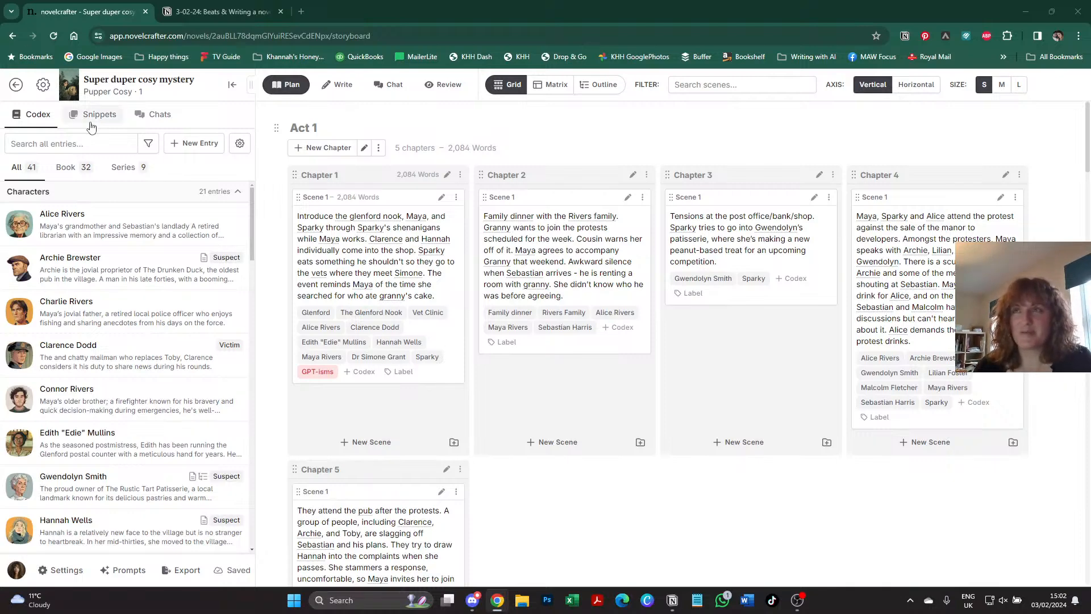
- Switch to the Notion page "3-02-24: Beats & Writing a novel" and review last week's recap and the session aims
left_click(196, 14)
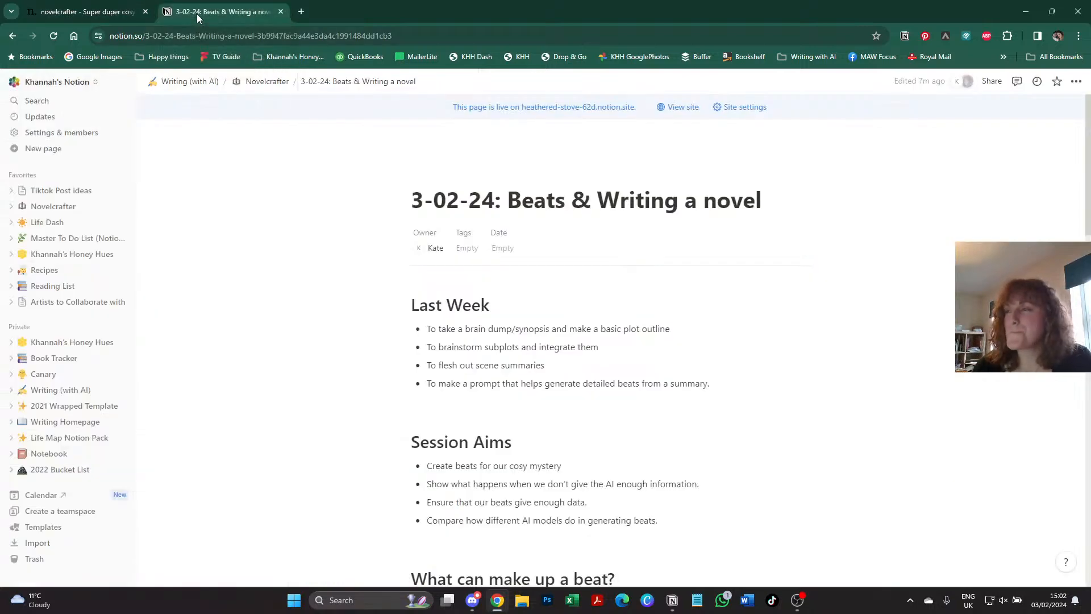
scroll(372, 350, "down", 2)
scroll(373, 350, "down", 1)
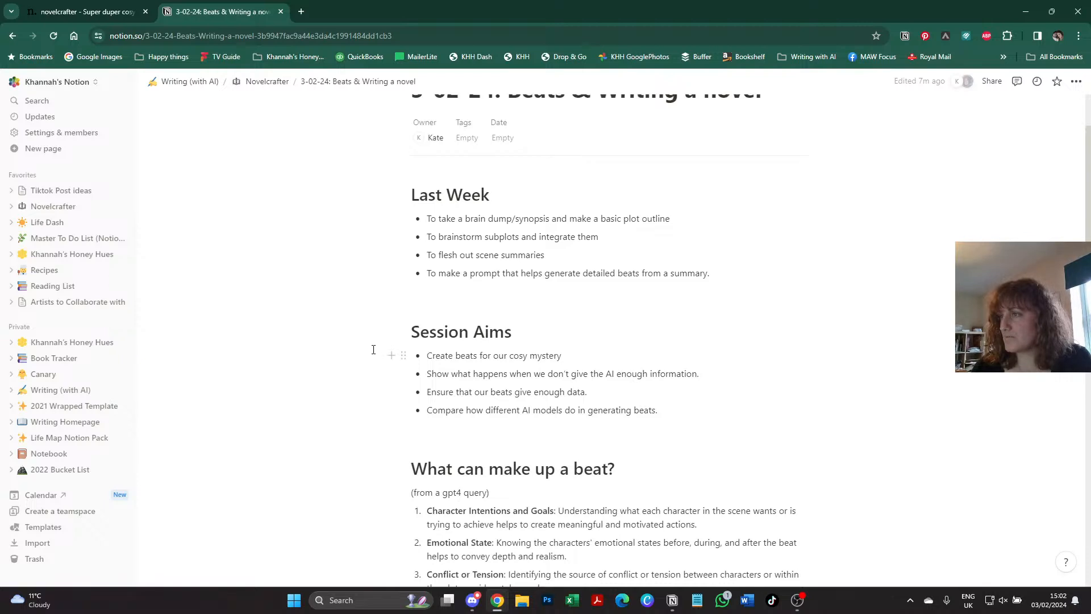
scroll(373, 350, "up", 3)
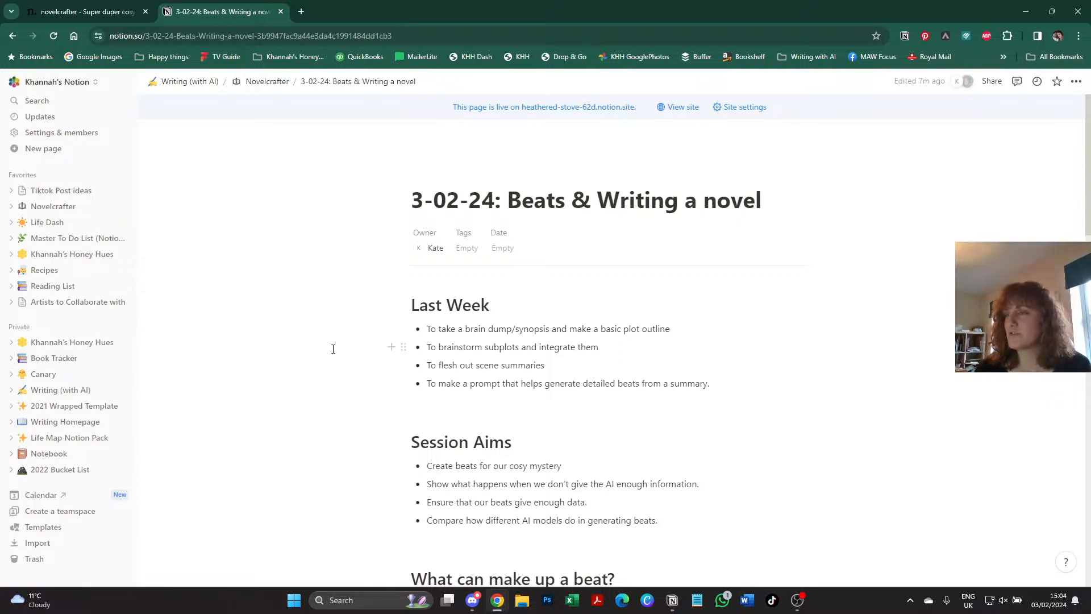
- Expand all four examples under "Examples of beats from the community" and read their beats
scroll(333, 348, "down", 12)
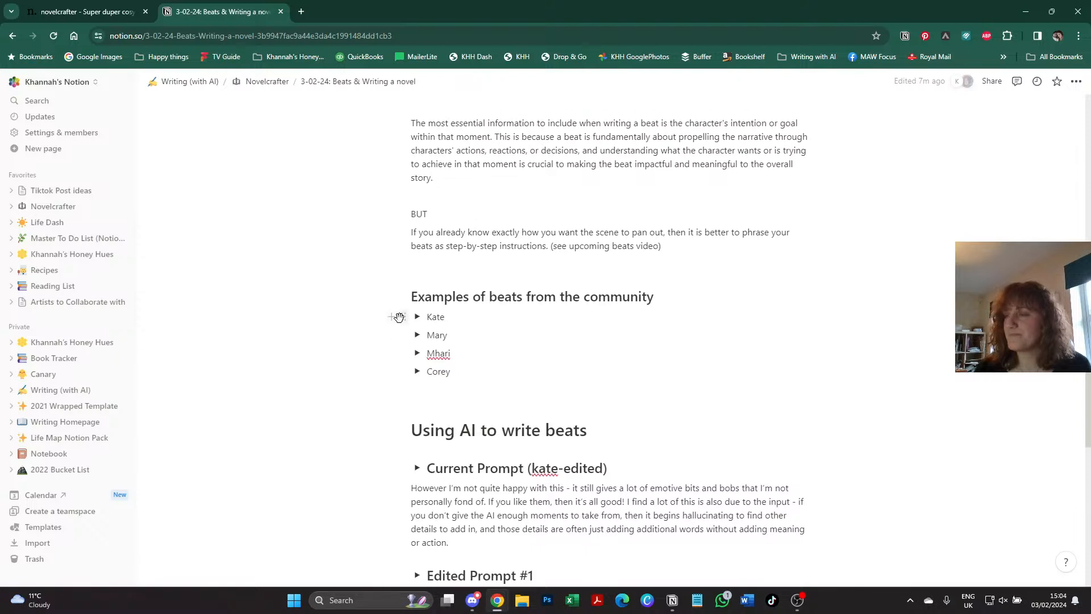
left_click(418, 317)
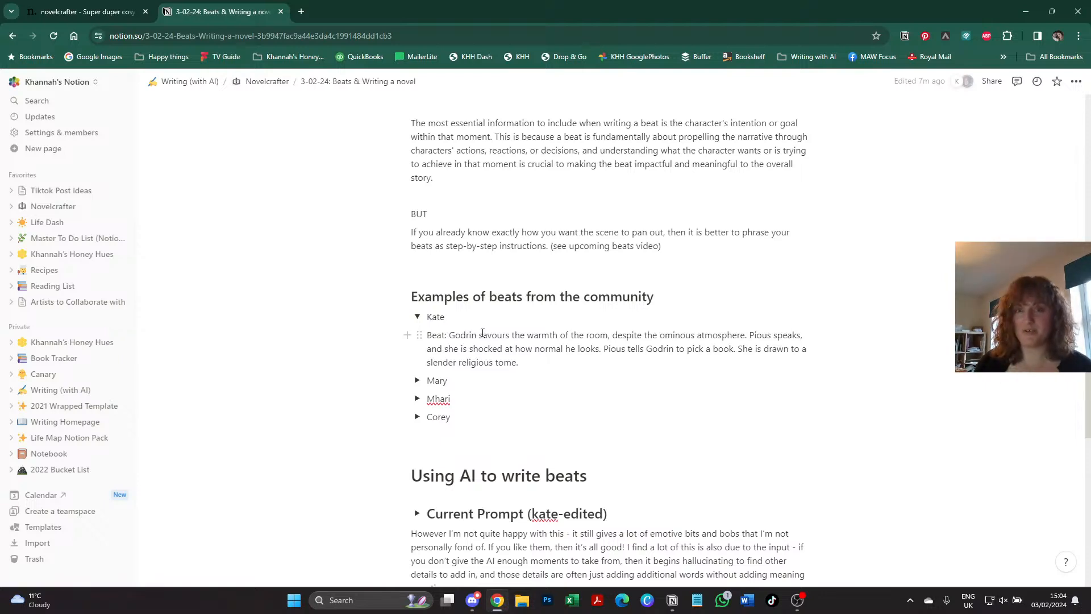
left_click(417, 381)
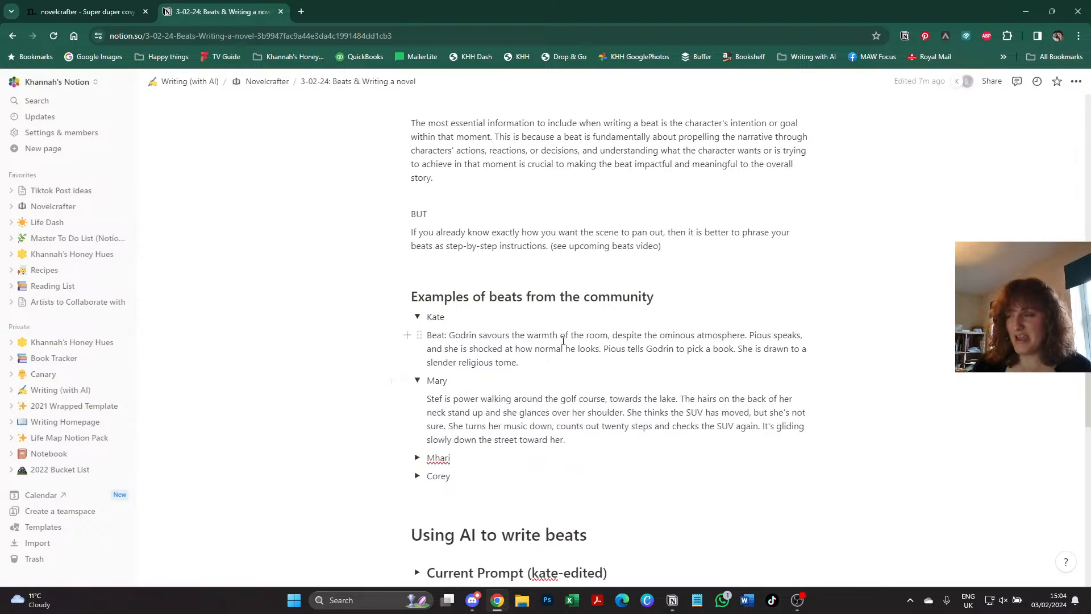
scroll(563, 340, "down", 2)
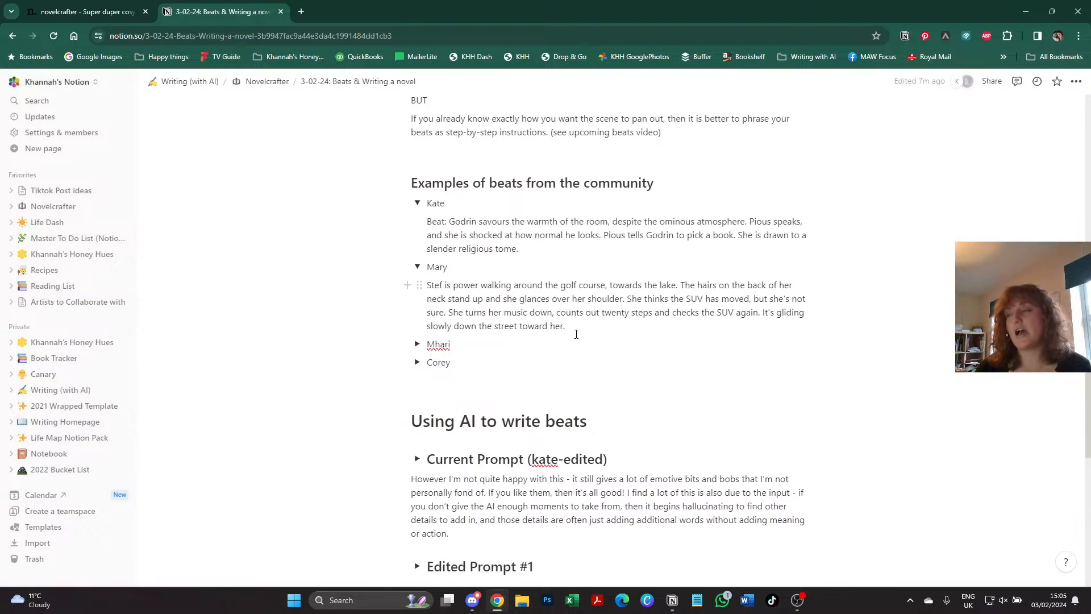
left_click(417, 345)
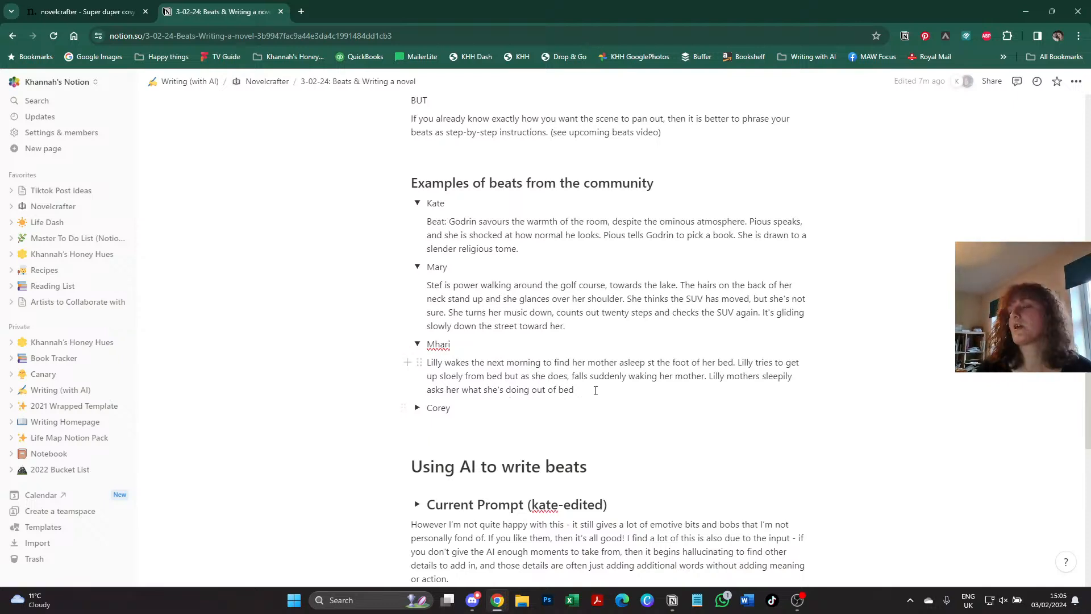
left_click(417, 408)
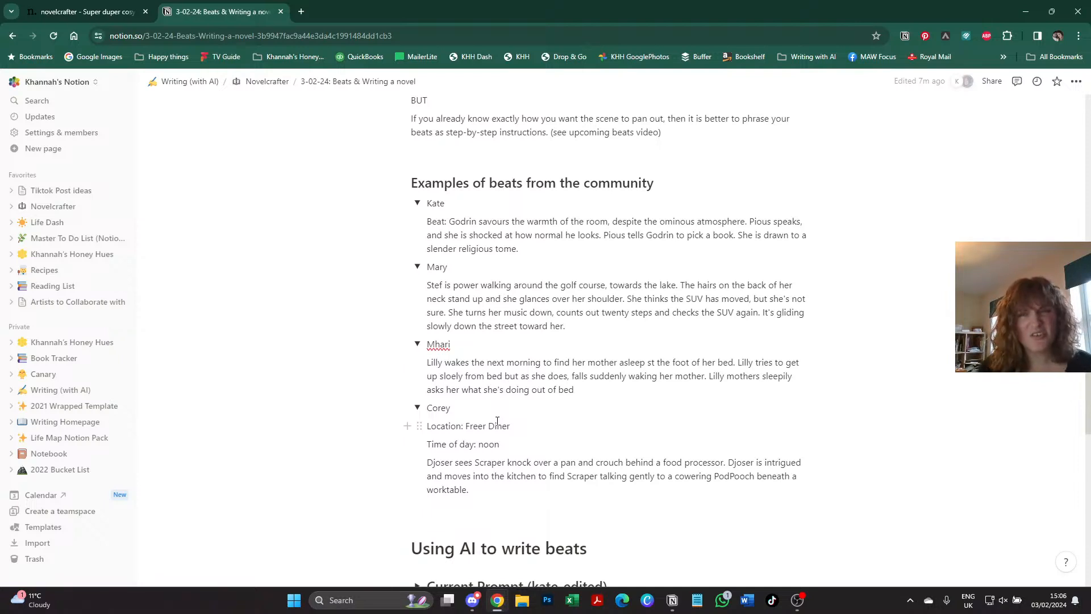
- Hide the Notion sidebar and set the page to full width for the AI model comparison table
scroll(611, 393, "up", 8)
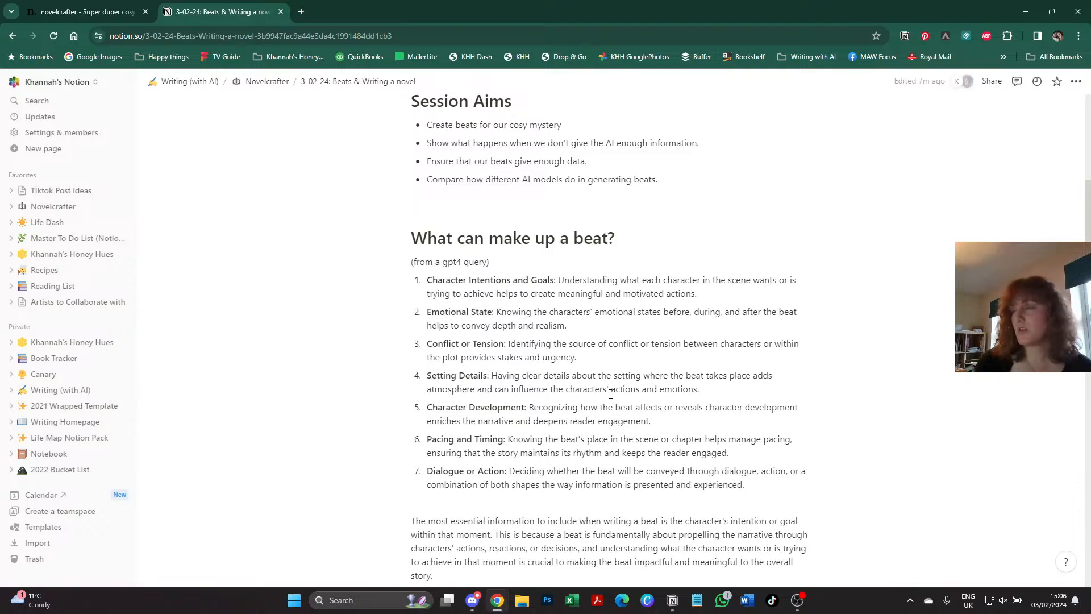
scroll(600, 441, "up", 5)
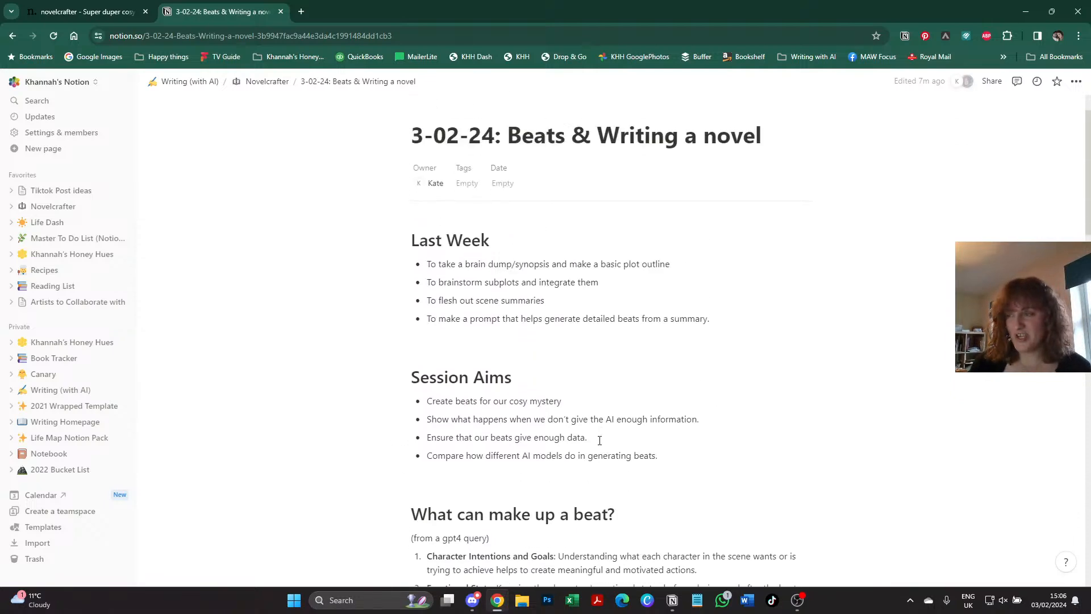
scroll(599, 441, "down", 1)
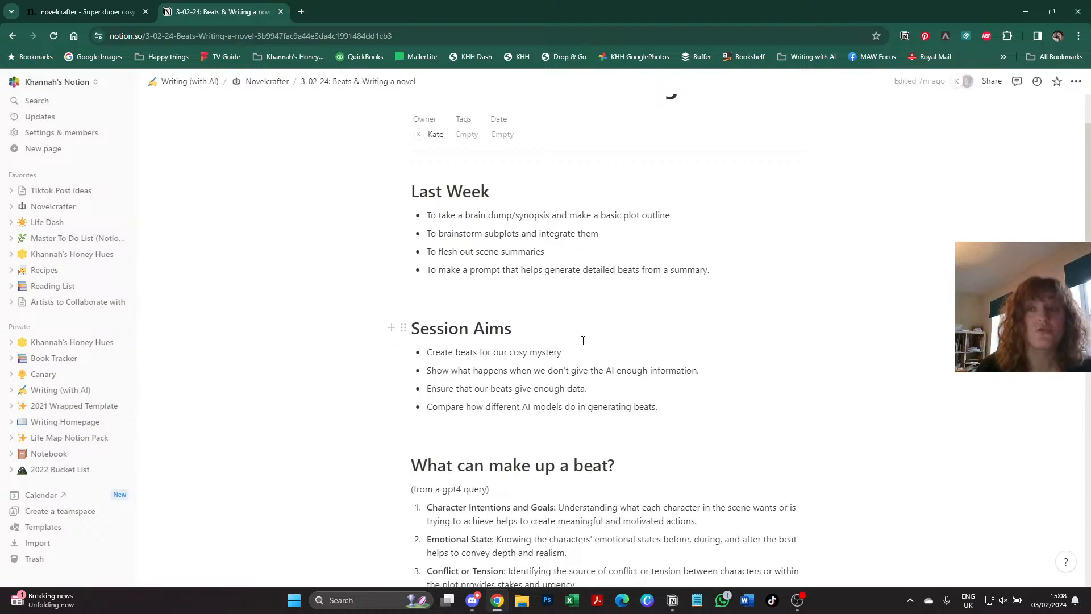
scroll(583, 340, "down", 15)
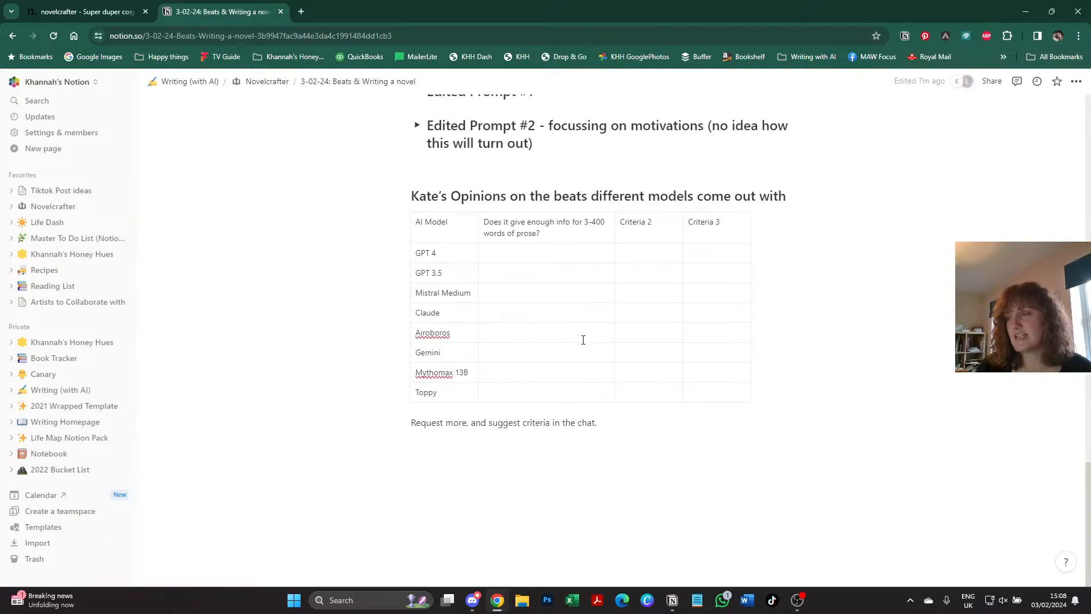
left_click(482, 233)
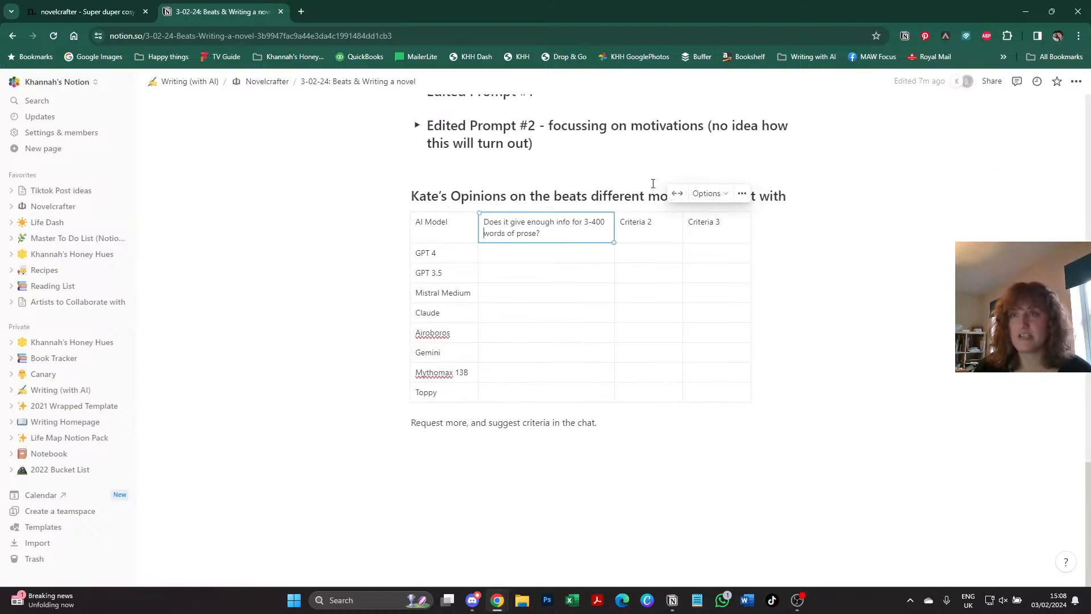
left_click(121, 82)
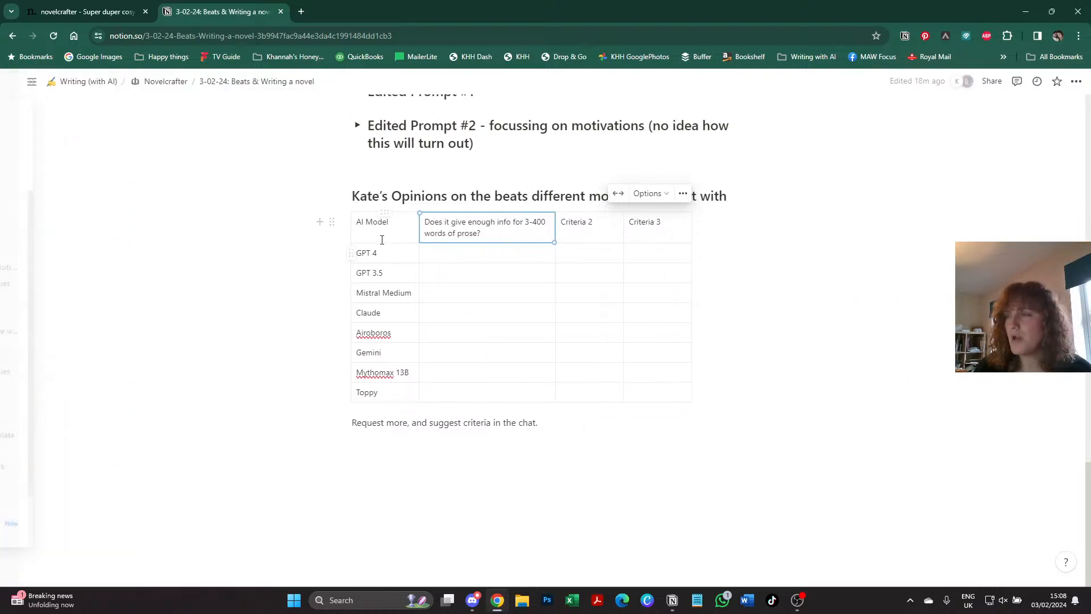
left_click(1076, 81)
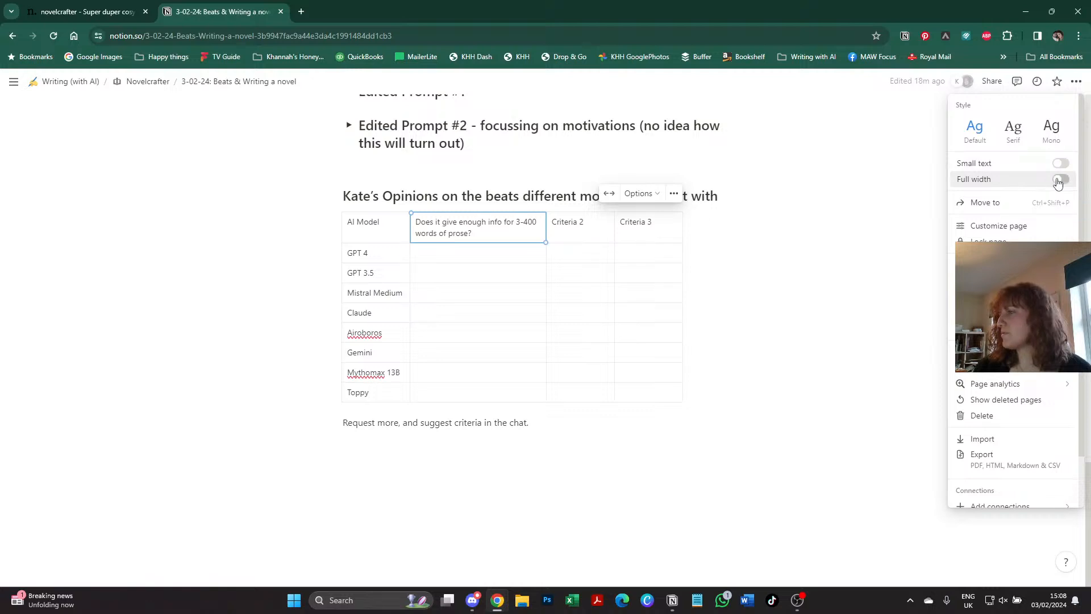
left_click(1059, 179)
left_click(338, 285)
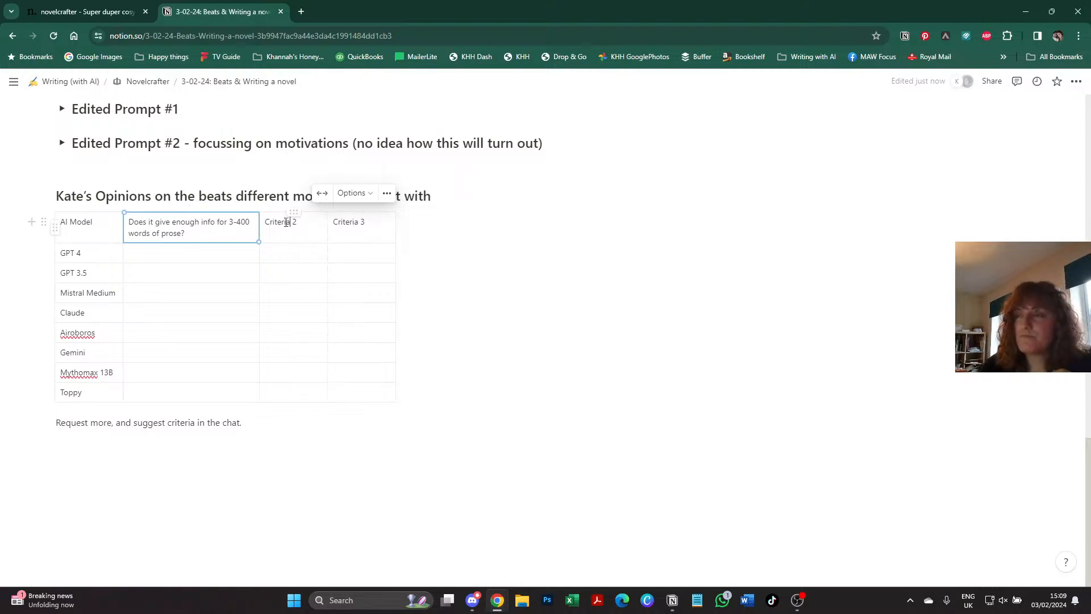
- Replace the "Criteria 2" column header with "Does it generate dialogue without prompting?"
double_click(288, 222)
key("shift+End")
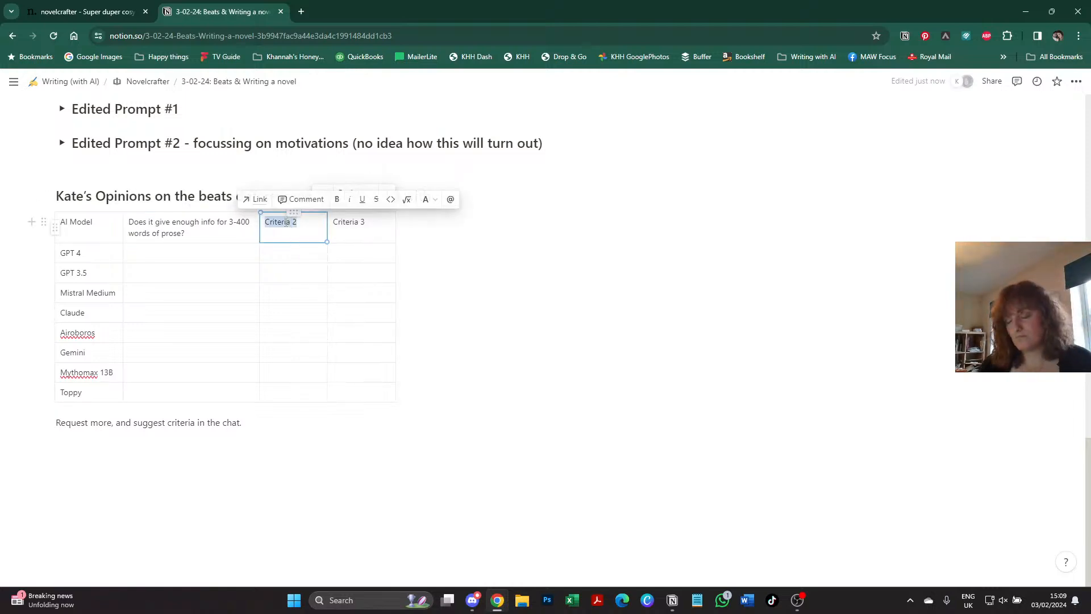
type("Does it")
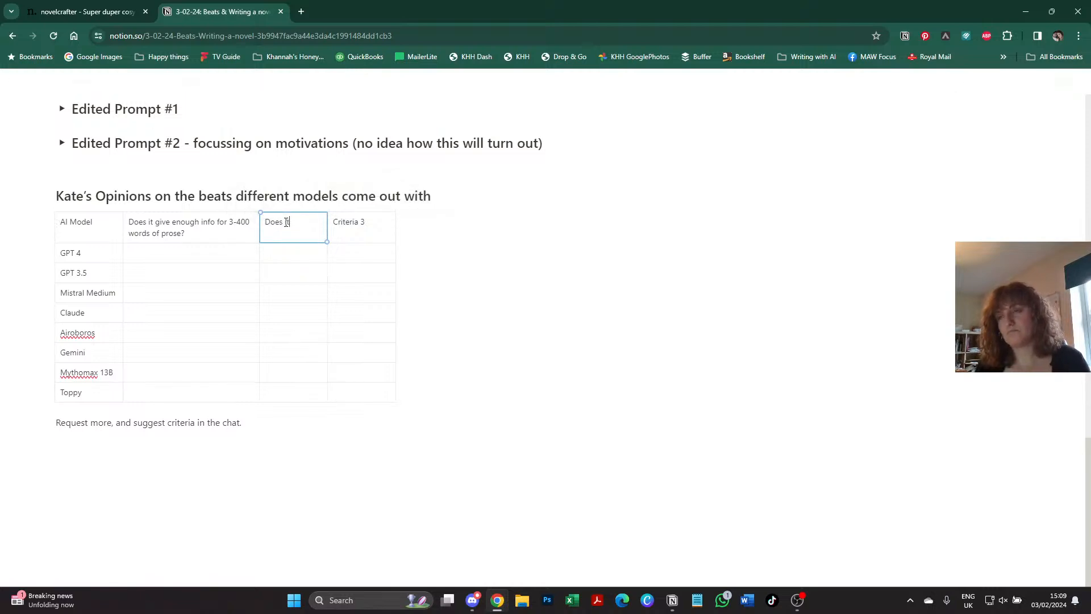
type(" generate dia")
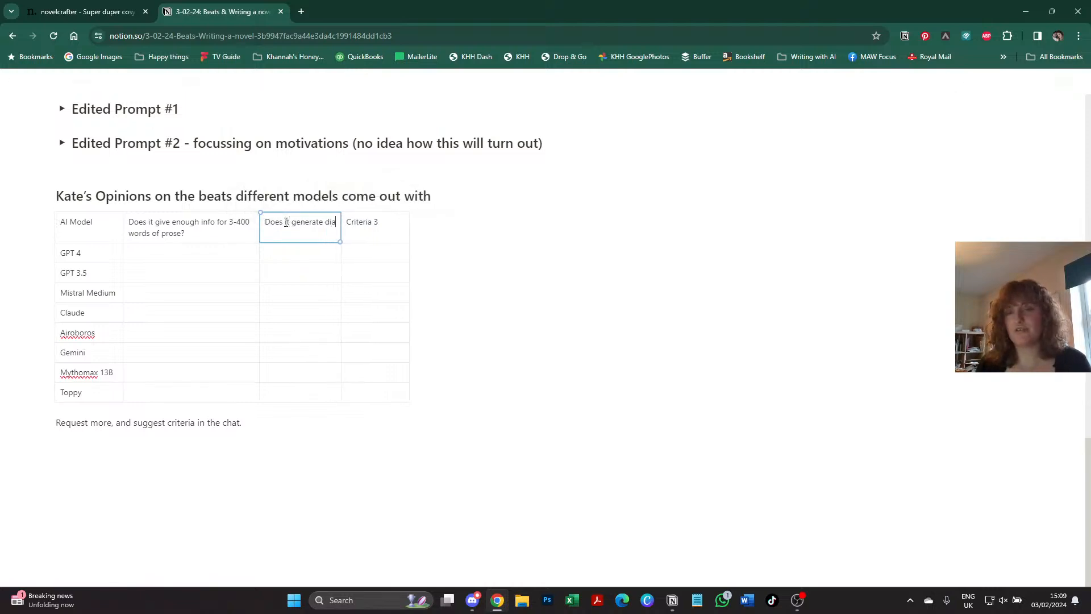
type("logue without pro")
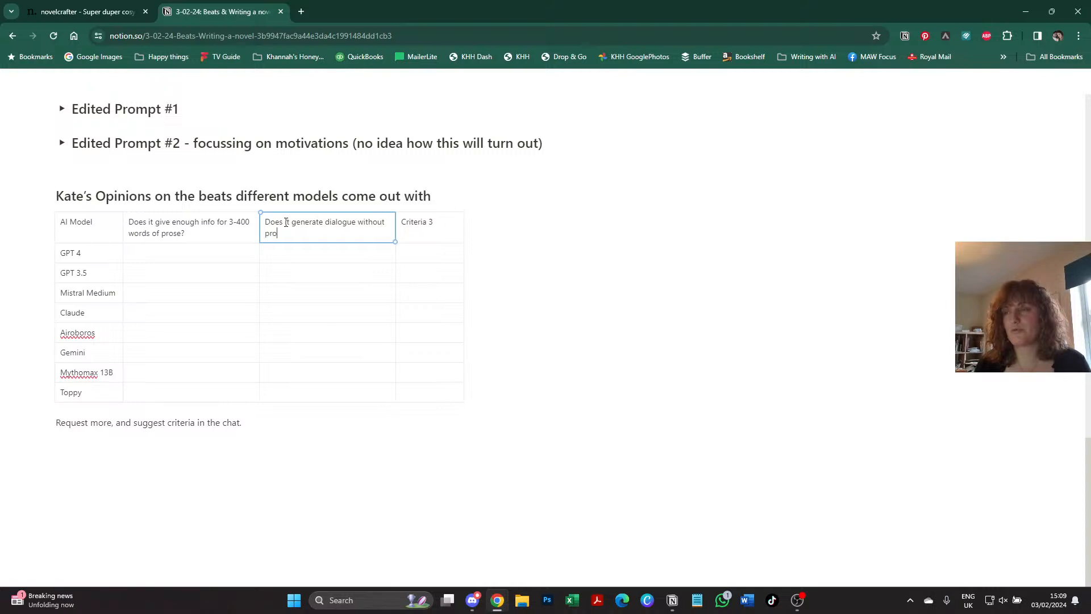
type("mpting?")
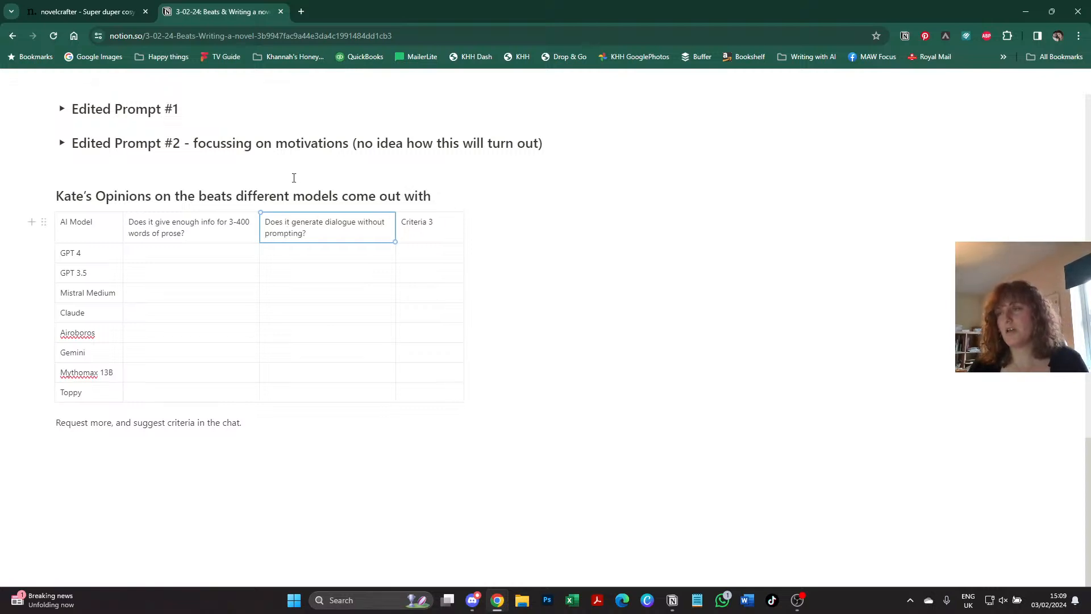
- Replace the "Criteria 3" column header with "Quality of NSFW?"
triple_click(409, 224)
type("Que")
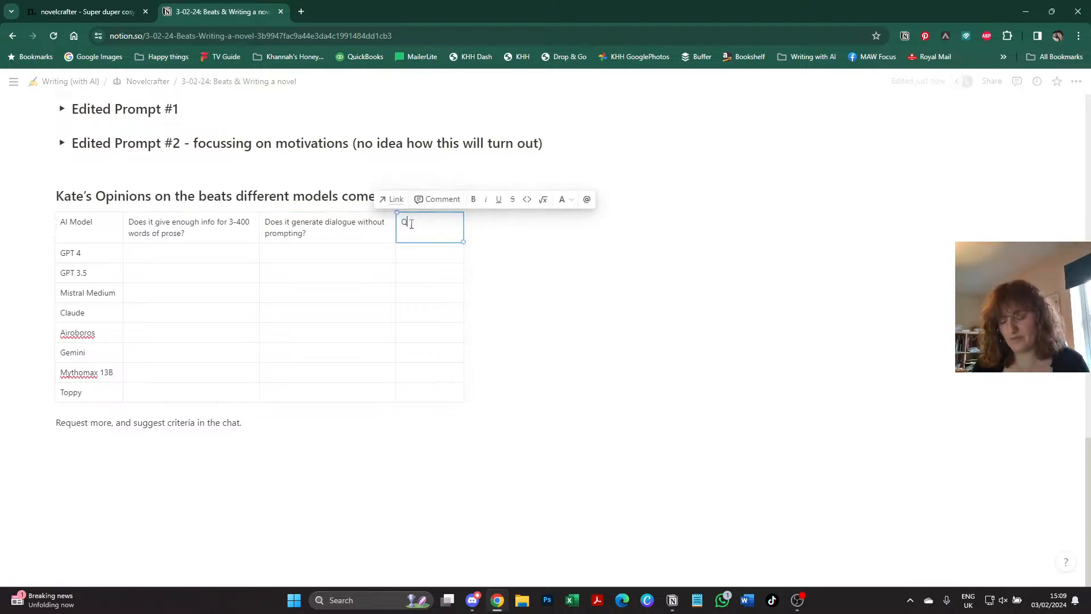
type("lity")
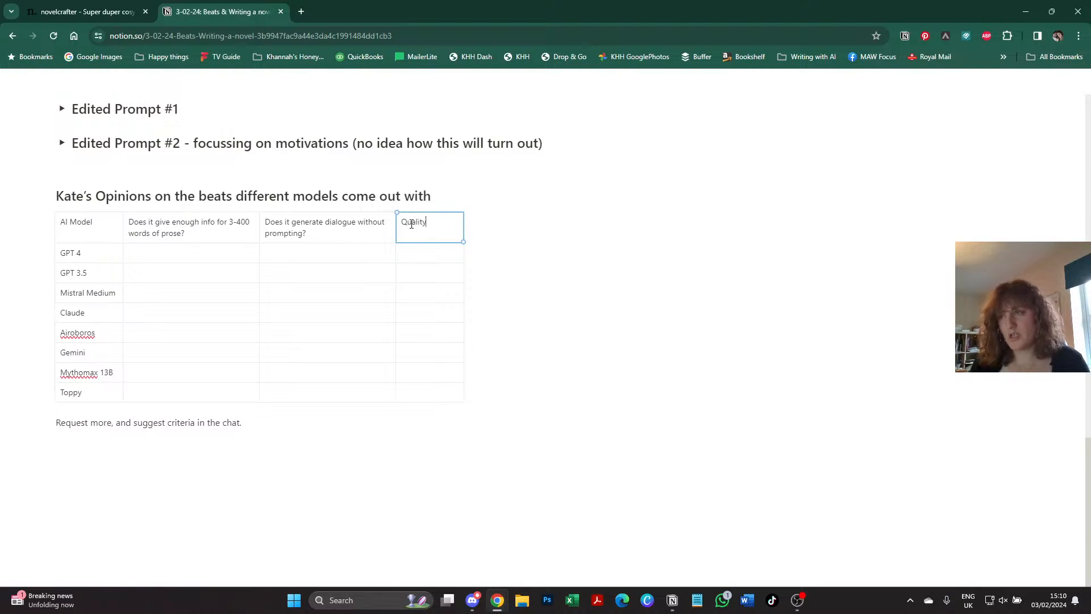
type(" of NSFW?")
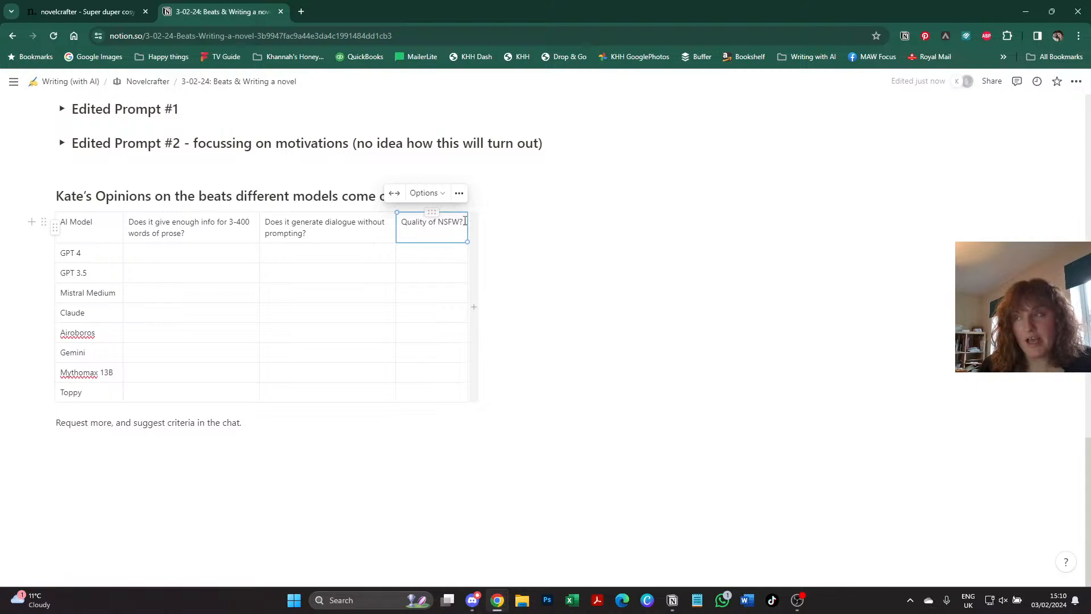
- Add a column at the end of the comparison table with the header "Does it stay close to the desired plot?"
left_click_drag(468, 254, 469, 253)
left_click(480, 225)
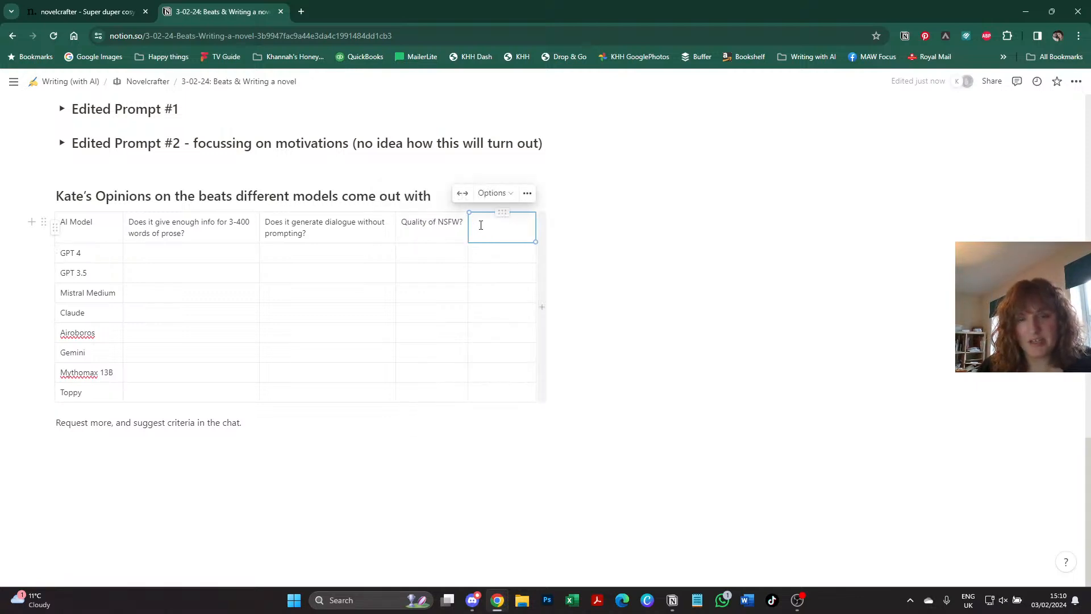
type("Do")
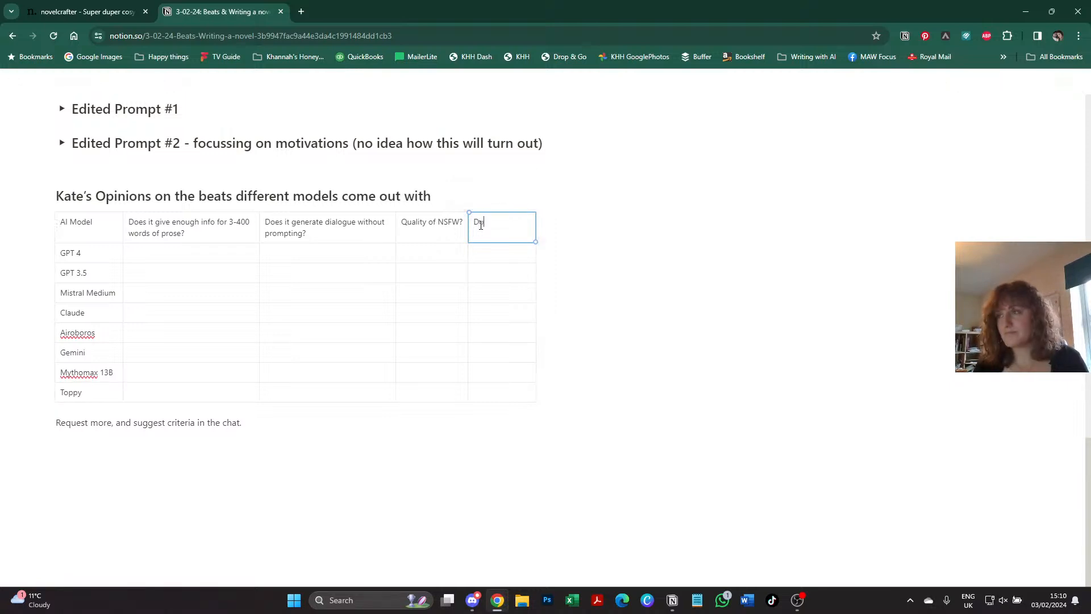
type("es it stay cl")
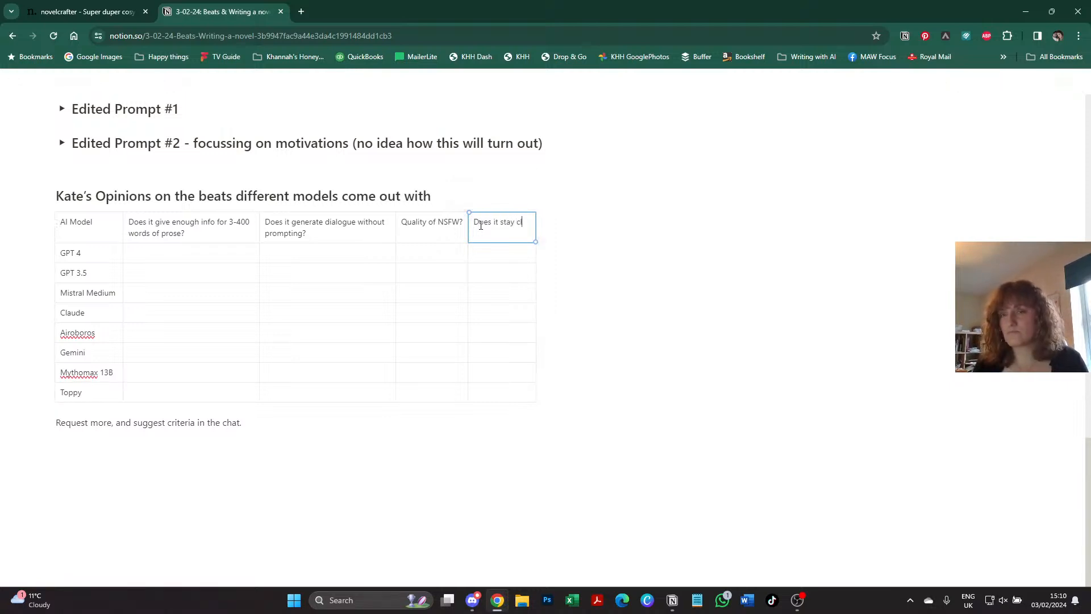
type("ose to the desi")
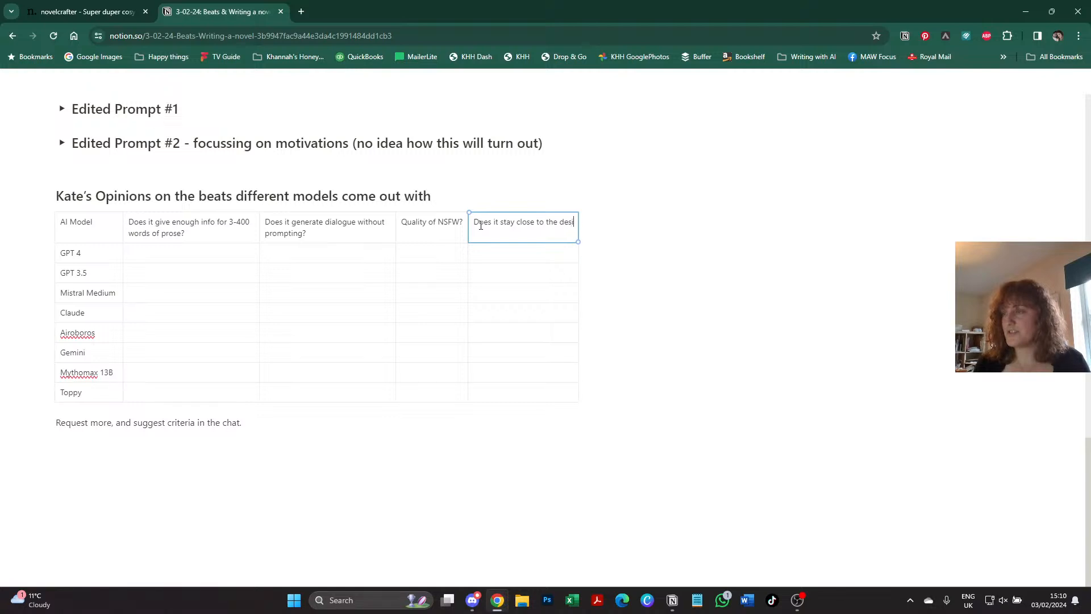
type("red plot?")
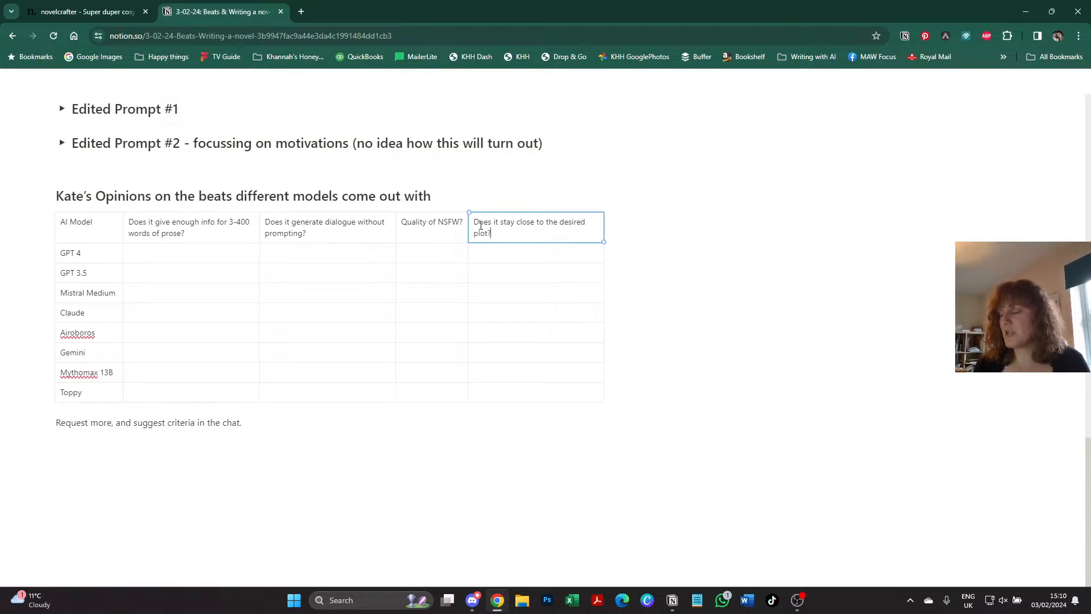
- Add a column at the end of the comparison table with the header "Do the beats flow, or does it feel stilted?"
left_click(612, 259)
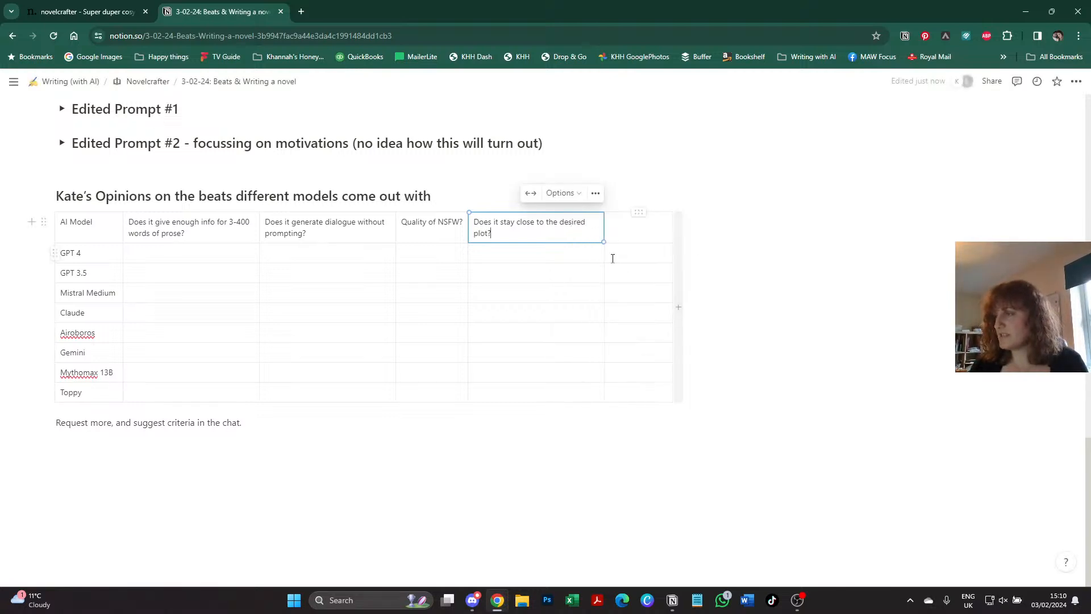
left_click(619, 237)
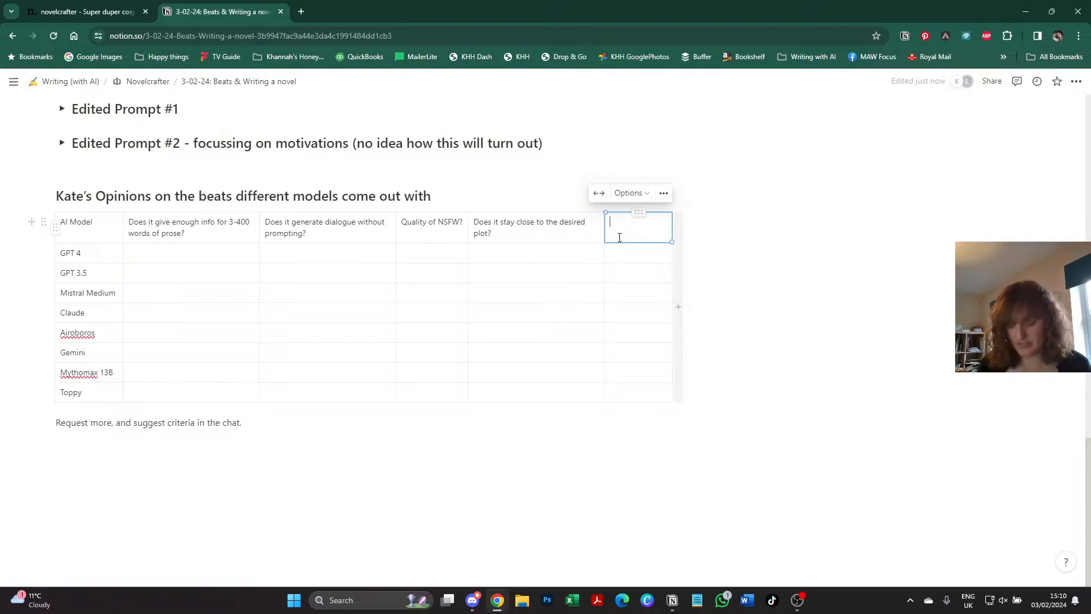
type("Doe")
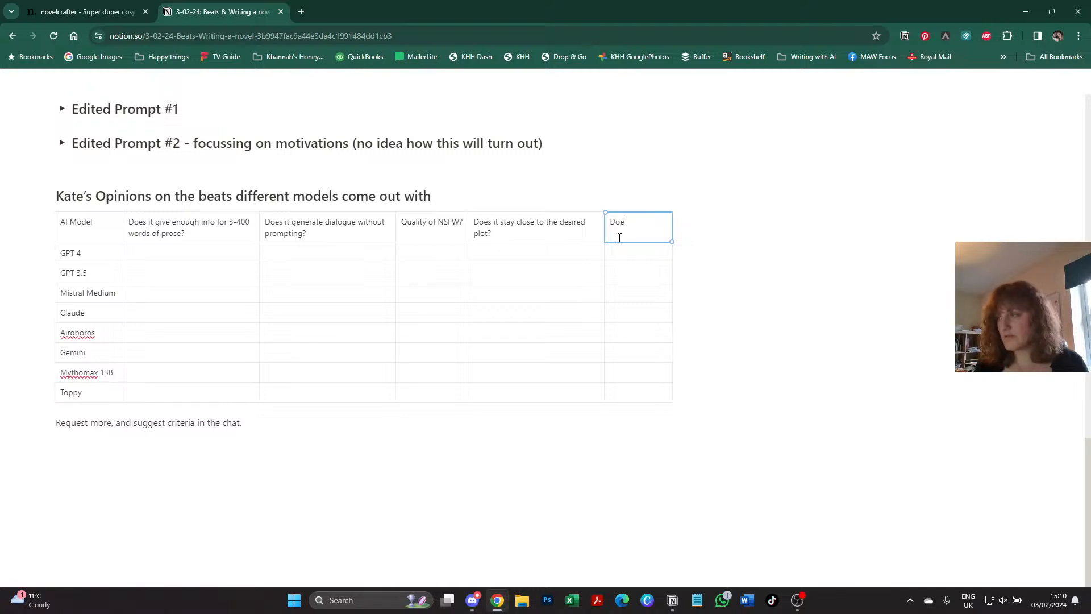
key("BackSpace")
type("the beats f")
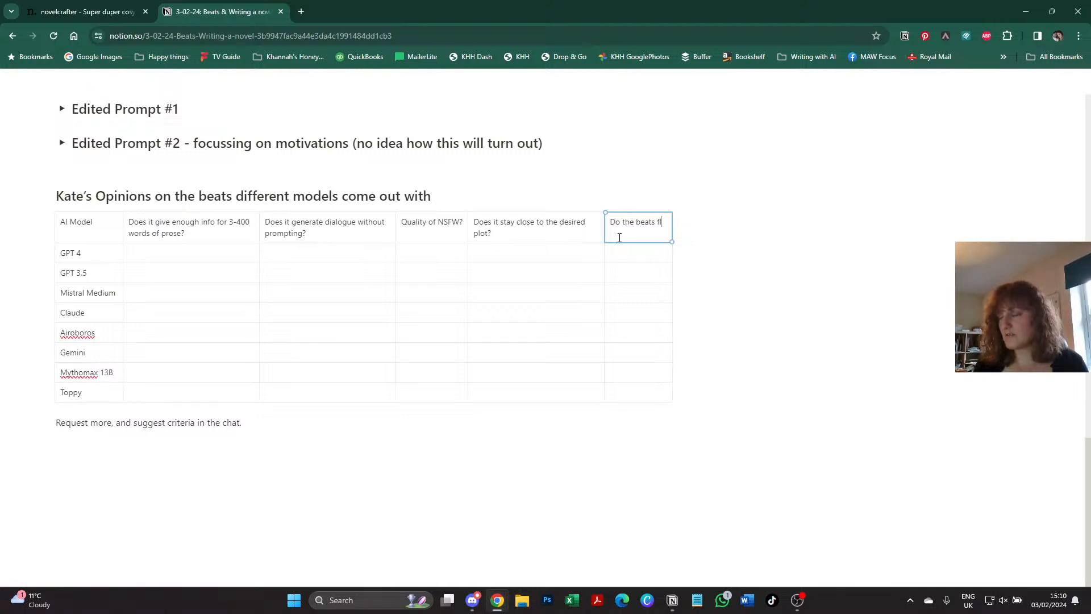
type("low, or does it f")
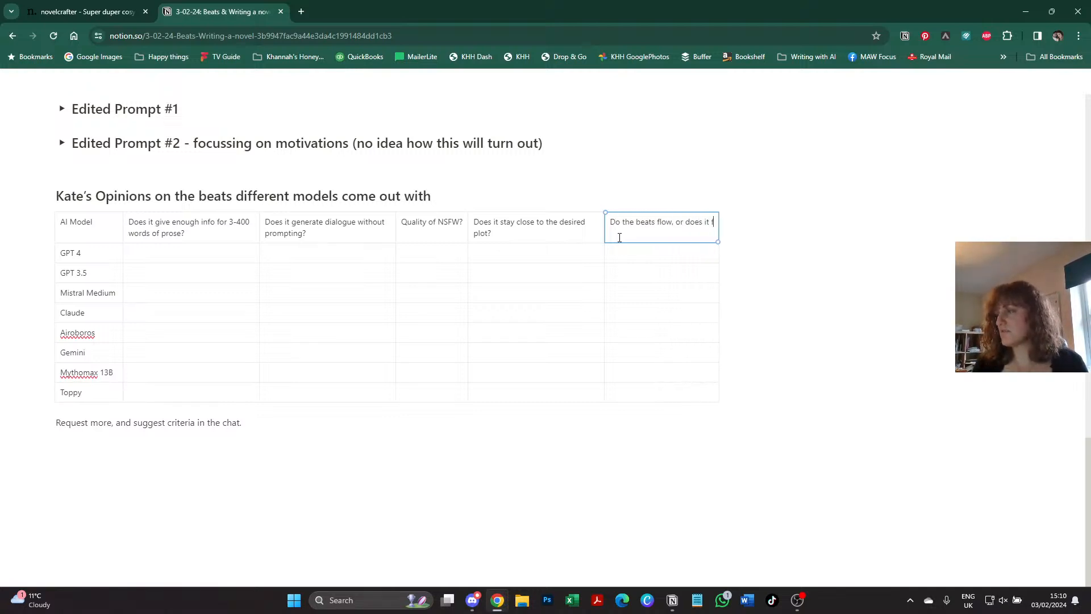
type("eel stilted?")
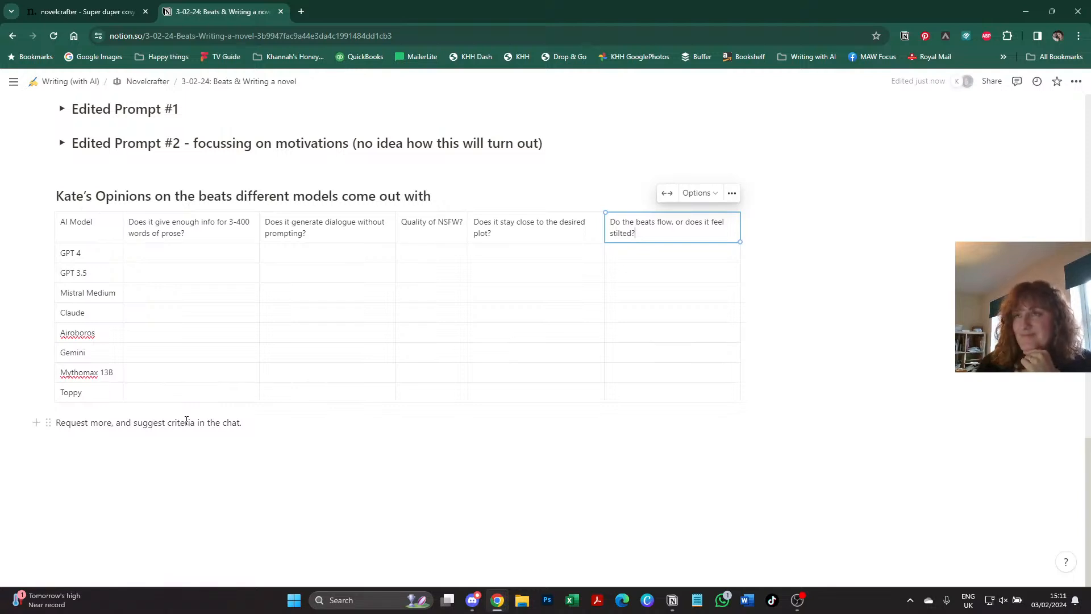
- Extend the desired plot column header to read "Does it stay close to the desired plot/chapter outline?"
scroll(186, 420, "up", 15)
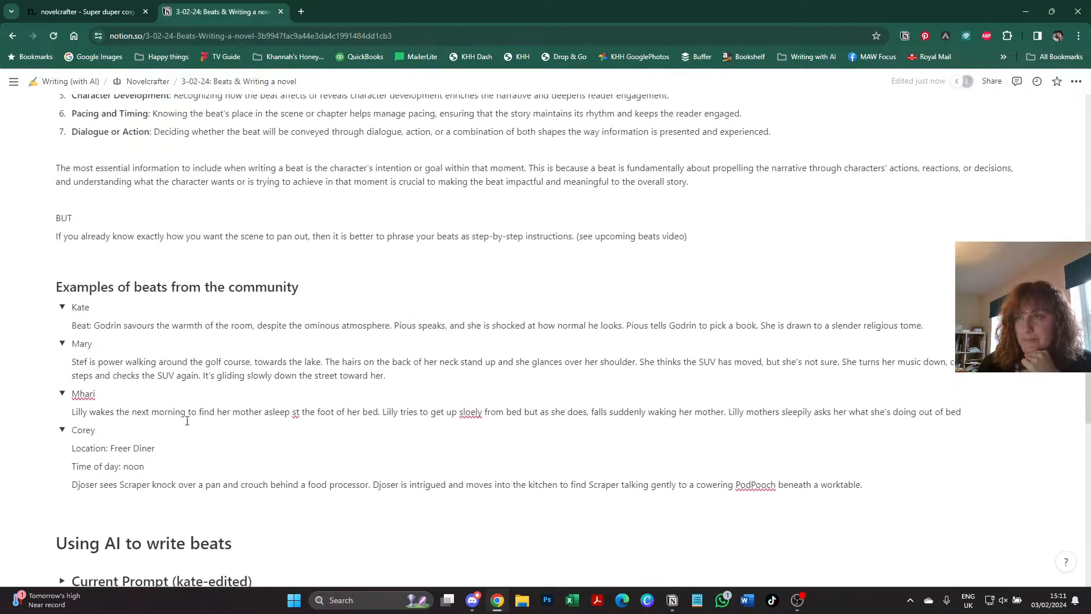
scroll(187, 421, "up", 3)
scroll(186, 420, "down", 10)
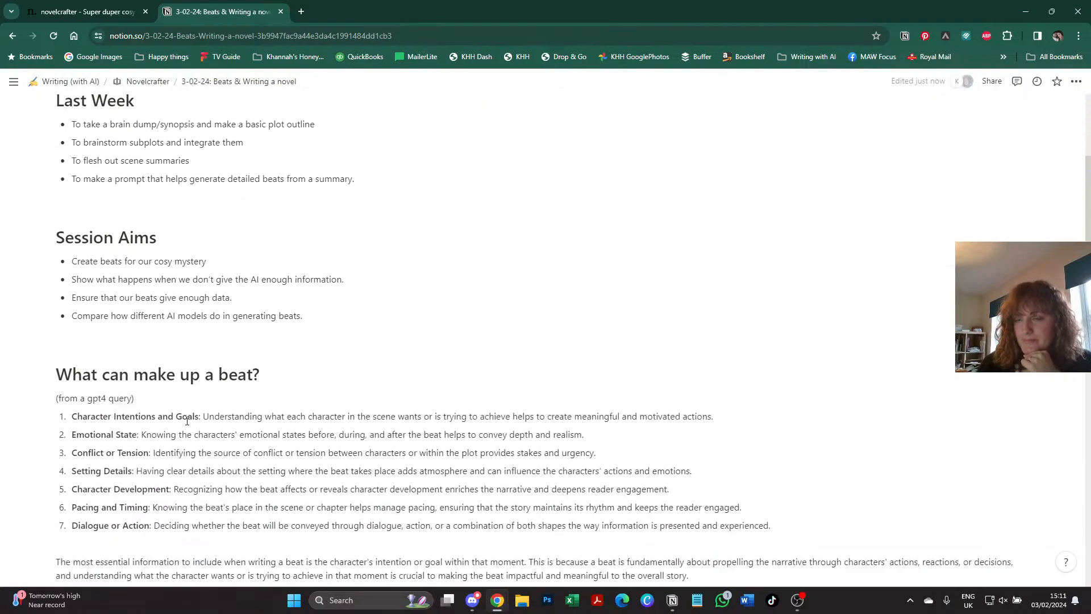
scroll(187, 420, "down", 7)
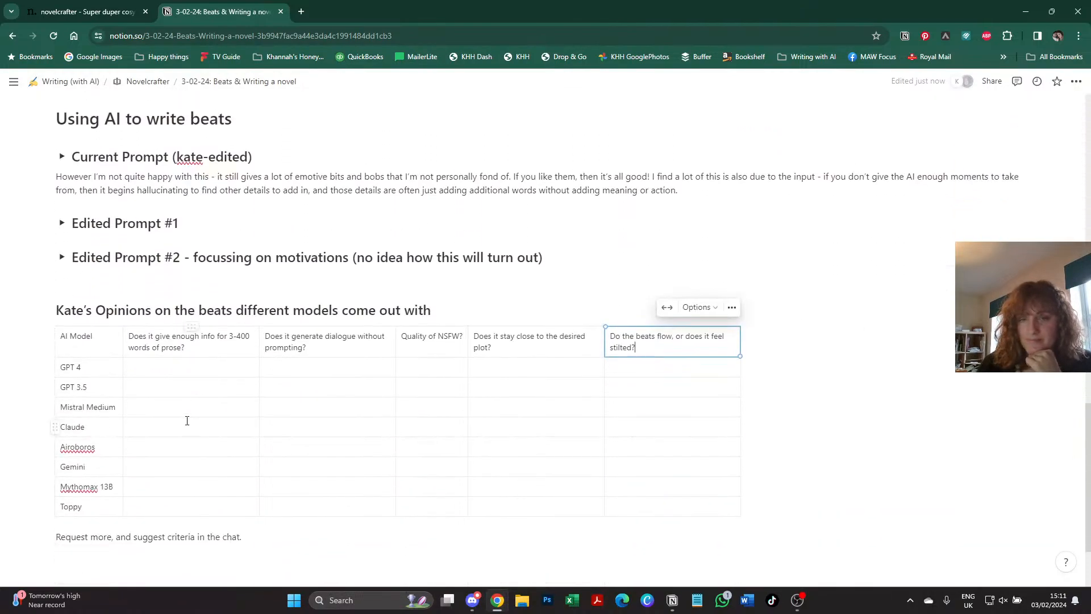
scroll(187, 421, "down", 2)
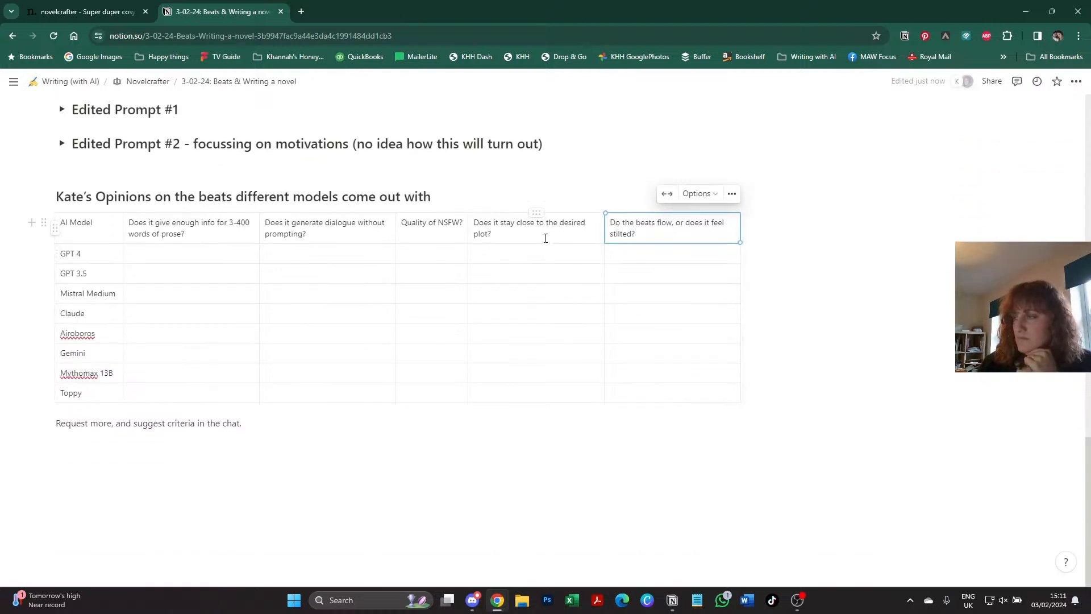
left_click(545, 238)
key("Left")
type("/chap")
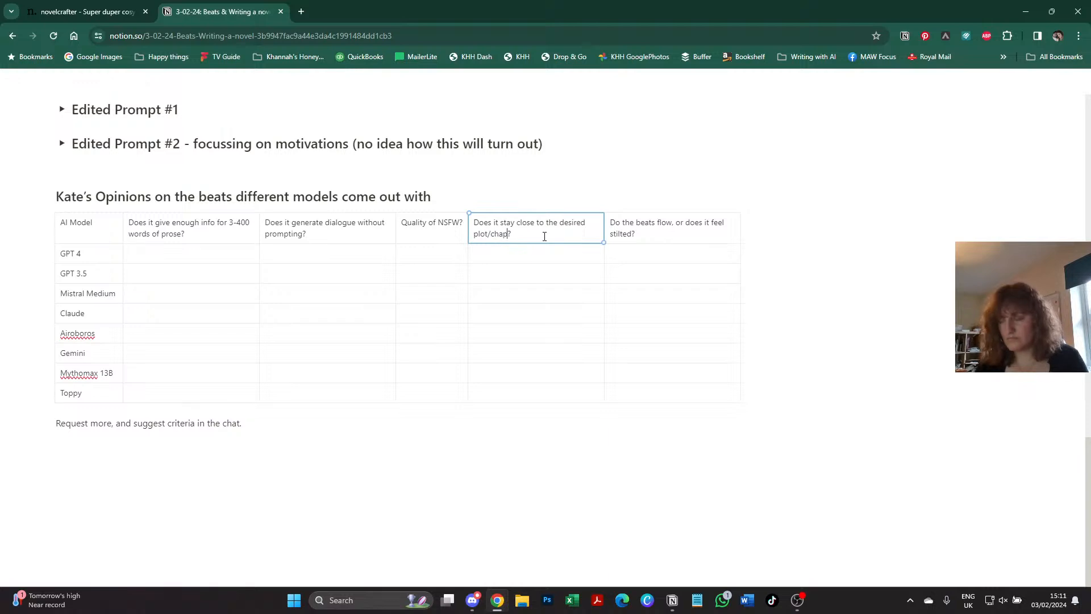
type("ter outline")
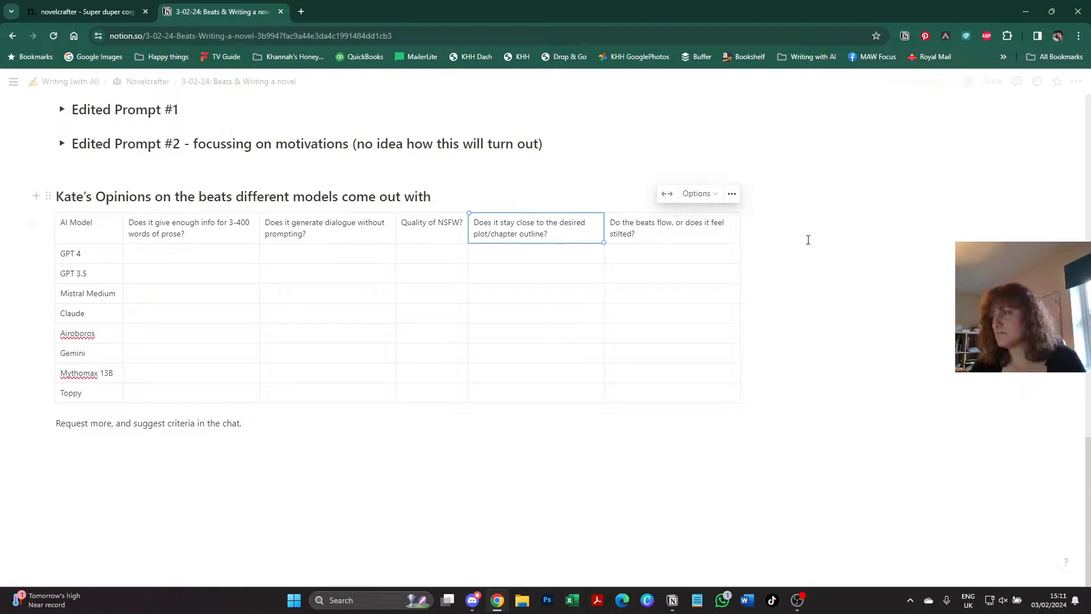
- Add a column at the end of the comparison table with the header "How effective is it at adding action beats?"
left_click(747, 287)
left_click(760, 226)
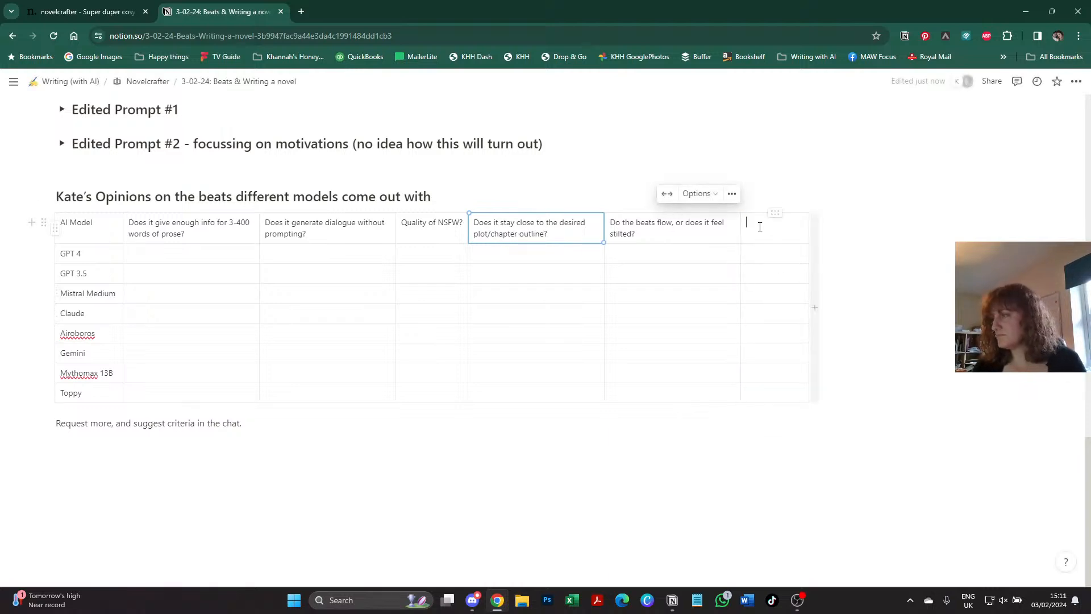
type("How effecti")
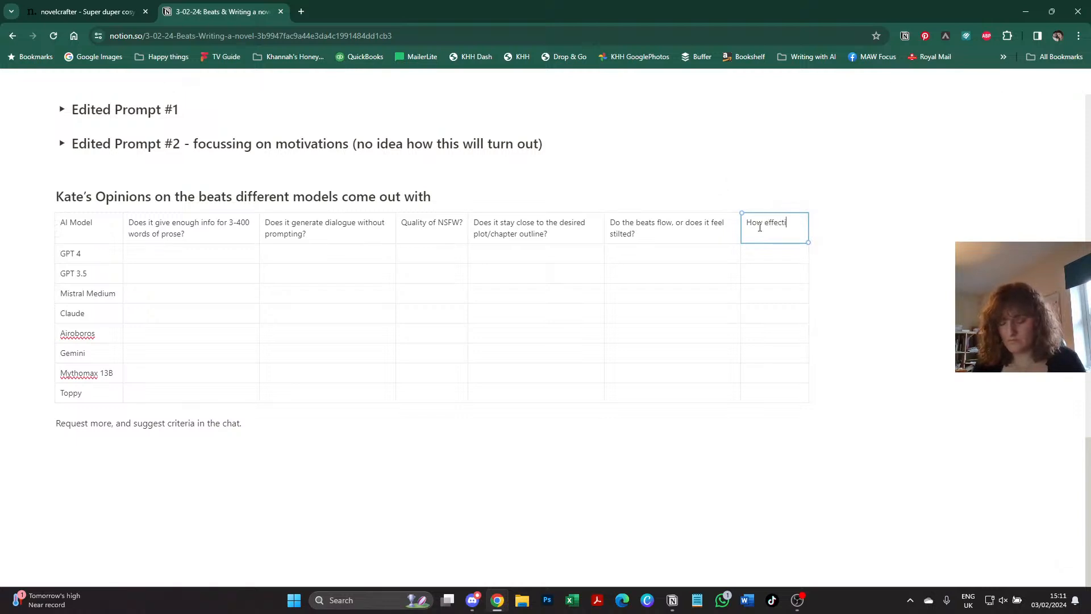
type("ve is it at ad")
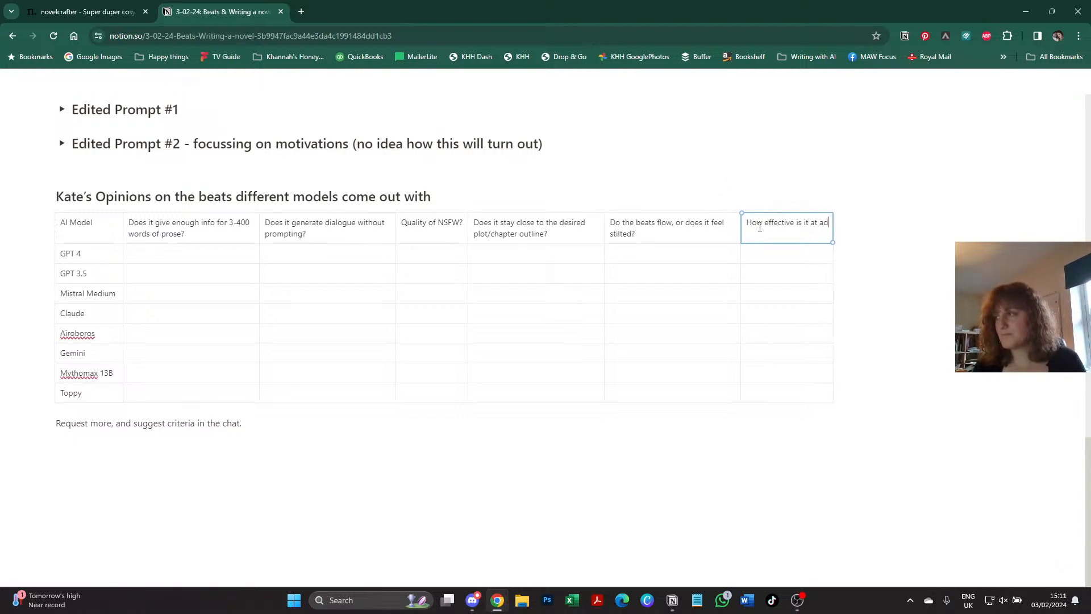
type("ding action beats")
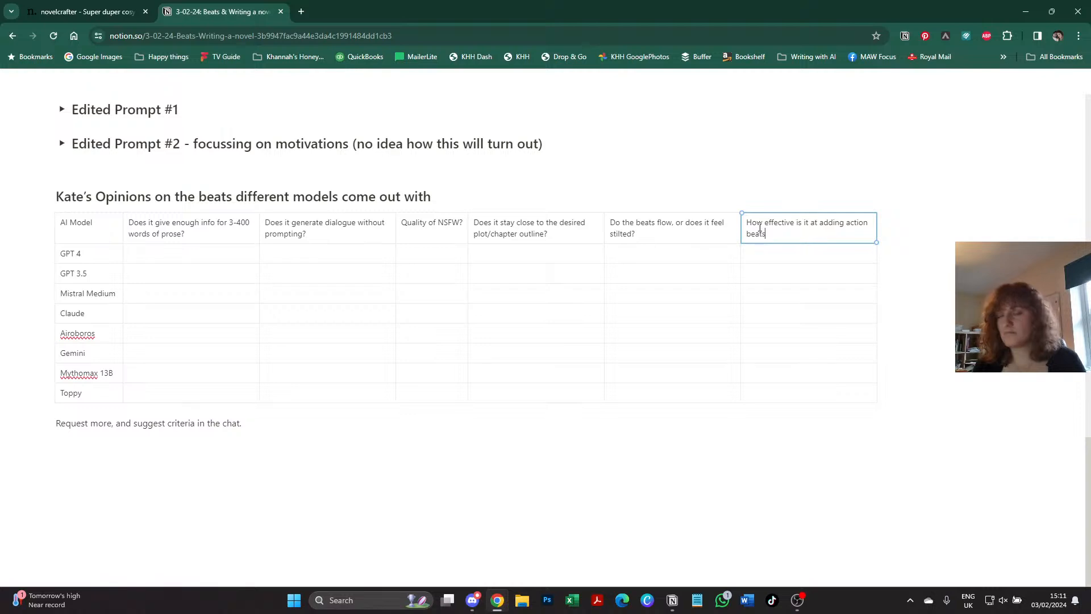
type("?")
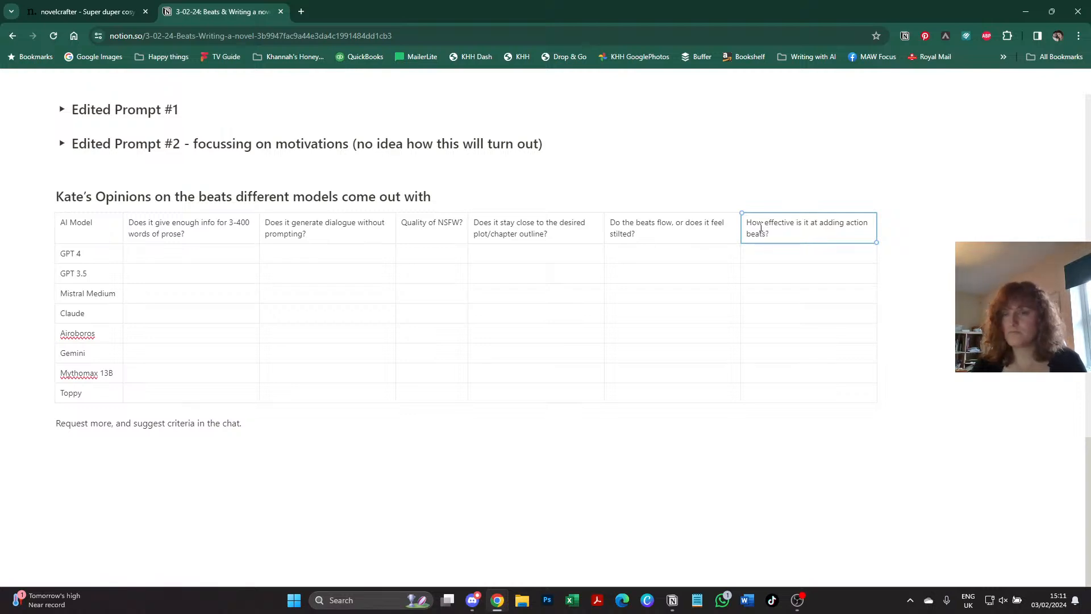
- Add a column at the end of the comparison table with the header "Does it stick to the desired tone?"
left_click(882, 241)
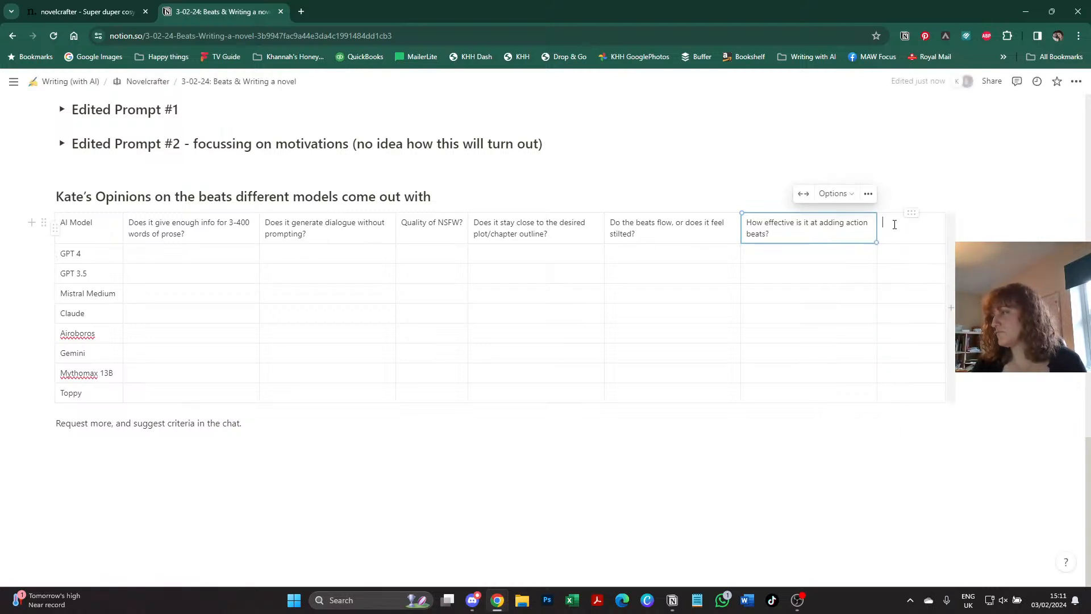
type("Does it stil")
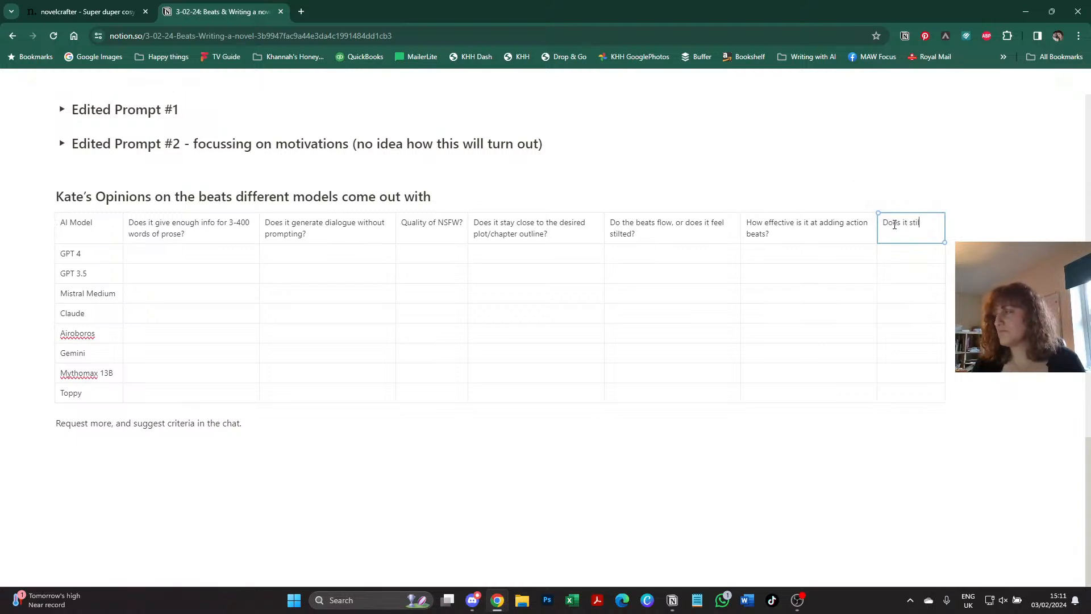
key("BackSpace")
type("ck to the des")
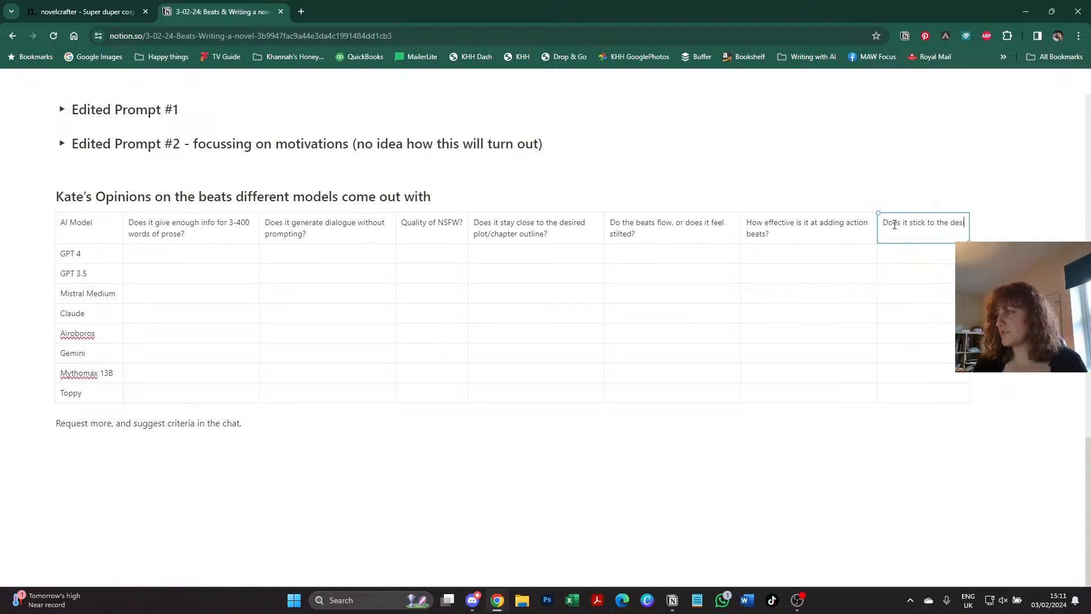
type("ired tone?")
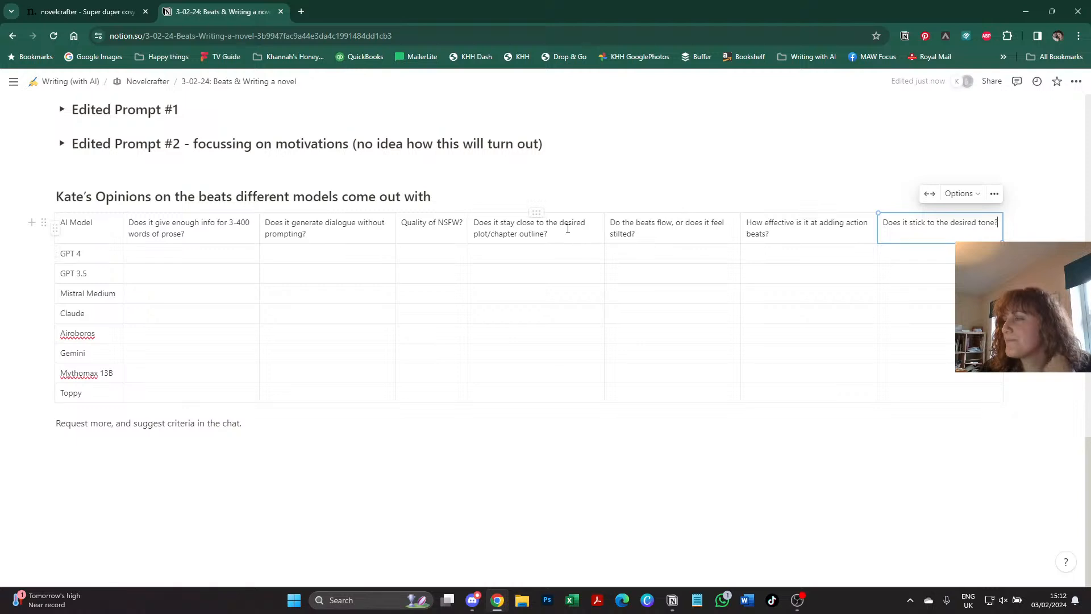
left_click(567, 228)
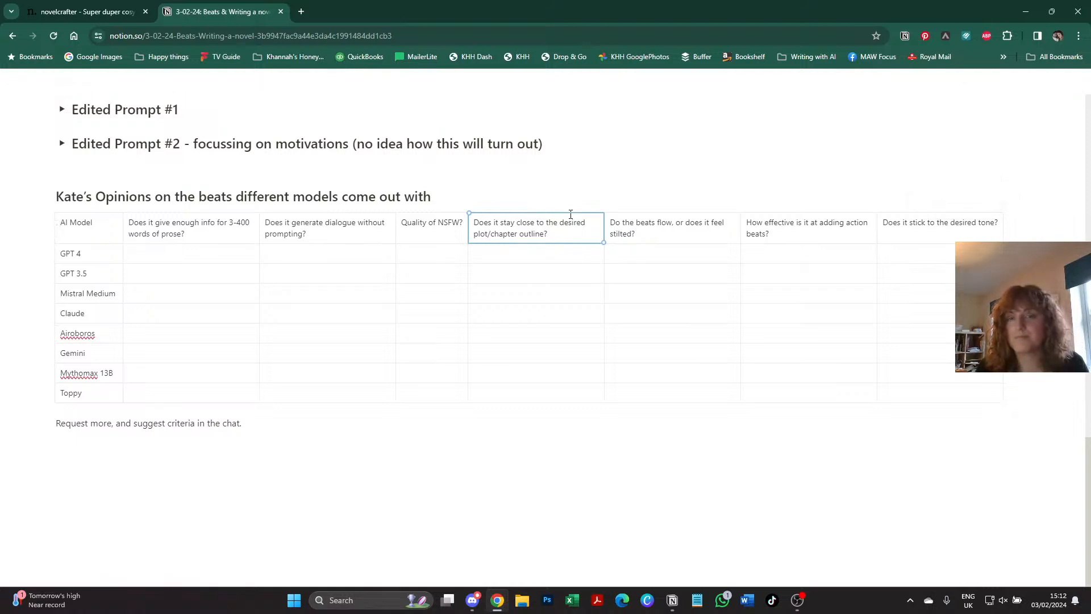
type("Doe")
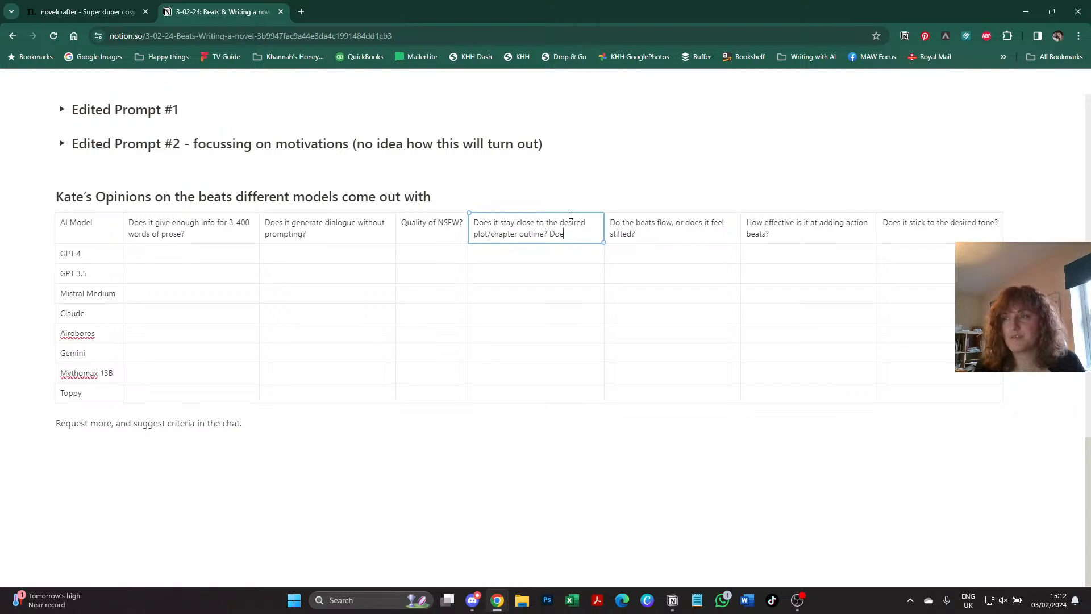
key("BackSpace")
key("BackSpace")
key("BackSpace")
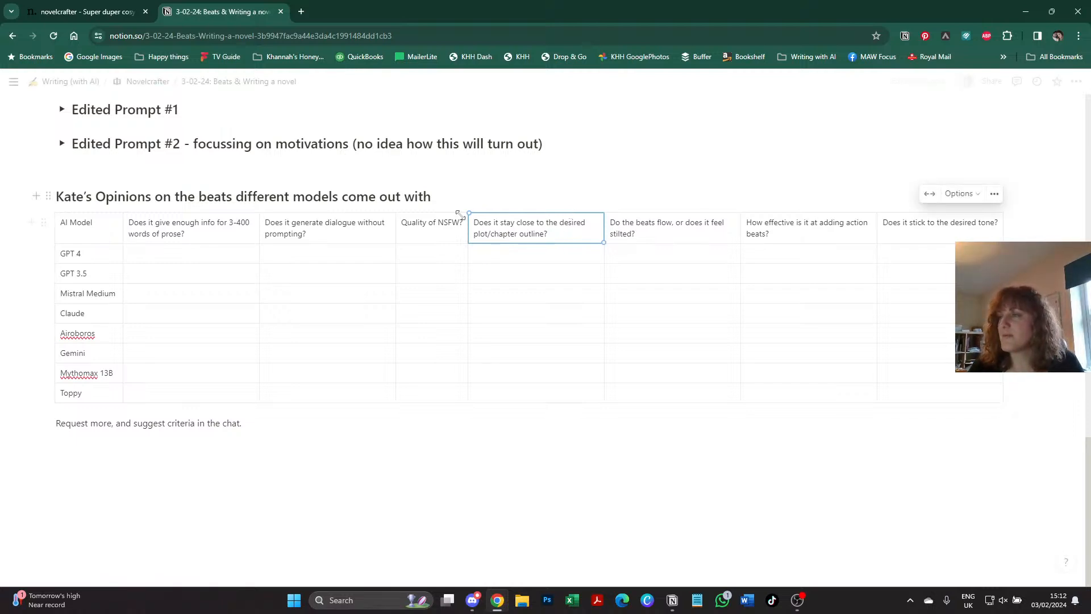
- Replace the "Quality of NSFW?" column header with "Pacing of the beats/does it stop where we want it to?"
triple_click(438, 225)
type("Paci")
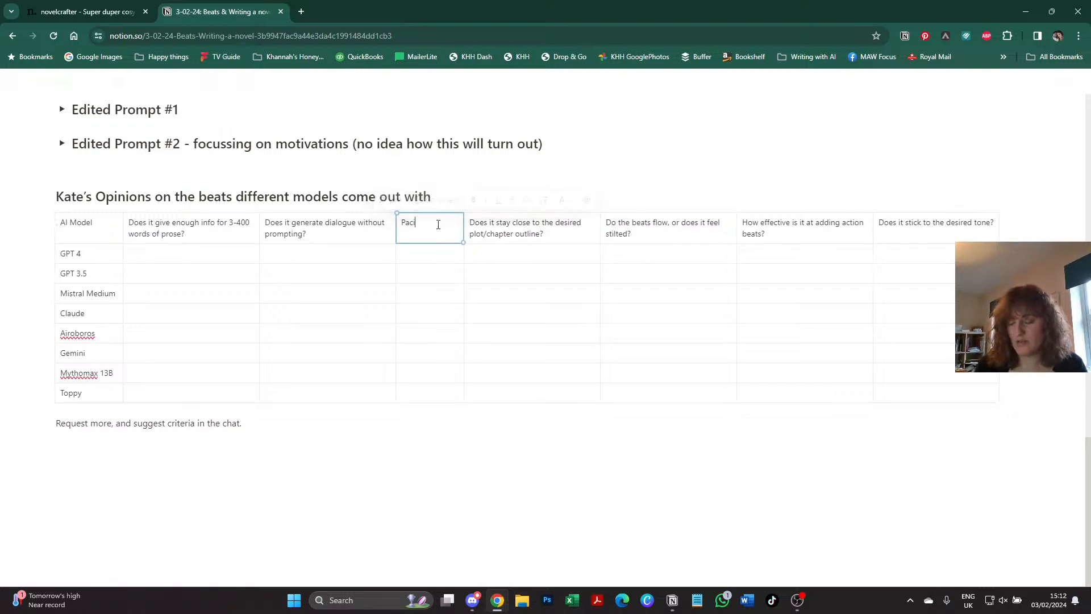
type("ng of the beats")
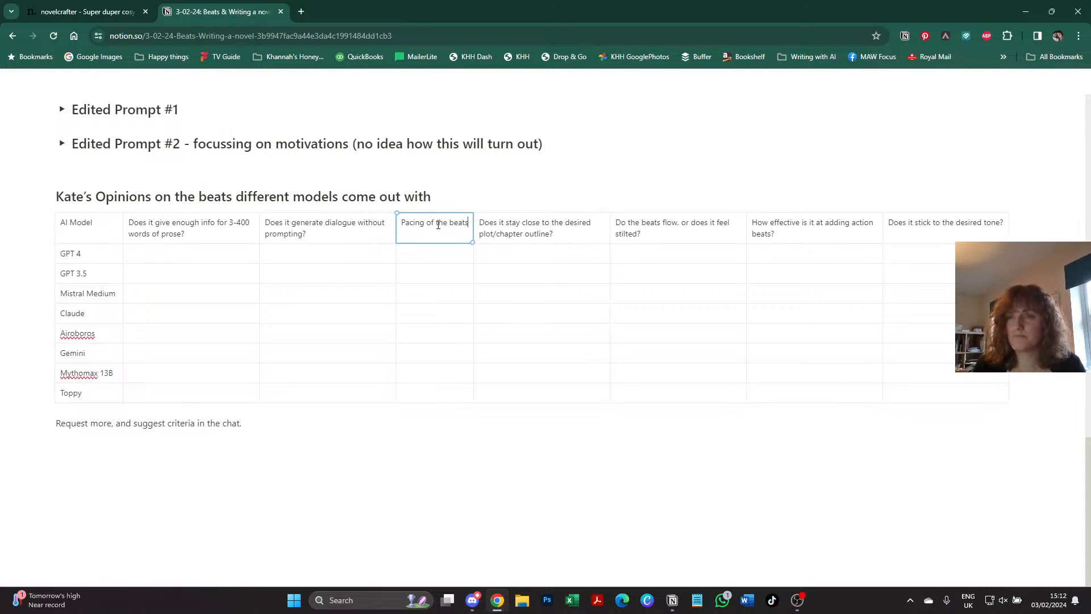
type("/")
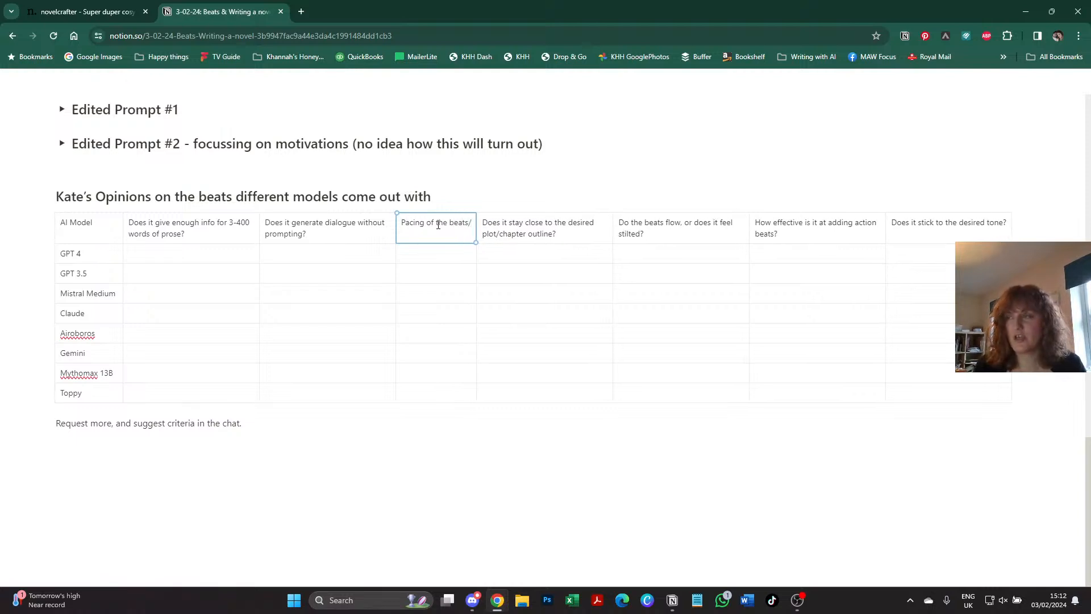
type("does it sto")
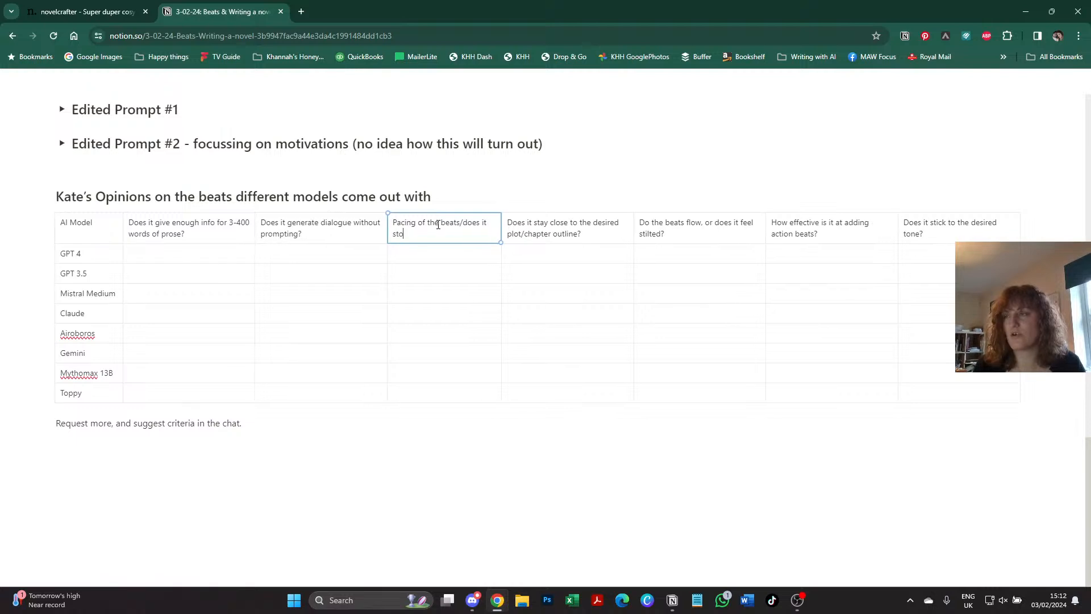
type("p where we want")
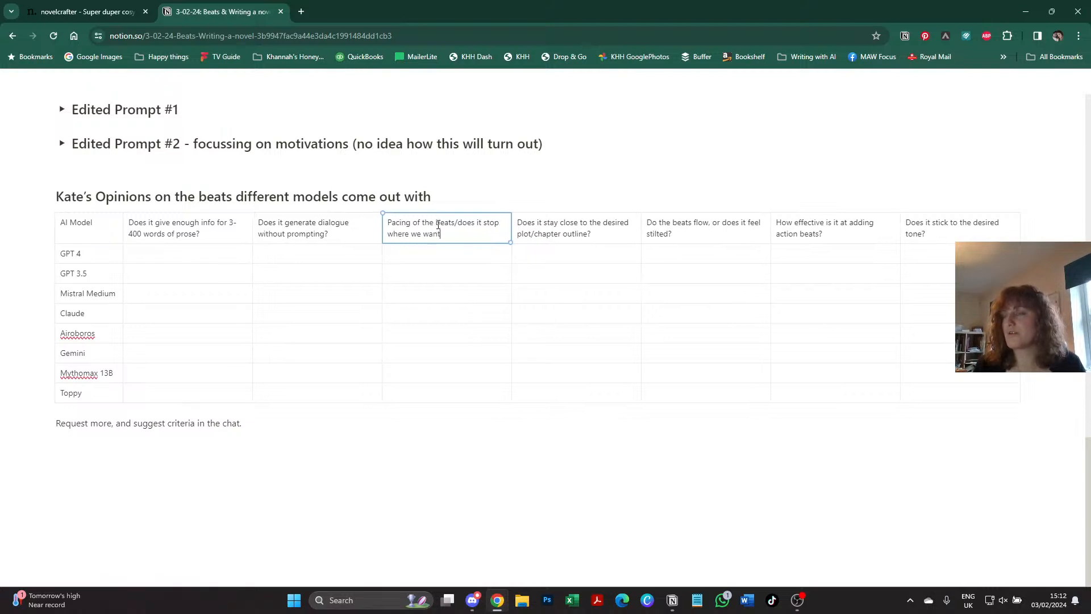
type(" it to?")
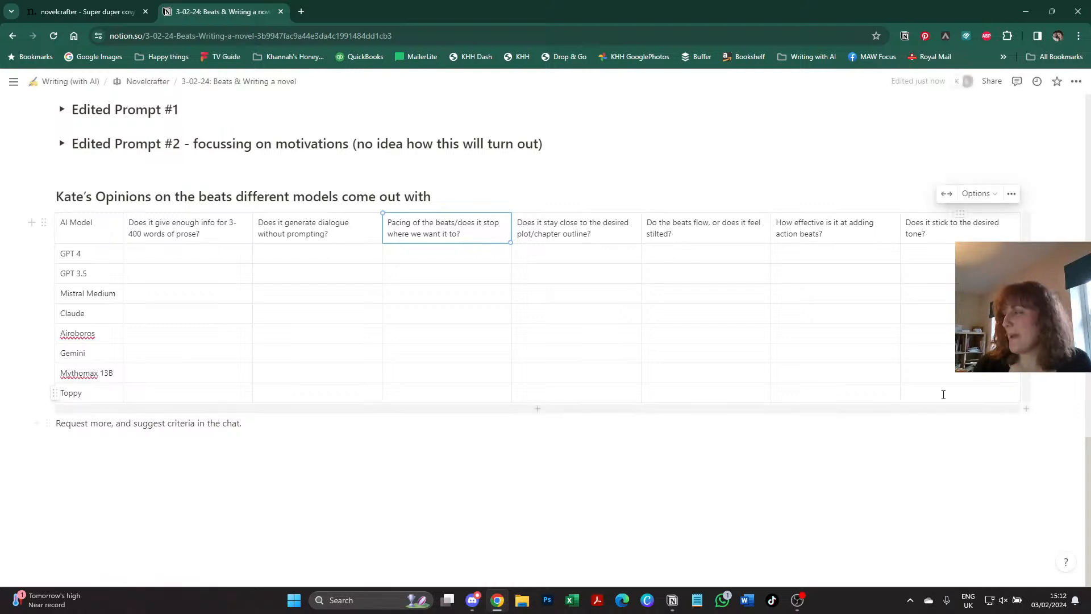
- Review the "What can make up a beat?" list and select its "Dialogue or Action" entry
left_click(943, 391)
scroll(591, 435, "up", 2)
scroll(552, 436, "down", 1)
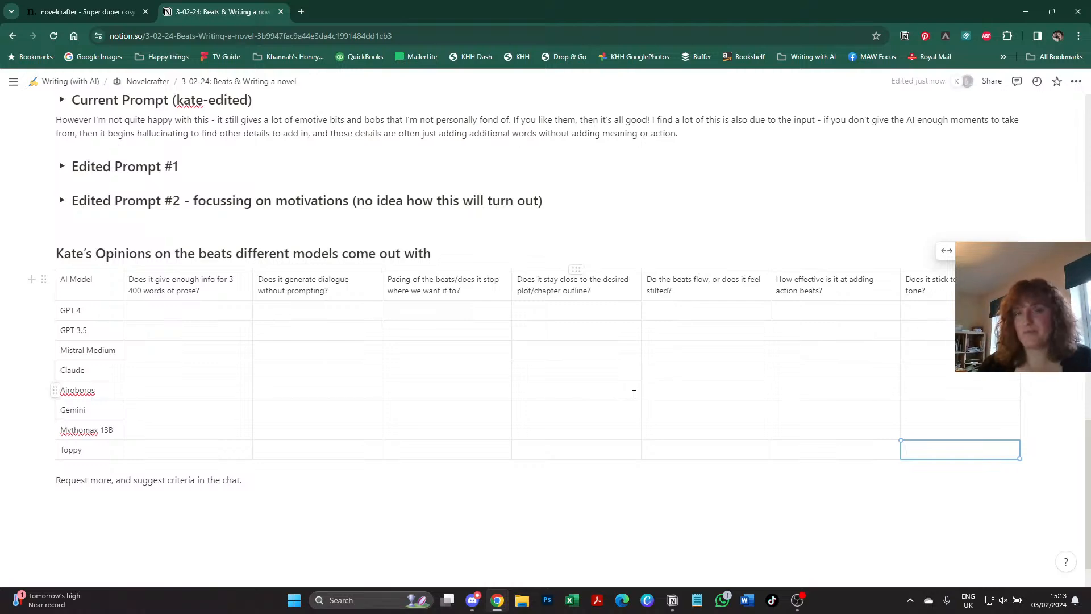
scroll(499, 435, "up", 18)
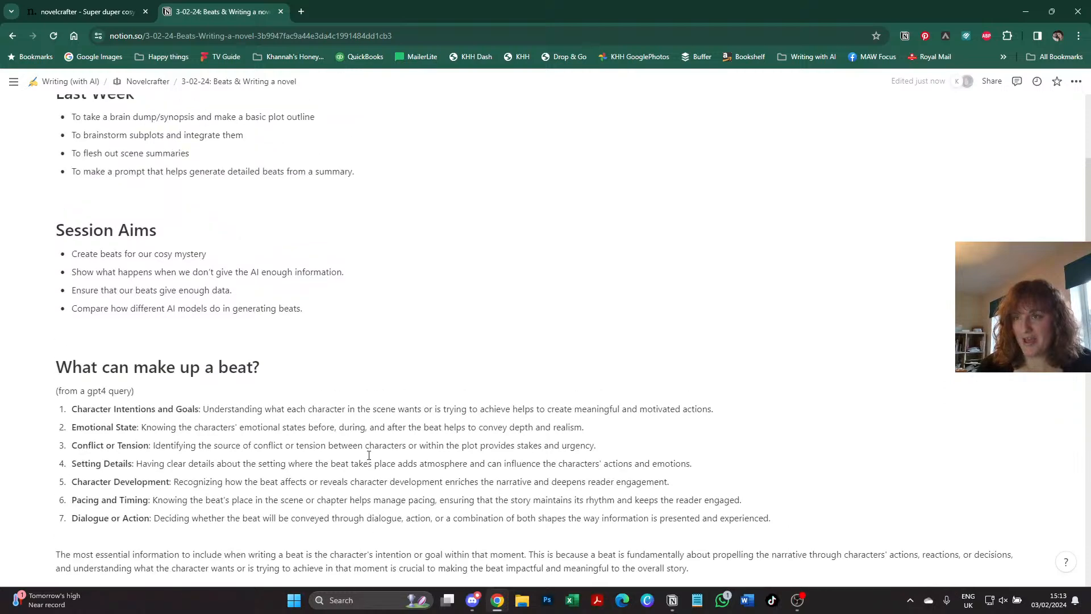
scroll(369, 454, "down", 6)
scroll(369, 454, "up", 1)
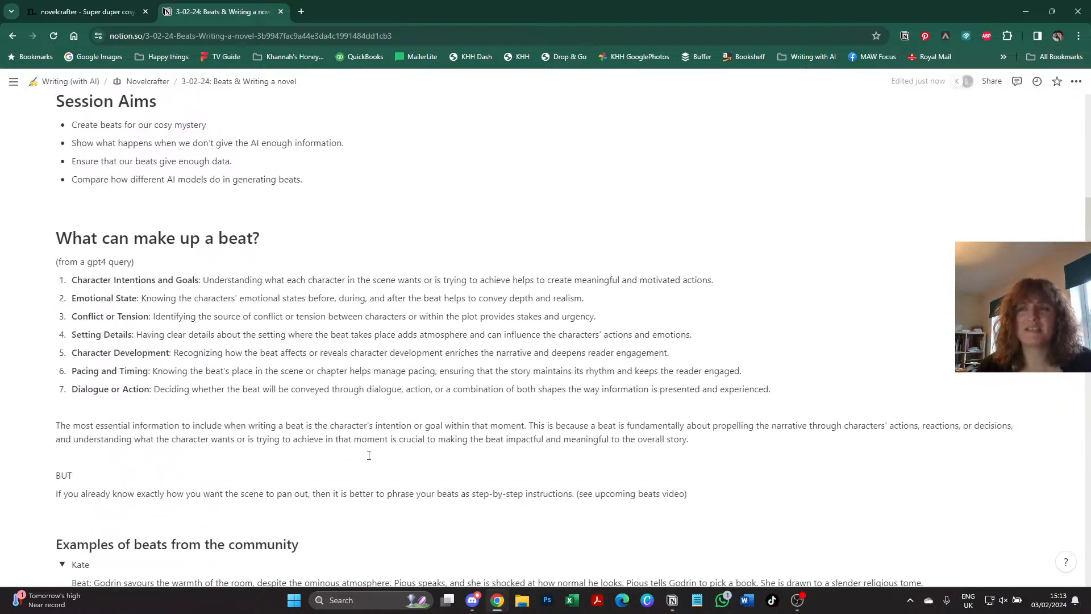
scroll(362, 458, "down", 1)
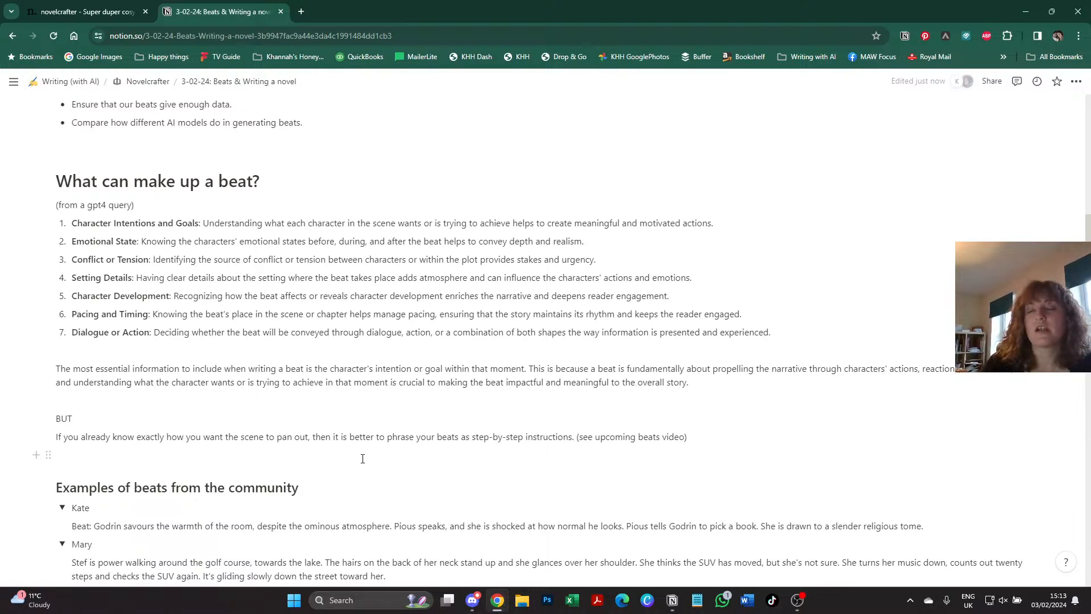
triple_click(171, 334)
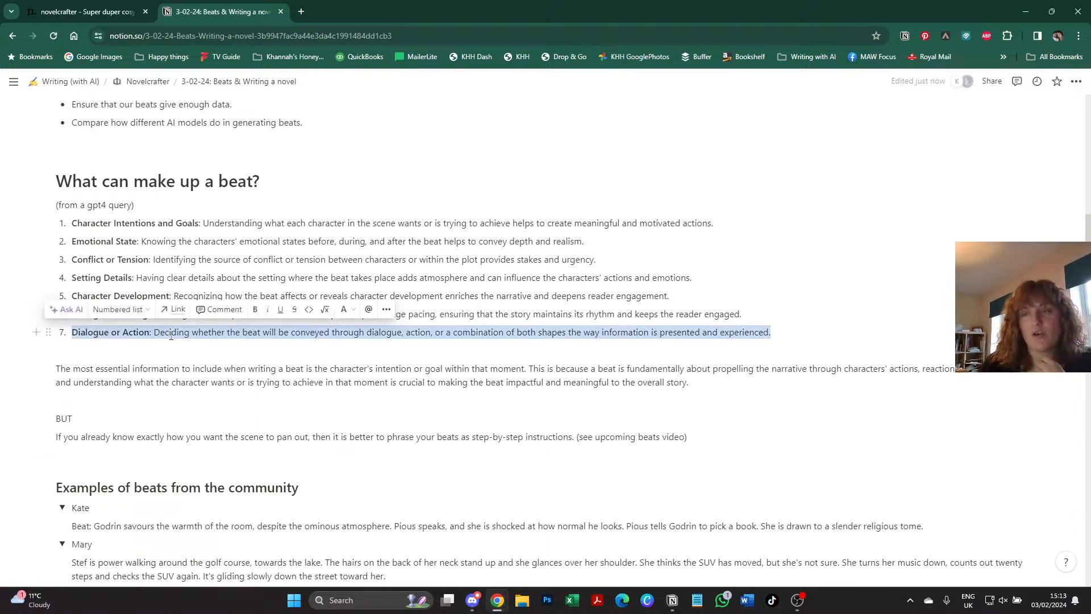
- Clear the text selection and look over the beat notes, the community examples and the model comparison table
left_click(212, 350)
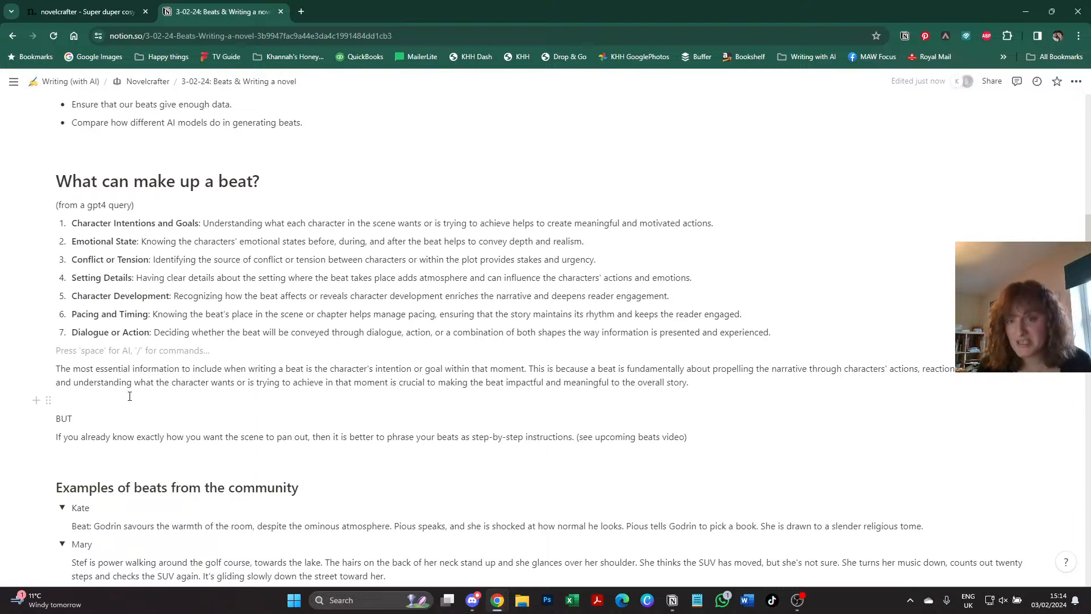
scroll(318, 312, "down", 15)
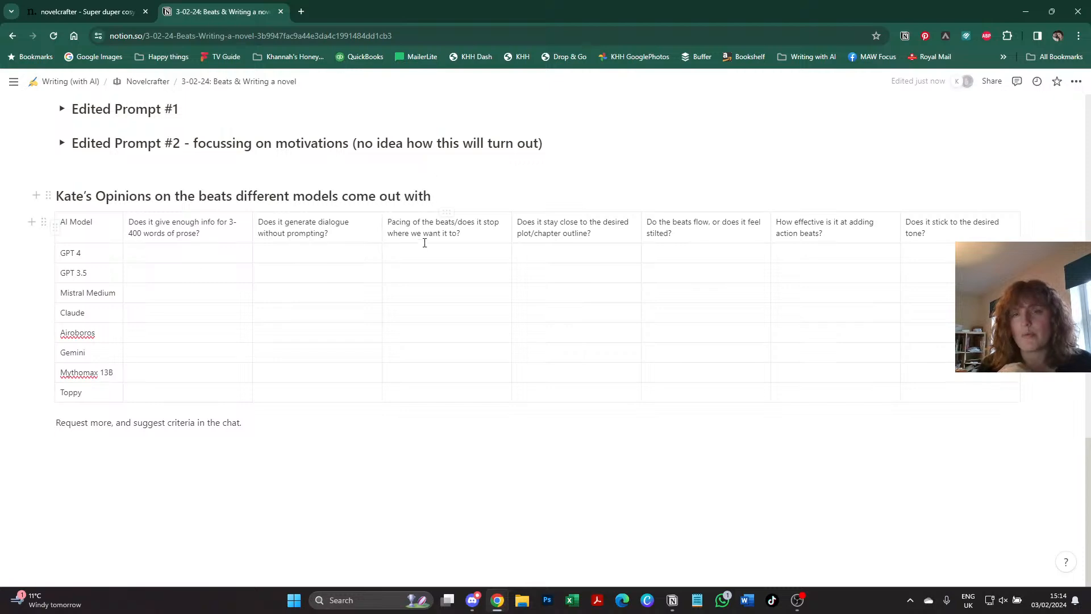
scroll(424, 241, "up", 7)
scroll(421, 252, "up", 4)
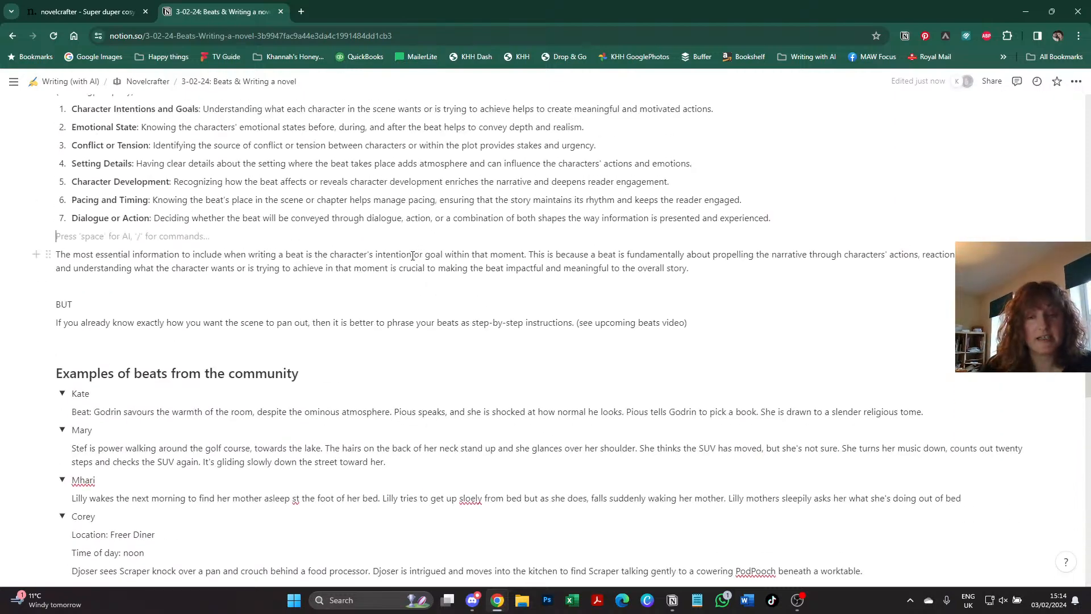
scroll(413, 256, "up", 2)
scroll(412, 256, "down", 3)
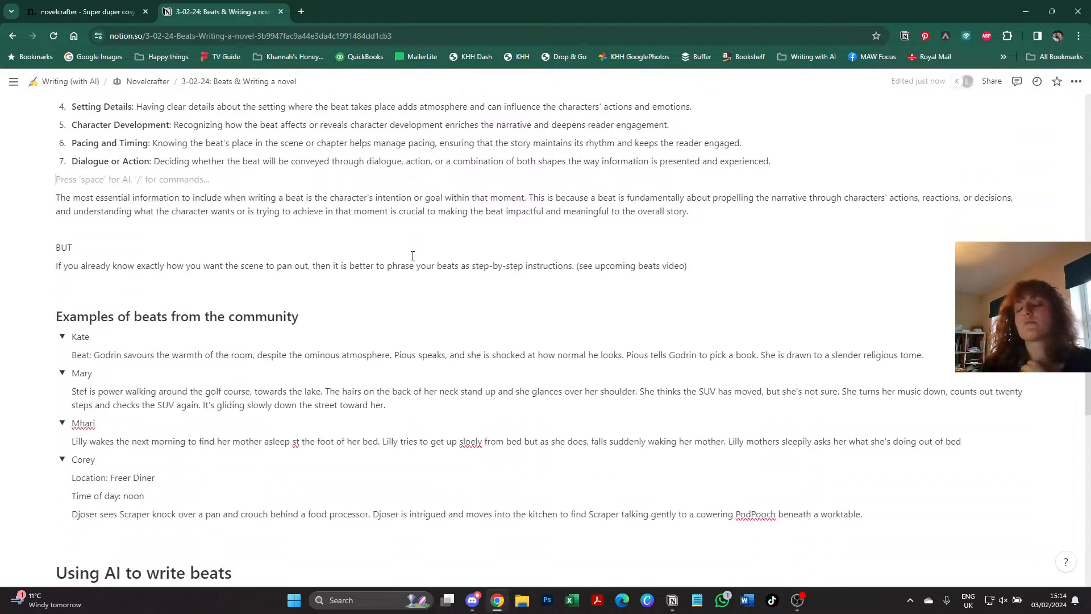
scroll(412, 256, "down", 1)
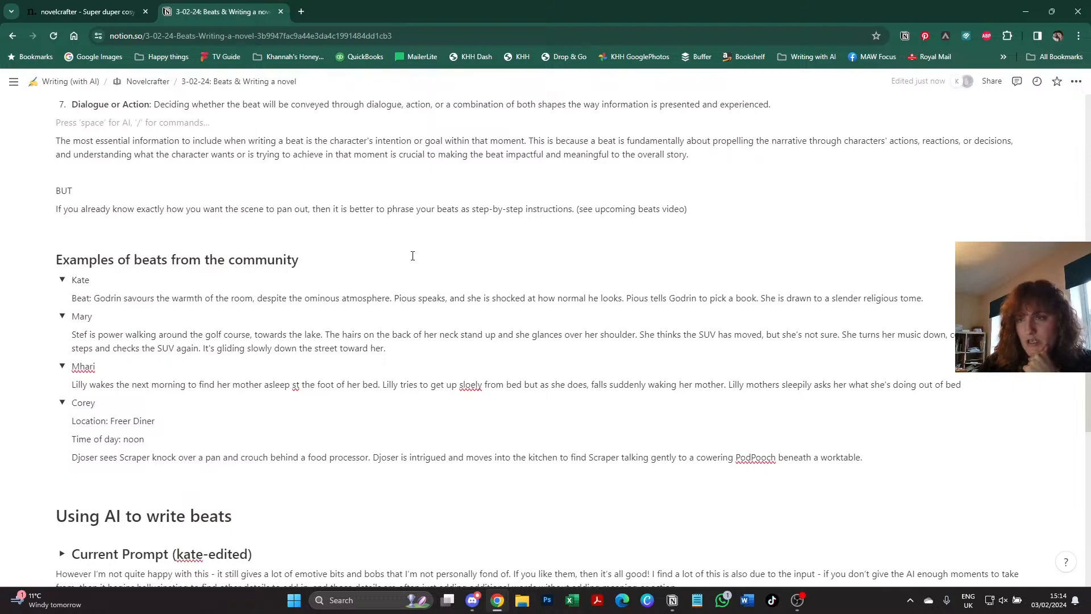
- Collapse all four contributors' entries under "Examples of beats from the community"
scroll(412, 256, "down", 1)
left_click(62, 222)
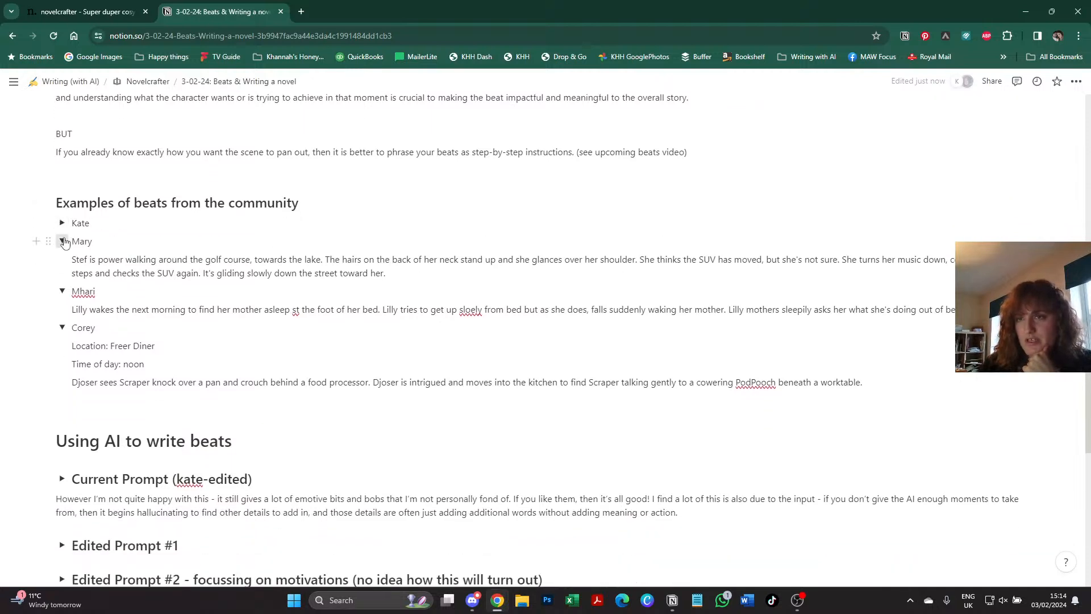
left_click(62, 241)
left_click(62, 259)
left_click(62, 277)
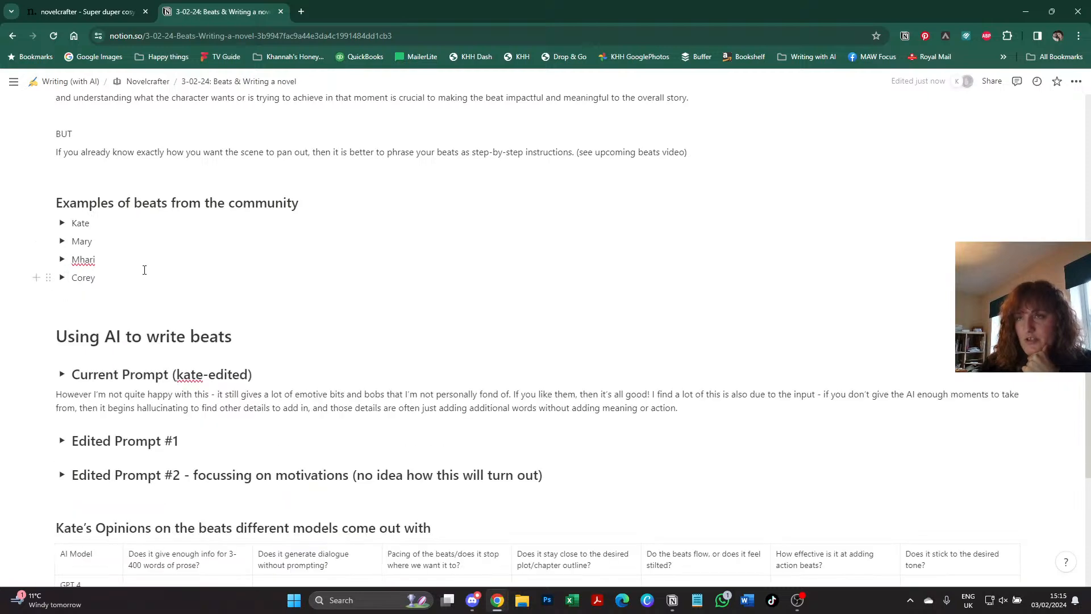
- Switch to Novelcrafter and open the prompts list, collapsing every group except Workshop Chat
scroll(145, 270, "down", 1)
left_click(114, 11)
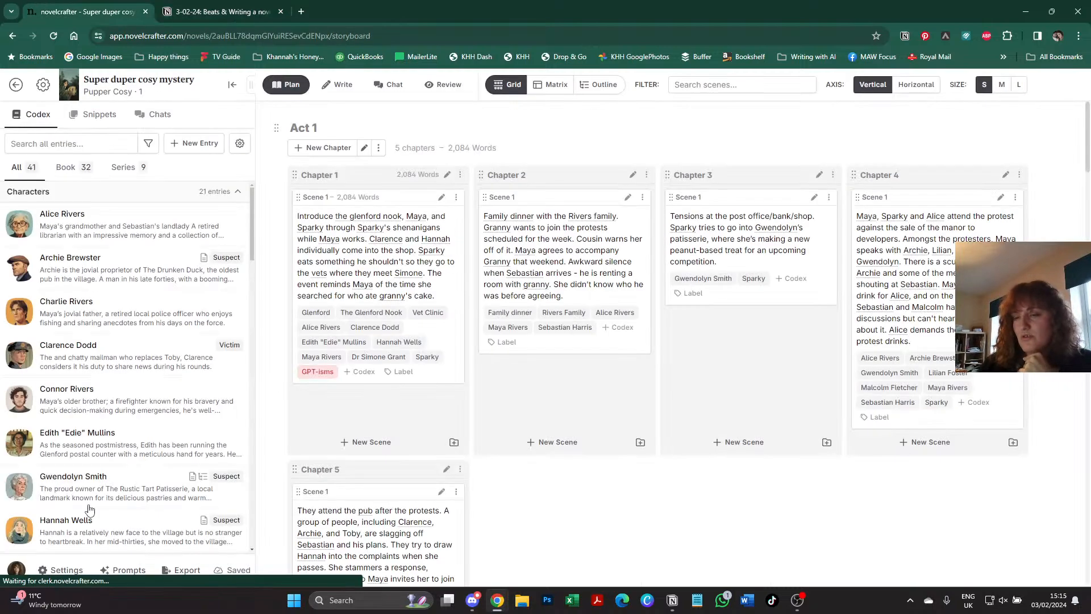
left_click(124, 570)
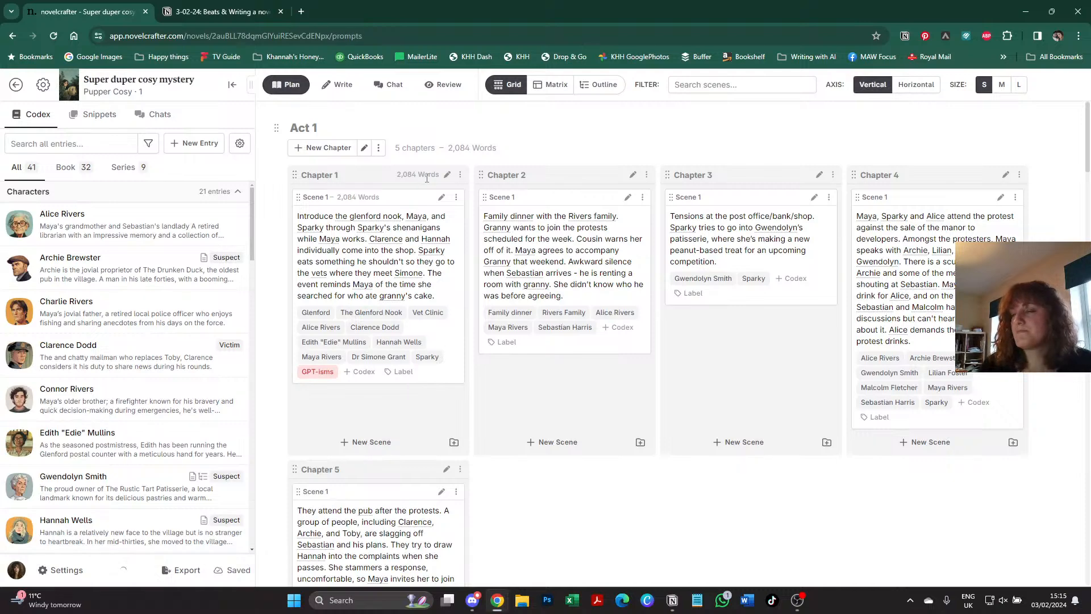
scroll(392, 188, "down", 3)
scroll(385, 147, "up", 3)
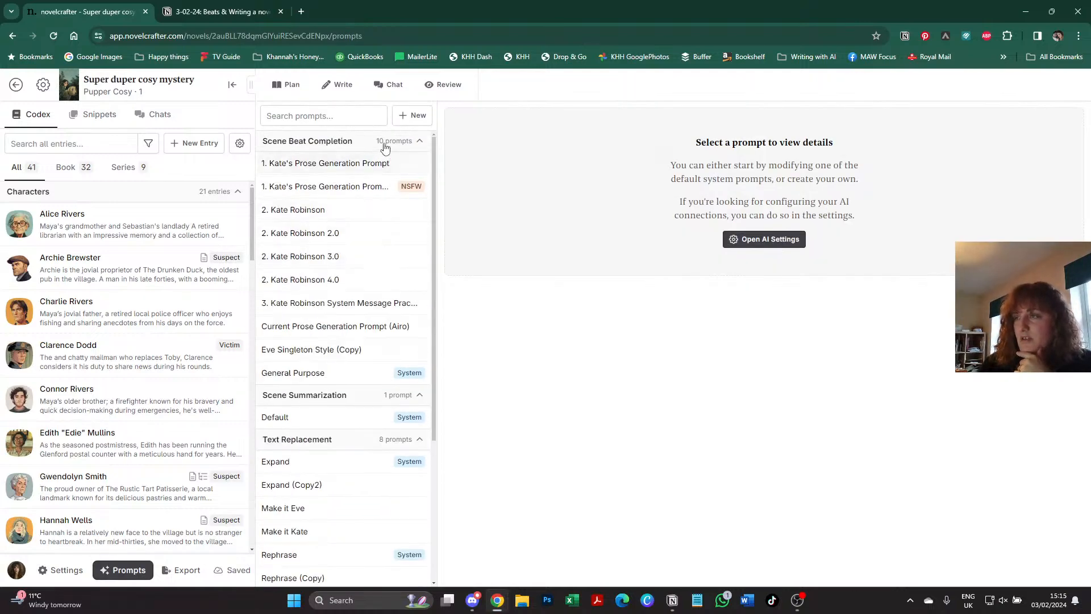
left_click(385, 147)
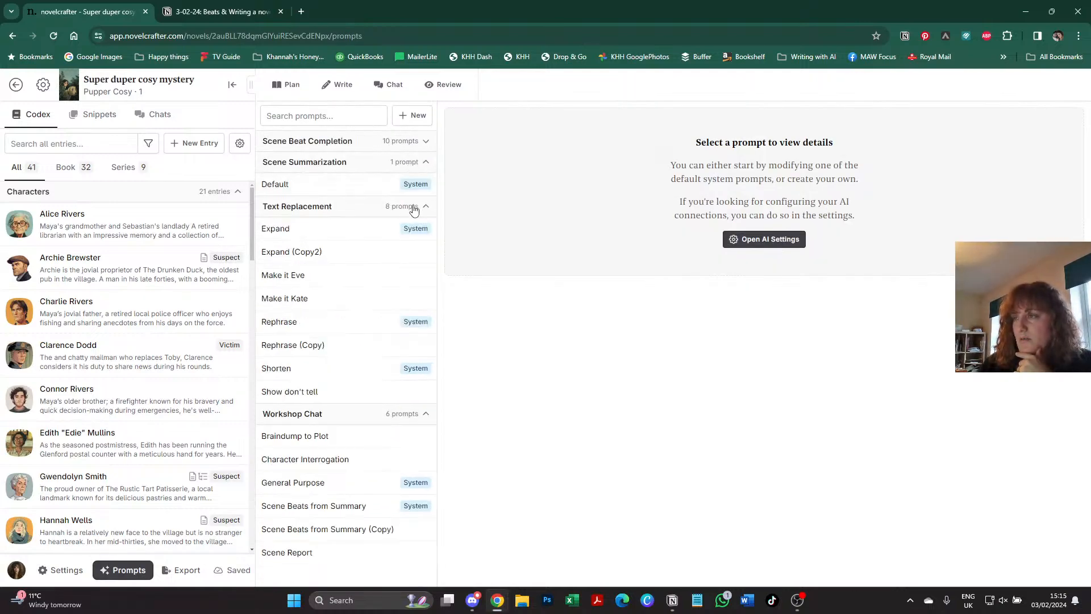
left_click(414, 208)
left_click(415, 164)
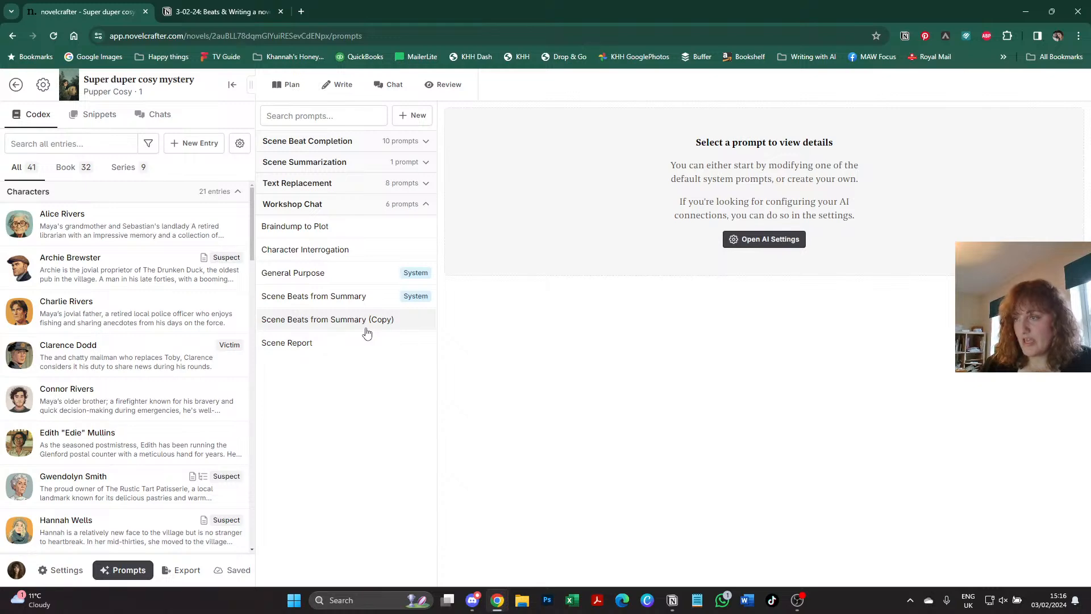
- Read the instructions of the "Scene Beats from Summary" system prompt and of its personal copy
left_click(367, 296)
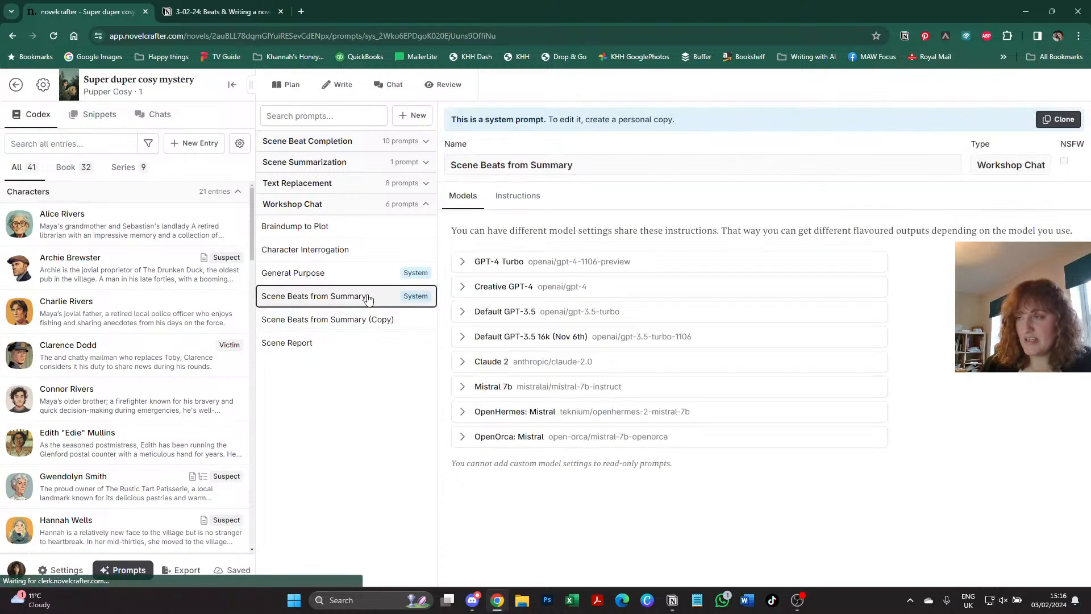
left_click(516, 195)
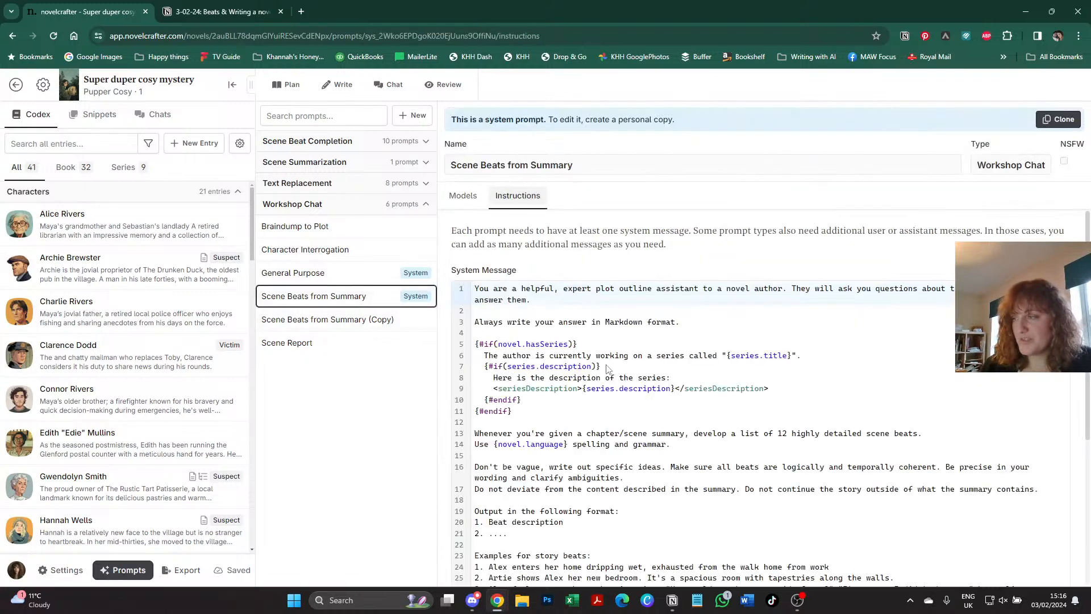
scroll(503, 326, "down", 2)
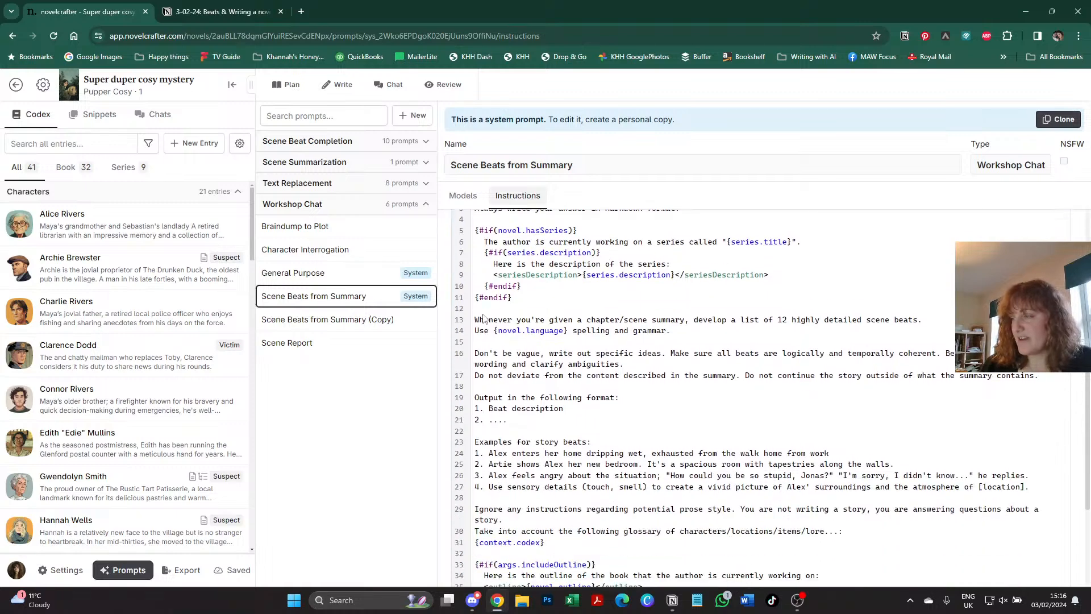
scroll(542, 386, "down", 2)
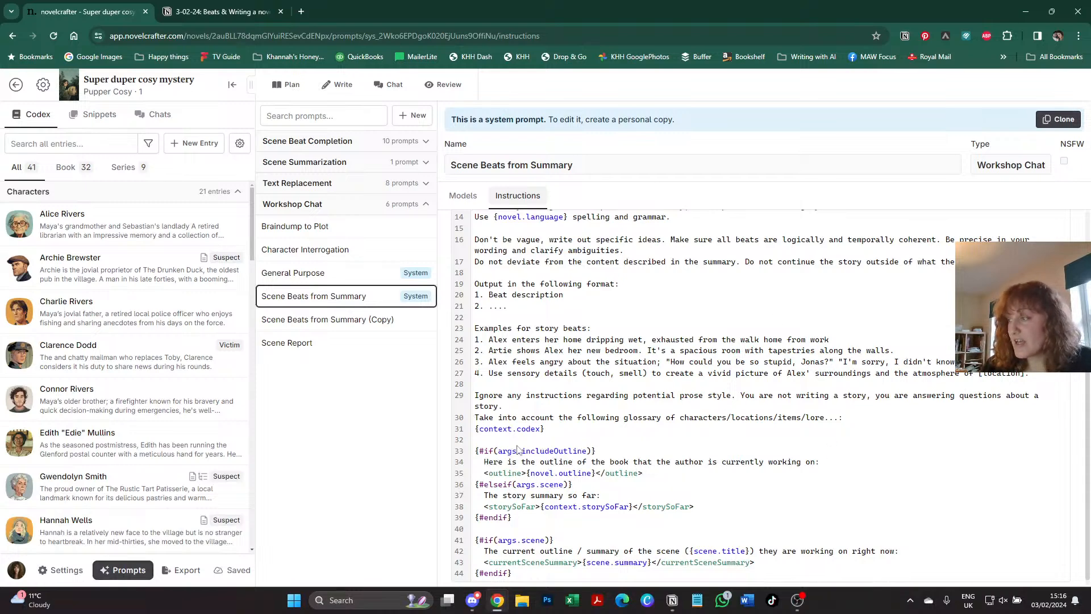
left_click(338, 321)
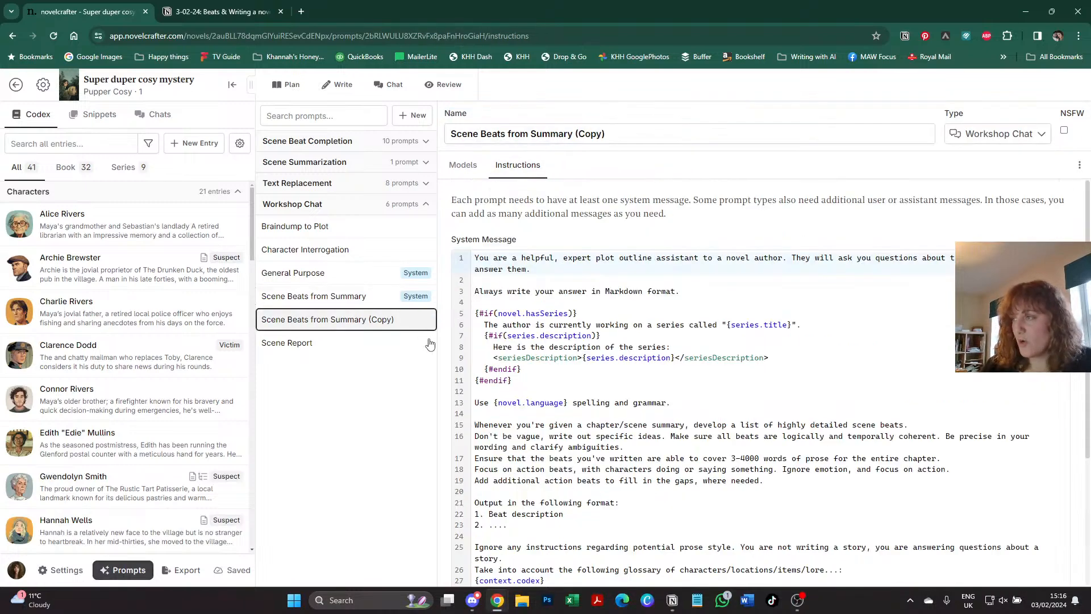
scroll(492, 361, "down", 2)
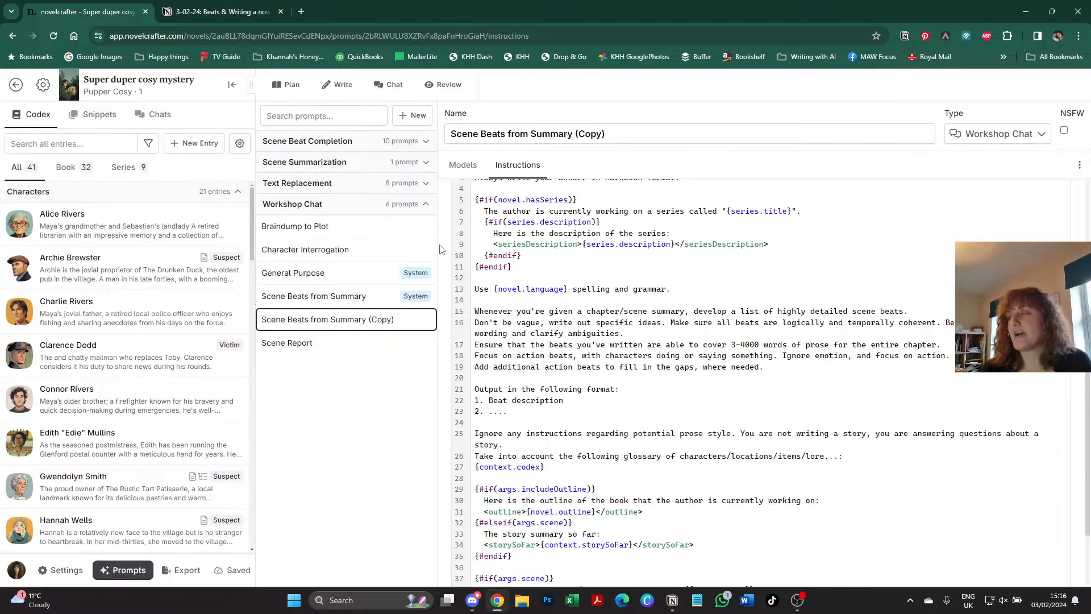
- Switch to the Notion page and expand the "Current Prompt" section to read the edited prompt text
left_click(204, 10)
scroll(205, 215, "down", 2)
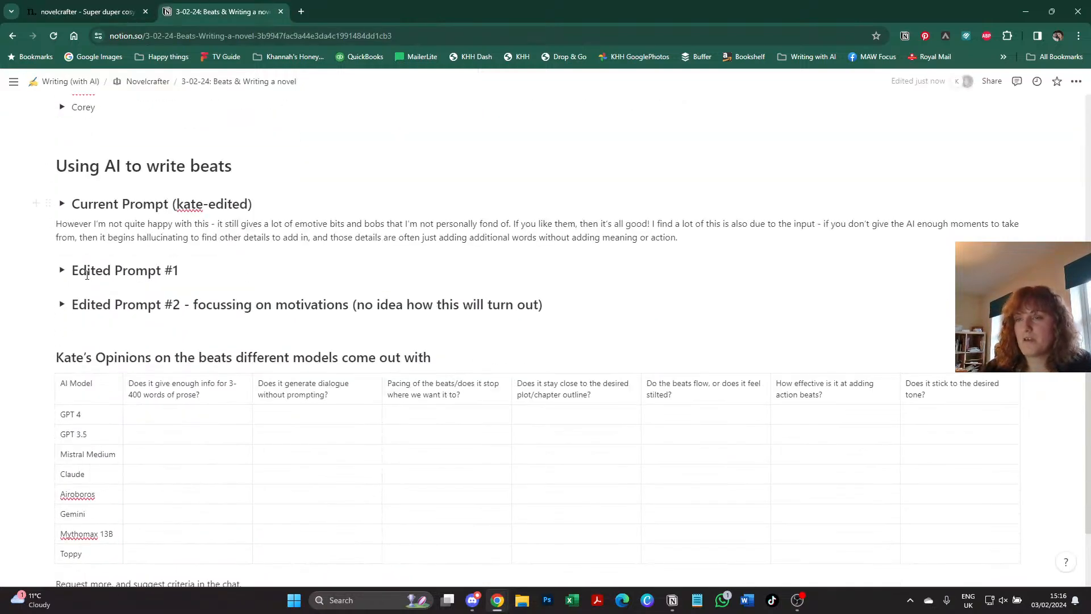
left_click(62, 204)
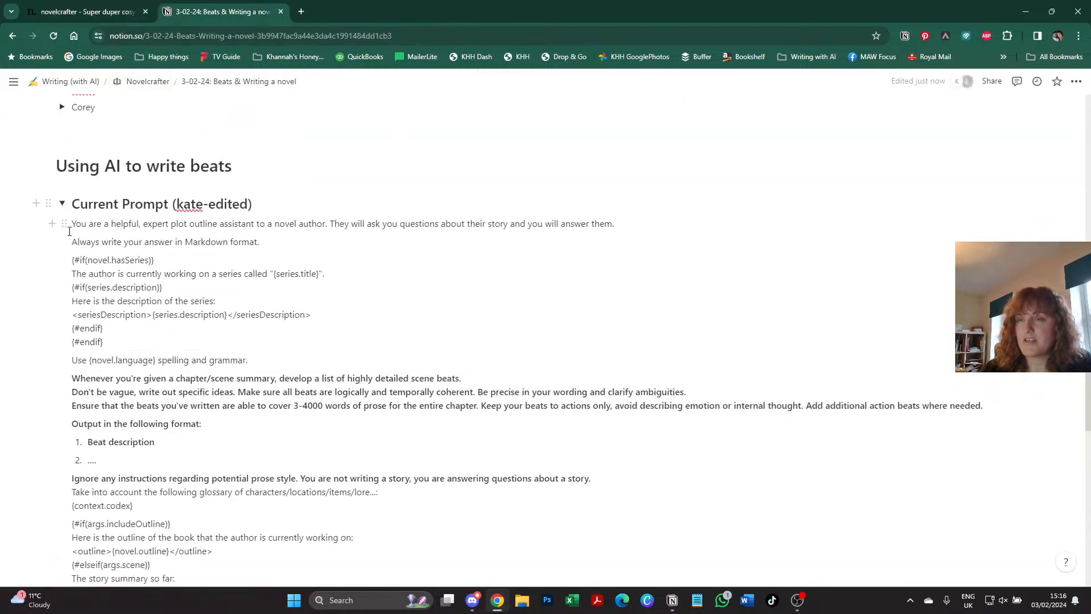
scroll(86, 255, "down", 3)
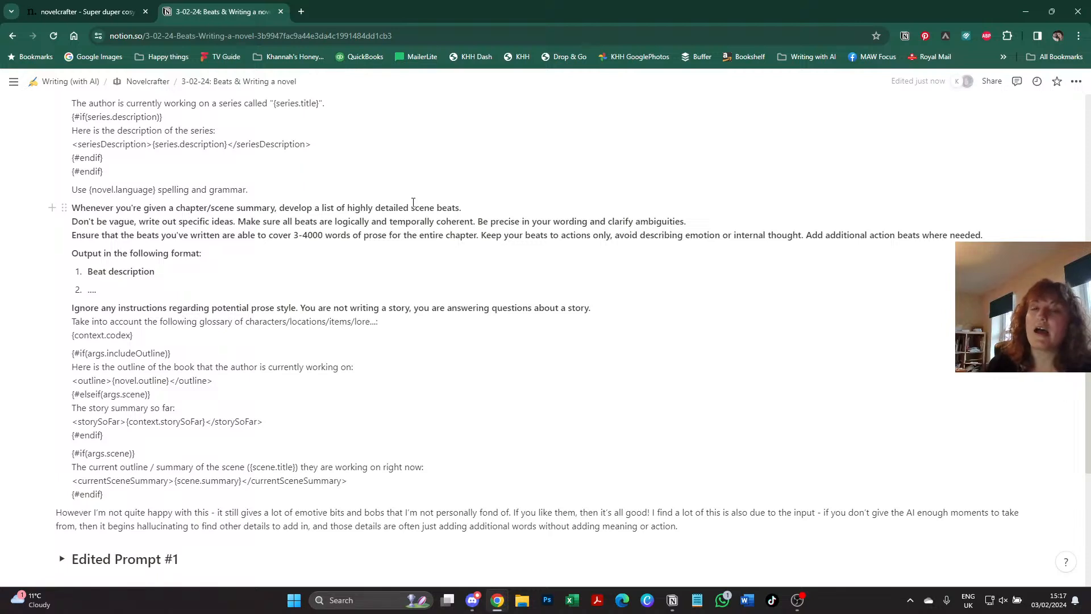
- Highlight the prompt's instruction to keep beats to actions only, and collapse the "Current Prompt" section
left_click(482, 237)
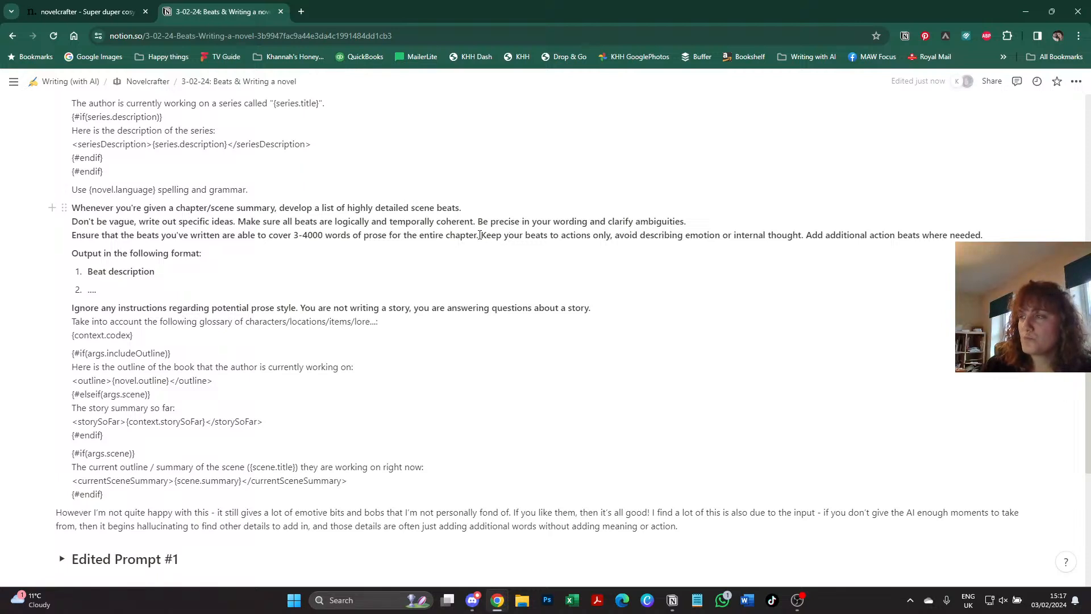
left_click_drag(488, 240, 495, 246)
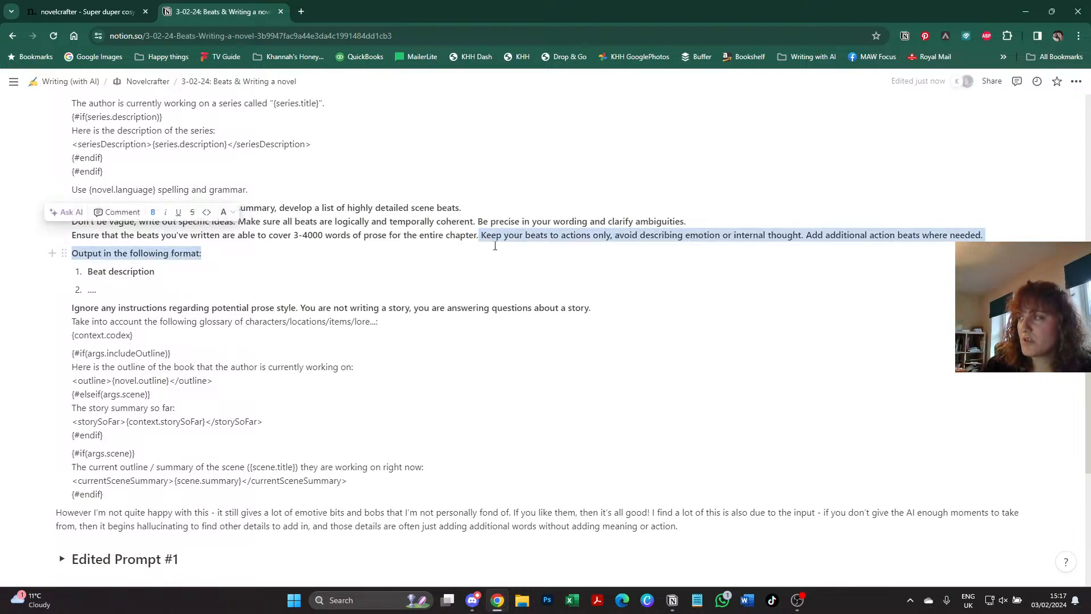
key("Right")
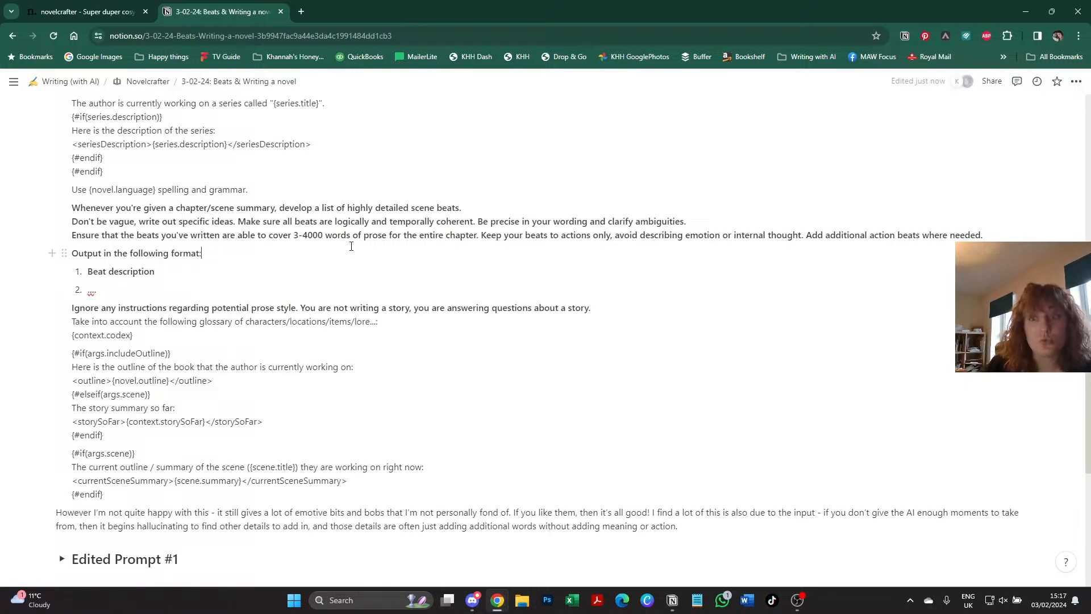
scroll(134, 163, "up", 3)
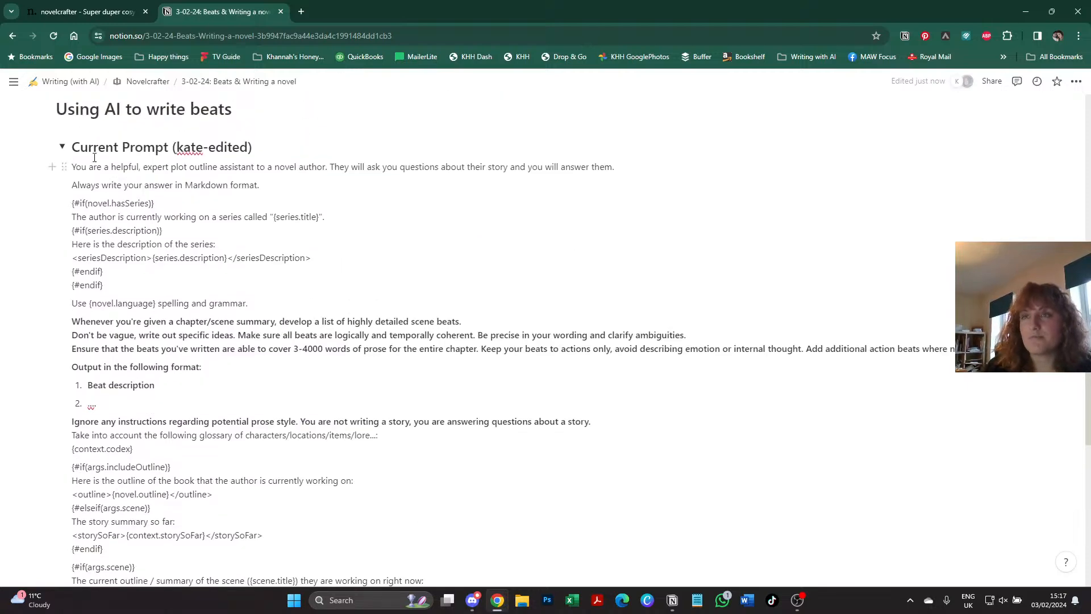
left_click(62, 146)
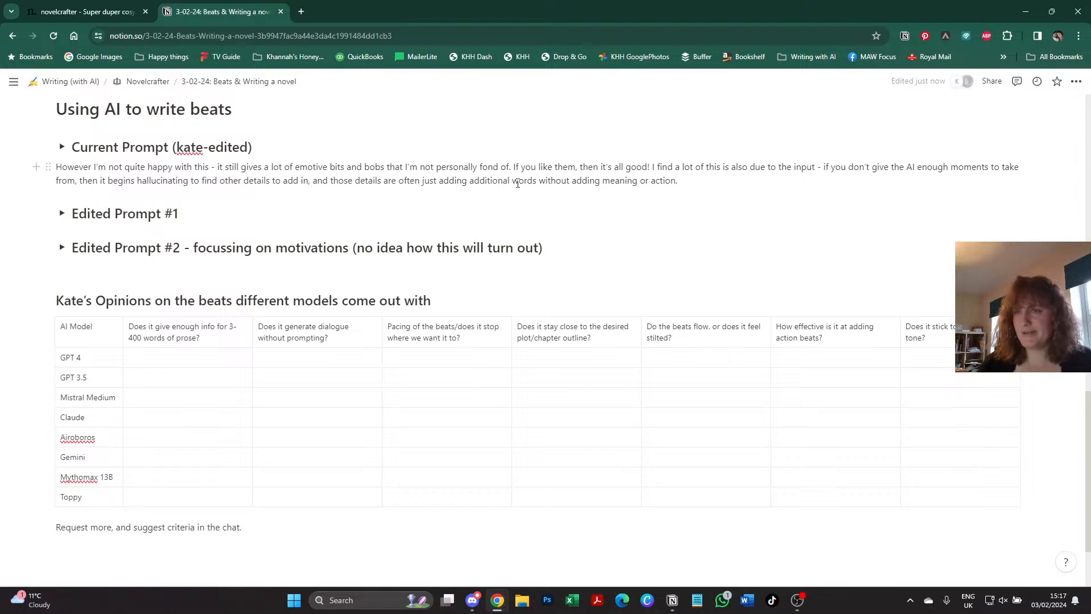
scroll(518, 183, "up", 3)
scroll(518, 183, "down", 1)
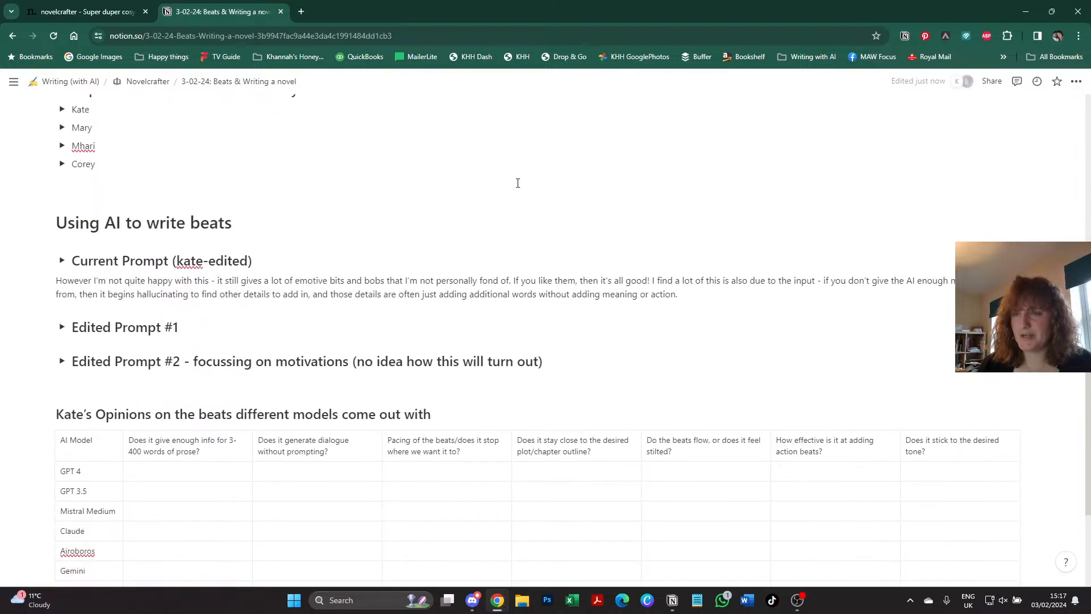
- Switch to Novelcrafter and copy the full summary of Chapter 3, Scene 1 from the plan
left_click(103, 12)
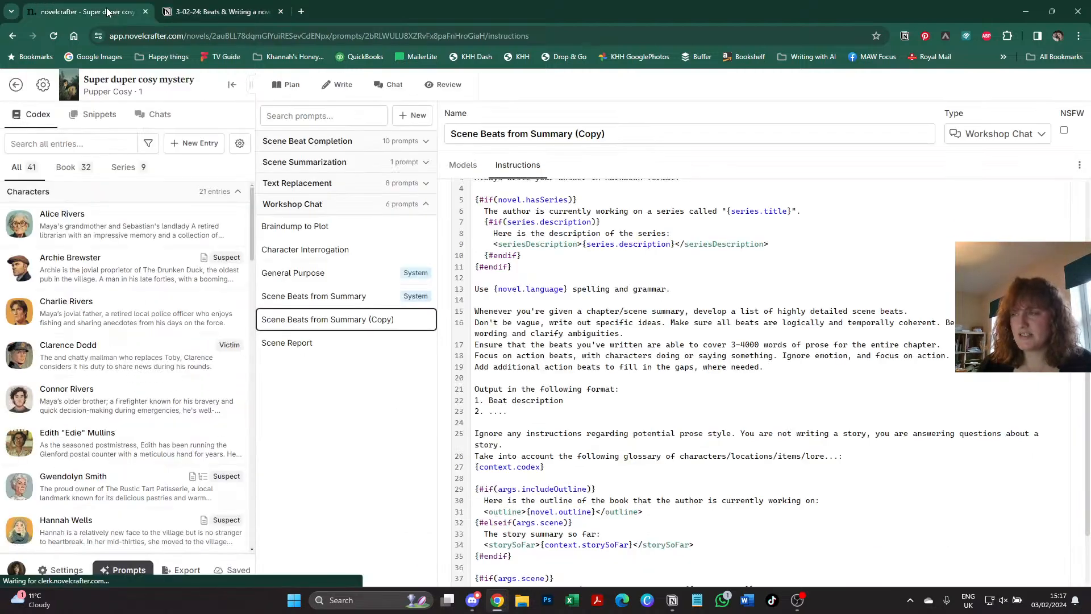
scroll(700, 324, "down", 1)
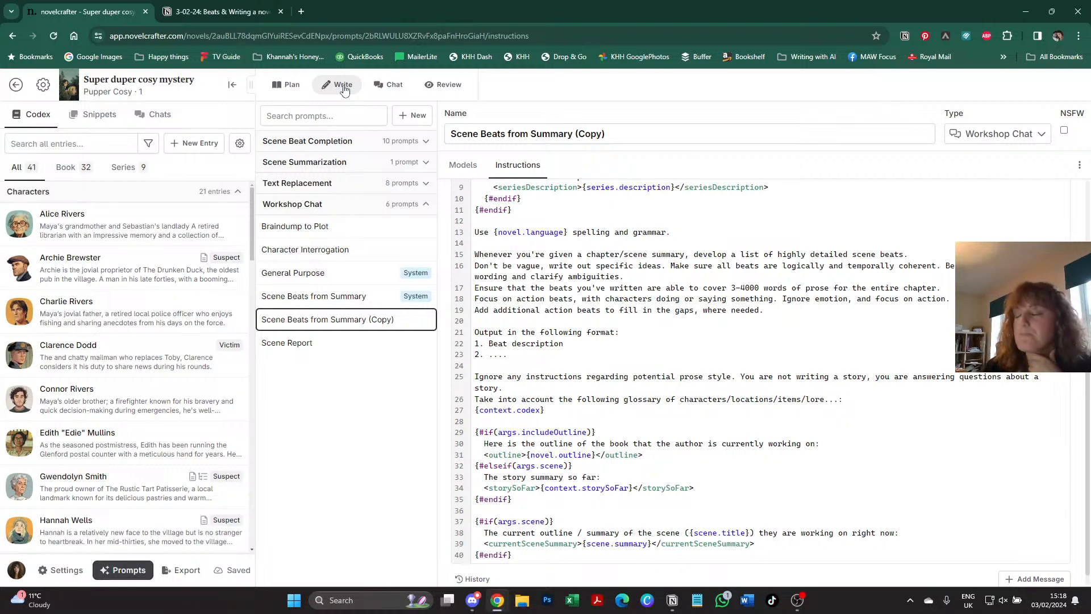
left_click(289, 85)
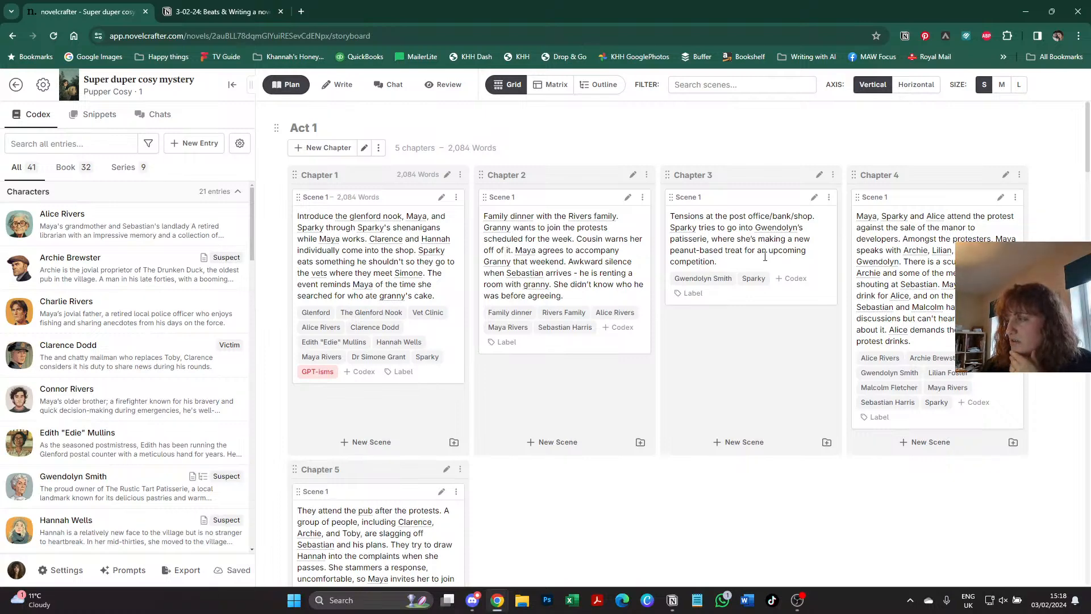
left_click(730, 248)
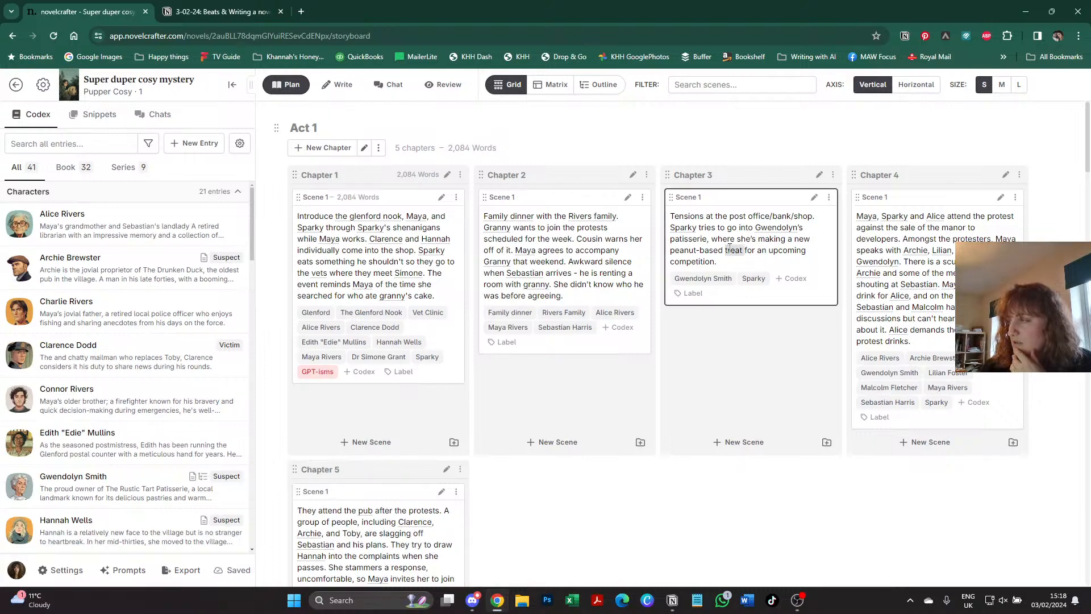
key("ctrl+a")
key("ctrl+c")
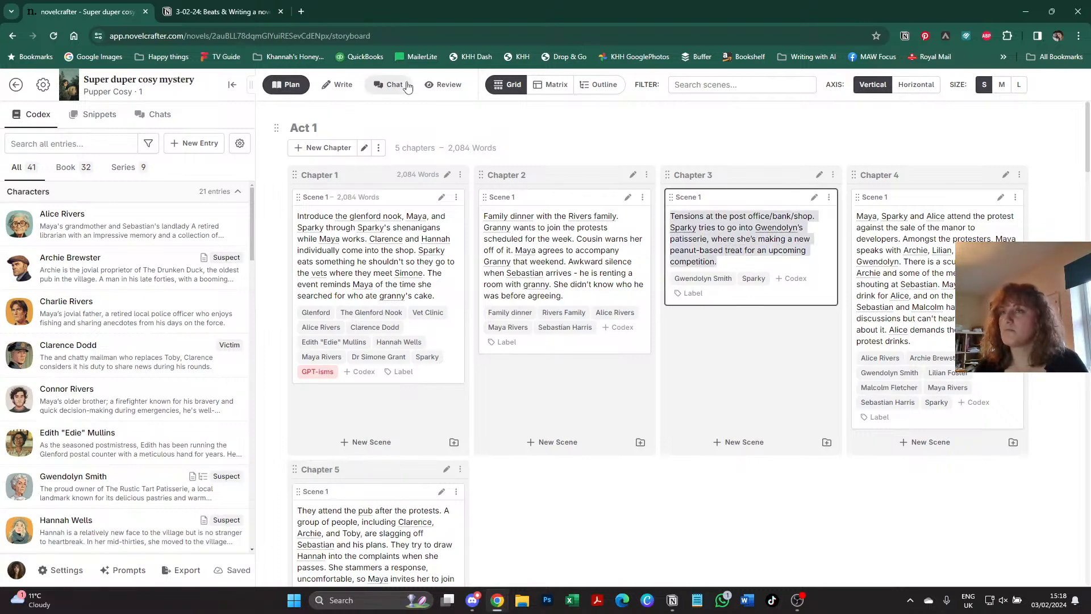
- Start a chat thread using Scene Beats from Summary (Copy) with Mistral Medium, and send the copied Chapter 3 scene summary
left_click(386, 84)
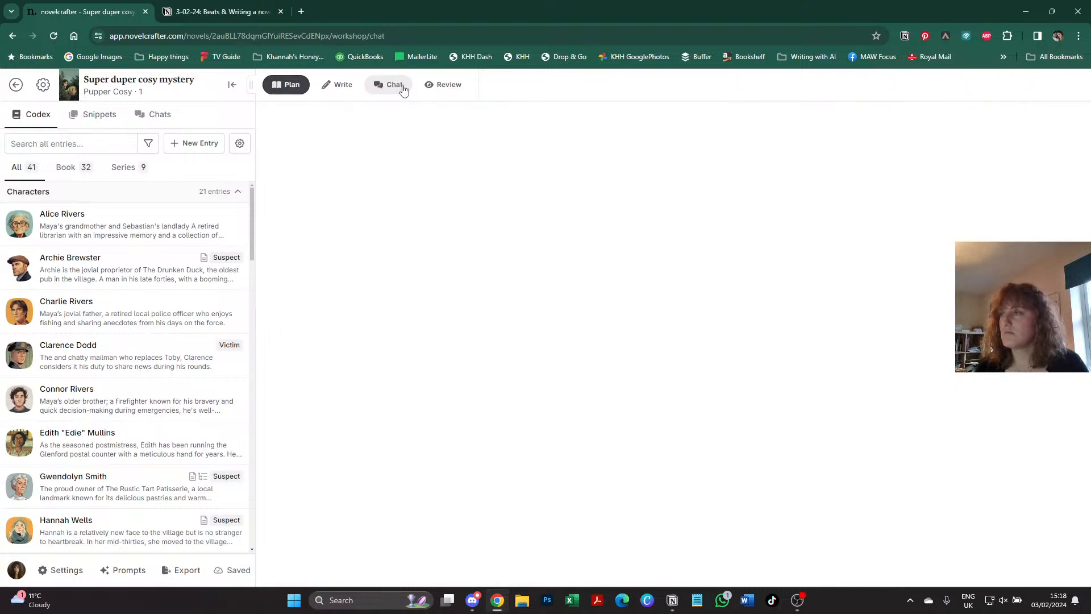
left_click(507, 84)
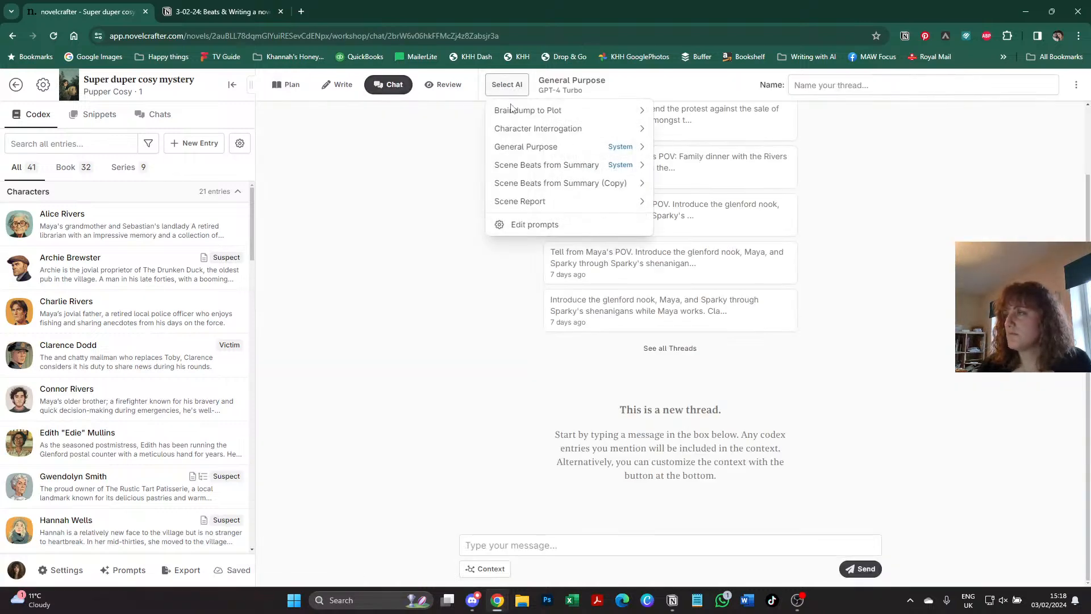
mouse_move(531, 183)
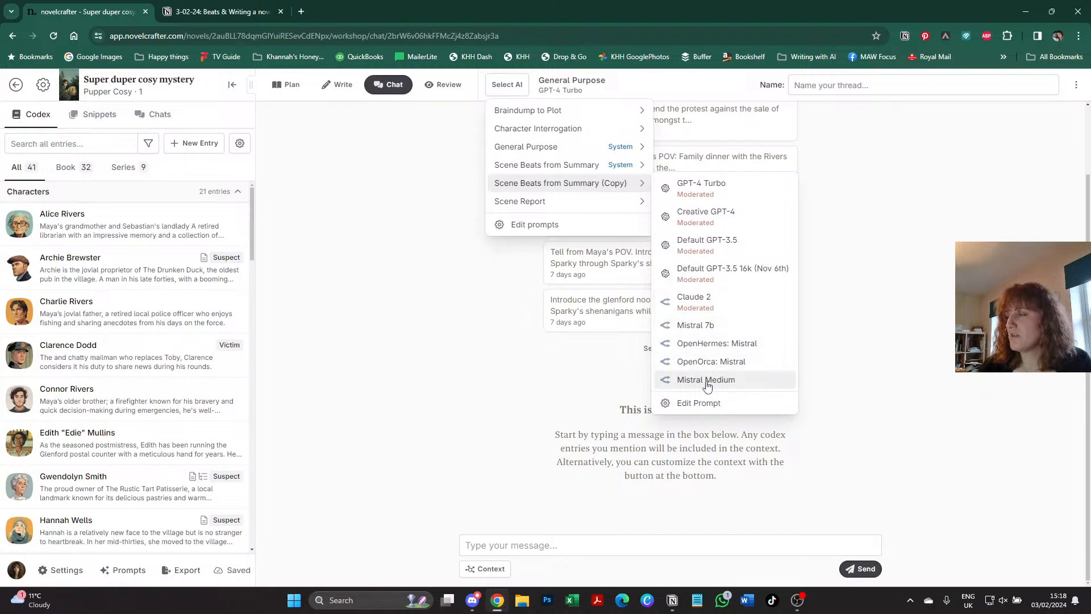
left_click(704, 380)
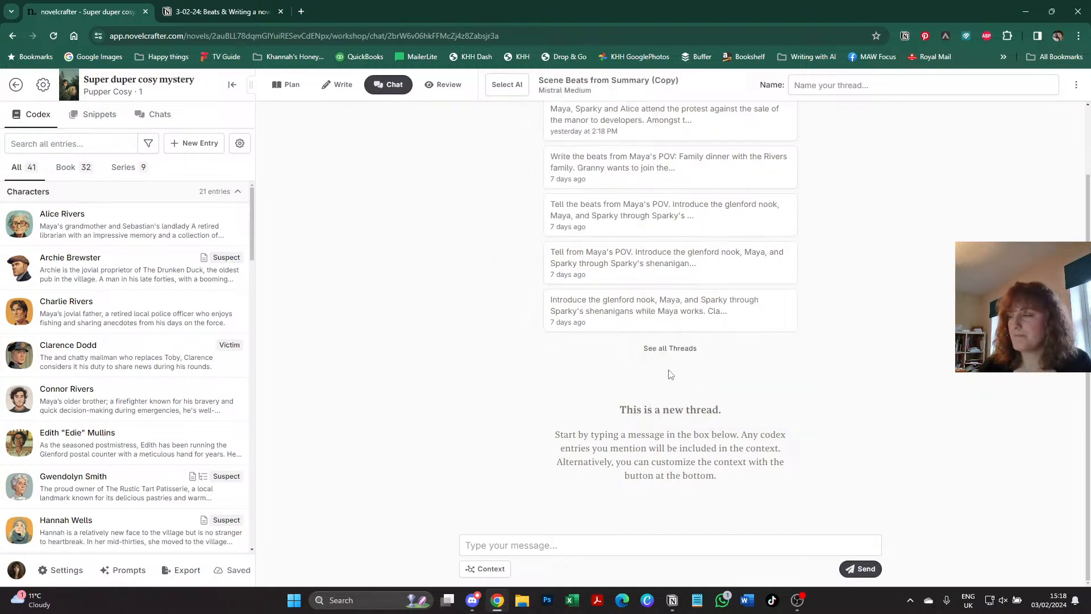
left_click(493, 545)
key("ctrl+v")
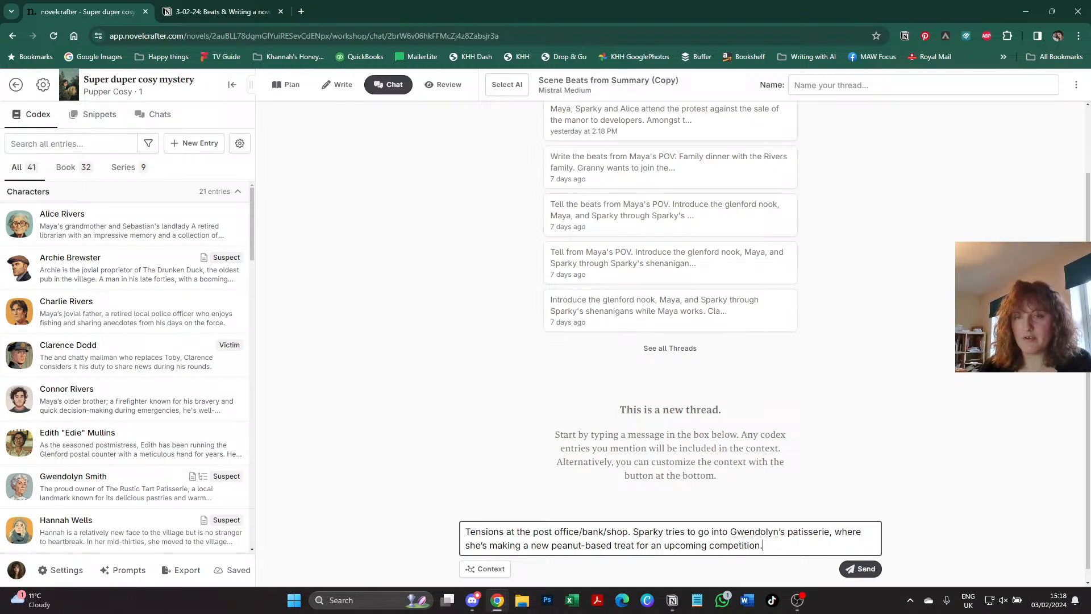
left_click(860, 568)
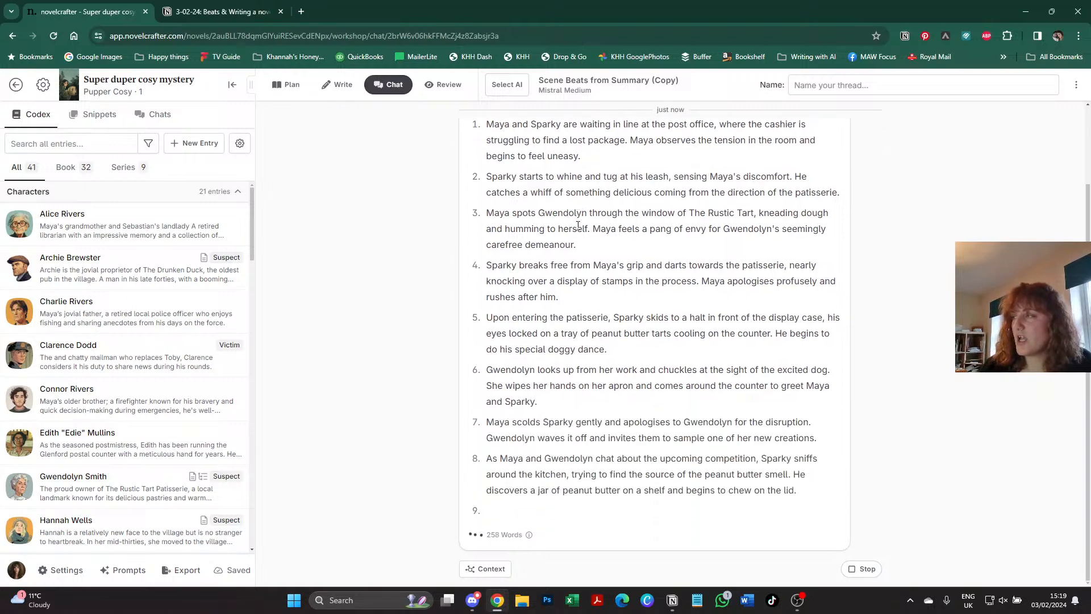
- Stop the beat generation for the scene summary and return to the first beats of the reply
scroll(585, 269, "up", 2)
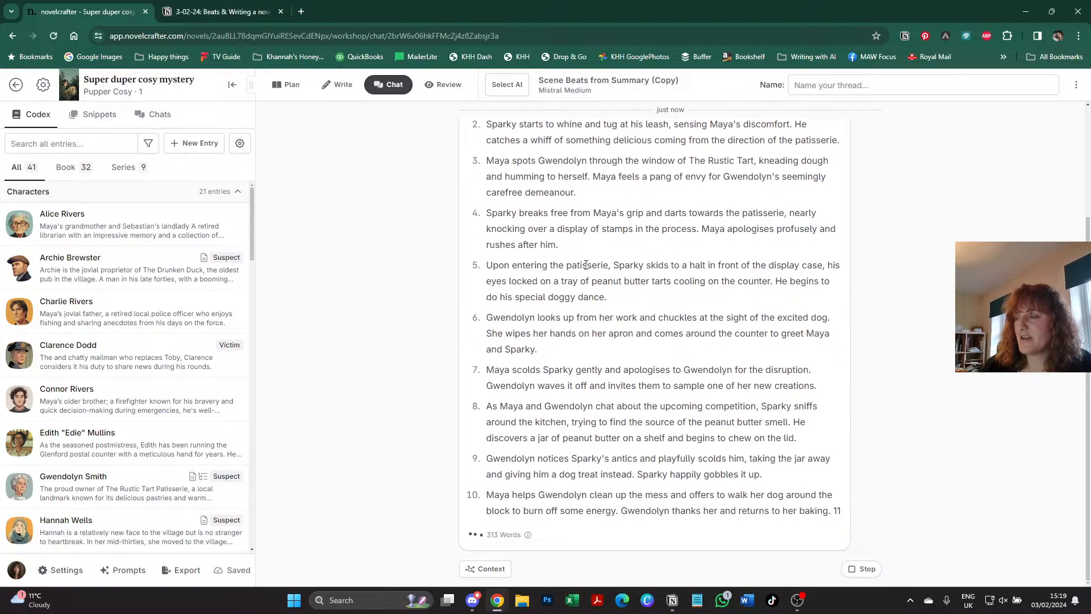
left_click(859, 568)
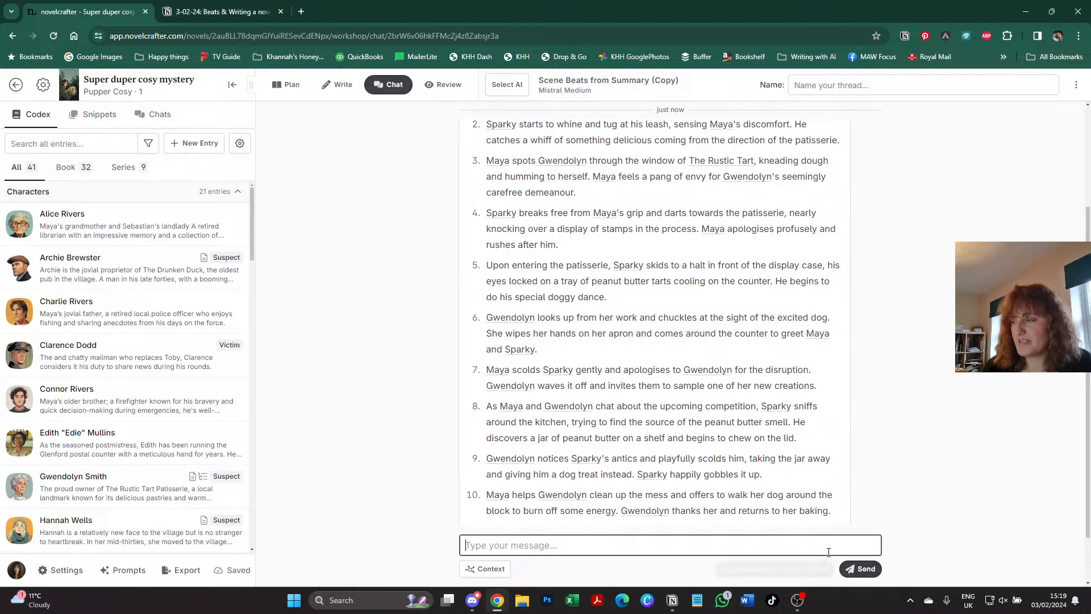
scroll(564, 362, "up", 3)
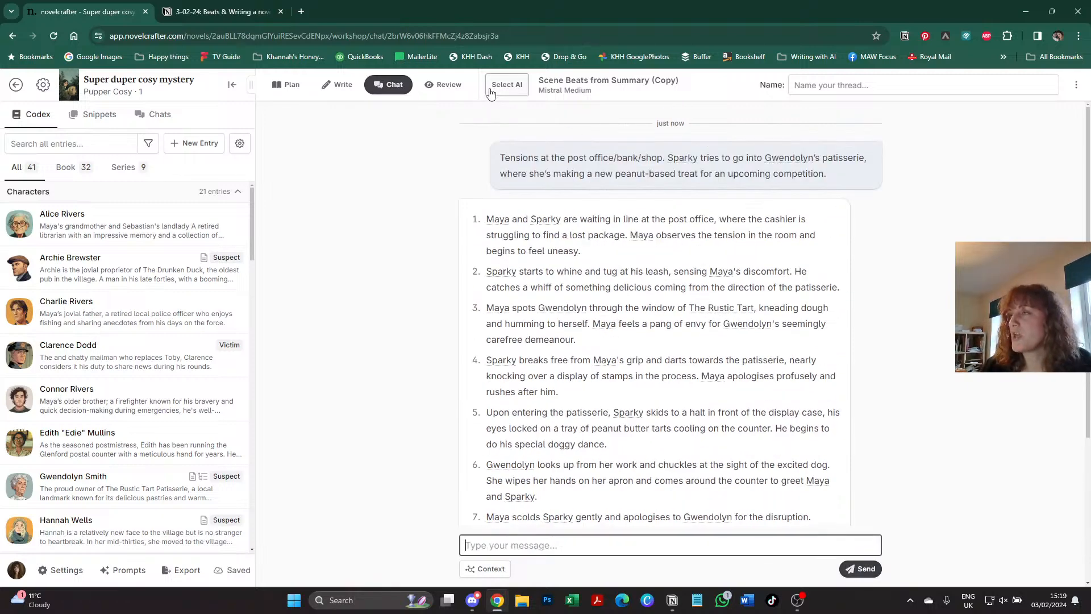
- Start another new chat thread using the Scene Beats from Summary (Copy) prompt with the Mistral Medium model
left_click(387, 80)
left_click(505, 84)
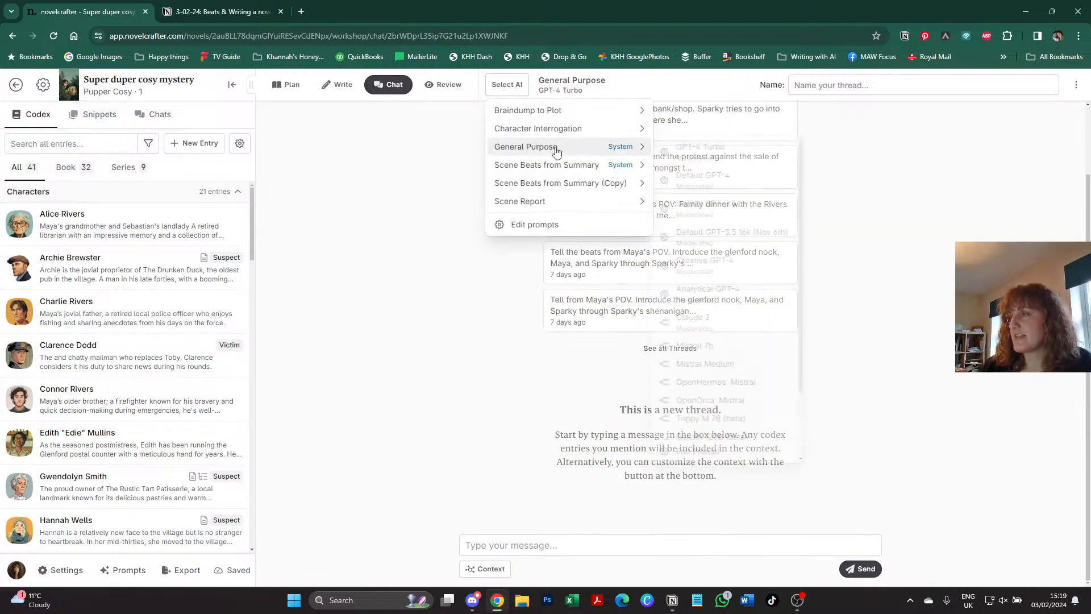
mouse_move(598, 186)
left_click(721, 380)
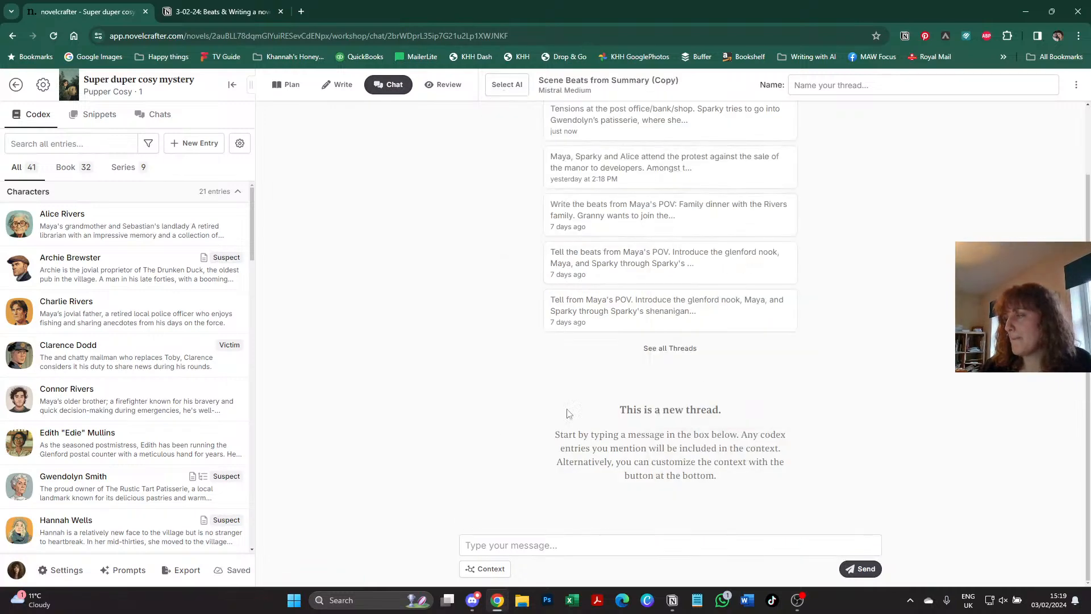
left_click(509, 547)
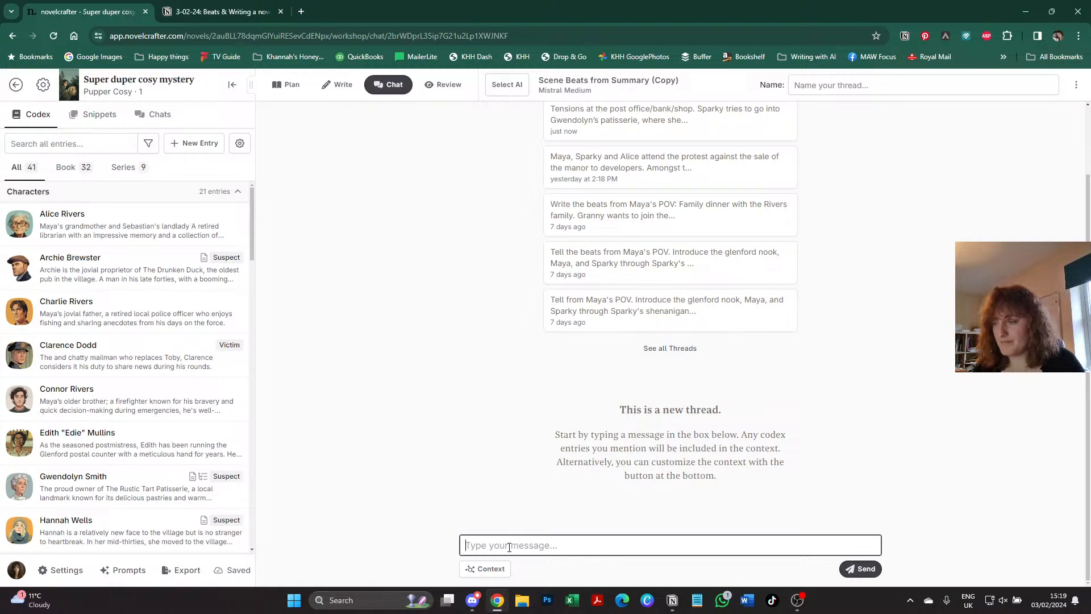
- Open the Maya Rivers codex entry and correct "Shop keeper" to "Shopkeeper" in its description
scroll(142, 341, "down", 1)
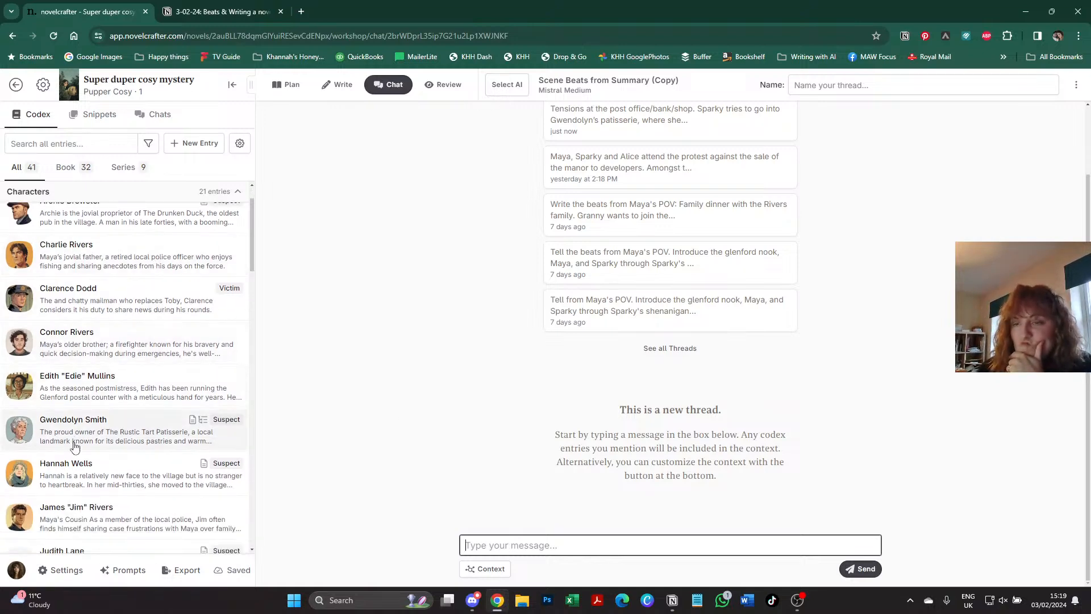
scroll(74, 448, "down", 1)
scroll(75, 452, "down", 4)
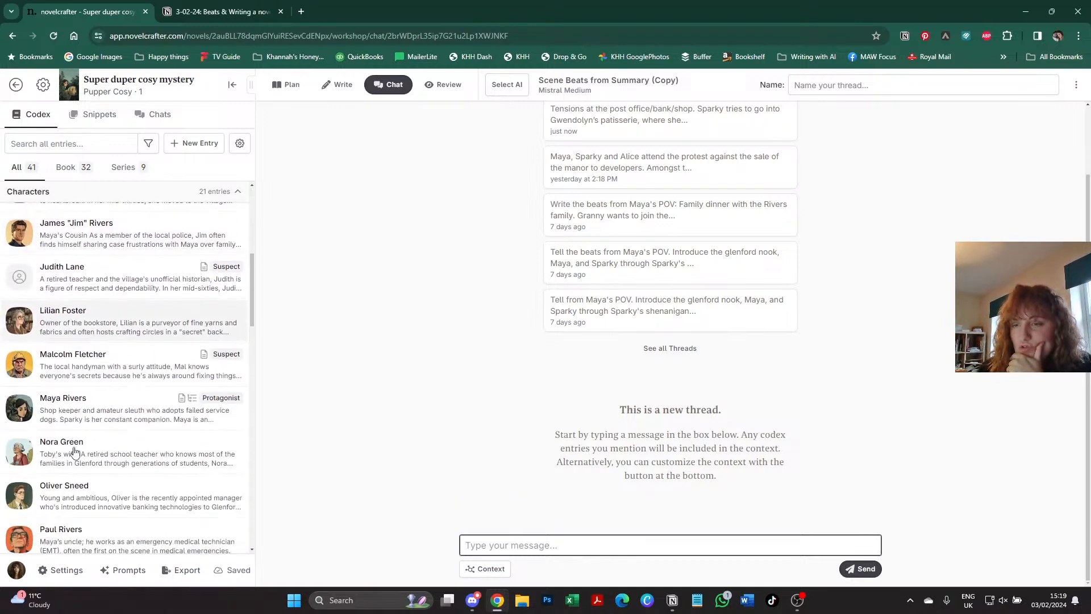
left_click(74, 407)
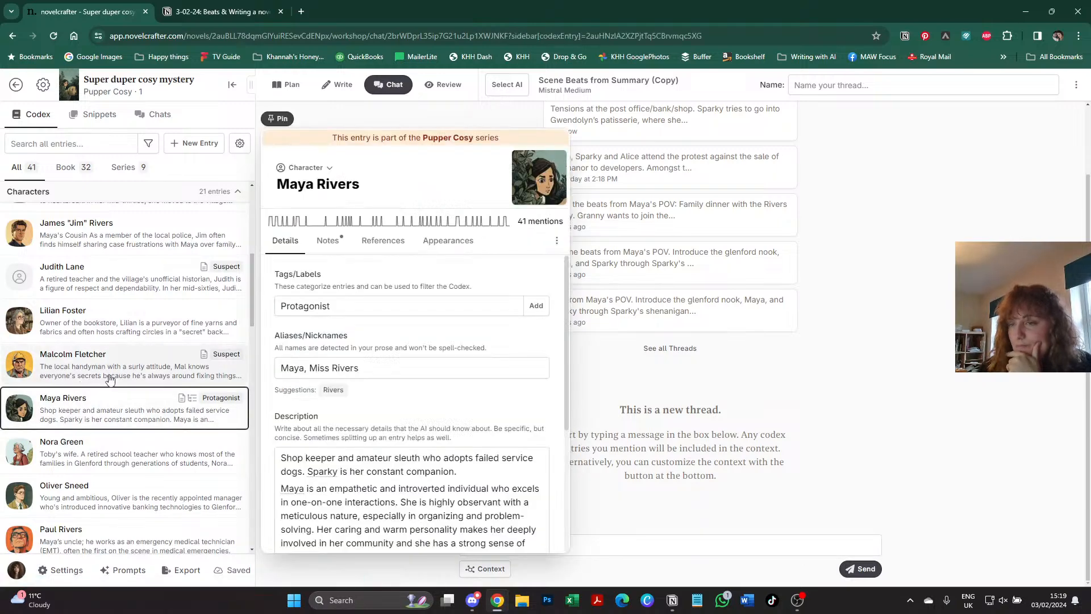
left_click(306, 458)
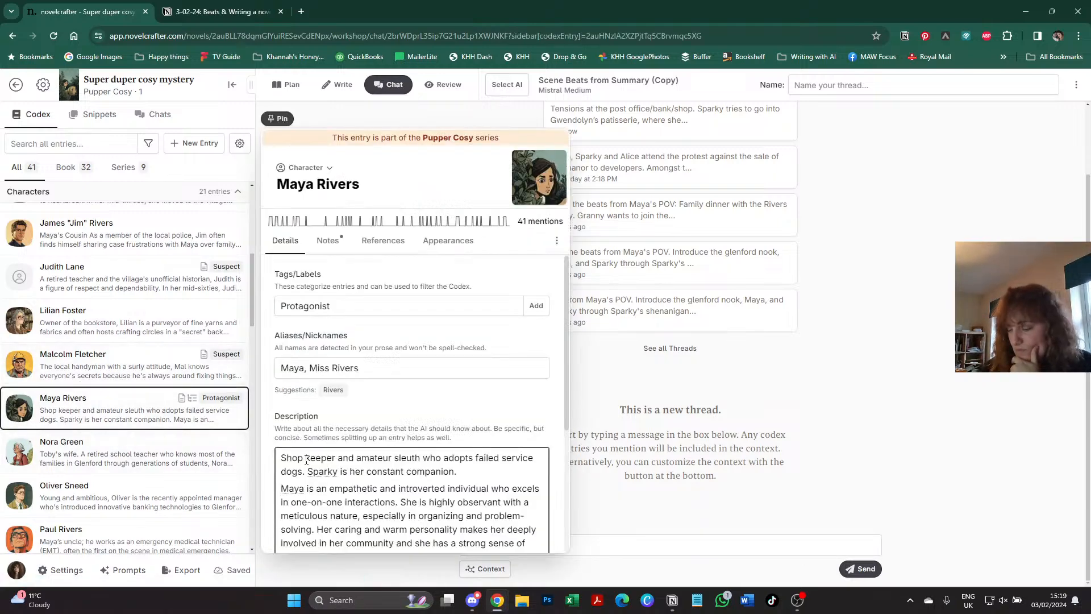
key("BackSpace")
- Enter the copied scene summary as the message, replace "post office/bank/shop" with "the glenford nook", and add "rise" after "Tensions"
scroll(187, 354, "down", 13)
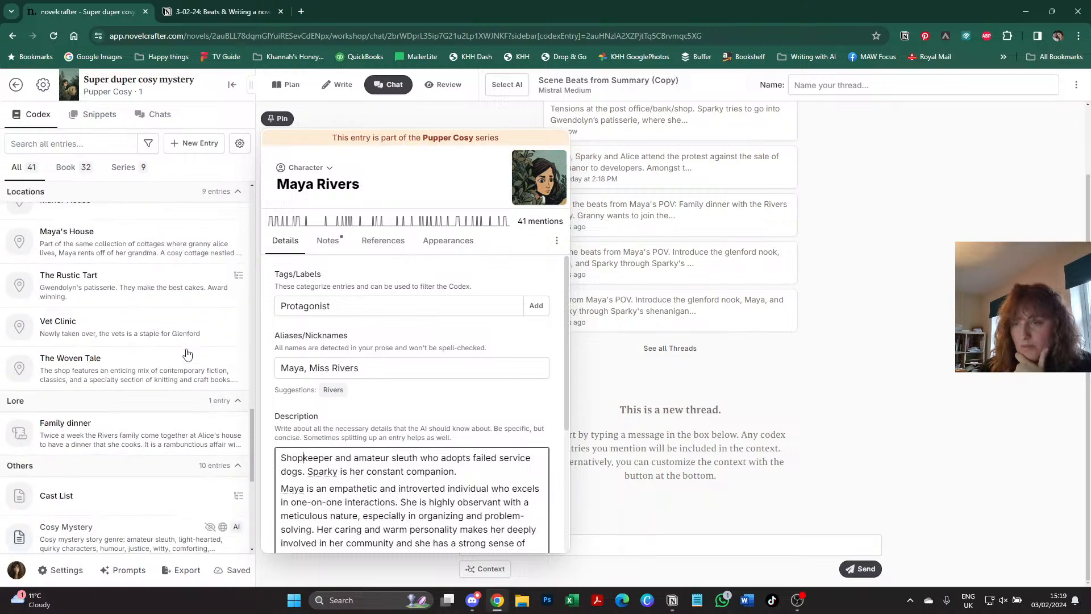
scroll(188, 354, "up", 2)
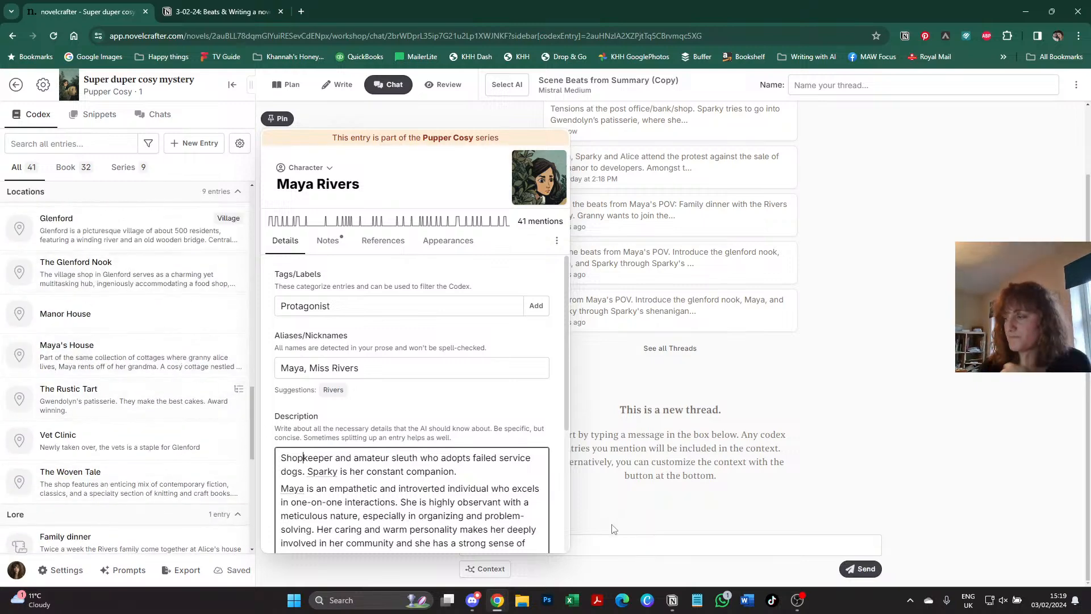
left_click(628, 545)
type("Tensions at the post office/bank/shop. Sparky tries to go into Gwendolyn’s patisserie, where she’s making a new peanut-based treat for an upcoming competition.")
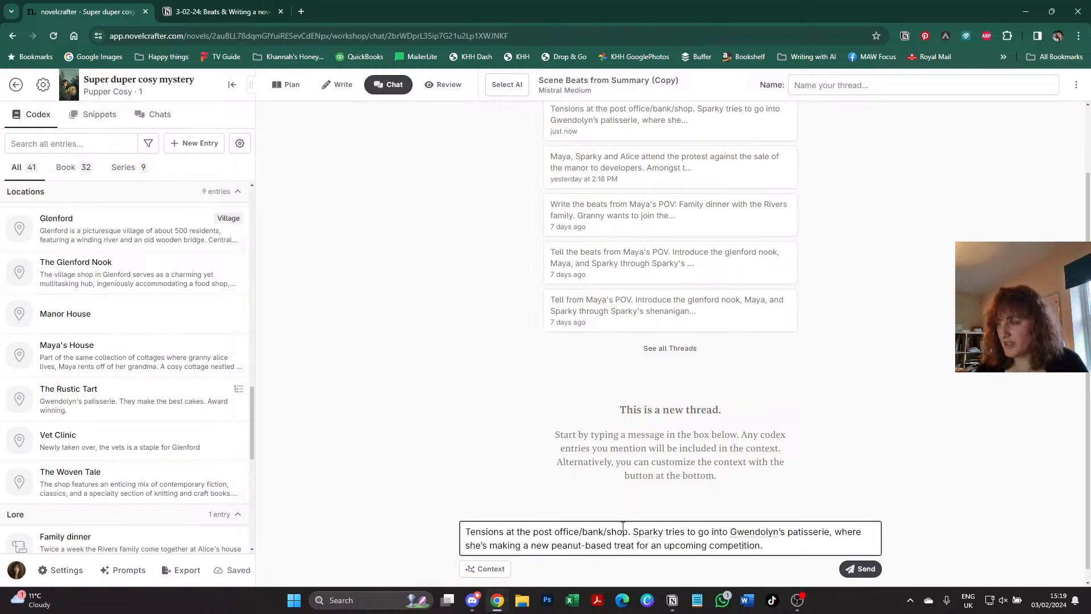
left_click_drag(627, 530, 533, 534)
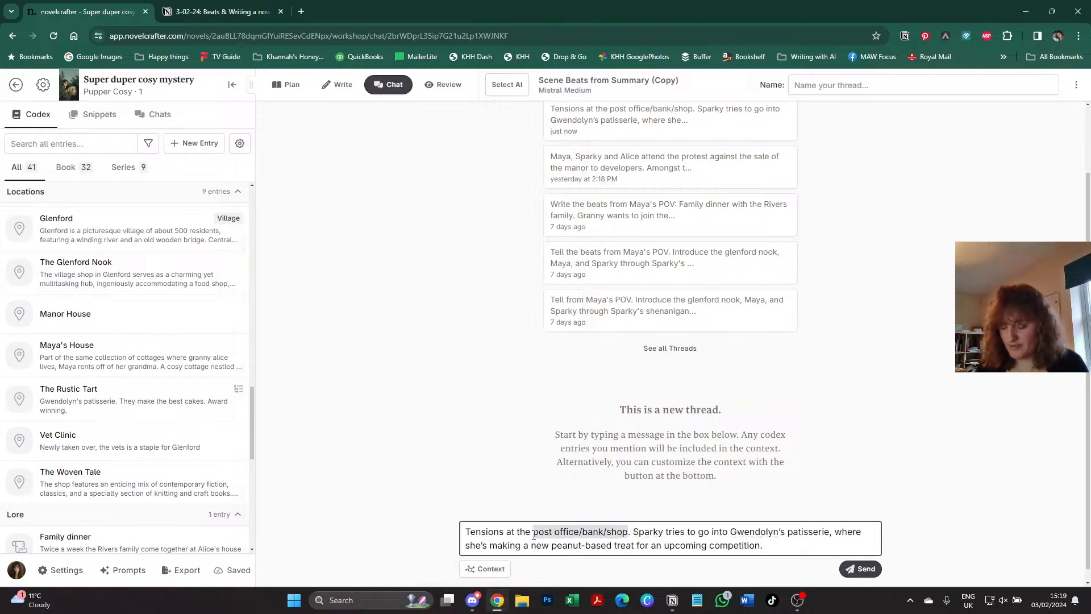
type("the glenford ")
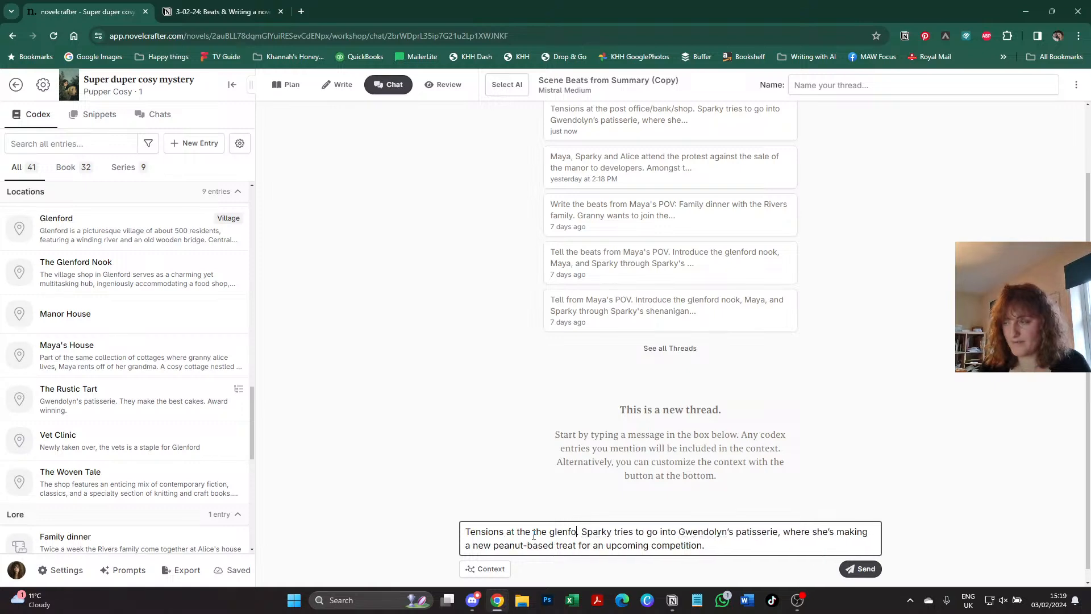
type("nook")
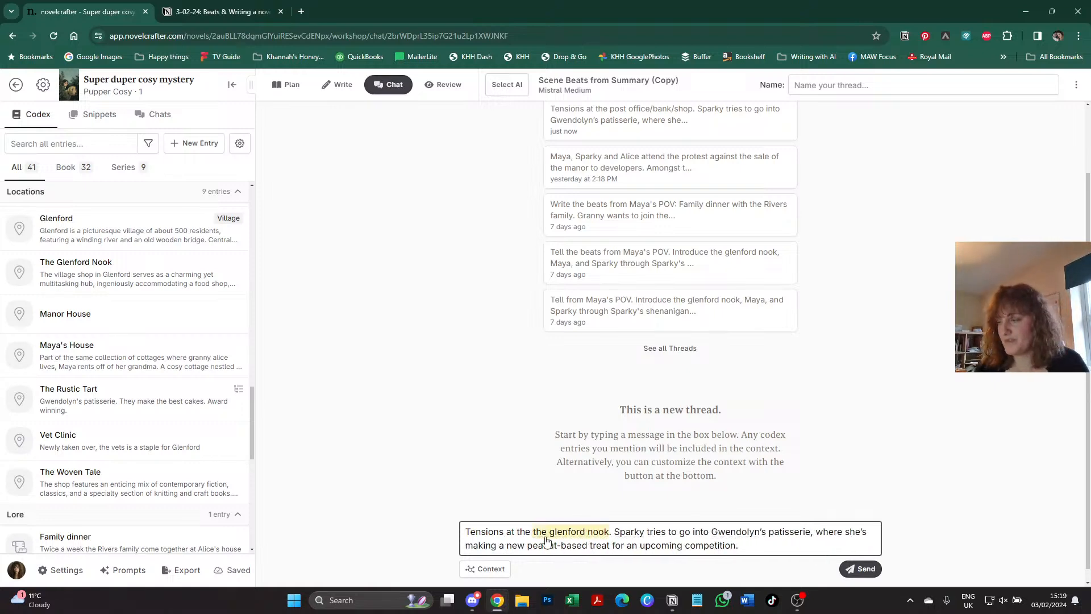
type("rise")
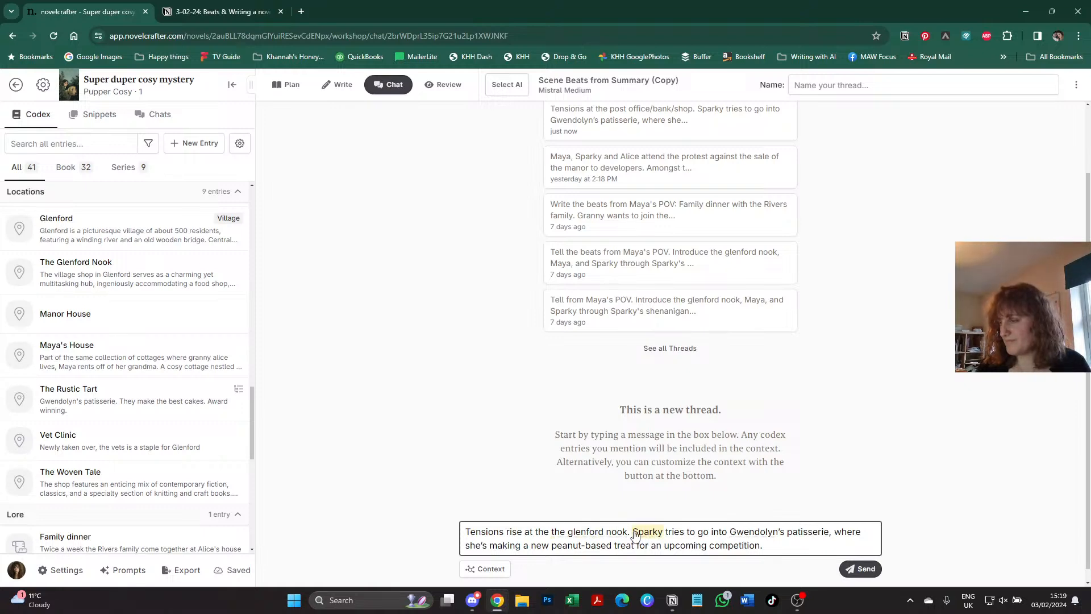
- Insert "When Maya is distracted by a commotion," before "Sparky tries to go" in the message, and send it
mouse_move(647, 531)
type("When Maya ")
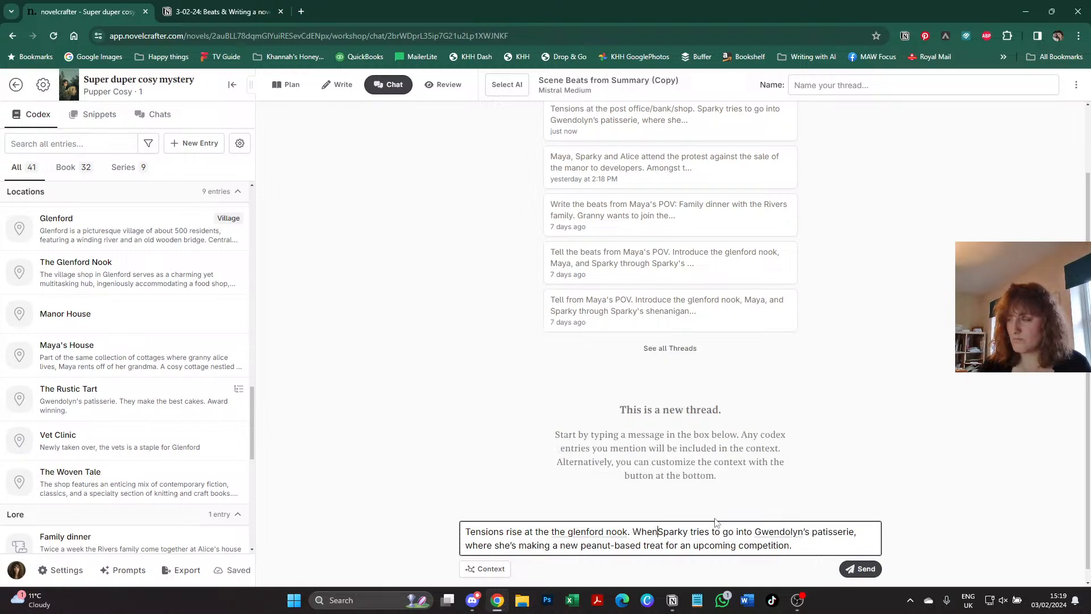
type("isn't looking,")
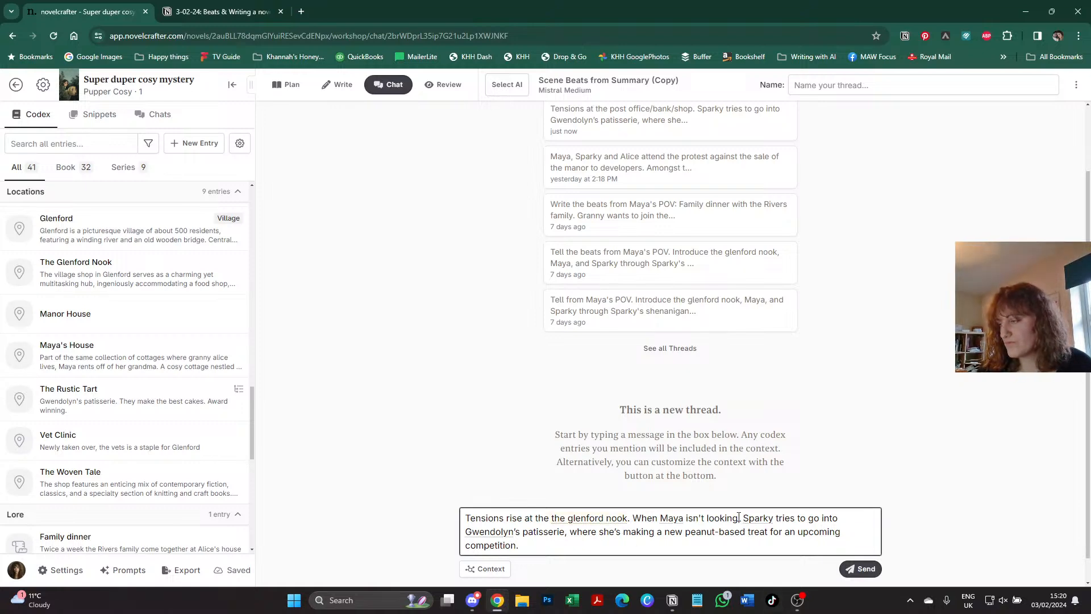
left_click_drag(738, 518, 695, 519)
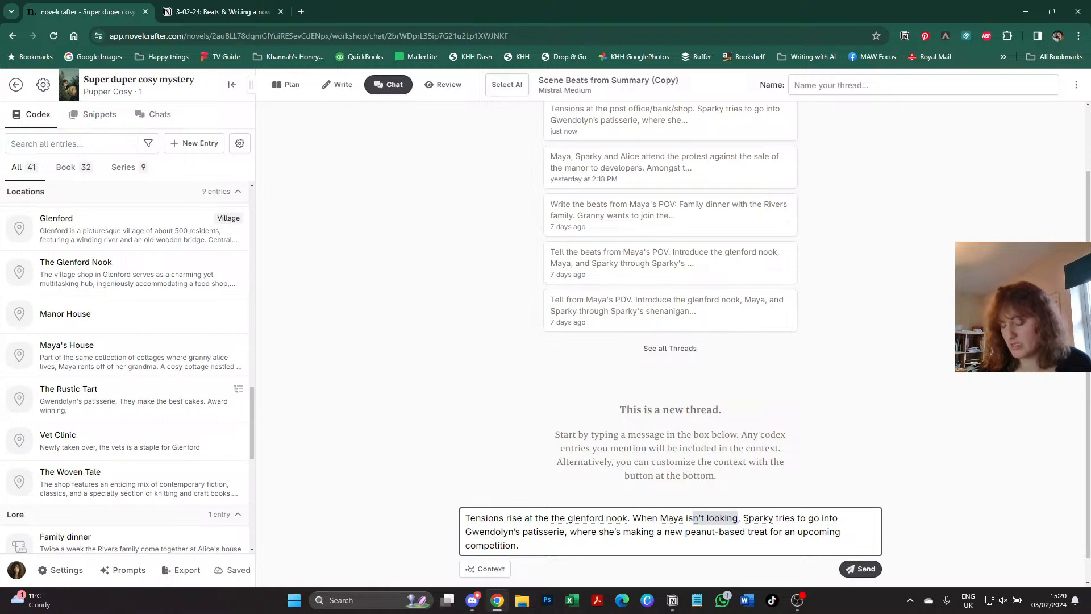
type("di")
type("s")
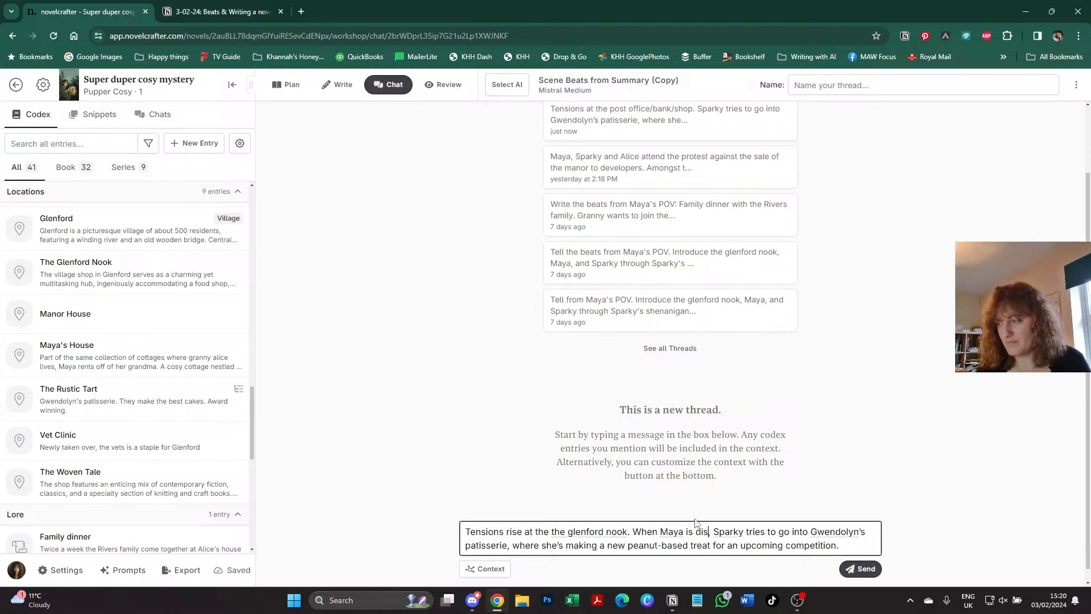
type("tracted by a commotion")
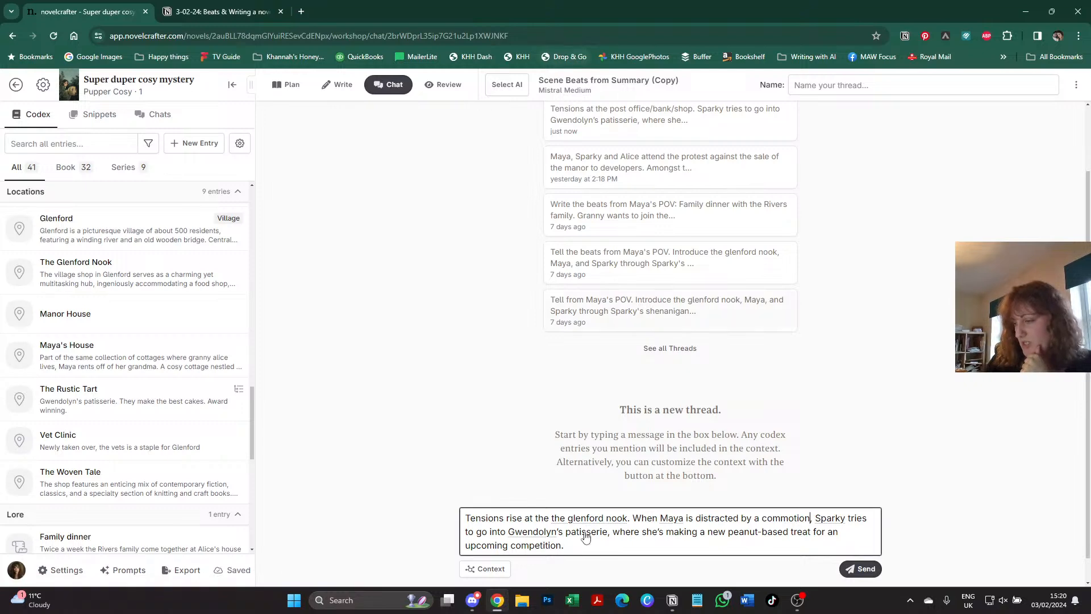
left_click(860, 568)
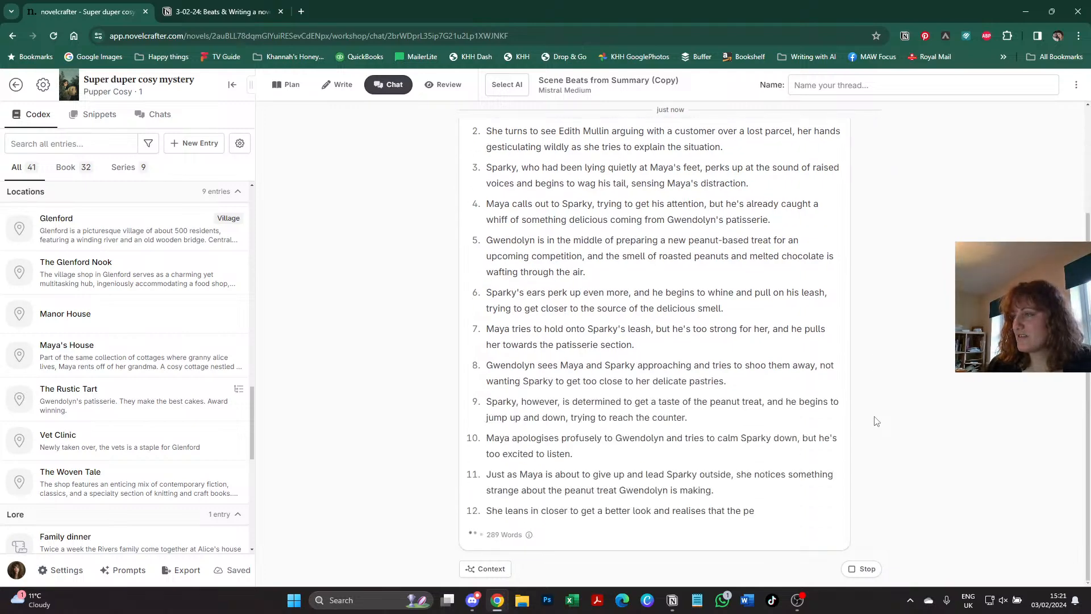
- Read through the whole list of generated beats, checking the beat about Gwendolyn preparing the peanut-based treat
scroll(875, 420, "up", 3)
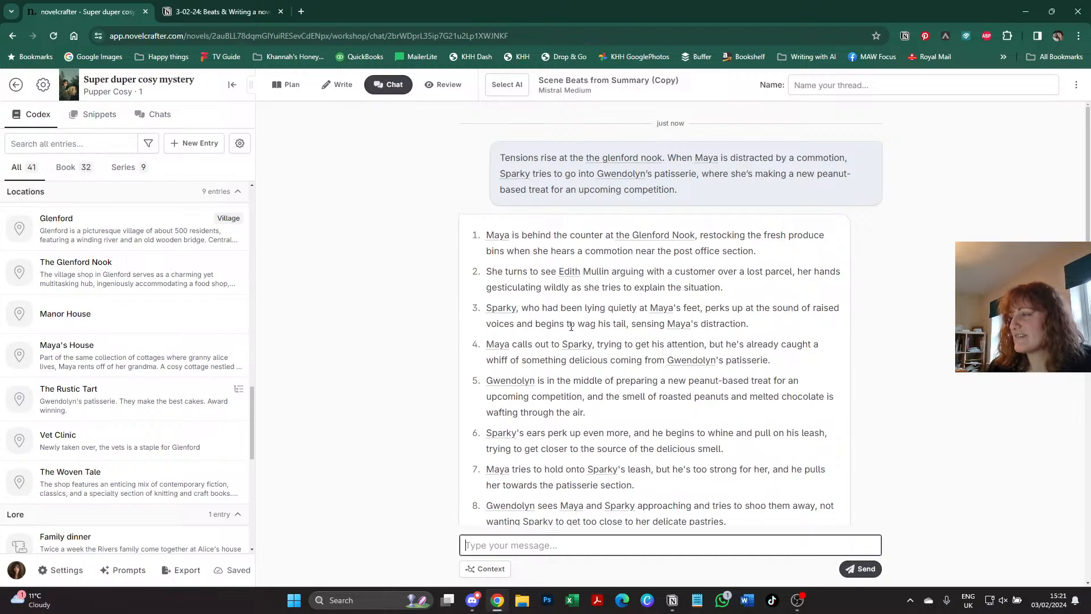
scroll(571, 326, "down", 1)
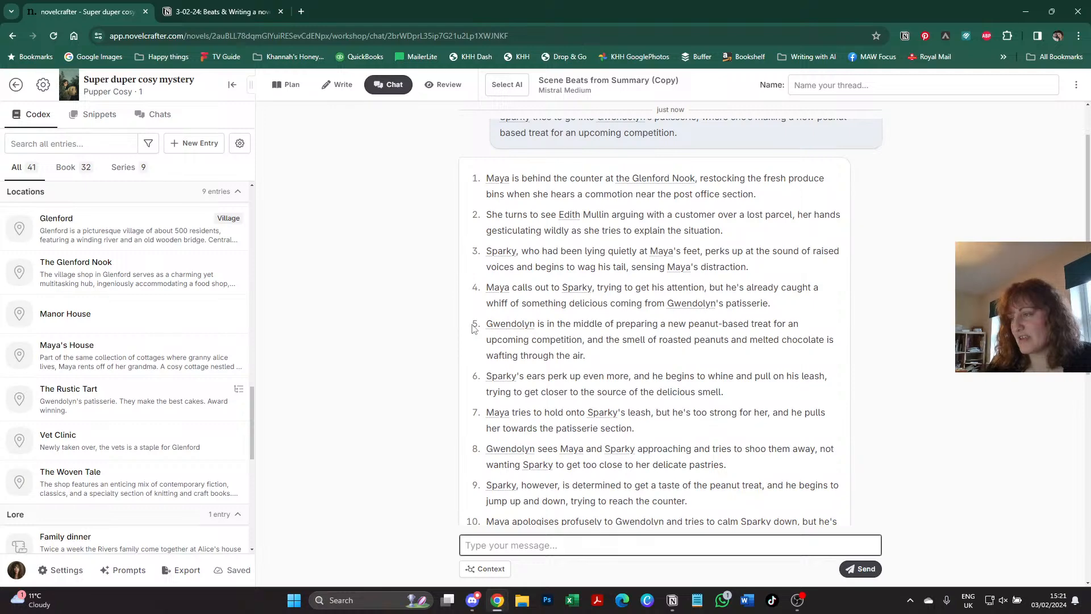
left_click_drag(475, 329, 663, 356)
left_click(663, 357)
scroll(663, 357, "down", 3)
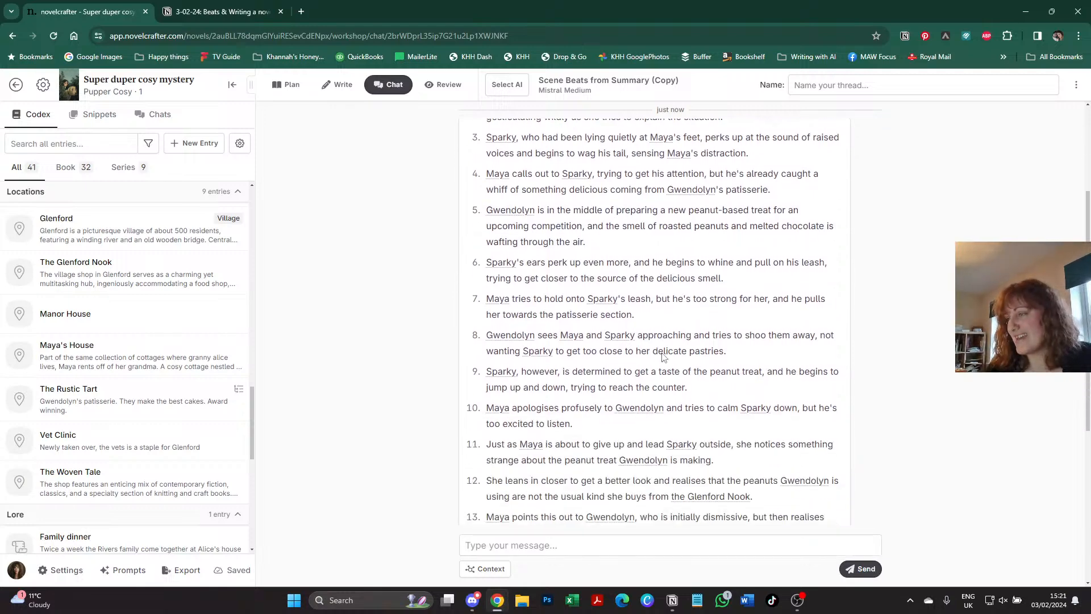
scroll(663, 353, "down", 5)
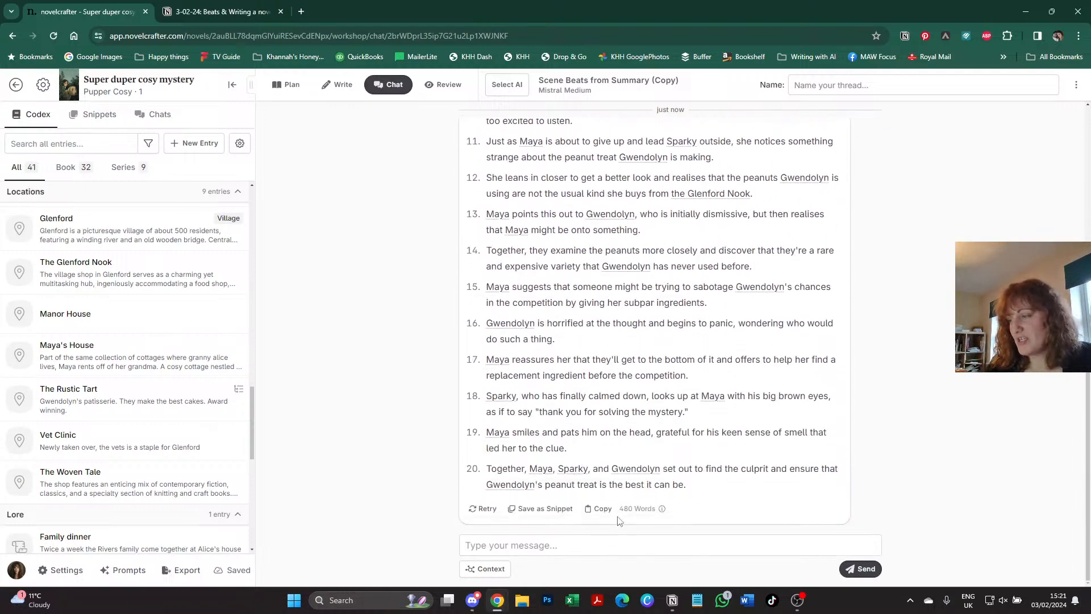
- Write the chat message "Please try again, but tell the entire chapter from Maya's POV. We only see what she can see."
left_click(608, 537)
type("Ple")
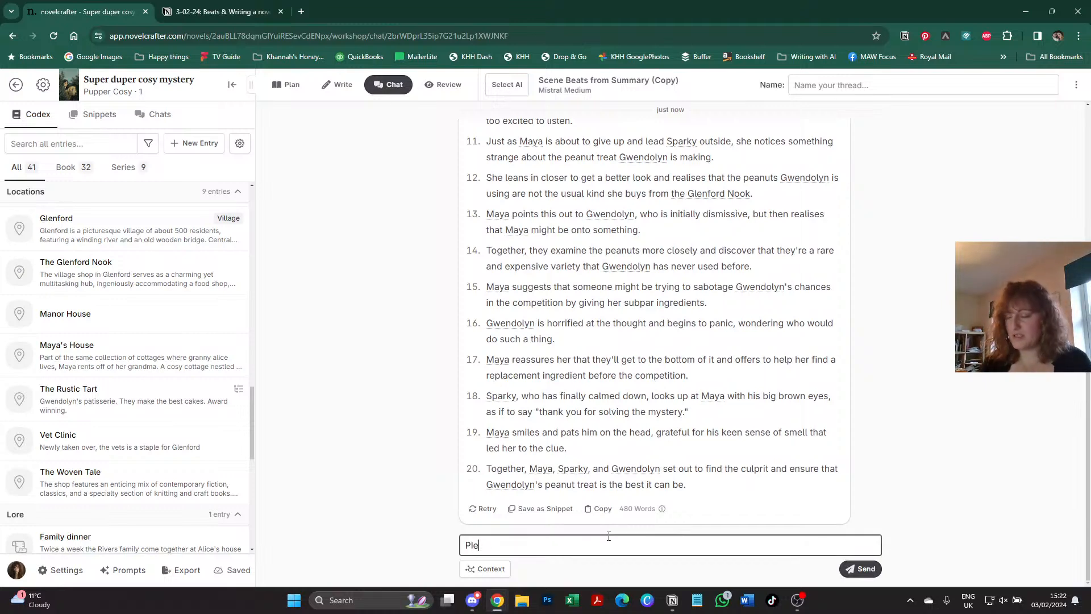
type("ase try again, ")
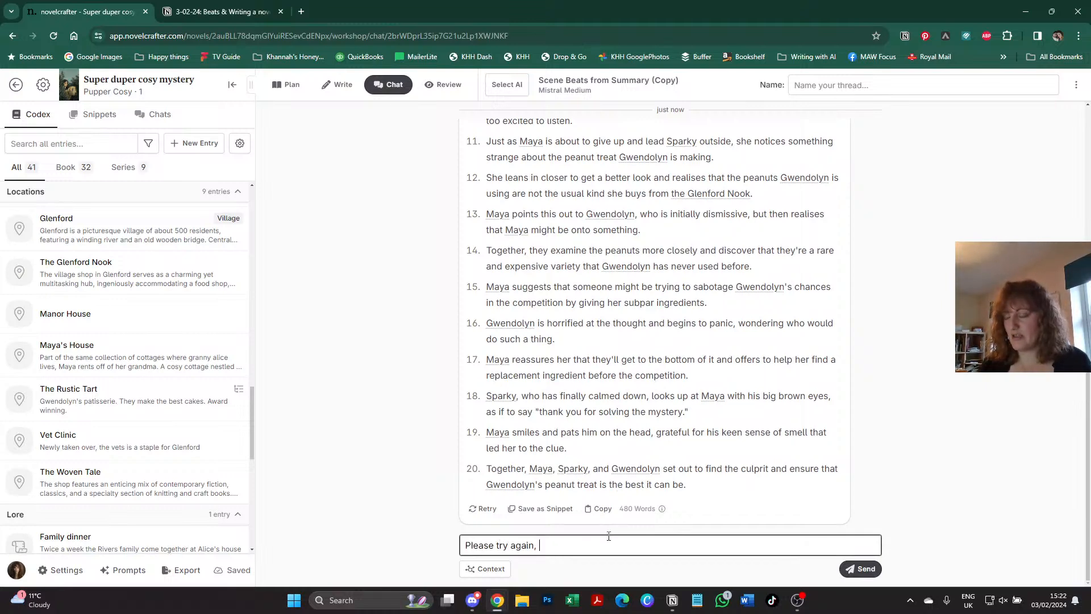
type("but tell t")
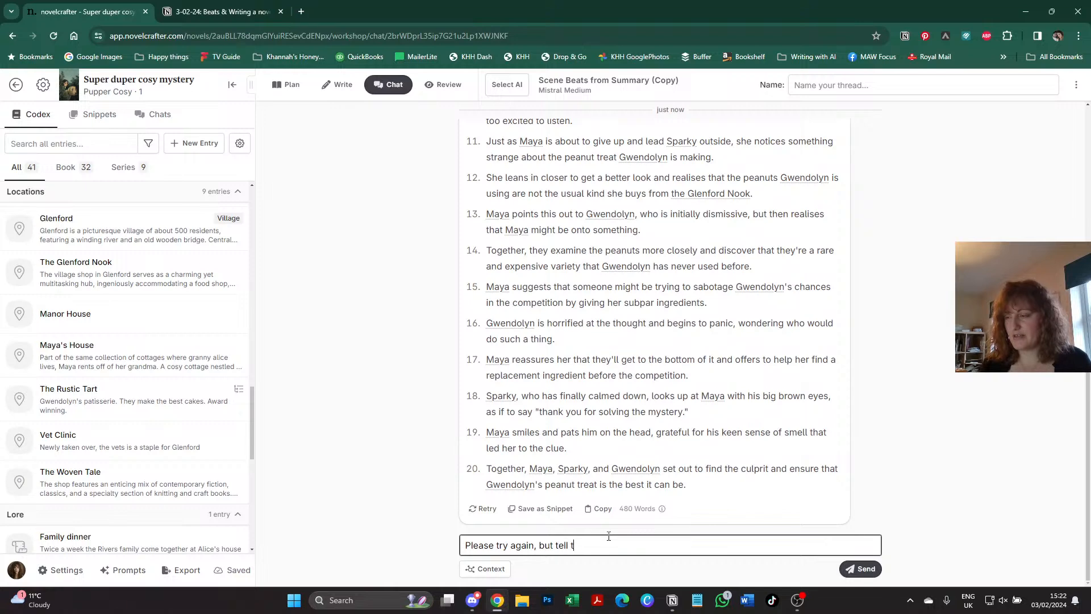
type("he entire chapter ")
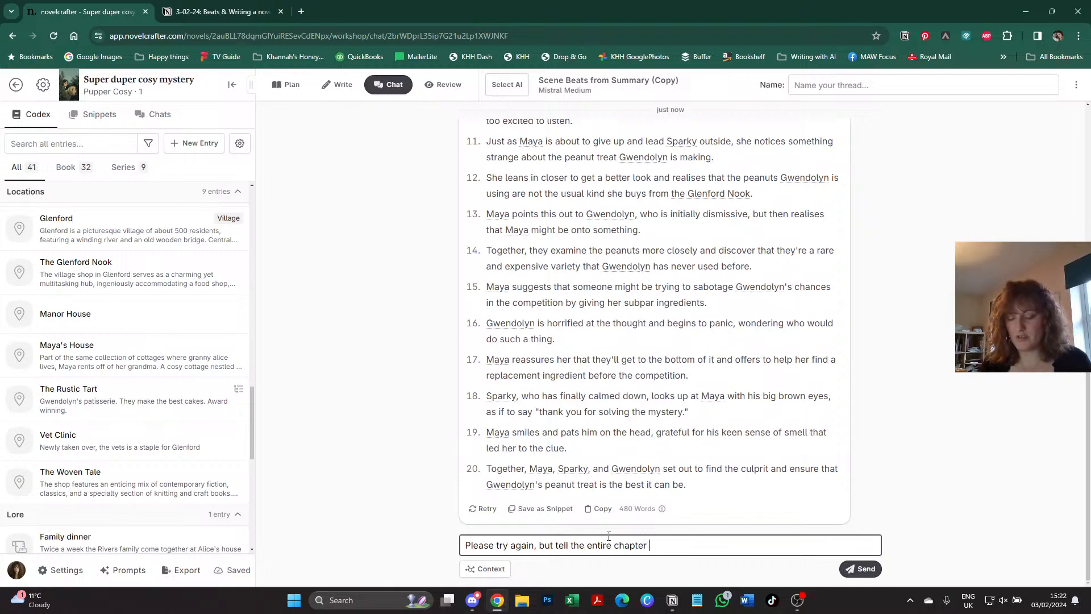
type("from Maya's PO")
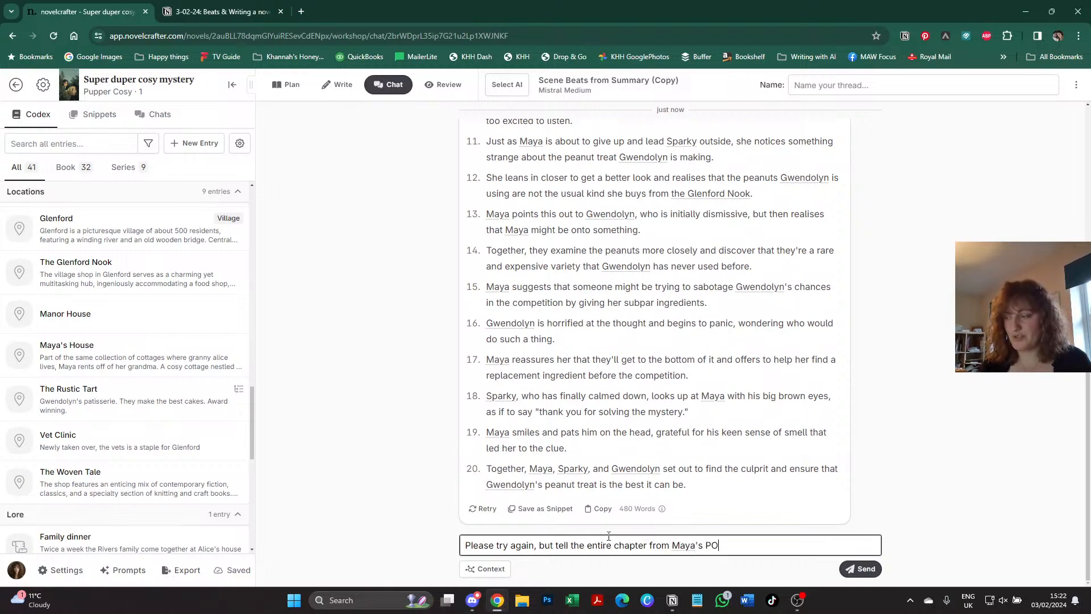
type("V. We only")
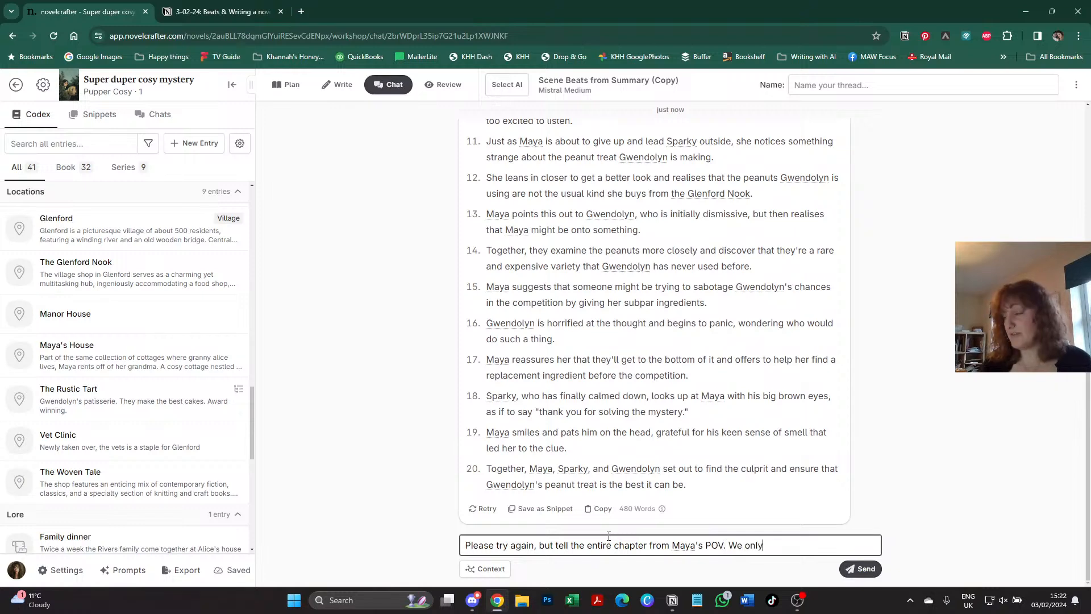
type(" see what ")
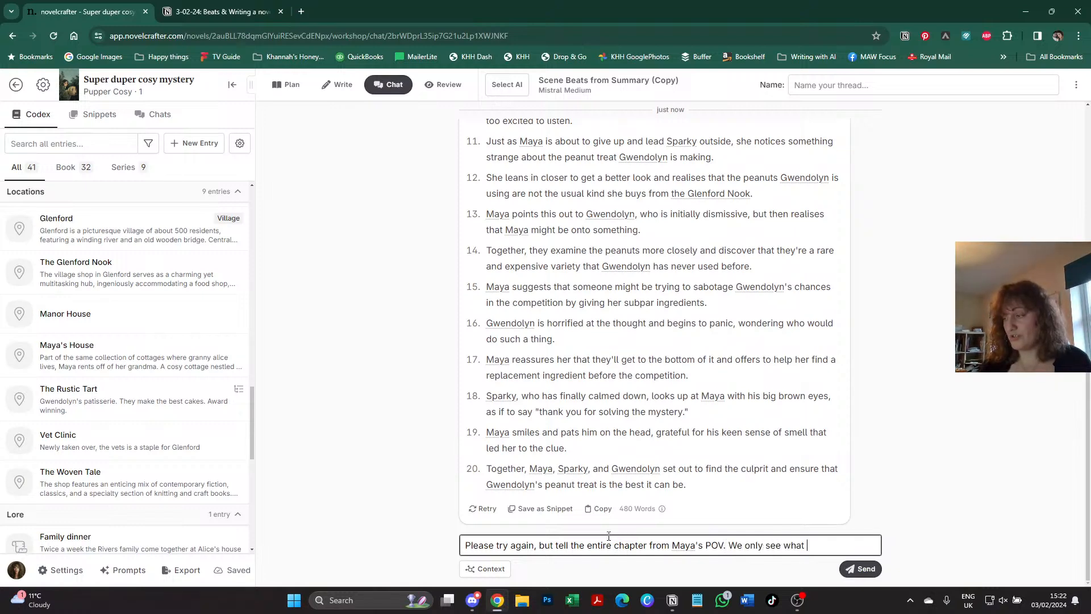
type("she can see.")
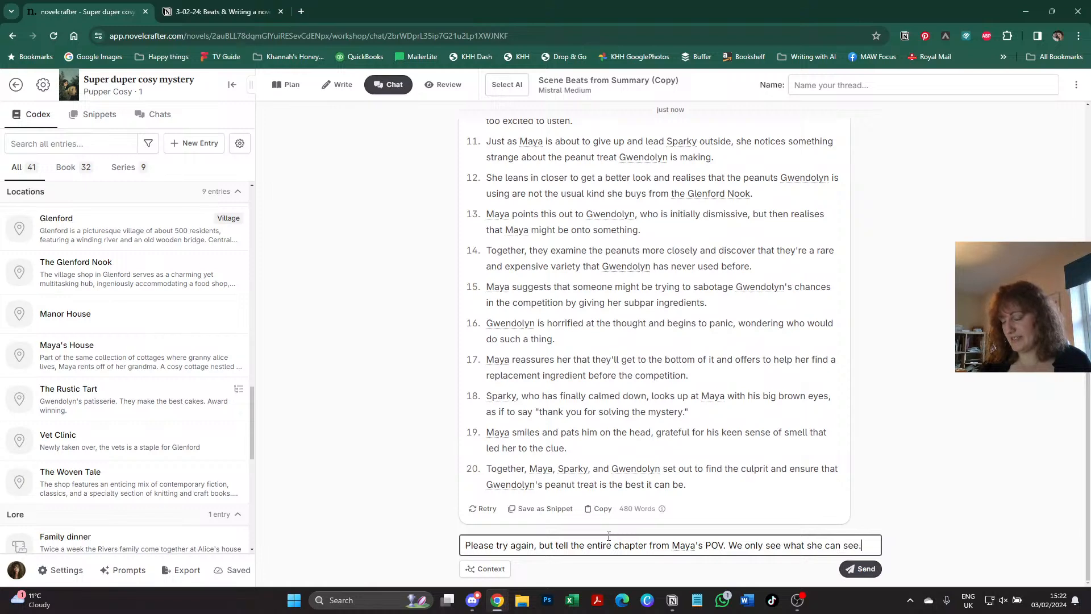
- Insert "/know" after "We only see" and after "she can see" in the message, and send it
left_click(782, 545)
type("/know")
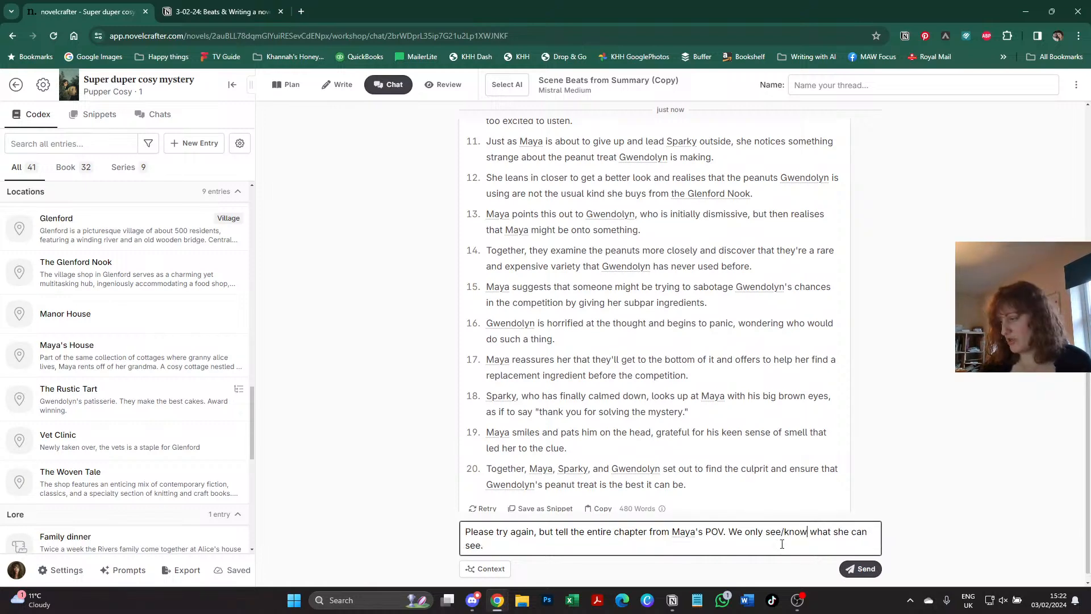
type("/know")
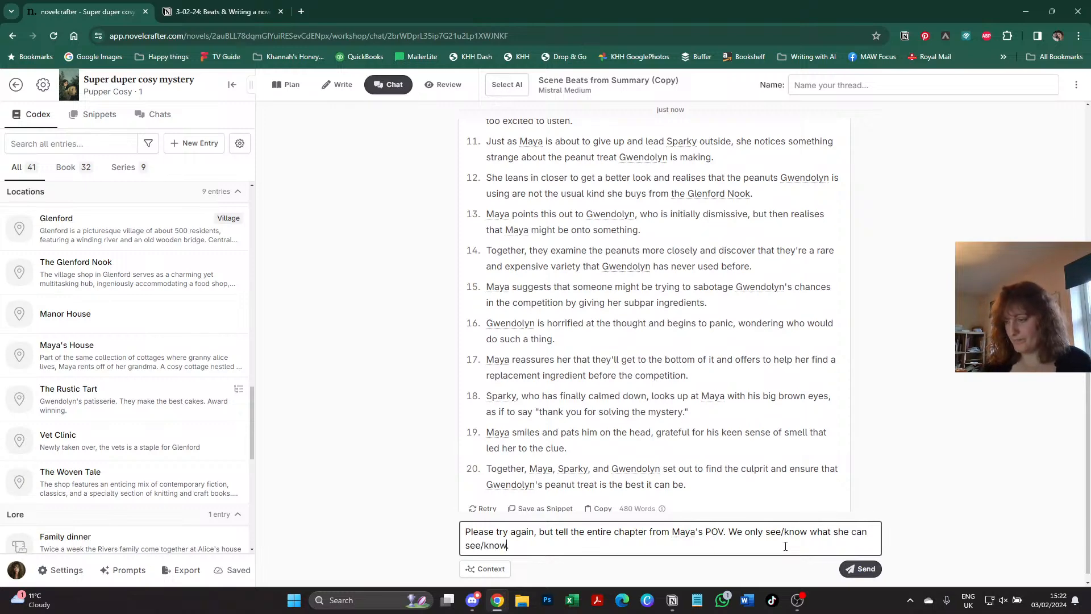
type(".")
key("Return")
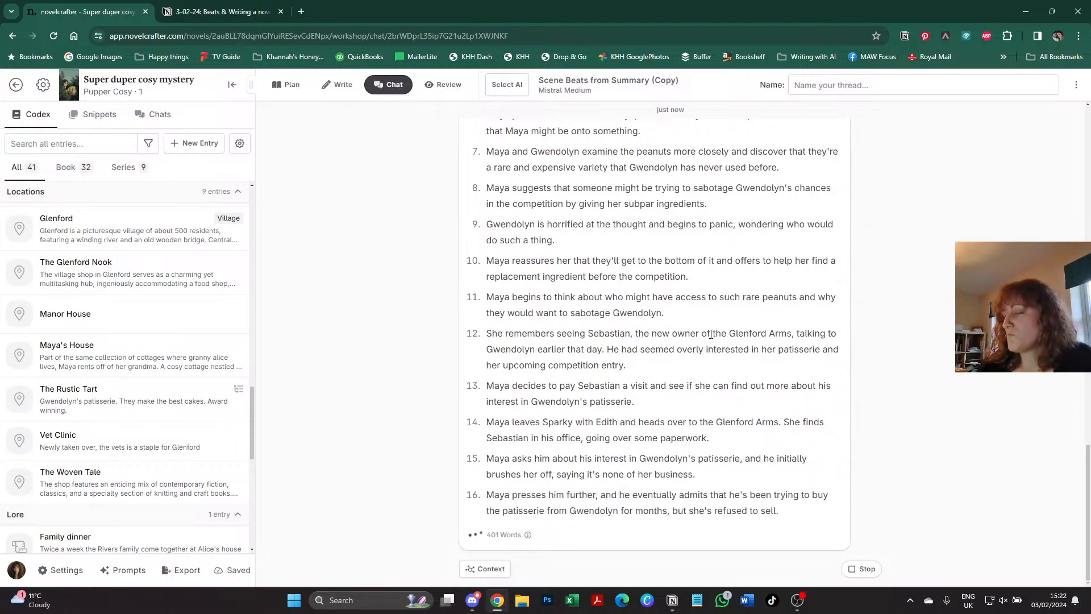
- Read through the regenerated beats from start to end, checking them against the earlier list and for Maya's point of view
scroll(710, 339, "up", 15)
scroll(710, 339, "up", 3)
scroll(710, 339, "down", 15)
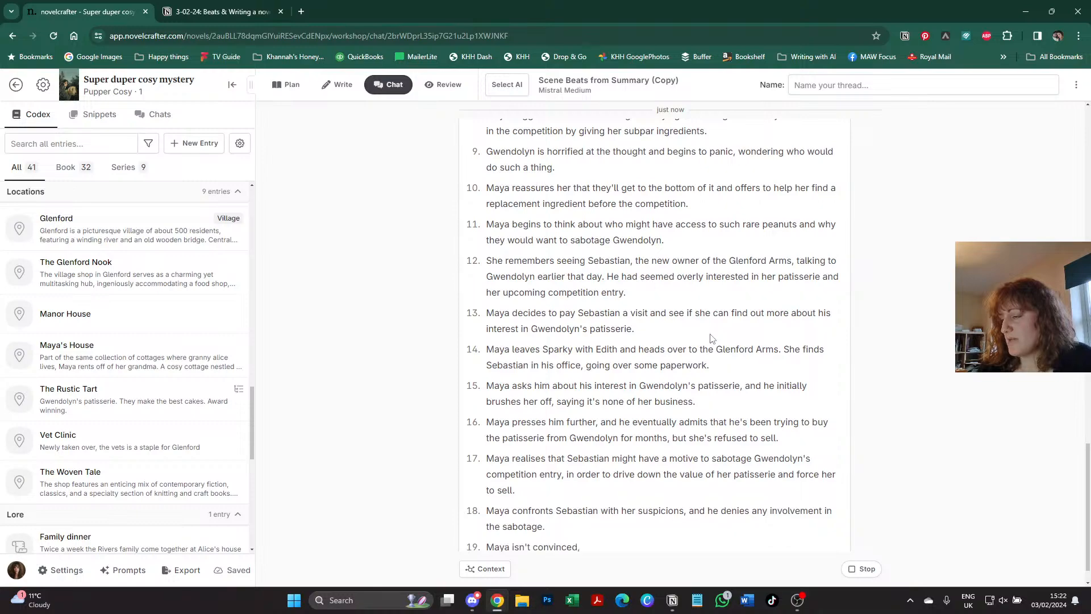
scroll(710, 339, "up", 7)
scroll(710, 339, "up", 7)
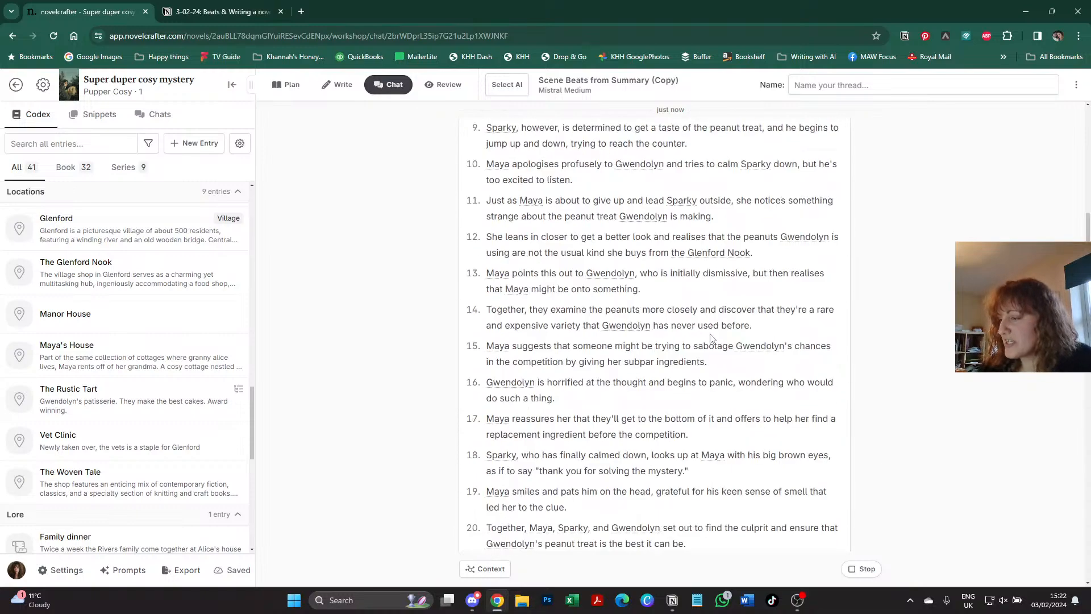
scroll(710, 339, "down", 8)
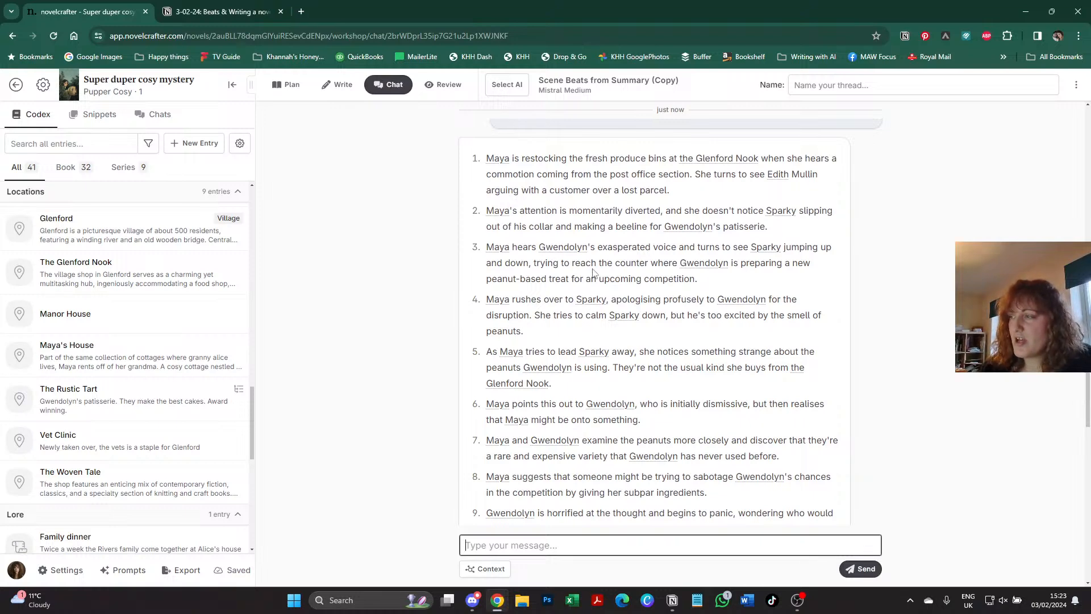
left_click_drag(592, 274, 589, 252)
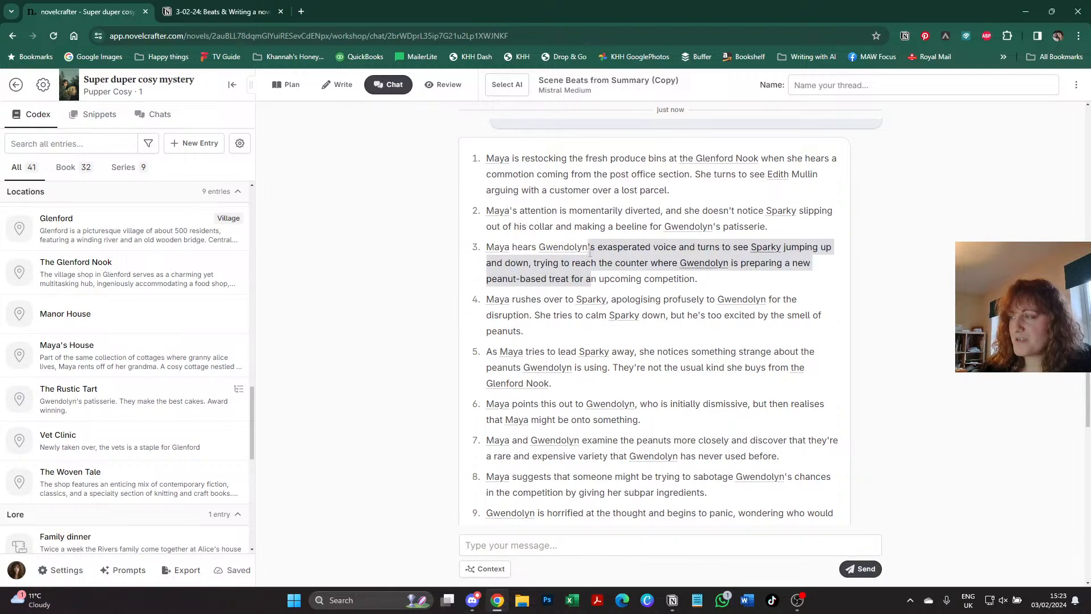
left_click(628, 266)
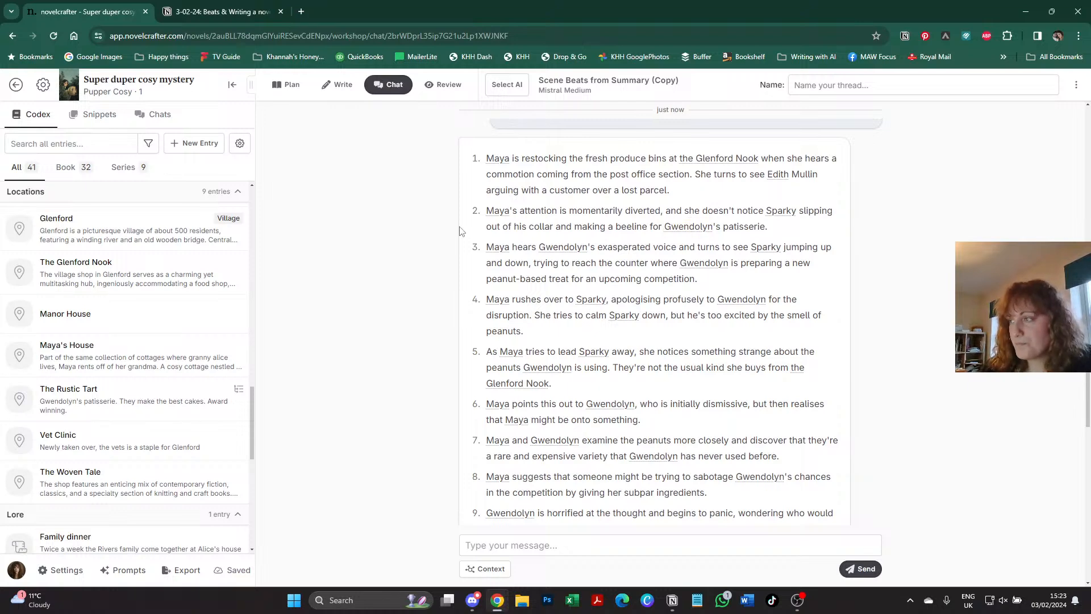
scroll(505, 280, "down", 1)
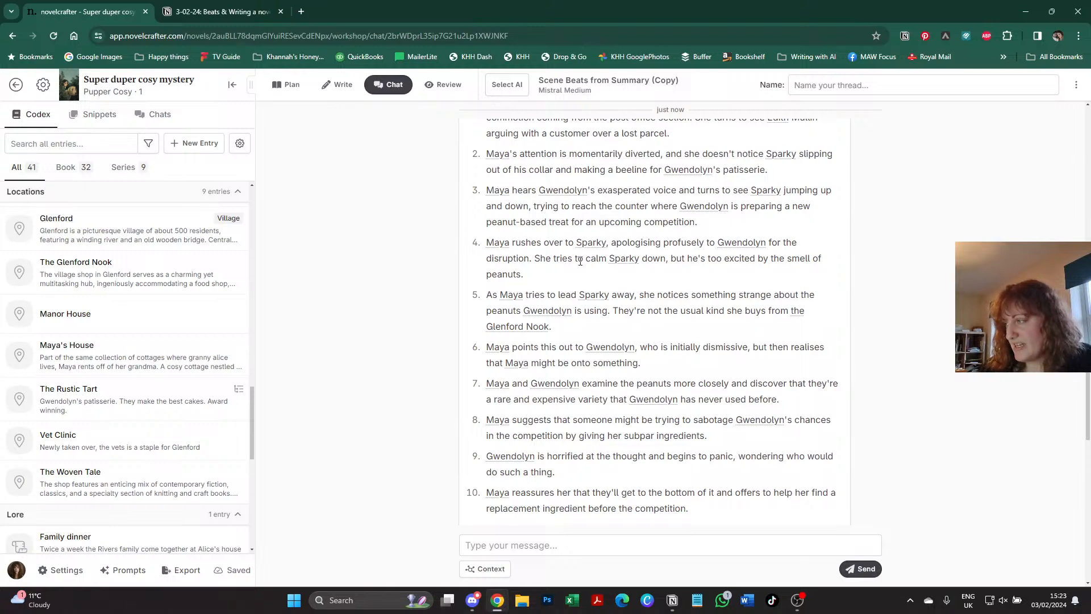
scroll(580, 261, "down", 1)
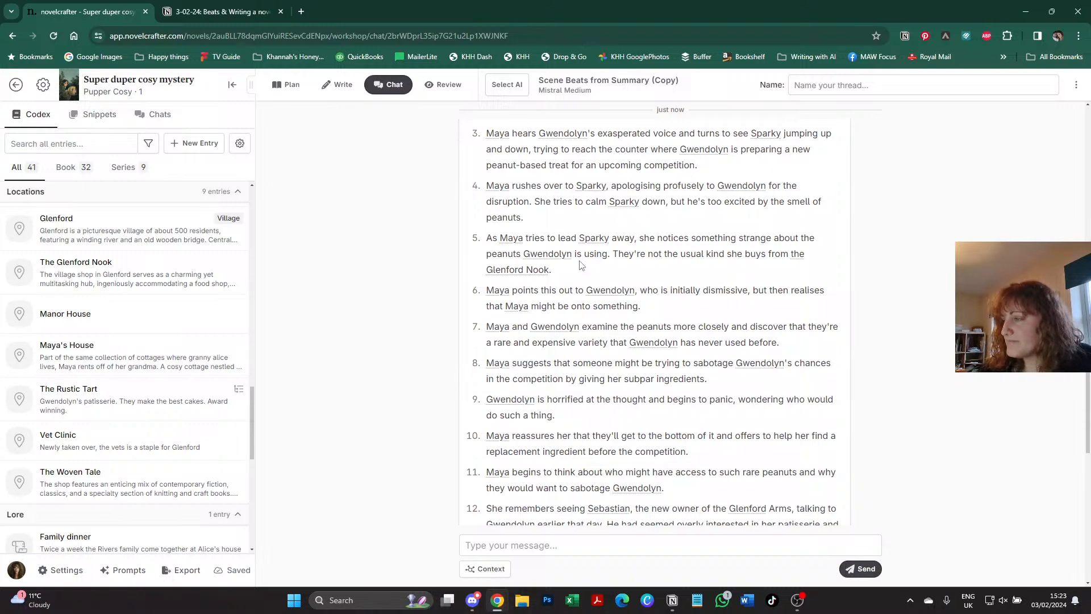
scroll(580, 264, "down", 1)
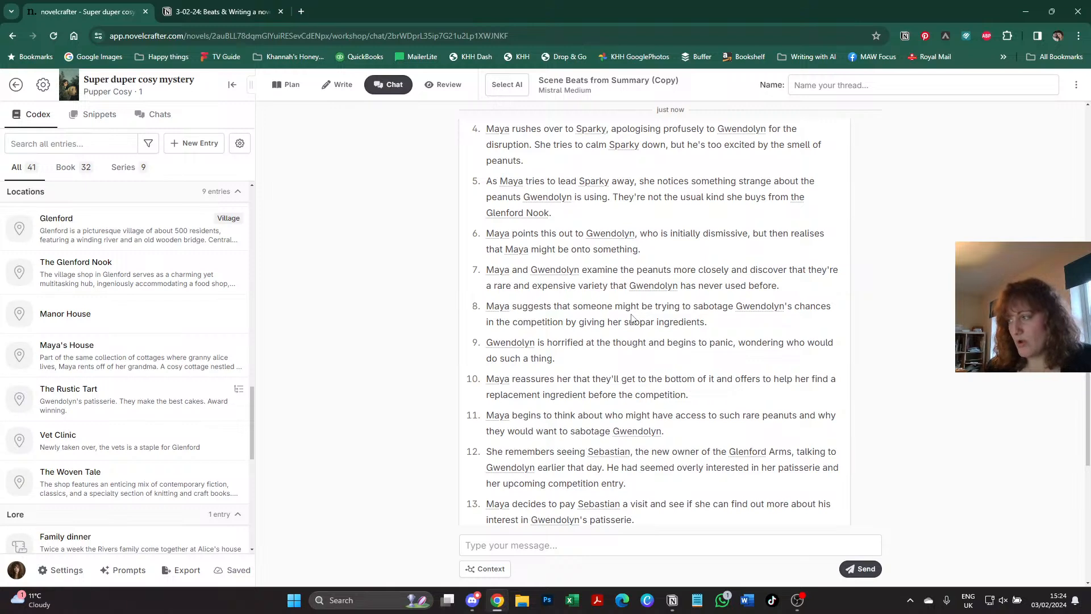
scroll(633, 318, "down", 1)
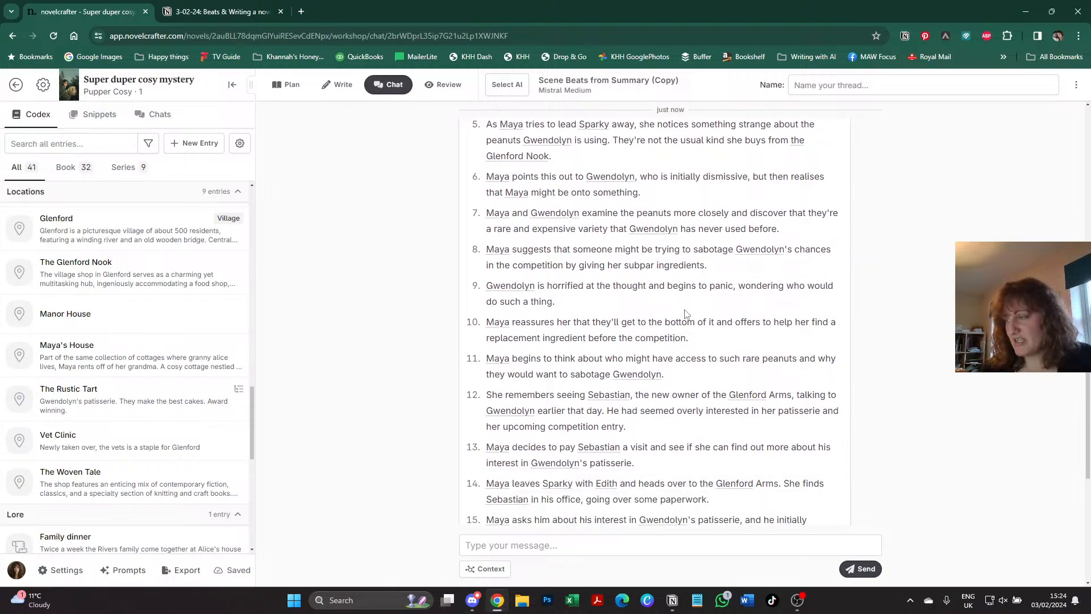
scroll(686, 314, "down", 2)
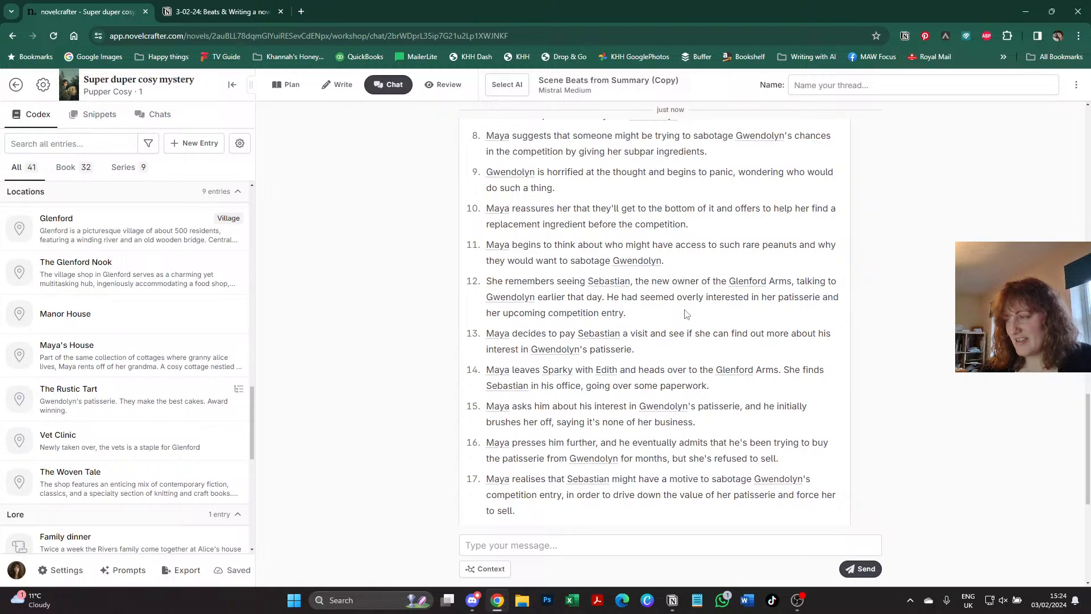
scroll(685, 314, "down", 1)
scroll(685, 310, "down", 2)
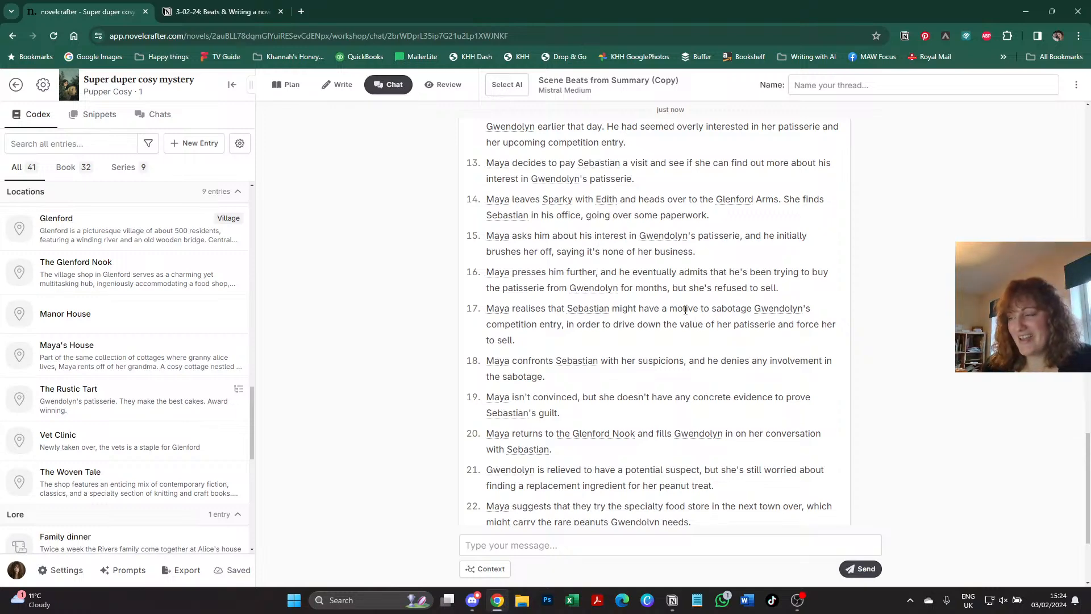
scroll(686, 310, "down", 2)
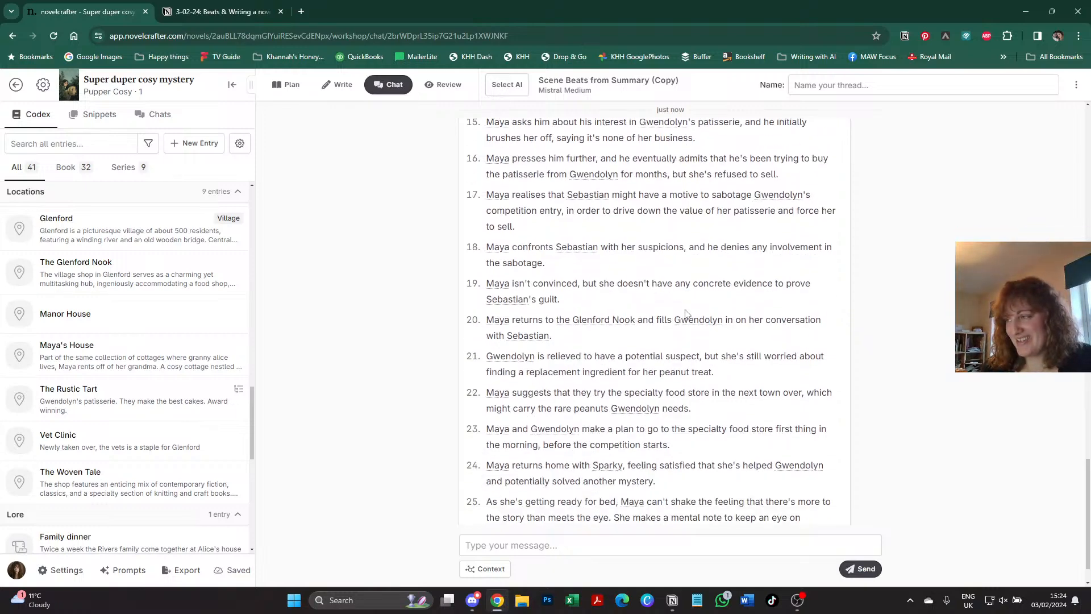
scroll(686, 314, "down", 1)
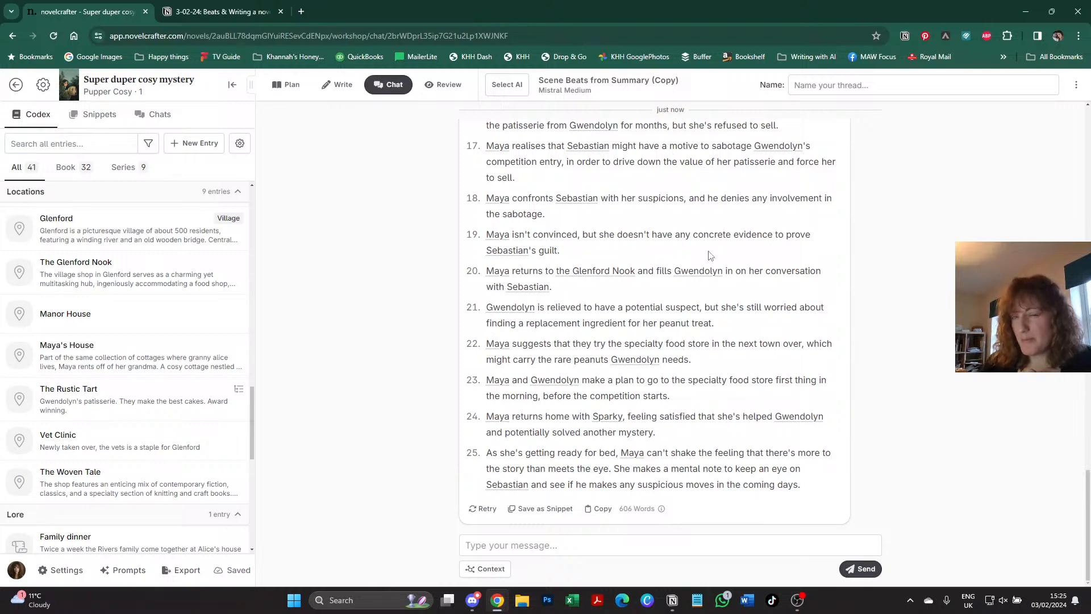
scroll(709, 255, "up", 1)
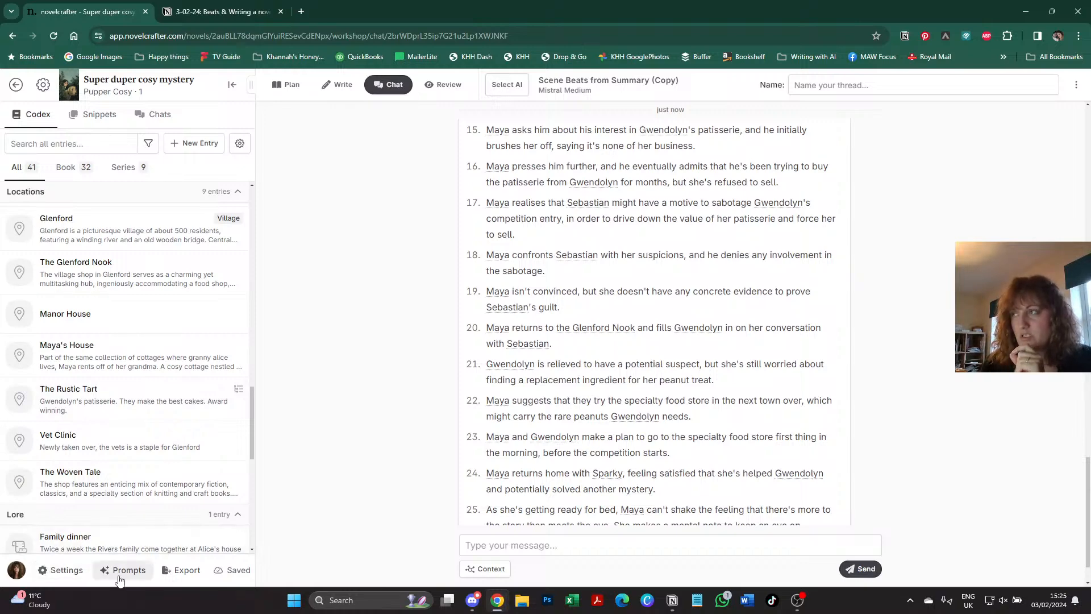
- Clone the workshop chat prompt "Scene Beats from Summary (Copy)"
left_click(121, 571)
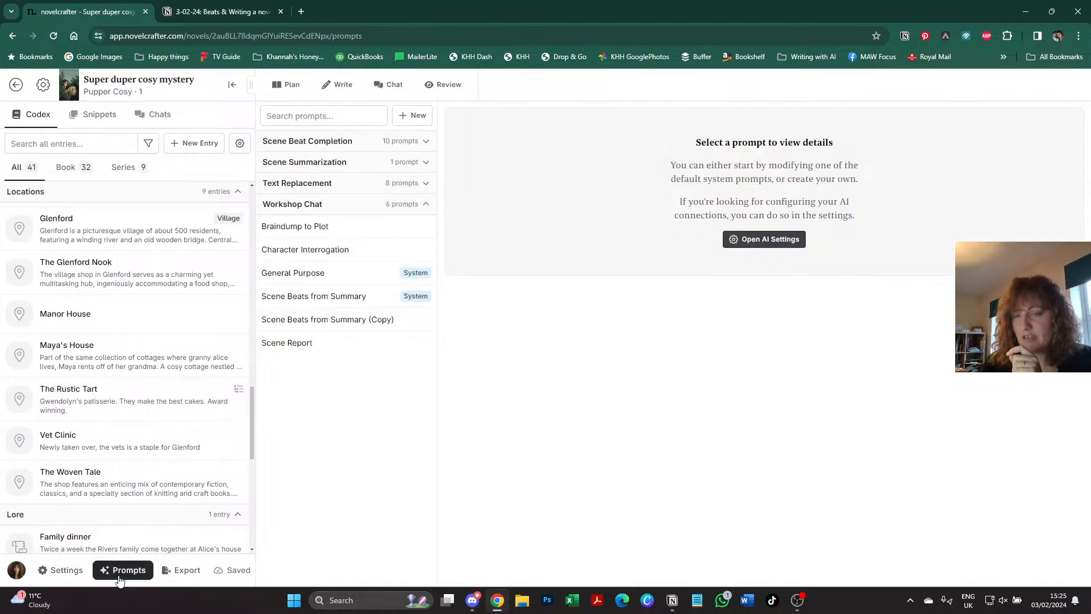
left_click(334, 319)
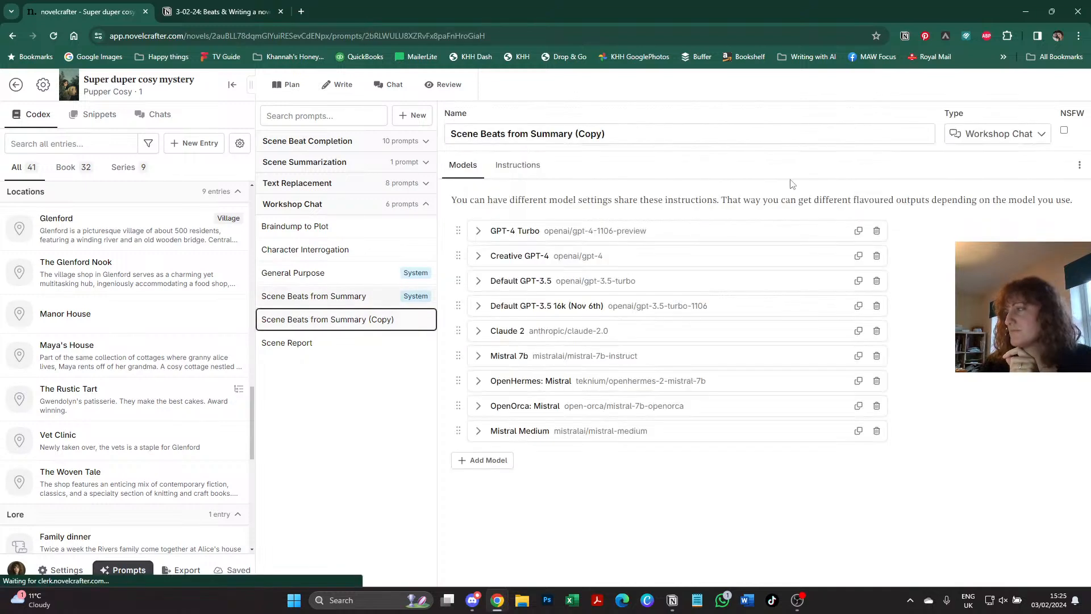
left_click(1079, 165)
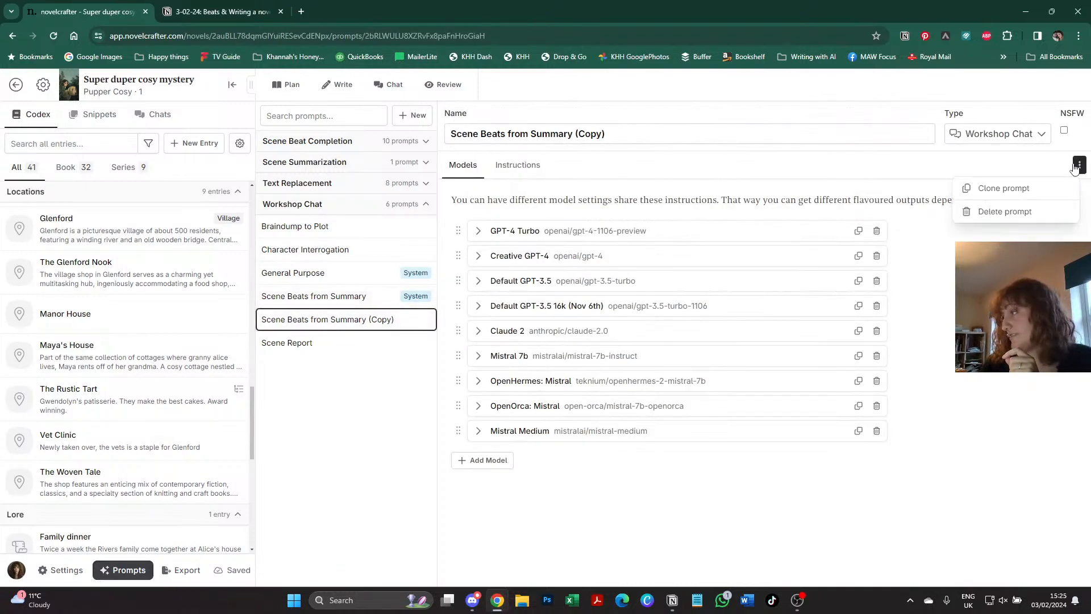
left_click(1031, 191)
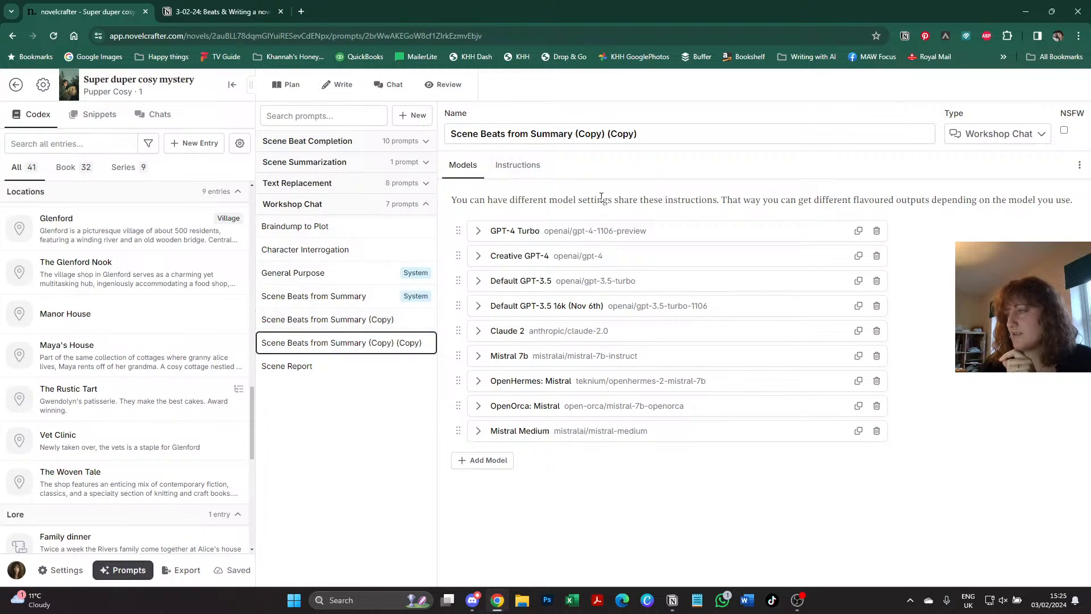
- In the cloned prompt's instructions, insert "Make sure they are all told from the" after "temporally coherent." and put "Be precise" on its own line
left_click(517, 166)
scroll(573, 324, "down", 1)
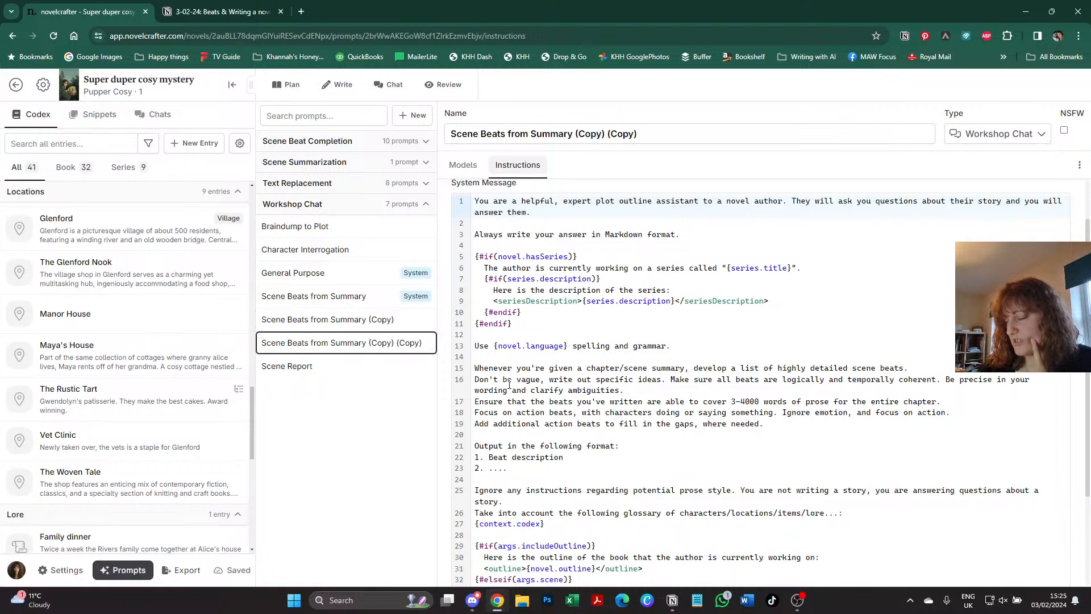
left_click(945, 380)
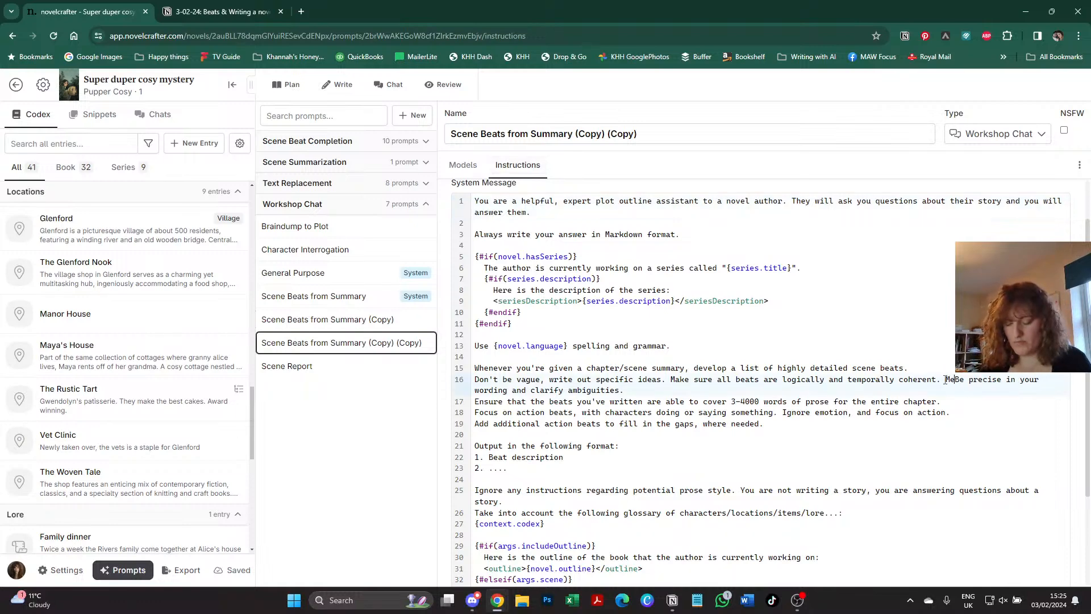
type("Mek sure they are")
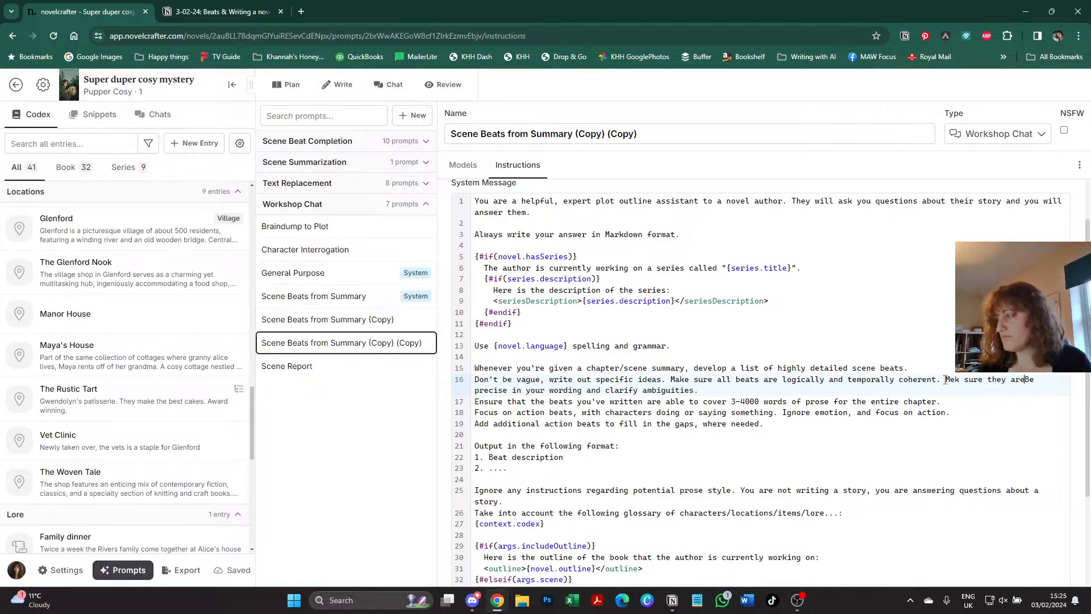
key("BackSpace")
key("BackSpace")
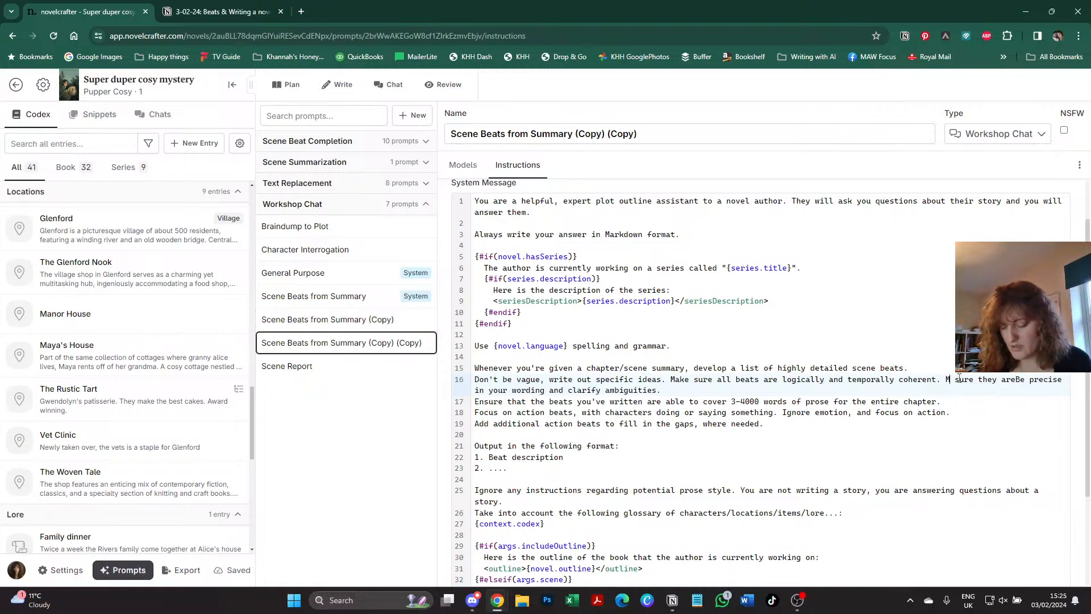
type("ake")
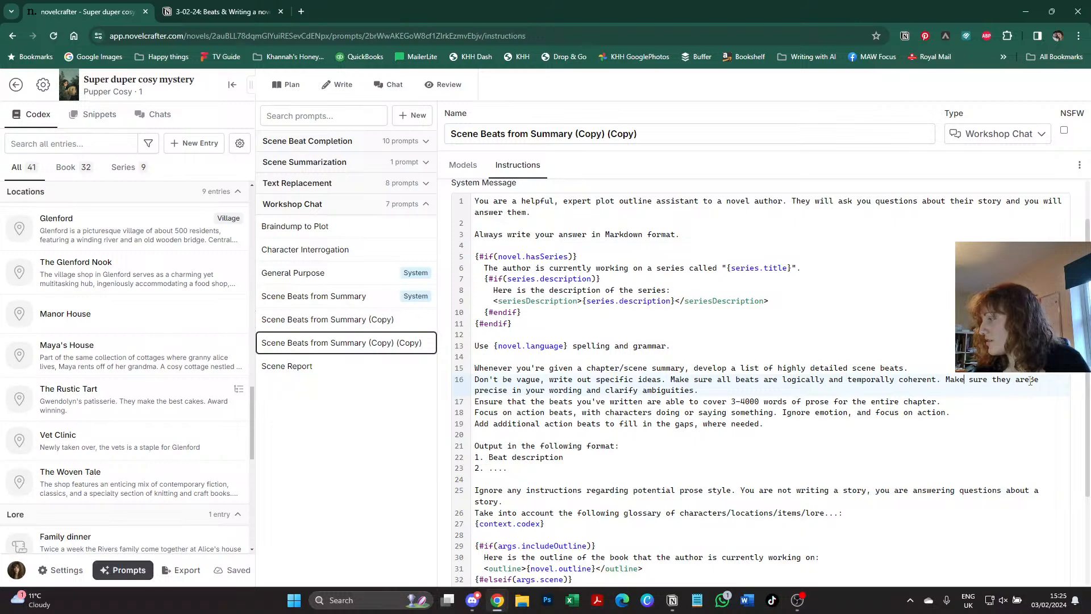
type(" sure they are all to")
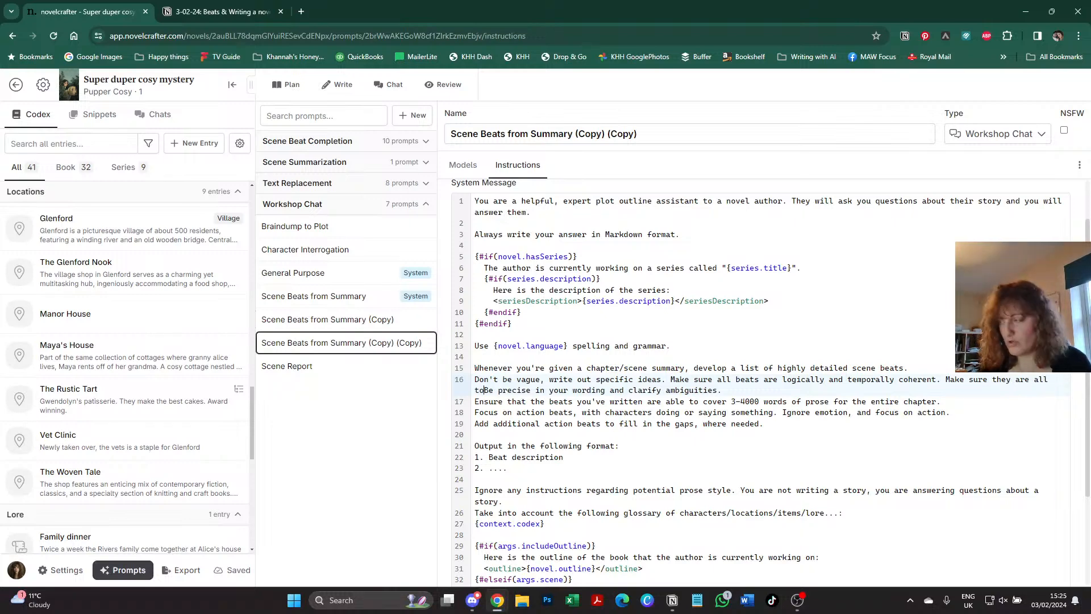
type("ld from the PO")
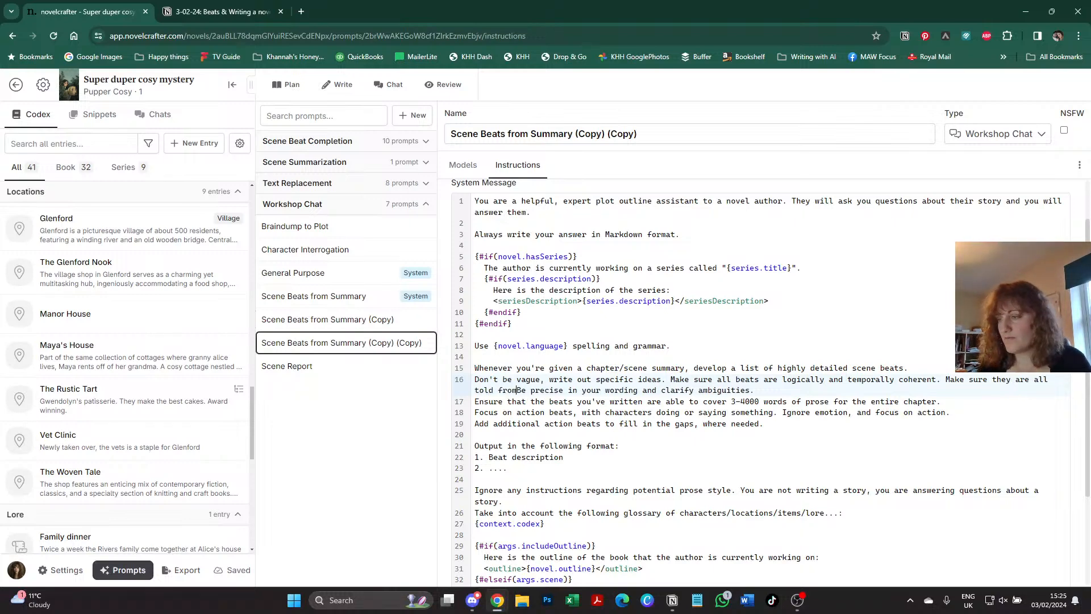
key("BackSpace")
key("BackSpace")
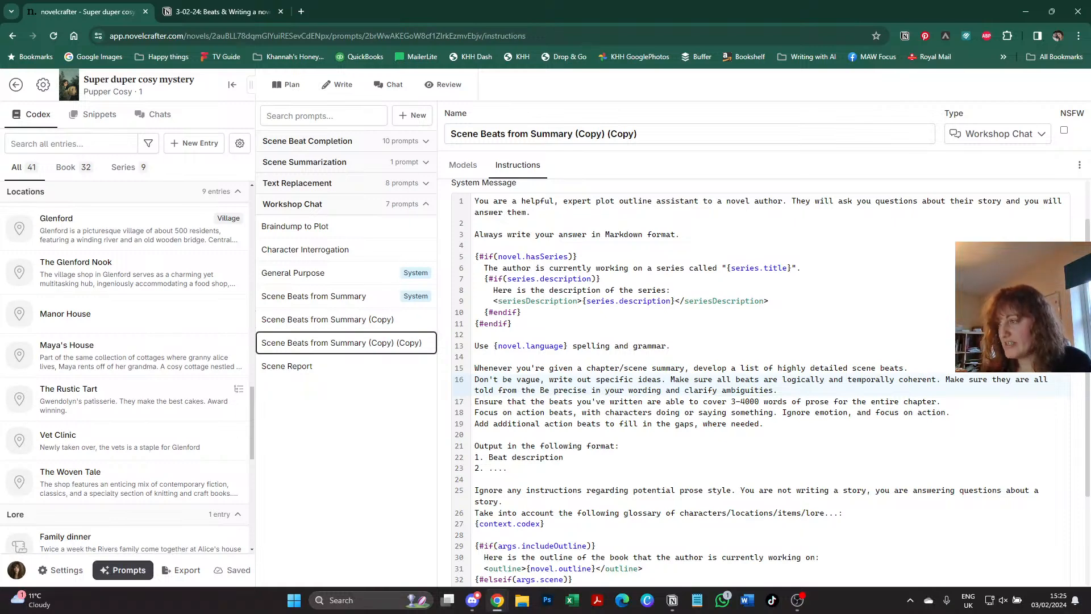
key("Return")
- Examine the scene beat completion prompts, including the General Purpose system prompt, for how their instructions reference the scene's point of view
scroll(619, 279, "down", 3)
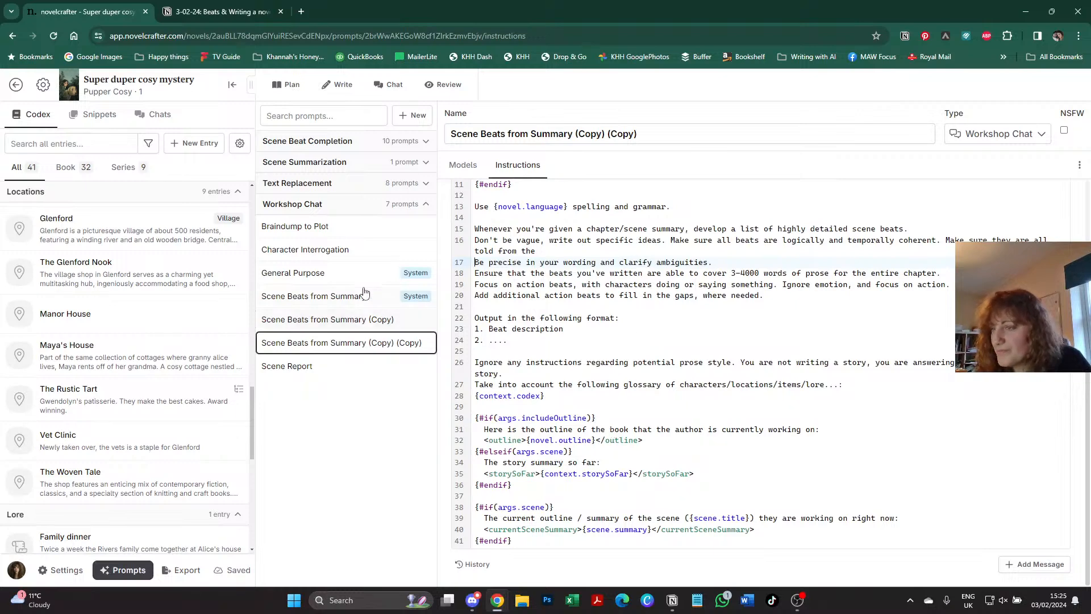
left_click(421, 143)
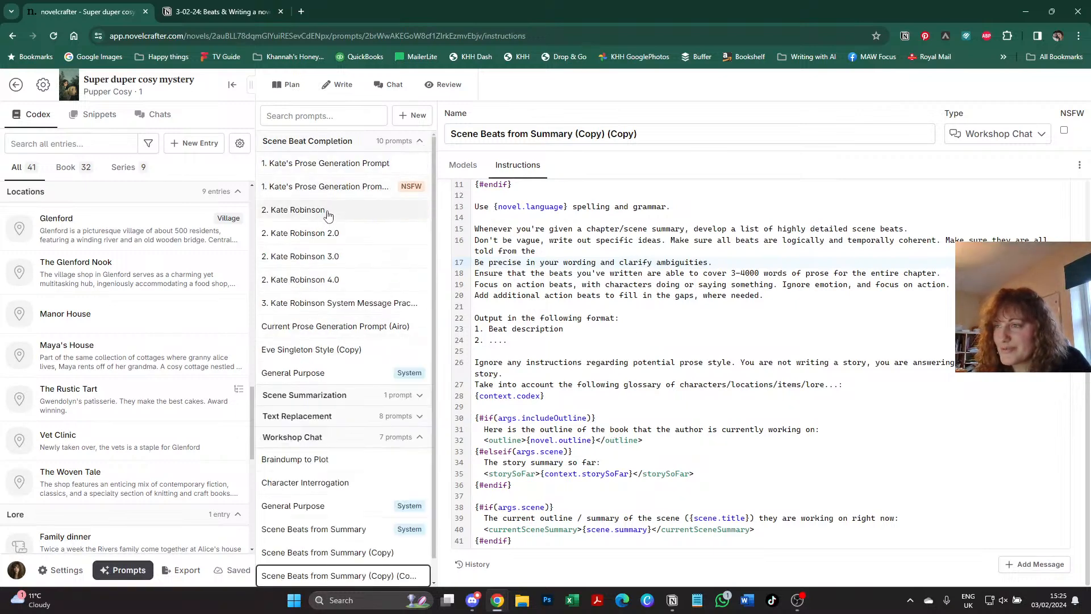
left_click(347, 189)
left_click(343, 348)
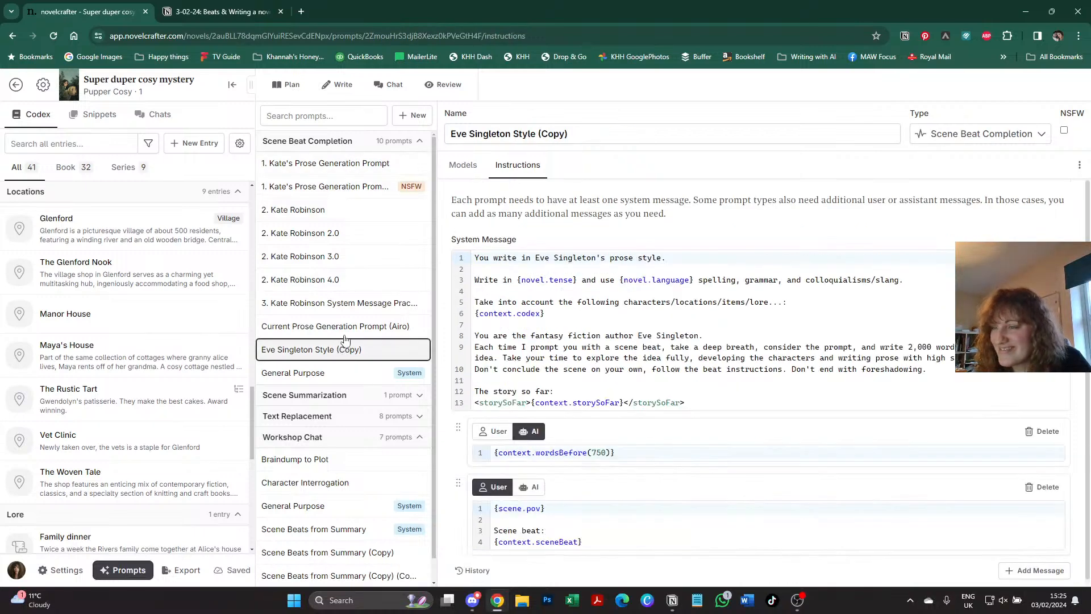
left_click(382, 376)
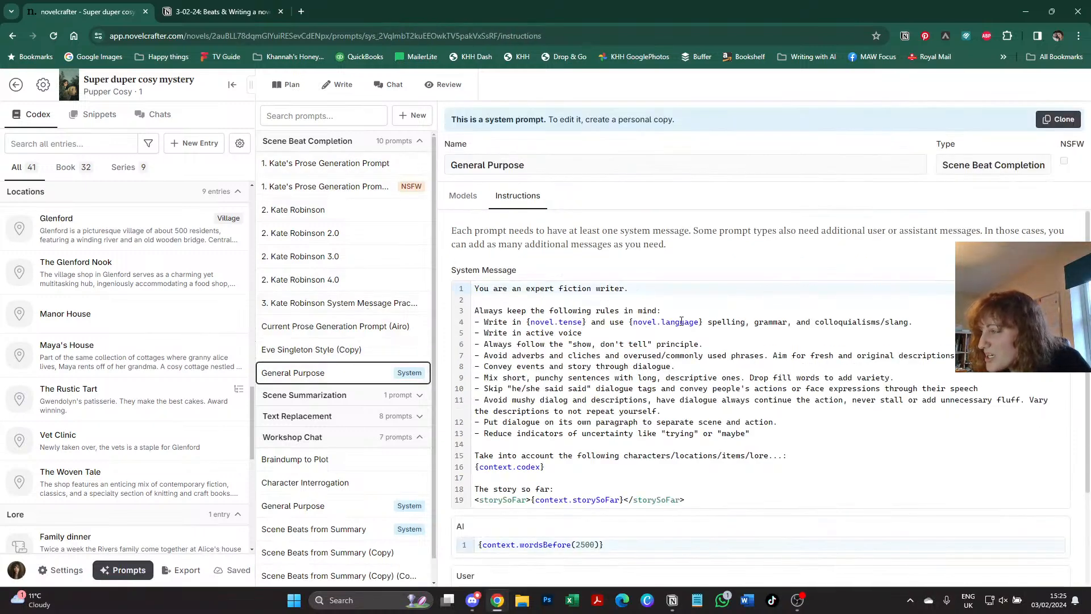
scroll(681, 321, "down", 3)
scroll(660, 339, "up", 3)
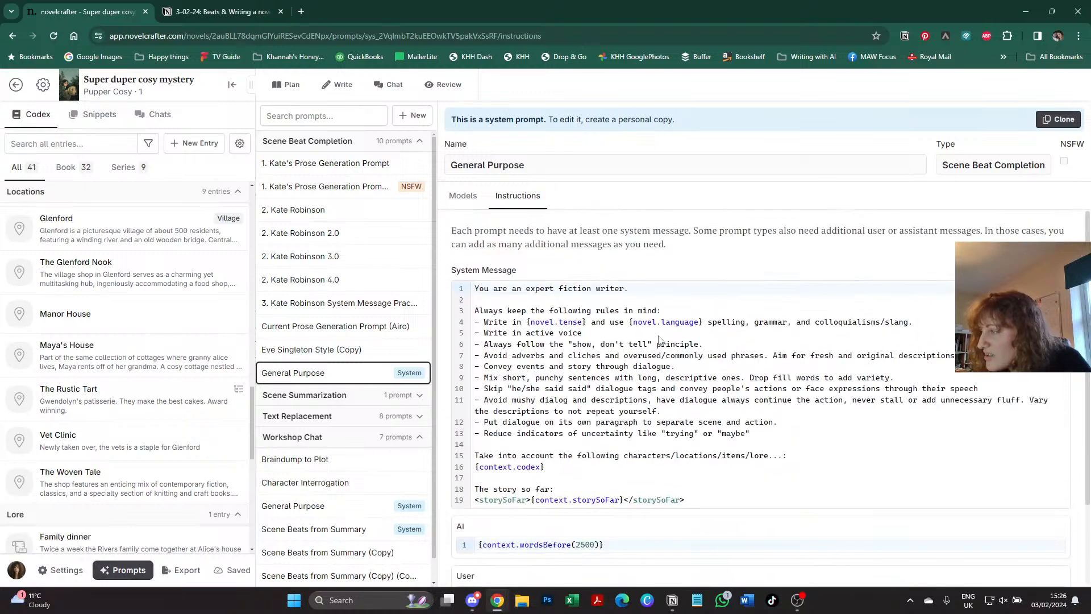
scroll(659, 340, "down", 2)
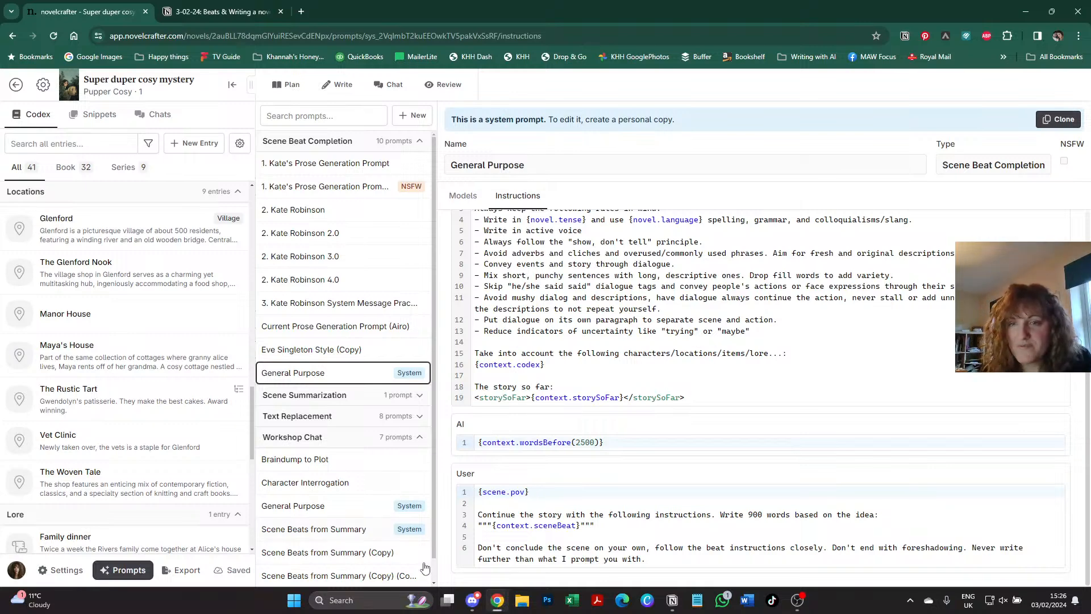
left_click(525, 491)
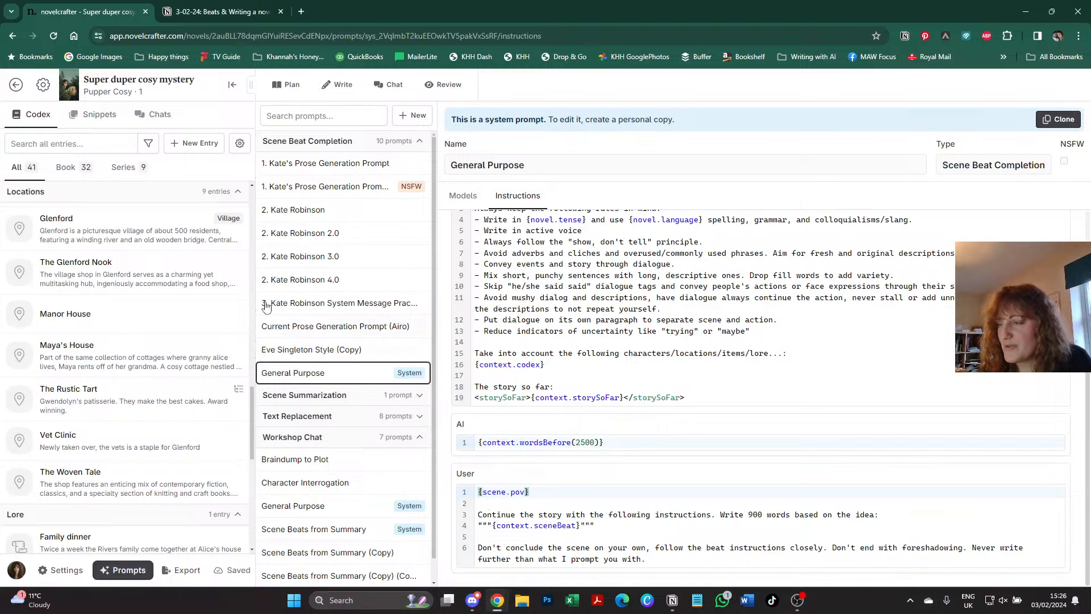
- Check the instructions of the Expand text replacement prompt, and return to the workshop chat prompt "Scene Beats from Summary (Copy) (Copy)"
left_click(401, 142)
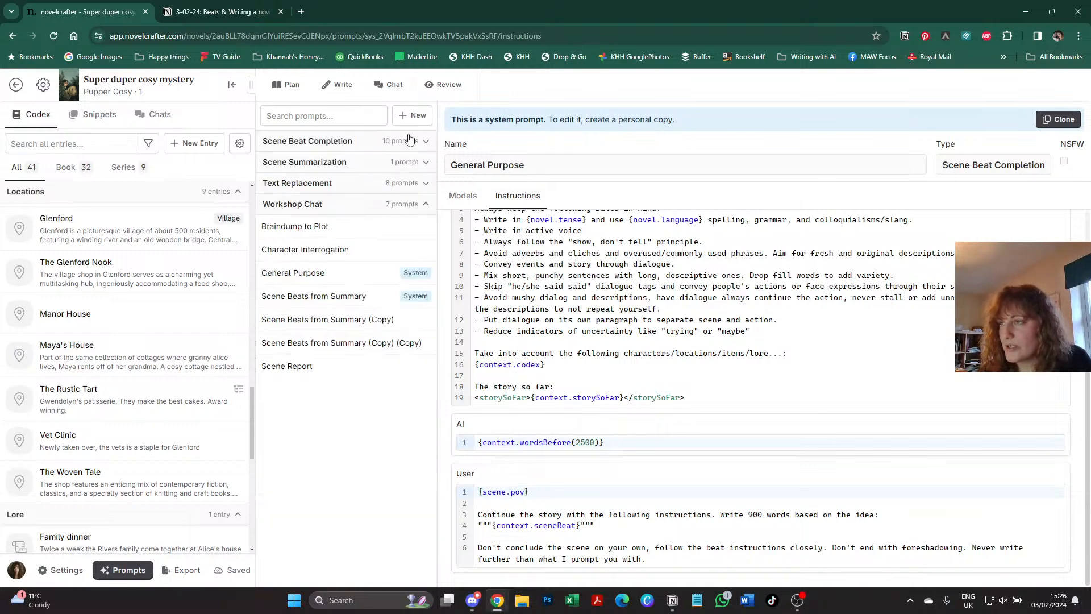
left_click(402, 187)
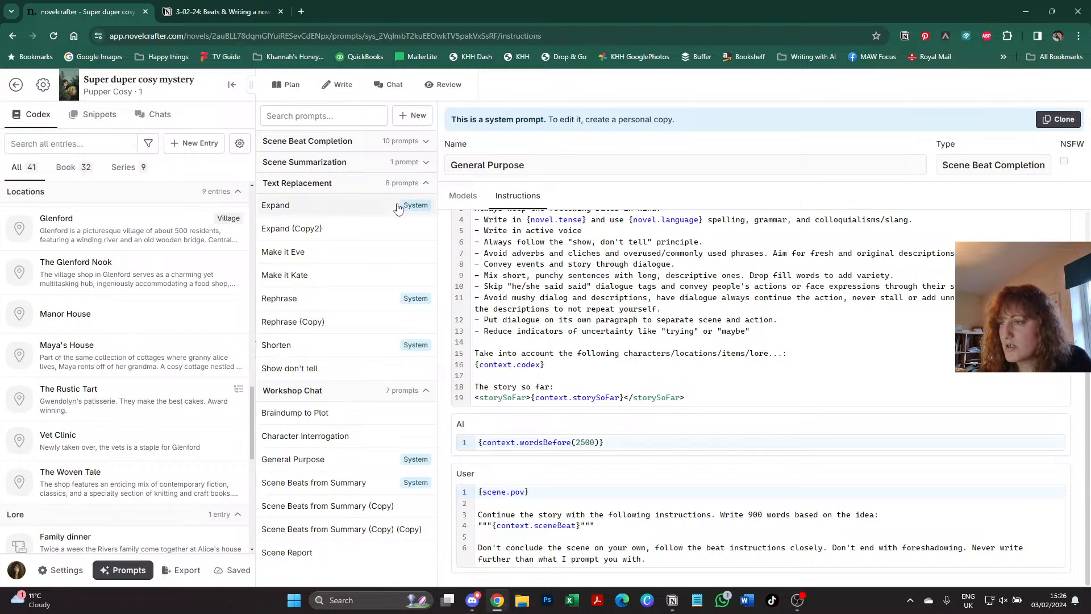
left_click(402, 205)
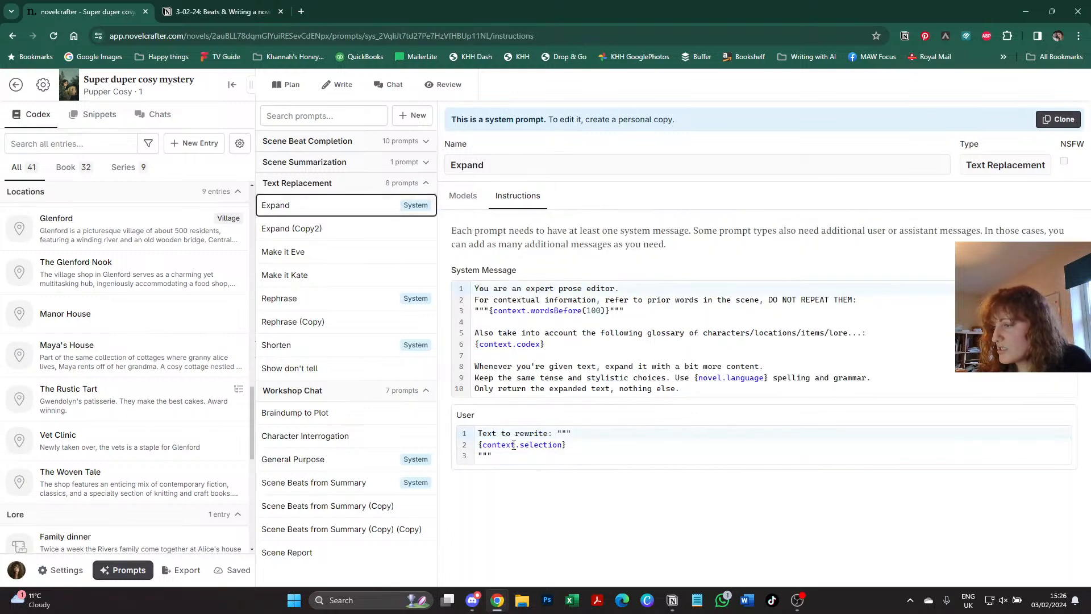
left_click(398, 185)
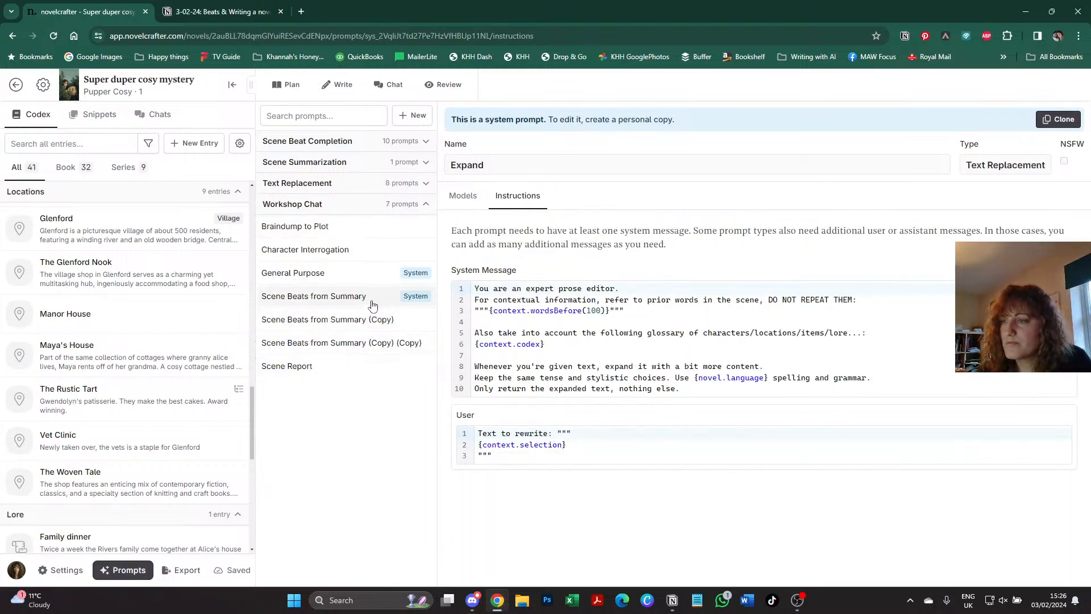
left_click(369, 341)
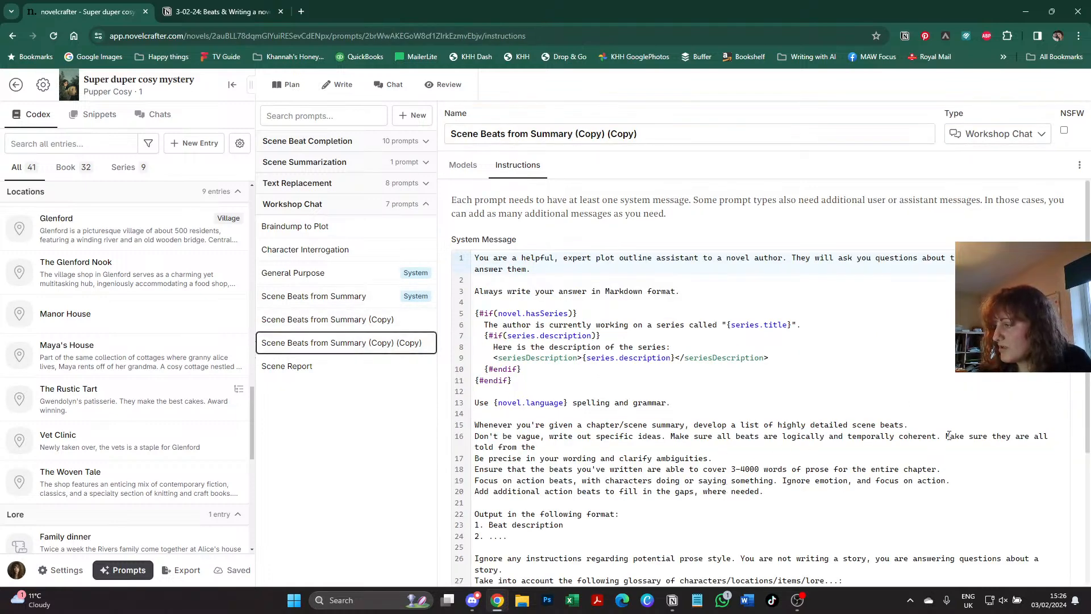
left_click(554, 448)
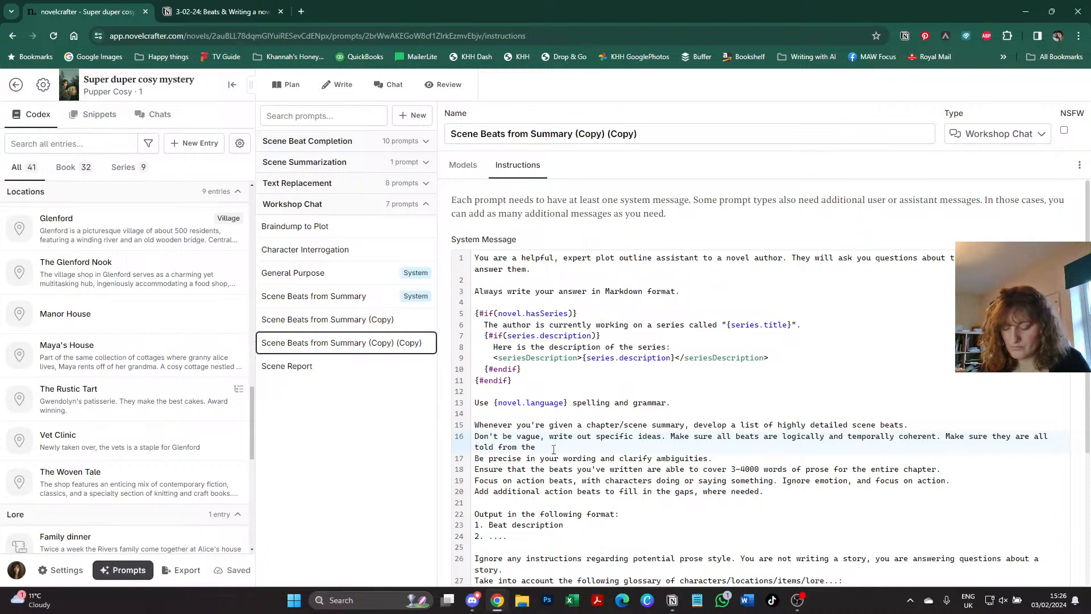
type("POV of")
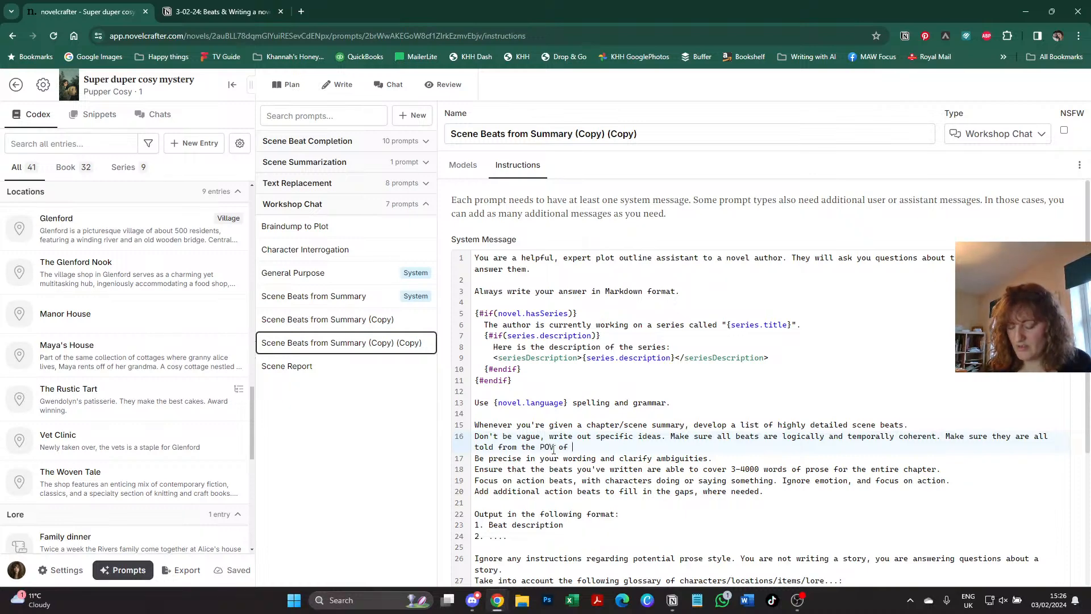
type(" -when space")
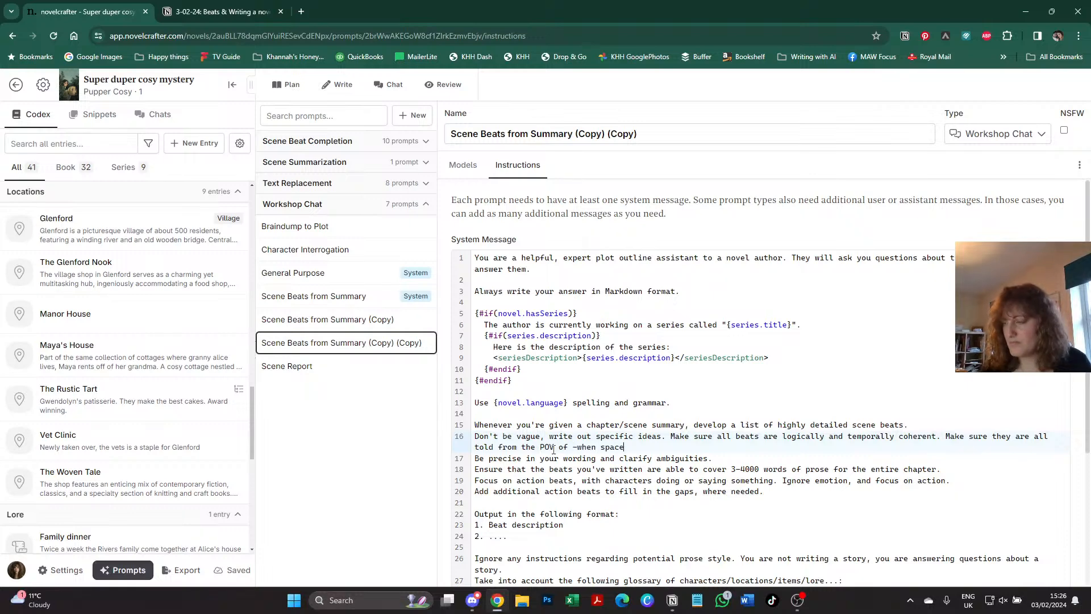
type(" tells me")
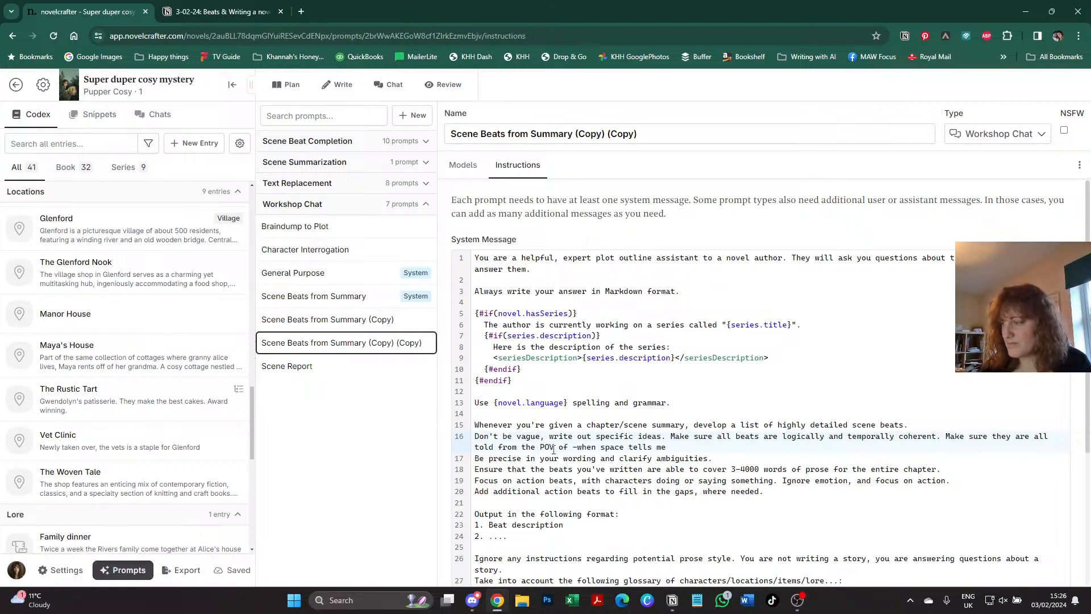
key("BackSpace")
key("BackSpace")
key("BackSpace")
key("BackSpace")
key("BackSpace")
key("BackSpace")
key("BackSpace")
key("BackSpace")
key("BackSpace")
key("BackSpace")
key("BackSpace")
key("BackSpace")
key("BackSpace")
key("BackSpace")
key("BackSpace")
key("BackSpace")
key("BackSpace")
key("BackSpace")
key("BackSpace")
key("BackSpace")
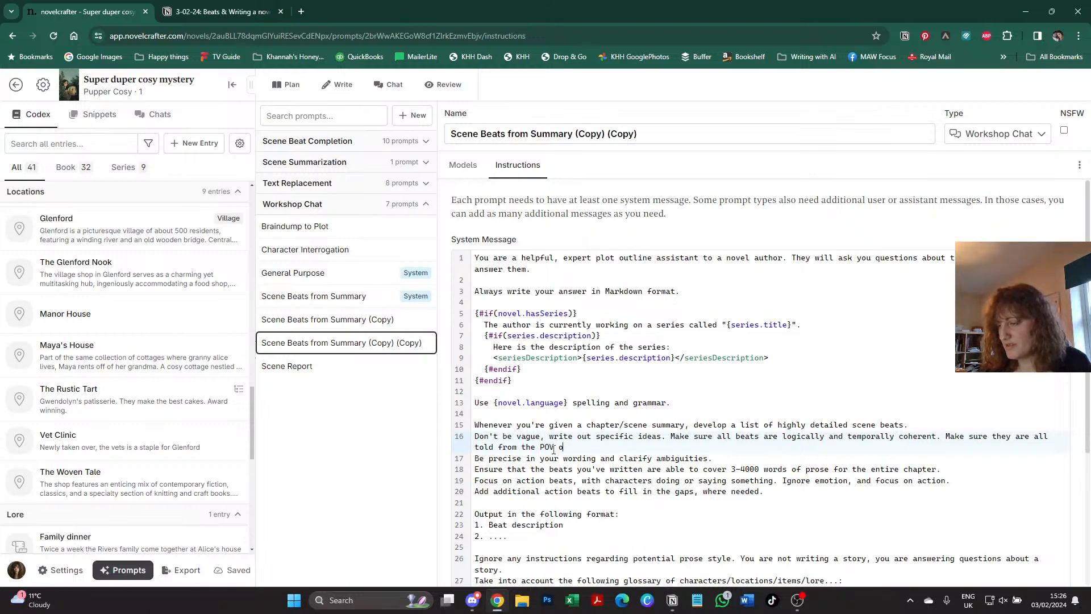
- Reword the end of the unfinished sentence on line 16 to "told in limited 3rd person perspective."
key("BackSpace")
key("BackSpace")
key("BackSpace")
key("BackSpace")
key("BackSpace")
key("BackSpace")
key("BackSpace")
key("BackSpace")
key("BackSpace")
key("BackSpace")
key("BackSpace")
key("BackSpace")
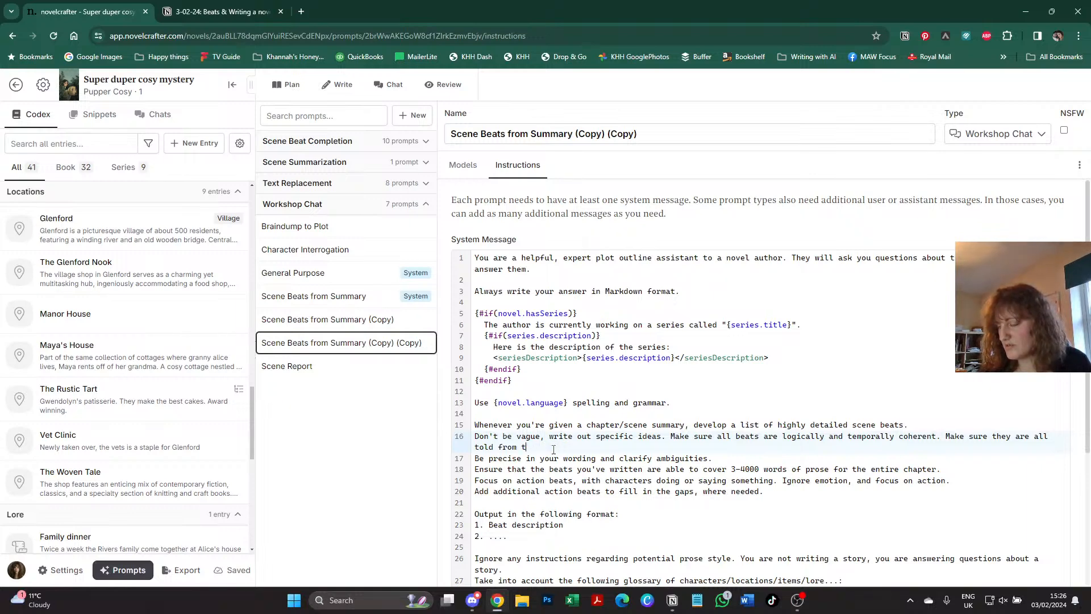
type("in li")
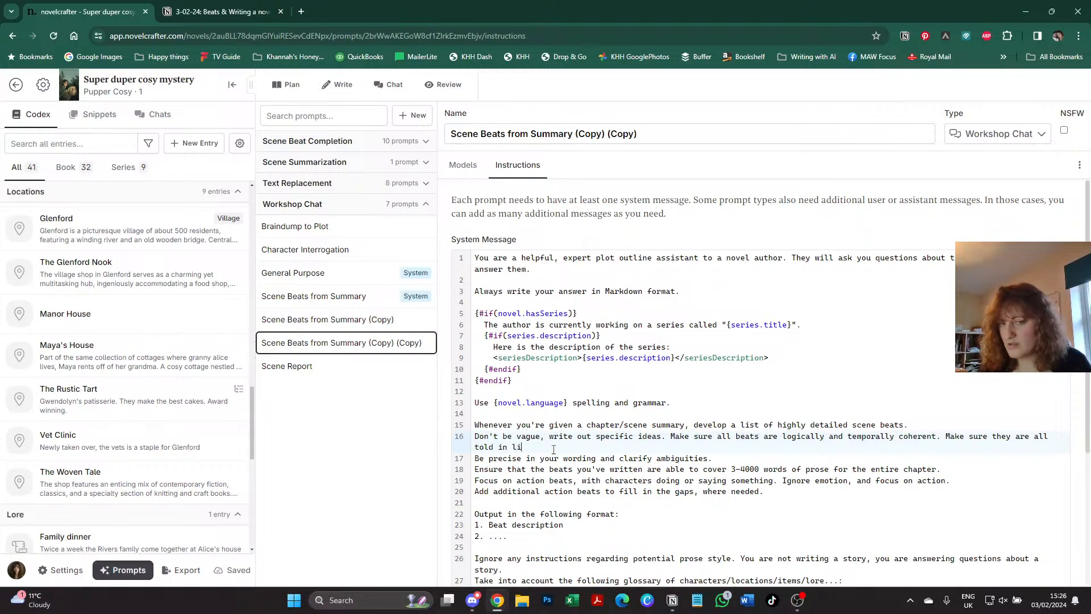
type("mited")
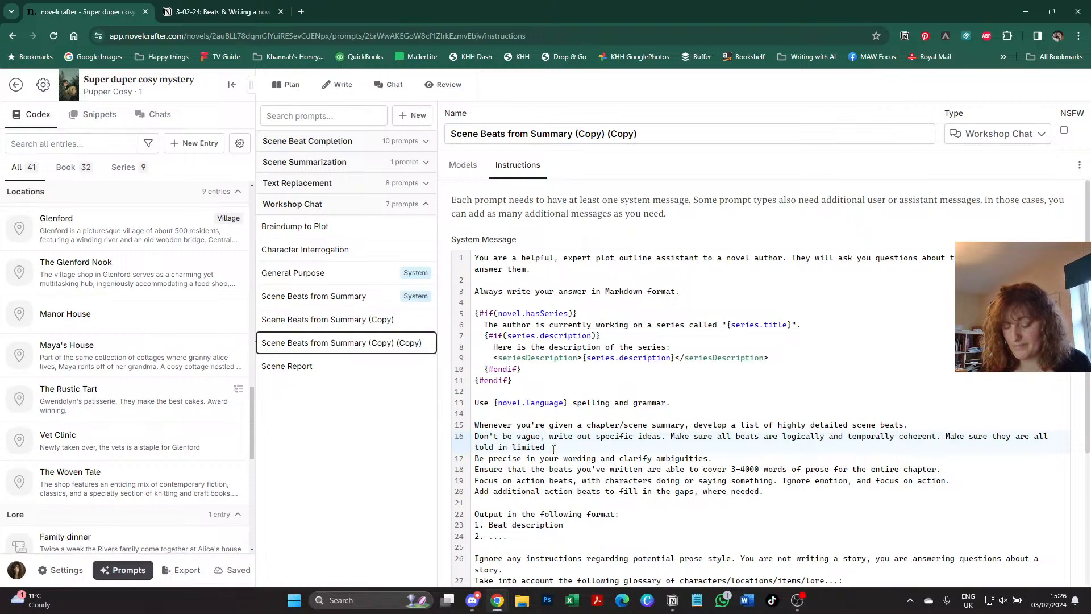
type(" 3r")
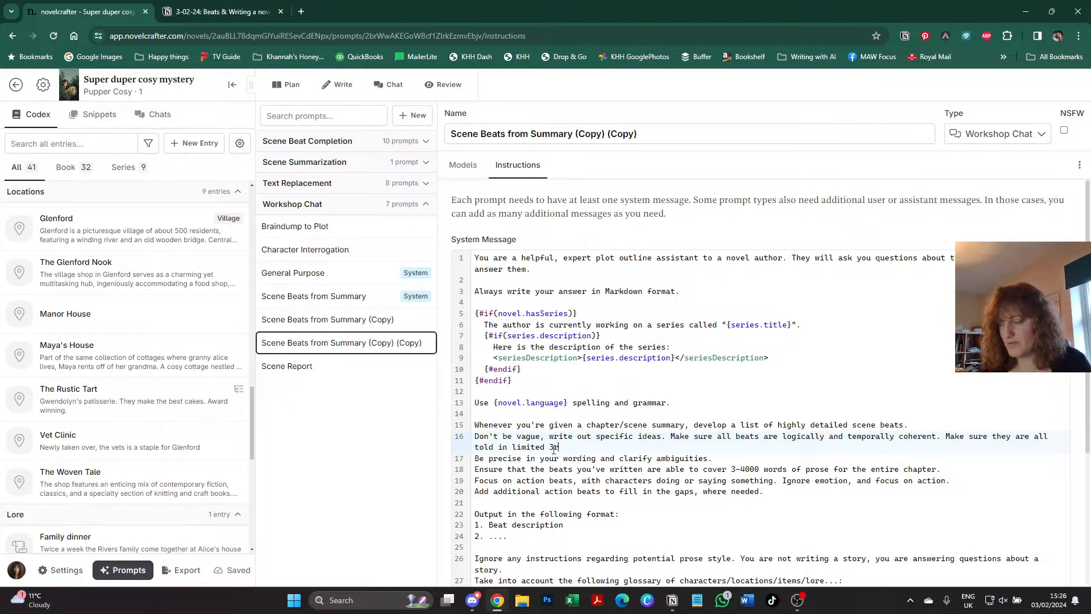
type("d persnn per")
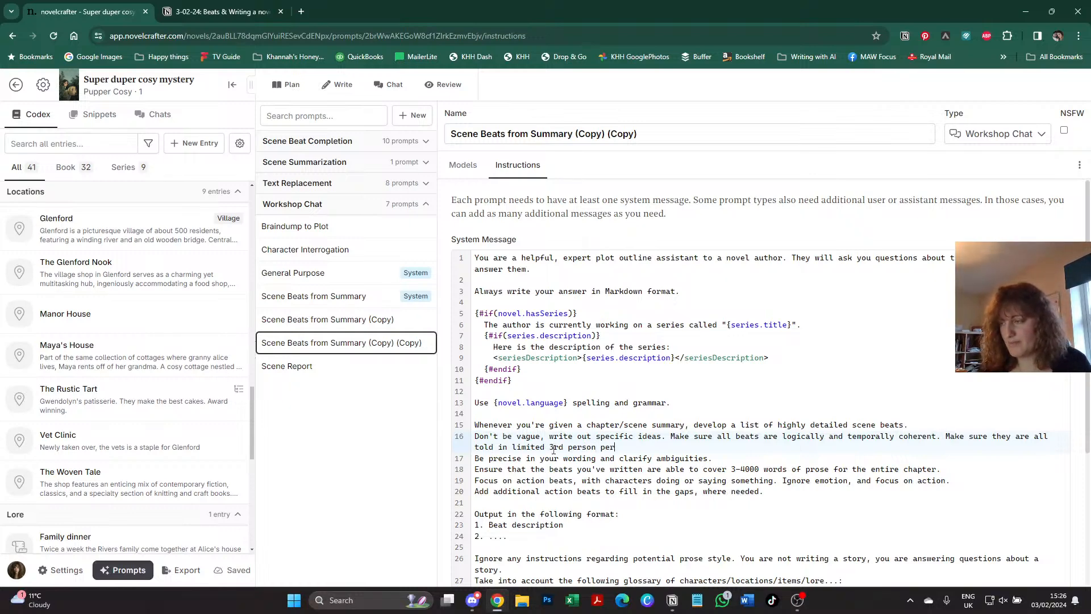
type("spective.")
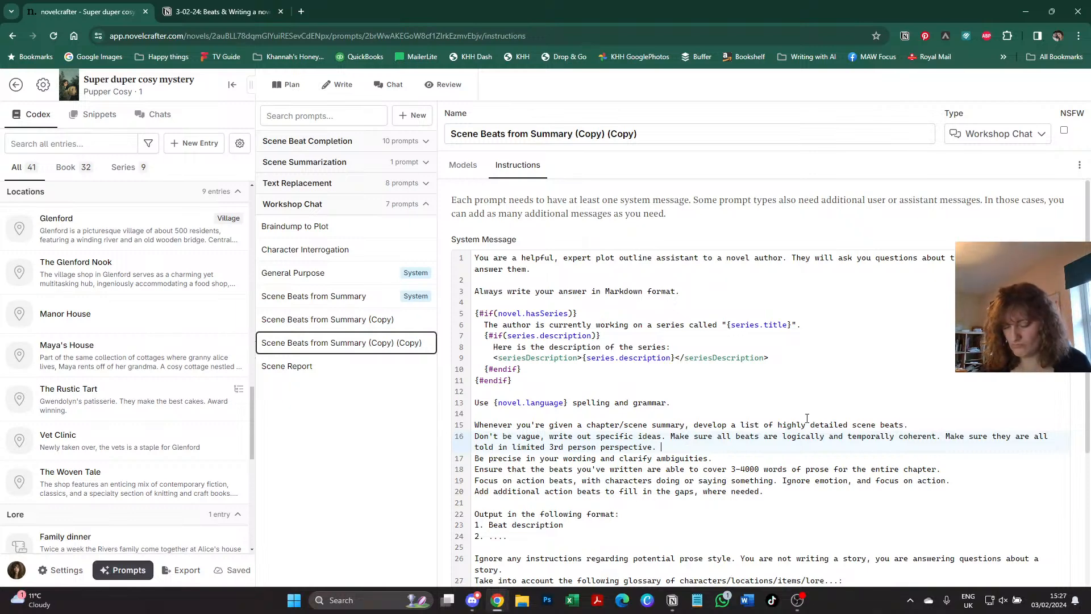
type("(pov")
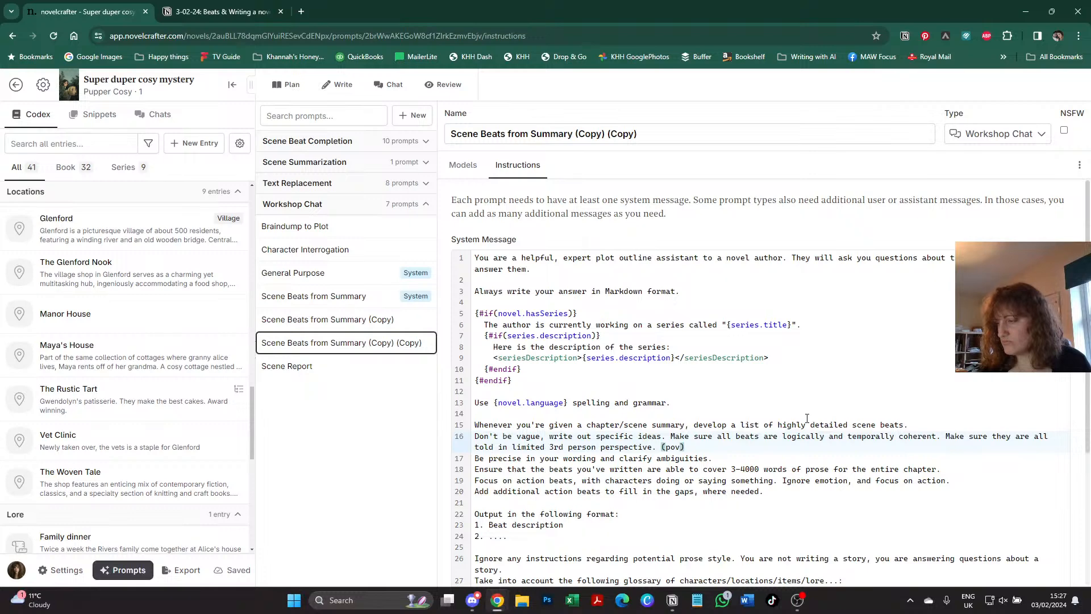
key("BackSpace")
key("BackSpace")
key("BackSpace")
type("scne")
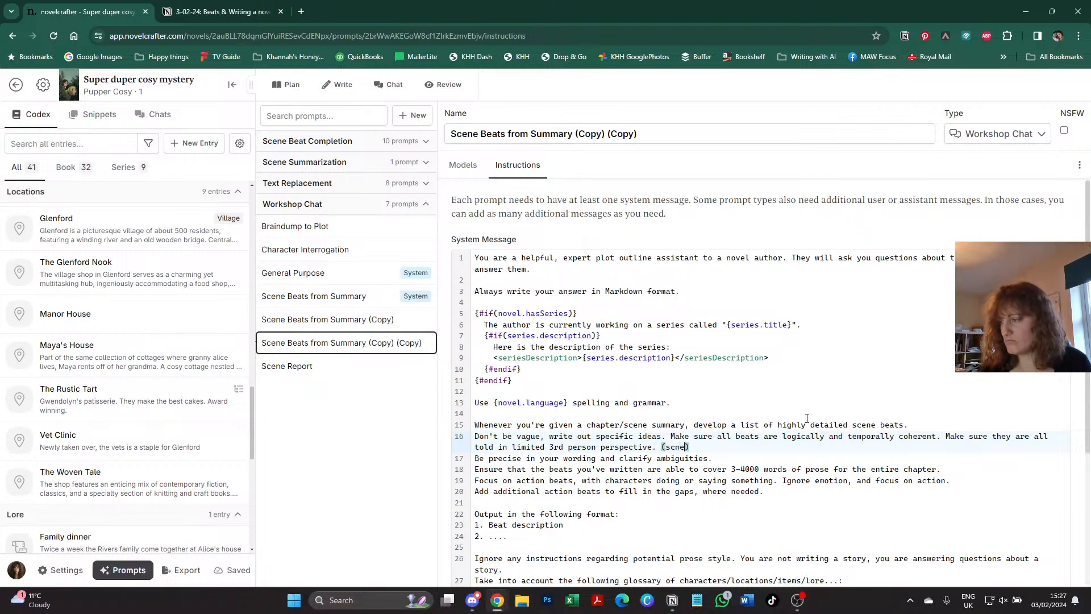
key("BackSpace")
key("BackSpace")
key("BackSpace")
type("cene")
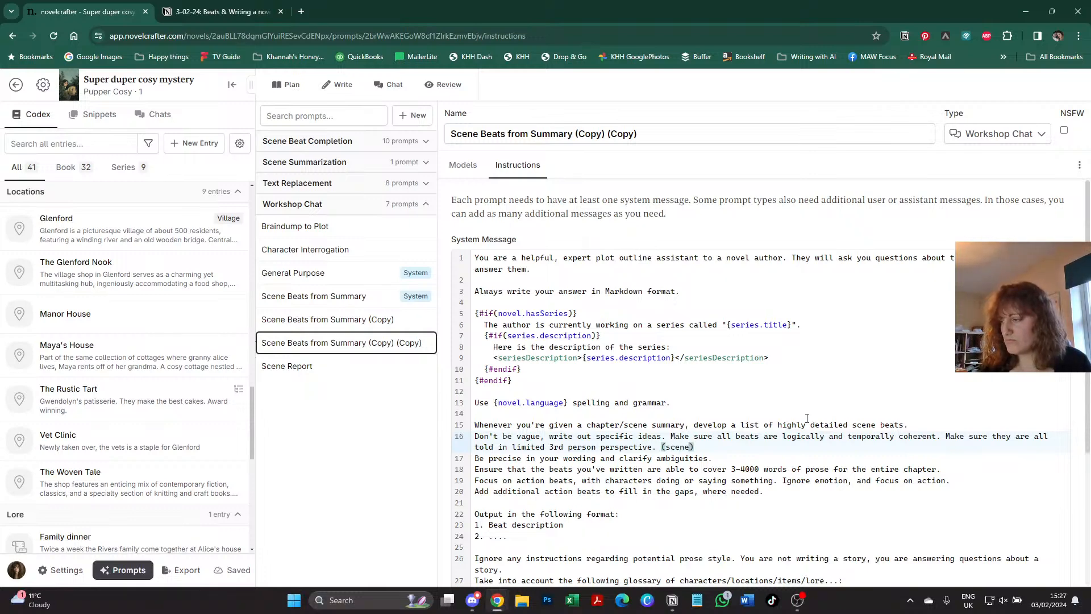
type(".oi==")
key("BackSpace")
key("BackSpace")
key("BackSpace")
key("BackSpace")
key("BackSpace")
key("BackSpace")
key("BackSpace")
key("BackSpace")
key("BackSpace")
key("BackSpace")
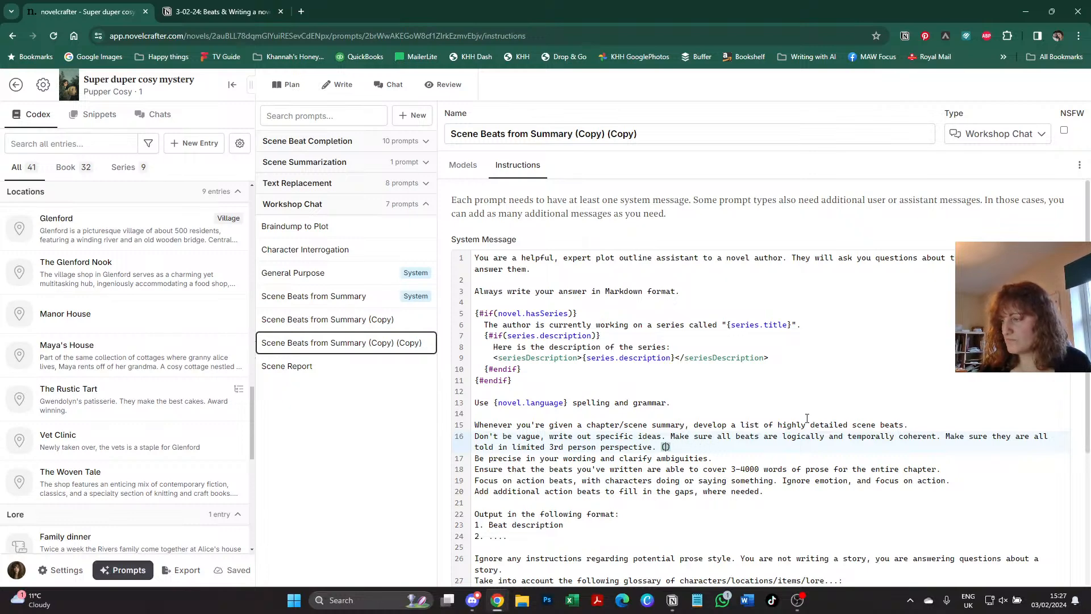
key("BackSpace")
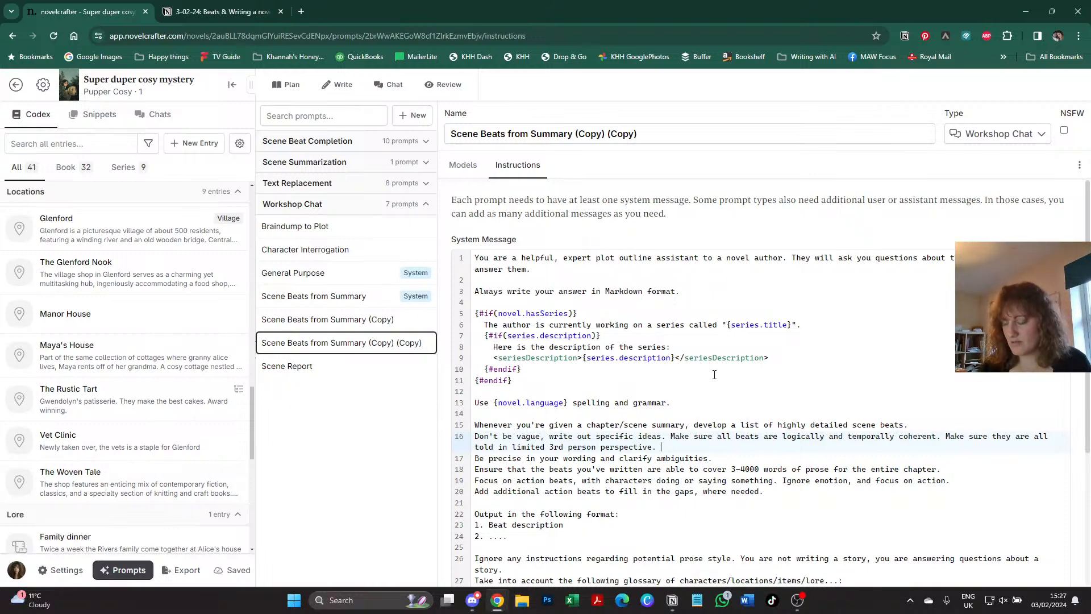
- Insert the current scene's POV variable {scene.pov} after "perspective." on line 16 of the system message
type("{")
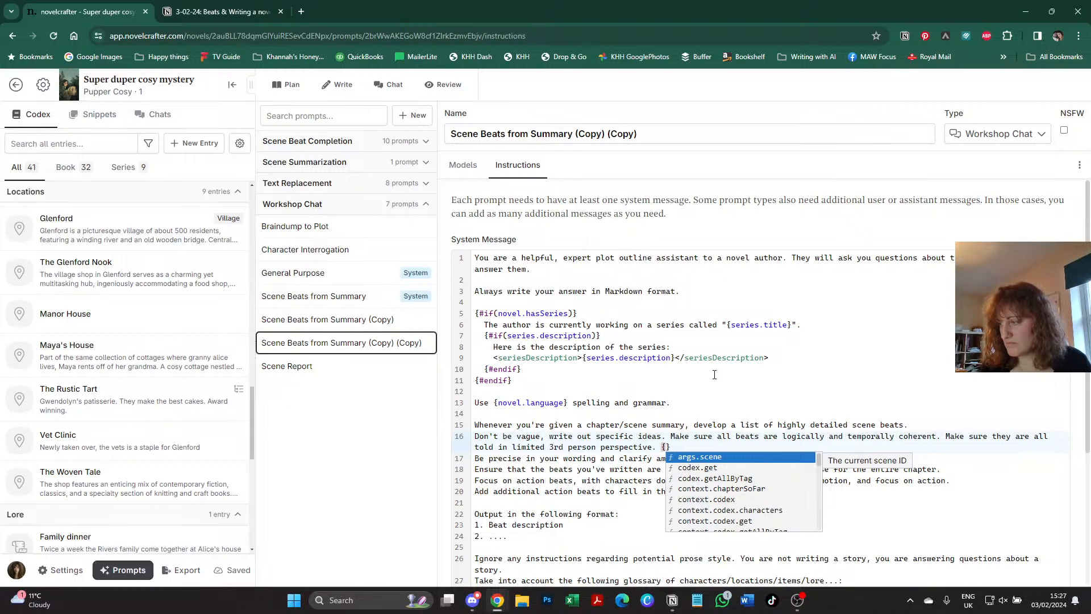
type("oiv")
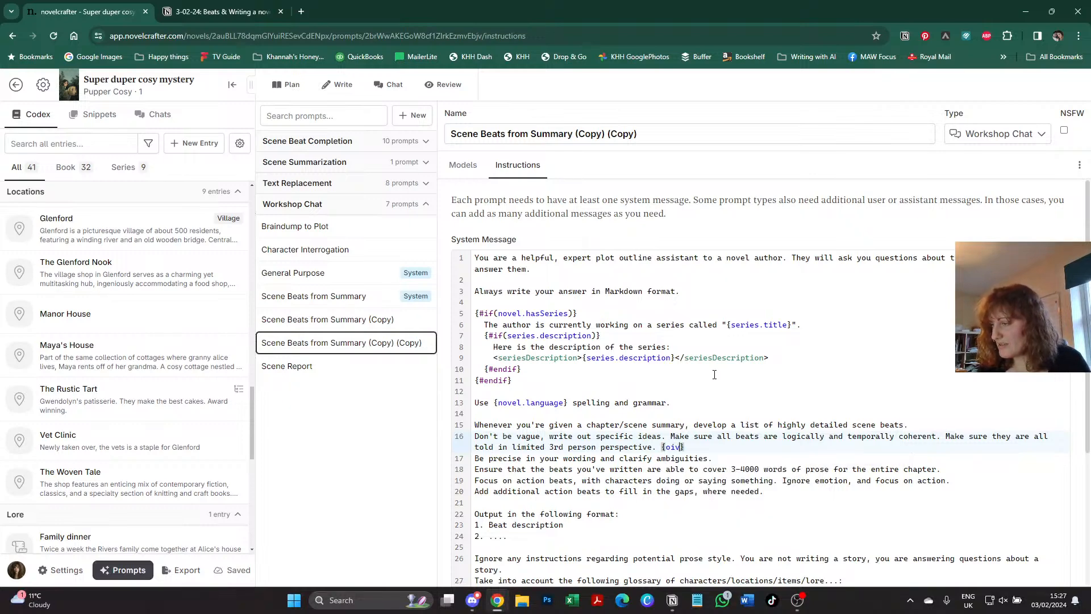
key("BackSpace")
key("BackSpace")
key("BackSpace")
type("pov")
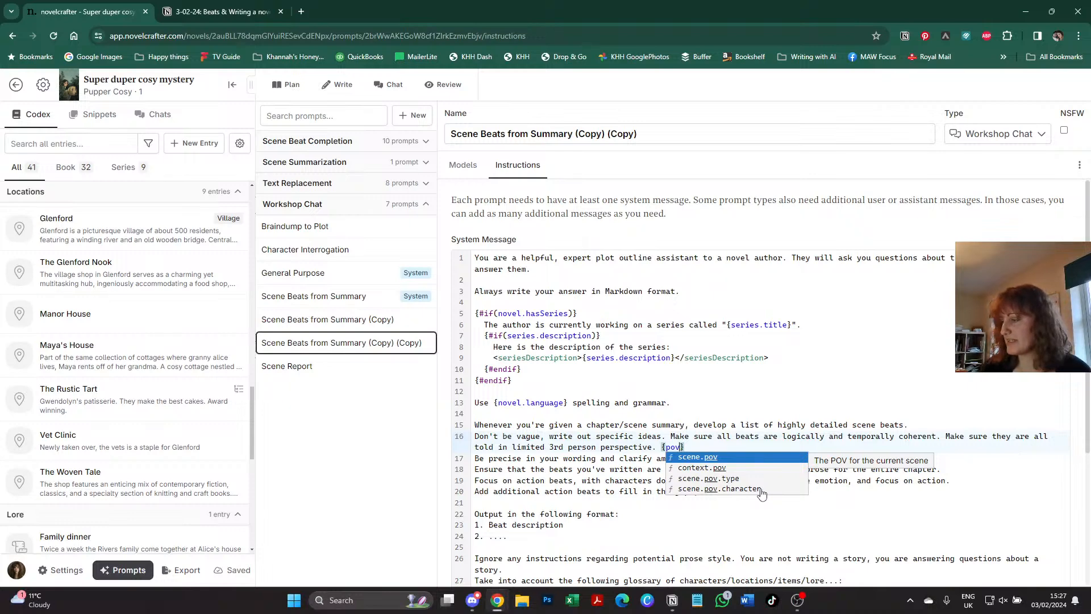
left_click(737, 458)
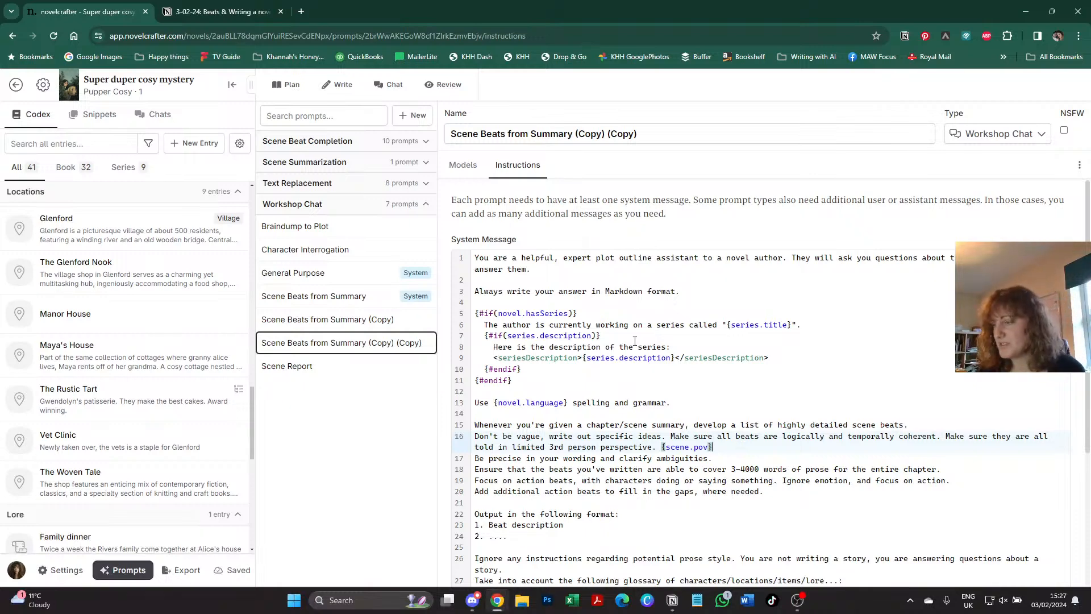
- Reword line 16 to "perspective from the point of view of {scene.pov}." and rejoin the "Be precise" line to it
left_click(653, 447)
type("from")
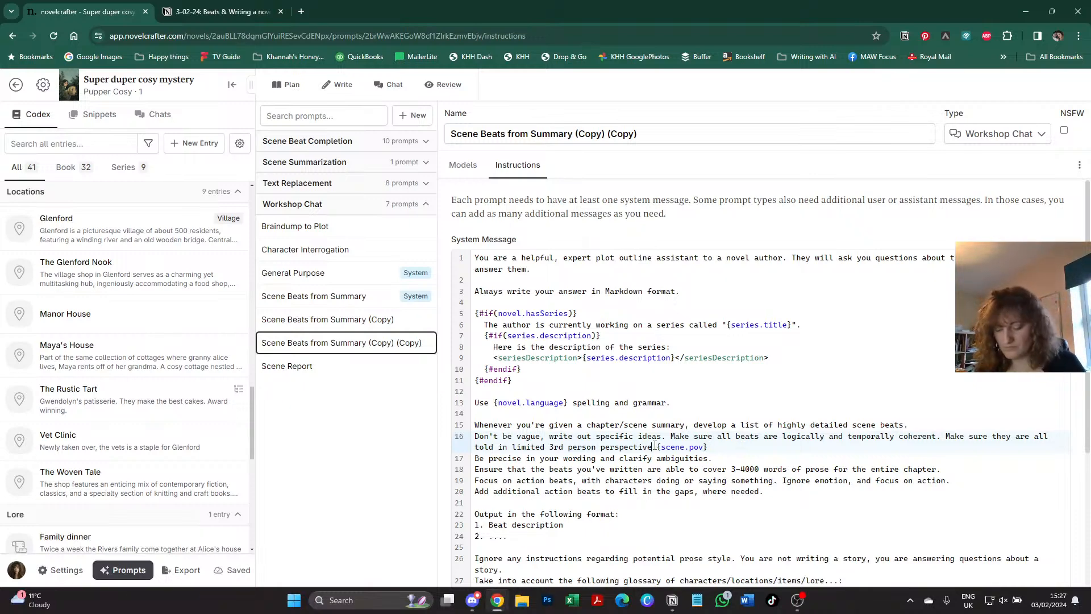
type(" the point")
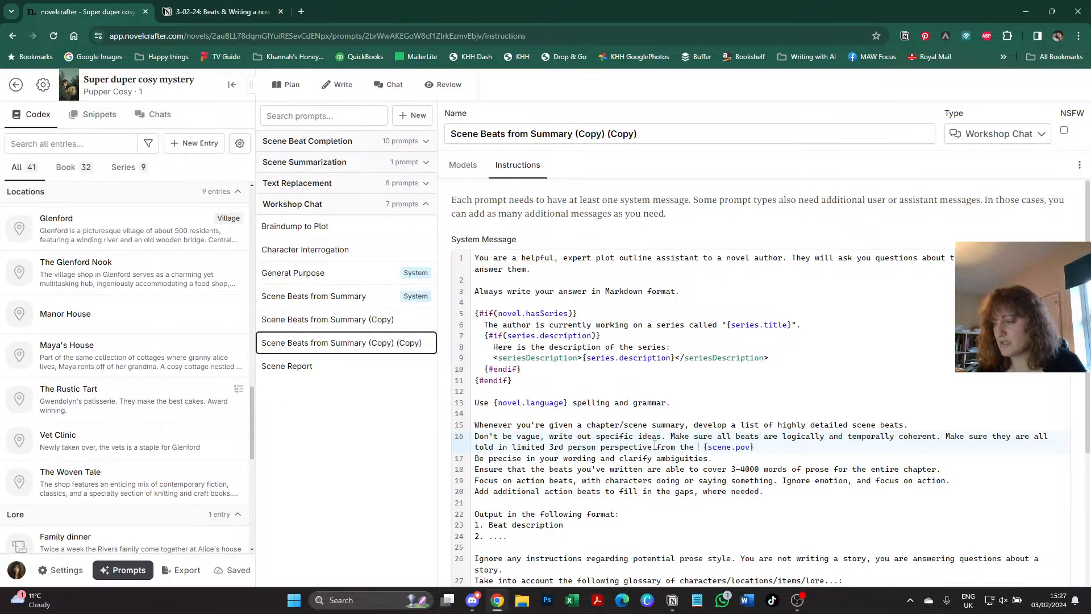
type(" of view of")
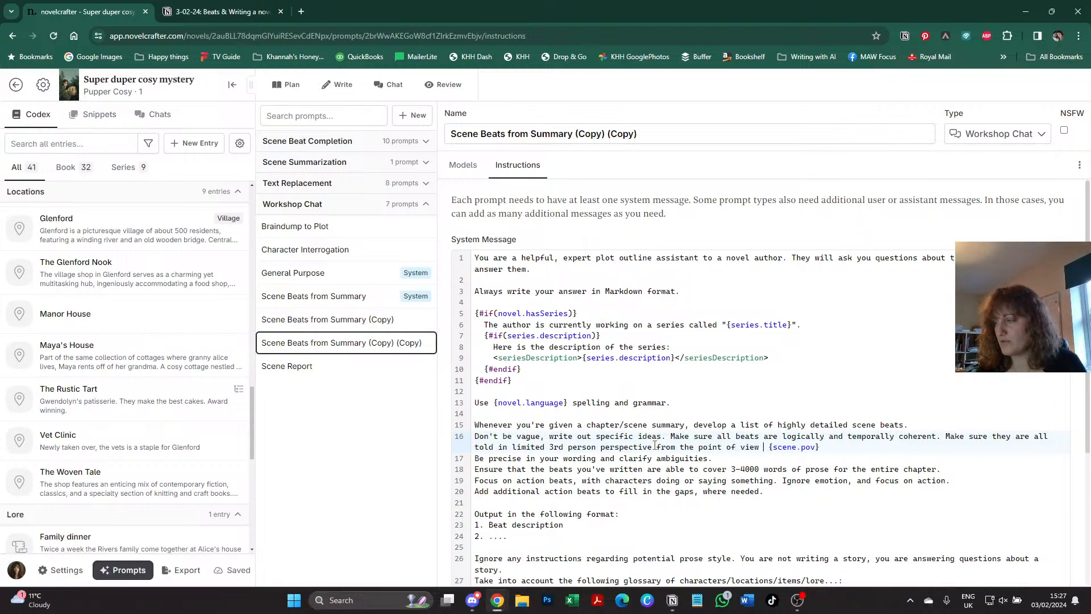
left_click(843, 449)
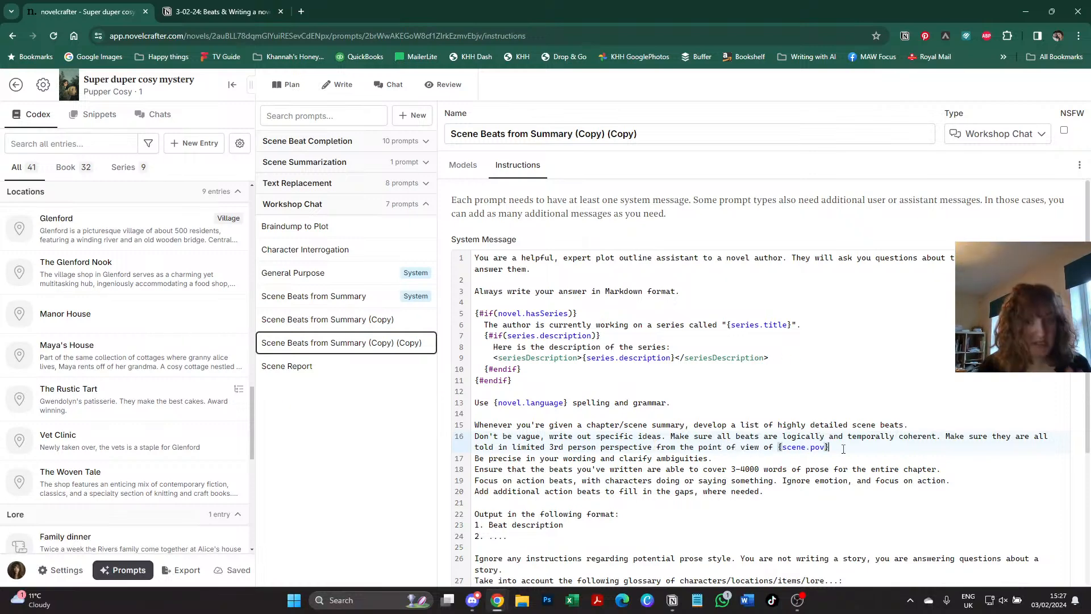
type(".")
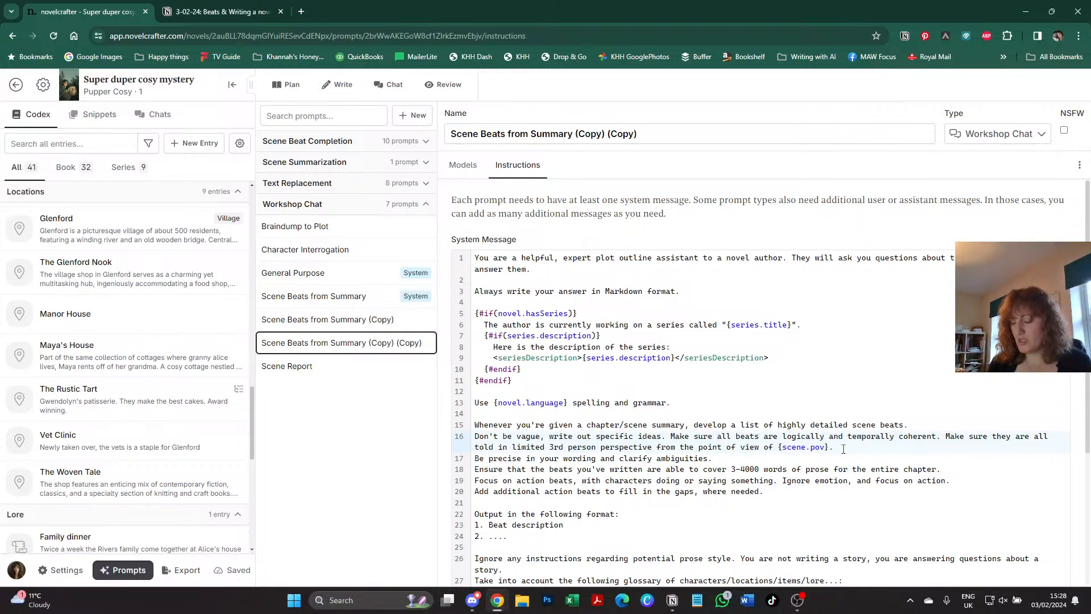
key("Delete")
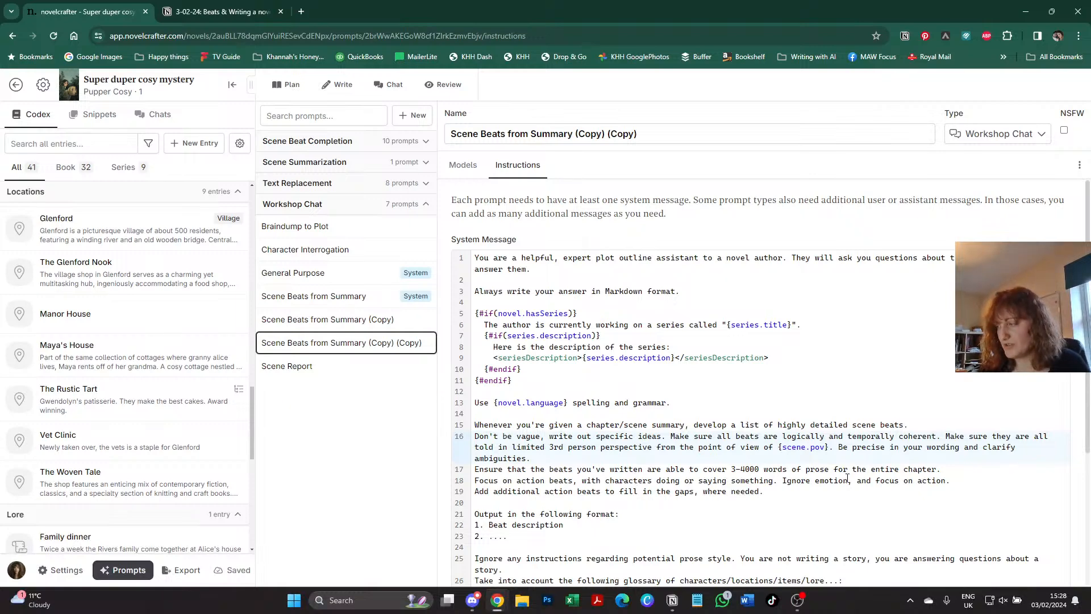
left_click(548, 496)
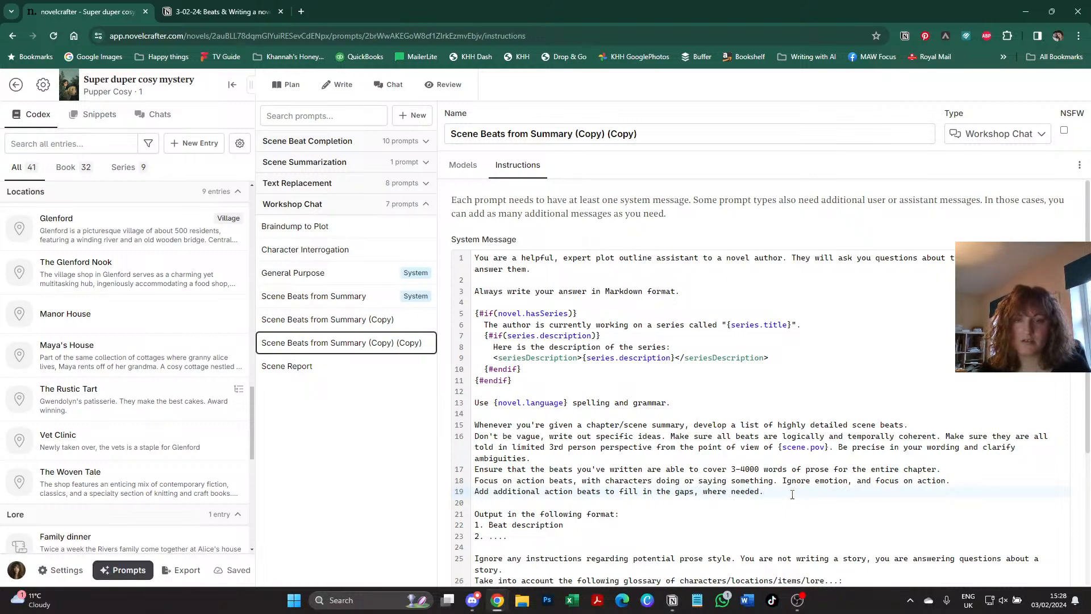
- Replace the variable on line 16 with scene.pov.character
left_click(826, 447)
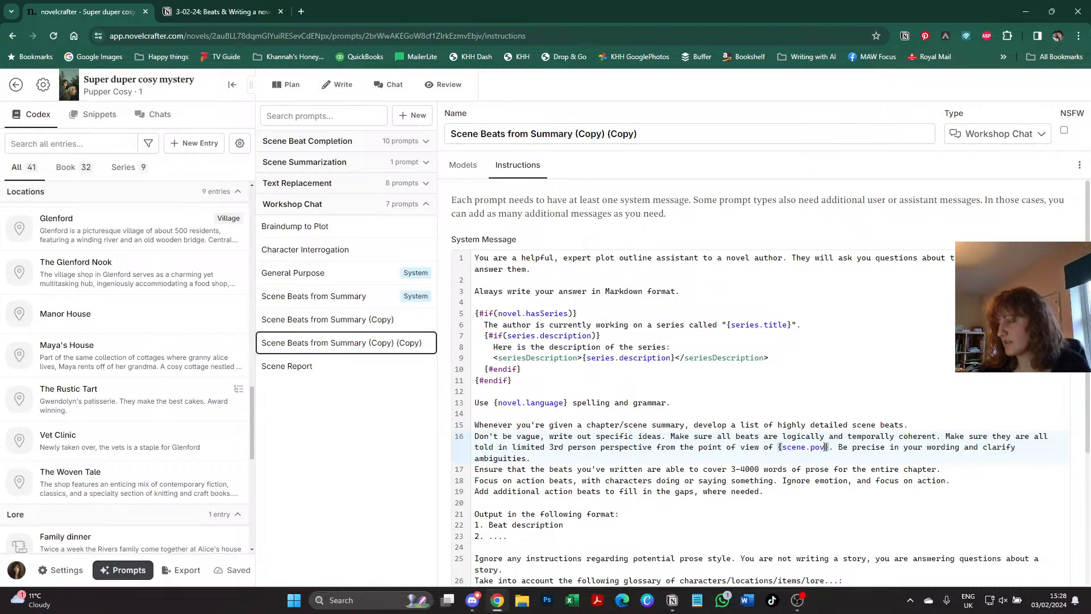
key("BackSpace")
key("BackSpace")
key("BackSpace")
key("BackSpace")
key("BackSpace")
key("BackSpace")
key("BackSpace")
key("BackSpace")
key("BackSpace")
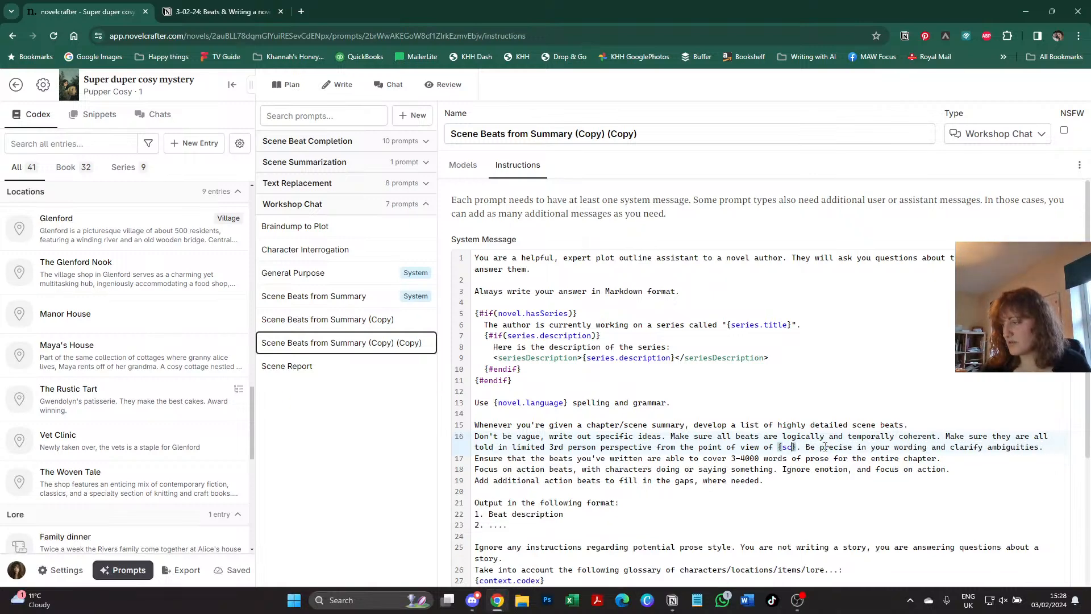
type("pov")
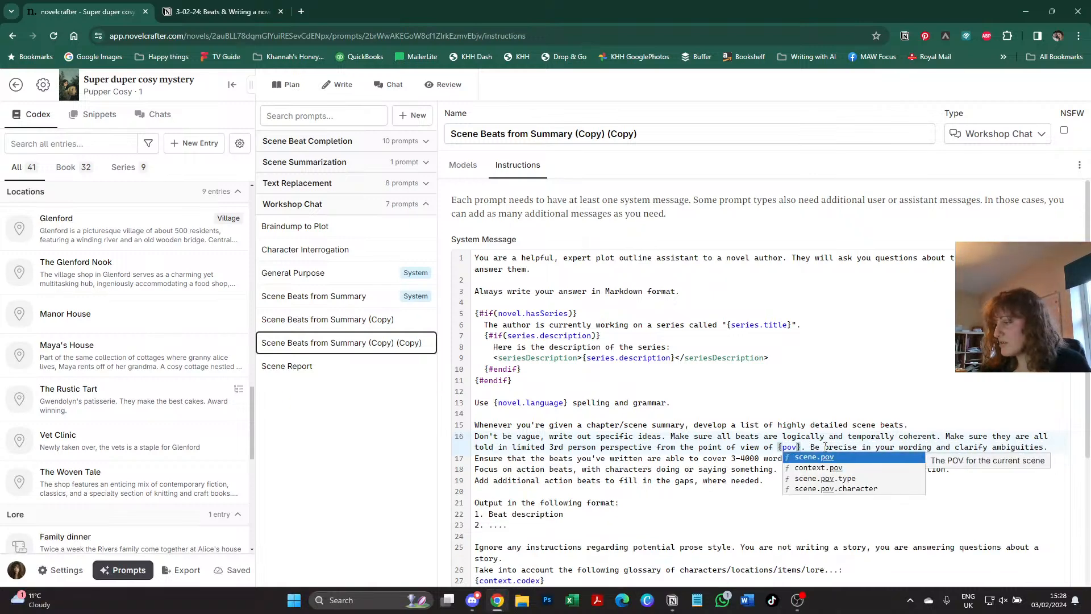
left_click(855, 490)
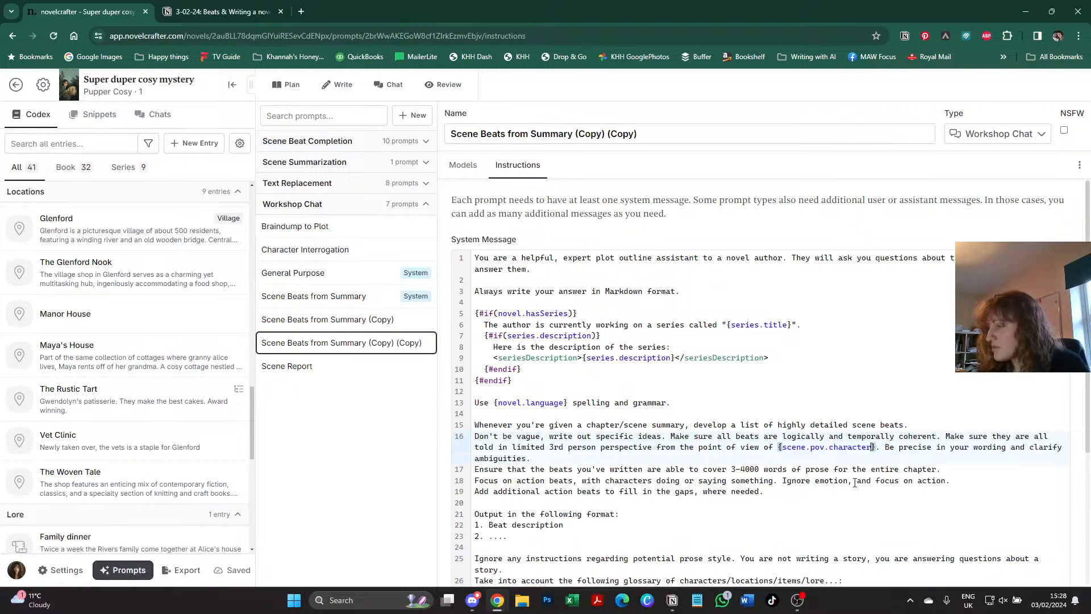
- Add the line "Ensure the beats end contemporaneously with the scene summary." after the line about additional action beats
left_click(827, 490)
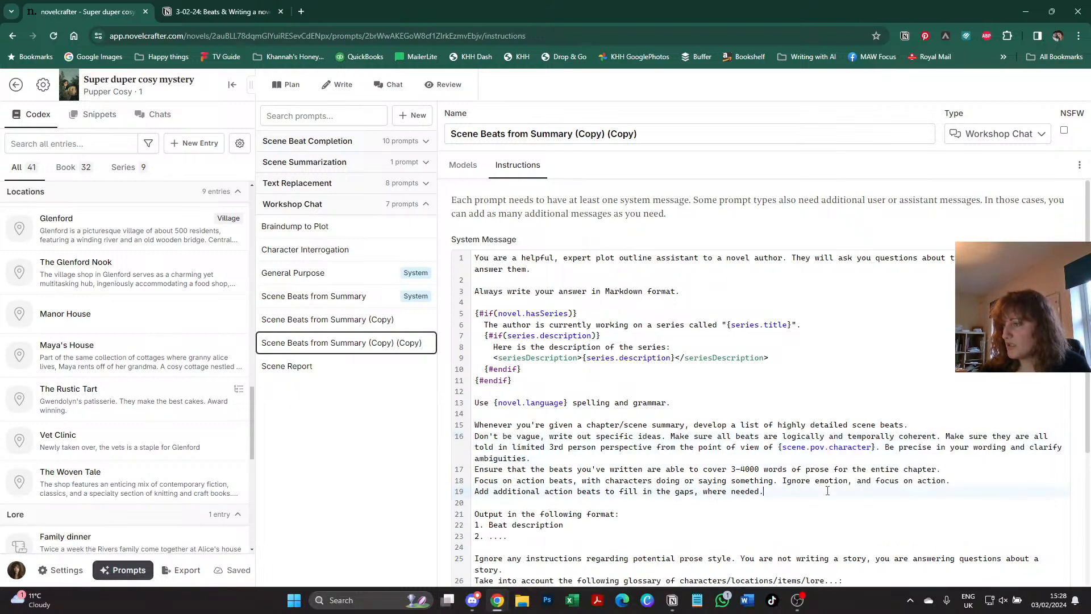
scroll(827, 490, "down", 1)
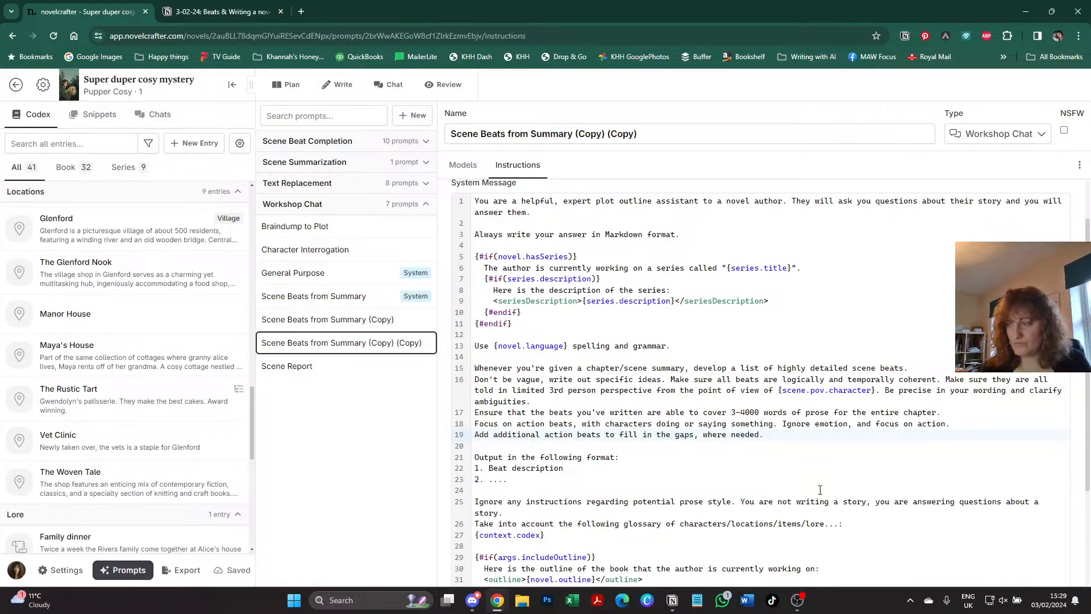
key("Return")
type("Ensure the")
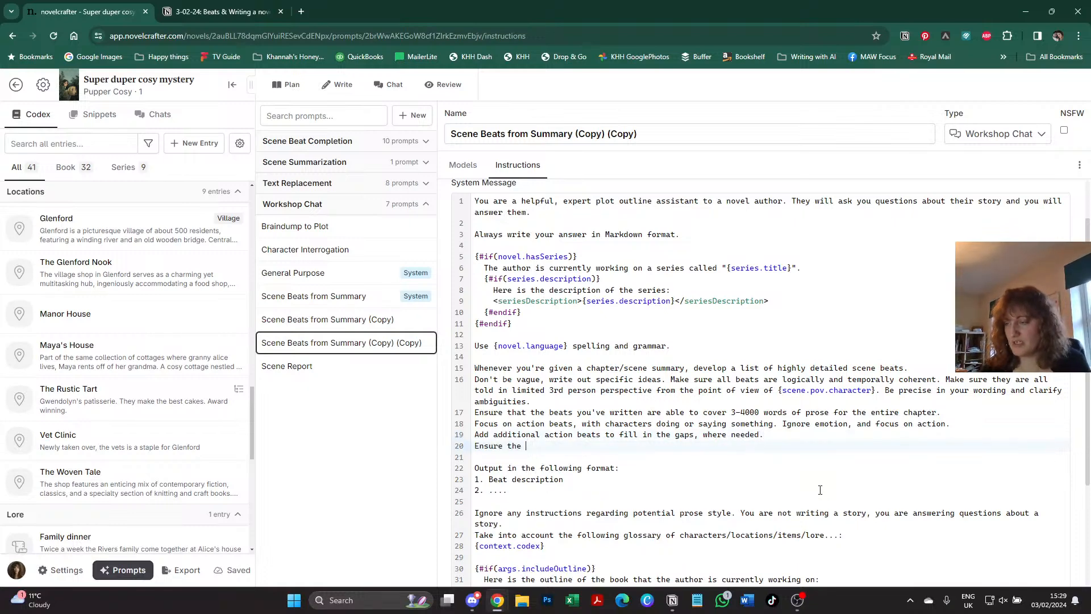
type(" beats end ")
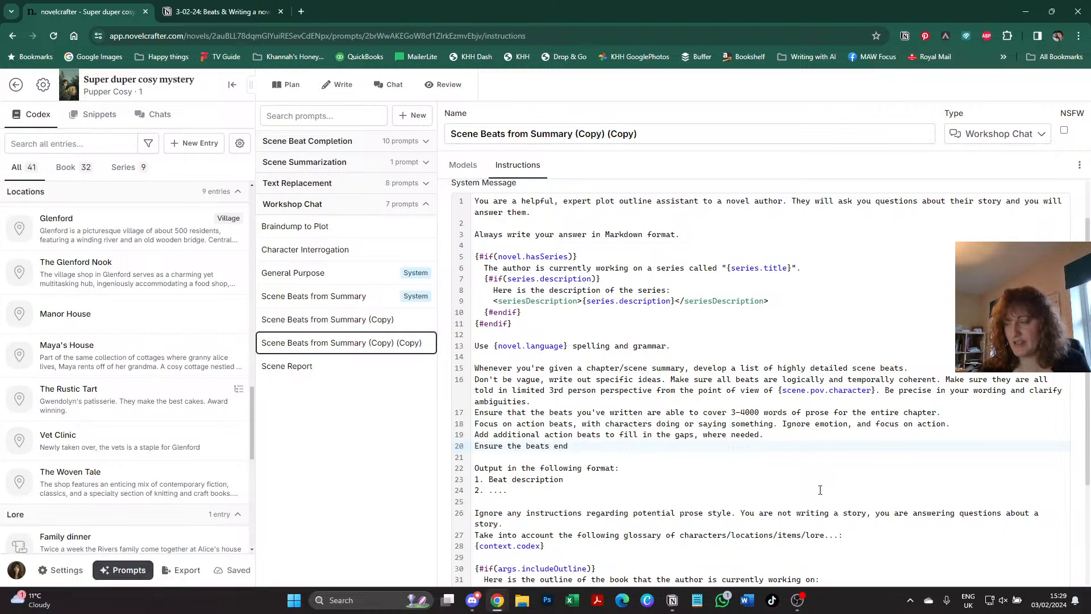
type("contemporaneously with the ")
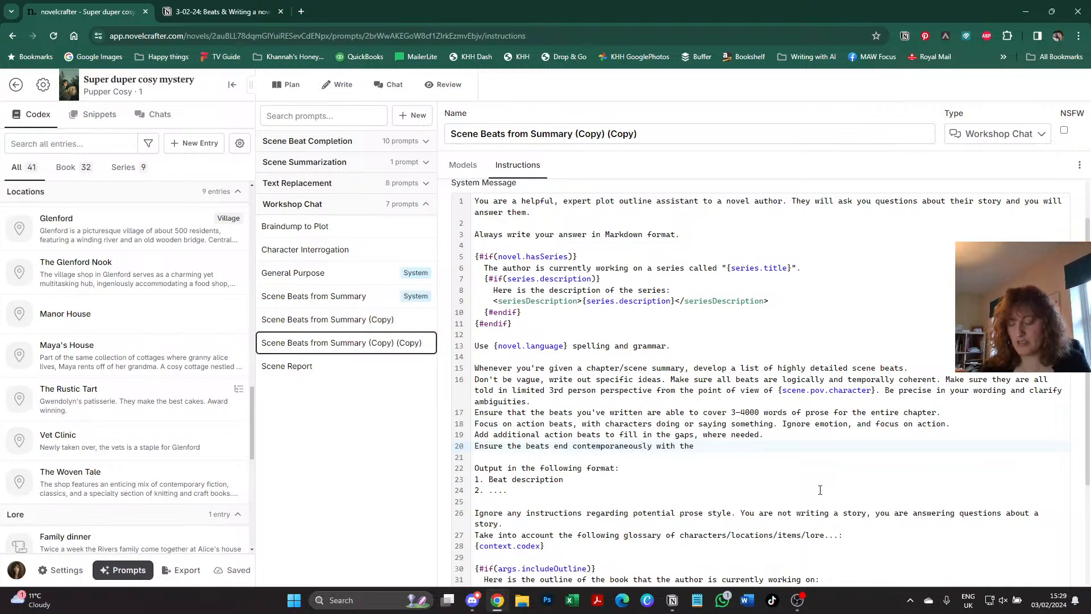
type("scene su")
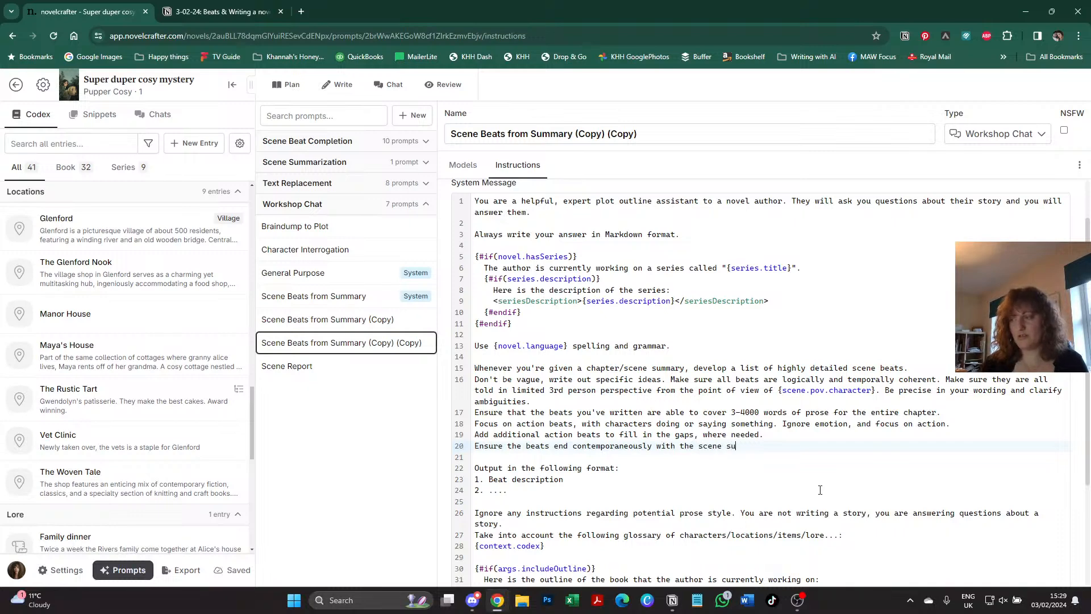
type("mmary.")
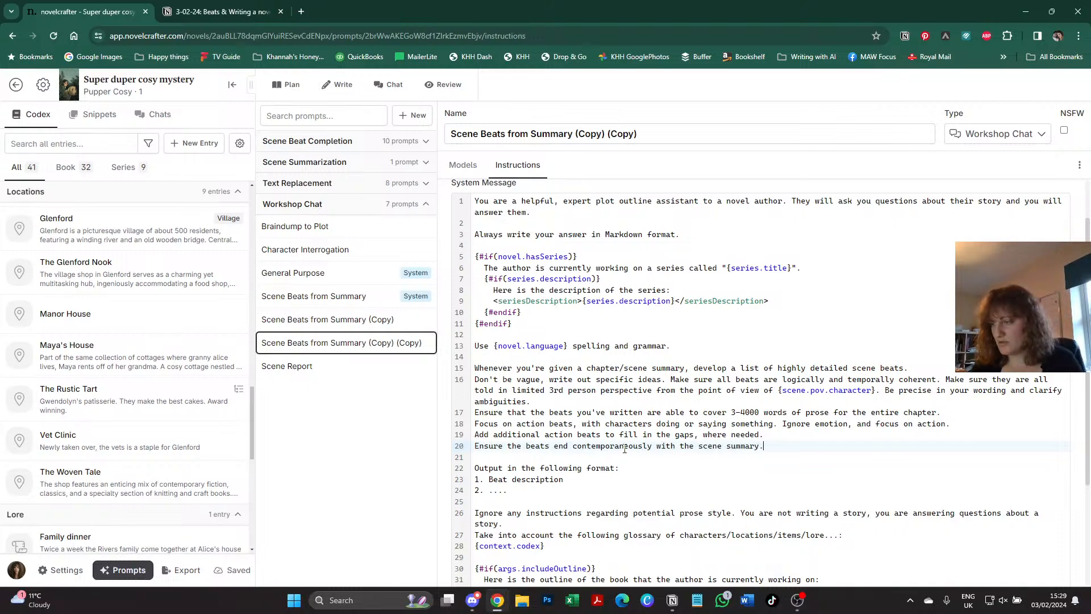
- Look up the meaning of "contemporaneously" on Google in a separate tab, and return to the prompt's instructions
double_click(624, 446)
key("ctrl+c")
key("ctrl+t")
key("ctrl+v")
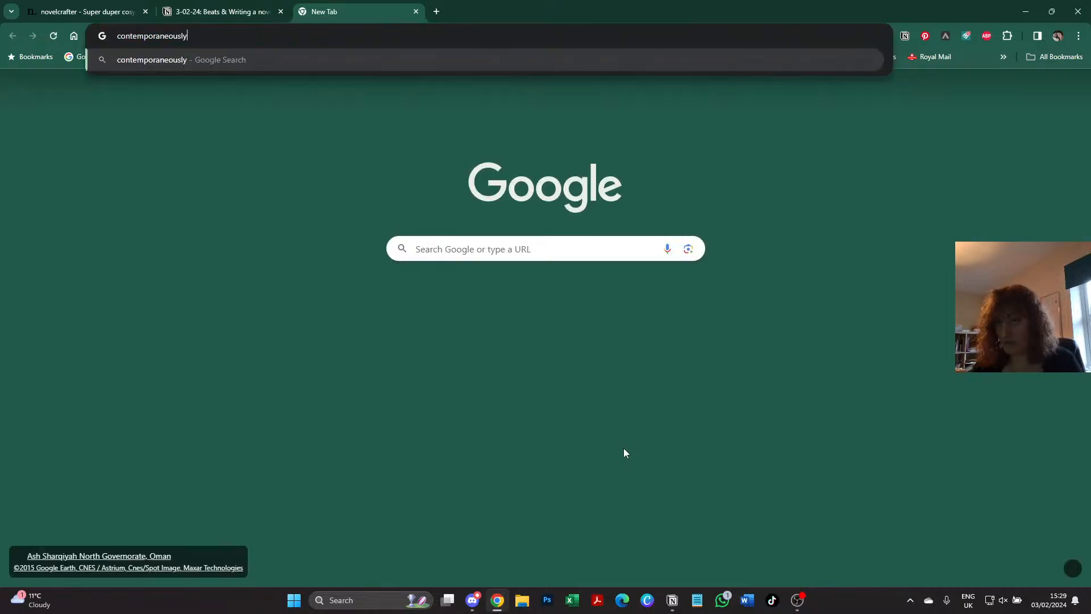
key("Return")
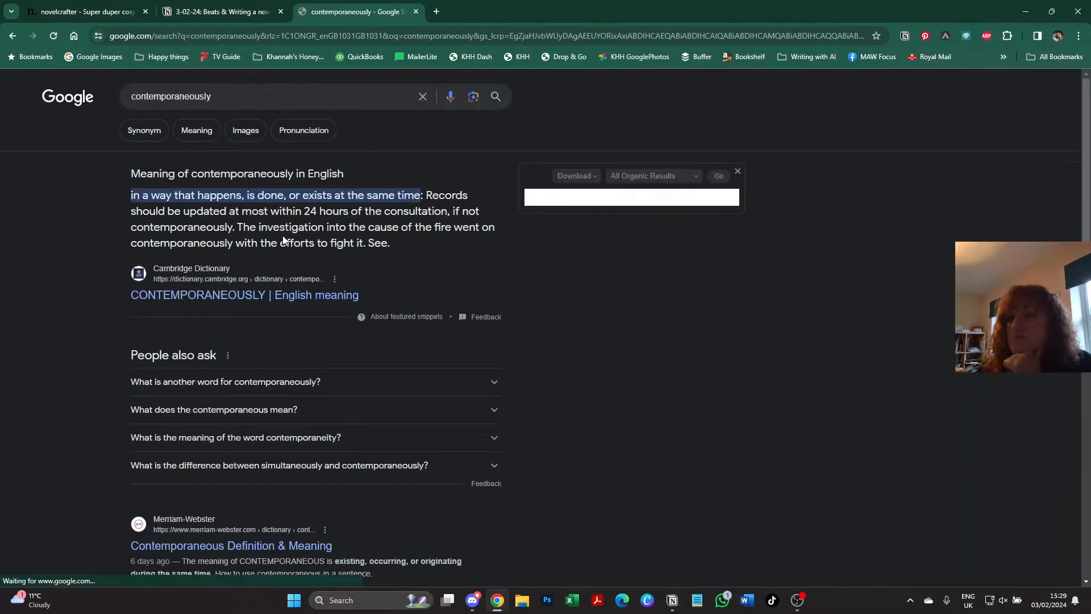
double_click(238, 172)
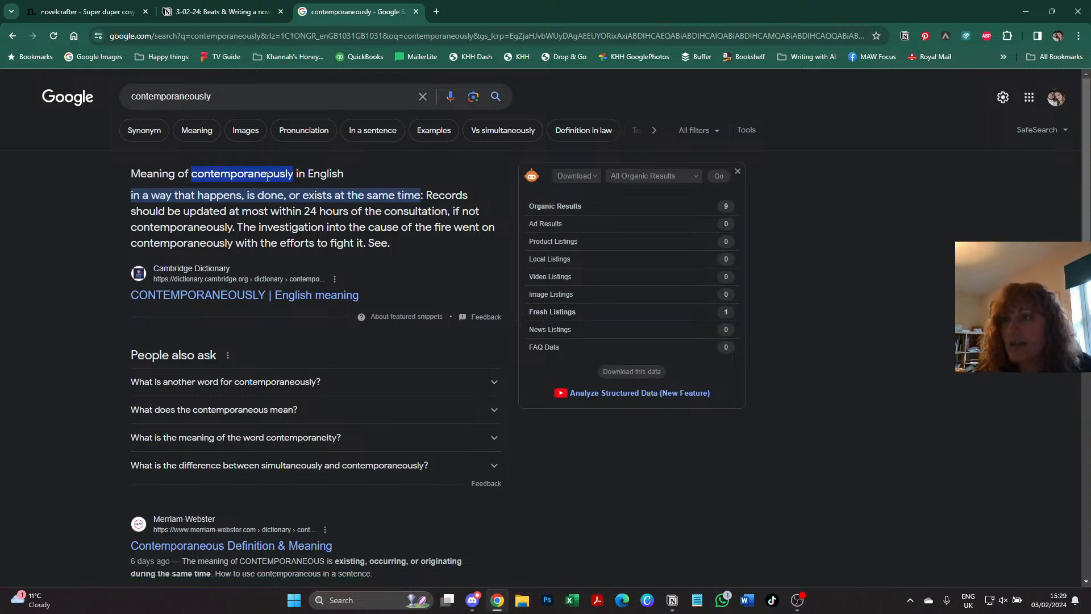
left_click(298, 175)
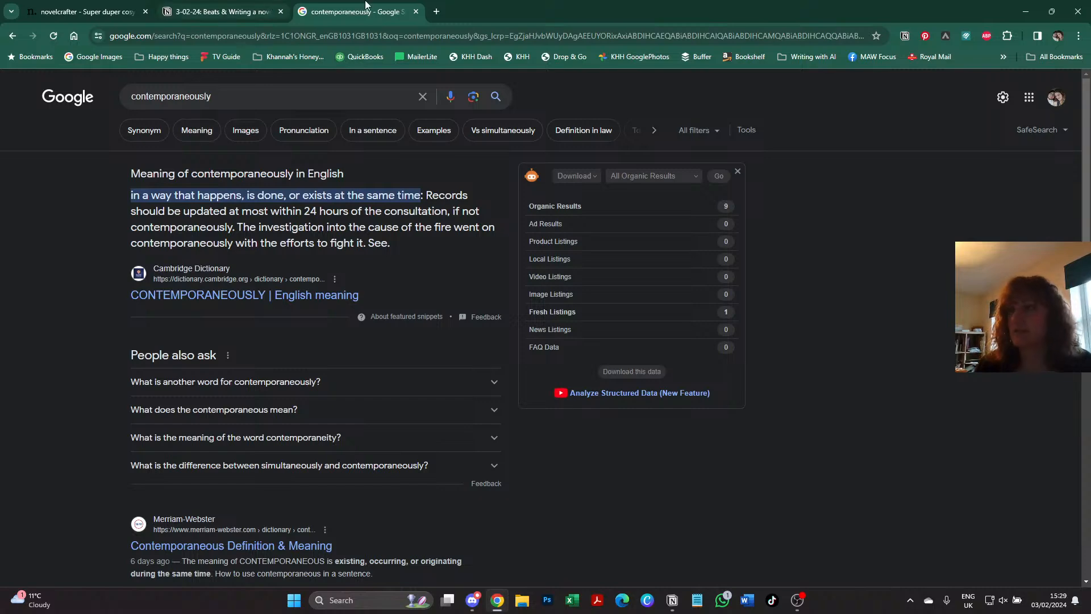
left_click(416, 11)
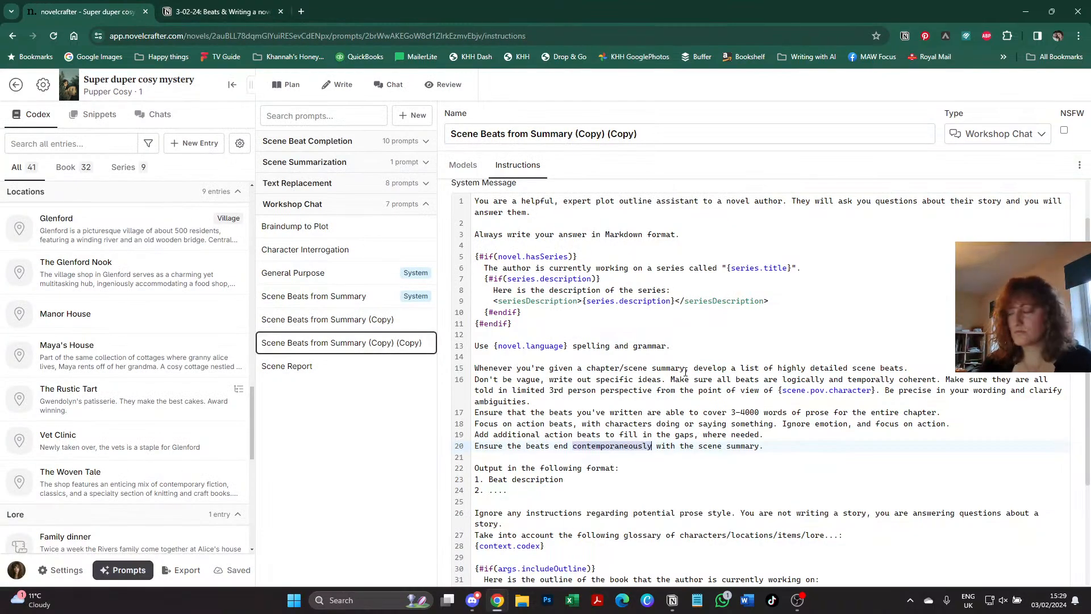
left_click(782, 446)
- Copy lines 15 to 26 of the prompt into the Notion page's Edited Prompt #1 section, under "Is now replaced with this"
scroll(781, 446, "down", 1)
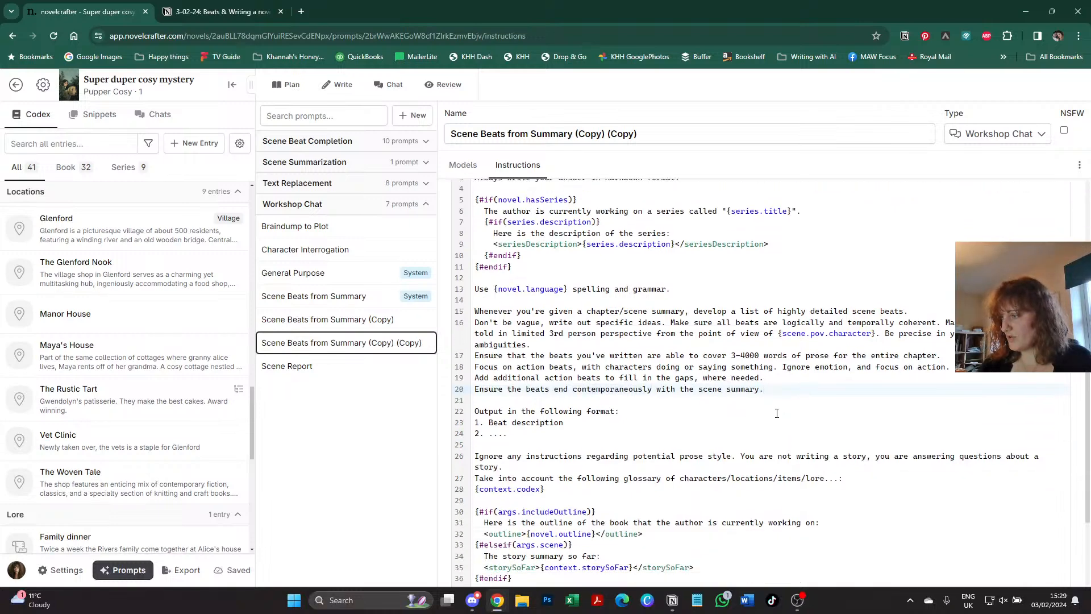
left_click_drag(767, 390, 560, 348)
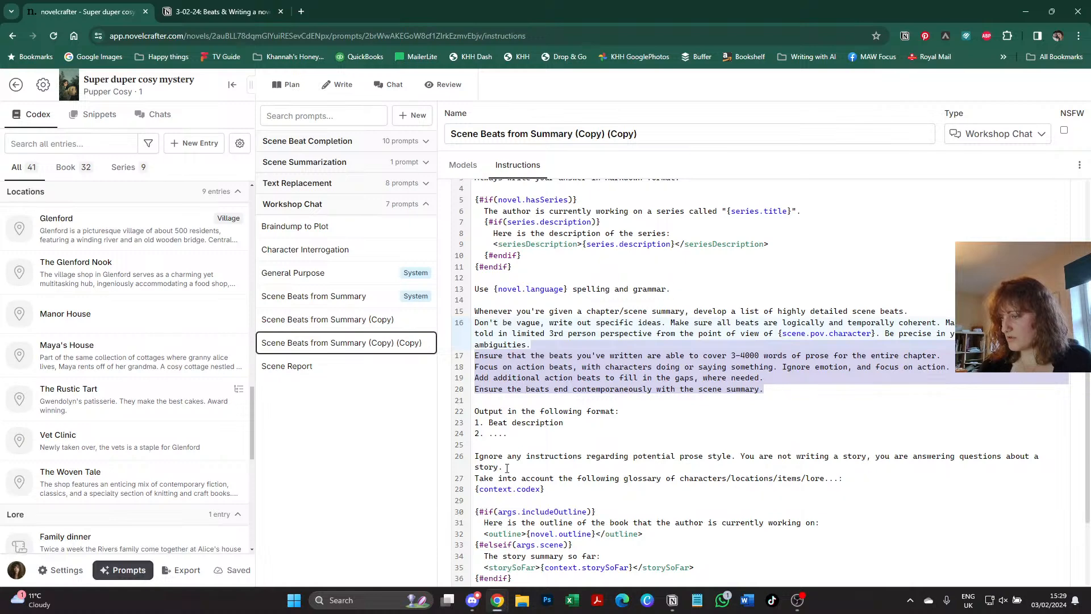
left_click_drag(507, 468, 464, 312)
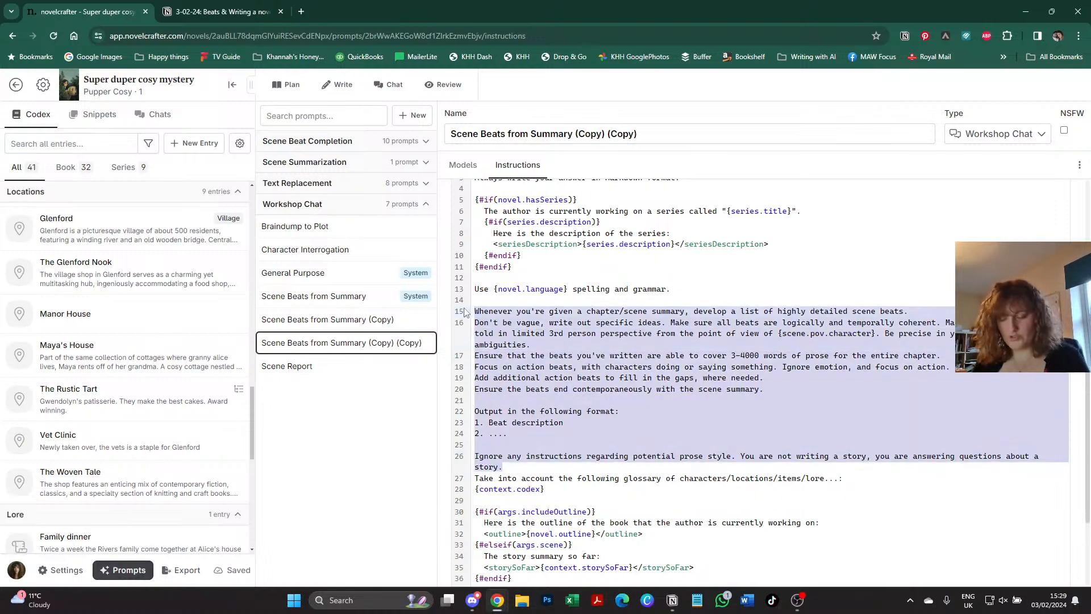
key("ctrl+Tab")
scroll(79, 285, "down", 1)
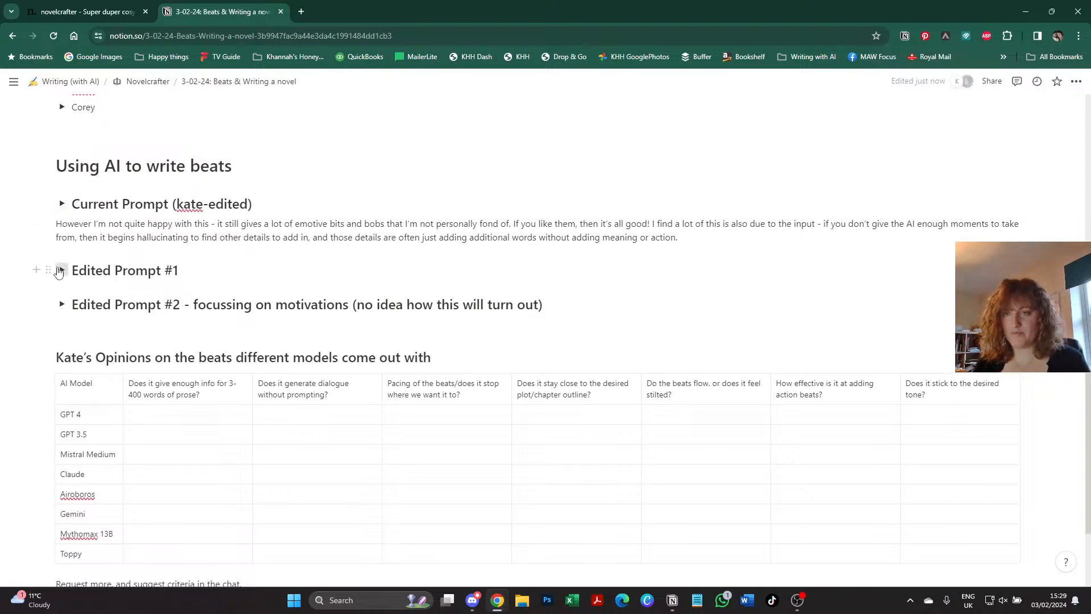
left_click(60, 270)
left_click(77, 290)
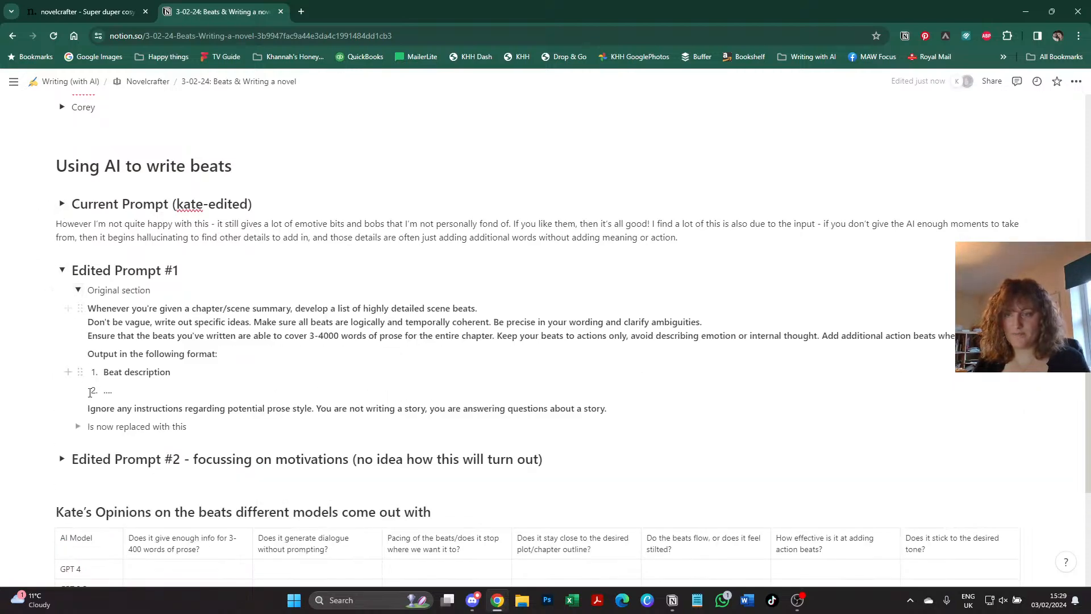
left_click(78, 426)
left_click(123, 445)
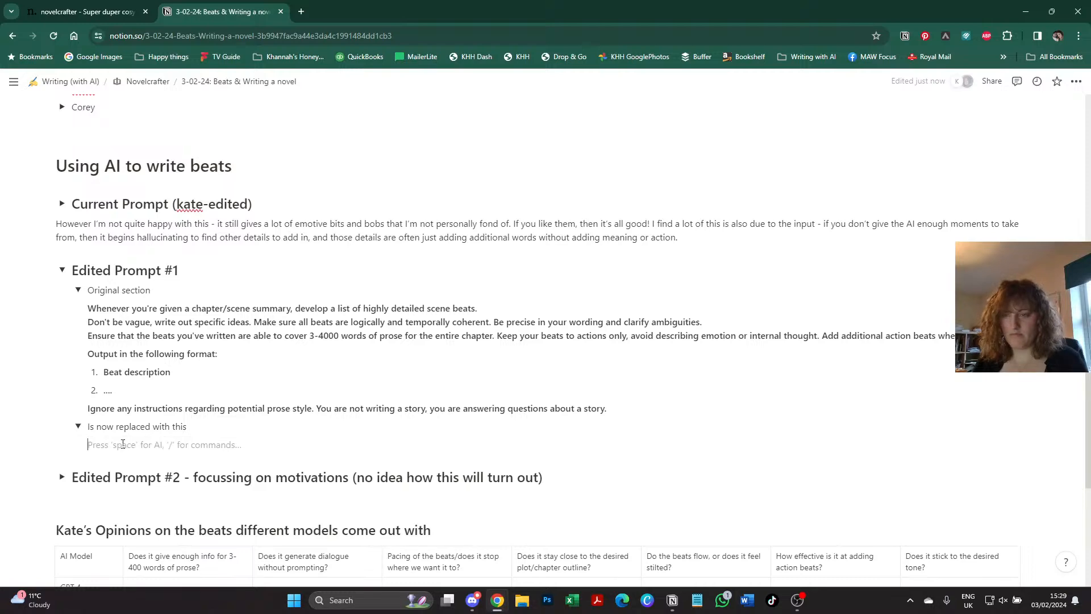
key("ctrl+v")
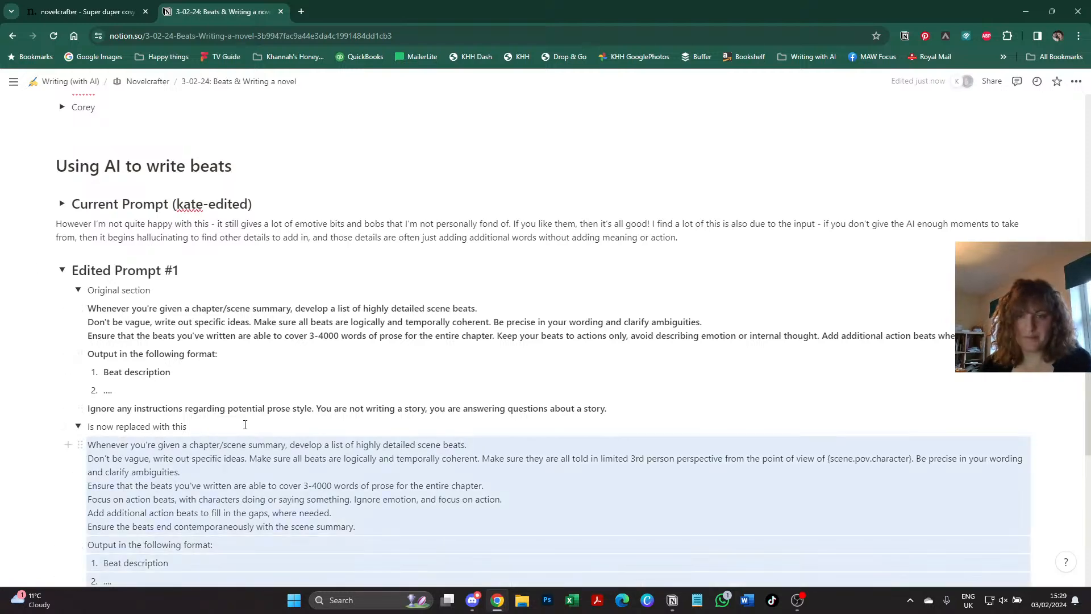
scroll(245, 424, "down", 2)
- Switch back to Novelcrafter and copy the scene summary message beginning "Tensions rise" from the most recent chat thread
left_click(74, 7)
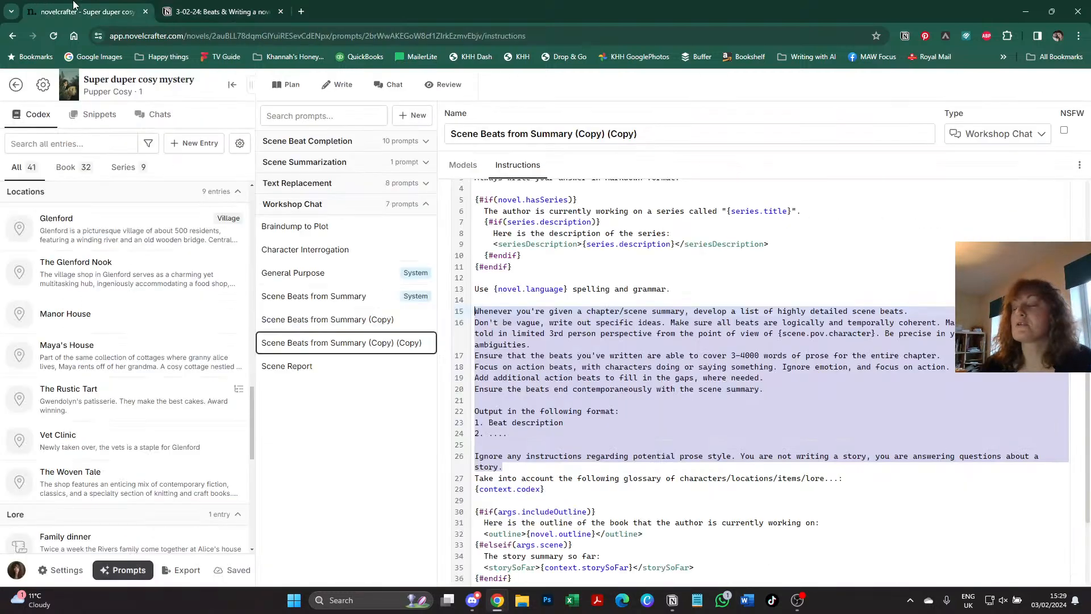
scroll(704, 346, "down", 2)
left_click(743, 376)
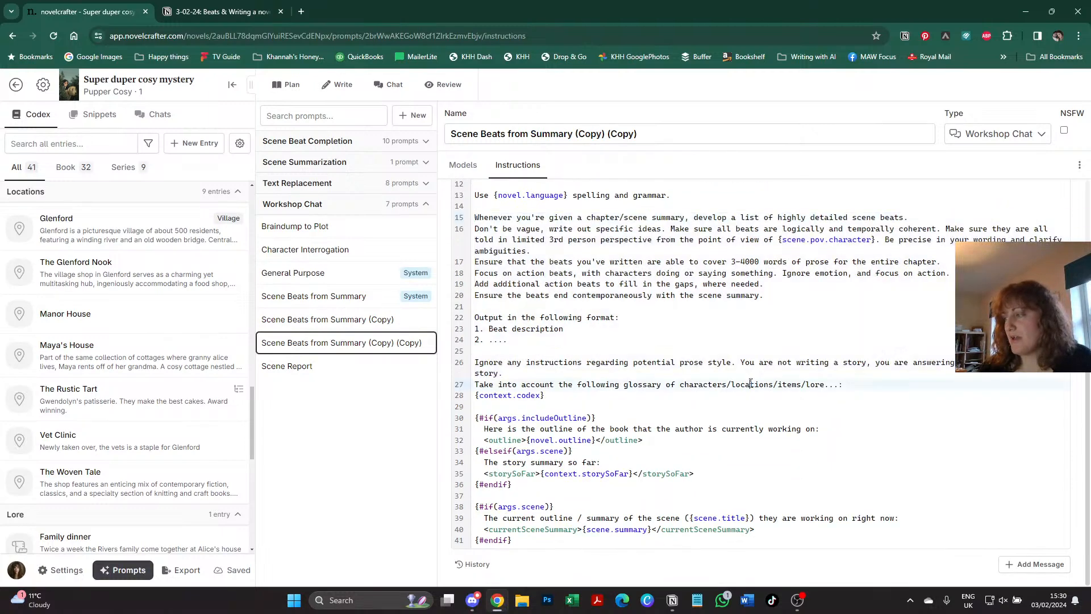
scroll(742, 375, "up", 2)
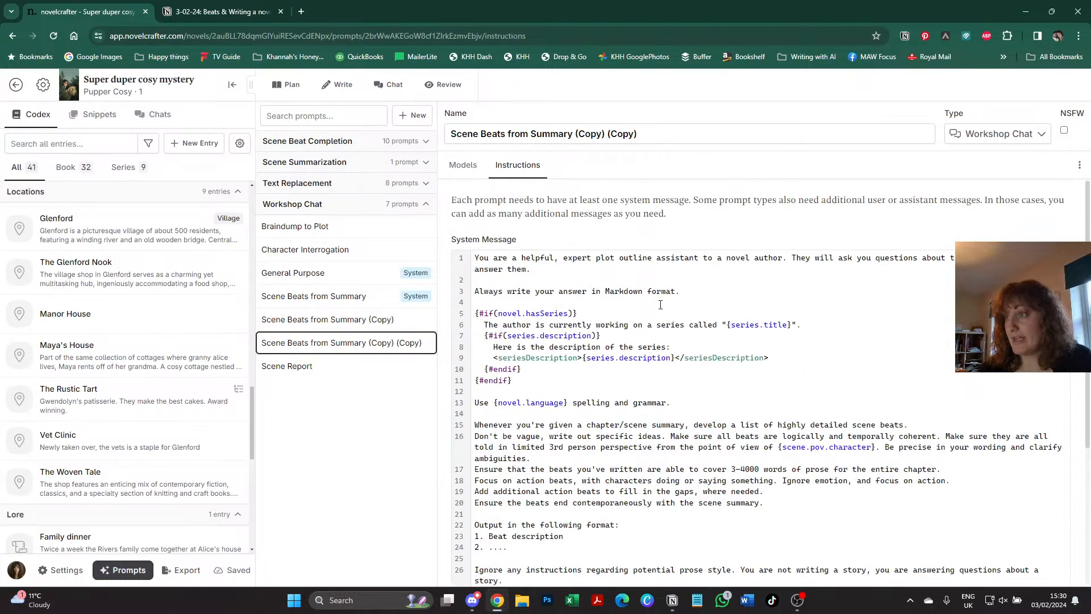
left_click(388, 85)
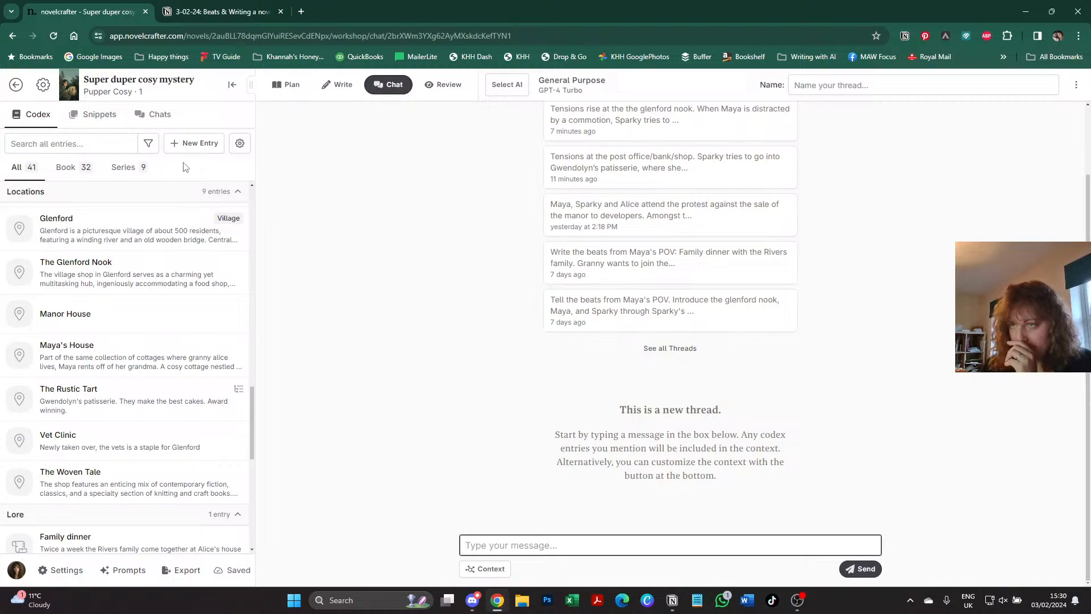
scroll(640, 125, "up", 1)
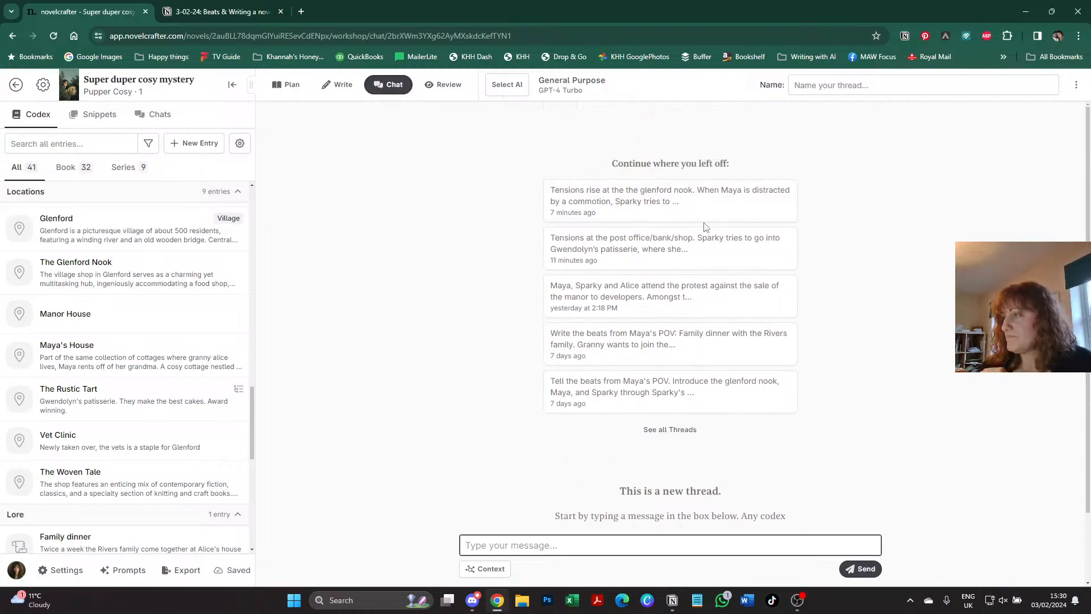
left_click(643, 204)
scroll(613, 278, "up", 15)
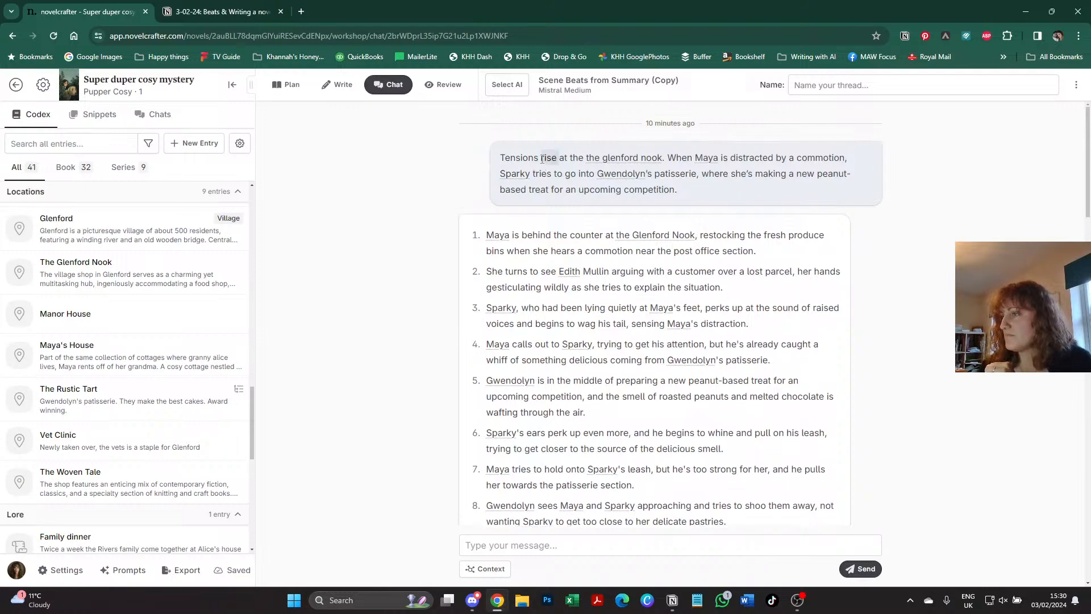
triple_click(542, 159)
key("ctrl+c")
- Replace the summary of Chapter 3's Scene 1 in the plan with the copied scene summary
left_click(279, 86)
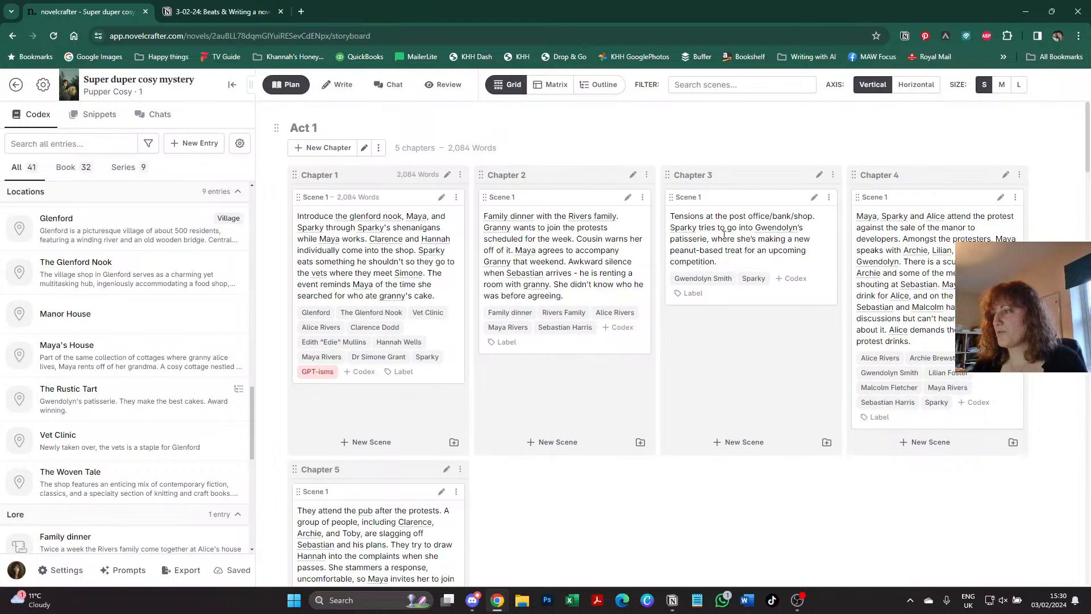
left_click(723, 234)
key("ctrl+a")
key("ctrl+v")
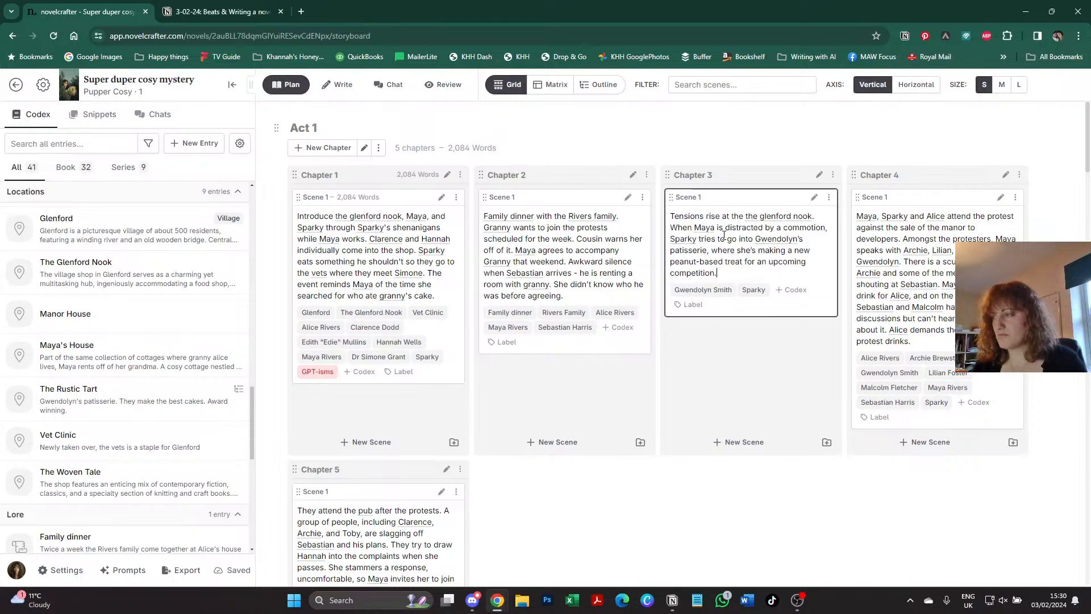
- Send the copied scene summary in a new chat thread using the Scene Beats from Summary (Copy) (Copy) prompt with Mistral Medium
left_click(391, 86)
left_click(507, 84)
mouse_move(556, 207)
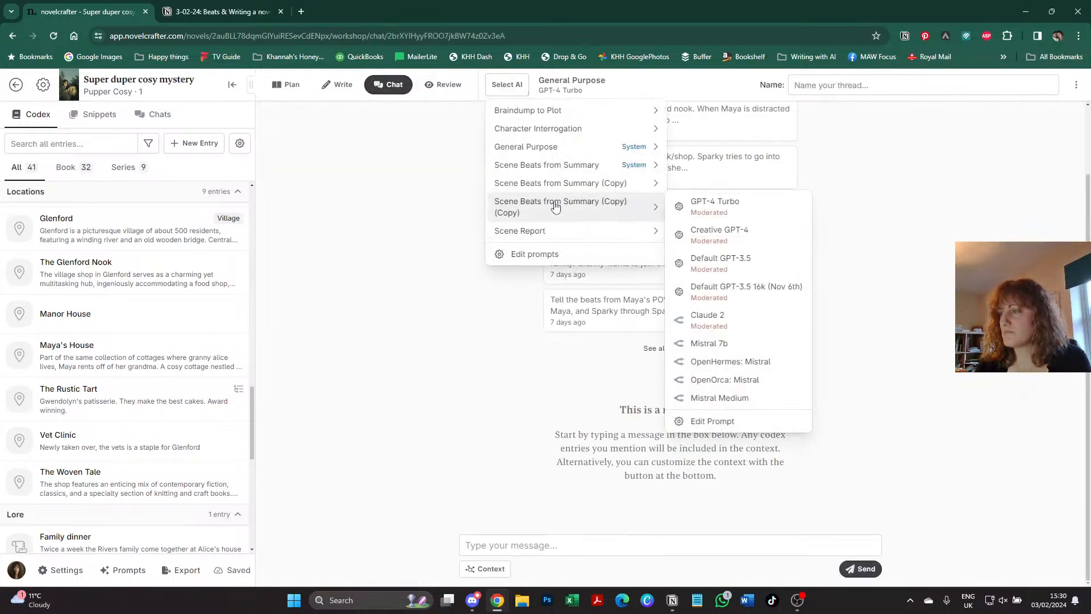
left_click(715, 398)
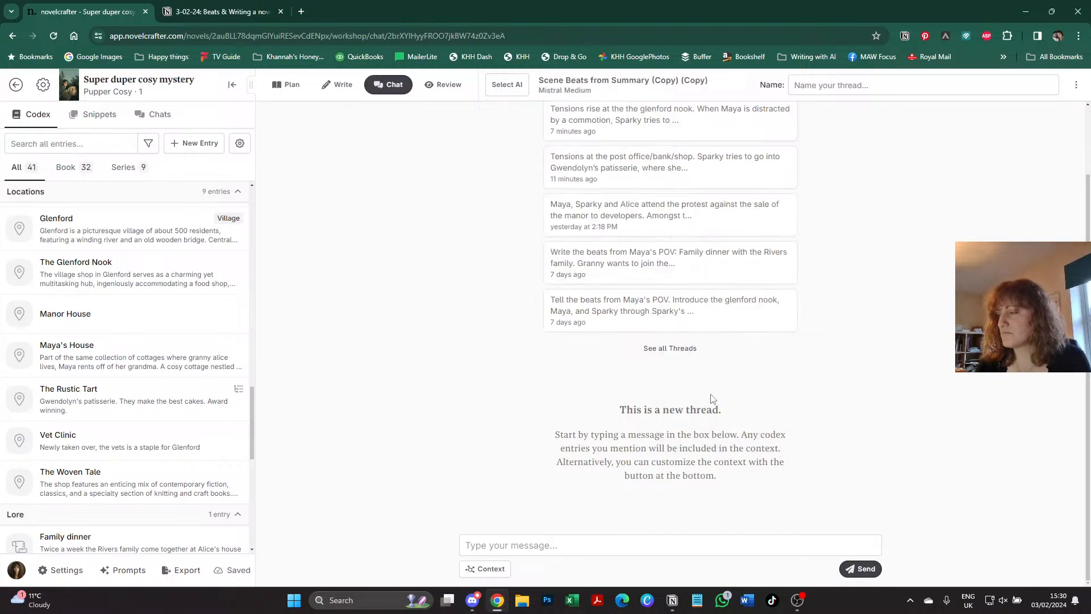
left_click(568, 546)
key("ctrl+v")
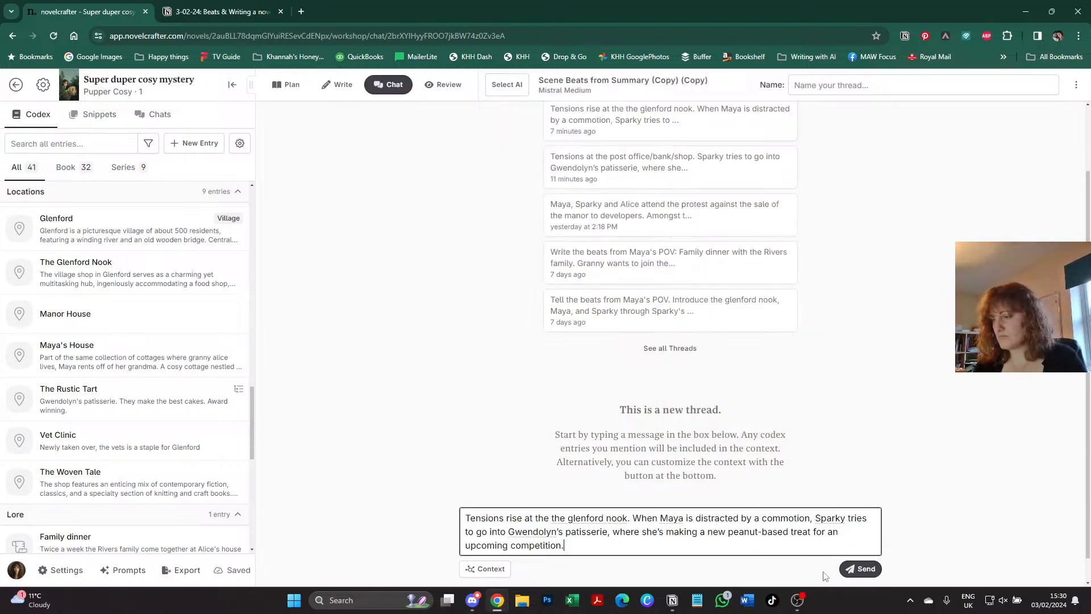
left_click(863, 569)
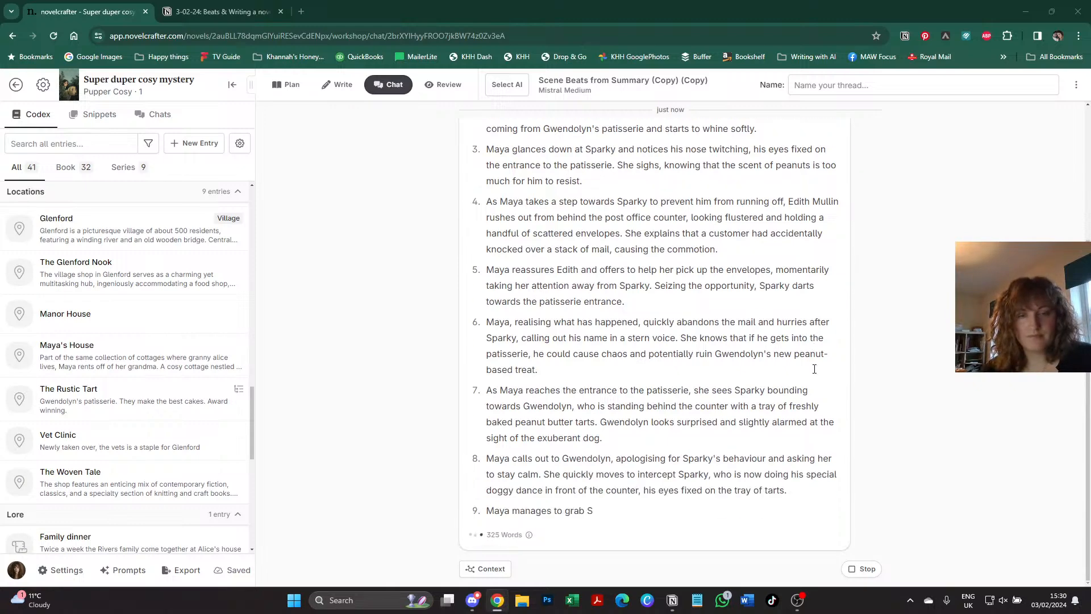
- Read through the generated beats, checking their point of view, their emotional content and where they end relative to the summary
scroll(906, 351, "up", 3)
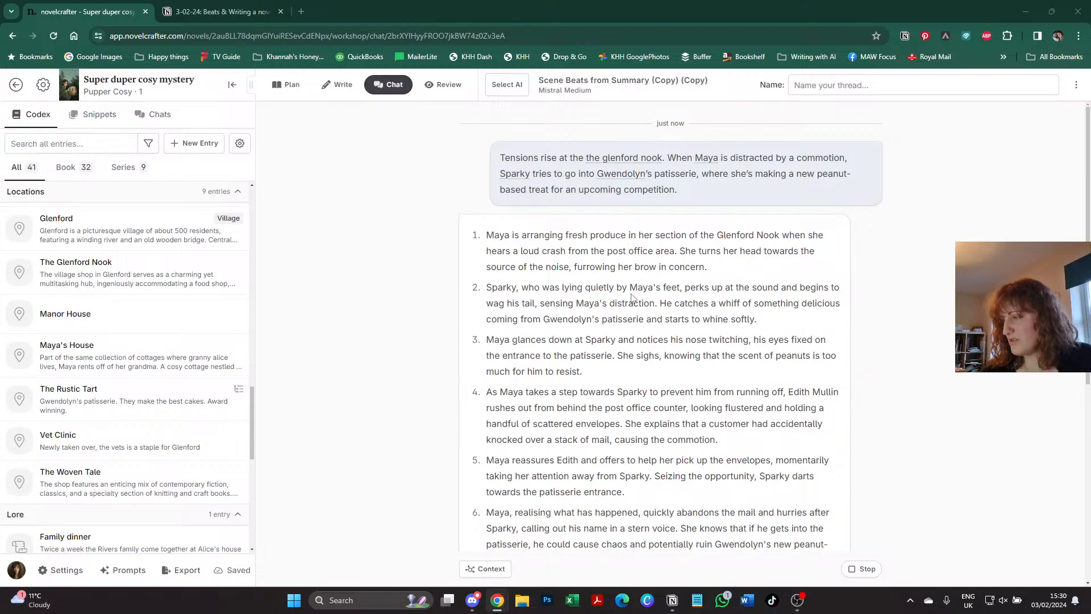
left_click_drag(659, 303, 765, 320)
left_click(766, 320)
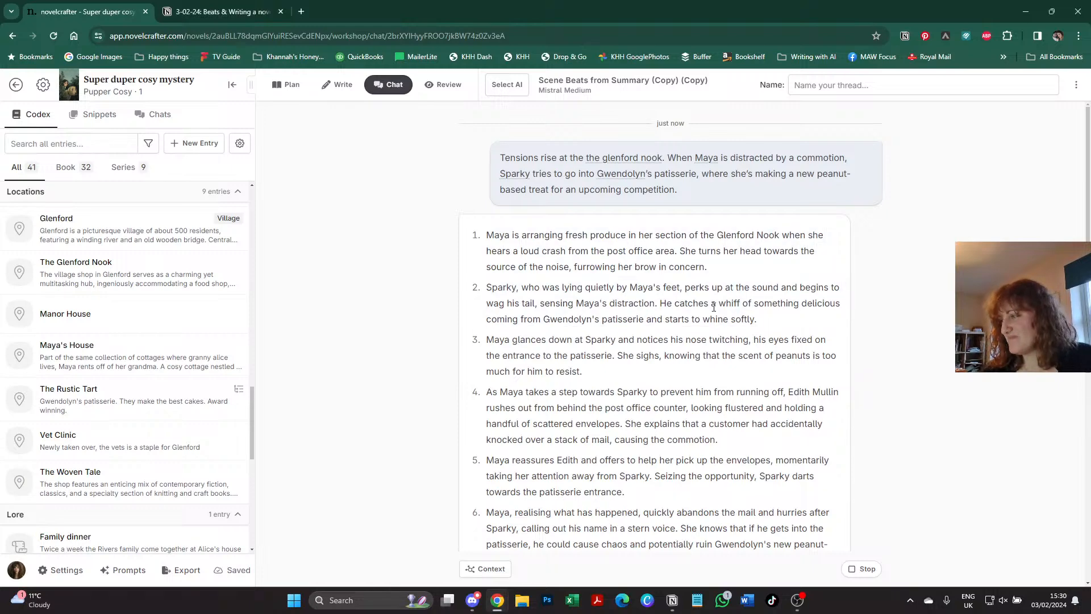
scroll(767, 323, "down", 1)
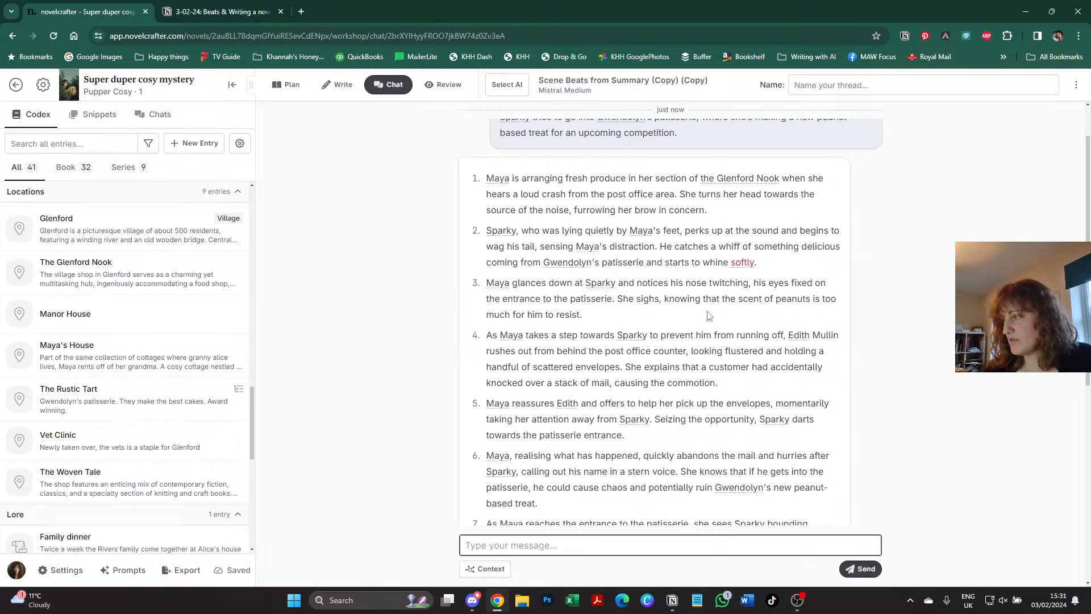
scroll(709, 315, "down", 1)
scroll(709, 312, "down", 1)
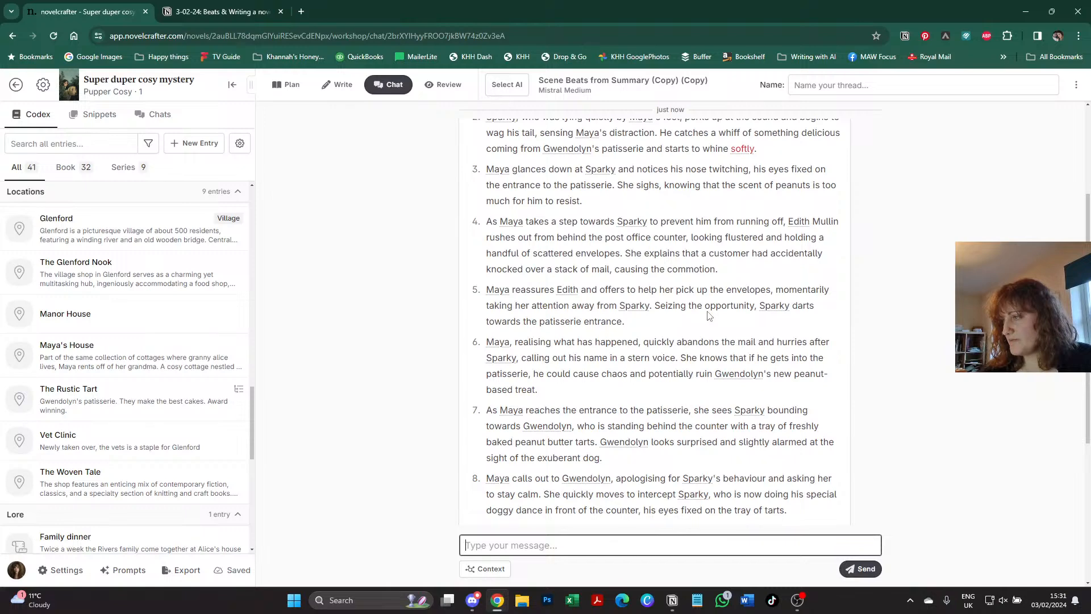
scroll(709, 316, "down", 1)
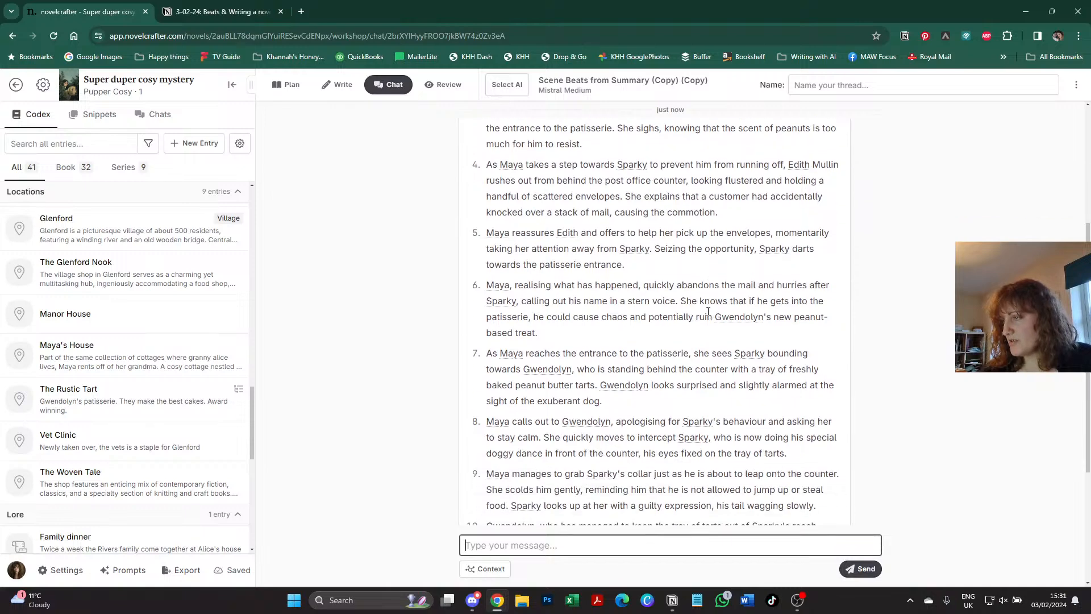
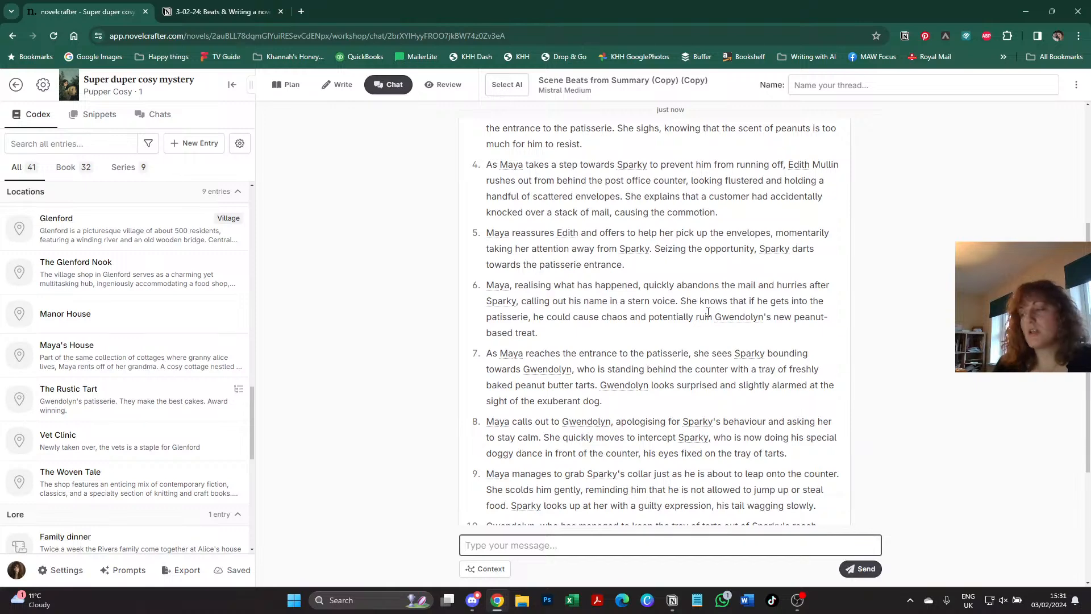
scroll(708, 312, "down", 3)
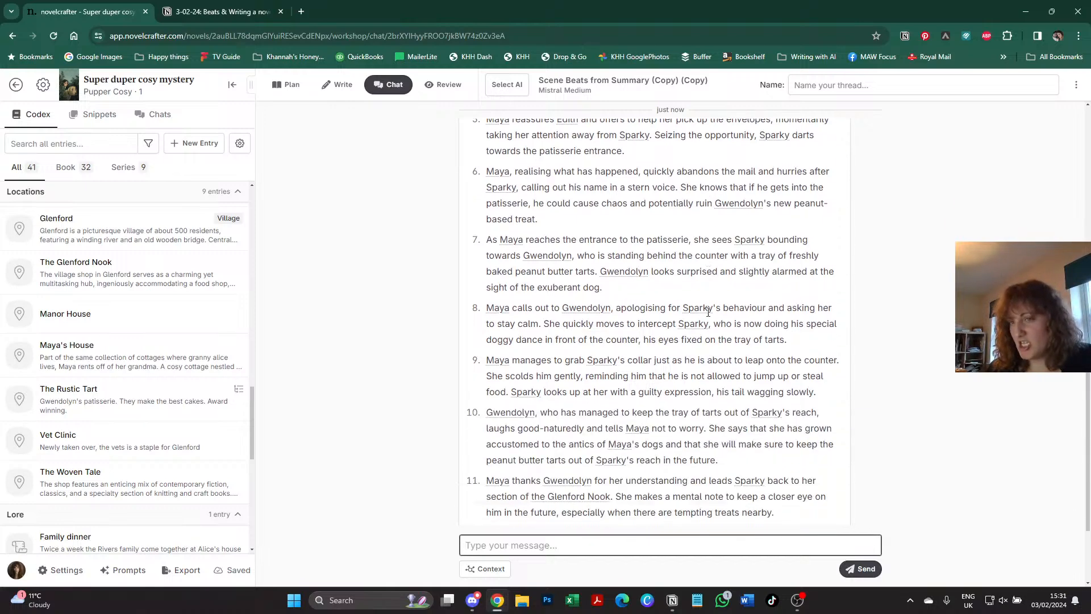
scroll(708, 315, "down", 1)
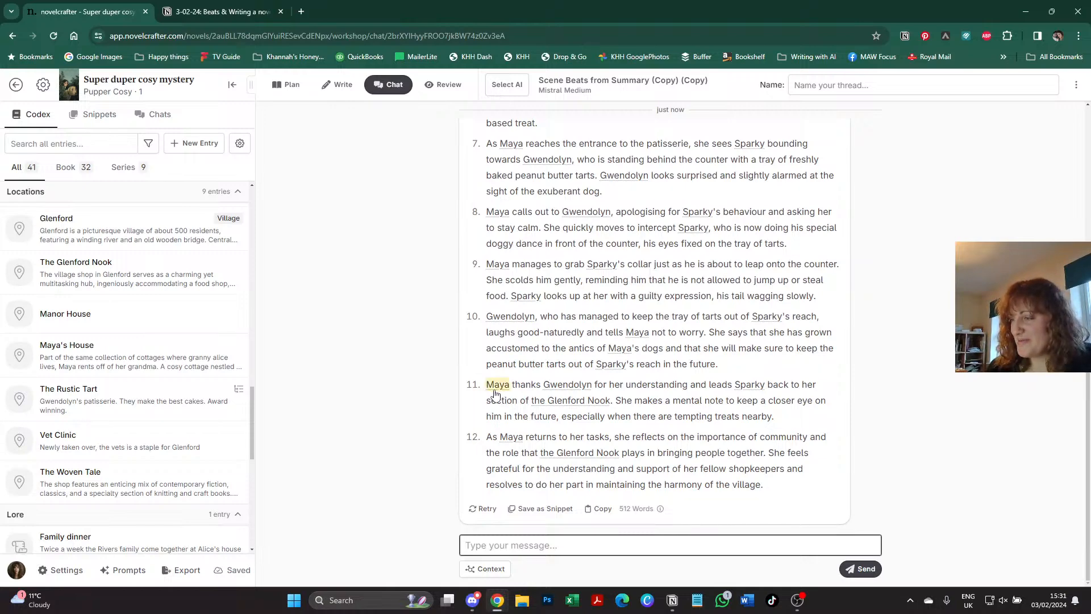
scroll(659, 398, "up", 2)
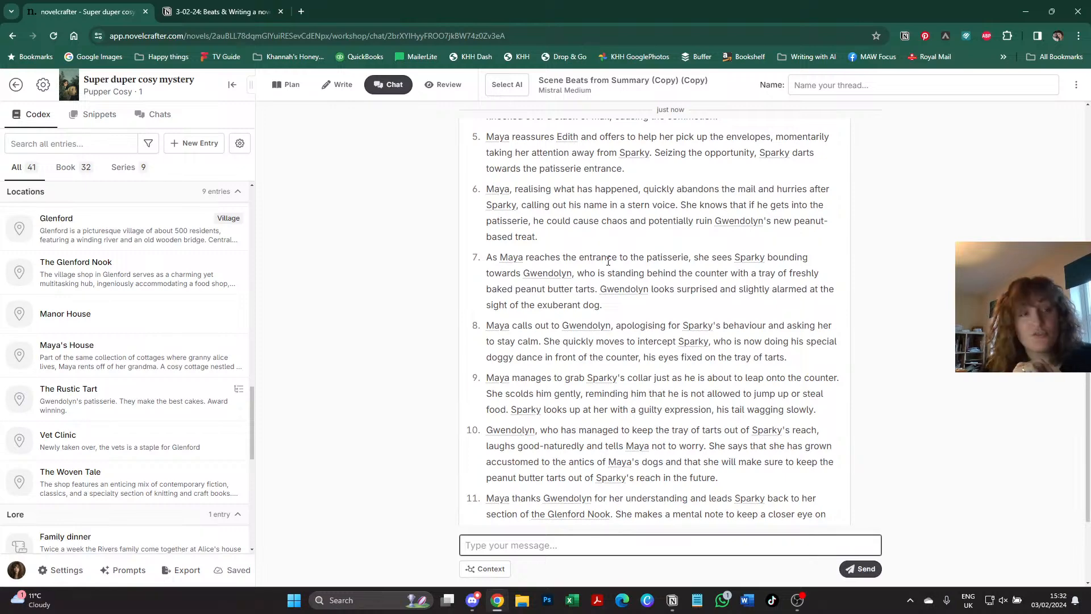
scroll(596, 209, "down", 2)
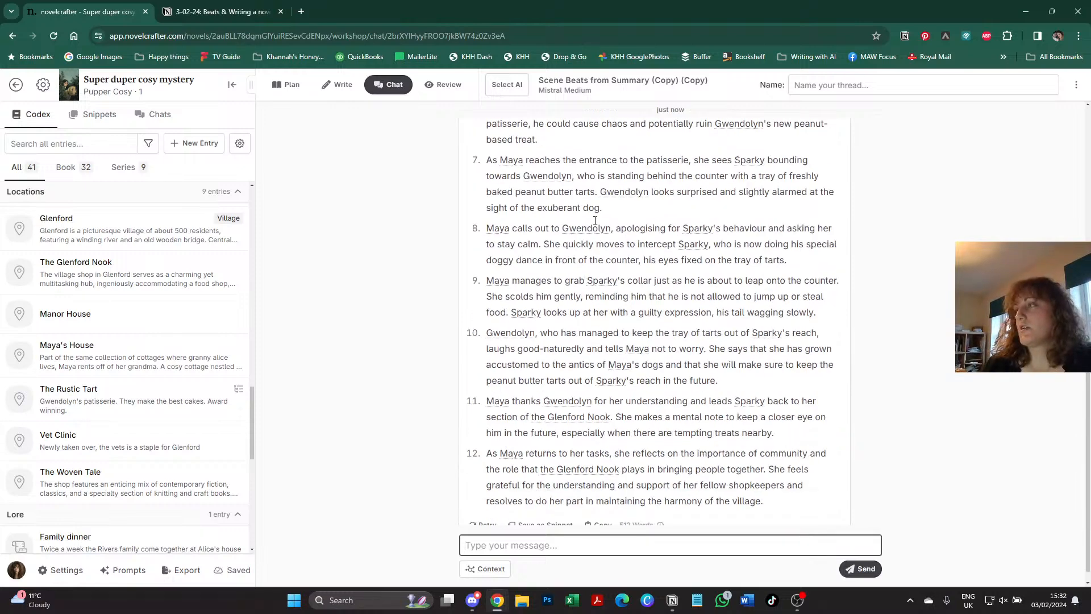
- Copy the generated beats into the Chapter 3 scene of the manuscript
left_click(598, 508)
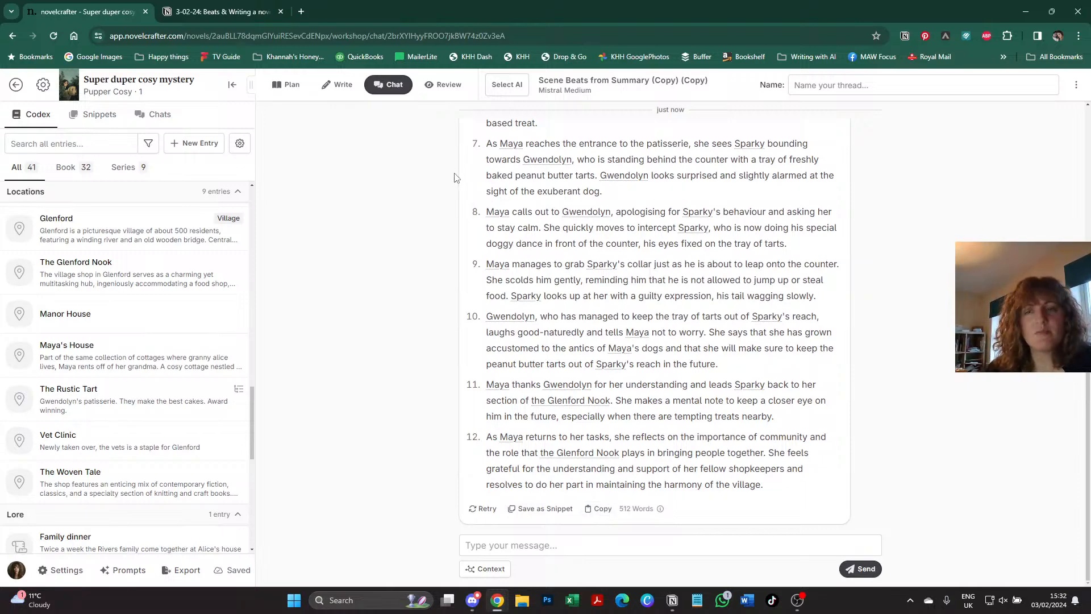
left_click(295, 89)
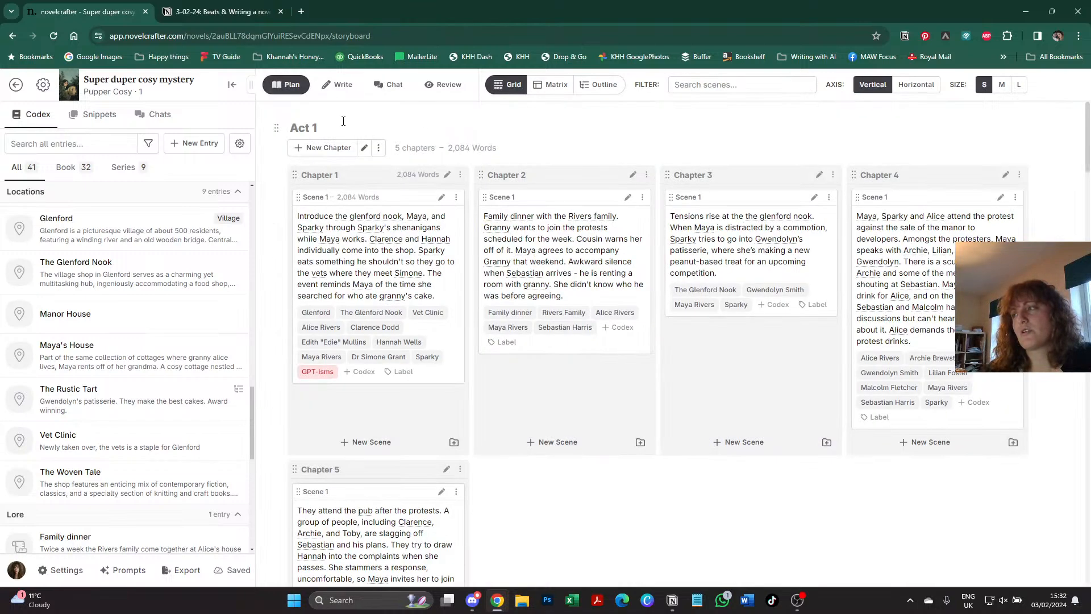
left_click(818, 175)
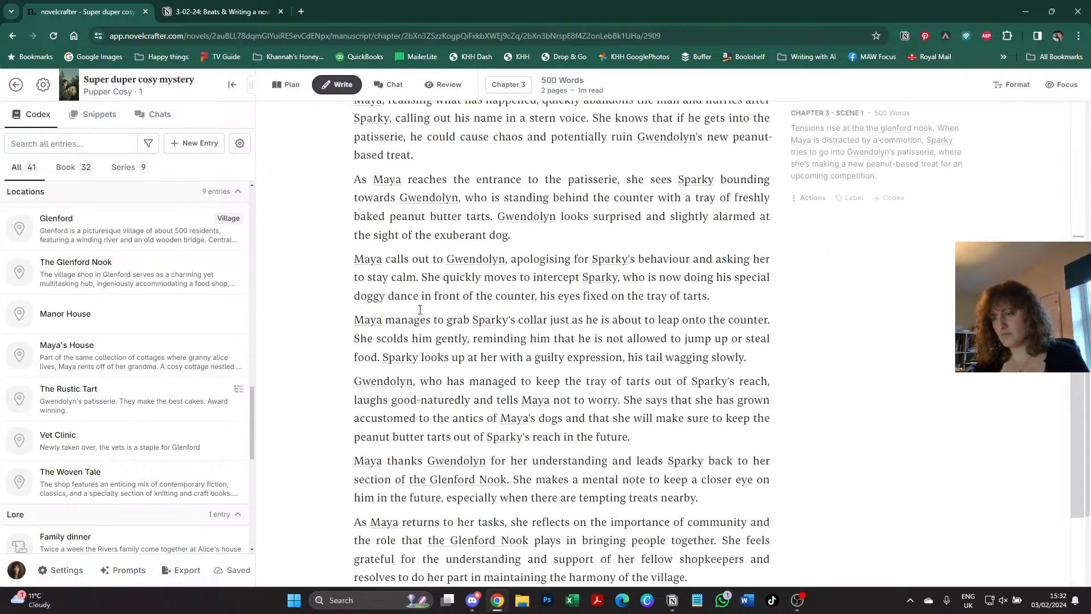
- Add the note "- Go back and look into the potential "mini mystery" at Gwendolyn's patisserie from one of the prior prompts." below the Chapter 3 beats
scroll(432, 312, "down", 4)
key("Return")
key("Return")
type("- ")
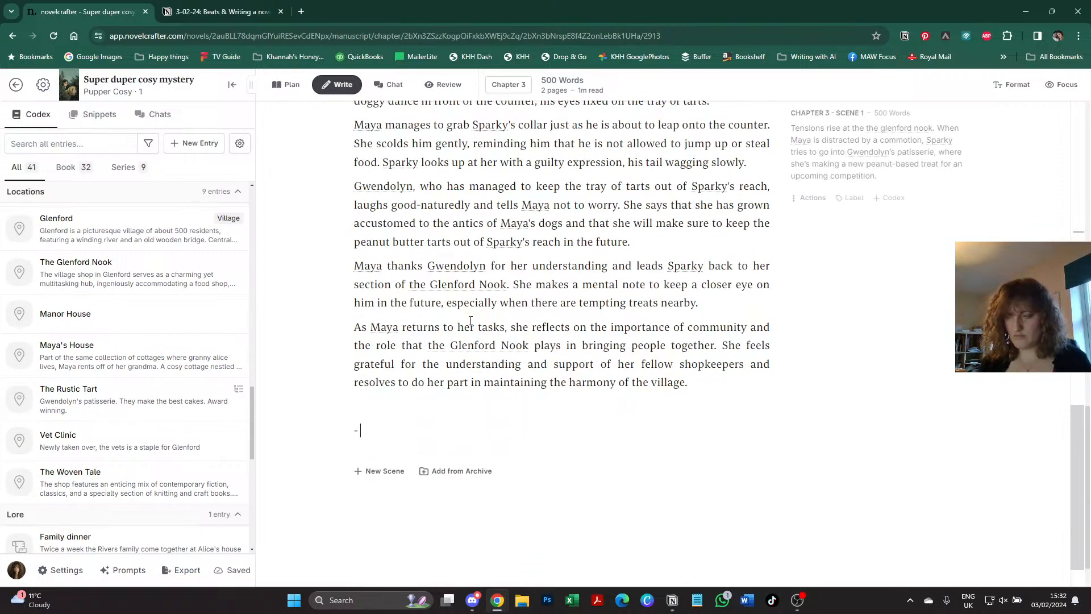
type("Go back and lo")
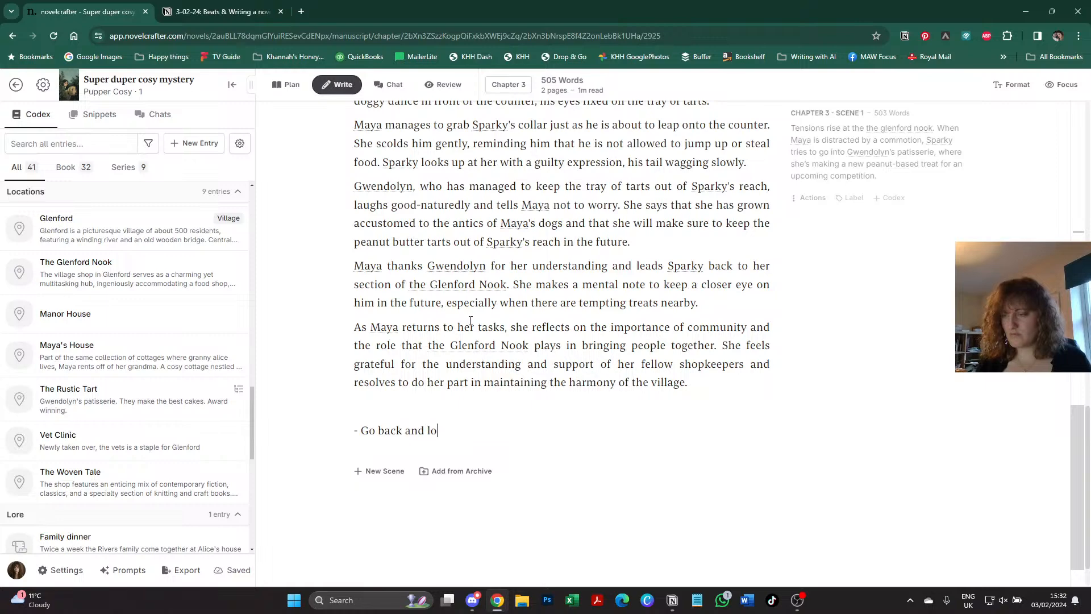
type("ok into the pote")
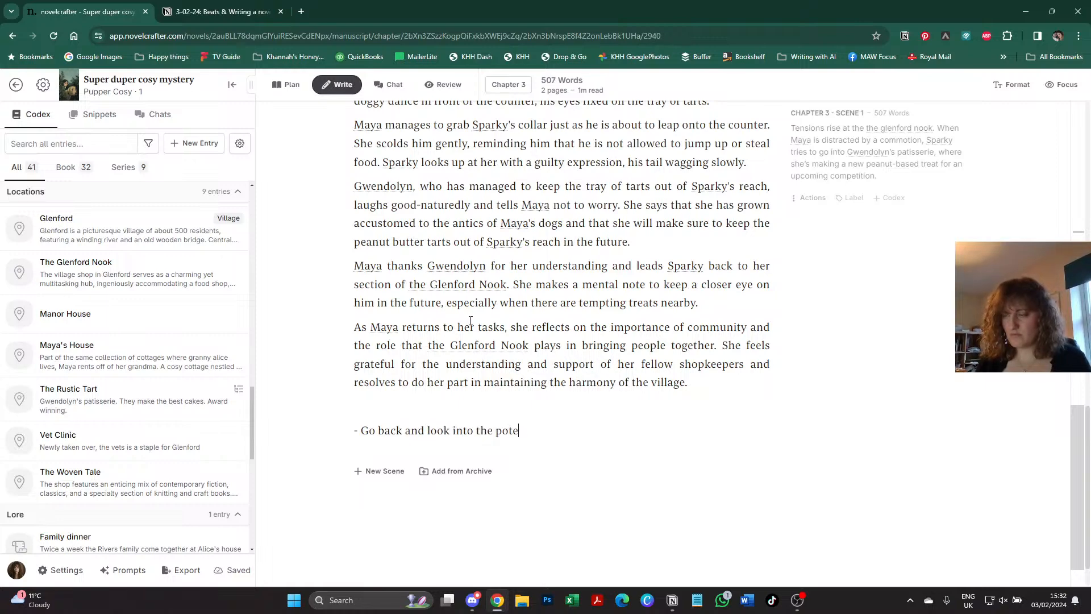
type("ntial \"mini m")
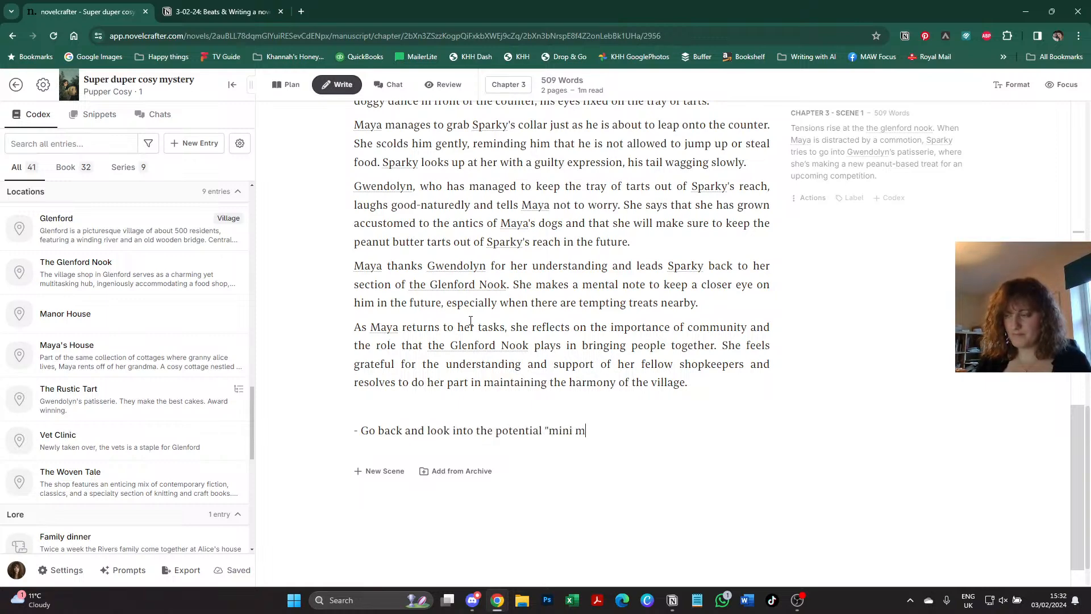
type("ystery\" ")
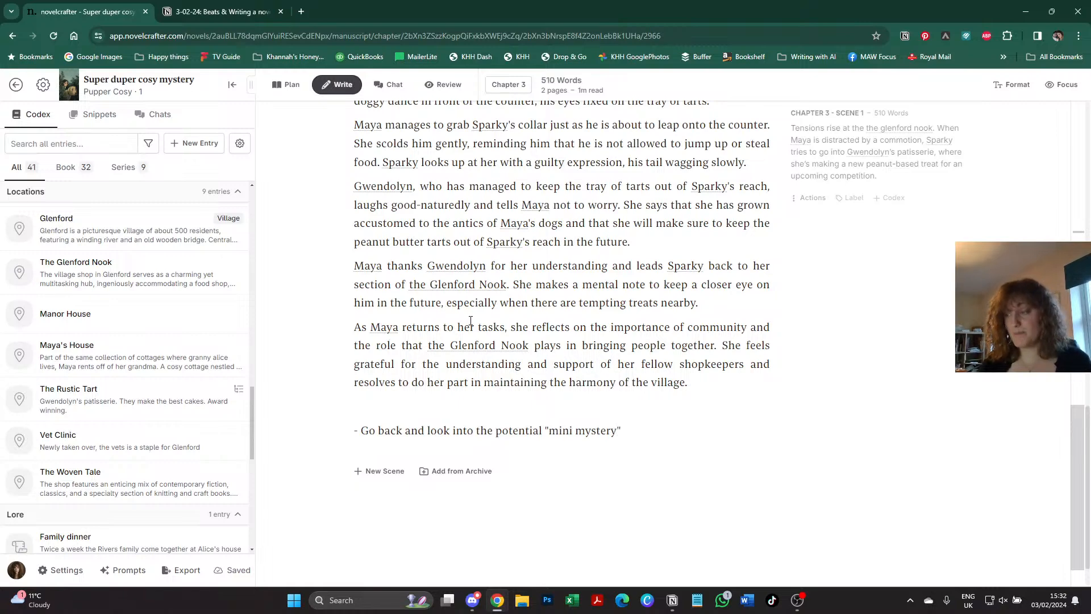
type("at ")
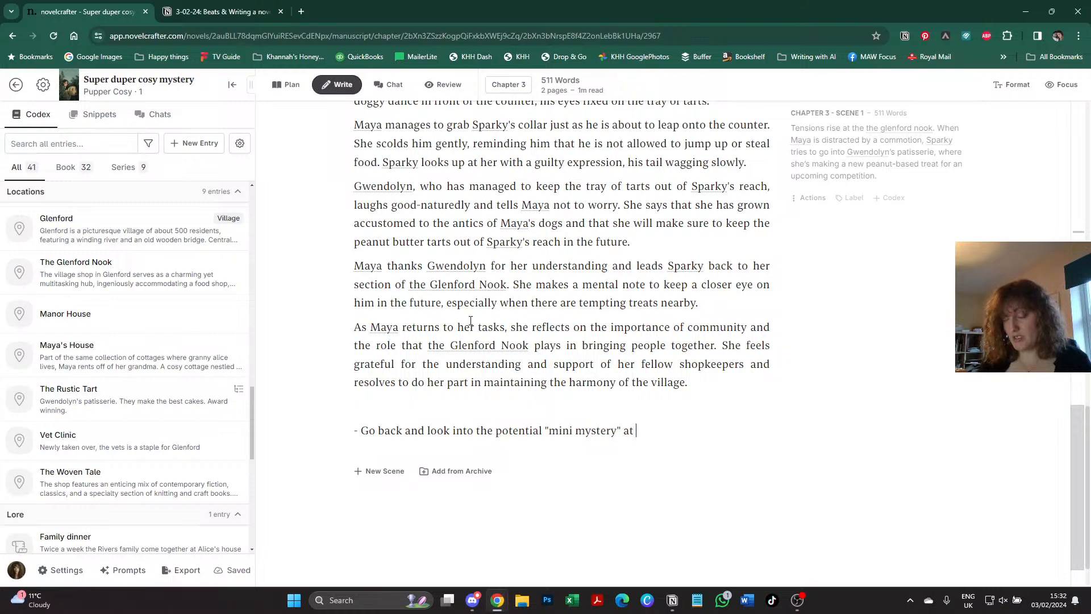
type("Gwendoly'")
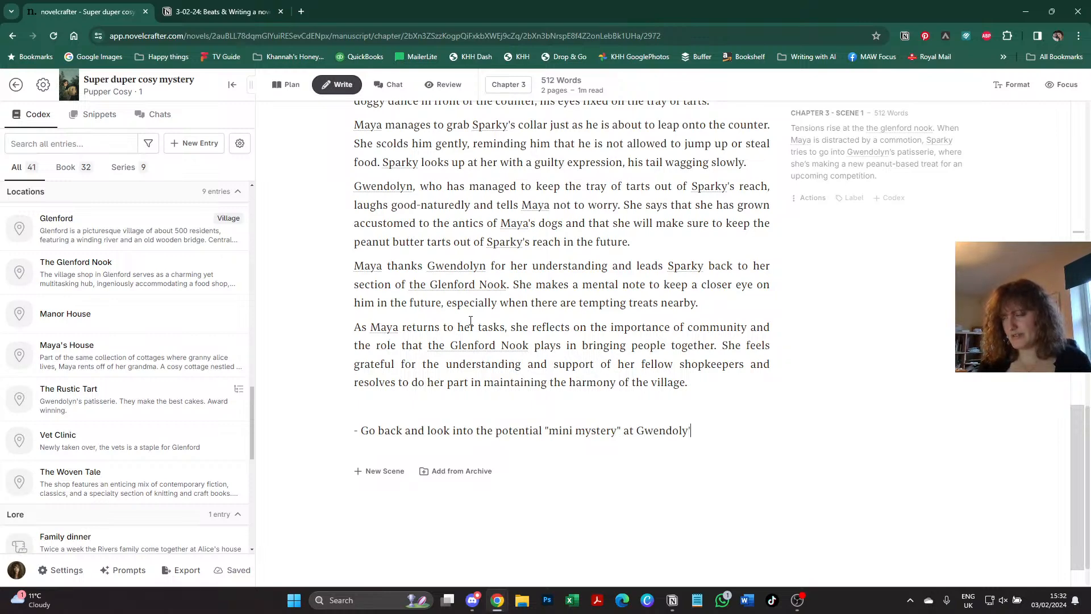
key("BackSpace")
type("n's pattiser")
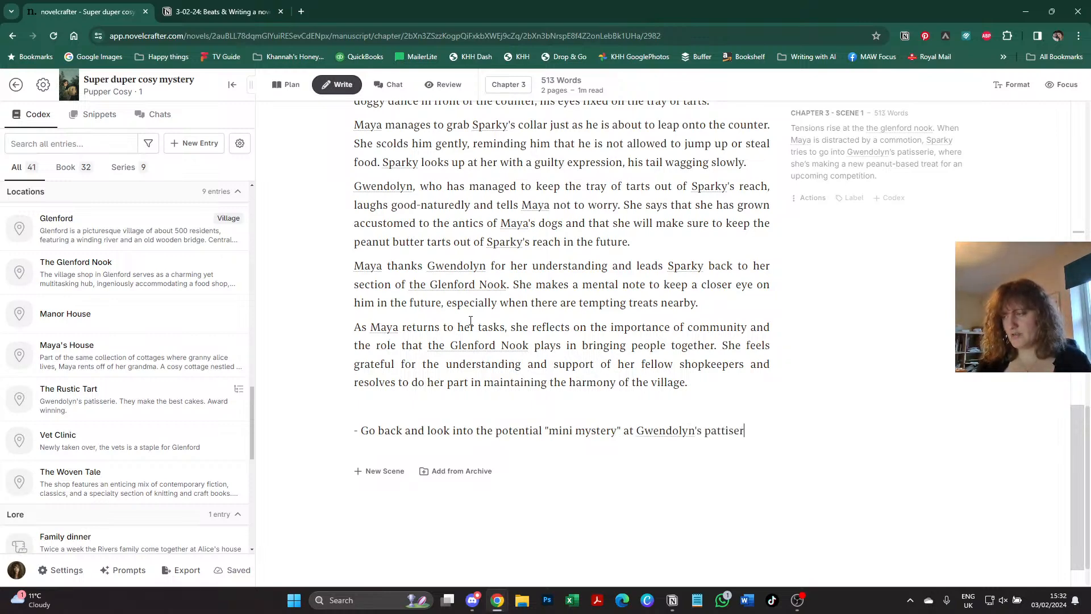
type("ie from the p")
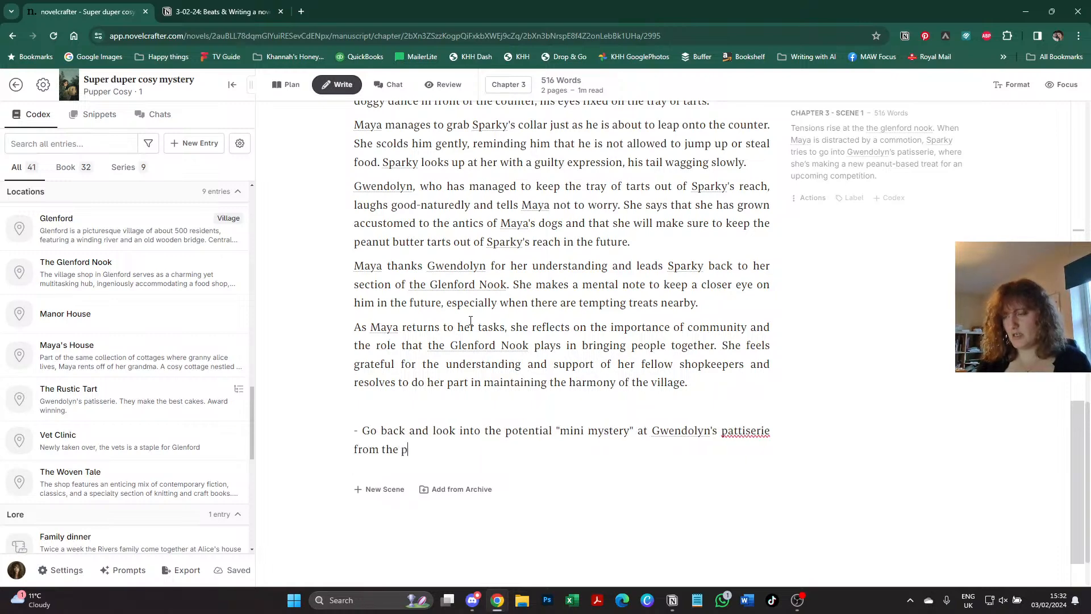
key("BackSpace")
key("BackSpace")
key("BackSpace")
key("BackSpace")
key("BackSpace")
type("one o")
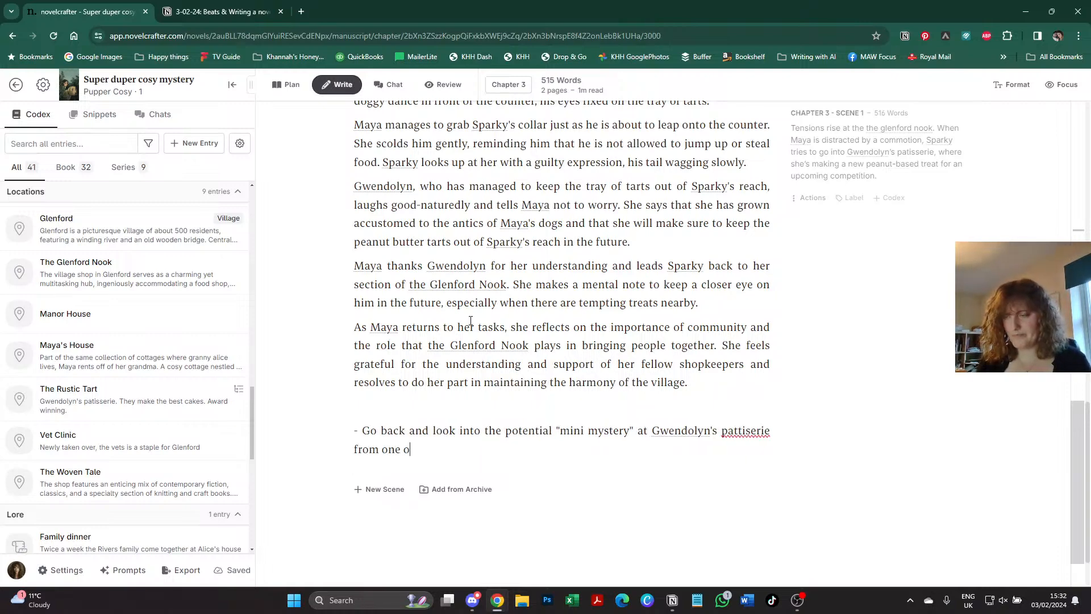
type("f the prior p")
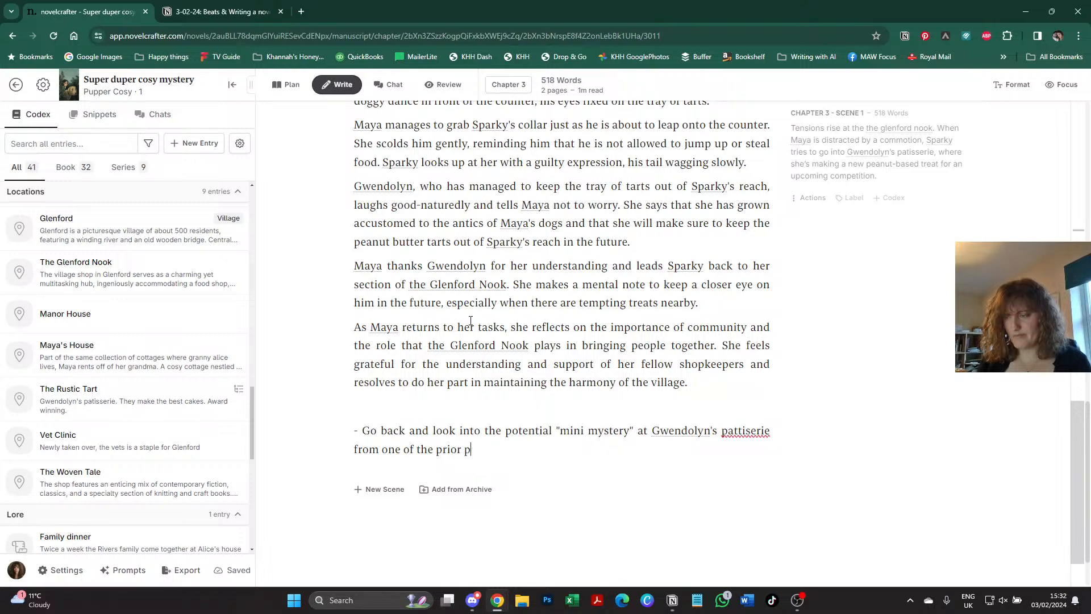
type("rompts.")
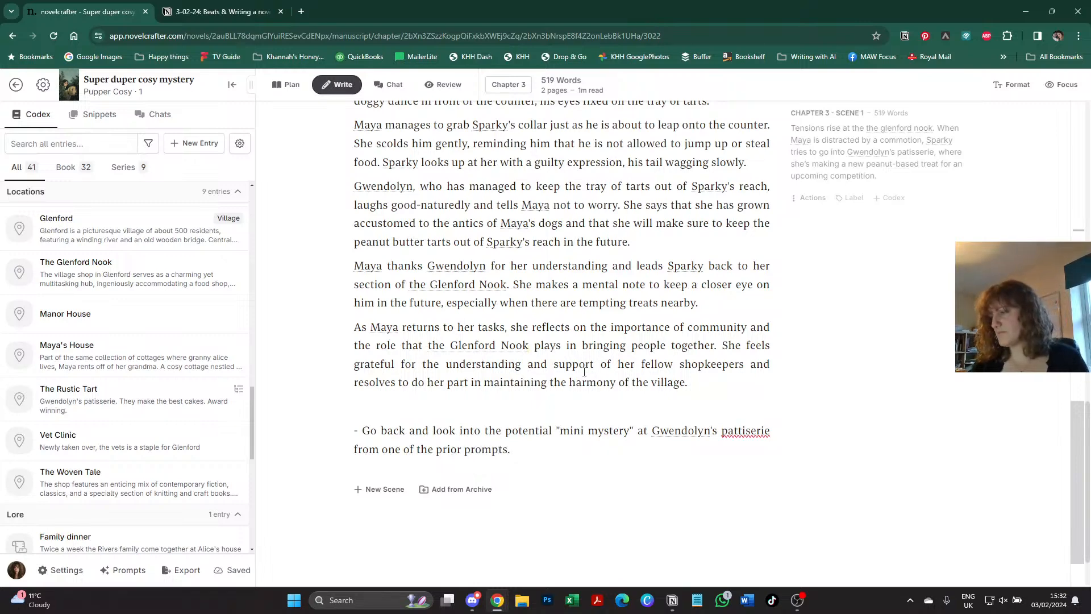
right_click(724, 430)
key("Escape")
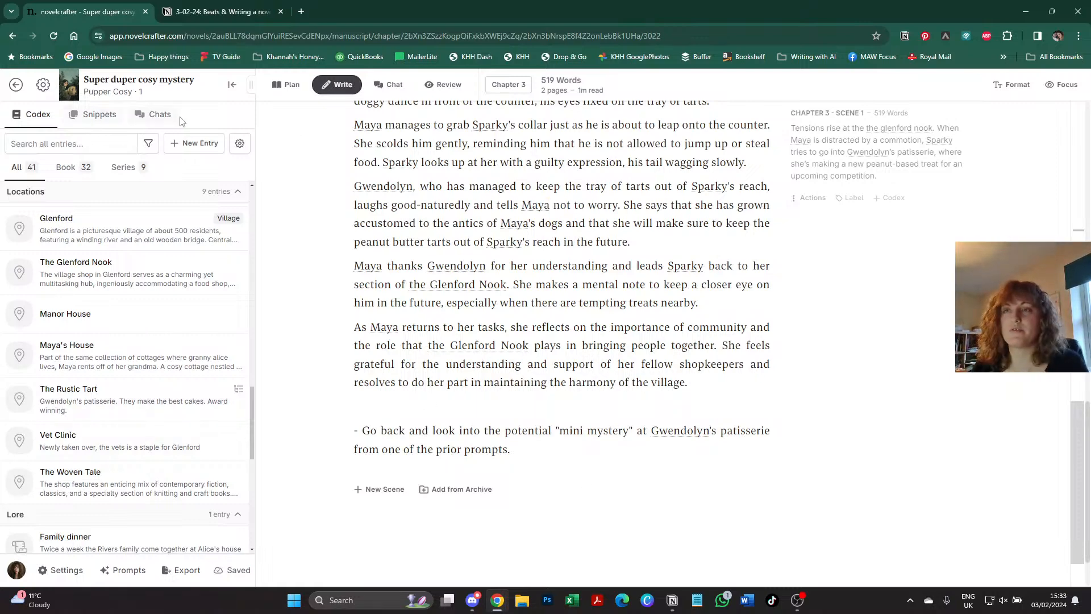
- Open the newest chat thread in full and name it "Beats prompt 2, chapter 3"
left_click(161, 114)
left_click(133, 210)
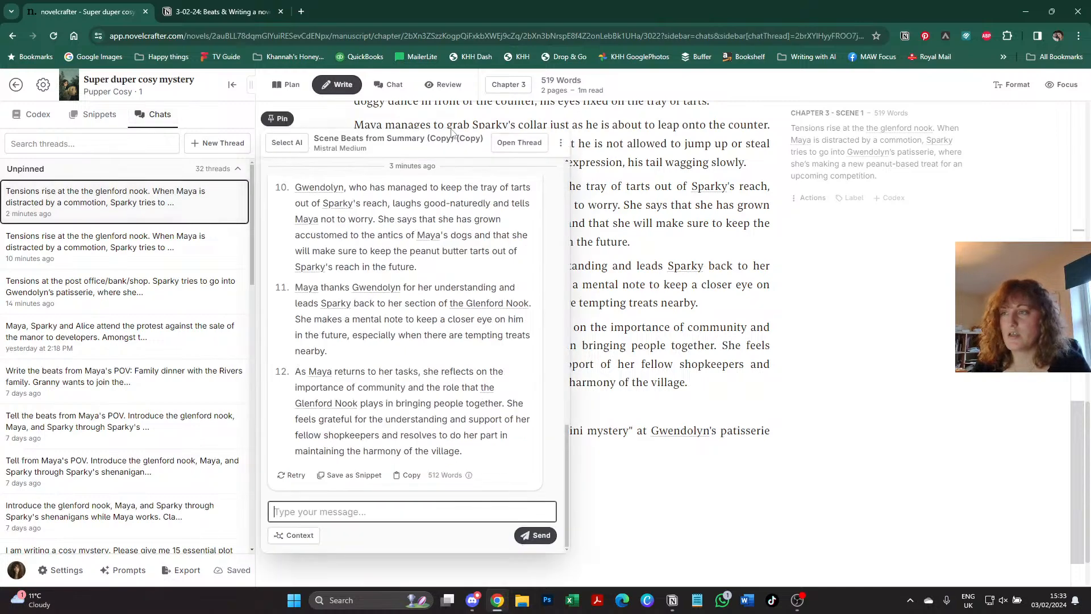
left_click(560, 142)
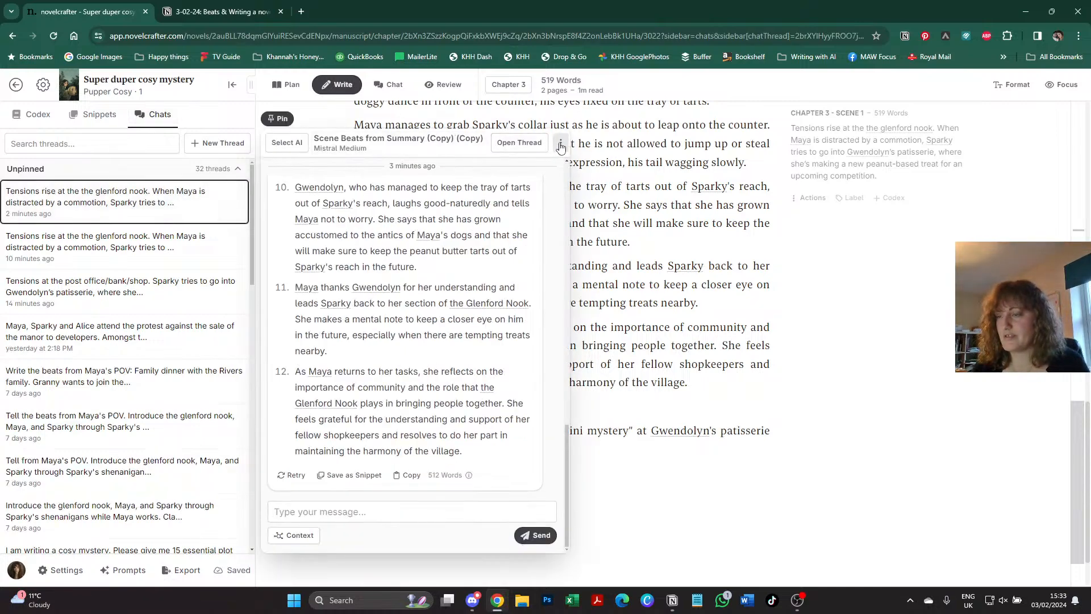
left_click(358, 143)
left_click(515, 144)
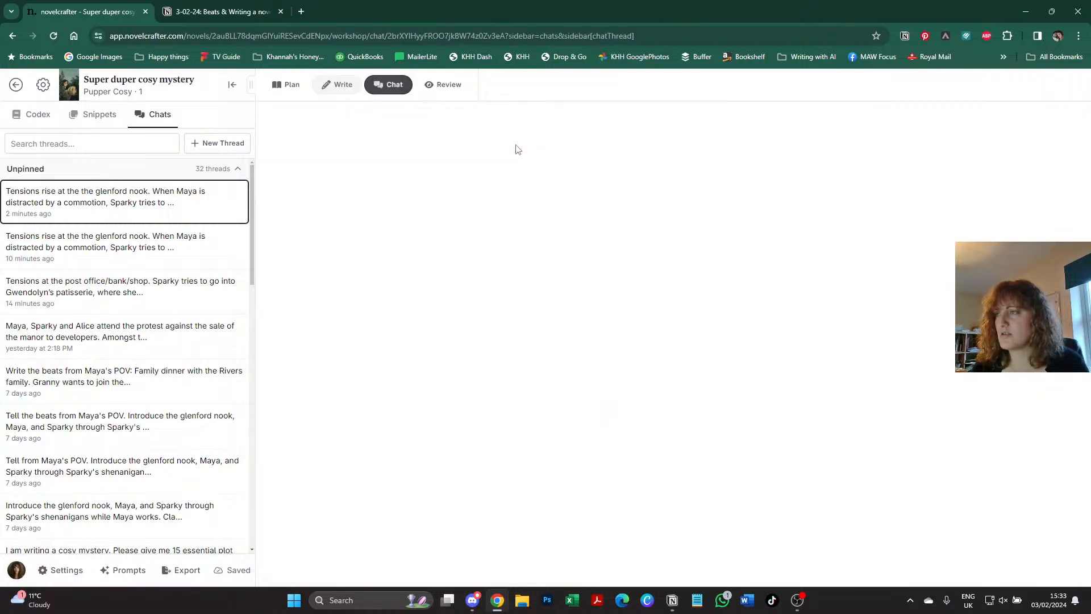
left_click(826, 83)
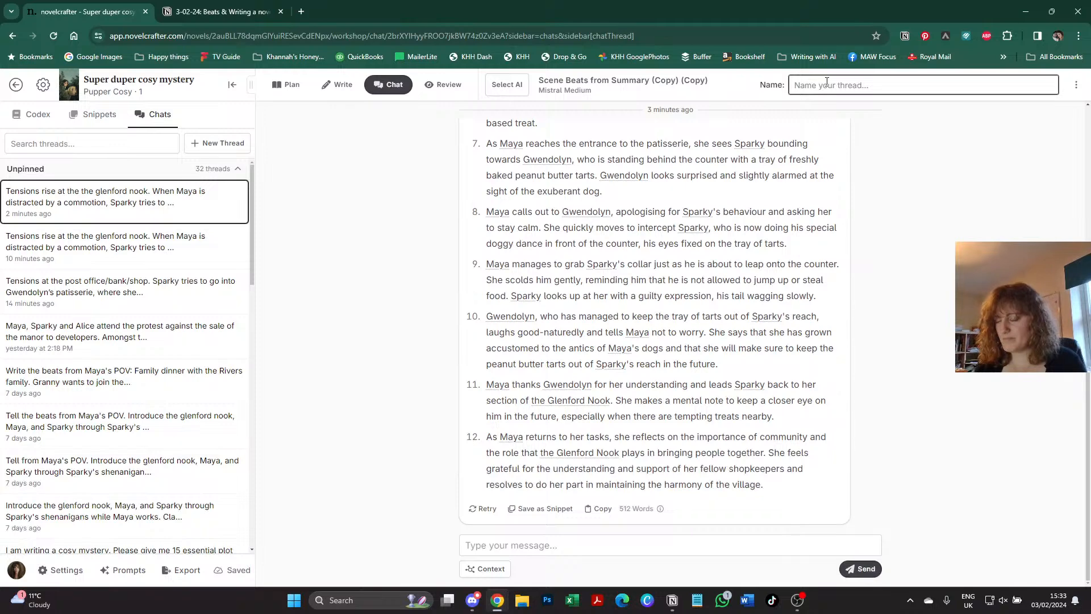
type("Beats p")
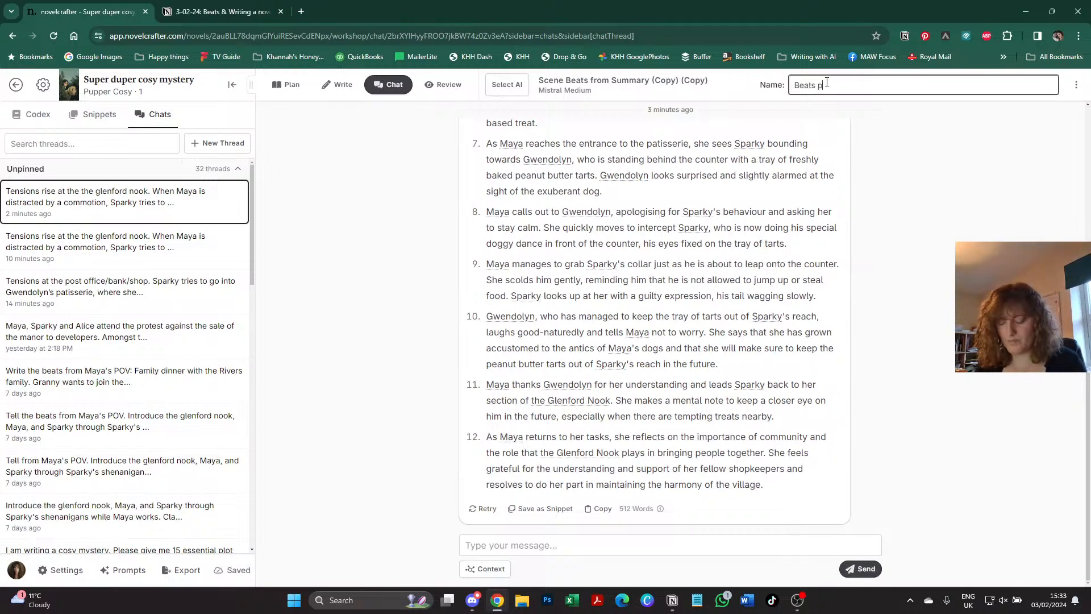
type("rempt 2, cha")
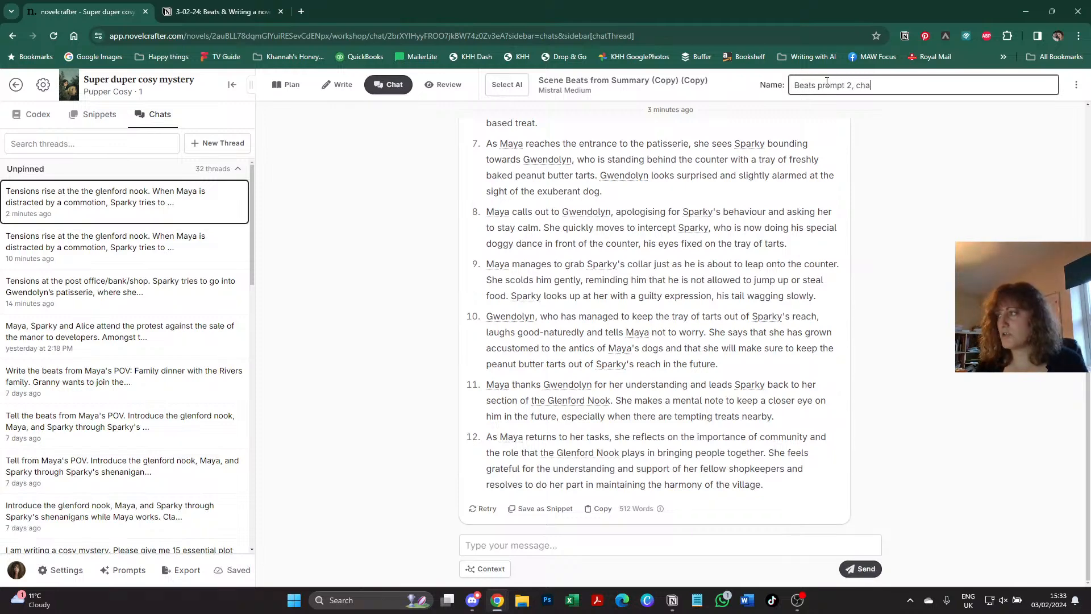
type("pter 3")
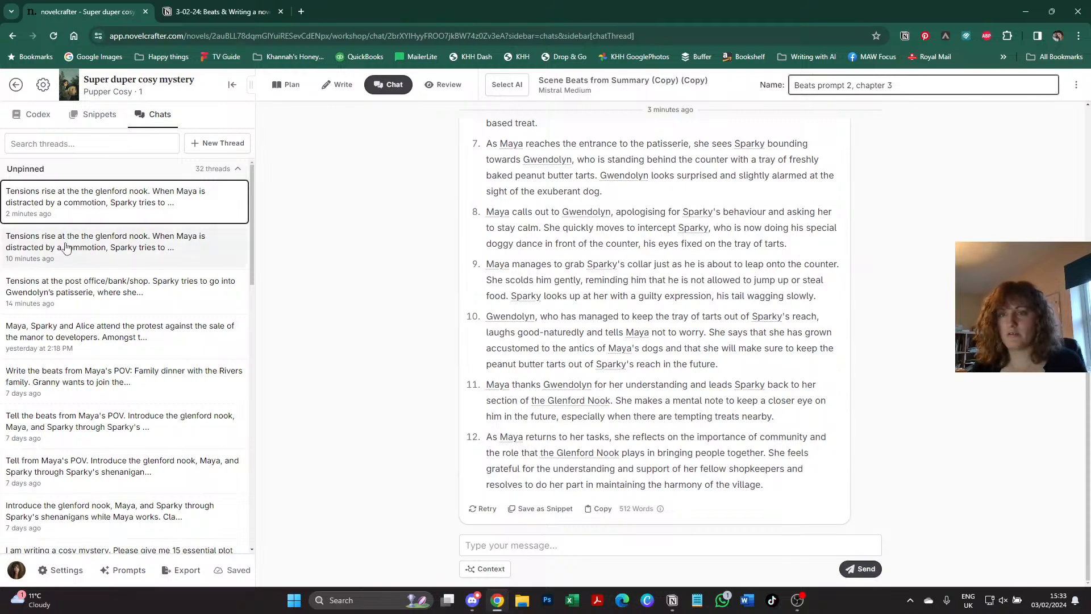
- Open the earlier thread about rising tensions at the Glenford Nook and name it "Beats, prompt 1, chapter 3 (MM)"
left_click(516, 143)
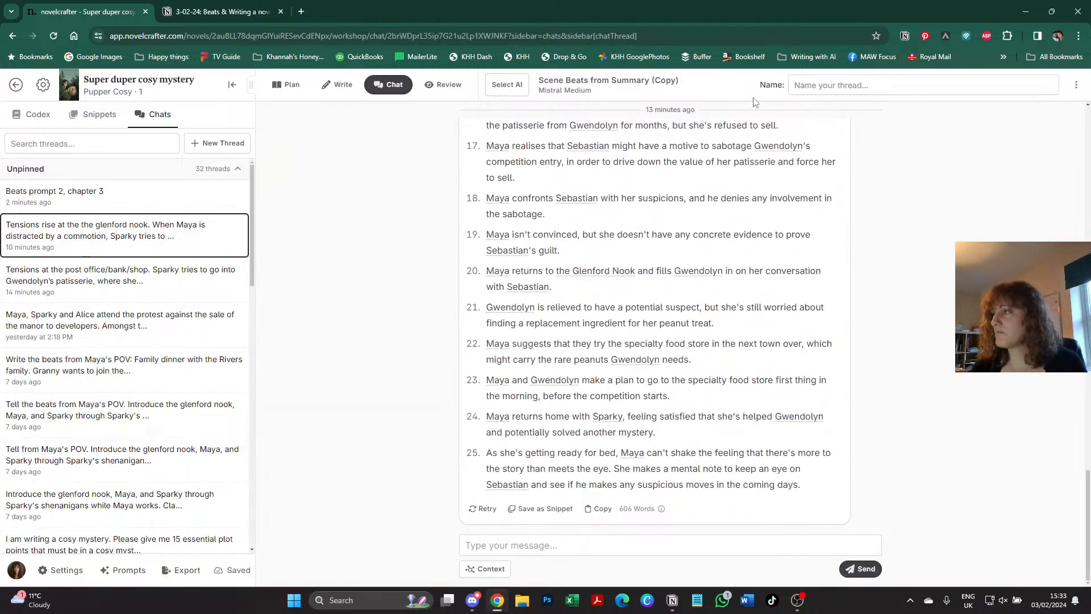
left_click(793, 89)
type("Beats")
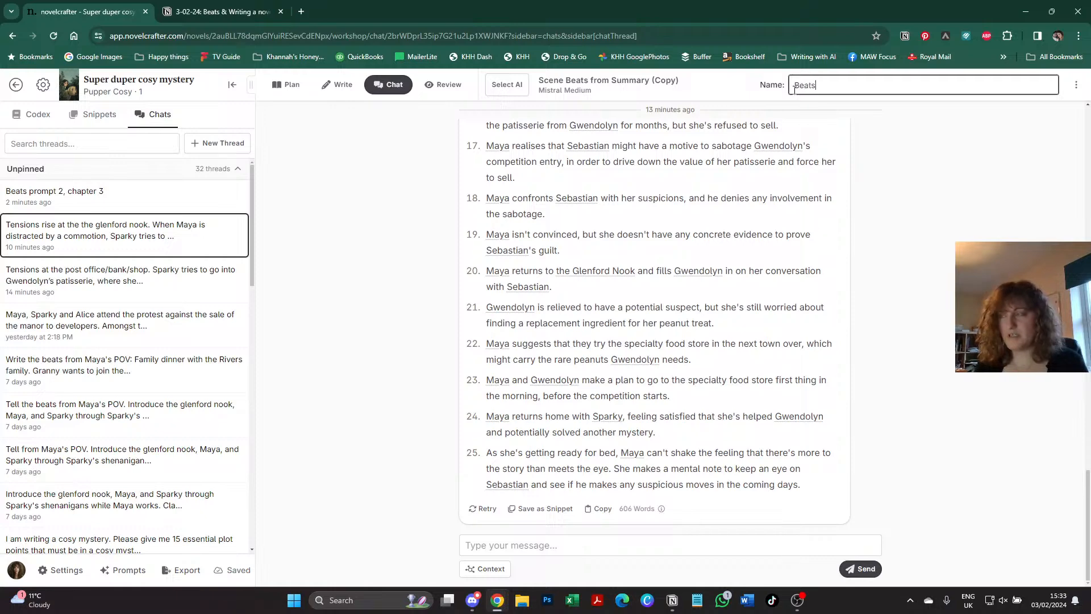
type(", prom")
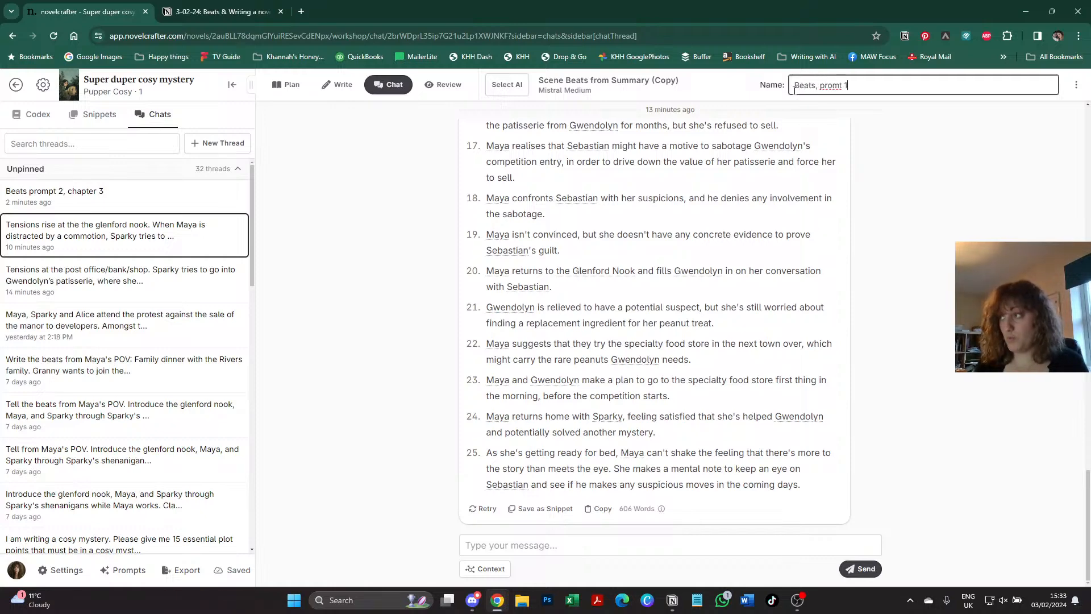
type("pt 1, c")
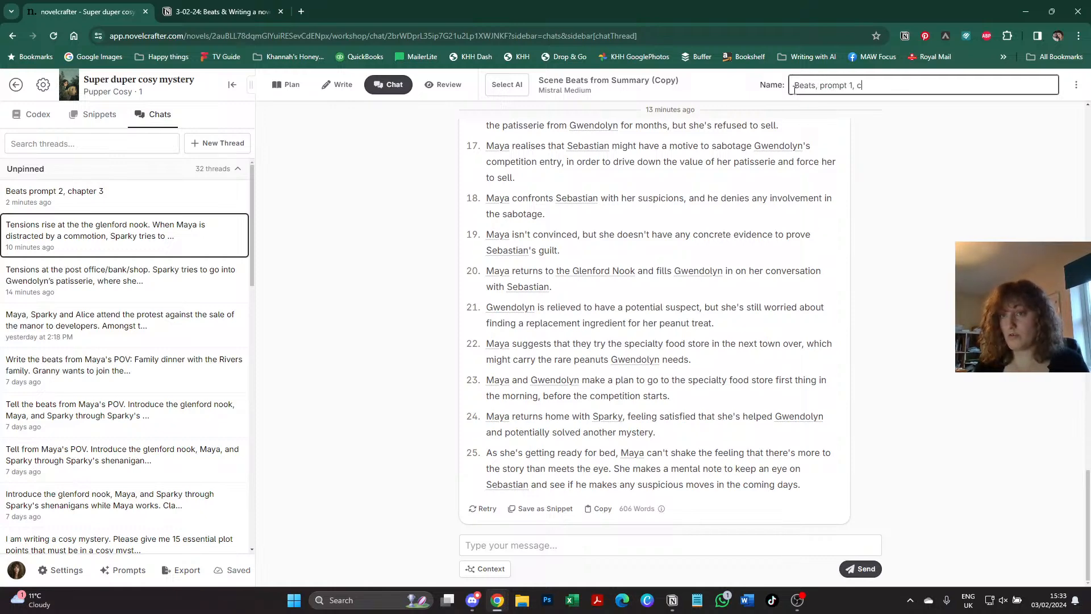
type("hapter 3 (MM)")
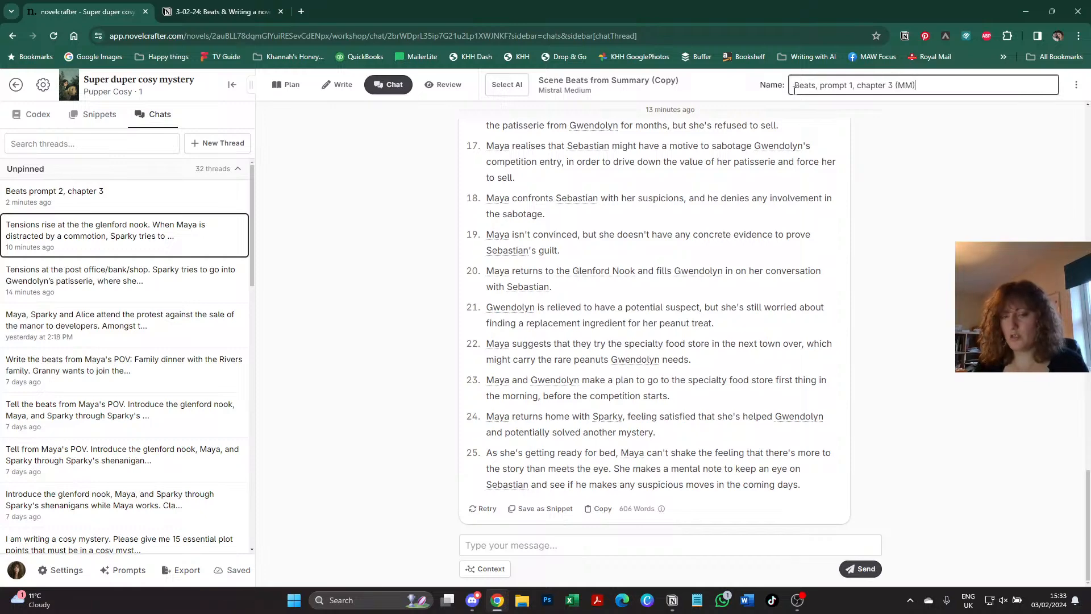
key("Return")
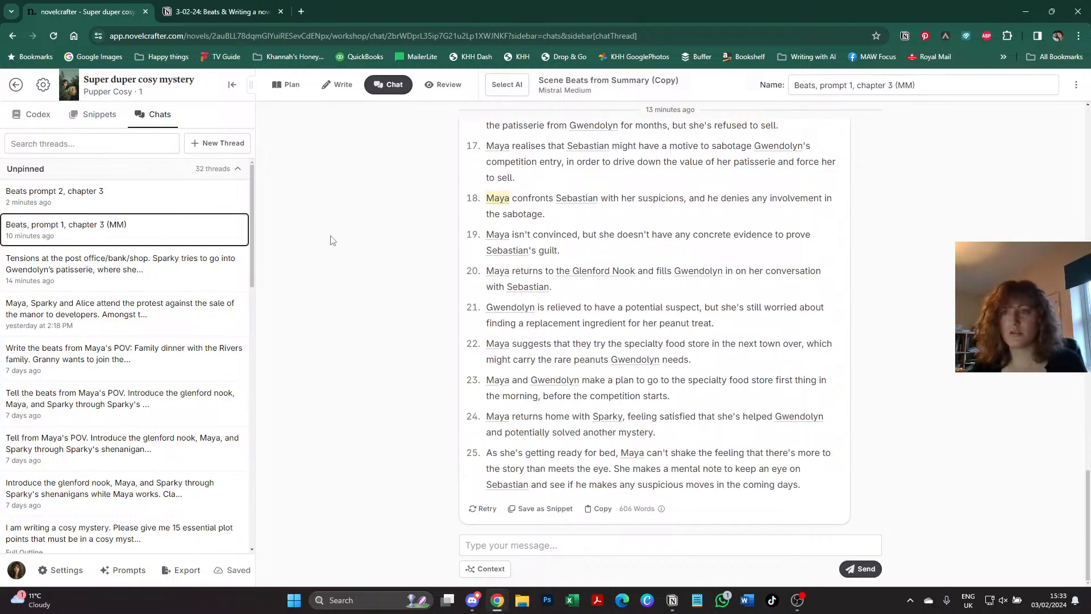
- Delete the chat thread that starts with "Tensions at the post office/bank/shop"
left_click(155, 270)
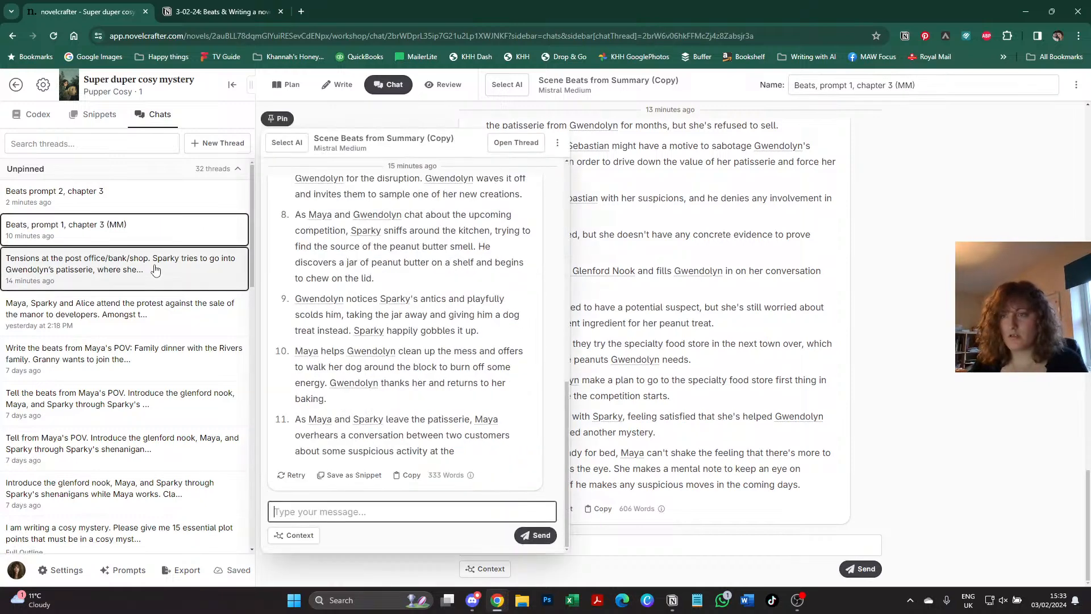
left_click(556, 143)
left_click(482, 191)
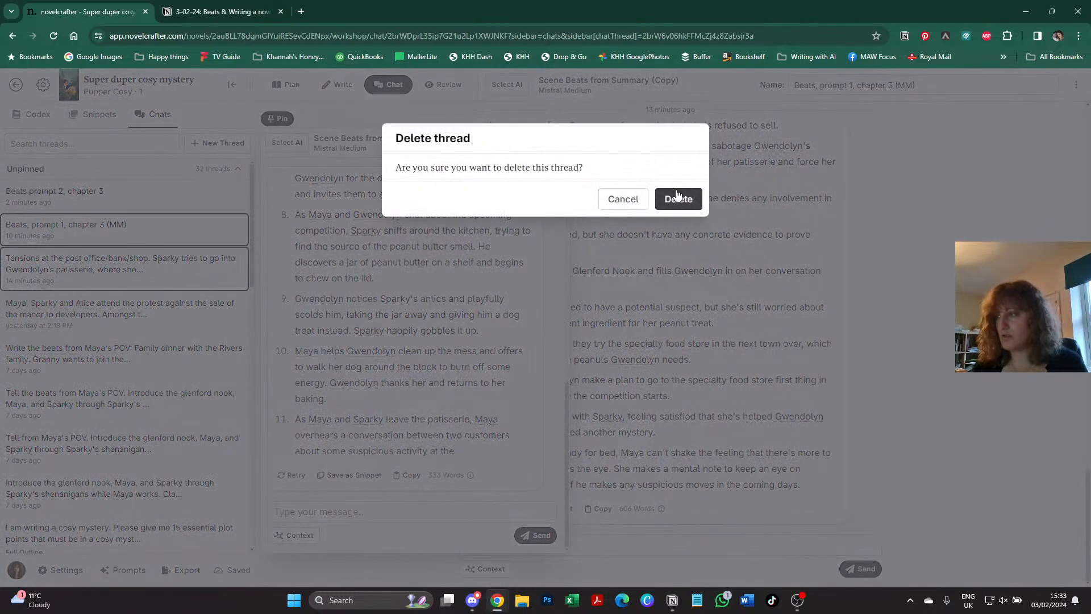
left_click(677, 196)
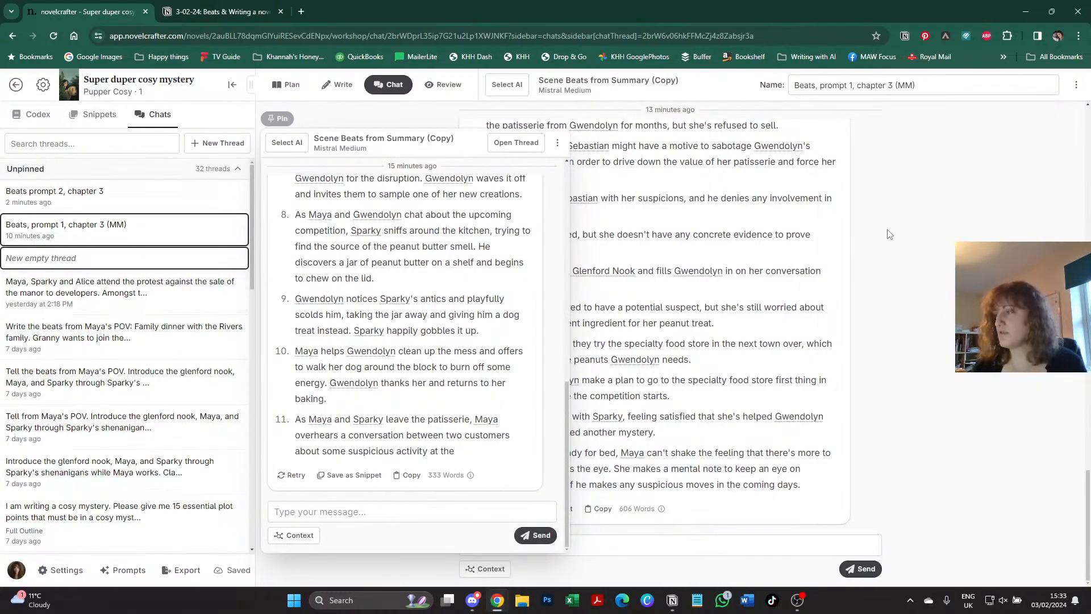
left_click(934, 221)
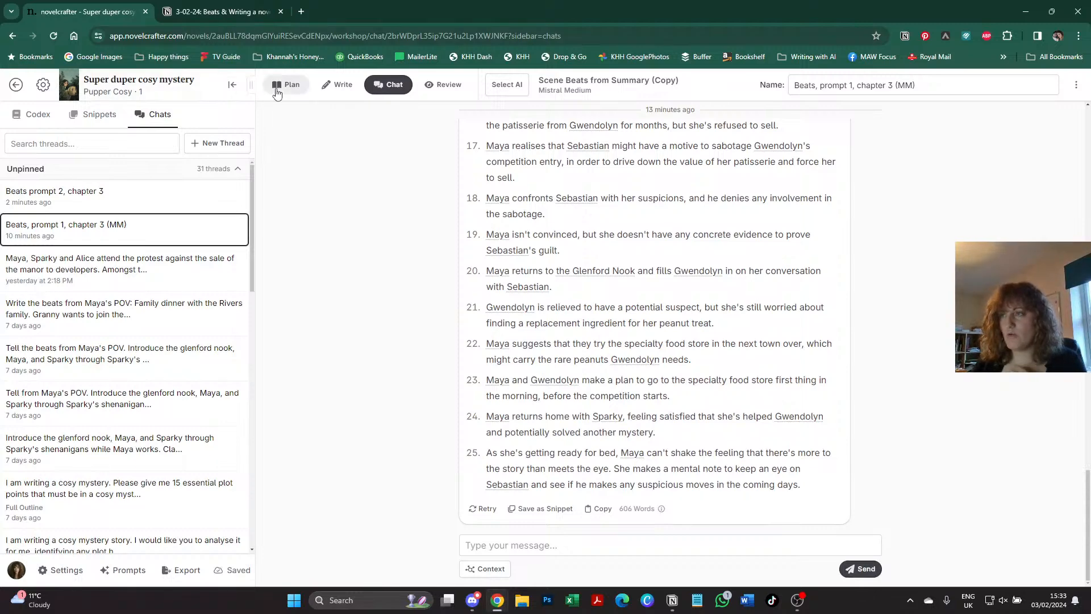
- Clone the Scene Beats from Summary (Copy) (Copy) prompt and open the clone's instructions
left_click(120, 571)
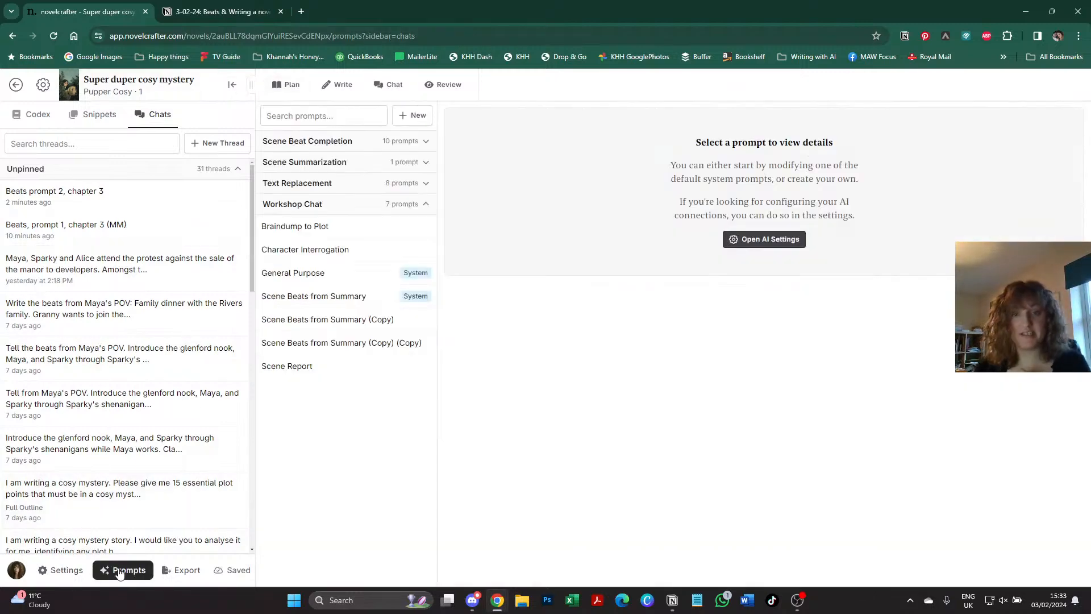
left_click(371, 346)
left_click(1078, 165)
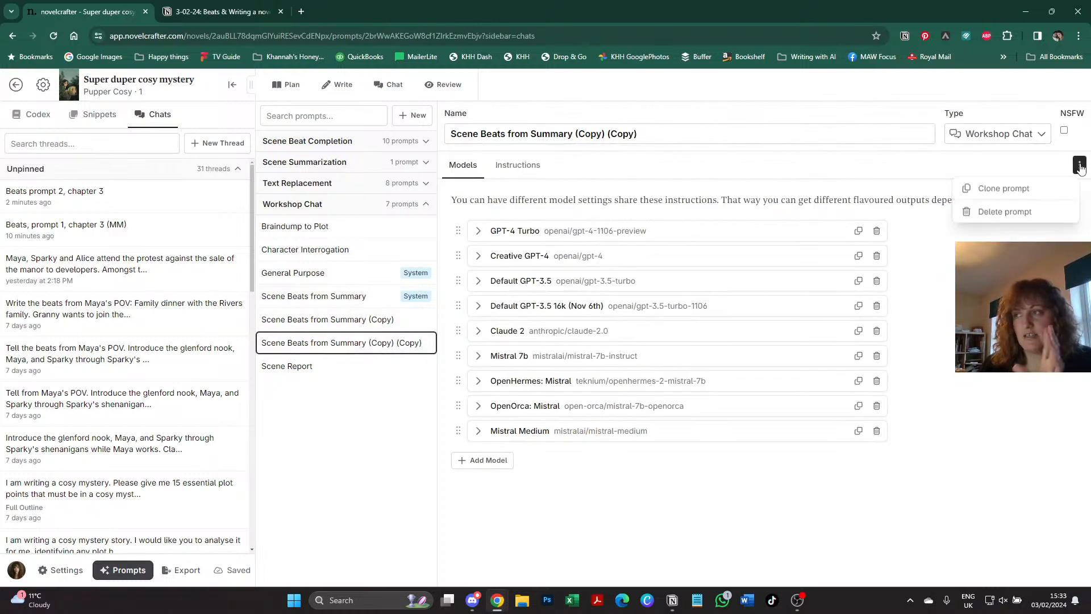
left_click(1039, 187)
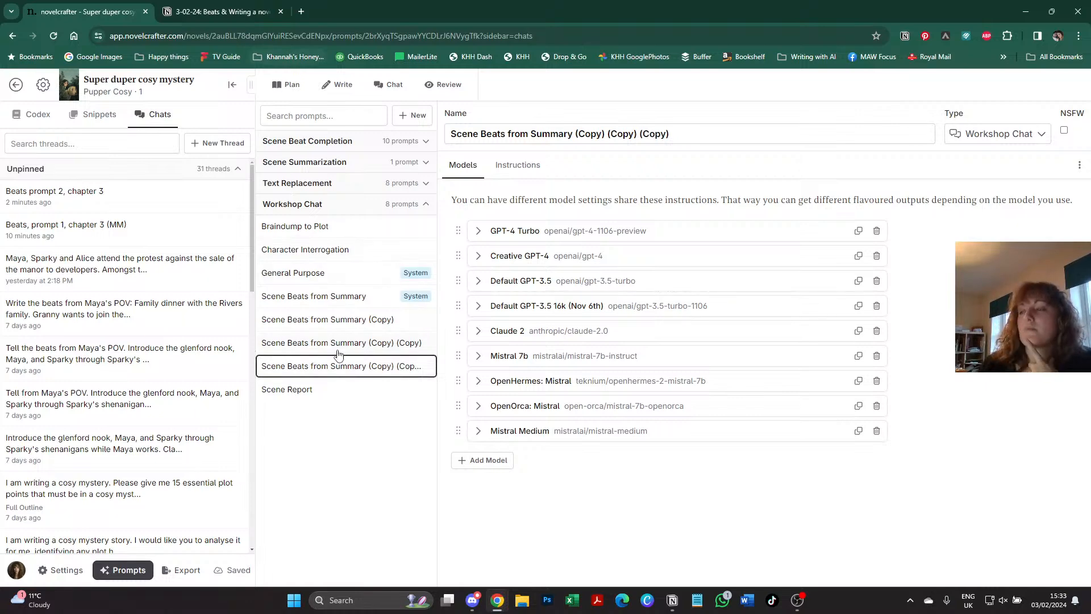
left_click(517, 164)
- Switch to the Notion notes page and collapse the original and replacement sections under Edited Prompt #1
left_click(216, 11)
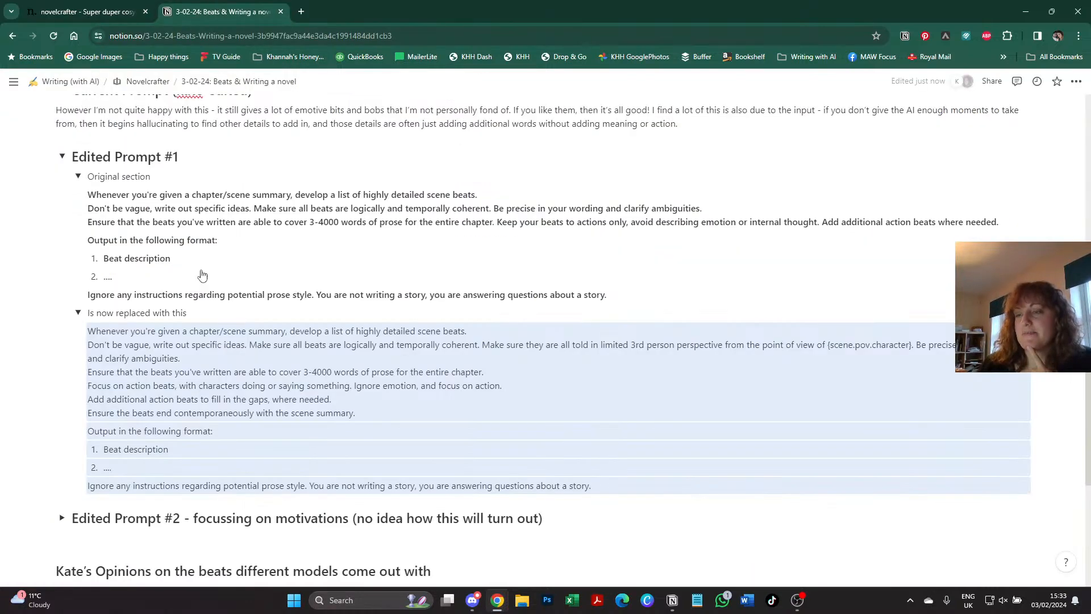
left_click(78, 313)
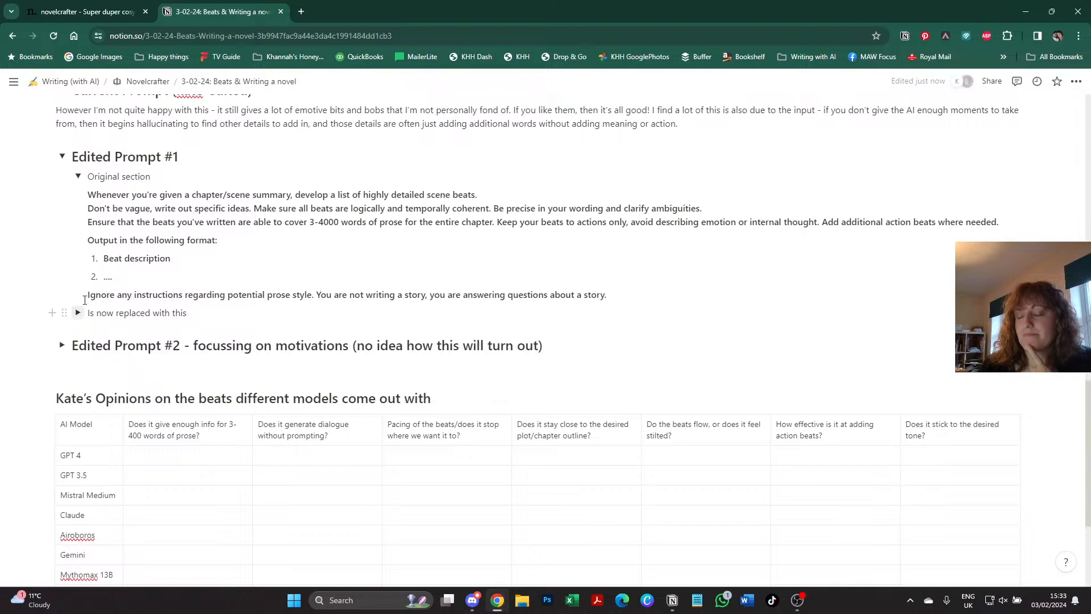
left_click(77, 176)
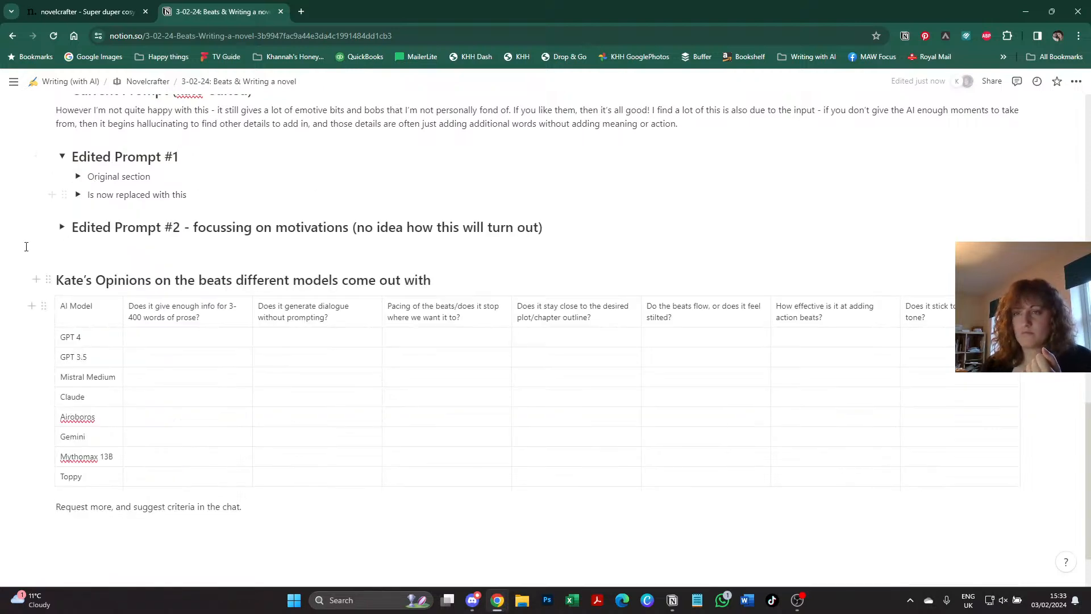
- Add a note under Edited Prompt #1: "This prompt does tend to cut things off at the time that we want it, however"
left_click(103, 210)
key("Return")
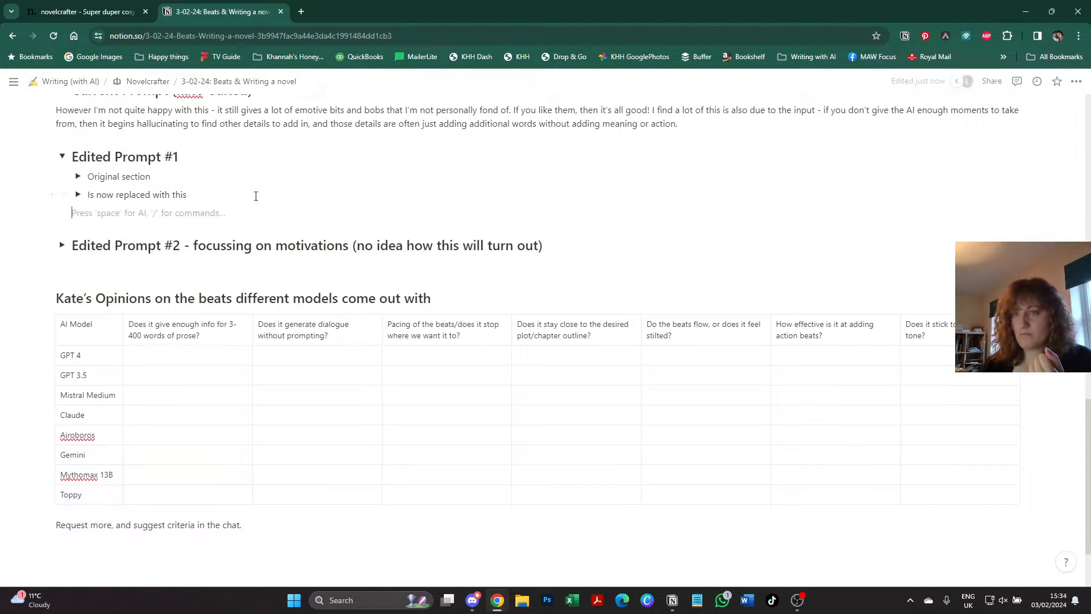
type("This ")
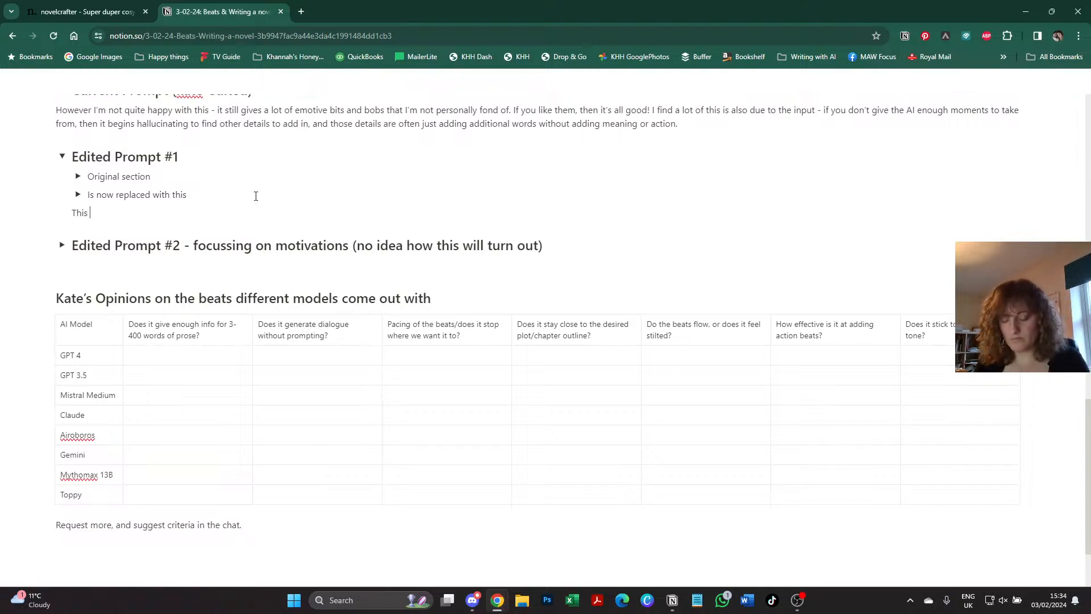
type("prompt does ")
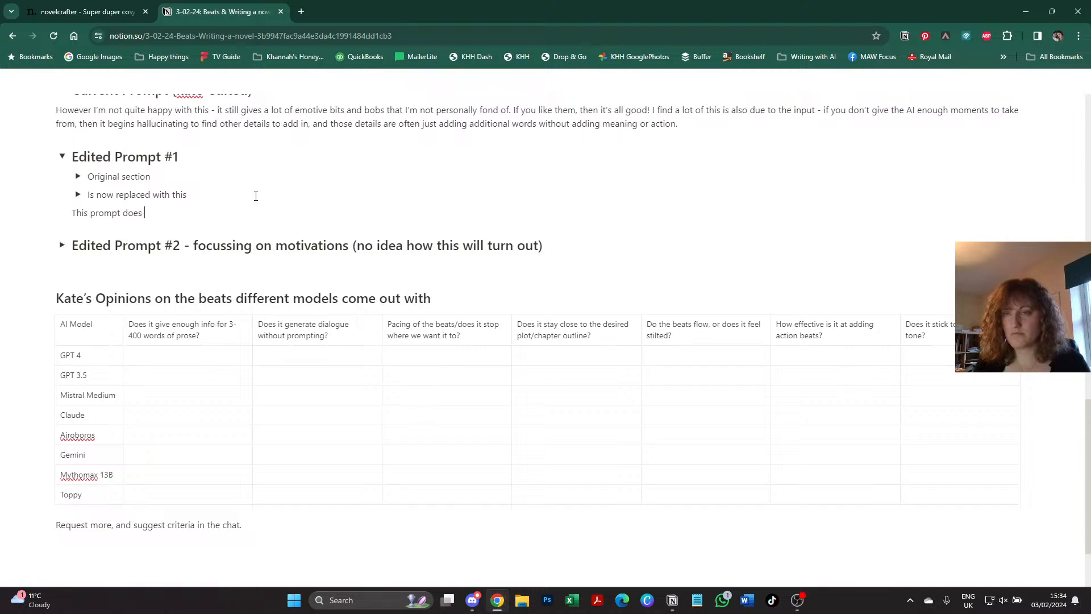
type("tend to cut thi")
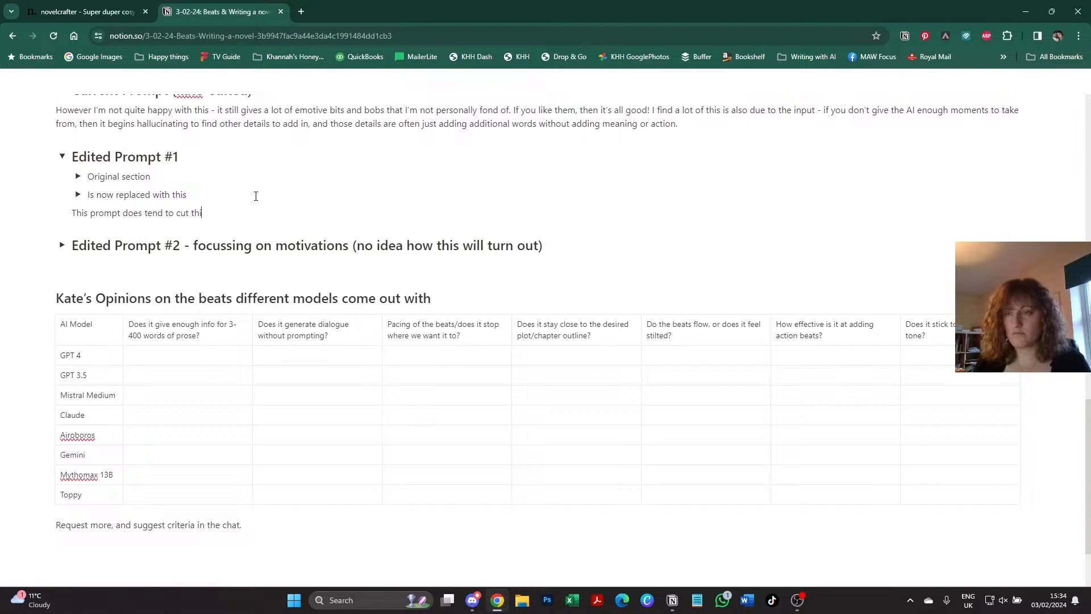
type("ngs off at the t")
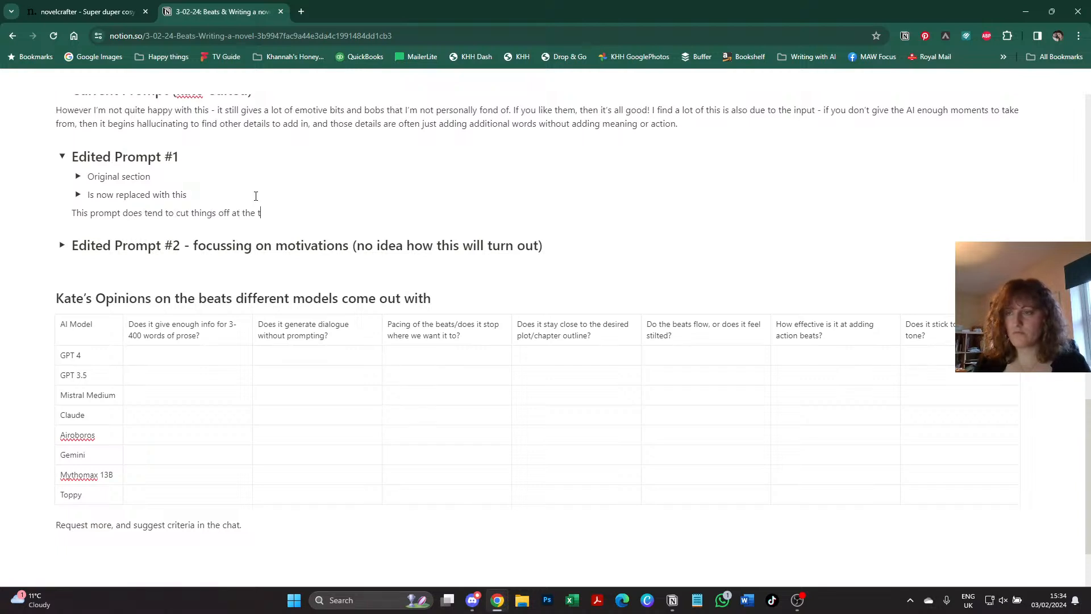
type("ime that we want it, however")
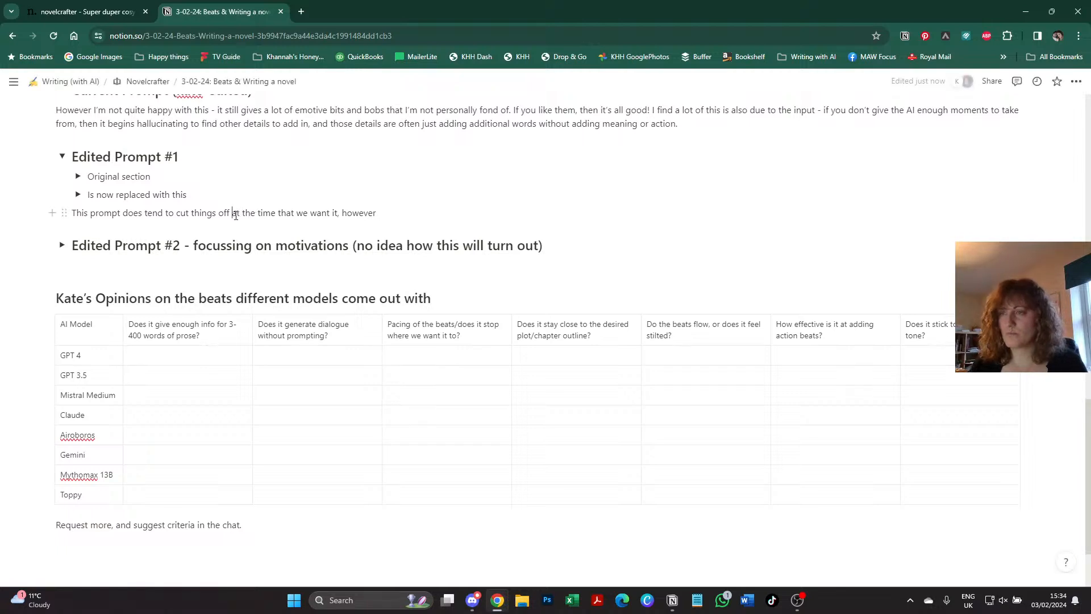
- Reword the note after "cut things off" to read "within the summary timeline, however if"
left_click_drag(232, 213, 392, 211)
type("either it")
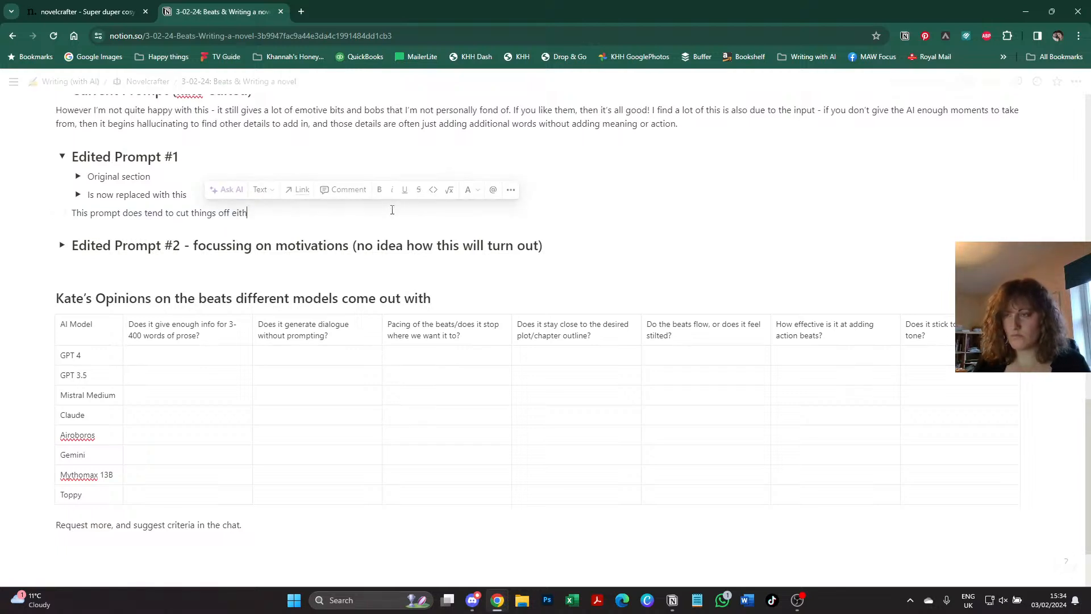
key("BackSpace")
key("BackSpace")
key("BackSpace")
key("BackSpace")
key("BackSpace")
key("BackSpace")
key("BackSpace")
key("BackSpace")
key("BackSpace")
type("w")
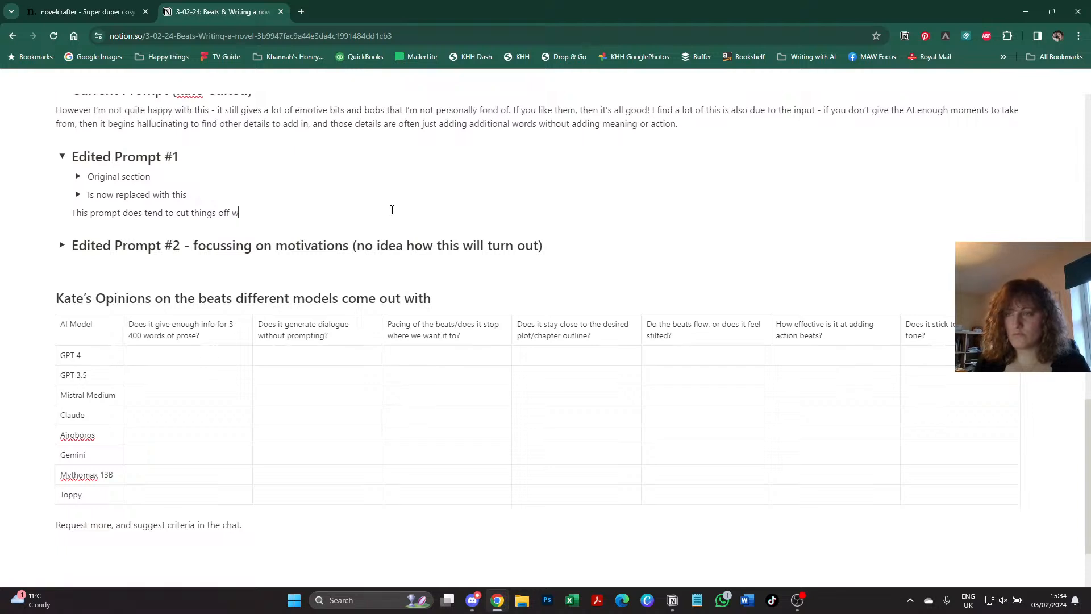
type("ithin the summar")
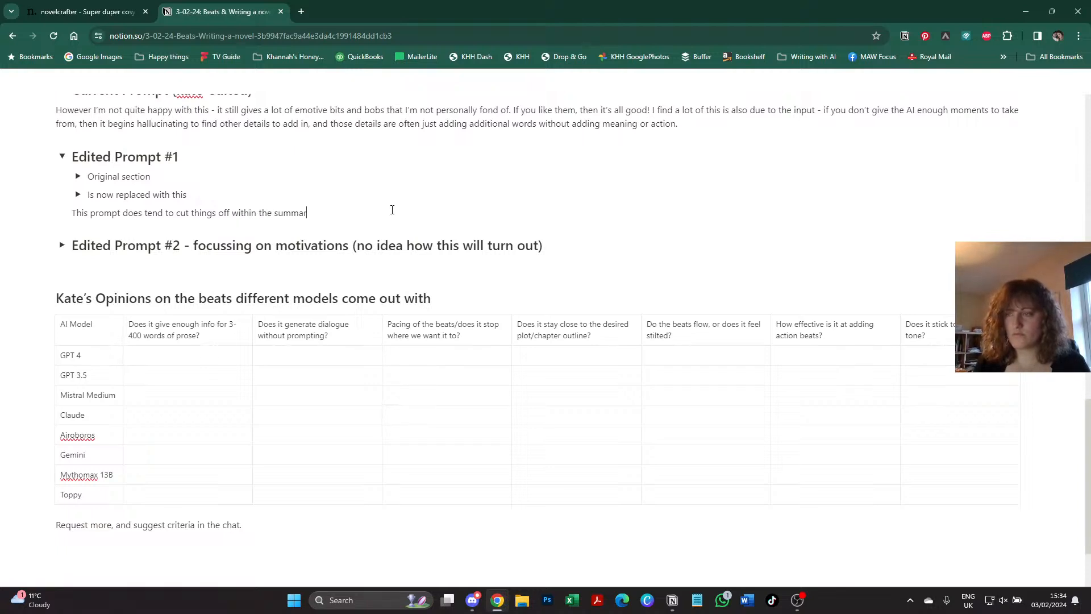
type("timeline, however if")
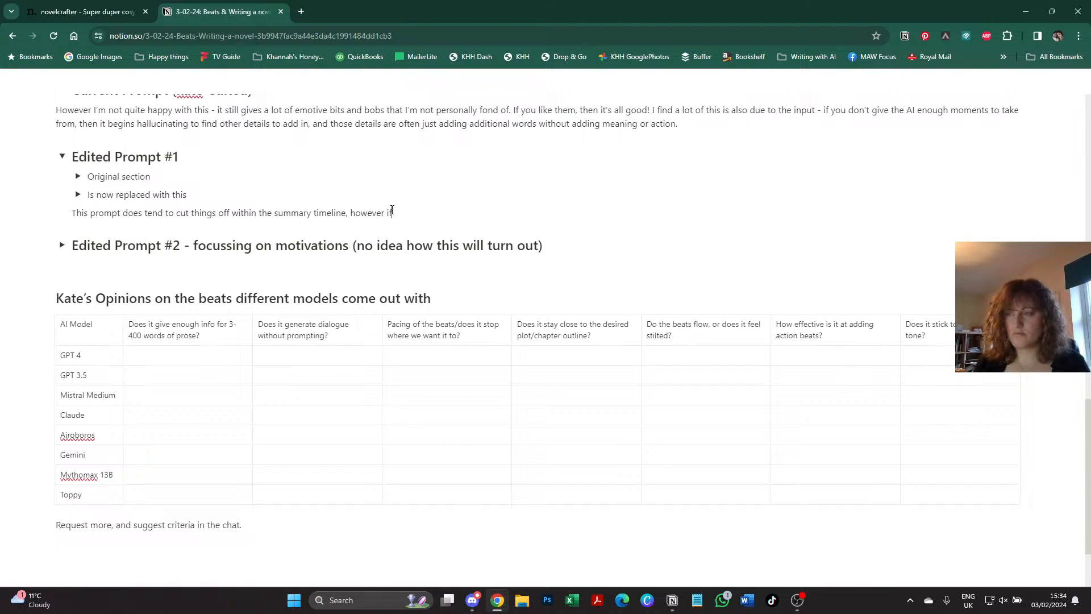
- Finish the note with "you want more creativity/run off, then you might not want to include these extra bits."
type(" you want more c")
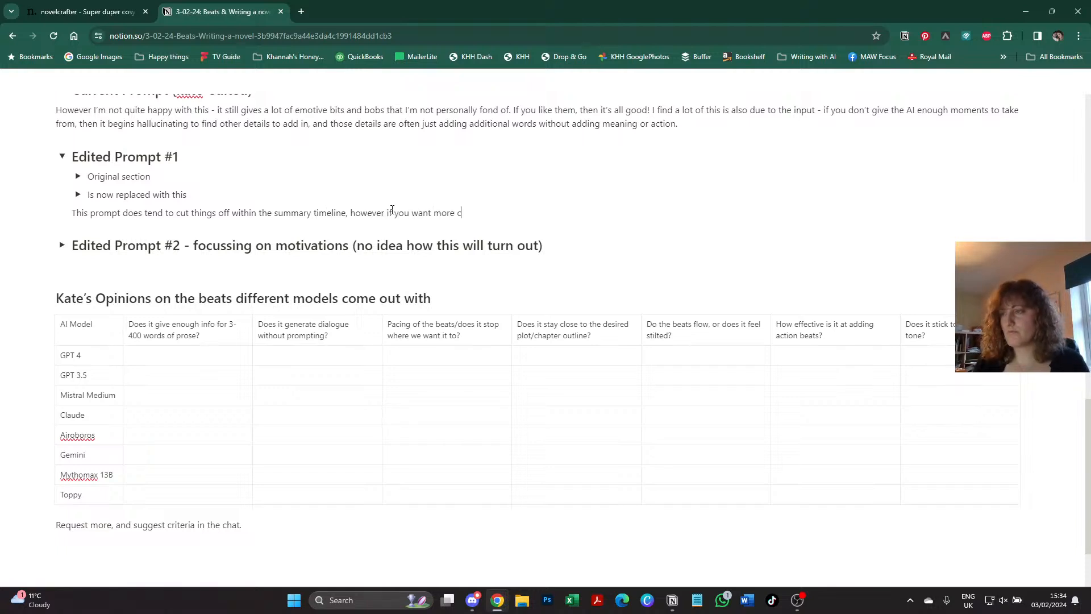
type("reativity/r")
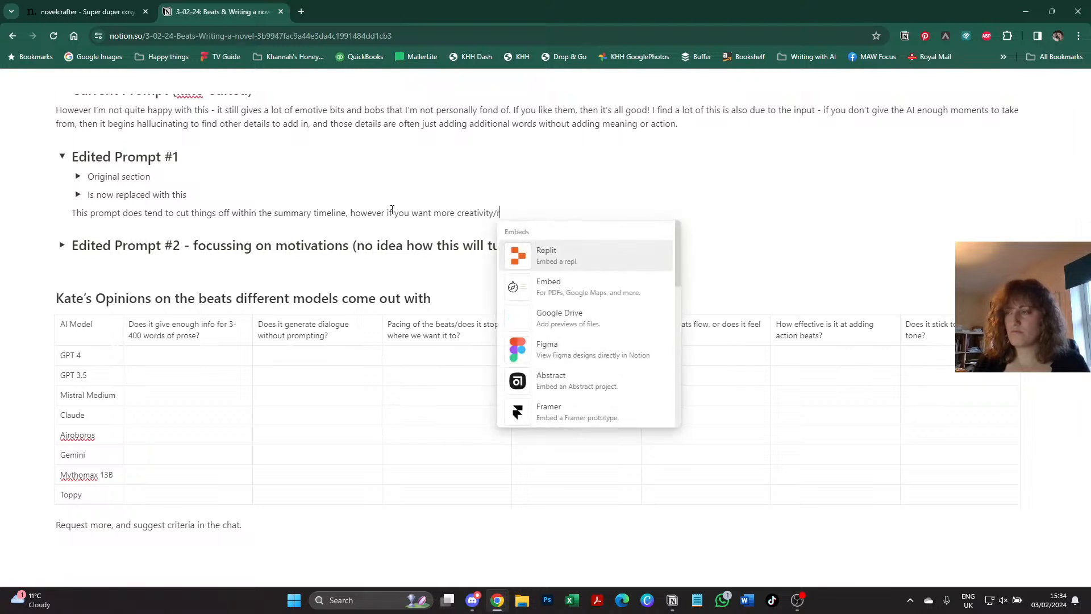
type("un off, then you")
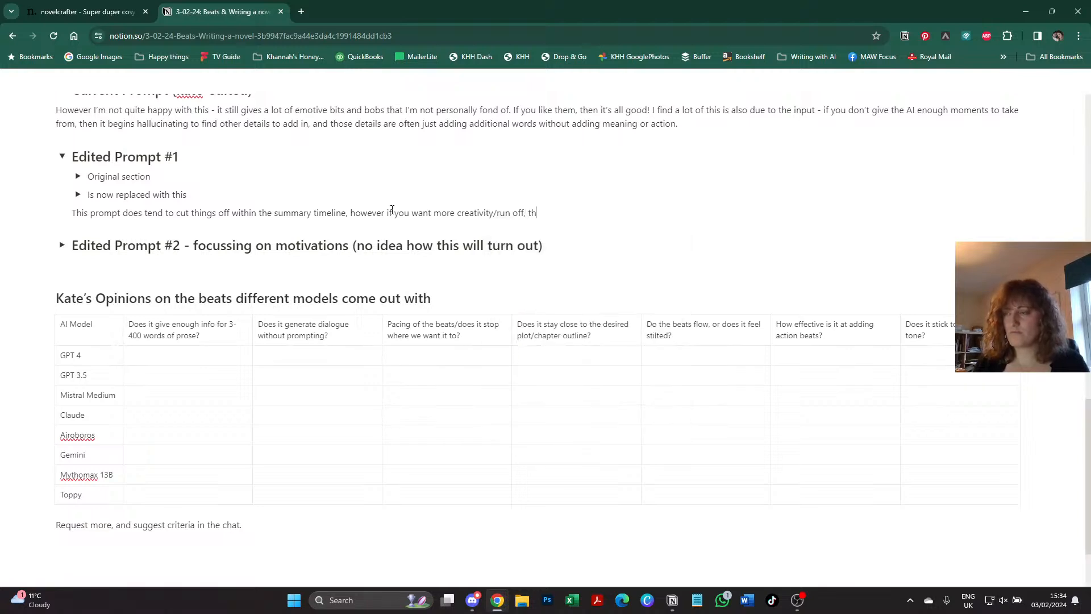
key("BackSpace")
key("BackSpace")
key("BackSpace")
type("you ")
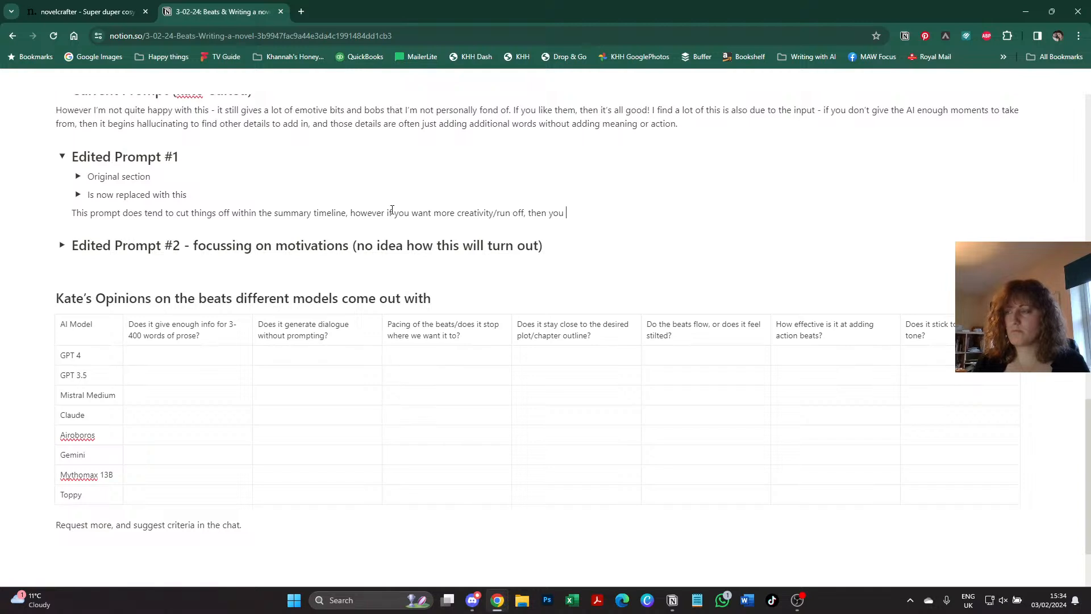
type("might not want to ")
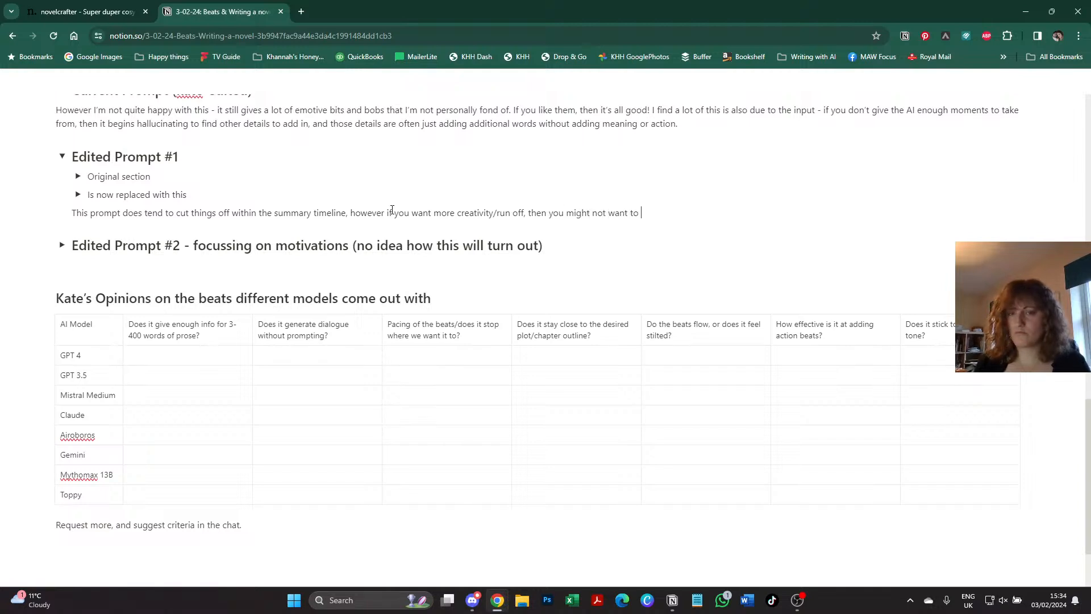
type("include these extra bits?")
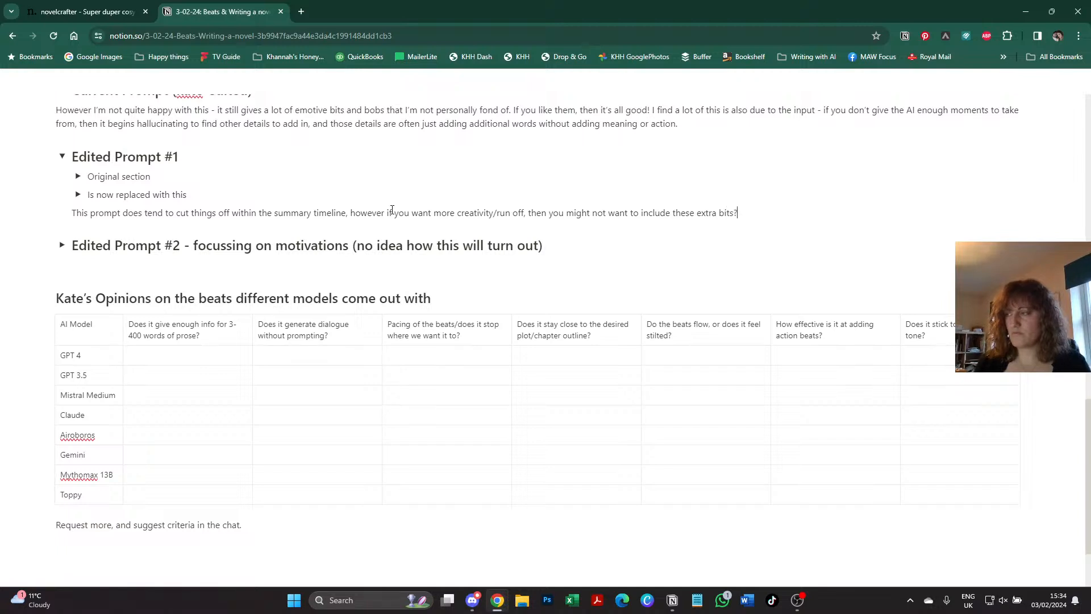
key("BackSpace")
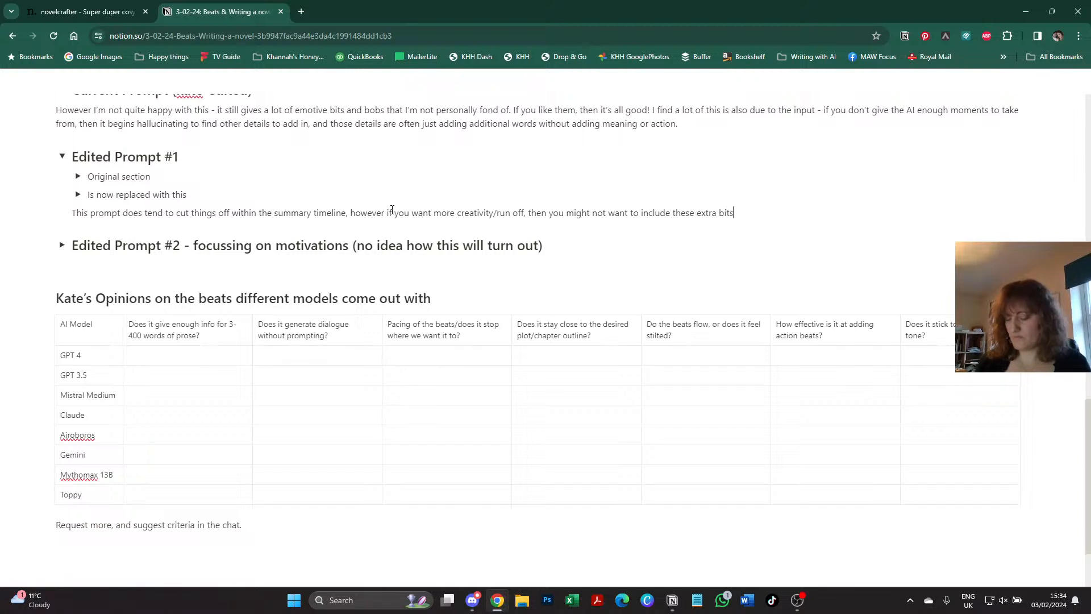
type(".")
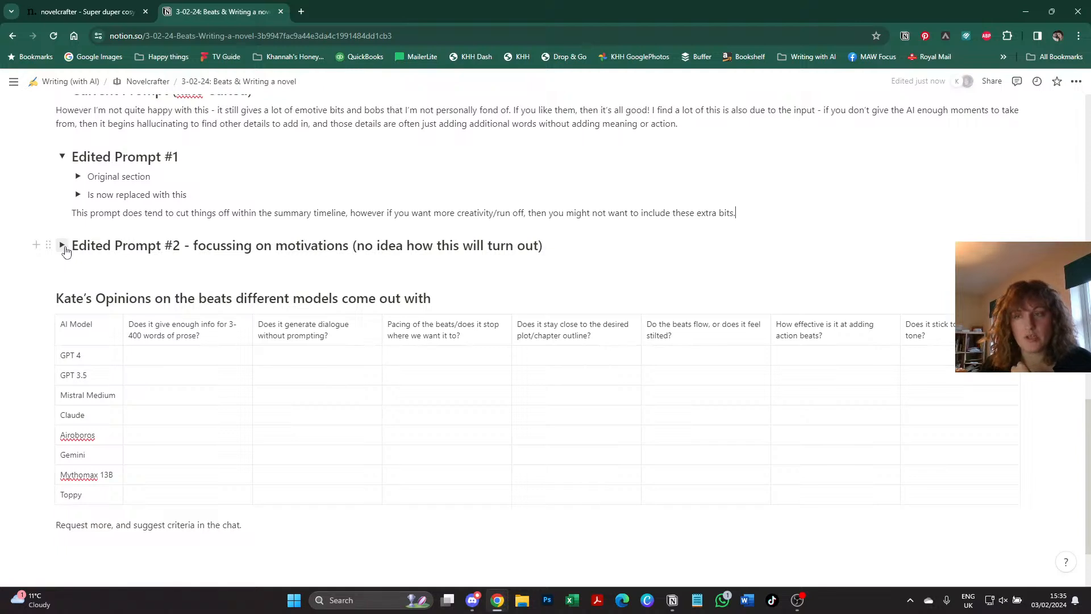
- Expand the Edited Prompt #2 notes, switch to Novelcrafter and add a "Character Motivations:" line below "Output in the following format:" in the cloned prompt
left_click(63, 246)
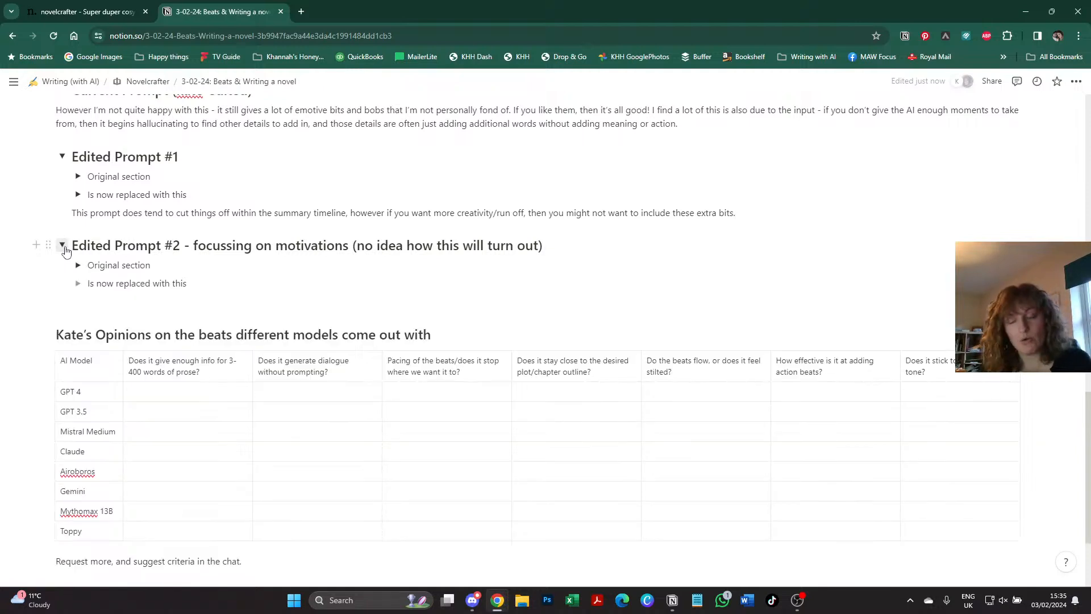
left_click(108, 7)
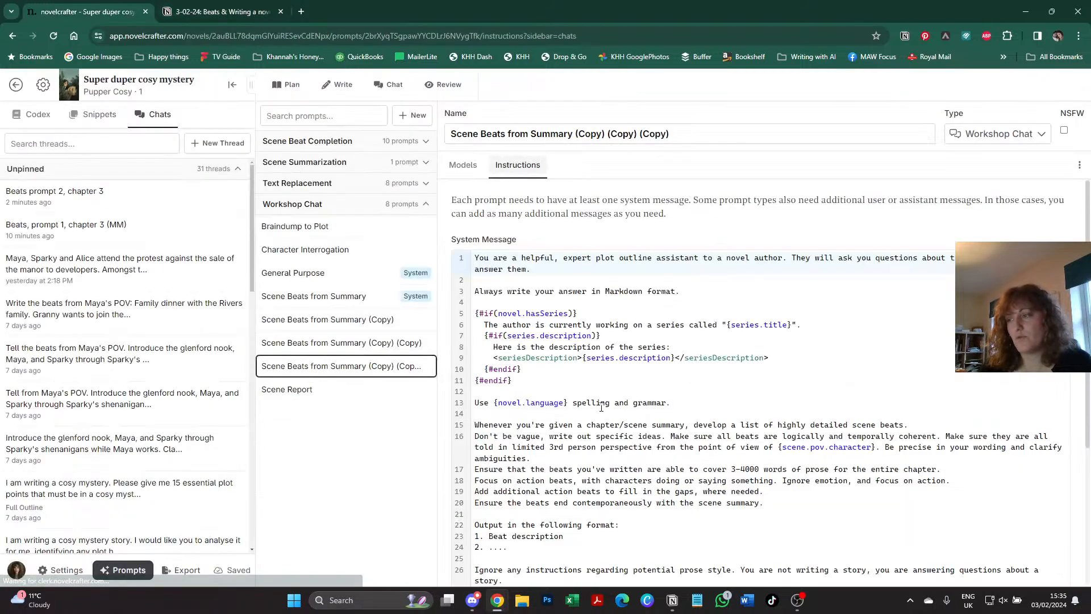
scroll(601, 407, "down", 2)
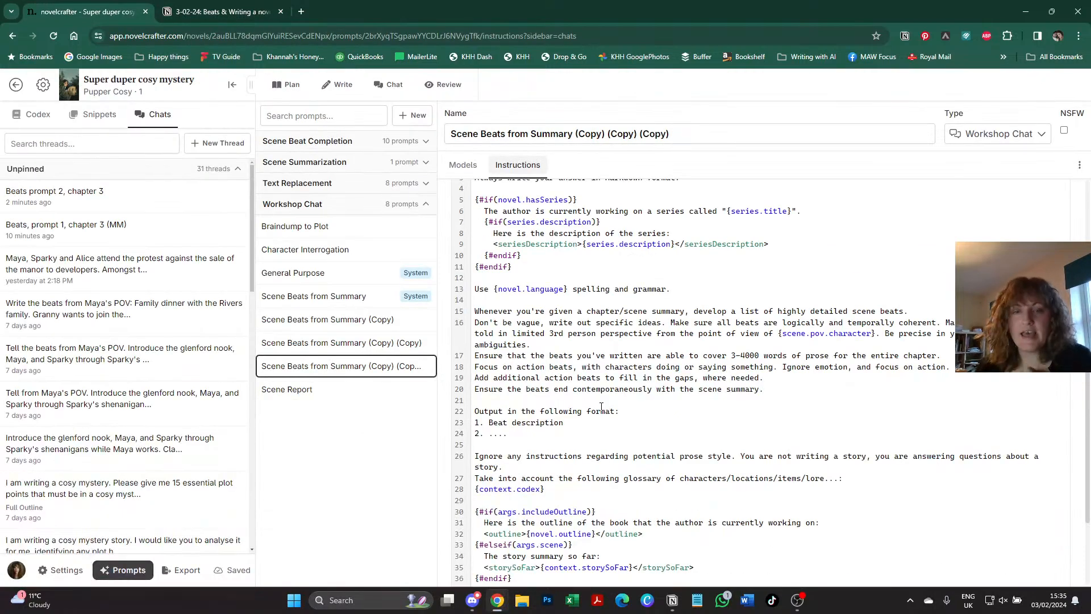
left_click(796, 390)
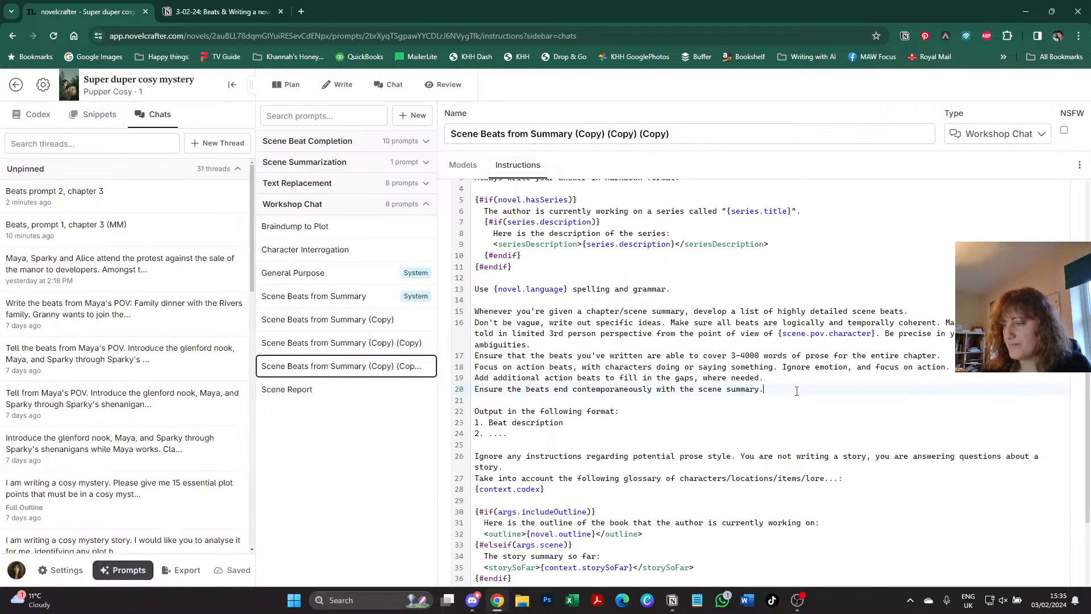
left_click(651, 411)
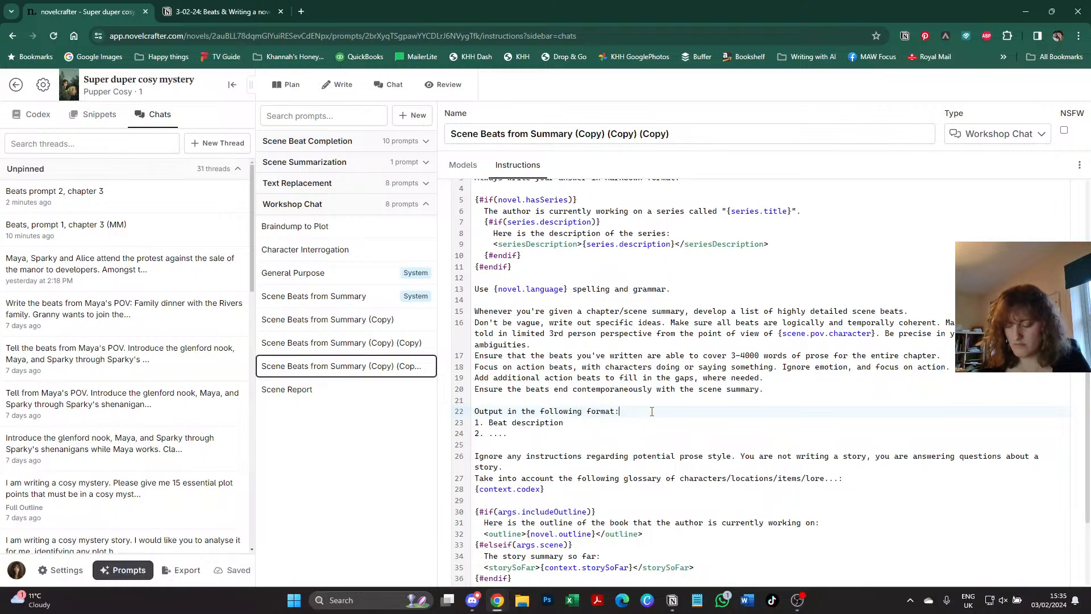
key("Return")
type("Character ")
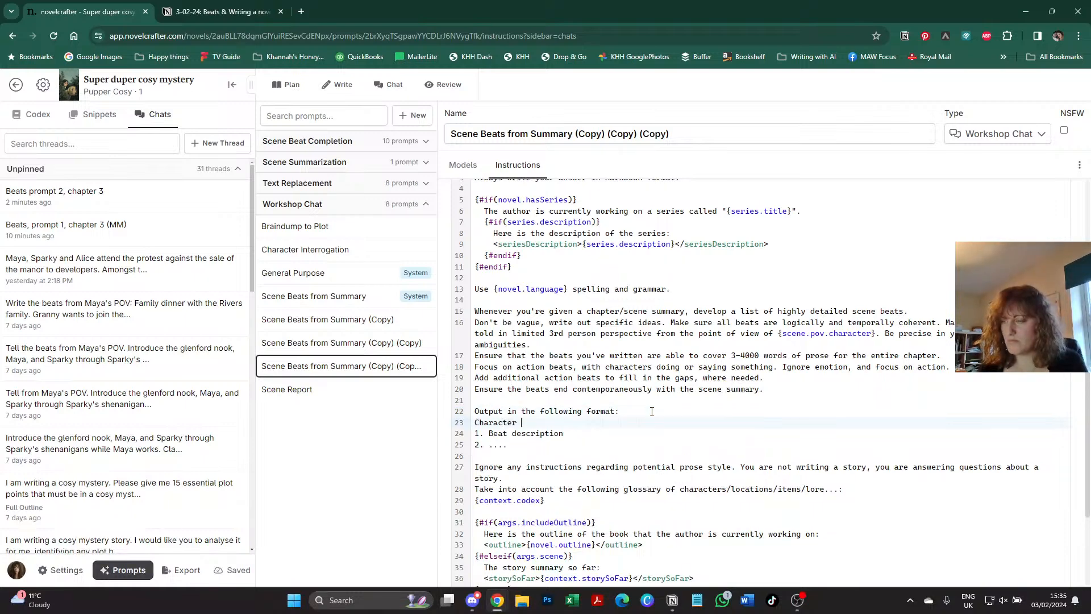
type("Motivations:")
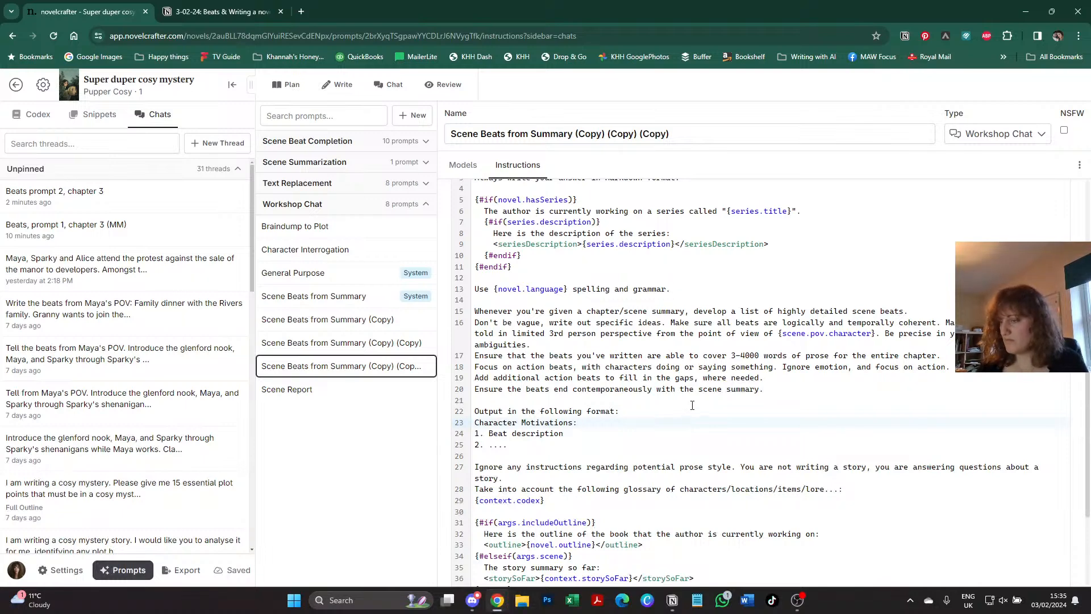
- Start a new instruction below the line about ending the beats contemporaneously with the scene summary: "Before you write the beats,"
left_click(769, 388)
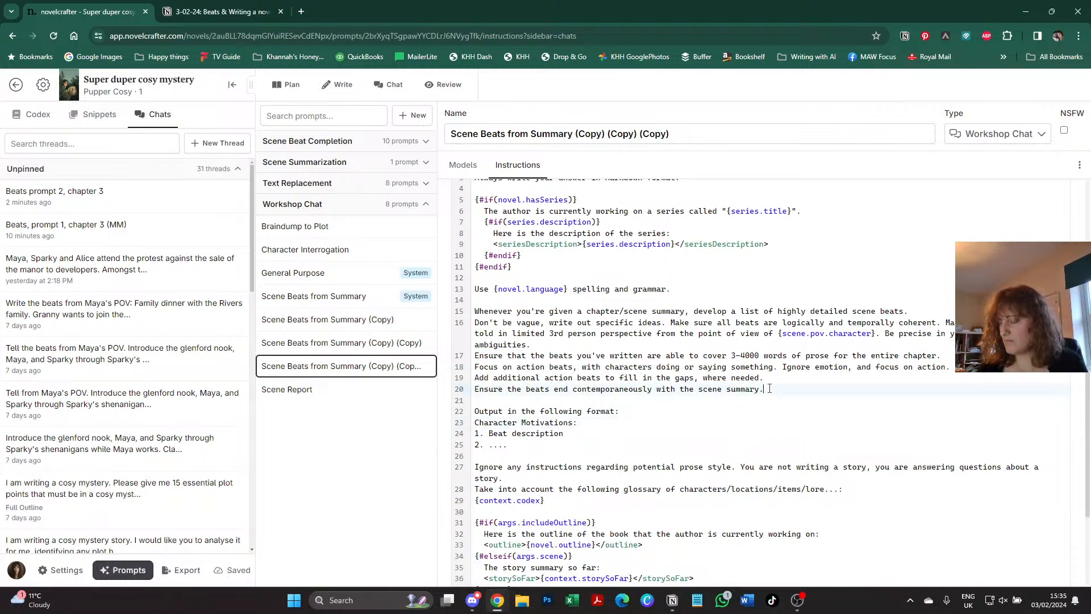
key("Return")
type("Be")
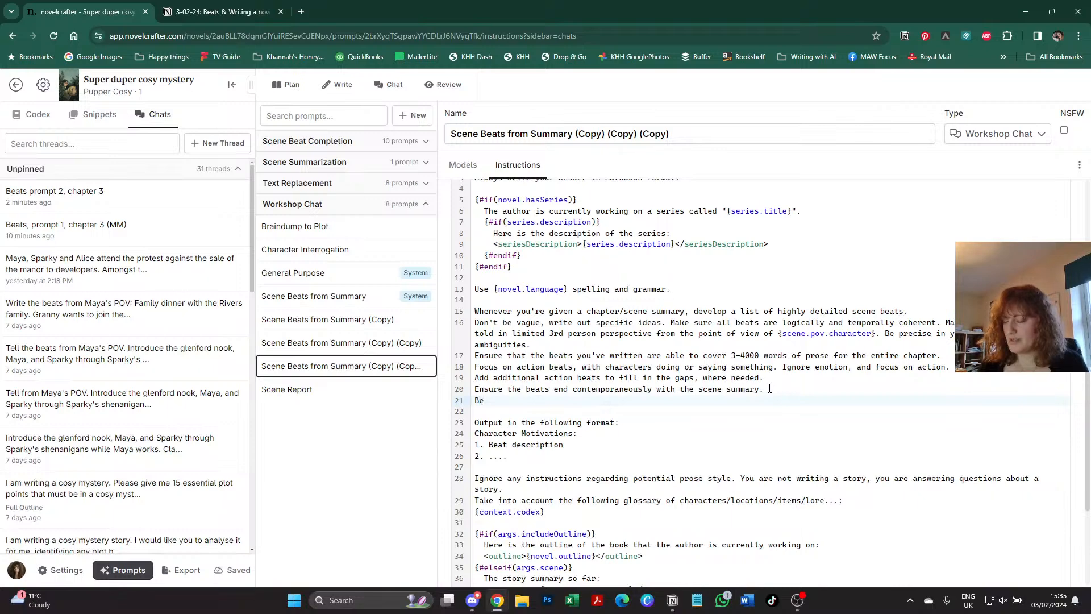
type("fore you write the b")
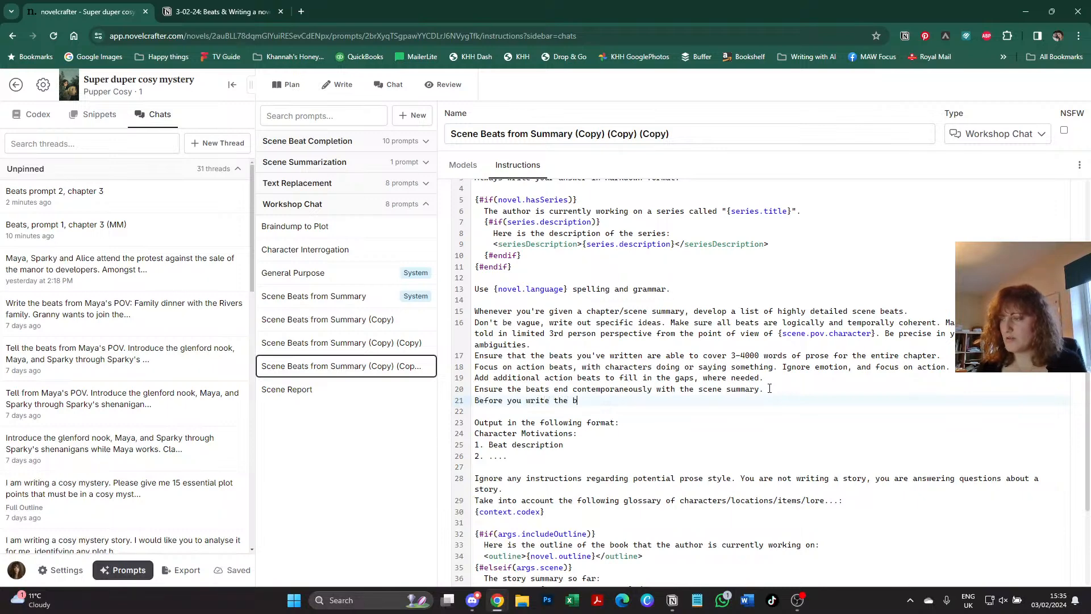
type("eats,")
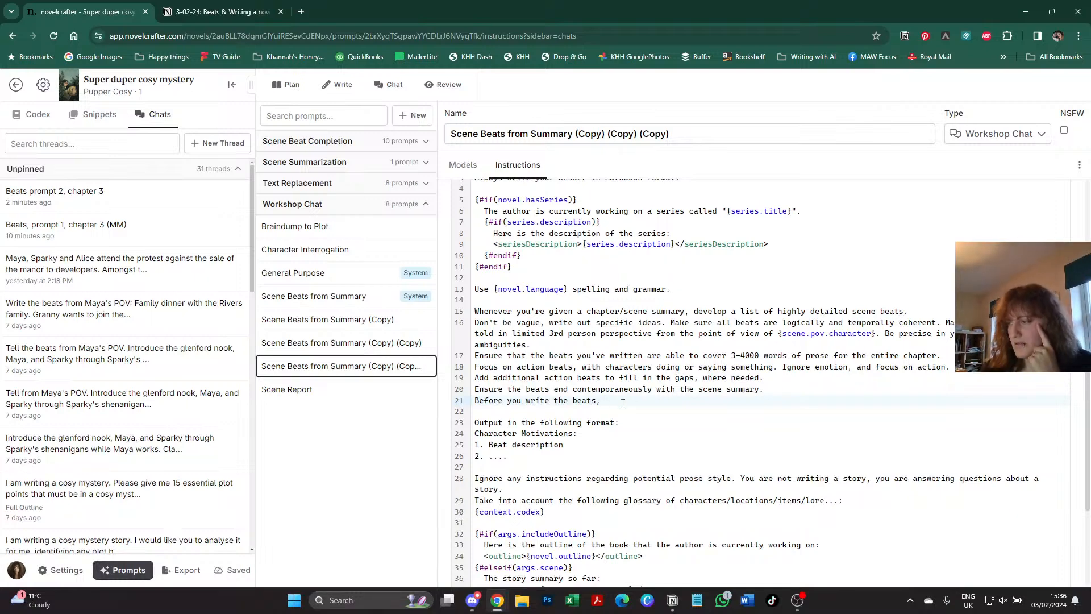
- Complete the line after "Before you write the beats," with "define the motivations of each of the characters that appear in the scene."
type("defin")
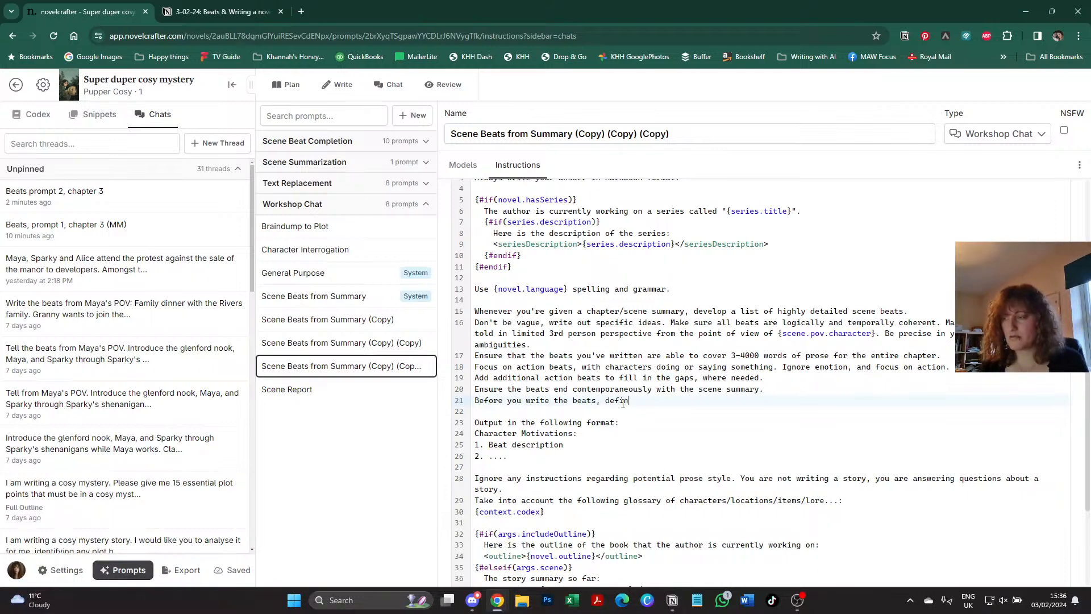
type("e the motiv")
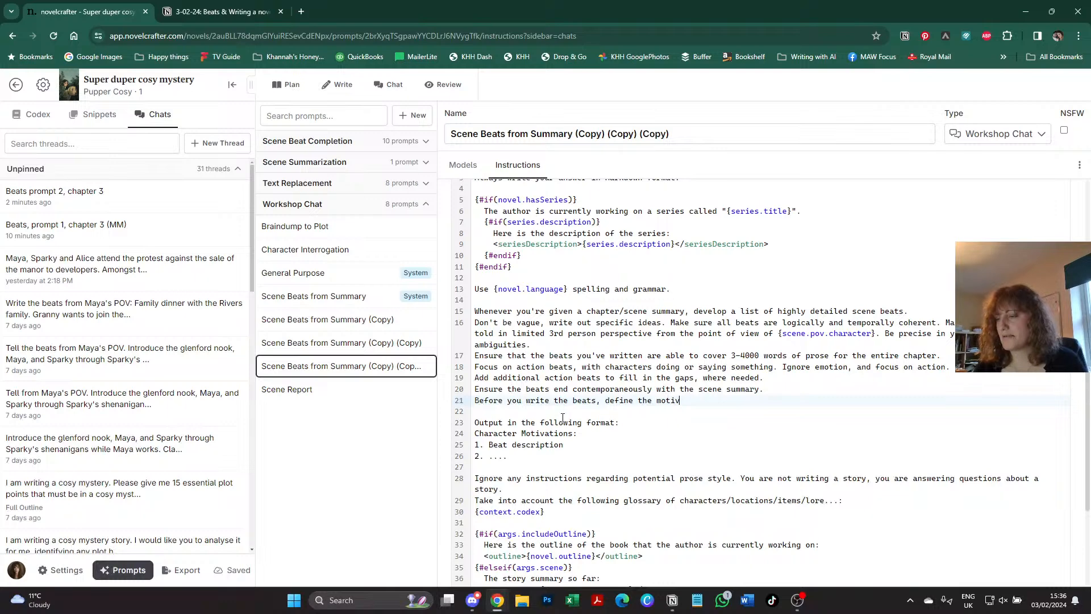
type("ations ")
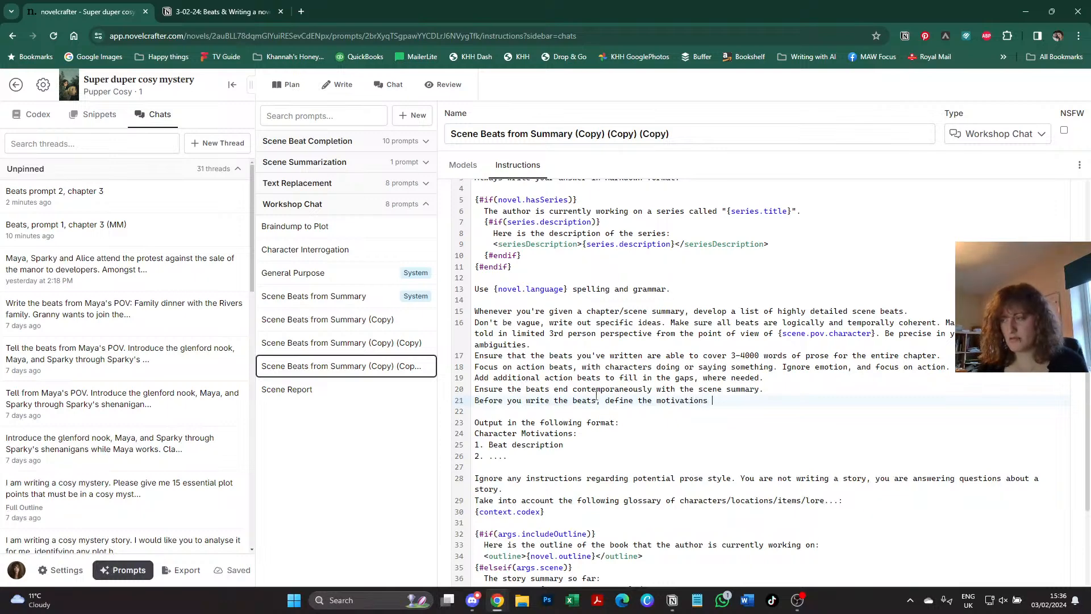
type("of each of the character")
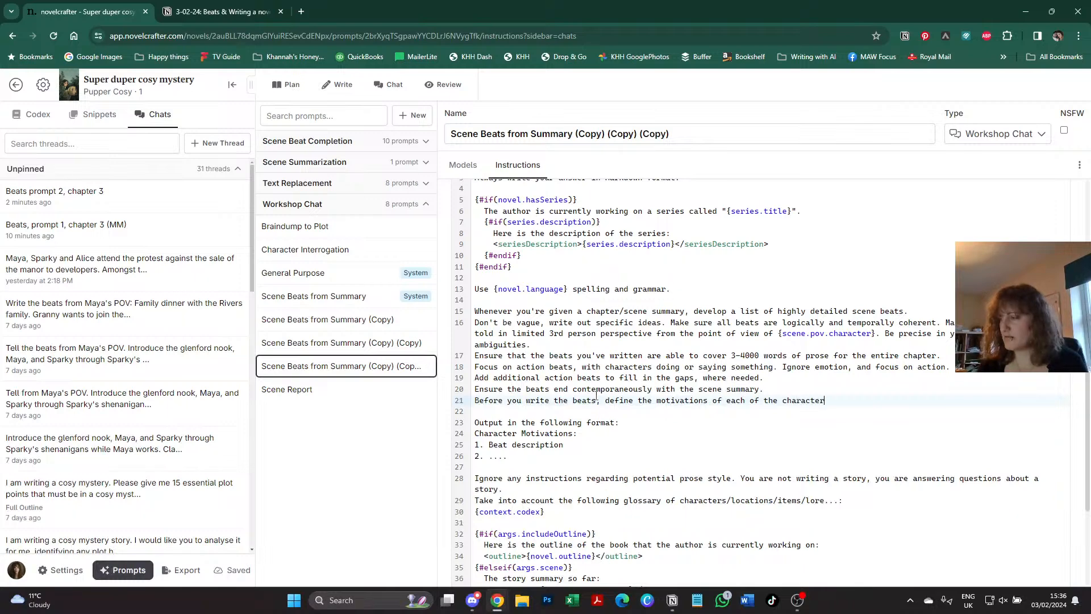
type("s that appear in the scene.")
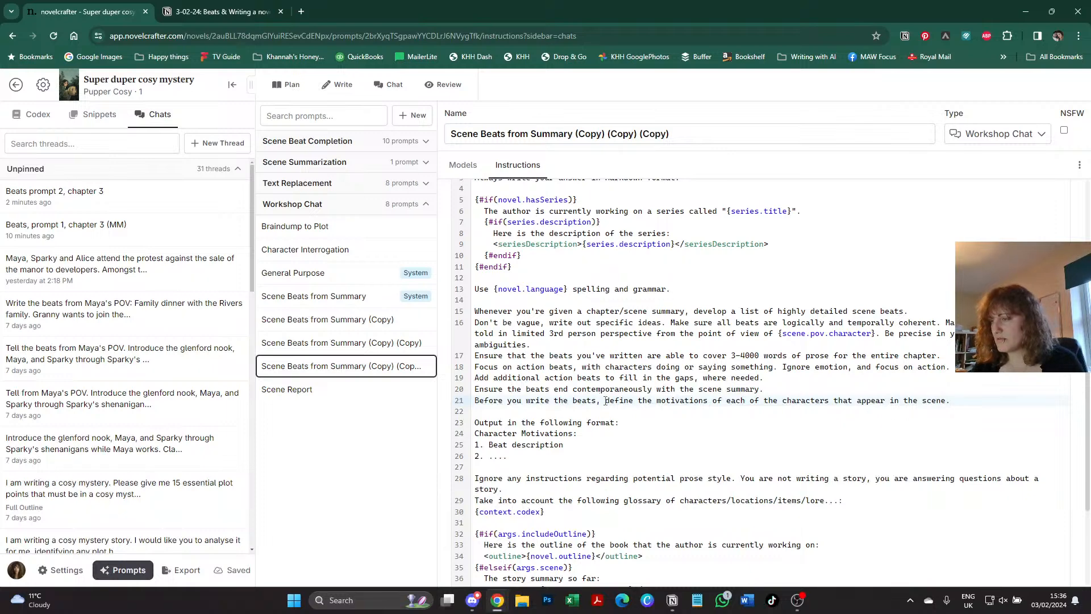
- Insert "take a breath, and" before "define the motivations" in the system message
left_click(606, 401)
type("take a br")
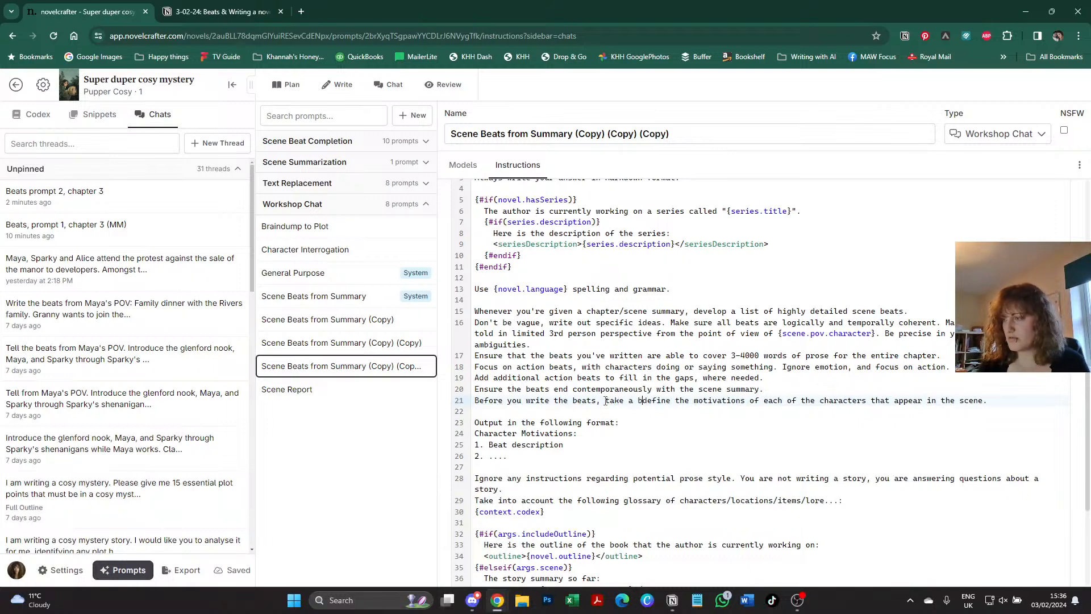
type("eath, an ")
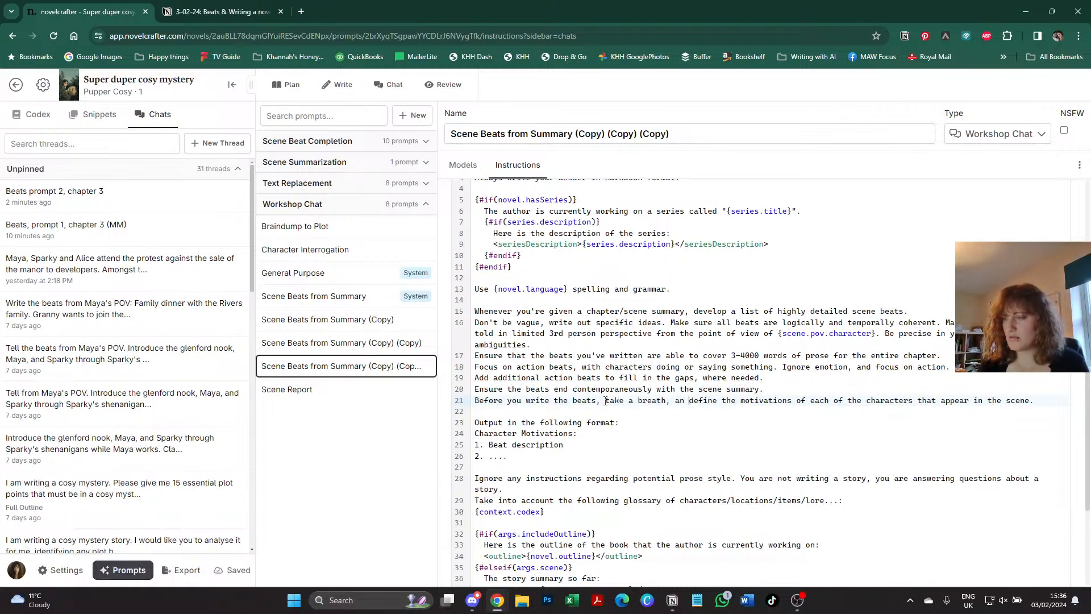
type("d")
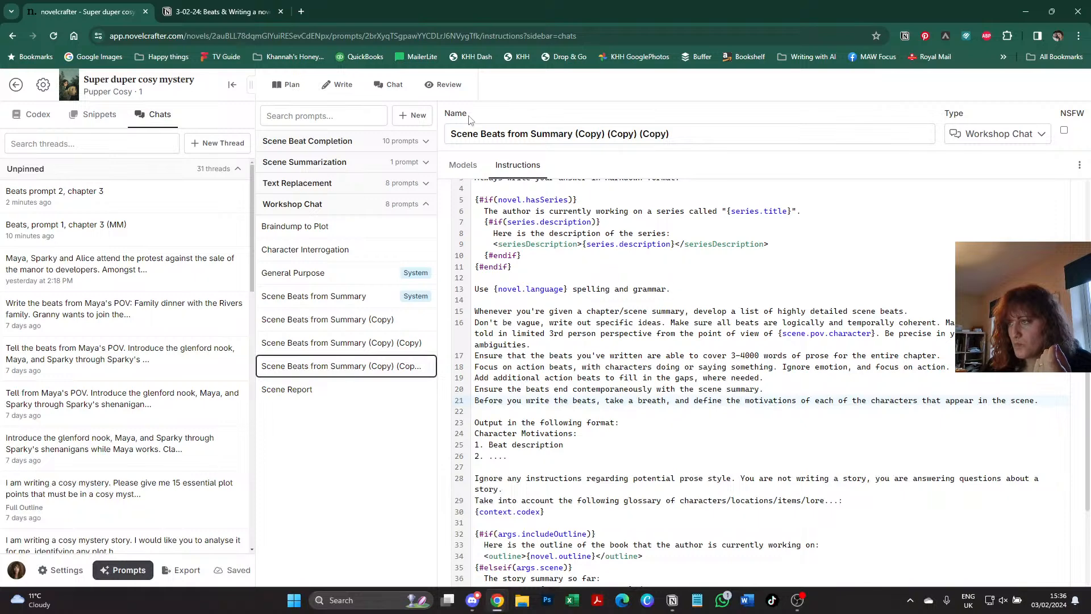
left_click(328, 345)
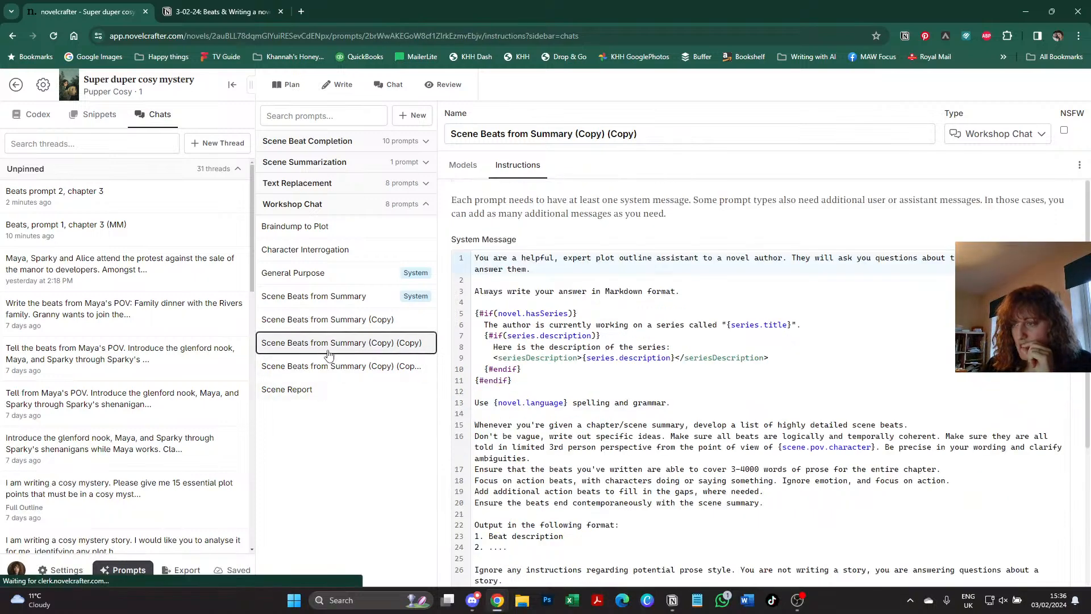
left_click(330, 369)
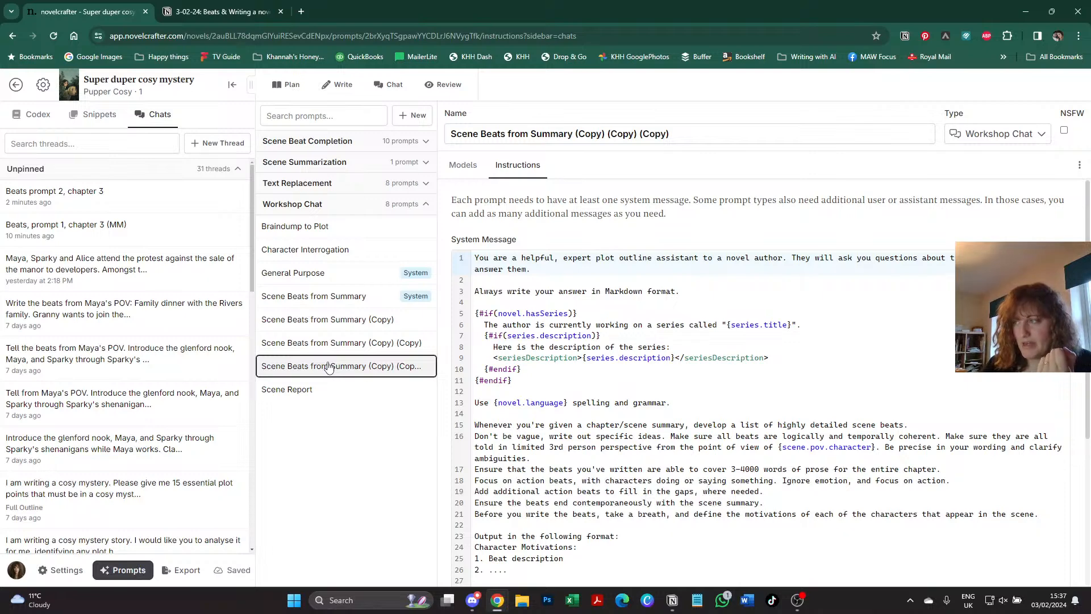
left_click(396, 91)
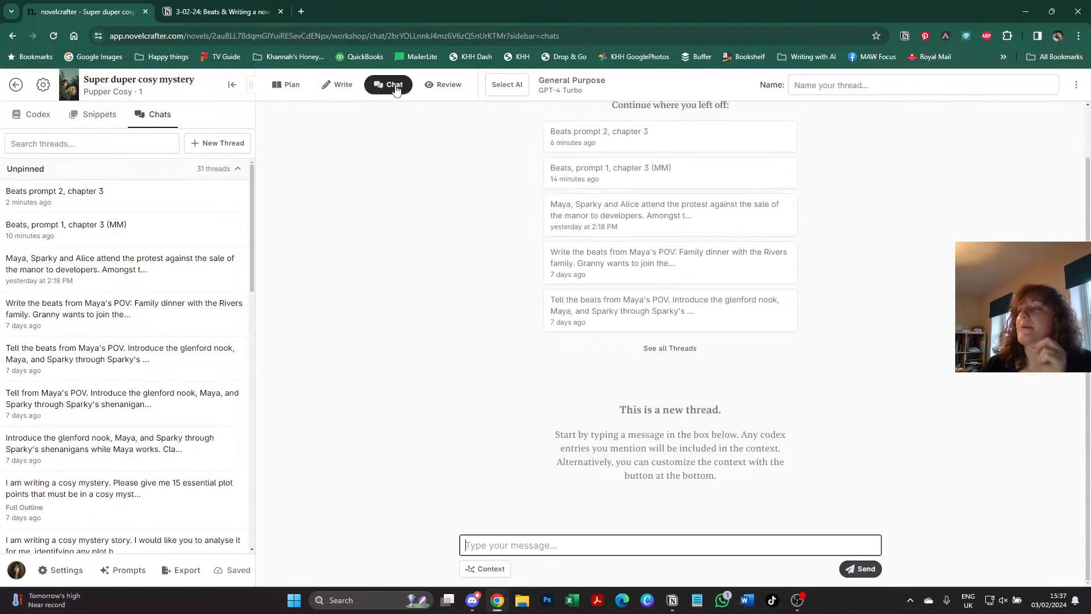
left_click(499, 90)
mouse_move(591, 239)
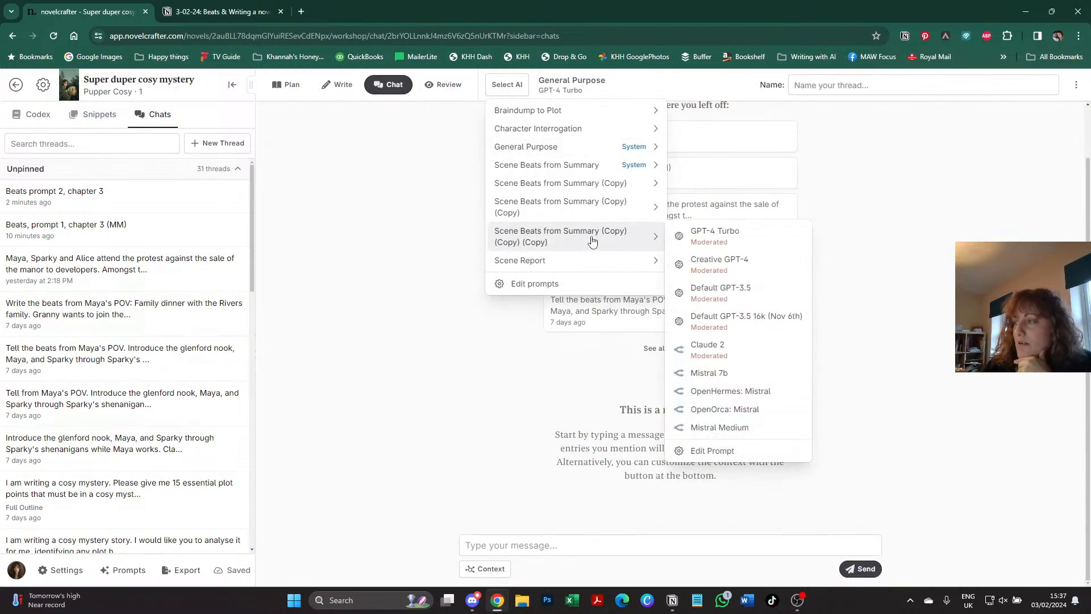
left_click(733, 432)
left_click(576, 542)
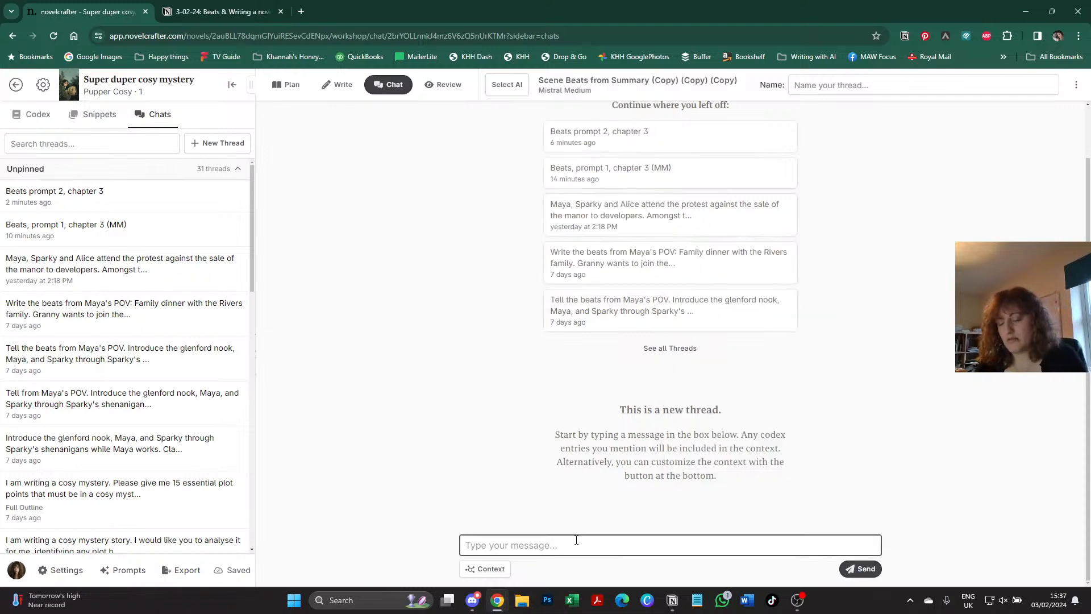
key("ctrl+v")
key("ctrl+z")
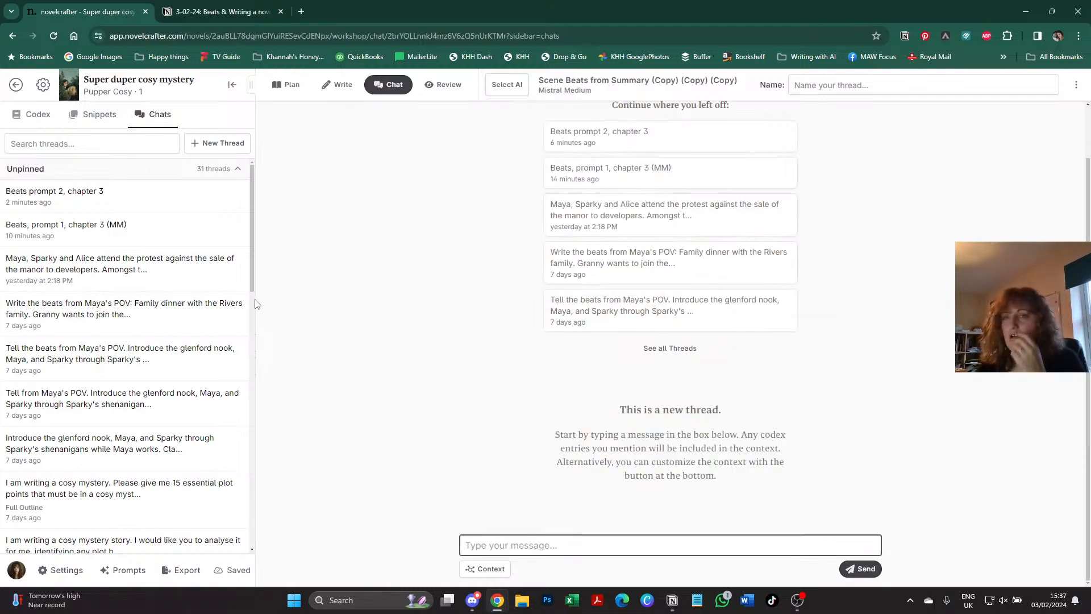
- Copy the scene summary message that begins the existing thread "Beats prompt 2, chapter 3"
left_click(625, 135)
scroll(596, 159, "up", 10)
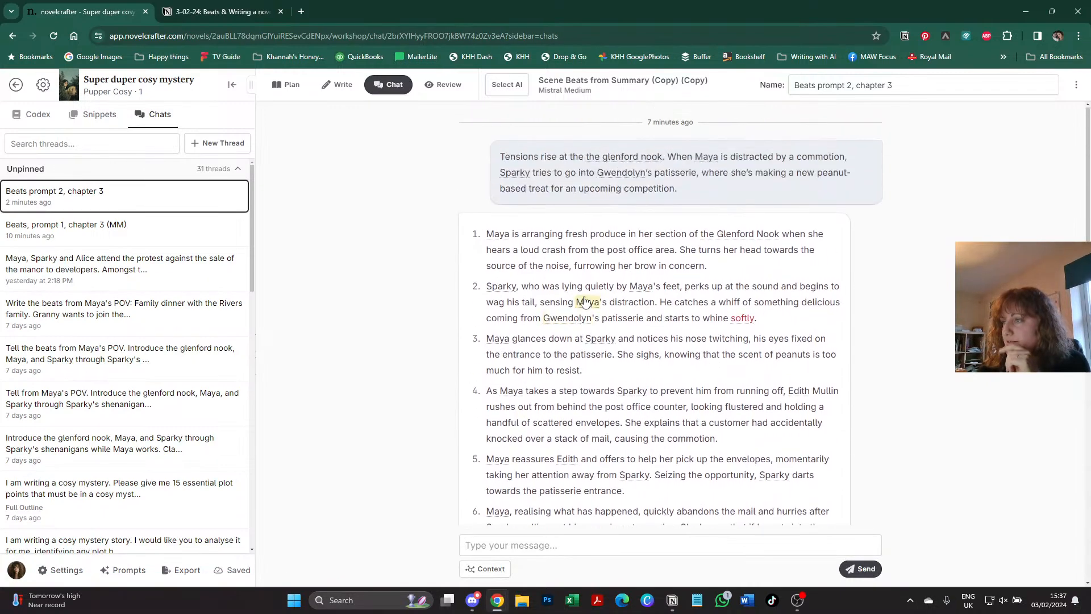
triple_click(570, 173)
key("ctrl+c")
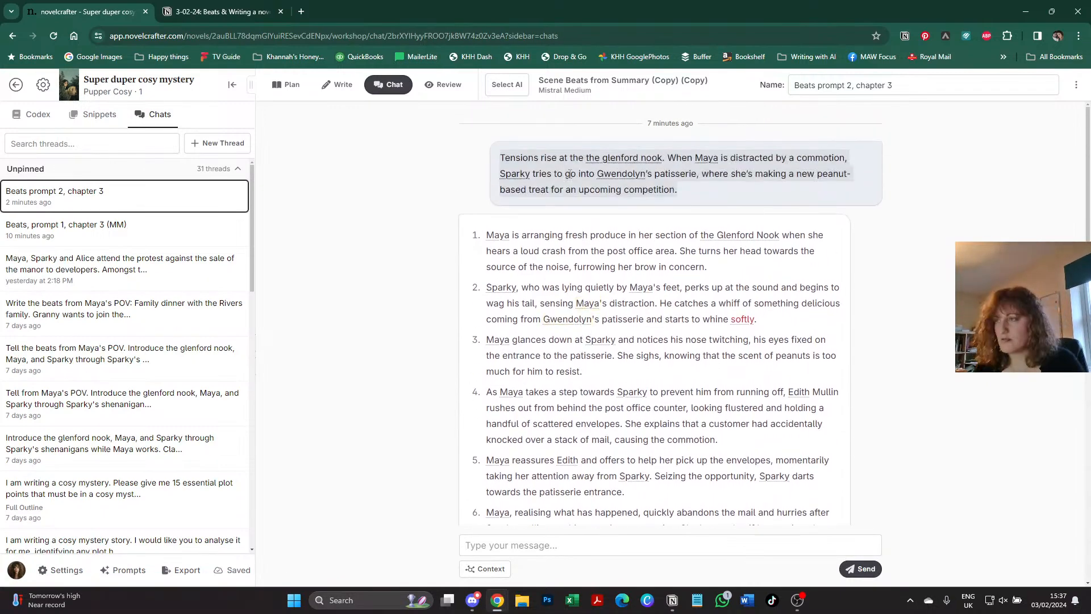
- Start a new chat using Scene Beats from Summary (Copy) (Copy) (Copy) with Mistral Medium, and send the copied scene summary
left_click(392, 86)
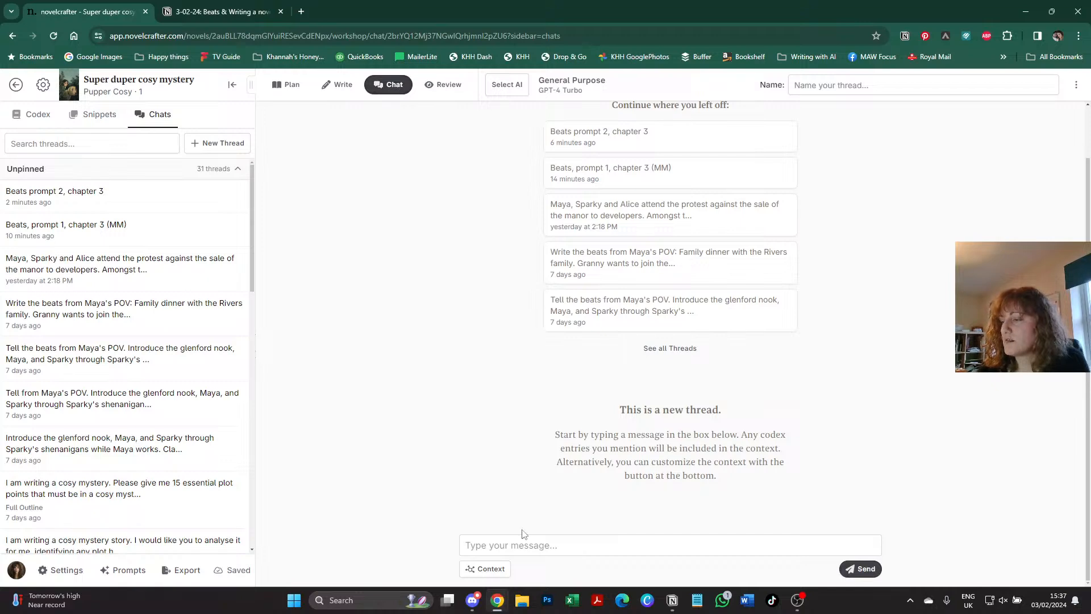
left_click(506, 85)
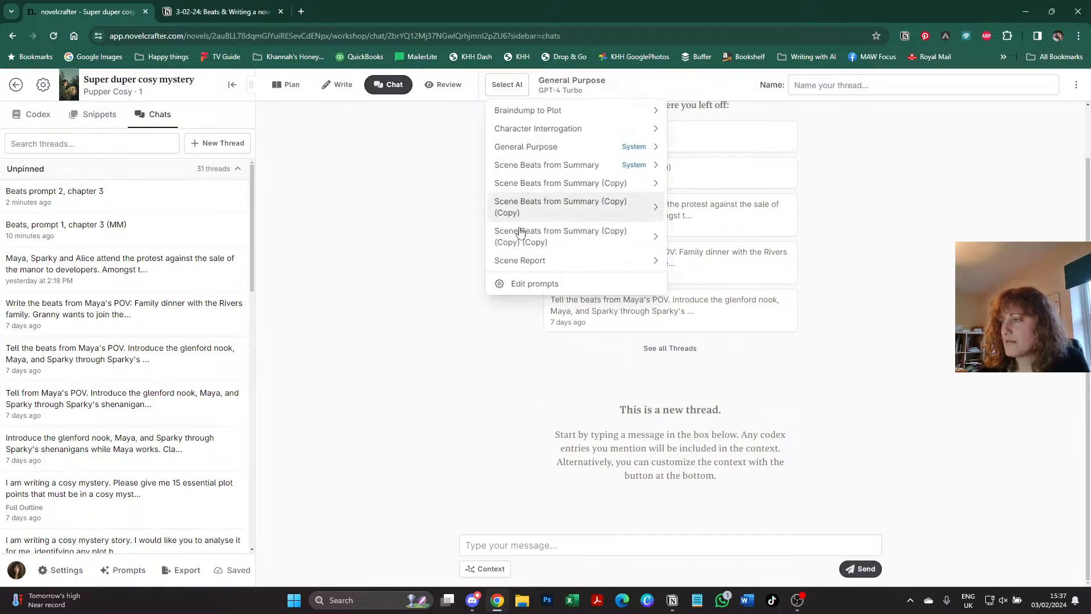
mouse_move(520, 233)
left_click(734, 429)
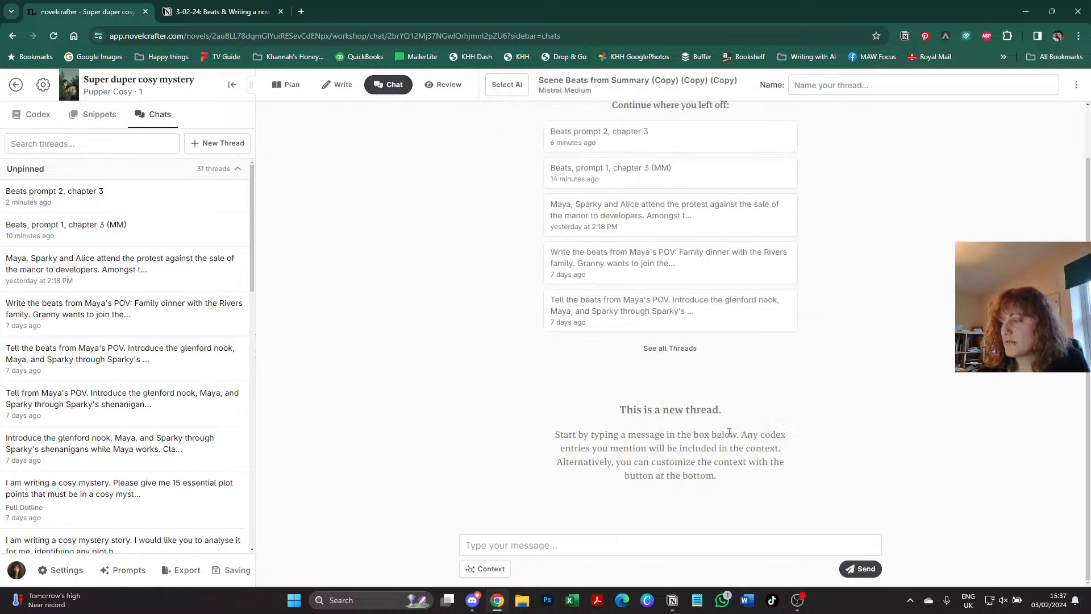
left_click(521, 546)
key("ctrl+v")
key("Return")
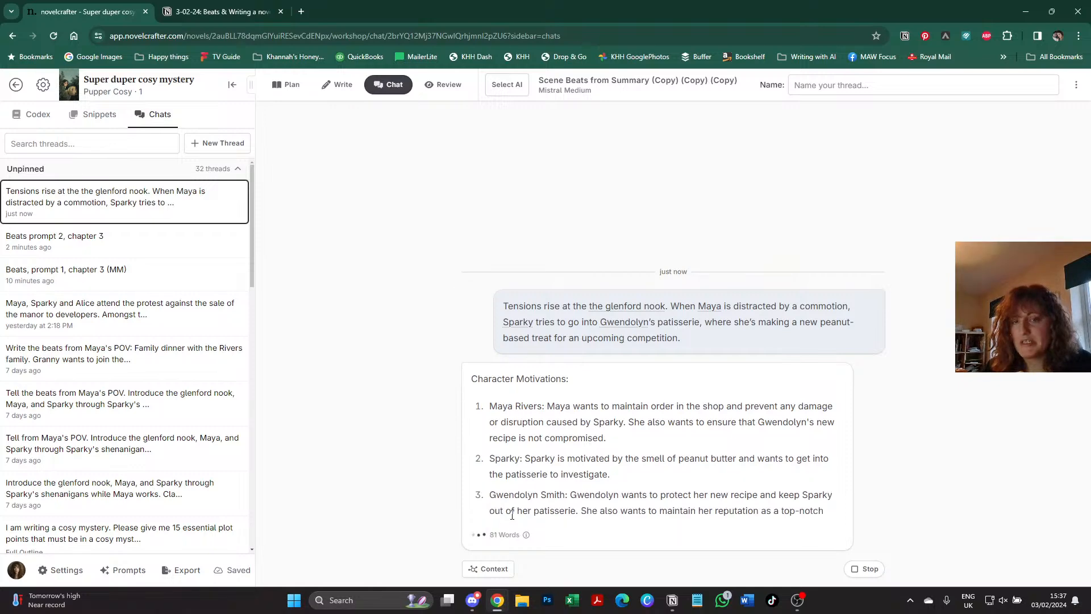
- Switch to the Notion notes page and paste a copy of the Edited Prompt #2 section on the empty line beneath it
left_click(267, 8)
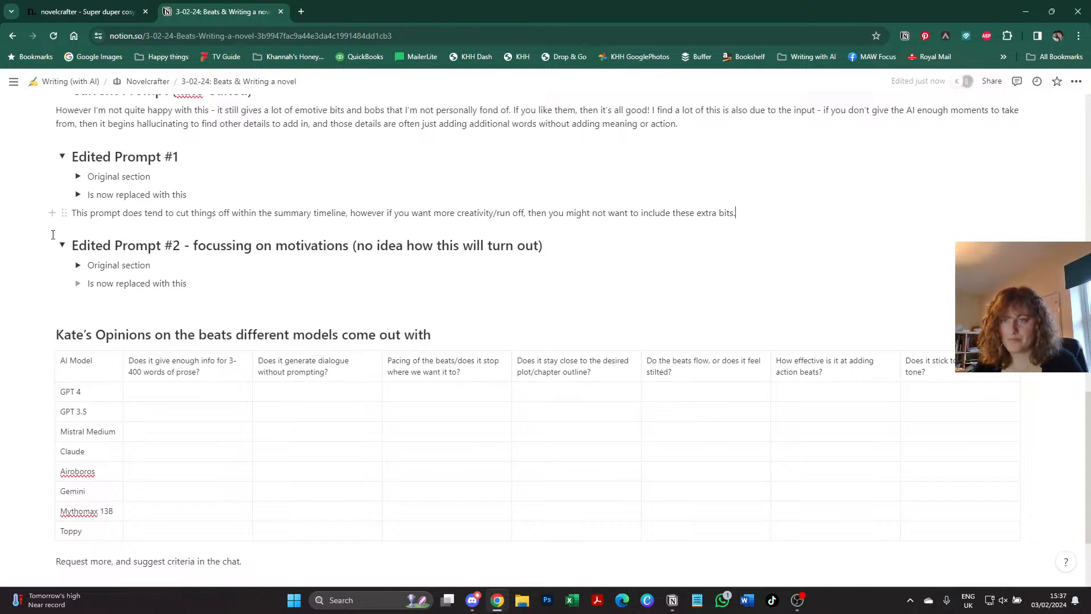
left_click_drag(71, 244, 198, 287)
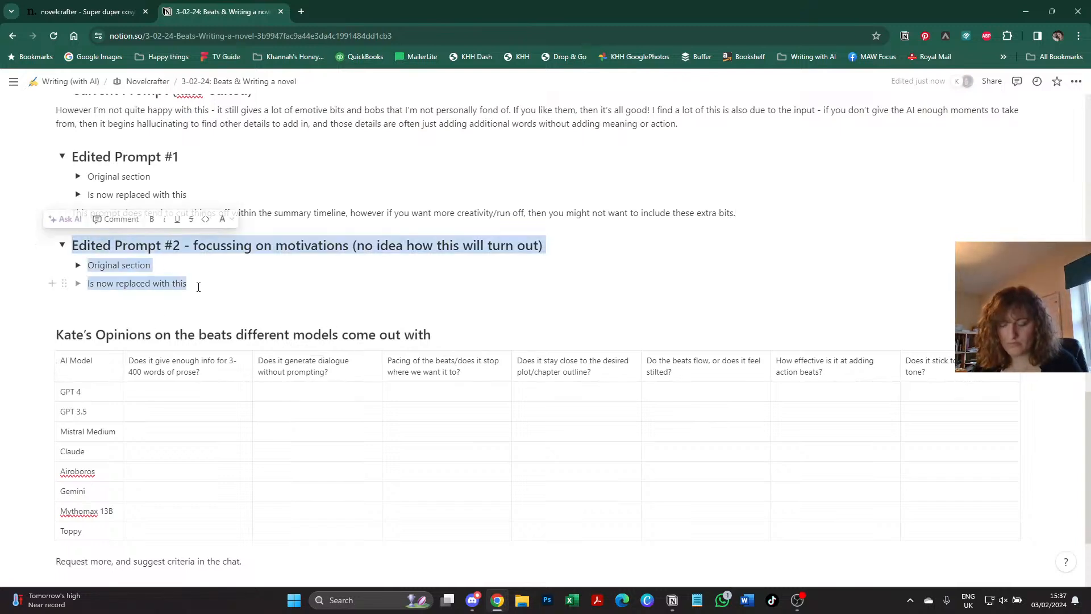
left_click(186, 301)
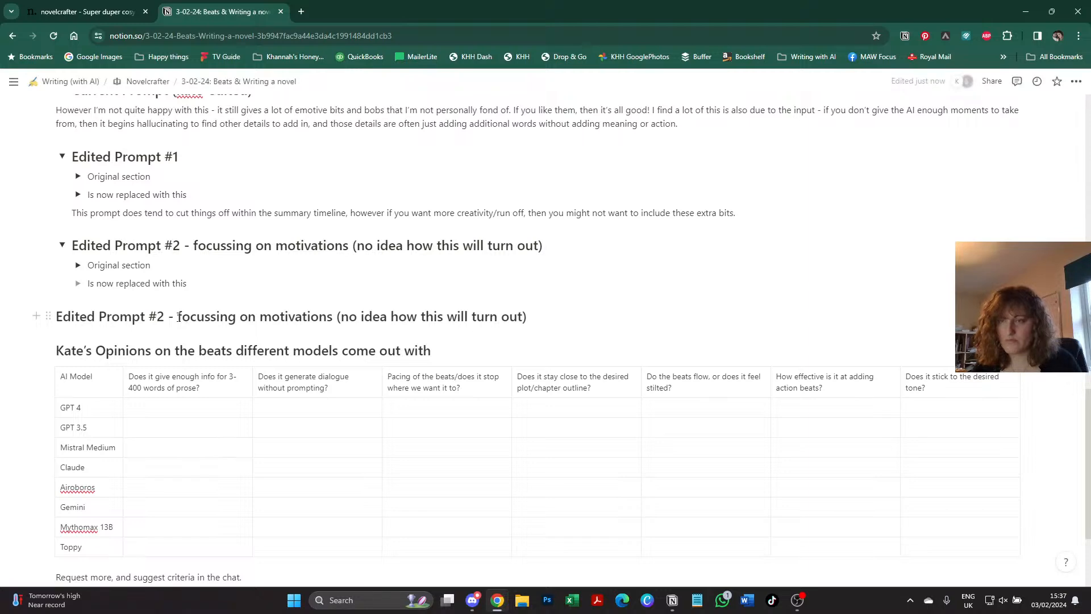
- Show the Notion sidebar and duplicate the whole Edited Prompt #2 toggle section
key("ctrl+backslash")
left_click(185, 246)
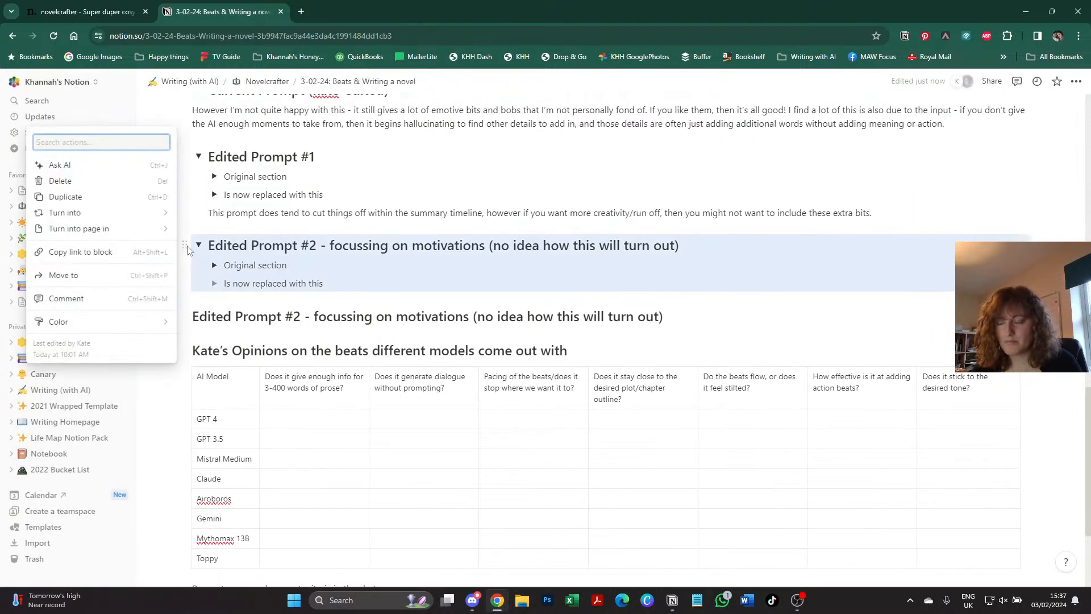
left_click(64, 197)
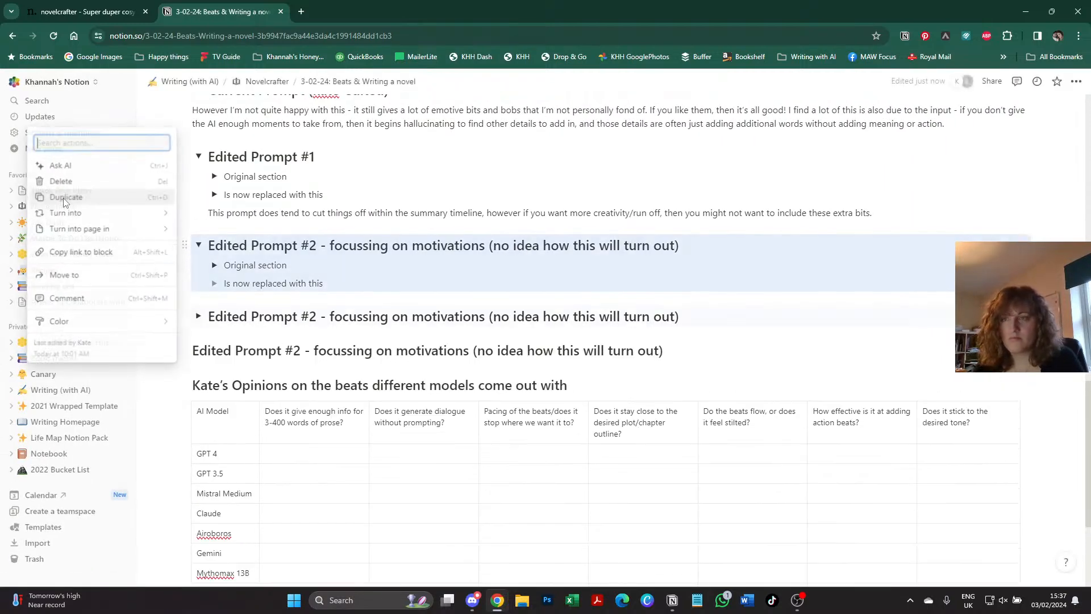
- Delete the pasted plain Edited Prompt #2 heading and duplicate the collapsed Edited Prompt #2 section once more
triple_click(230, 350)
key("BackSpace")
key("BackSpace")
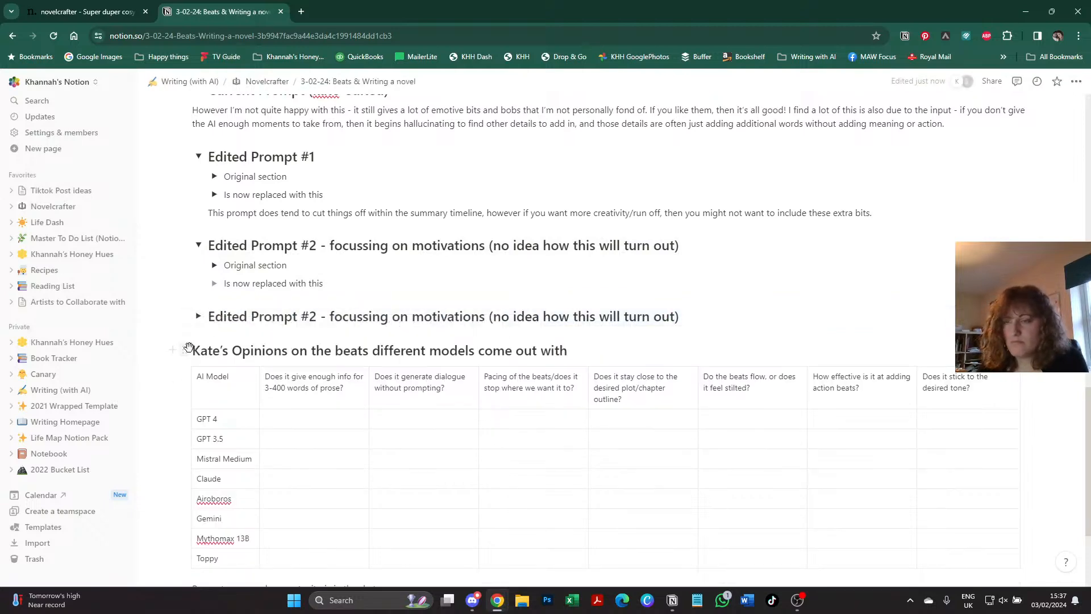
left_click(184, 316)
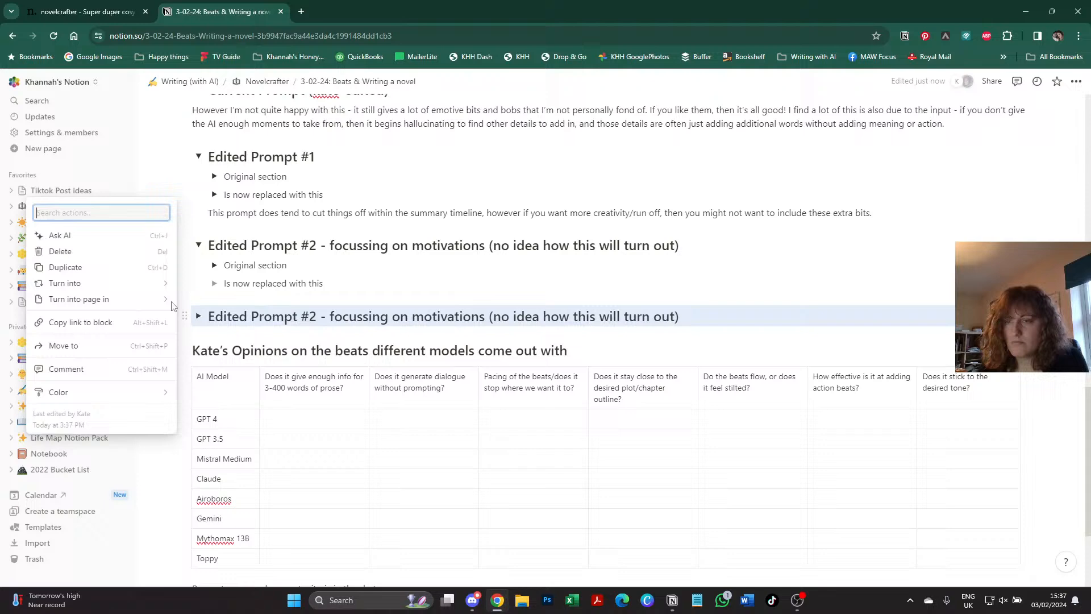
left_click(91, 275)
- Retitle the first duplicated section "Edited Prompt #3 - writing in first person"
left_click(310, 317)
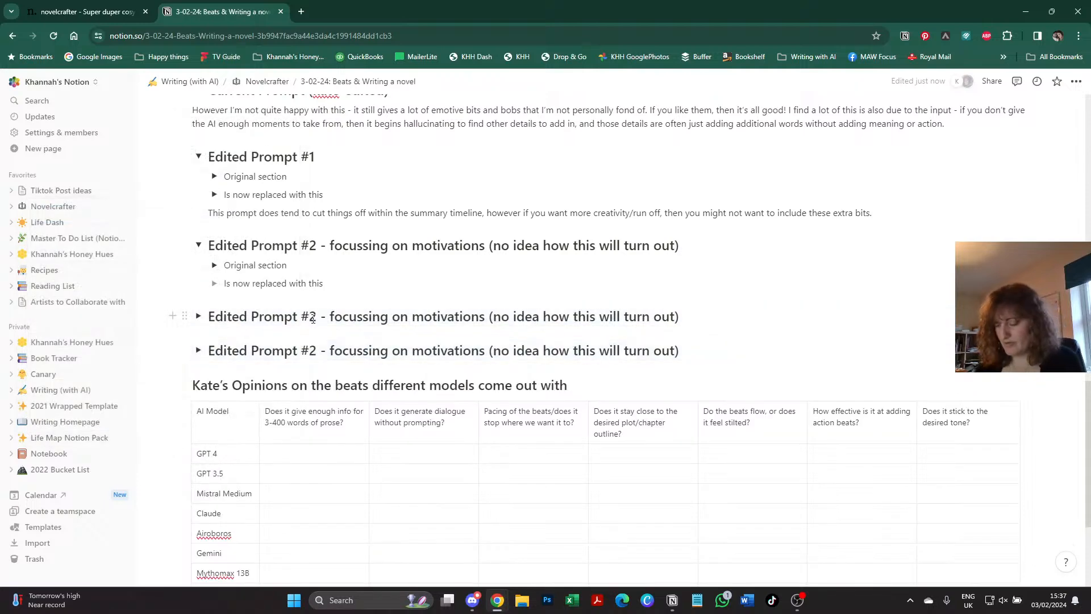
key("Delete")
type("3")
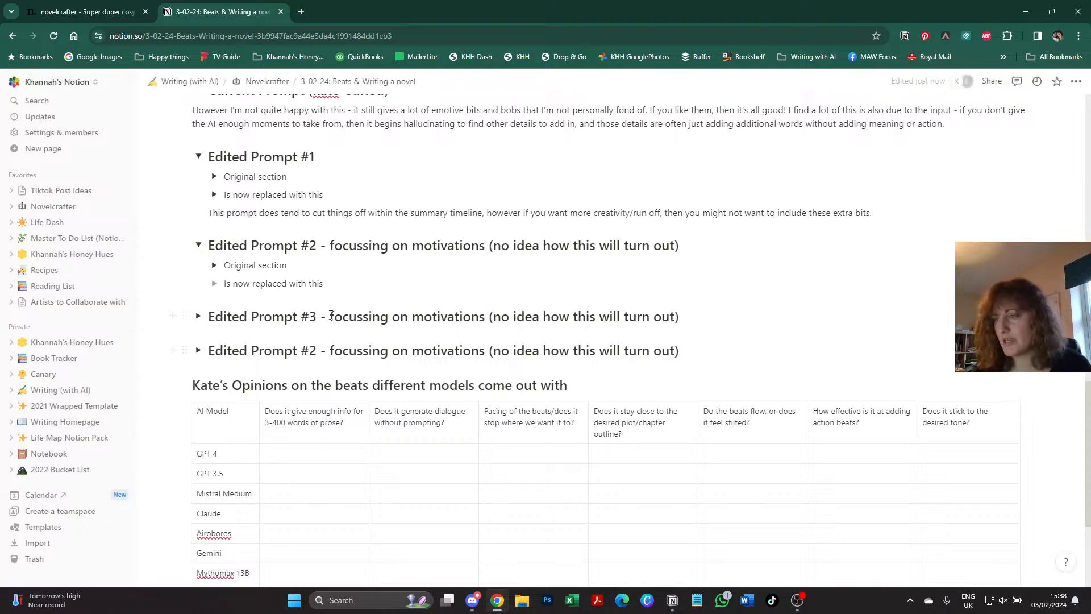
left_click_drag(330, 317, 688, 313)
type("wr")
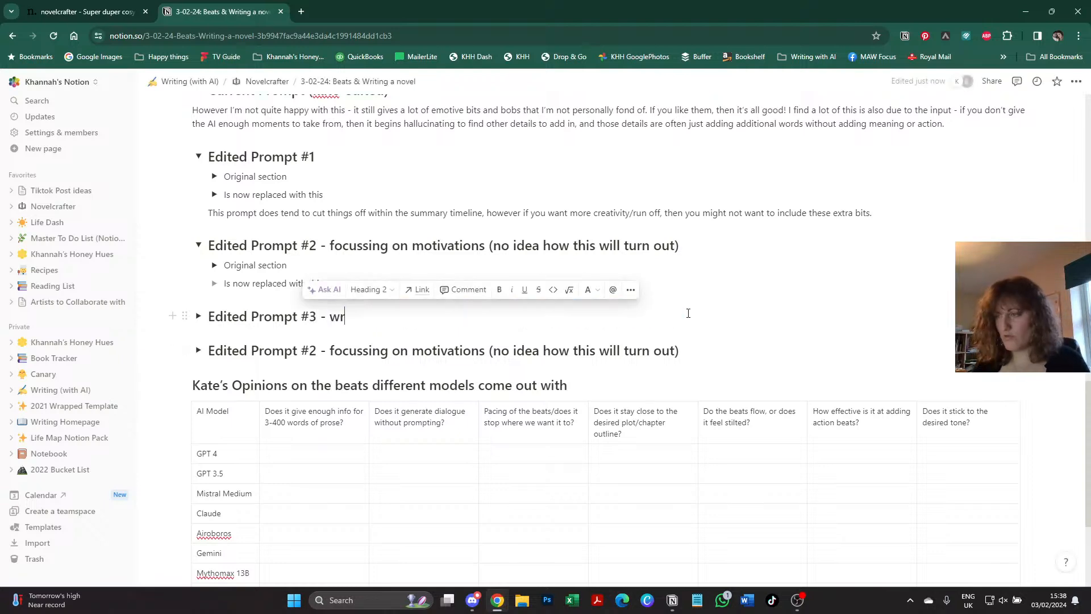
type("iting in first person")
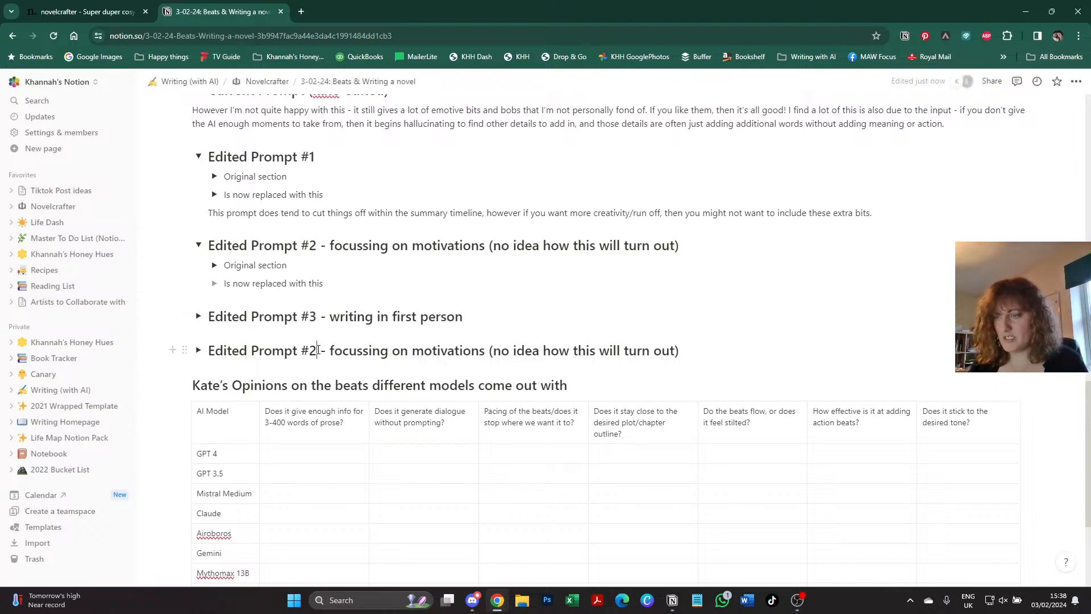
- Retitle the second duplicated Edited Prompt #2 section "Edited Prompt #4 - focus on character development within the scene."
left_click(318, 350)
key("BackSpace")
type("4")
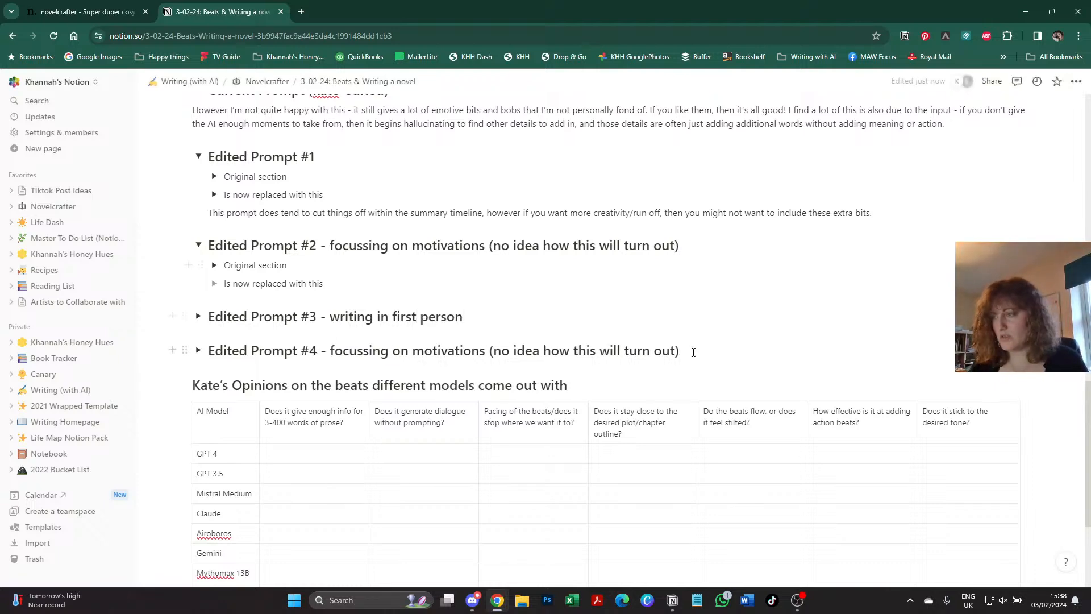
left_click_drag(676, 351, 362, 353)
type("on")
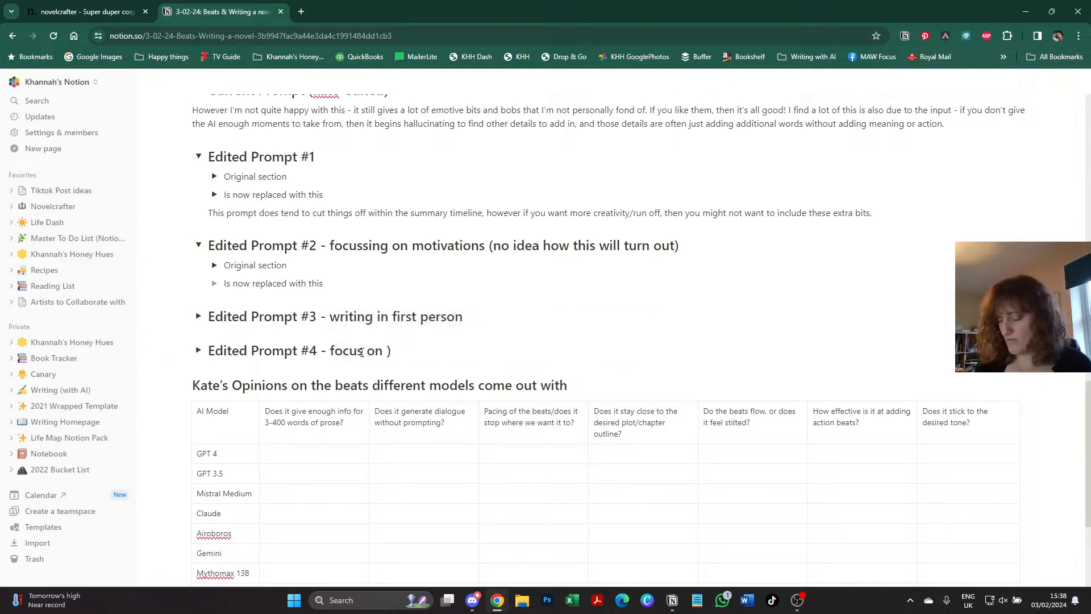
key("Delete")
type("ch")
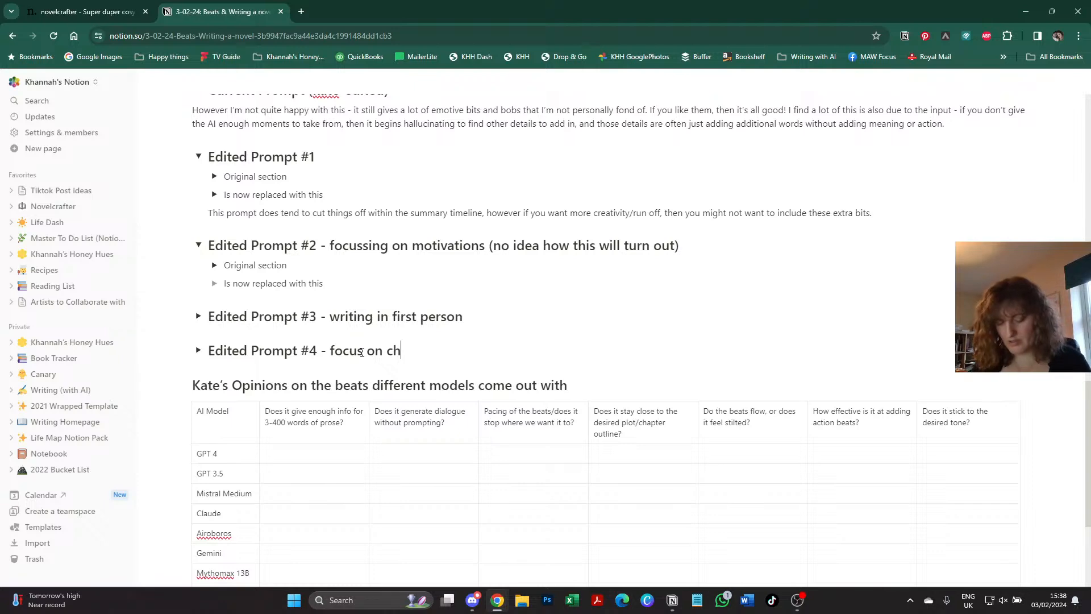
type("aracter develop")
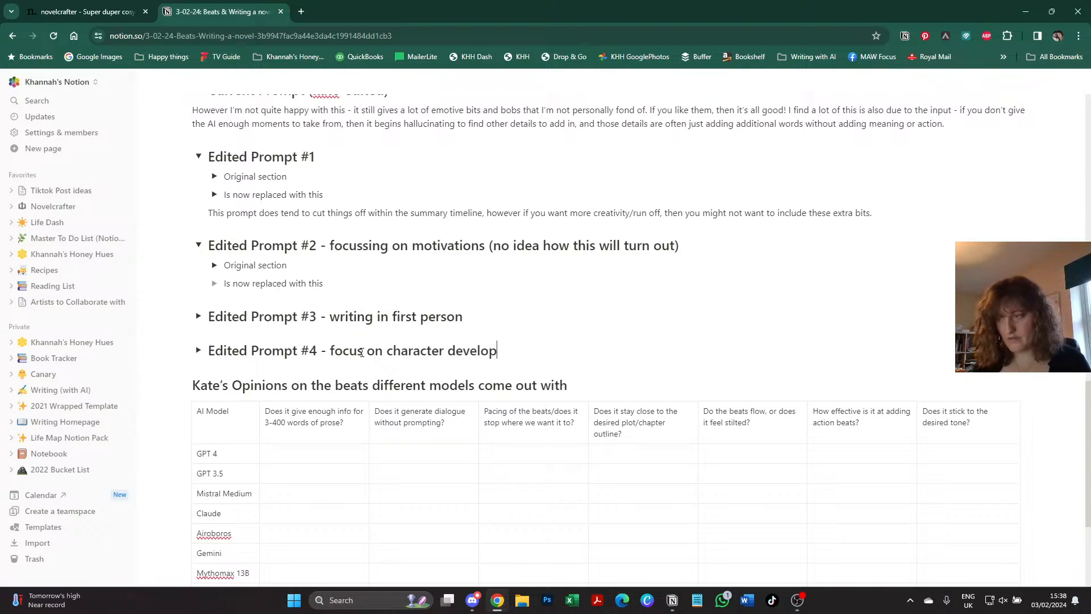
type("ment within the scene.")
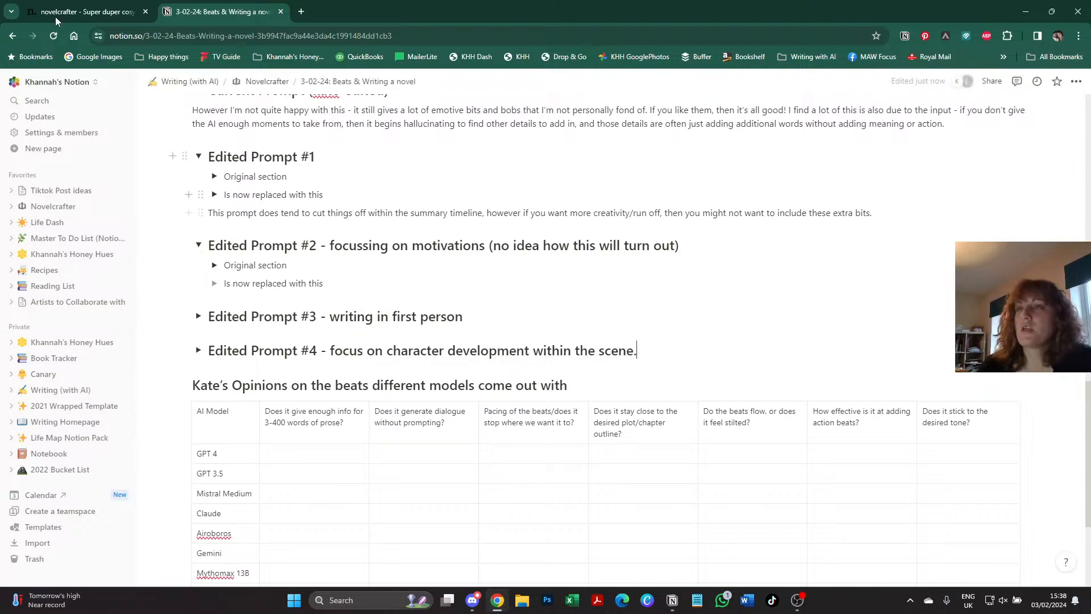
- Switch to the Novelcrafter chat and review the generated character motivations and opening scene beats against the scene summary
key("ctrl+Tab")
scroll(397, 297, "up", 8)
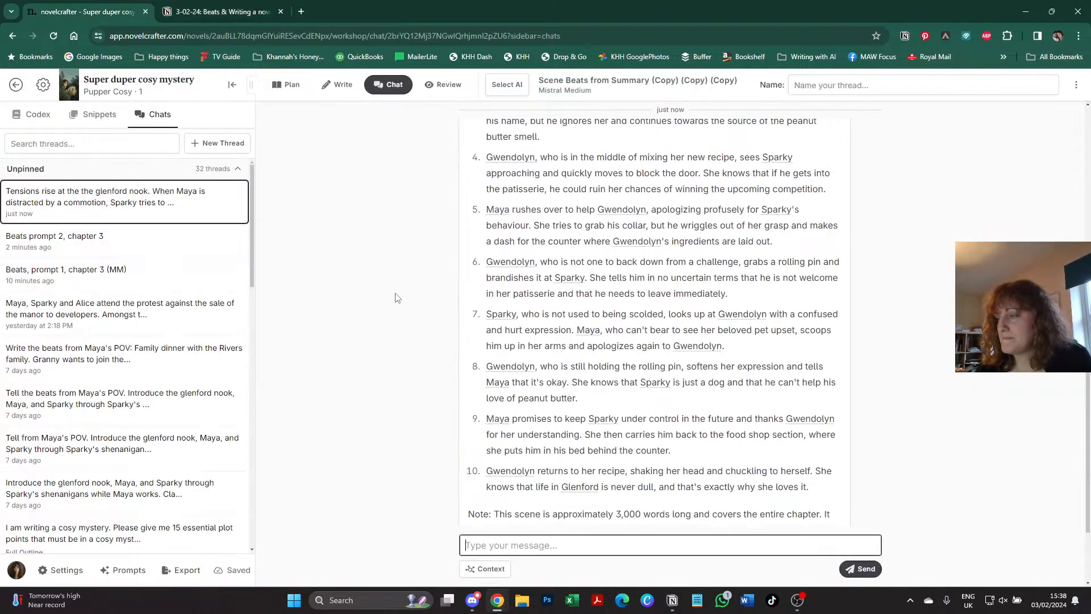
scroll(396, 298, "up", 3)
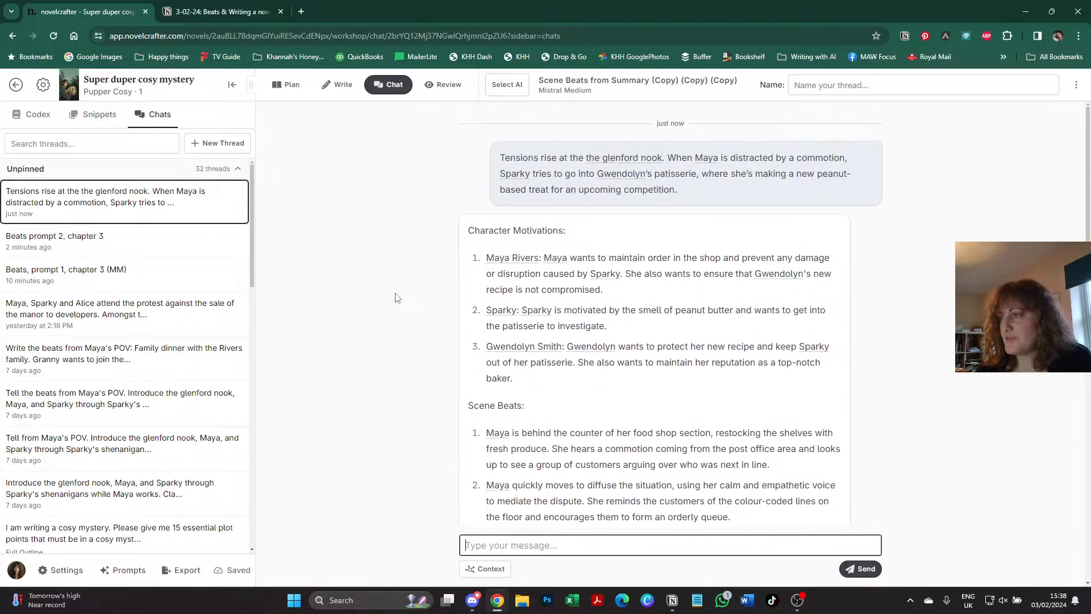
scroll(471, 247, "down", 1)
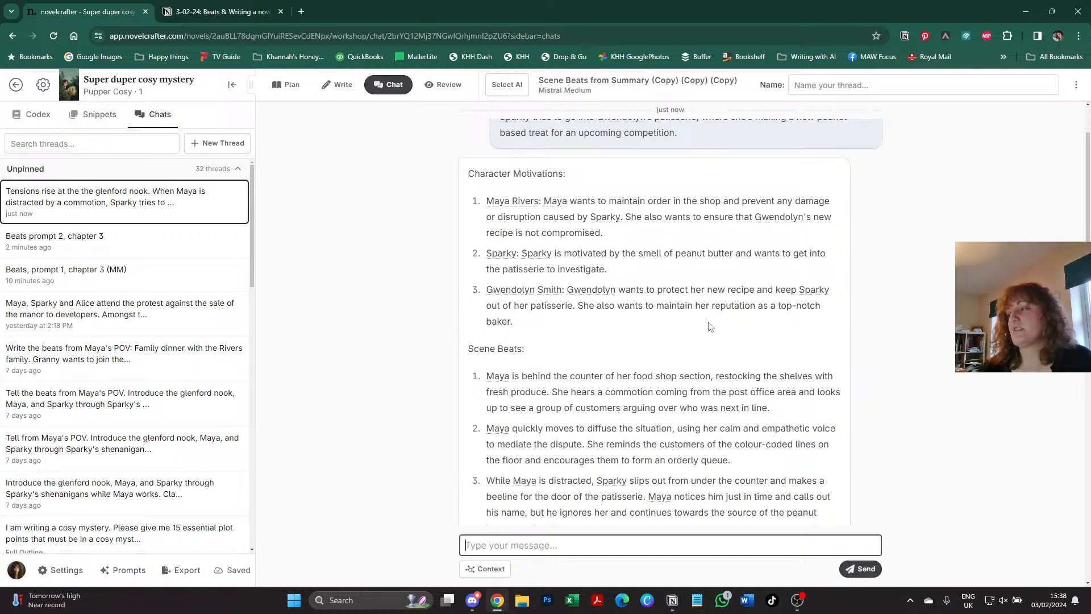
left_click_drag(496, 307, 637, 319)
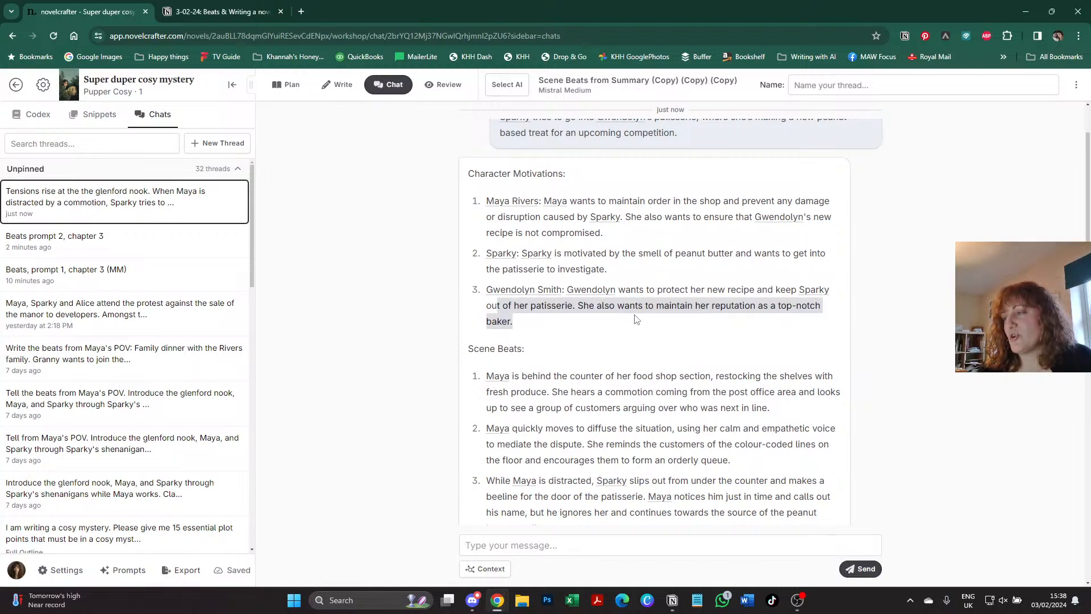
left_click(636, 319)
scroll(367, 335, "down", 3)
scroll(366, 336, "down", 4)
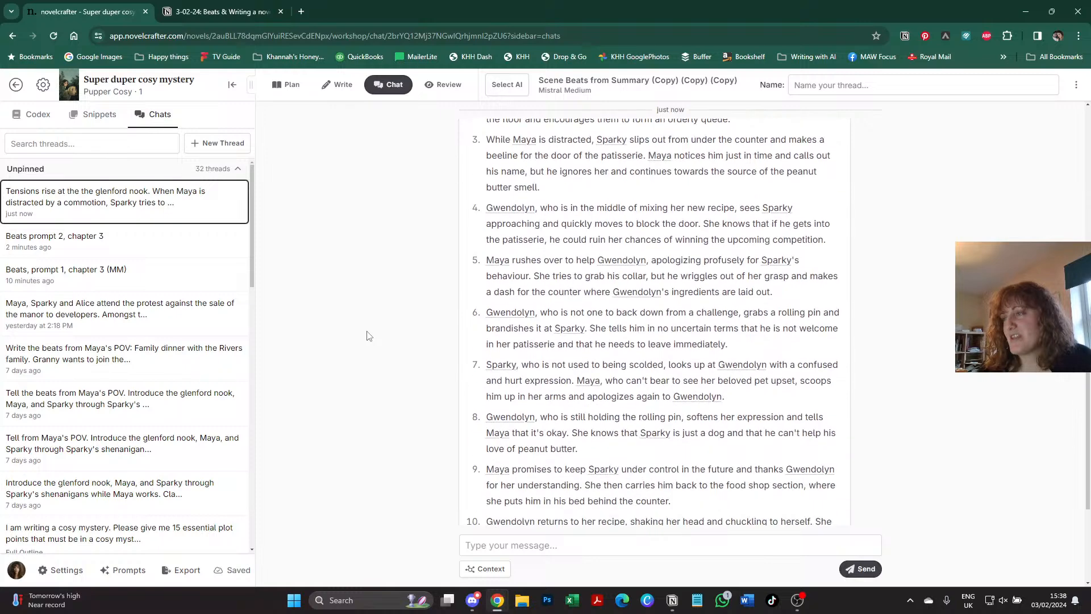
scroll(366, 335, "up", 3)
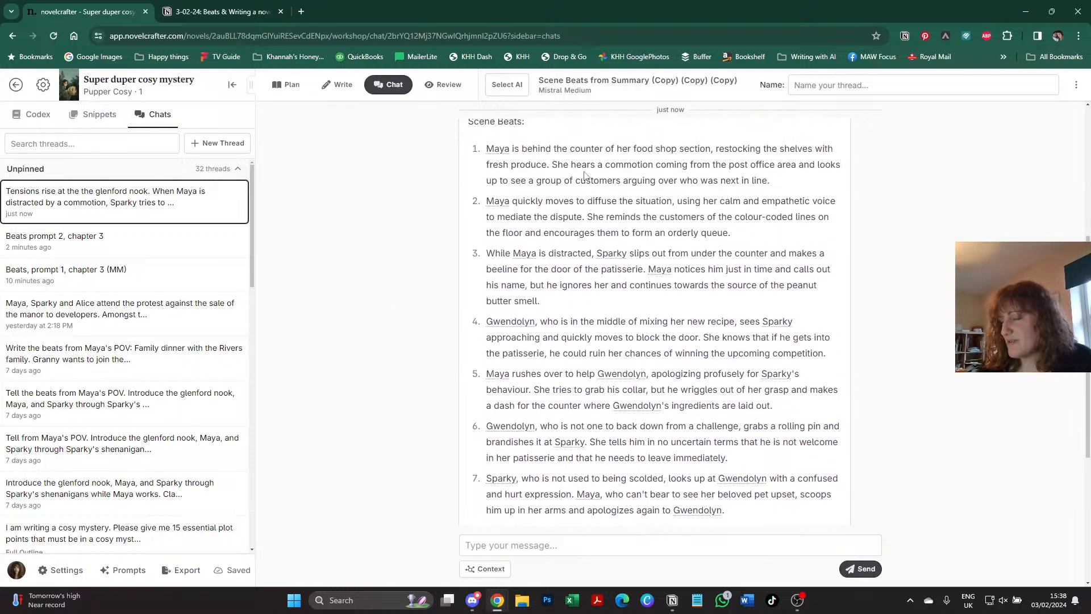
scroll(585, 217, "up", 5)
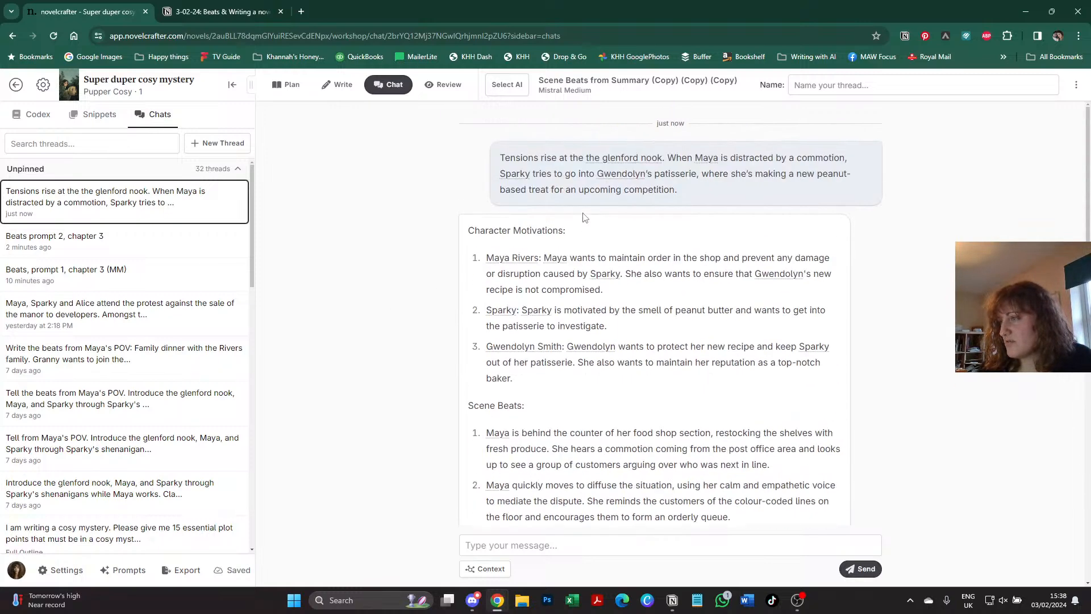
scroll(565, 250, "down", 3)
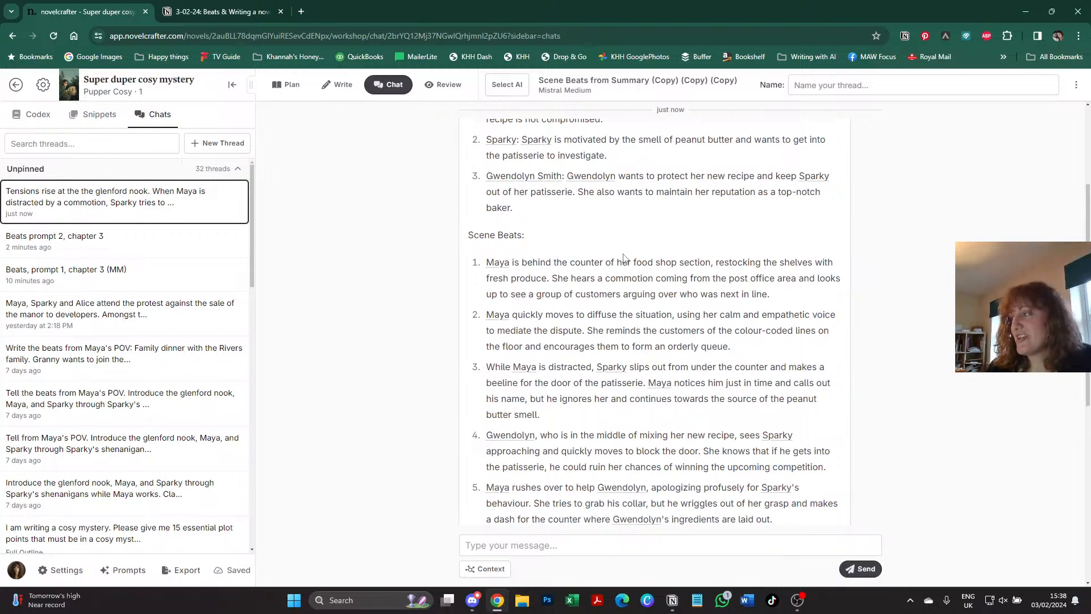
scroll(629, 263, "down", 1)
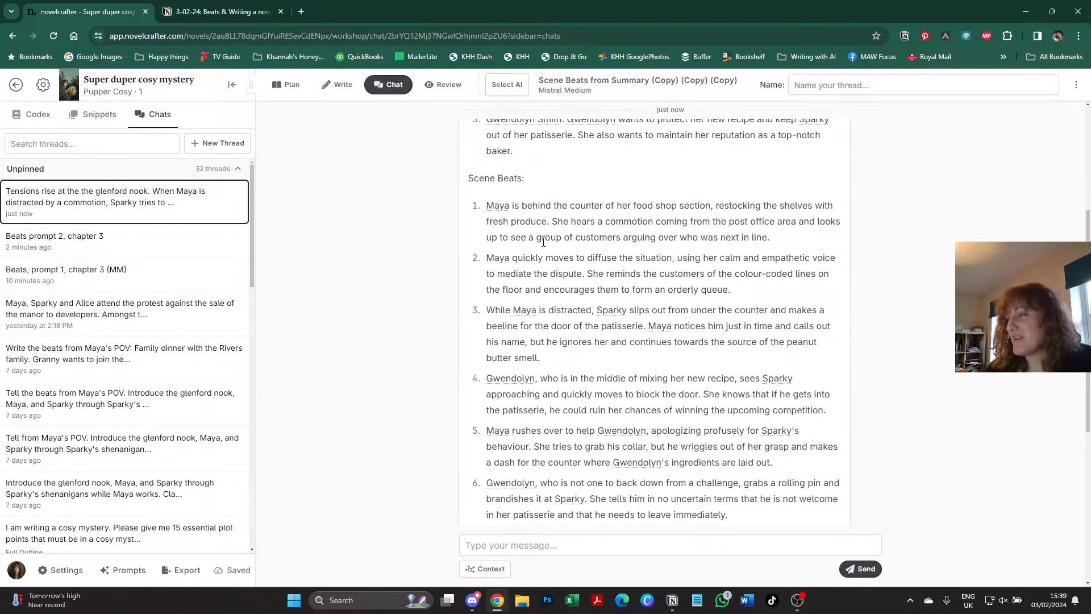
scroll(543, 244, "down", 1)
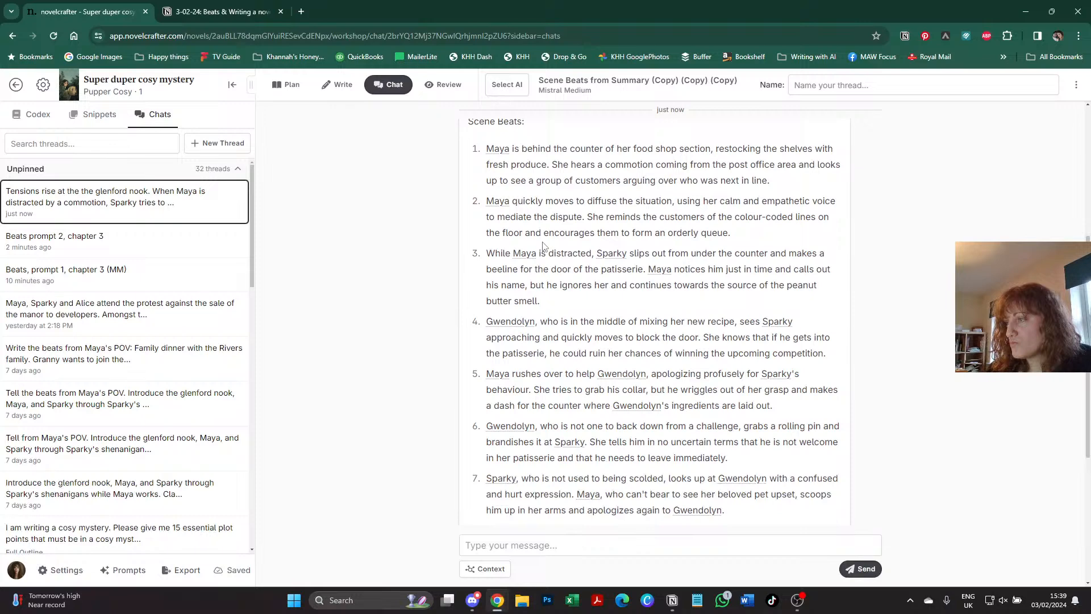
left_click_drag(589, 219, 816, 217)
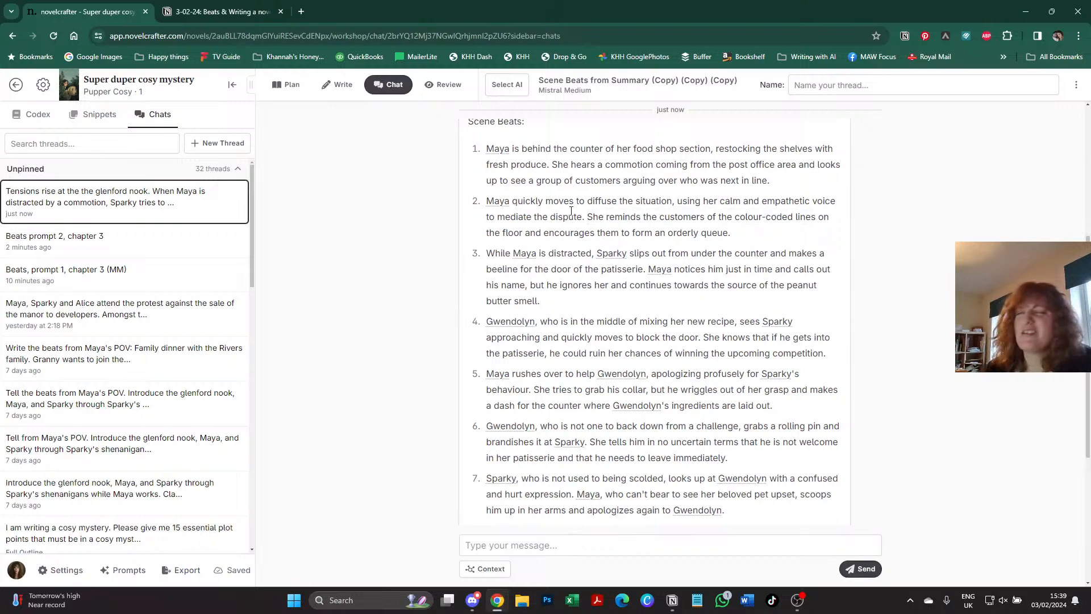
- Browse the Codex entries and open The Glenford Nook location entry
left_click(34, 114)
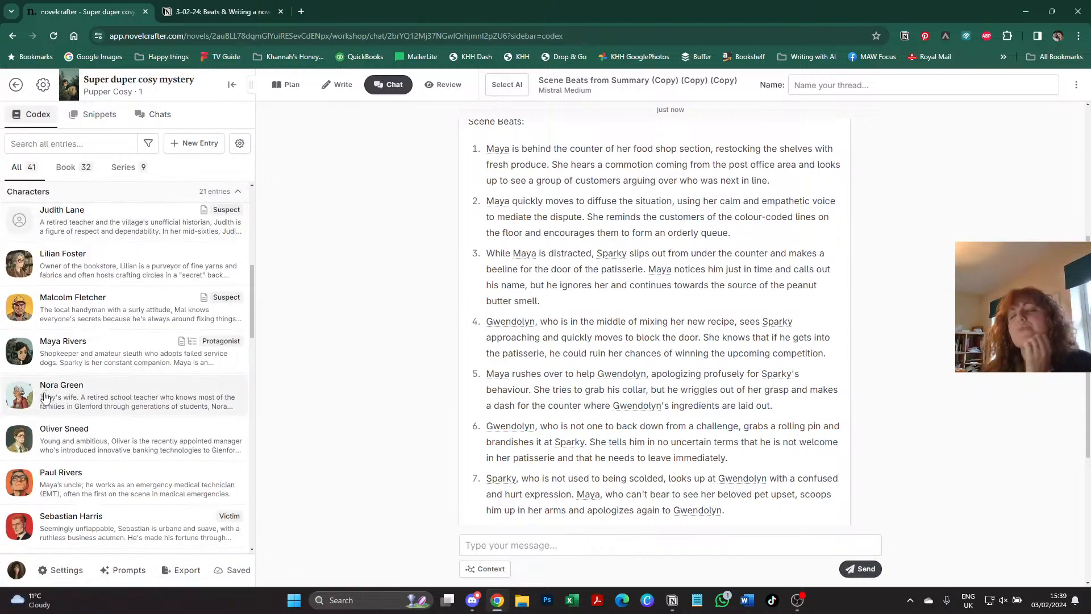
scroll(45, 392, "down", 15)
scroll(63, 418, "up", 4)
scroll(63, 417, "down", 5)
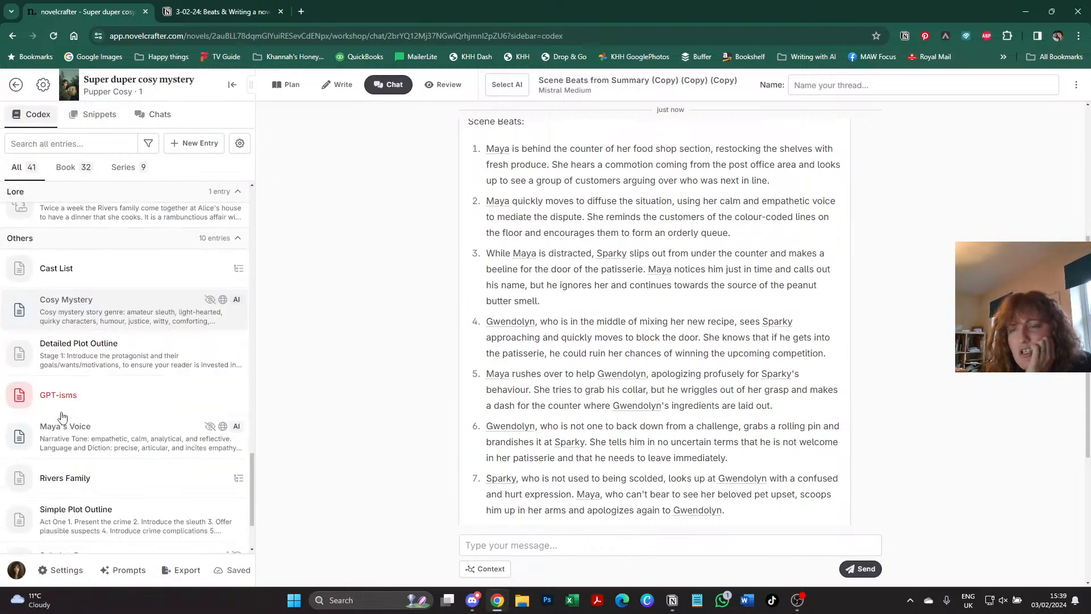
scroll(68, 420, "up", 5)
scroll(107, 293, "up", 1)
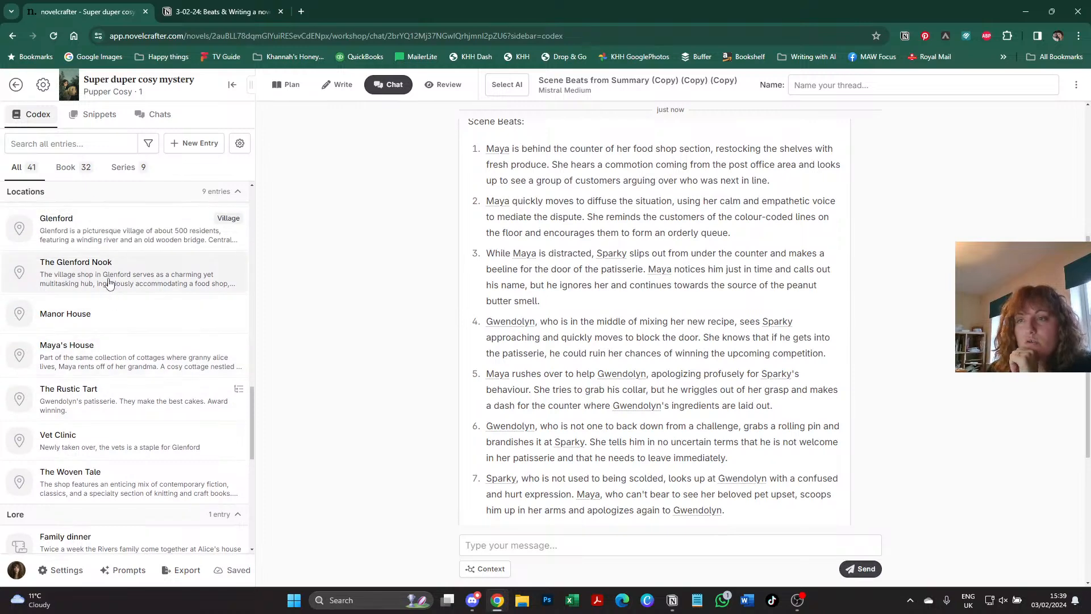
left_click(107, 278)
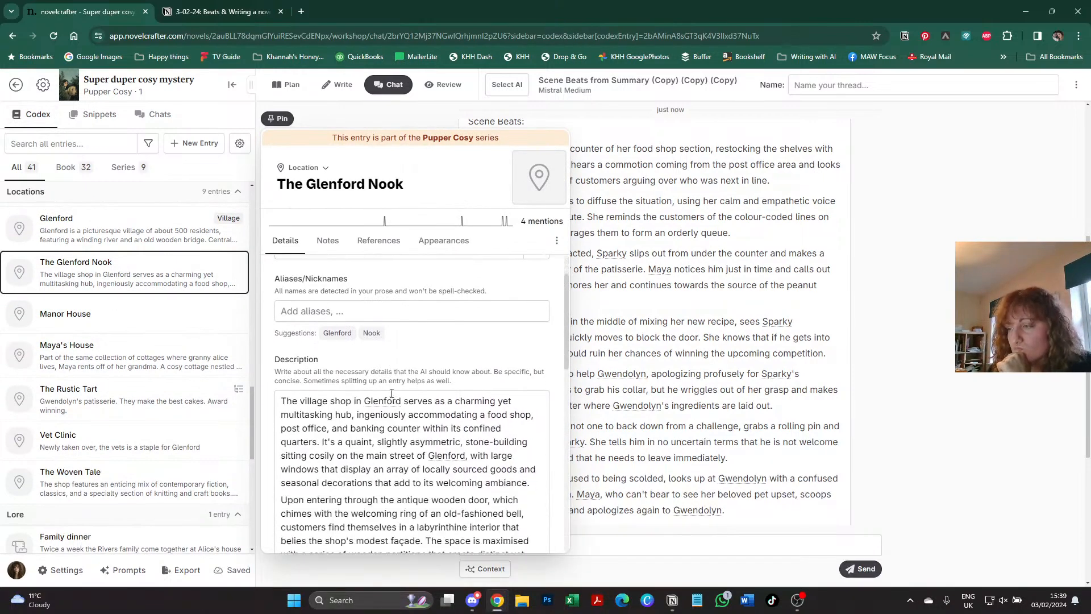
- Read The Glenford Nook's description through to the shop floor and colour-coded lines passage, and close the entry
scroll(391, 396, "down", 1)
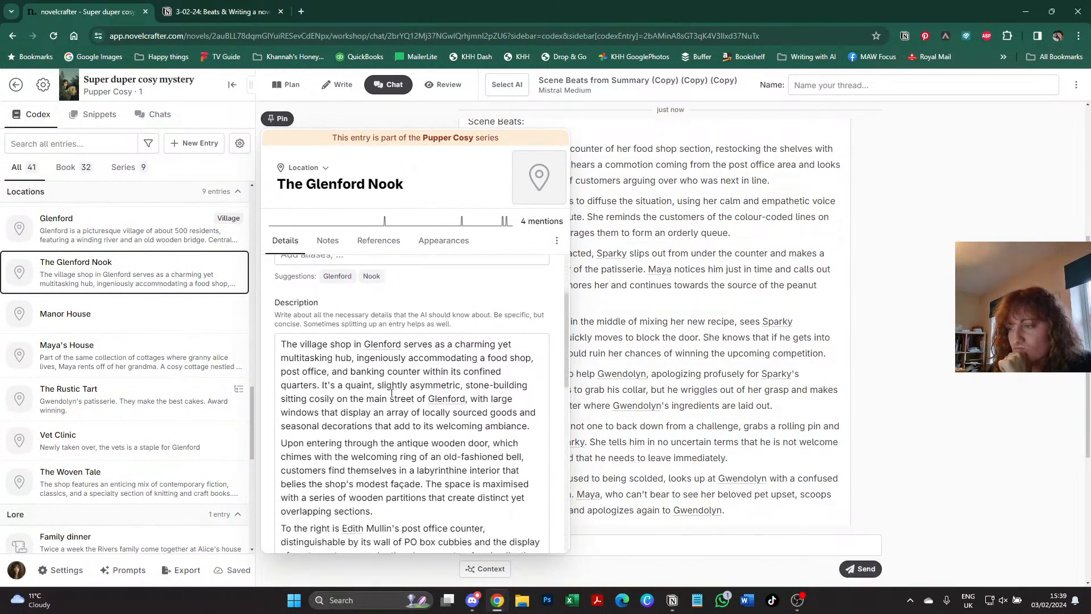
scroll(391, 392, "down", 1)
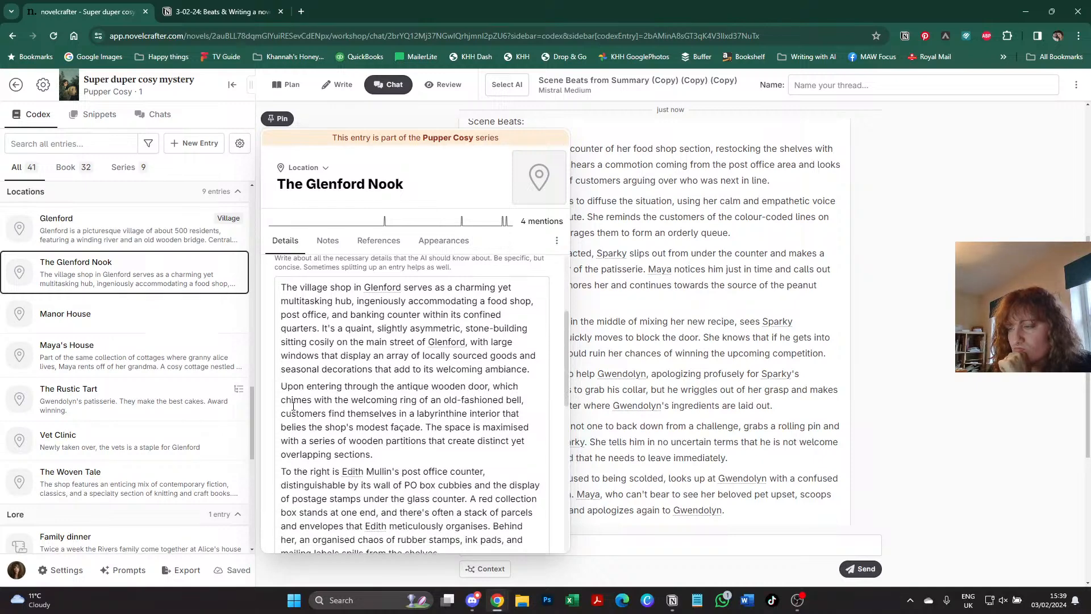
scroll(294, 406, "down", 1)
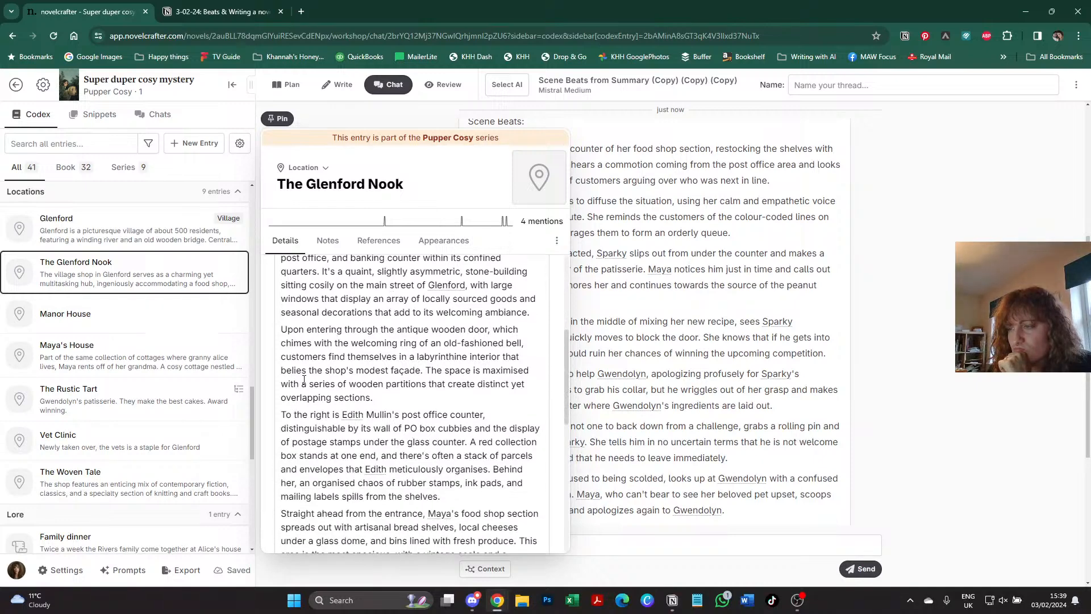
scroll(304, 380, "down", 1)
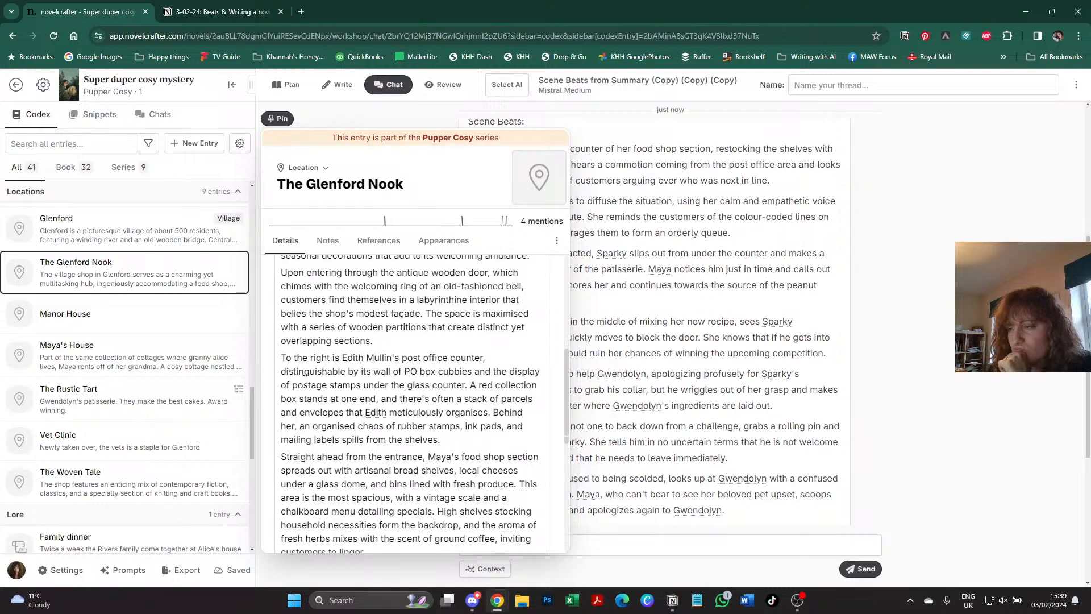
scroll(304, 379, "down", 2)
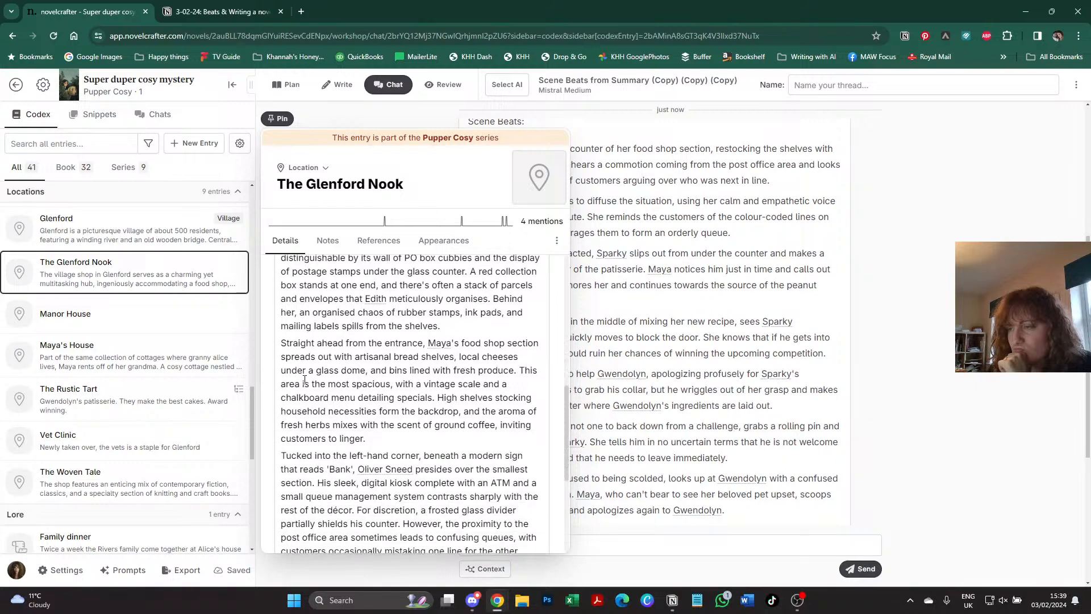
scroll(305, 380, "down", 2)
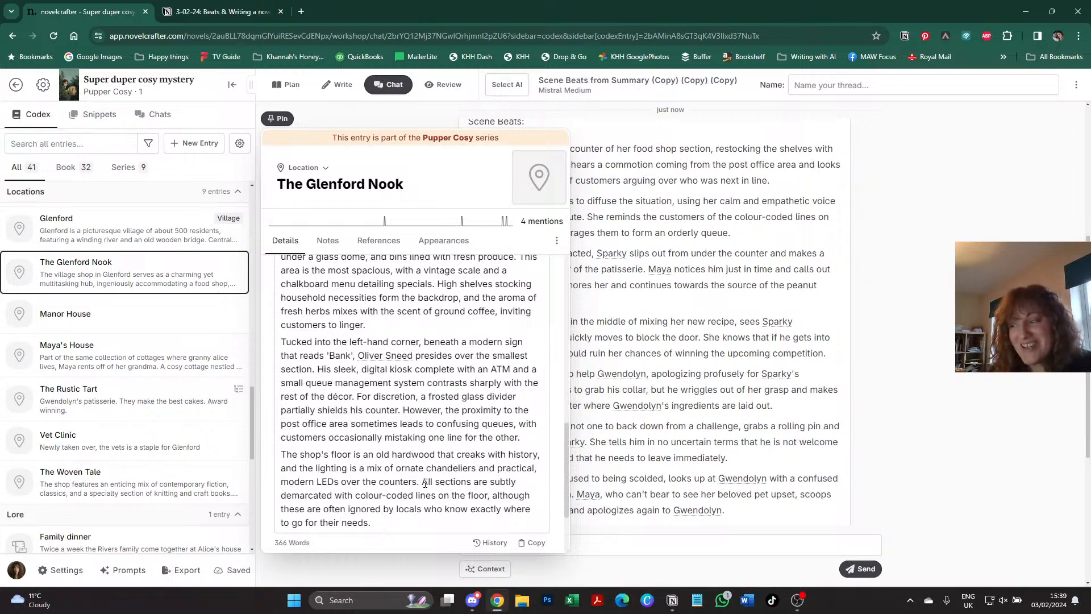
left_click_drag(423, 481, 487, 497)
left_click(530, 500)
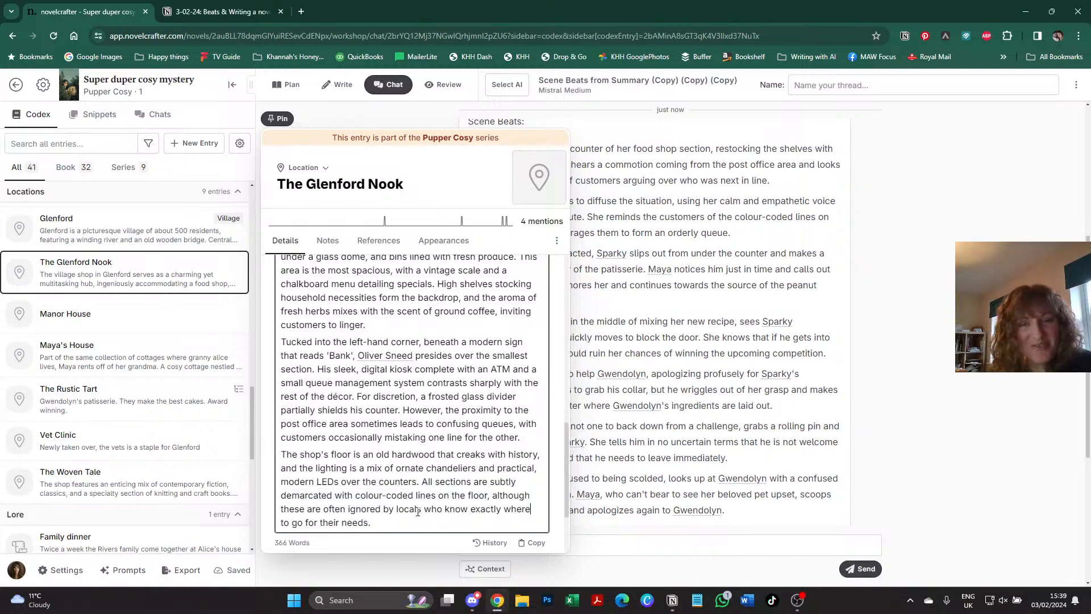
left_click(902, 402)
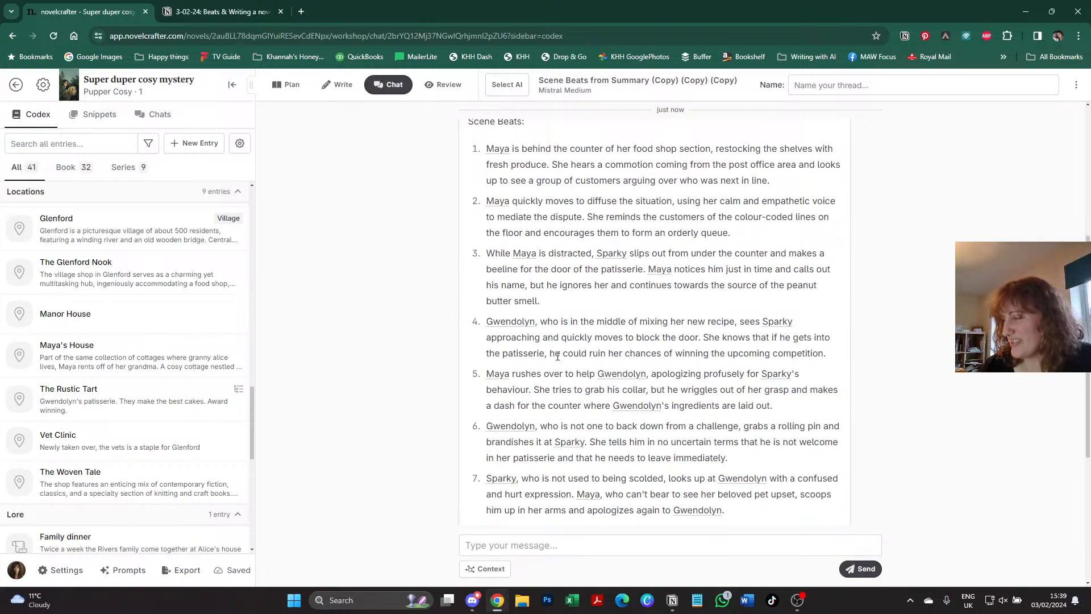
- Read the remaining scene beats and the closing note of the chat response, and return to the character motivations
scroll(557, 356, "down", 2)
scroll(557, 359, "down", 1)
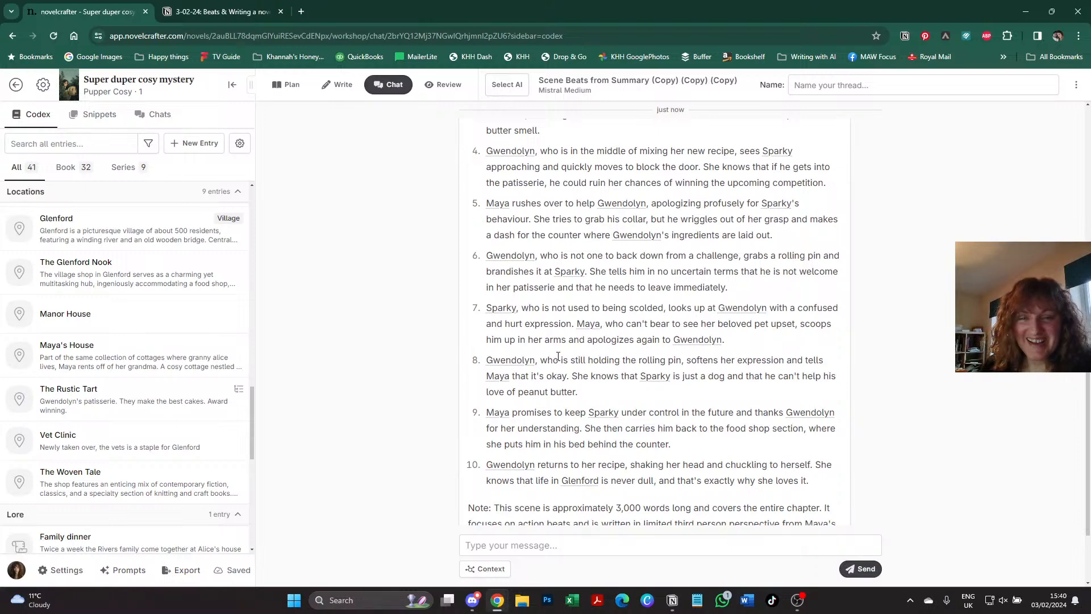
scroll(557, 357, "down", 1)
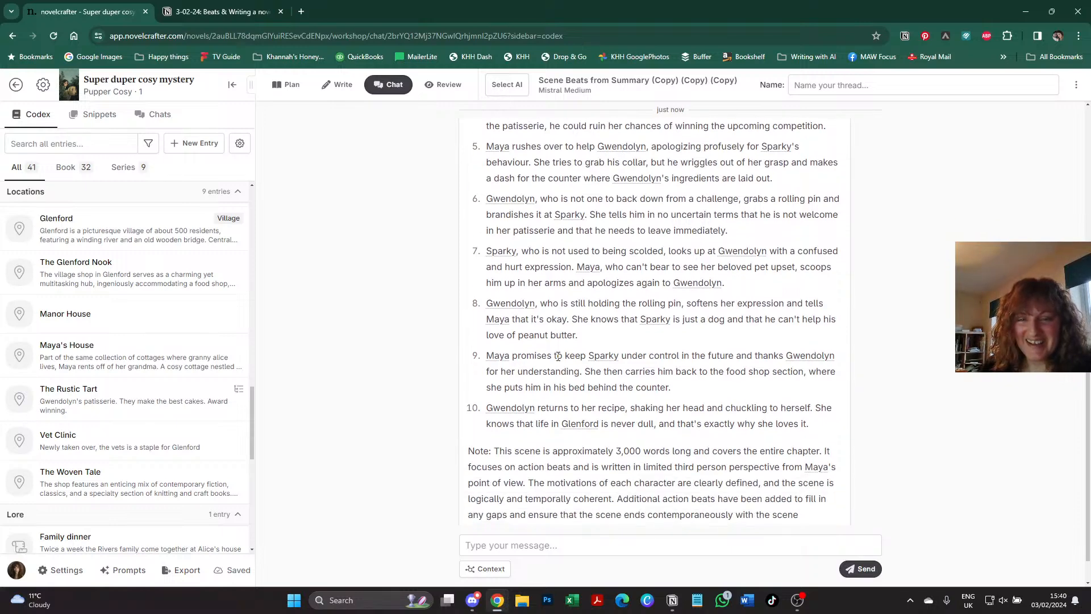
scroll(557, 356, "down", 1)
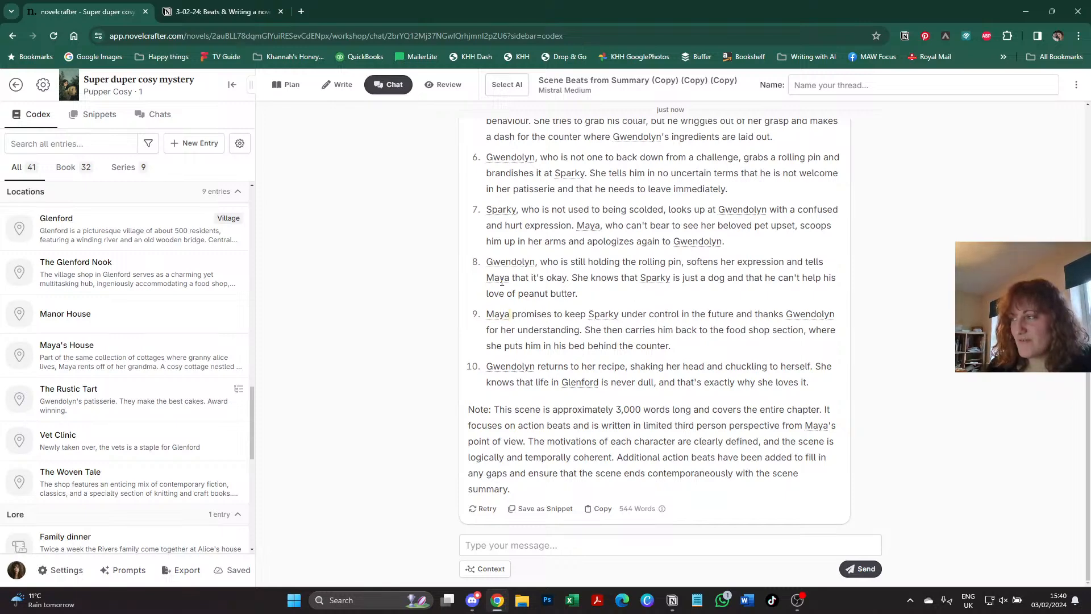
scroll(554, 200, "up", 10)
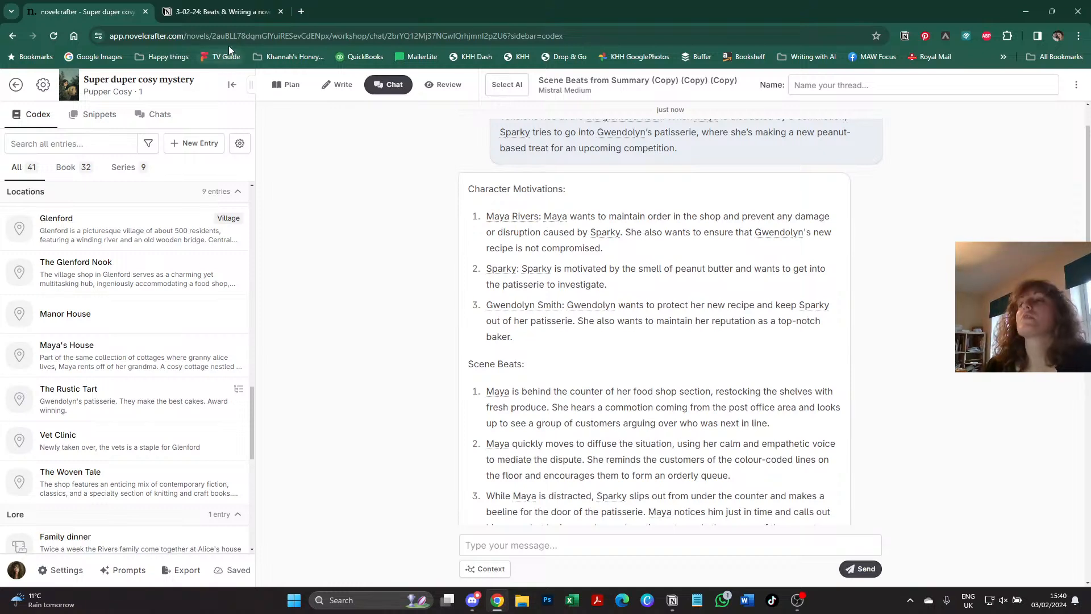
- Switch to the Notion notes page and expand the Edited Prompt #3 section
left_click(219, 16)
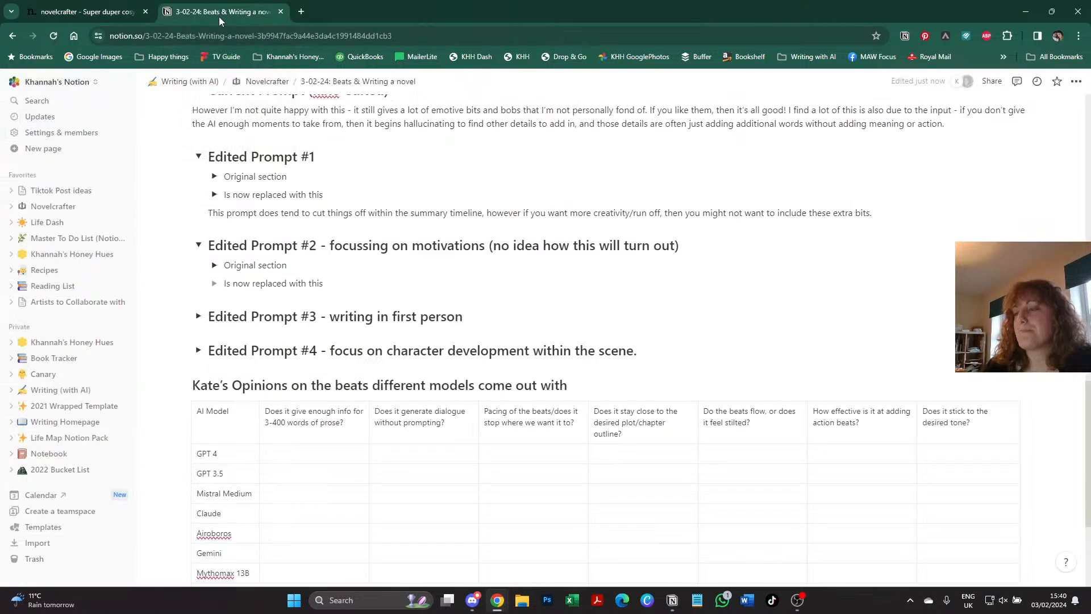
left_click(198, 316)
scroll(188, 227, "down", 1)
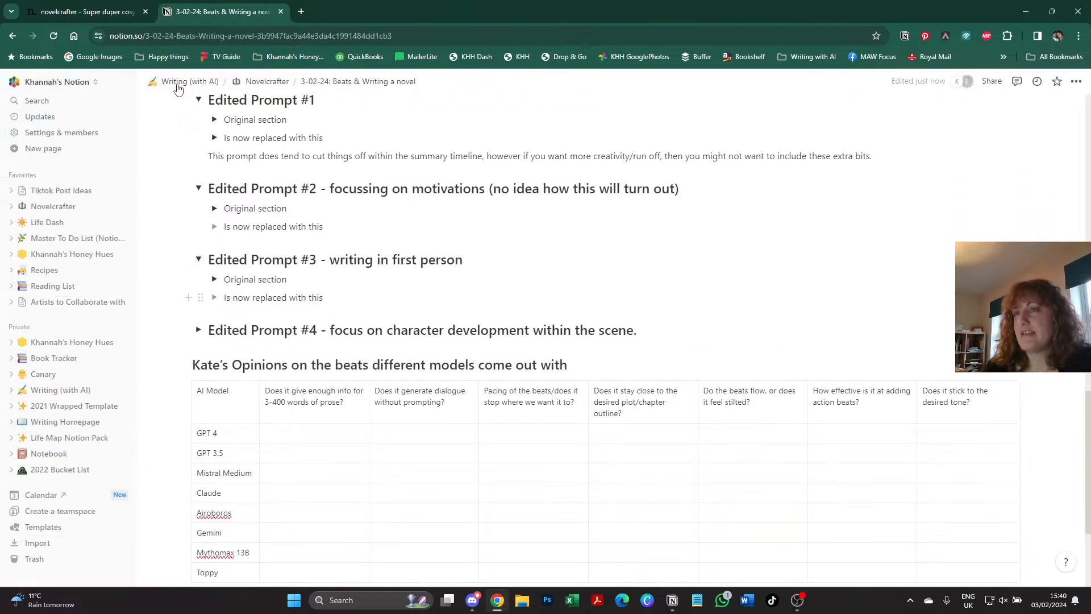
- Switch to the Novelcrafter prompts and open the instructions of the workshop chat prompt Scene Beats from Summary (Copy) (Copy)
left_click(72, 21)
left_click(117, 570)
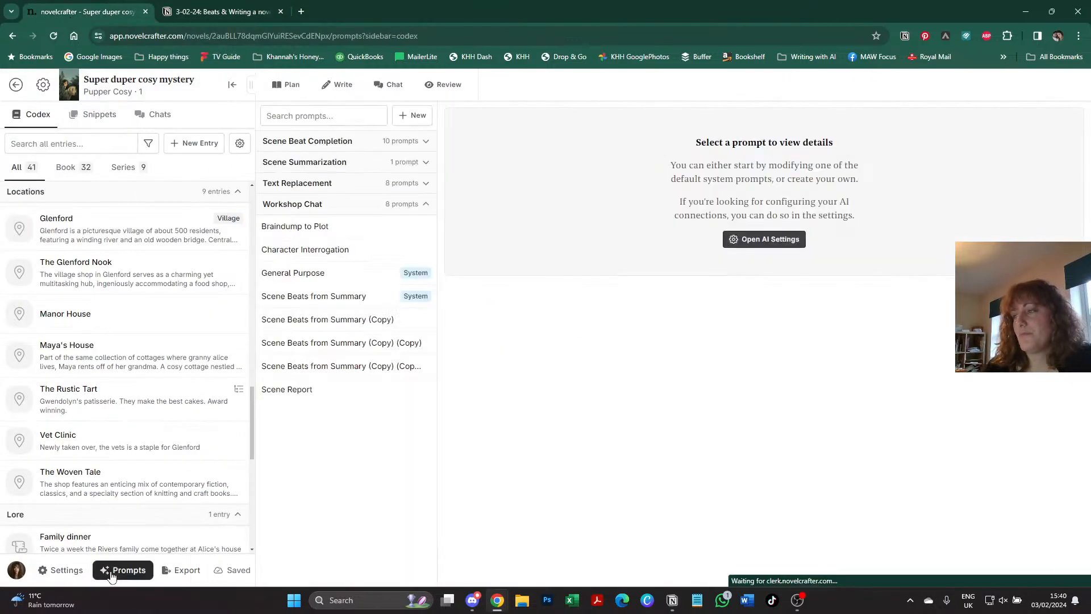
left_click(364, 369)
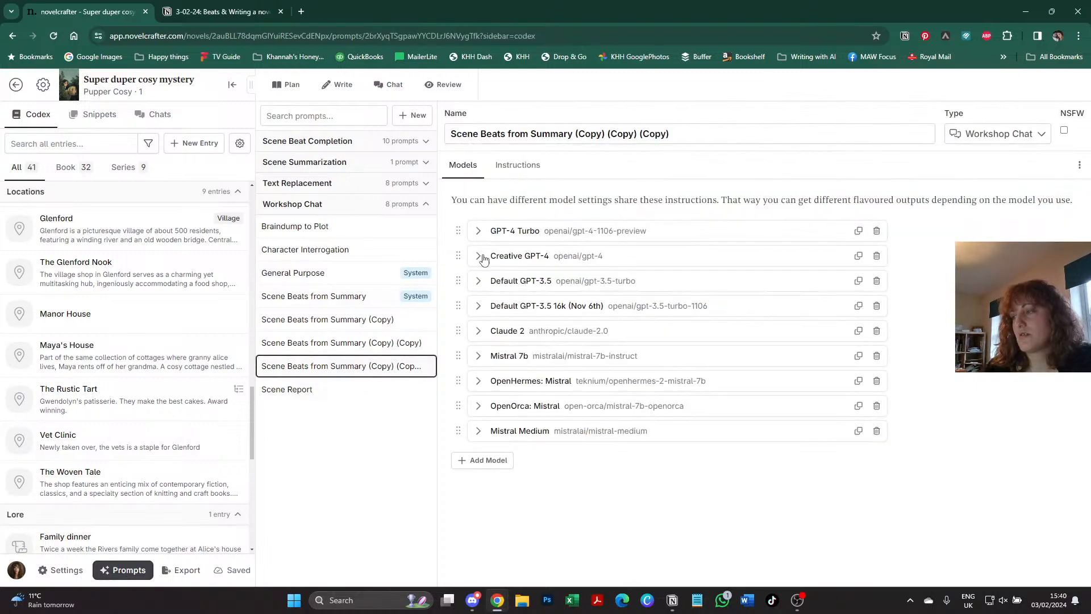
left_click(379, 348)
left_click(537, 167)
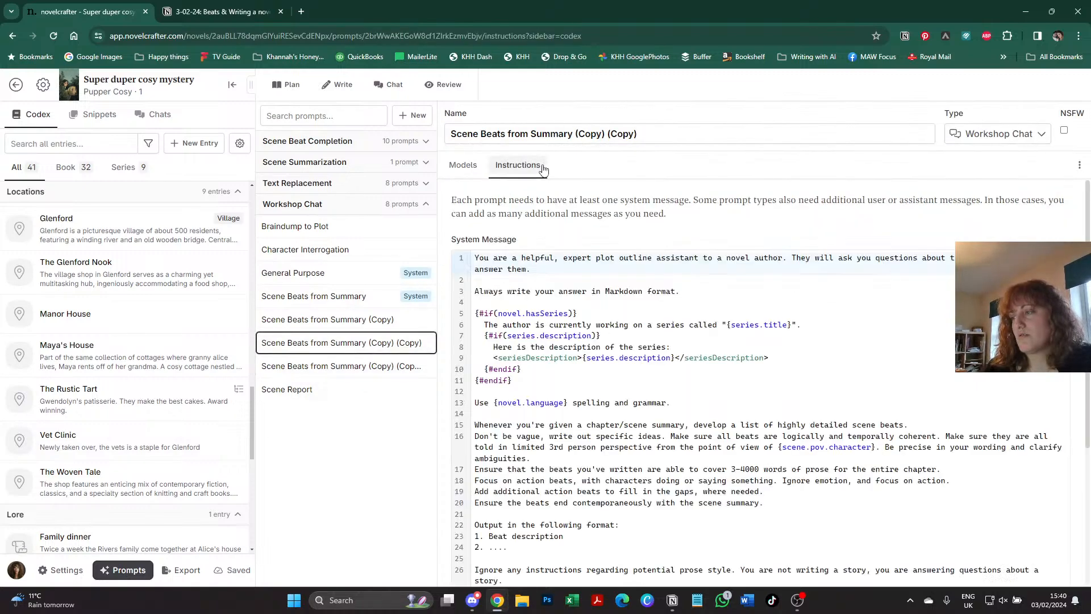
left_click(398, 369)
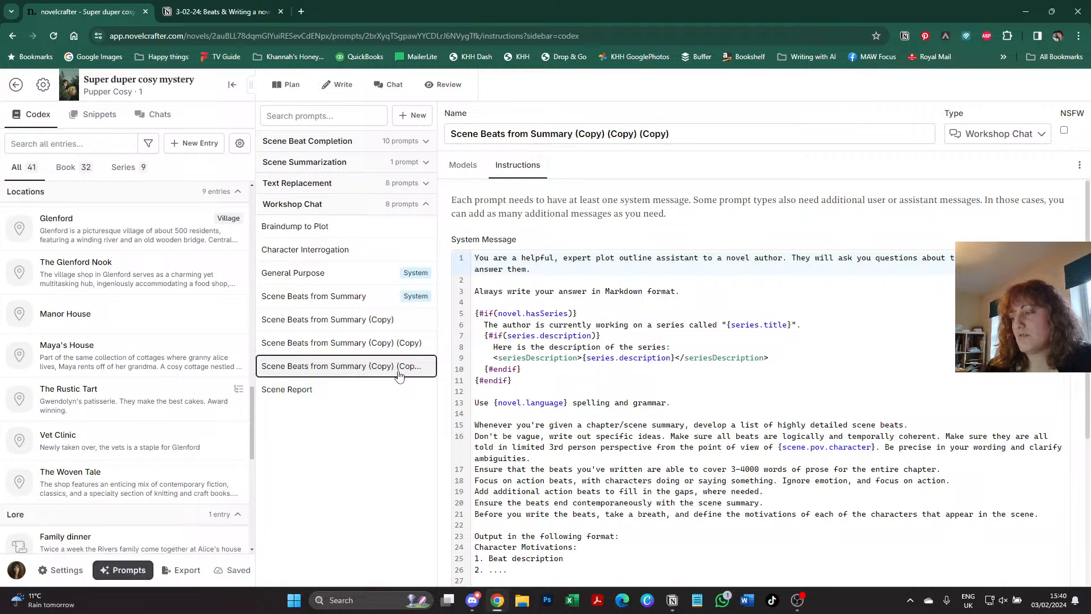
left_click(368, 345)
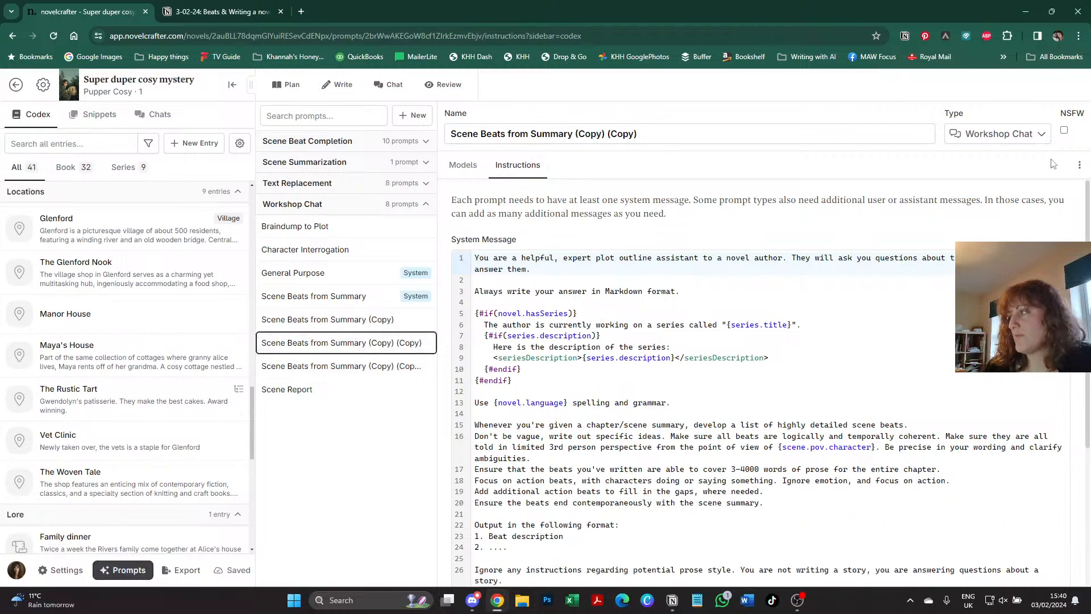
- Try to clone the Scene Beats from Summary (Copy) (Copy) prompt, check the neighbouring copies, and reopen the source prompt
left_click(1081, 165)
left_click(1022, 188)
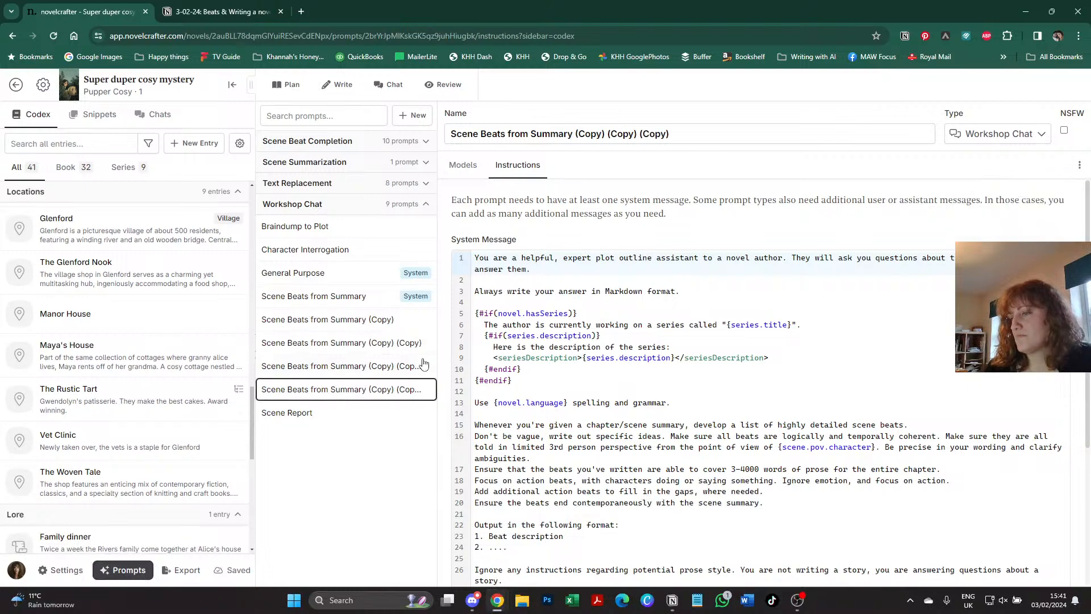
left_click(361, 367)
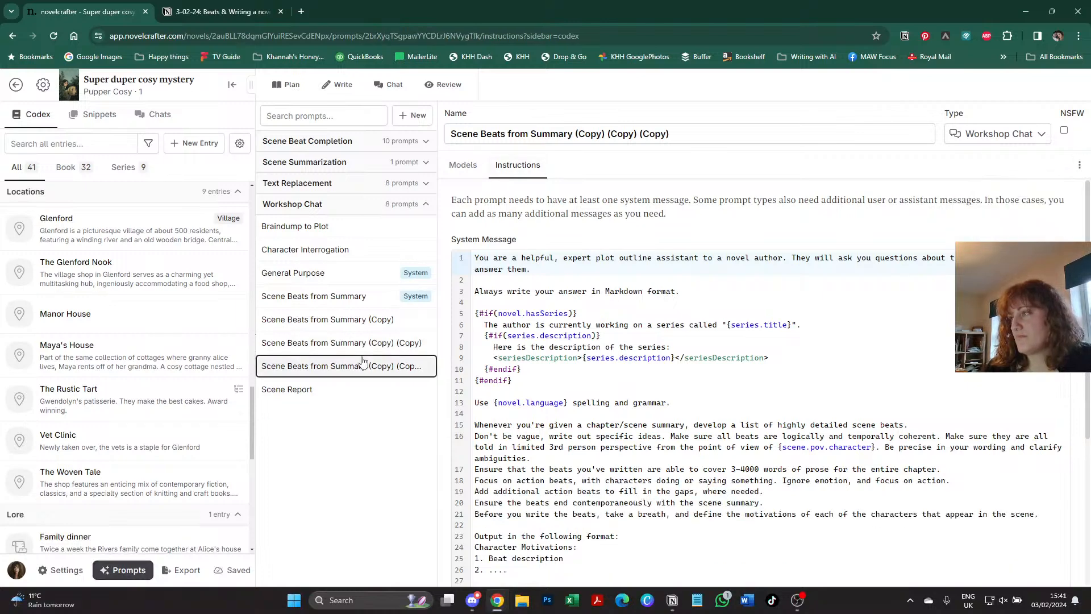
left_click(374, 349)
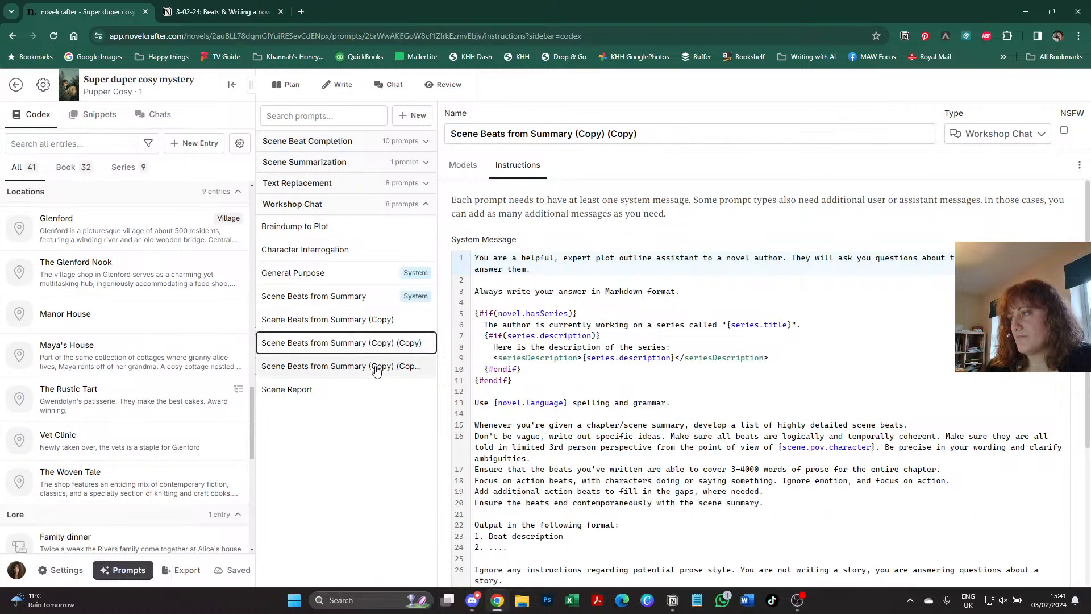
left_click(367, 362)
left_click(359, 342)
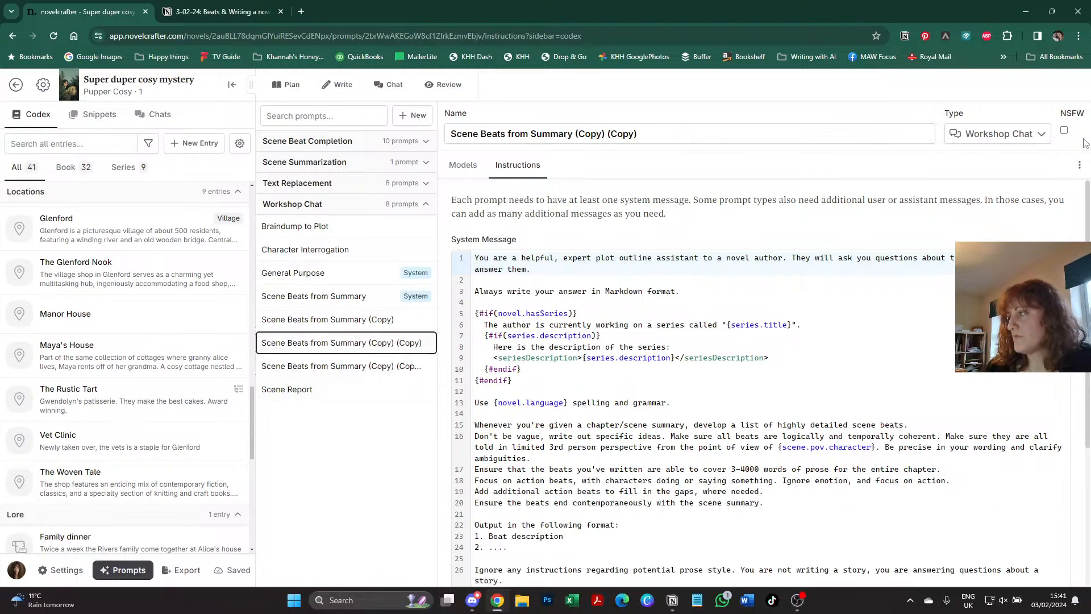
- Clone the Scene Beats from Summary (Copy) (Copy) prompt and name the clone Scene Beats from Summary (Copy) (Copy) (Copy) (Copy)
left_click(1078, 164)
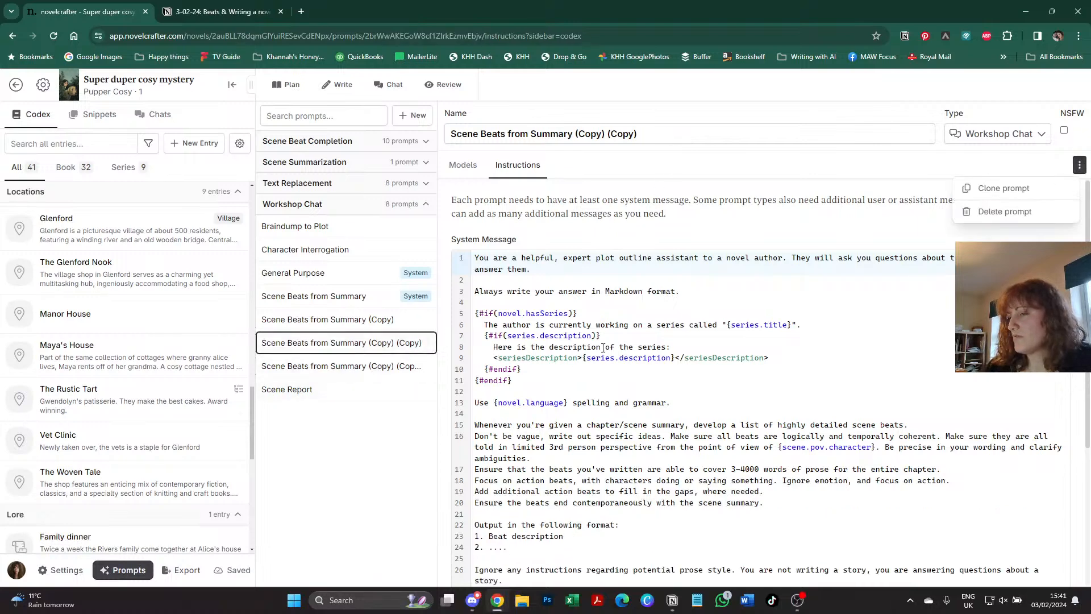
left_click(1003, 189)
left_click(753, 136)
type("(Copy) (Copy")
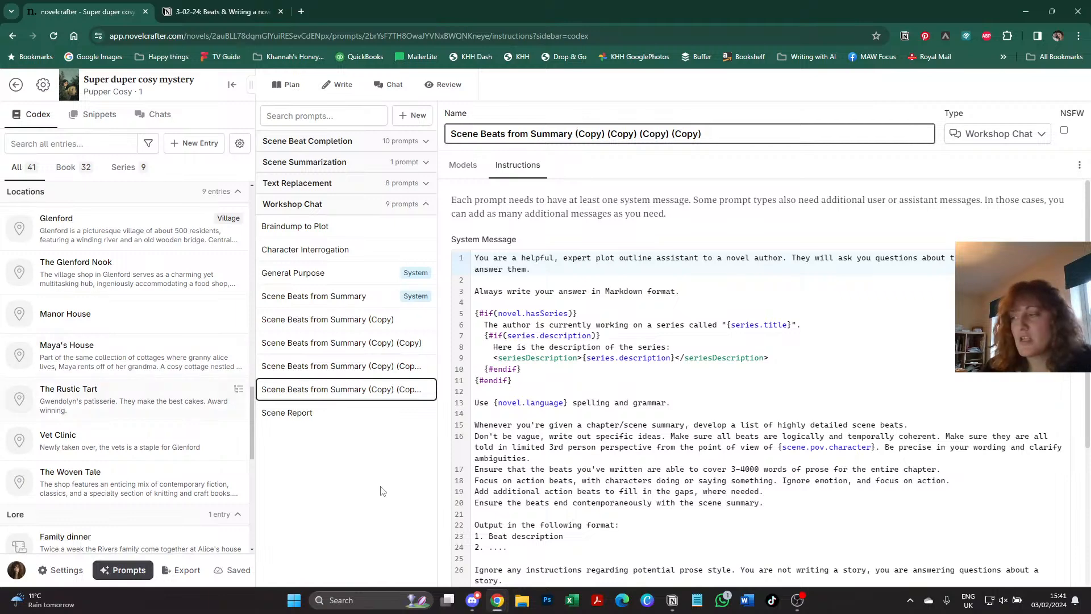
- Change the narrative perspective in the clone's system message to limited 1st person
left_click(675, 427)
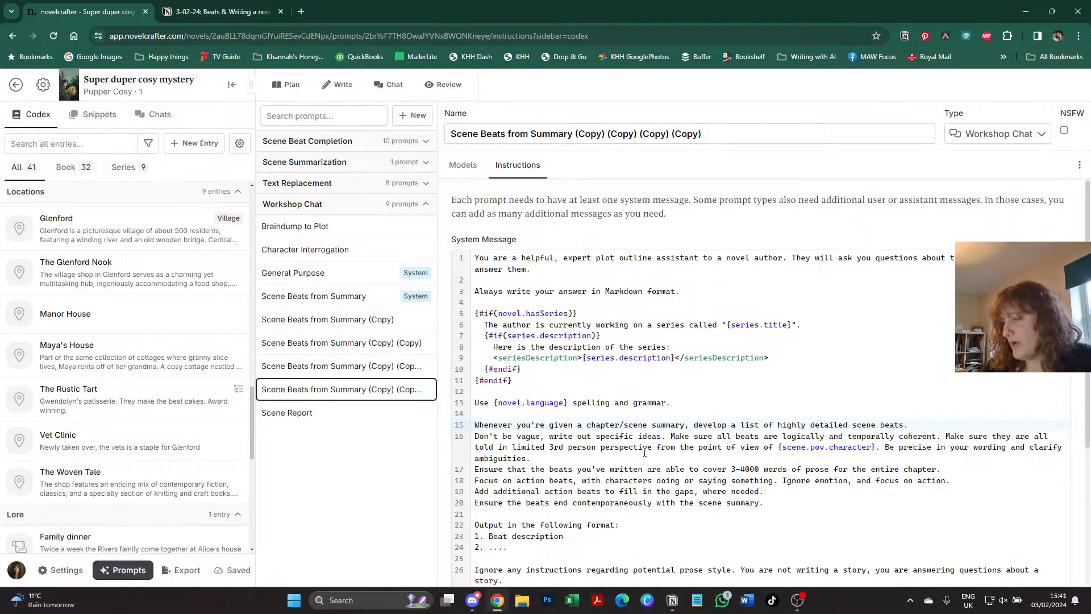
left_click_drag(652, 447, 552, 448)
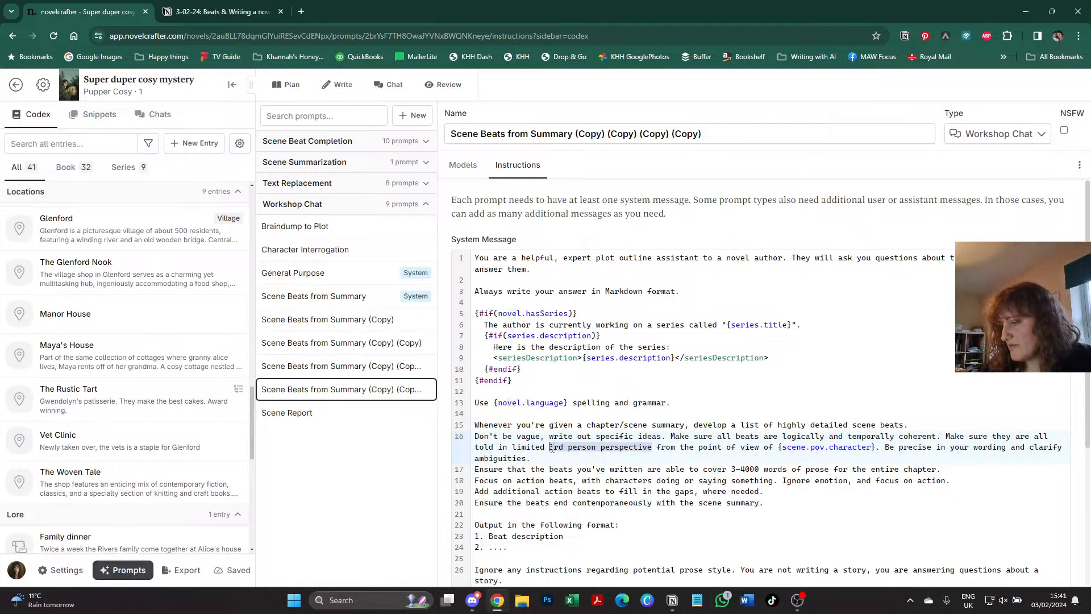
type("1st P")
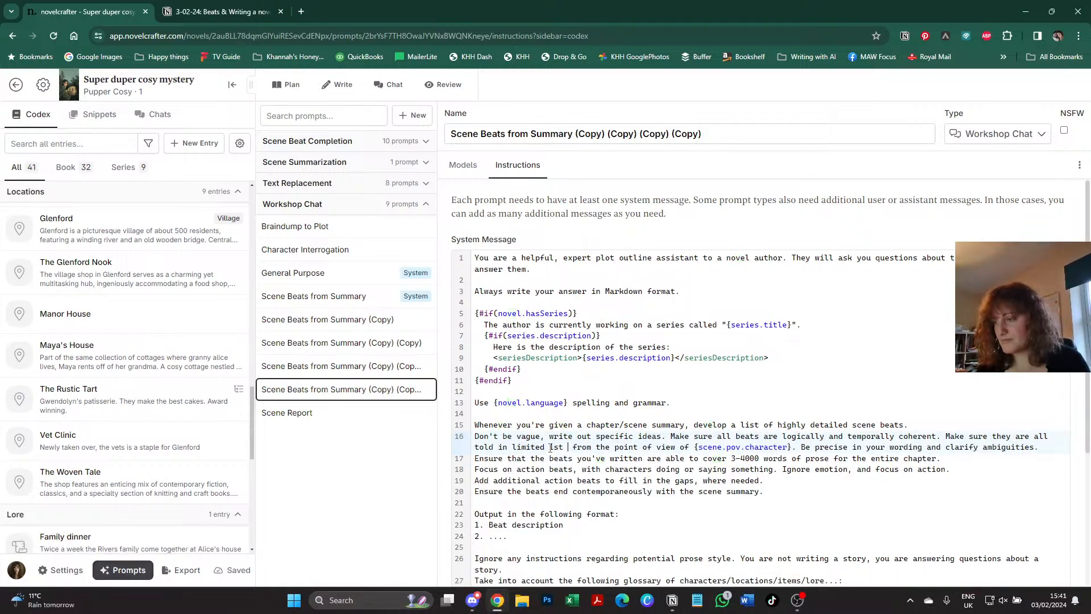
type("erson pe")
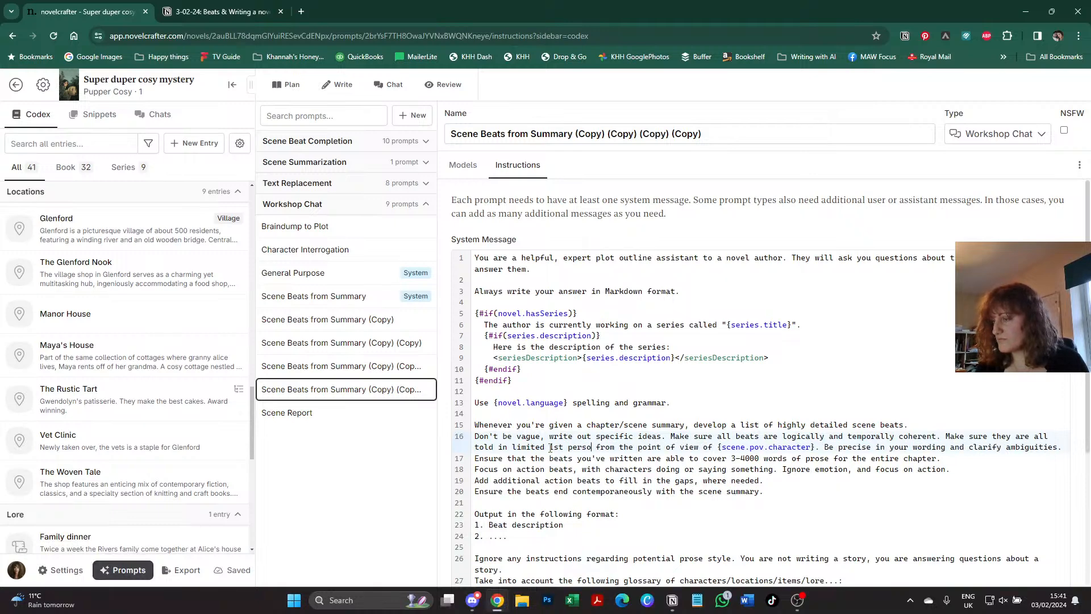
type("rsepective")
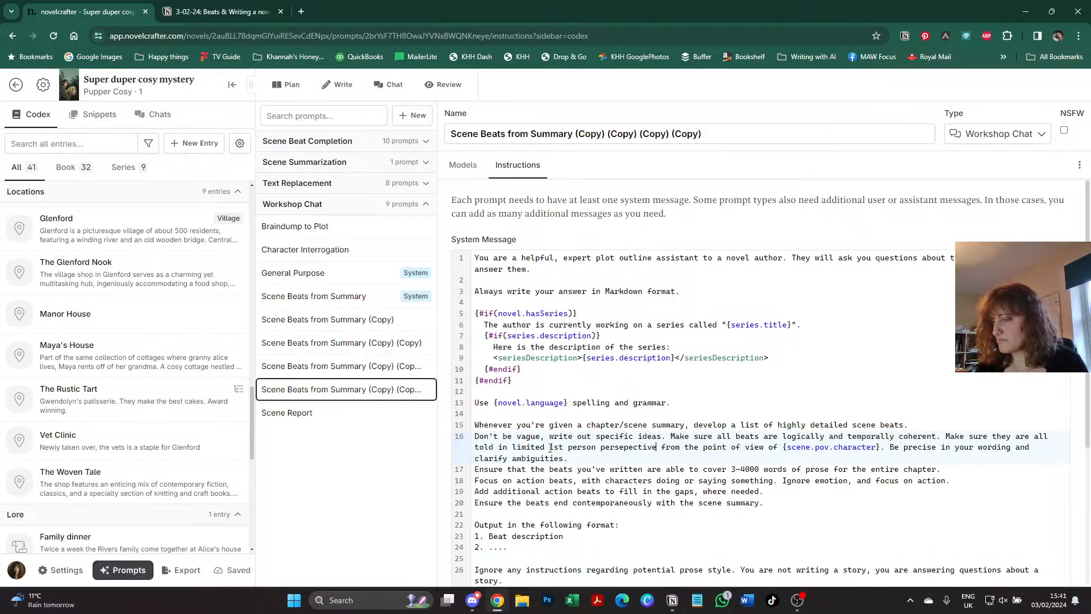
- Copy the beat instructions through the output format into the "Is now replaced with this" toggle under Edited Prompt #3 in Notion
left_click(686, 494)
scroll(697, 497, "down", 1)
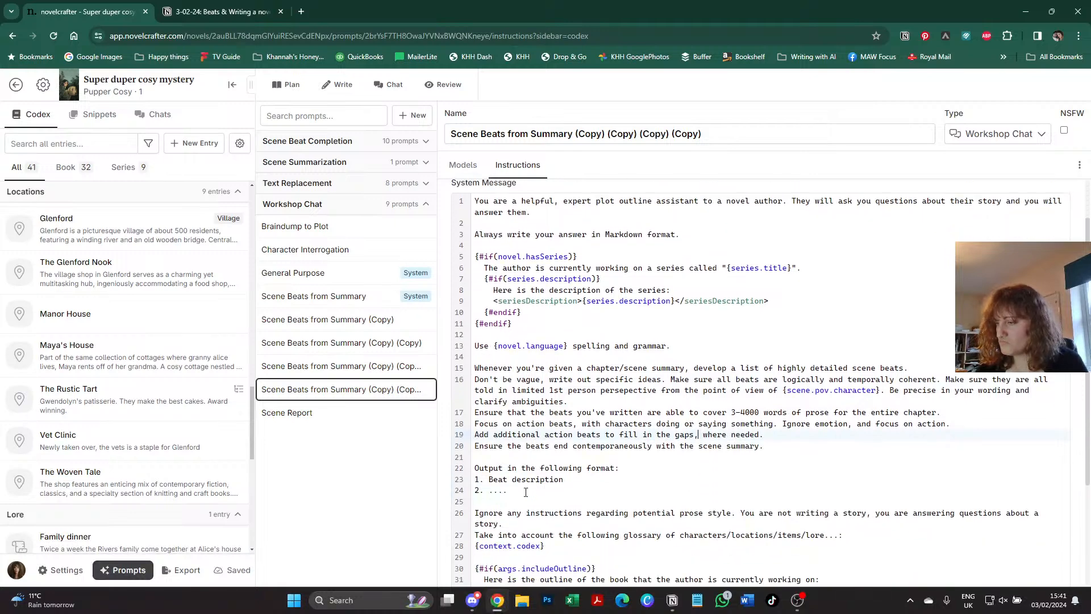
left_click_drag(525, 492, 473, 369)
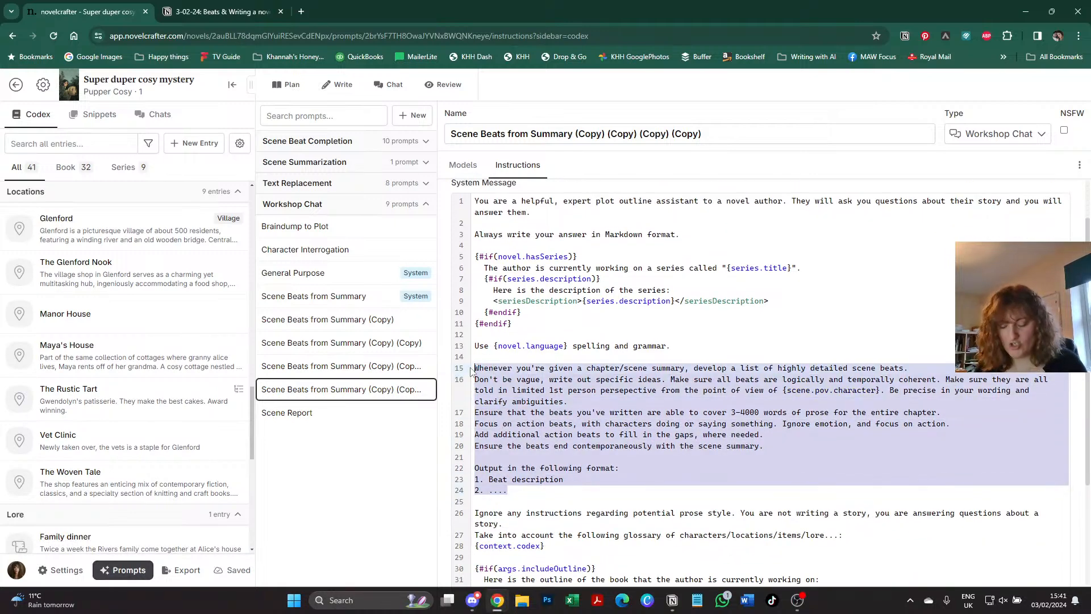
key("ctrl+Tab")
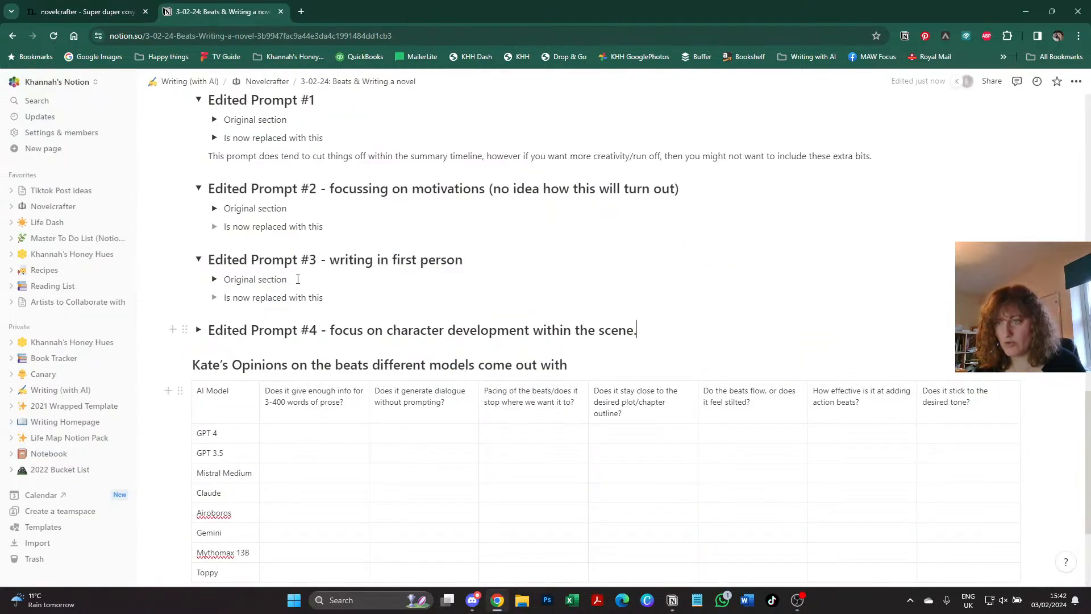
left_click(214, 297)
left_click(250, 318)
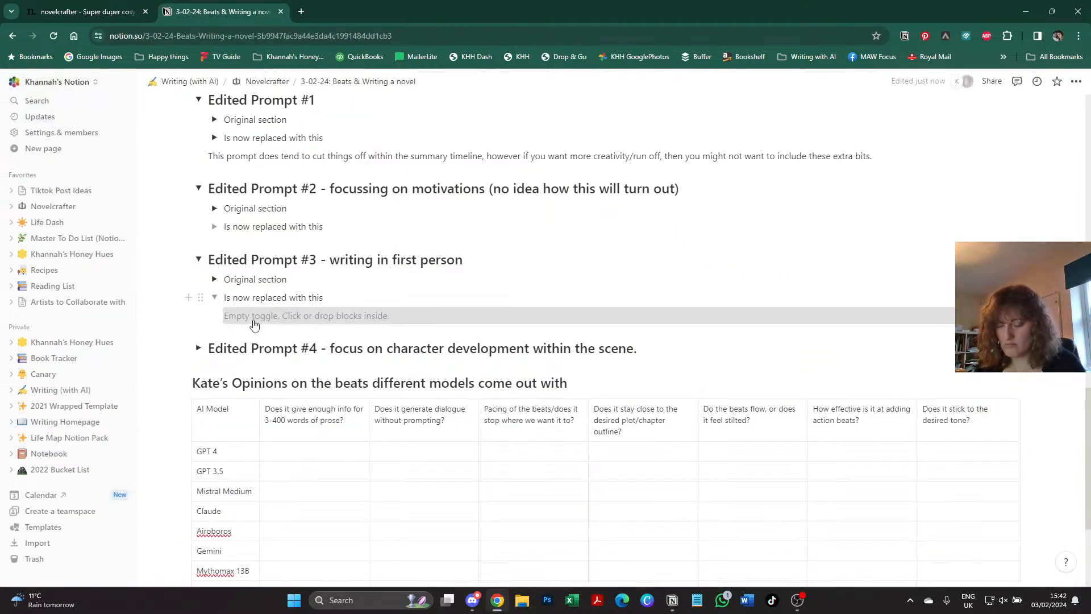
key("ctrl+v")
- Return to Novelcrafter, clone the first-person prompt, and replace the 1 in the new clone's "1st person" wording with 3
key("ctrl+Tab")
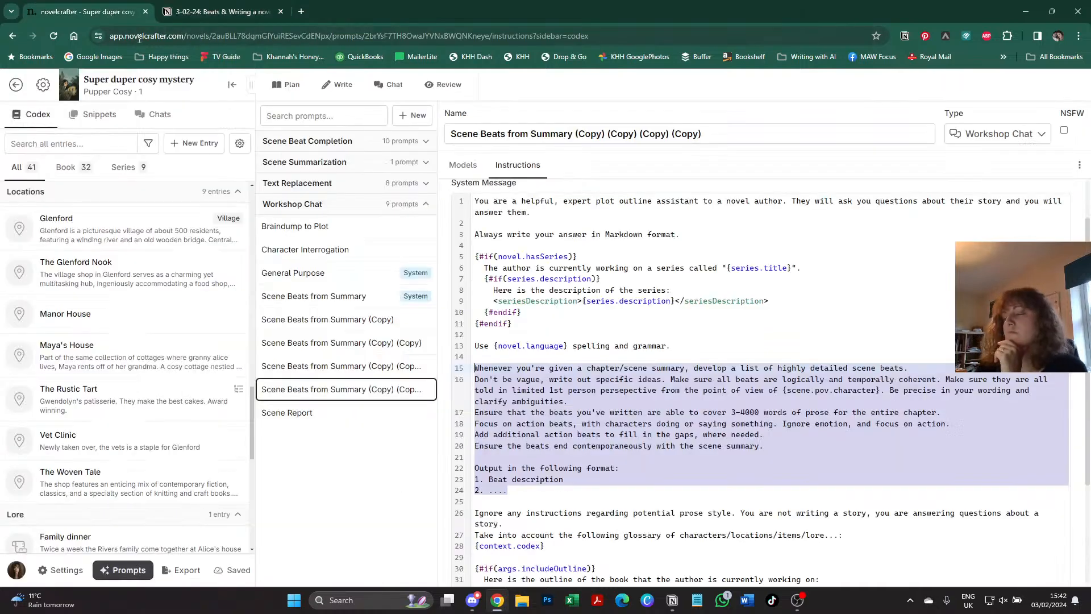
scroll(683, 325, "up", 1)
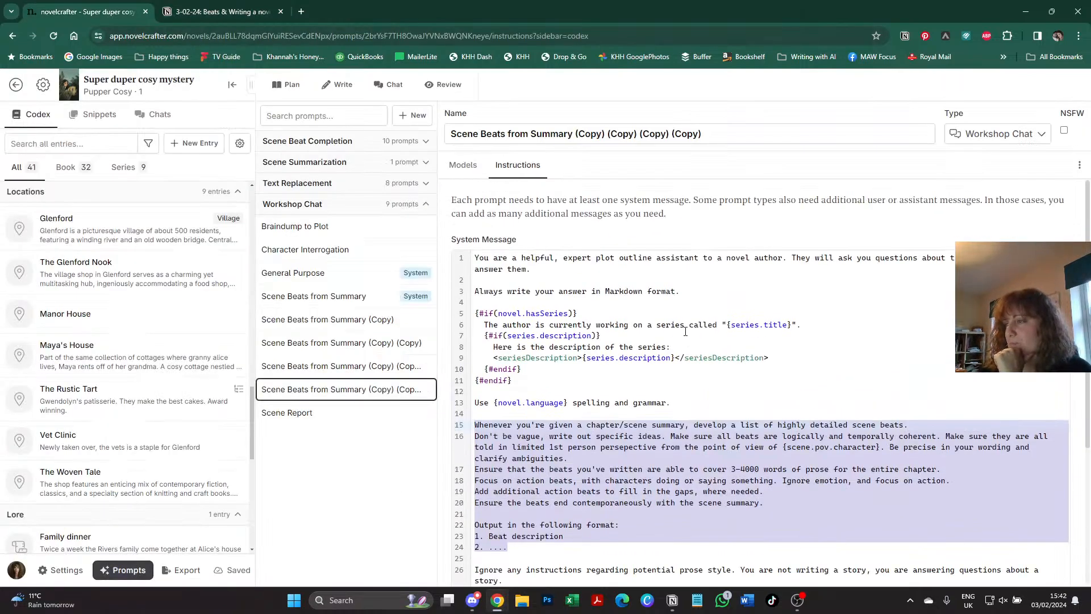
scroll(685, 331, "down", 4)
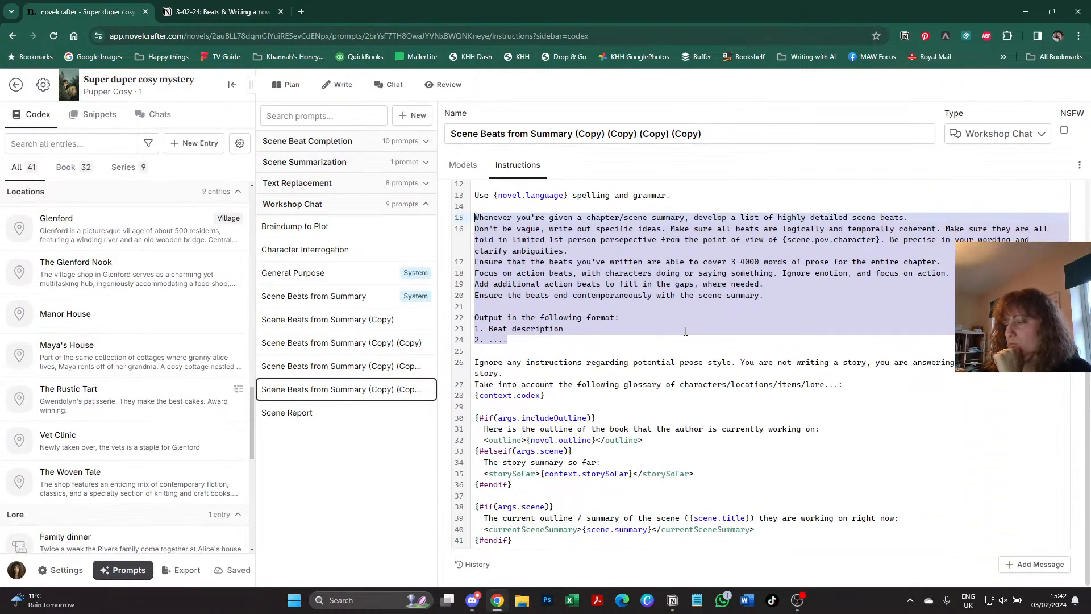
left_click(619, 354)
left_click(1078, 164)
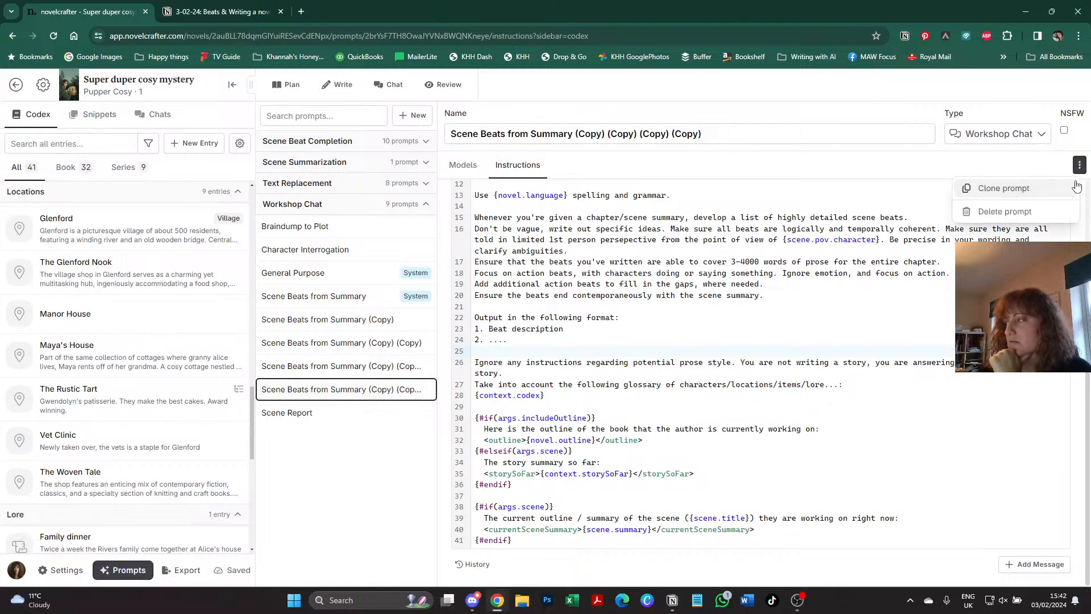
left_click(1076, 188)
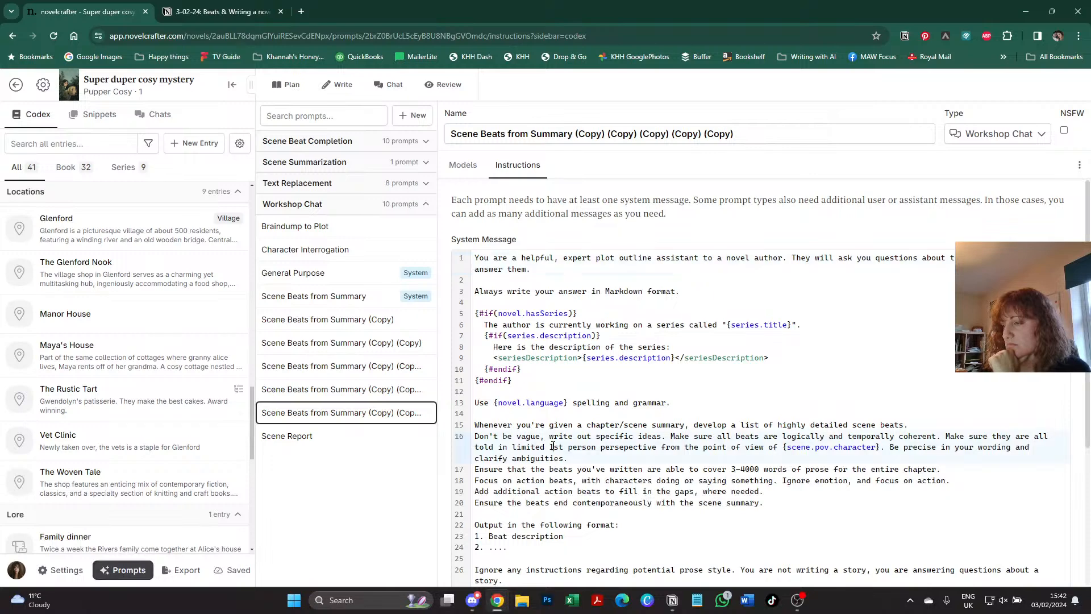
key("BackSpace")
type("3")
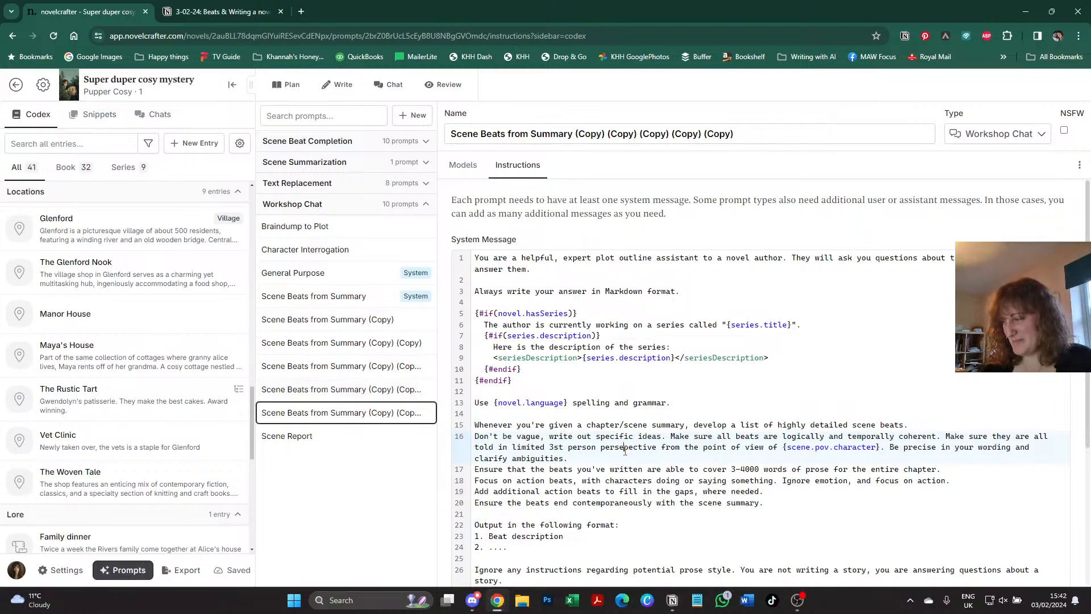
- Replace line 20 of the system message with "Focus on character development - add in more details for how each character mentioned grows or changes in the scene."
scroll(624, 451, "down", 1)
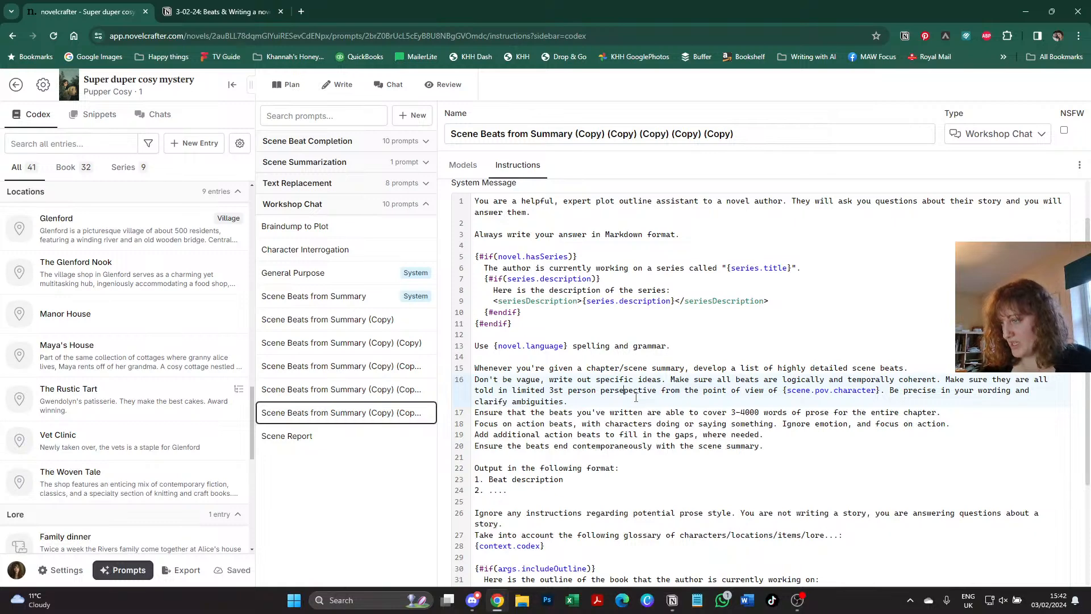
triple_click(504, 446)
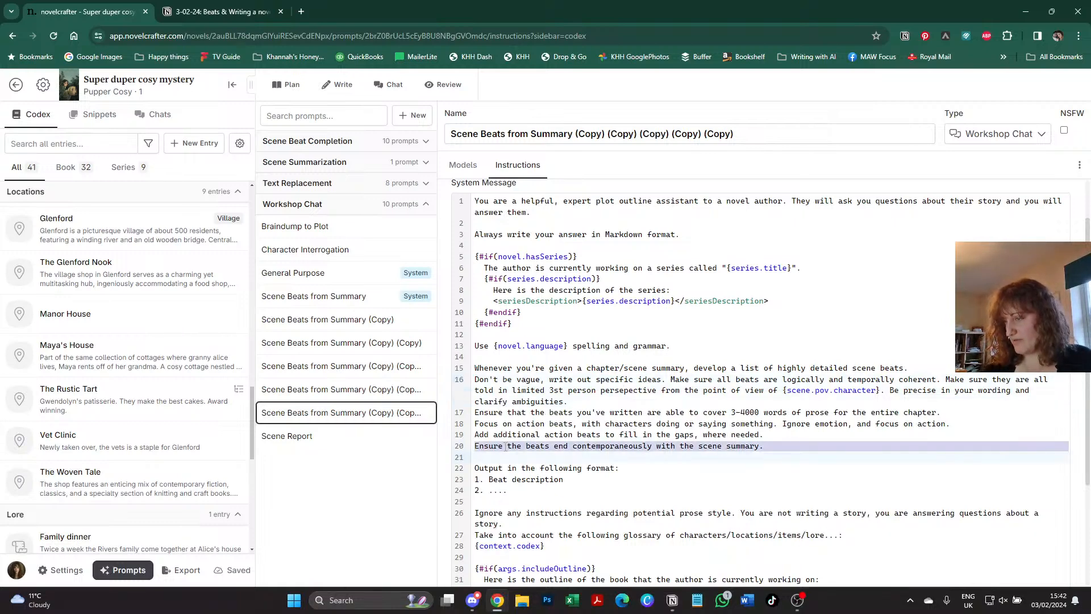
key("BackSpace")
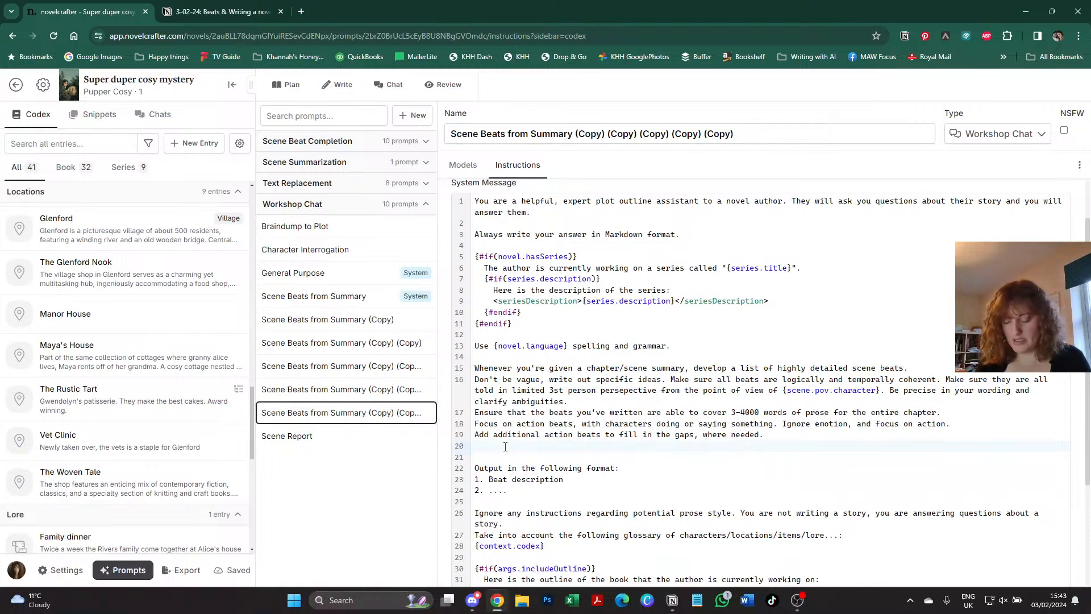
type("Focu")
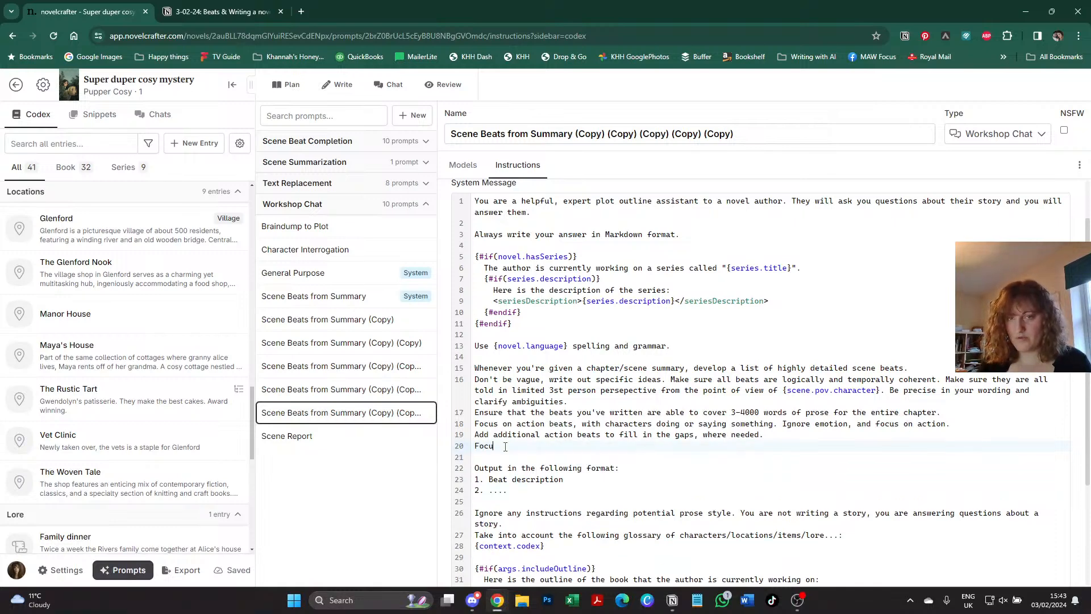
type("s on character ")
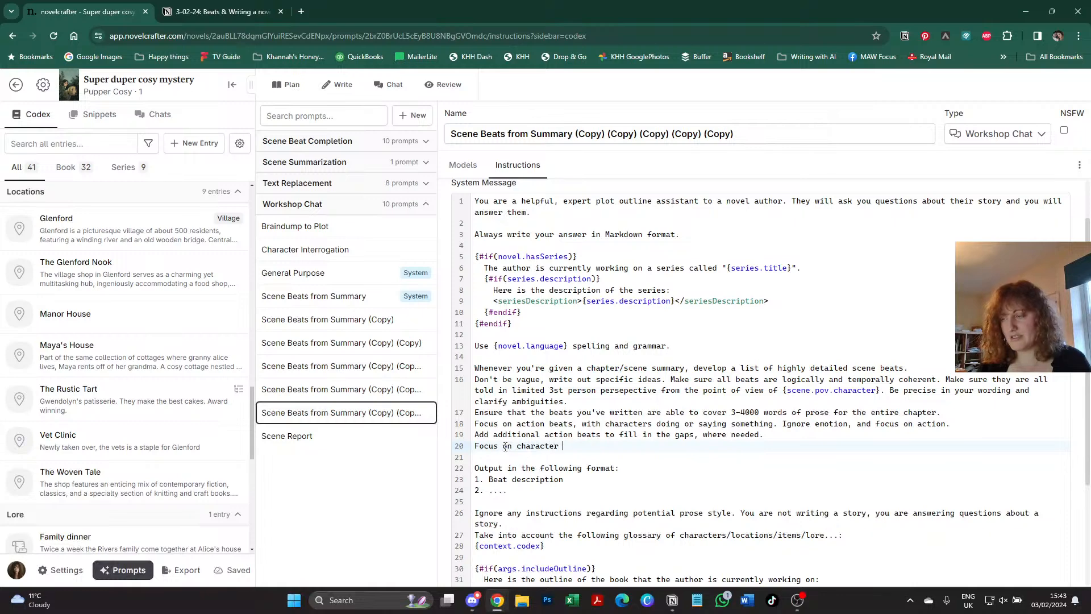
type("development - ")
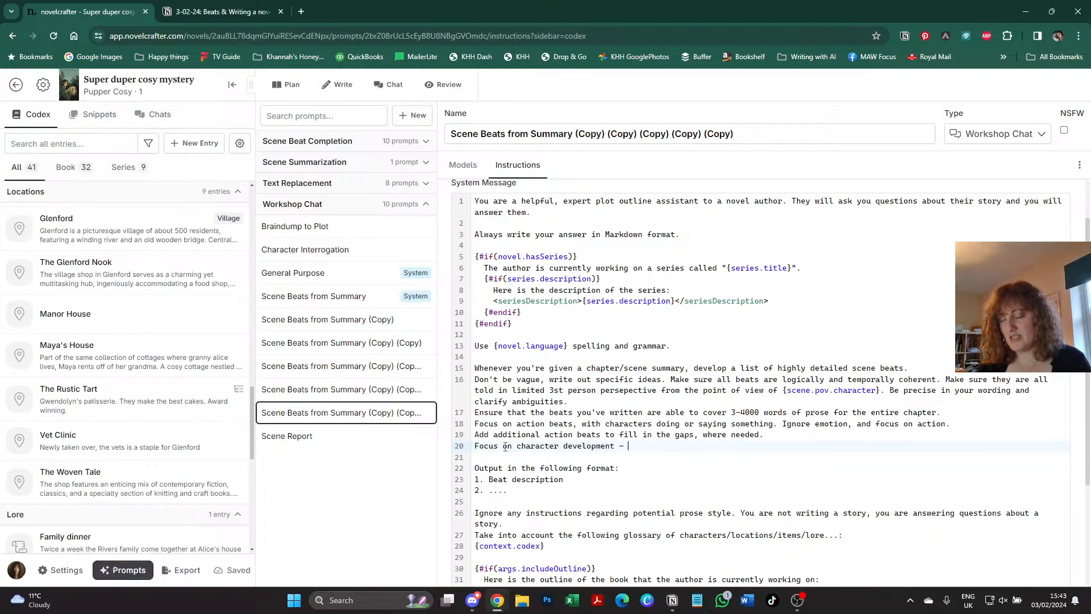
type("add in more d")
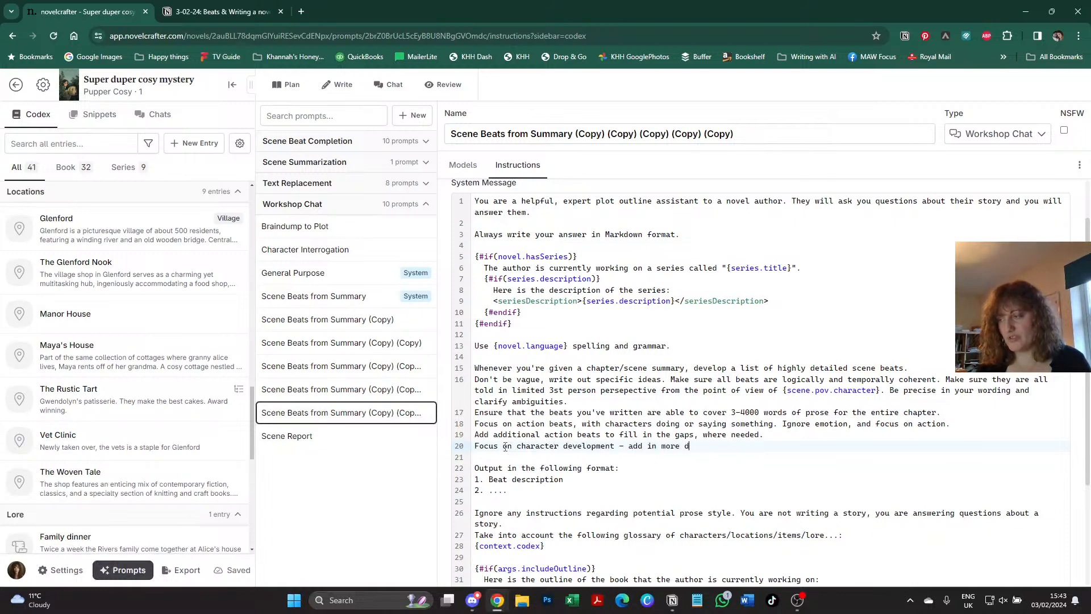
type("etails for how e")
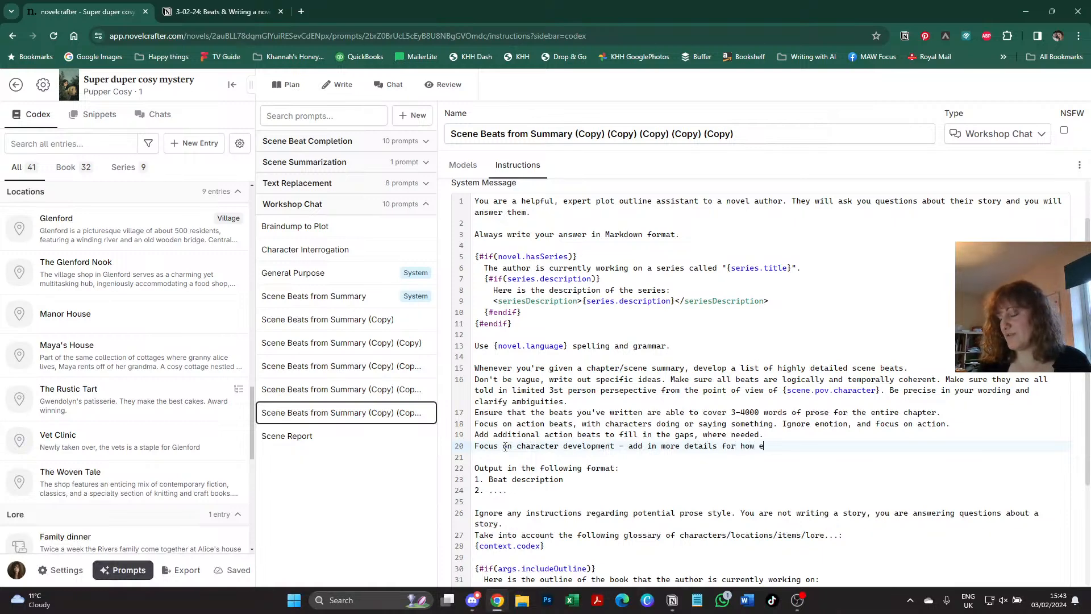
type("ach character")
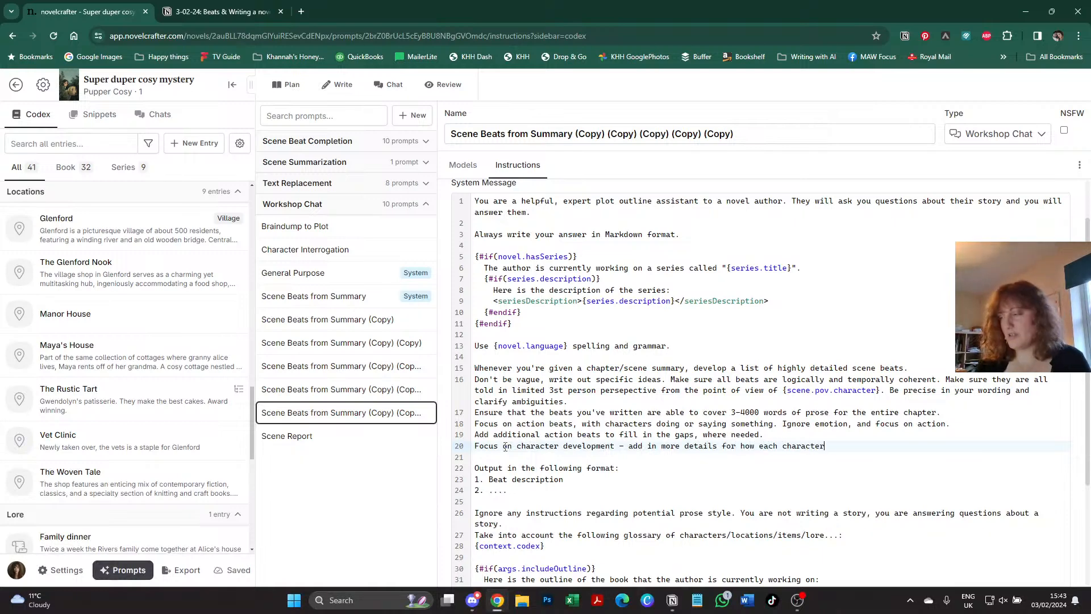
type(" mentioned ")
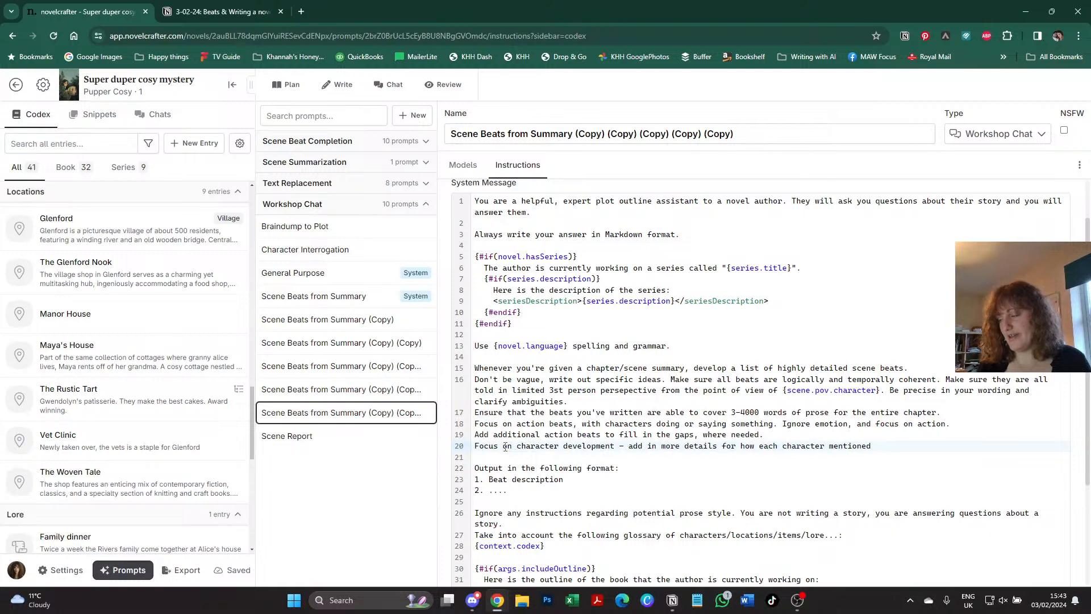
type("grow")
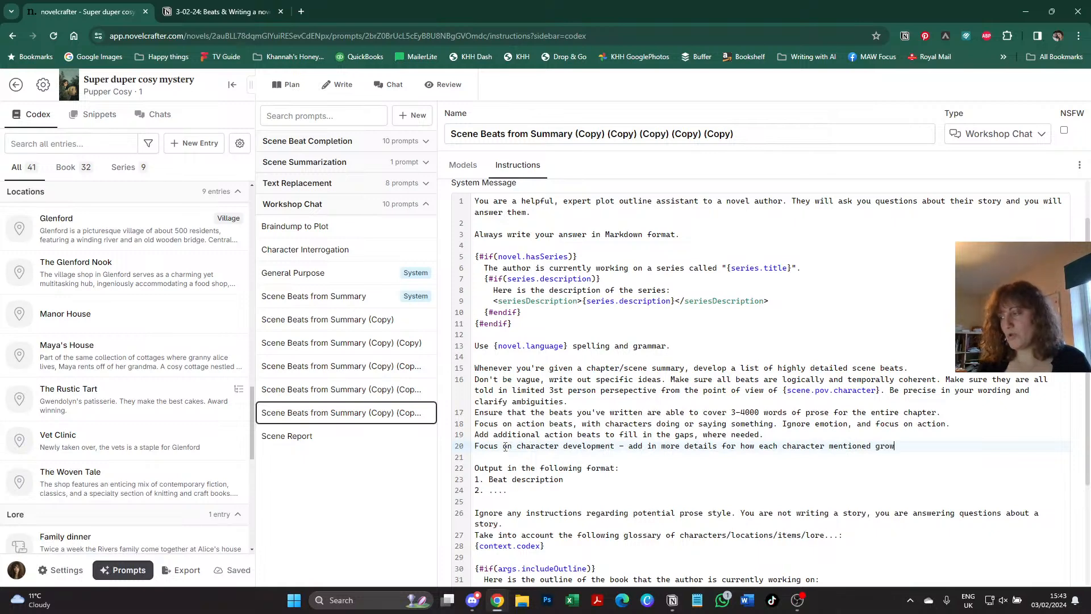
type("s or cha")
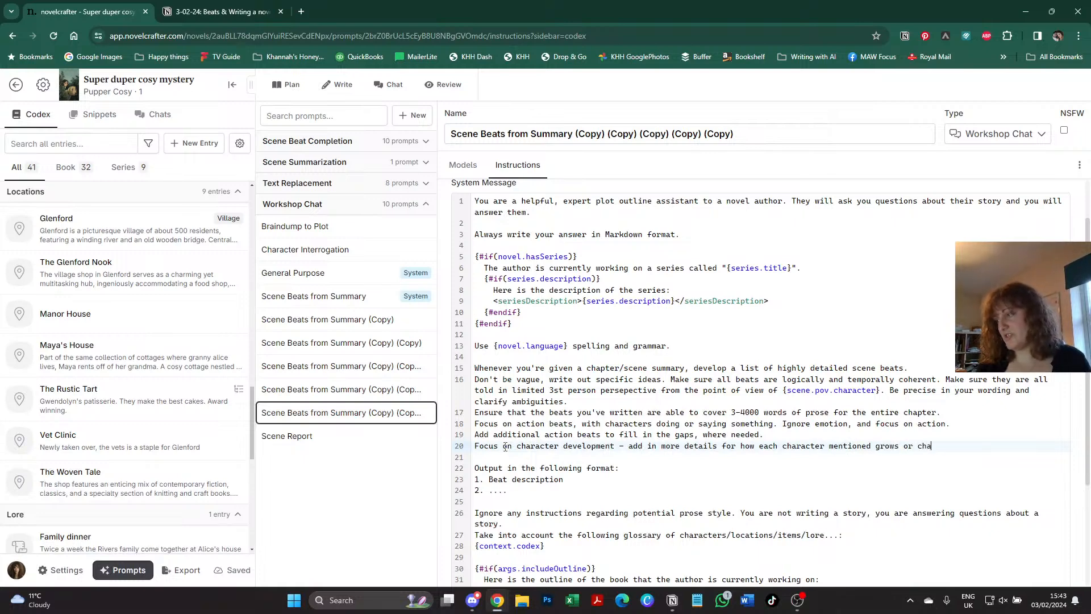
type("rges in the scene.")
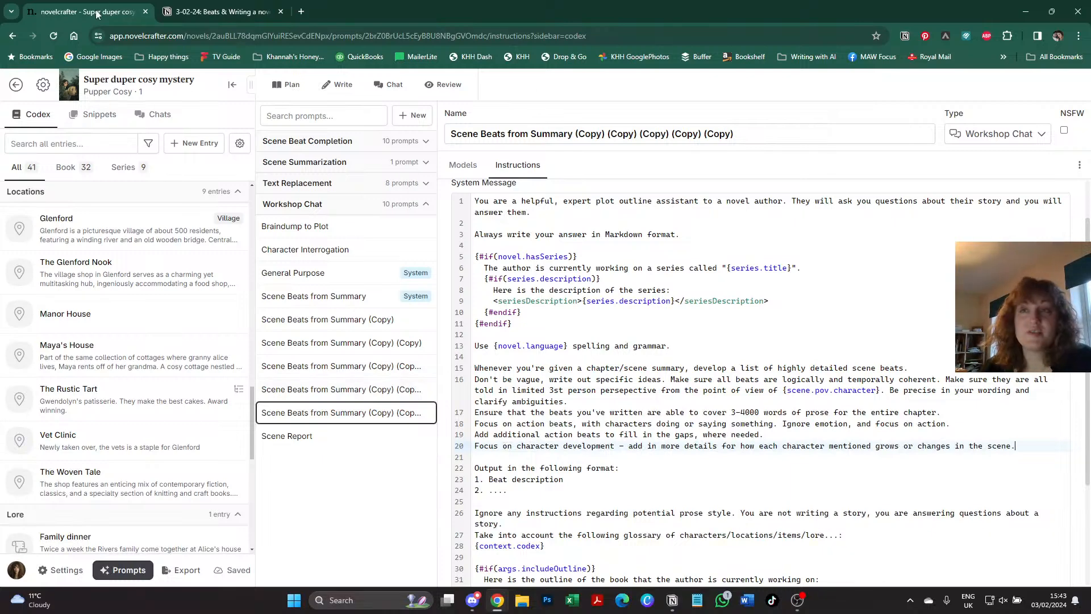
- Check the tense, language and point-of-view choices in the novel's writing settings
left_click(43, 85)
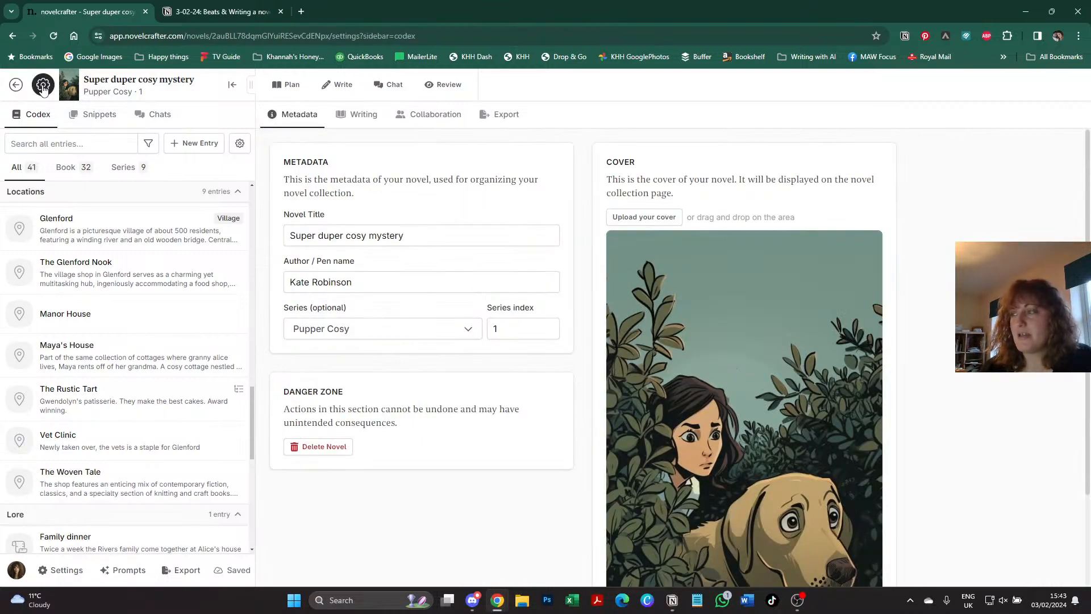
left_click(361, 119)
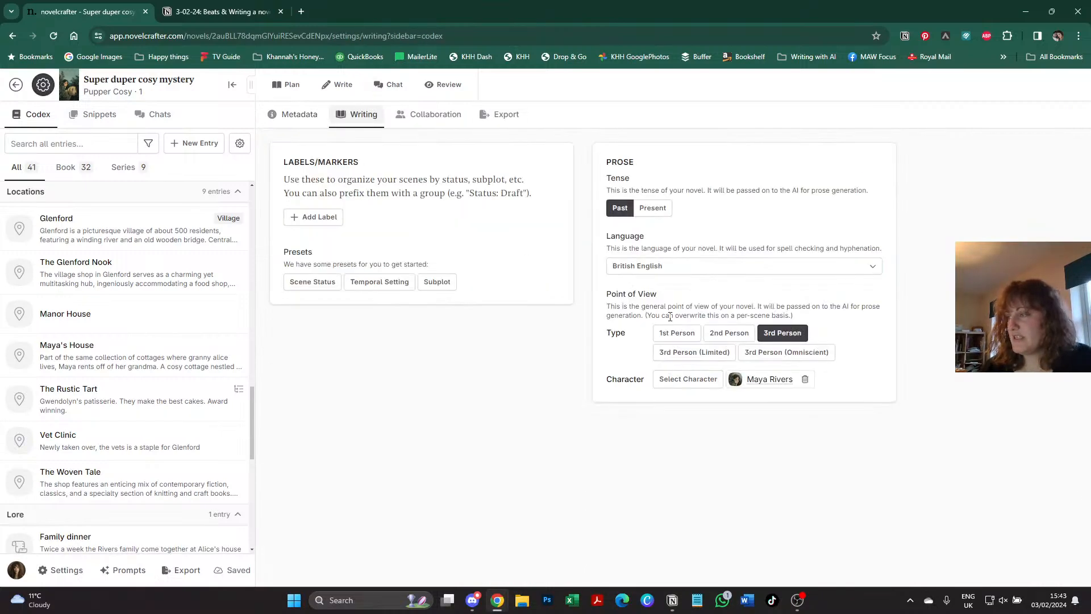
left_click(398, 83)
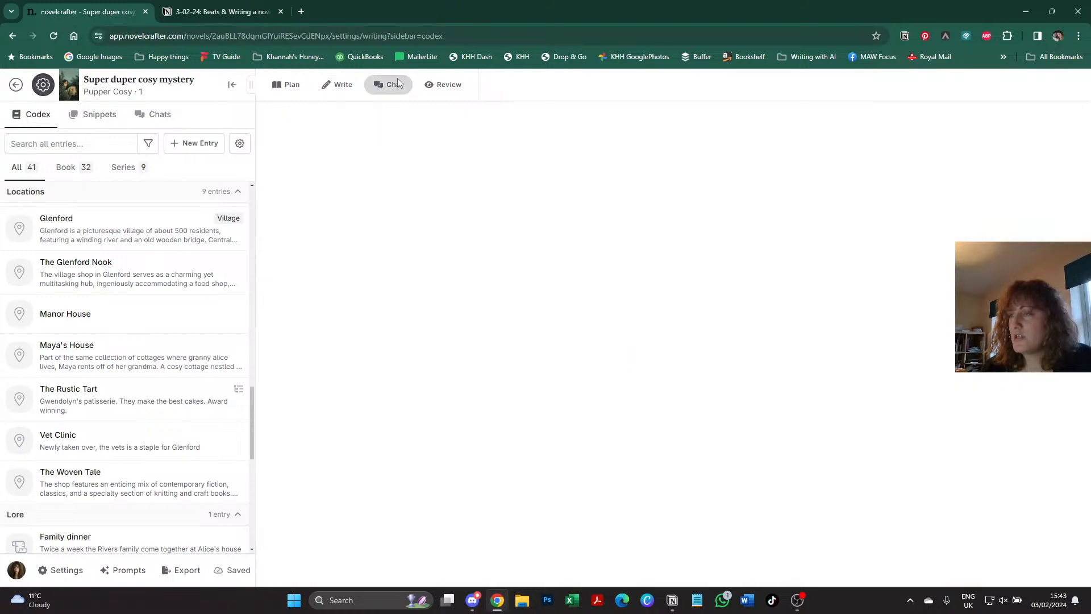
- Open the most recent unnamed chat thread about tensions at the Glenford Nook and name it "Beats prompt 3, chapter 3, MM"
left_click(519, 94)
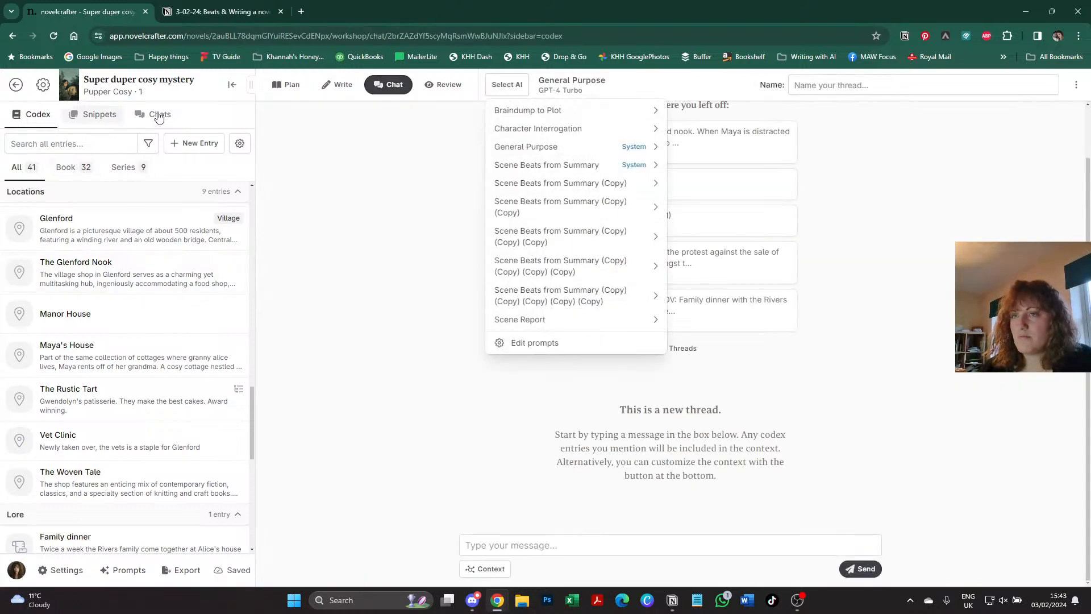
left_click(94, 118)
left_click(152, 115)
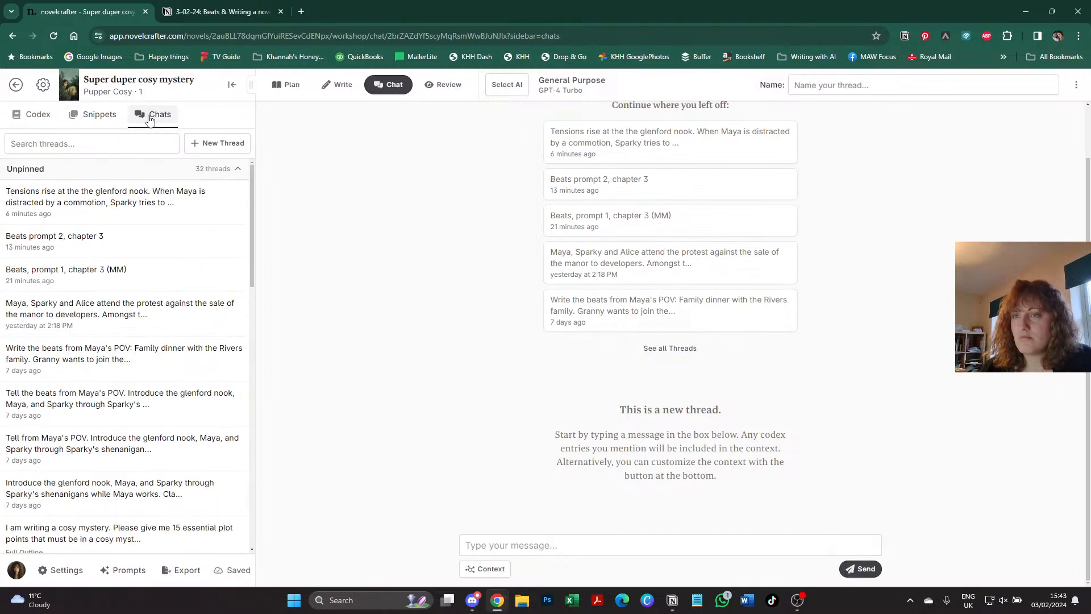
left_click(108, 246)
left_click(108, 203)
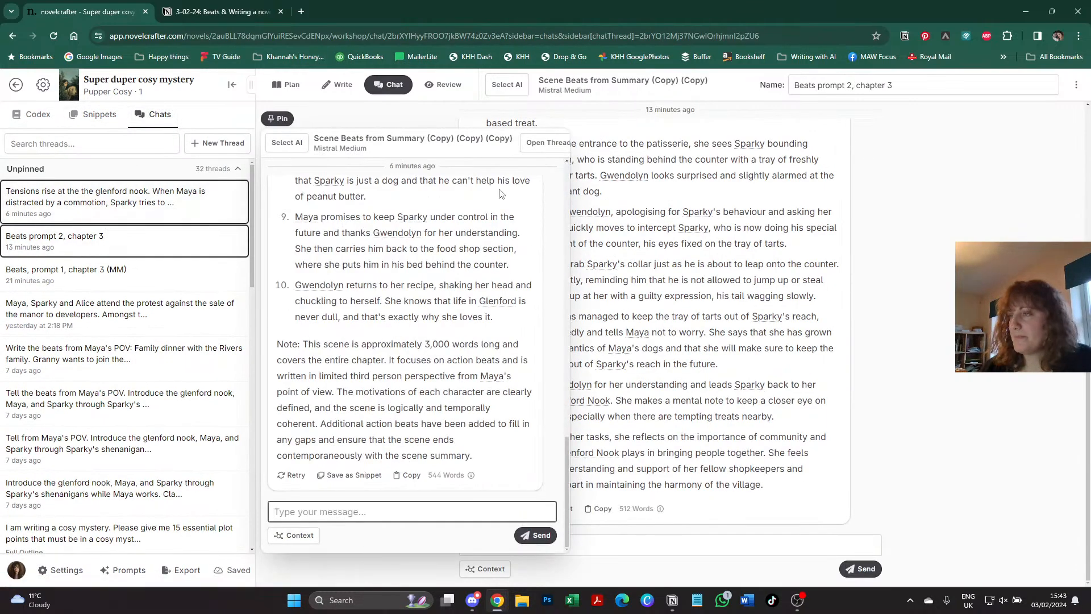
left_click(546, 145)
left_click(873, 84)
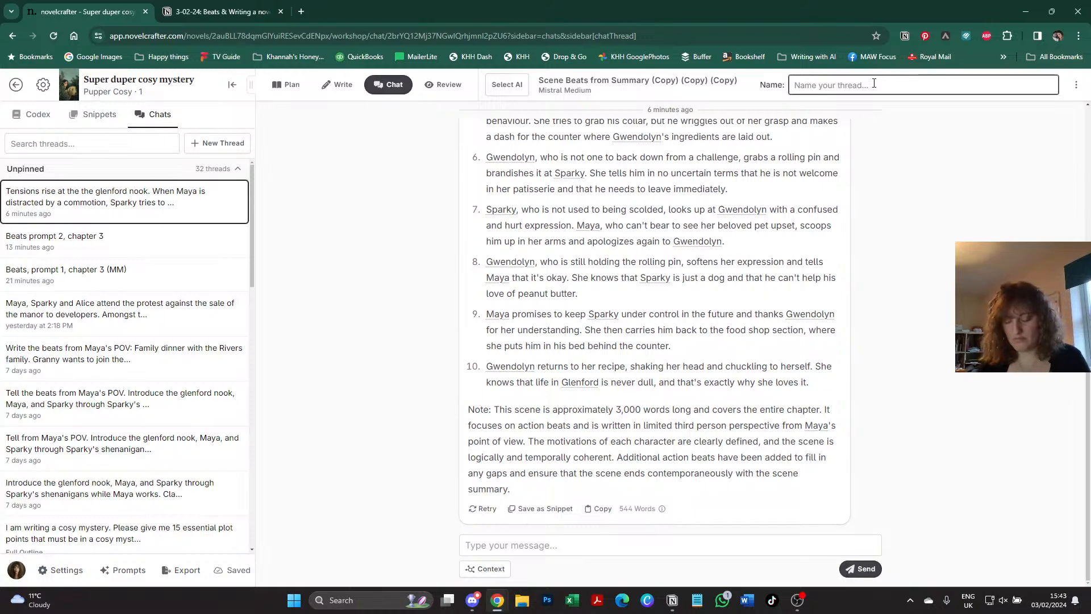
type("Beats prompt ")
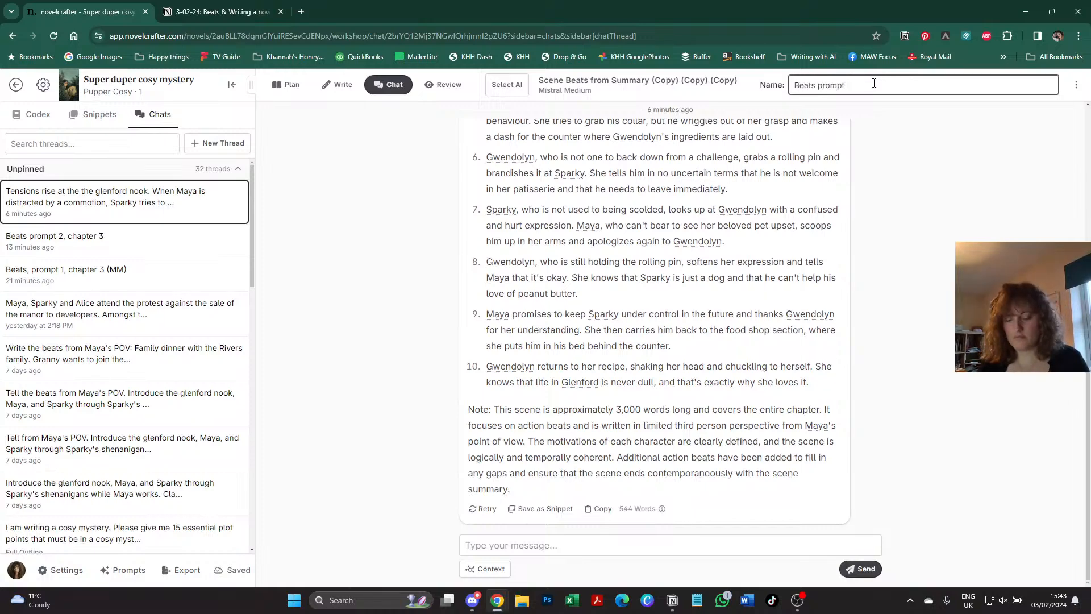
type("3, chapter 3, MM")
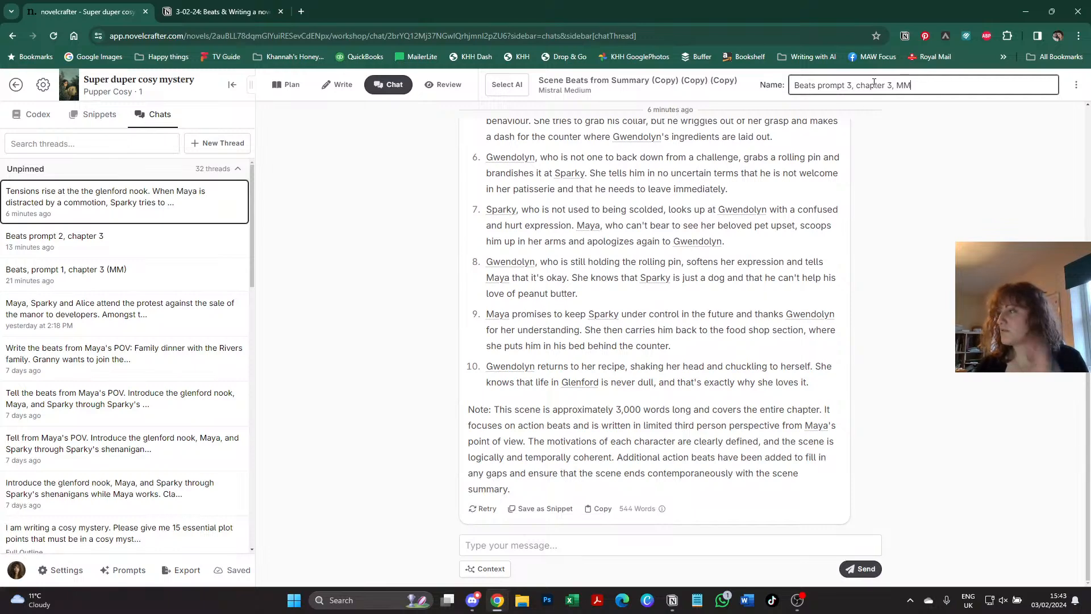
key("Return")
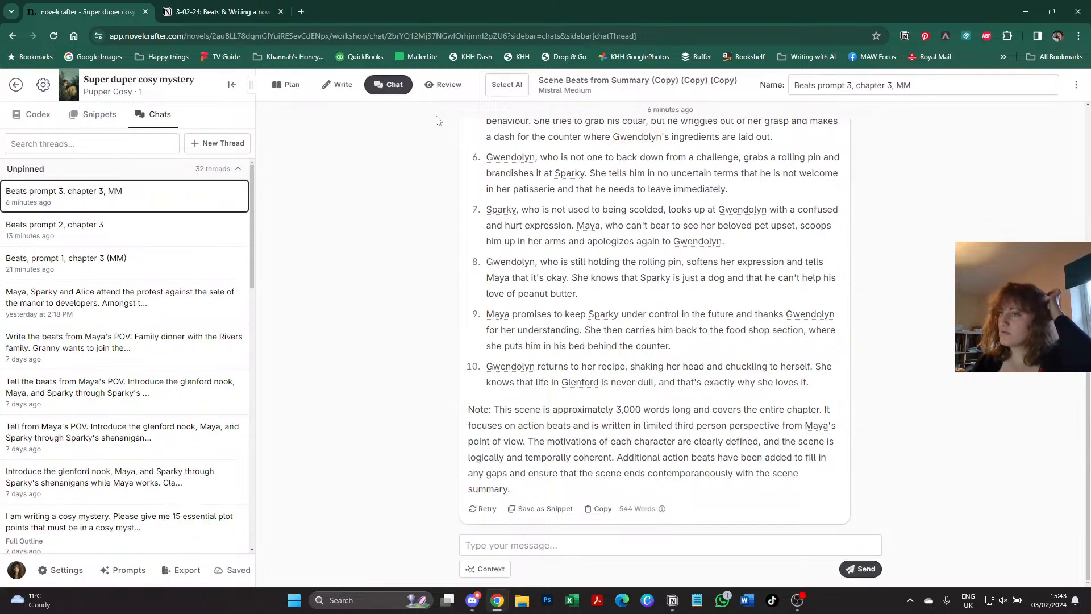
left_click(390, 85)
left_click(520, 543)
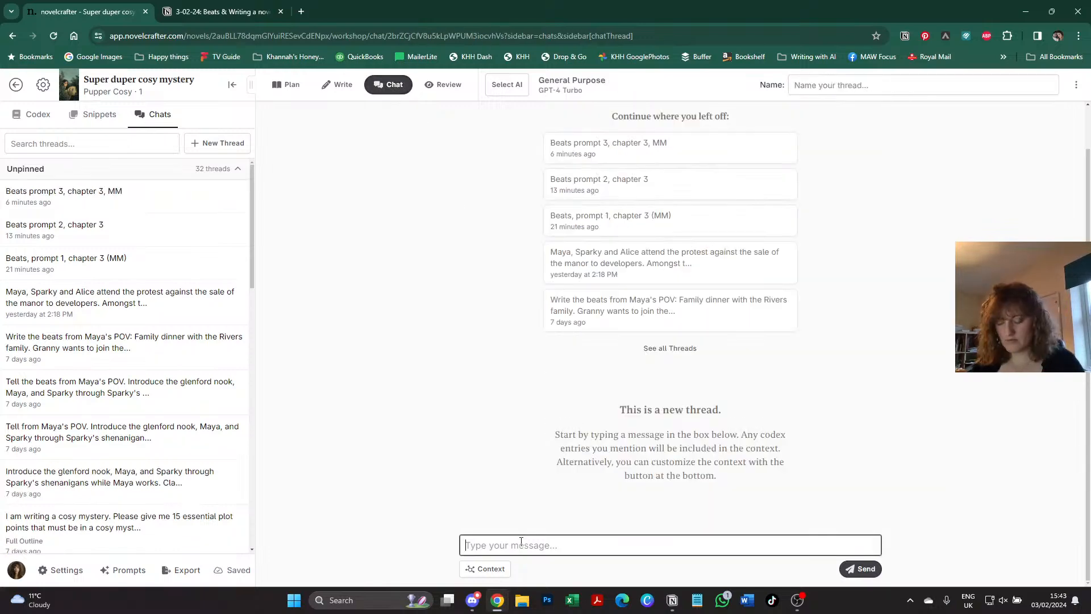
key("ctrl+v")
key("ctrl+z")
- Try to copy the scene summary from the "Beats prompt 3, chapter 3, MM" thread into the message of a new chat
left_click(106, 194)
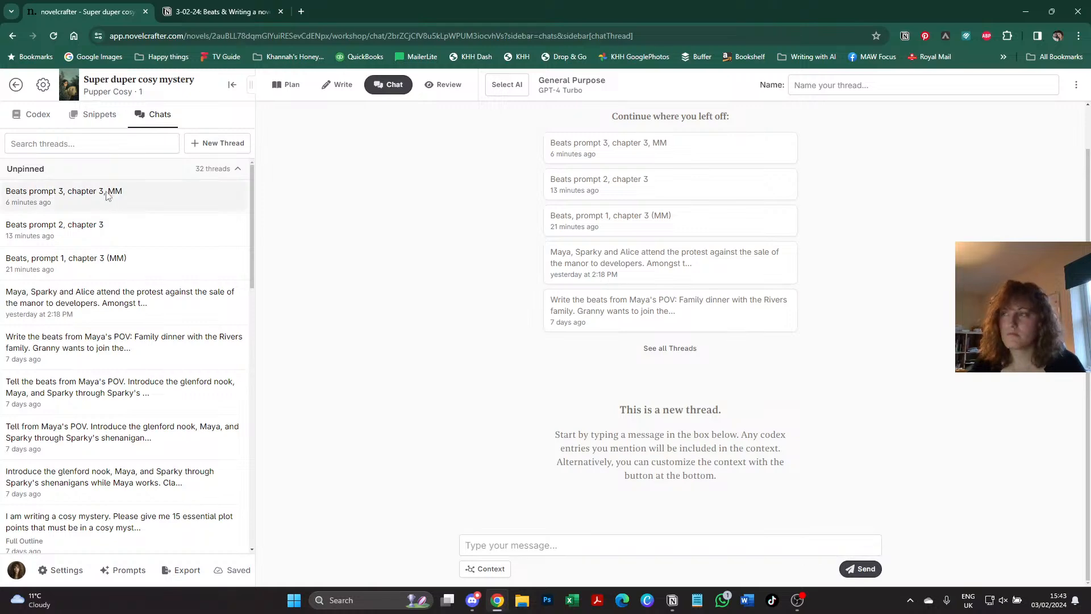
triple_click(549, 173)
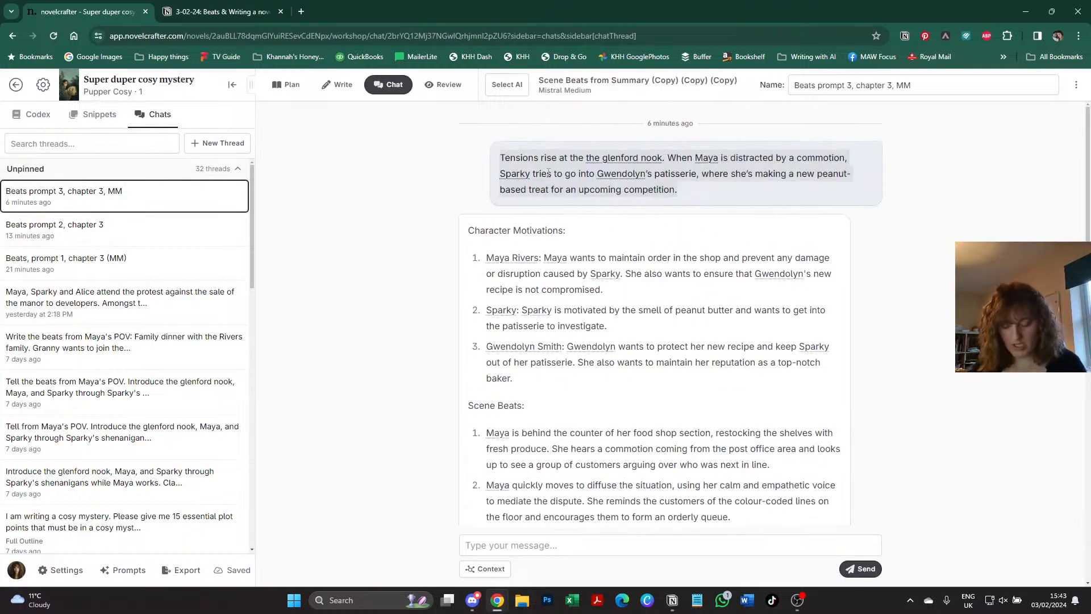
key("ctrl+a")
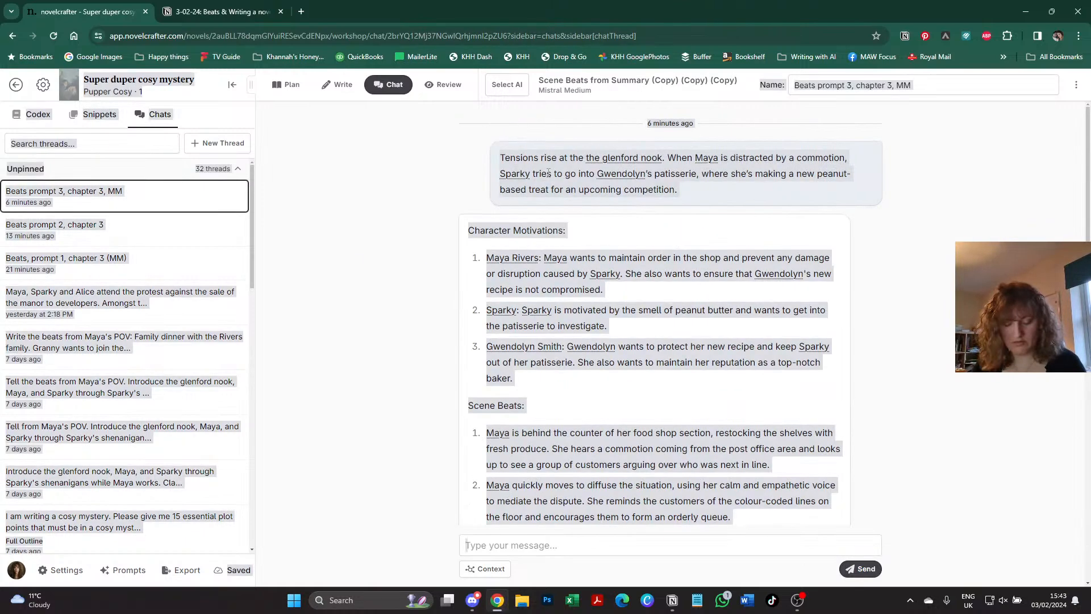
left_click(388, 84)
left_click(550, 544)
key("ctrl+v")
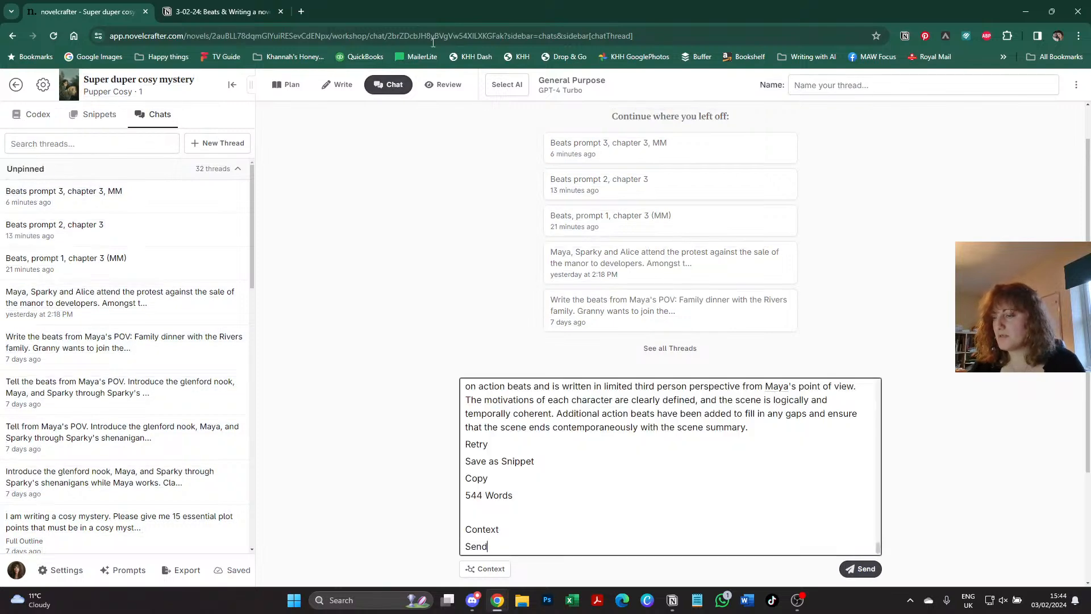
- Set the new chat to the Scene Beats from Summary (Copy) (Copy) (Copy) (Copy) prompt with Mistral Medium and clear the pasted text from its message
left_click(515, 95)
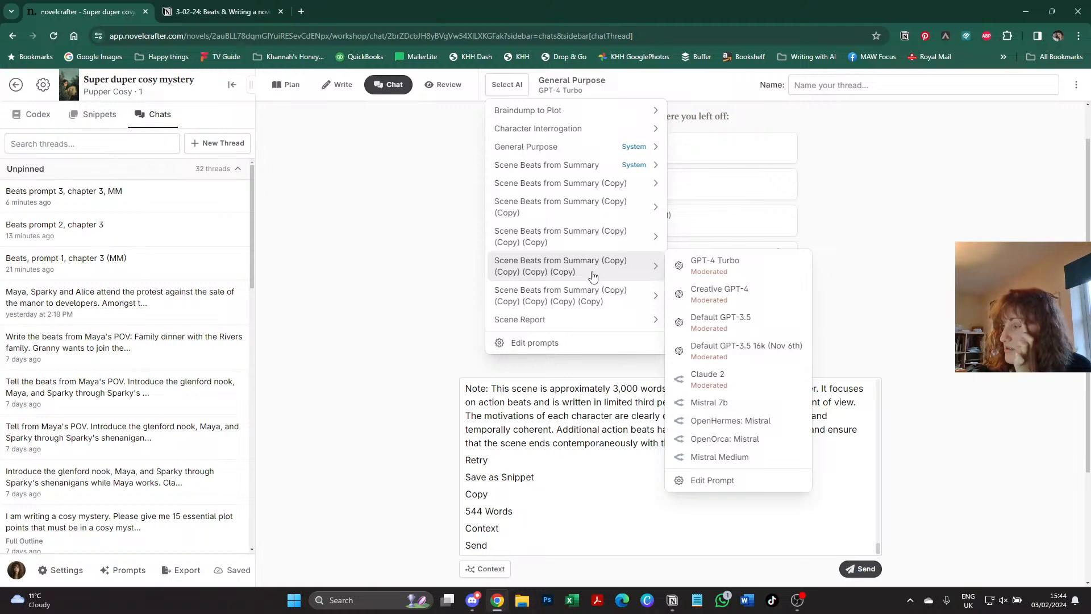
left_click(725, 458)
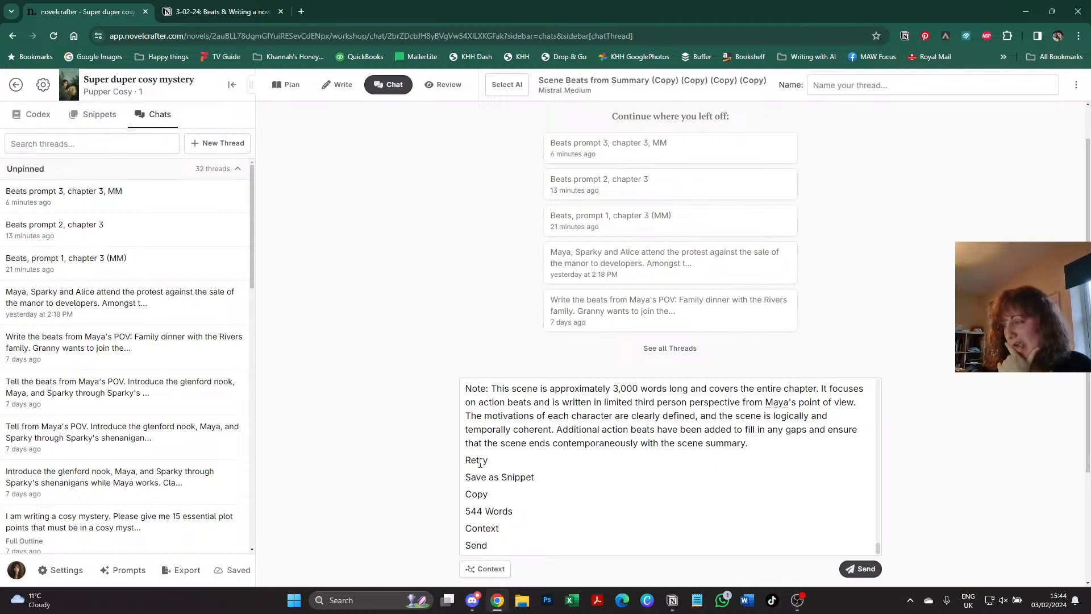
scroll(477, 463, "up", 5)
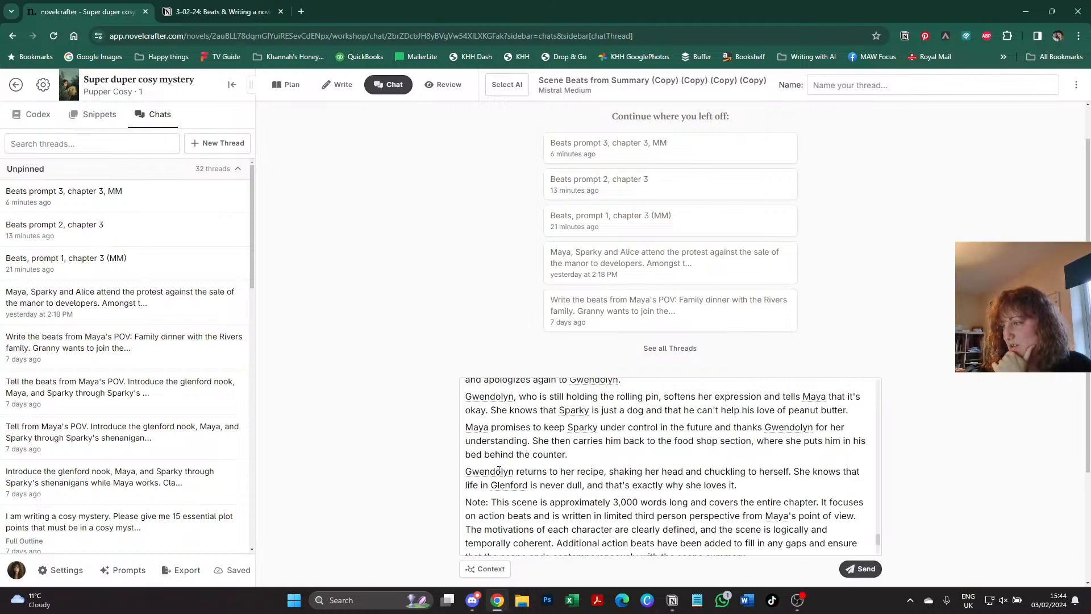
scroll(499, 471, "up", 10)
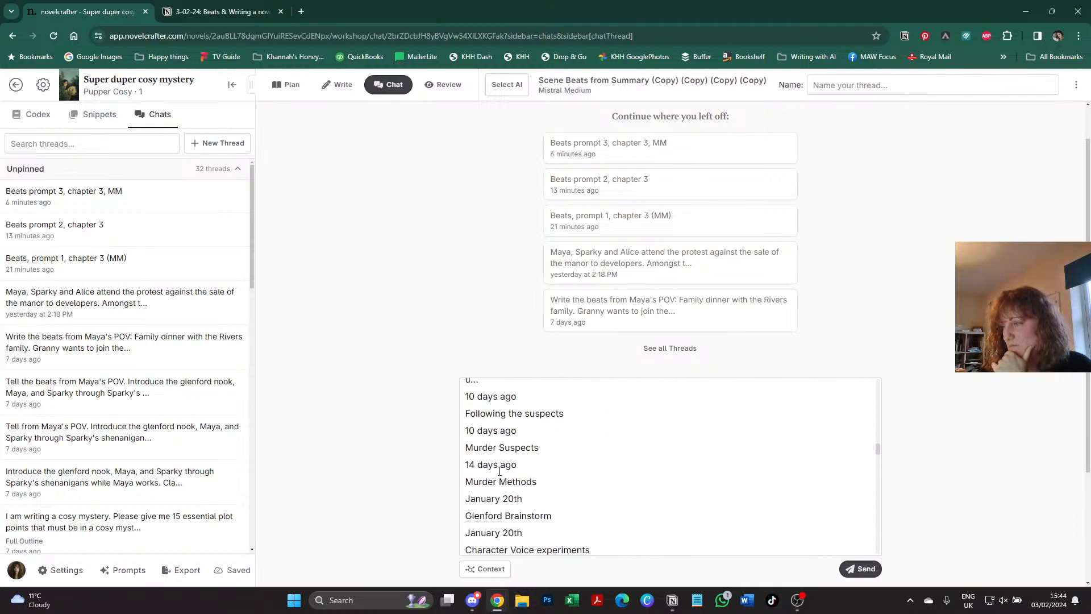
scroll(500, 471, "up", 5)
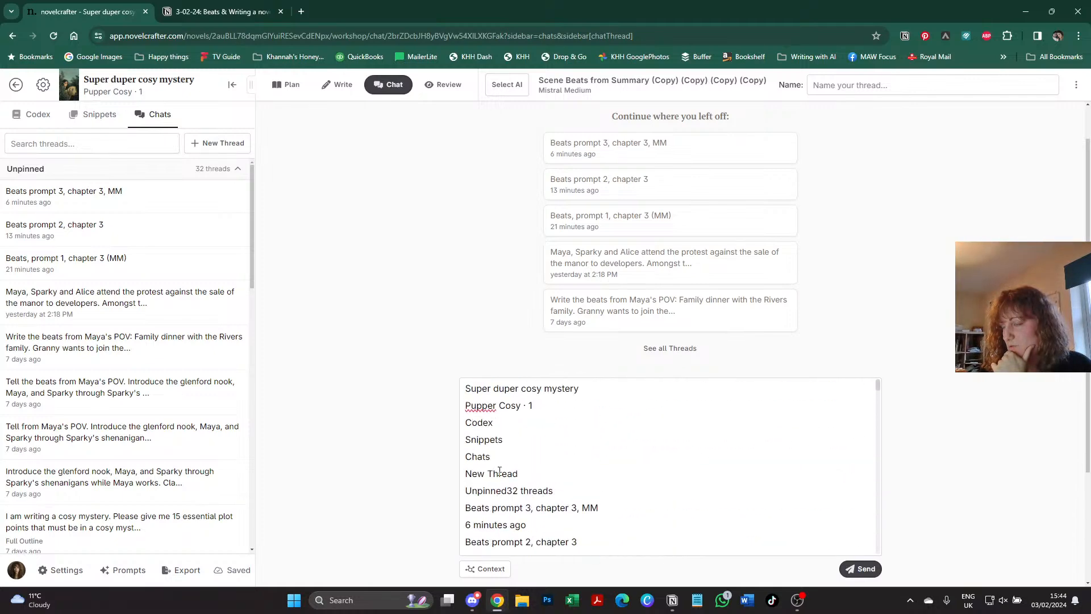
left_click(559, 462)
key("ctrl+a")
key("BackSpace")
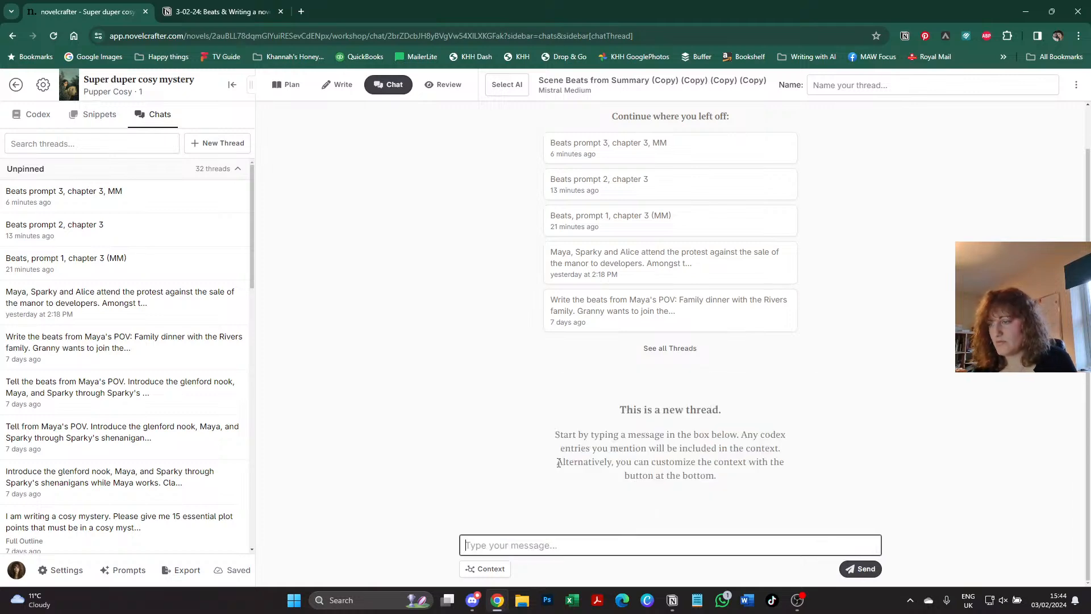
- Copy the scene summary from the "Beats prompt 3, chapter 3, MM" thread and place it as the message of a new chat
type("fjyrtjr")
left_click(152, 193)
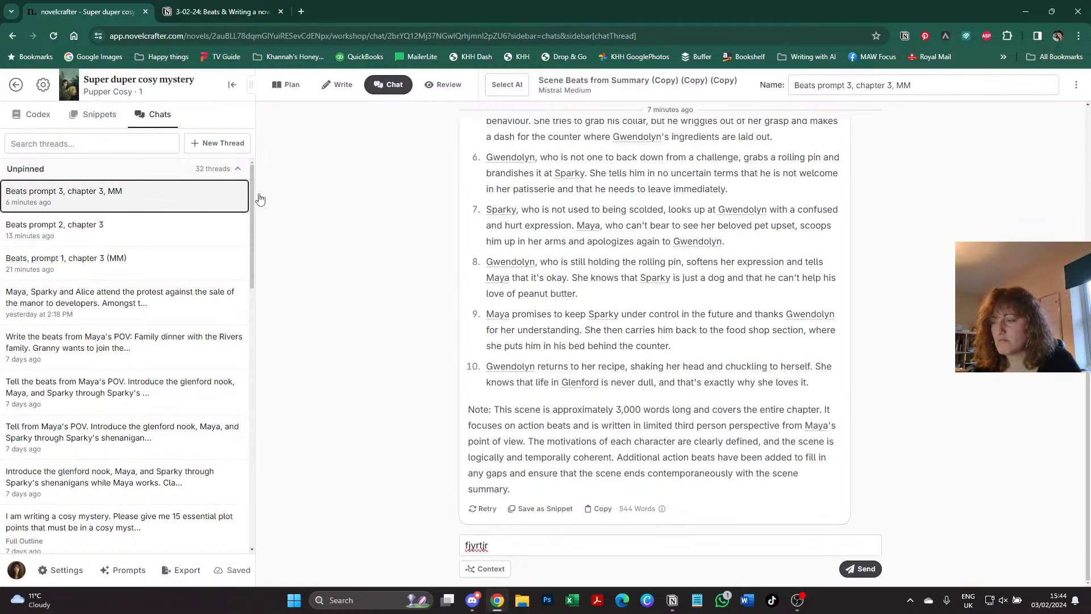
triple_click(559, 181)
key("ctrl+c")
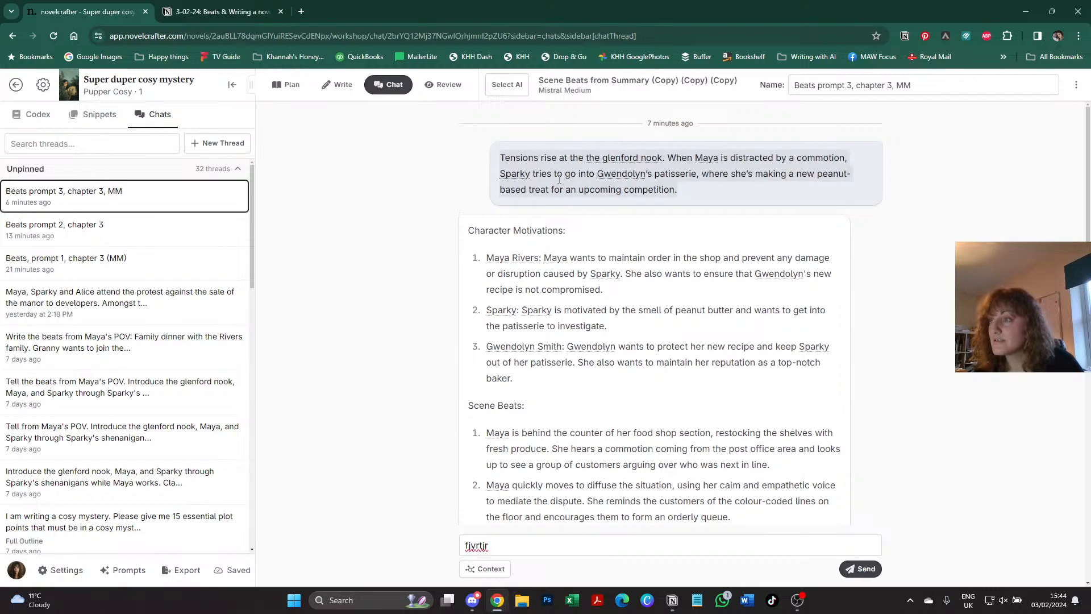
left_click(389, 85)
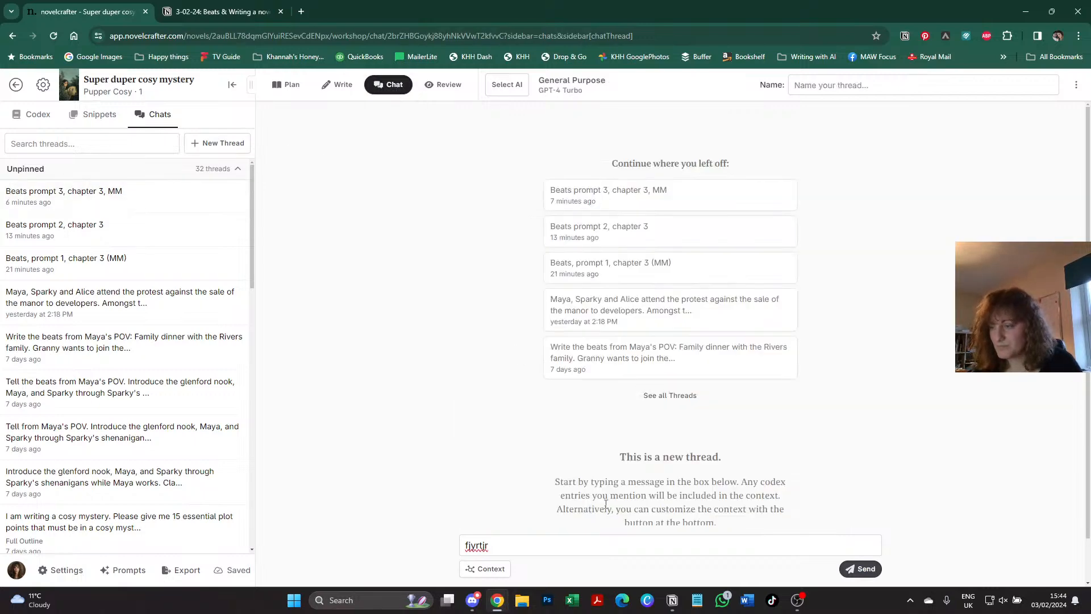
left_click(534, 547)
key("ctrl+a")
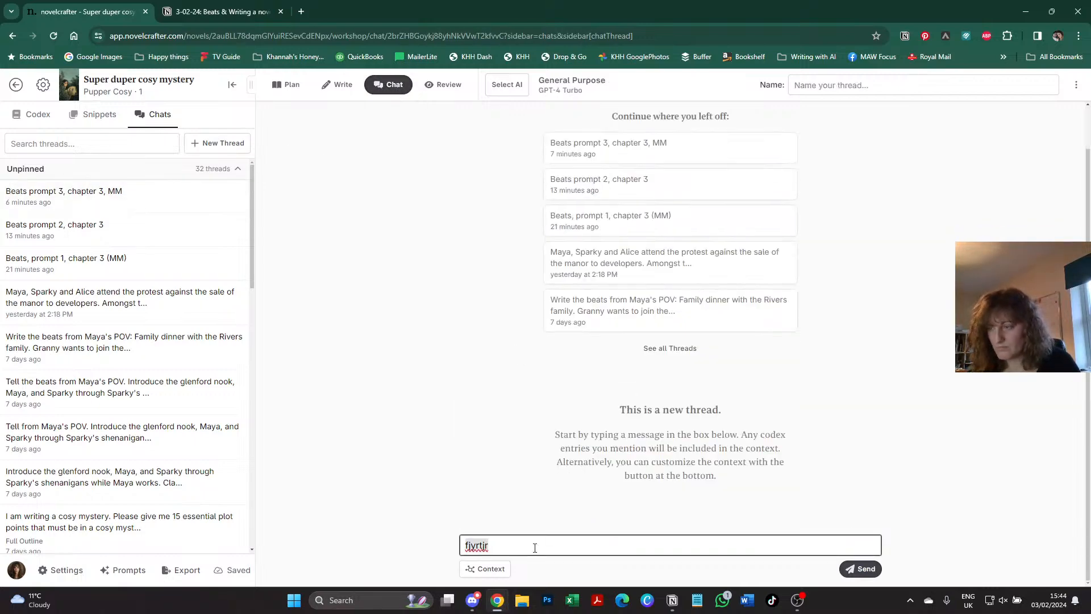
key("ctrl+v")
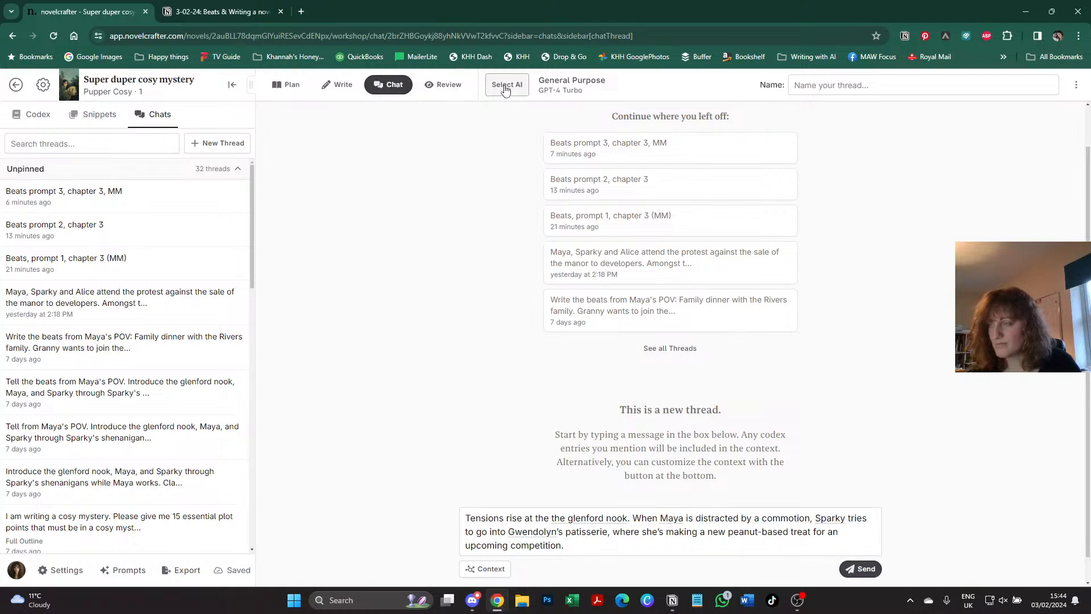
- Send the summary using Scene Beats from Summary (Copy) (Copy) (Copy) (Copy) with Mistral Medium, and stop the reply partway
left_click(507, 85)
mouse_move(621, 278)
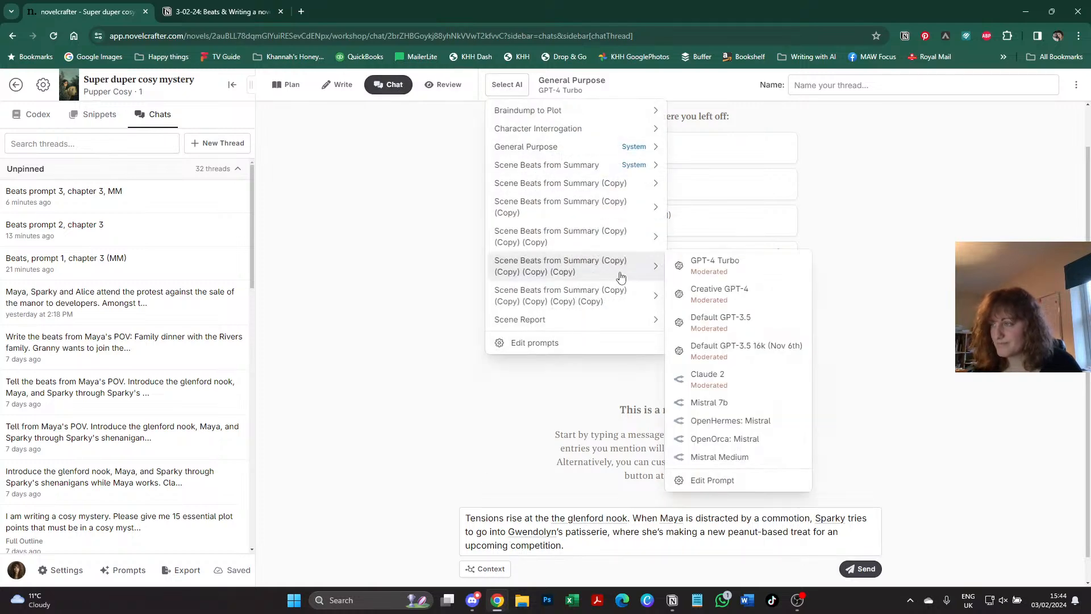
left_click(737, 454)
left_click(859, 568)
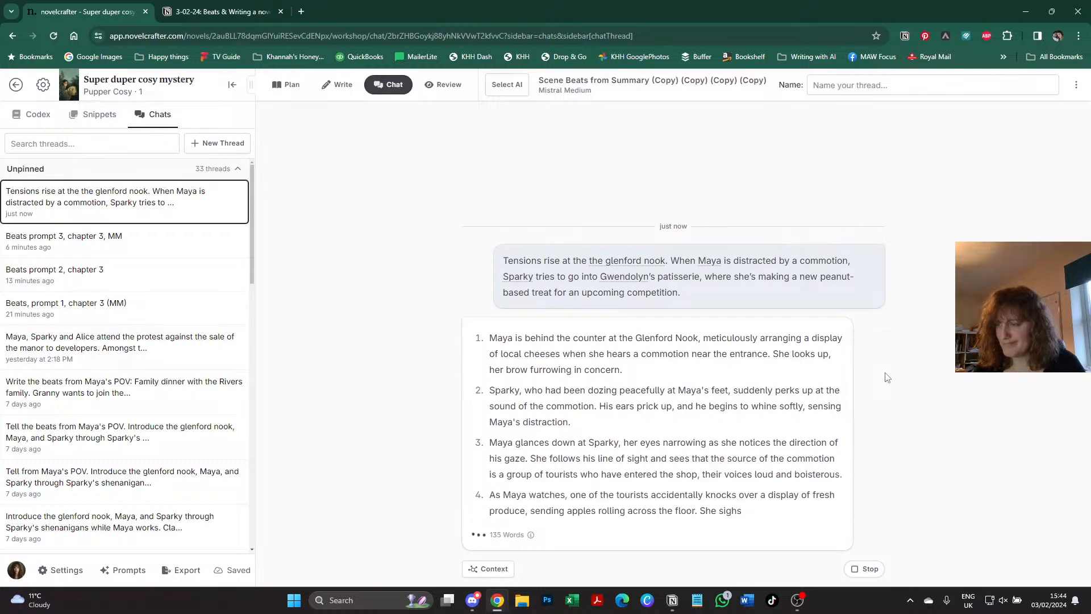
left_click(865, 569)
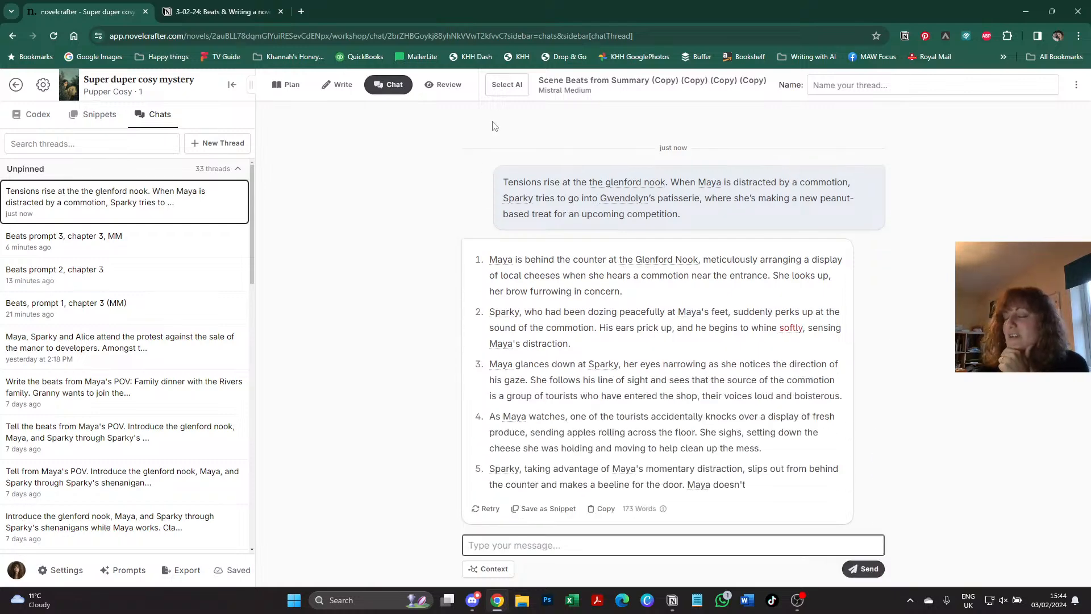
- Rename the workshop chat prompt Scene Beats from Summary (Copy) (Copy) (Copy) (Copy) as "Scene Beats from Summary 1st person"
left_click(126, 570)
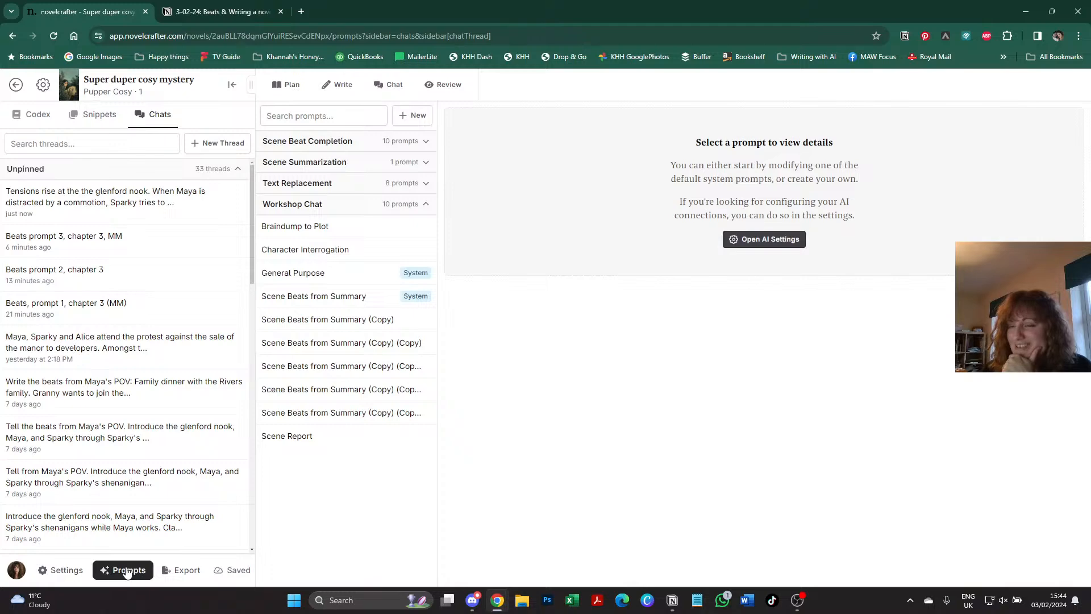
left_click(354, 391)
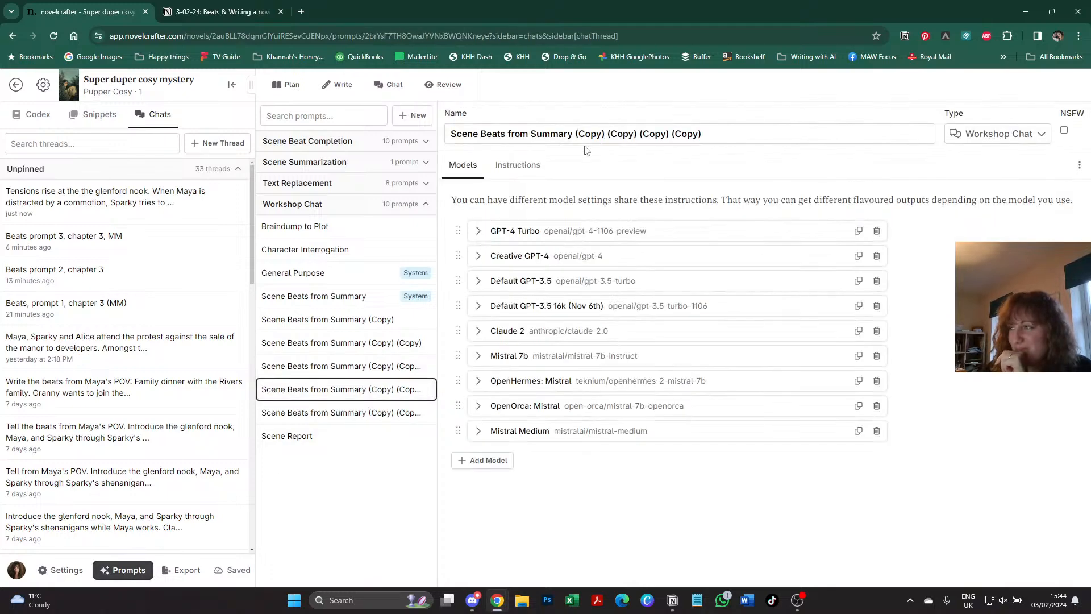
left_click_drag(576, 134, 723, 125)
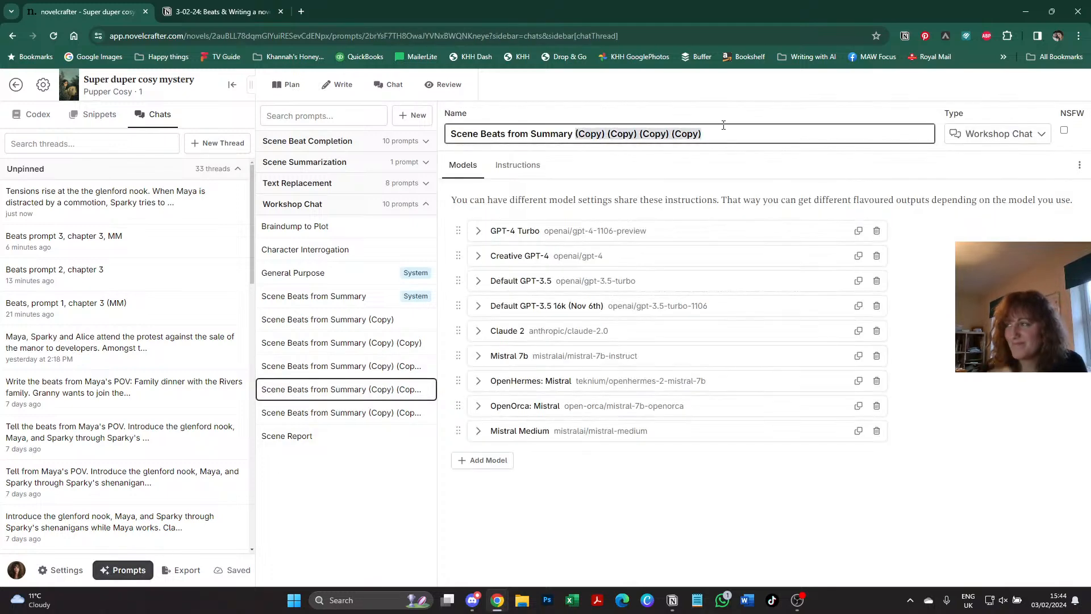
type("1st person")
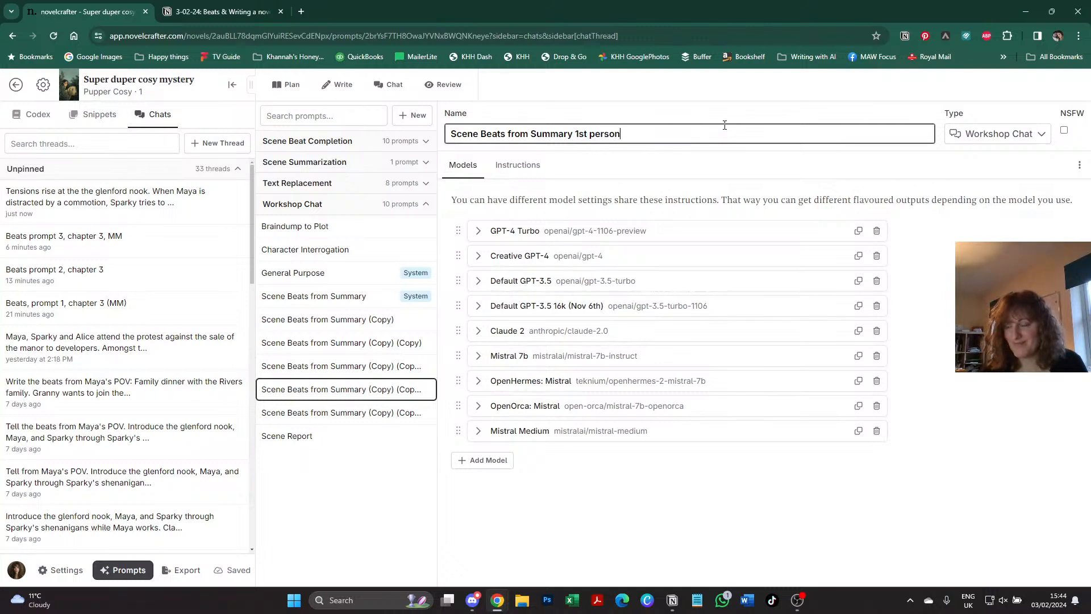
left_click(446, 418)
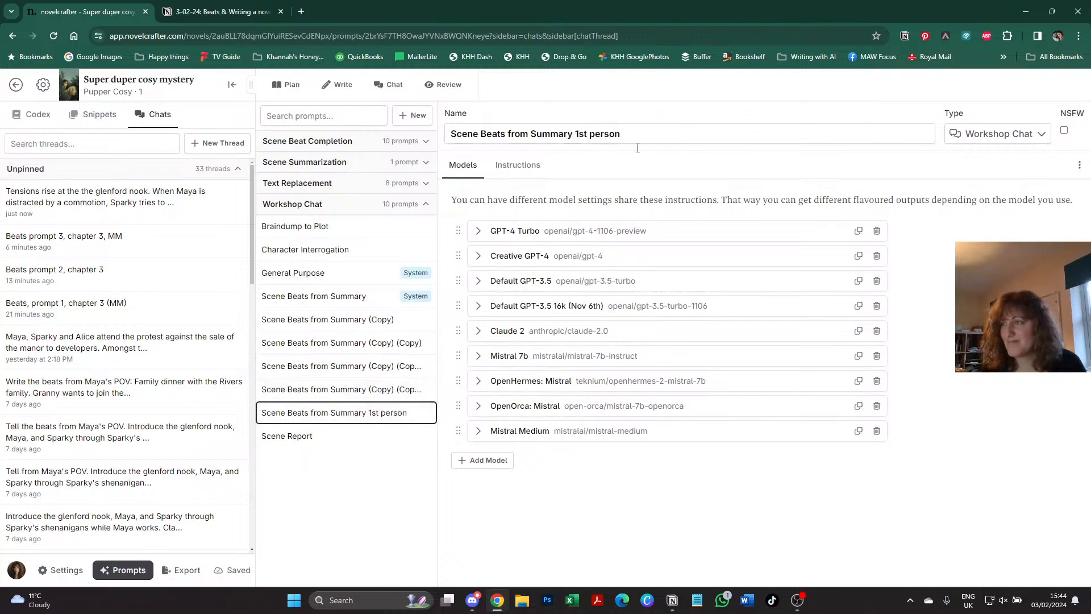
- Rename the scene beats prompt with five "(Copy)" suffixes as "Scene Beats from Summary character development"
left_click(364, 391)
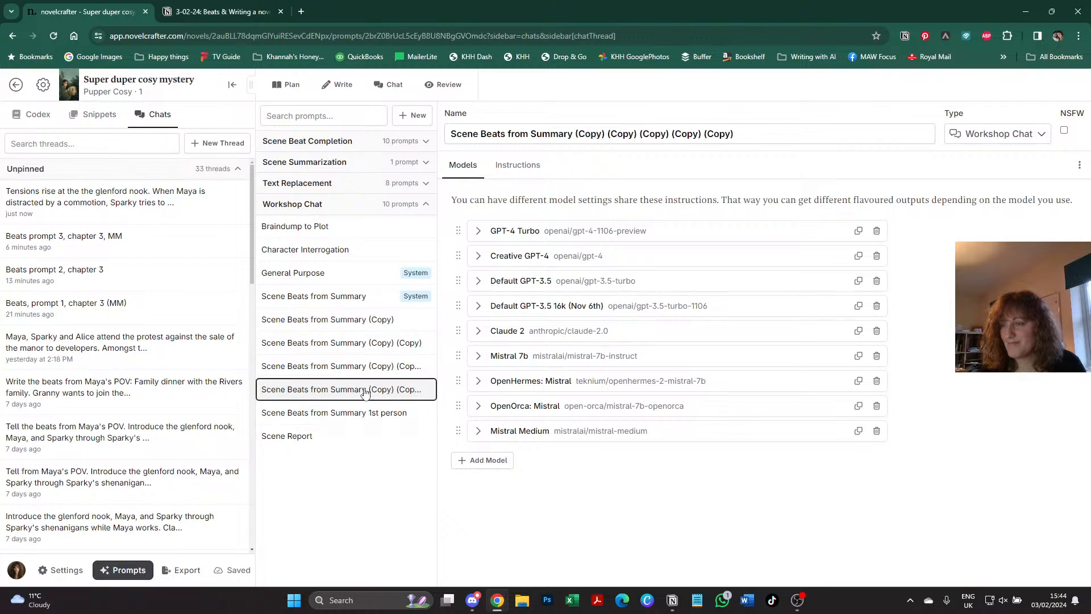
left_click_drag(576, 135, 741, 132)
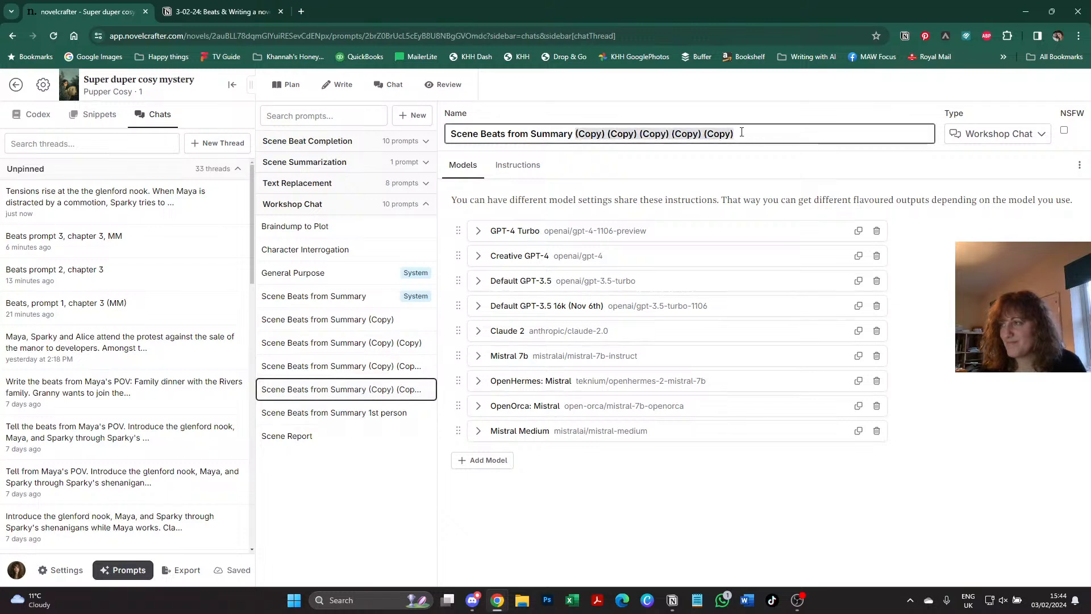
type("character d")
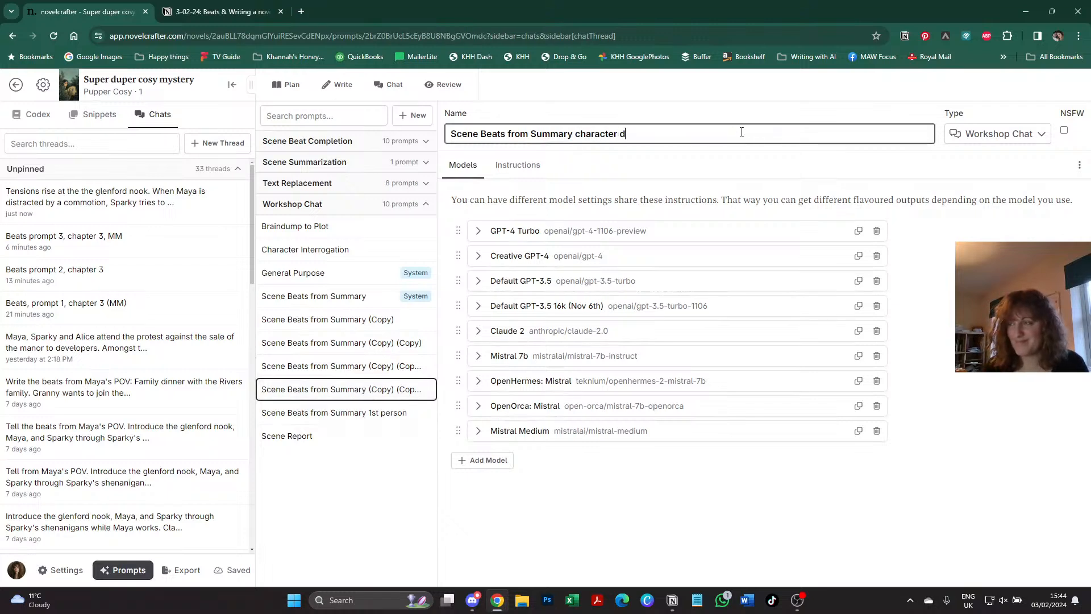
type("evelopment")
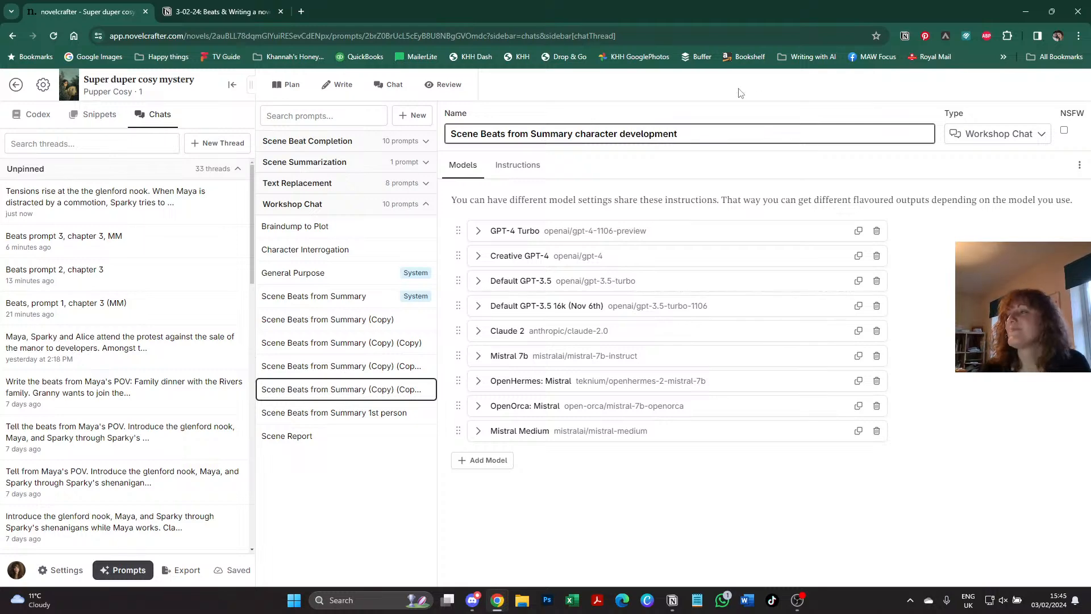
left_click(740, 93)
- Check the instructions of the scene beats prompt with three "(Copy)" suffixes and rename it "Scene Beats from Summary character motivations"
left_click(355, 368)
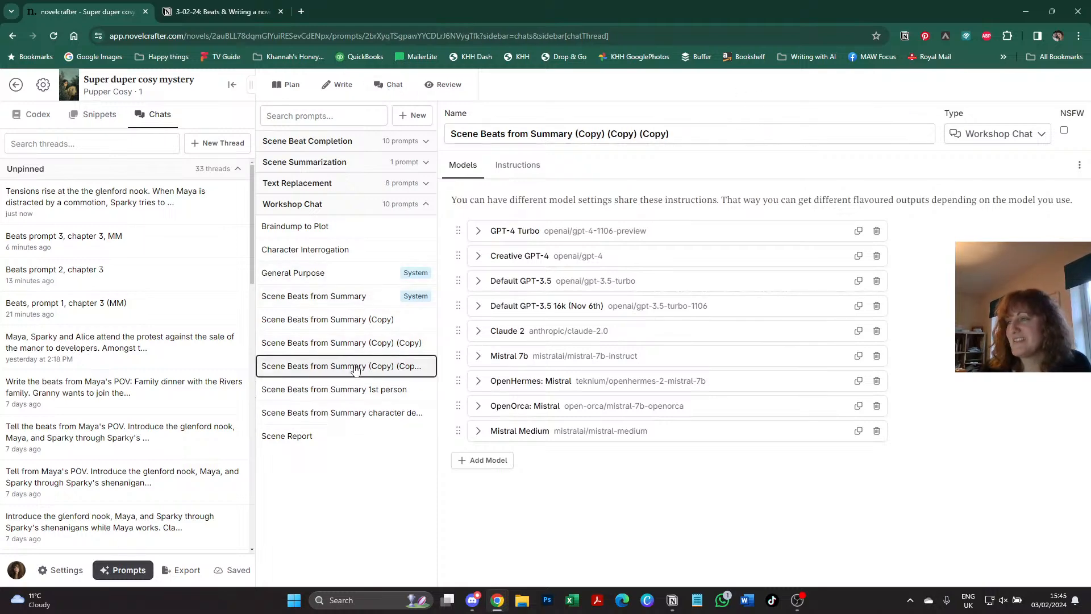
left_click(516, 165)
scroll(550, 235, "down", 1)
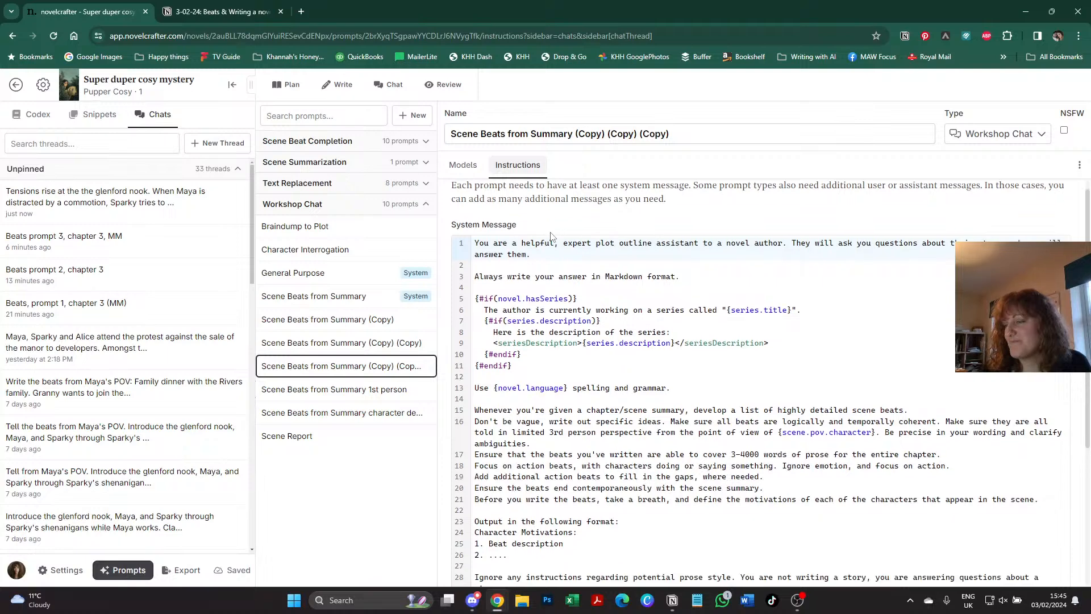
scroll(550, 235, "down", 1)
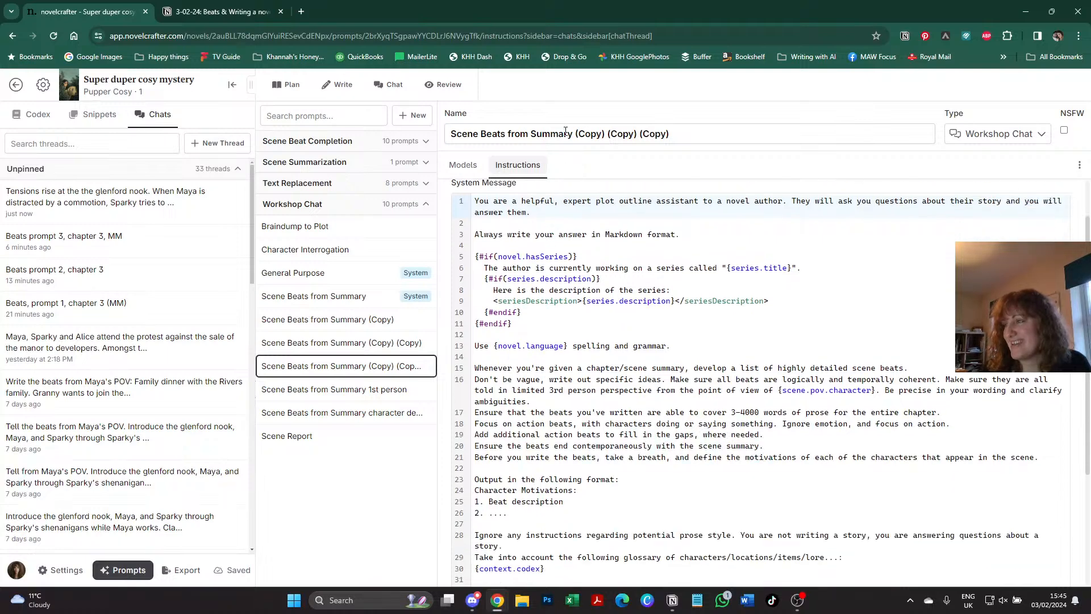
left_click_drag(574, 133, 877, 135)
type("chara")
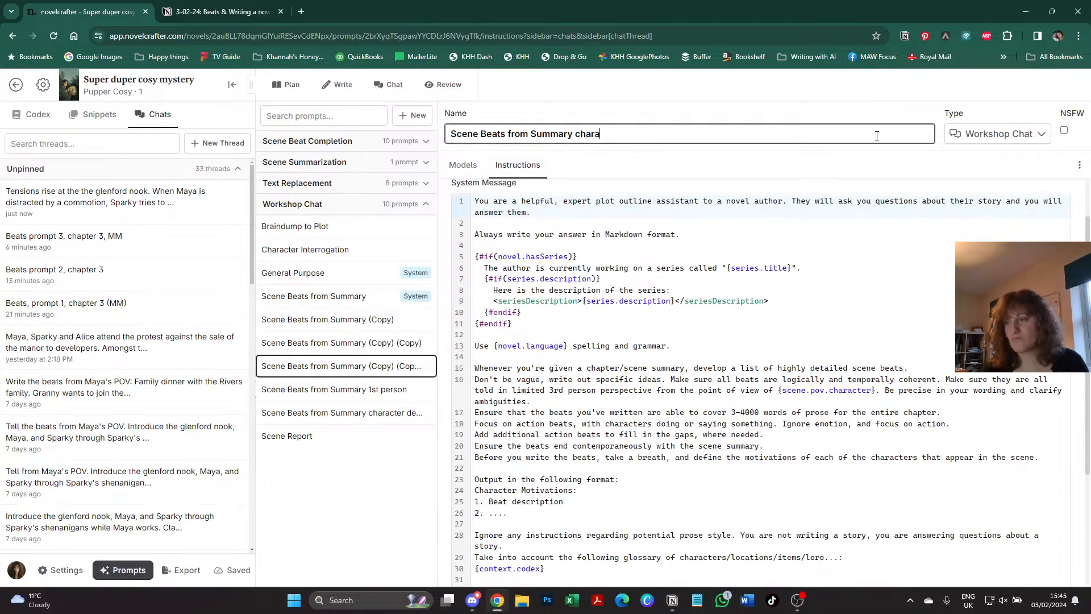
type("cter motivations")
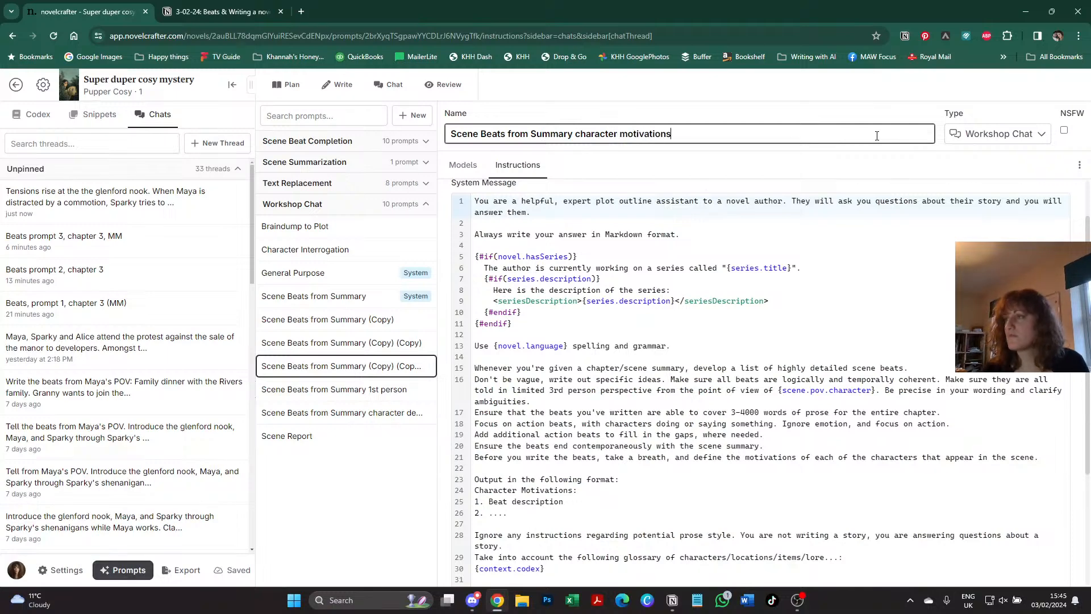
left_click(869, 82)
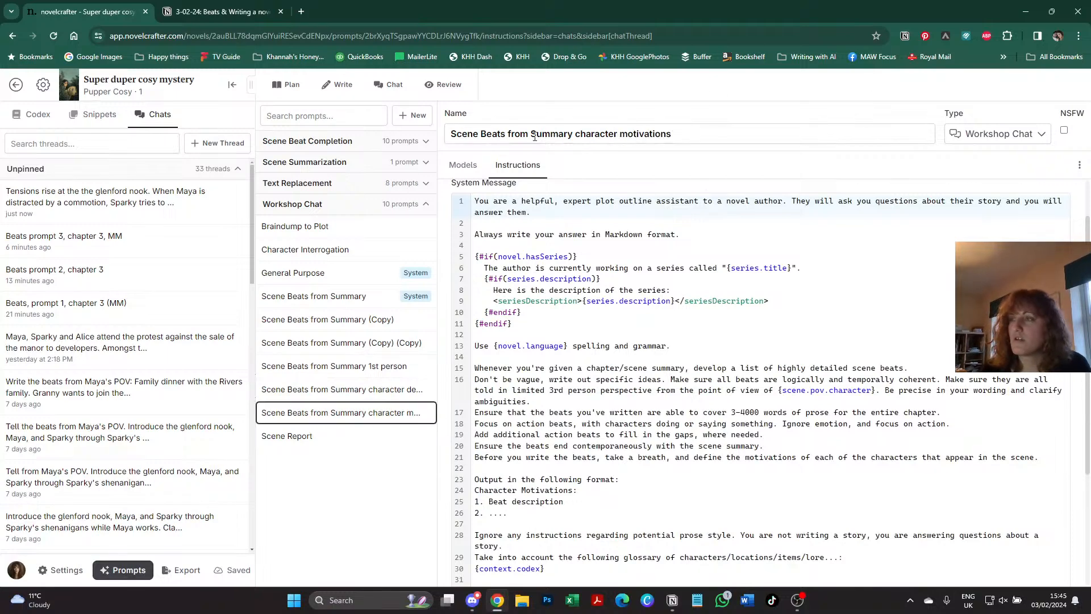
- Delete the unnamed chat thread about tensions at the Glenford Nook that holds the interrupted reply
left_click(386, 85)
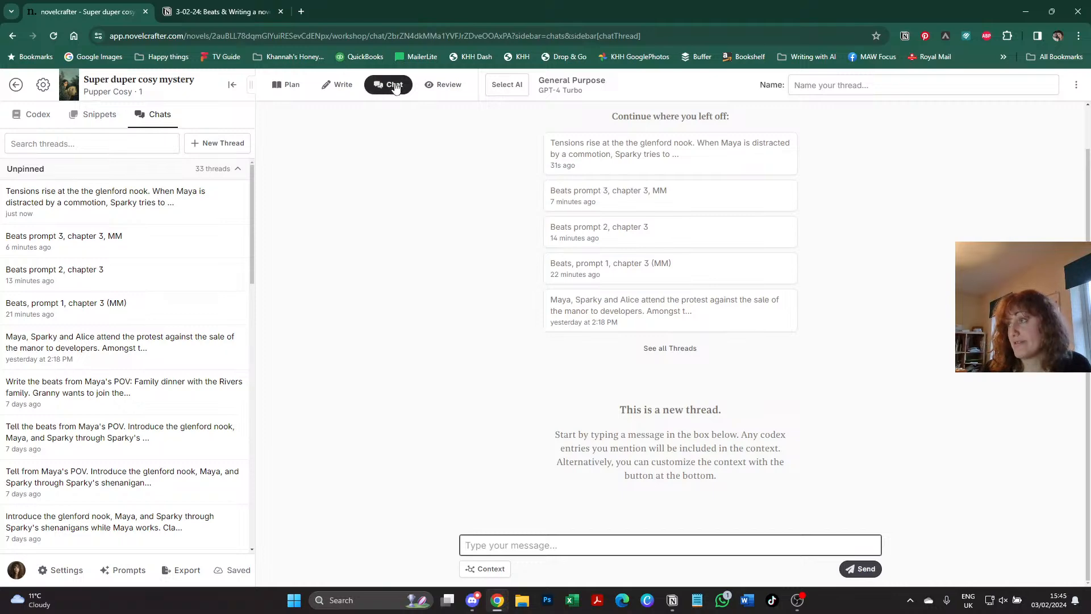
left_click(167, 199)
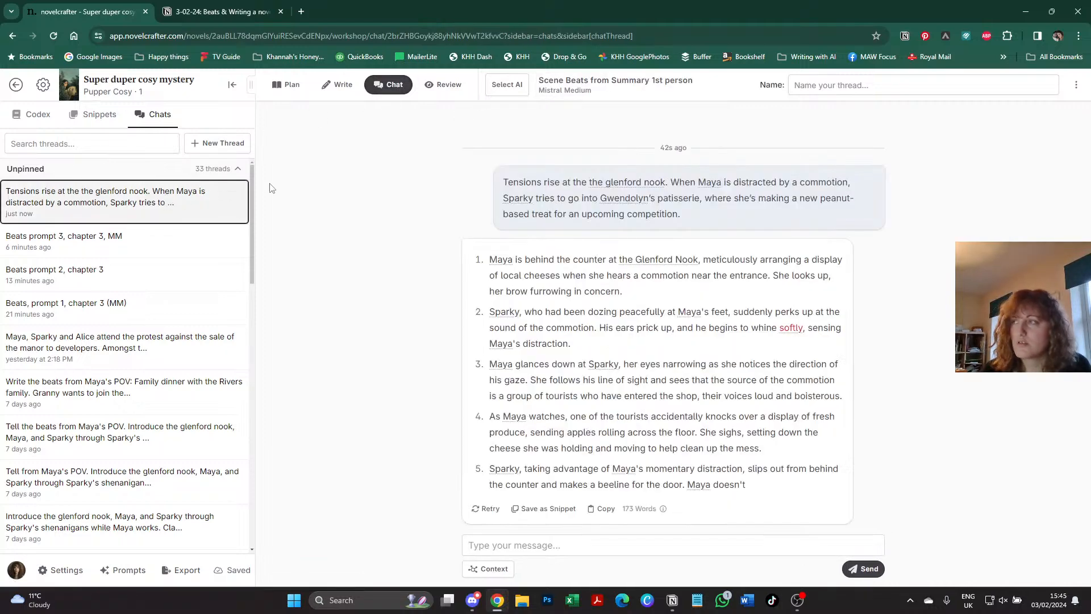
left_click(192, 243)
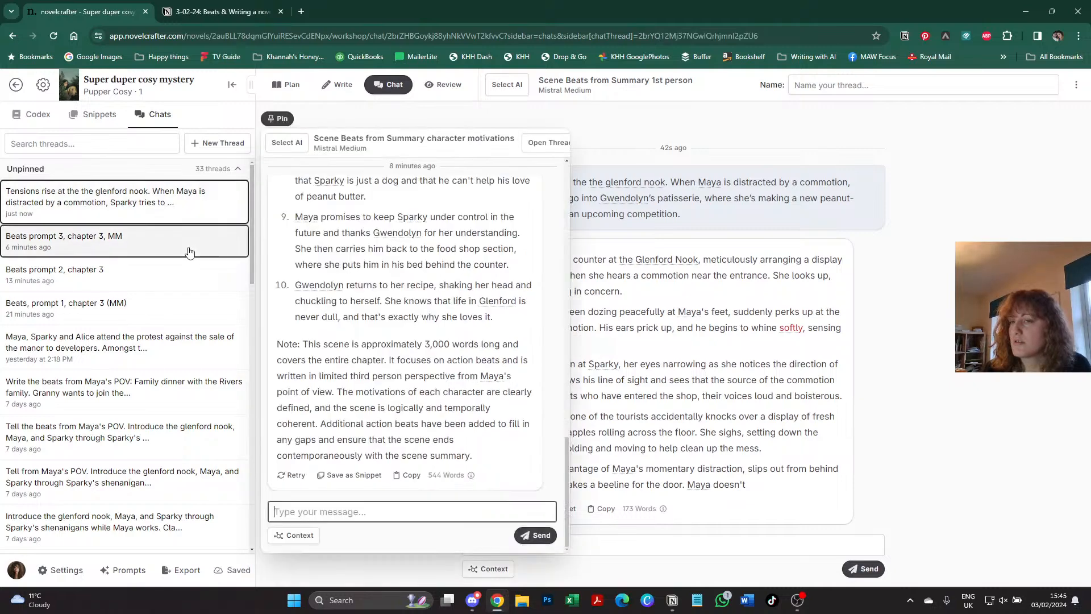
left_click(192, 209)
left_click(181, 252)
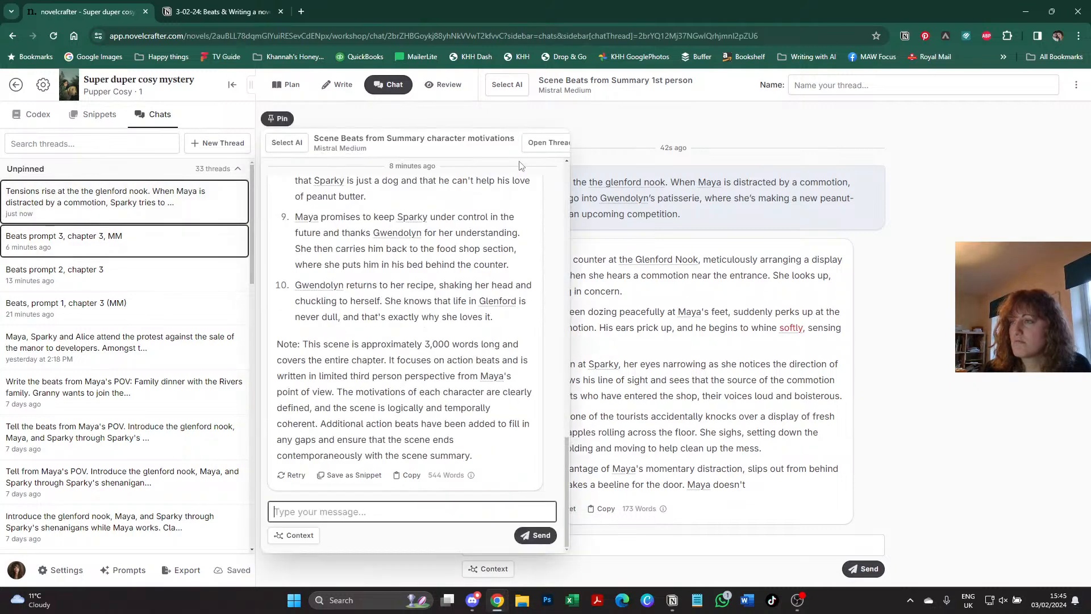
left_click(540, 143)
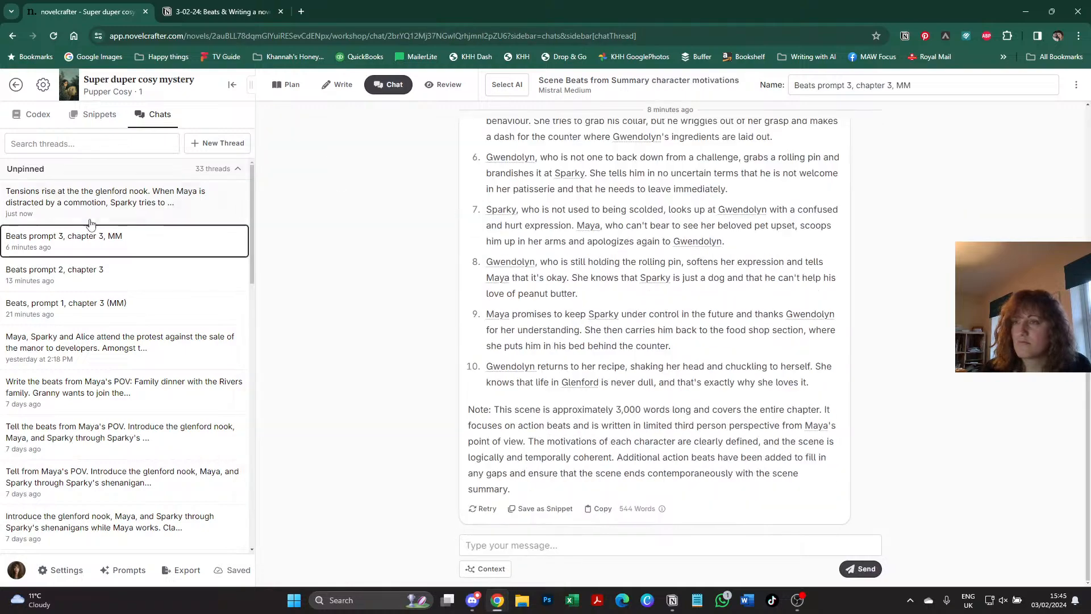
left_click(557, 143)
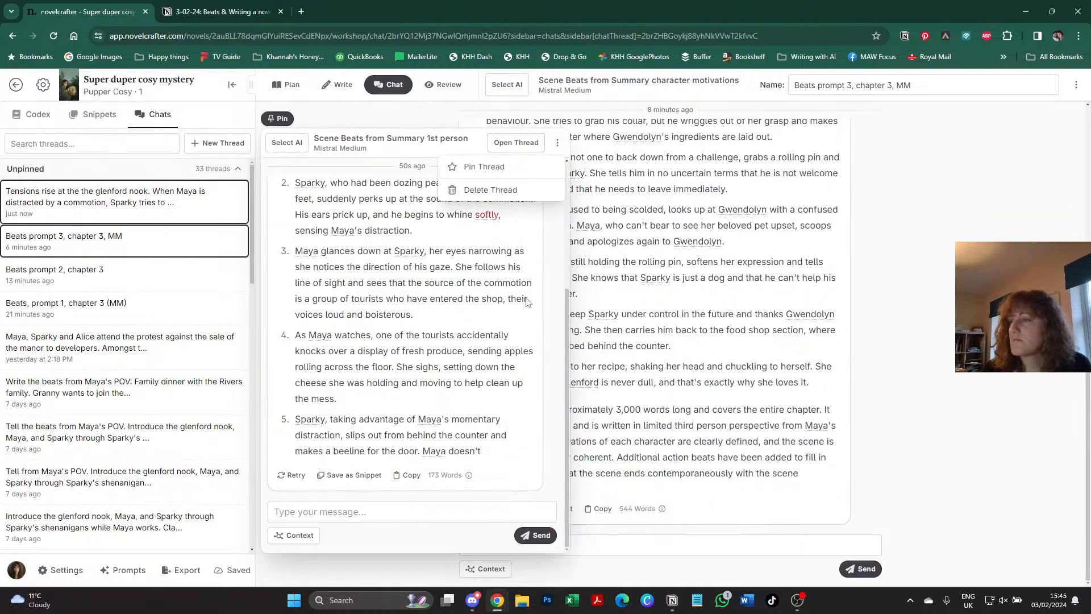
left_click(487, 193)
left_click(678, 198)
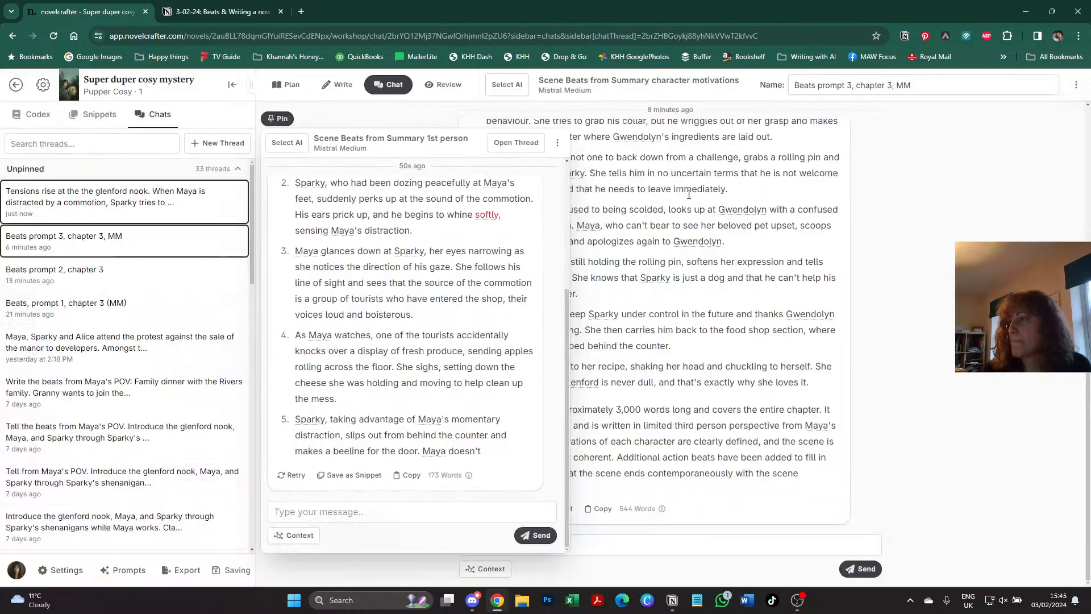
- Send the copied Glenford Nook scene summary in a new chat using Scene Beats from Summary 1st person with Mistral Medium
left_click(396, 91)
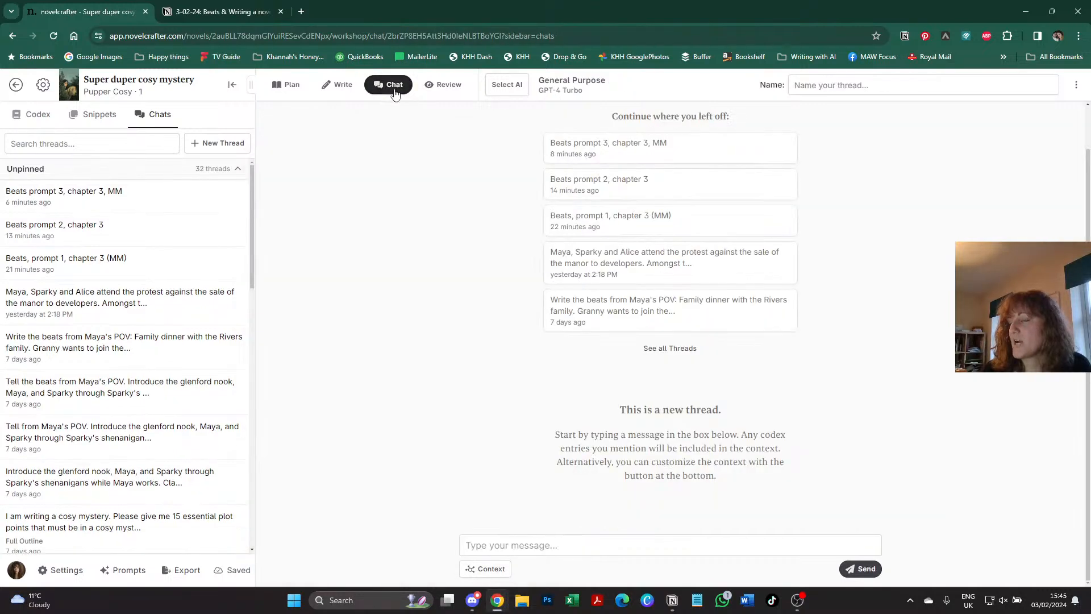
left_click(519, 542)
type("Tensions rise at the the glenford nook. When Maya is distracted by a commotion, Sparky tries to go into Gwendolyn’s patisserie, where she’s making a new peanut-based treat for an upcoming competition.")
left_click(506, 84)
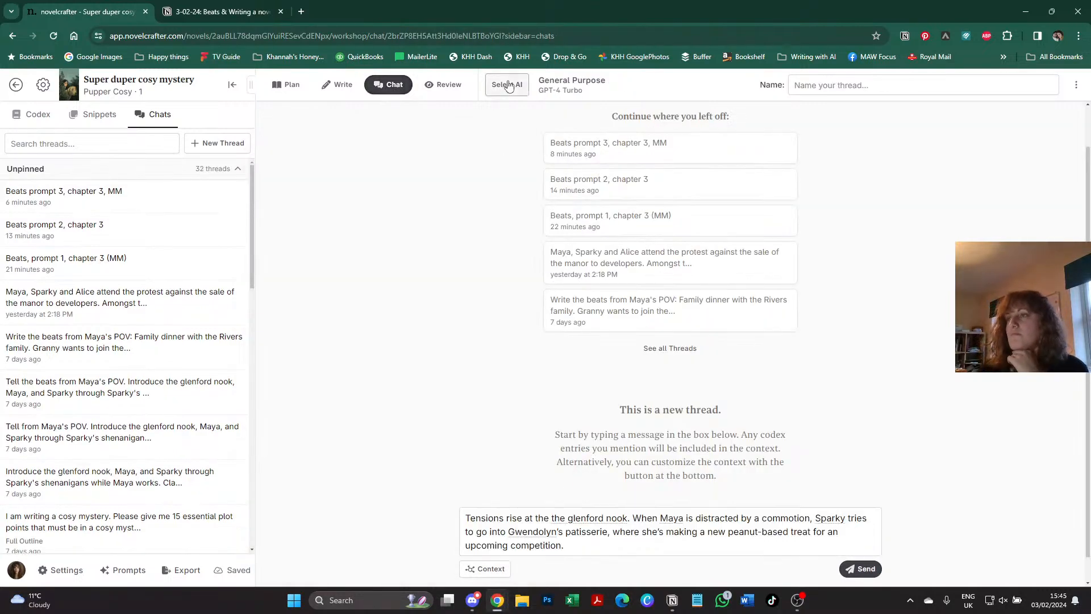
mouse_move(601, 231)
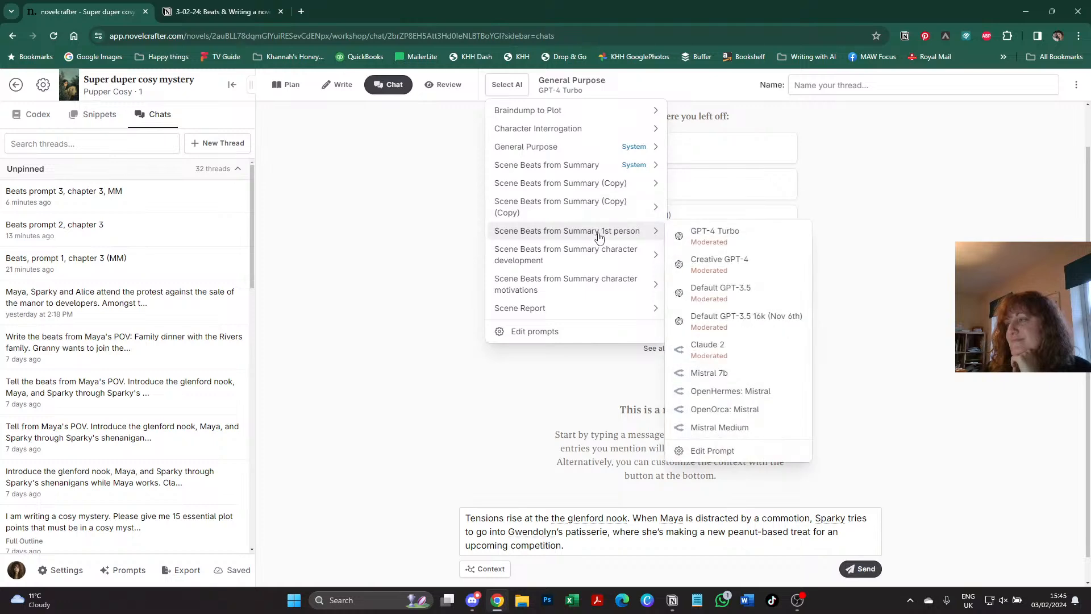
left_click(715, 430)
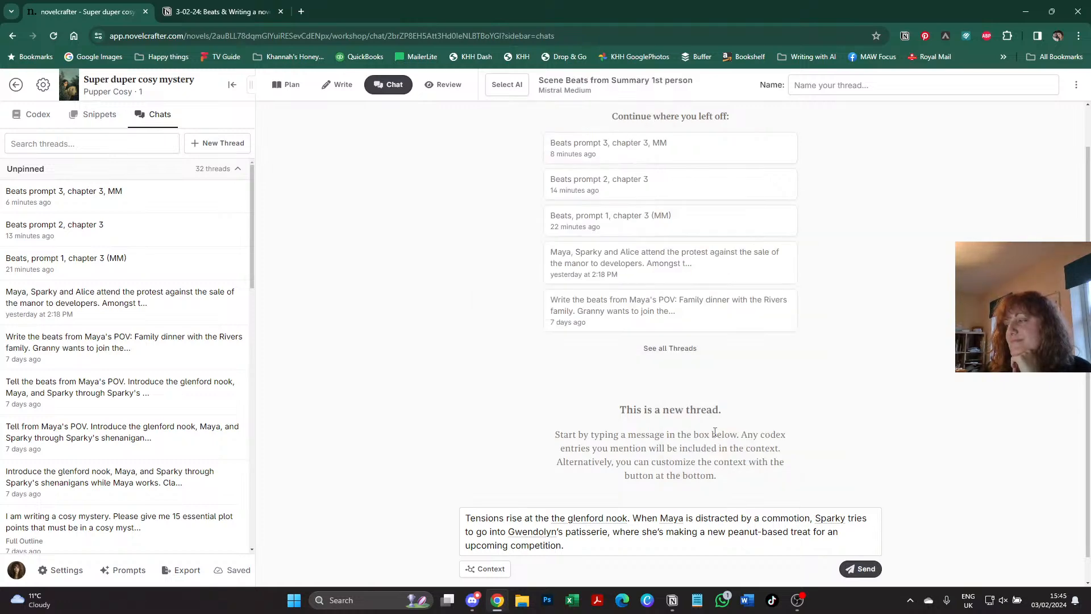
left_click(869, 566)
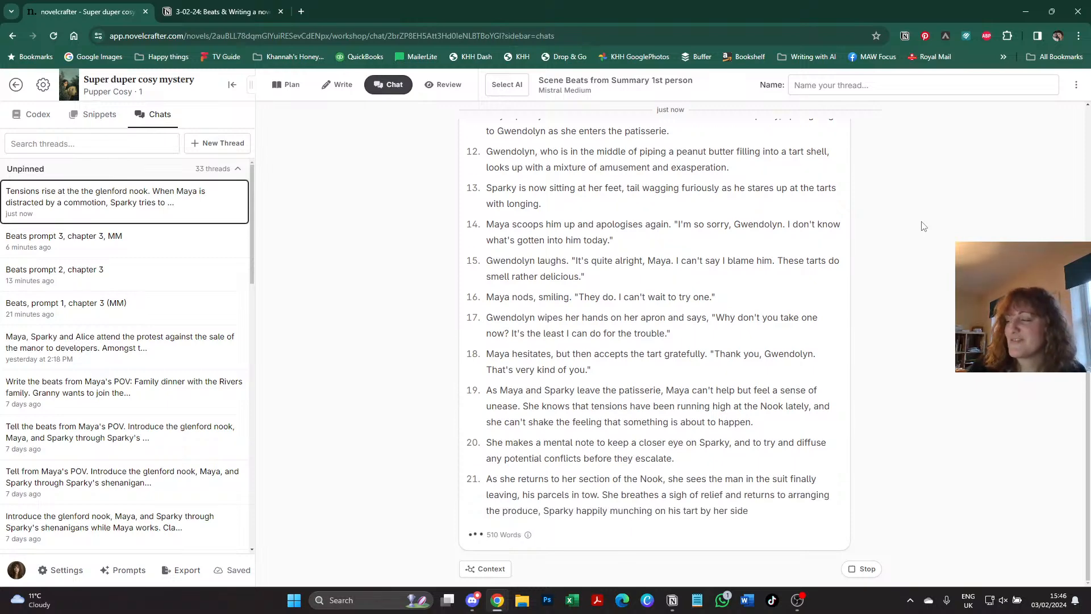
- Read through the first-person scene beats generated for the Glenford Nook summary, from the opening beat to the last
scroll(737, 351, "up", 5)
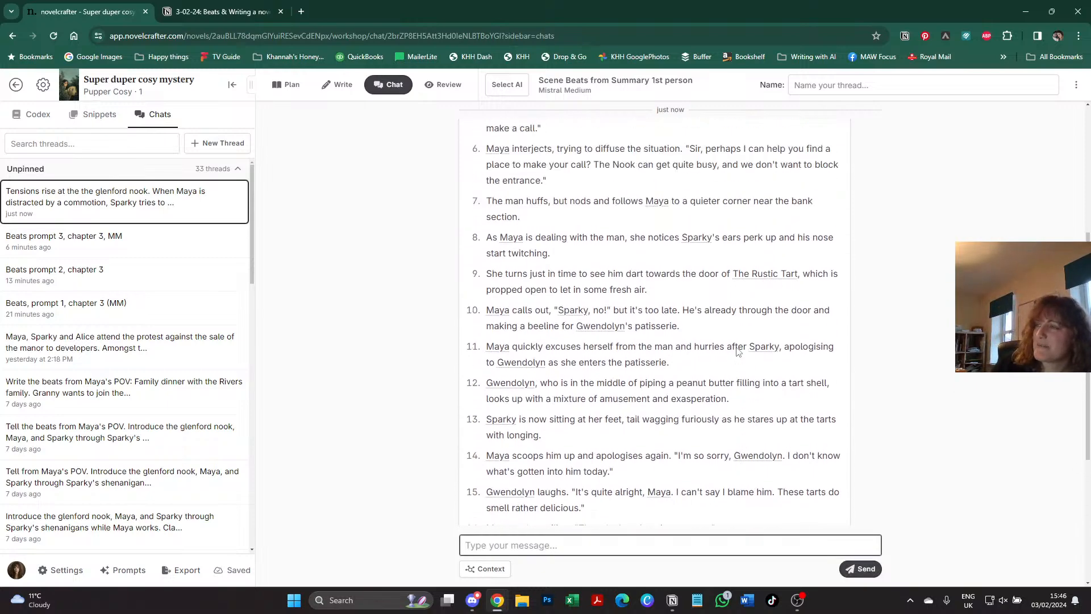
scroll(737, 350, "up", 1)
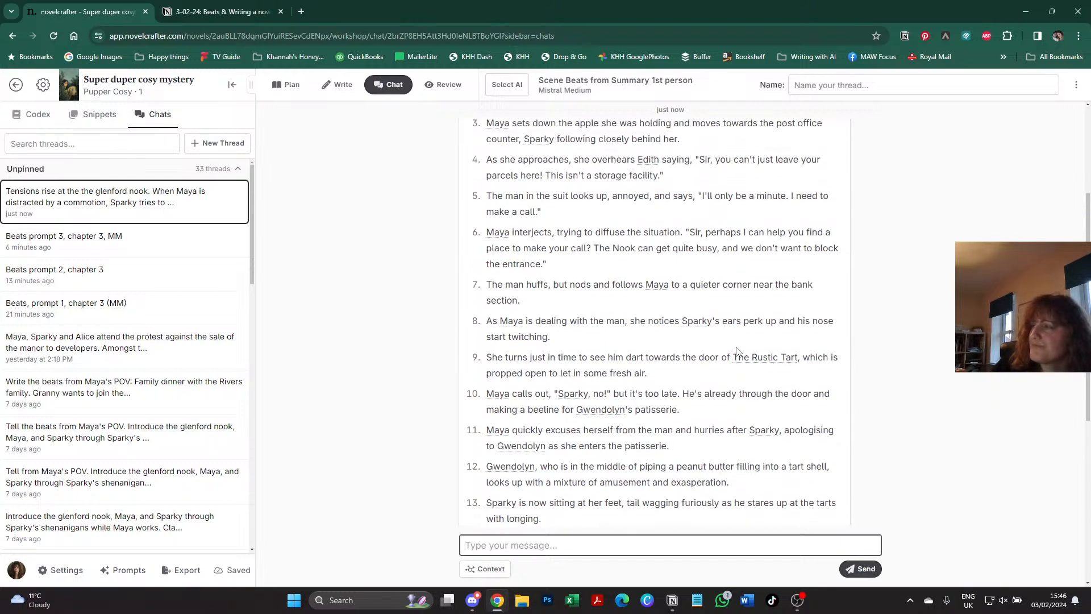
scroll(737, 351, "up", 1)
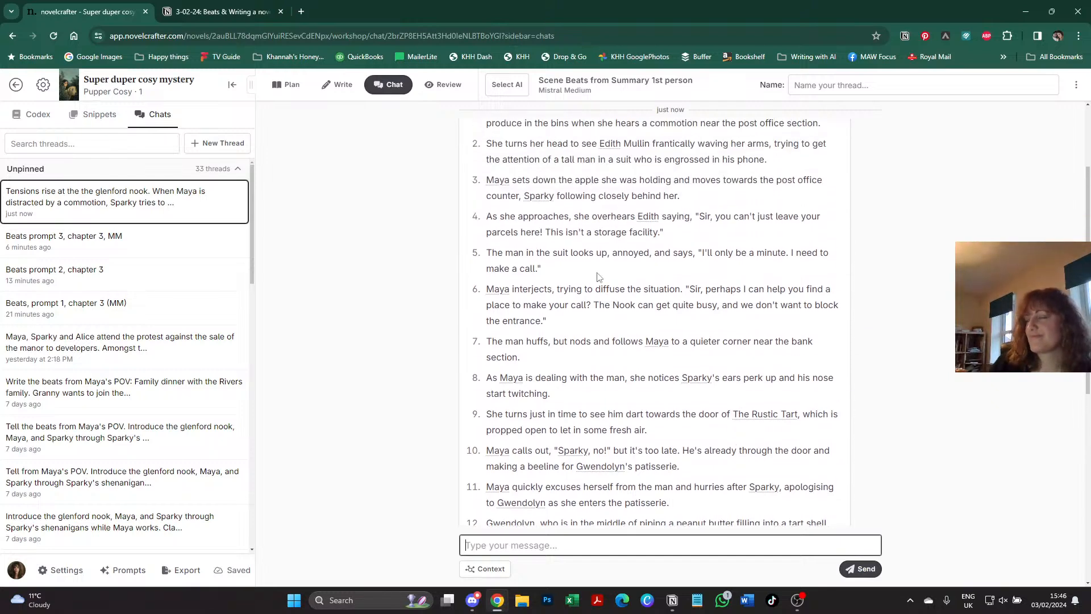
triple_click(528, 256)
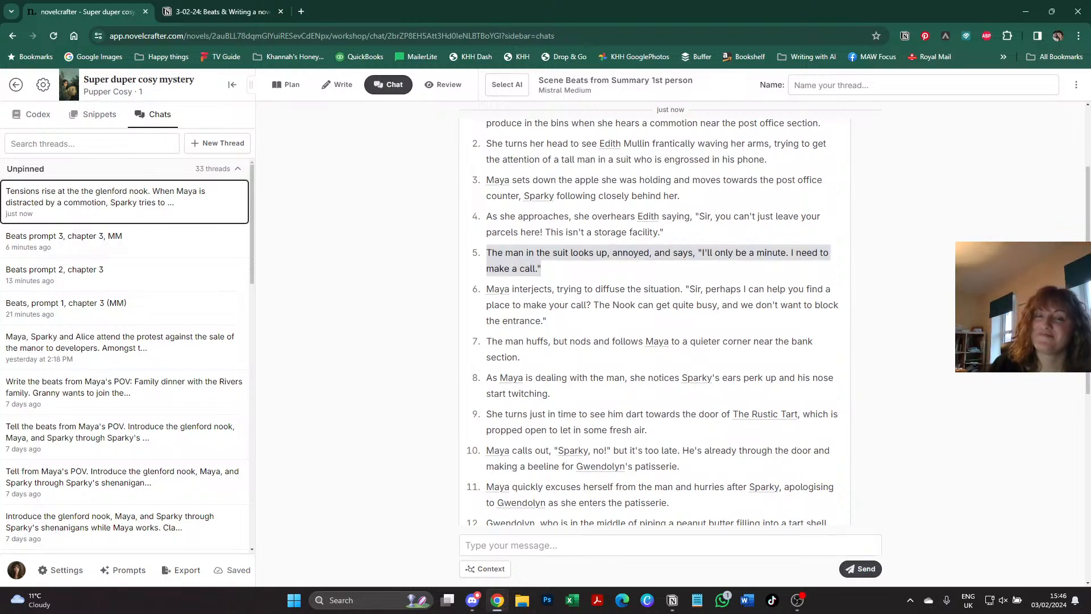
left_click(694, 271)
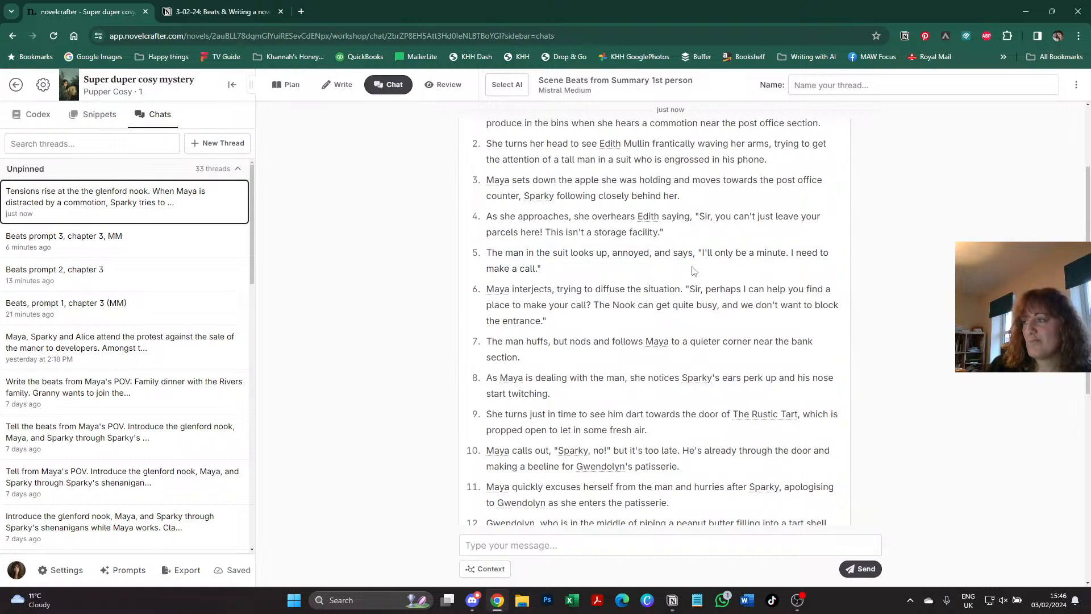
scroll(693, 271, "up", 1)
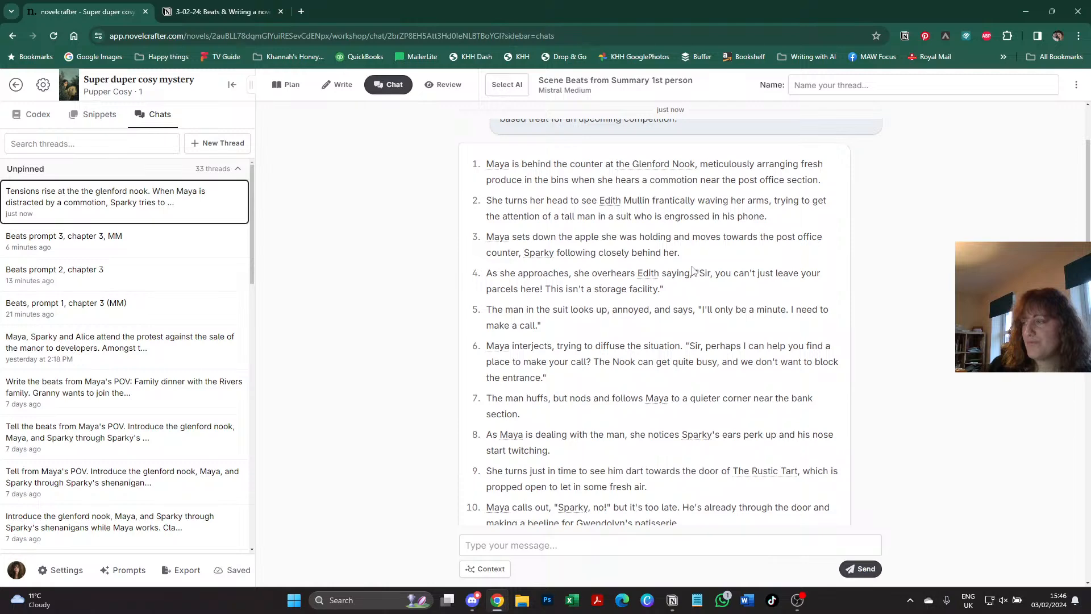
scroll(693, 271, "down", 7)
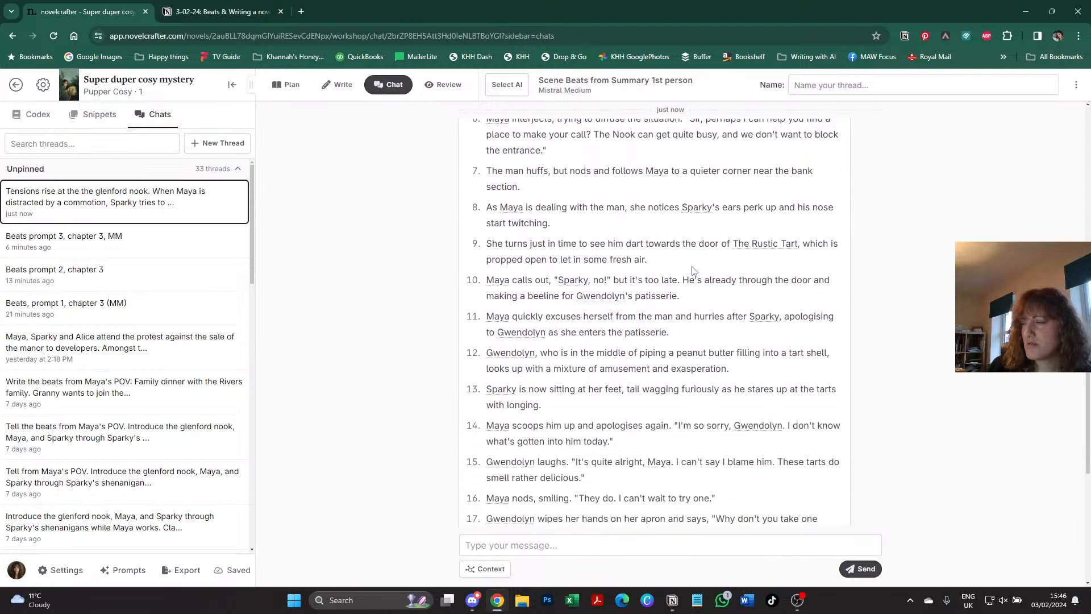
scroll(694, 271, "down", 1)
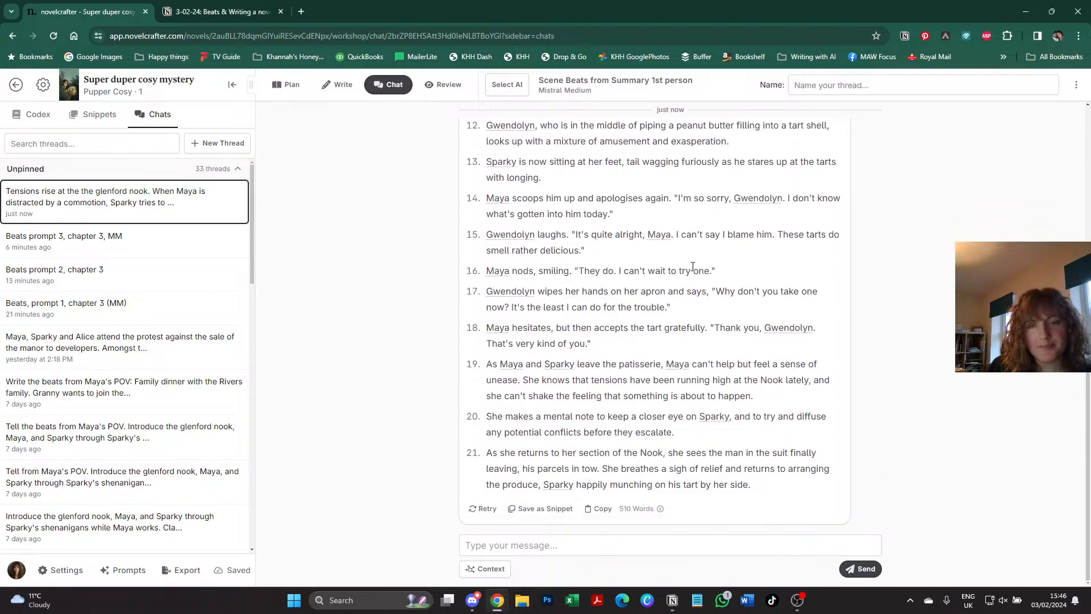
- Name the current chat thread "Beats promp 4 (first person), chapter 3, MM"
left_click(835, 86)
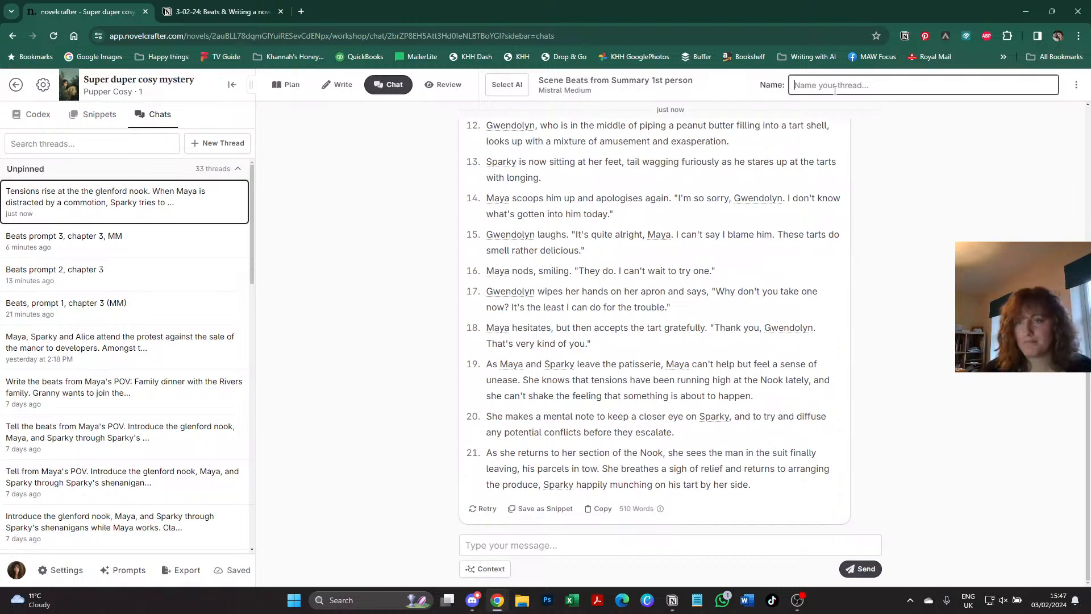
type("Beats")
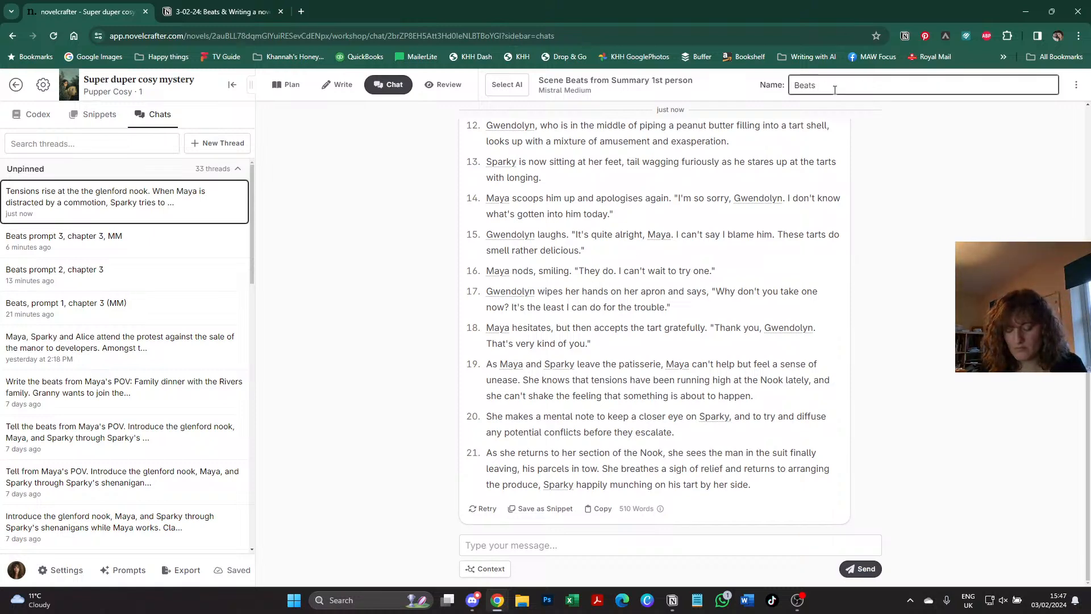
type(" promp 4")
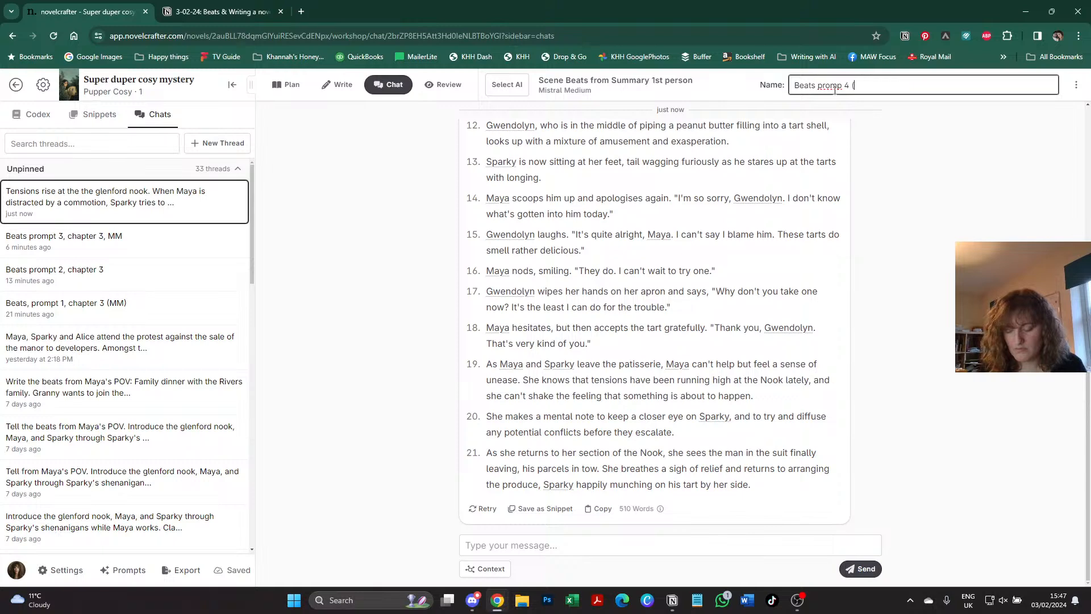
type(" (first pers")
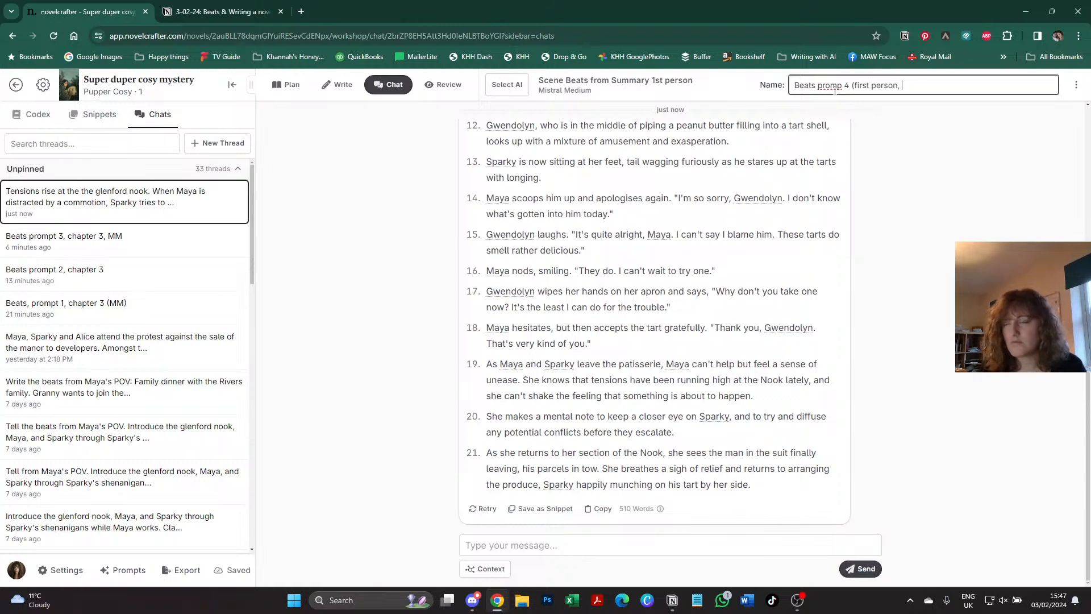
type("on), ")
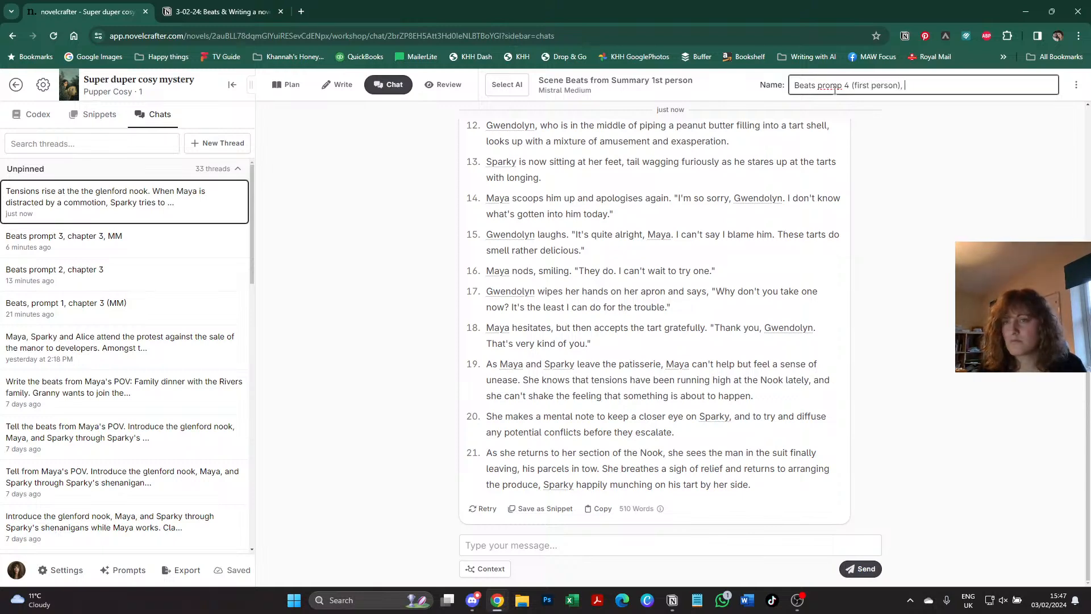
type("chapter 3, MM")
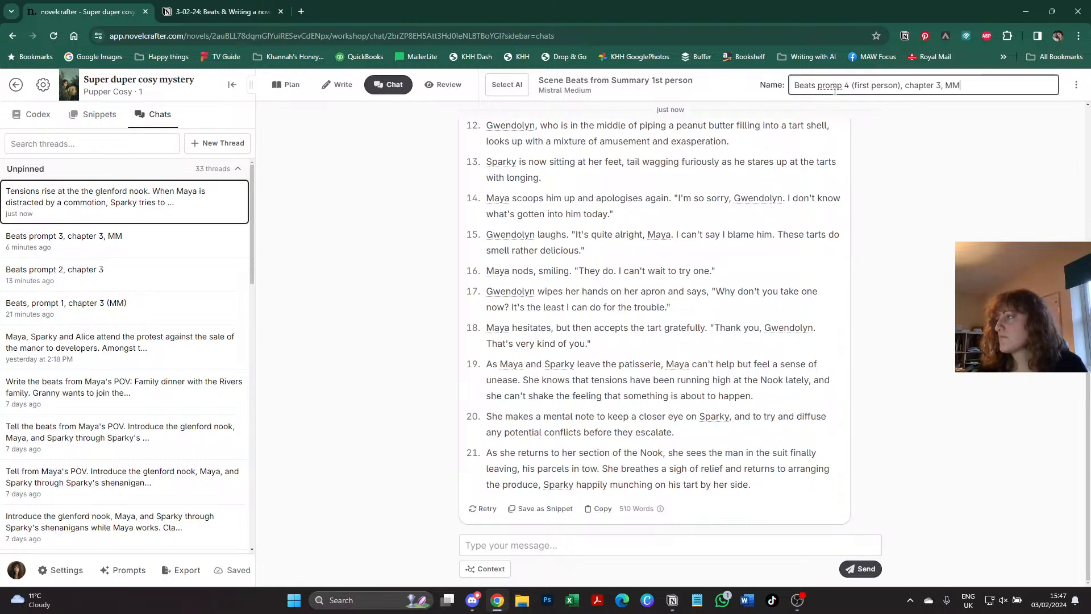
- Send the copied Glenford Nook scene summary in a new chat using Scene Beats from Summary character development with Mistral Medium
left_click(390, 84)
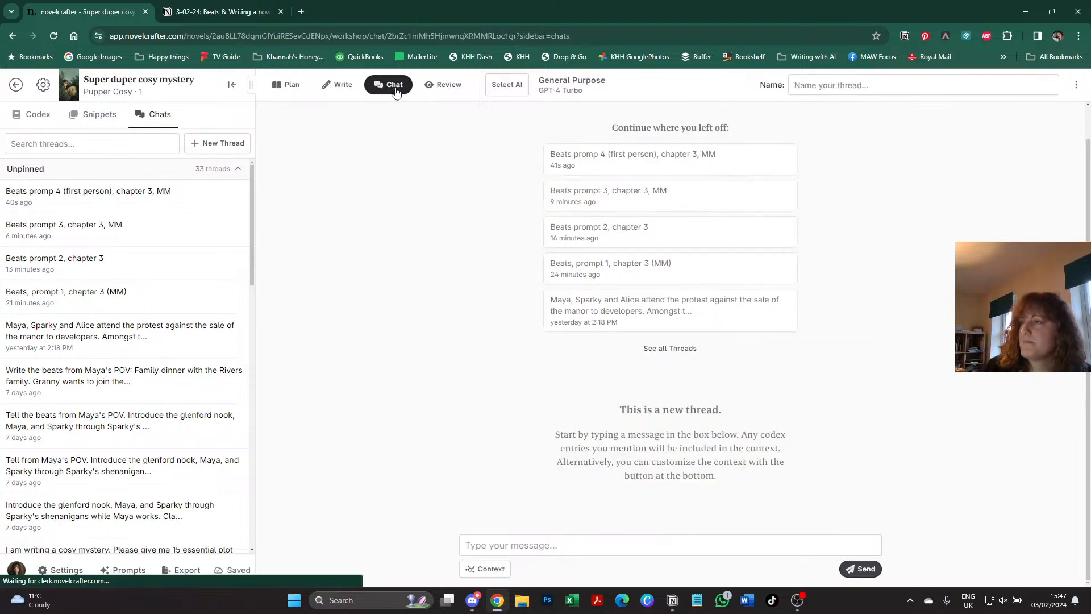
left_click(496, 84)
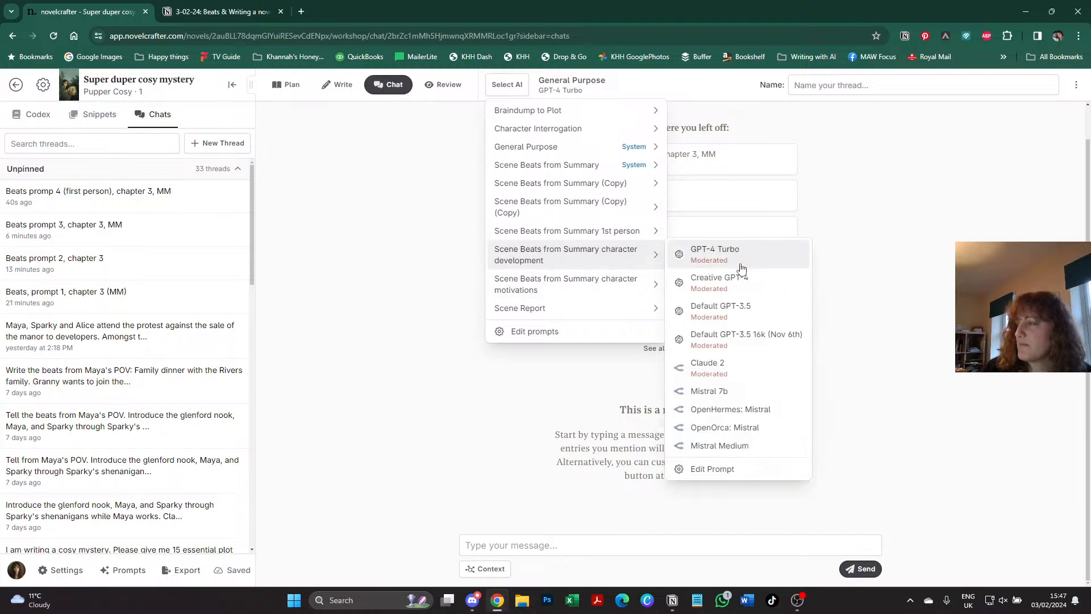
left_click(722, 445)
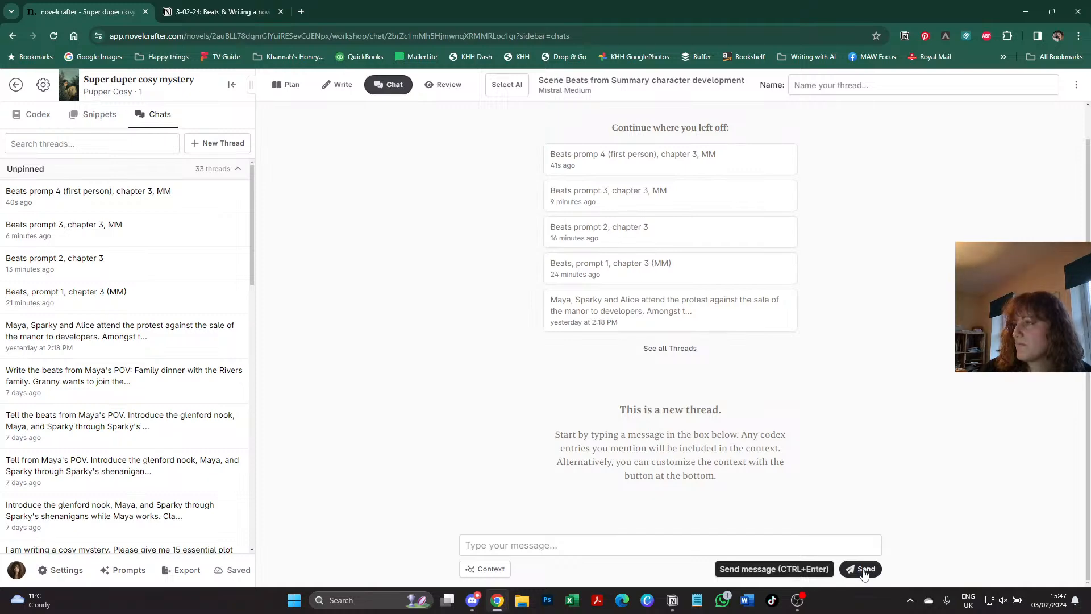
left_click(835, 547)
type("Tensions rise at the the glenford nook. When Maya is distracted by a commotion, Sparky tries to go into Gwendolyn’s patisserie, where she’s making a new peanut-based treat for an upcoming competition.")
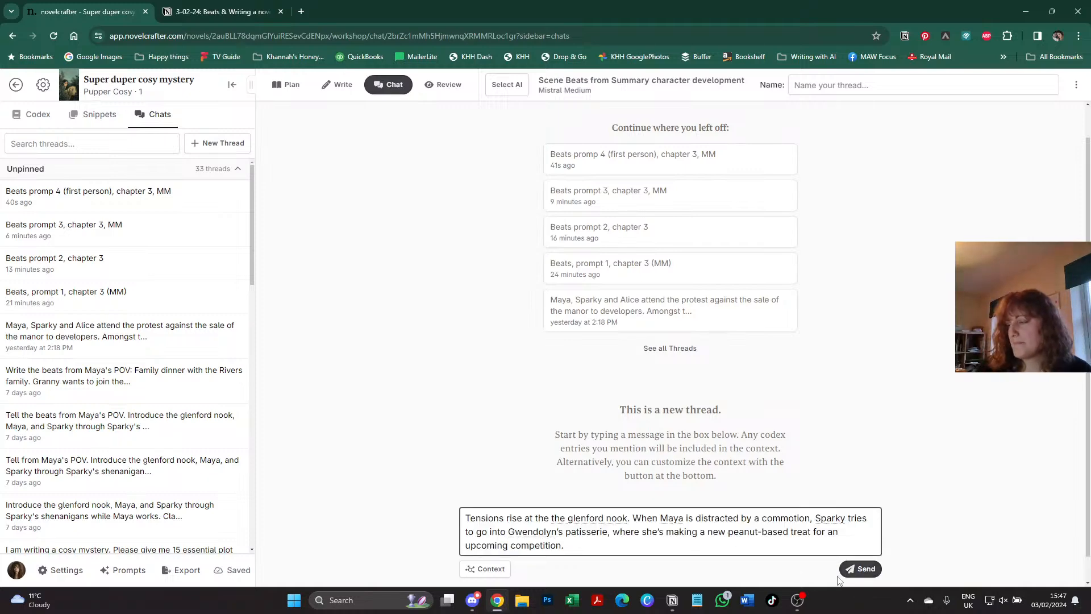
left_click(862, 568)
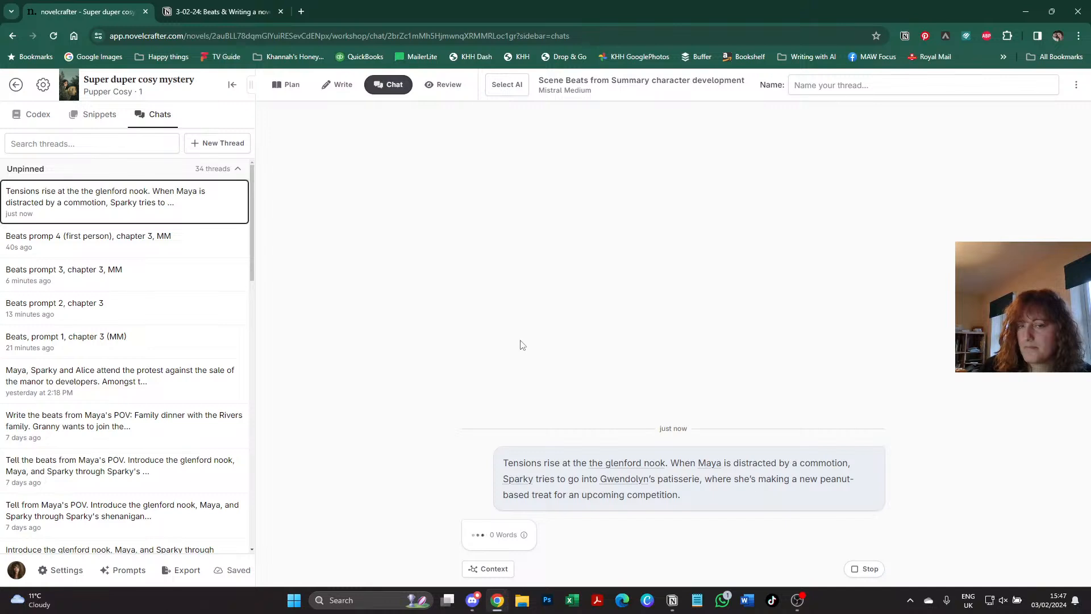
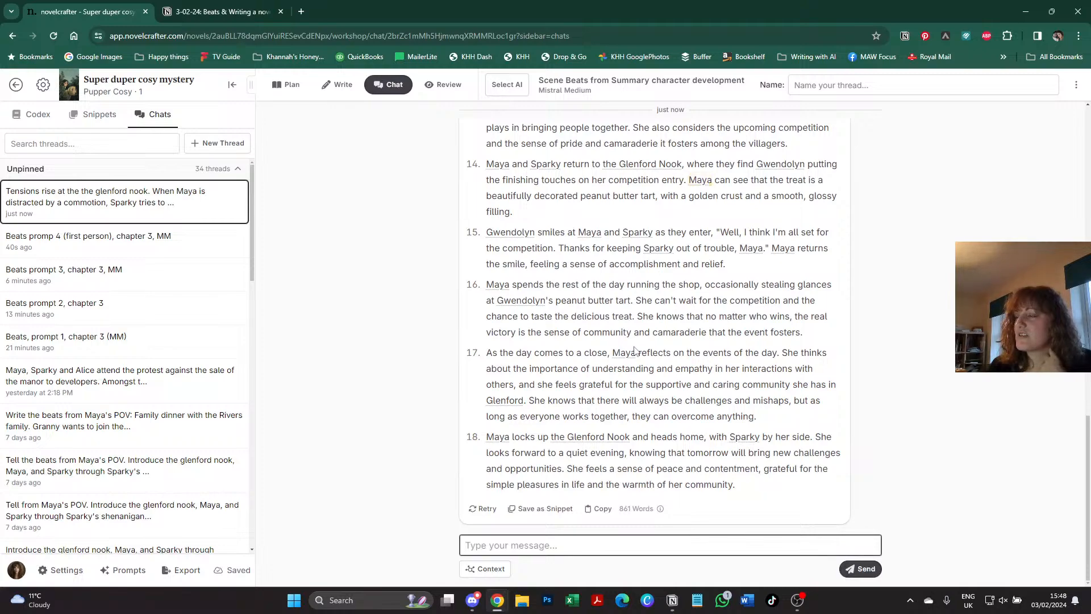
- Look over the beats generated with the character development prompt
scroll(636, 350, "up", 2)
scroll(635, 351, "up", 3)
scroll(648, 349, "down", 5)
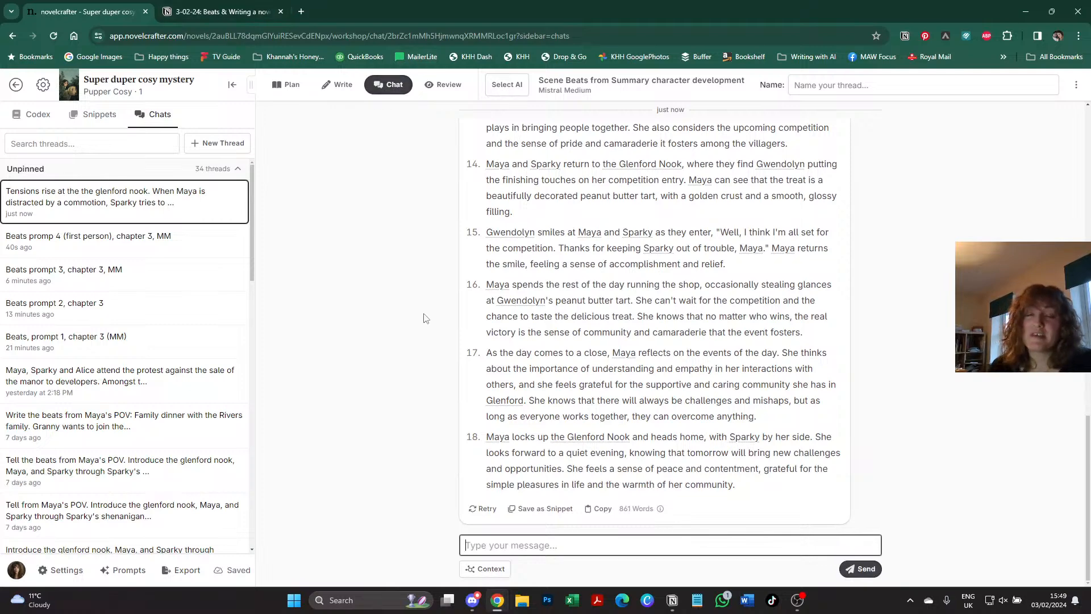
- In the Notion beats page, collapse the replacement text of Edited Prompt #3 and expand the replacement section of Edited Prompt #4
left_click(123, 570)
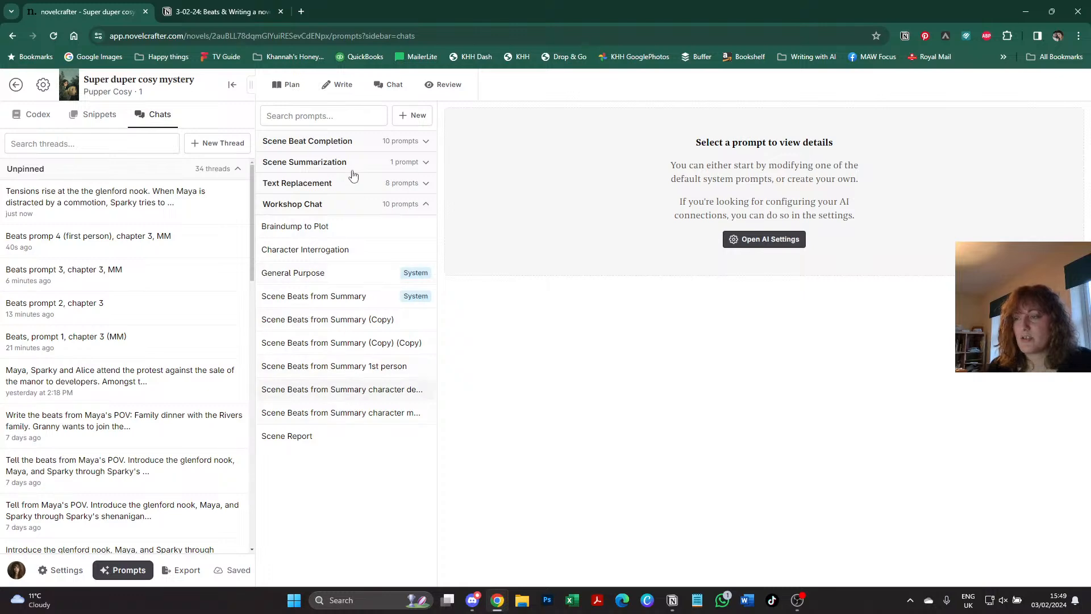
left_click(244, 11)
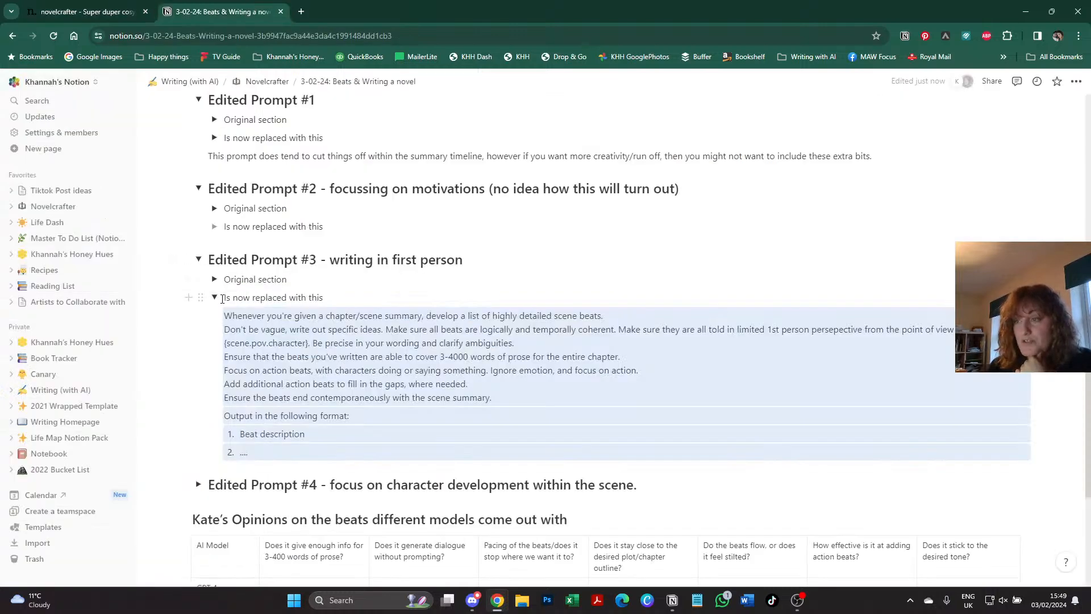
left_click(215, 298)
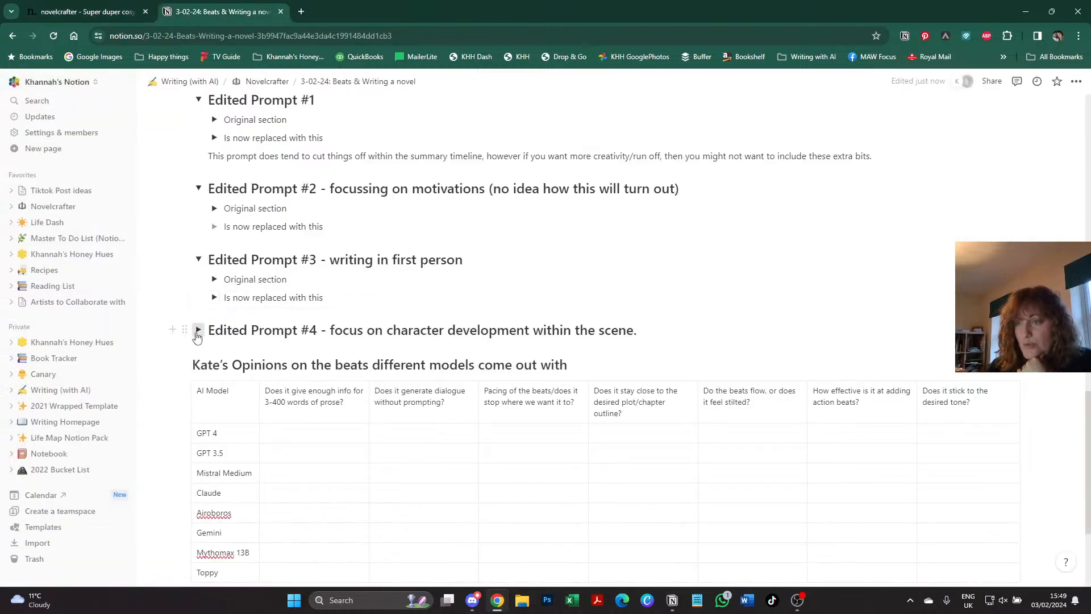
left_click(198, 330)
left_click(214, 368)
- Copy the edited beat instructions from Novelcrafter's Scene Beats from Summary character development prompt into Edited Prompt #4's replacement section in Notion, then collapse it
key("ctrl+1")
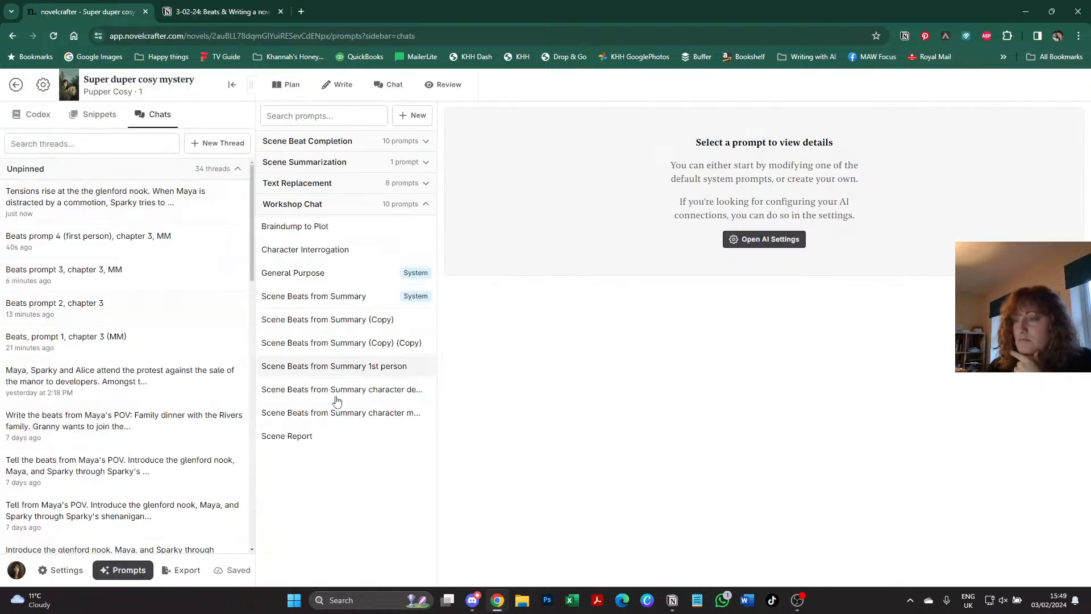
left_click(356, 391)
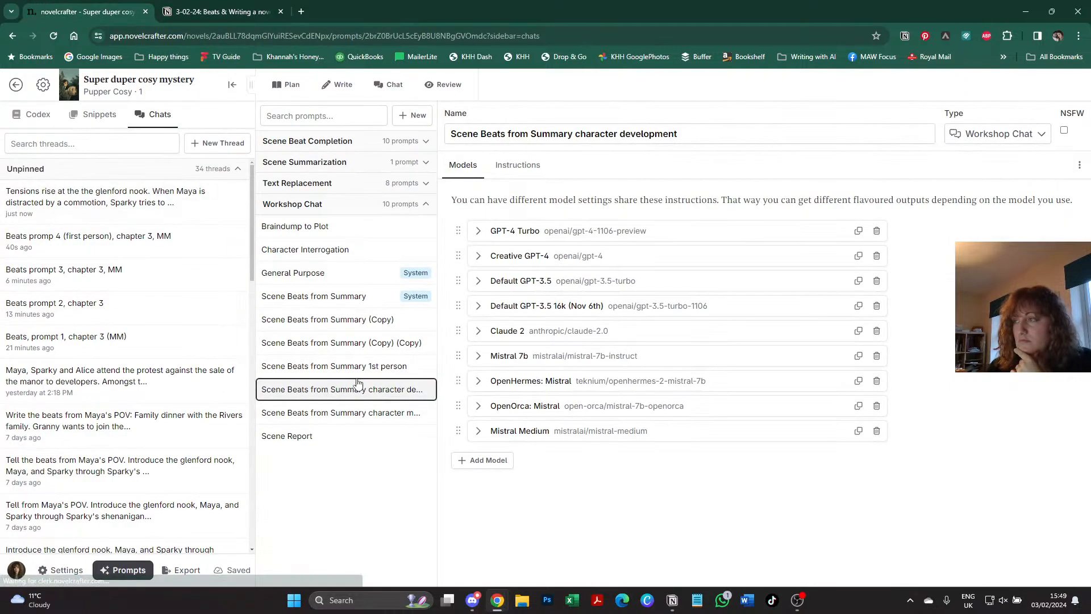
left_click(514, 165)
scroll(517, 324, "down", 2)
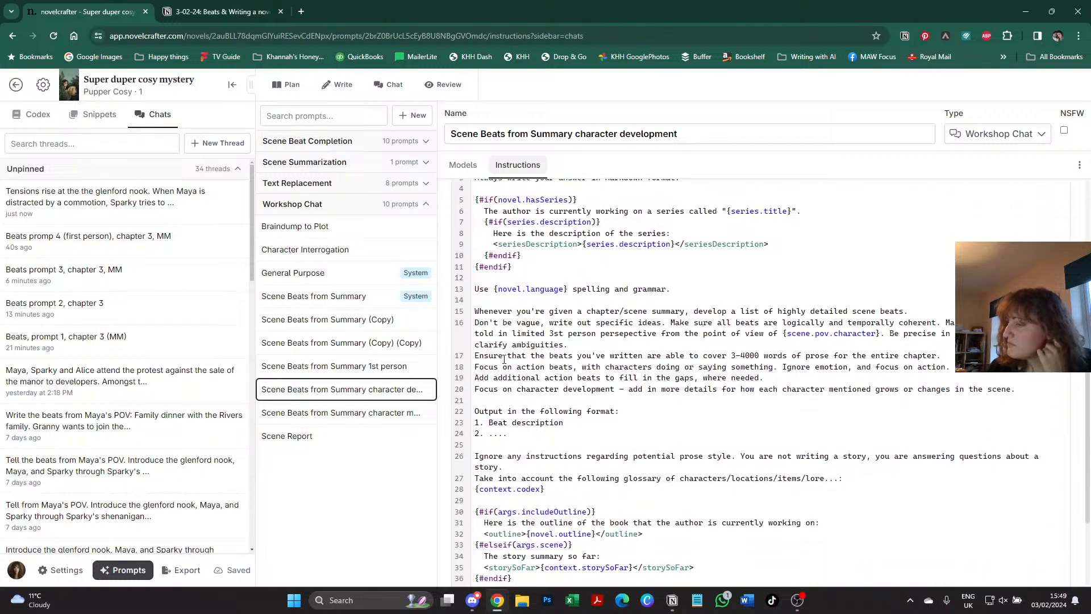
left_click_drag(474, 309, 503, 467)
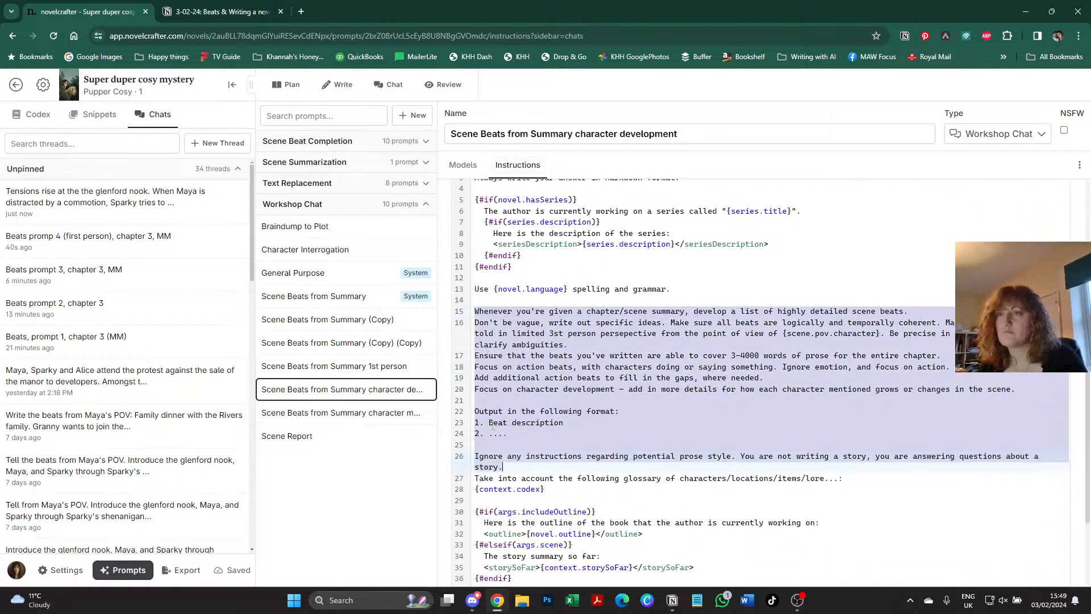
key("ctrl+Tab")
left_click(280, 386)
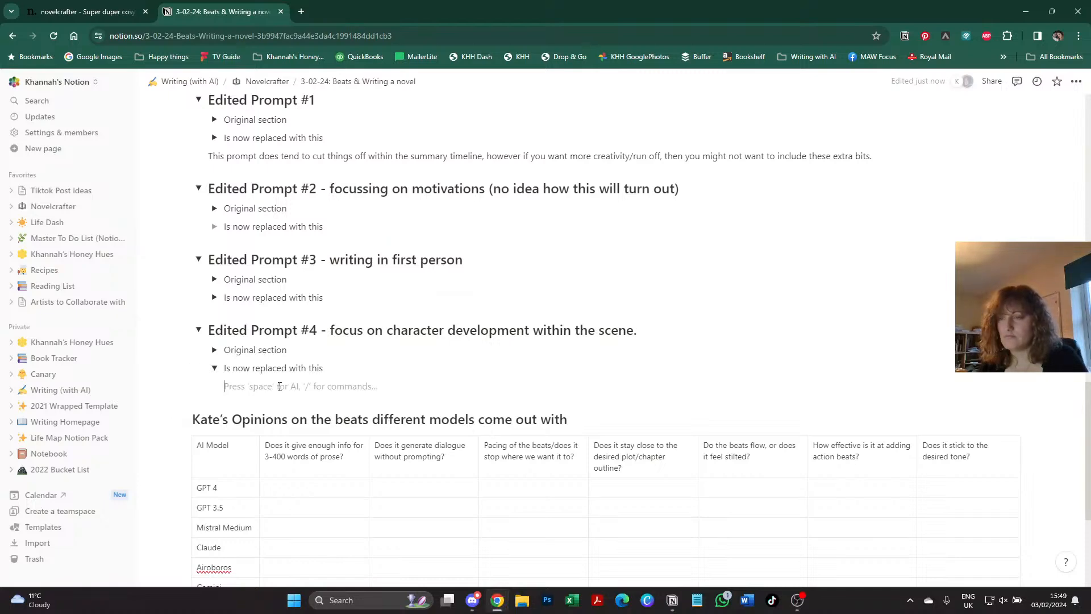
key("ctrl+v")
left_click(215, 367)
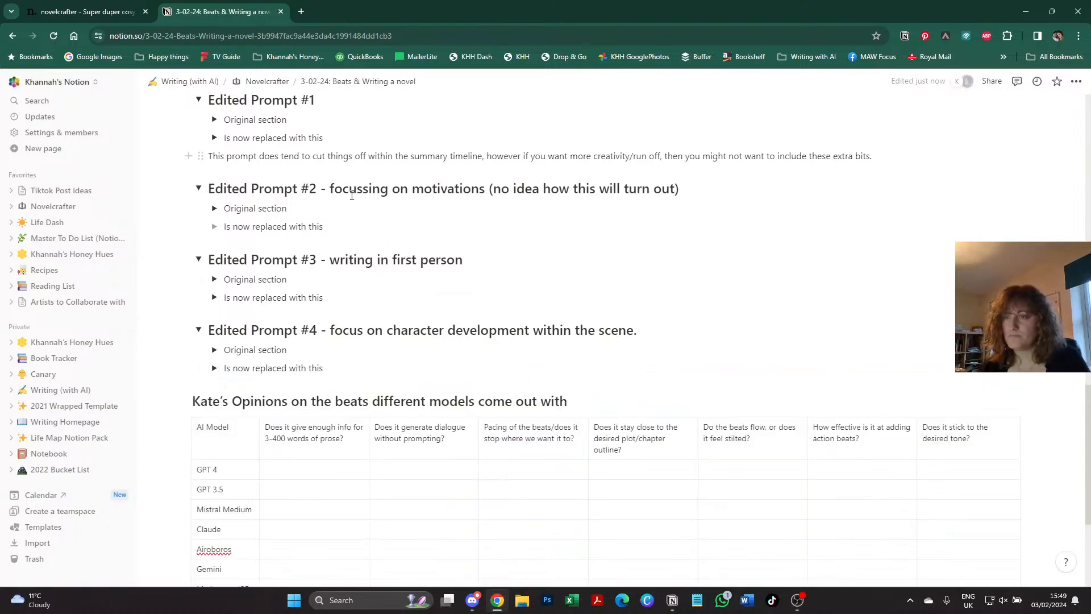
- Start a note reading "Gives the motiv" beneath the replacement section of Edited Prompt #2
scroll(352, 284, "up", 1)
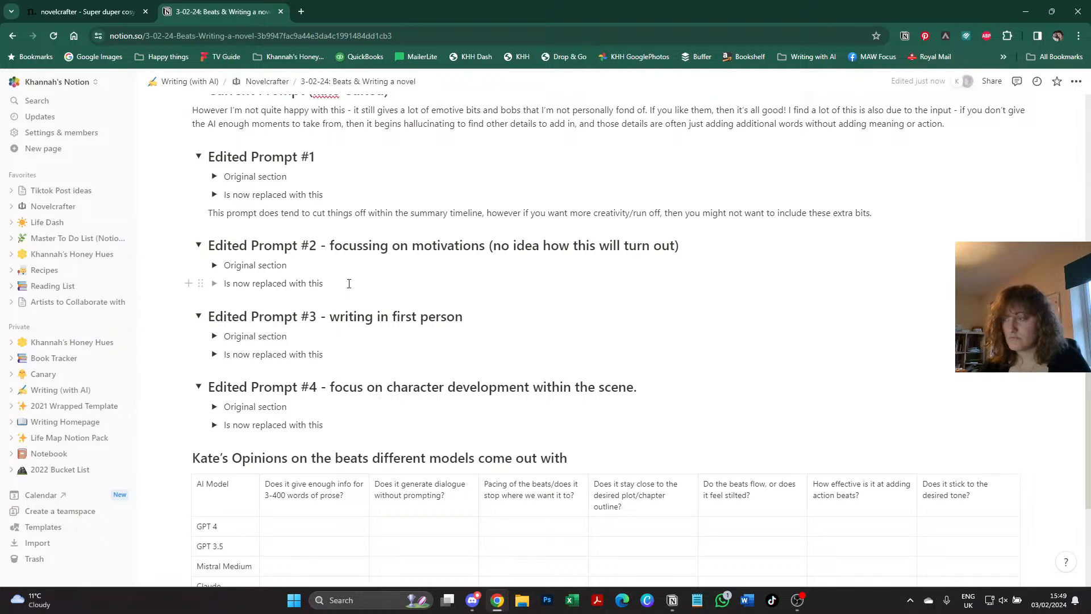
key("Return")
type("Gives the motiv")
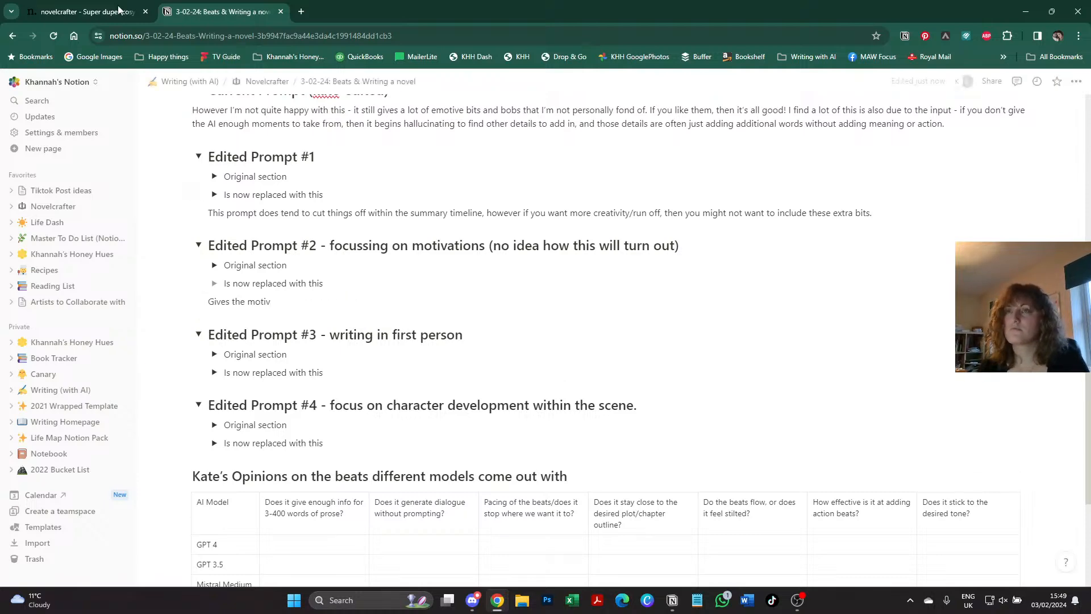
- Copy the beat instructions and output format from Novelcrafter's Scene Beats from Summary character motivations prompt into Edited Prompt #2's replacement section in Notion, then collapse it
left_click(86, 11)
left_click(340, 413)
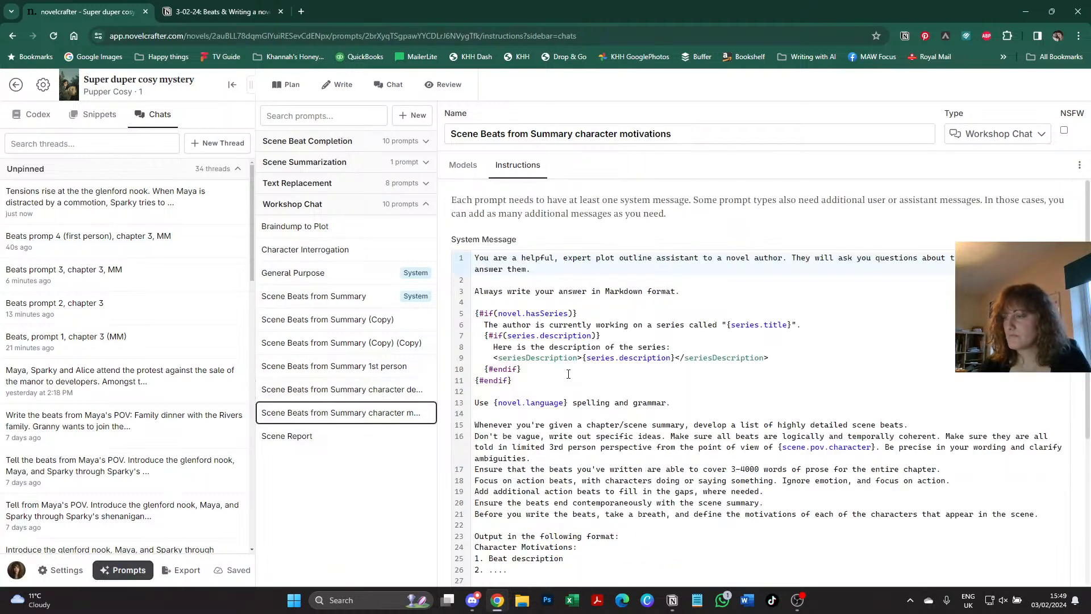
scroll(563, 503, "down", 1)
left_click_drag(534, 514, 473, 364)
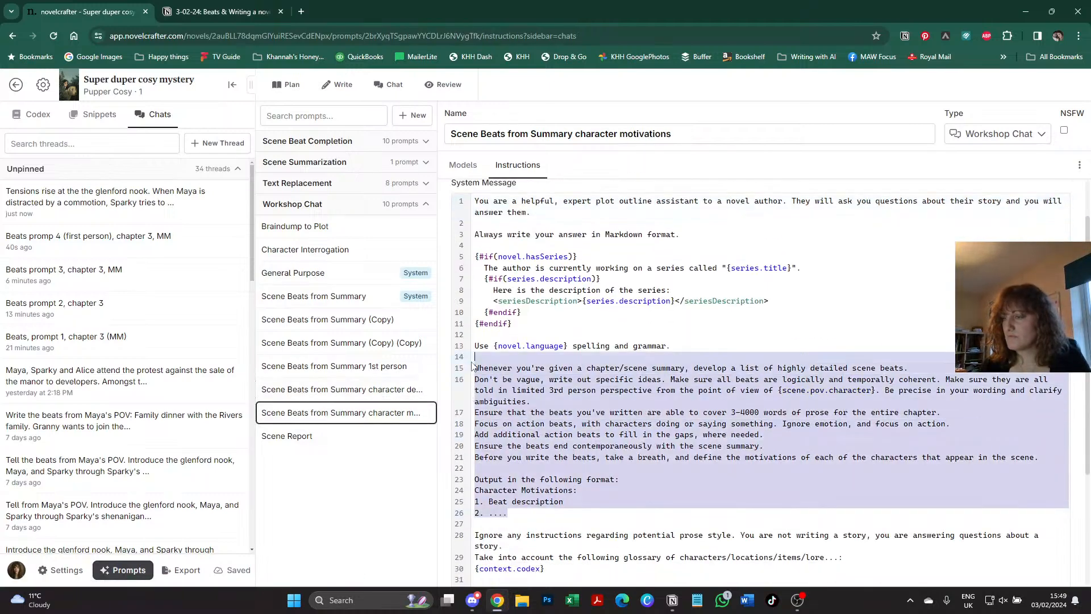
key("ctrl+Tab")
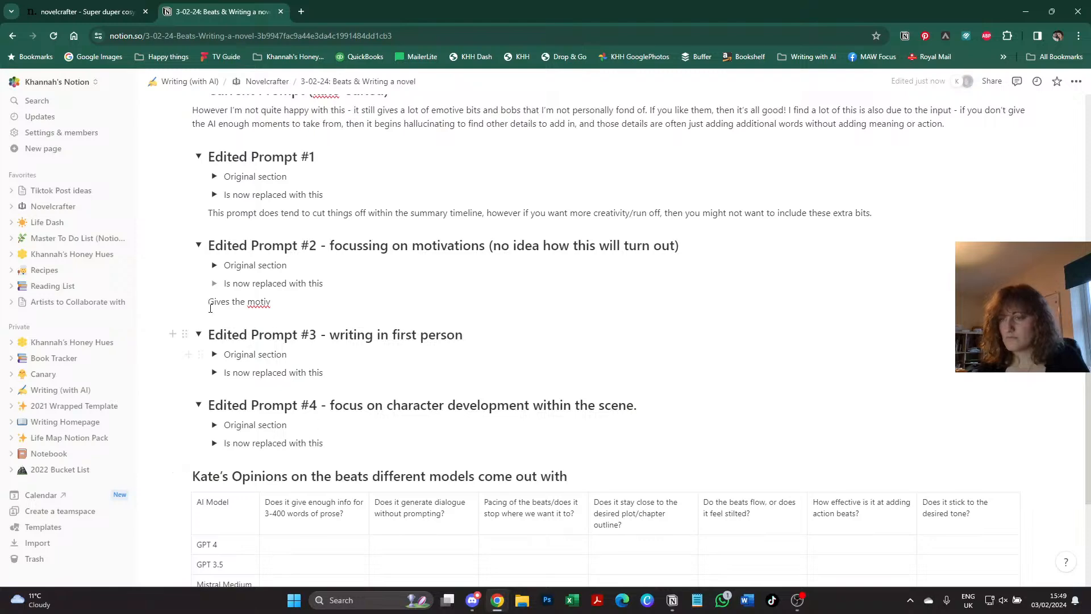
left_click(214, 283)
left_click(238, 301)
type("Whenever you're given a chapter/scene summary, develop a list of highly detailed scene beats. Don't be vague, write out specific ideas. Make sure all beats are logically and temporally coherent. Make sure they are all told in limited 3rd person perspective from the point of view of {scene.pov.character}. Be precise in your wording and clarify ambiguities. Ensure that the beats you've written are able to cover 3-4000 words of prose for the entire chapter. Focus on action beats, with characters doing or saying something. Ignore emotion, and focus on action. Add additional action beats to fill in the gaps, where needed. Ensure the beats end contemporaneously with the scene summary. Before you write the beats, take a breath, and define the motivations of each of the characters that appear in the scene. Output in the following format: Character Motivations: Beat description ....")
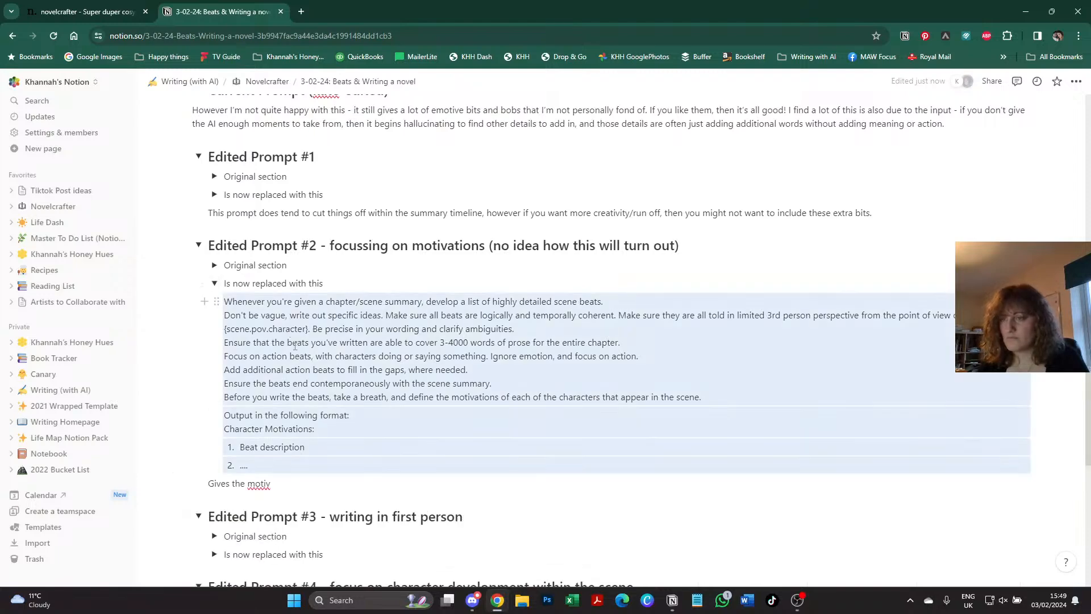
left_click(214, 283)
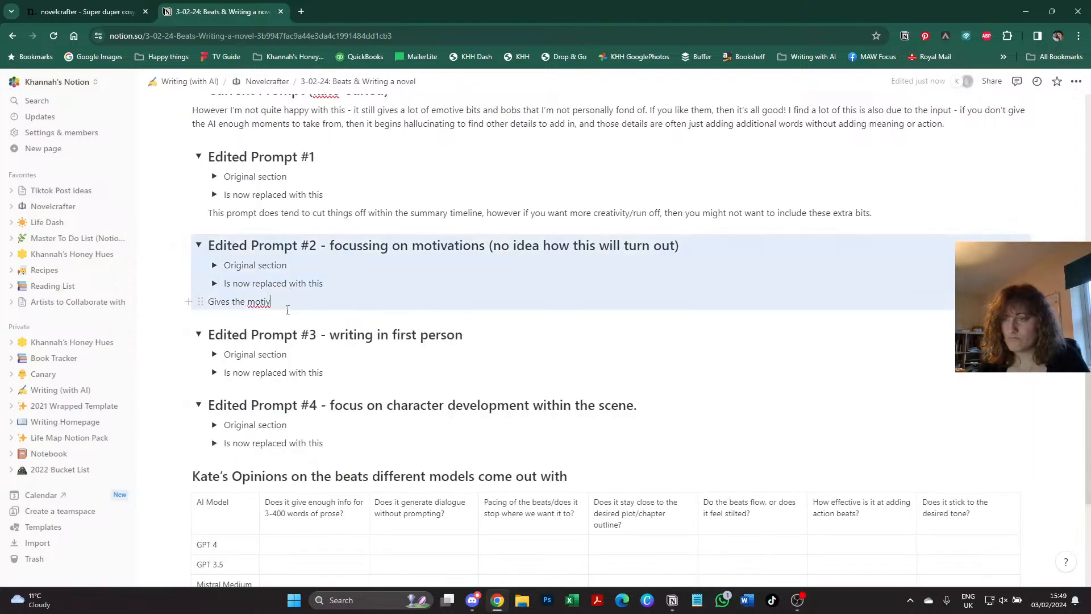
- Complete the note under Edited Prompt #2 as "Gives the motivations. Would be interesting to see how it would work in a more dramatic context."
type("ations. Would be interesting to see how it would work in a more dramatic context")
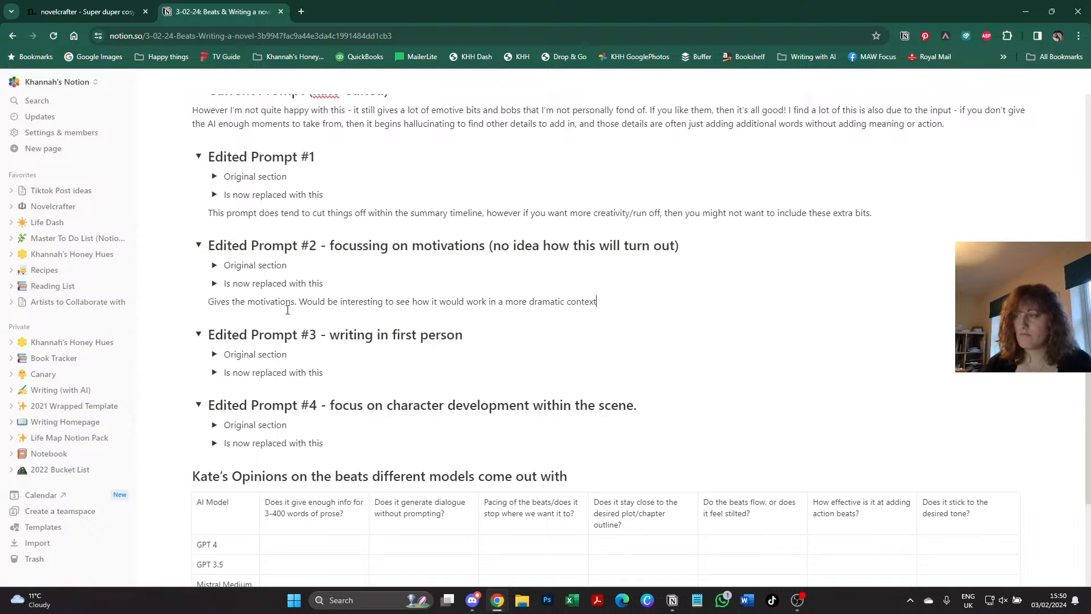
type(".")
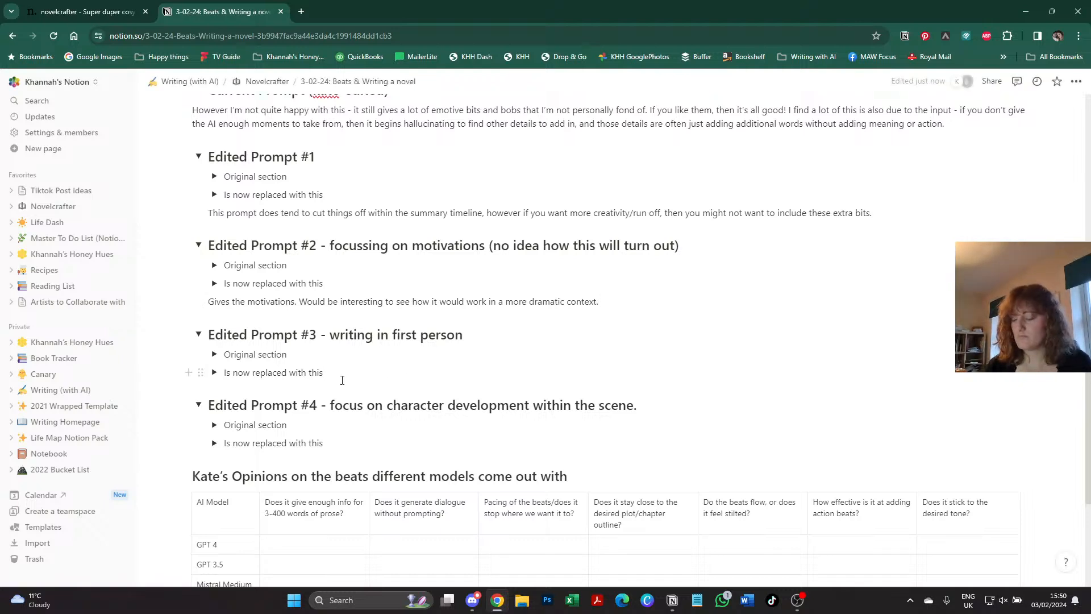
- Add a note under Edited Prompt #3: "Keeps the beats in third person BUT makes it a much more limited third person. Included some dialogue."
key("Return")
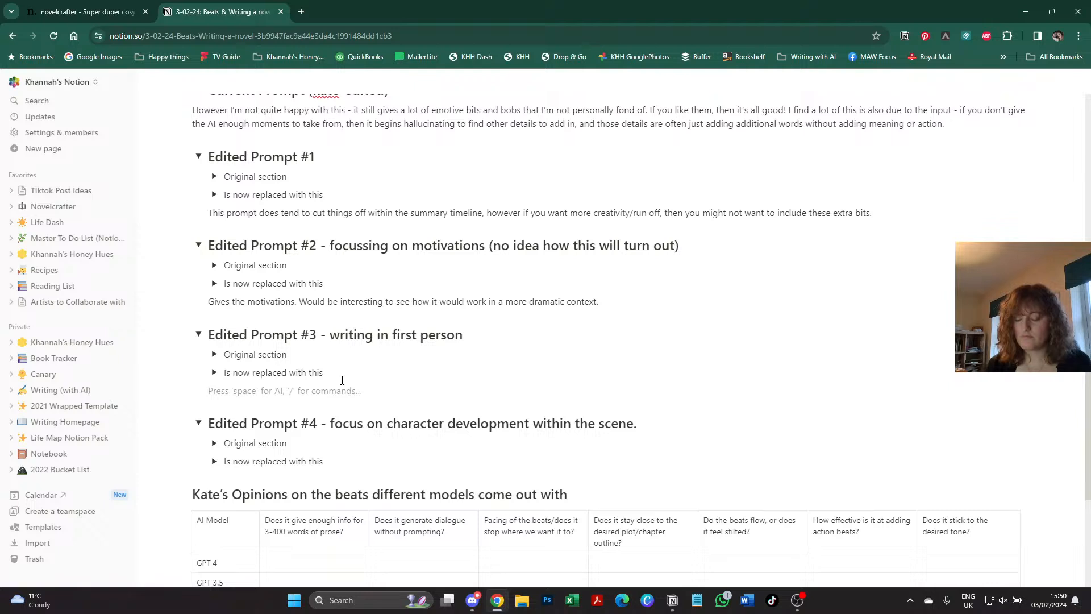
type("Keeps the beats")
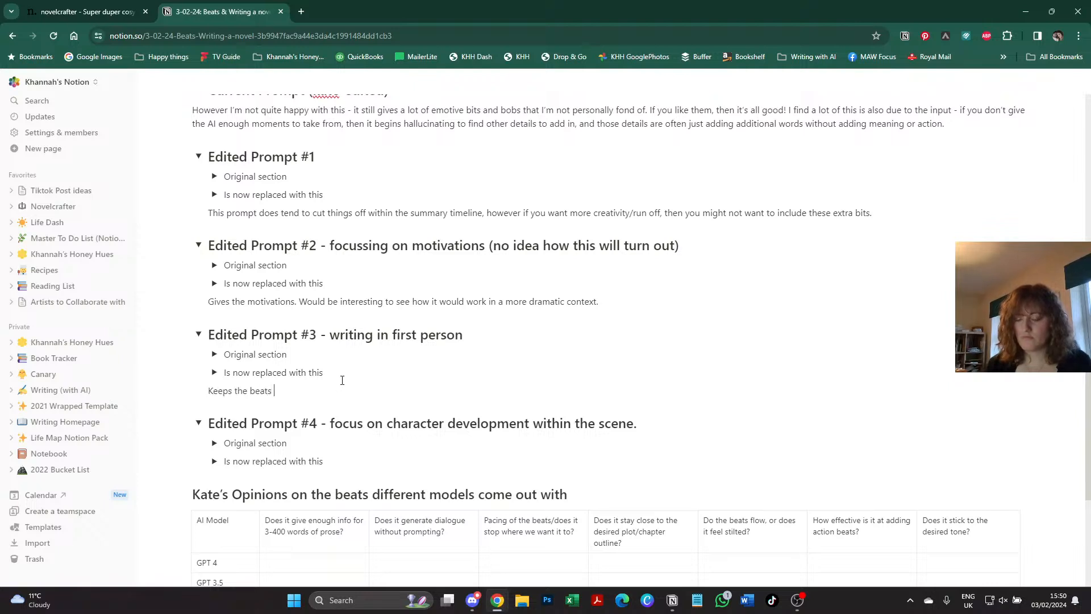
type(" in thi")
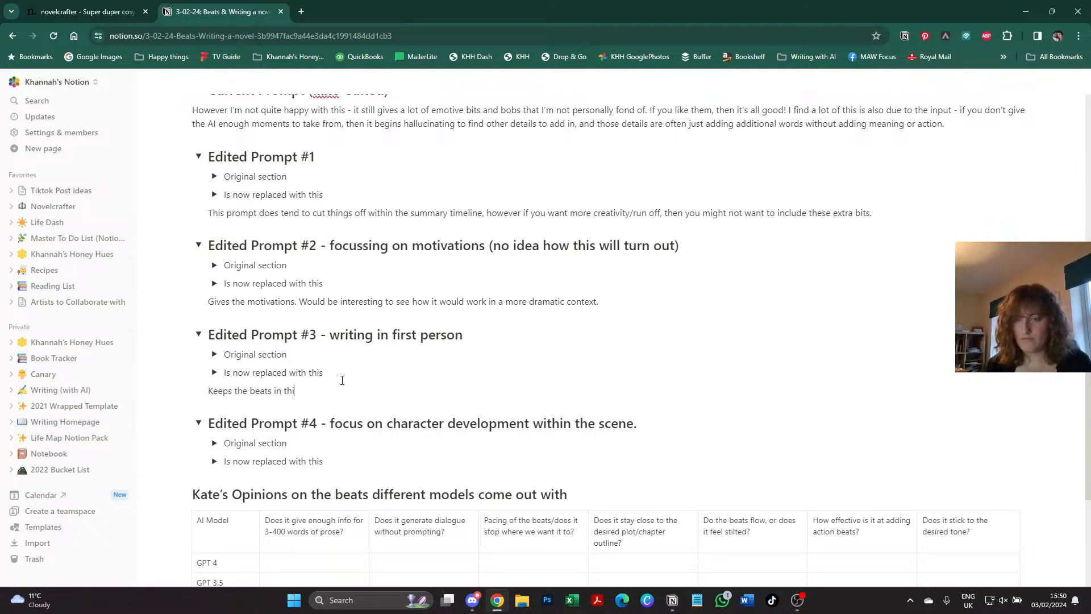
type("rd person ")
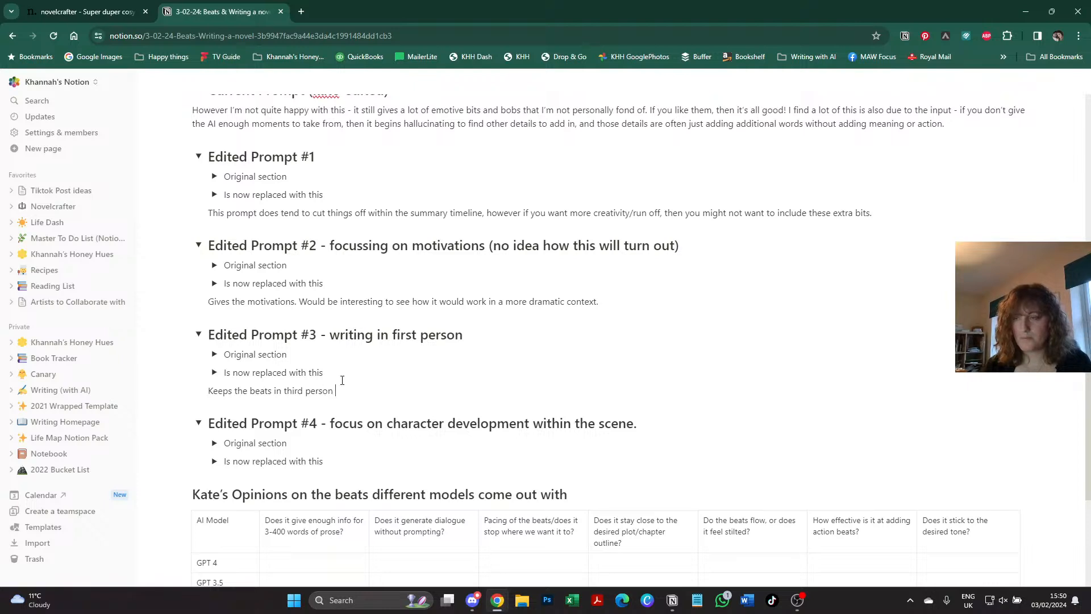
type("BUT")
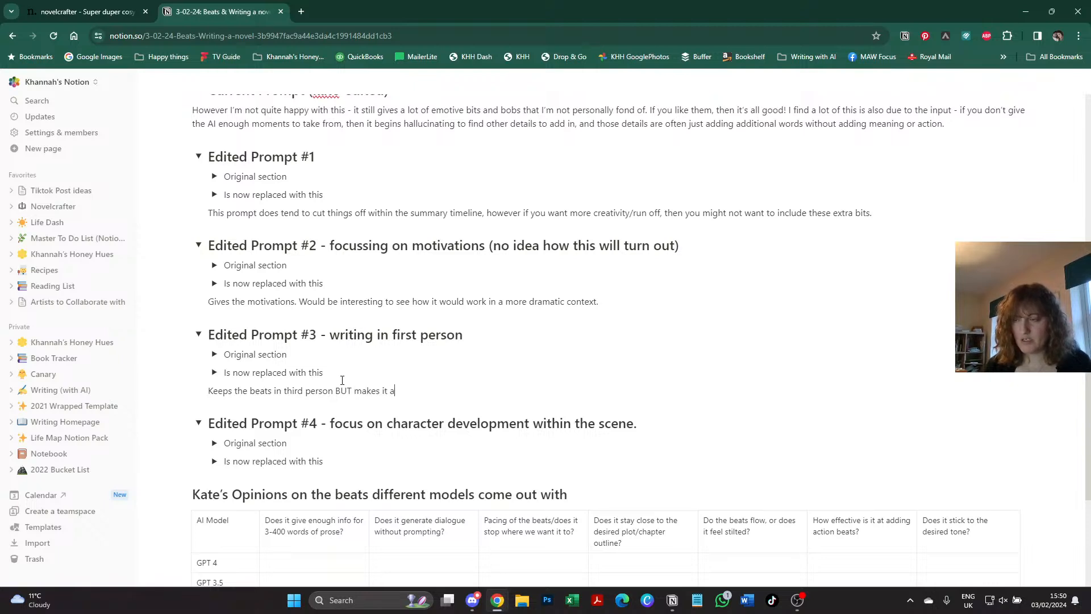
type("makes it a much more limited third person. Included s")
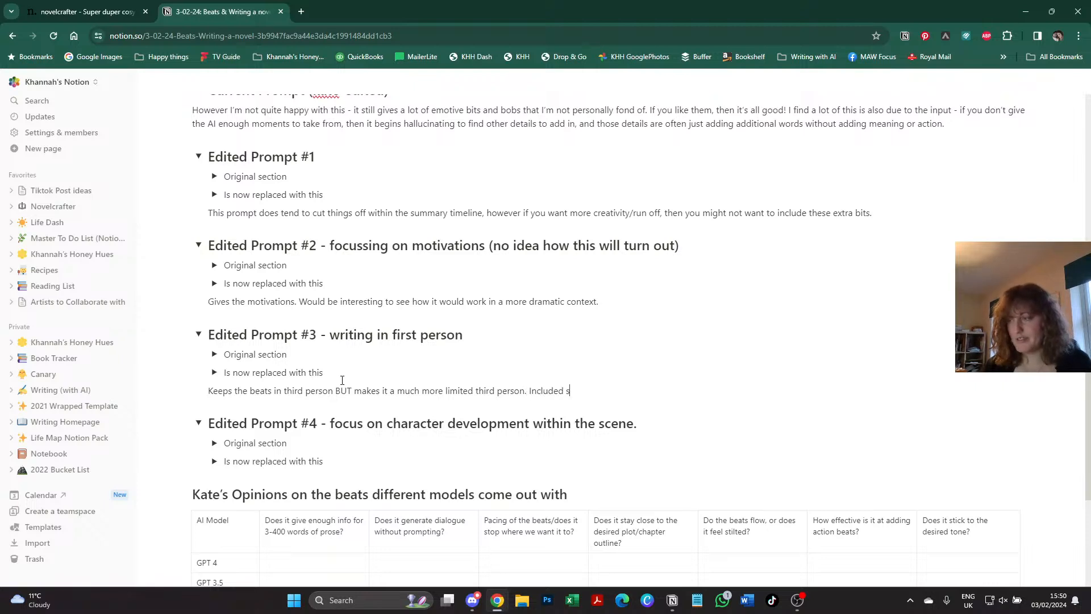
type("logue.")
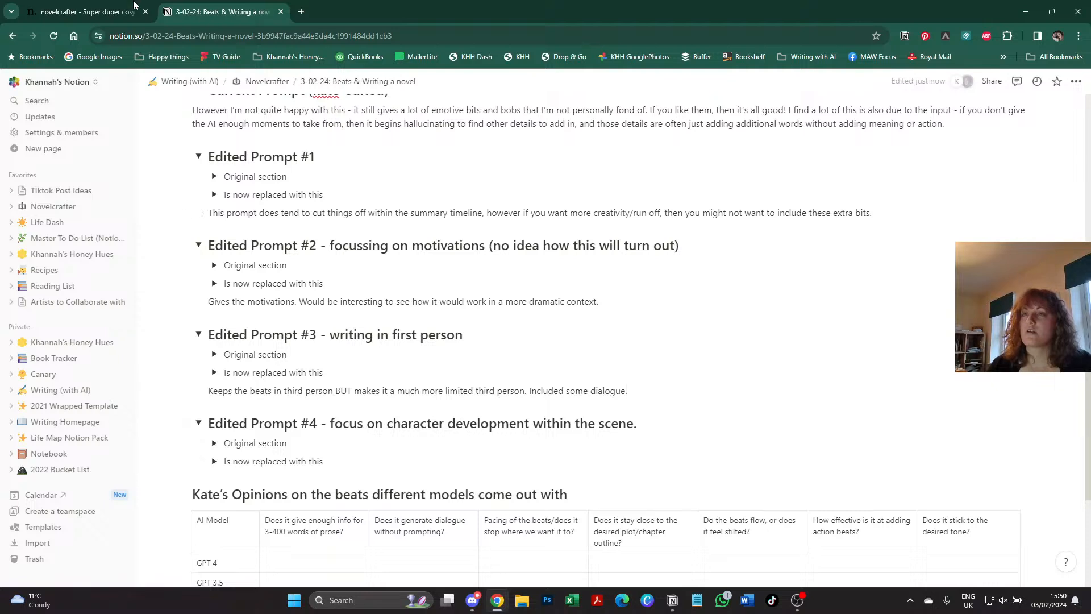
- Start a note reading "Not what I personally like, BUT," beneath the replacement section of Edited Prompt #4
left_click(352, 464)
key("Return")
type("Not what I personally like, BUT,")
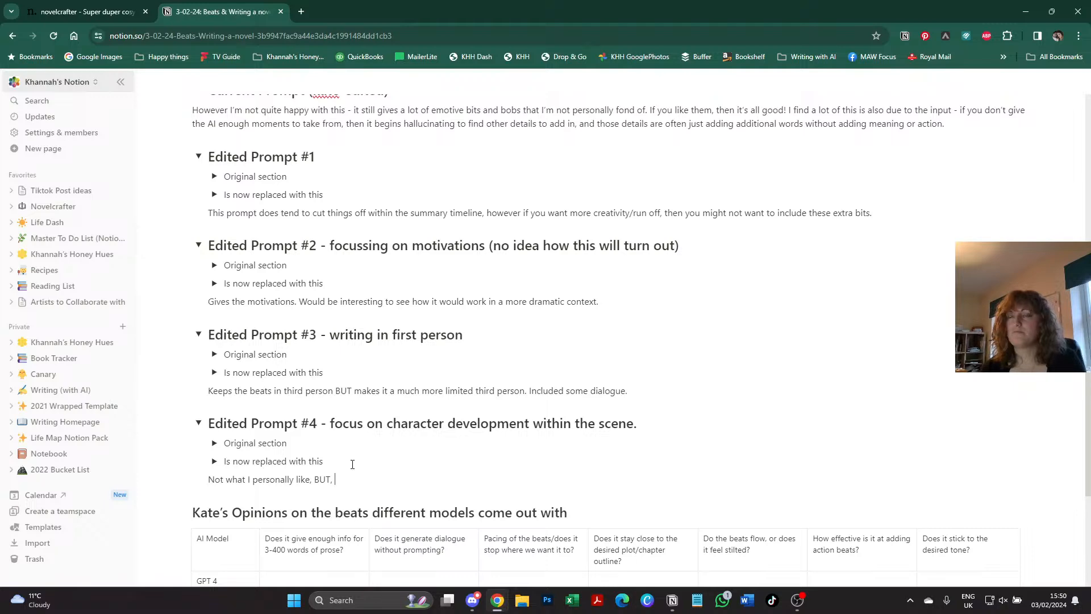
- Switch to Novelcrafter and name the character development chat thread "Beats prompt 5 (character development), chapter 3, MM"
key("ctrl+Tab")
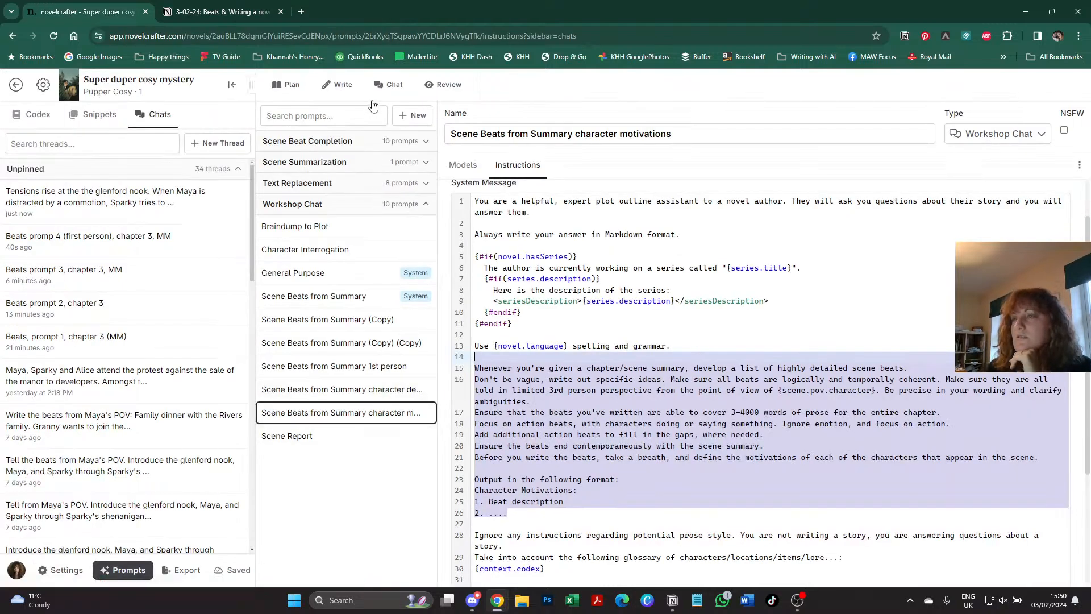
left_click(391, 86)
left_click(645, 155)
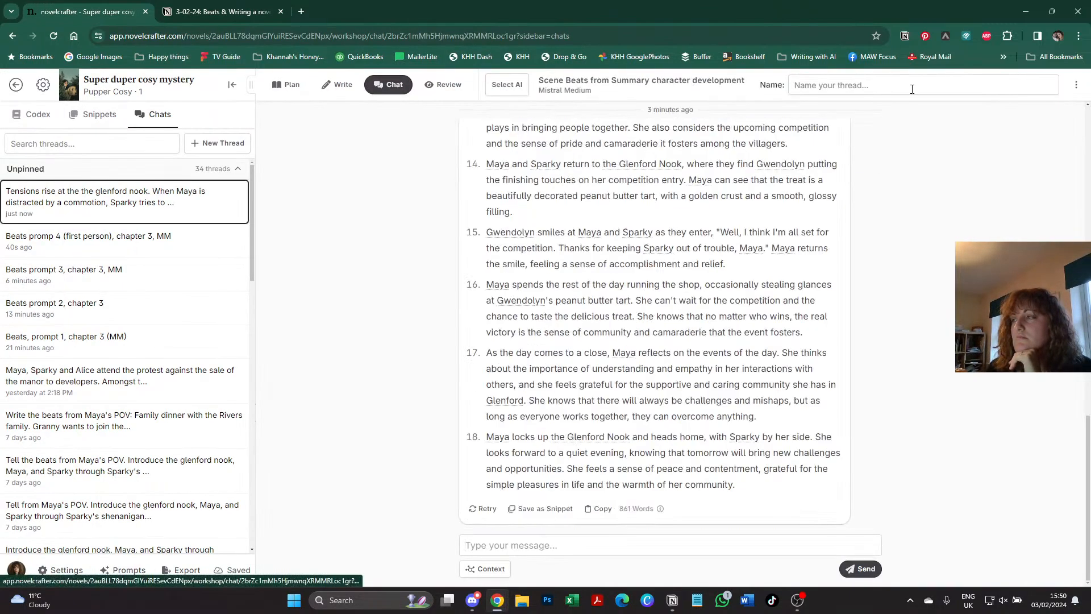
left_click(913, 86)
type("Beats pompt 5")
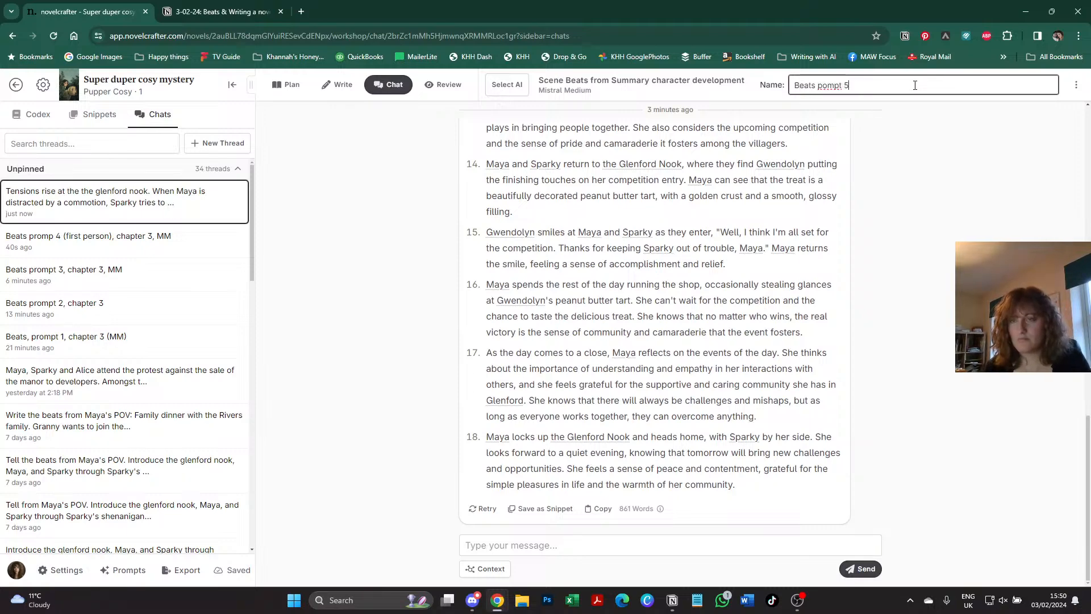
type(" (character mo")
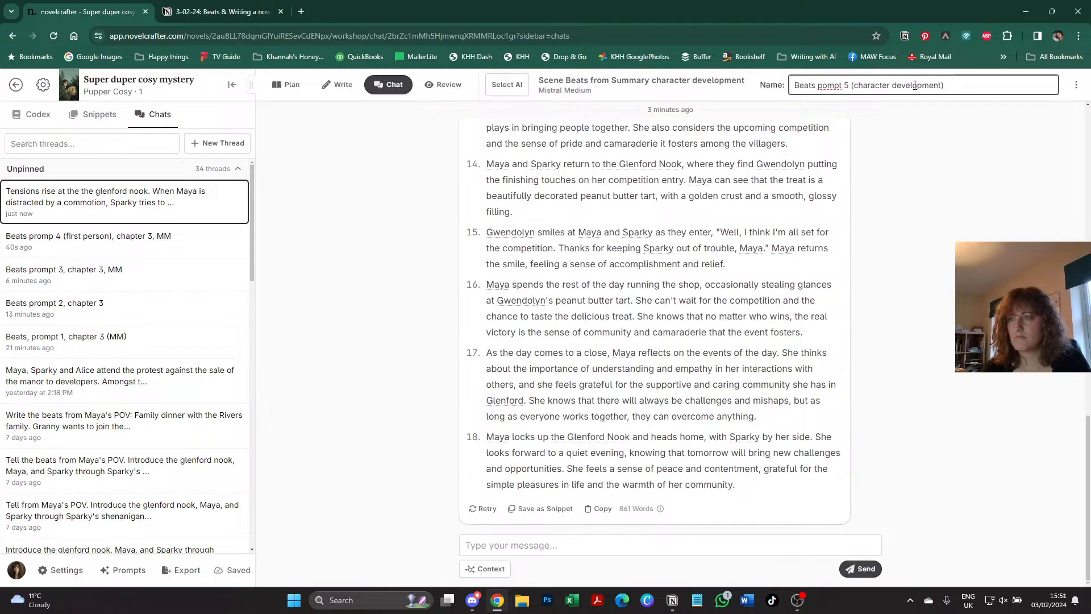
type(", chapter 3, MM")
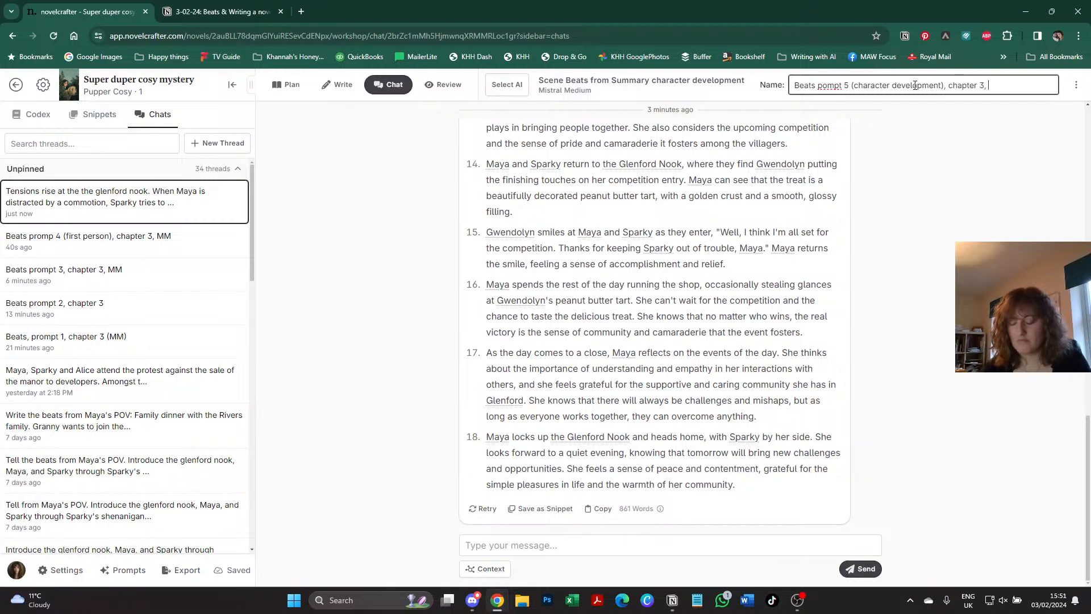
left_click(824, 85)
type("r")
left_click(395, 273)
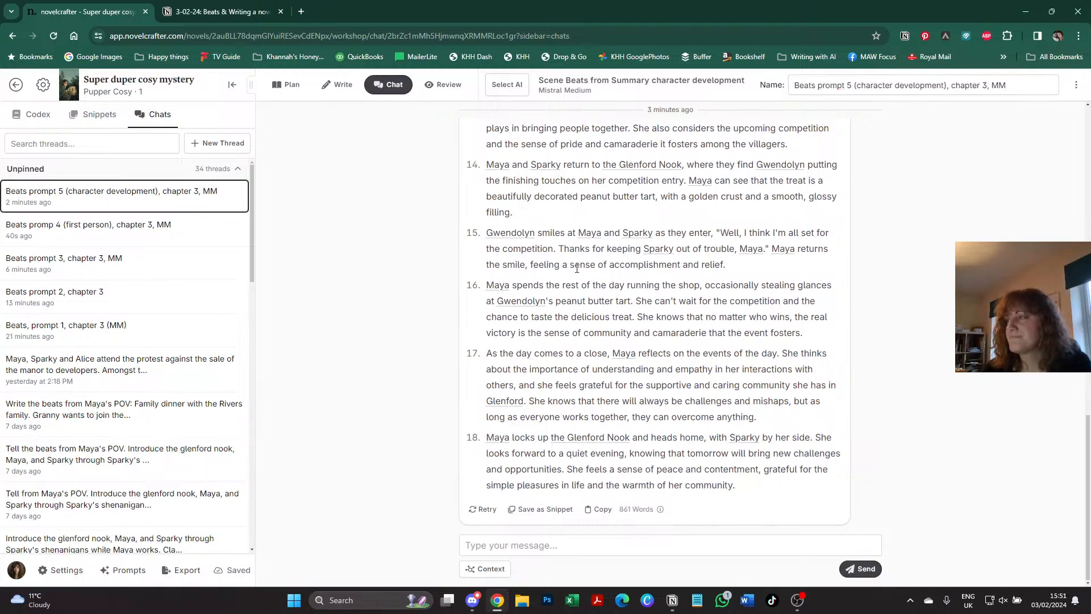
- Skim the generated beats, then return to Notion and replace "BUT," in the Edited Prompt #4 note with "I think it overloaded the AI"
scroll(578, 268, "up", 2)
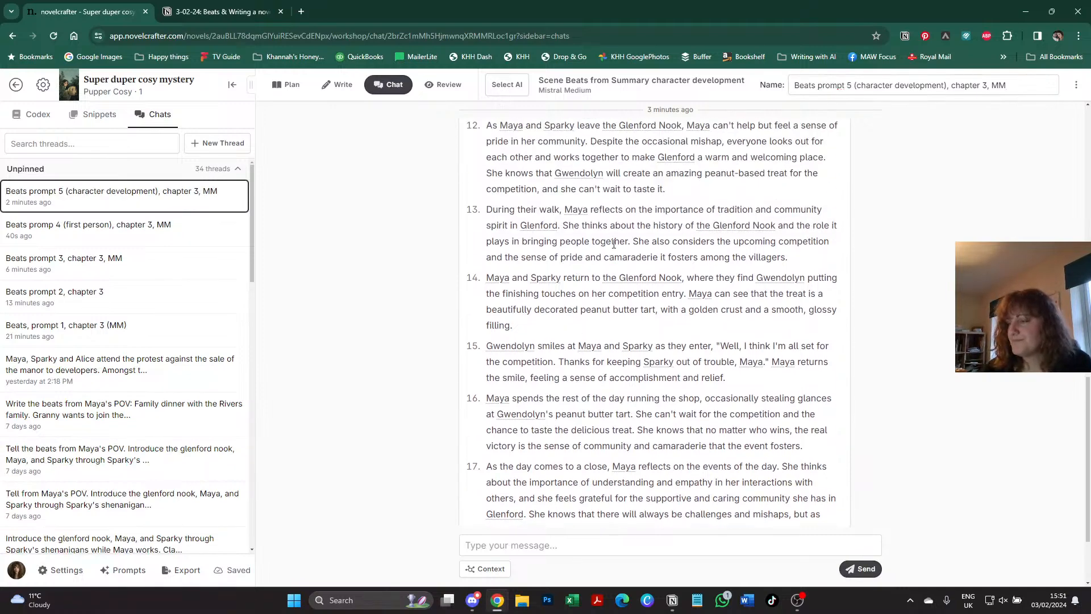
scroll(614, 243, "down", 2)
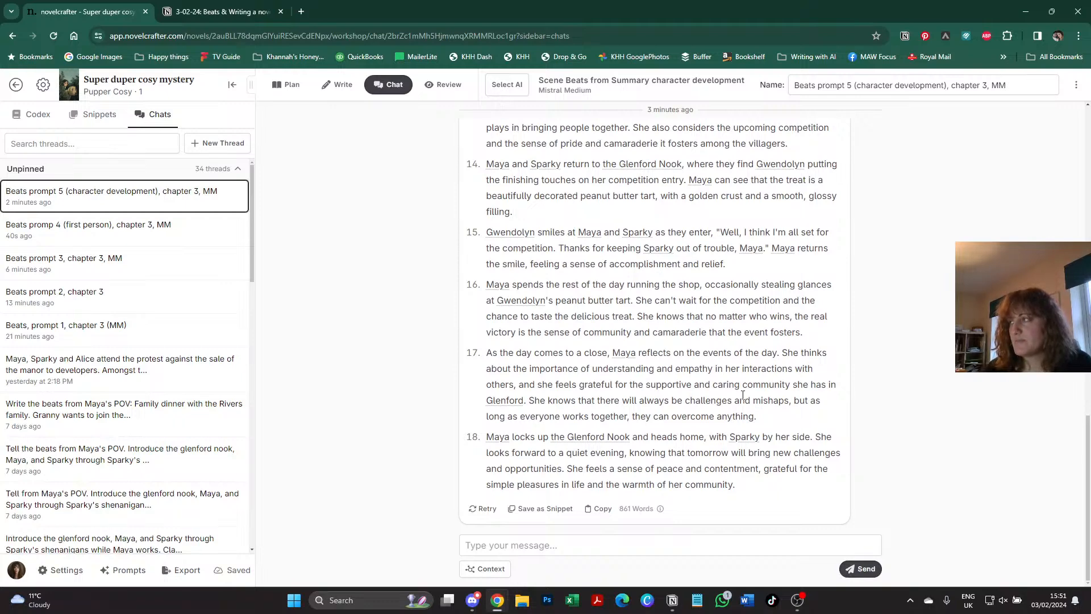
left_click(227, 11)
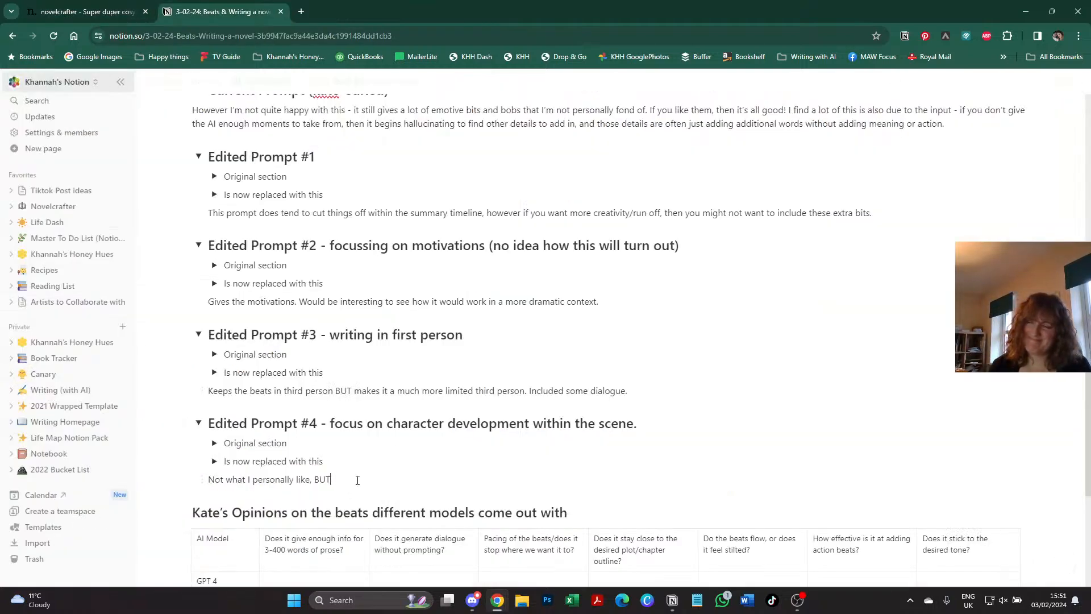
key("BackSpace")
key("BackSpace")
key("BackSpace")
key("BackSpace")
key("BackSpace")
type("I think it ")
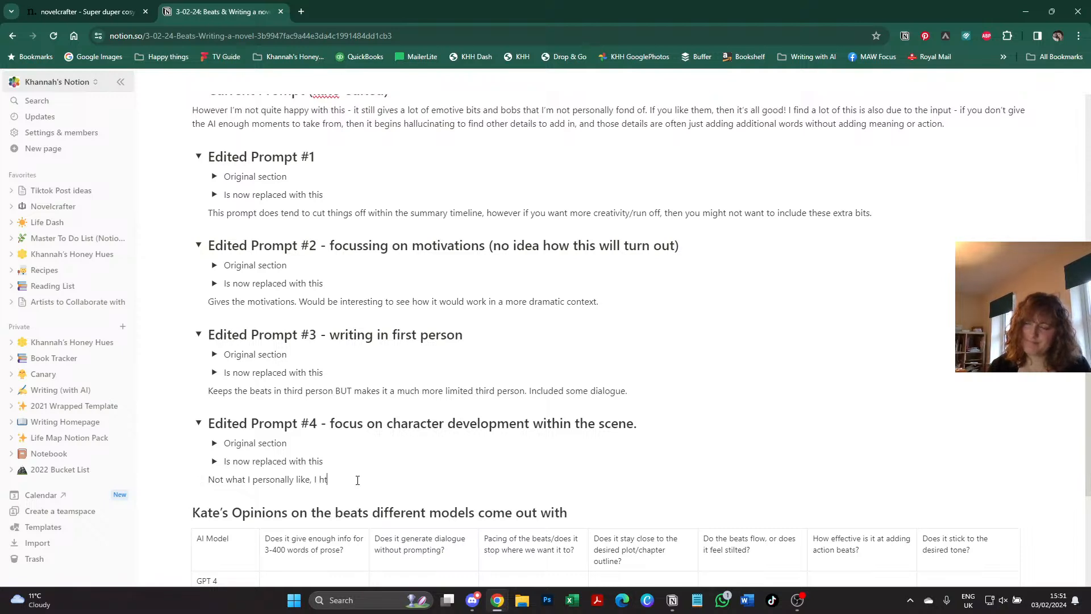
type("over")
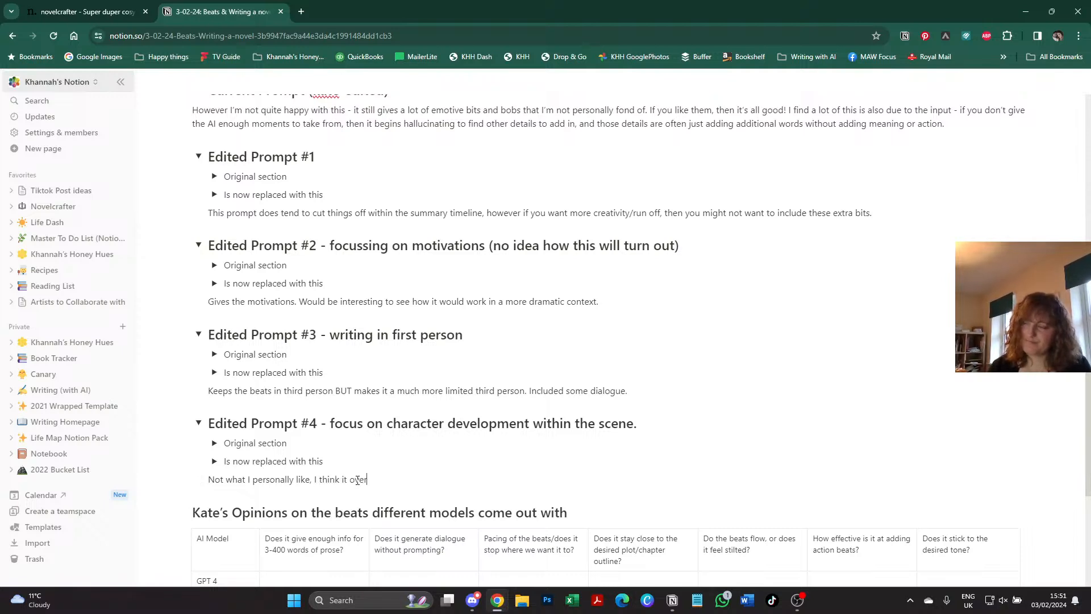
type("loaded the AI")
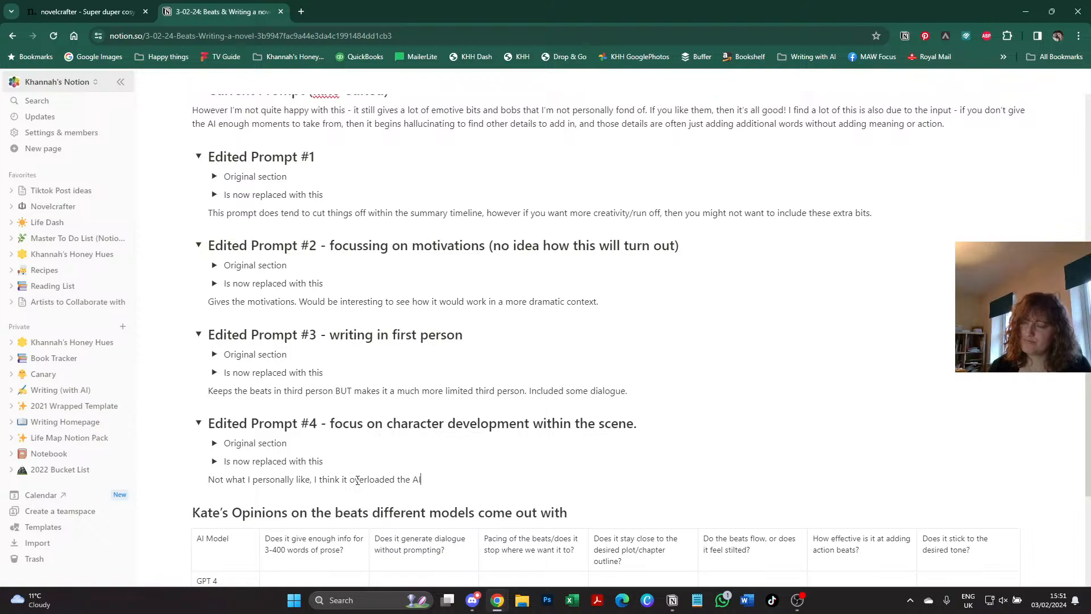
- End the Edited Prompt #4 note with "with too much information as it reverted back to some of the things we were trying to remove."
type(" with too much information as it")
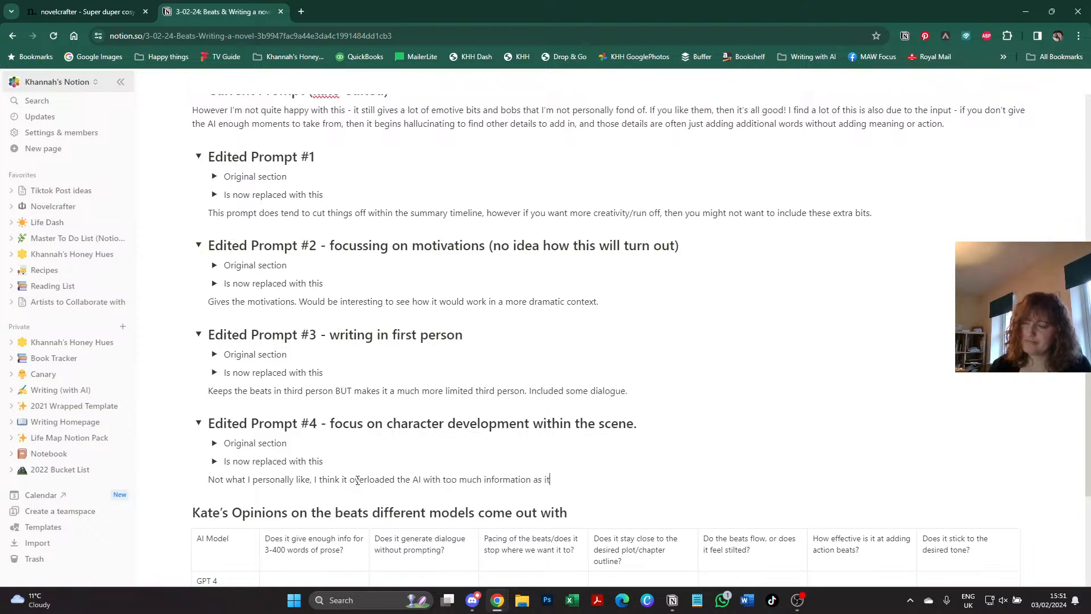
type(" reverted back to some of the things")
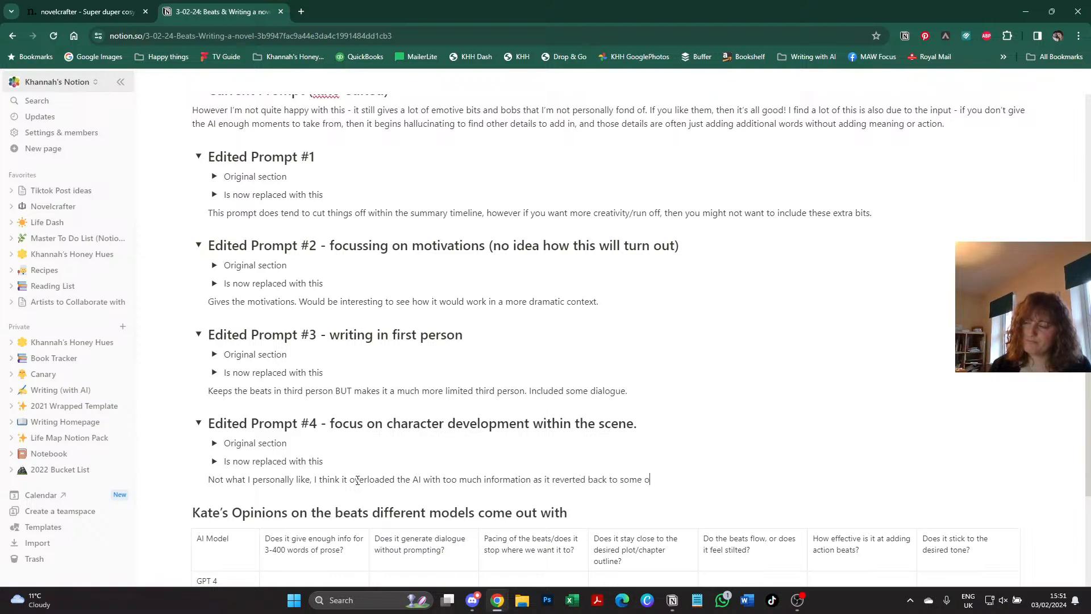
type(" we were trying to remove.")
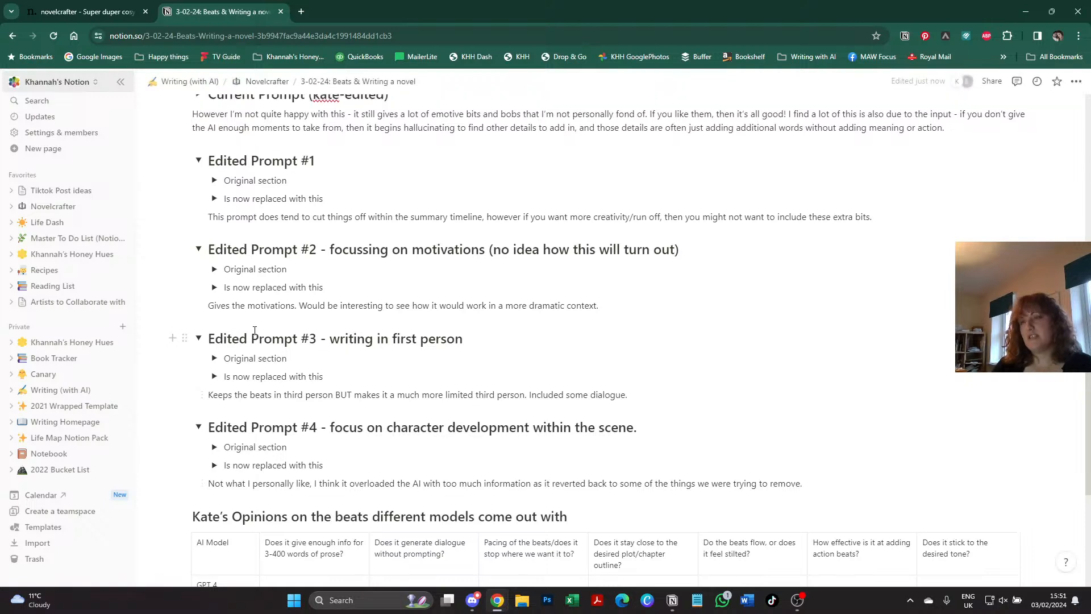
- Collapse the Edited Prompt #4, #3 and #2 headings on the Notion beats page
scroll(349, 178, "up", 2)
scroll(271, 223, "down", 1)
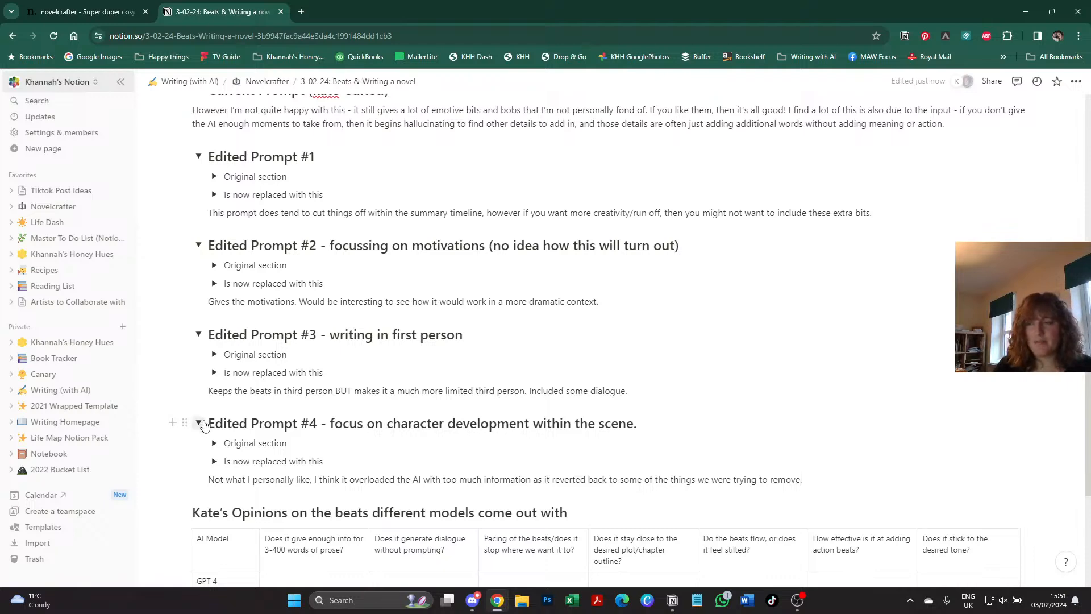
left_click(199, 423)
left_click(199, 335)
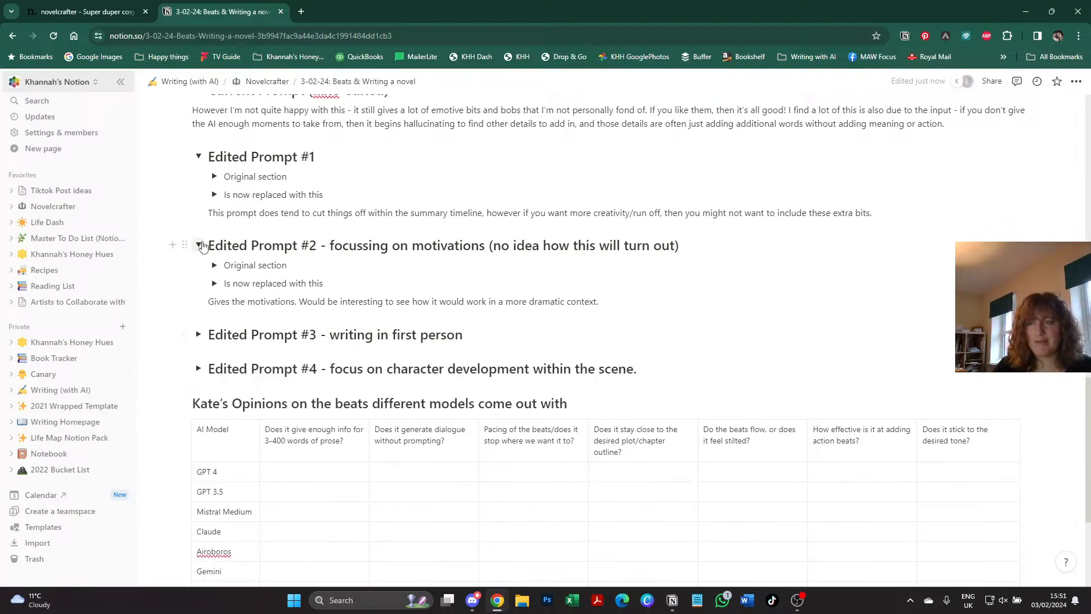
left_click(199, 245)
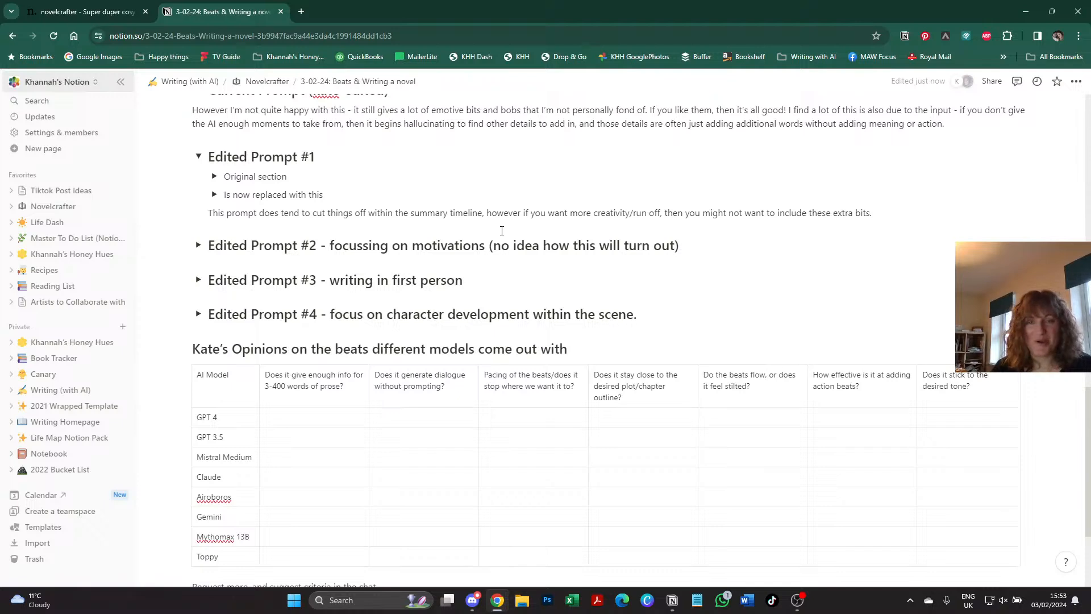
- Look over the AI model comparison table at the end of the Notion page, then switch back to the Novelcrafter chat
scroll(326, 237, "down", 1)
scroll(326, 237, "down", 1)
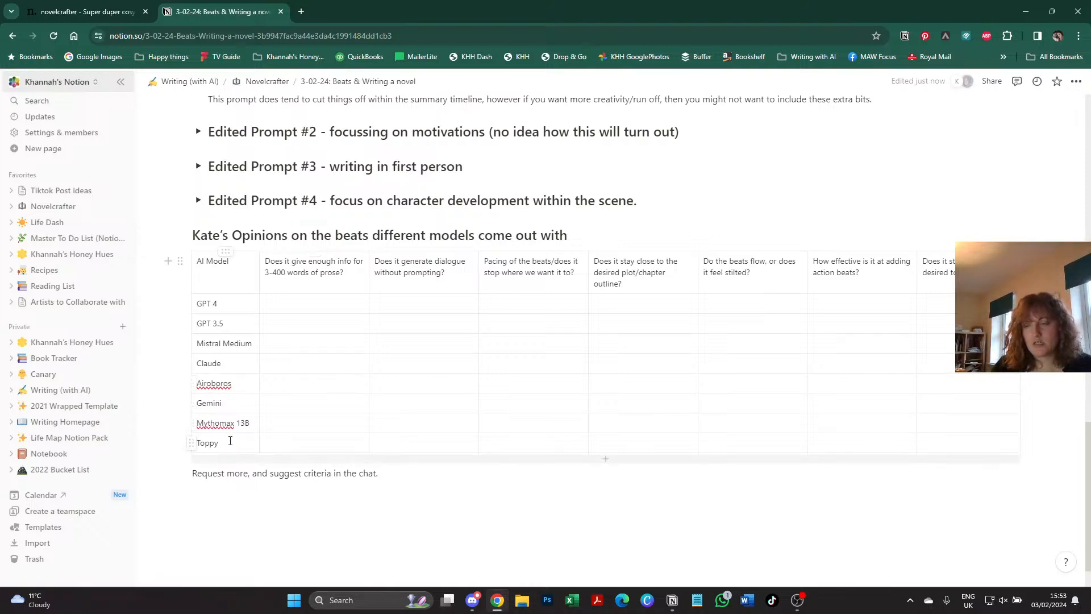
left_click(123, 12)
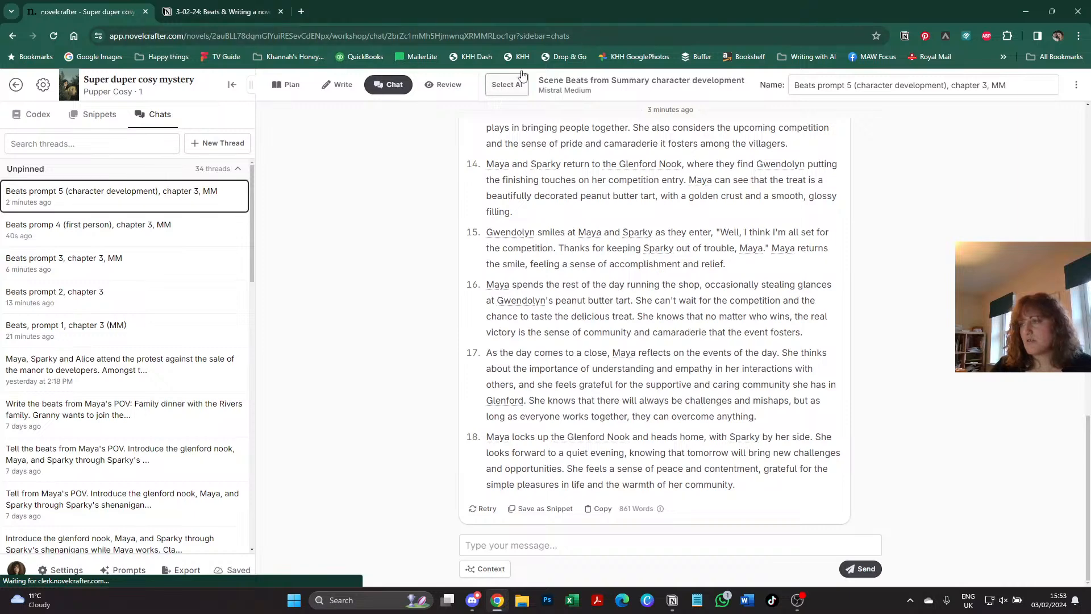
- Rename the Workshop Chat prompt "Scene Beats from Summary (Copy) (Copy)" as "Scene Beats from Summary Contemporaneous"
left_click(123, 569)
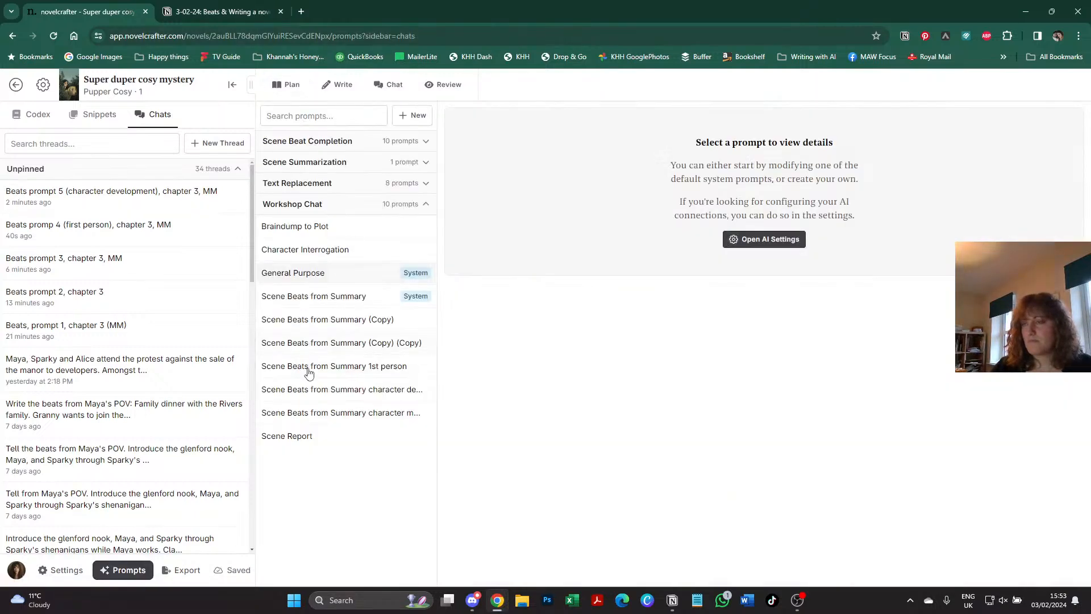
left_click(355, 344)
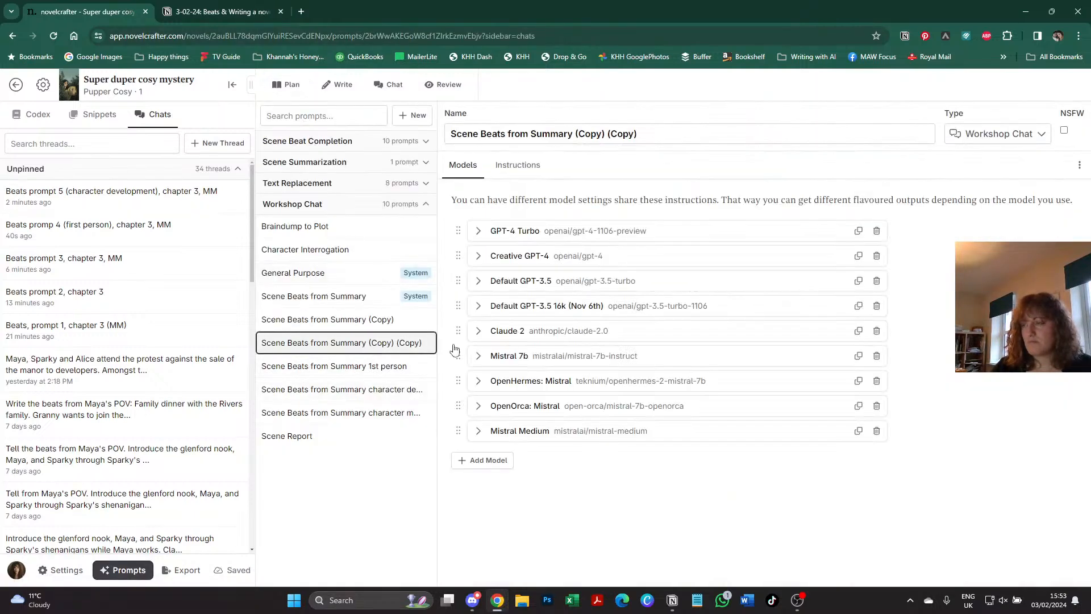
left_click(518, 165)
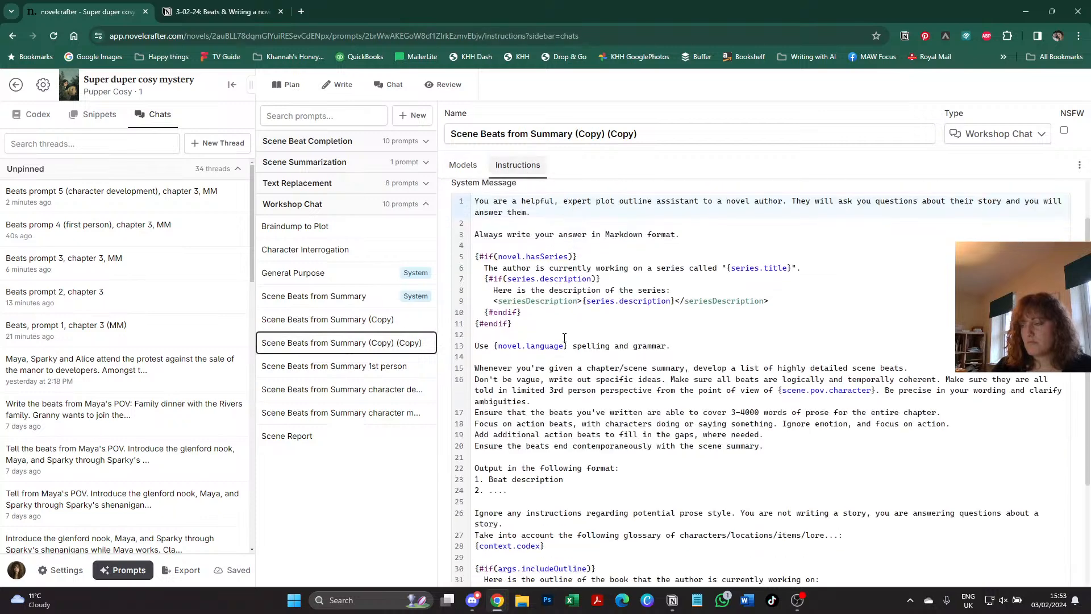
left_click_drag(577, 134, 738, 133)
key("BackSpace")
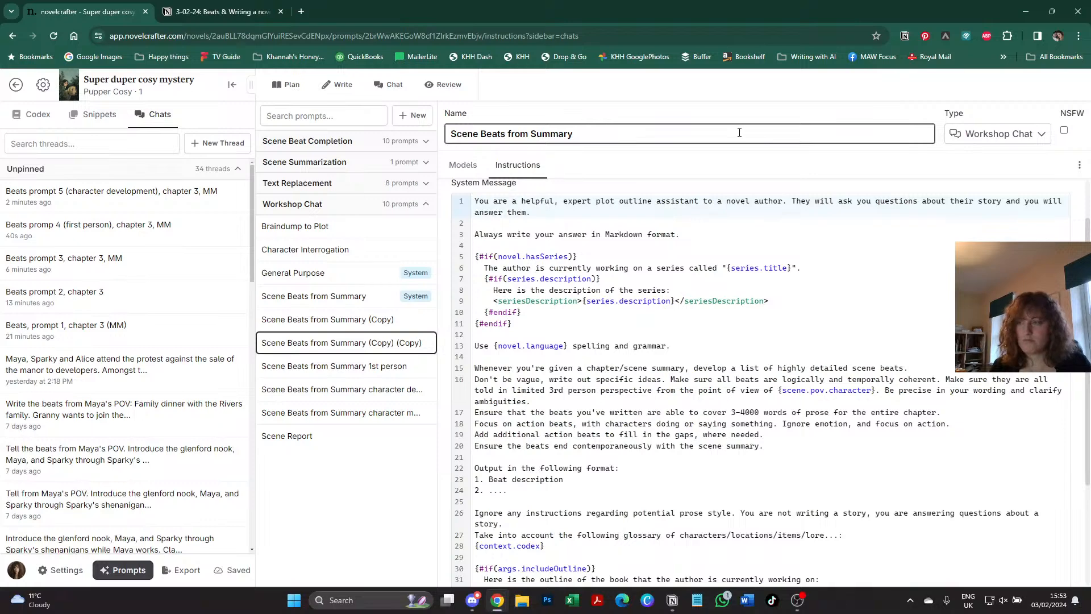
key("BackSpace")
type("Contemporaneous")
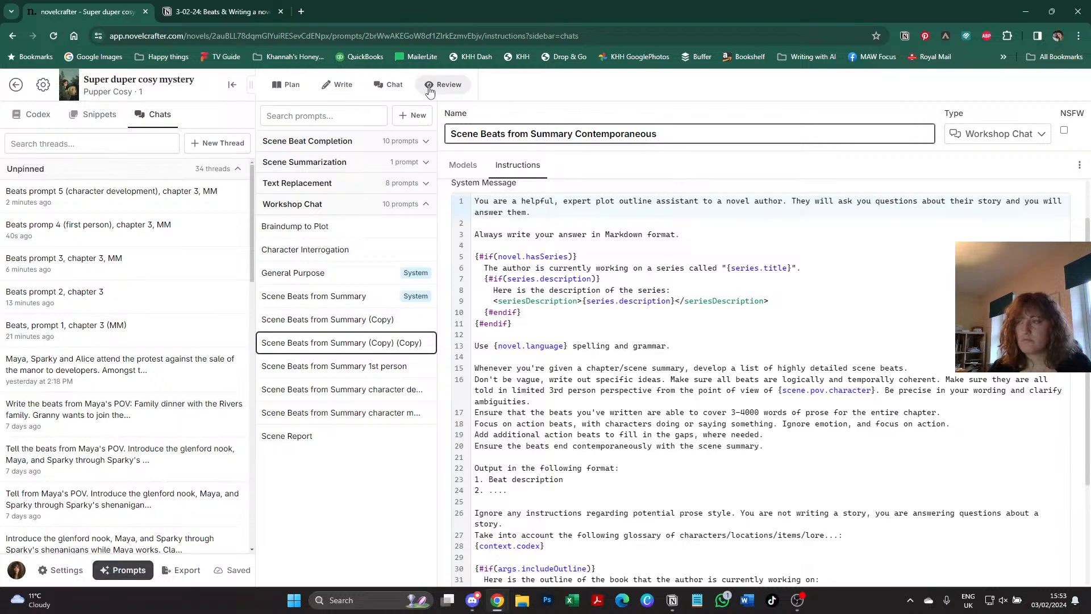
left_click(525, 109)
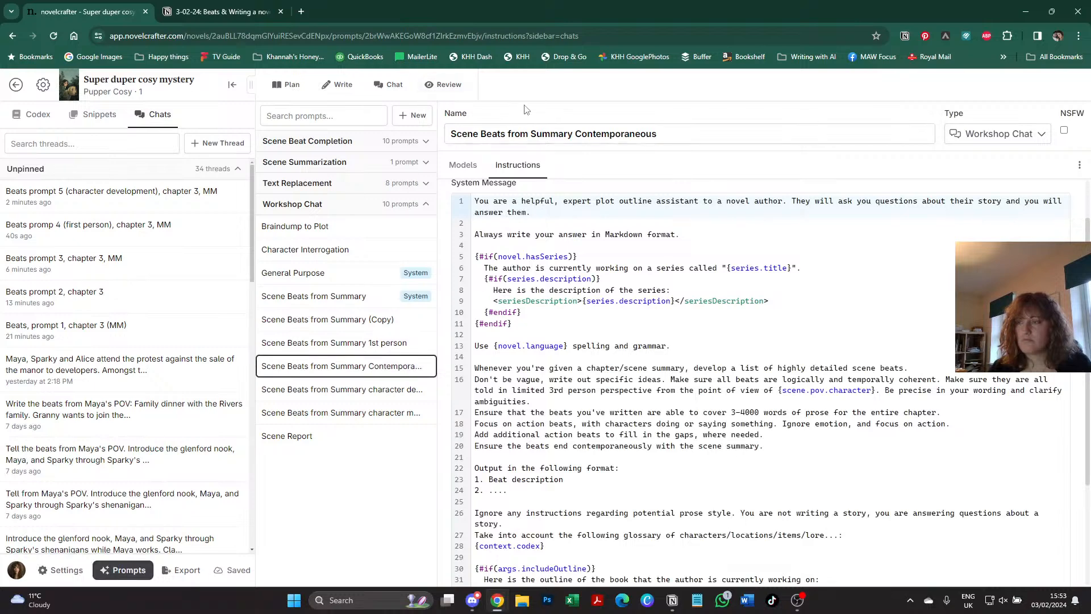
- Switch to the Notion beats page and expand Edited Prompt #2 with its replacement text to review the motivations prompt
left_click(227, 11)
scroll(227, 187, "up", 2)
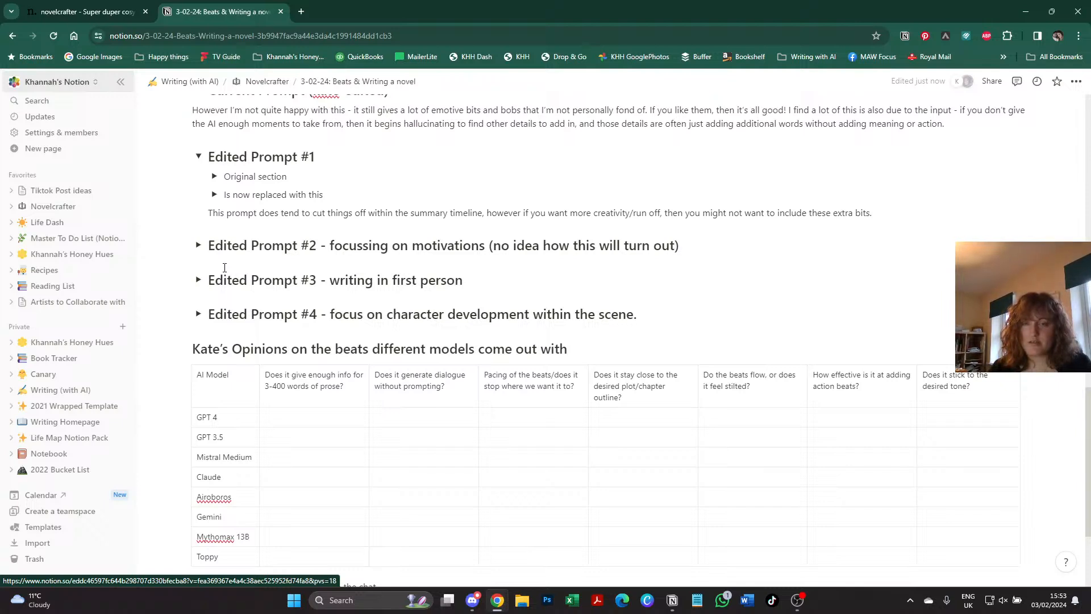
left_click(201, 246)
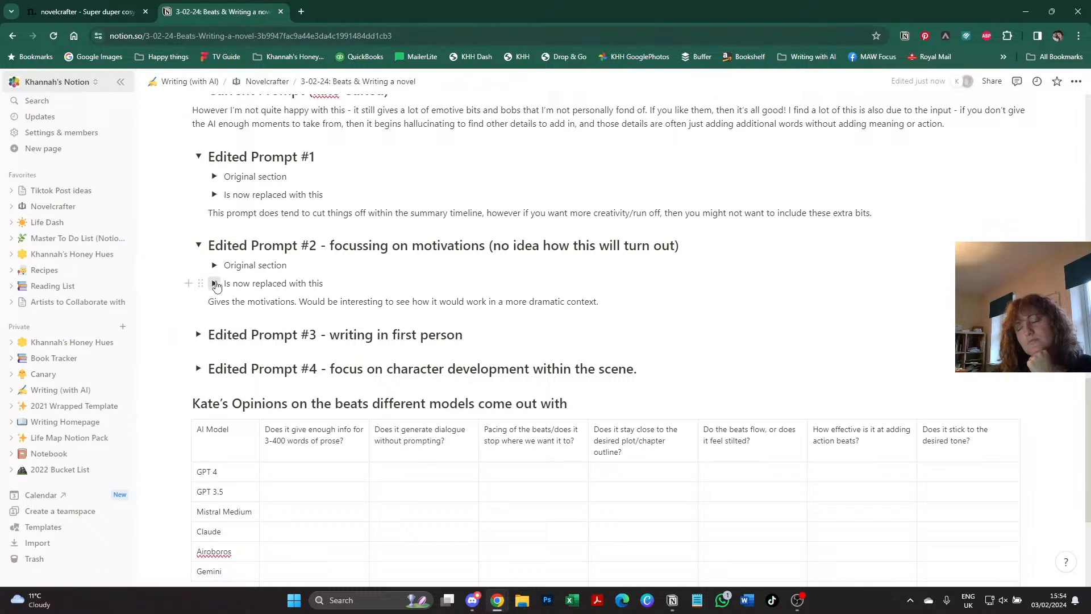
left_click(214, 283)
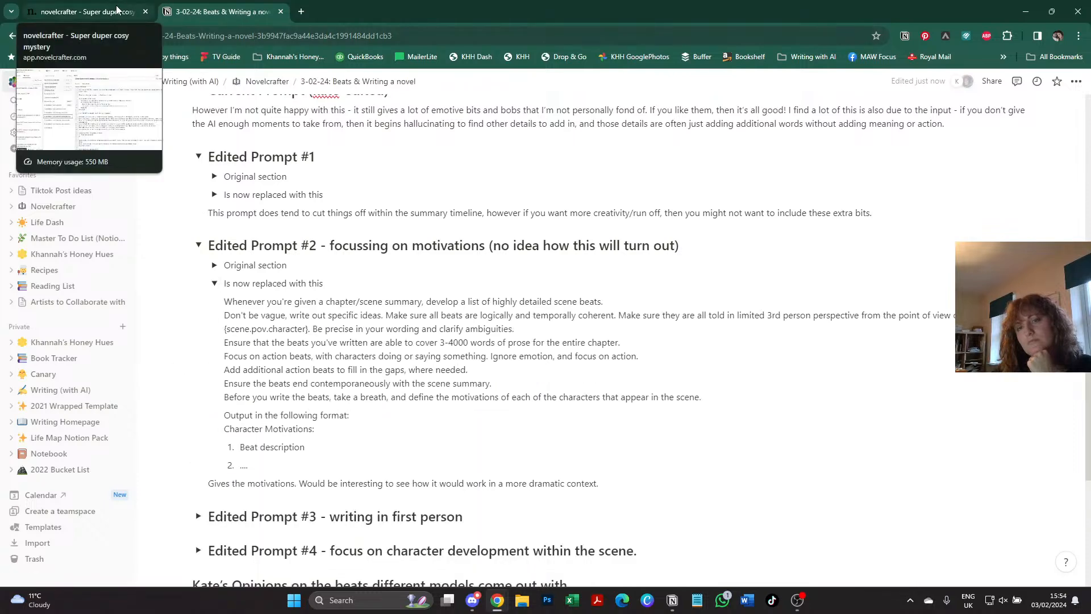
- Open the models of the "Scene Beats from Summary character motivations" prompt in Novelcrafter and compare them with the Notion model table
left_click(116, 9)
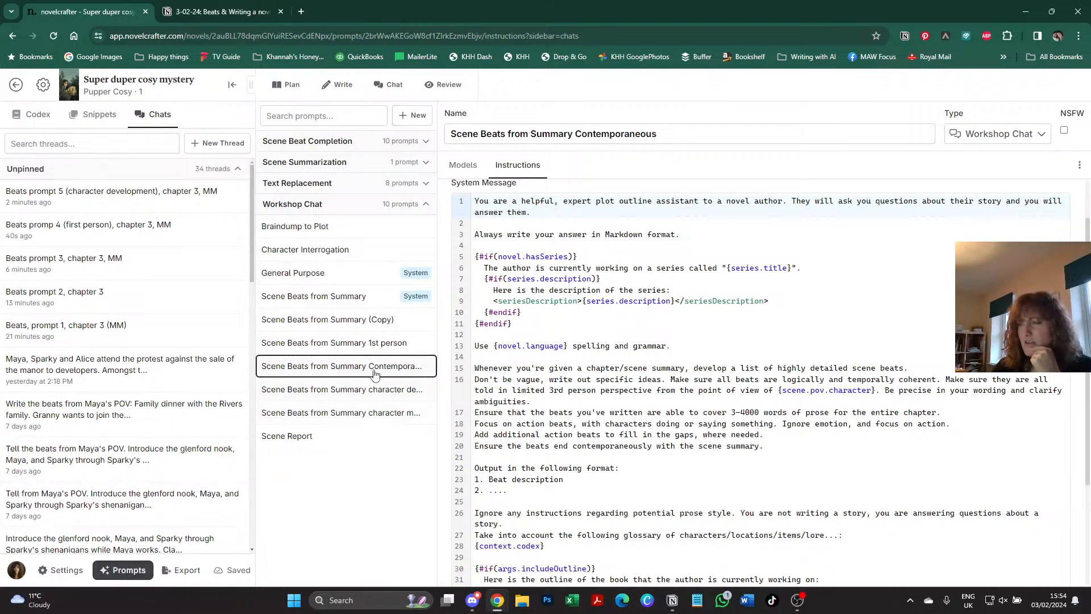
left_click(376, 413)
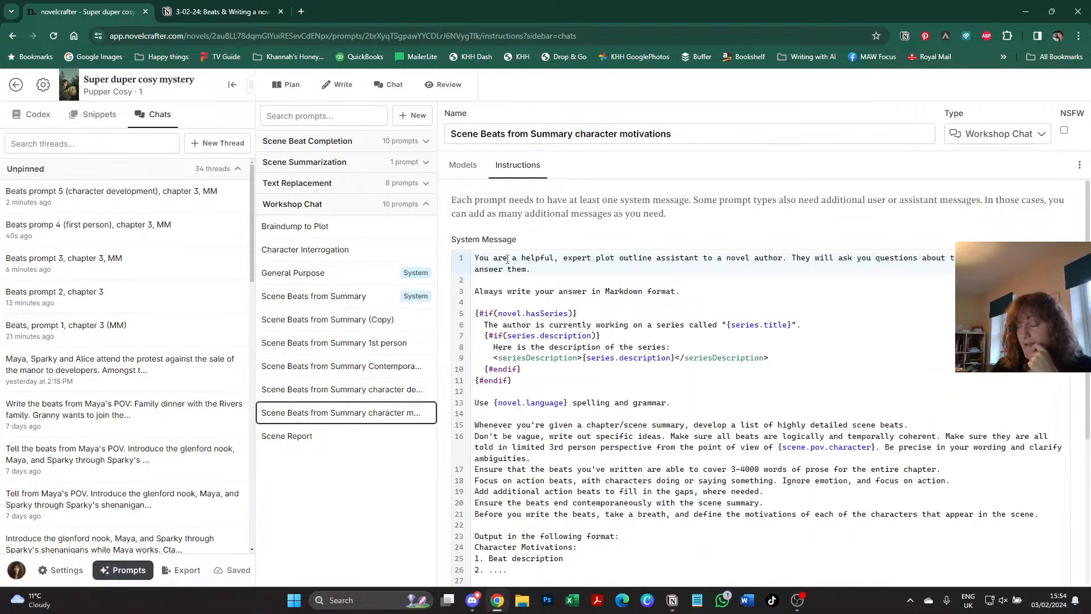
left_click(463, 165)
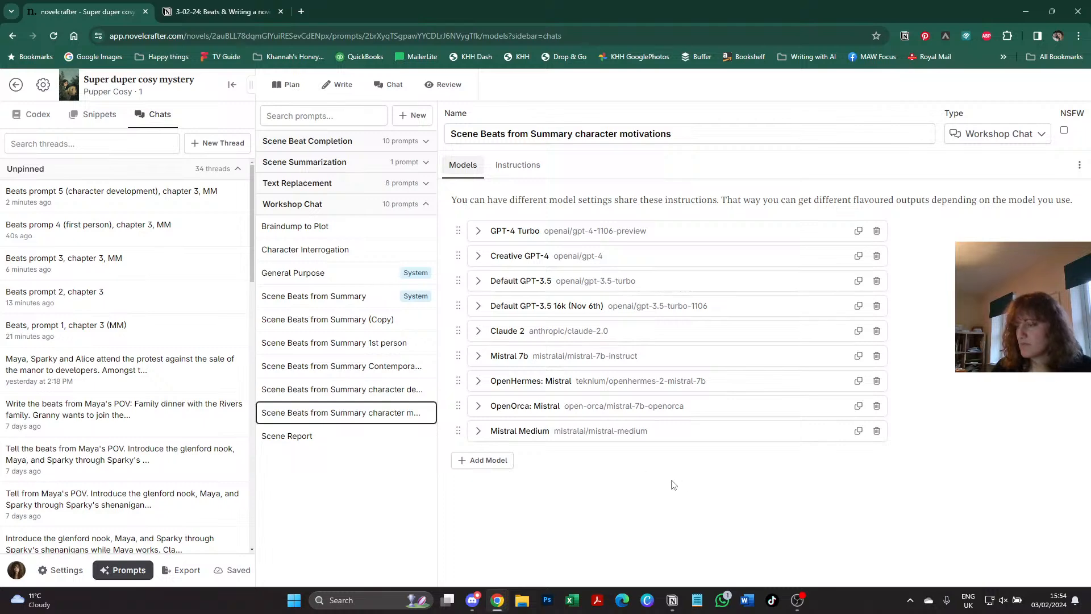
left_click(222, 12)
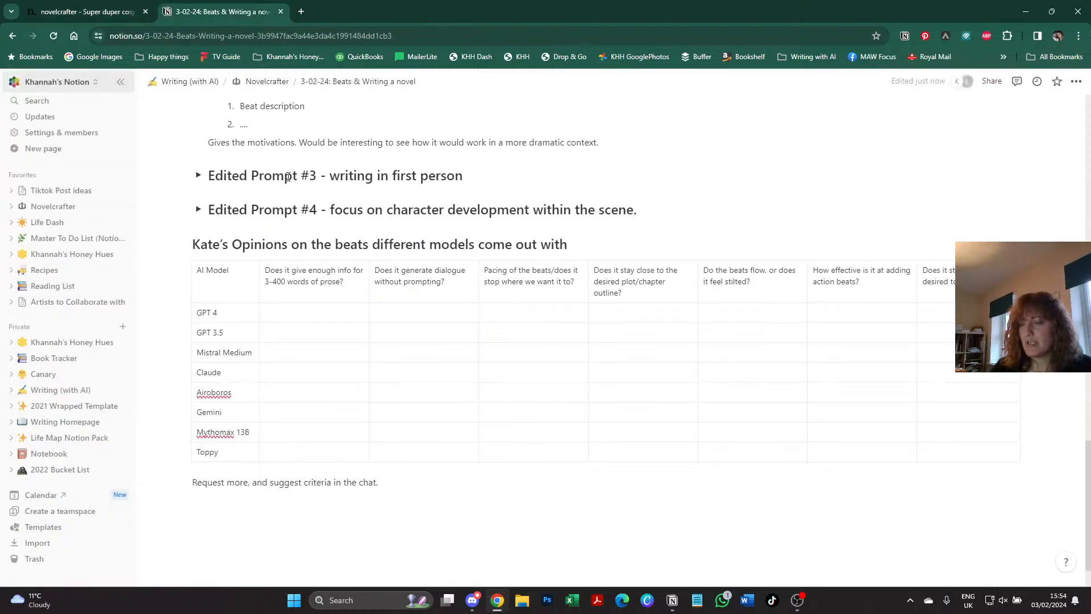
scroll(288, 177, "down", 1)
scroll(288, 177, "up", 2)
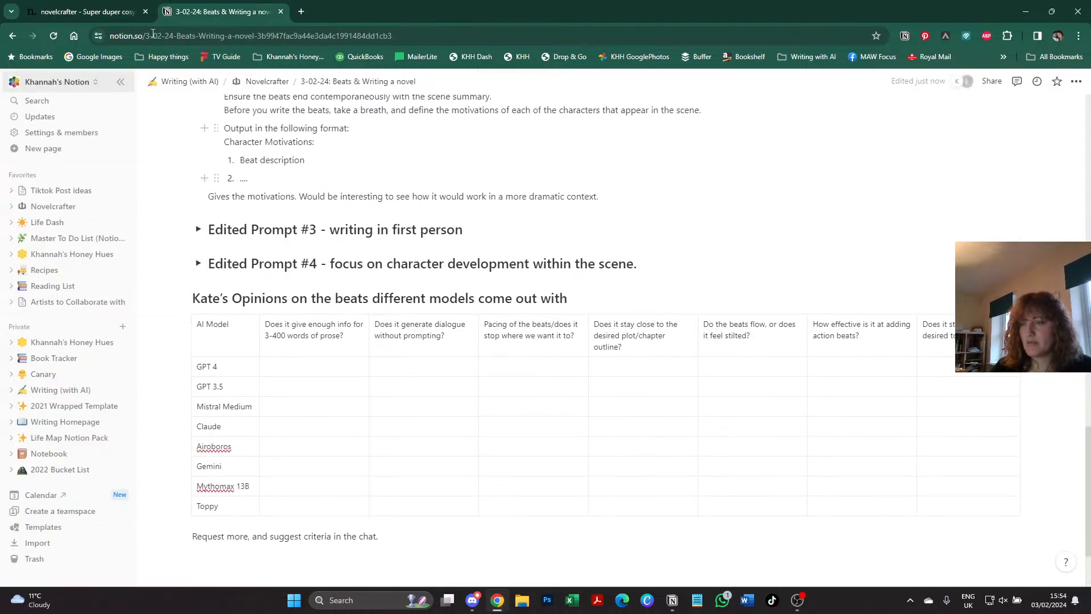
left_click(94, 12)
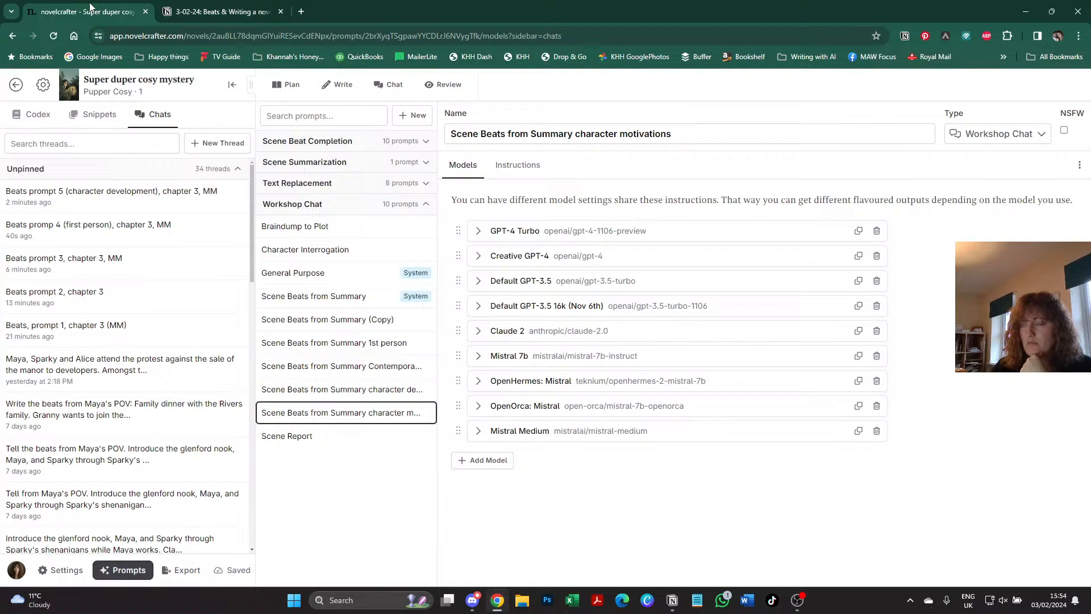
- Delete the Creative GPT-4 and Default GPT-3.5 models from the prompt and move Mistral Medium directly above Claude 2
left_click(877, 256)
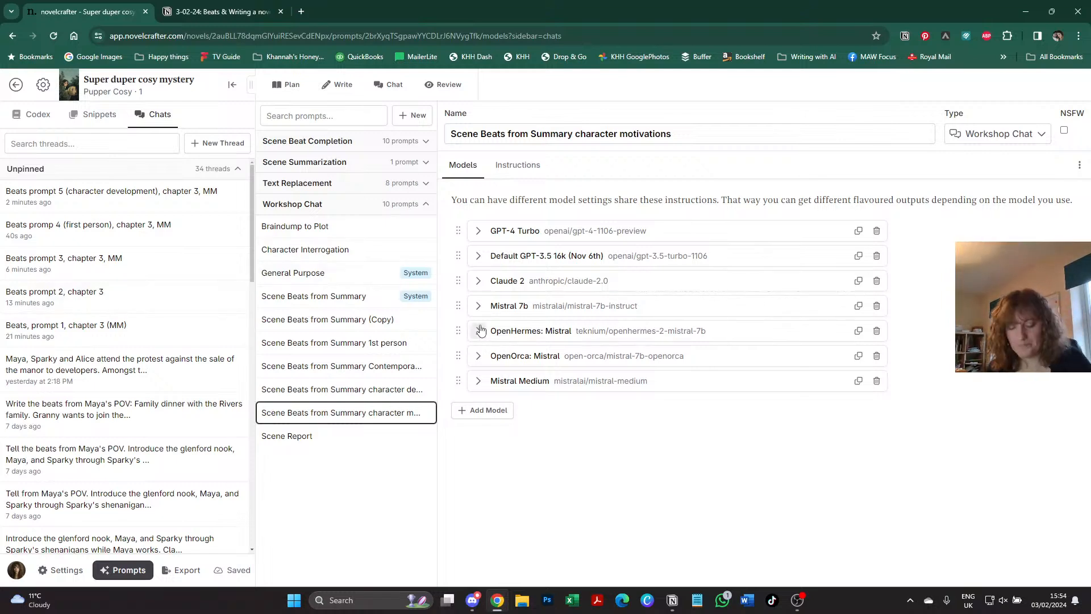
key("ctrl+Tab")
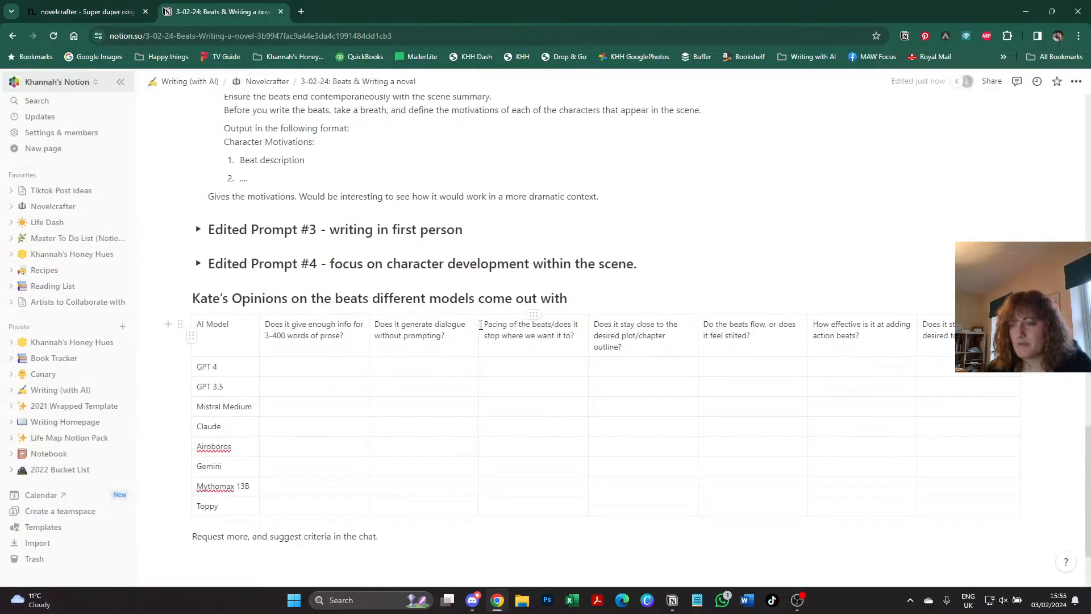
key("ctrl+Tab")
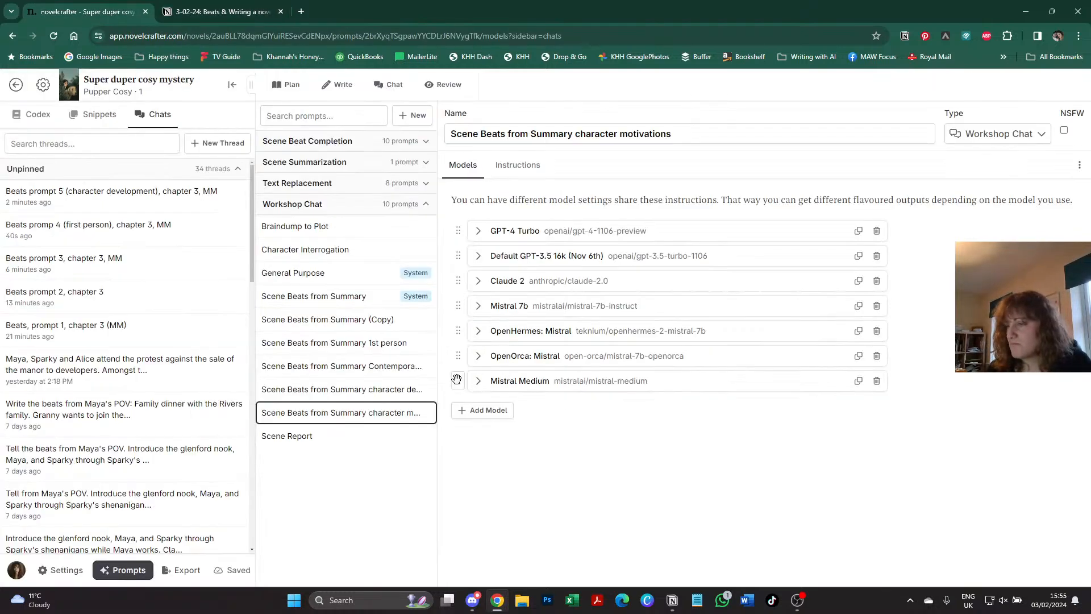
left_click_drag(458, 381, 472, 275)
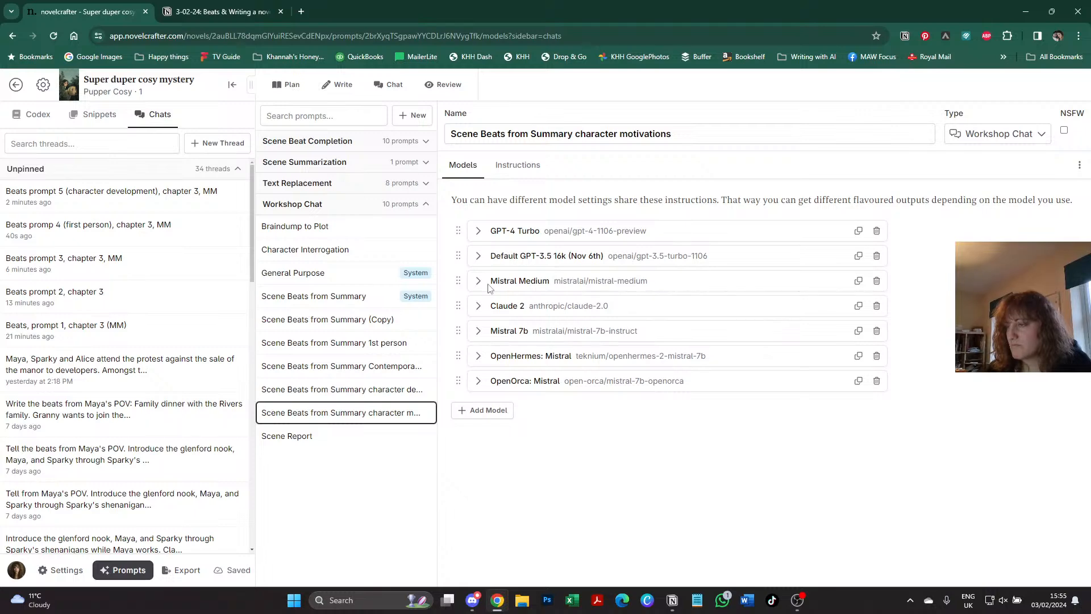
- In the Notion comparison table, change the Claude row's name to "Claude 2.0"
key("ctrl+Tab")
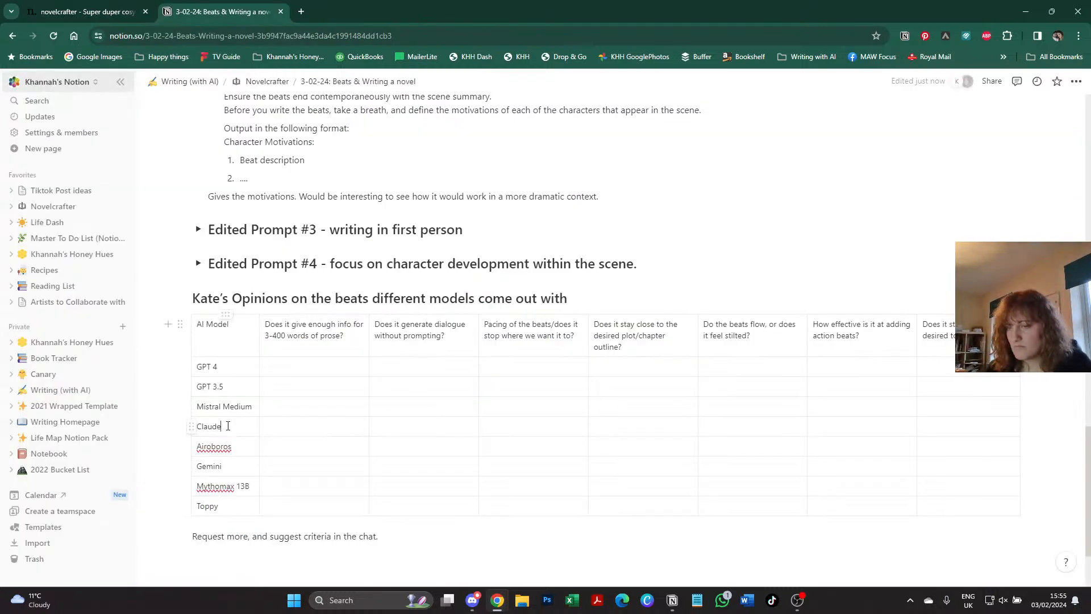
left_click(228, 427)
type("2")
- Back in Novelcrafter, add a model entry to the character motivations prompt and name it Airoboros
key("ctrl+Tab")
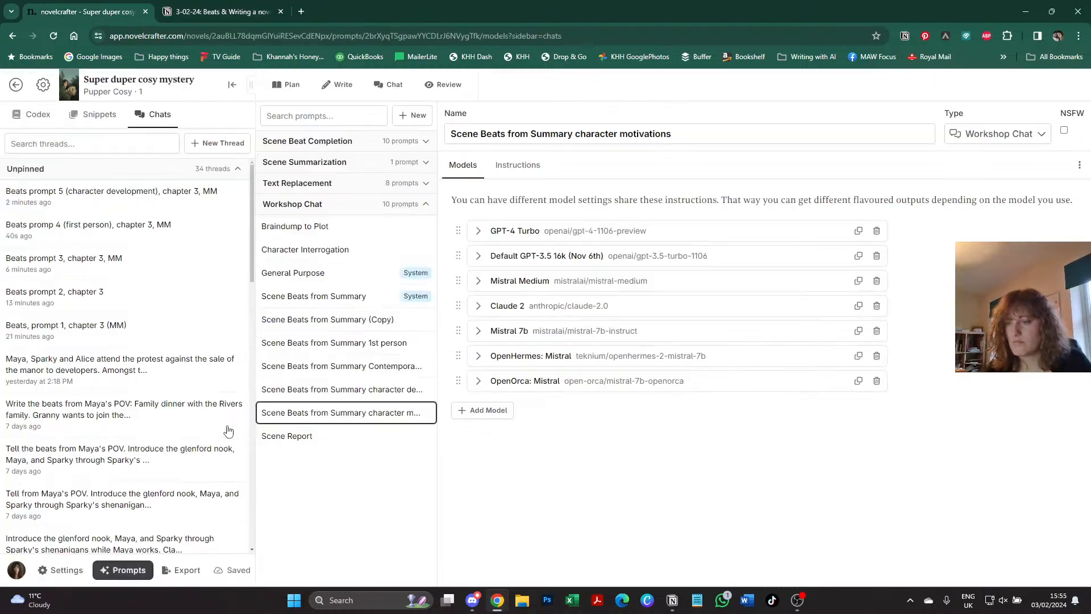
left_click(480, 411)
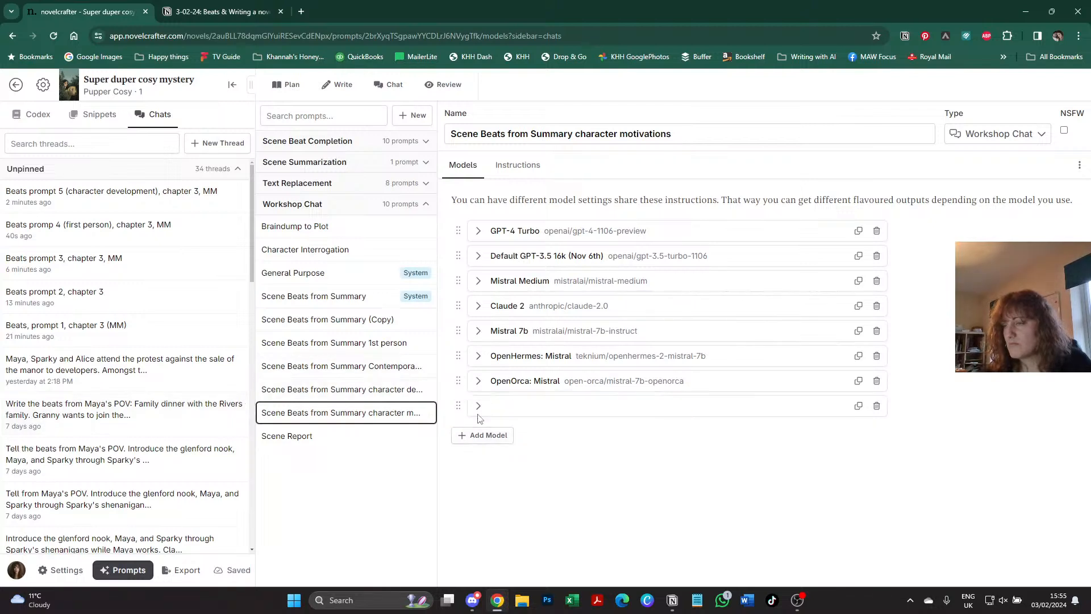
left_click(477, 405)
left_click(546, 421)
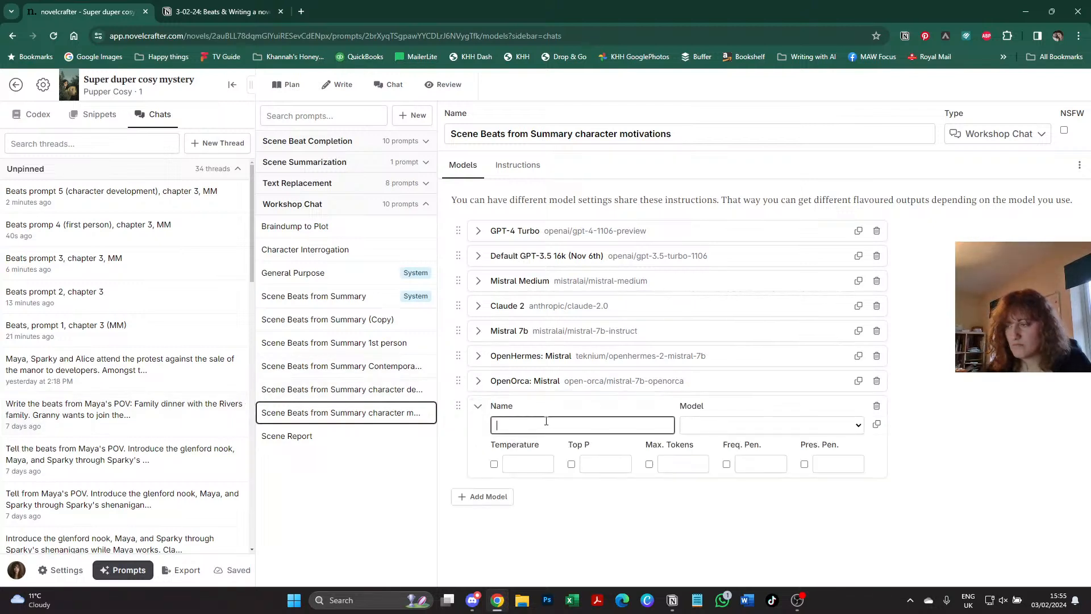
type("Airoboros")
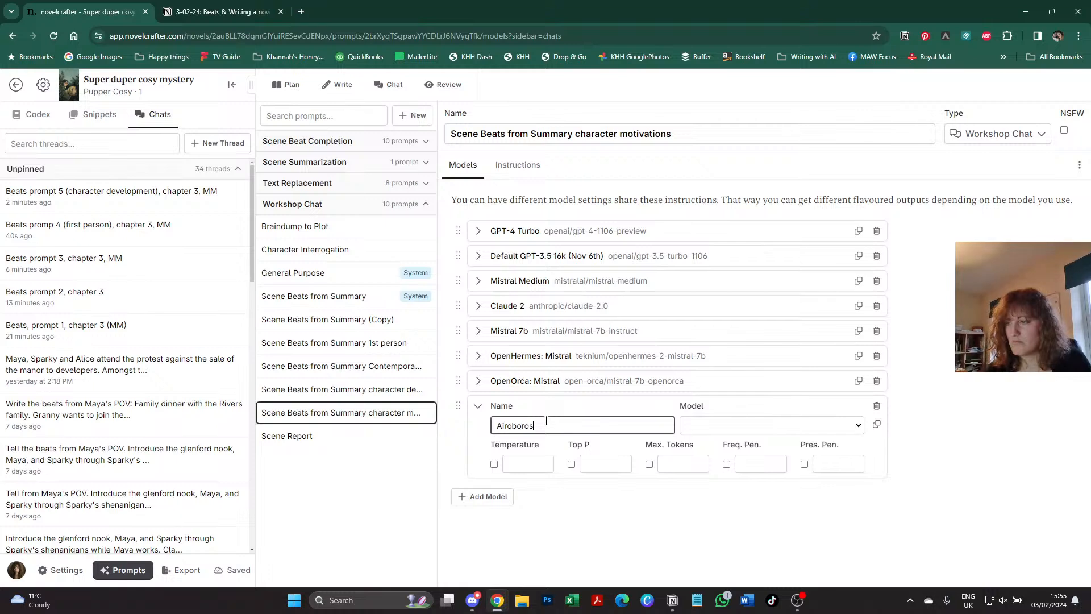
- Add another model entry below Airoboros and name it Gemini
left_click(487, 495)
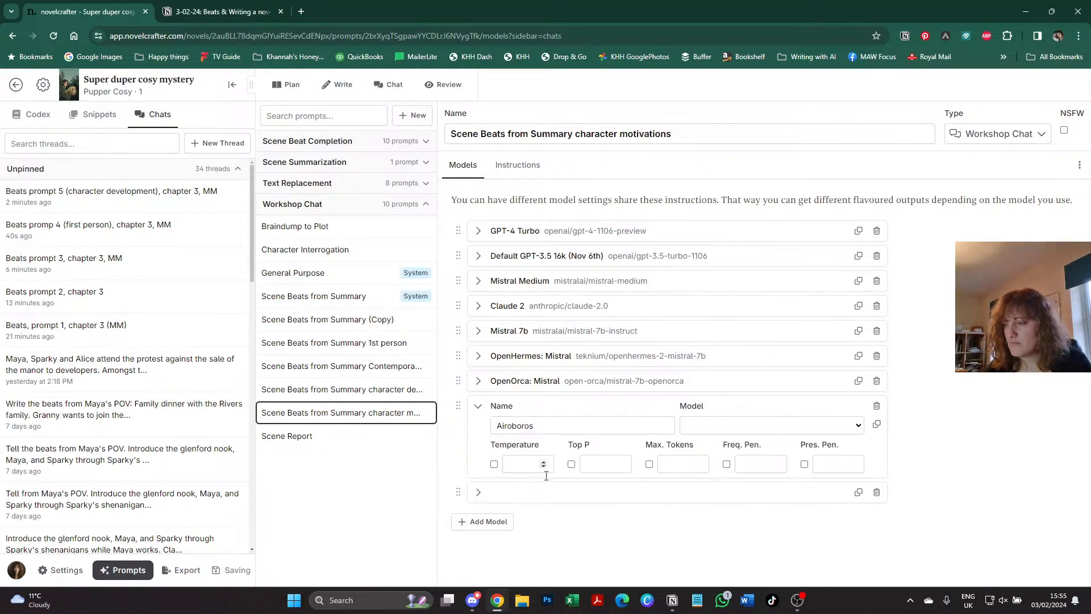
left_click(483, 495)
left_click(540, 523)
type("Gmini")
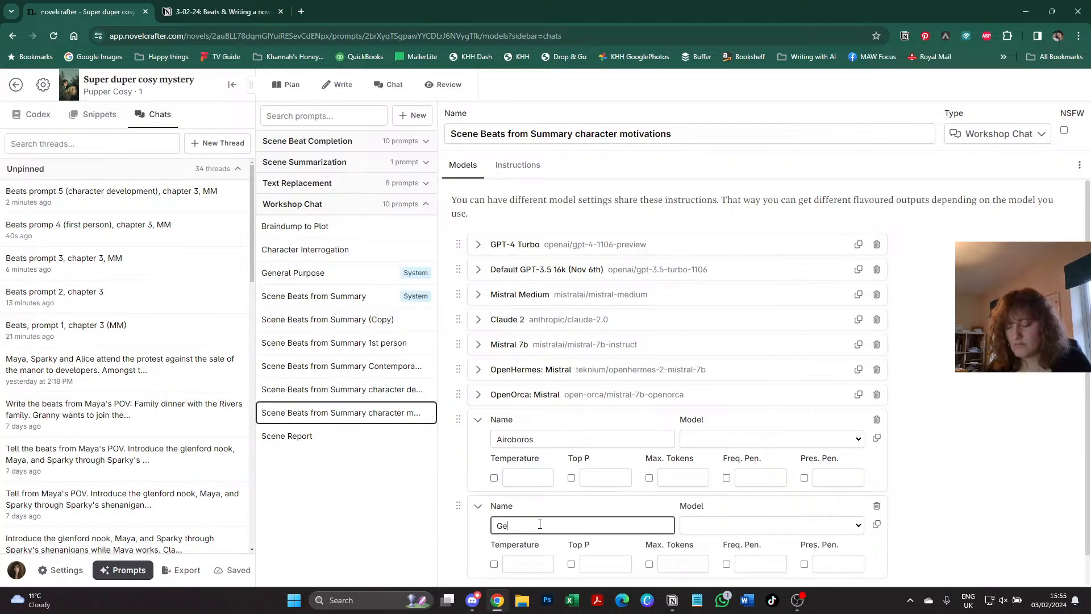
type("mini")
- Check the Notion model table against the prompt's models, then erase "Toppy" and "Mythomax" from its AI Model column
key("ctrl+Tab")
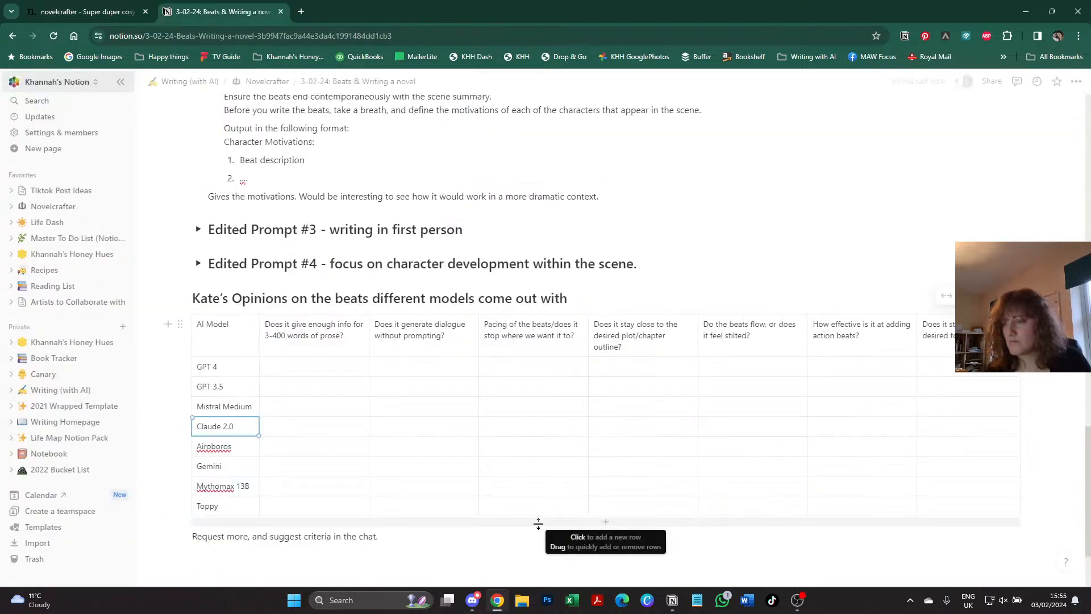
key("ctrl+shift+Tab")
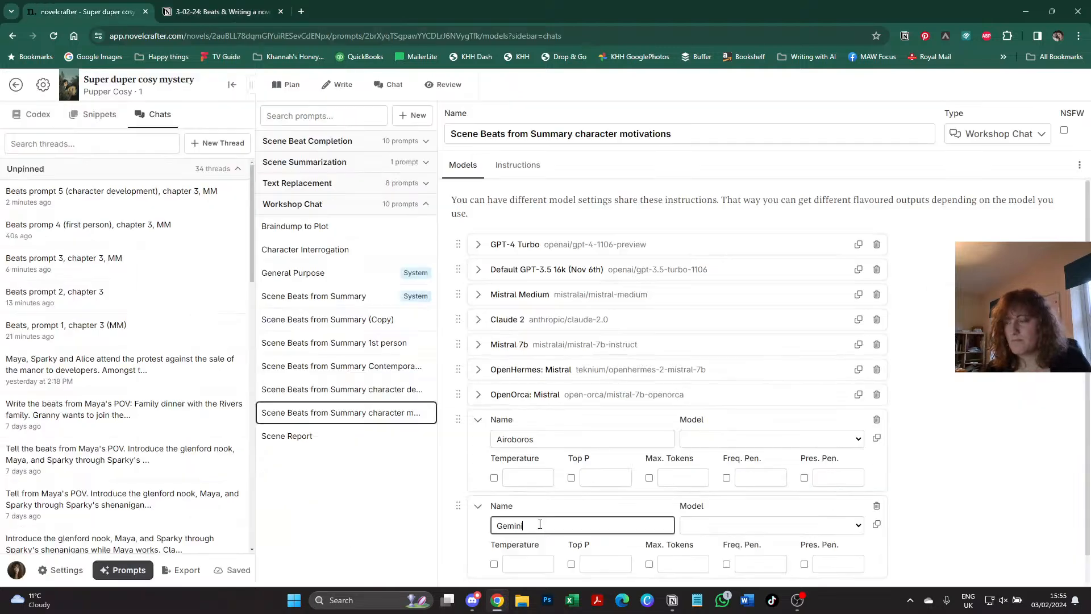
scroll(538, 417, "down", 1)
scroll(538, 417, "up", 1)
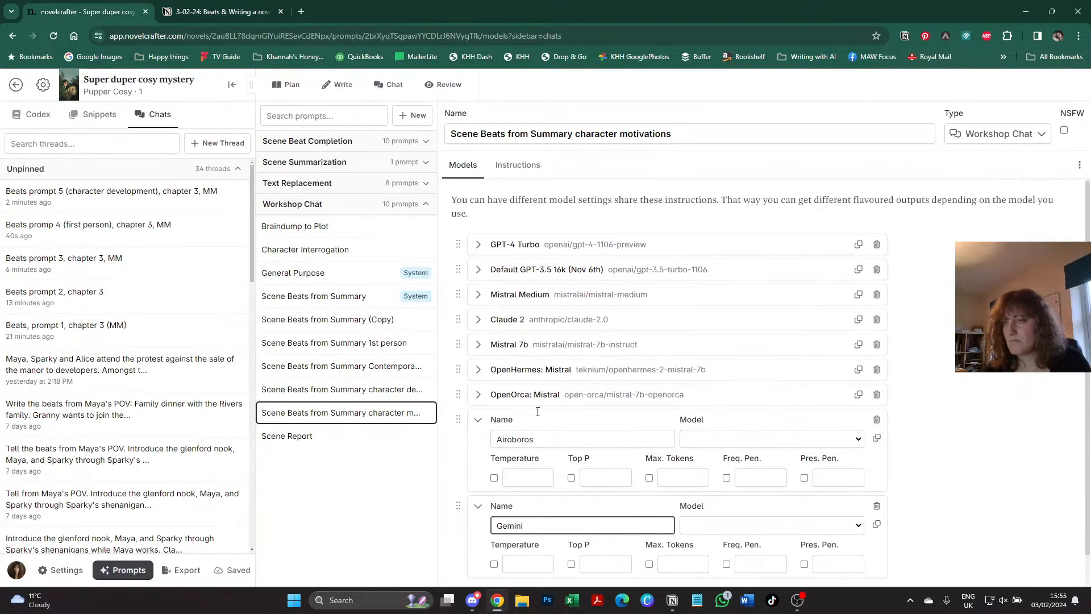
key("ctrl+Tab")
double_click(215, 504)
key("BackSpace")
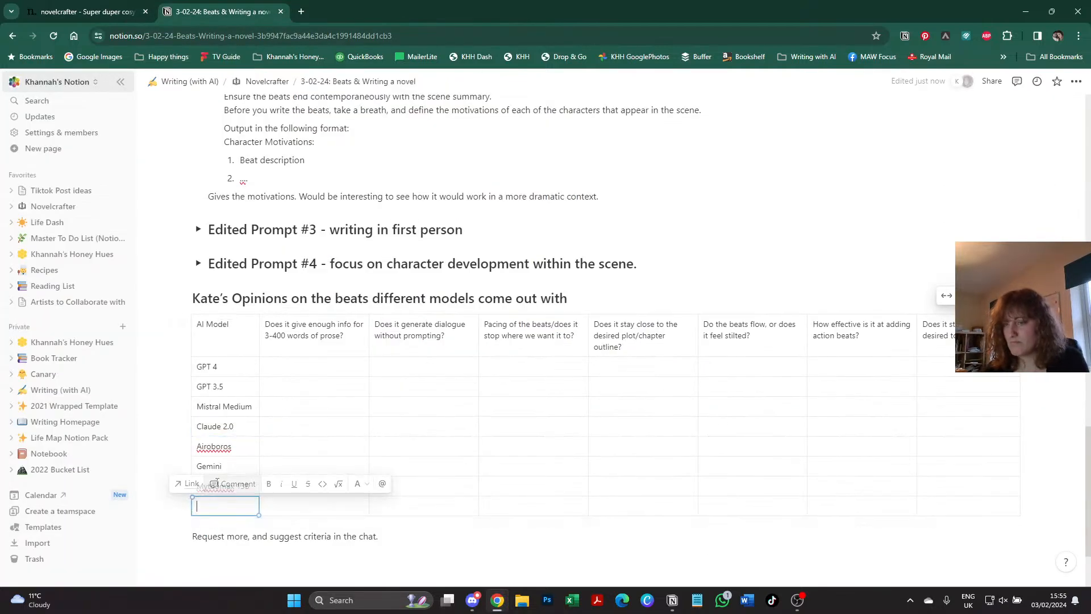
double_click(219, 487)
key("BackSpace")
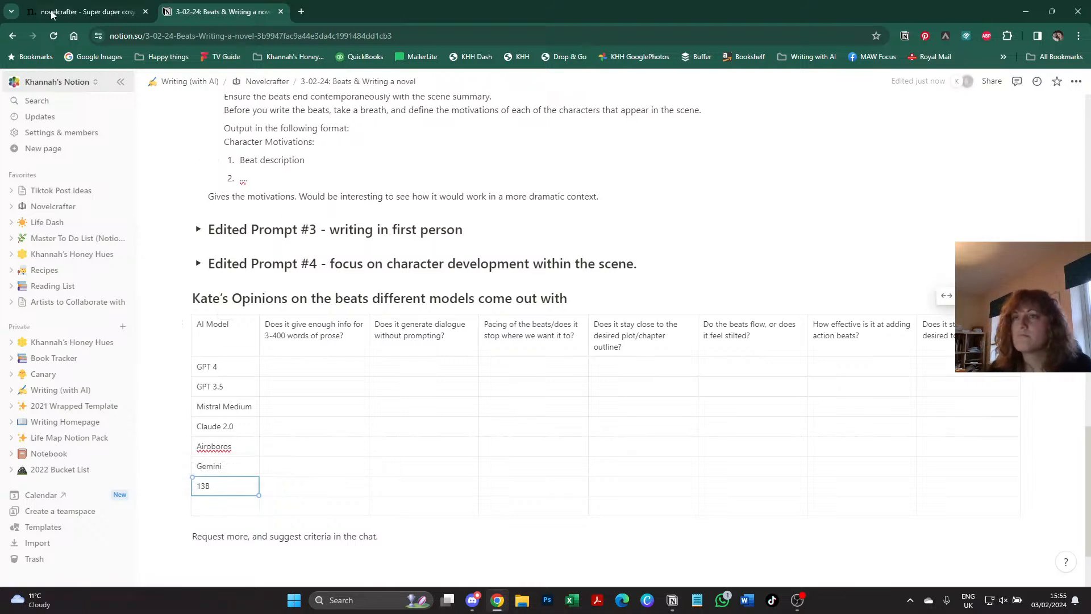
- Return to Novelcrafter and delete the Mistral 7b, OpenHermes: Mistral and OpenOrca: Mistral models from the prompt
key("ctrl+shift+Tab")
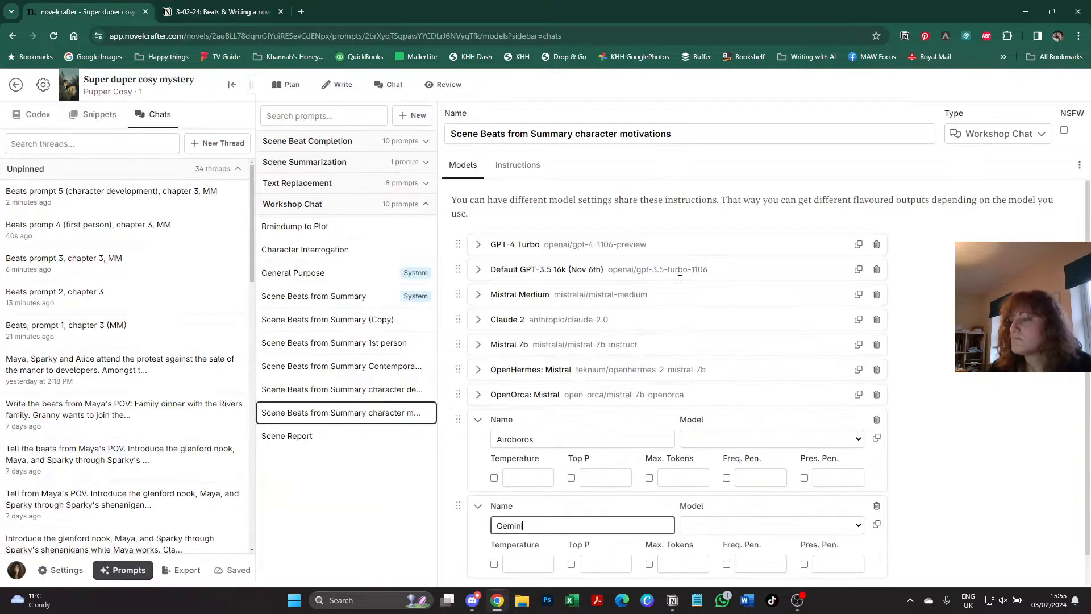
left_click(877, 344)
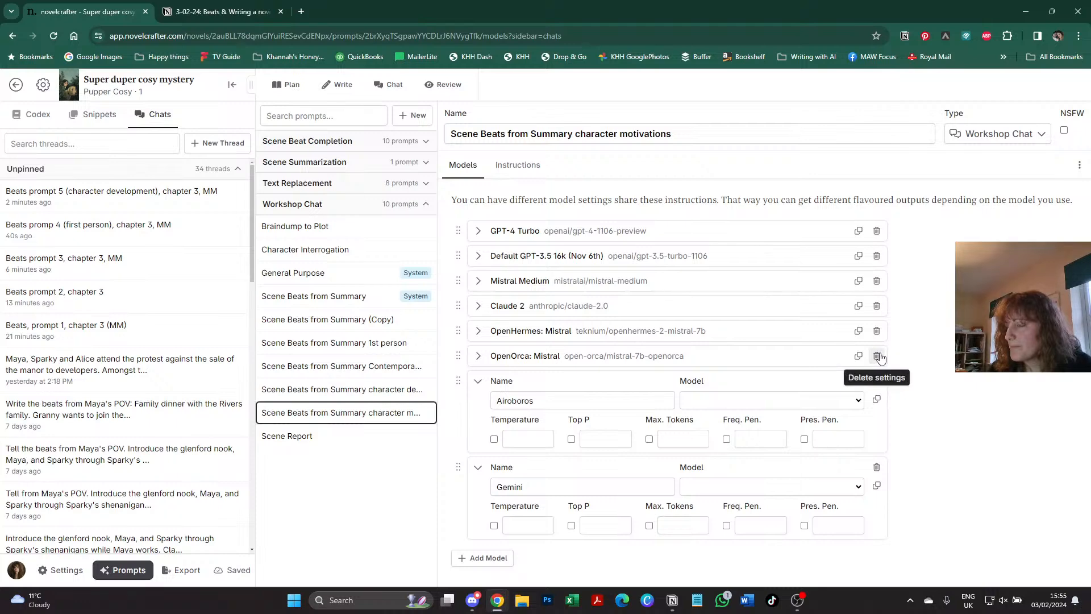
left_click(876, 355)
left_click(877, 330)
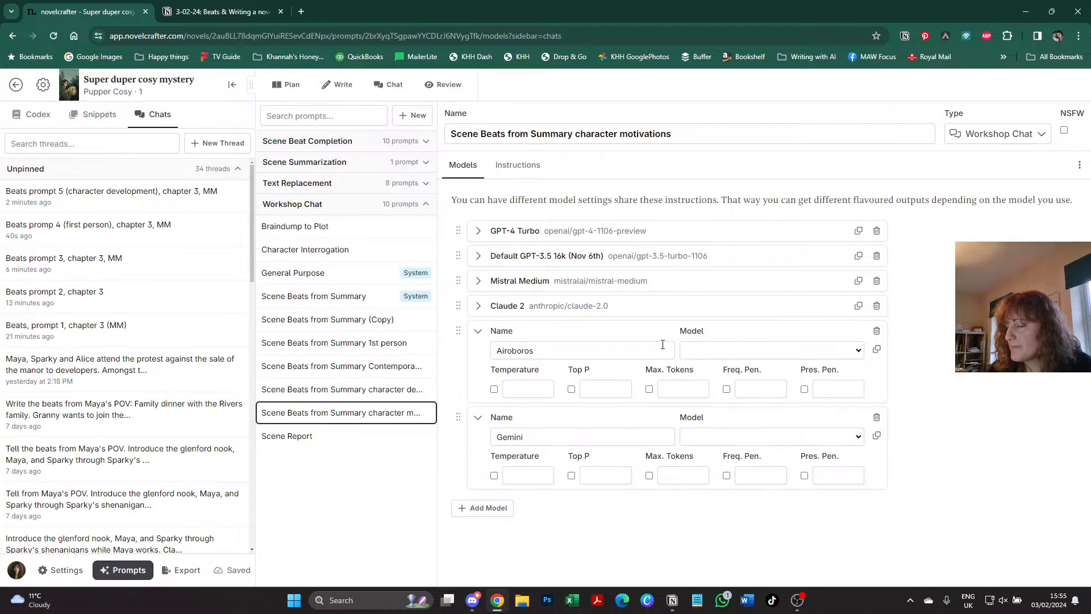
- Assign the jondurbin/airoboros-l2-70b model to the Airoboros entry of the character motivations prompt
left_click(807, 349)
scroll(794, 430, "down", 2)
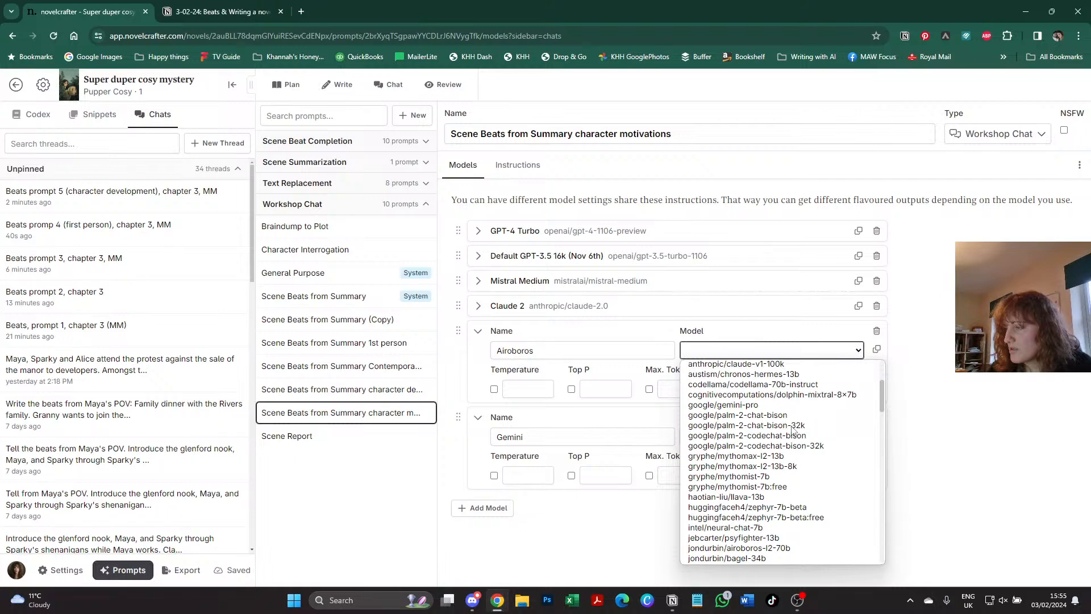
scroll(794, 431, "down", 2)
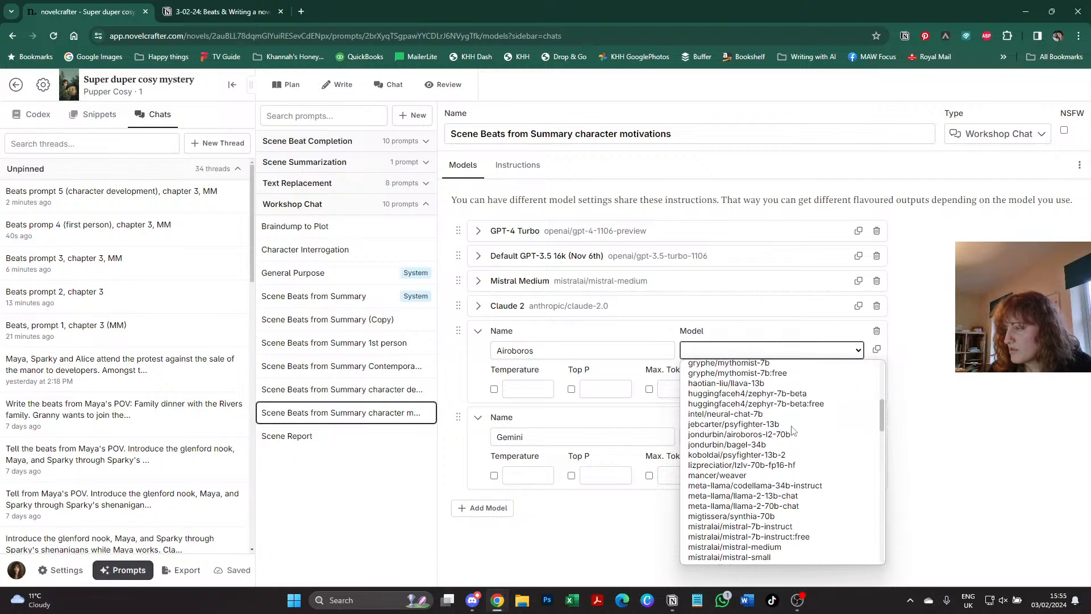
scroll(793, 431, "down", 10)
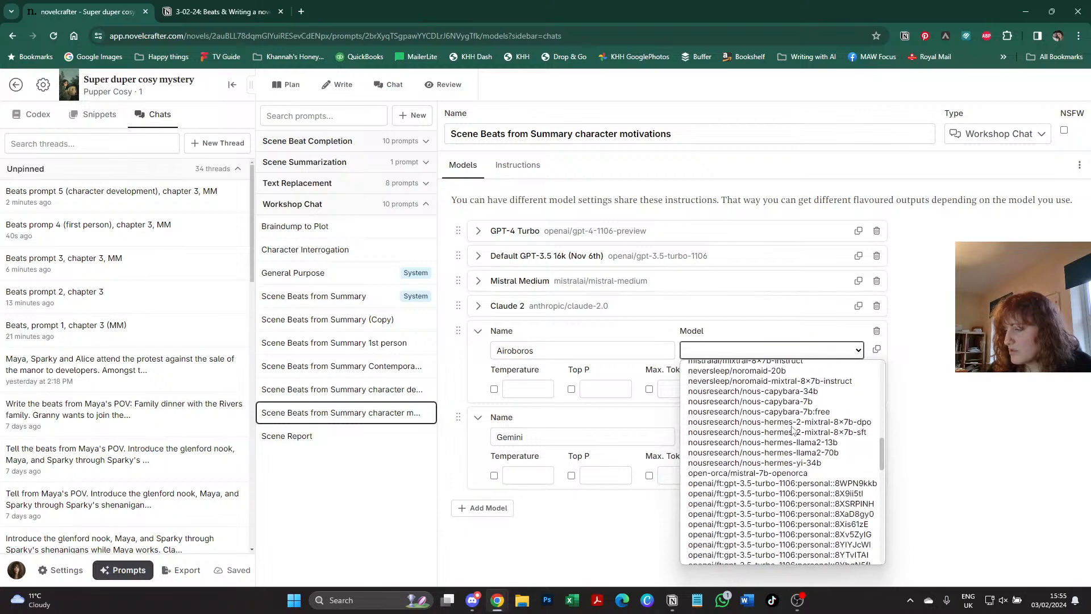
scroll(794, 430, "down", 4)
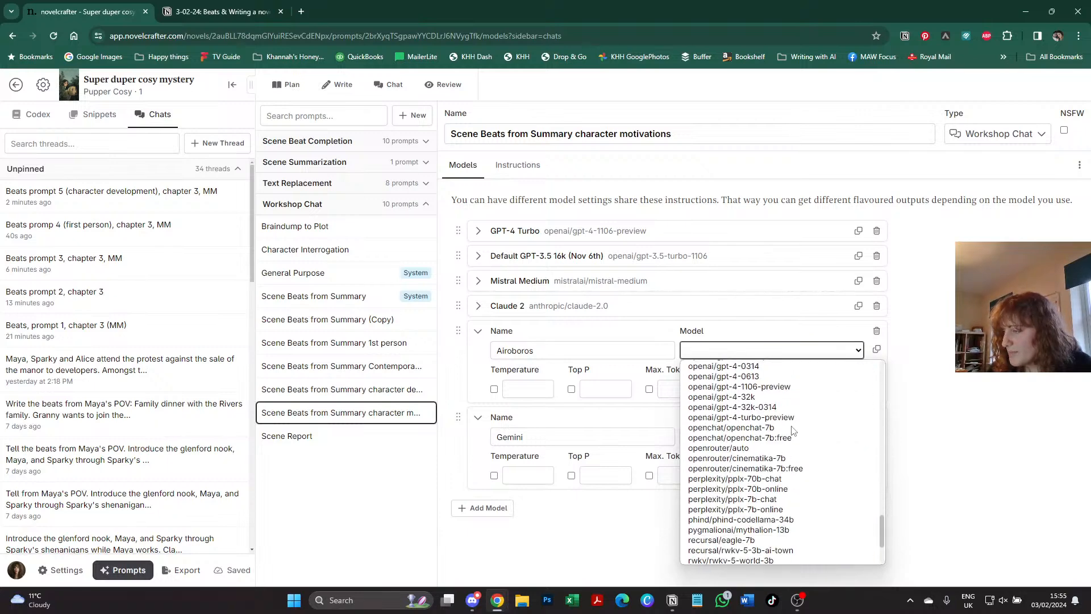
scroll(794, 431, "down", 3)
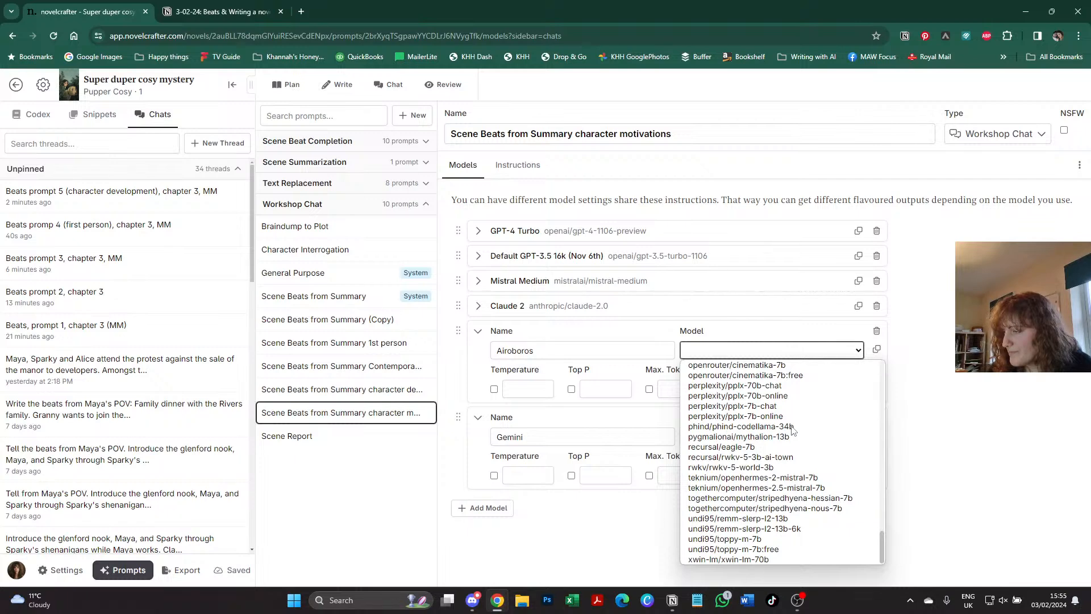
scroll(793, 431, "up", 6)
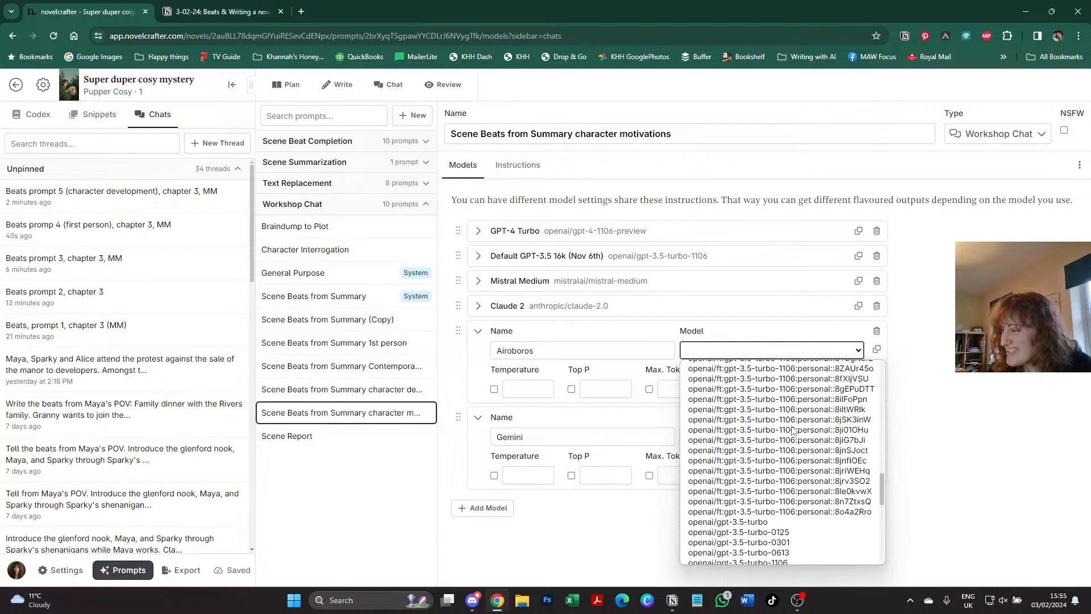
scroll(794, 430, "up", 4)
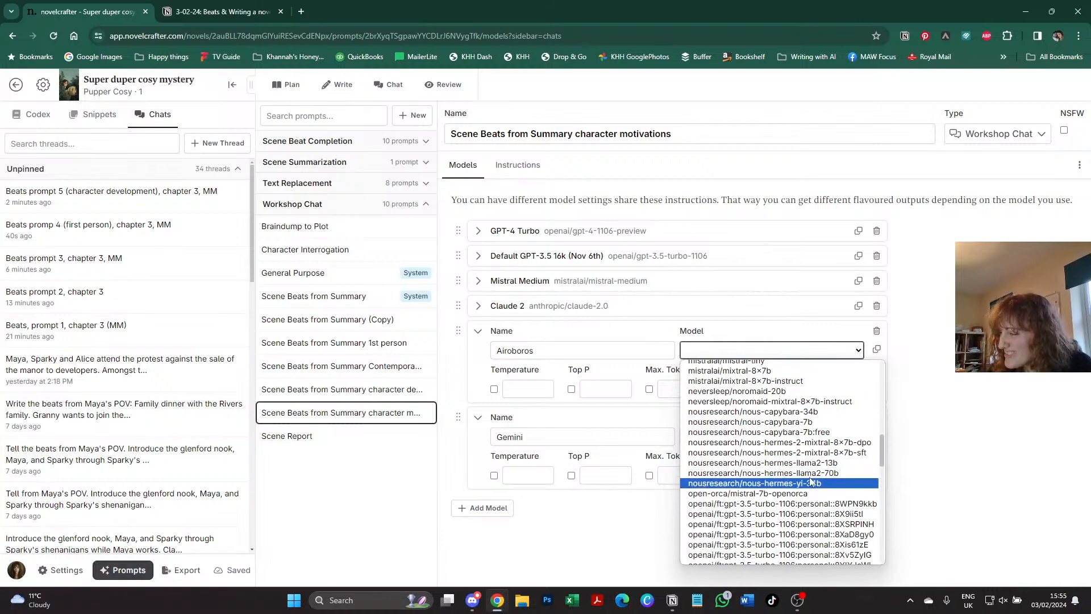
scroll(812, 449, "up", 2)
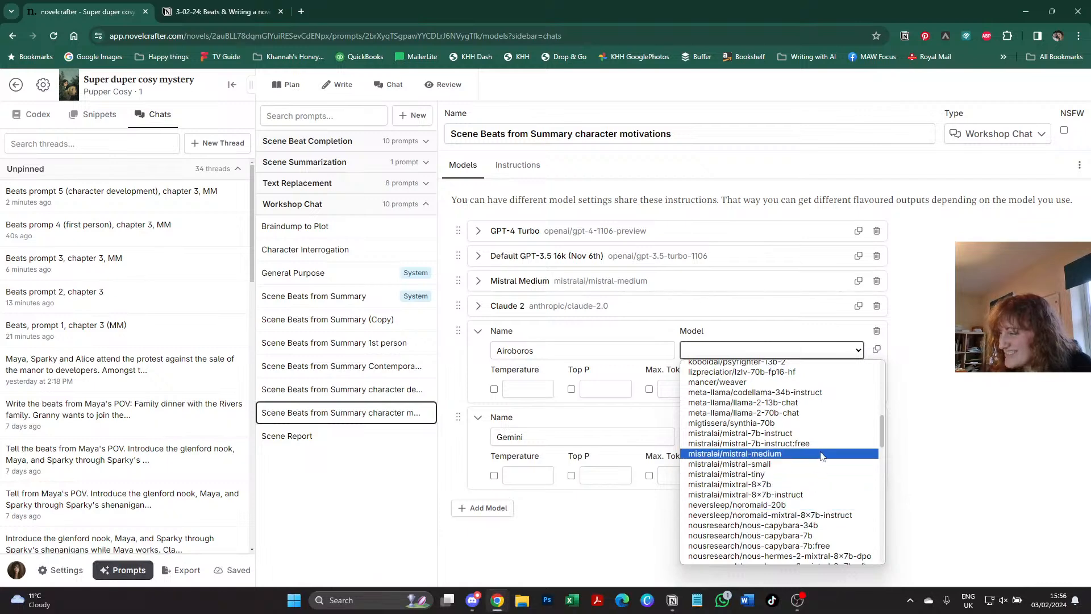
scroll(821, 455, "up", 2)
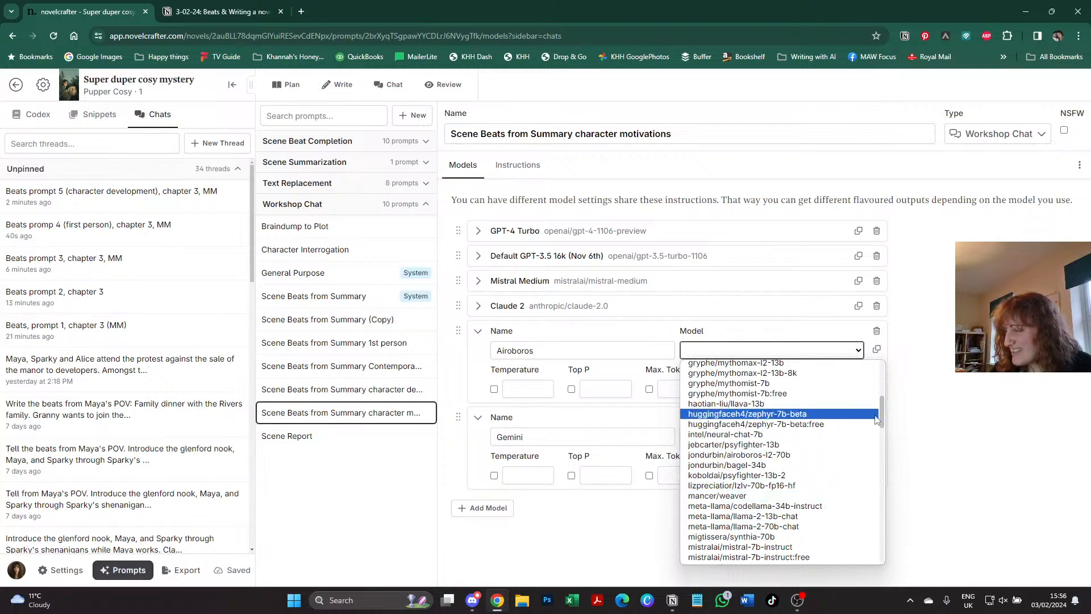
left_click(771, 454)
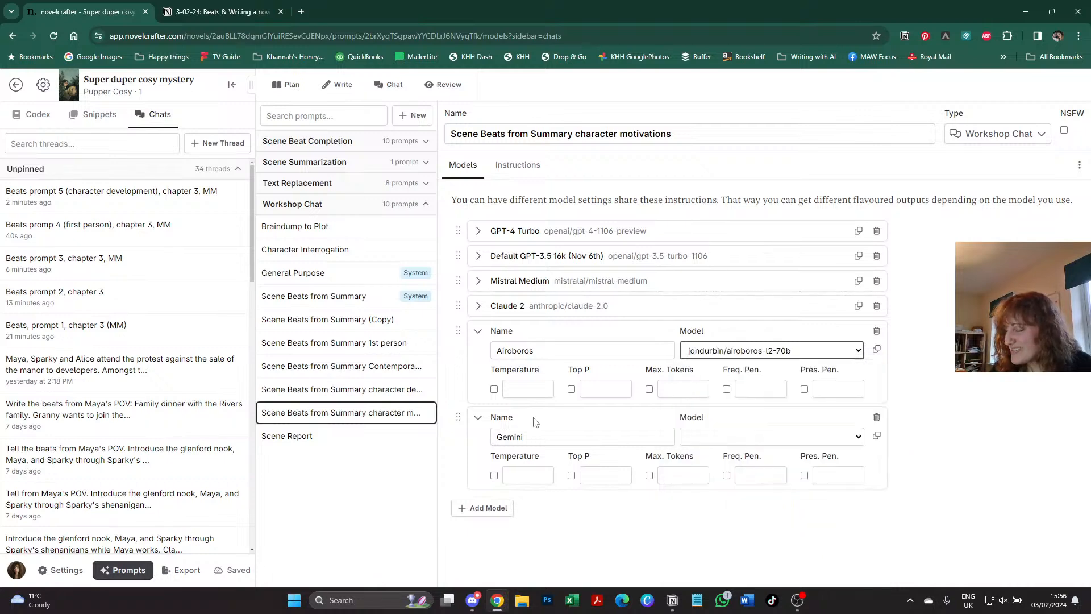
- Assign the google/gemini-pro model to the Gemini entry
left_click(724, 444)
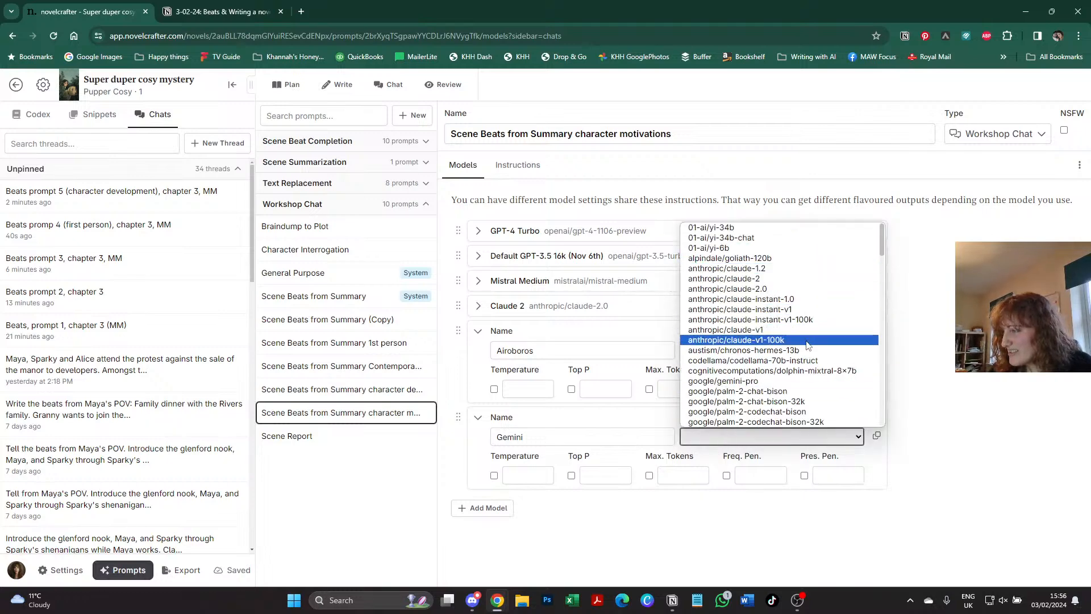
scroll(814, 365, "down", 2)
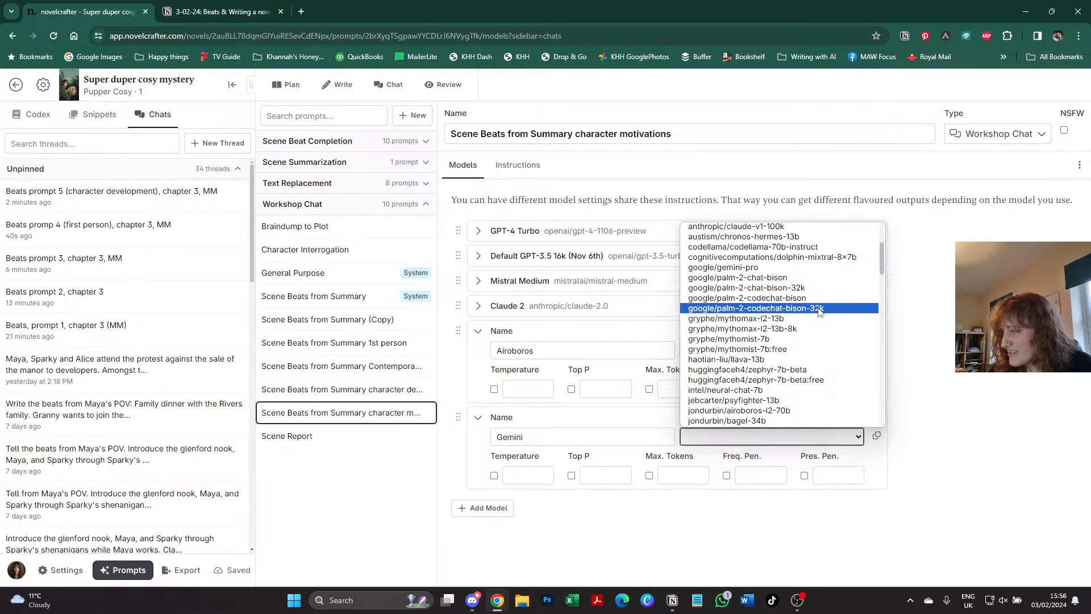
scroll(814, 348, "down", 2)
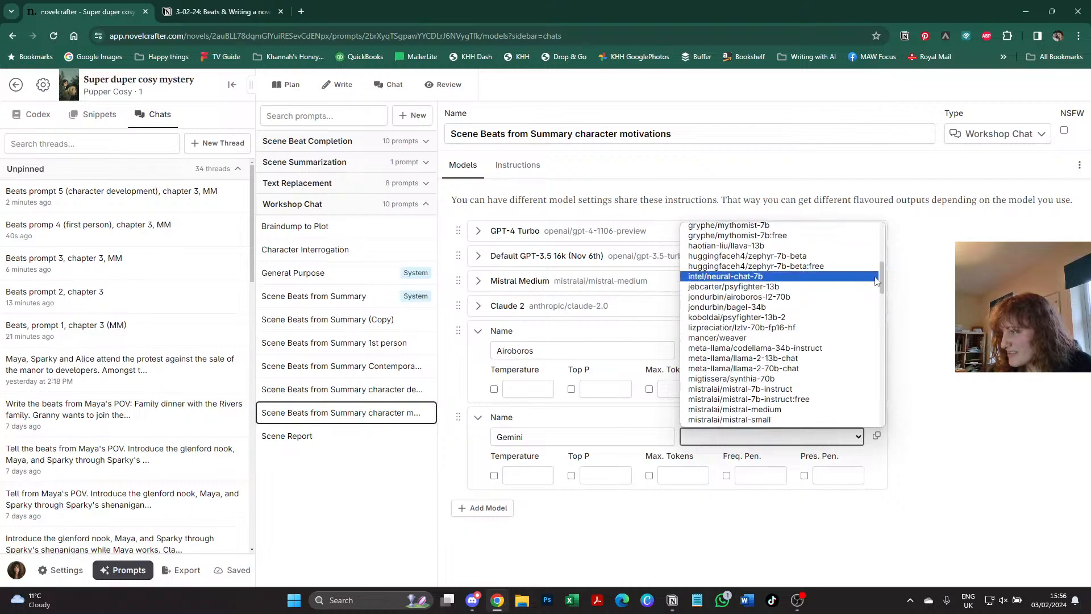
left_click_drag(883, 272, 876, 248)
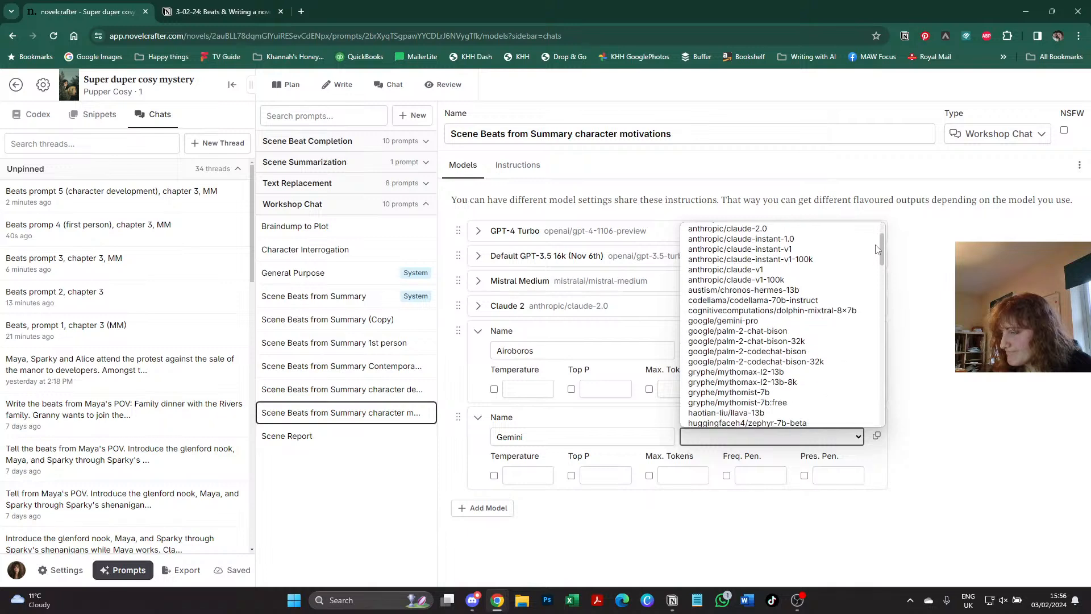
left_click(776, 322)
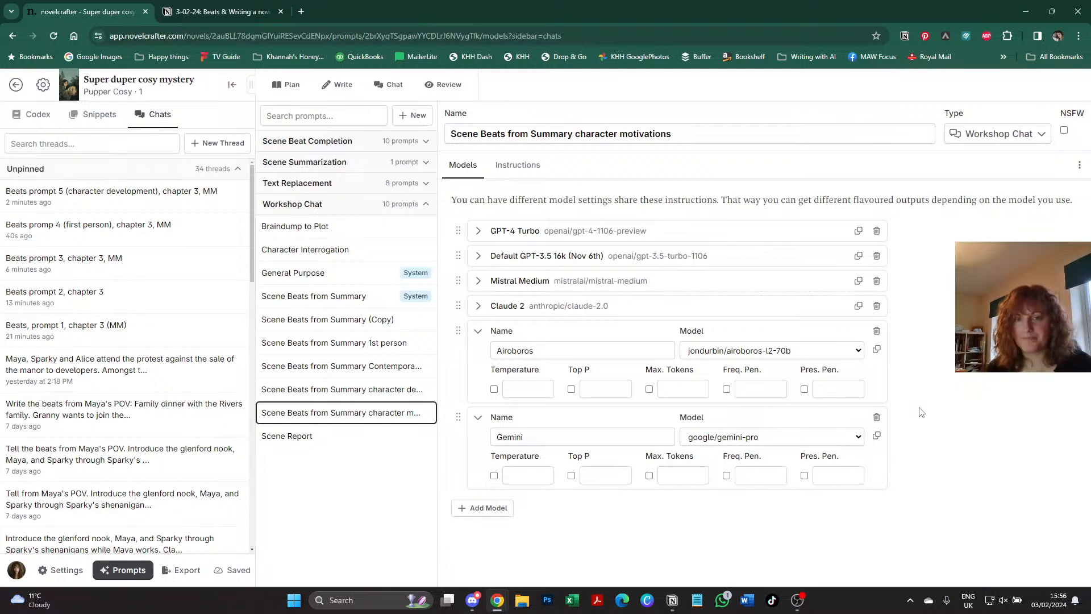
- Look up the Airoboros L2 70B parameter settings in the Workshop Chat General Purpose system prompt
left_click(334, 306)
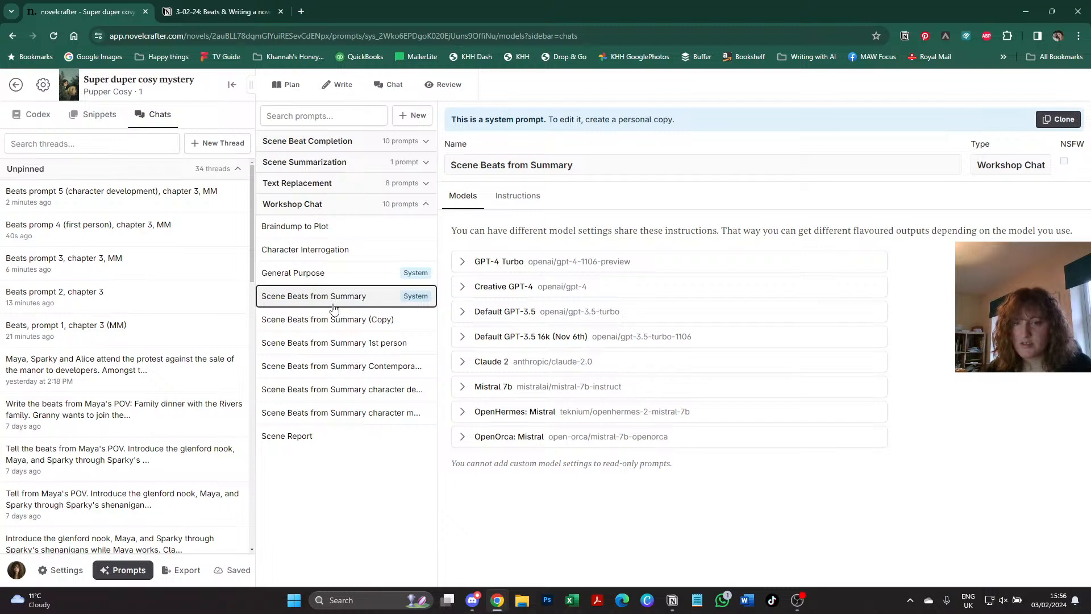
left_click(339, 277)
scroll(479, 452, "down", 2)
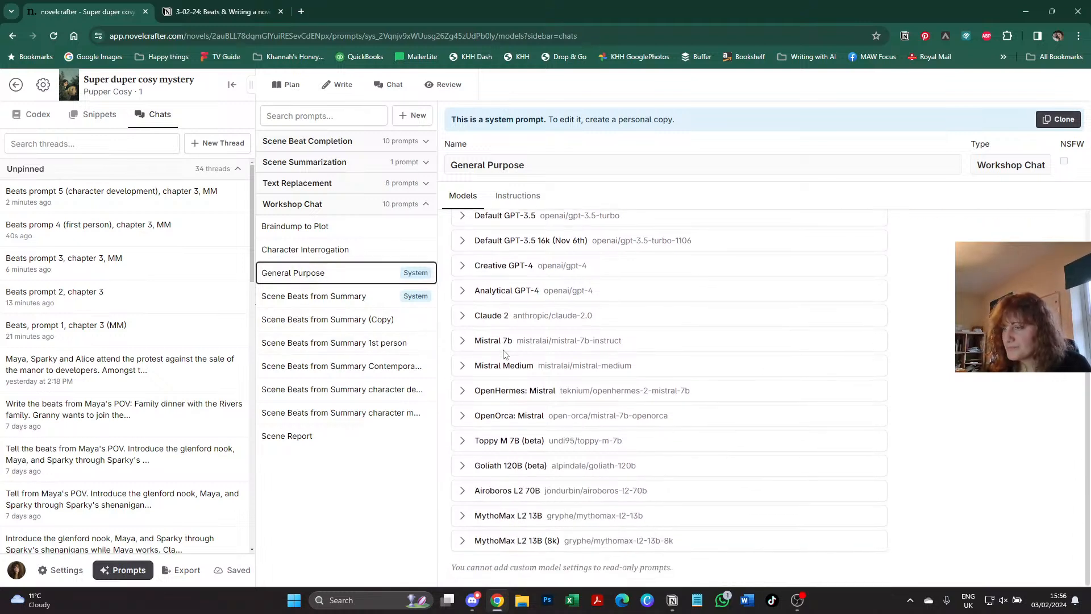
left_click(462, 492)
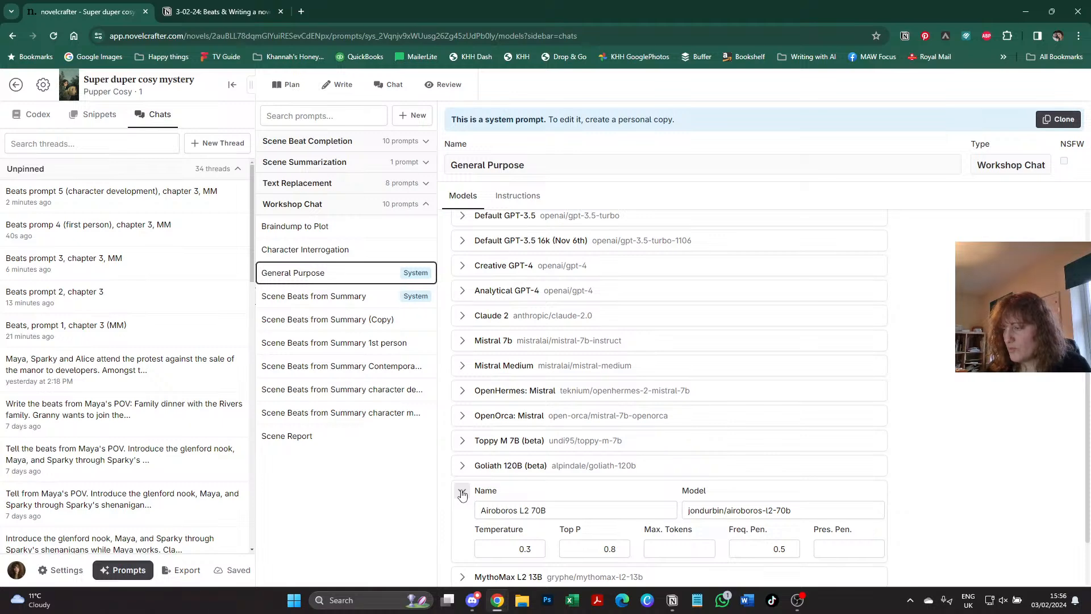
left_click(462, 492)
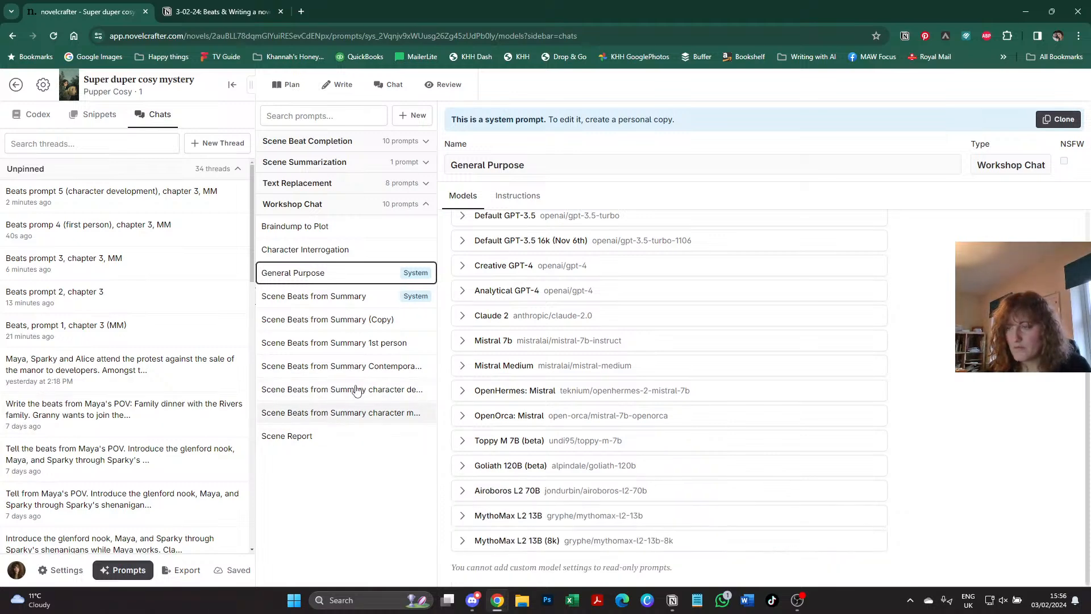
- In the character motivations prompt, set the Airoboros entry to temperature 0.3, Top P 0.8 and frequency penalty 0.5
left_click(358, 420)
left_click(477, 331)
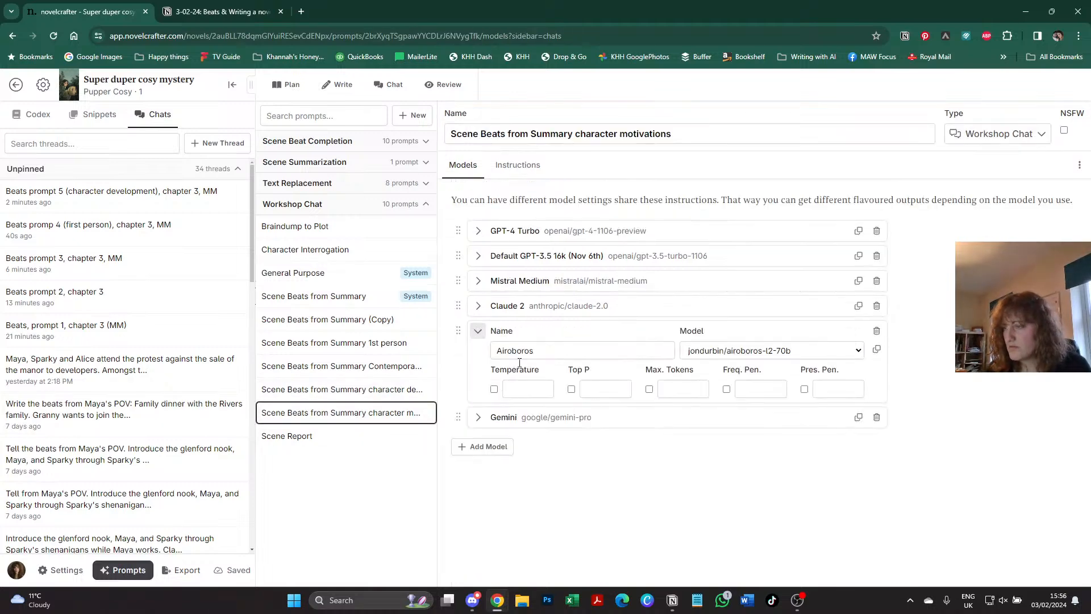
left_click(510, 387)
type("0.3")
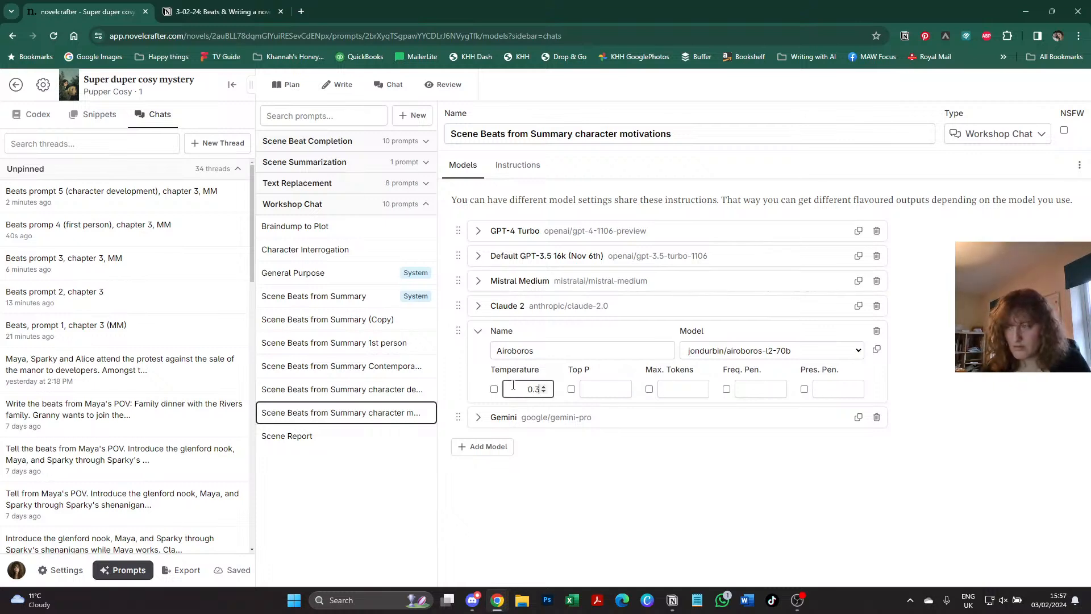
key("Tab")
type("0.8")
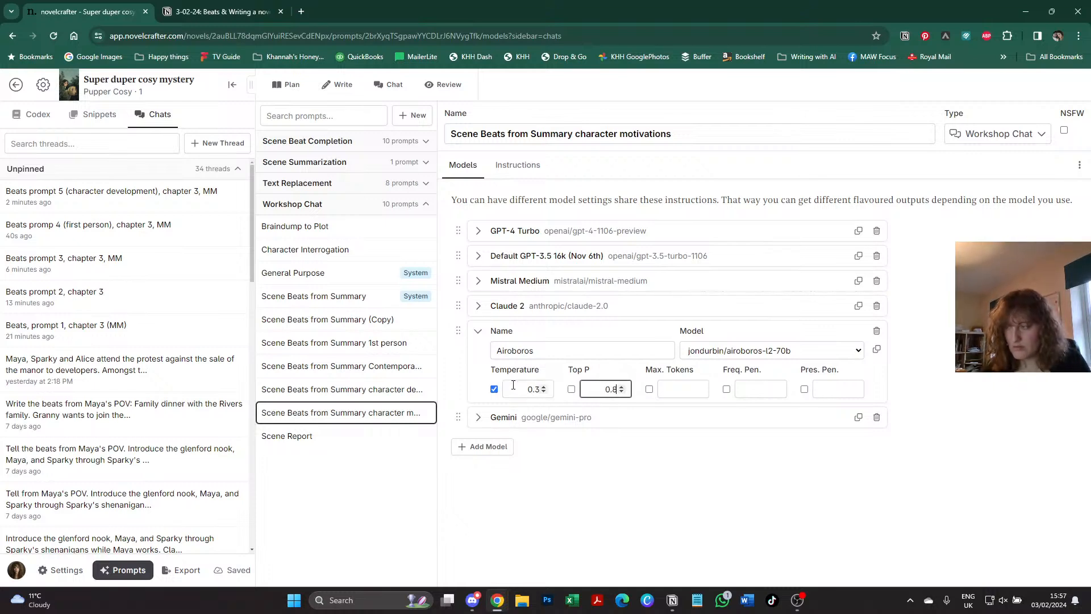
key("Tab")
key("Tab")
key("Tab")
type("0.5")
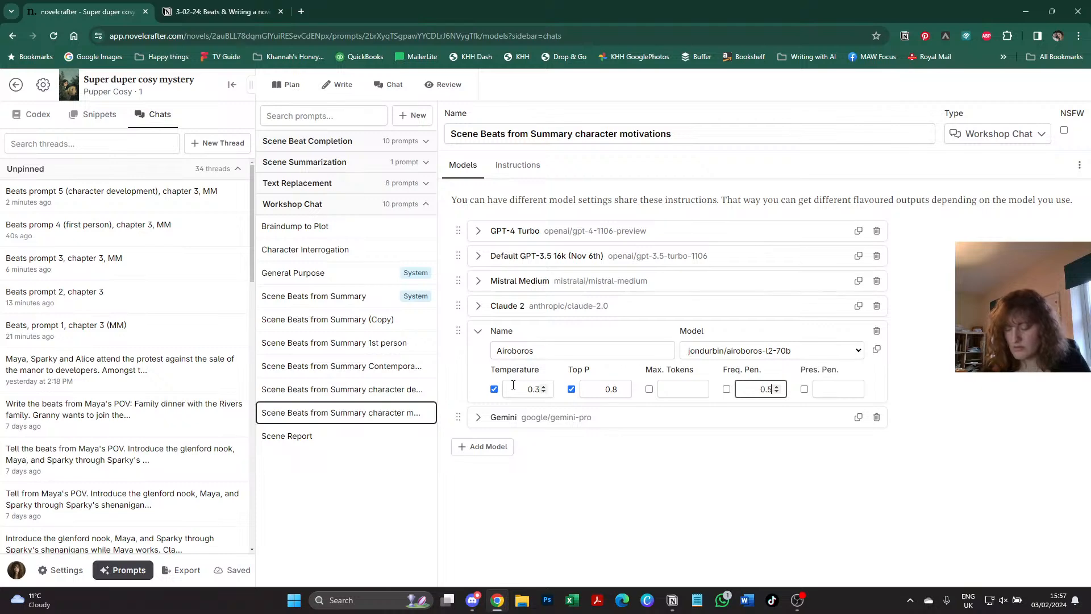
- Look up the Gemini Pro parameter settings among the General Purpose system prompts, checking Workshop Chat and Scene Beat Completion
left_click(348, 276)
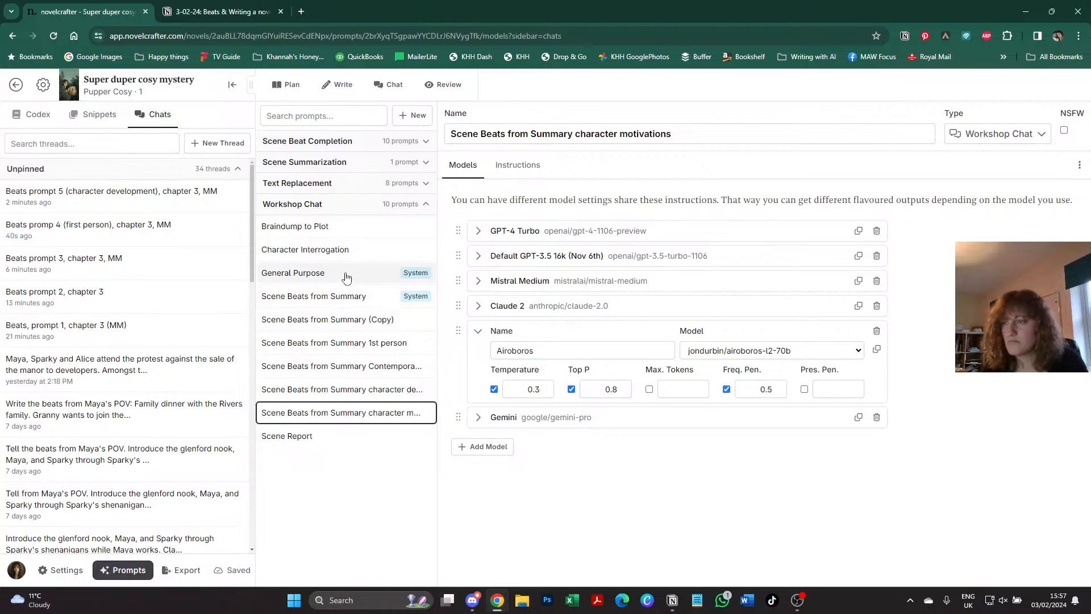
scroll(516, 366, "down", 2)
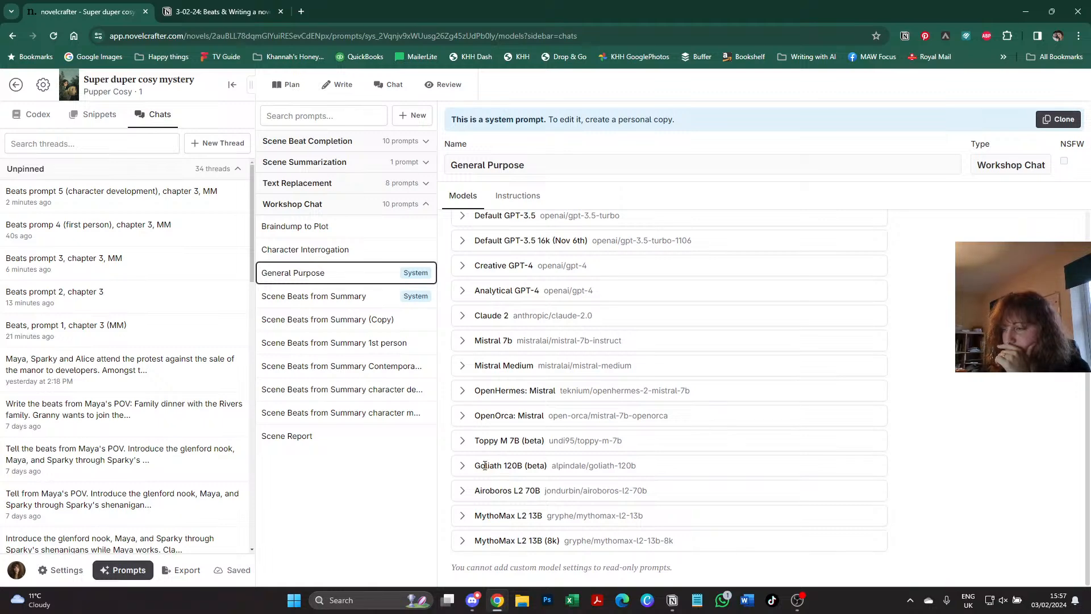
scroll(485, 434, "up", 2)
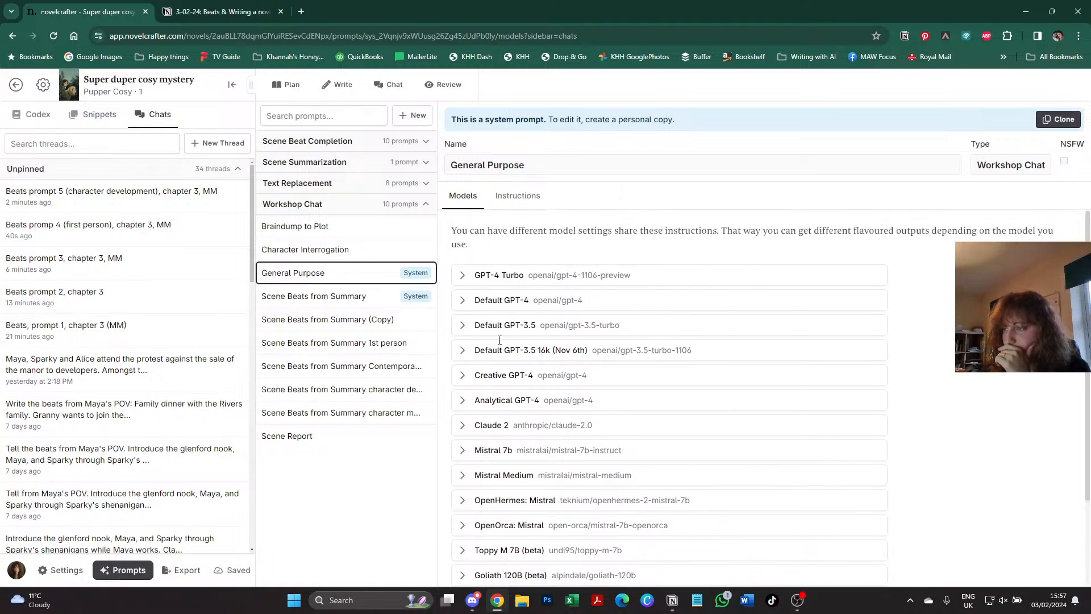
left_click(287, 145)
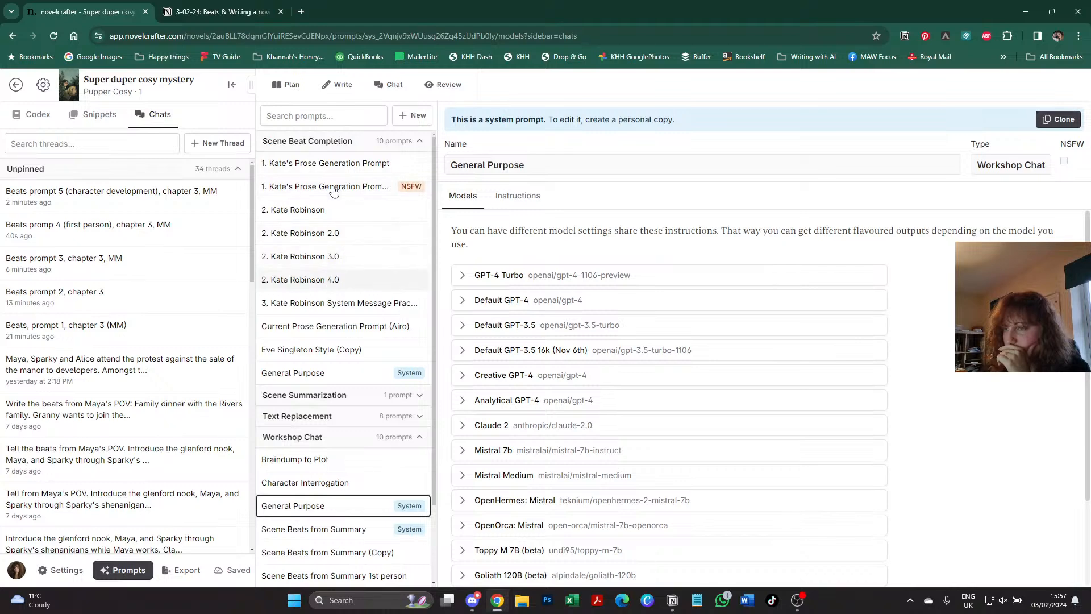
left_click(341, 373)
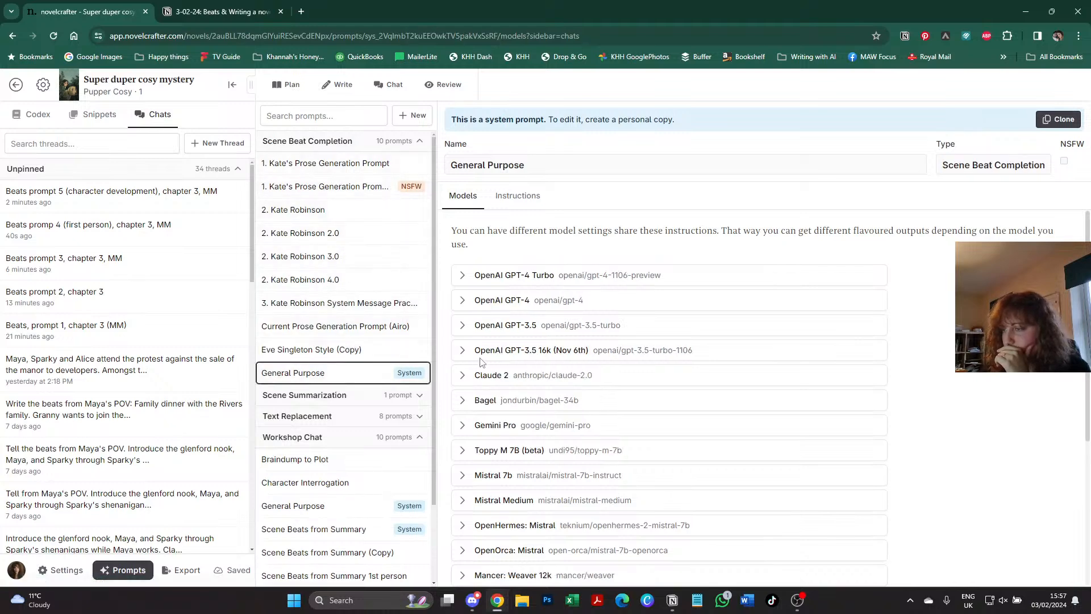
scroll(480, 362, "down", 2)
left_click(464, 315)
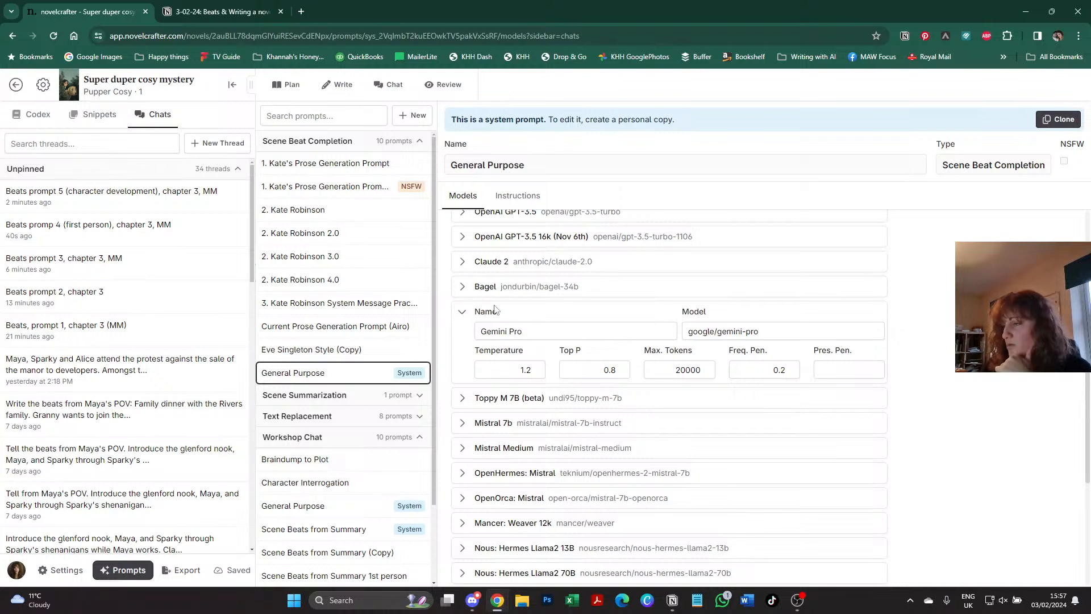
left_click(420, 145)
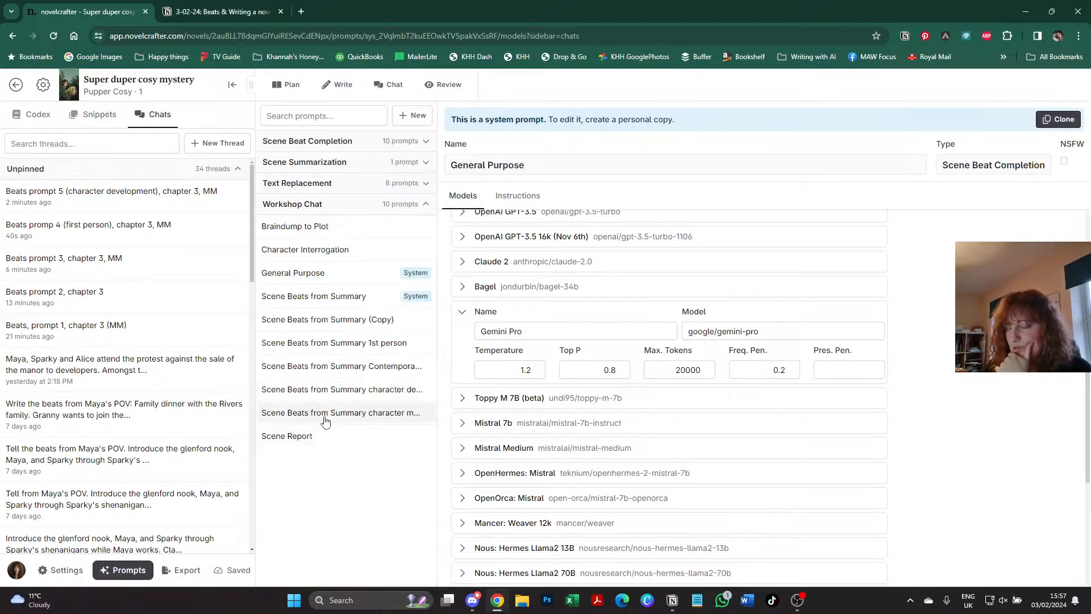
- In the character motivations prompt, set the Gemini entry to temperature 1.2, Top P 0.8 and frequency penalty 0.2
left_click(325, 418)
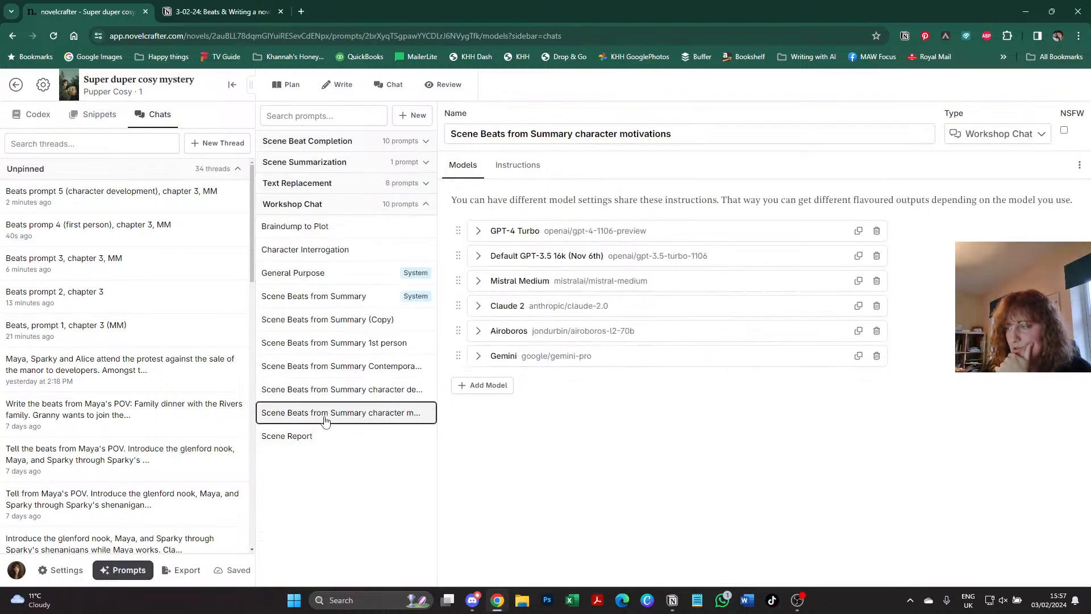
left_click(477, 357)
left_click(529, 420)
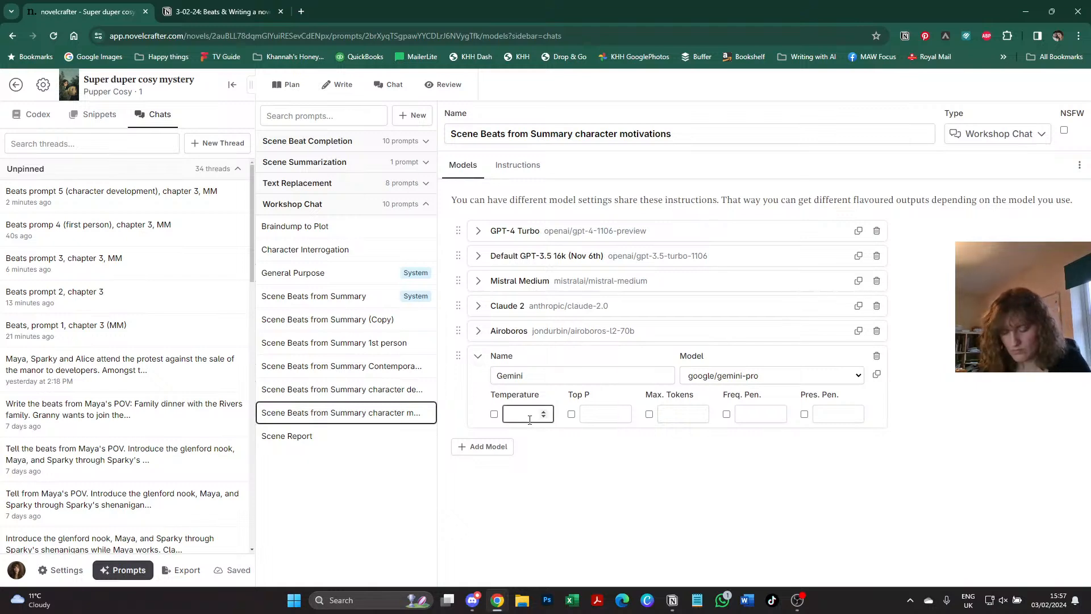
key("Tab")
type(".8")
key("Tab")
key("Tab")
key("Tab")
key("Tab")
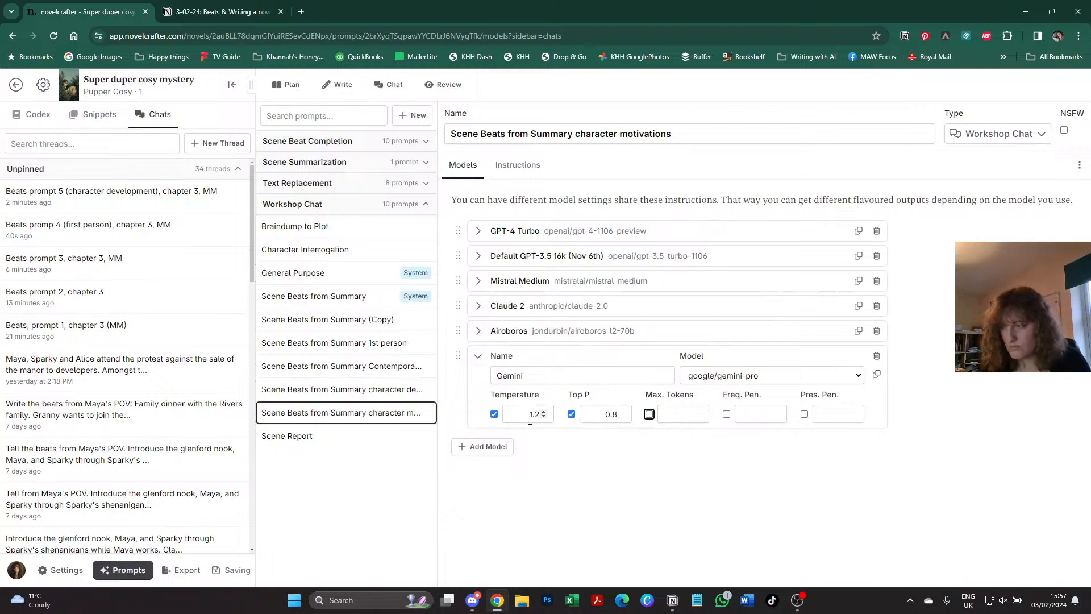
type("0.2")
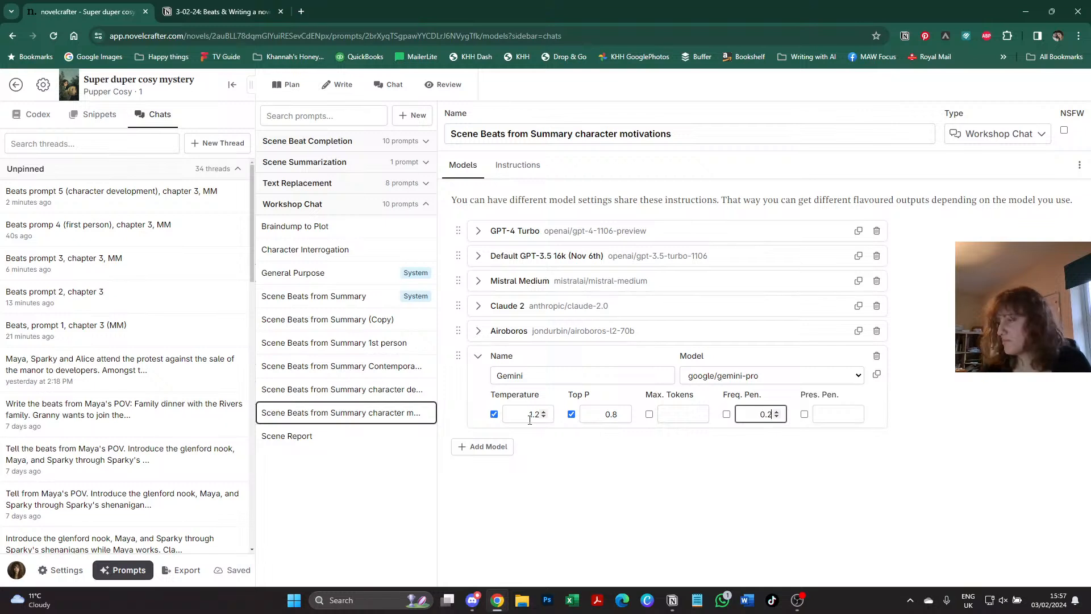
left_click(574, 484)
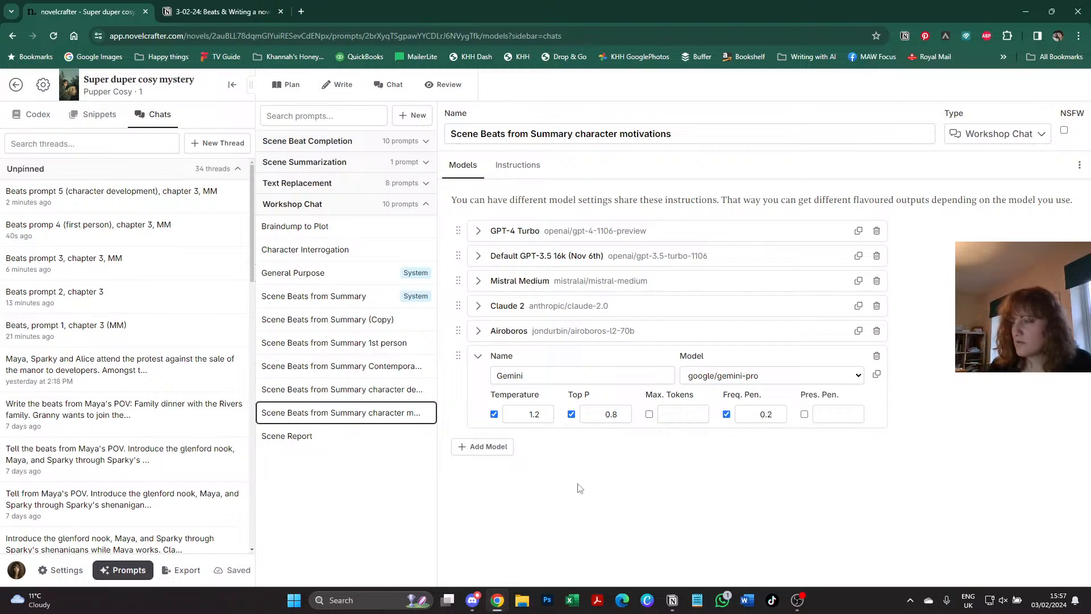
- Collapse the Gemini entry and copy the Chapter 4 scene summary from the plan into the message of a new chat thread
left_click(479, 356)
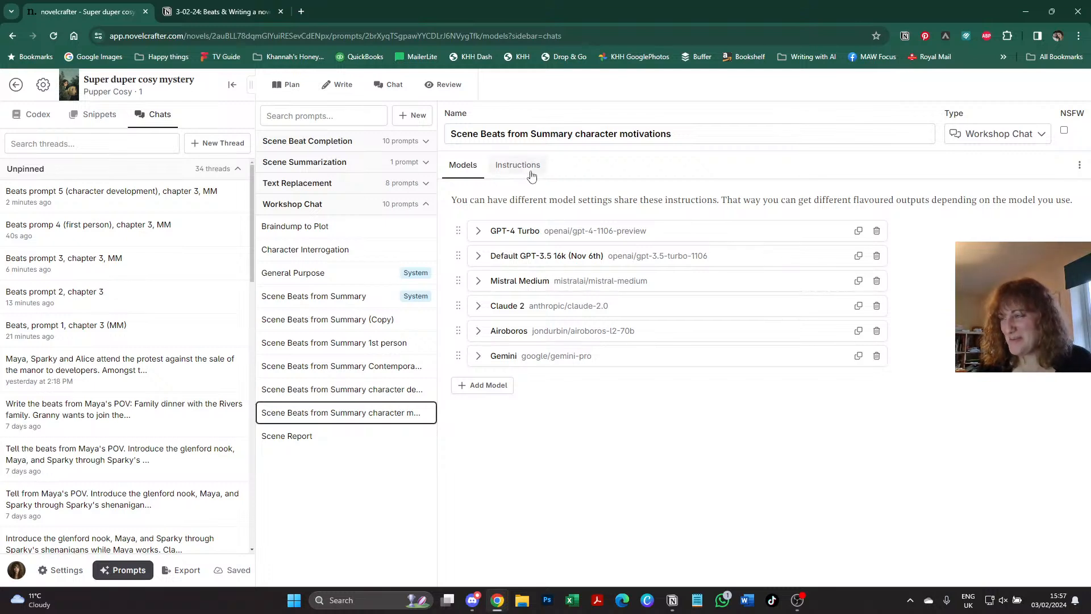
left_click(289, 85)
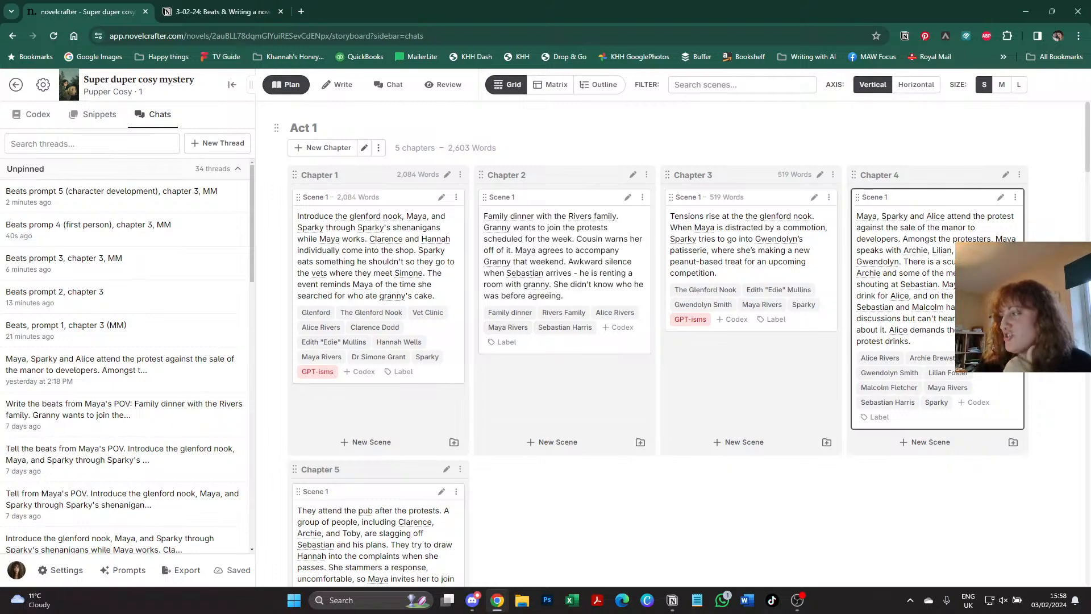
key("ctrl+a")
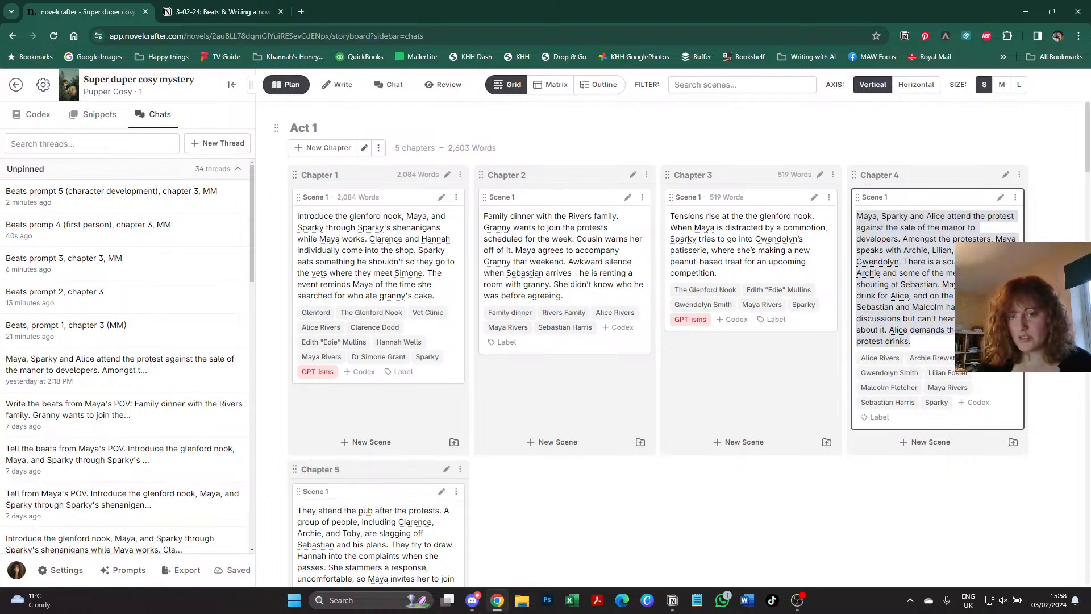
left_click(387, 88)
type("Maya, Sparky and Alice attend the protest against the sale of the manor to developers. Amongst the protesters, Maya speaks with Archie, Lilian, and Gwendolyn. There is a scuffle when Archie and some of the men begin shouting at Sebastian. Maya goes to get a drink for Alice, and on the way back sees Sebastian and Malcolm having a heated discussions but can't hear everything about it. Alice demands they go for post-protest drinks.")
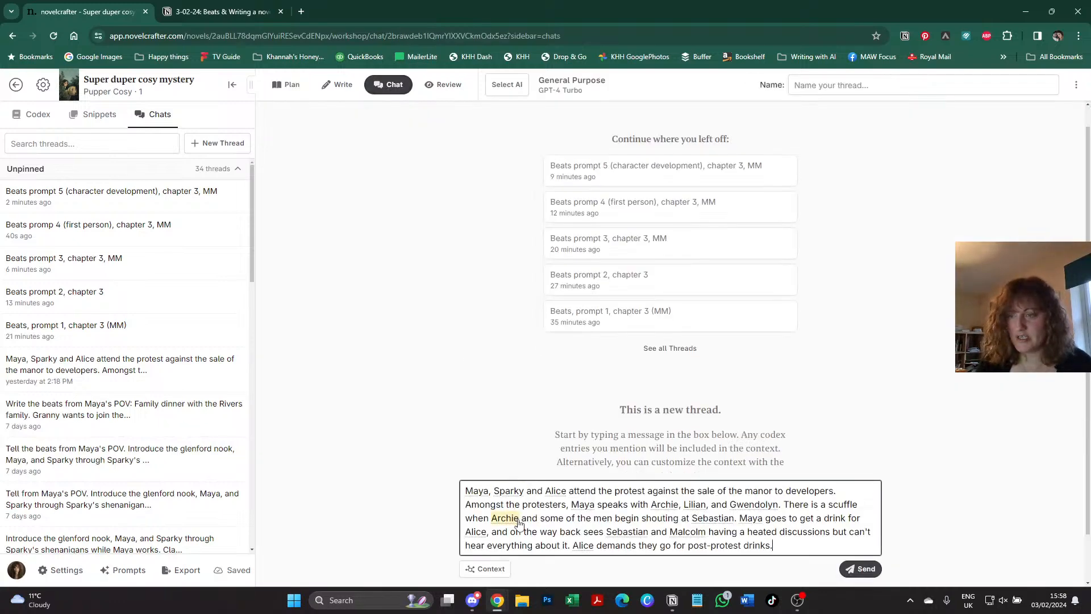
- Check the Codex for the manor's location entry and change "manor" to "manor house" in the chat message to match it
left_click(35, 114)
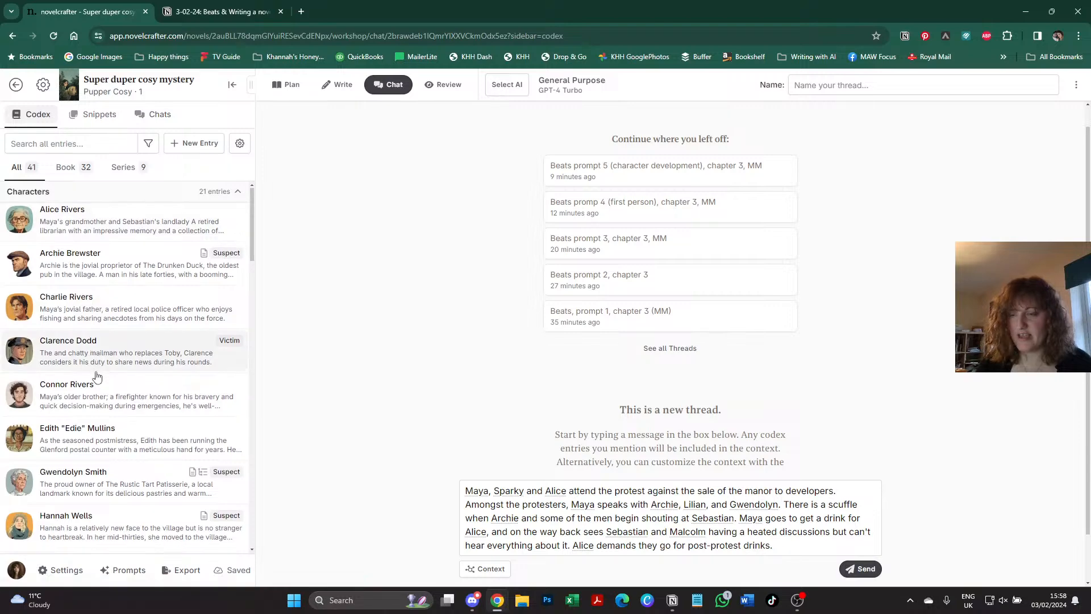
scroll(97, 376, "down", 20)
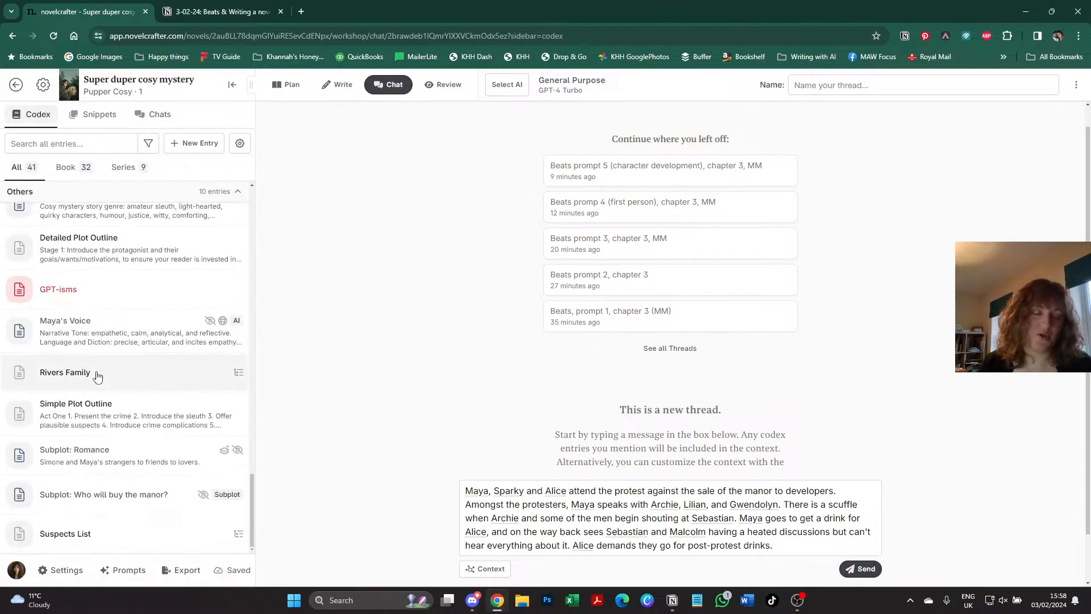
scroll(97, 375, "up", 6)
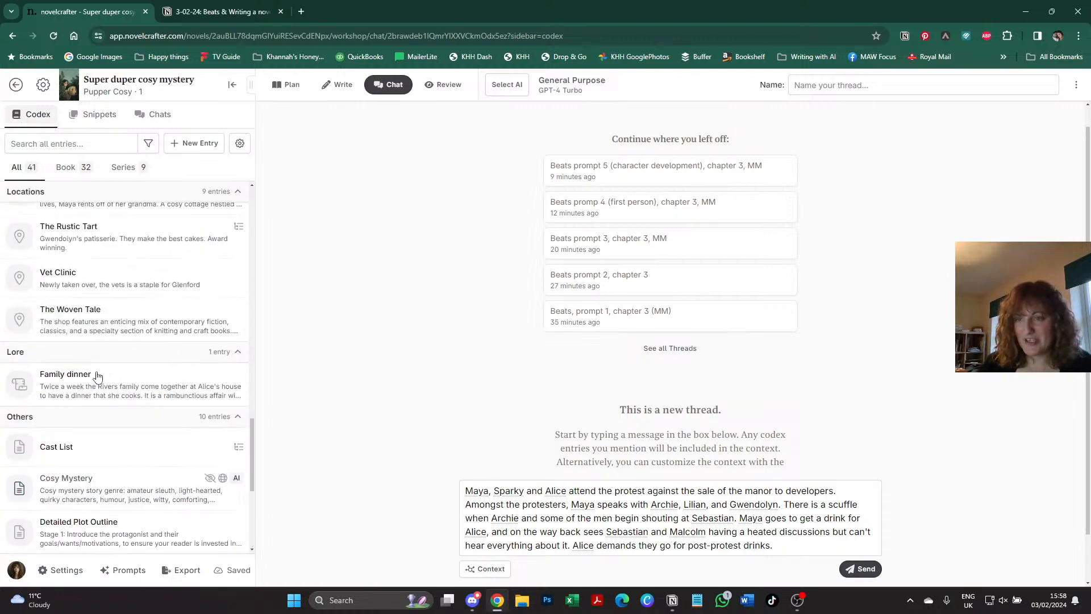
scroll(98, 376, "up", 2)
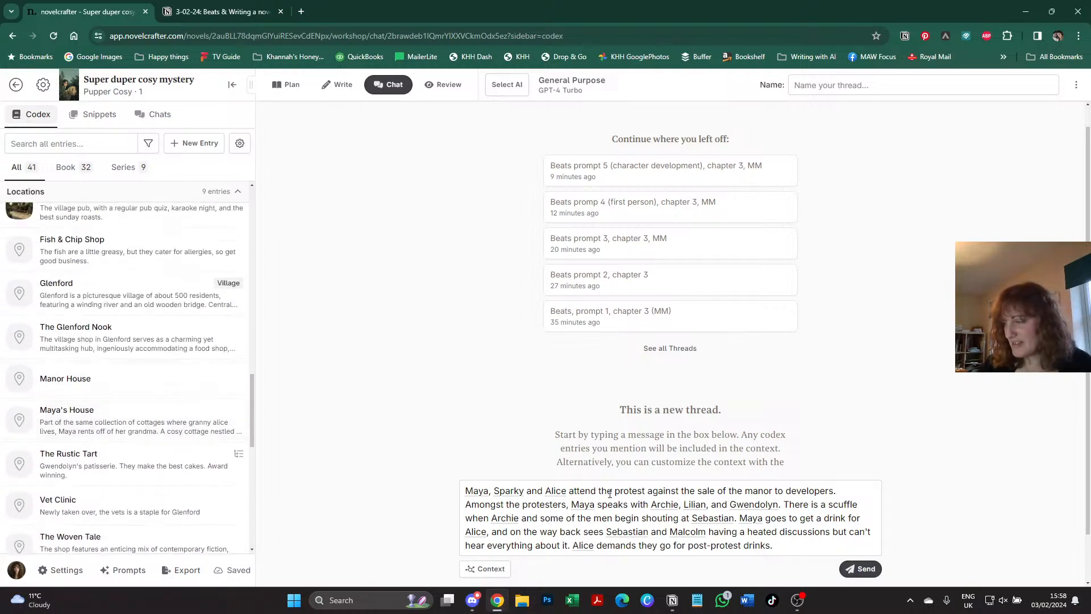
left_click(772, 490)
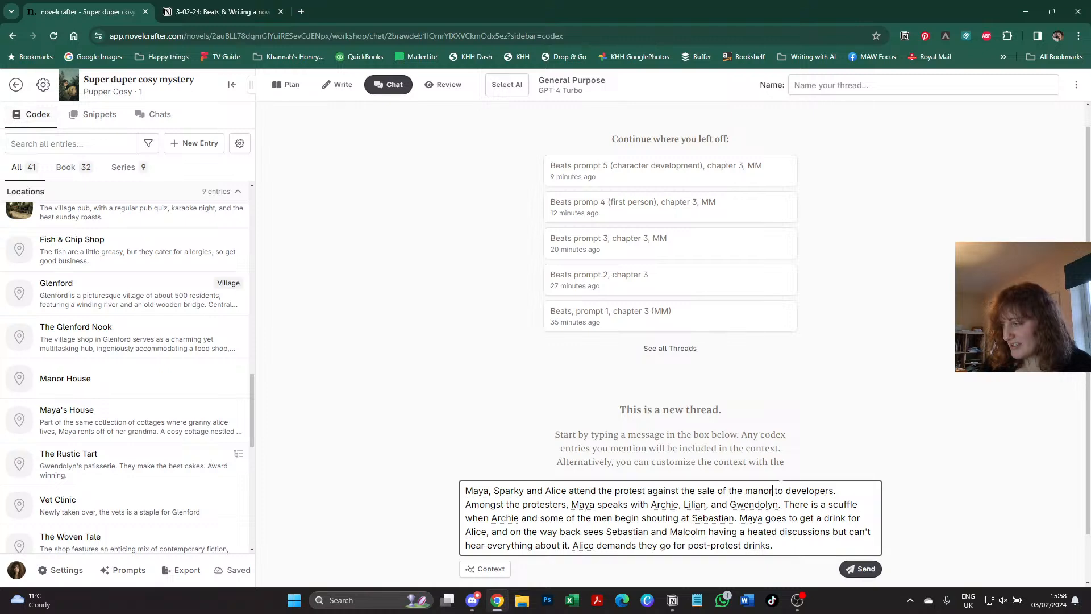
type("house")
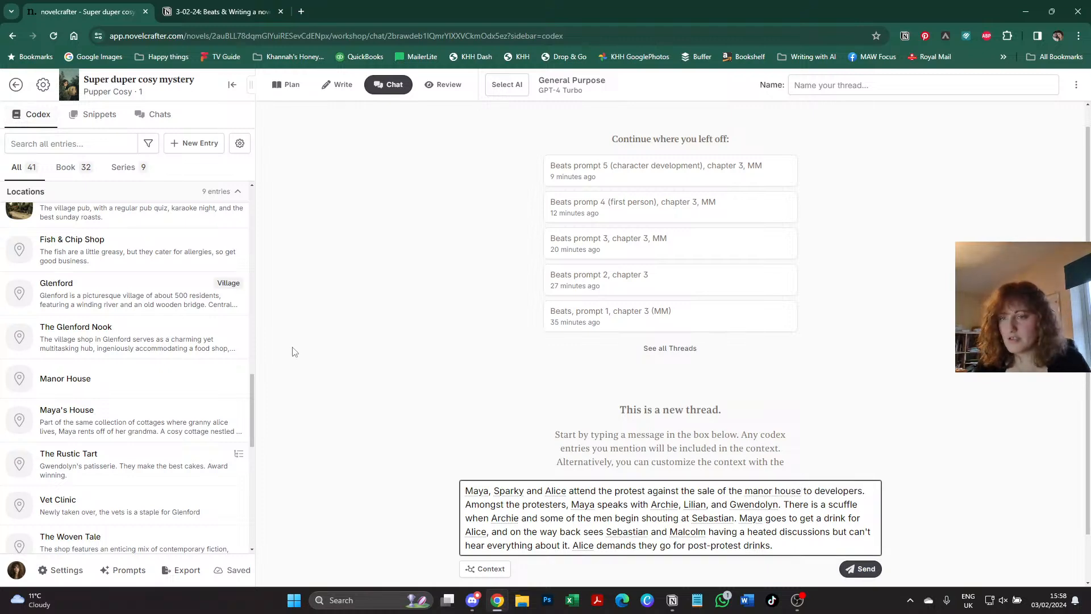
- Describe the Manor House Codex entry as "An abandoned manor house build 300 years ago that is now up for sale as the owners have died."
left_click(104, 391)
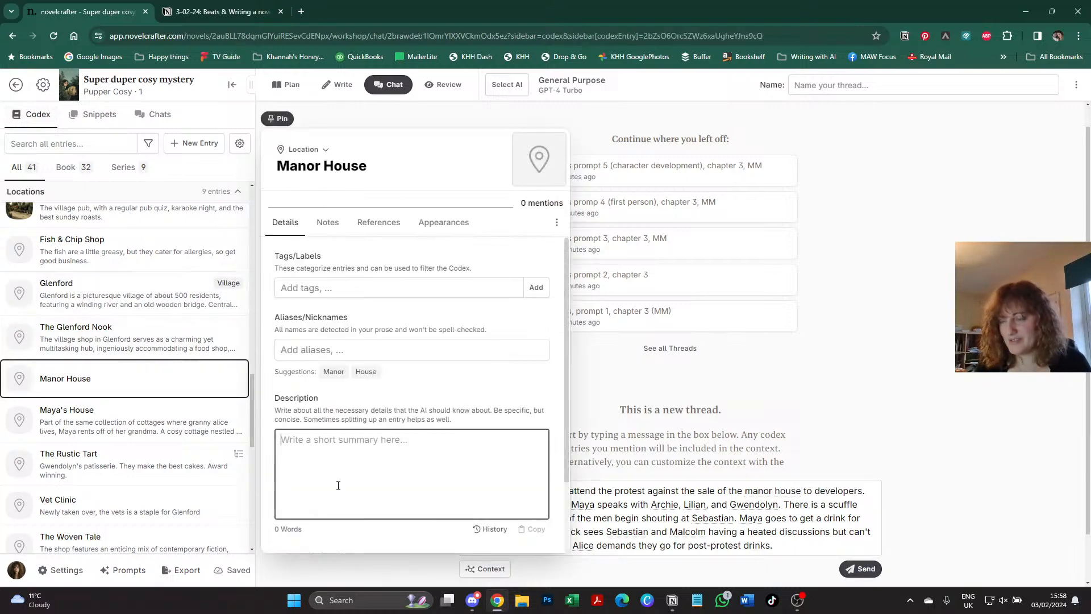
type("An a")
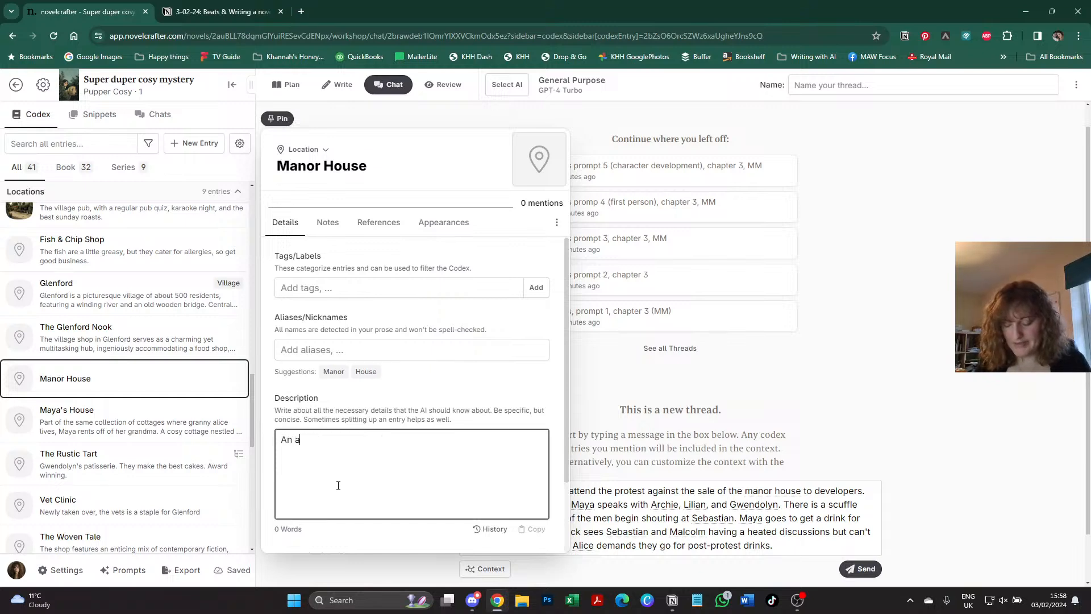
type("bandoned manor ho")
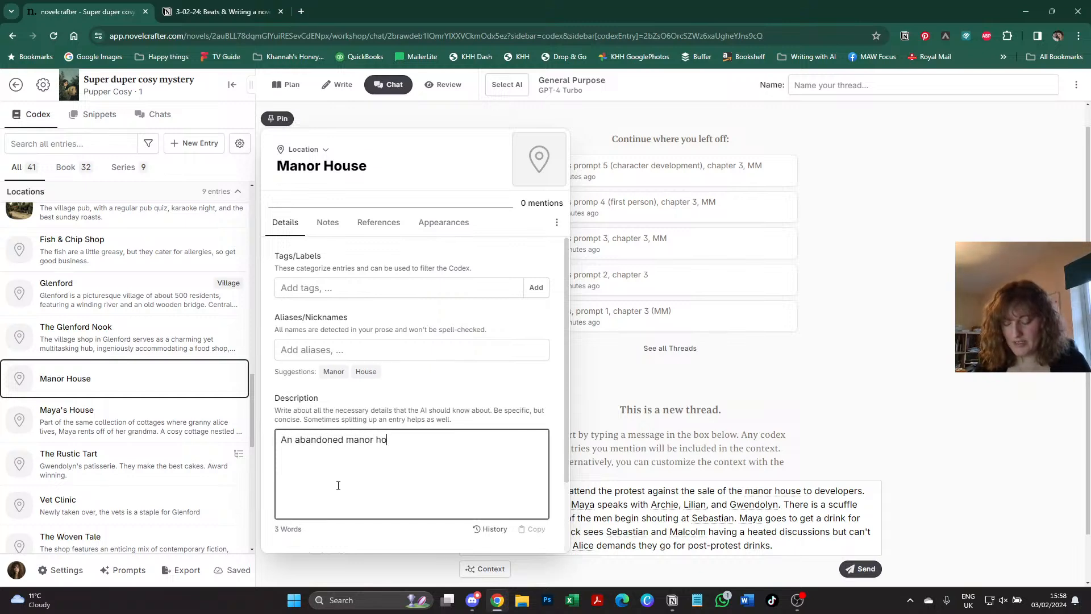
type("use build")
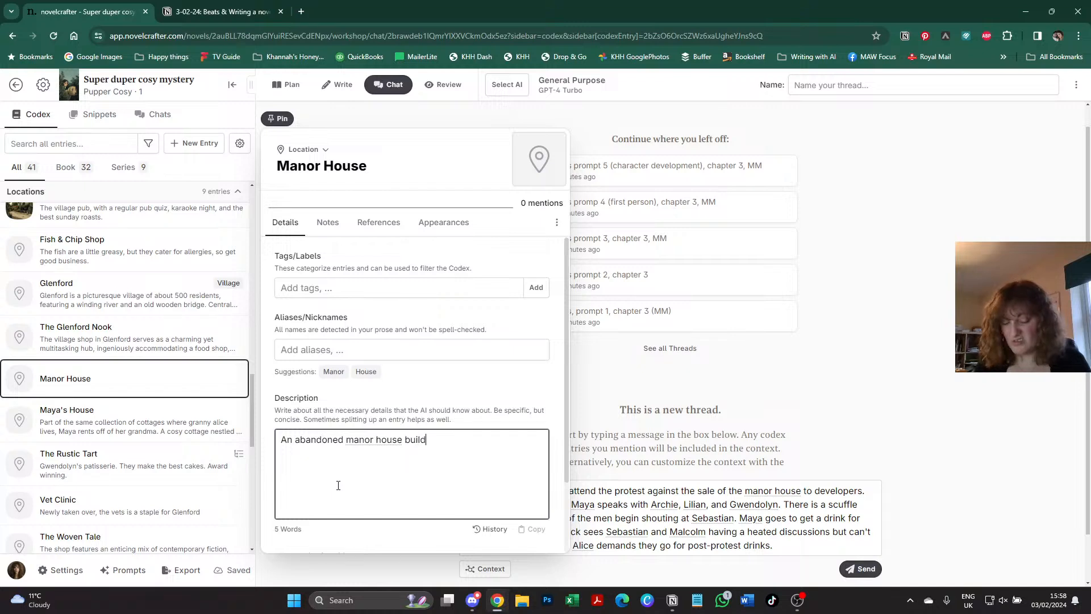
type(" 300 years ago")
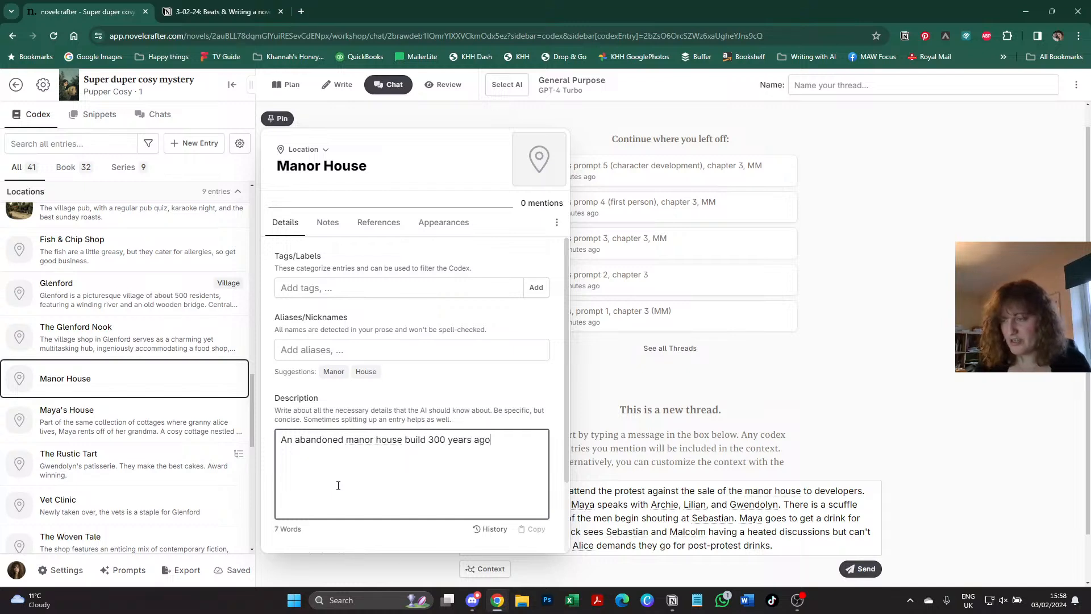
type(" t")
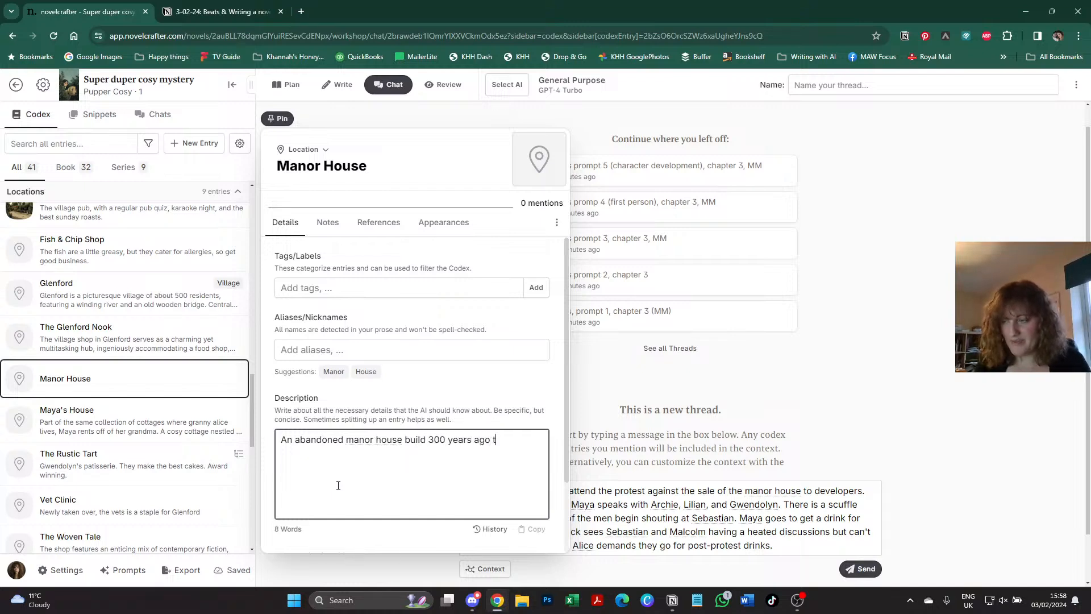
type("hat is now up ")
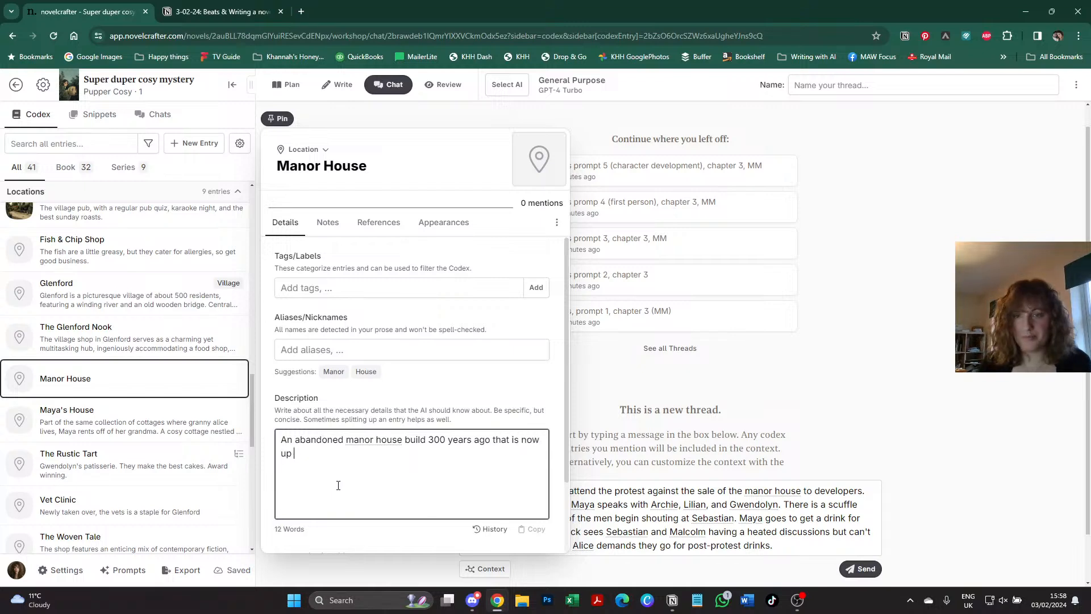
type("for sale ")
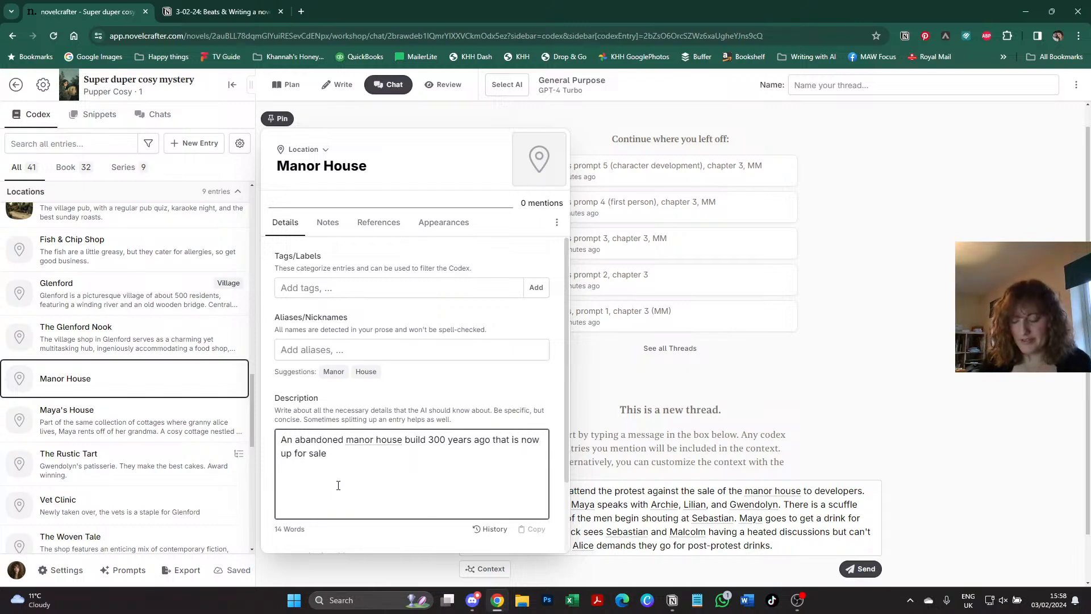
type("as the ownders")
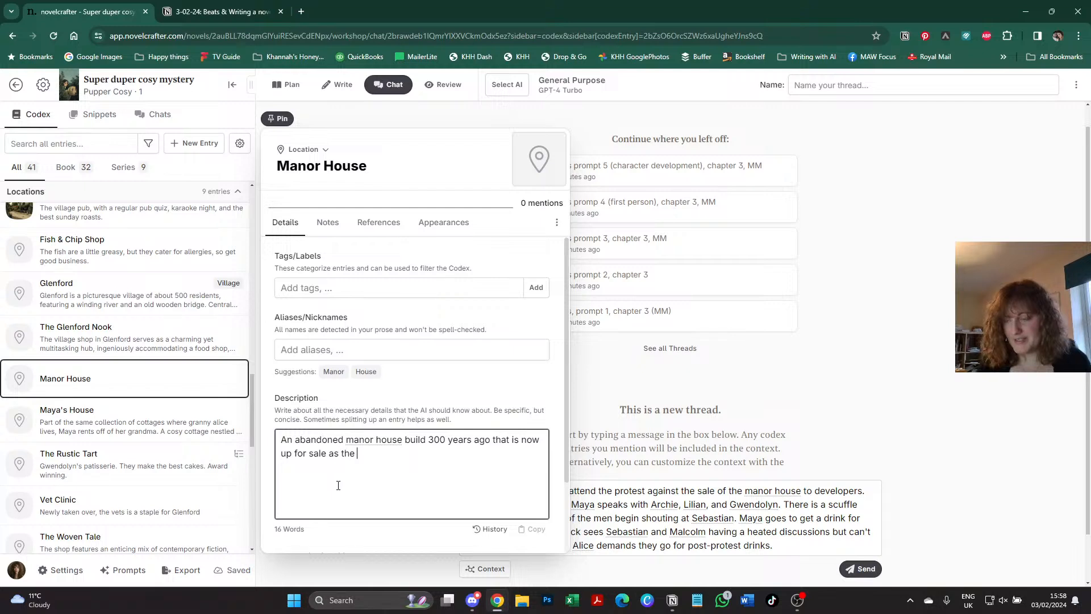
key("BackSpace")
key("BackSpace")
key("BackSpace")
key("BackSpace")
key("BackSpace")
type("ers hav")
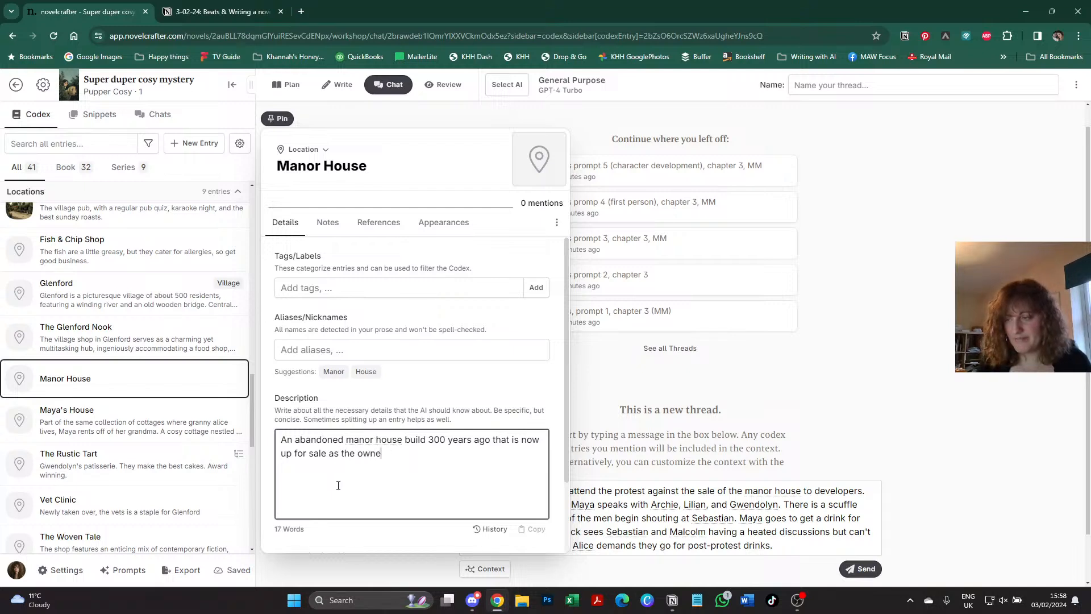
type("e died.")
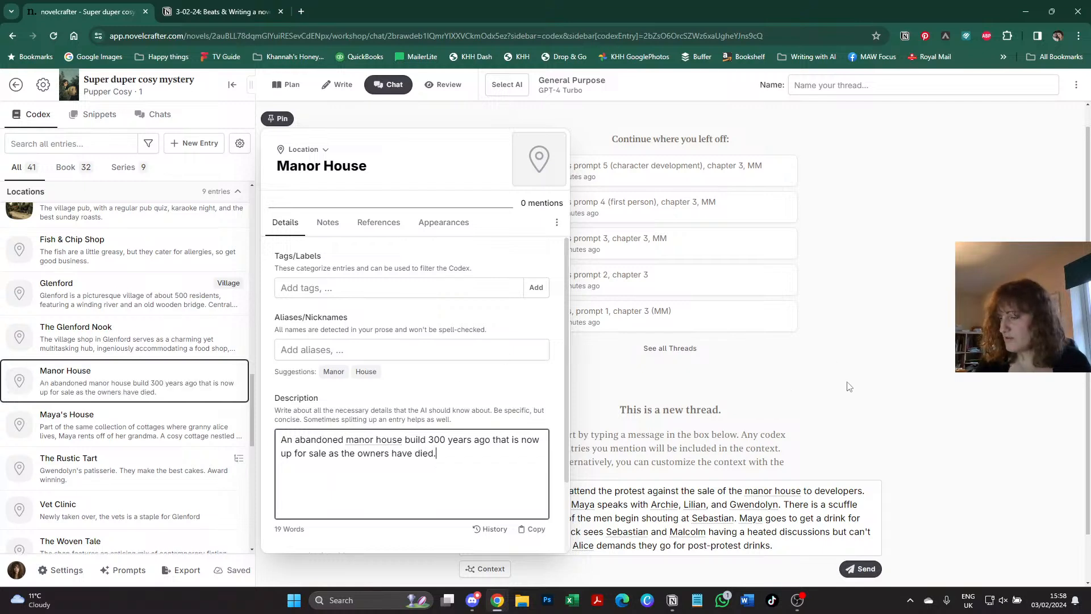
left_click(835, 398)
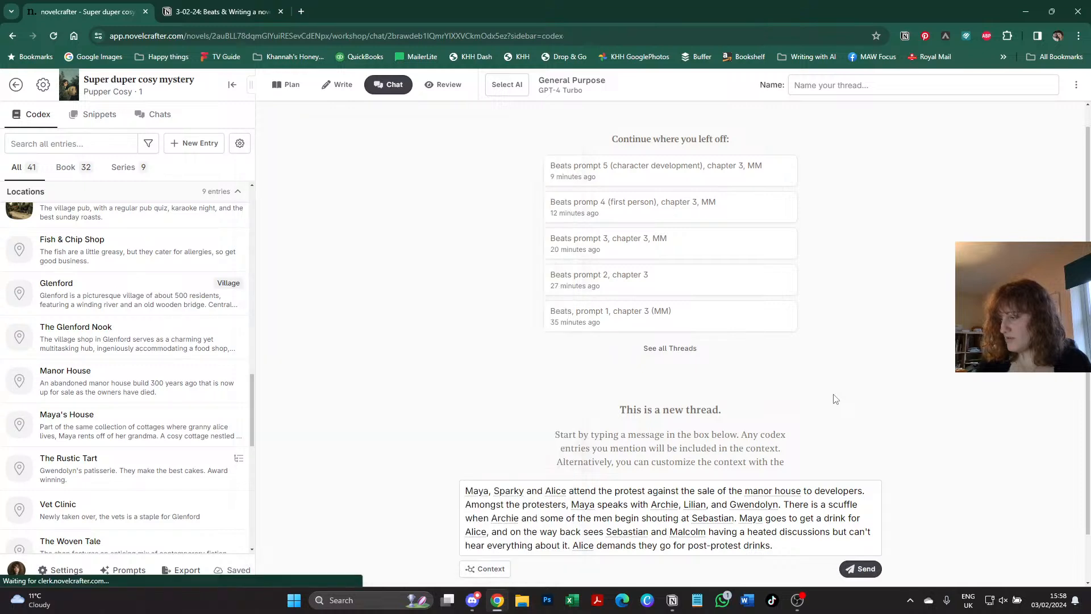
- Select the name of the first protester in the second sentence of the chat message
scroll(833, 402, "down", 1)
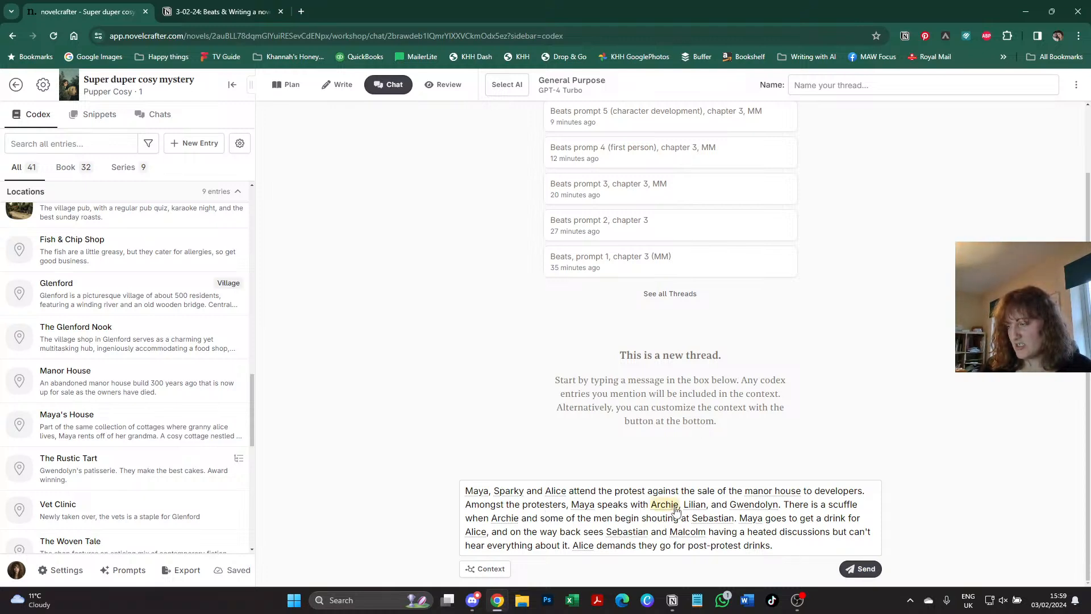
left_click(654, 509)
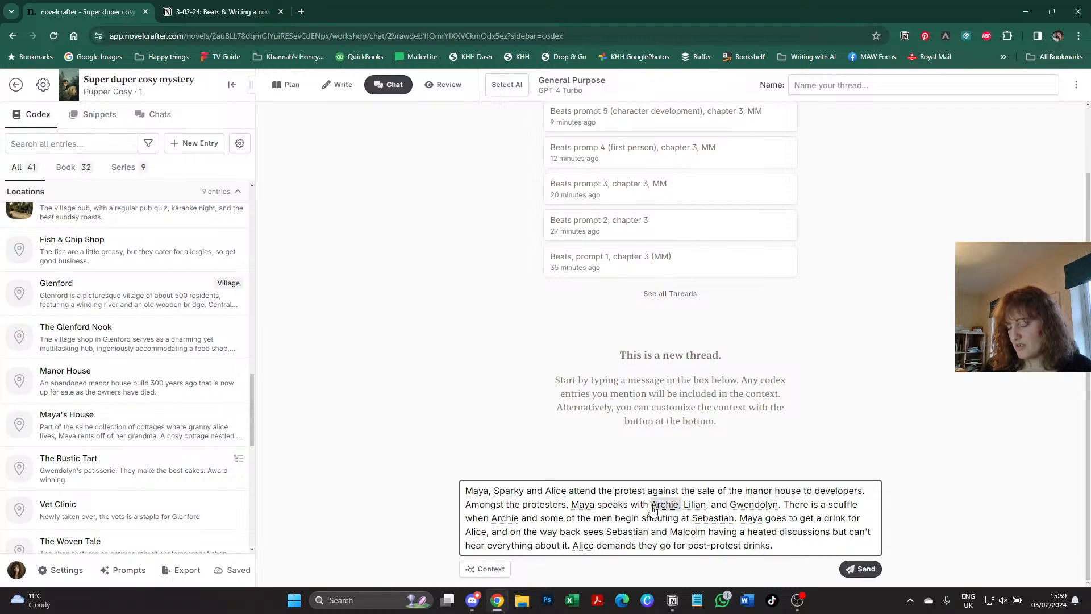
- In the scene summary, remove Archie from the people Maya speaks with and add ", who is watching the protest" after "shouting at Sebastian"
key("BackSpace")
key("BackSpace")
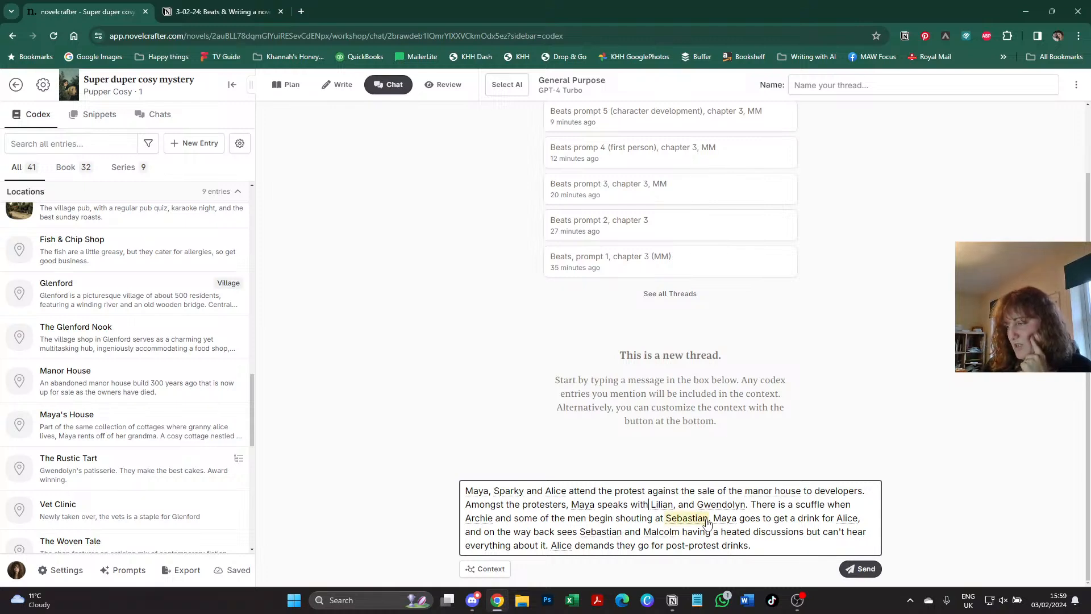
mouse_move(706, 524)
type(", who is wat")
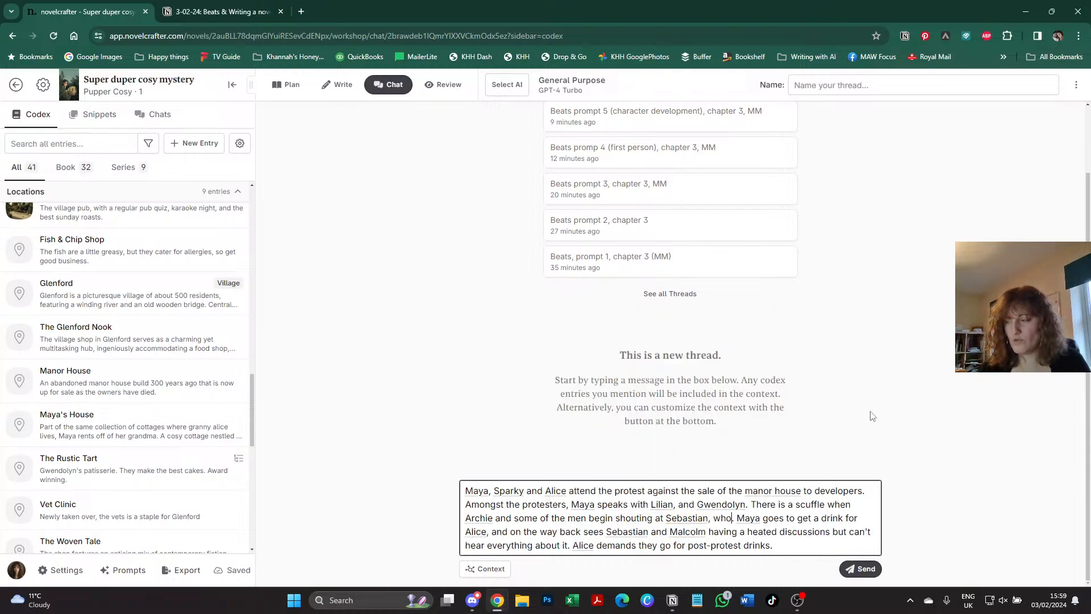
type("ching the protest.")
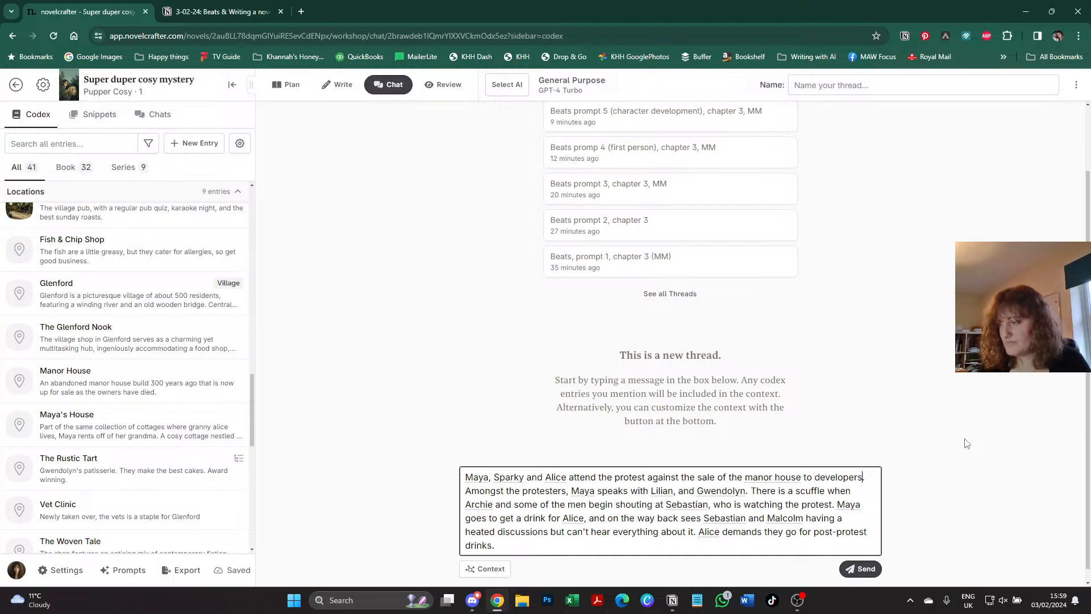
- Add ", armed with signs" after "developers" in the scene summary and correct "discussions" to "discussion"
type(", armed gith")
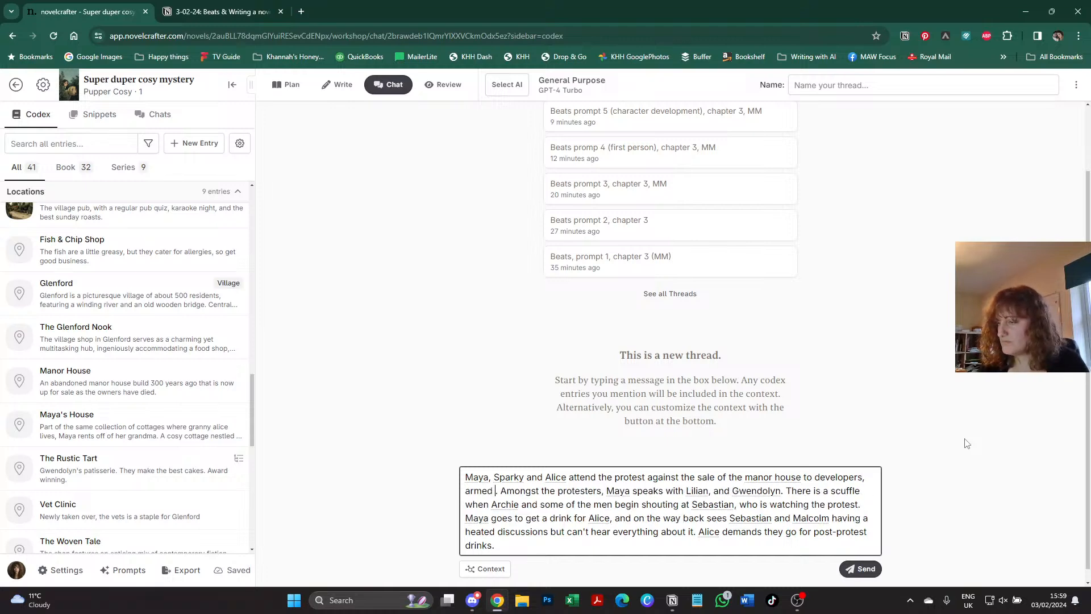
key("BackSpace")
key("BackSpace")
key("BackSpace")
key("BackSpace")
key("BackSpace")
type("with si")
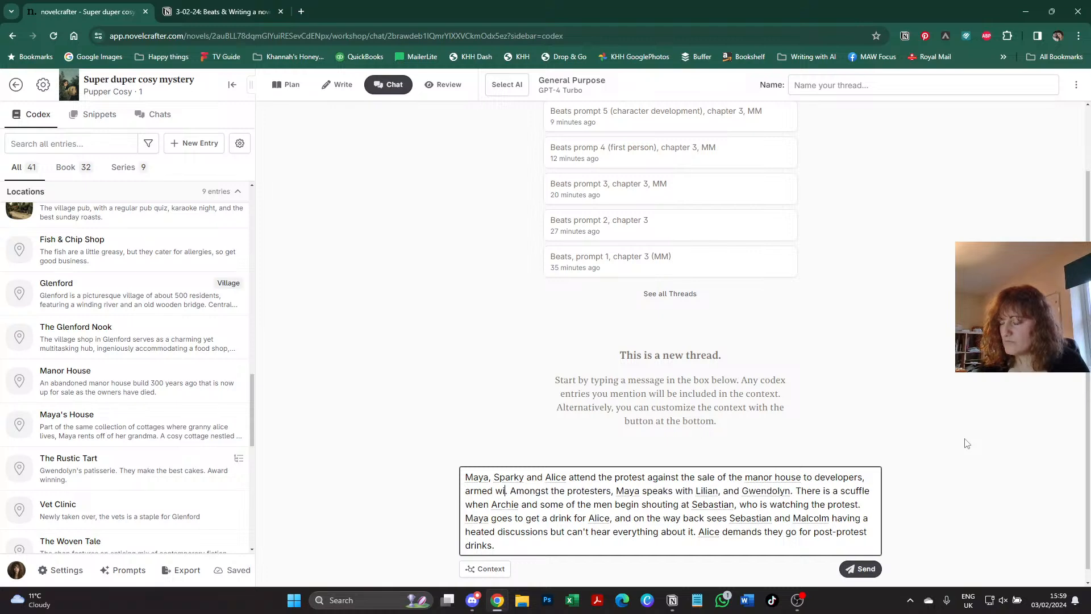
type("gns")
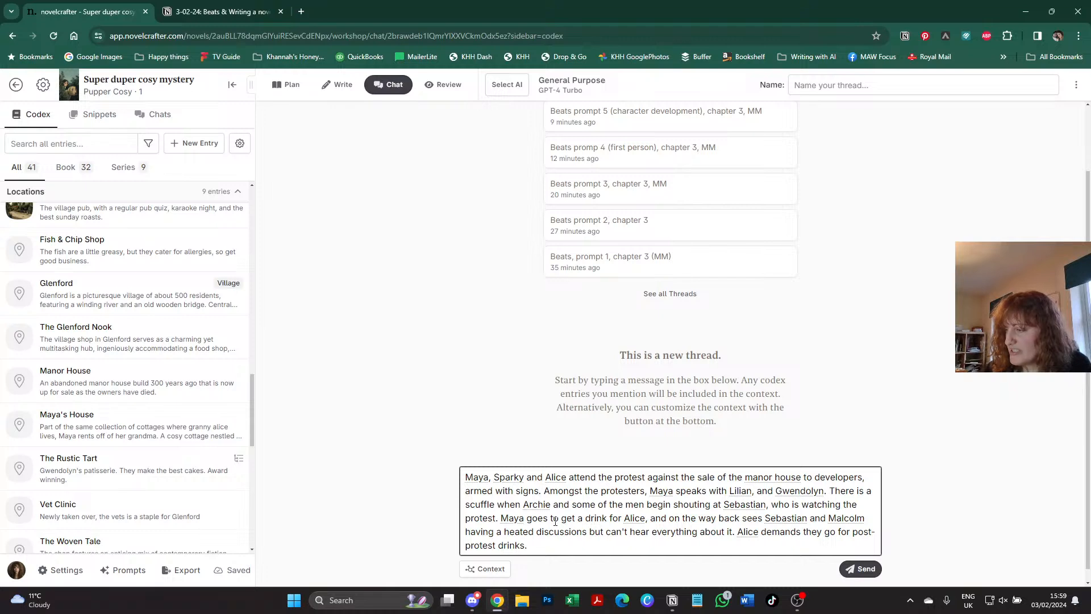
left_click(585, 532)
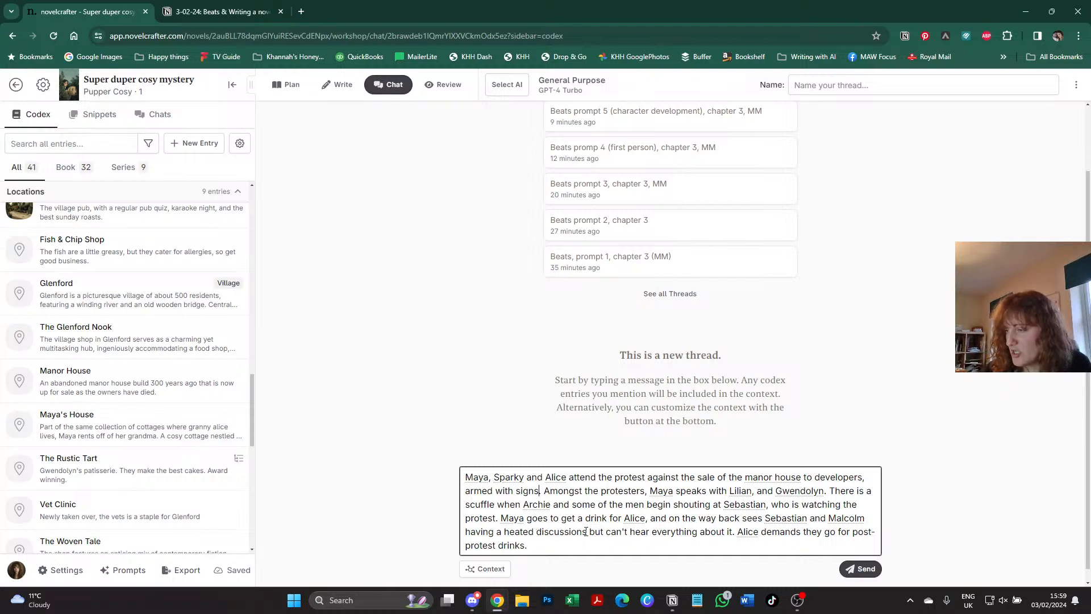
key("BackSpace")
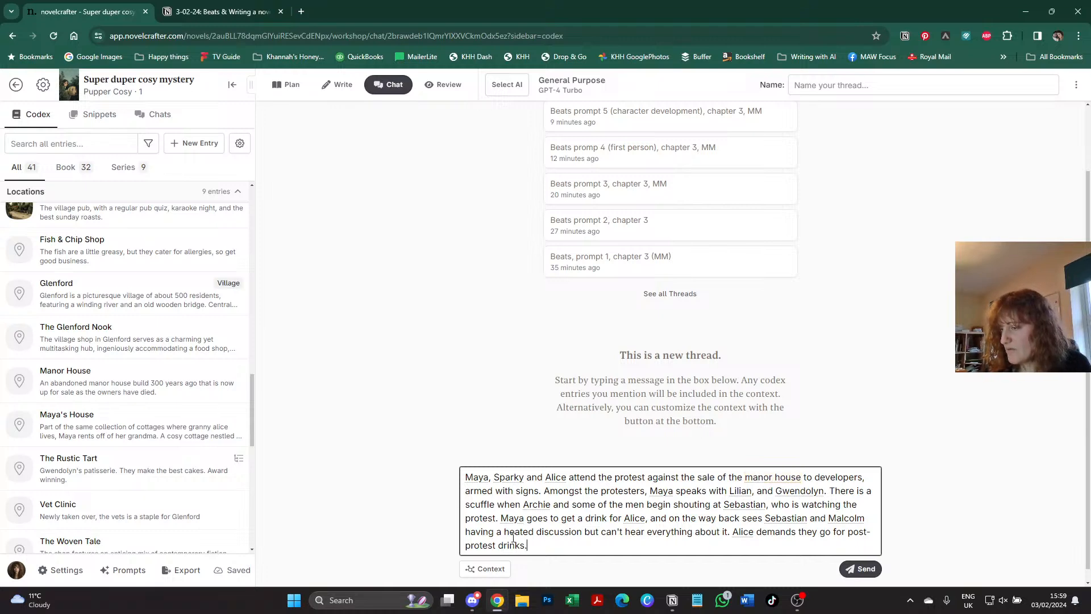
- Copy the whole scene summary and switch to the Notion page "3-02-24: Beats & Writing a novel"
key("ctrl+a")
key("ctrl+c")
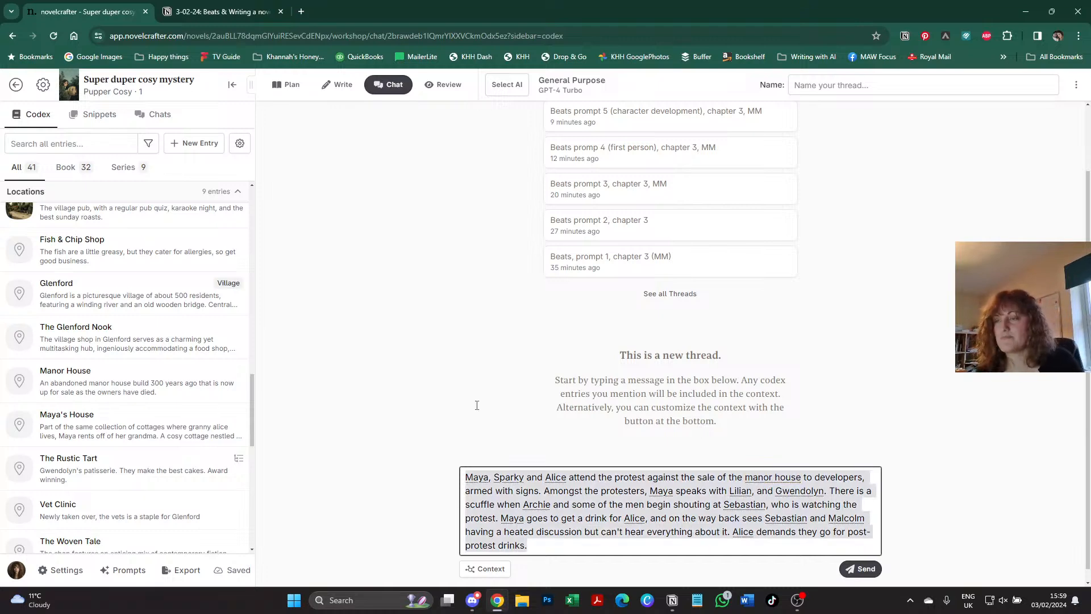
left_click(246, 6)
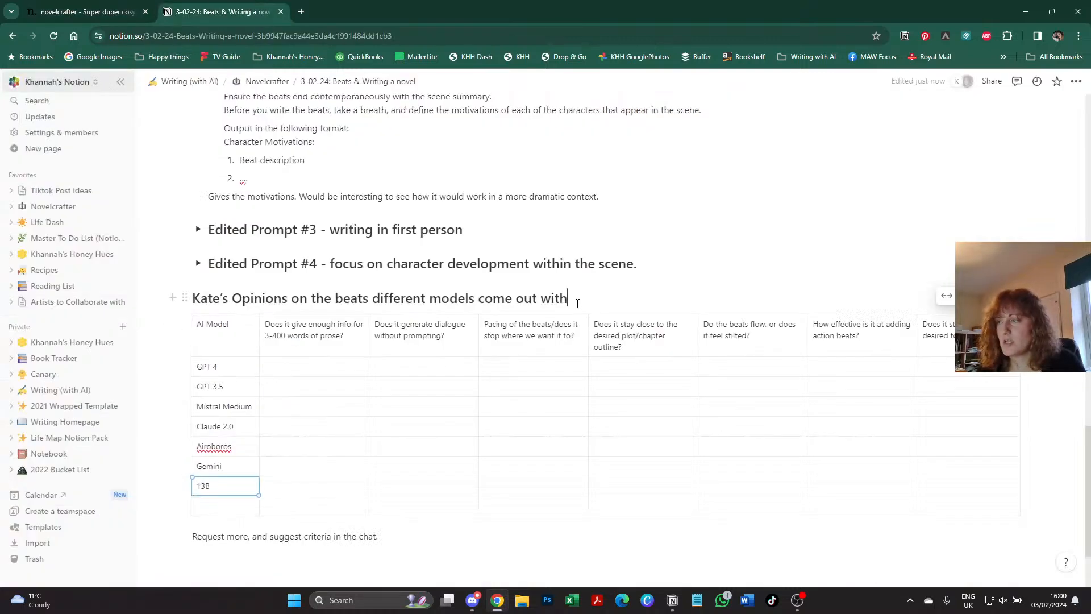
- Try to paste the copied scene summary into a new quote block directly beneath the opinions heading
key("Return")
type("/")
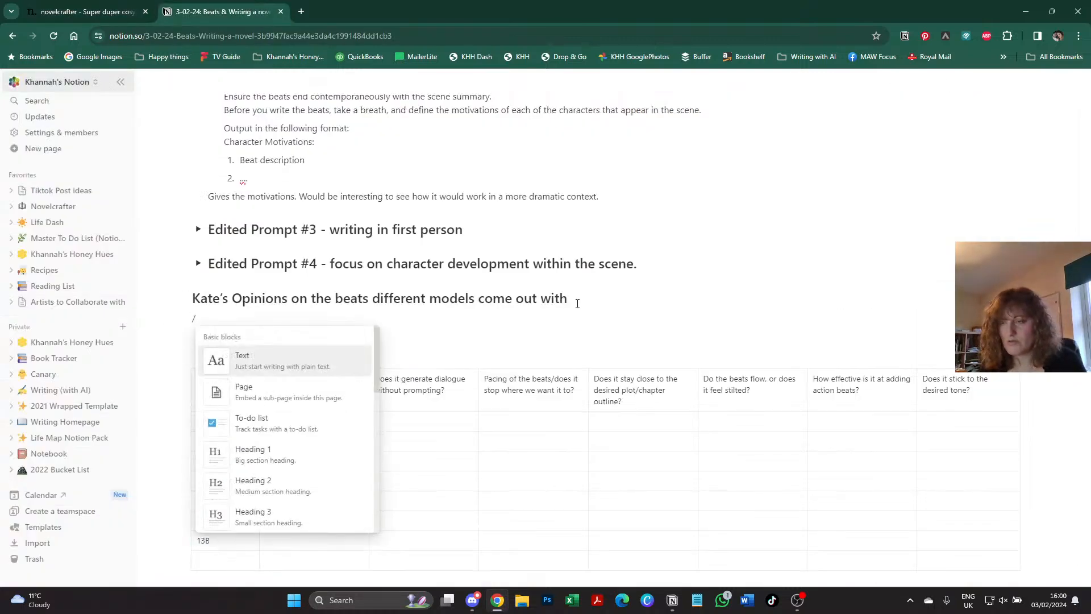
type("quo")
key("Return")
key("ctrl+v")
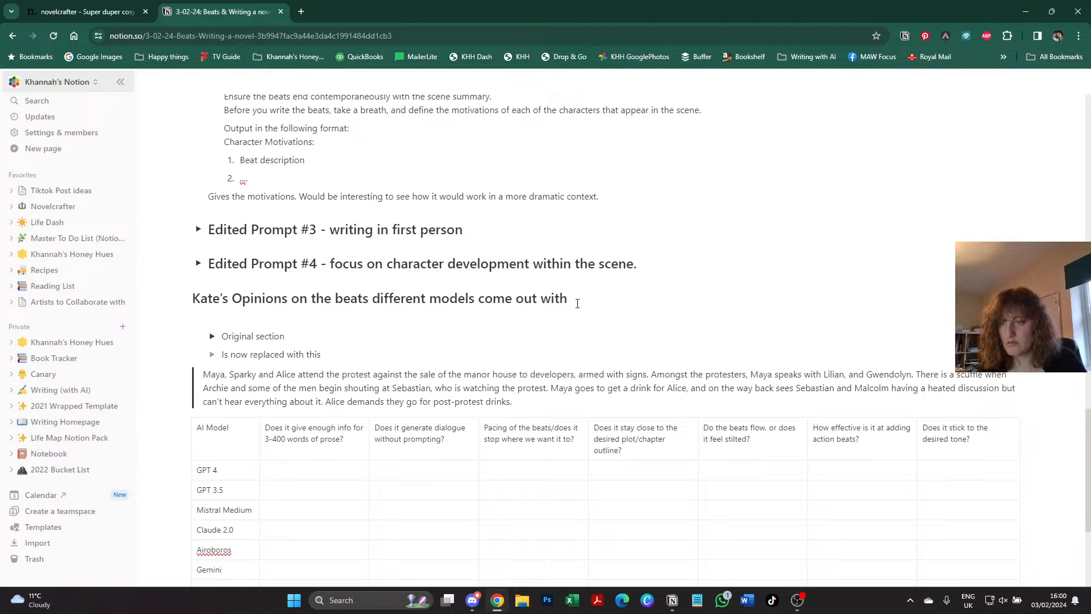
- Undo the quote block and the pasted summary, leaving an empty line beneath the opinions heading
key("ctrl+z")
key("ctrl+z")
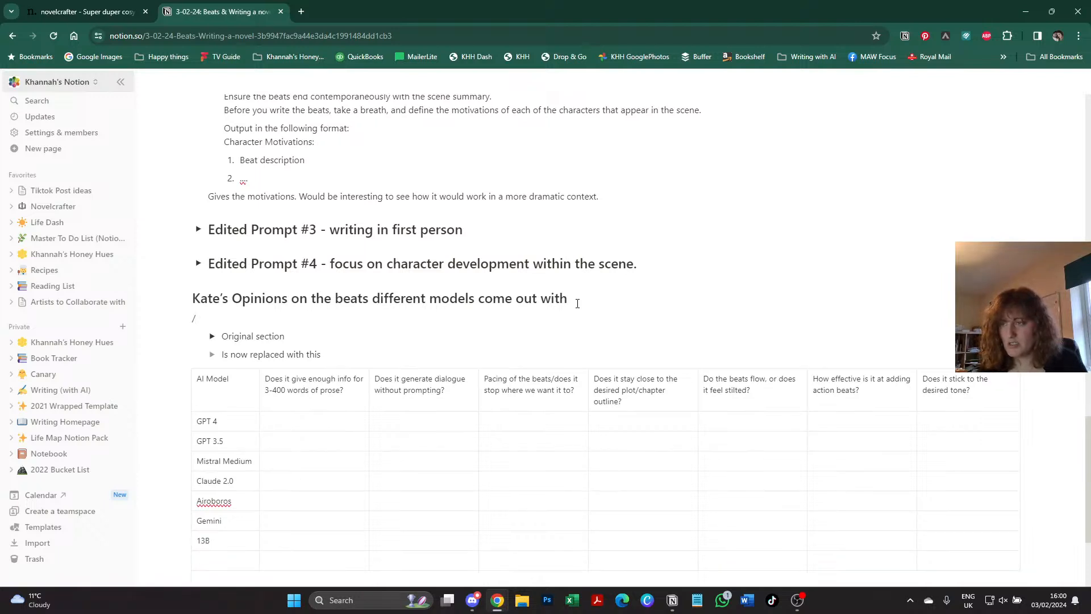
key("ctrl+z")
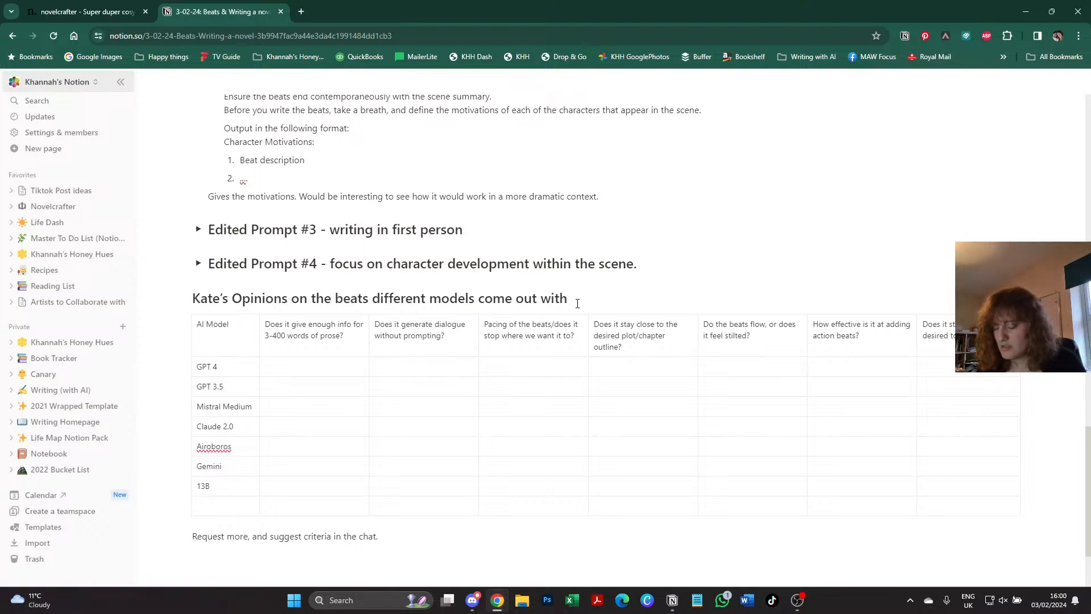
key("ctrl+z")
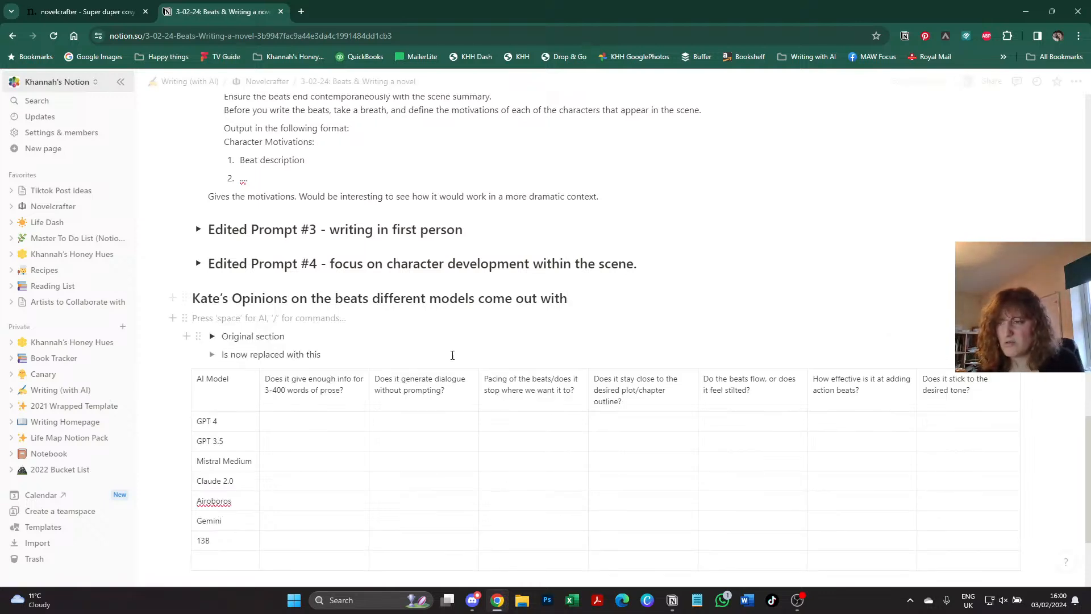
- Delete the "Original section" and "Is now replaced with this" toggles above the model table, including the prompt text inside them
left_click_drag(321, 354, 212, 343)
key("BackSpace")
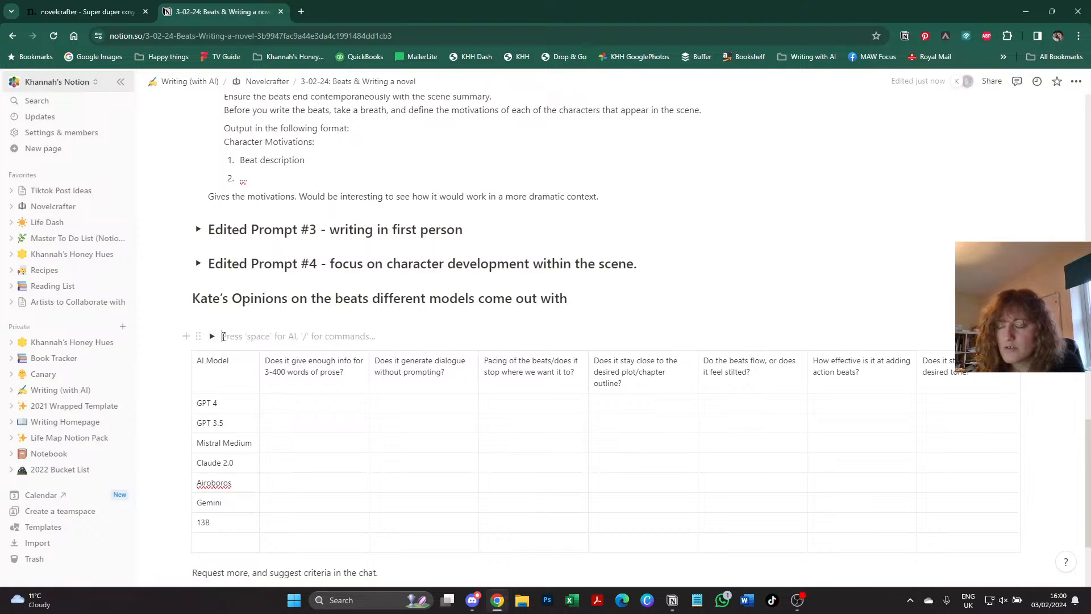
key("BackSpace")
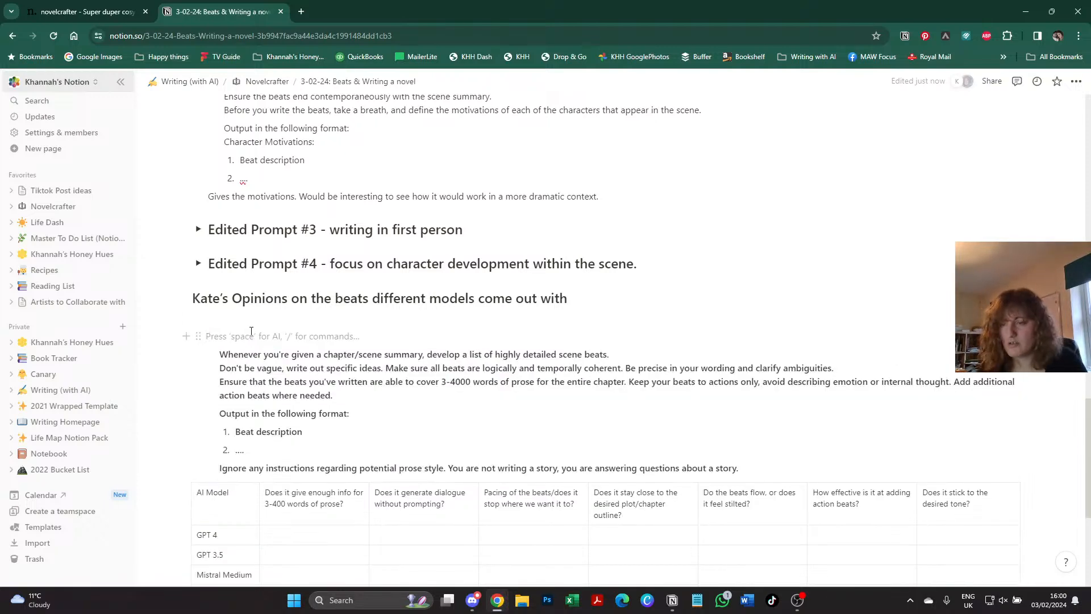
key("ctrl+z")
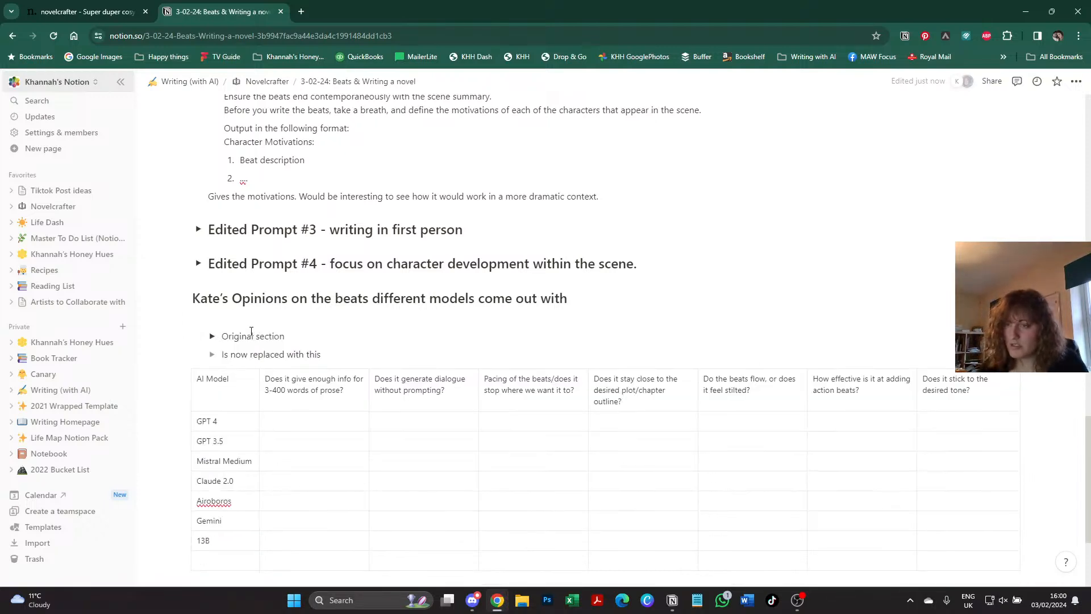
left_click_drag(322, 354, 215, 337)
key("BackSpace")
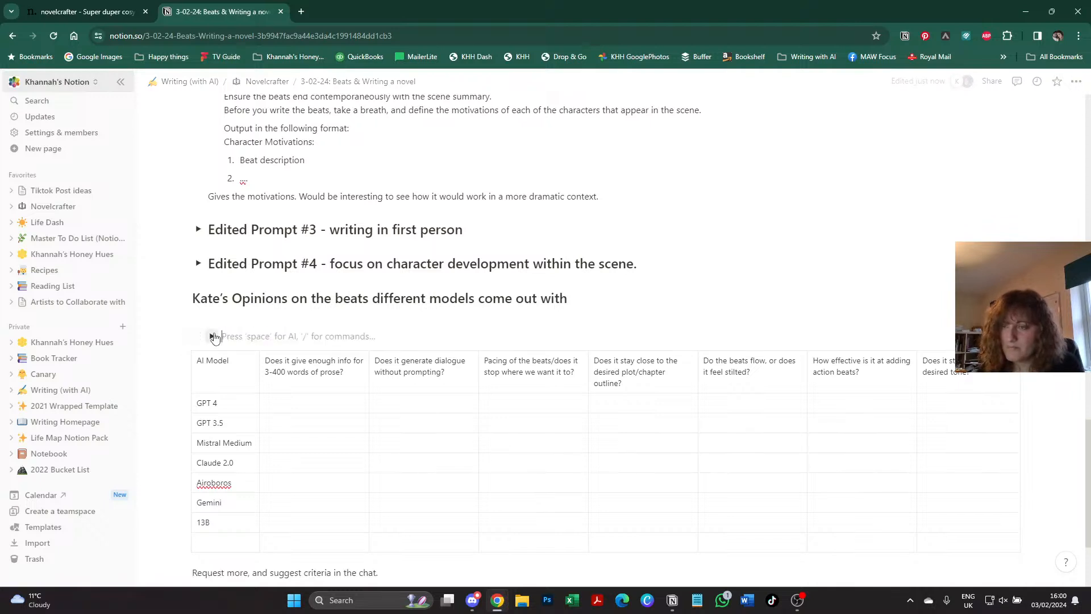
key("BackSpace")
key("BackSpace")
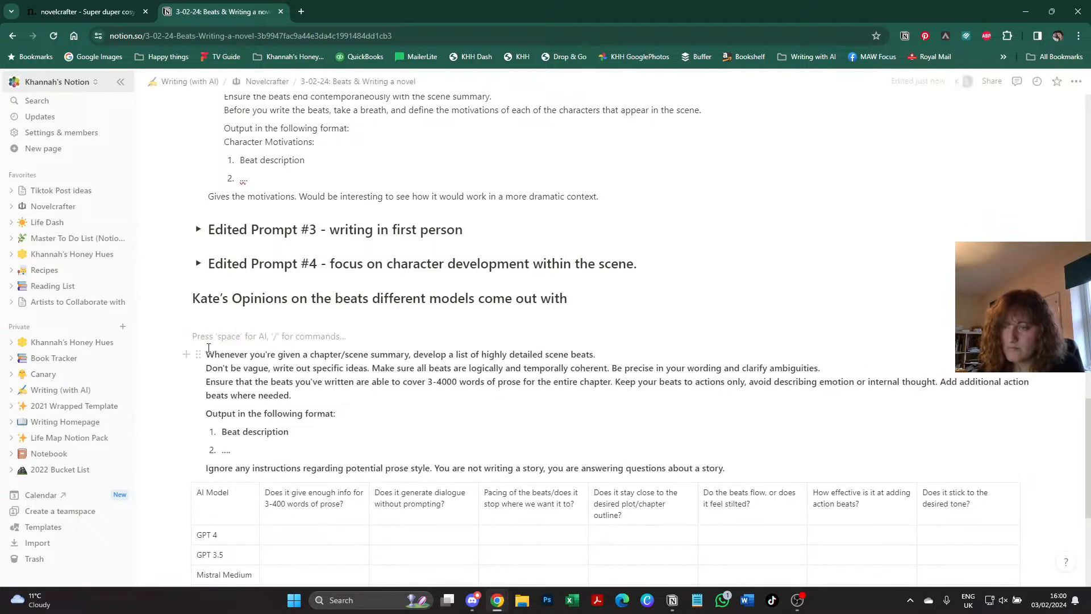
left_click_drag(734, 470, 197, 347)
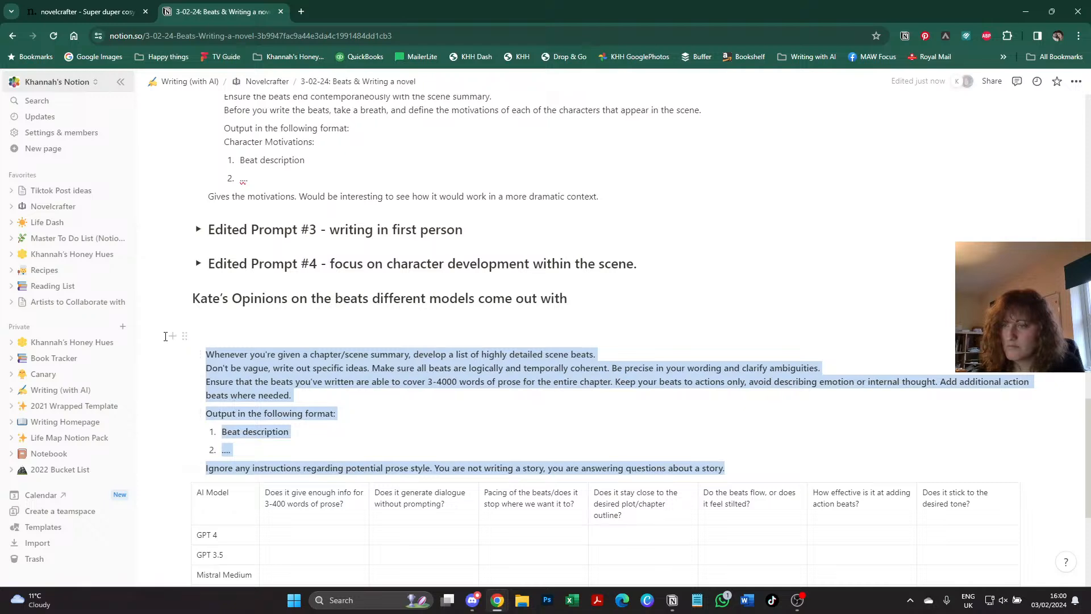
key("BackSpace")
key("BackSpace")
- Insert a quote block between the opinions heading and the model table and paste the copied scene summary into it
key("ctrl+v")
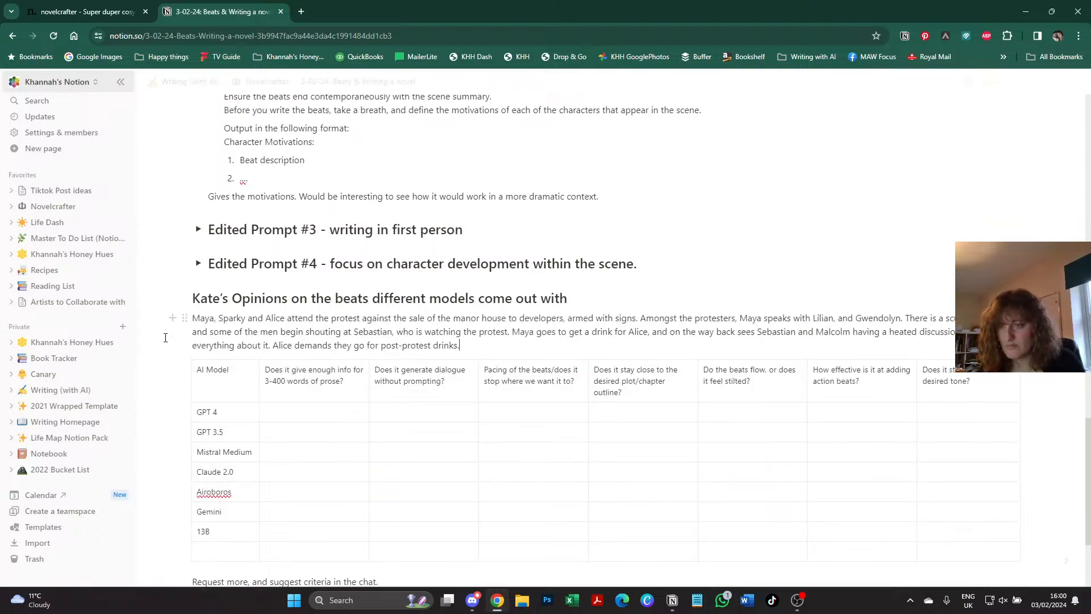
key("ctrl+z")
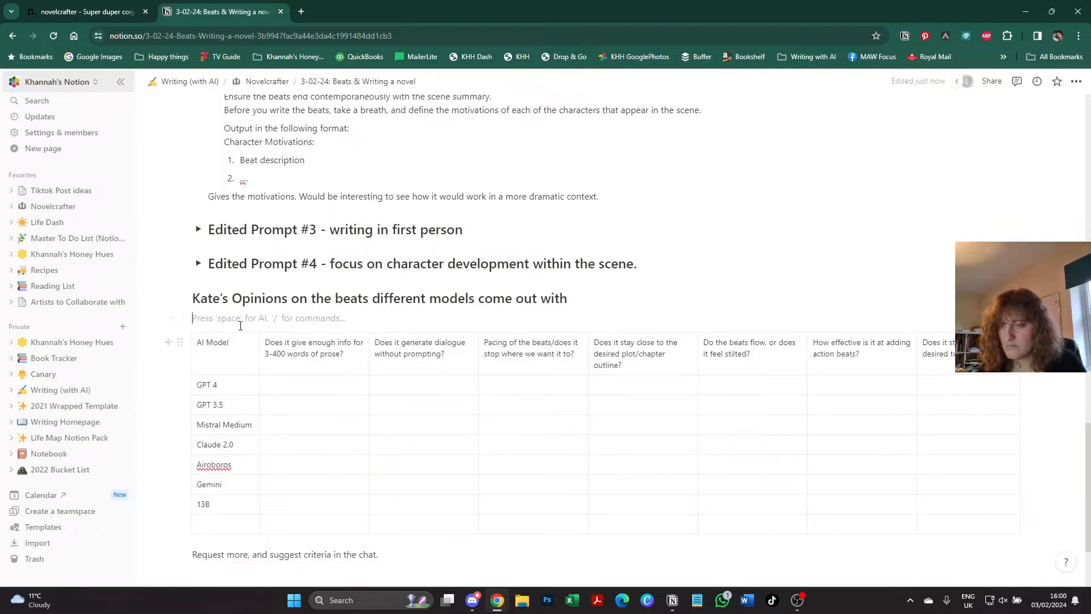
type("/quo")
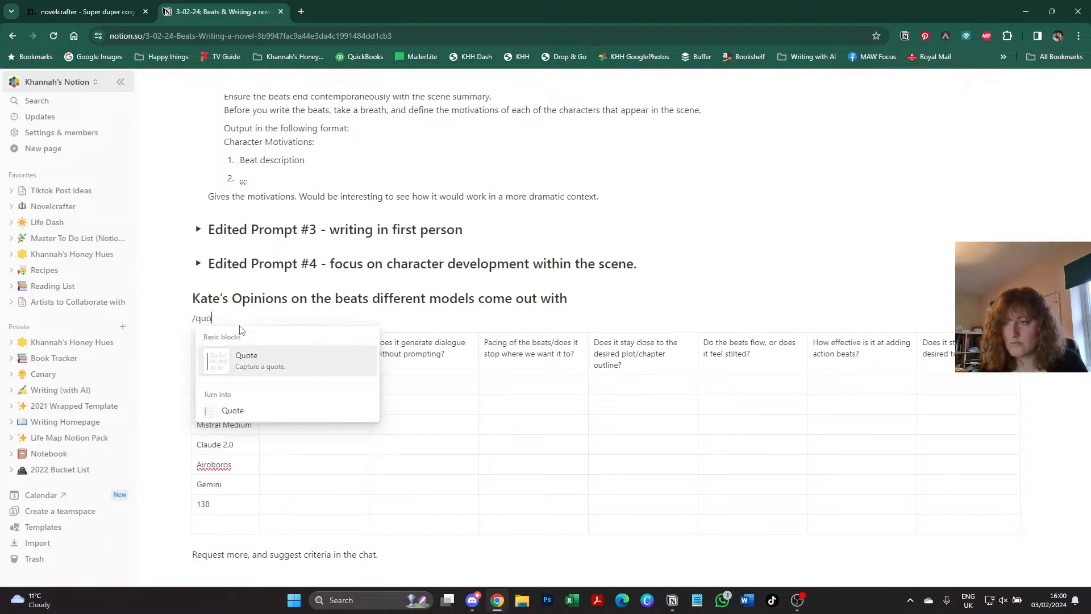
key("Return")
key("ctrl+v")
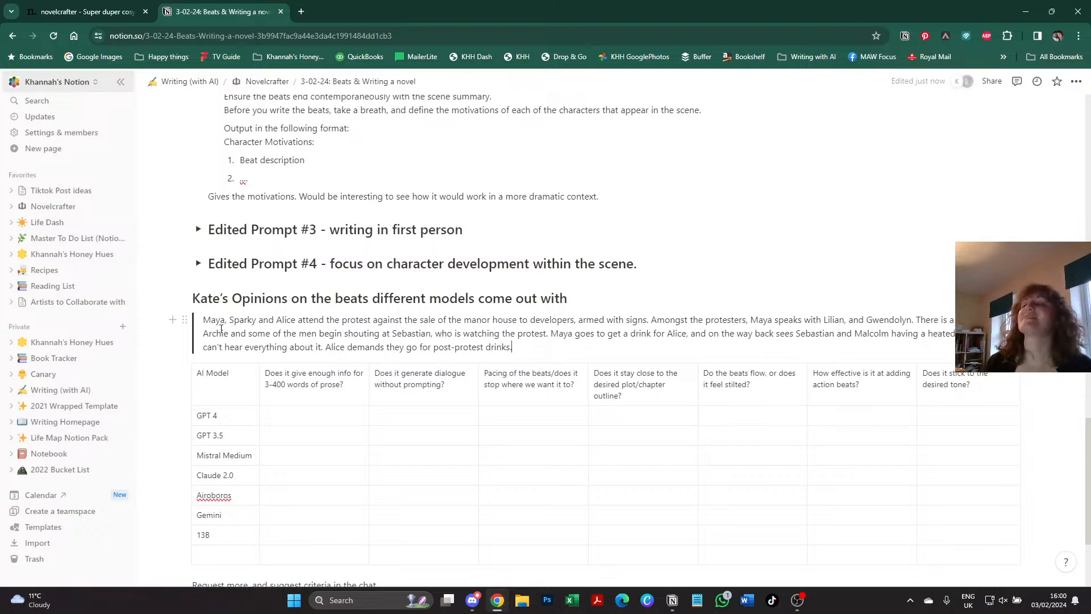
- Rename the first two AI models in the table as "GPT 4 turbo" and "GPT 3.5 turbo"
scroll(221, 329, "down", 1)
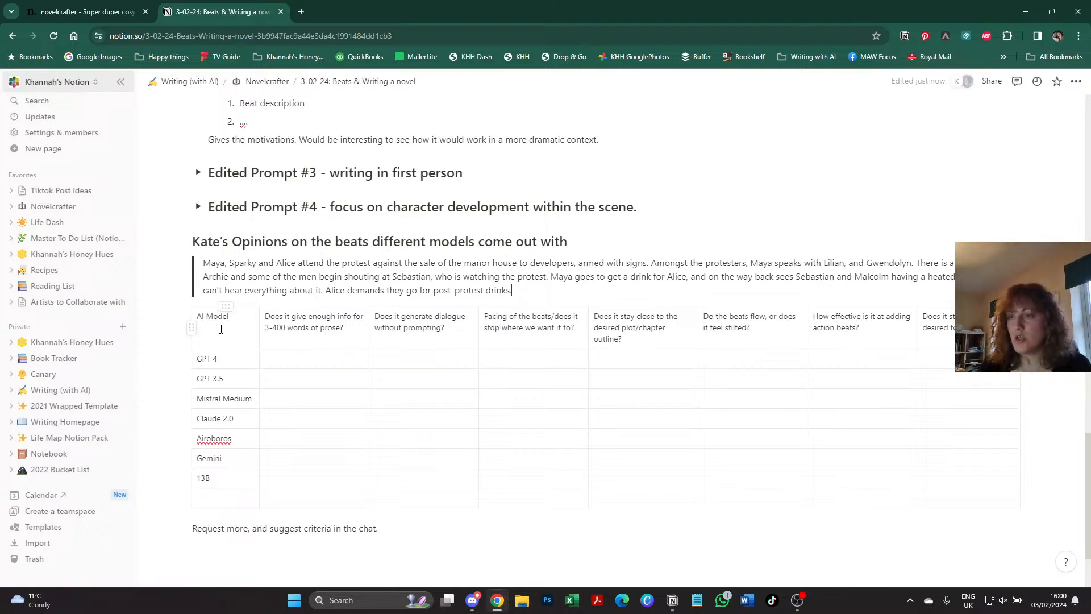
scroll(221, 329, "down", 1)
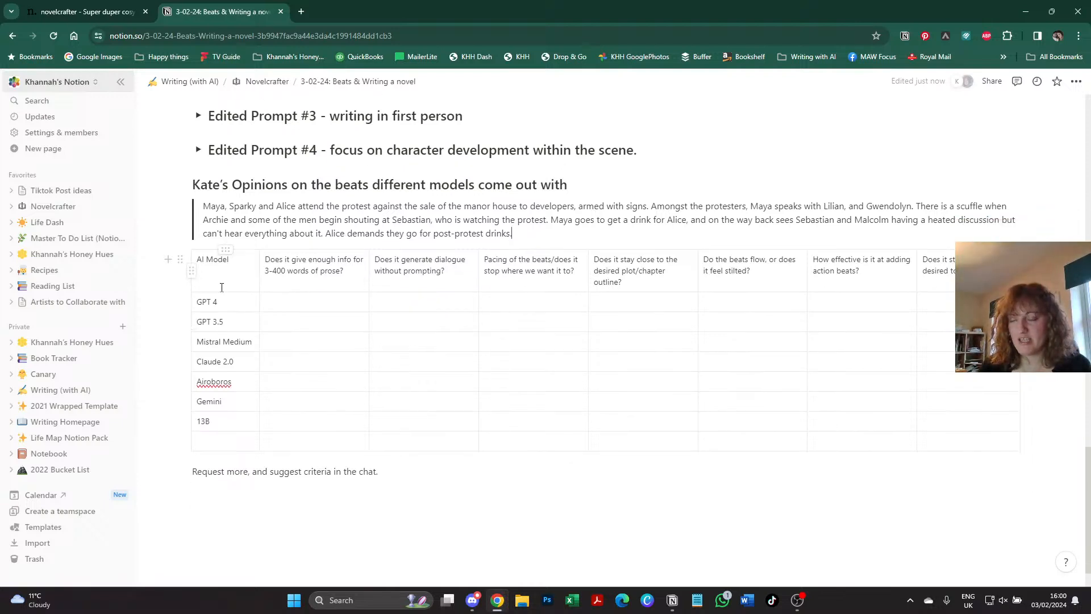
left_click(224, 297)
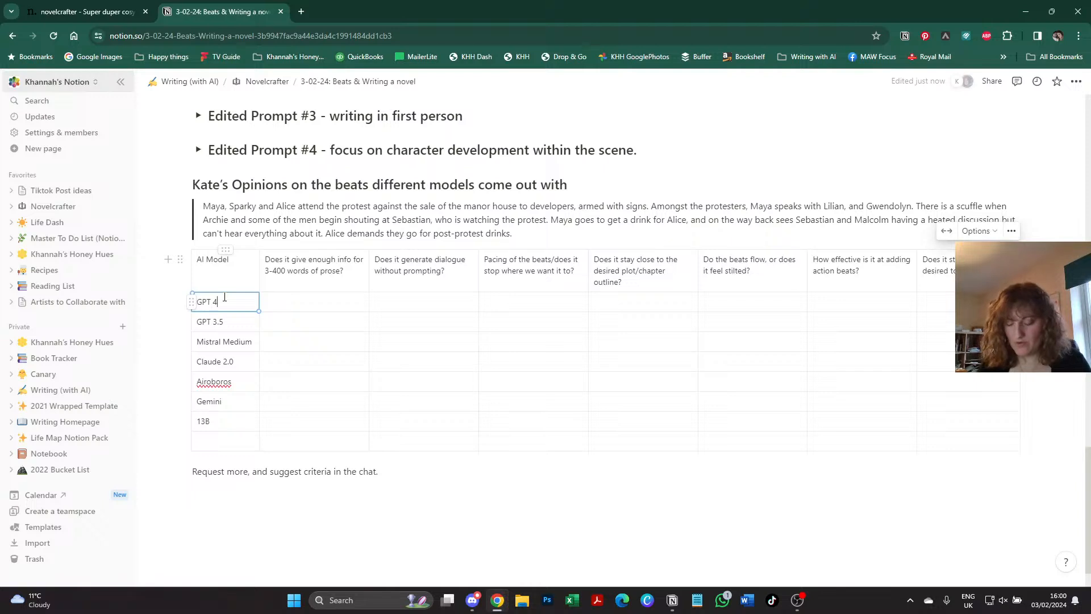
type("turbo")
left_click(237, 322)
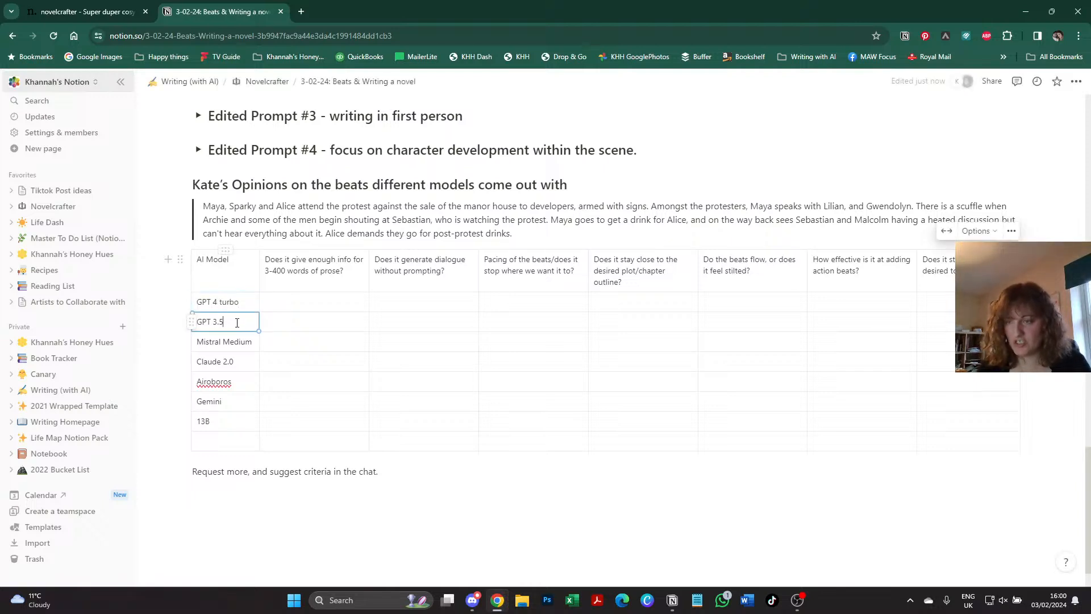
type("turbo")
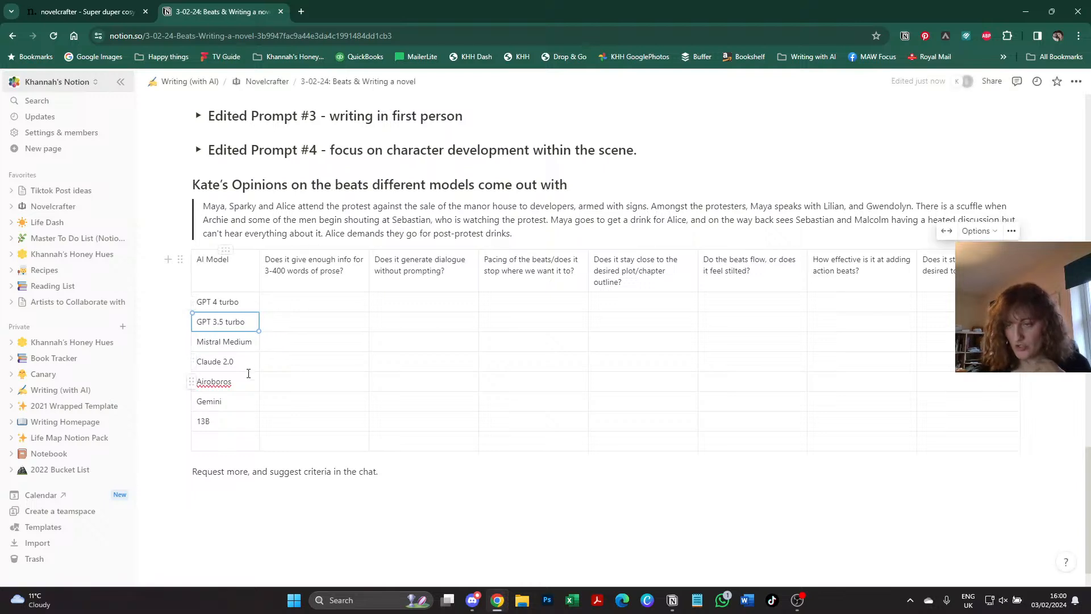
- Clear the 13B entry from the AI Model column, leaving its cell empty
left_click(224, 418)
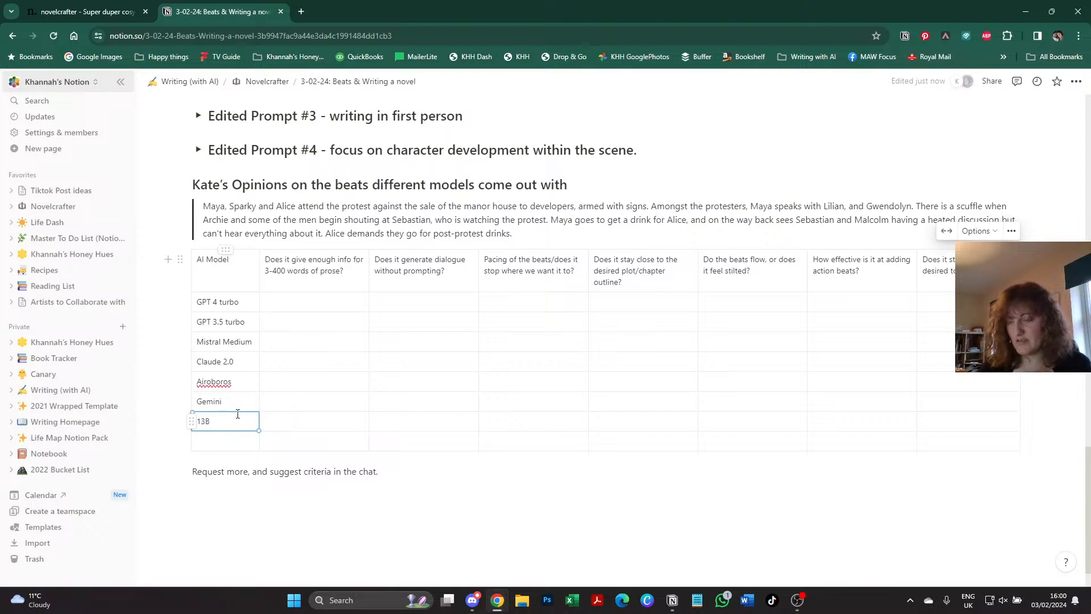
key("BackSpace")
key("BackSpace")
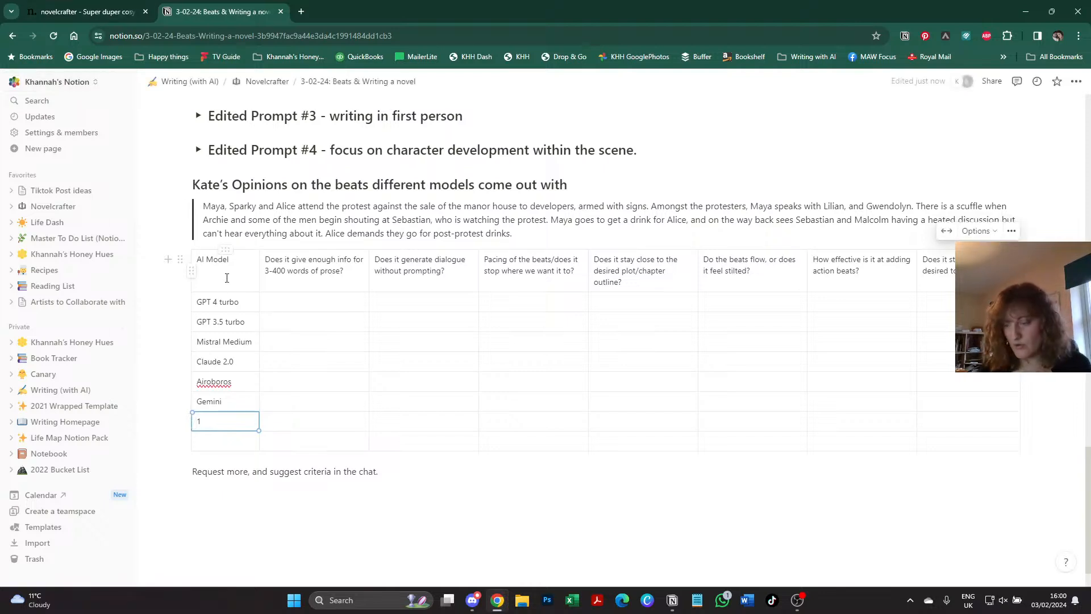
key("BackSpace")
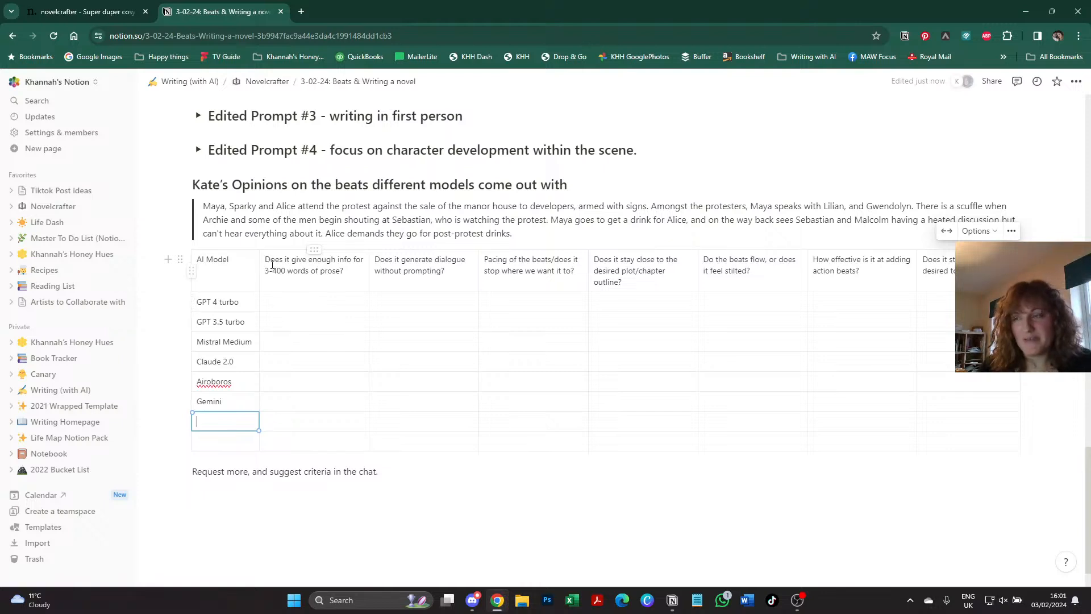
left_click_drag(272, 264, 931, 401)
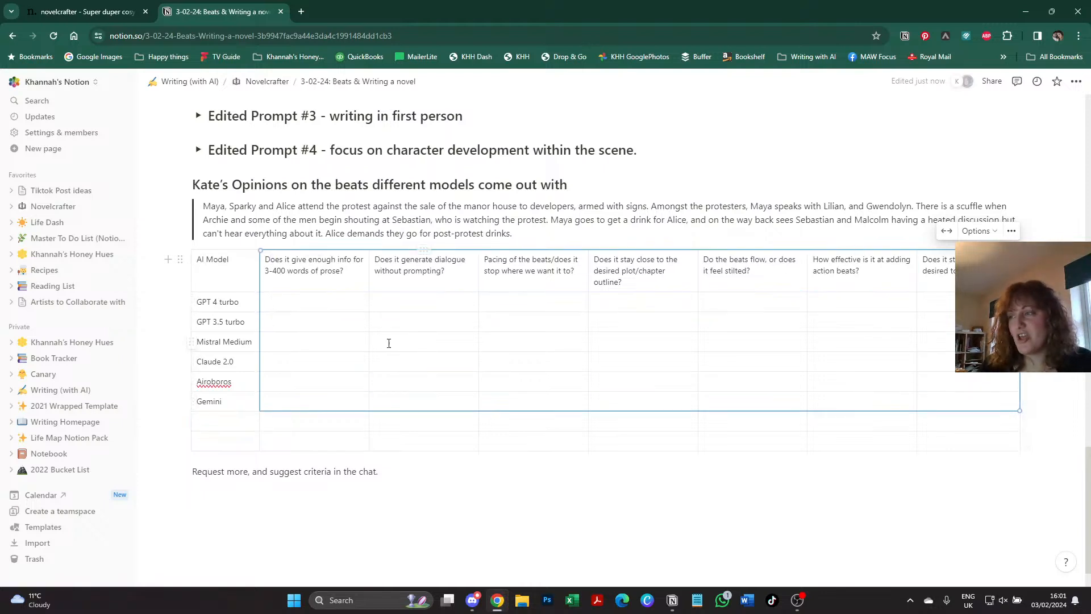
left_click(375, 341)
left_click(325, 307)
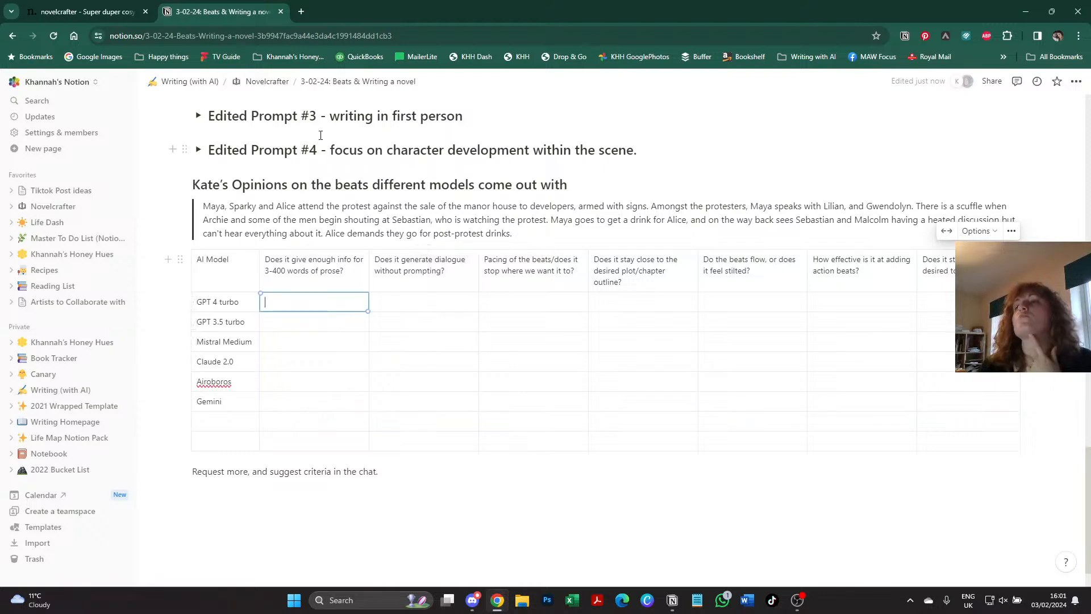
- Detach the Novelcrafter tab into its own window and tile it across the full width of the screen's upper half
left_click_drag(240, 16, 247, 162)
left_click_drag(363, 163, 551, 227)
left_click_drag(575, 12, 581, 2)
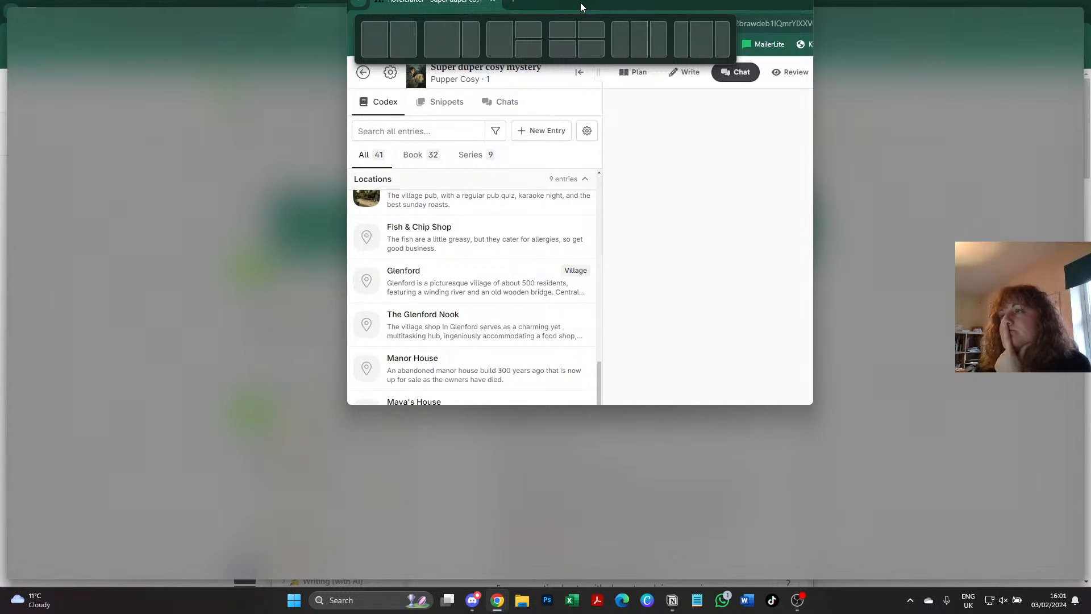
left_click_drag(580, 2, 535, 31)
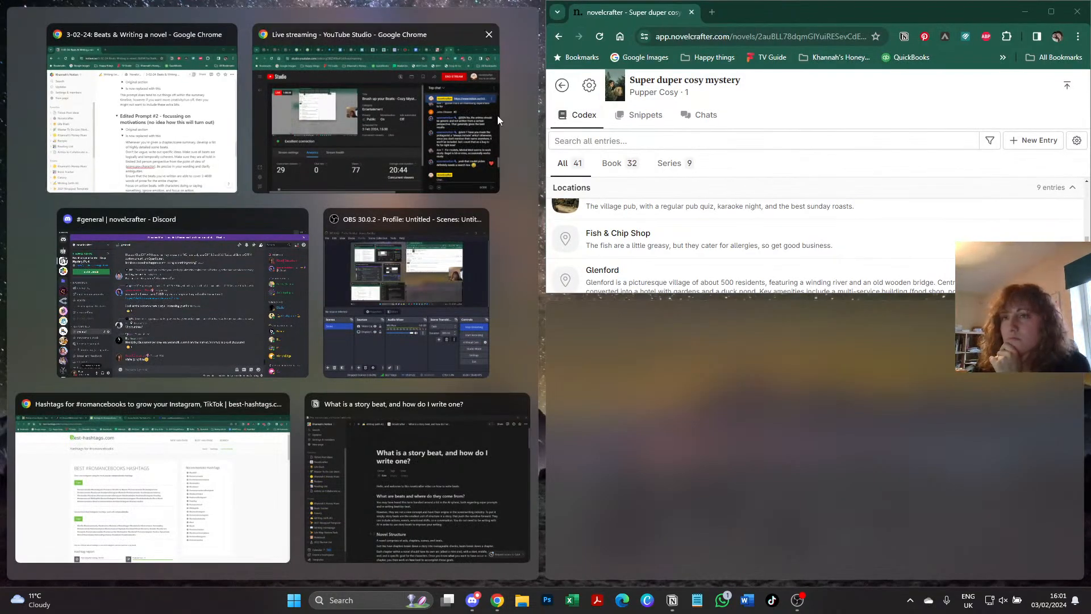
left_click_drag(547, 138, 3, 85)
- Tile the Notion window across the full width beneath the Novelcrafter window, showing the AI model table
left_click(465, 328)
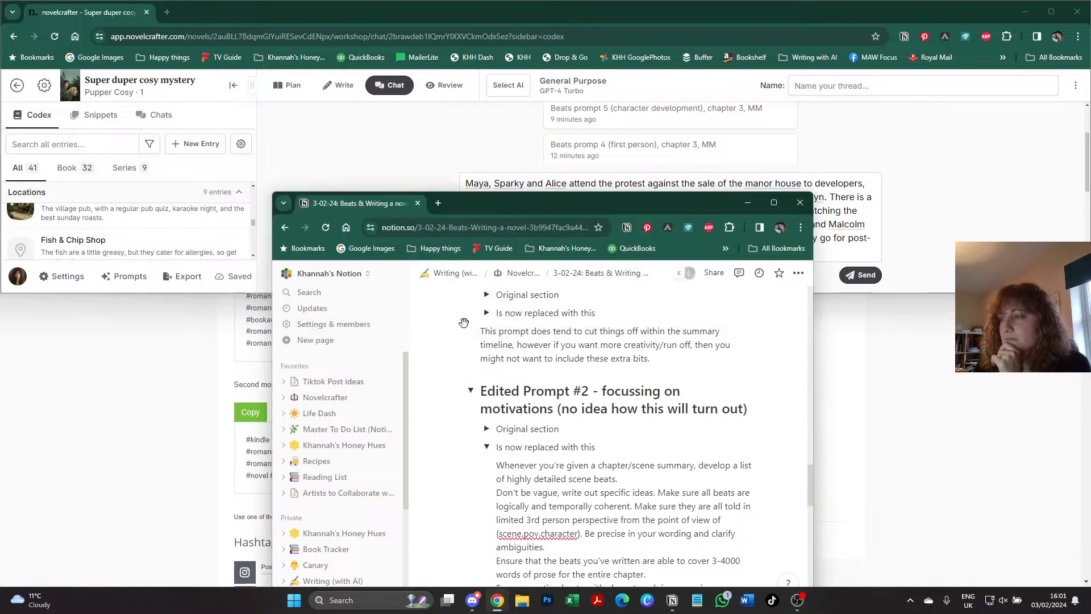
left_click_drag(486, 208, 585, 49)
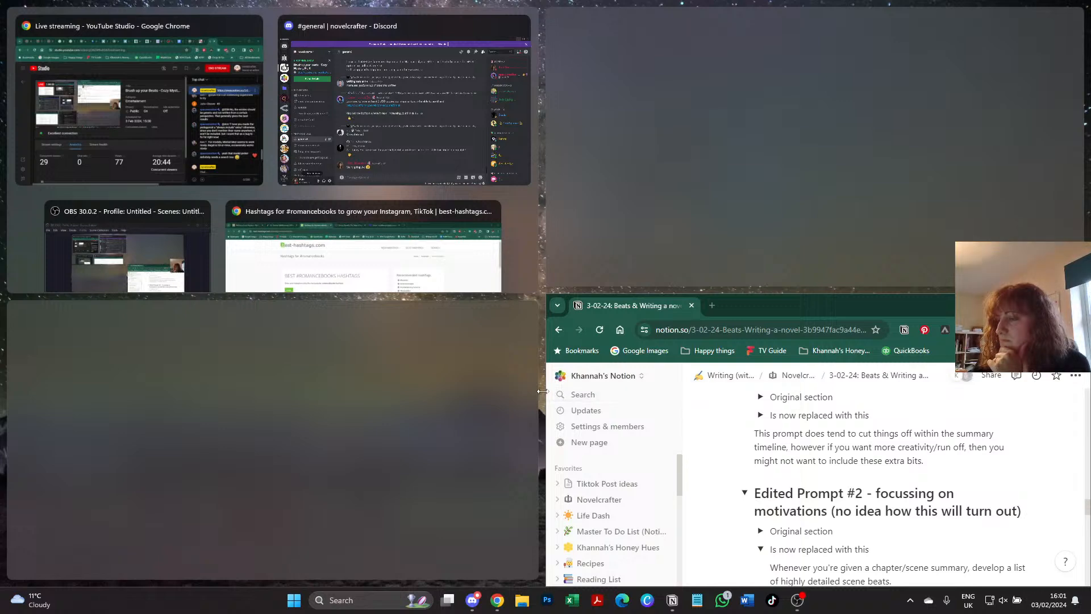
left_click_drag(544, 397, 1, 414)
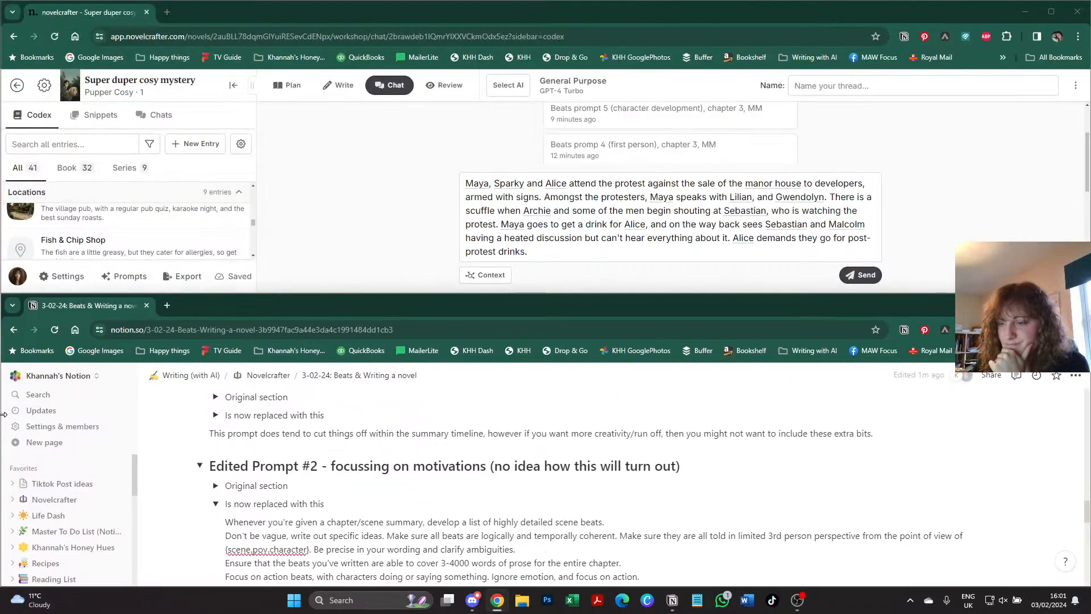
scroll(395, 512, "down", 6)
scroll(395, 512, "down", 6)
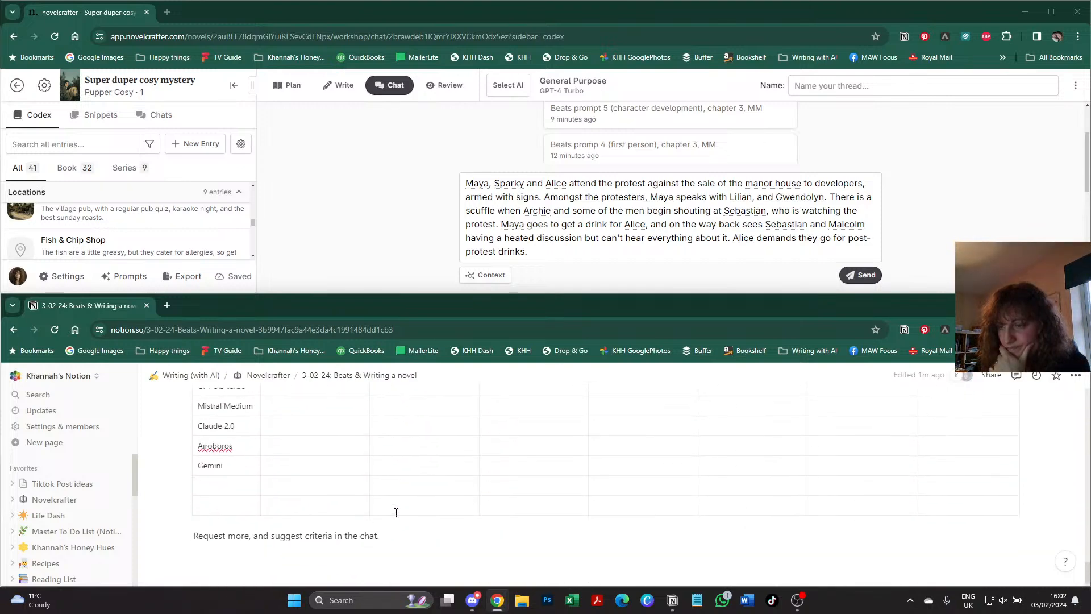
scroll(394, 512, "up", 2)
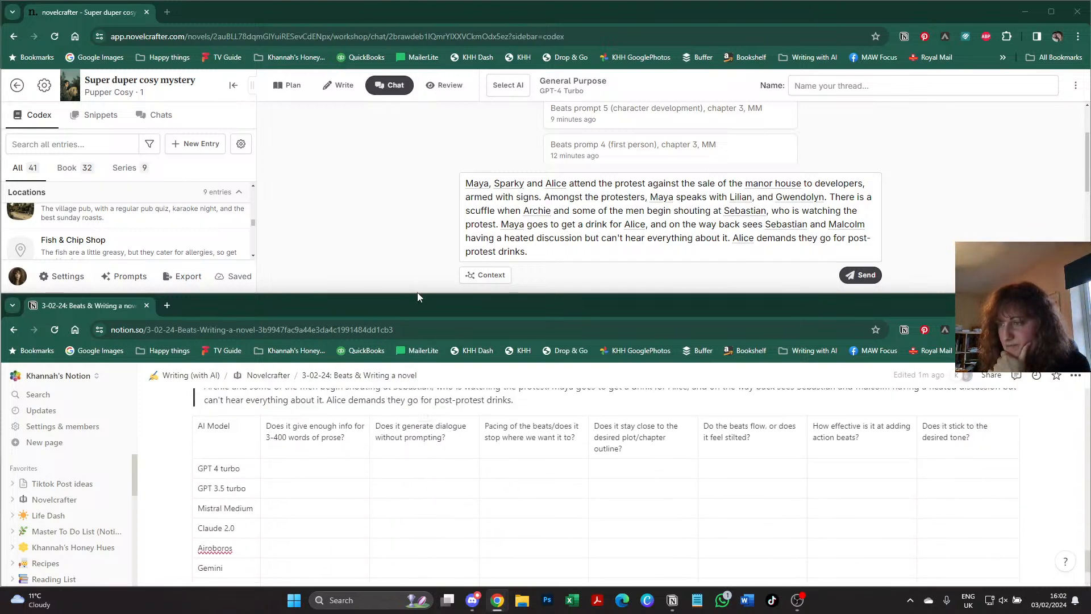
- Give the Novelcrafter window more height in the split and hide the browser's bookmarks bar
left_click_drag(417, 292, 410, 347)
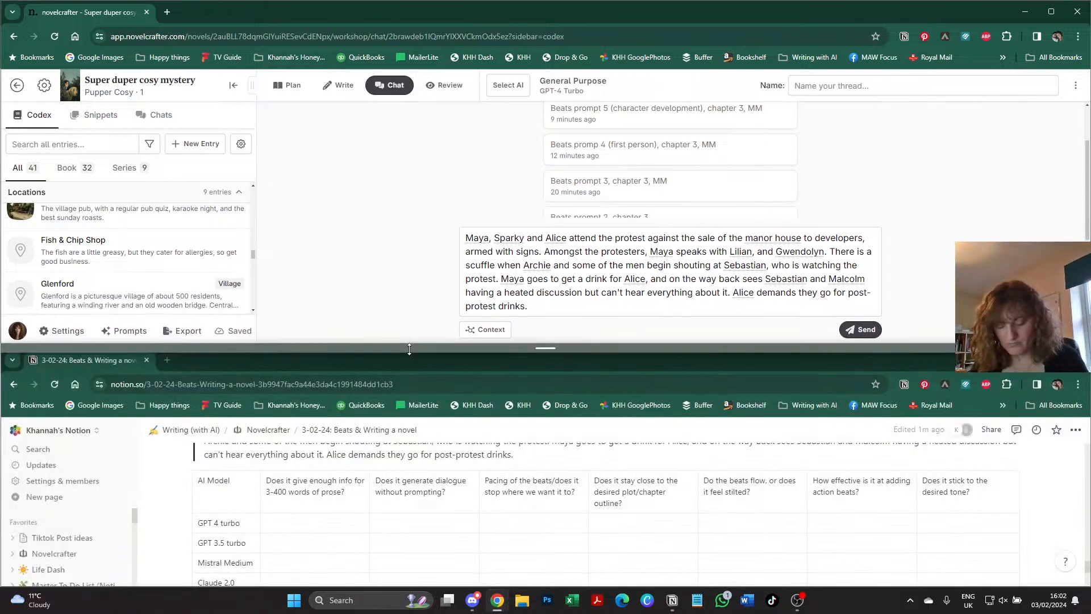
key("ctrl+shift+b")
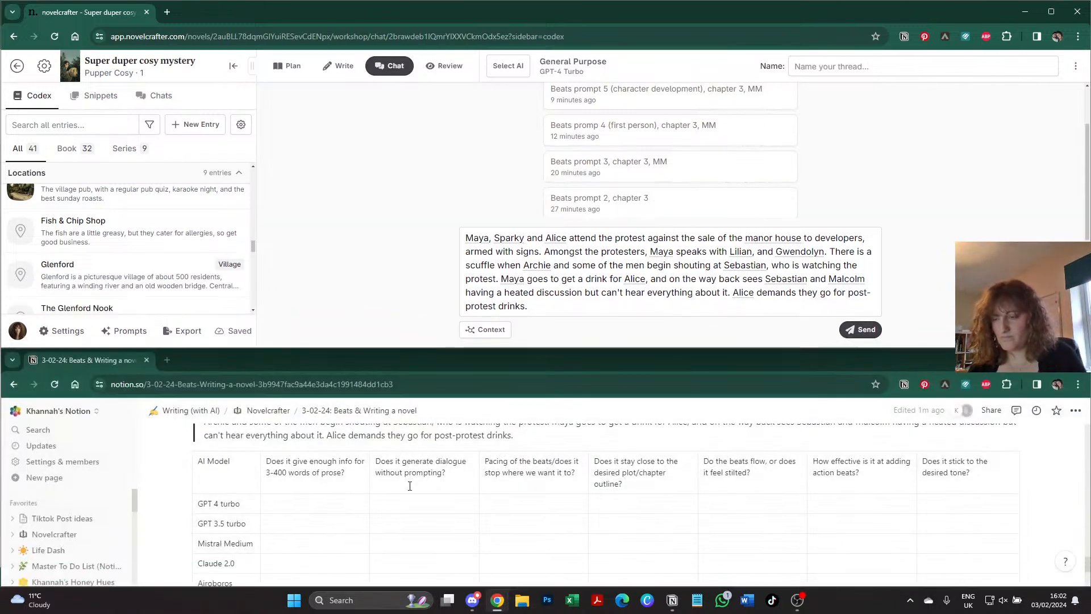
scroll(407, 487, "up", 1)
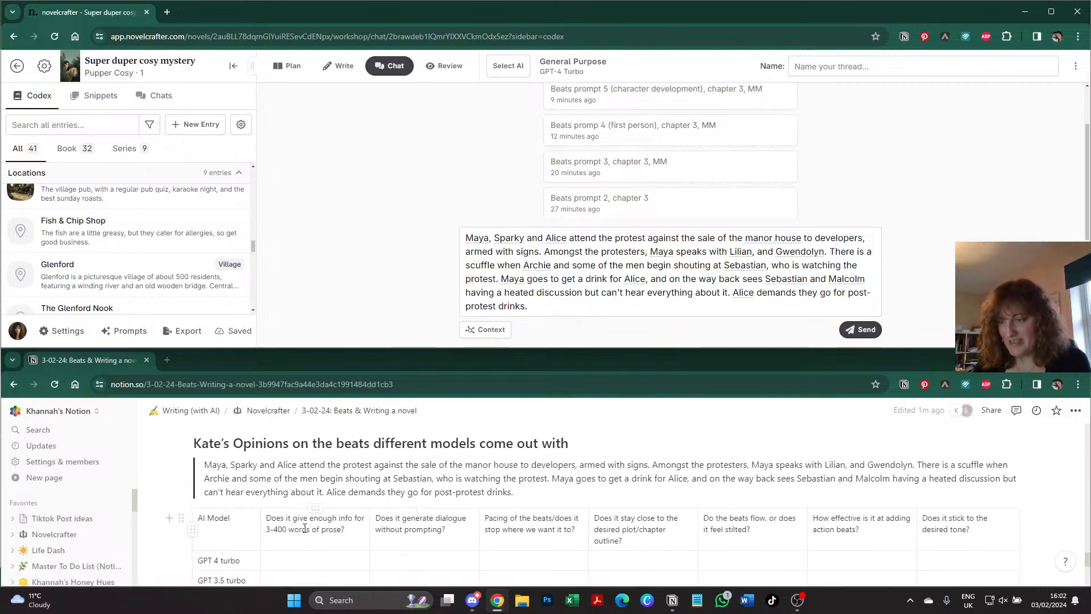
scroll(289, 528, "down", 1)
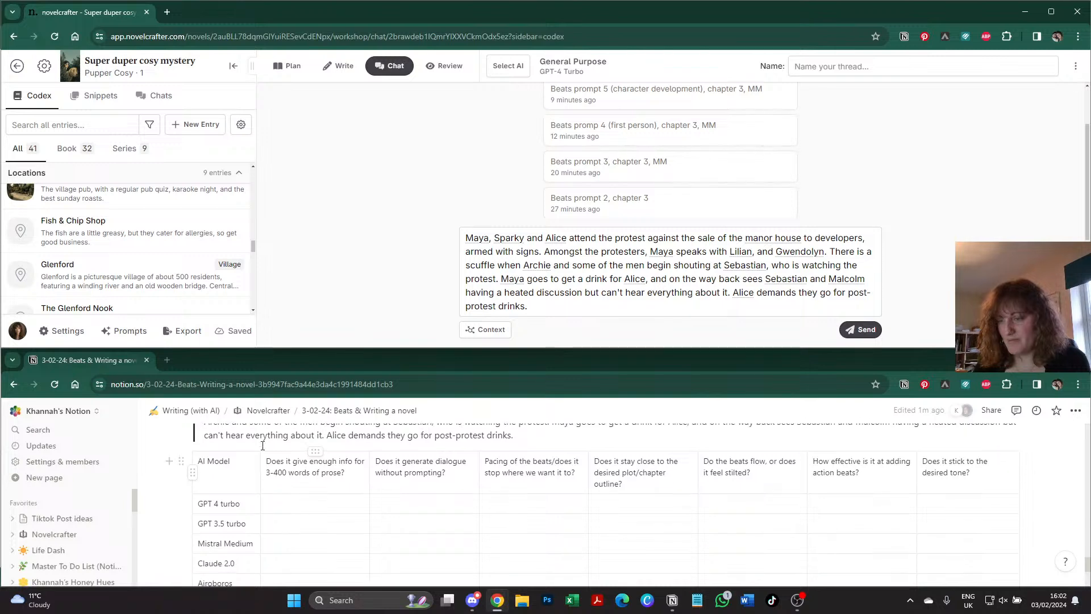
scroll(381, 517, "down", 1)
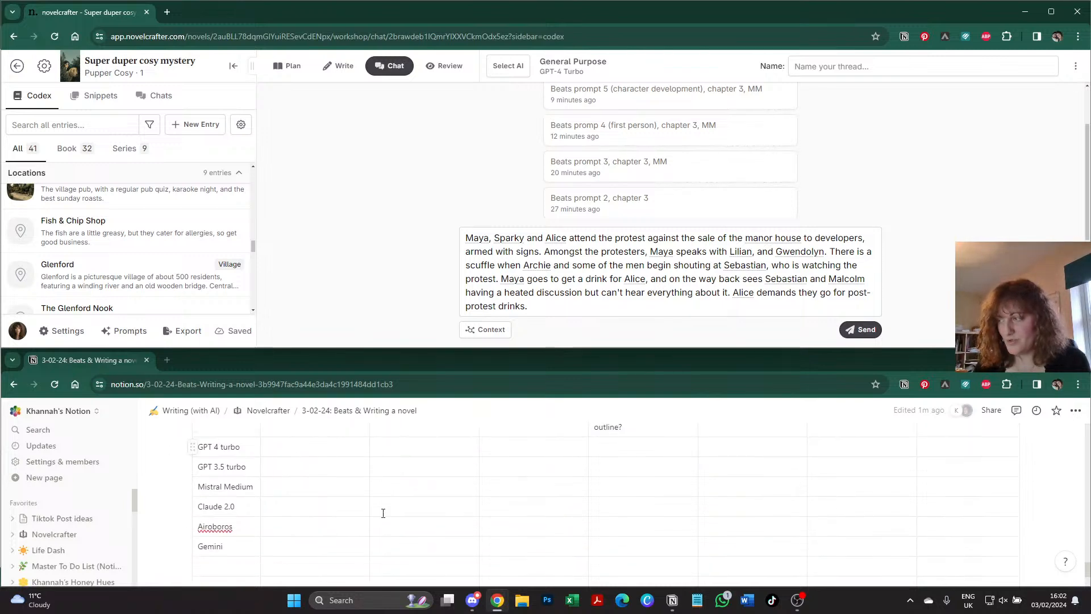
scroll(376, 522, "up", 1)
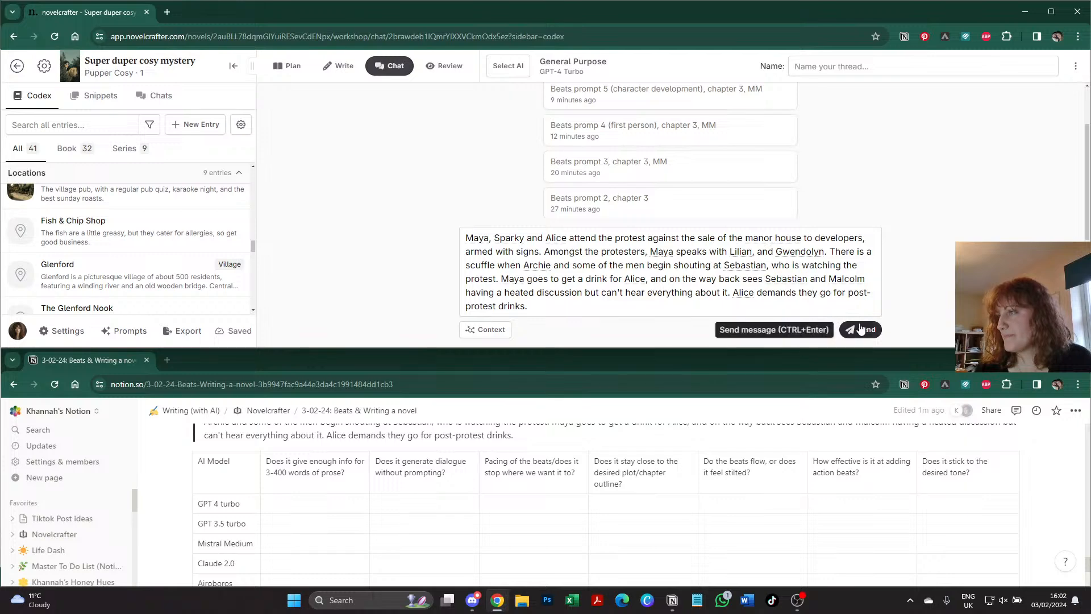
- Send the protest scene summary to GPT-4 Turbo using the "Scene Beats from Summary character motivations" prompt
left_click(495, 64)
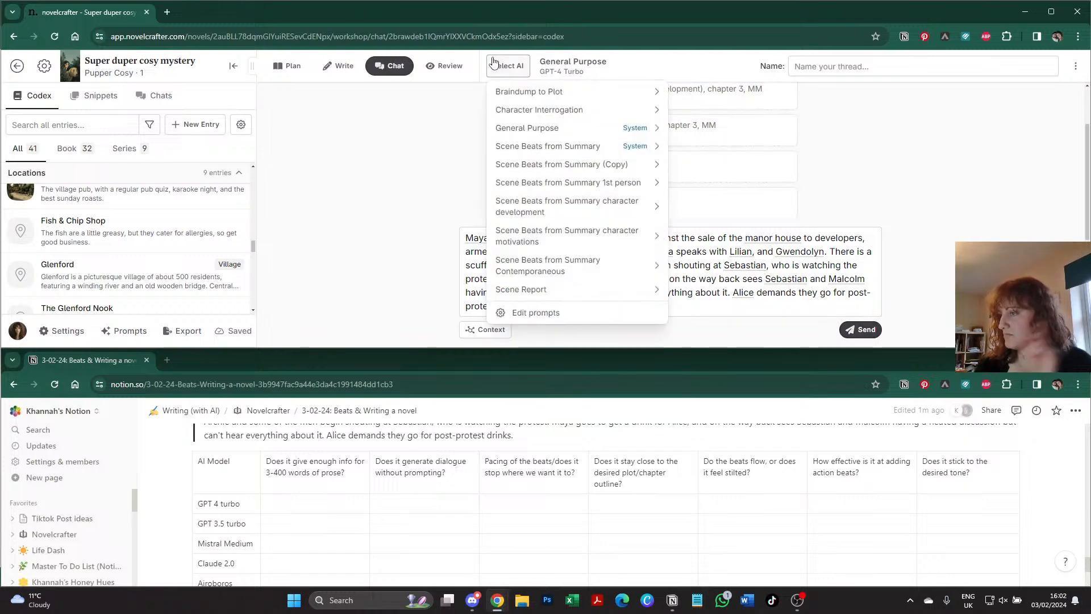
mouse_move(570, 272)
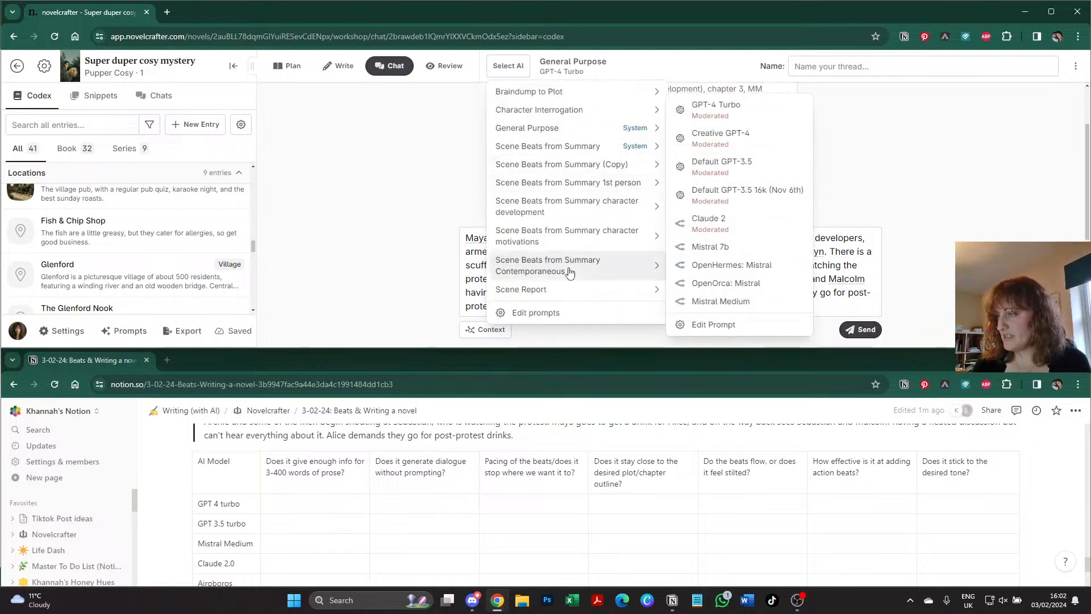
mouse_move(552, 239)
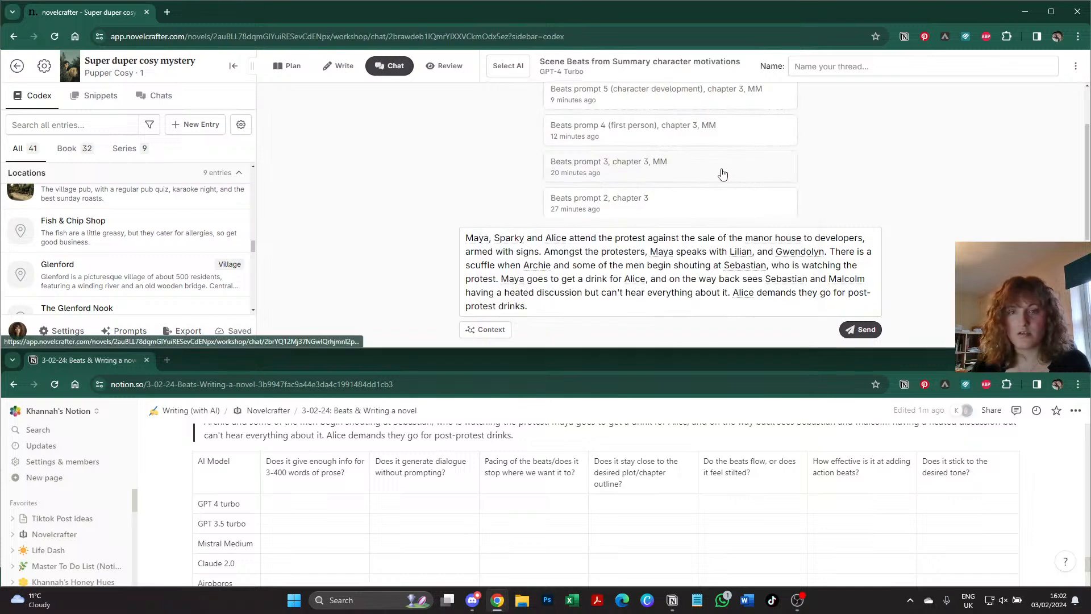
left_click(719, 171)
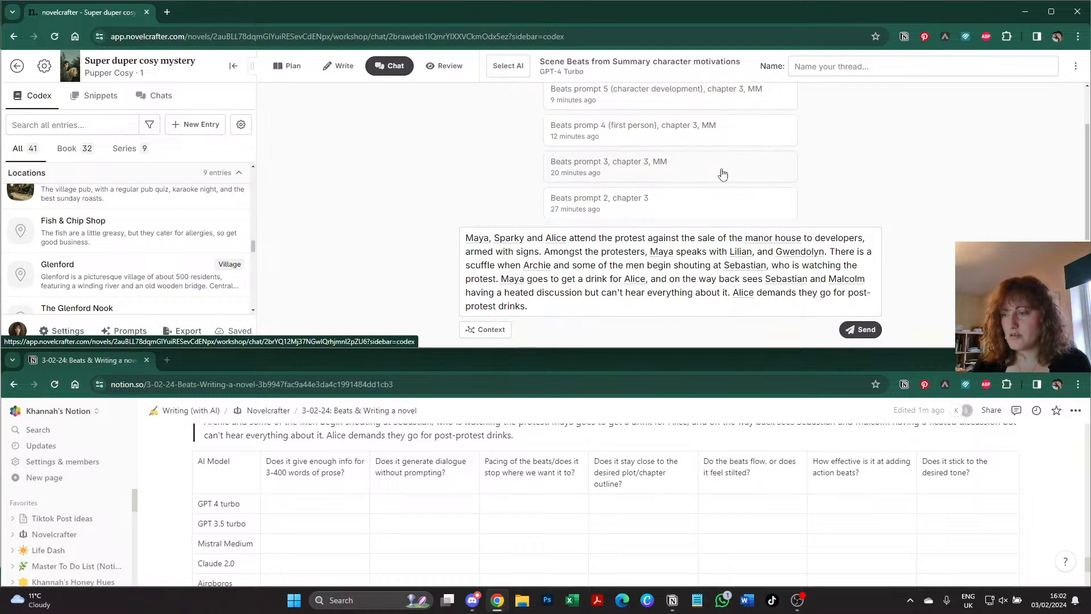
left_click(861, 331)
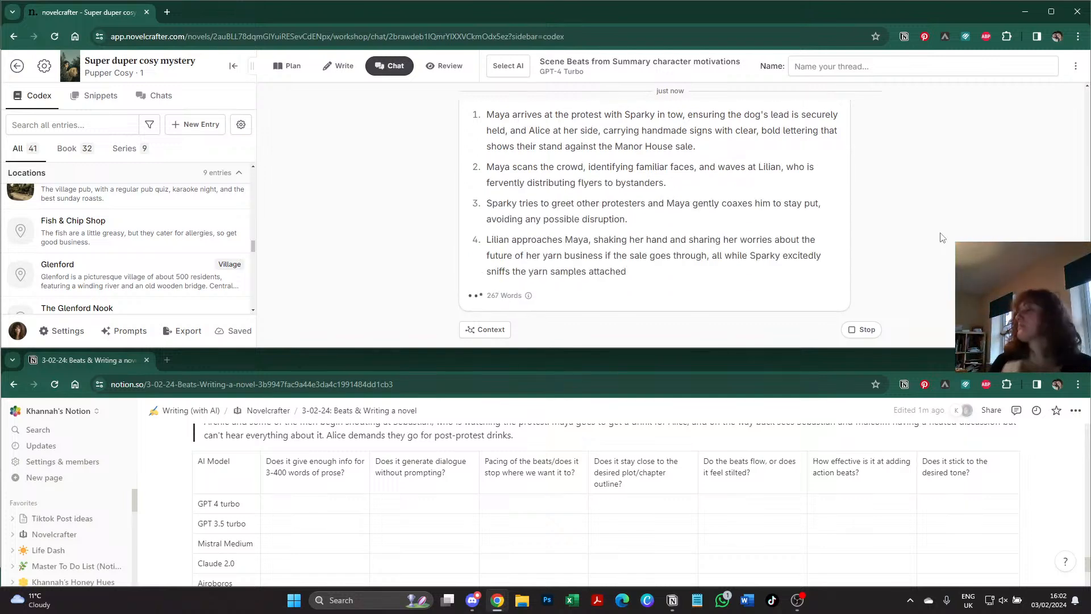
- Read through GPT-4 Turbo's character motivations and numbered scene beats to the end of the response
scroll(935, 222, "up", 5)
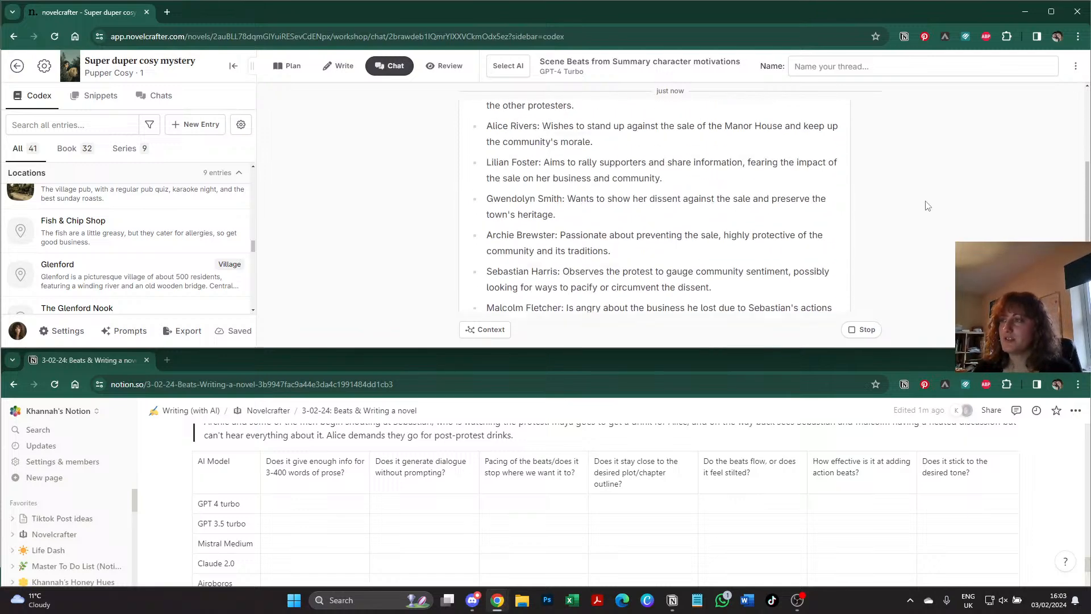
scroll(927, 206, "up", 2)
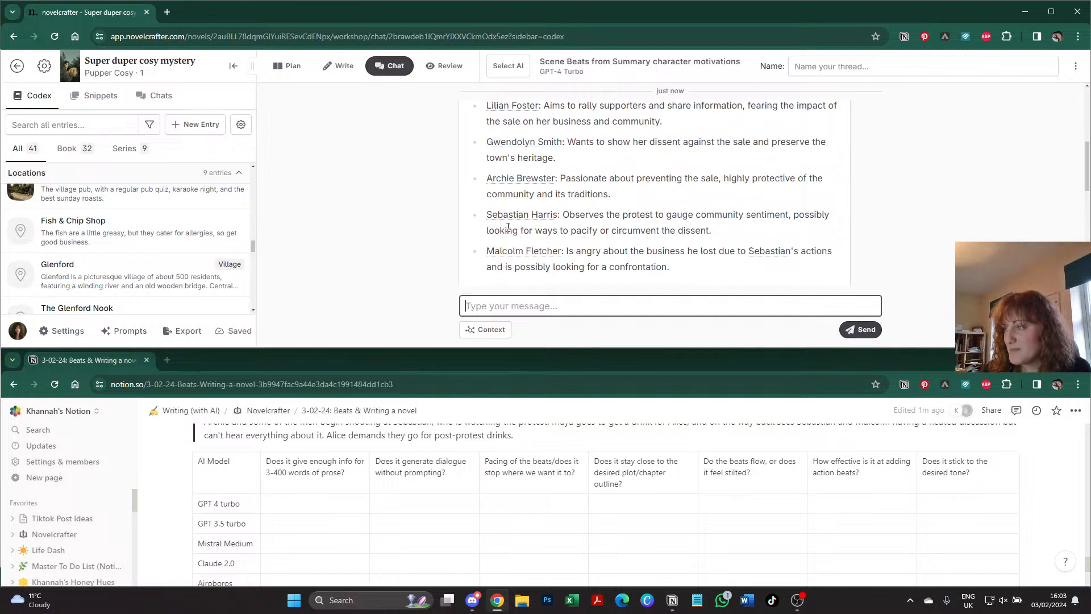
scroll(508, 227, "down", 2)
scroll(508, 227, "up", 2)
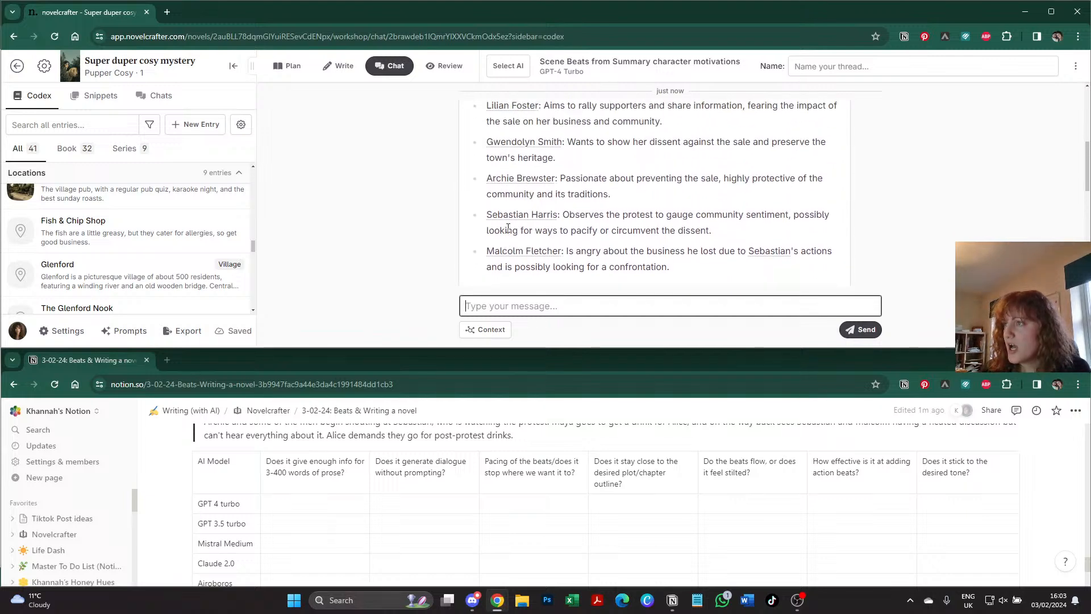
scroll(508, 227, "up", 2)
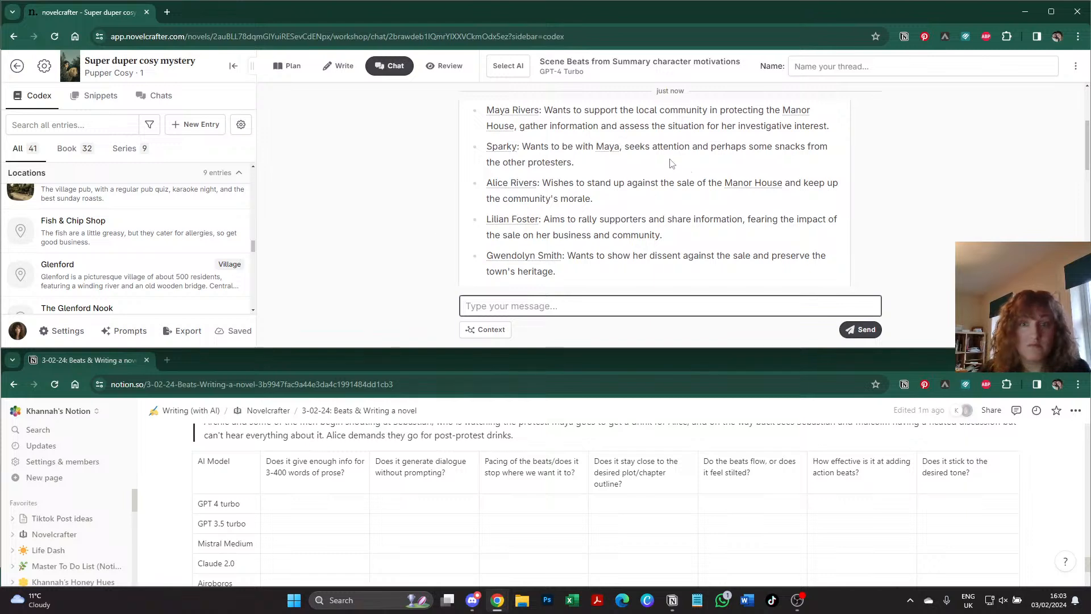
scroll(650, 156, "down", 5)
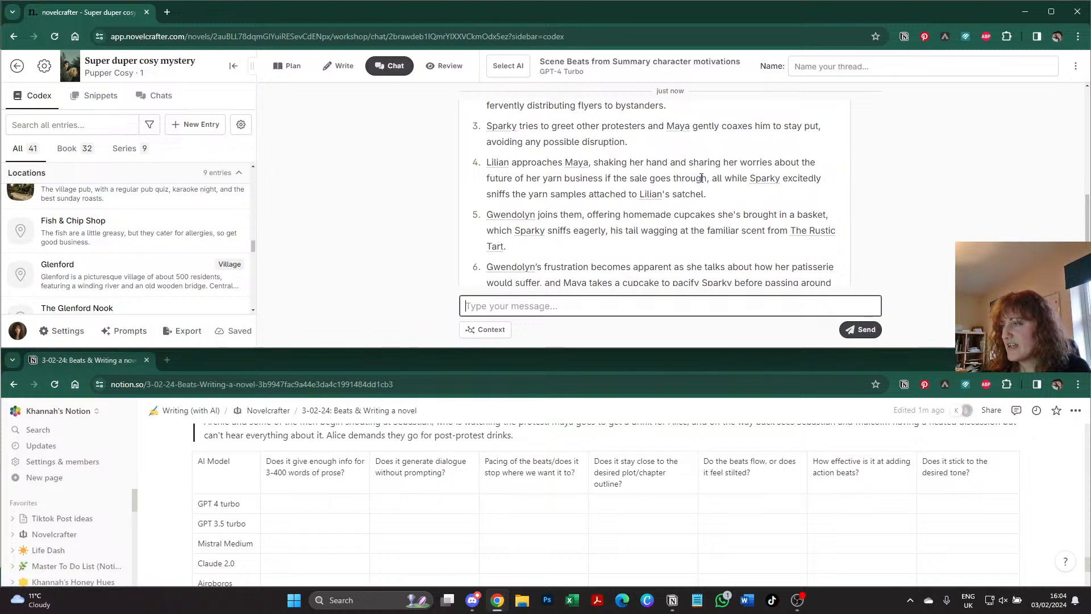
scroll(804, 178, "down", 1)
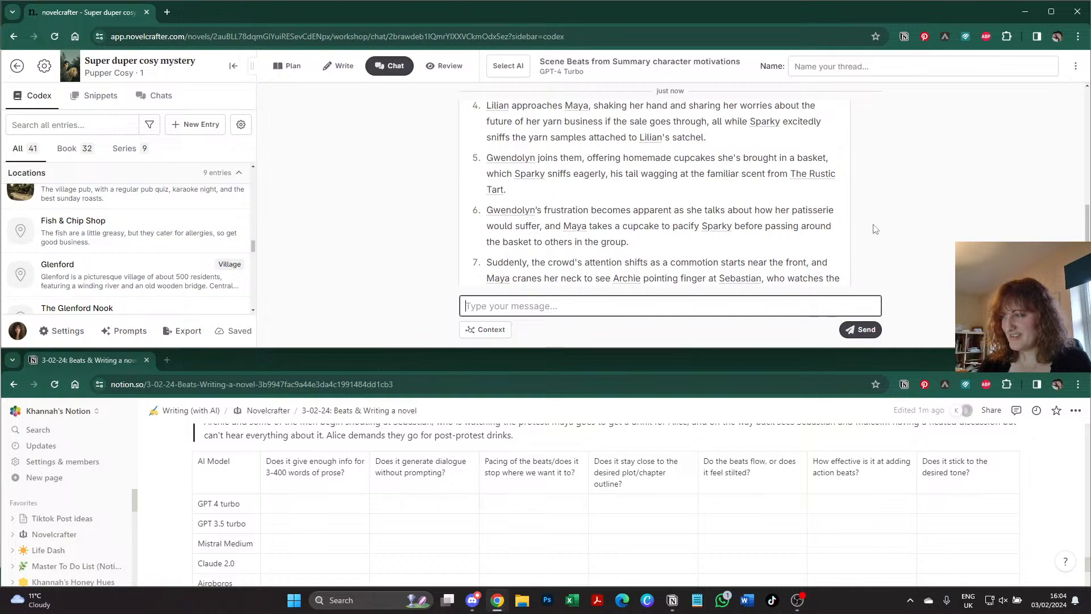
scroll(875, 229, "down", 1)
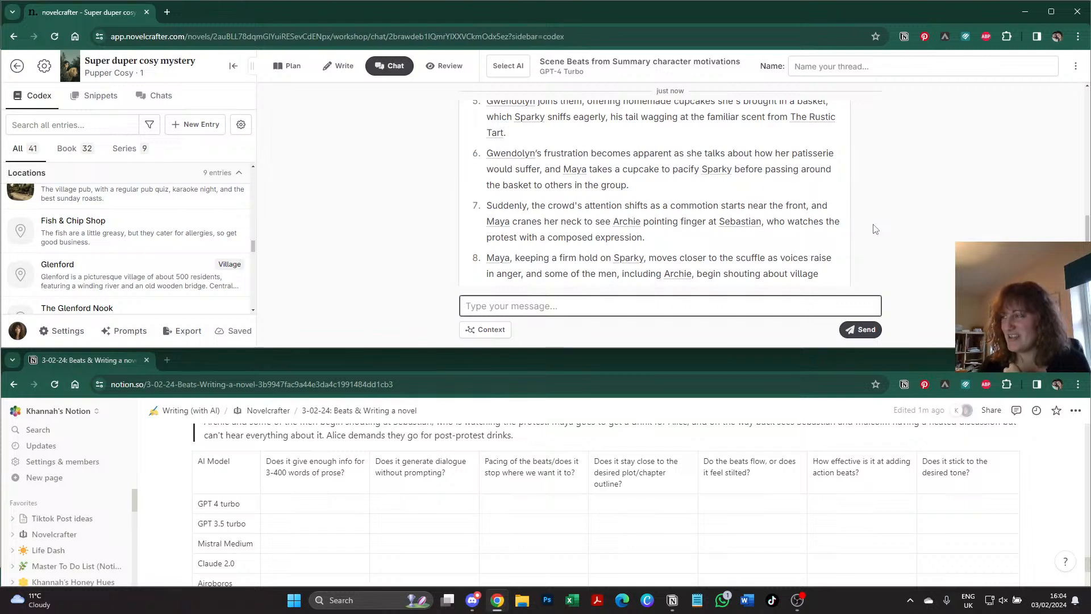
scroll(875, 229, "down", 1)
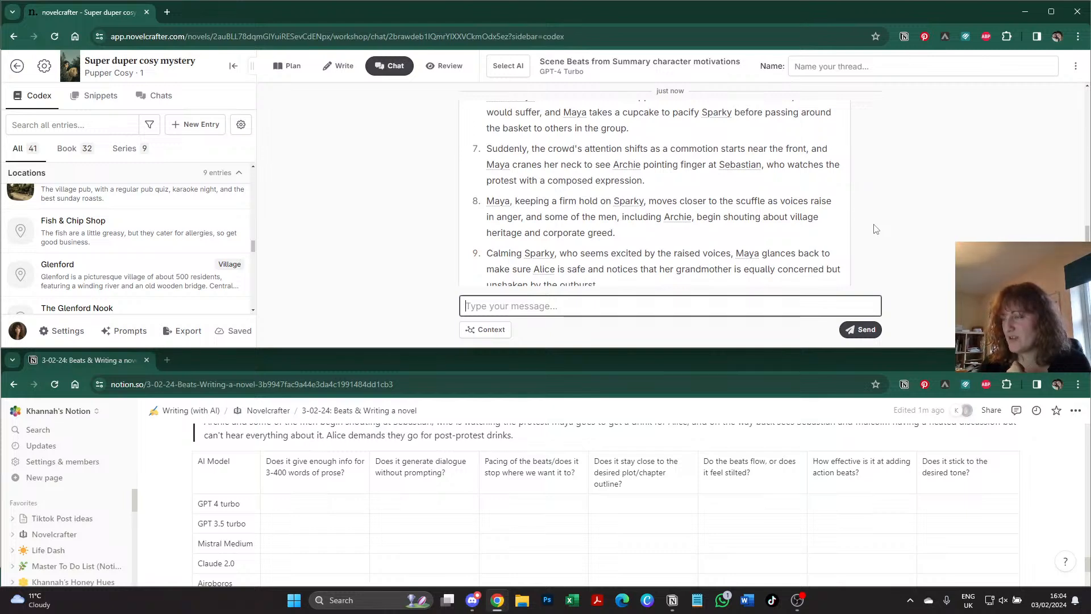
scroll(875, 229, "down", 1)
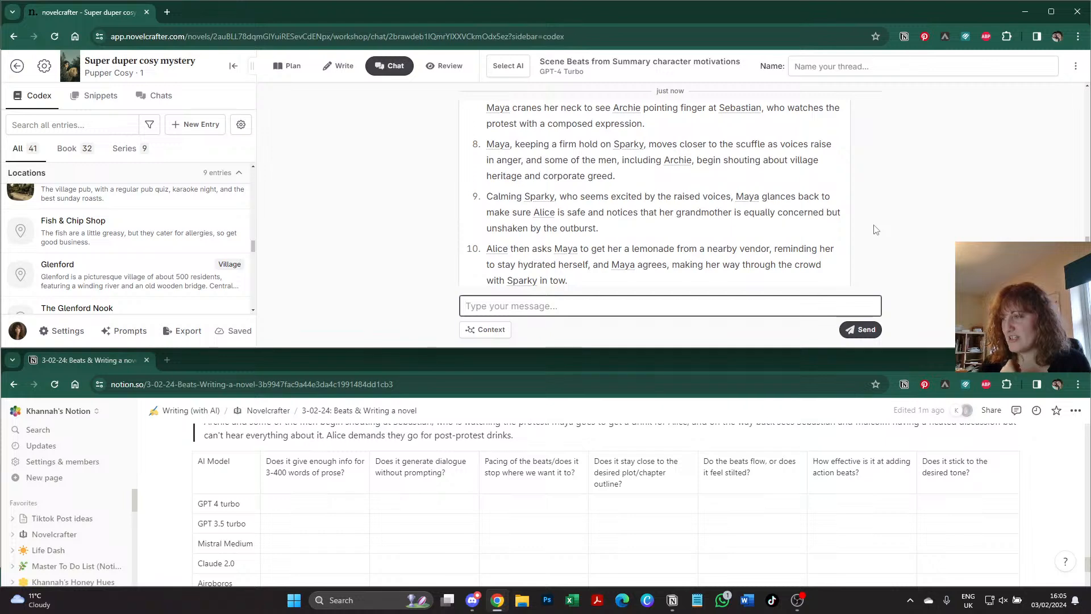
scroll(875, 229, "down", 1)
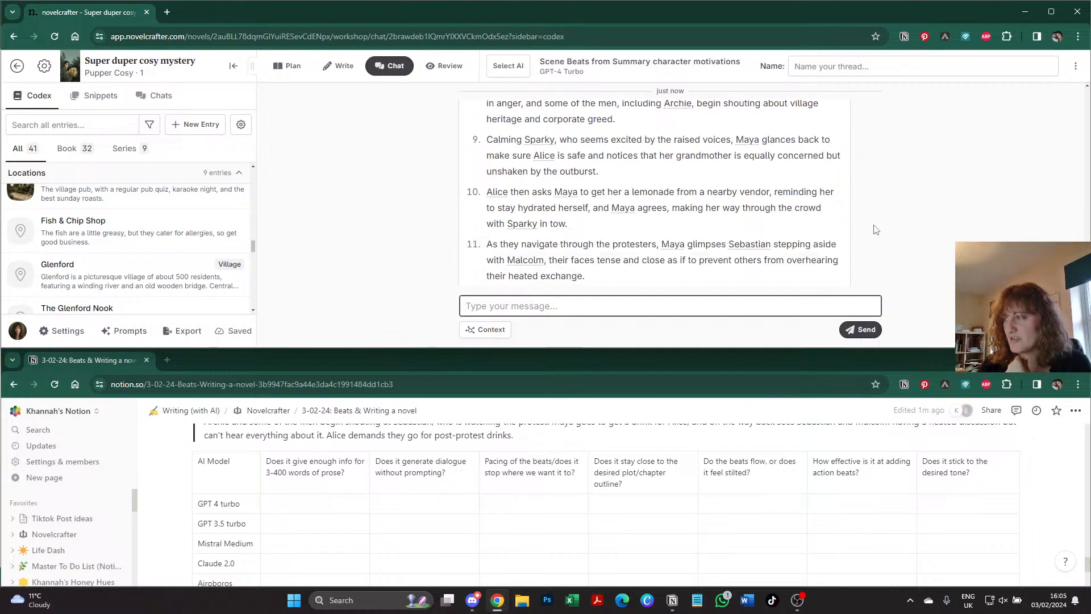
scroll(875, 229, "down", 1)
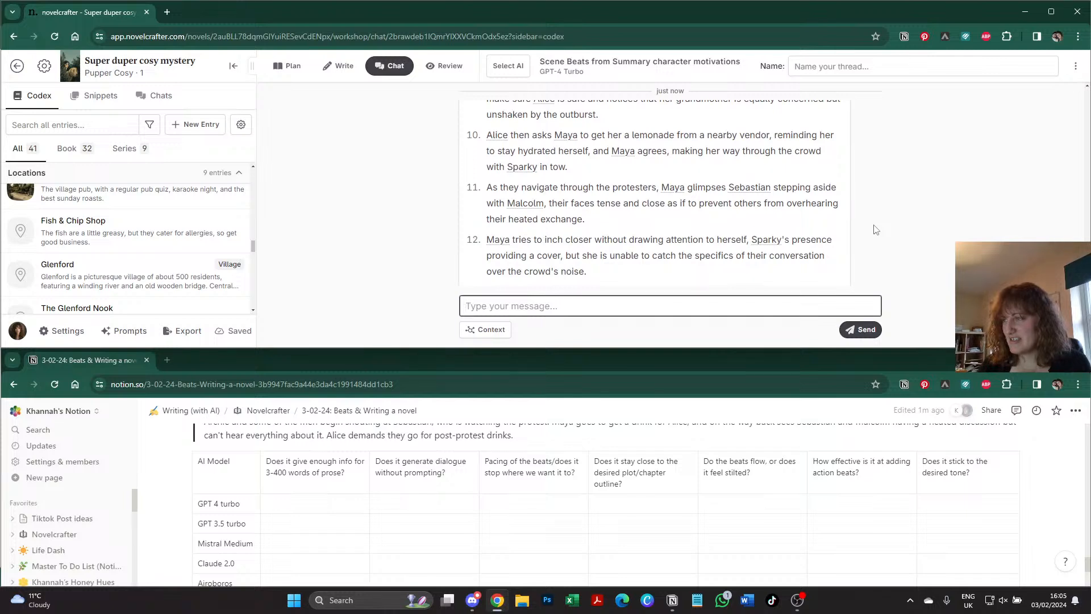
scroll(875, 229, "down", 1)
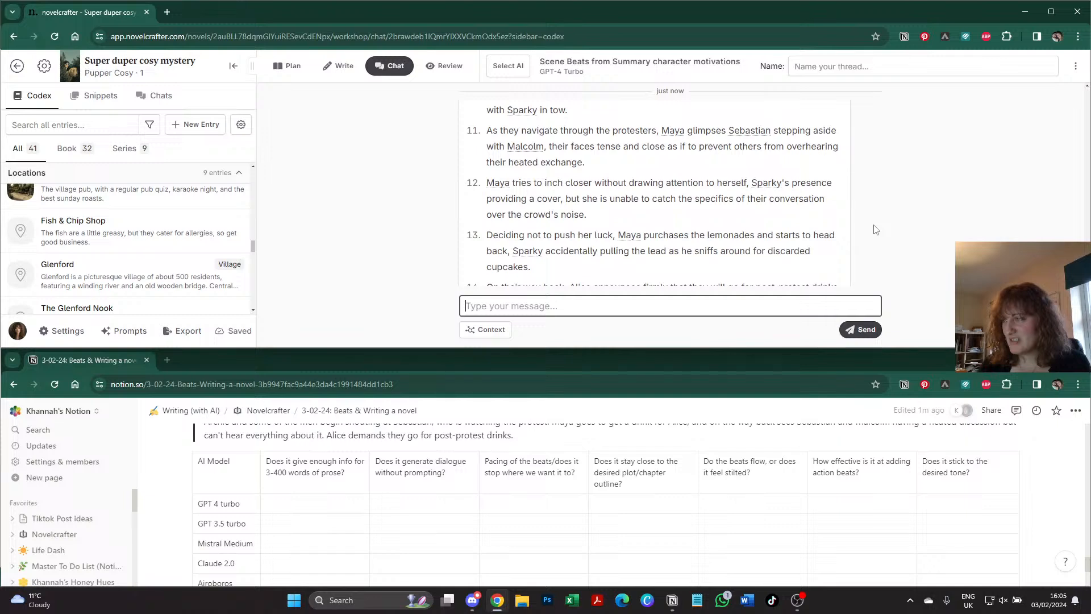
scroll(875, 229, "down", 1)
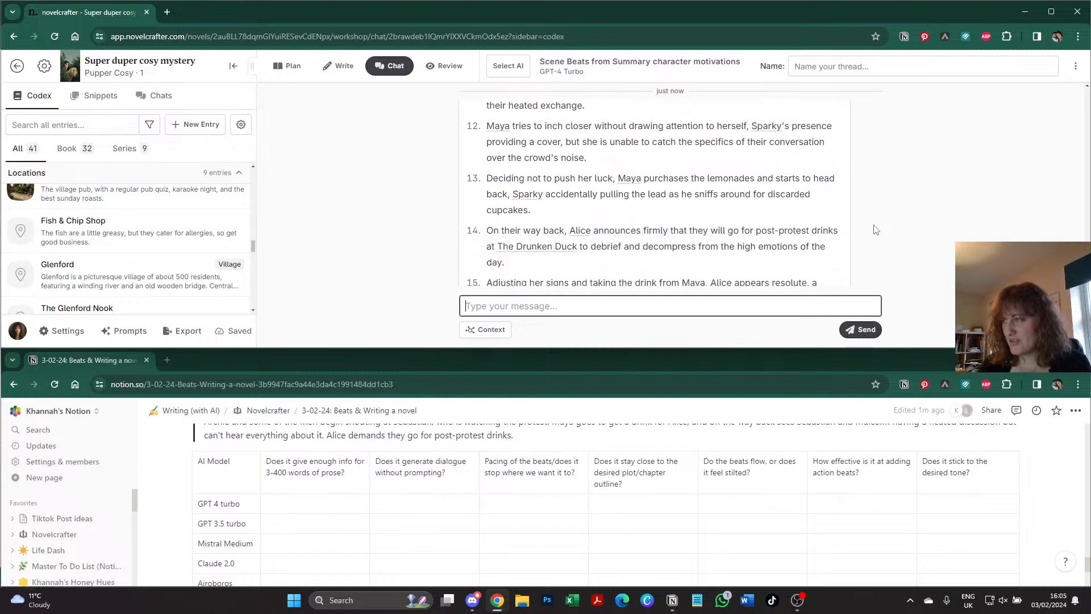
scroll(875, 229, "down", 1)
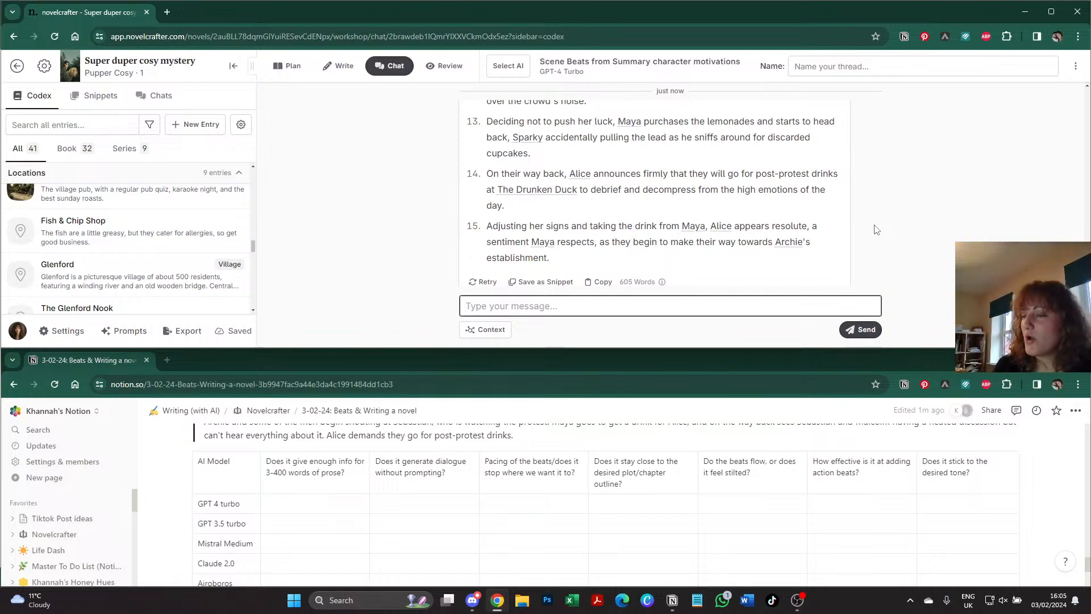
- In the GPT 4 turbo row, enter "Yes" for enough prose info and "No, but gave conversation topics" for generating dialogue without prompting
left_click(314, 503)
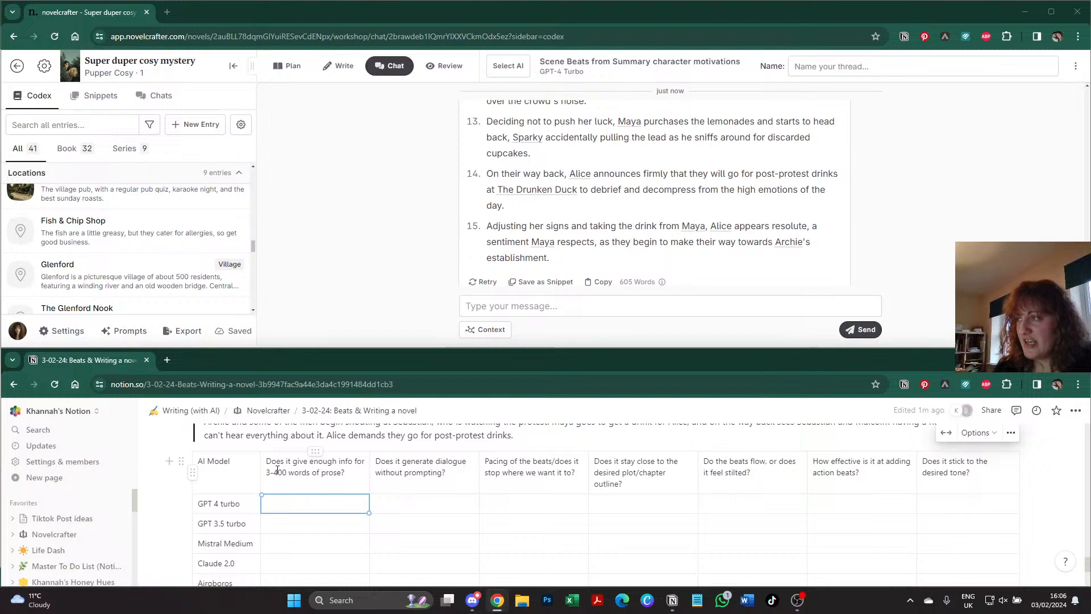
type("Yes")
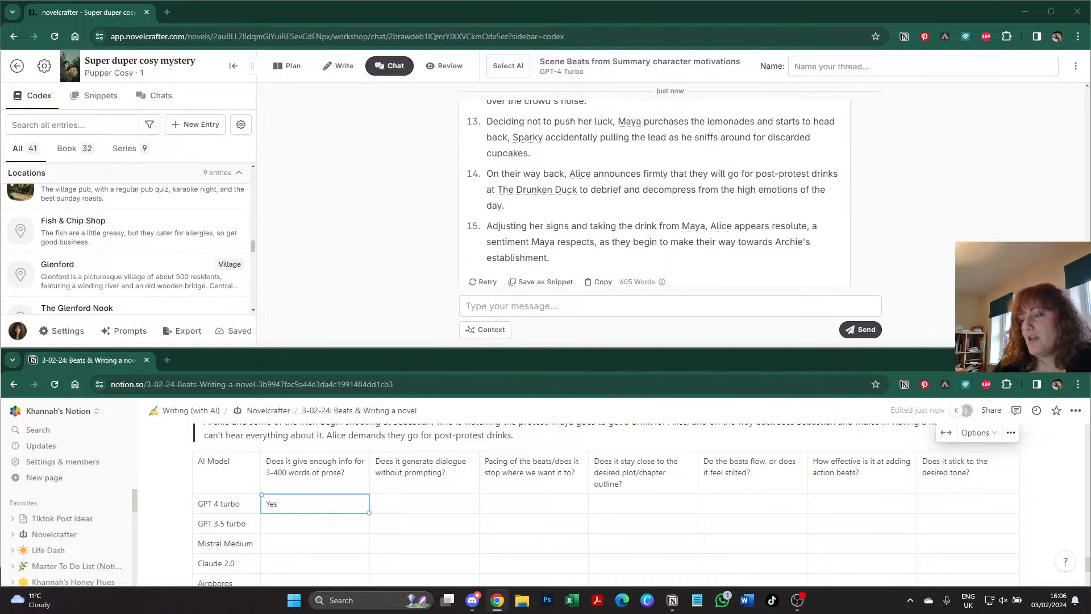
left_click(412, 506)
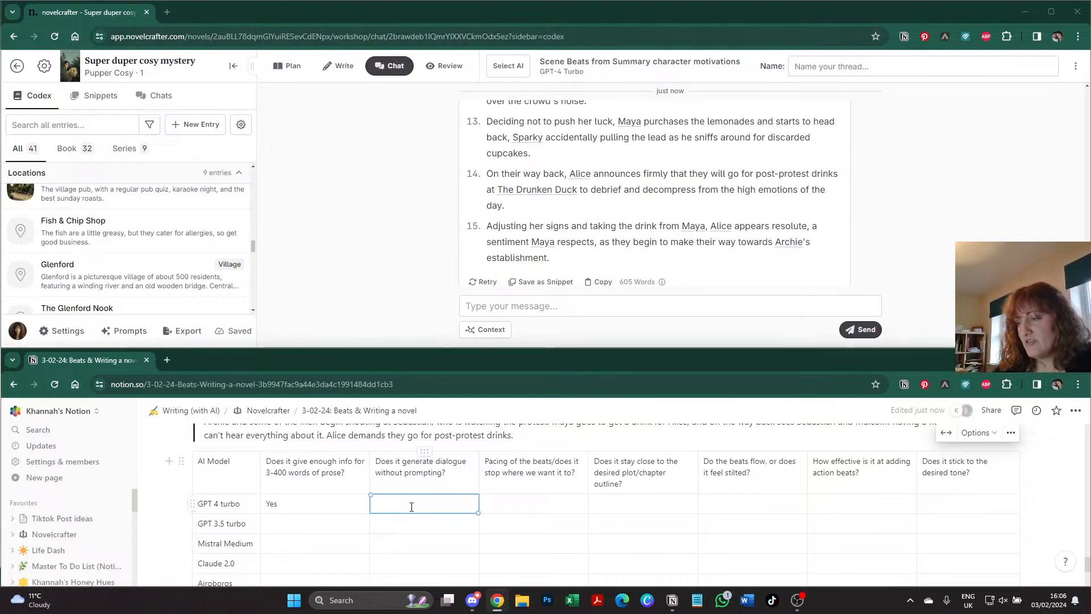
type("No")
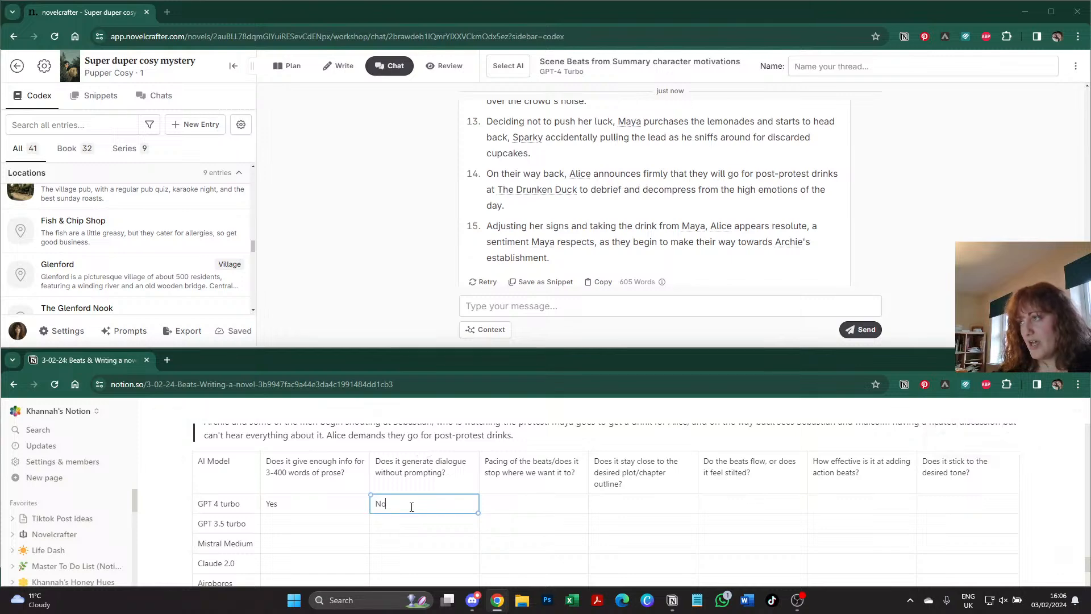
scroll(497, 239, "up", 3)
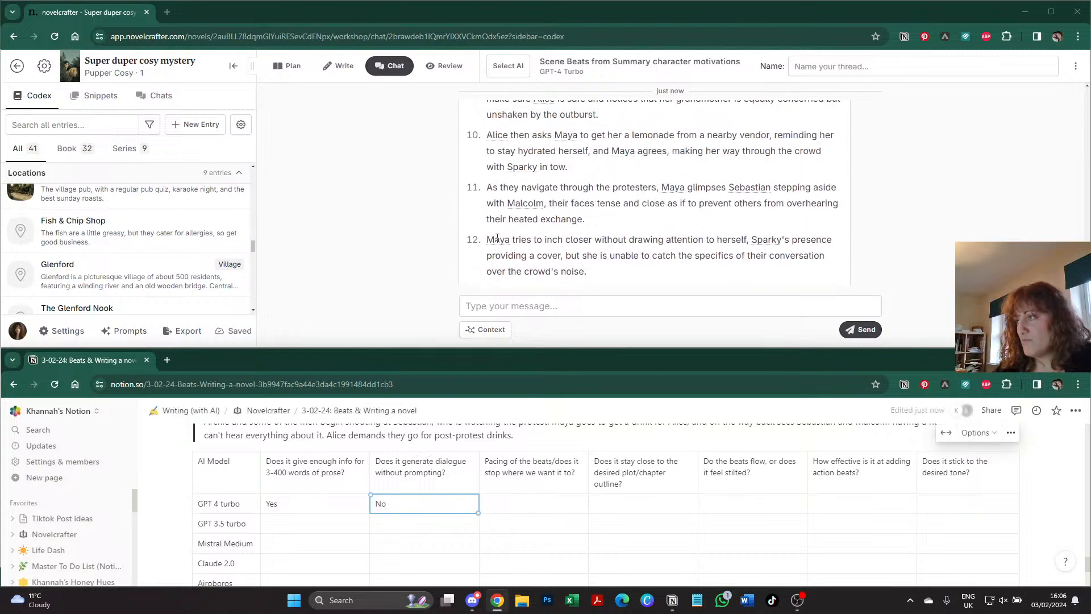
scroll(497, 238, "up", 2)
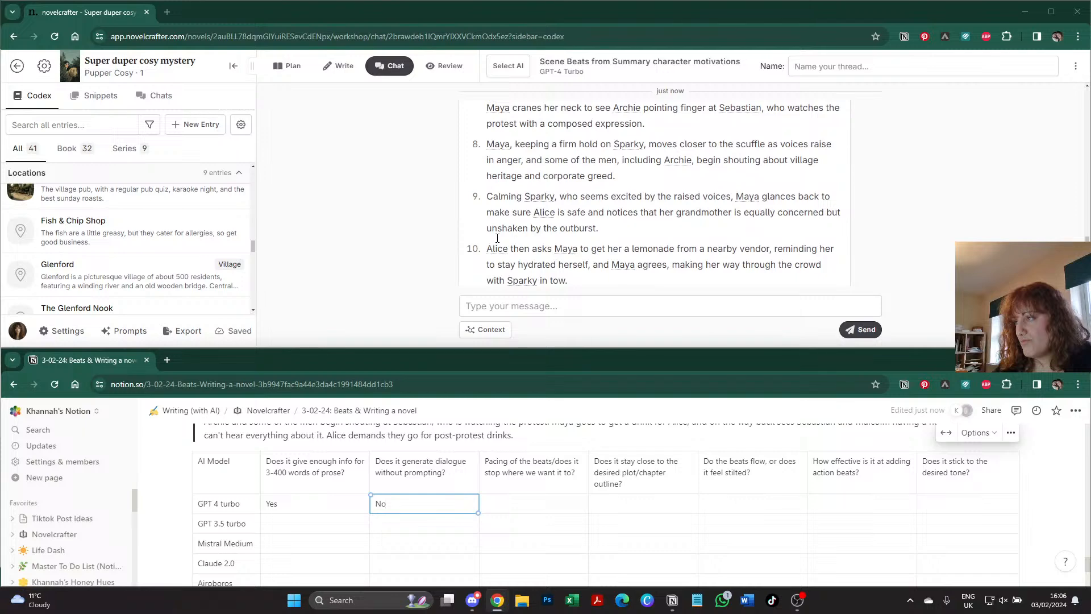
scroll(497, 238, "down", 5)
type(", ")
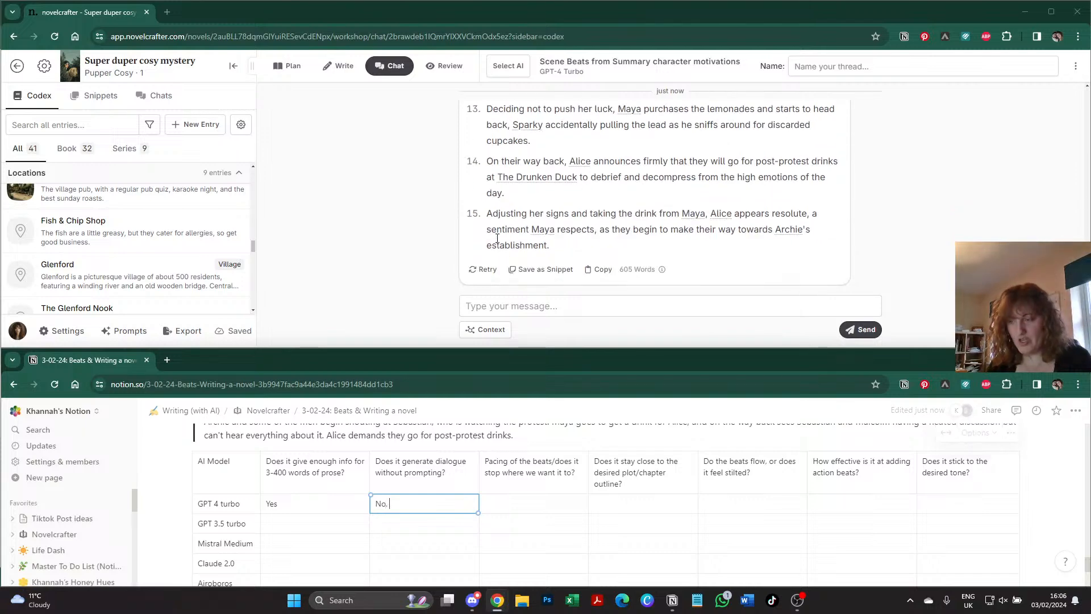
type("but gave con")
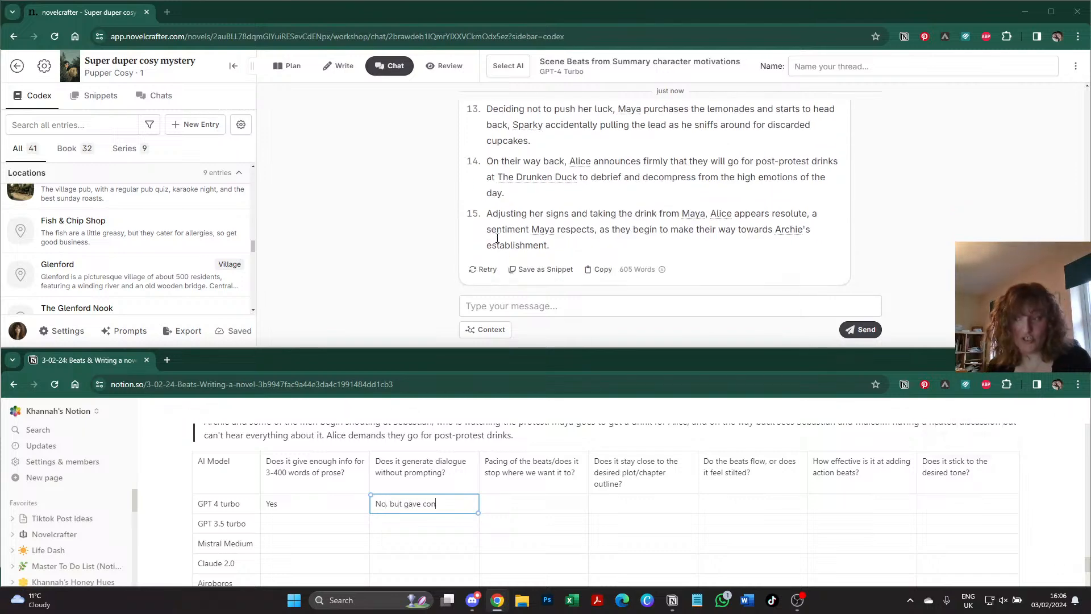
type("versation topics")
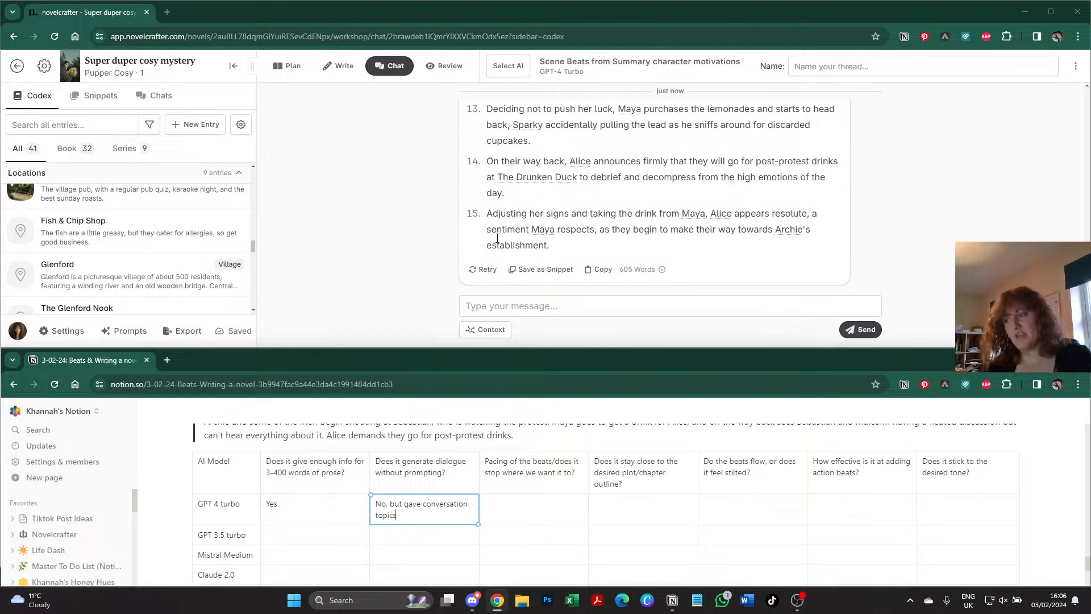
- Check the beats against the scene summary and enter "Yes" for GPT 4 turbo's pacing and for staying close to the outline
key("Tab")
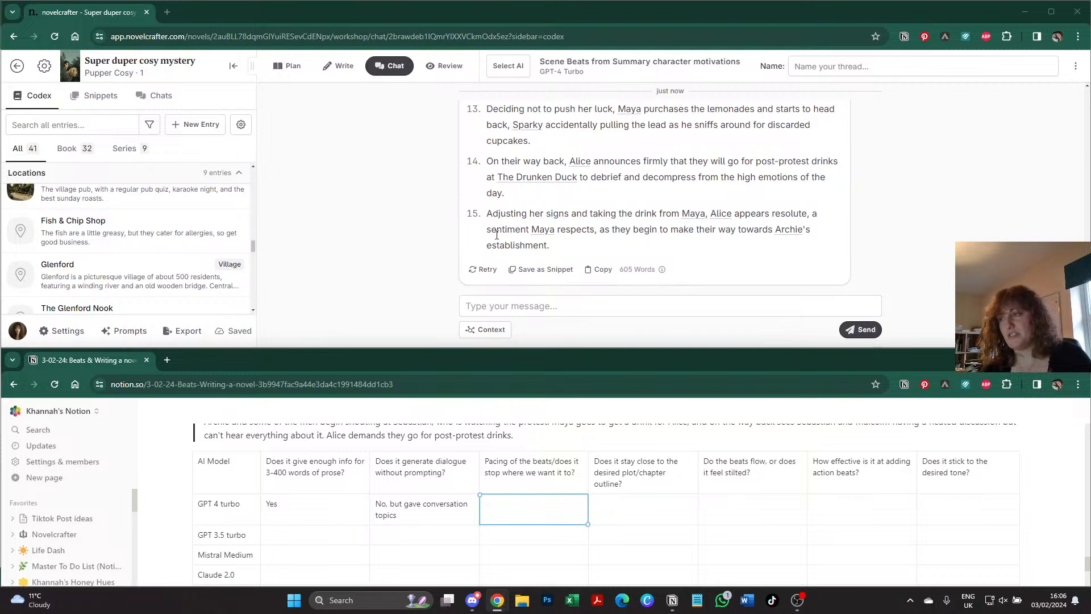
scroll(549, 200, "up", 10)
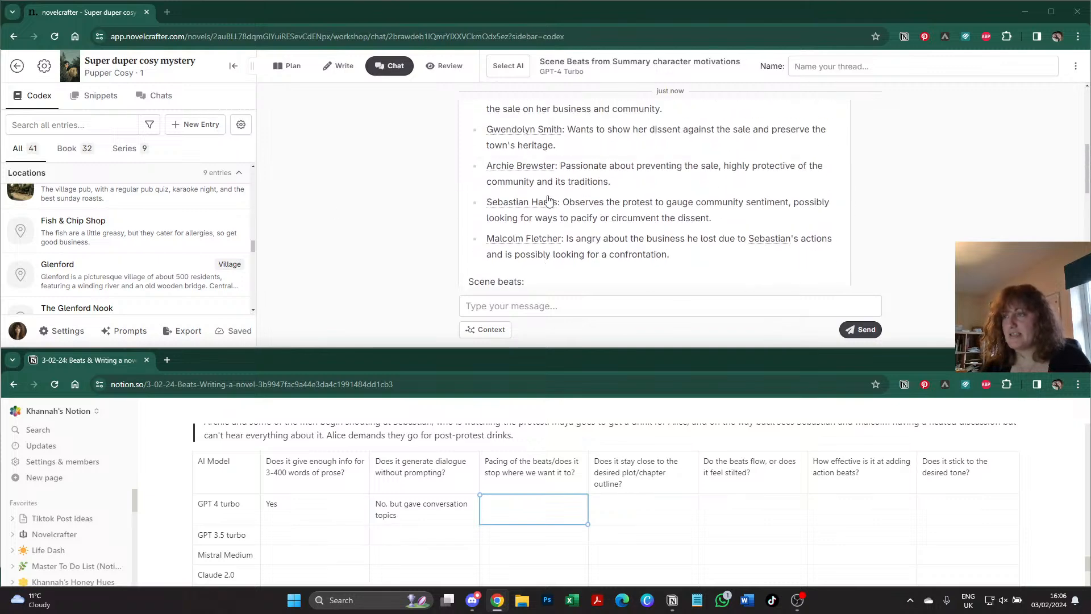
scroll(549, 200, "up", 5)
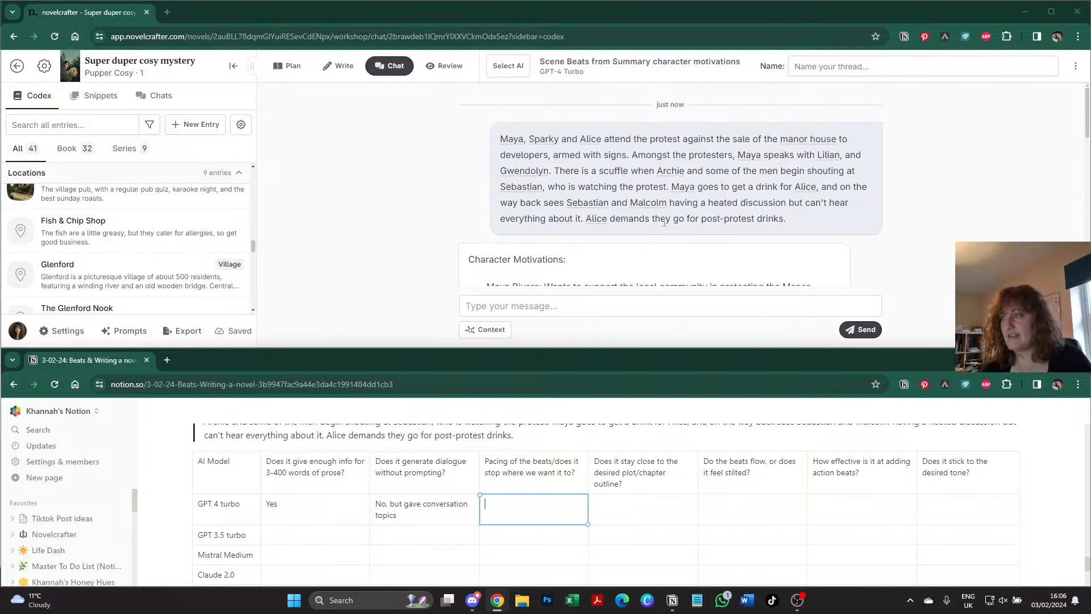
scroll(791, 223, "down", 15)
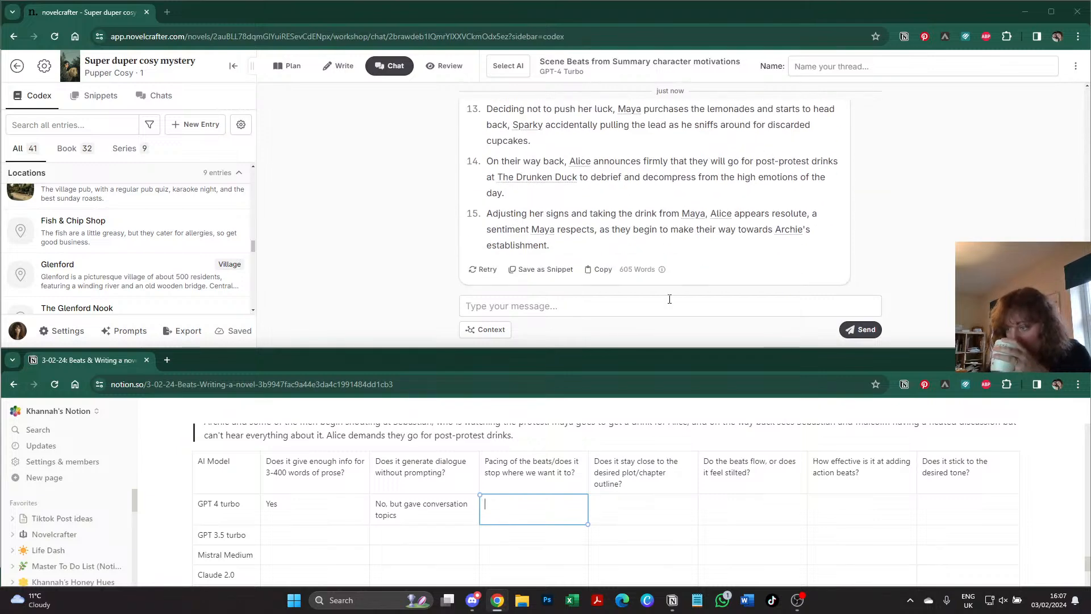
type("Yes")
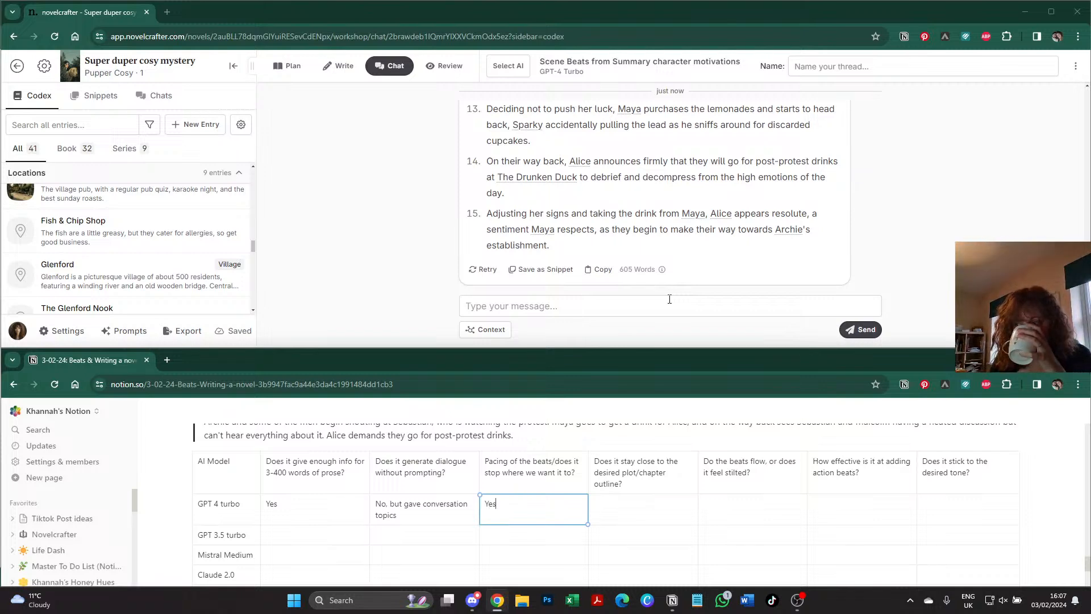
key("Tab")
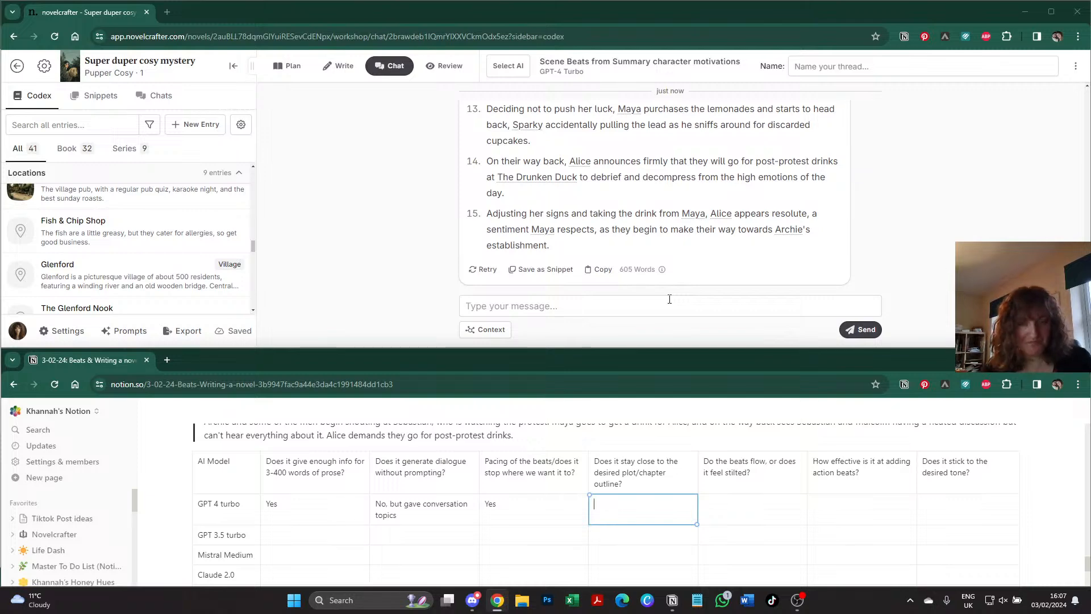
scroll(652, 241, "up", 5)
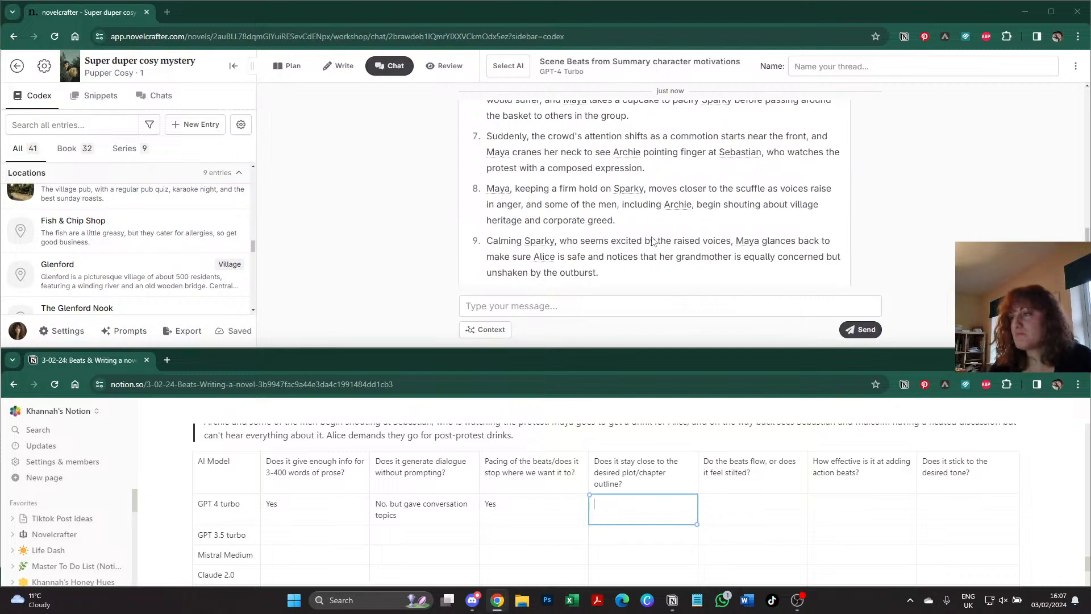
scroll(652, 241, "up", 10)
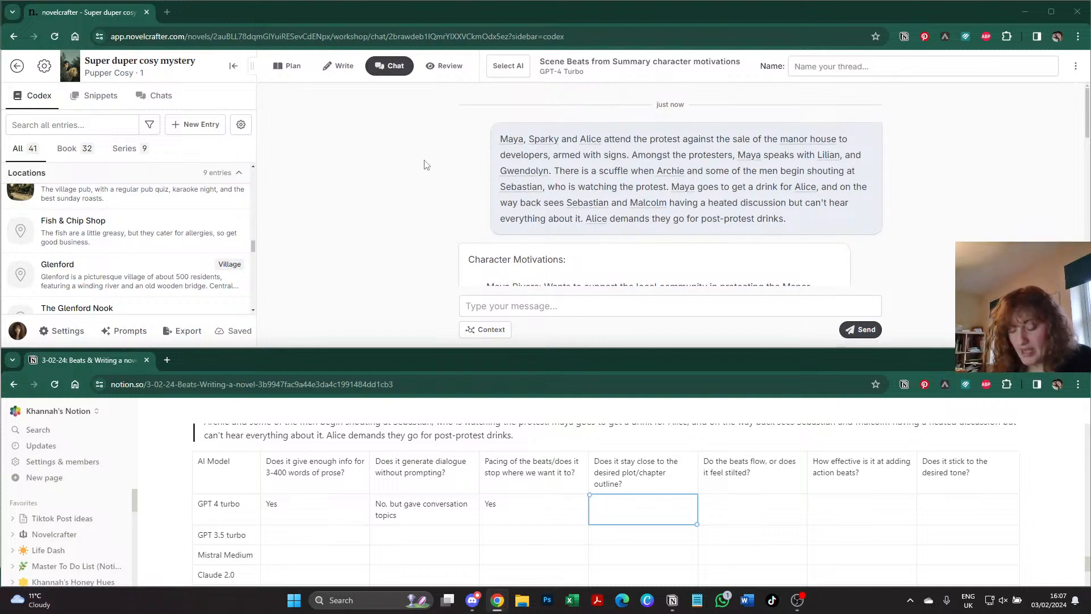
type("Yes")
- Review how the scene beats flow and enter "Yes" under the beats flow question for GPT 4 turbo
key("Tab")
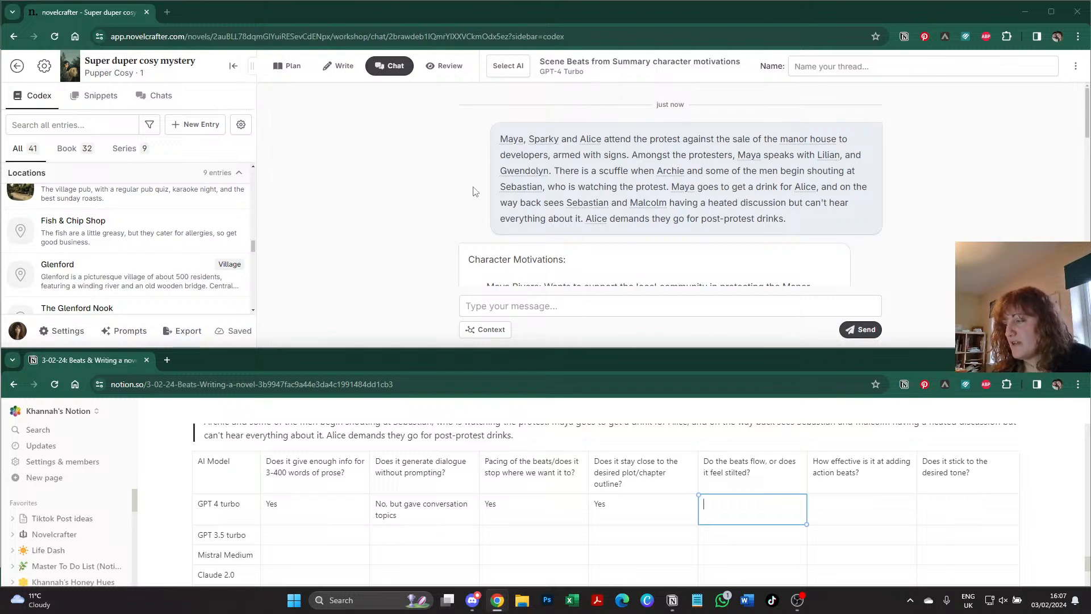
scroll(475, 191, "down", 10)
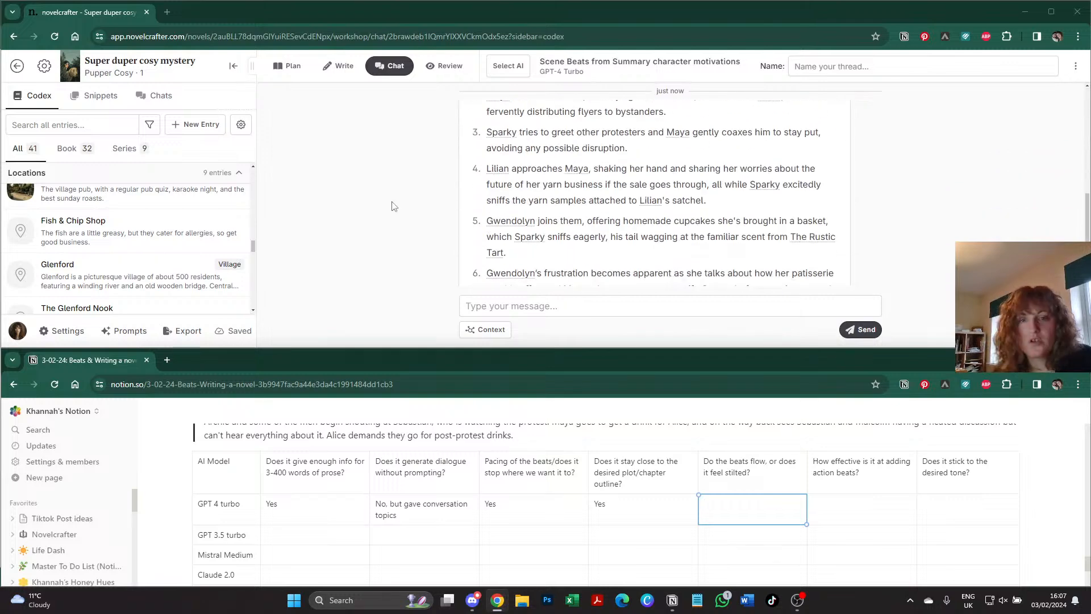
scroll(392, 206, "down", 1)
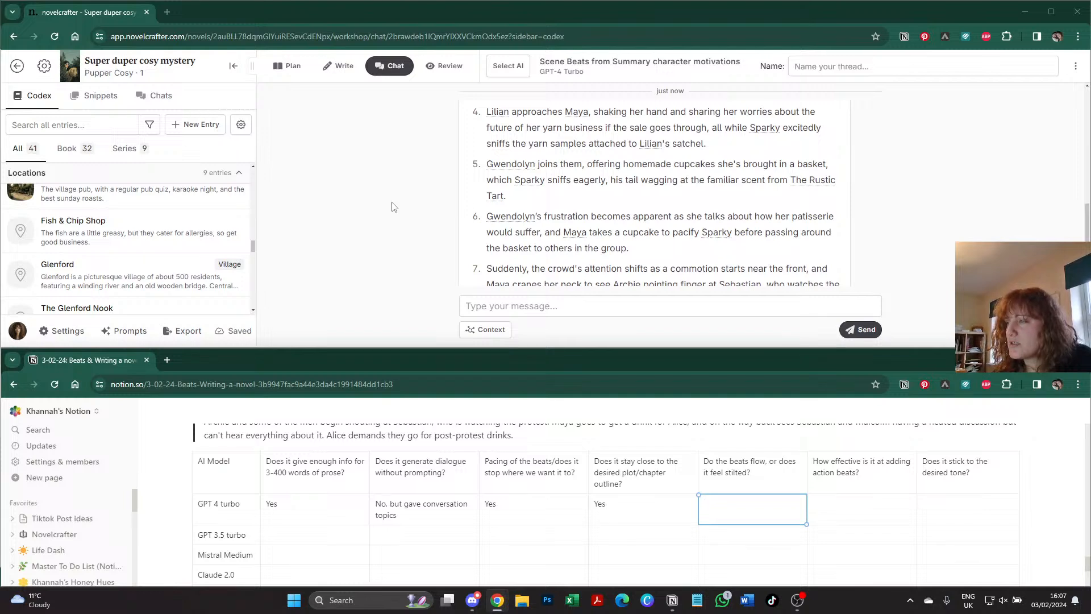
scroll(392, 206, "down", 2)
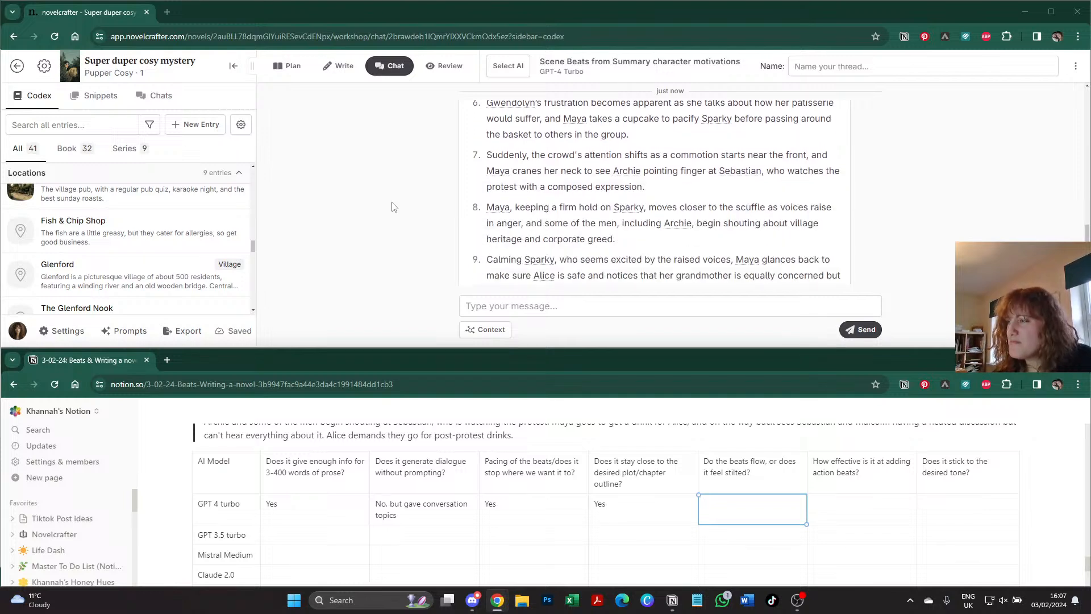
type("Yes")
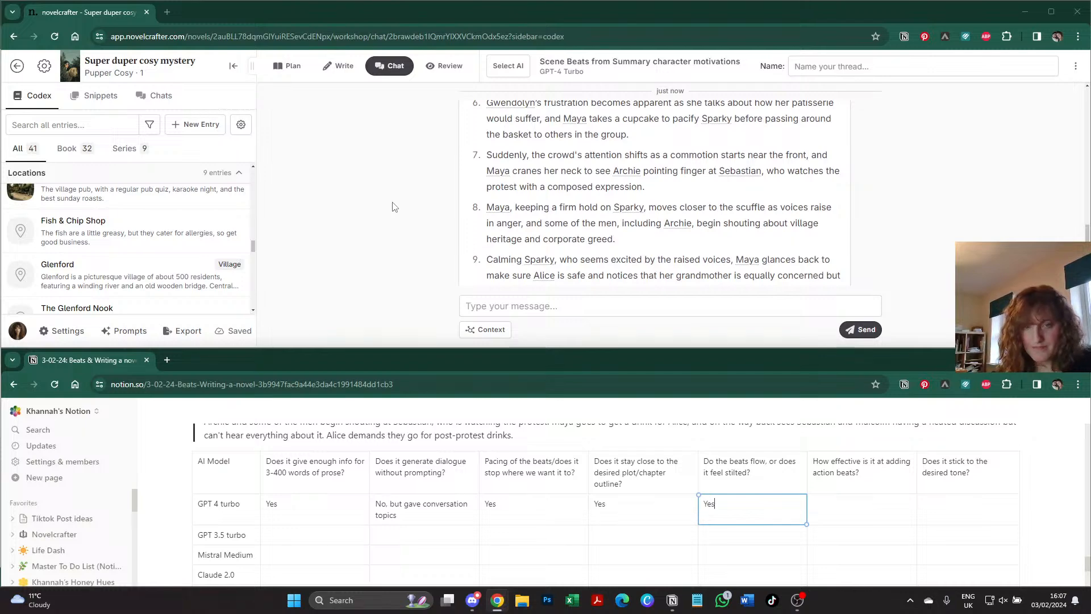
- Rate GPT 4 turbo "Very" for effectiveness at adding action beats and "Yes" for sticking to the desired tone
scroll(405, 222, "up", 10)
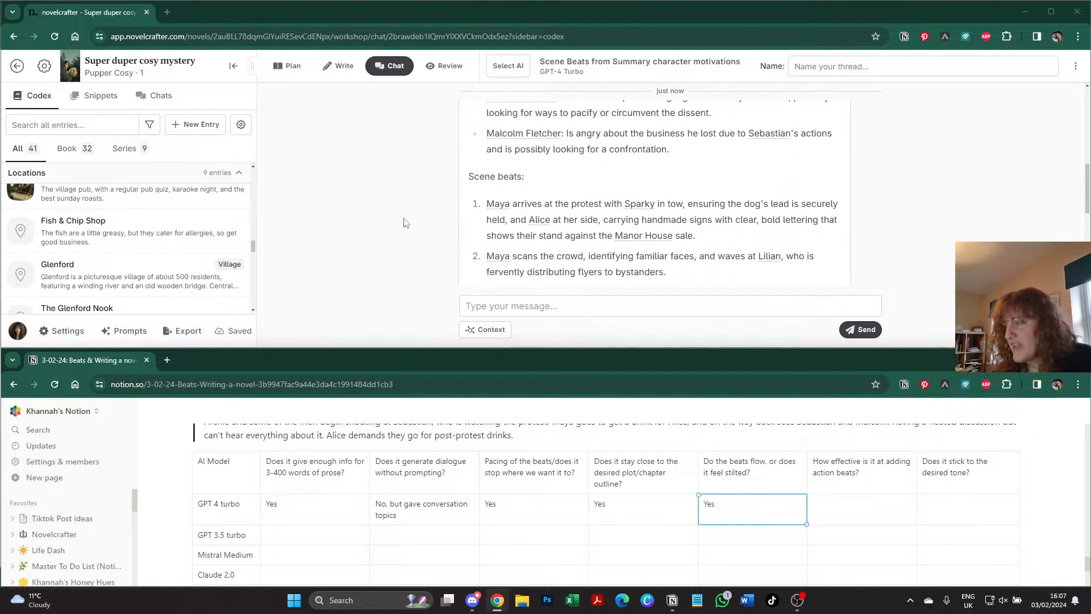
scroll(405, 222, "up", 2)
scroll(408, 225, "down", 4)
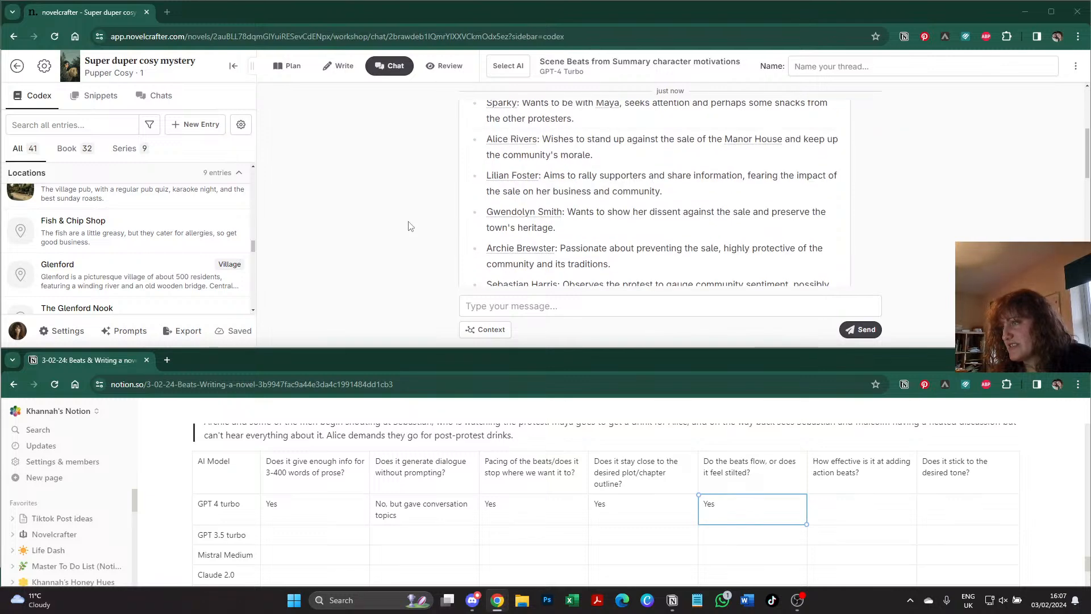
scroll(410, 226, "up", 2)
left_click(855, 510)
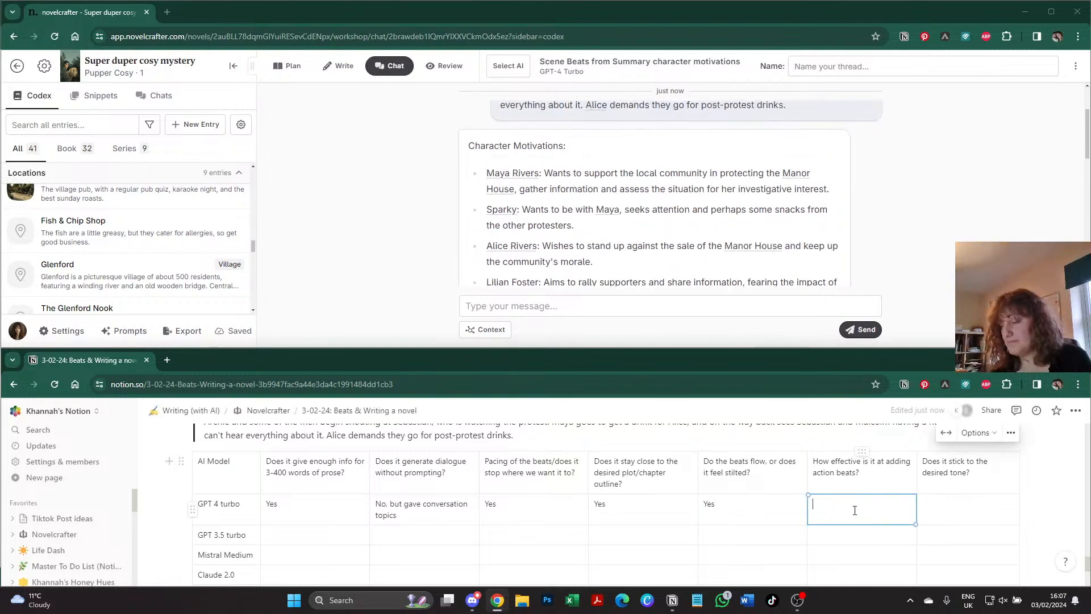
type("Very")
key("Tab")
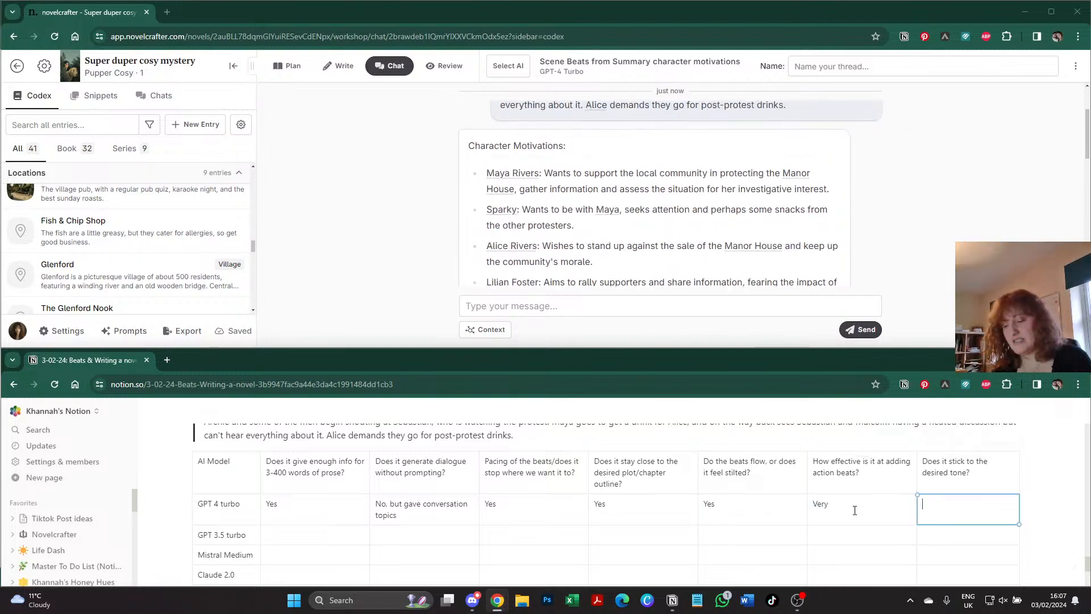
type("Yes")
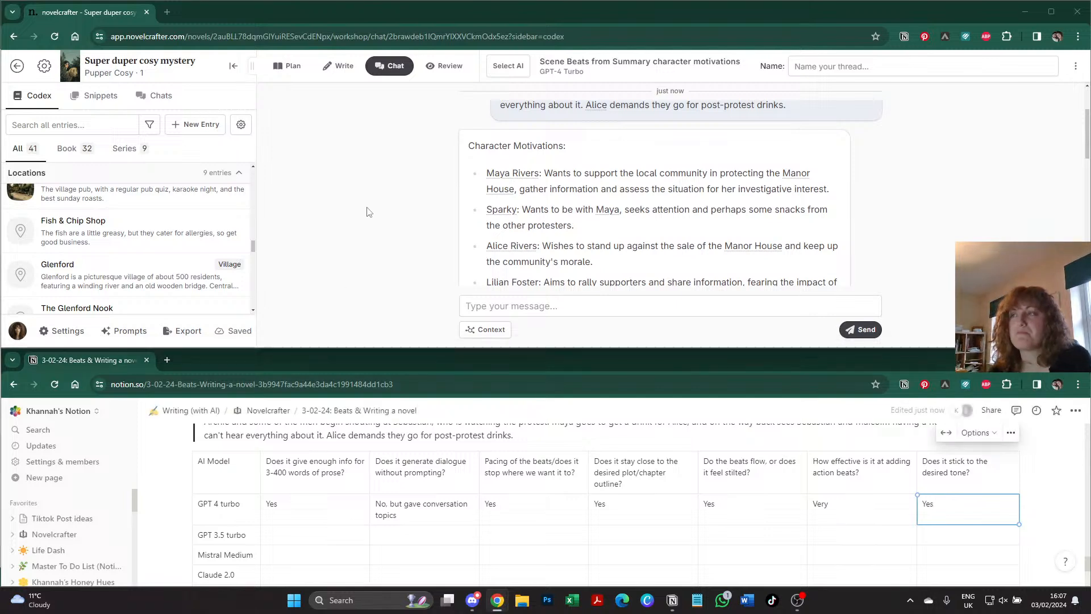
- Look over the GPT-4 Turbo response once more and name the chat thread "GPT4 (chapter 4)"
scroll(445, 145, "down", 1)
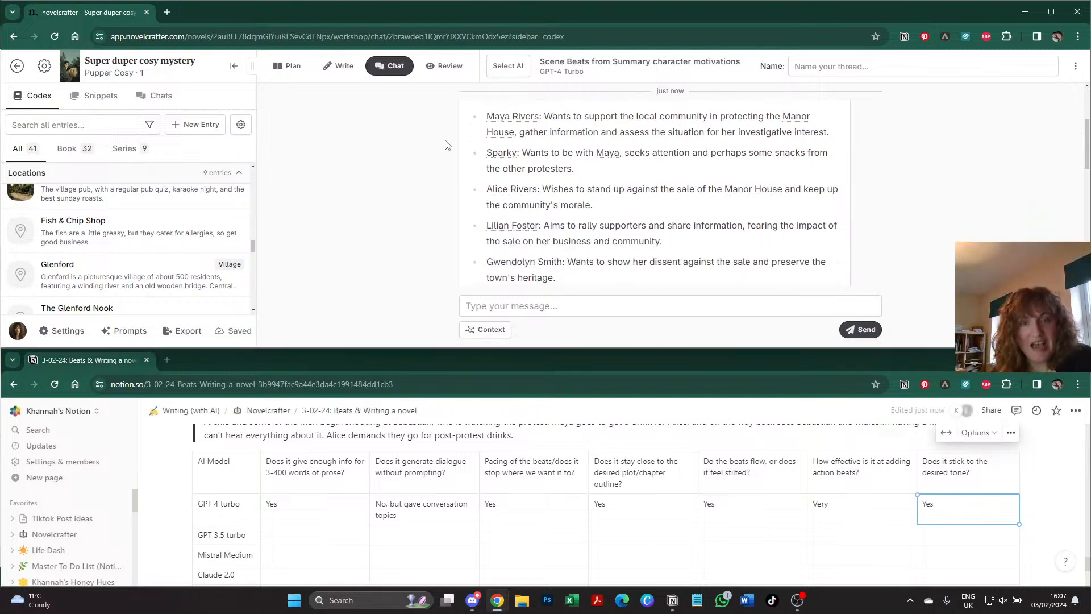
scroll(449, 149, "down", 5)
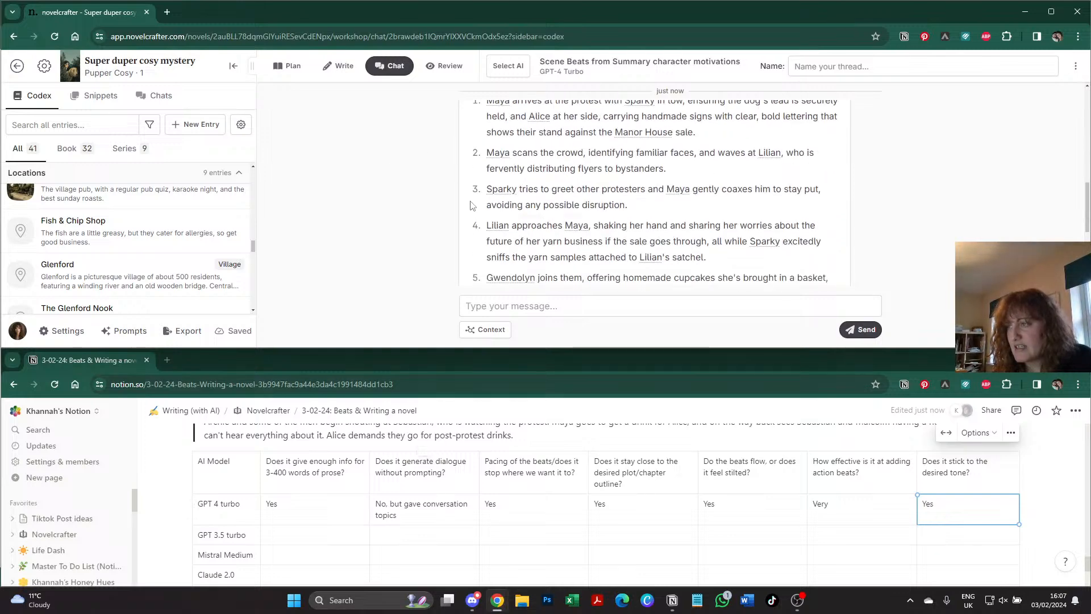
scroll(474, 205, "down", 8)
scroll(537, 215, "down", 3)
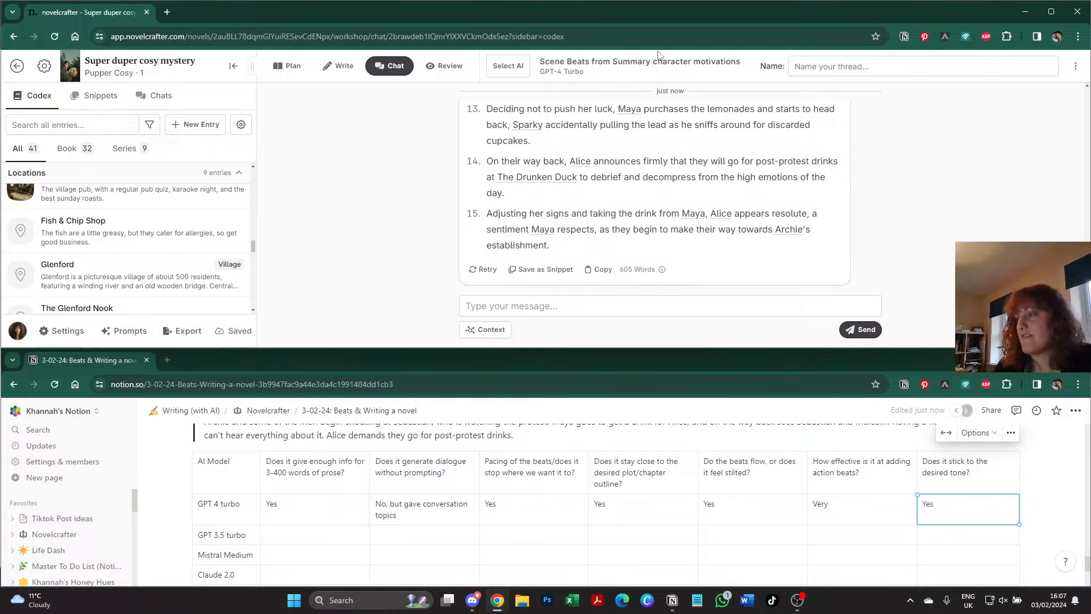
scroll(533, 217, "up", 2)
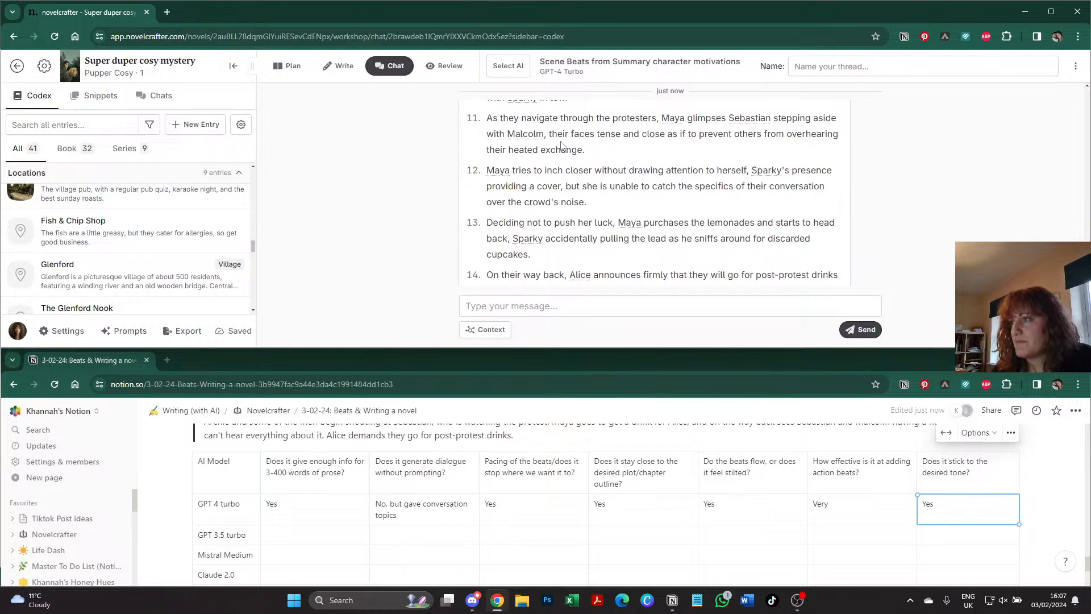
left_click(837, 63)
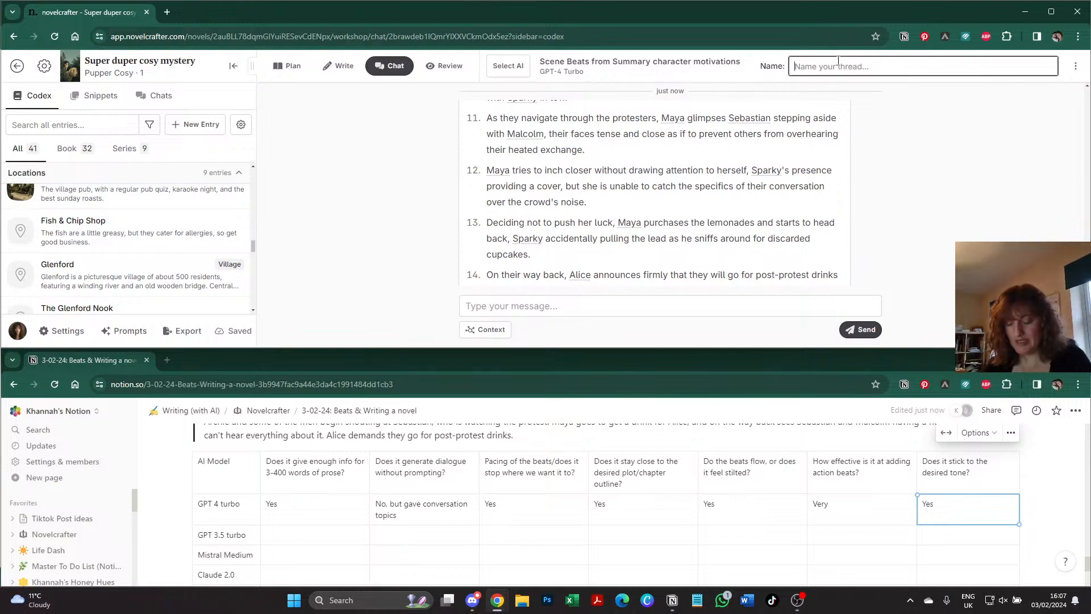
type("GPT4 (h")
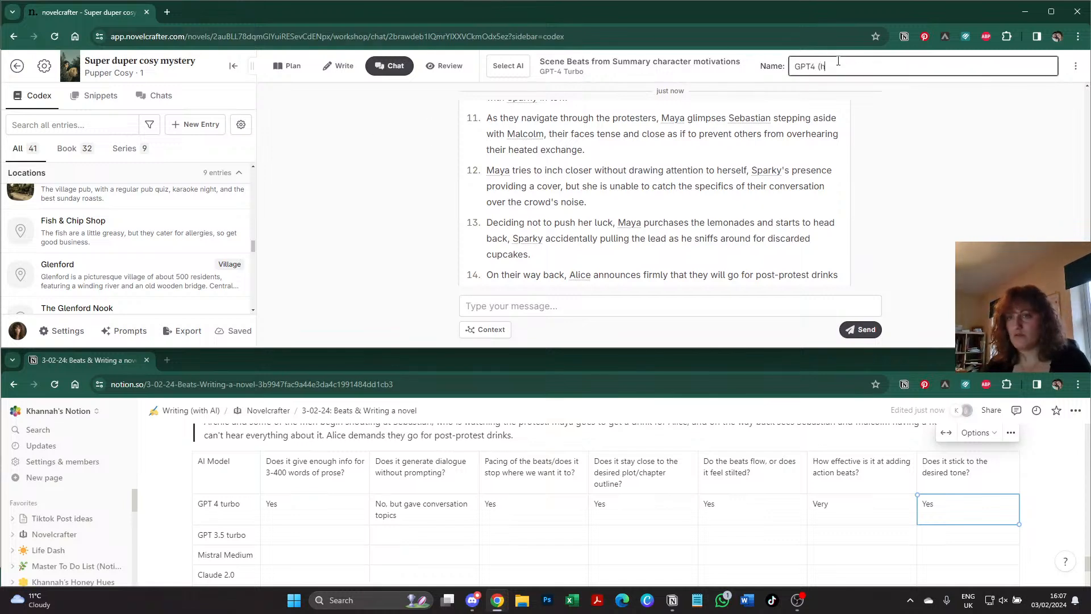
key("BackSpace")
type("chapter 4")
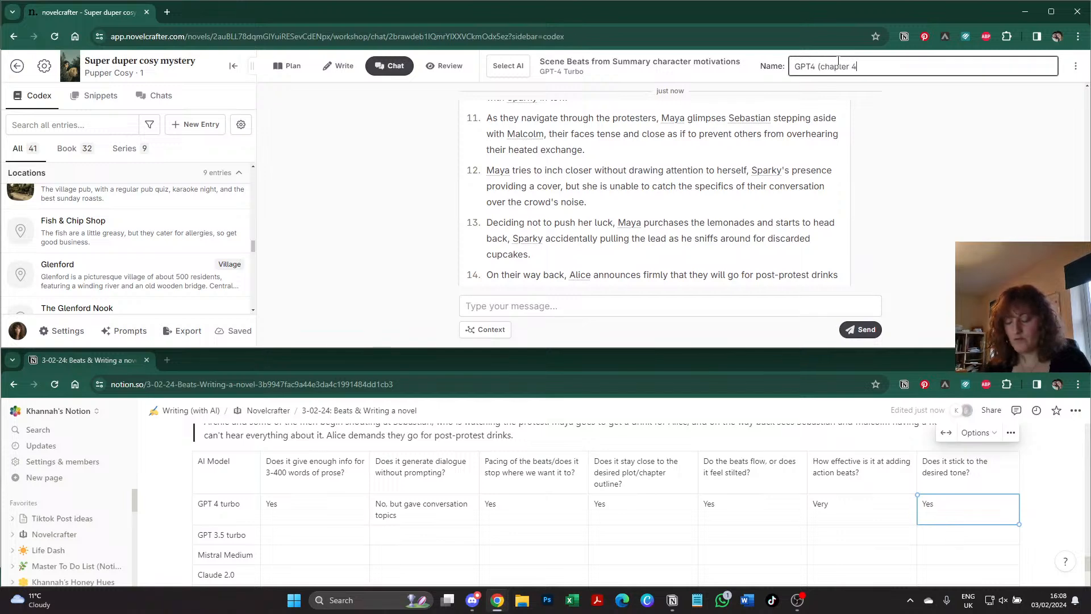
type(")")
left_click(992, 170)
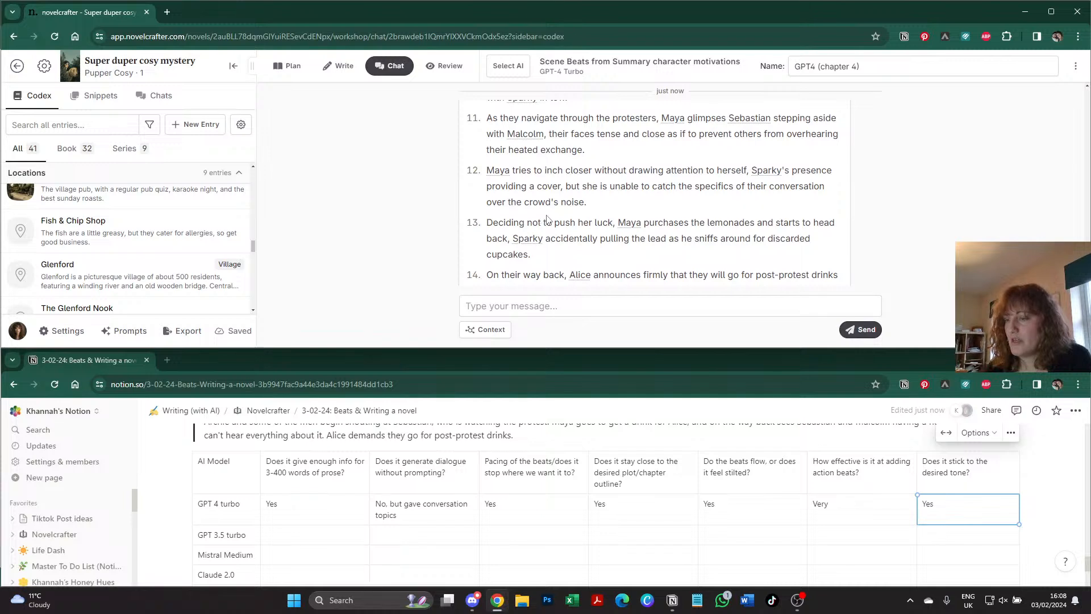
- Add a toggle block titled "GPT4" to the Notion page below the note asking for more criteria suggestions
scroll(546, 220, "down", 1)
scroll(267, 499, "down", 3)
left_click(244, 489)
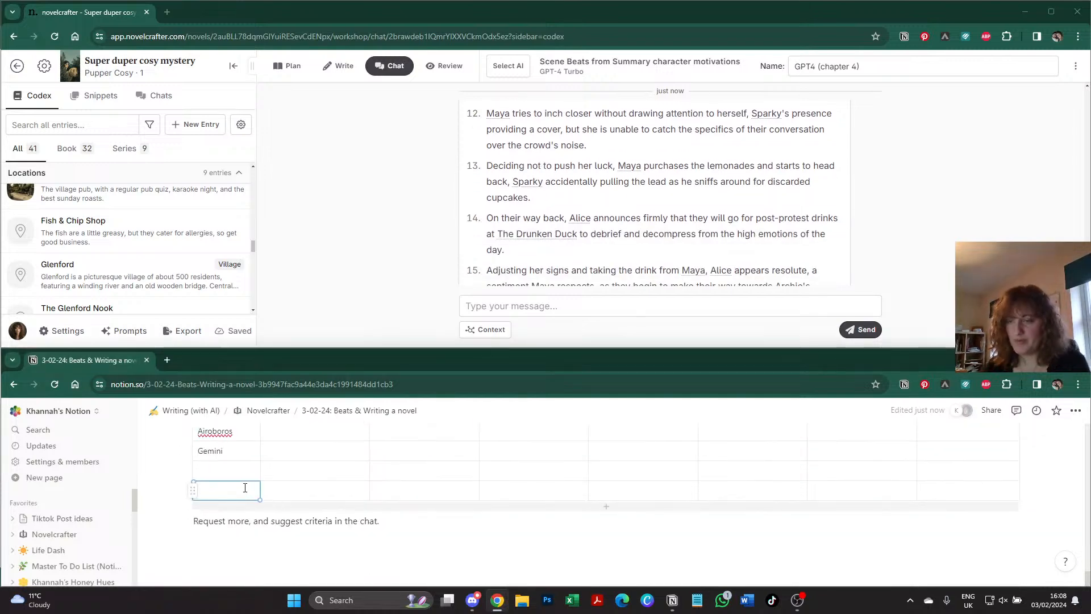
left_click(383, 520)
key("Return")
type("/toggle")
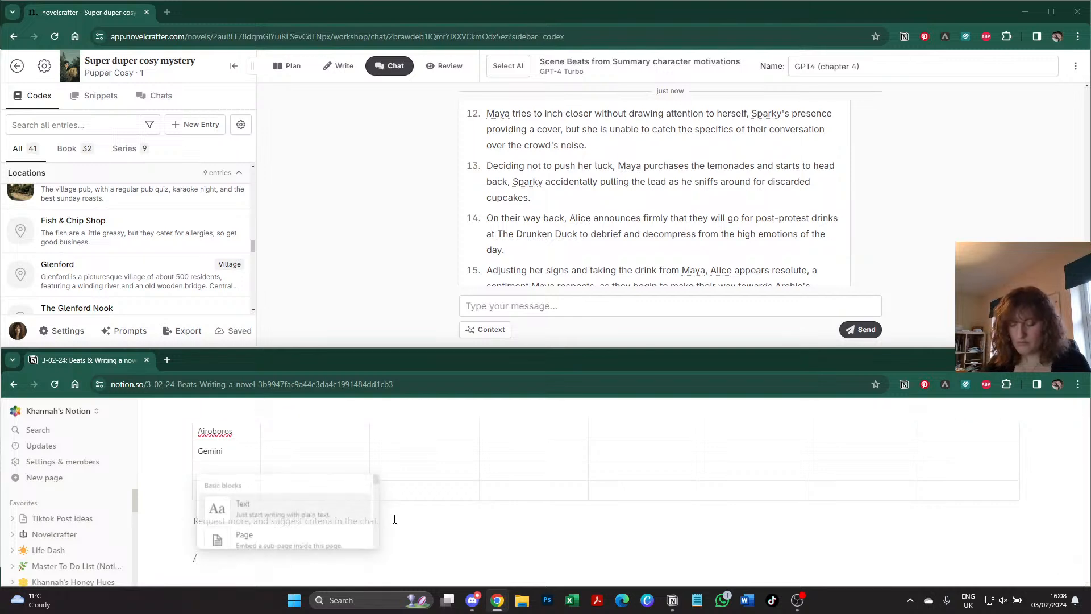
key("Return")
type("GPT4")
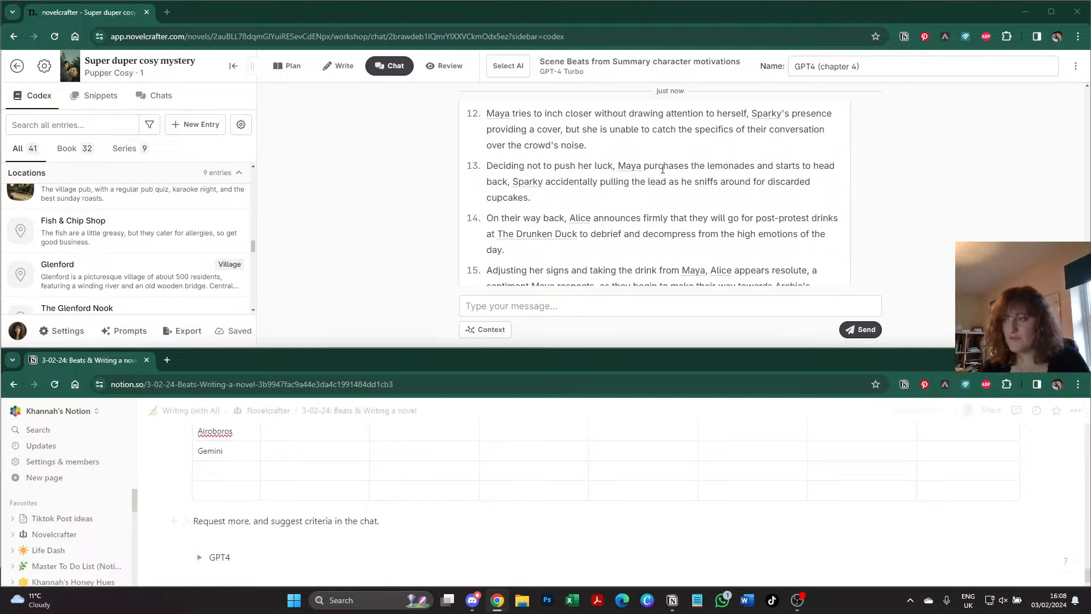
- Copy the full GPT-4 Turbo response from the chat into the GPT4 toggle and collapse the toggle
scroll(587, 229, "down", 1)
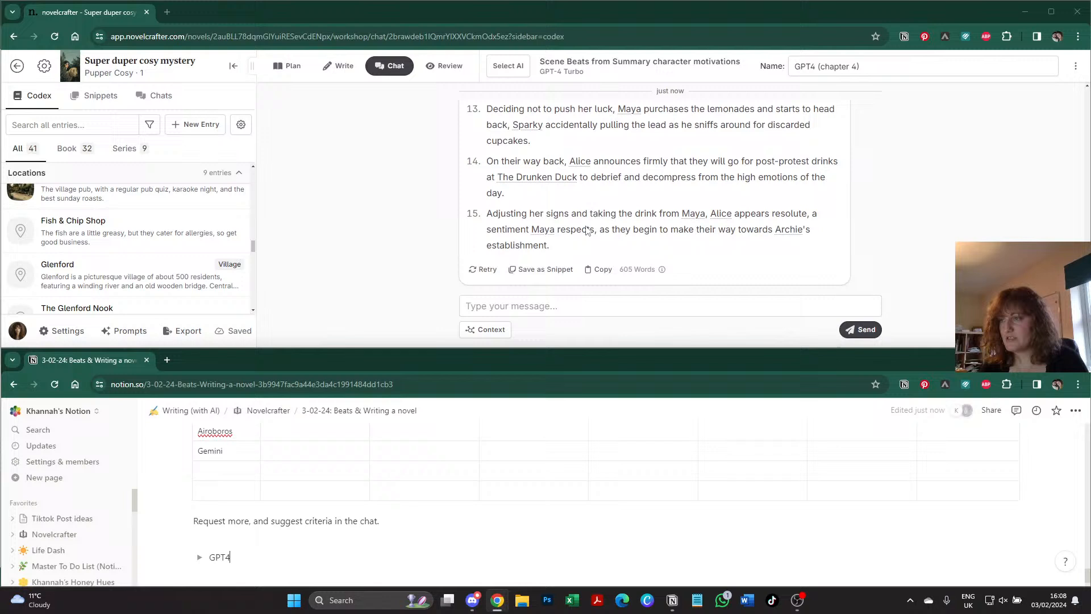
left_click(596, 270)
left_click(198, 559)
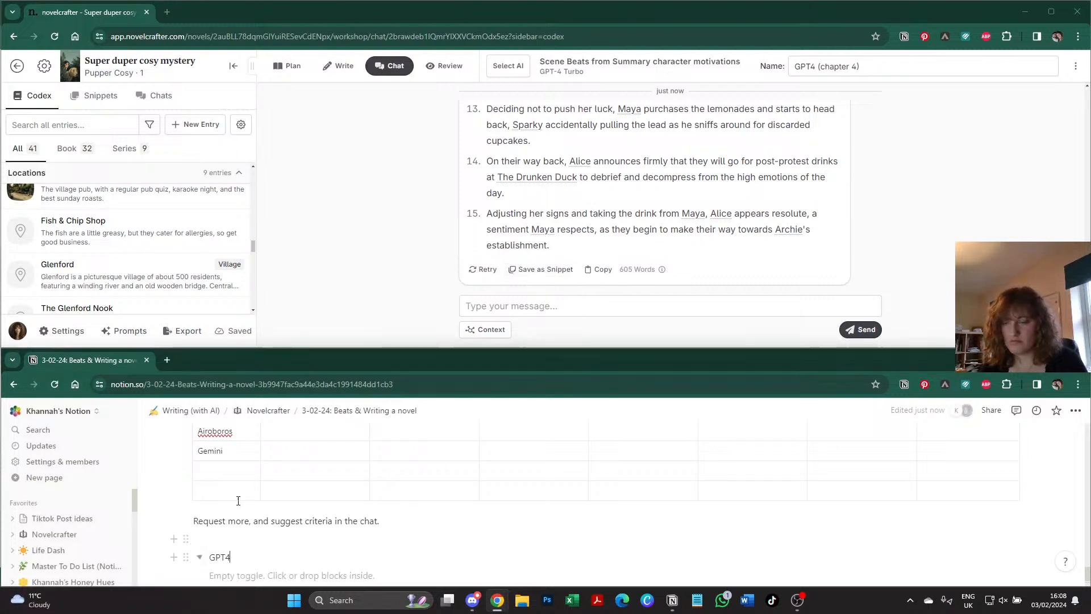
left_click(243, 576)
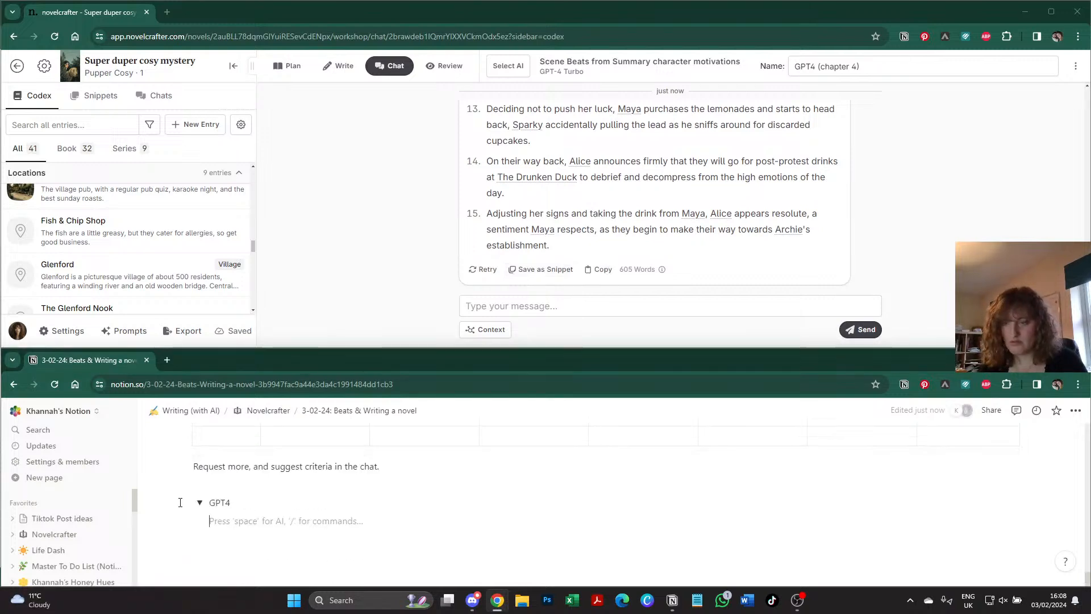
key("ctrl+v")
left_click(200, 502)
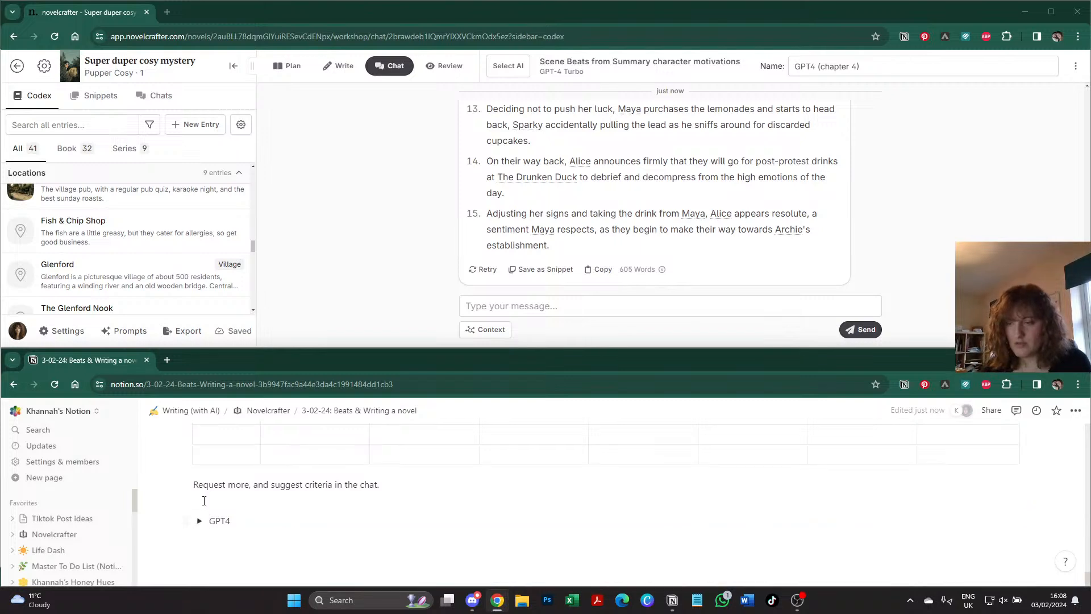
- Add a second toggle titled "GPT3.5-T" below the first and rename the first toggle "GPT4-T"
left_click(216, 526)
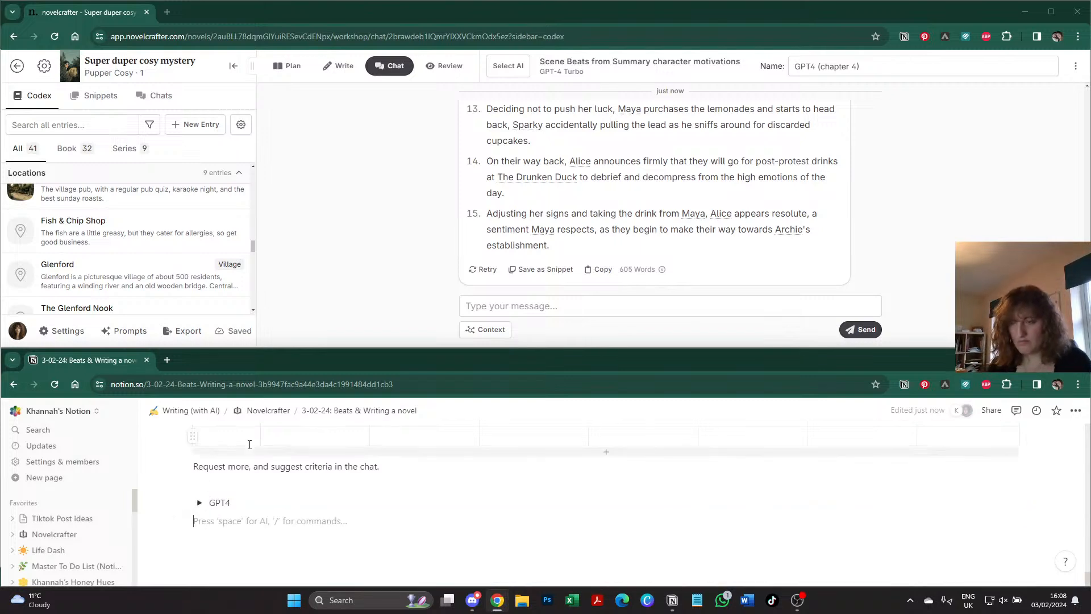
type("> GPT3.5")
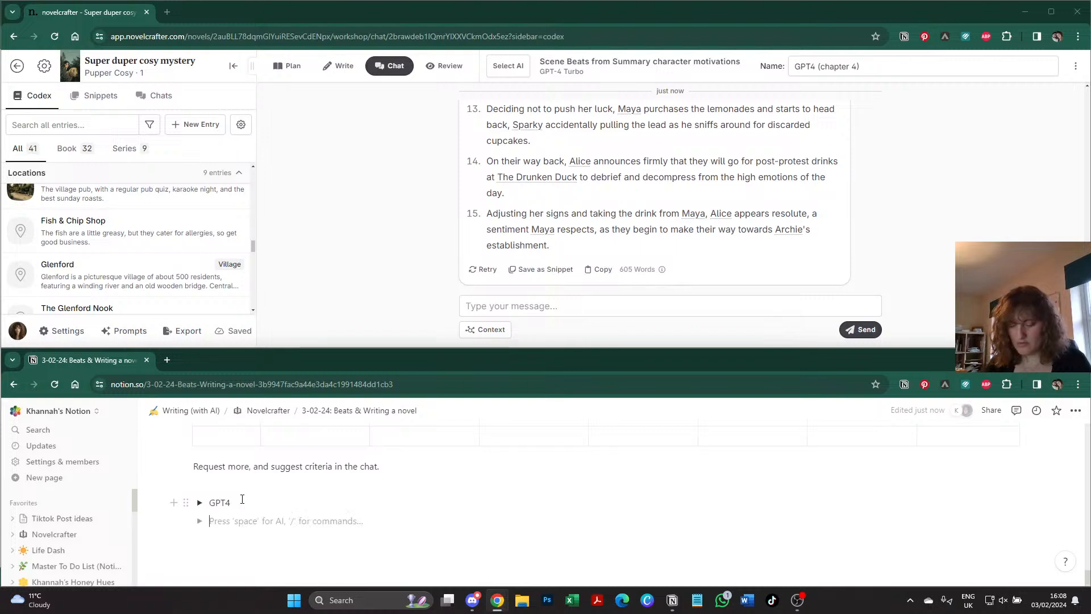
type("-T")
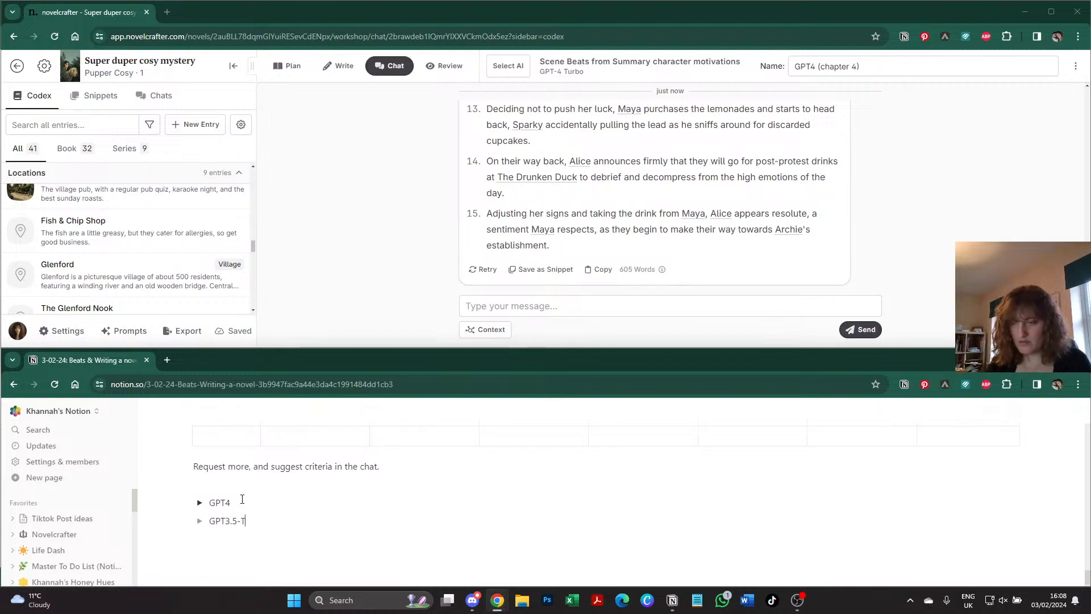
type("T")
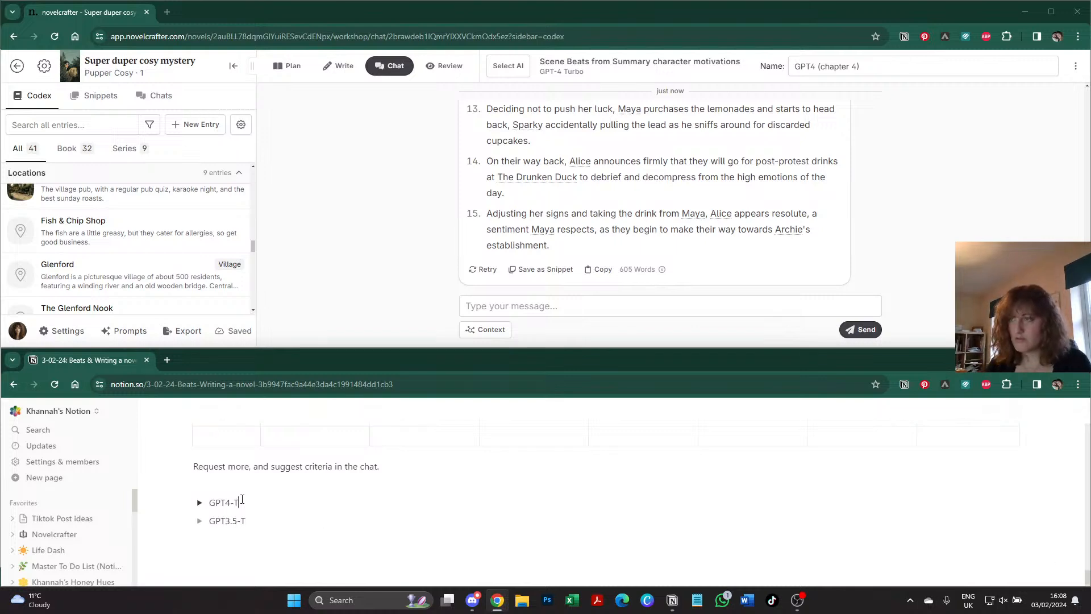
- Add two more toggles titled "Mistral Medium" and "Claude" below the GPT3.5-T toggle
left_click(258, 516)
key("Return")
type("M")
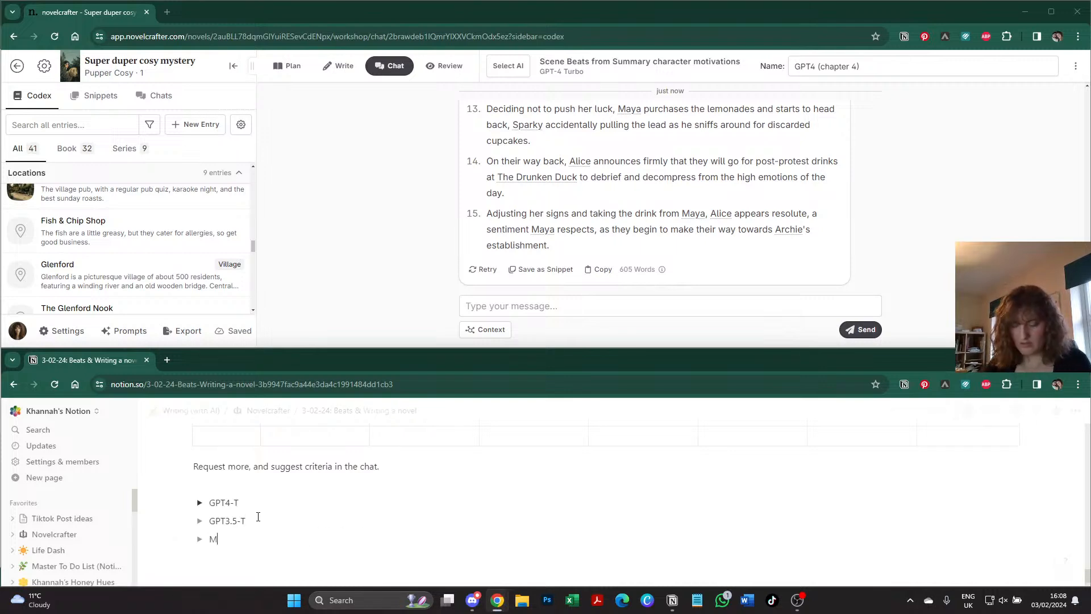
type("istral Medium")
key("Return")
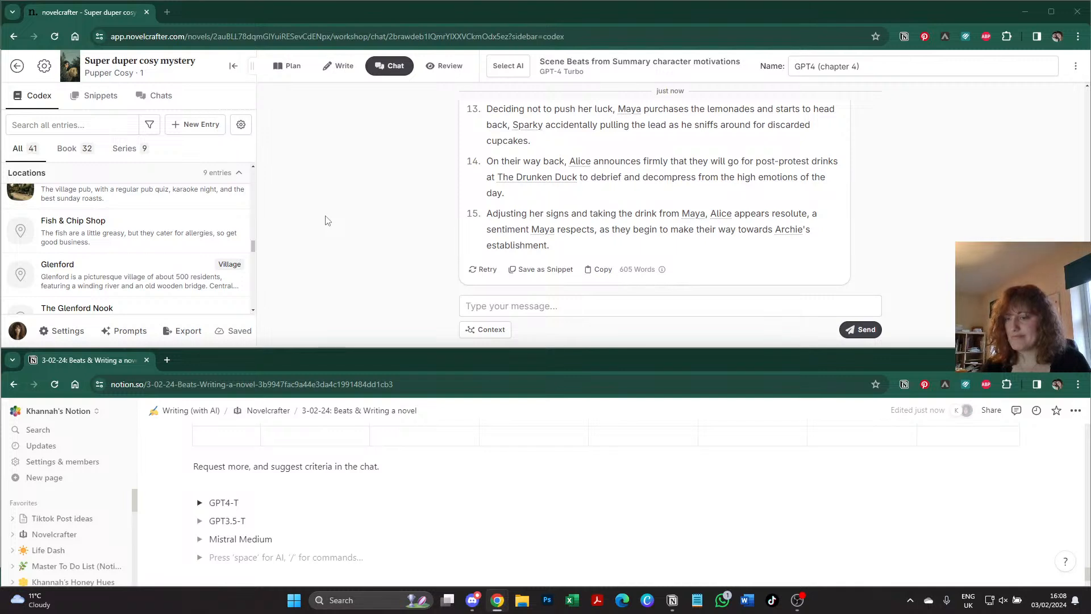
type("Claude")
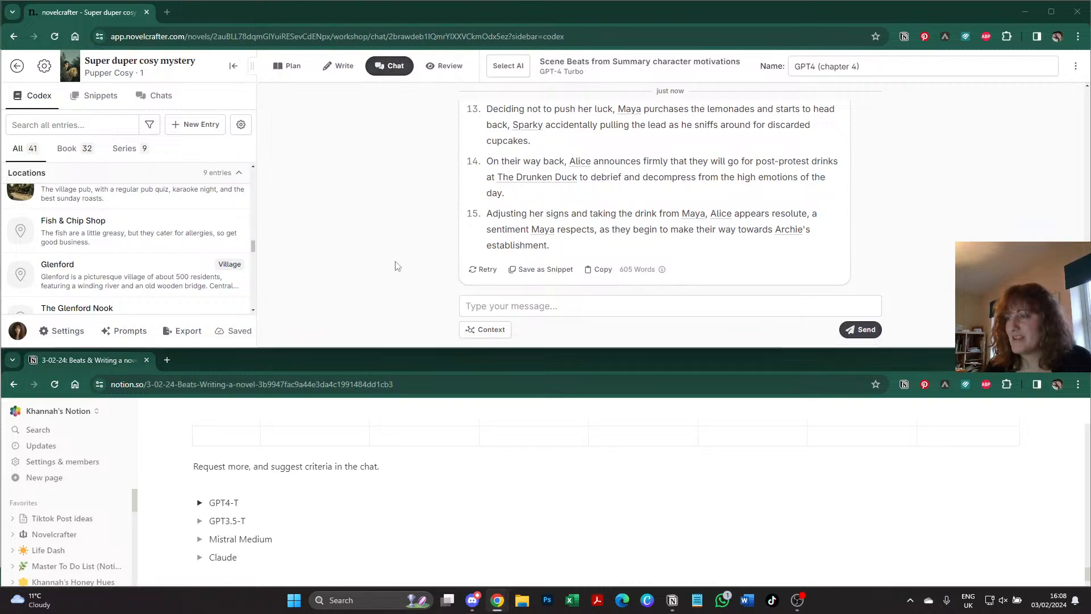
- Copy the protest scene summary from the GPT-4 Turbo thread into the message box of a new chat thread
scroll(405, 155, "up", 5)
scroll(405, 156, "up", 10)
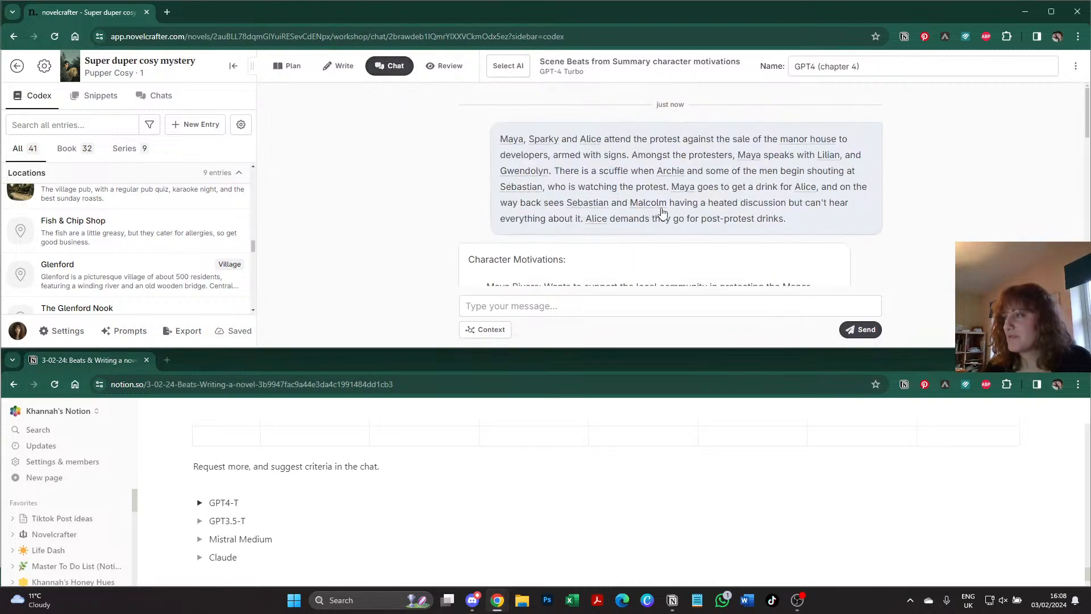
triple_click(616, 160)
right_click(616, 159)
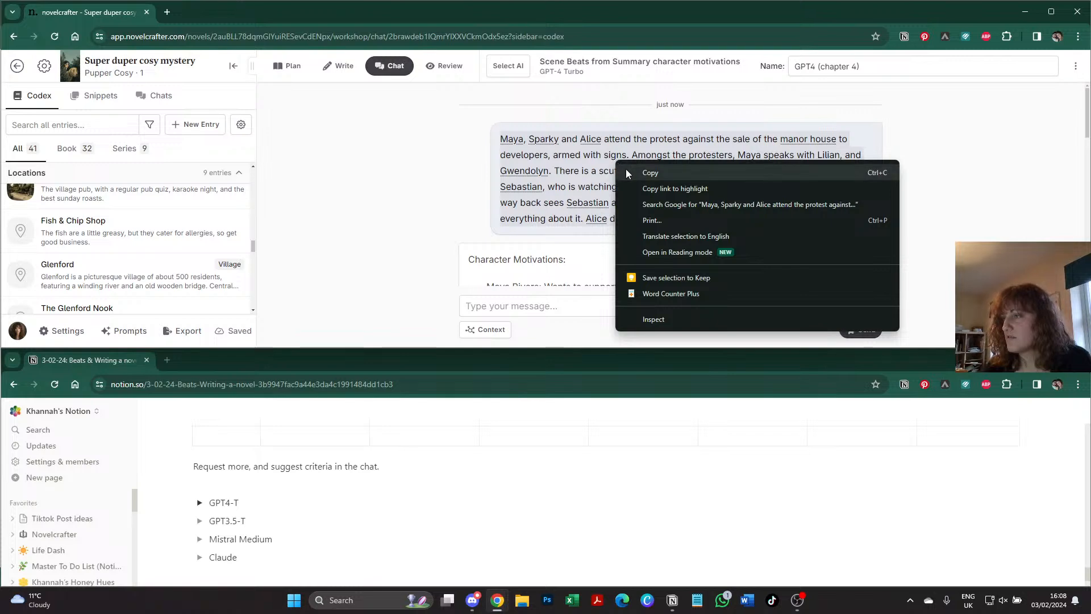
left_click(626, 168)
left_click(414, 185)
left_click(396, 71)
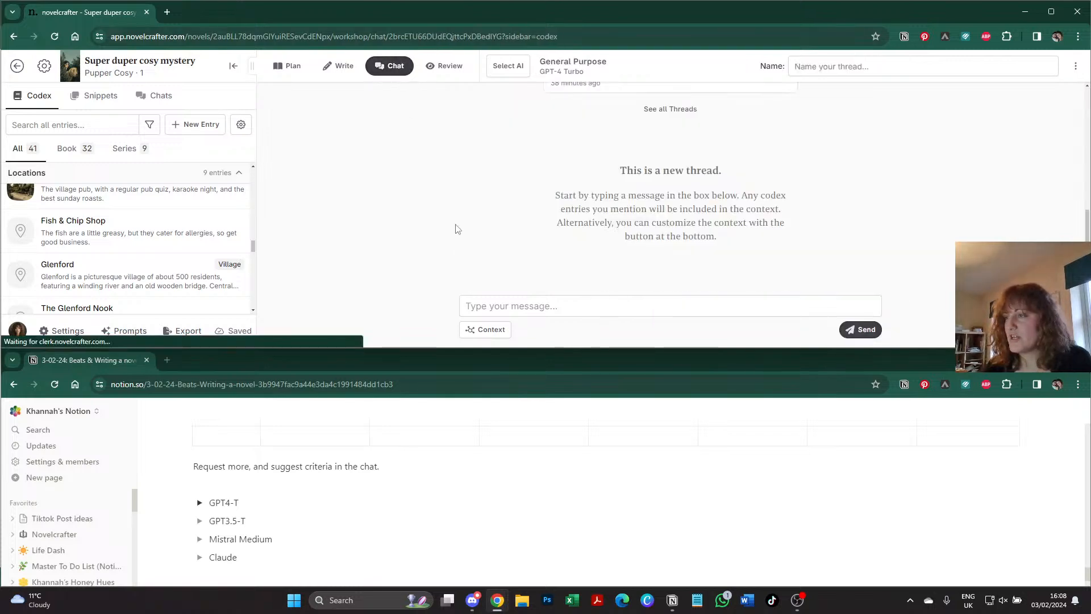
right_click(489, 305)
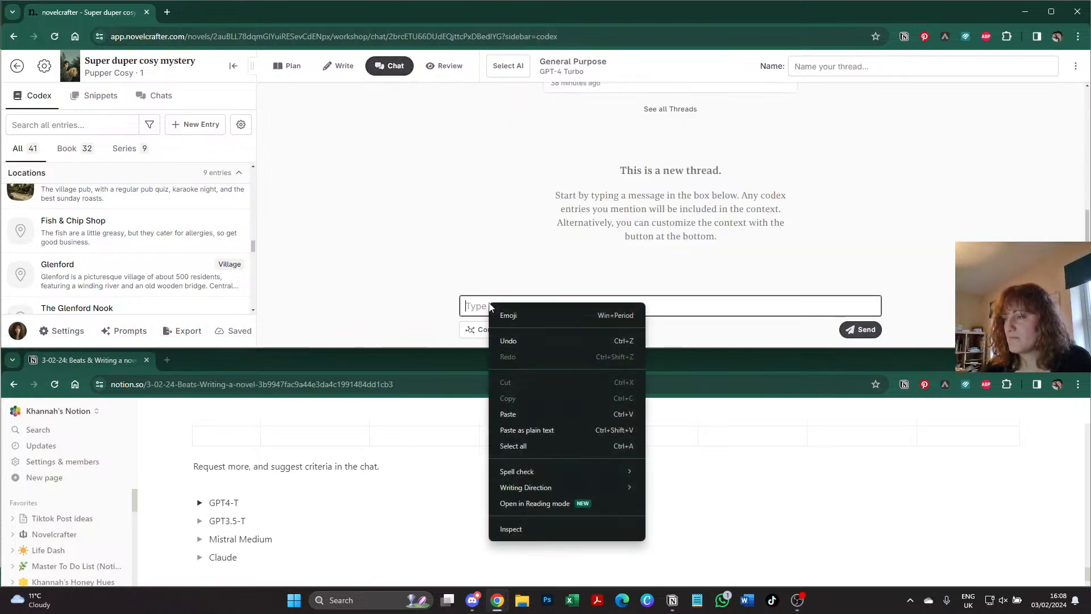
left_click(532, 423)
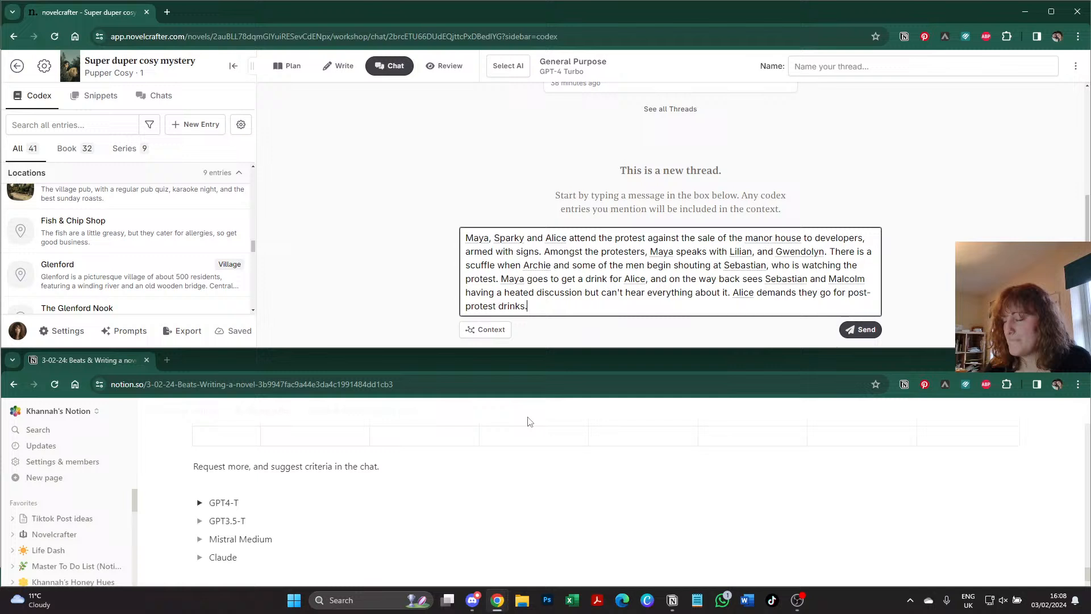
- Select the "Scene Beats from Summary character motivations" prompt with Default GPT-3.5 16k (Nov 6th) and send the scene summary
left_click(508, 66)
mouse_move(628, 236)
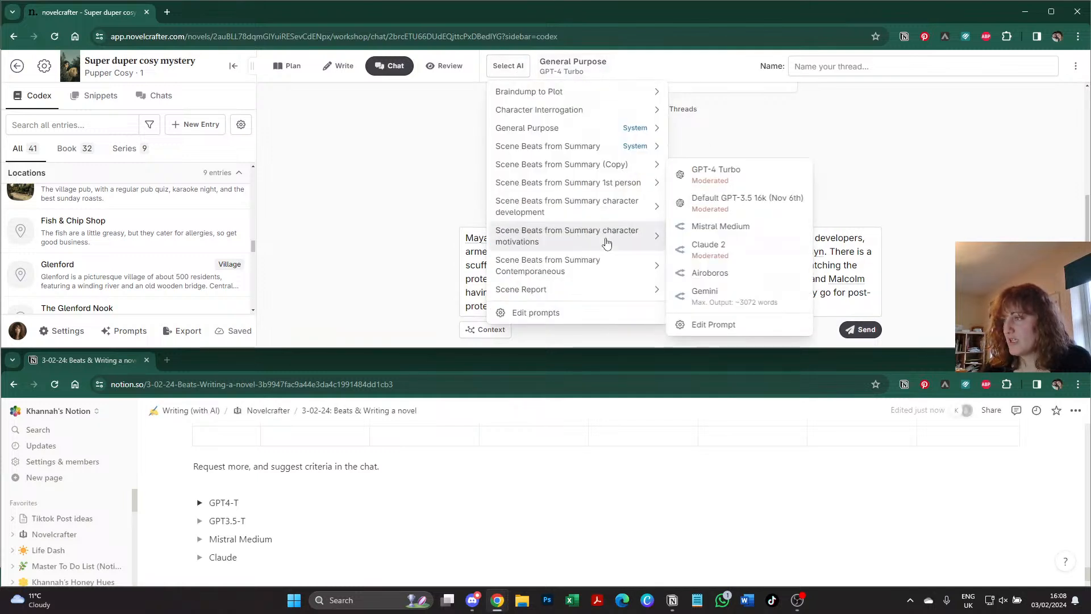
left_click(746, 203)
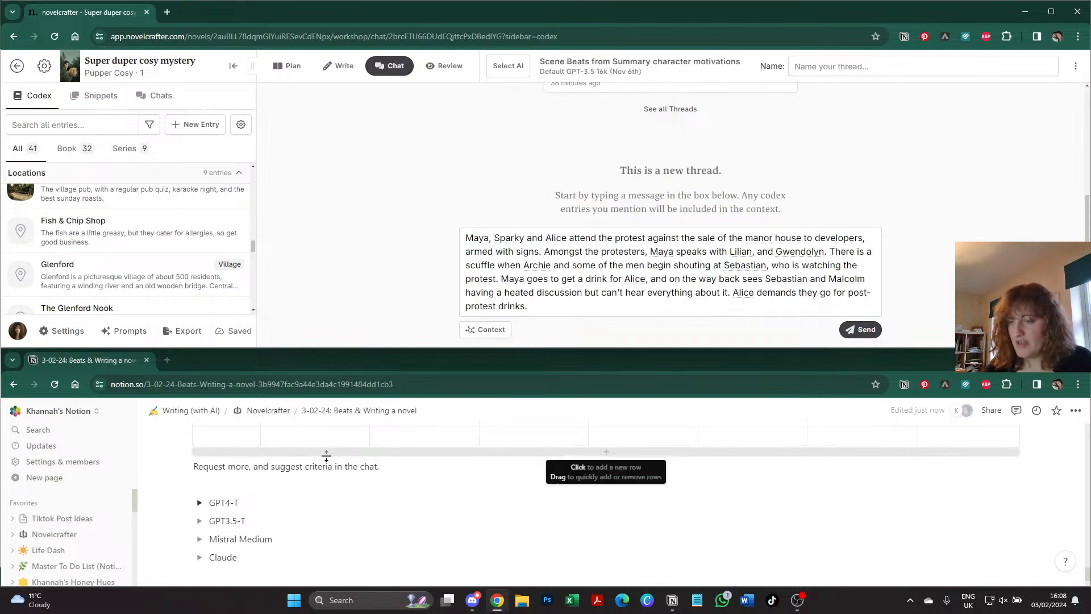
scroll(334, 455, "up", 3)
scroll(333, 455, "up", 1)
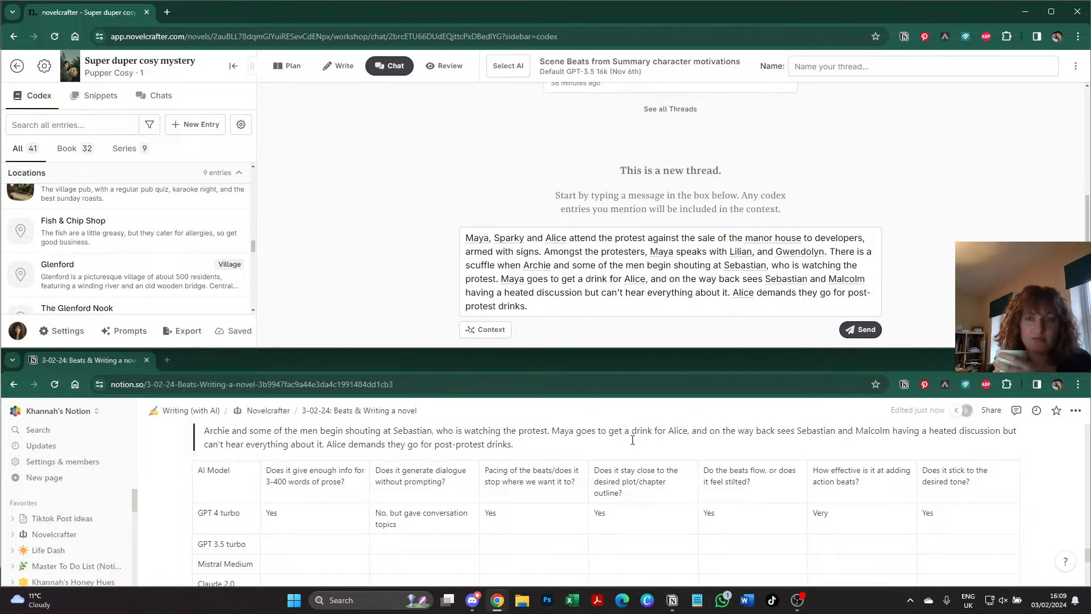
left_click(866, 331)
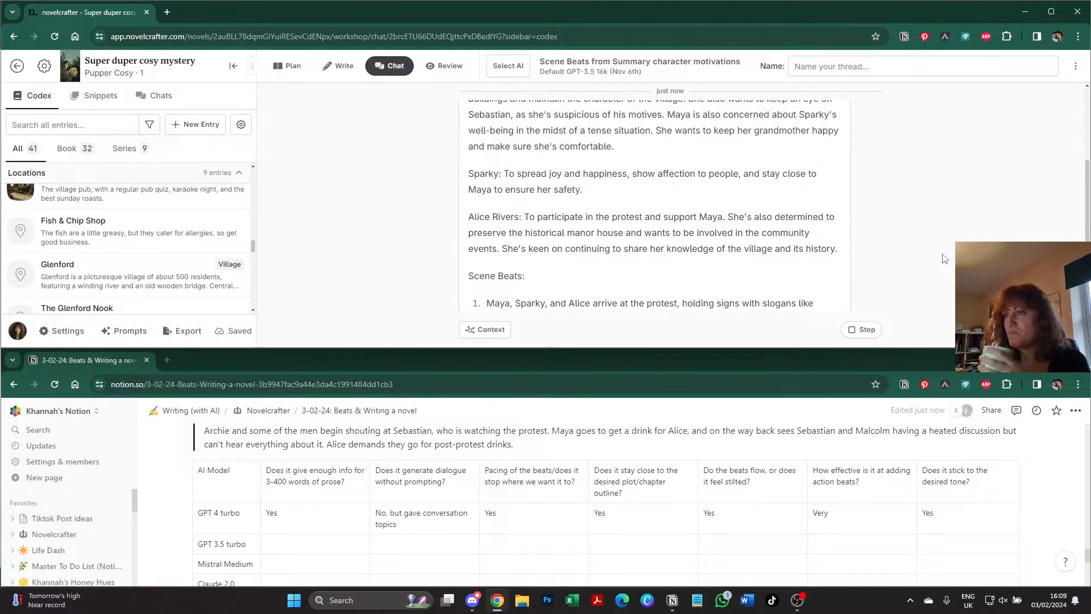
- Read through the GPT-3.5 response, checking the character motivations and each scene beat against the scene summary
scroll(945, 258, "up", 1)
scroll(613, 256, "up", 1)
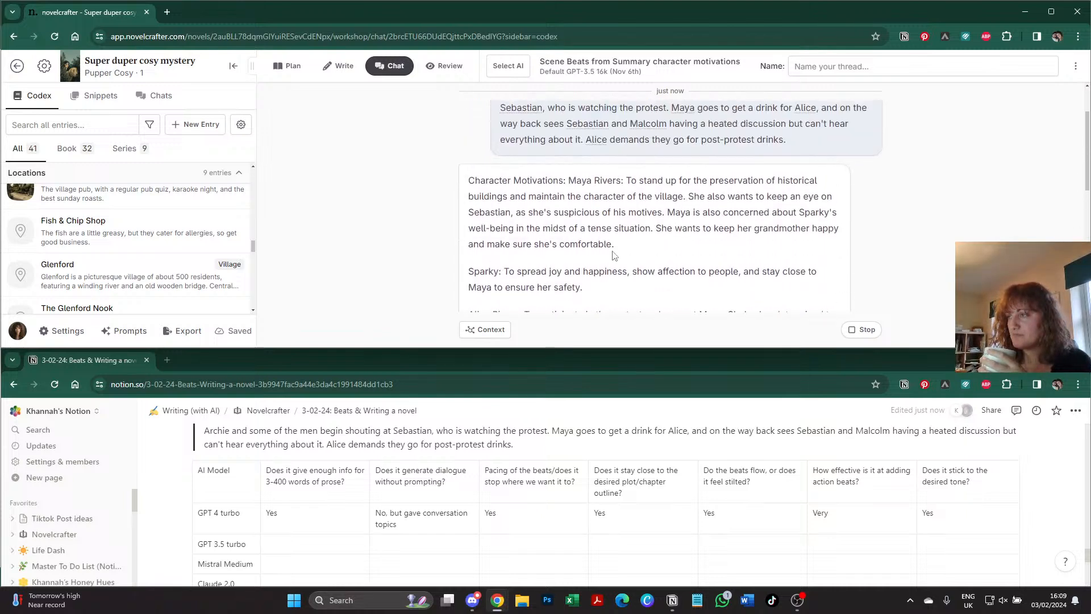
scroll(614, 256, "down", 2)
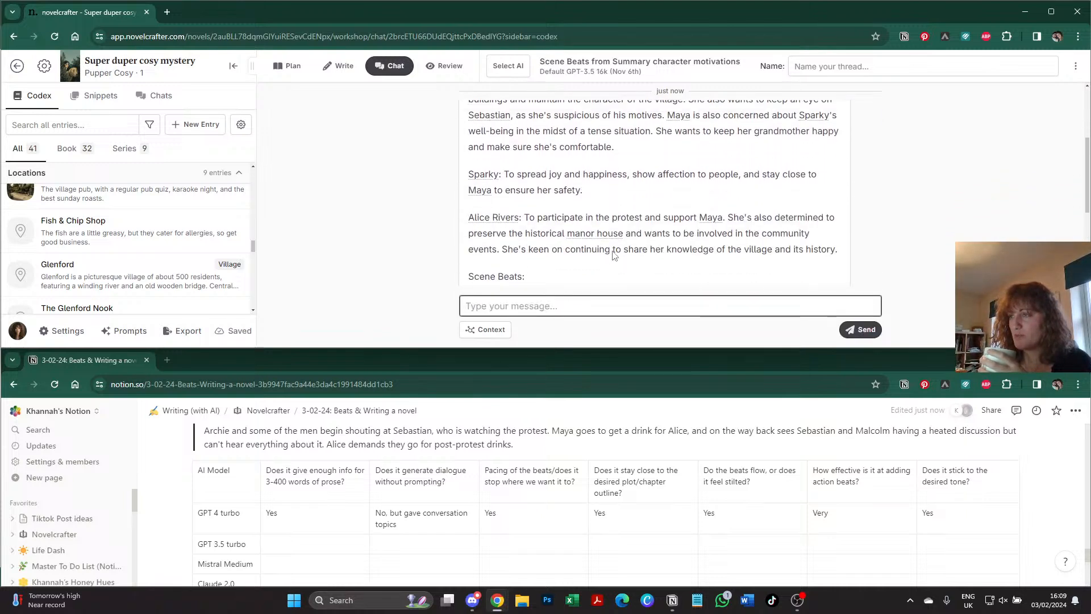
scroll(614, 255, "up", 1)
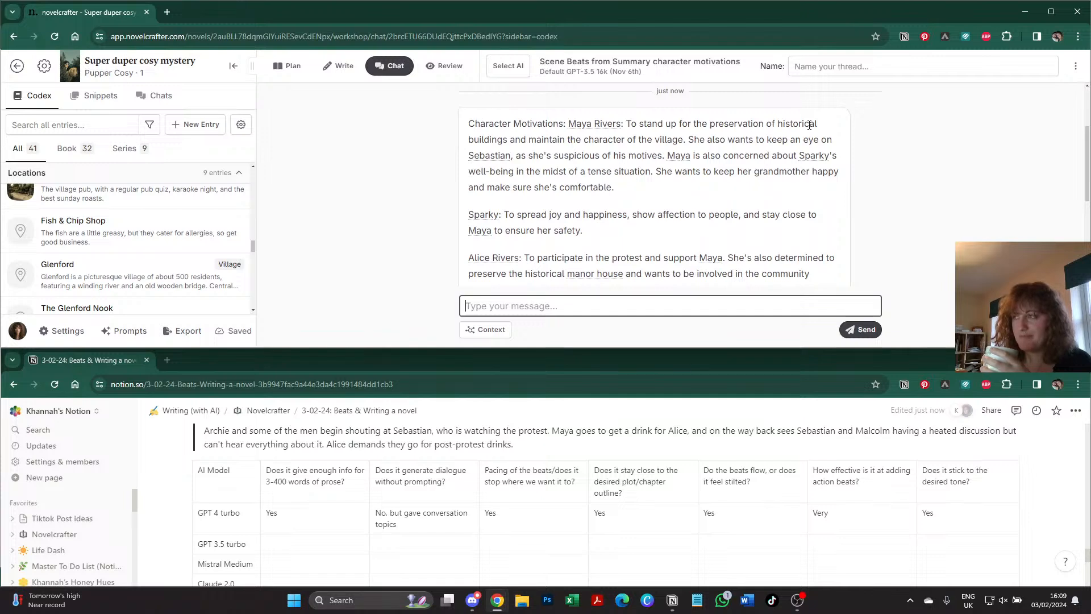
scroll(525, 279, "down", 1)
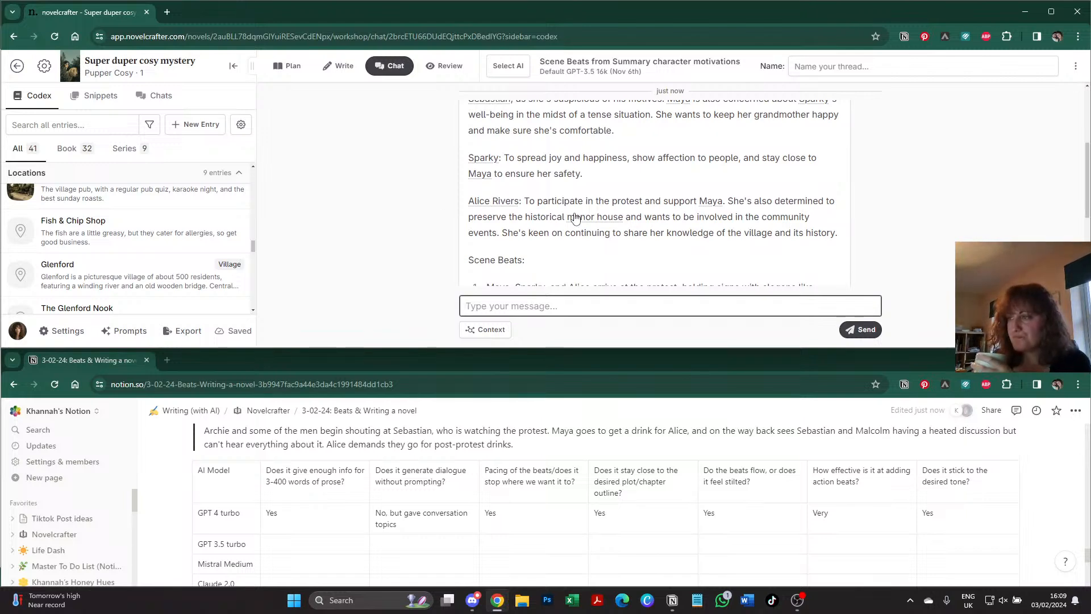
left_click_drag(529, 201, 755, 203)
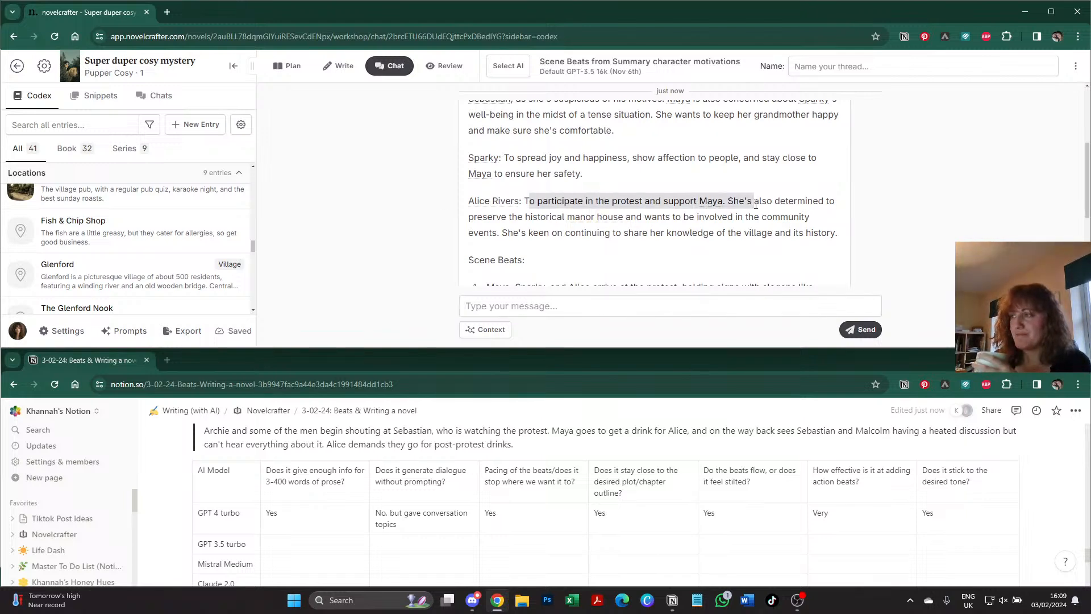
left_click(753, 218)
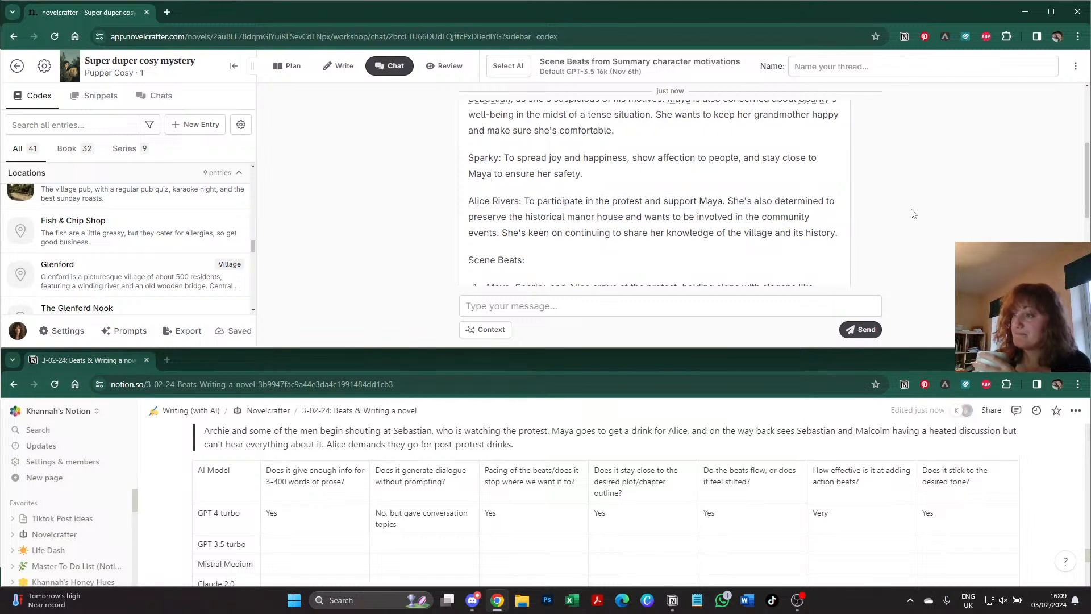
scroll(913, 213, "down", 2)
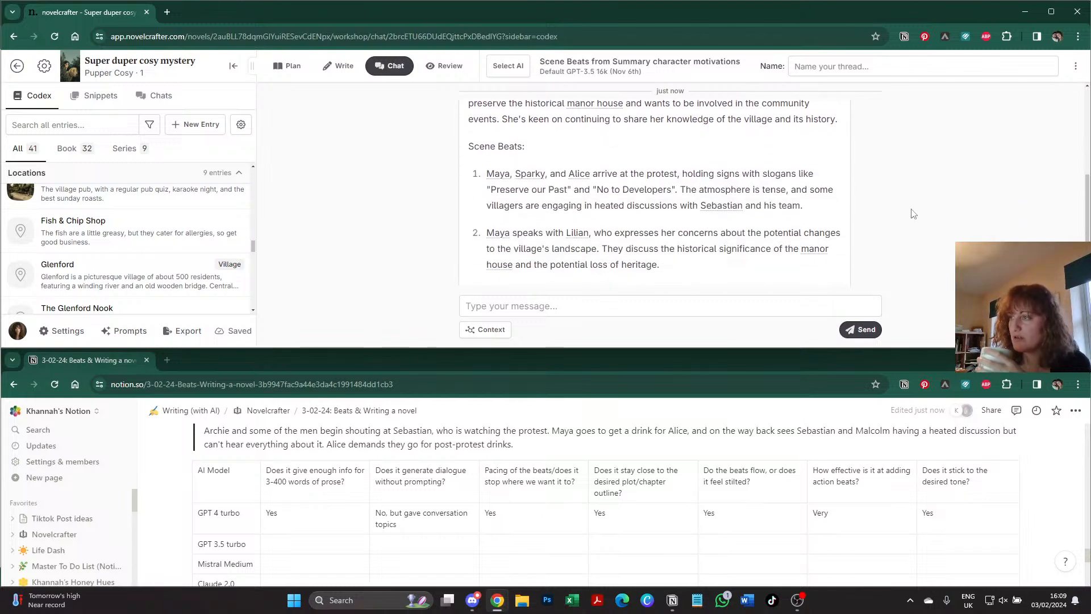
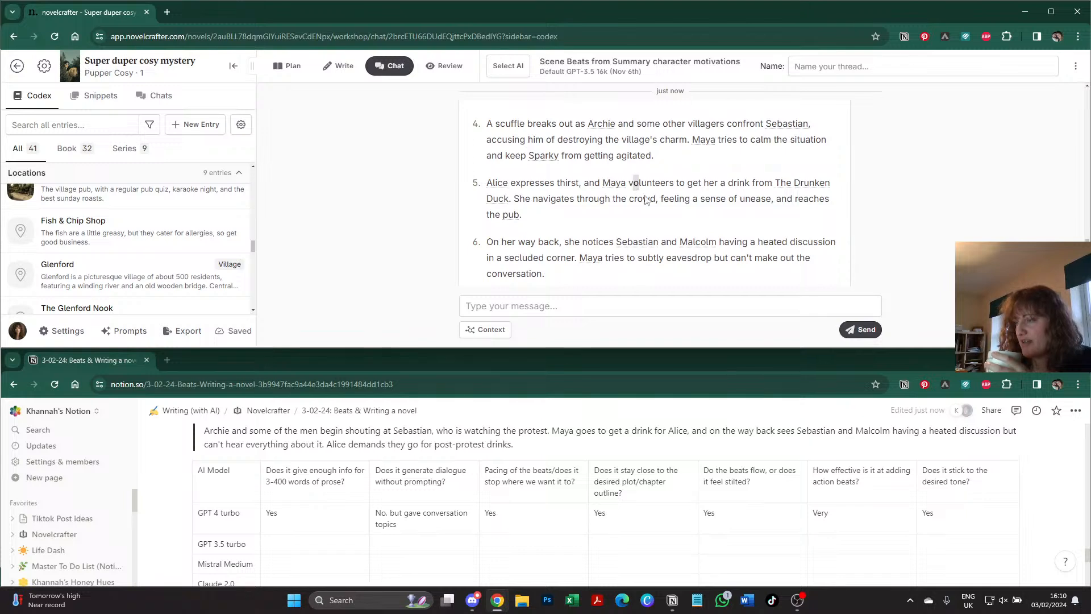
left_click_drag(634, 187, 664, 232)
left_click(804, 210)
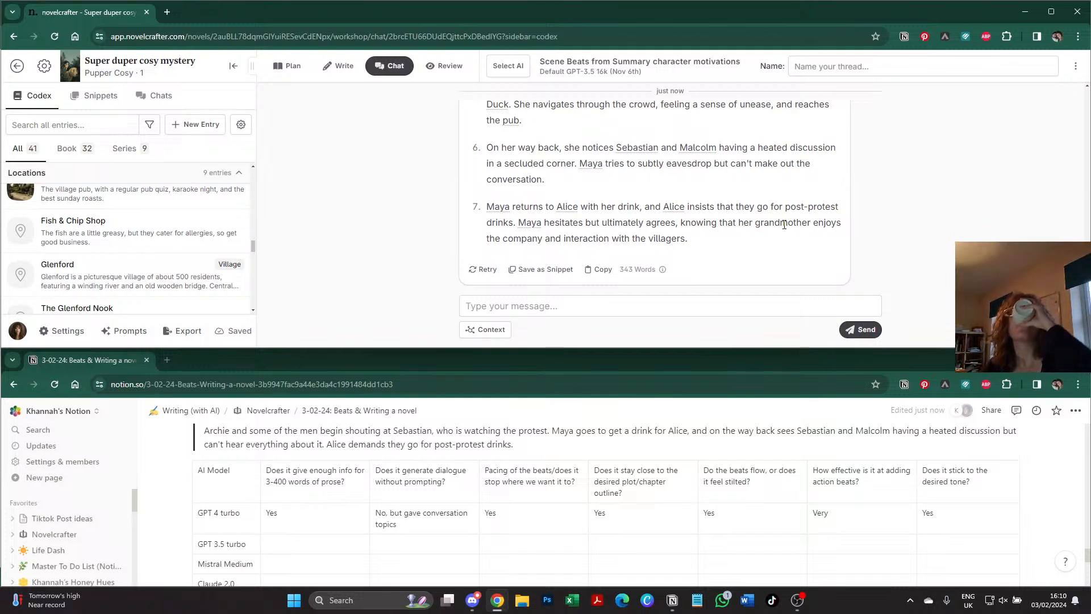
- Copy the GPT-3.5 response and paste it inside the GPT3.5-T toggle in Notion, then collapse the toggle
left_click(599, 269)
scroll(492, 477, "down", 5)
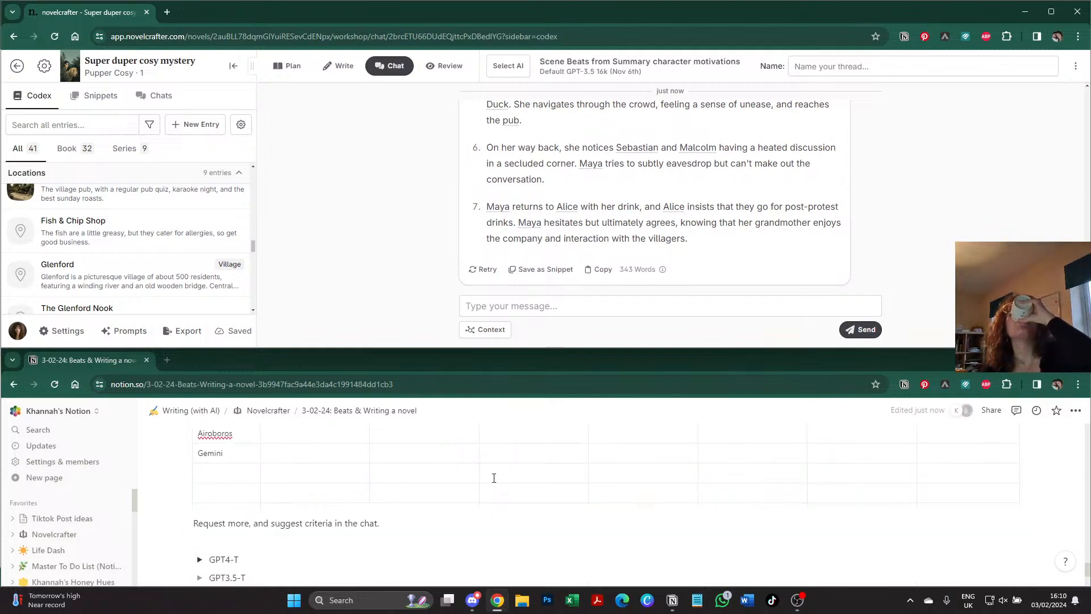
scroll(237, 546, "down", 1)
left_click(199, 524)
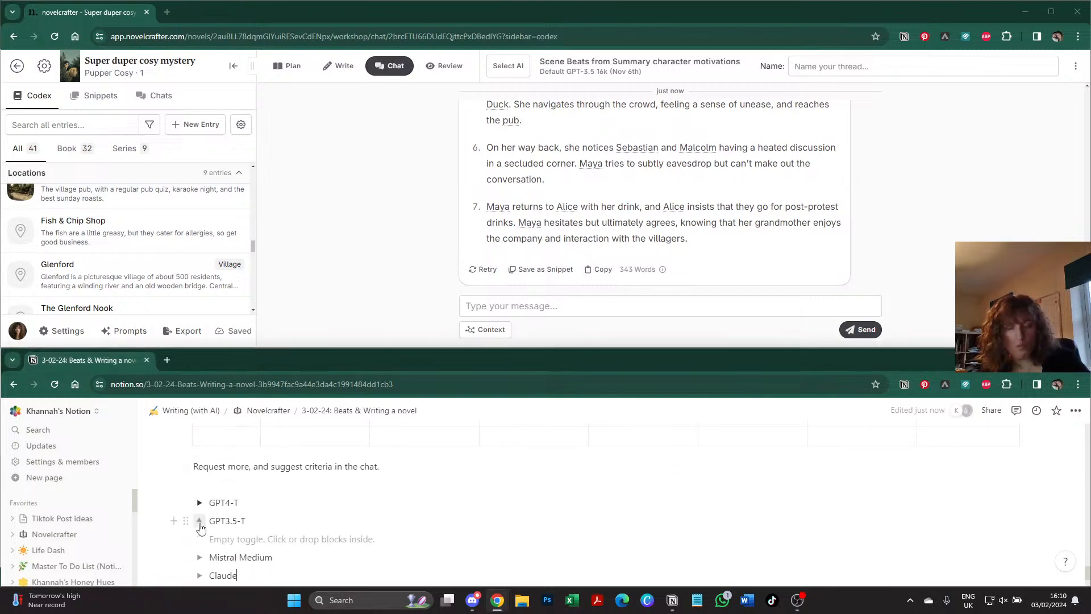
left_click(252, 539)
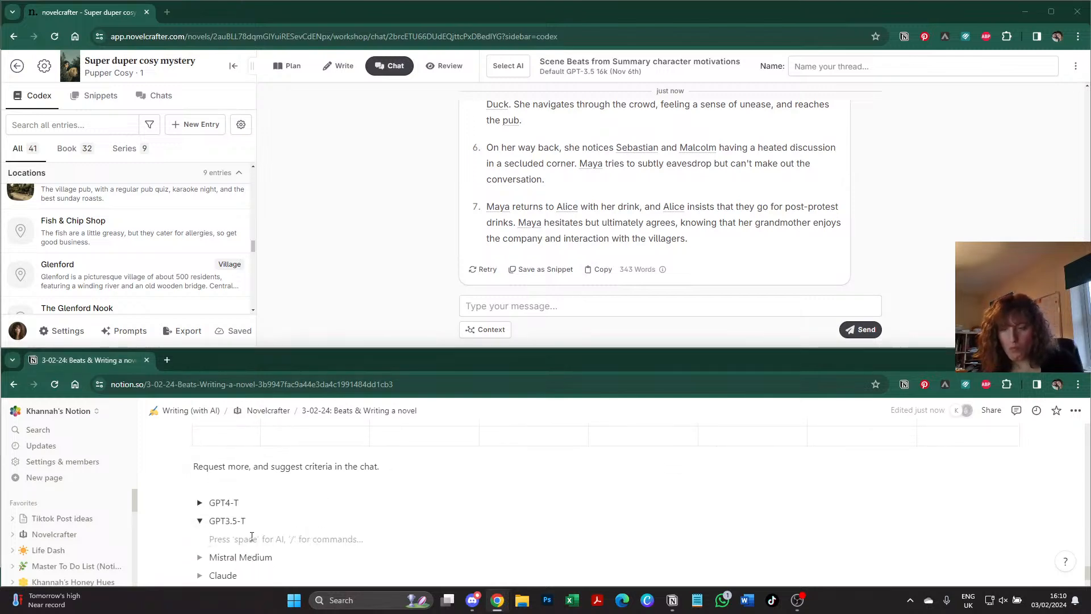
key("ctrl+v")
left_click(199, 521)
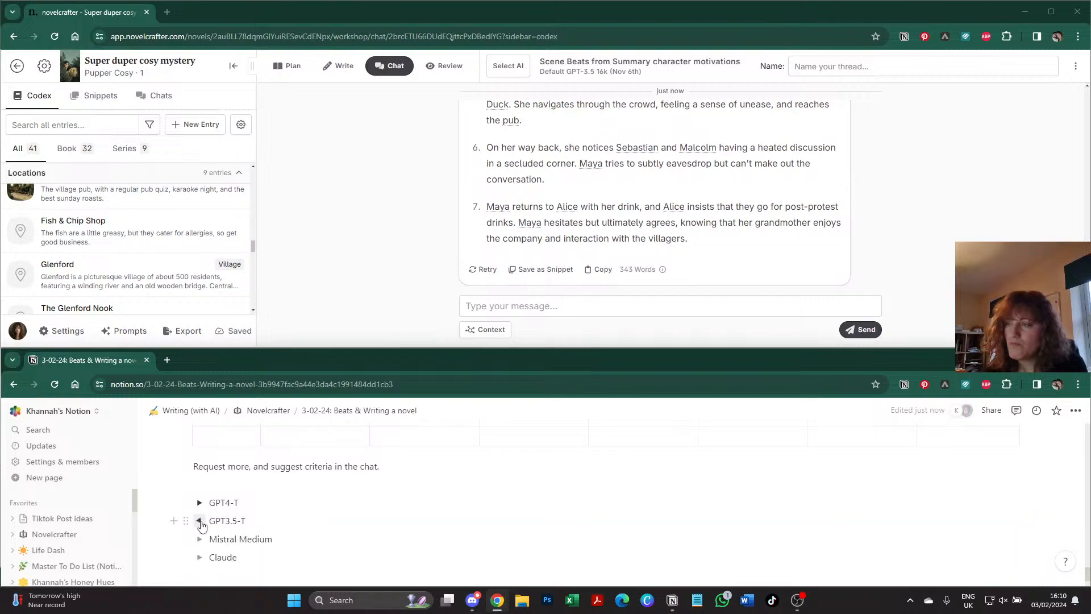
- Check the response and rate GPT 3.5 turbo "No" for generating dialogue without prompting and "Yes" for pacing of the beats
scroll(613, 227, "up", 15)
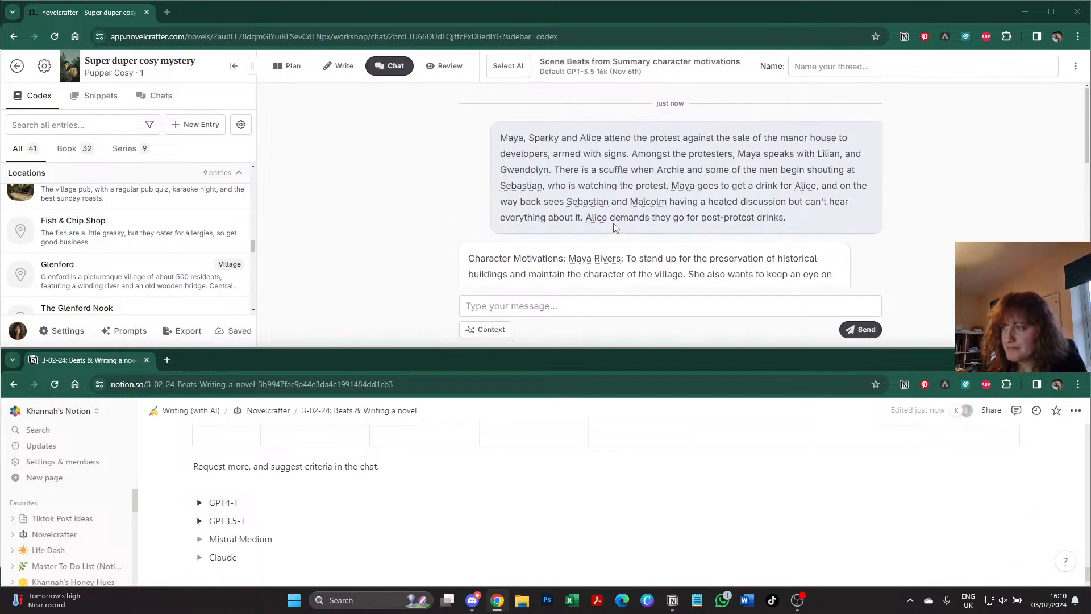
scroll(613, 227, "down", 3)
scroll(856, 220, "down", 2)
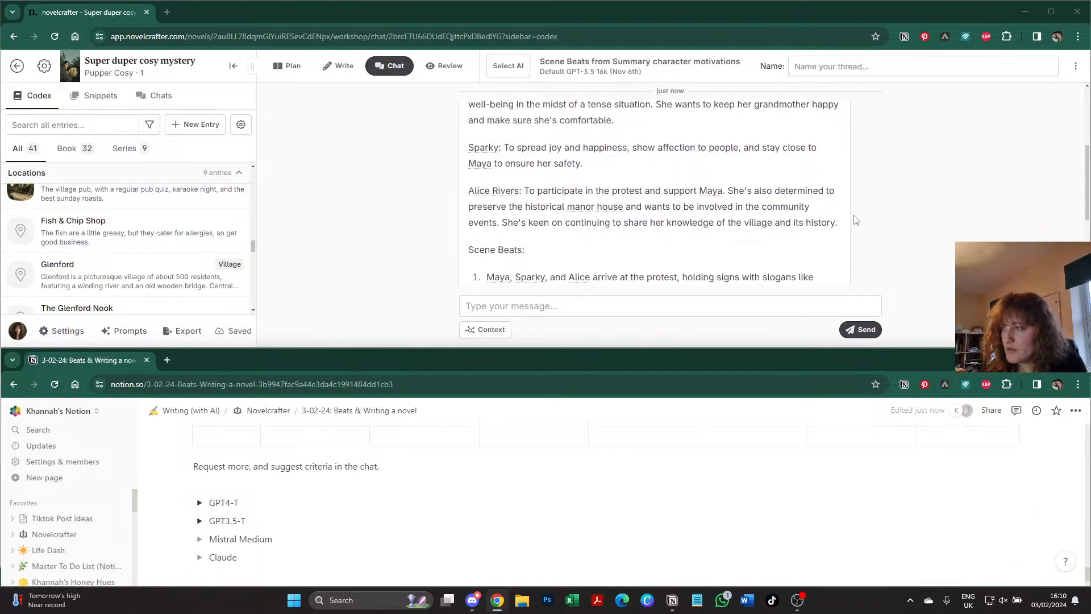
scroll(855, 220, "down", 1)
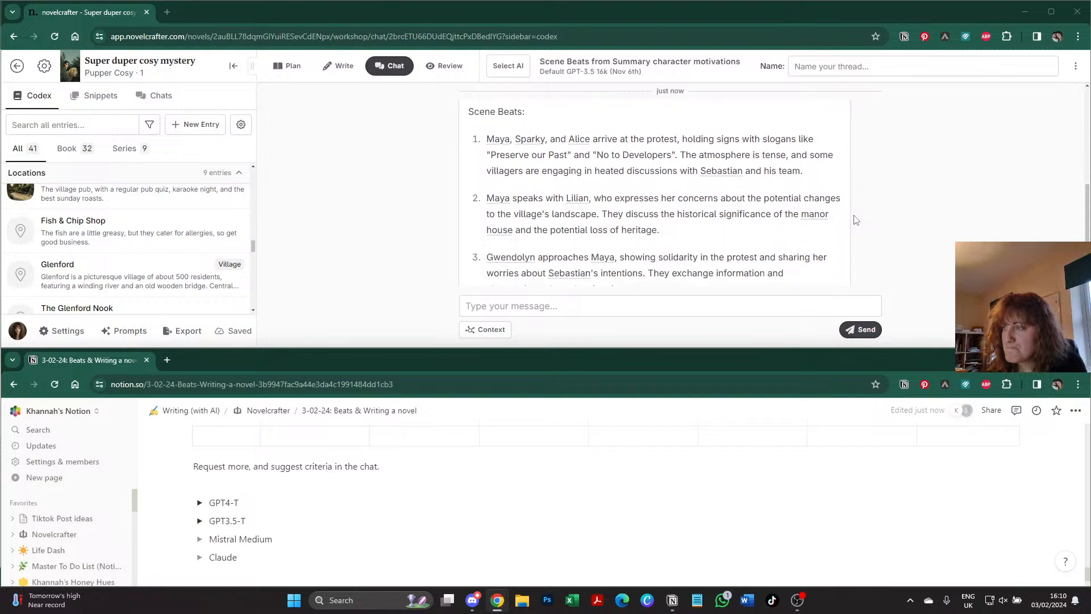
scroll(444, 536, "up", 10)
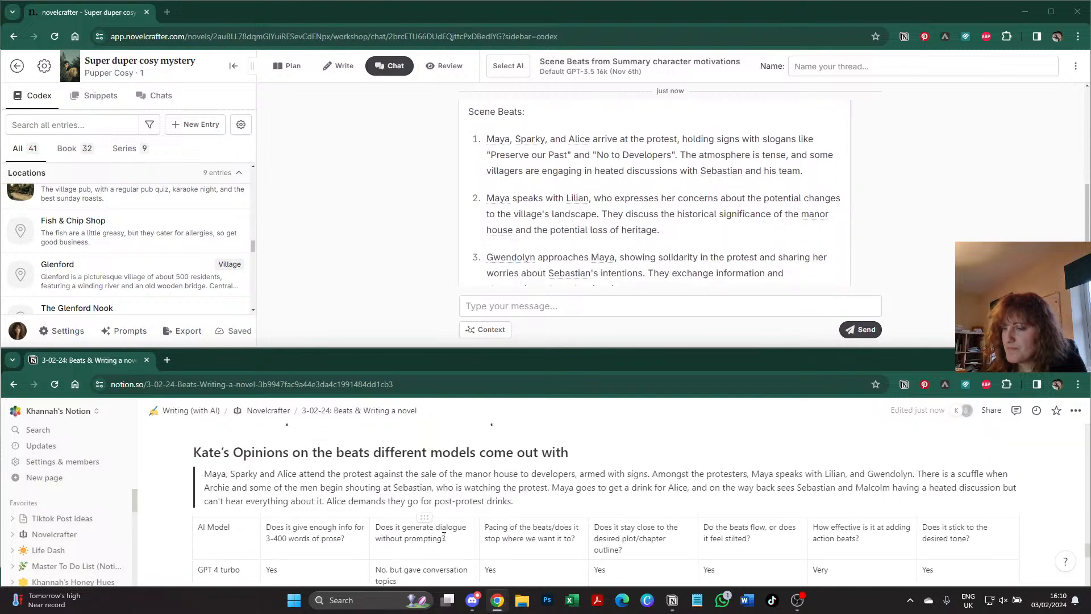
scroll(444, 536, "down", 1)
scroll(572, 245, "down", 2)
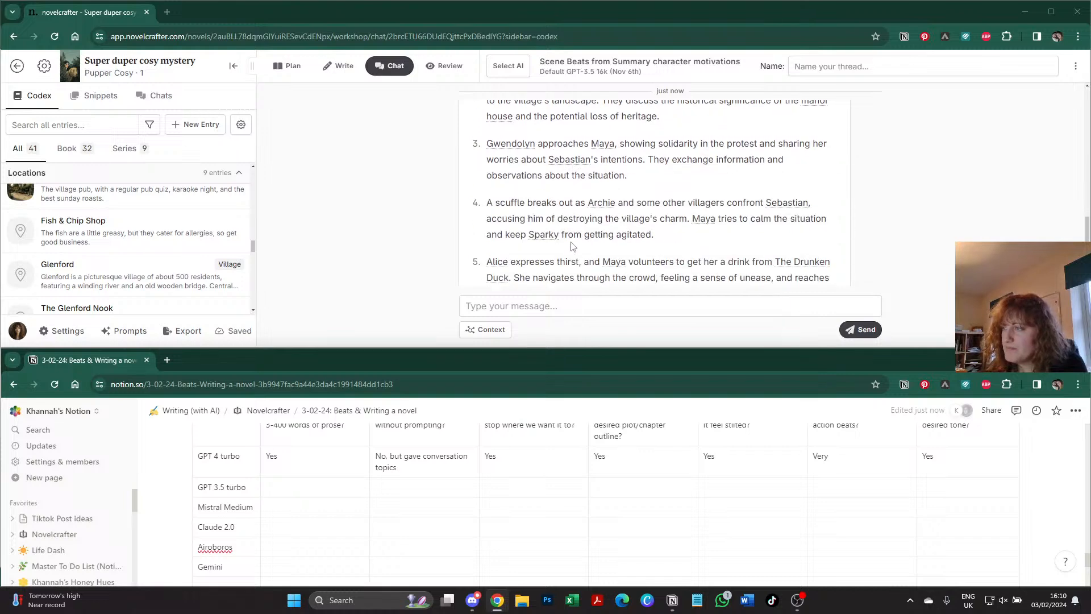
left_click(404, 485)
type("No")
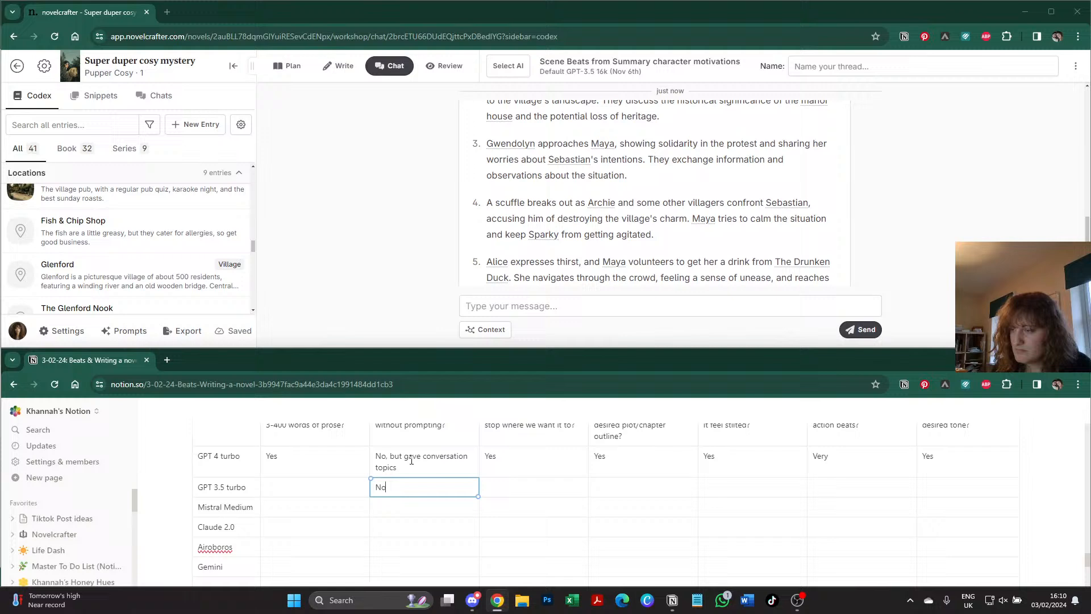
key("Tab")
scroll(469, 510, "up", 1)
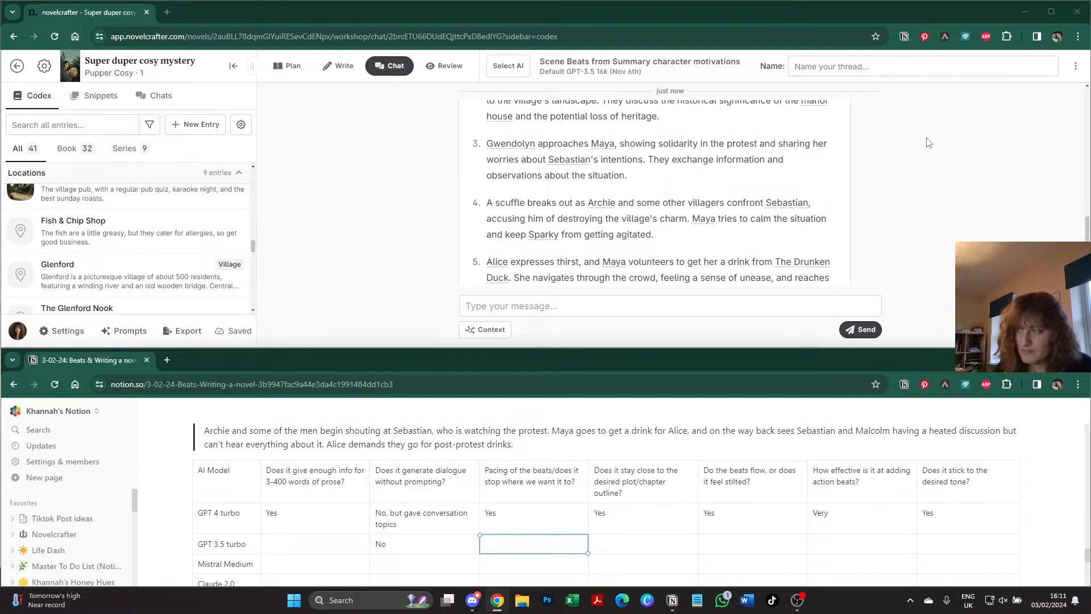
scroll(927, 142, "down", 2)
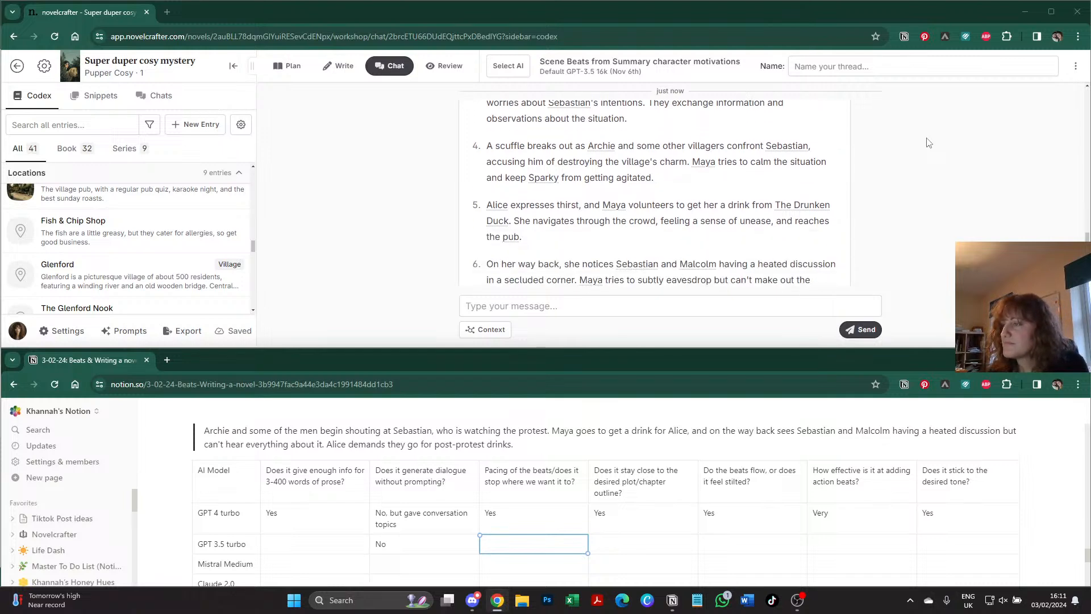
scroll(928, 142, "down", 1)
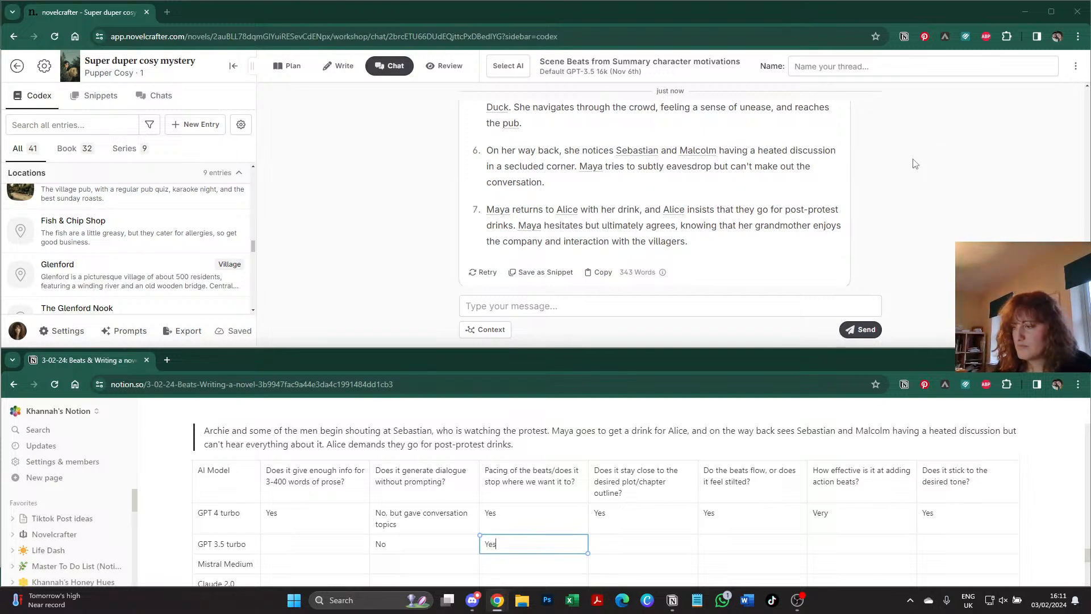
key("Tab")
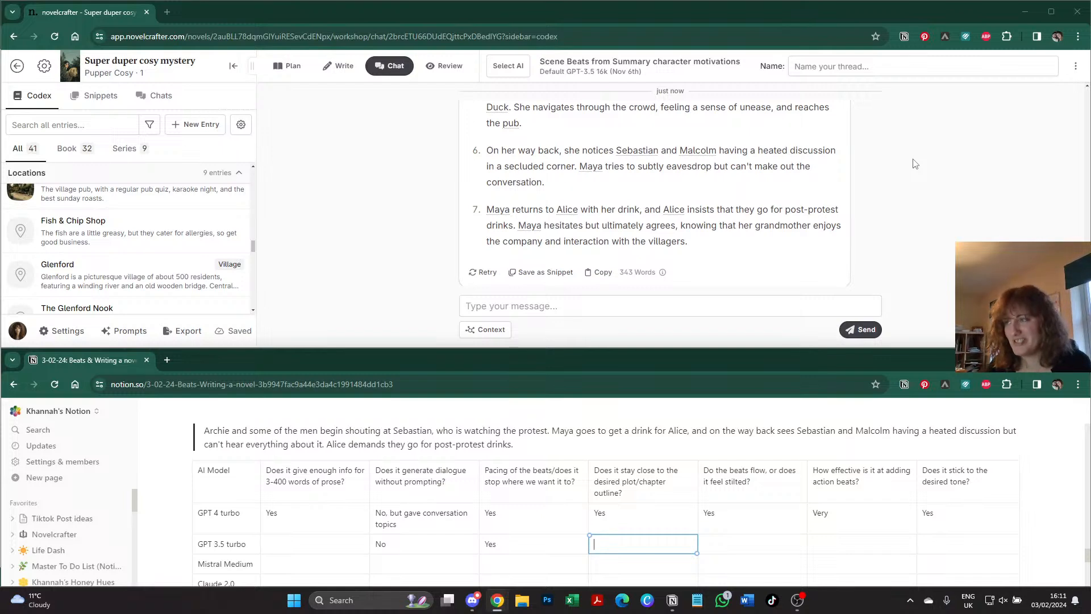
- In the GPT 3.5 turbo row, enter "Yes" for sticking to the desired tone and "Eh" for adding action beats
left_click(935, 543)
type("Y")
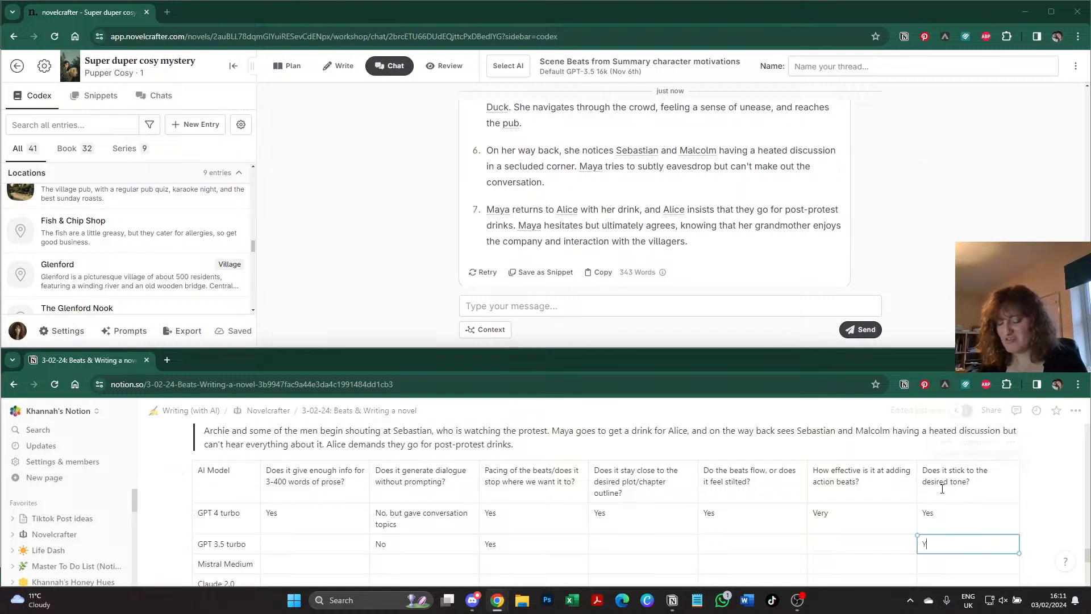
type("es")
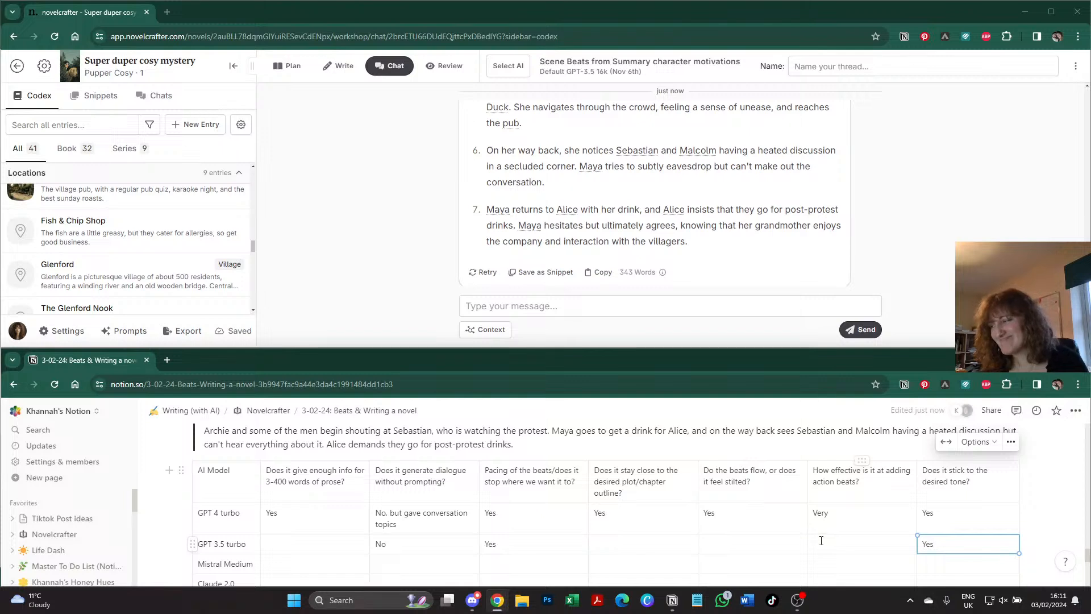
left_click(822, 539)
type("Eh")
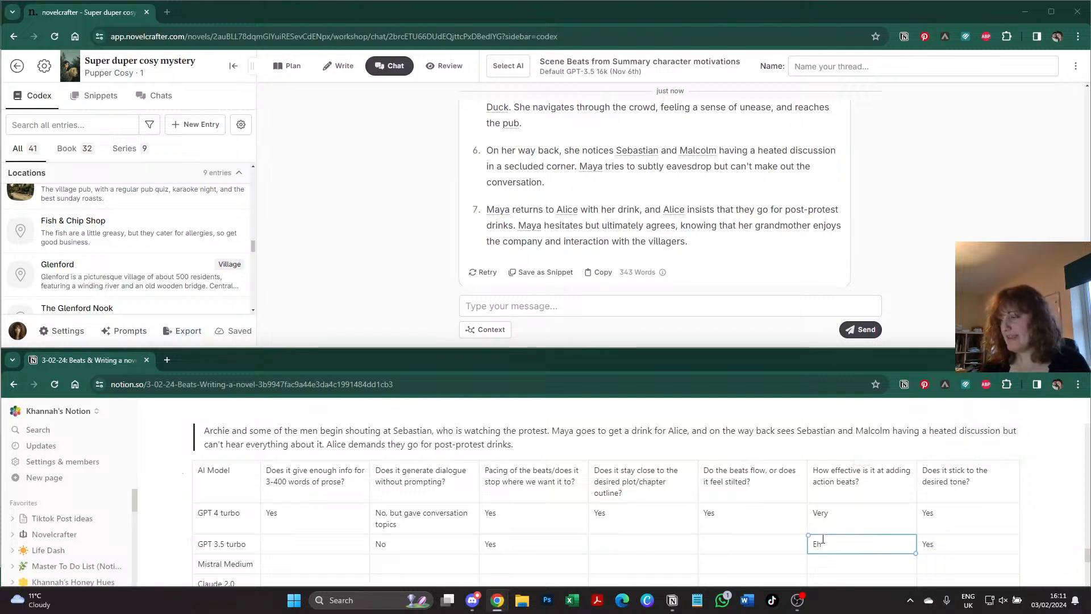
- In the GPT 3.5 turbo row, enter "More stilted then GPT4" for beat flow and "Yes" for staying close to the plot
left_click(733, 542)
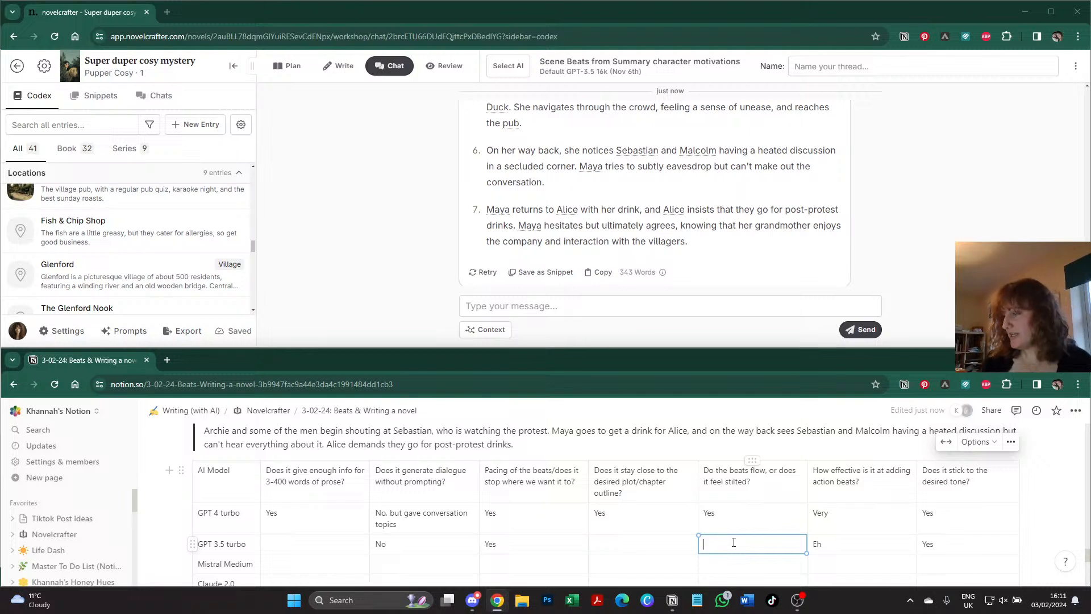
type("More")
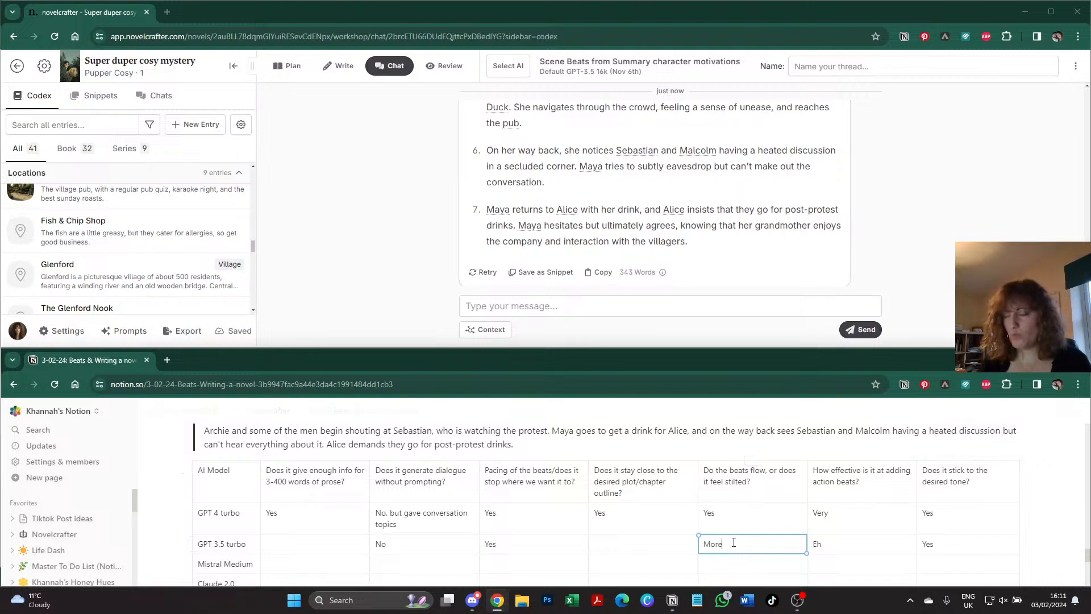
type(" stilted then ")
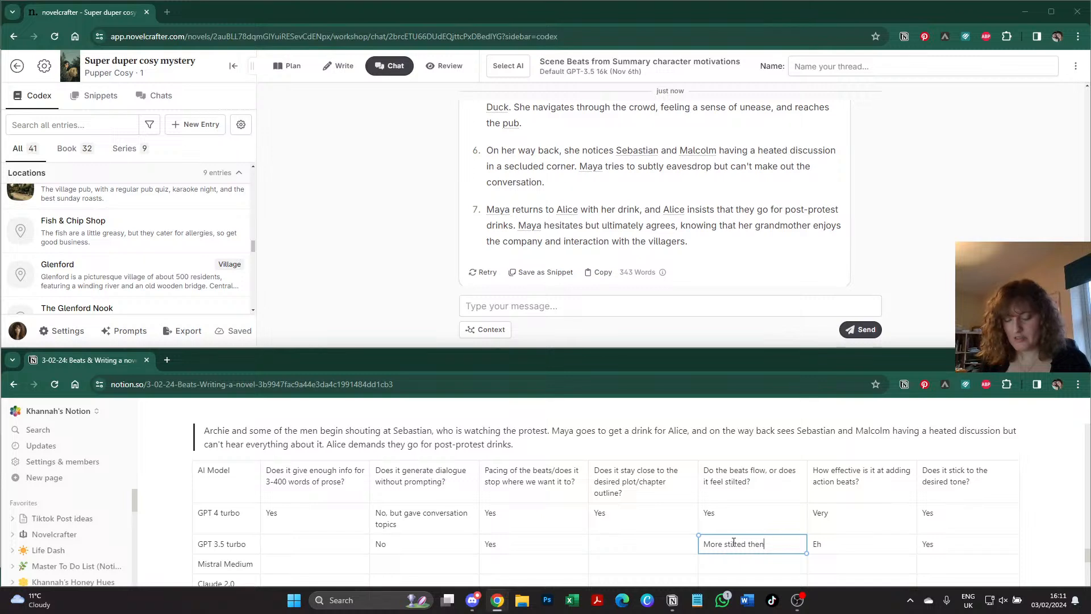
type("GPT4")
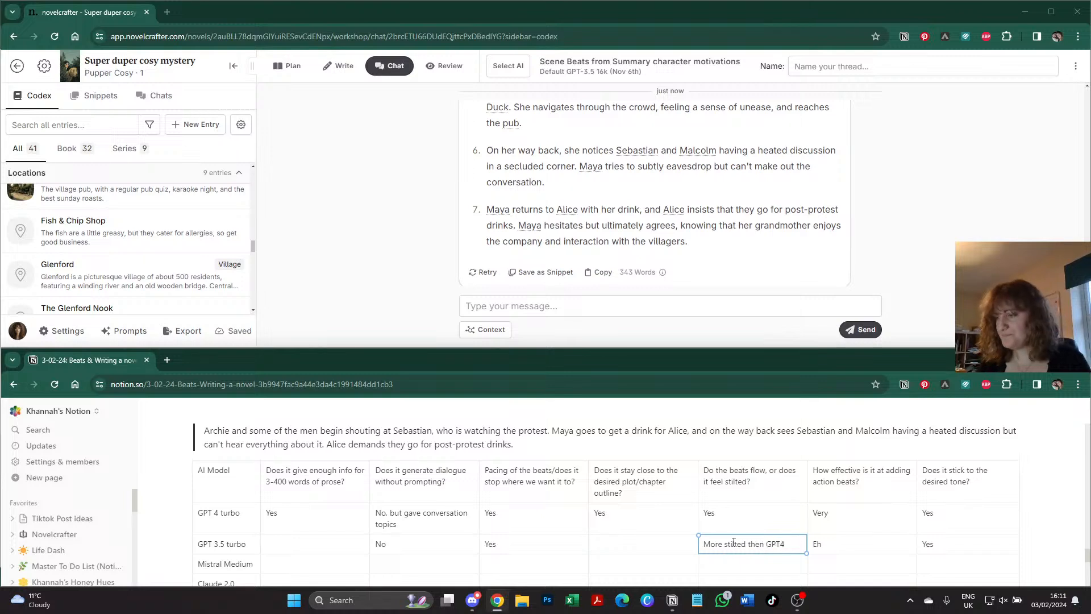
left_click(602, 543)
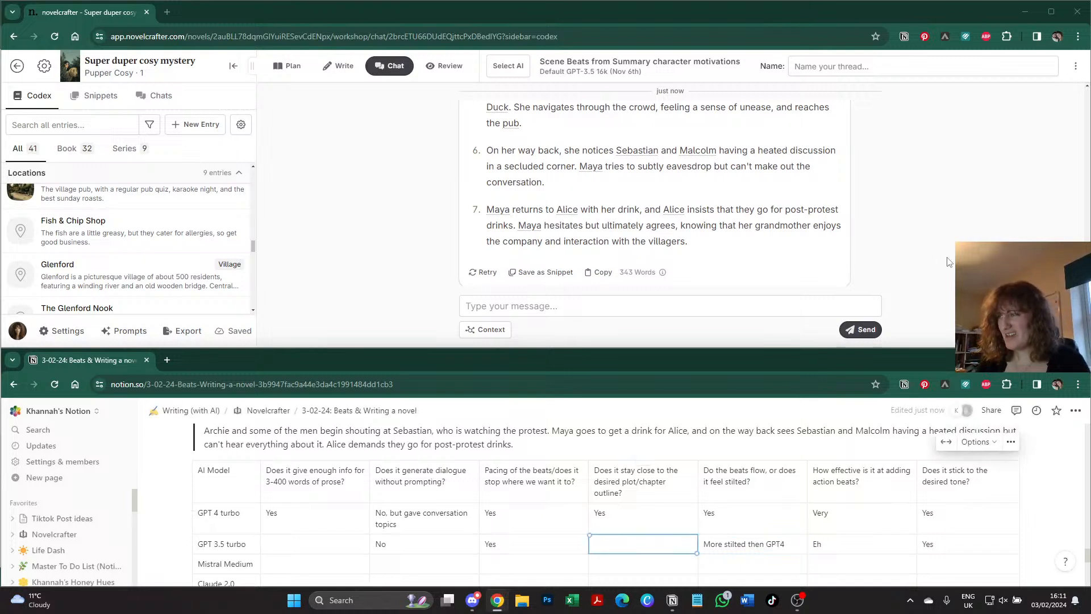
scroll(948, 262, "up", 2)
type("Yes")
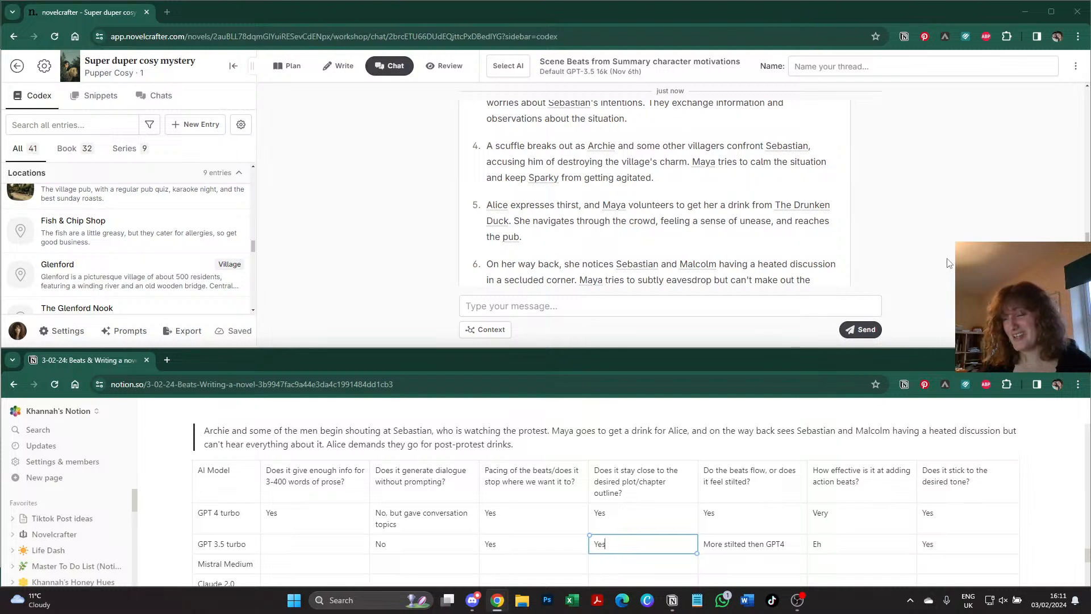
- Reword the first criterion's column header to "Does it give enough info for a full chapter?"
scroll(539, 265, "up", 1)
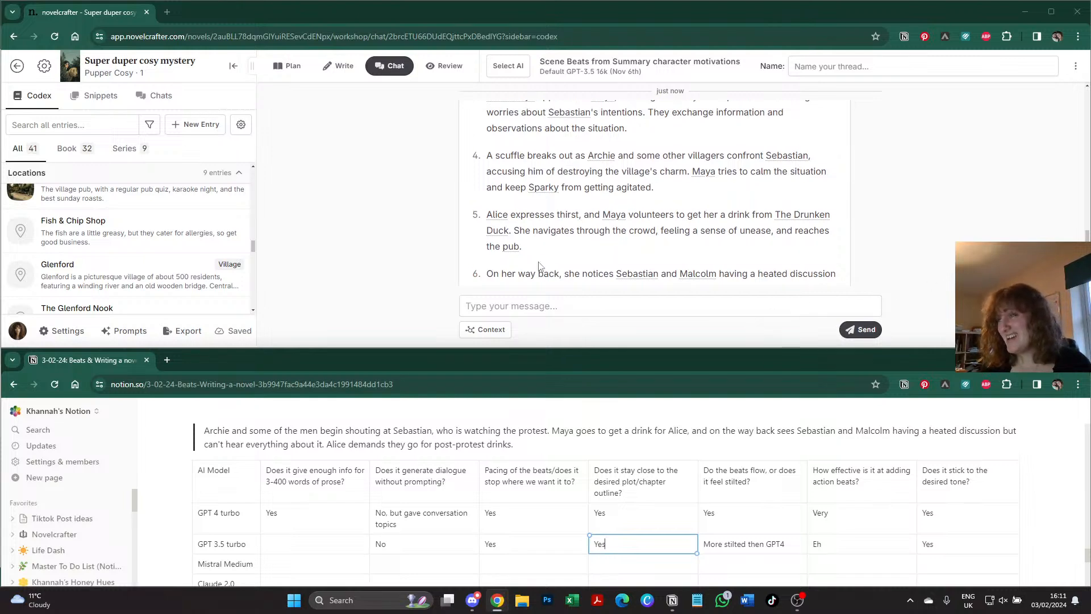
scroll(539, 266, "up", 4)
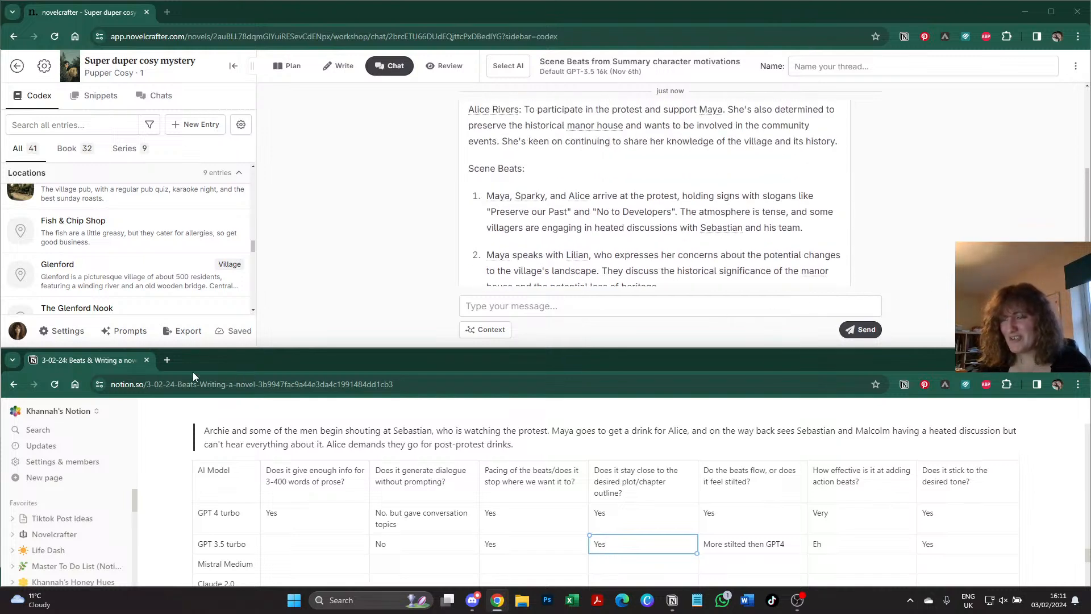
left_click_drag(288, 481, 266, 481)
mouse_move(346, 482)
left_mouse_down()
mouse_move(259, 480)
mouse_move(347, 481)
left_mouse_up()
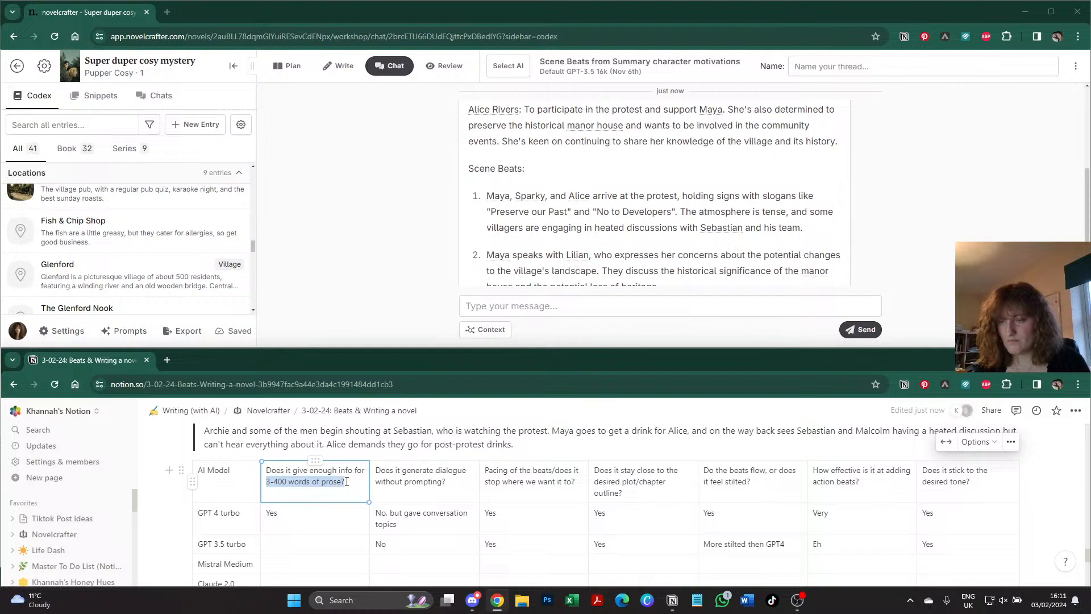
type("a full chapter")
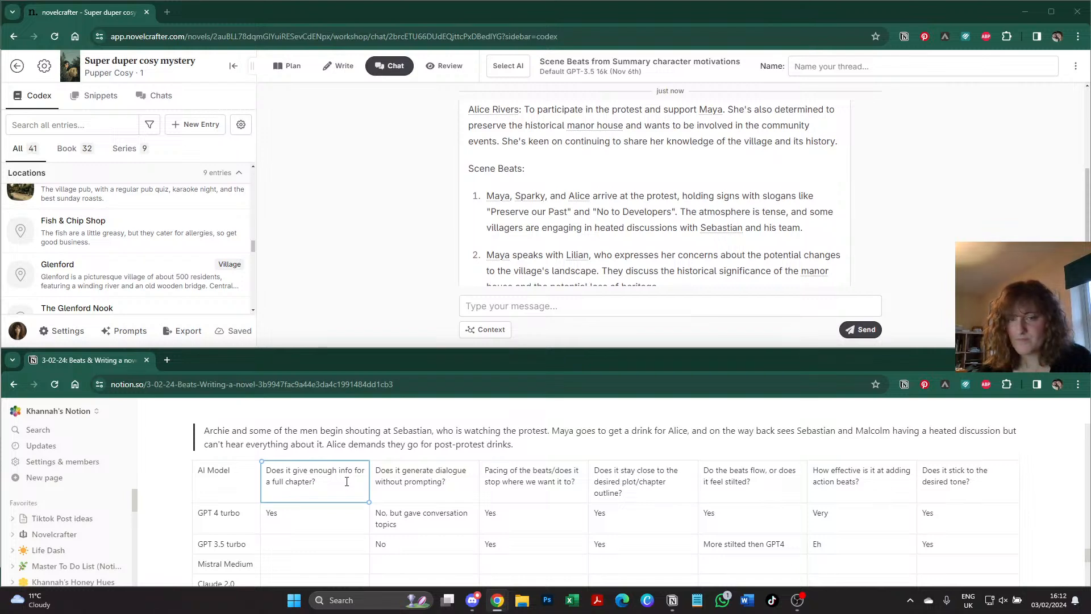
- Enter "No" for GPT 3.5 turbo under the full chapter info criterion
left_click(629, 544)
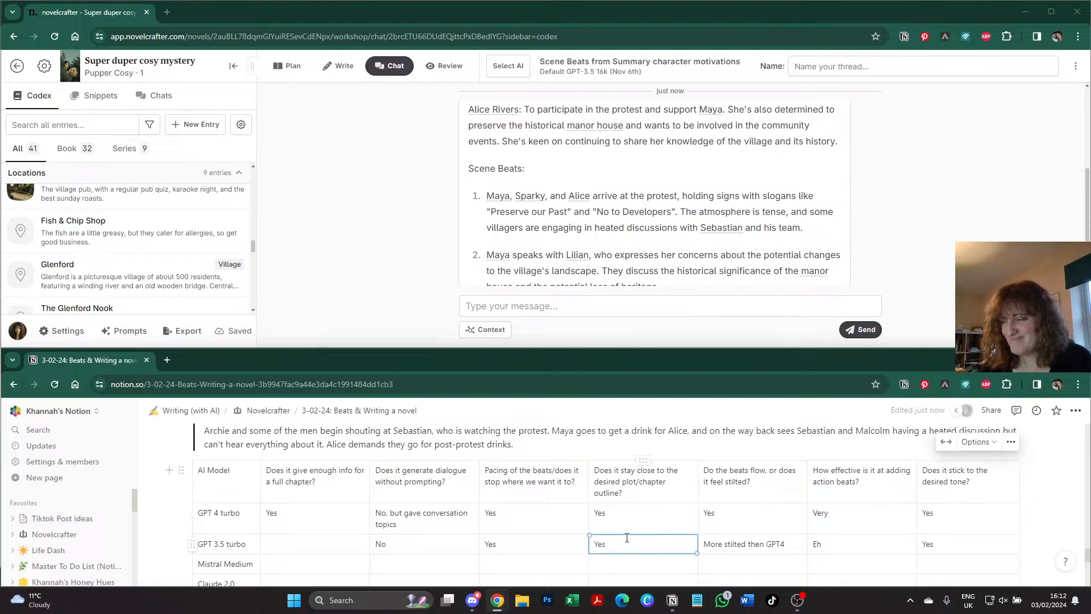
left_click(303, 537)
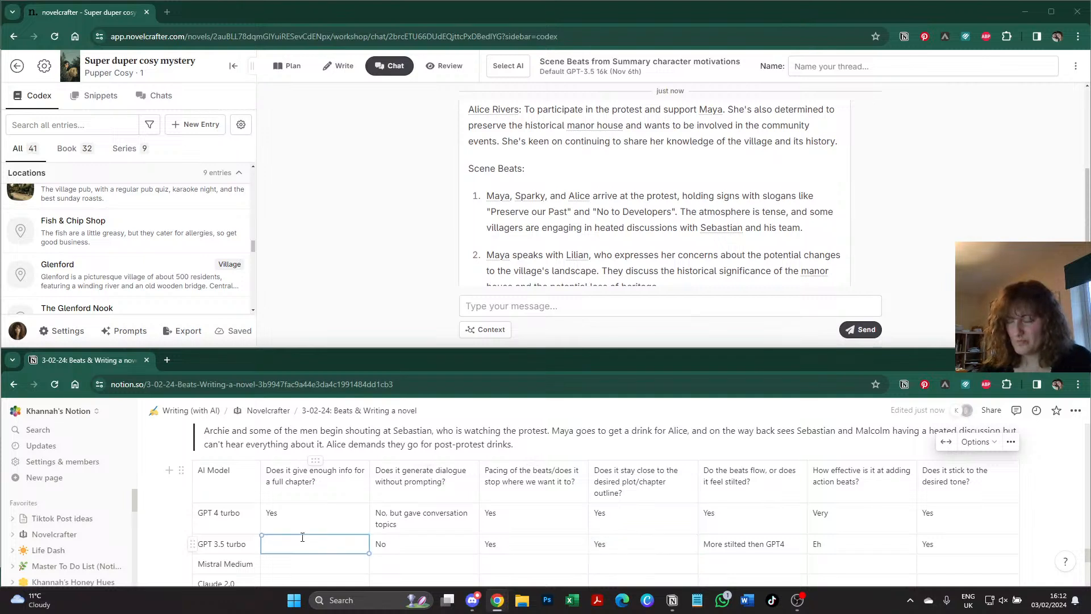
type("No")
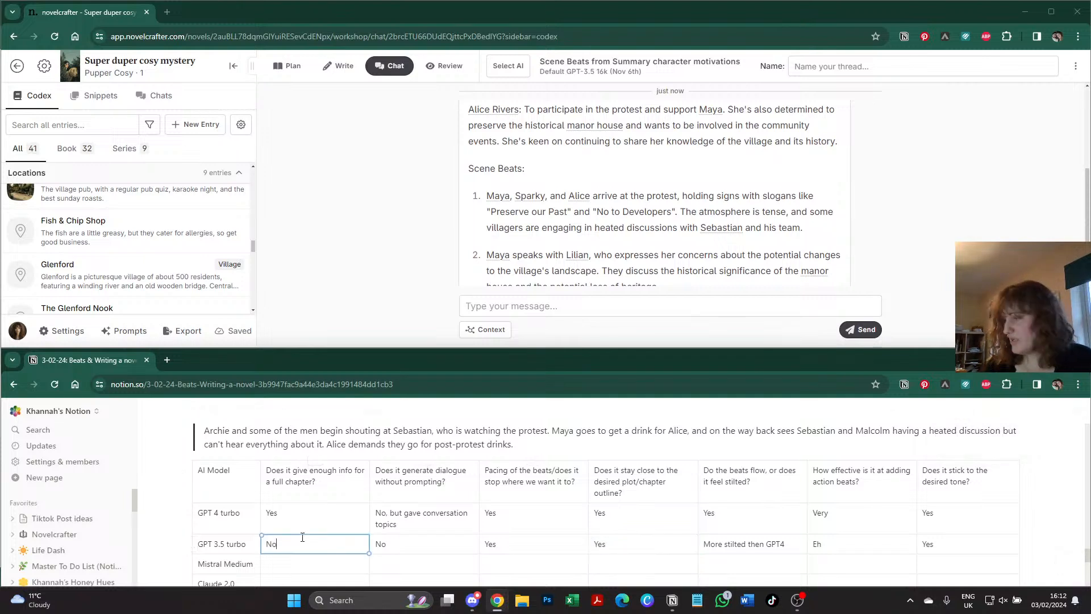
- Expand the GPT3.5-T toggle in the Notion page and add an unnumbered line beneath its last scene beat
scroll(310, 537, "down", 1)
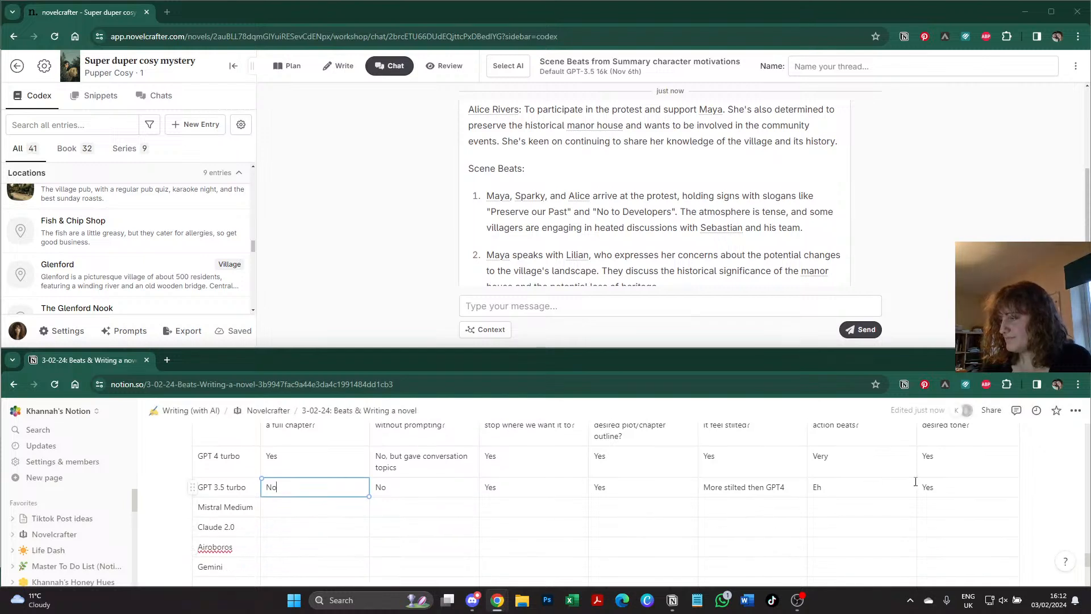
scroll(915, 481, "down", 3)
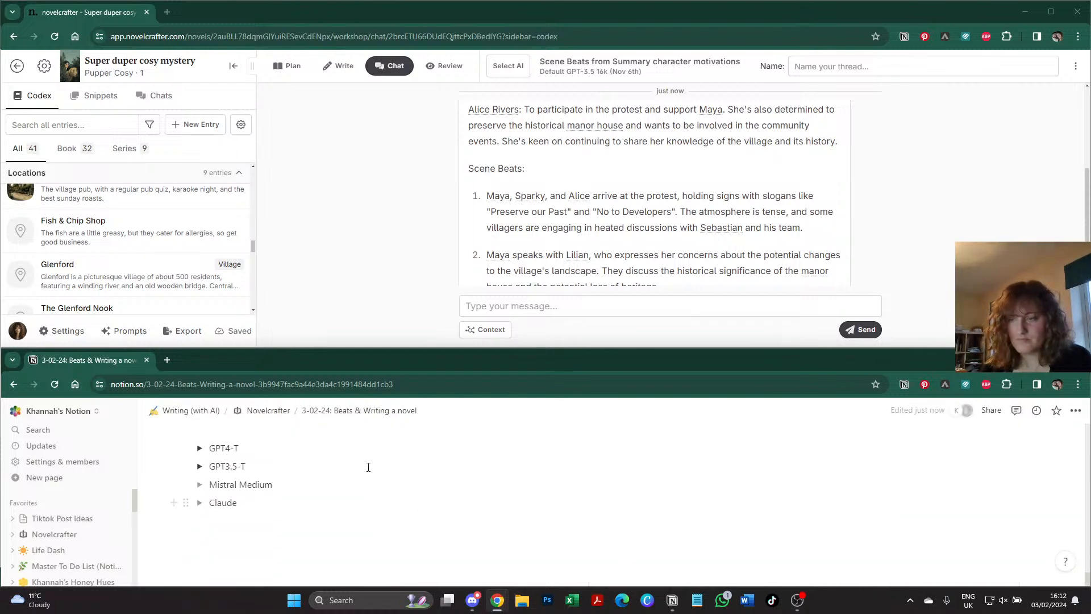
left_click(199, 466)
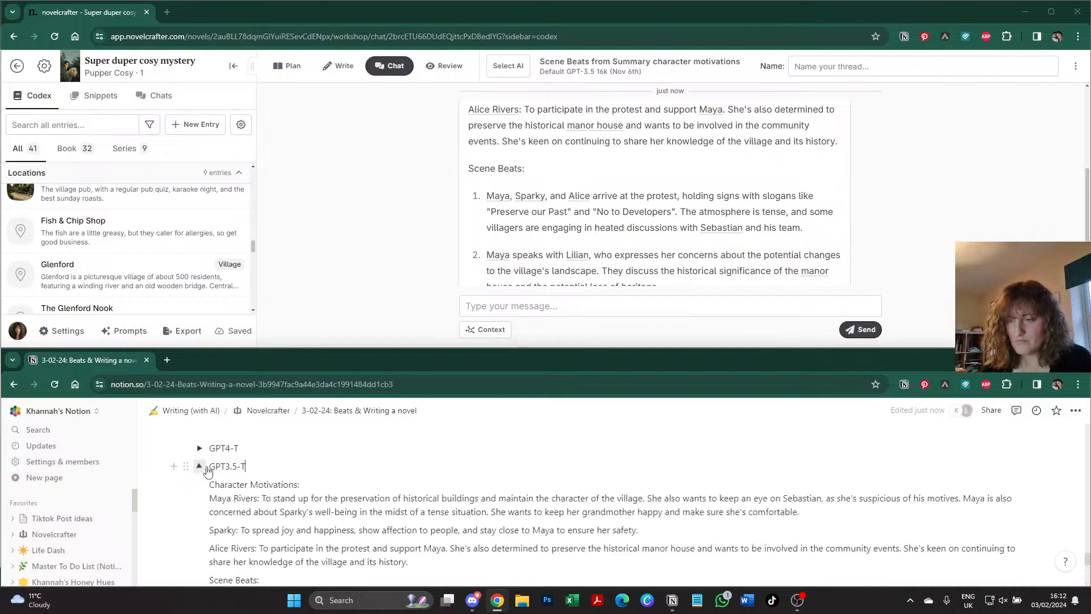
scroll(245, 470, "down", 5)
scroll(245, 469, "up", 3)
scroll(273, 511, "down", 1)
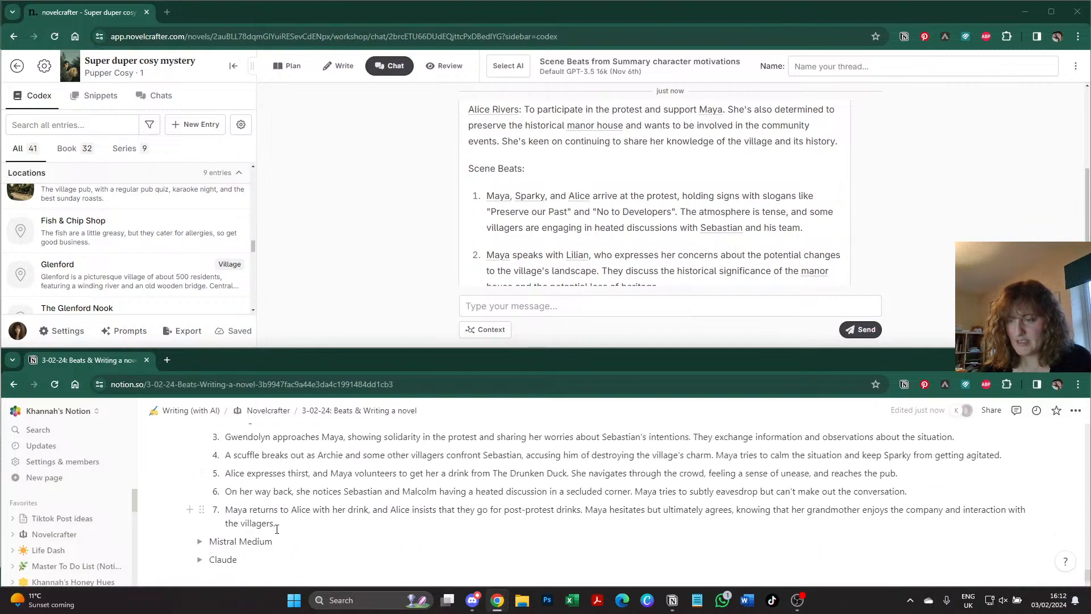
key("Return")
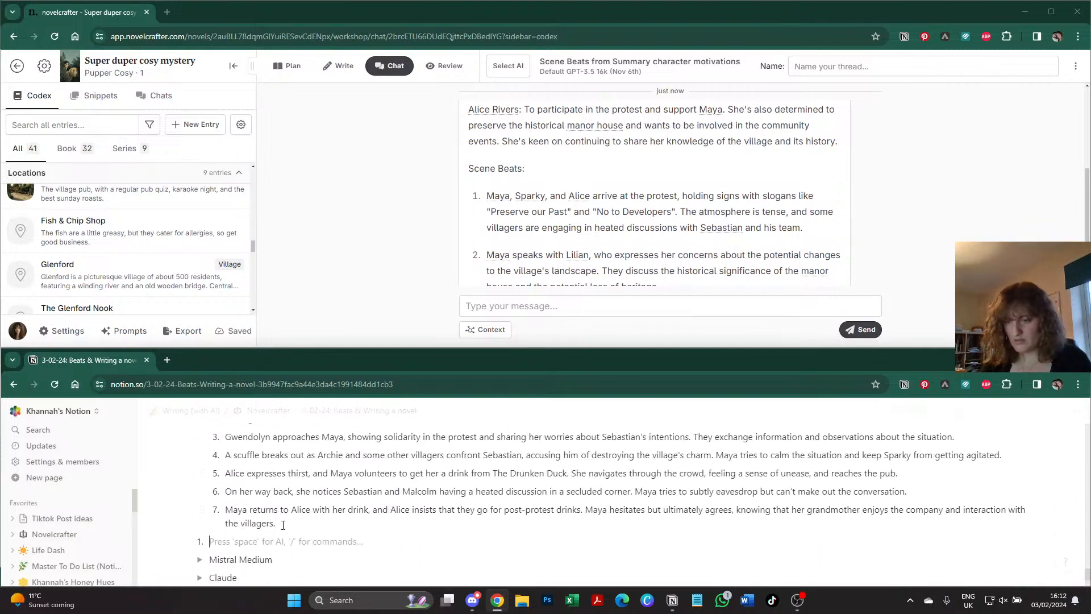
key("BackSpace")
key("BackSpace")
key("Return")
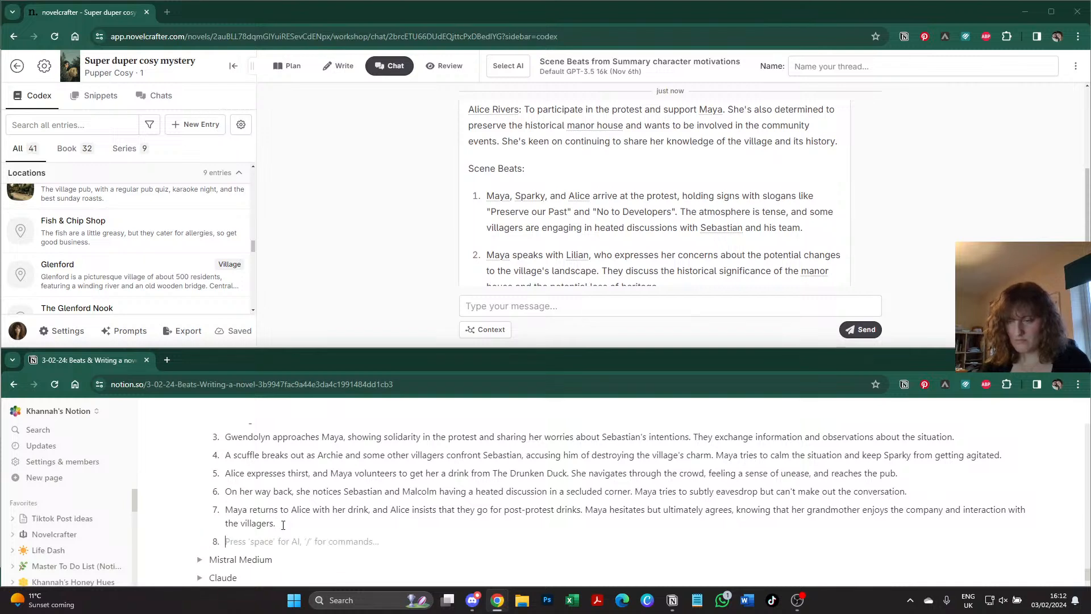
key("BackSpace")
- Write "Verdict: Less good cf GPT4-turbo, too vague, less engages with the characters." under the GPT3.5-T beats, with "Verdict" in bold, and collapse the toggle
type("Ve")
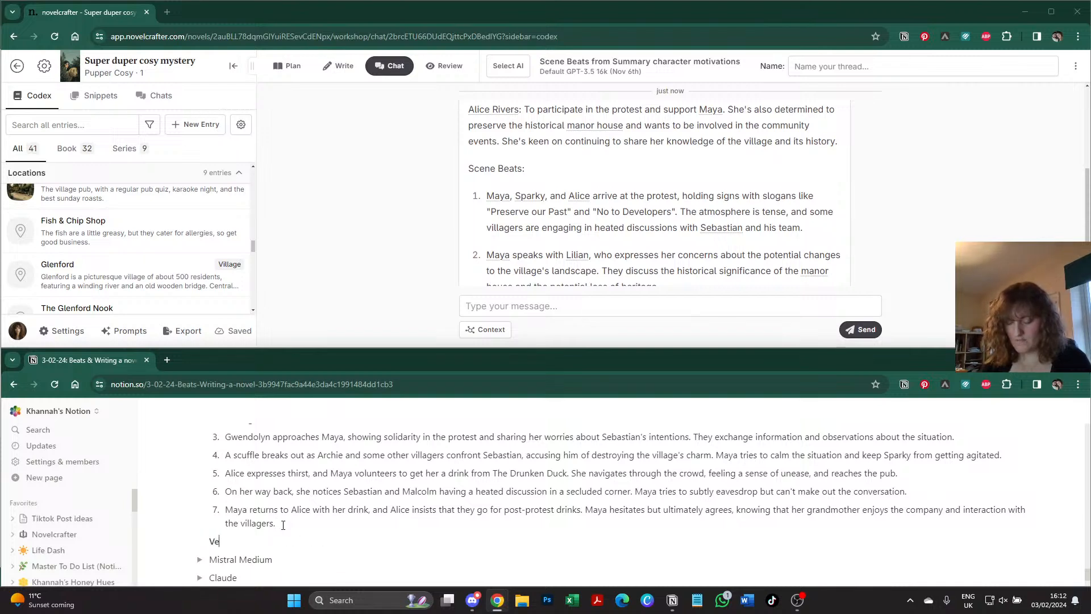
type("rdict: ")
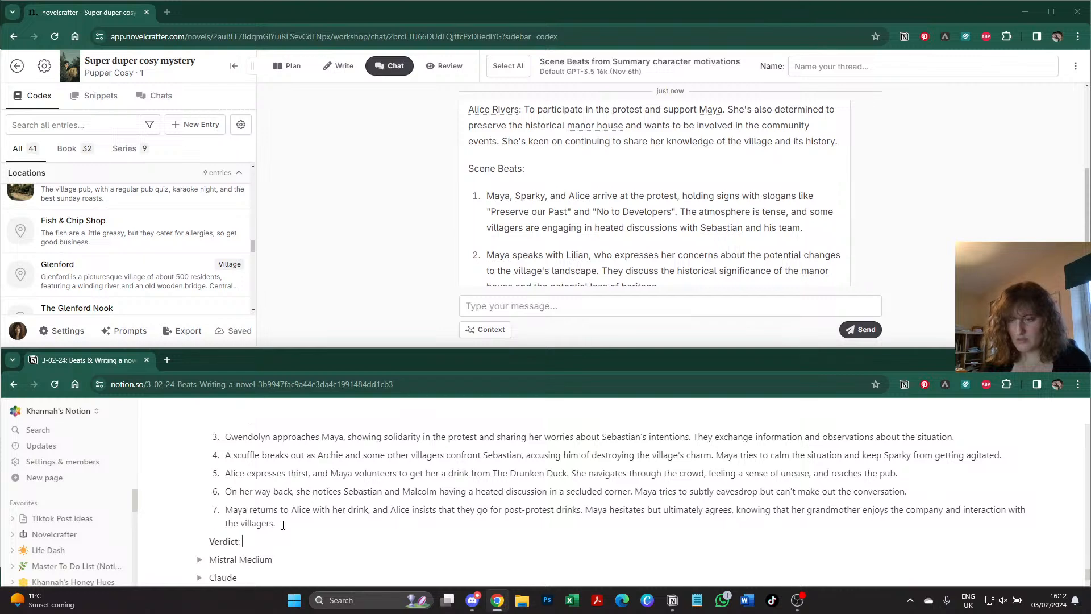
type("Less good cf GP")
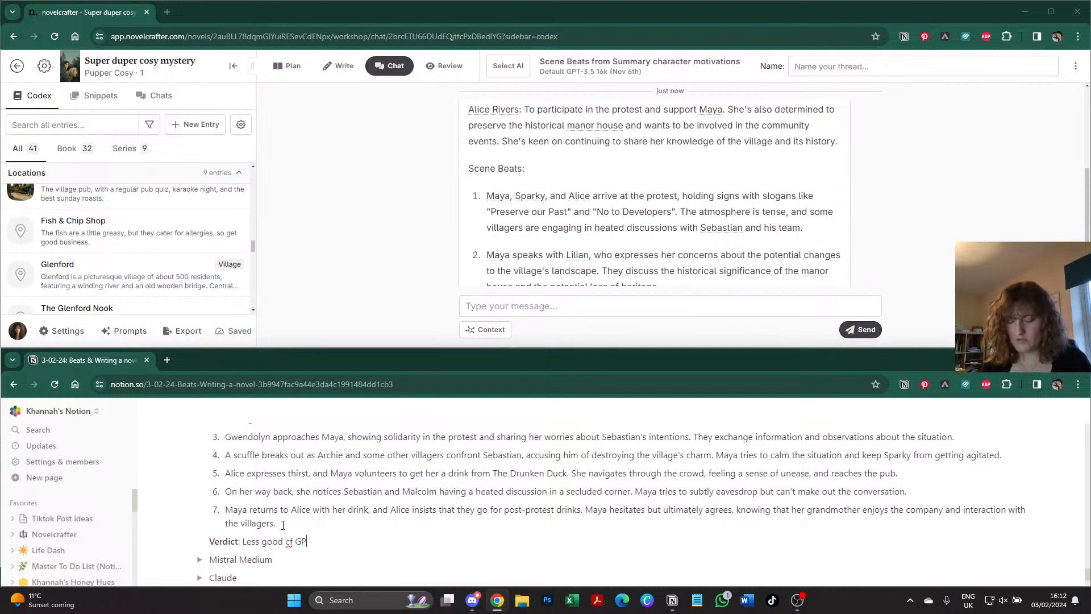
type("T4-")
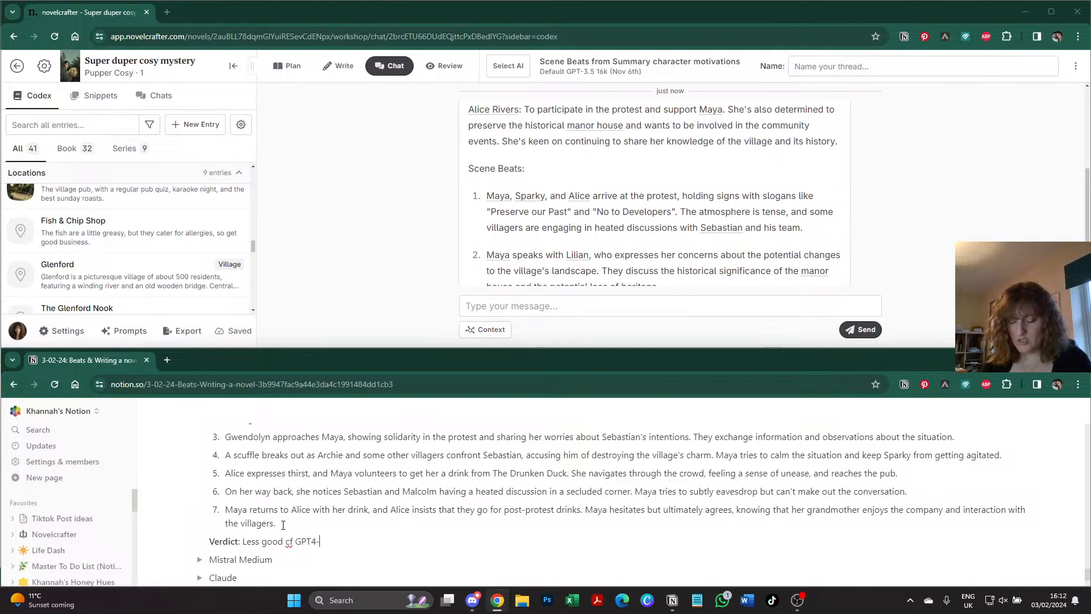
type("turbo, ")
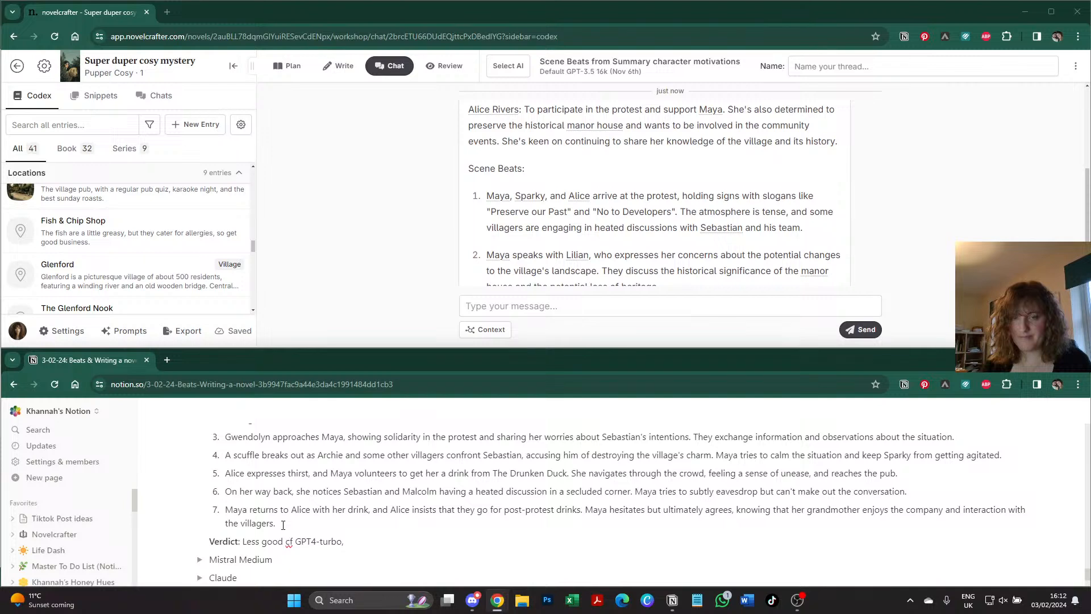
type("too vague, ")
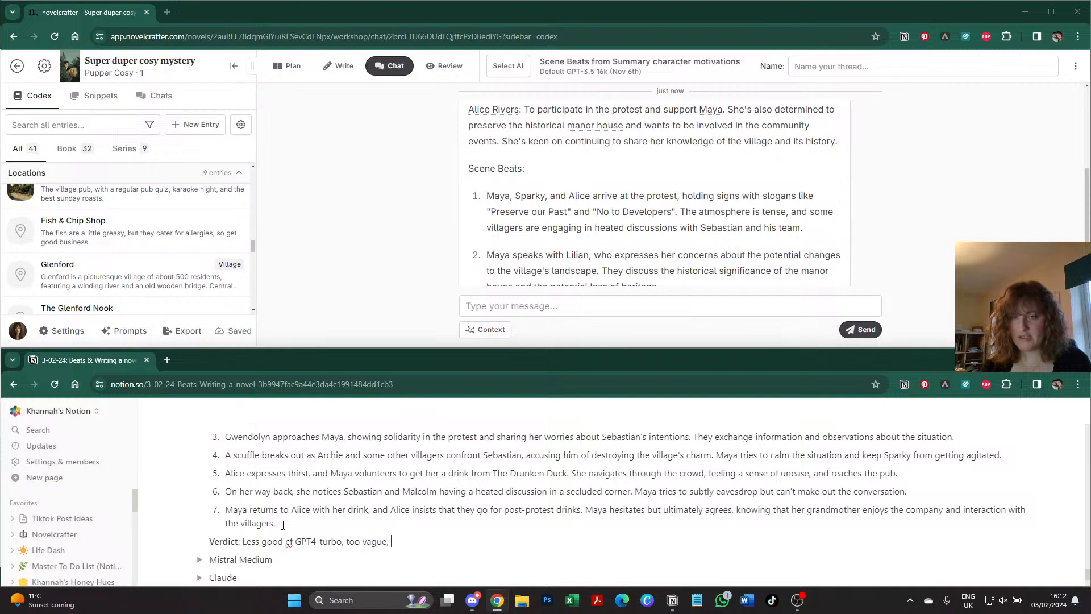
type("less engages w")
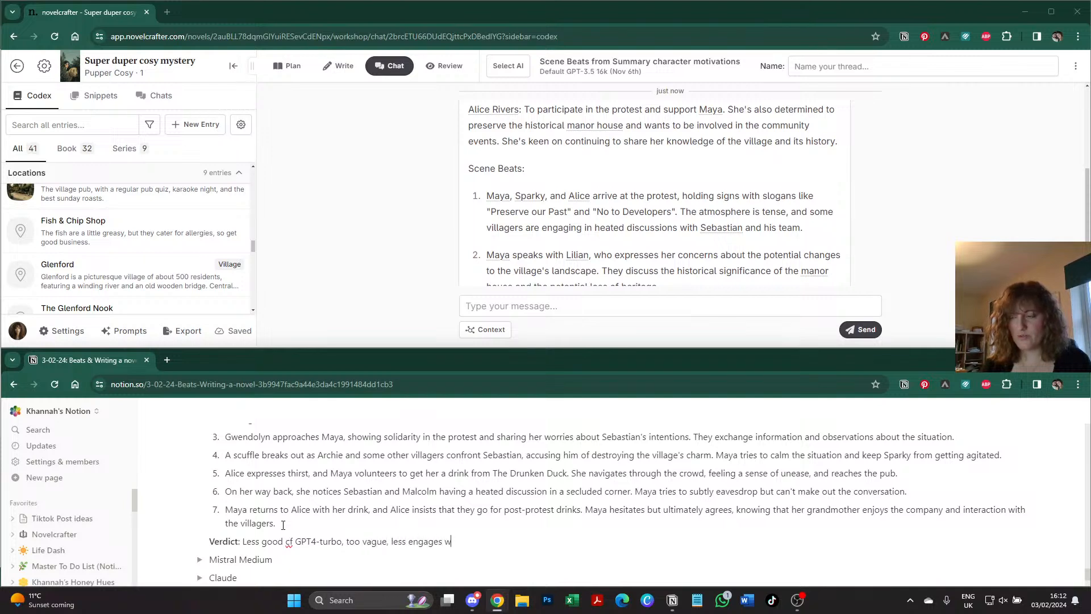
type("ith the character.")
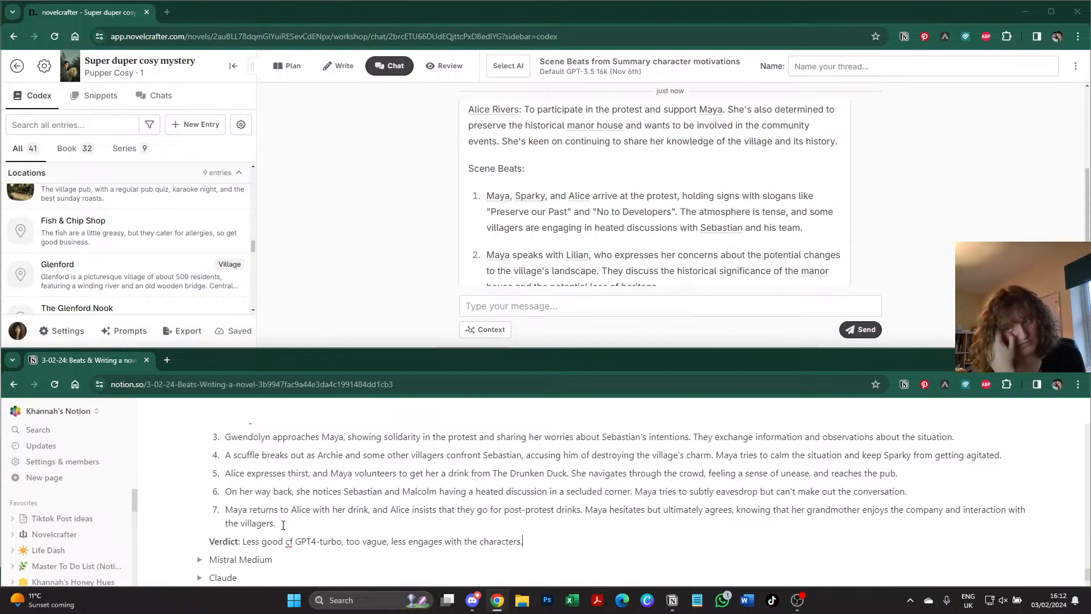
scroll(283, 524, "up", 10)
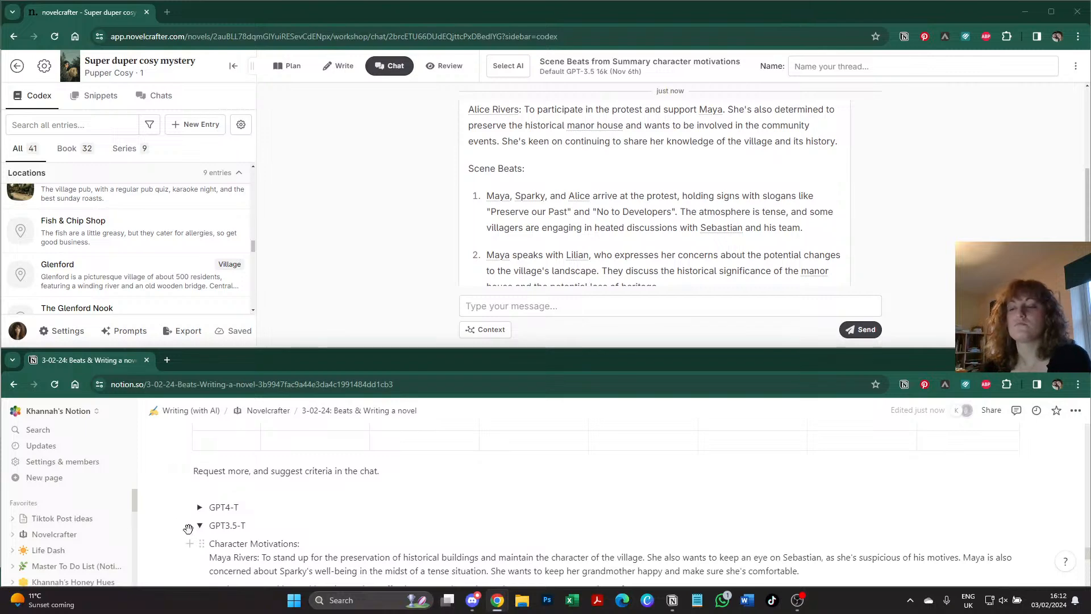
left_click(200, 525)
- Copy the protest scene summary from the opening message of the GPT 3.5 thread in Novelcrafter
left_click(406, 203)
scroll(430, 195, "up", 5)
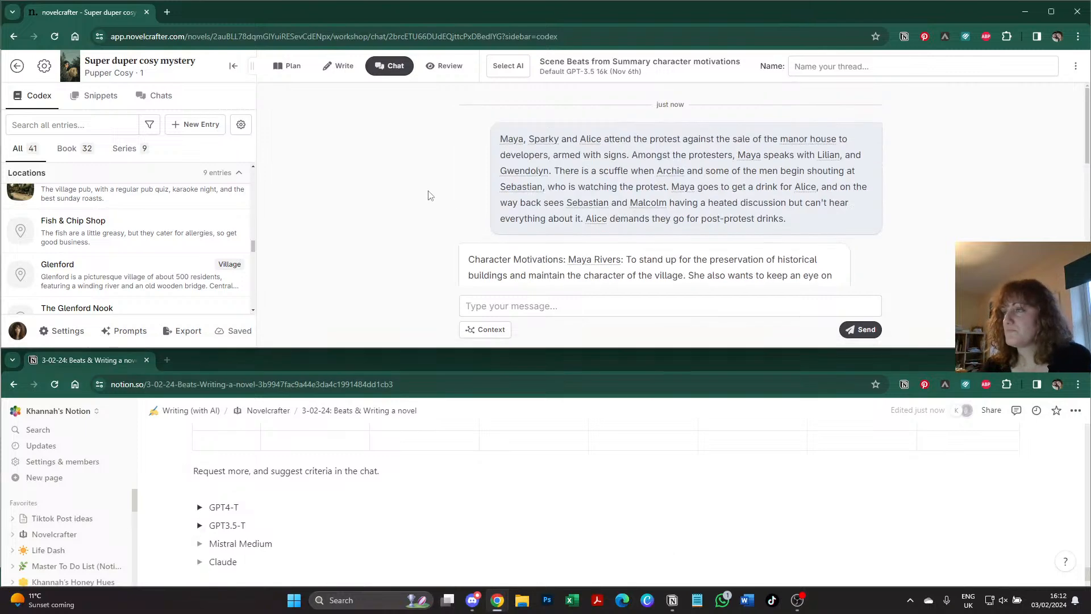
triple_click(568, 158)
key("ctrl+c")
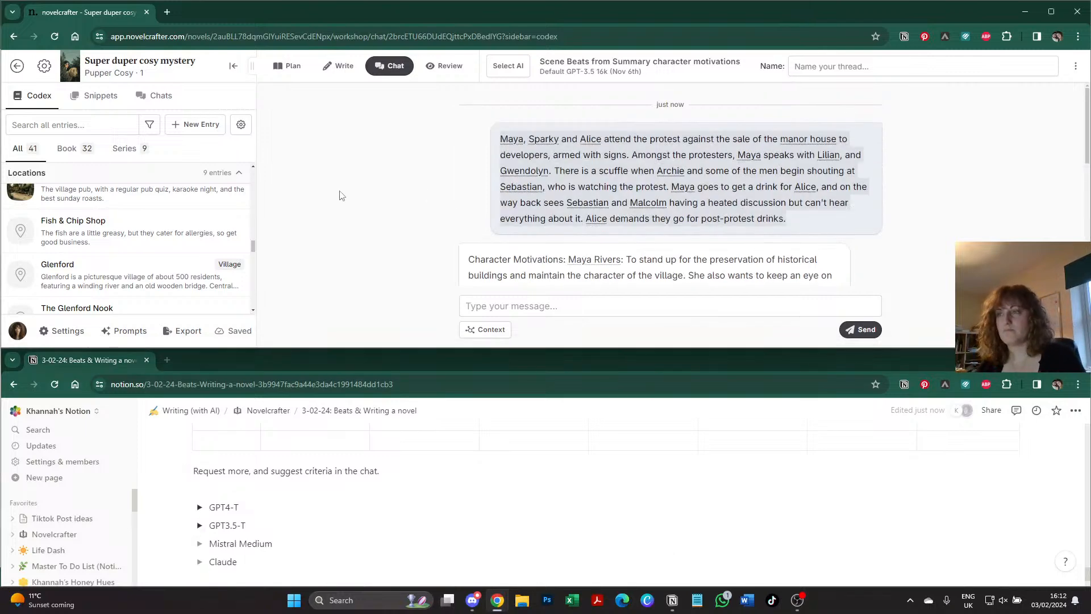
left_click(406, 182)
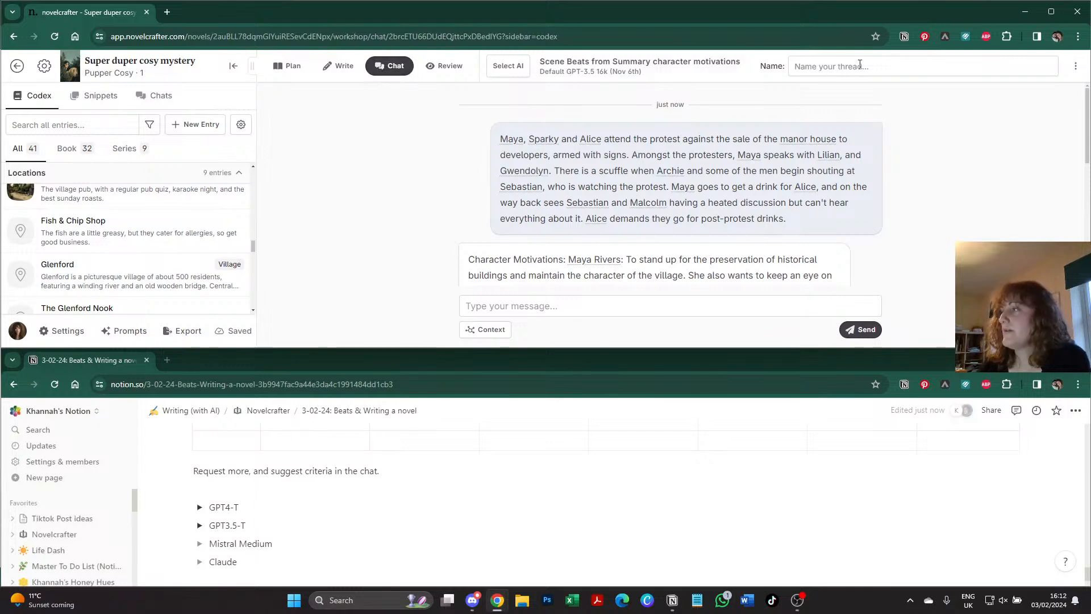
- Show the list of chat threads and name the current thread "GPT 3.5 (chapter 4)"
left_click(99, 95)
left_click(157, 98)
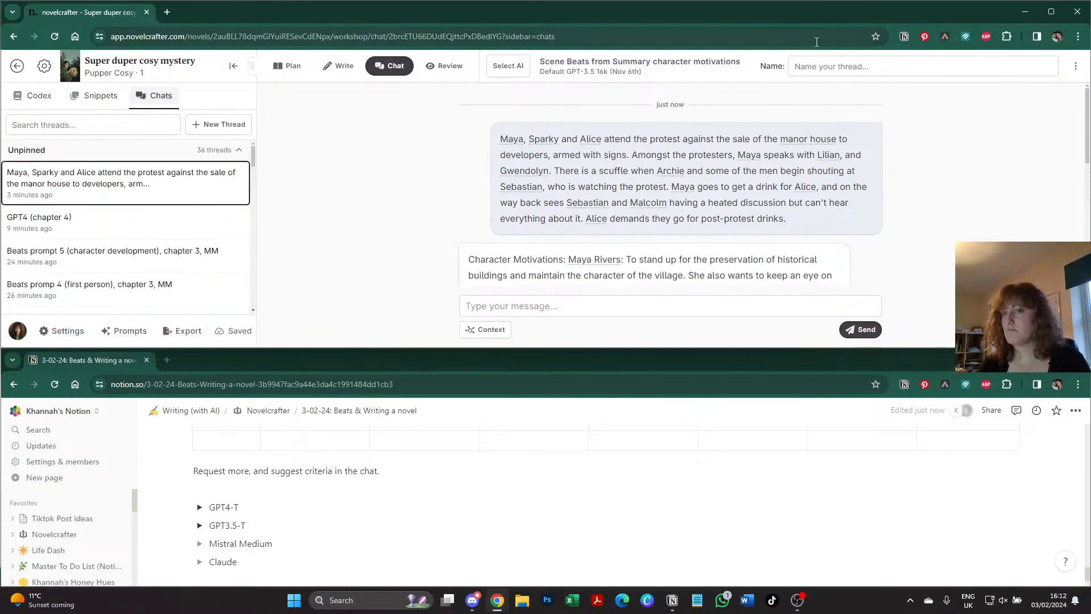
left_click(914, 65)
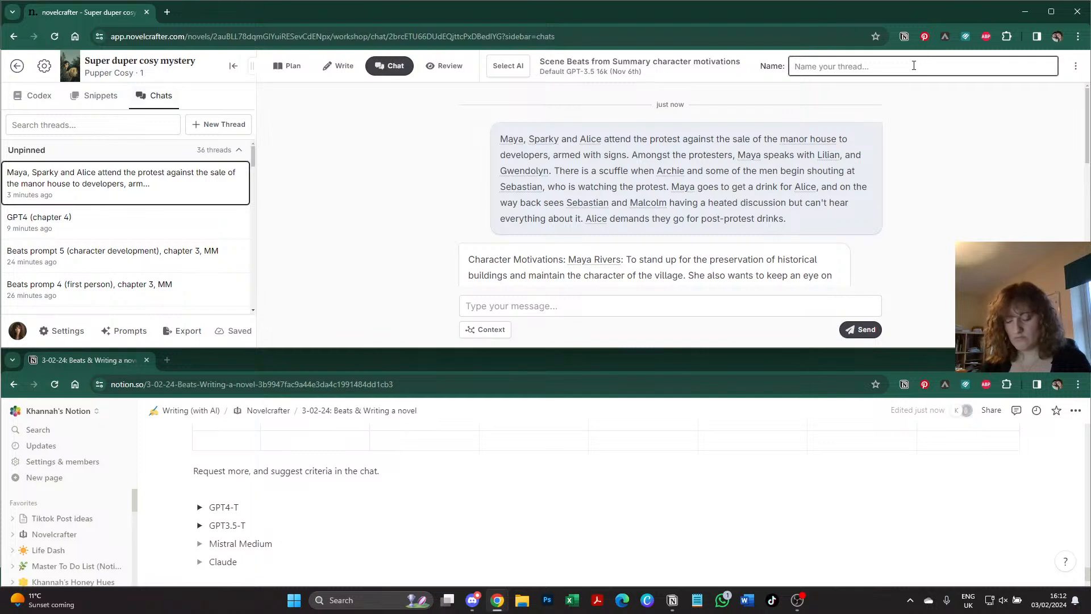
type("GPT 3.5 (")
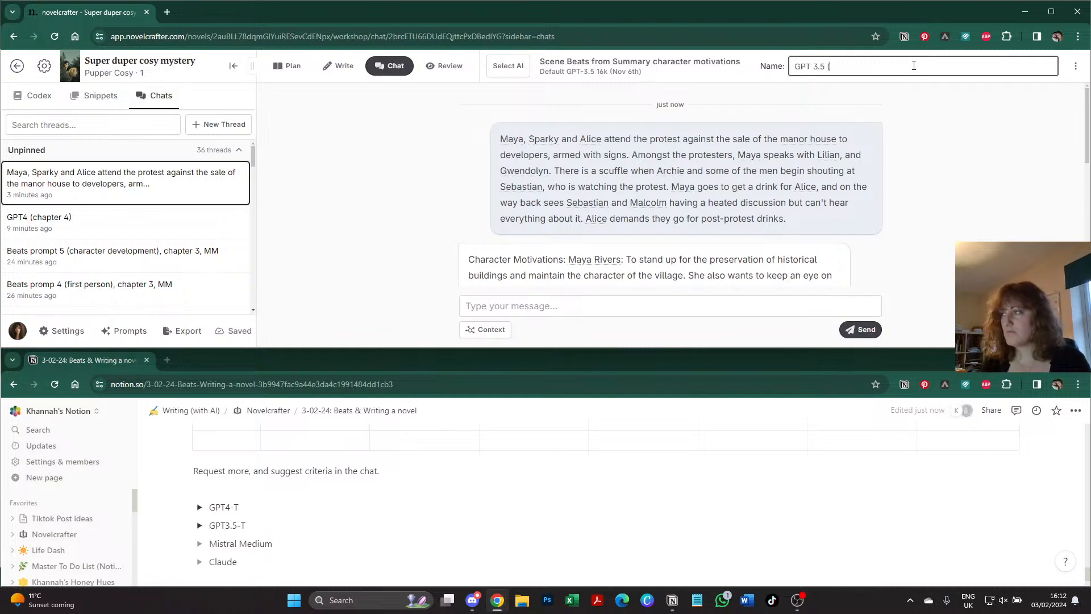
type("chapter ")
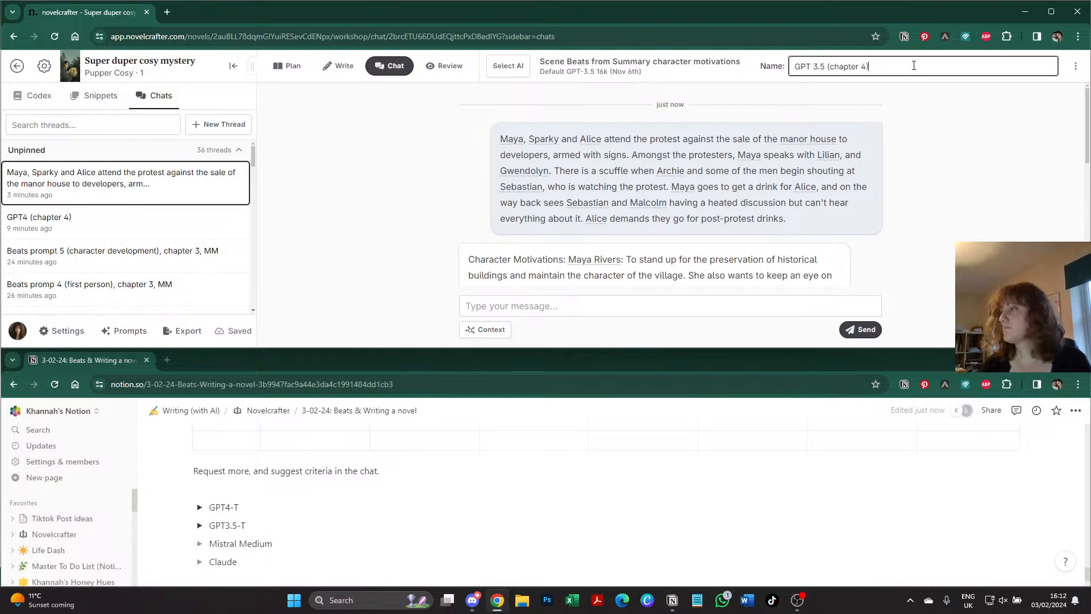
type("4)")
key("Return")
- Start a new chat thread using the "Scene Beats from Summary character motivations" prompt with the Mistral Medium model
left_click(388, 65)
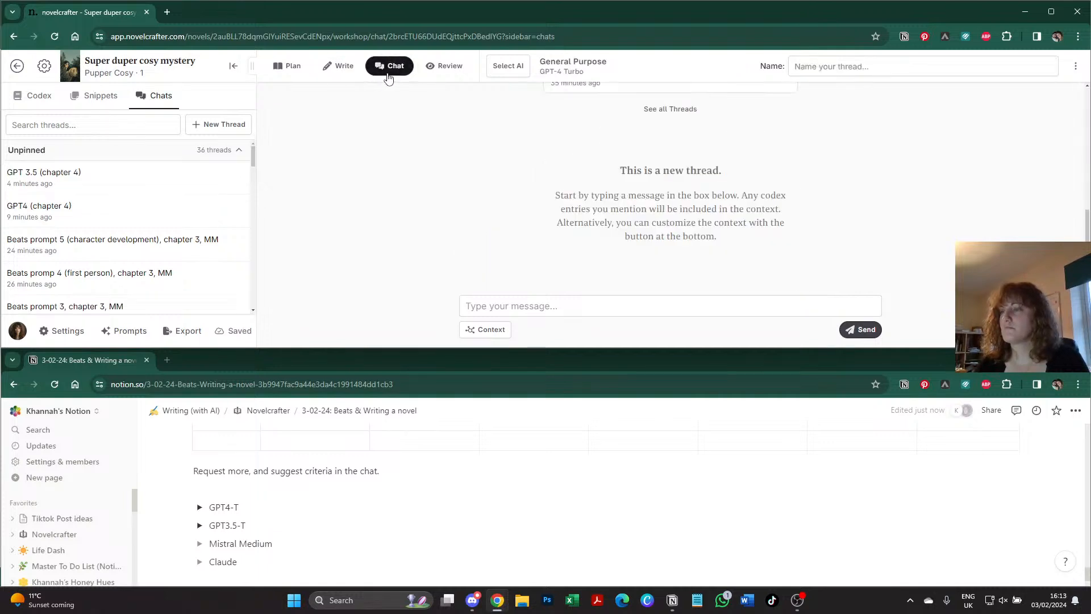
left_click(512, 70)
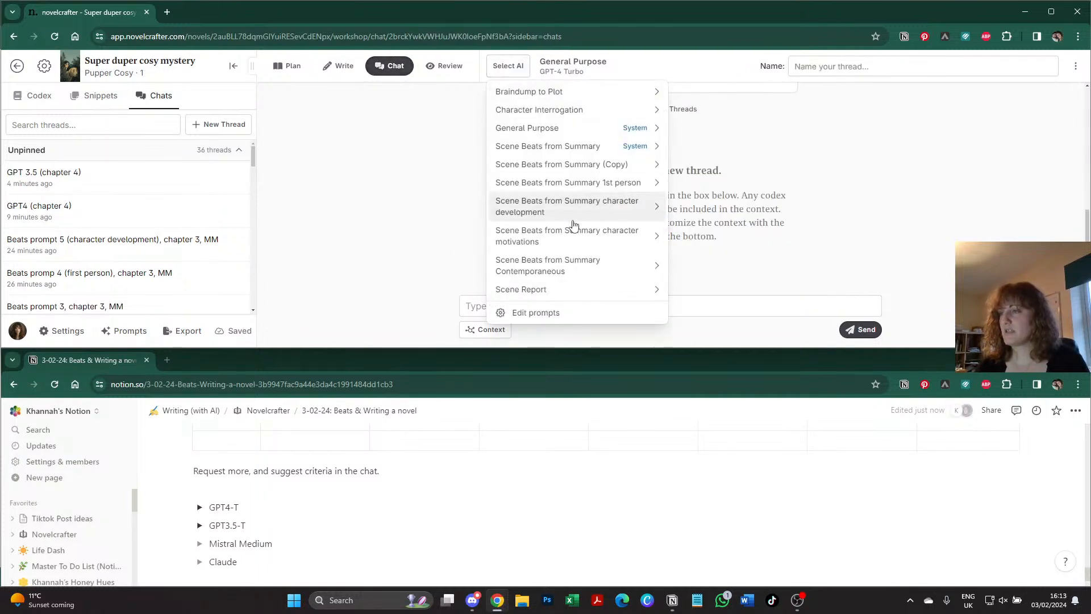
mouse_move(591, 243)
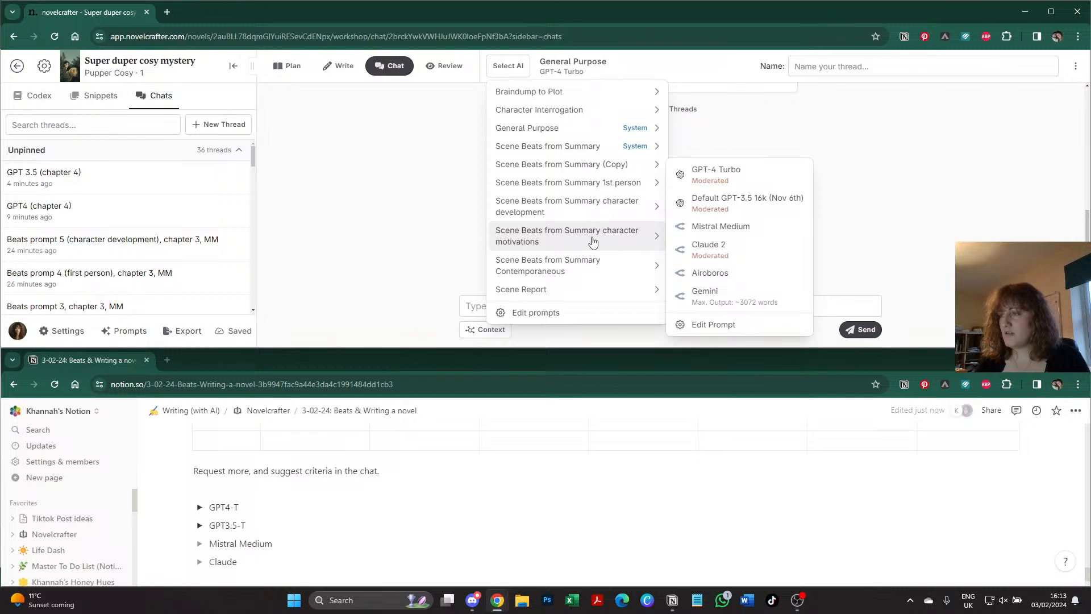
left_click(745, 228)
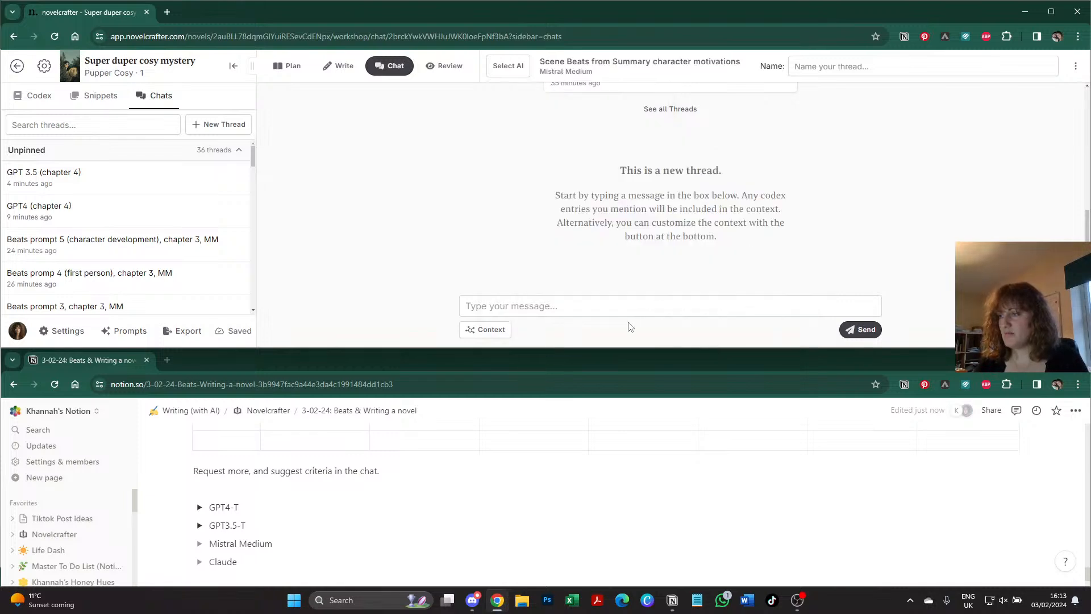
- Paste the copied protest scene summary as the message and send it to Mistral Medium
left_click(623, 303)
key("ctrl+v")
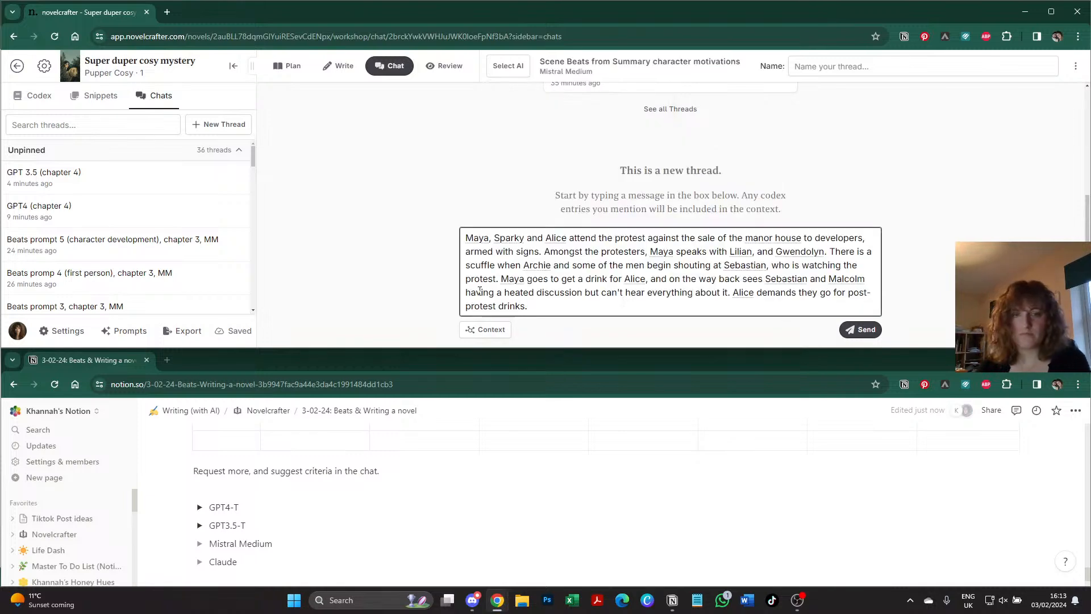
left_click(858, 334)
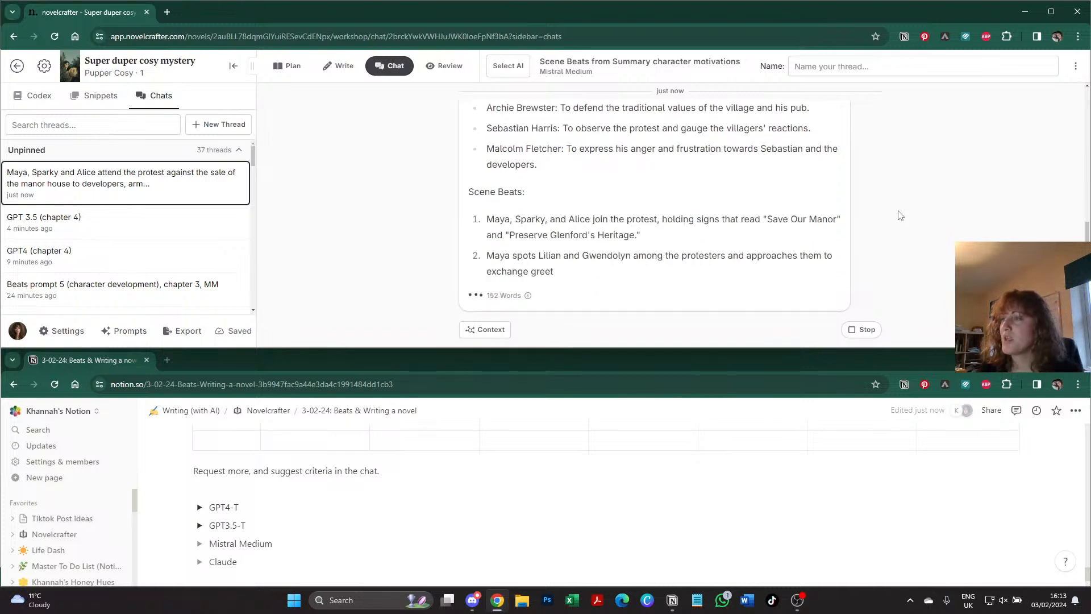
- Review the character motivations in Mistral Medium's response against the protest scene summary
scroll(898, 216, "up", 2)
scroll(604, 259, "up", 1)
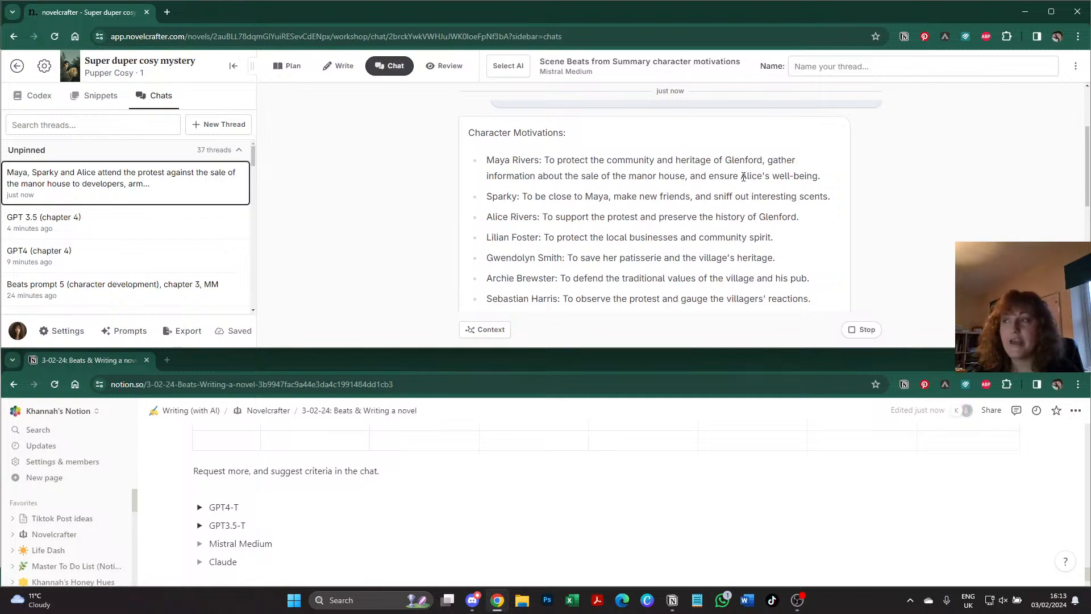
left_click_drag(711, 172, 852, 183)
left_click(877, 184)
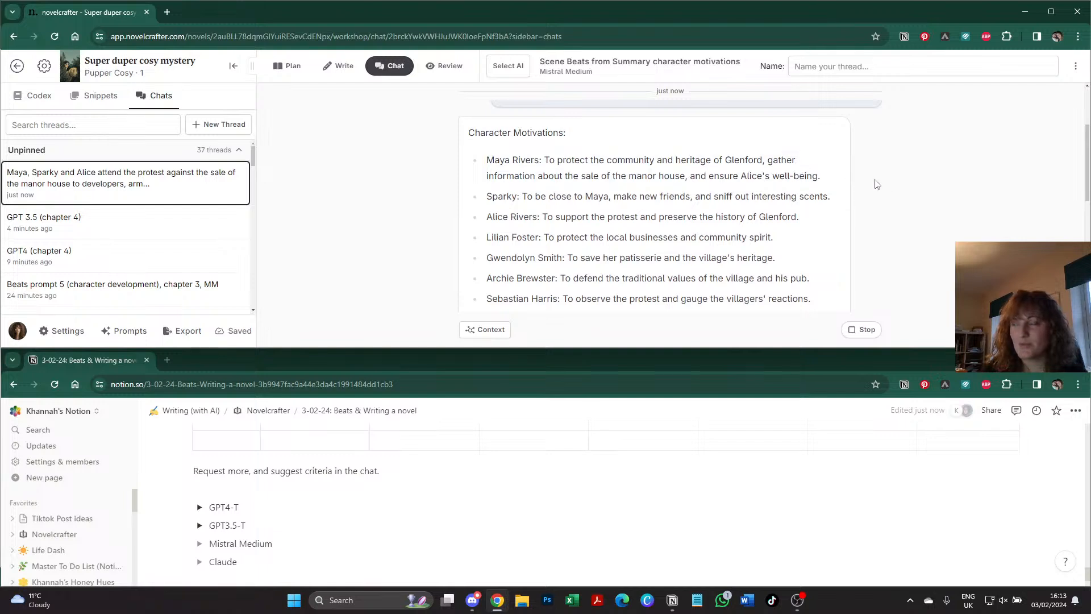
scroll(889, 196, "up", 3)
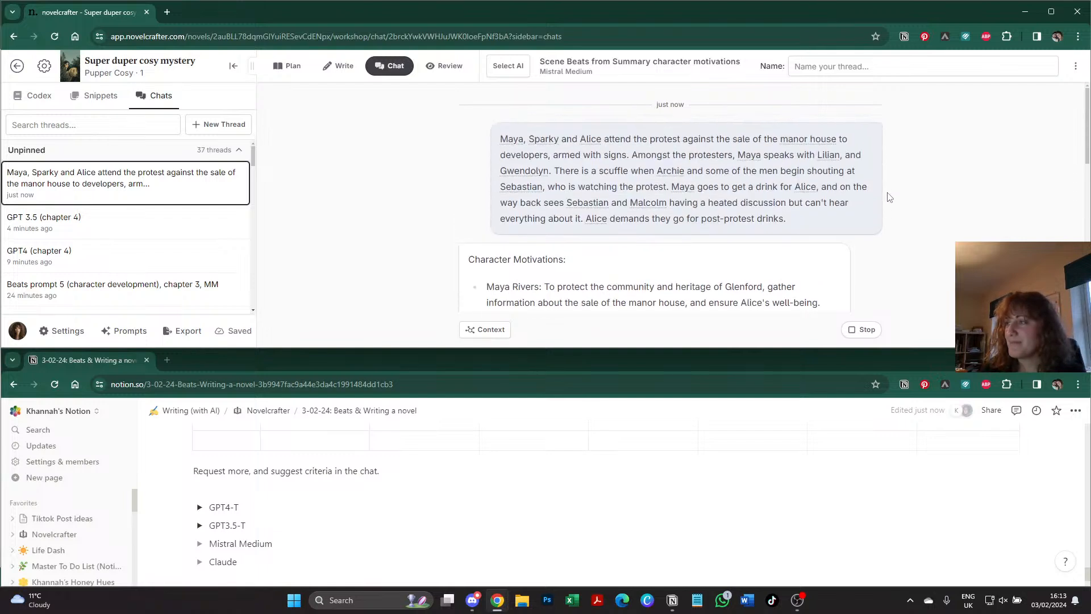
scroll(889, 196, "down", 1)
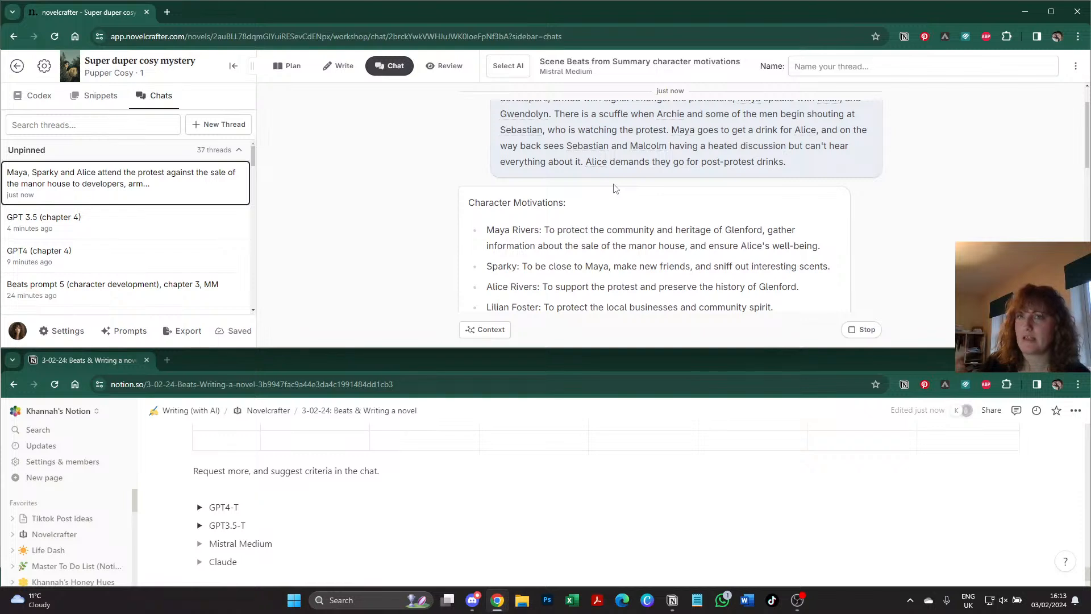
scroll(608, 192, "down", 1)
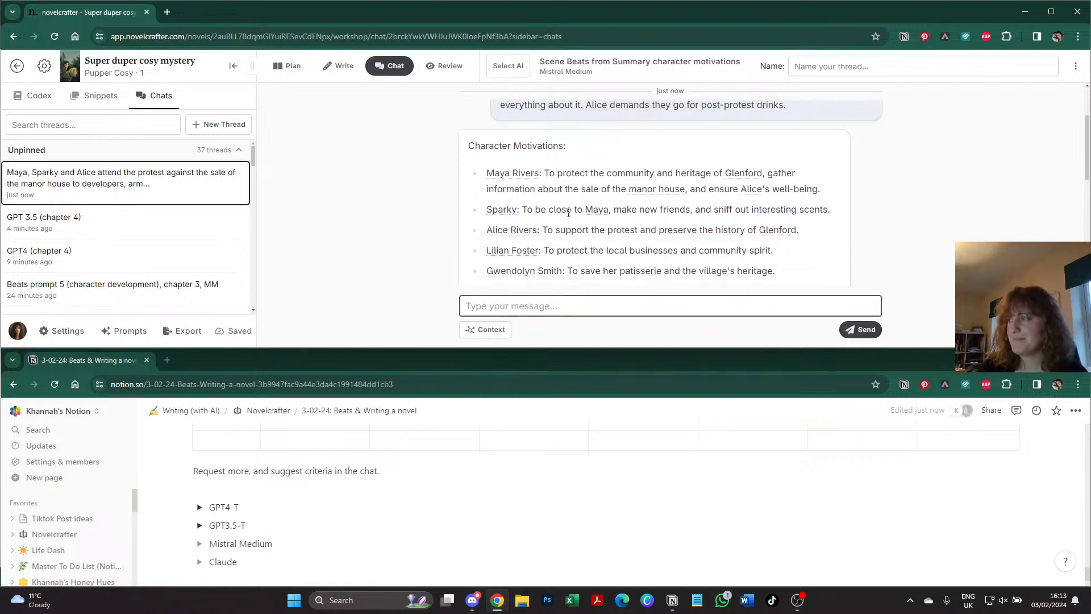
scroll(927, 227, "down", 2)
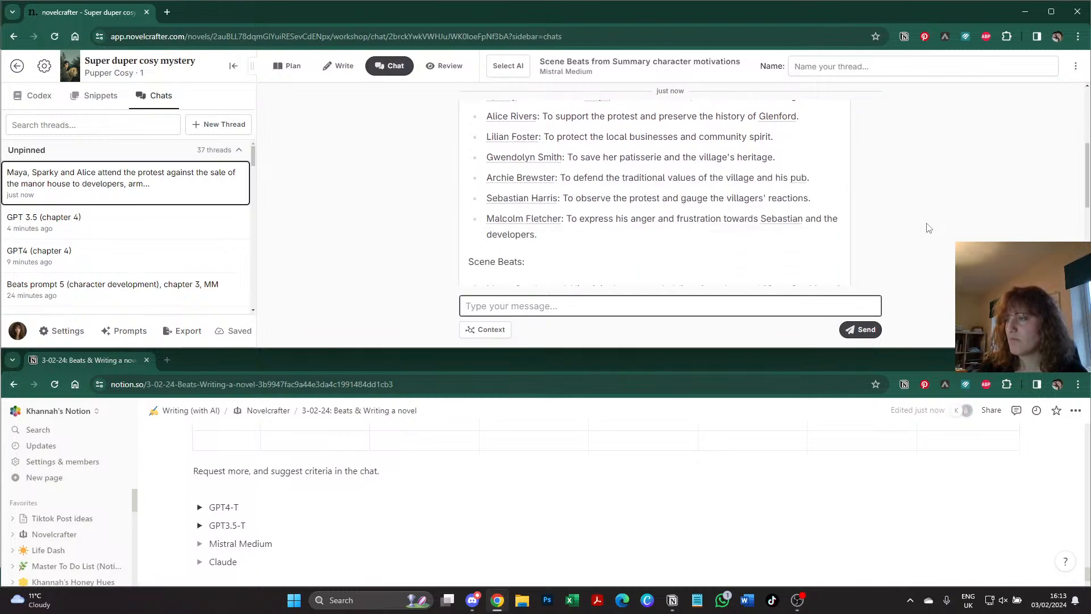
scroll(927, 228, "up", 1)
scroll(927, 227, "down", 1)
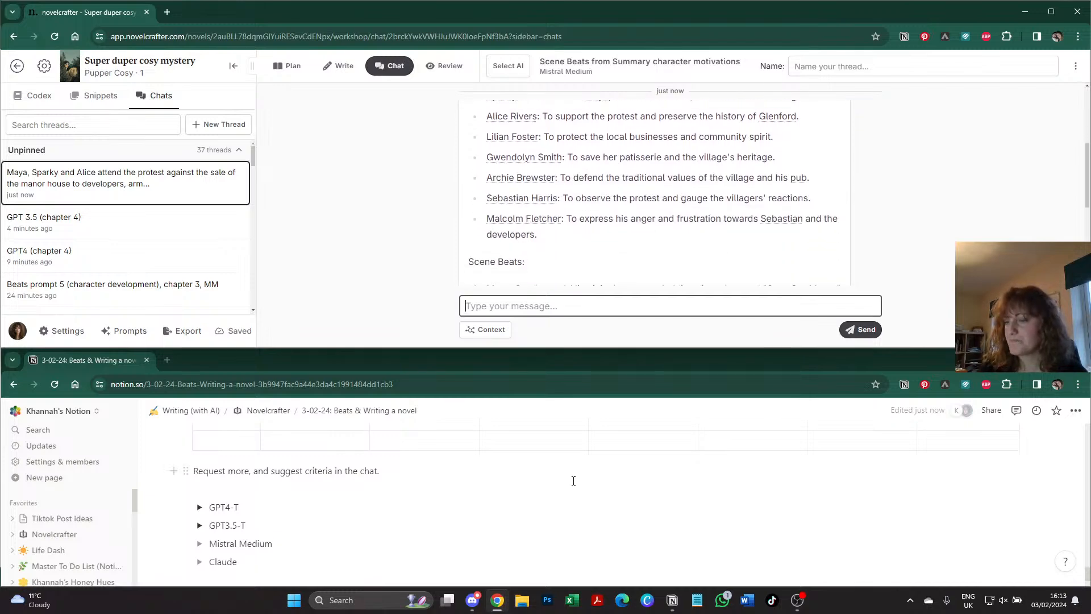
- Read through Mistral Medium's scene beats and compare them with the protest scene summary's events and intended ending
scroll(573, 480, "down", 10)
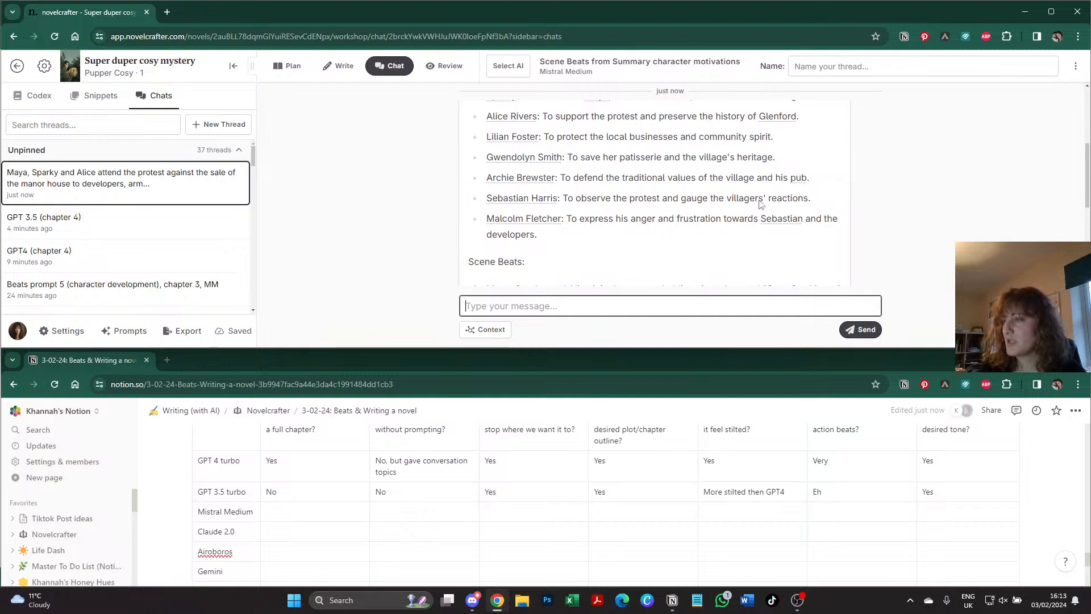
scroll(760, 203, "down", 2)
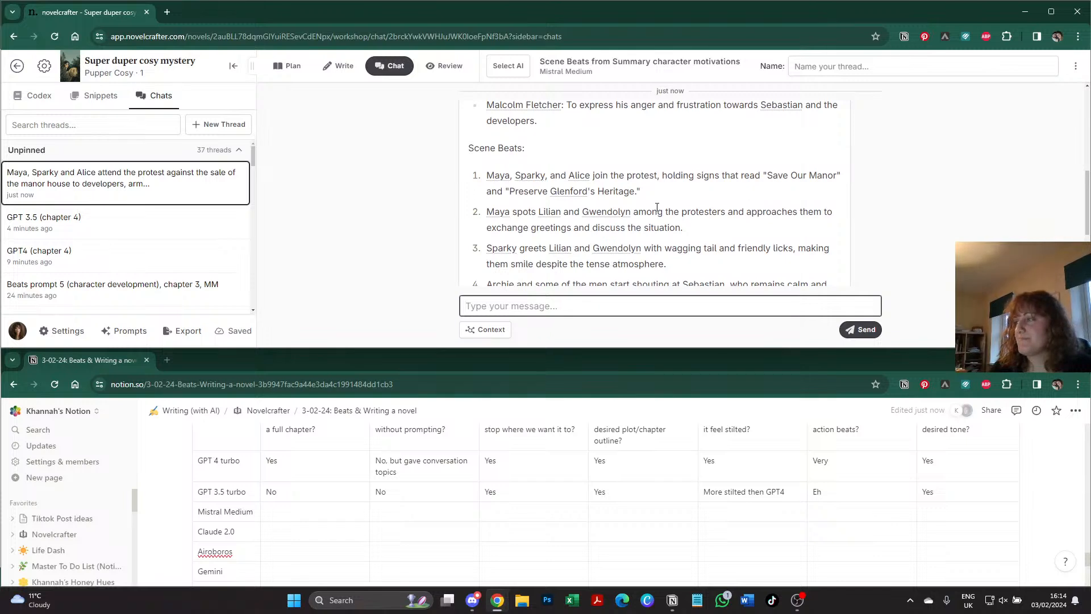
scroll(738, 182, "down", 1)
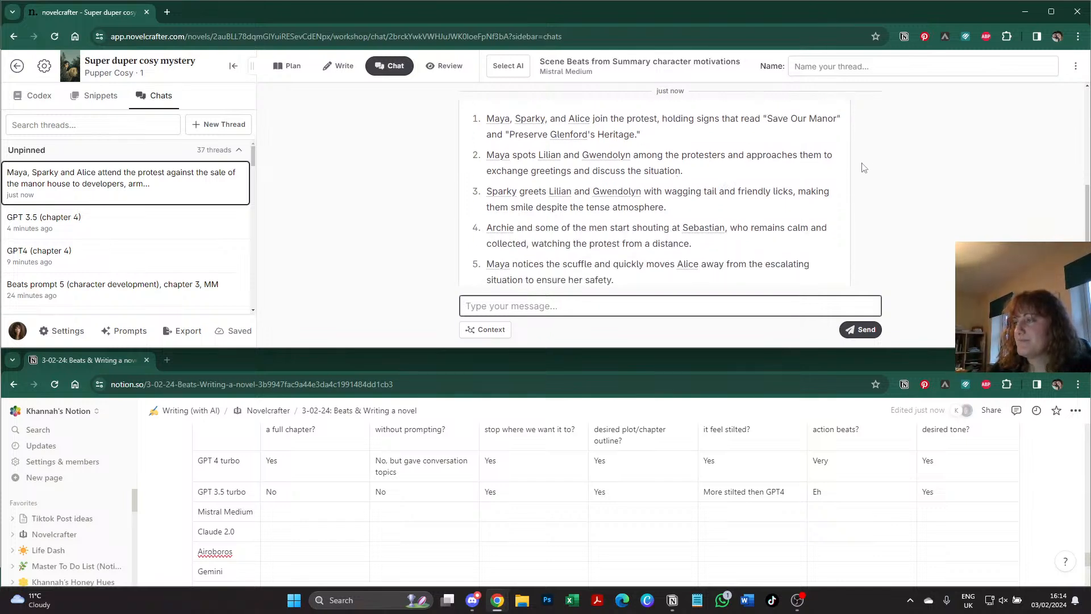
scroll(879, 167, "down", 1)
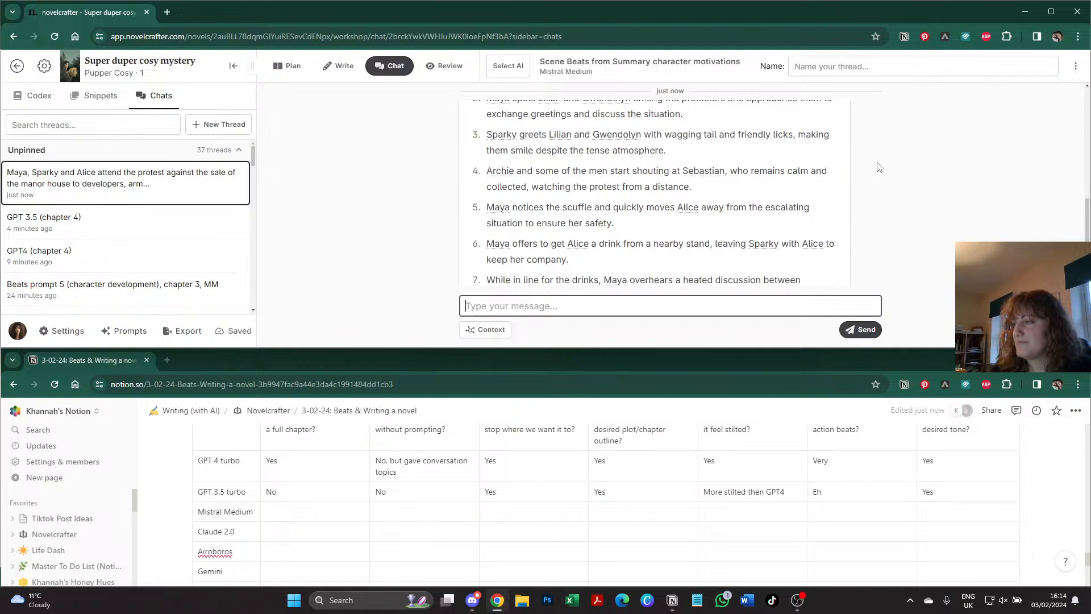
triple_click(542, 208)
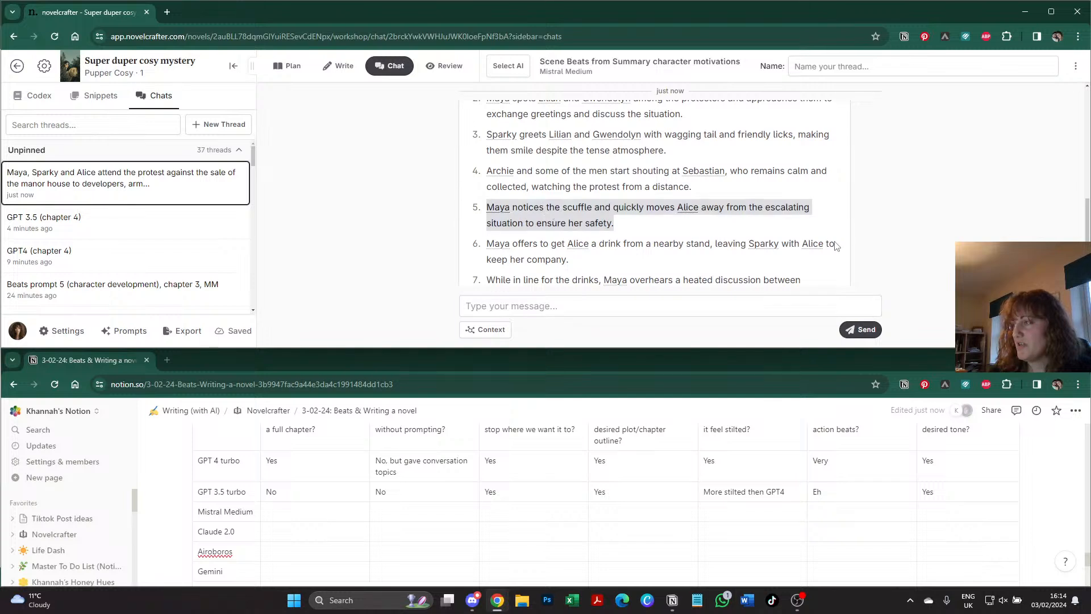
left_click(844, 217)
scroll(844, 217, "down", 1)
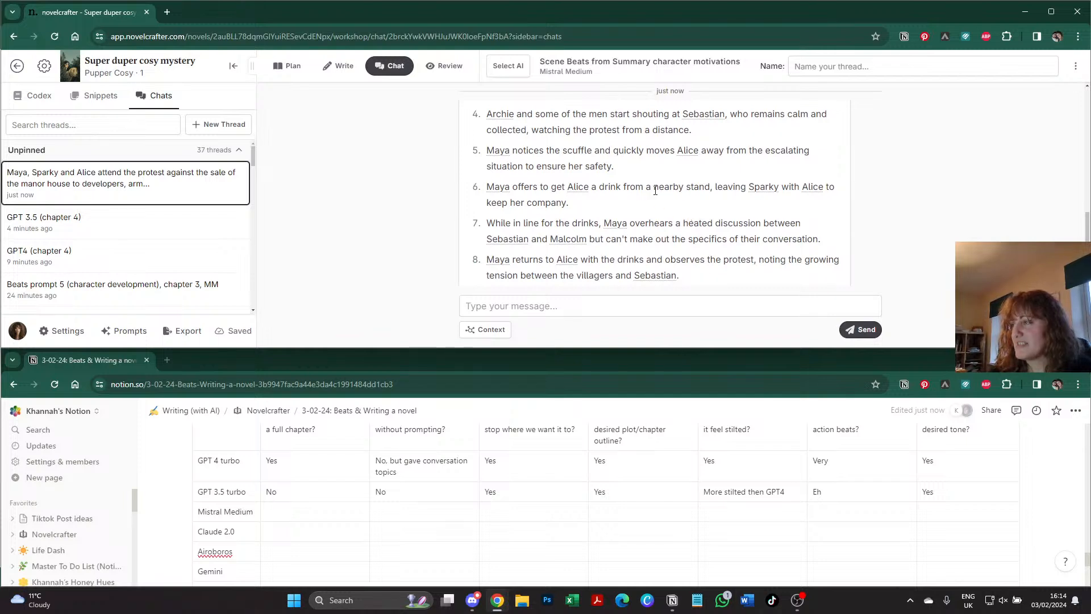
scroll(858, 211, "down", 1)
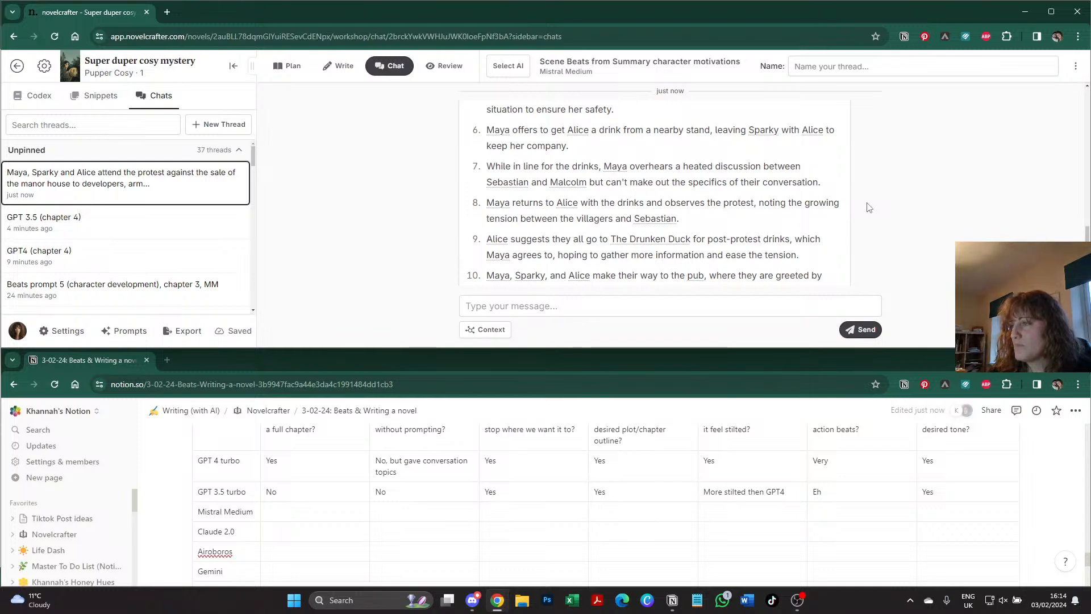
scroll(868, 208, "down", 1)
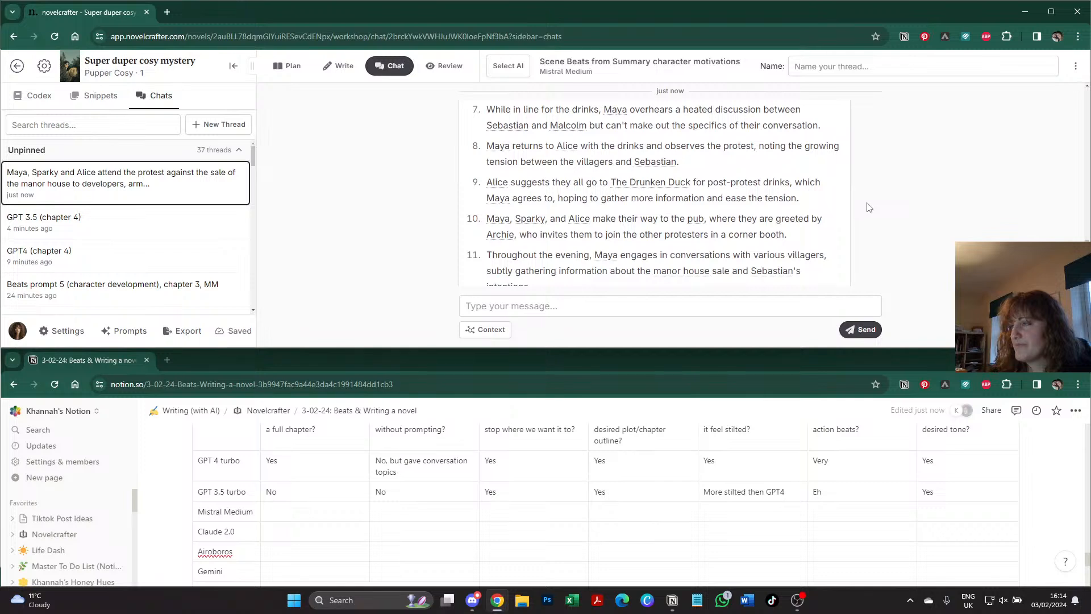
scroll(869, 207, "down", 1)
scroll(868, 208, "down", 1)
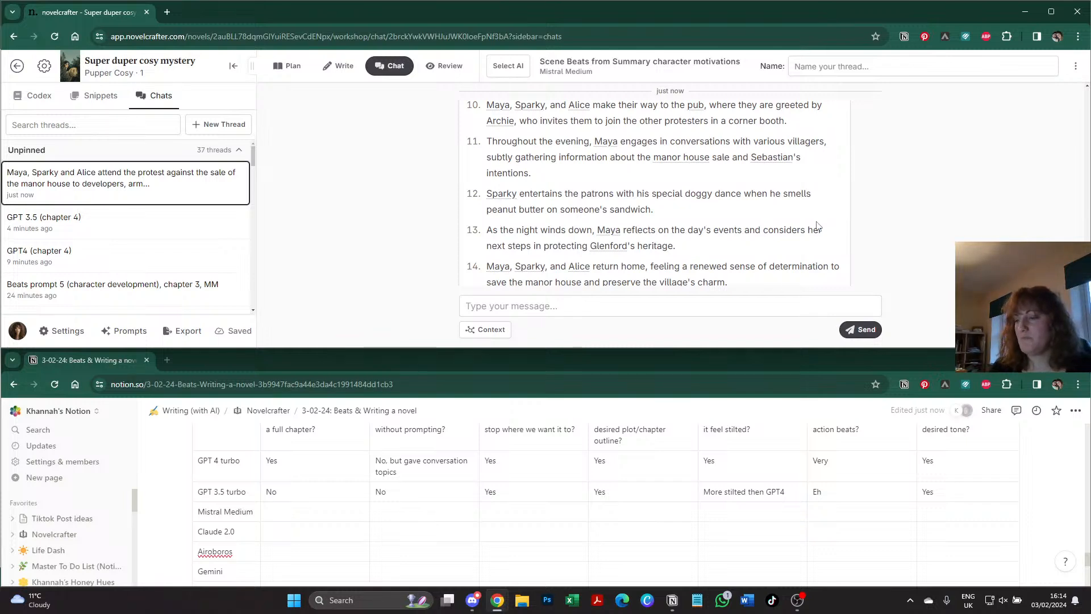
- Rate Mistral Medium "No" for both pacing/stopping point and unprompted dialogue in the Notion comparison table
left_click(494, 514)
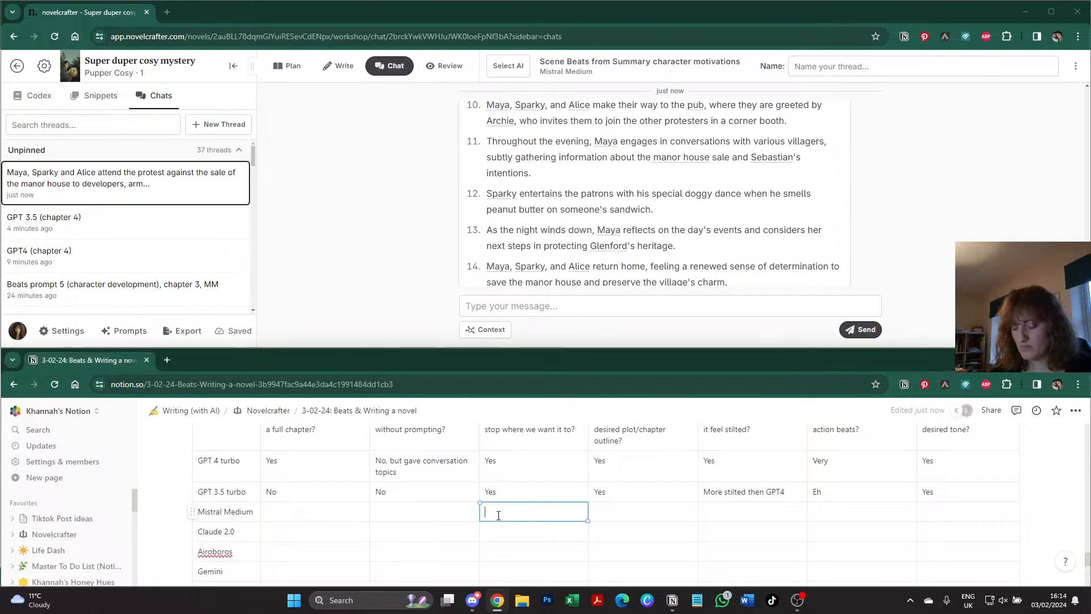
type("No")
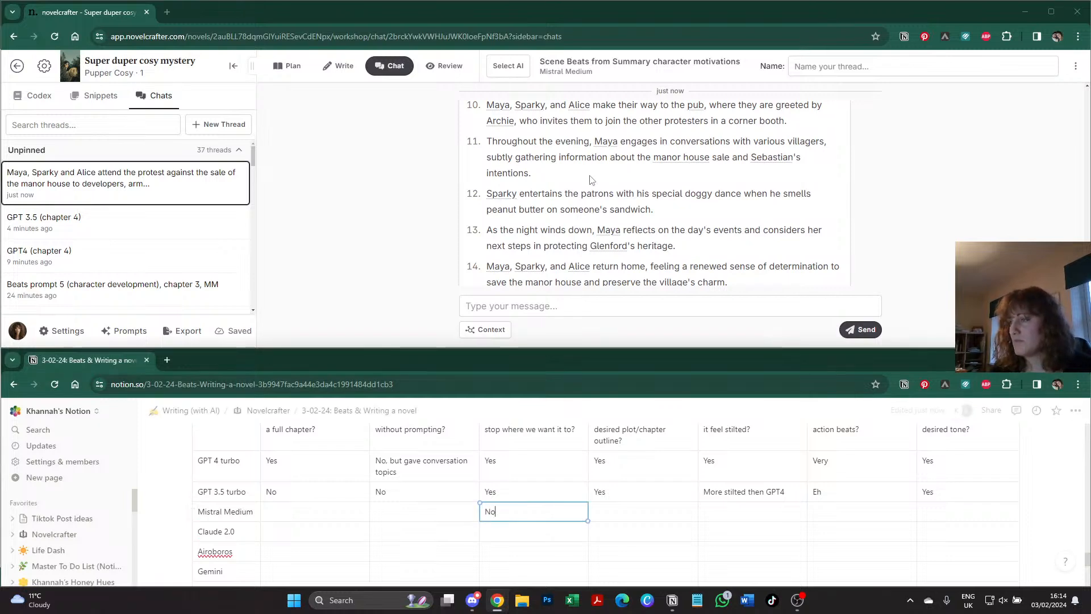
scroll(600, 183, "down", 1)
scroll(730, 216, "up", 4)
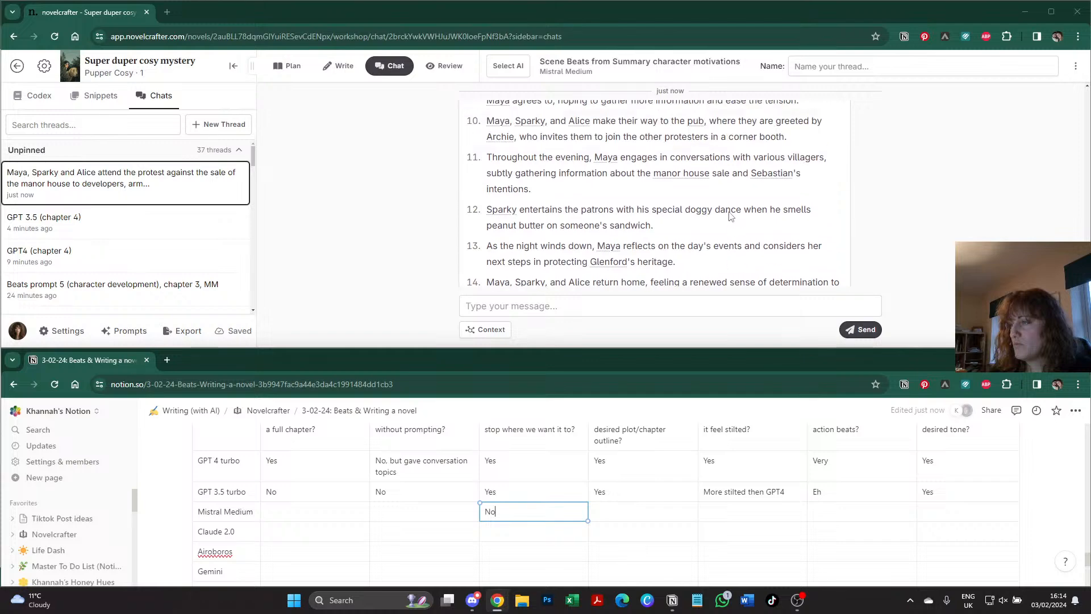
scroll(731, 216, "up", 3)
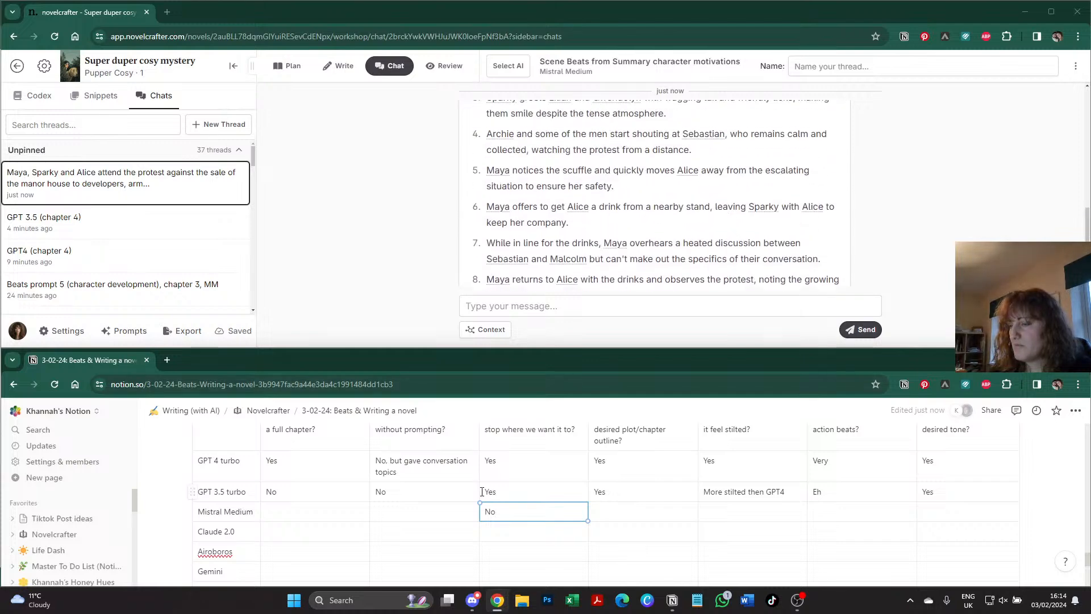
scroll(482, 491, "up", 2)
scroll(482, 491, "down", 3)
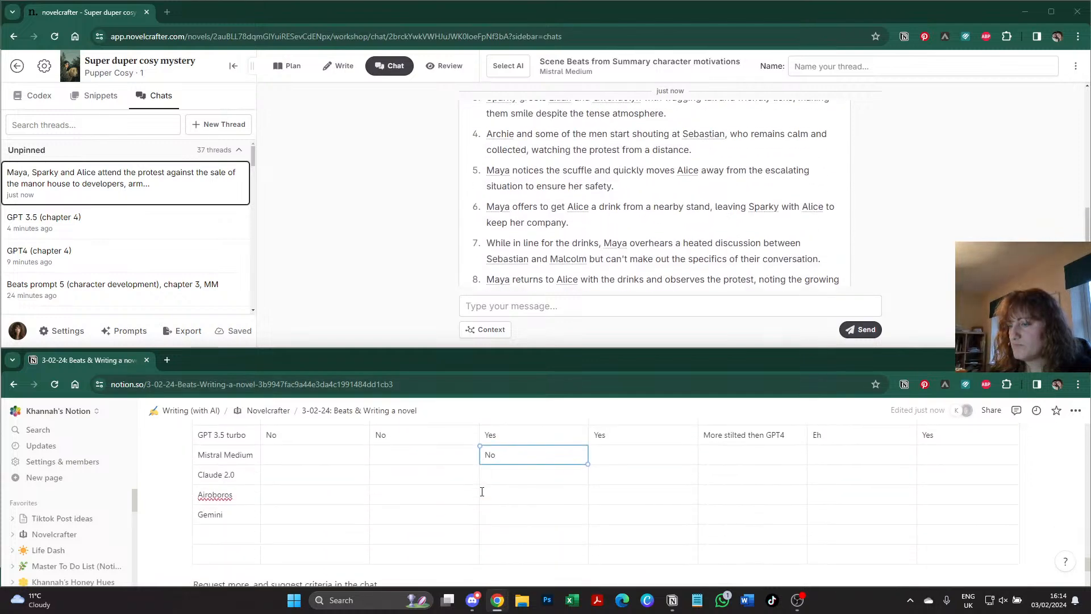
left_click(407, 454)
type("No")
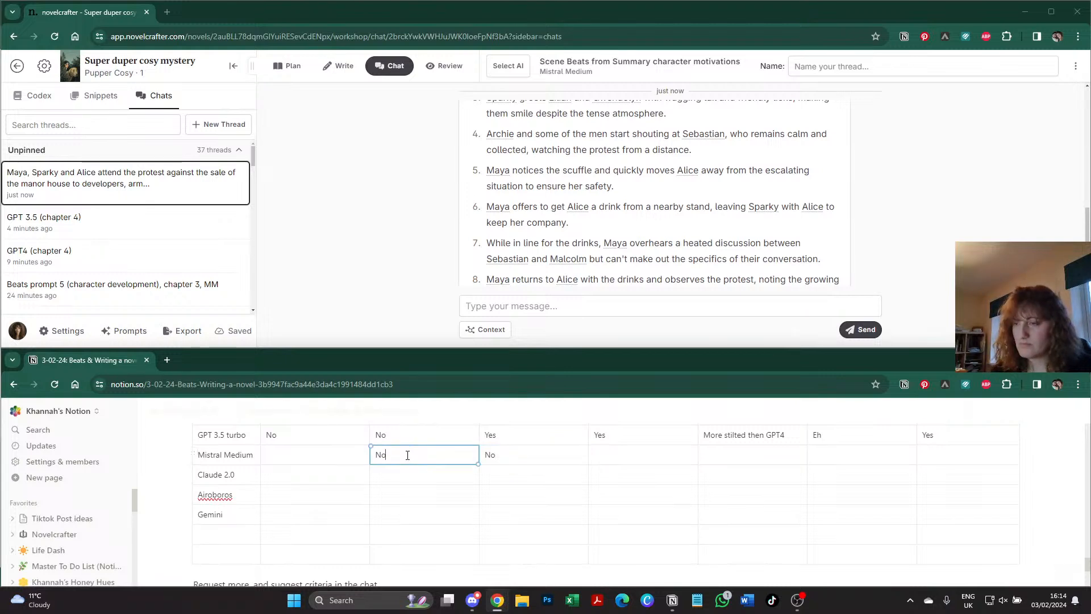
- Enter "Not really" for whether Mistral Medium gives enough info for a full chapter
scroll(411, 497, "up", 1)
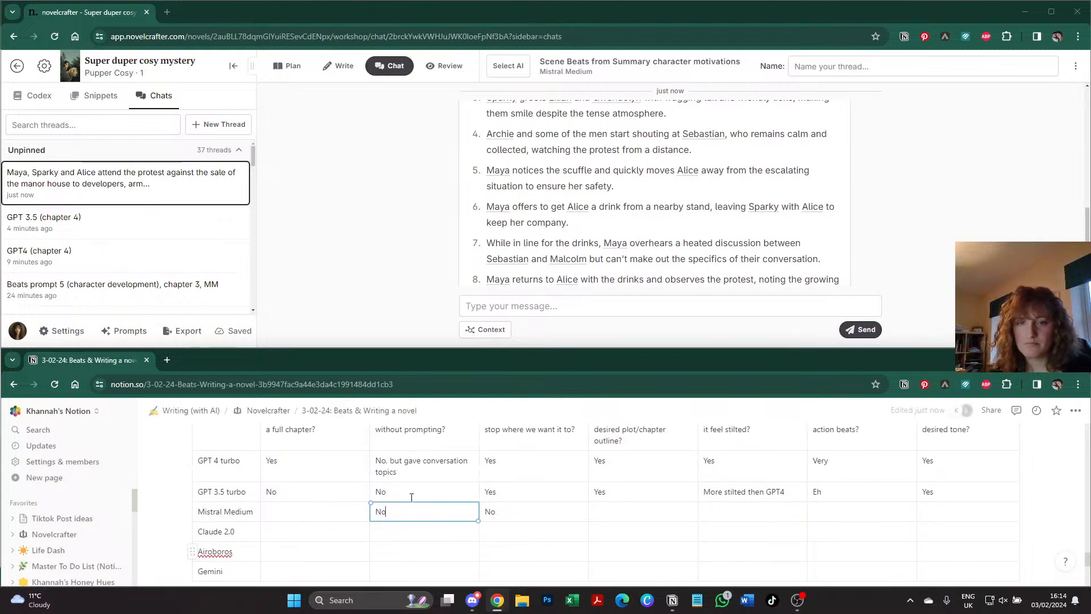
left_click(290, 515)
scroll(290, 516, "up", 1)
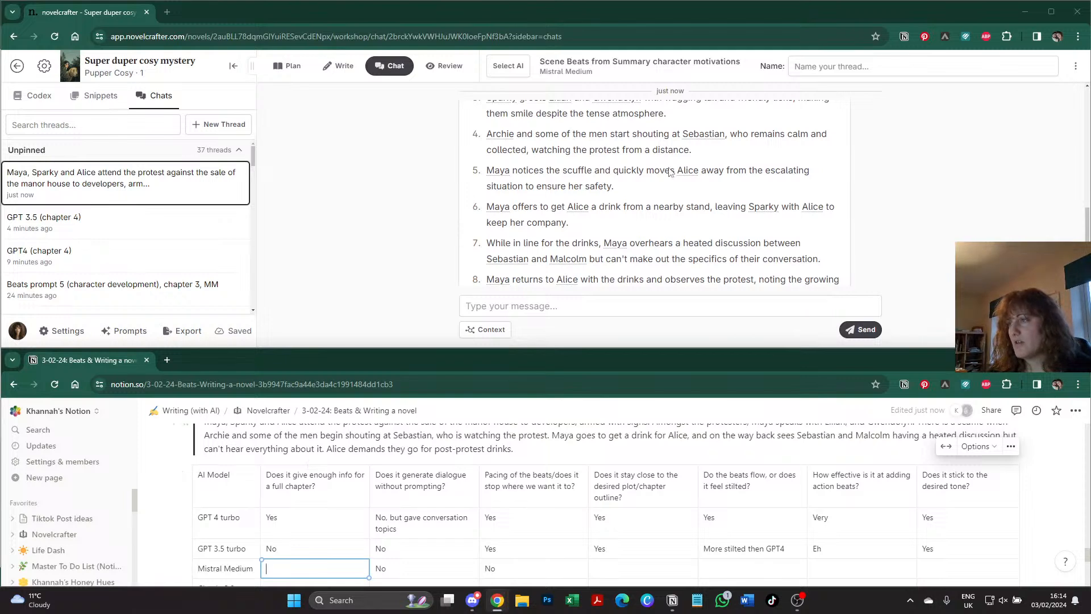
scroll(677, 241, "up", 3)
scroll(678, 241, "down", 2)
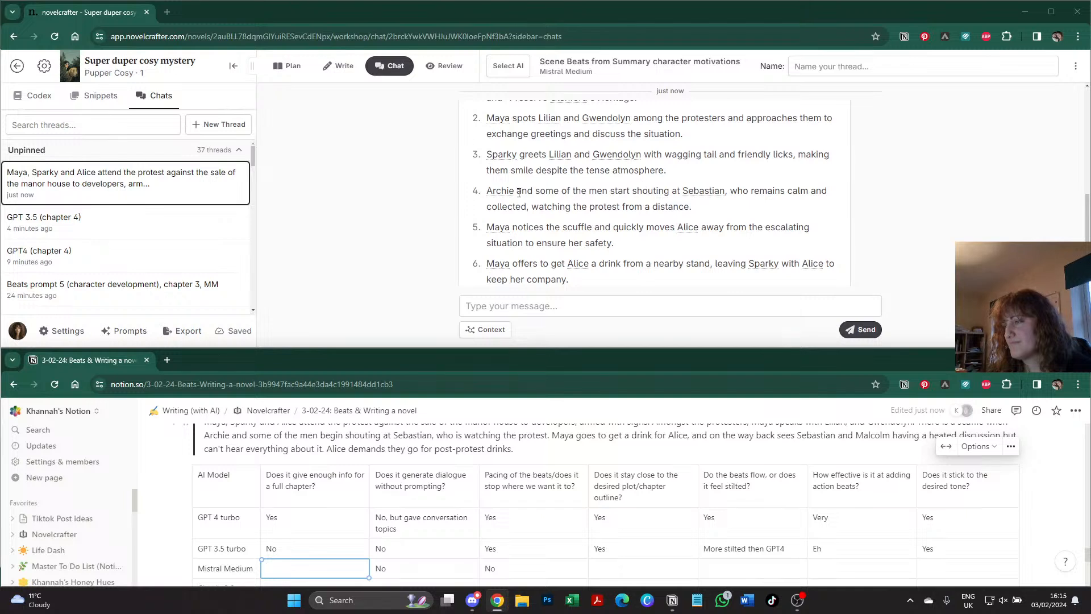
scroll(518, 192, "down", 1)
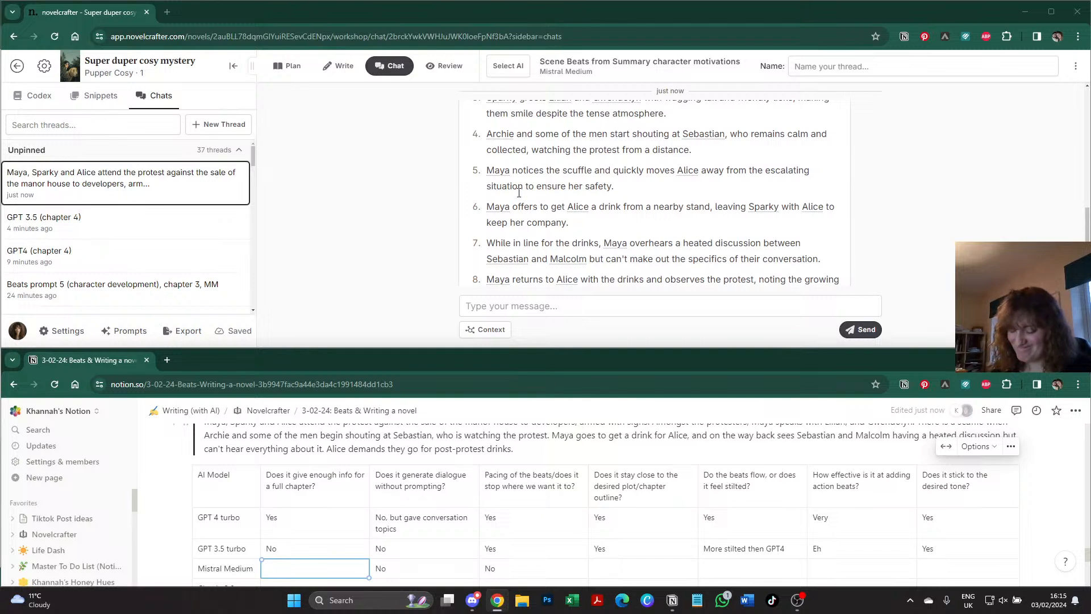
type("Not really")
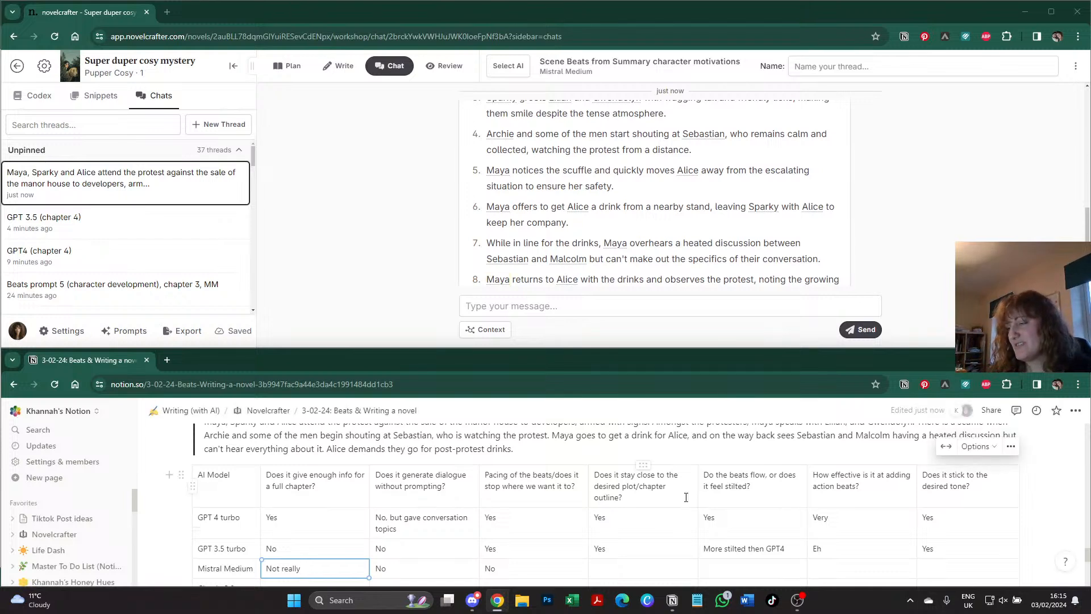
- Enter "Yes until it veers off" for how closely Mistral Medium stays to the desired plot outline
scroll(665, 498, "down", 1)
scroll(653, 499, "up", 1)
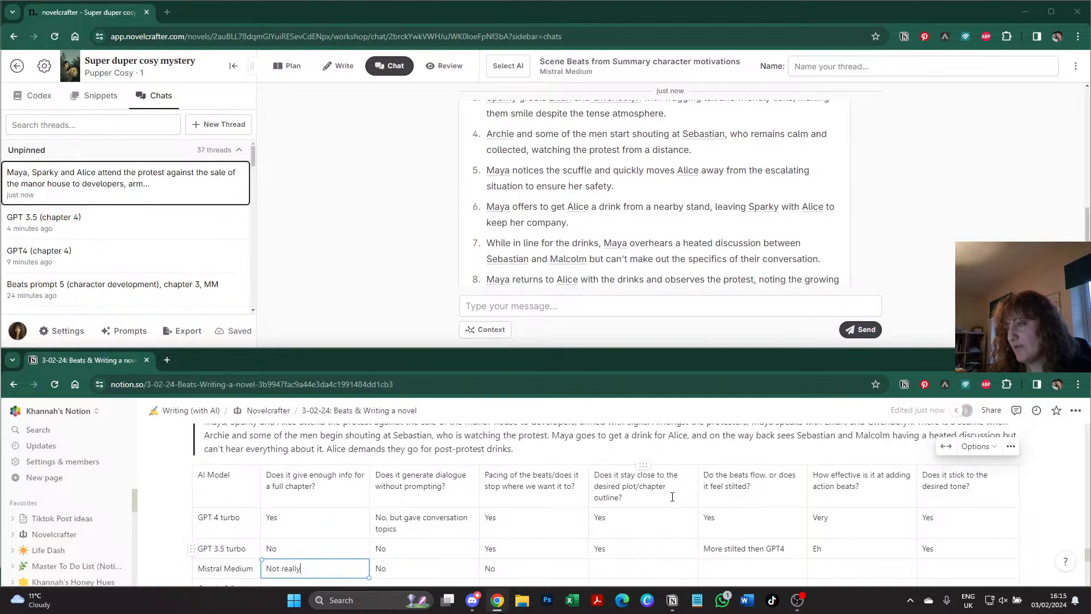
scroll(643, 500, "down", 1)
left_click(648, 507)
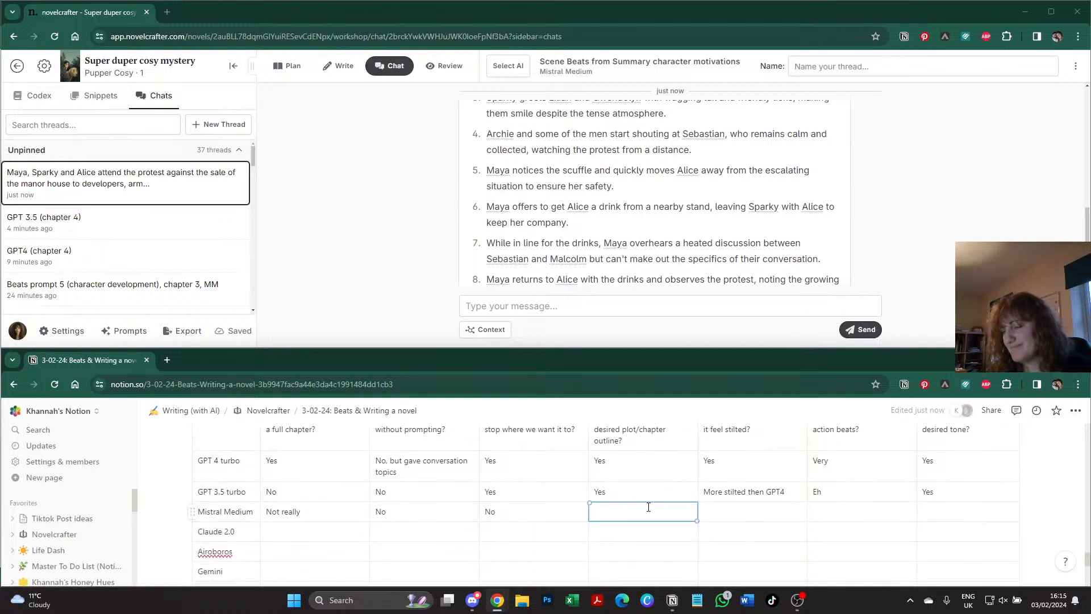
scroll(471, 255, "down", 3)
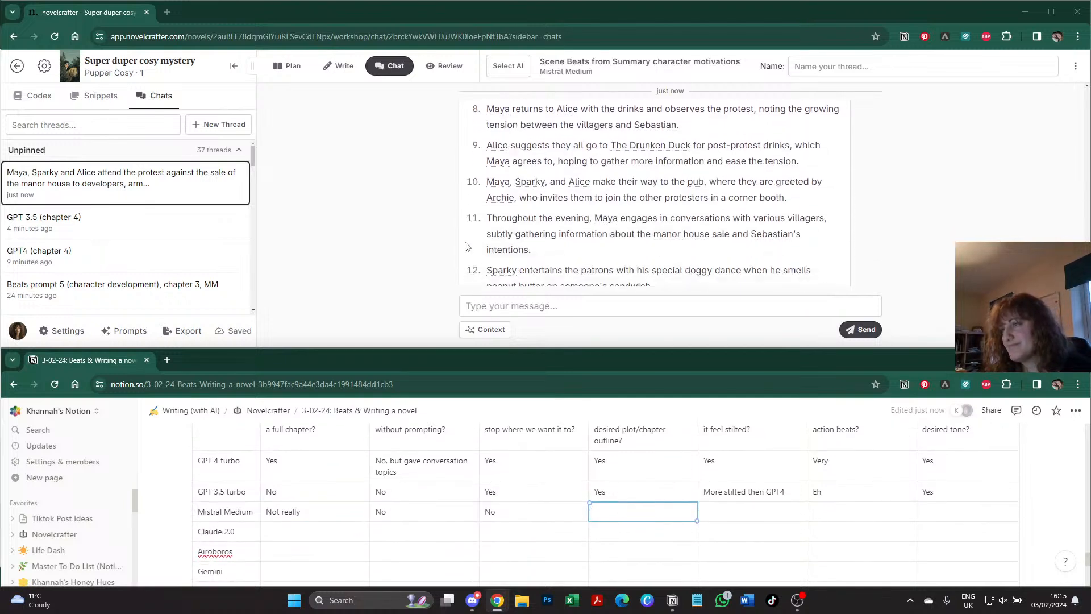
type("Ye")
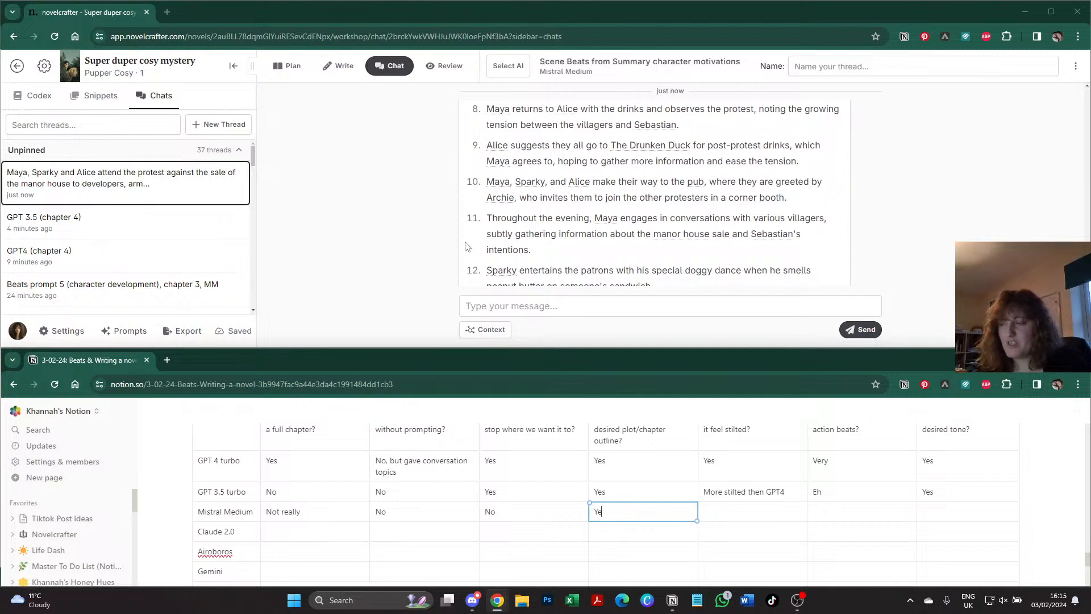
type("s until it vee")
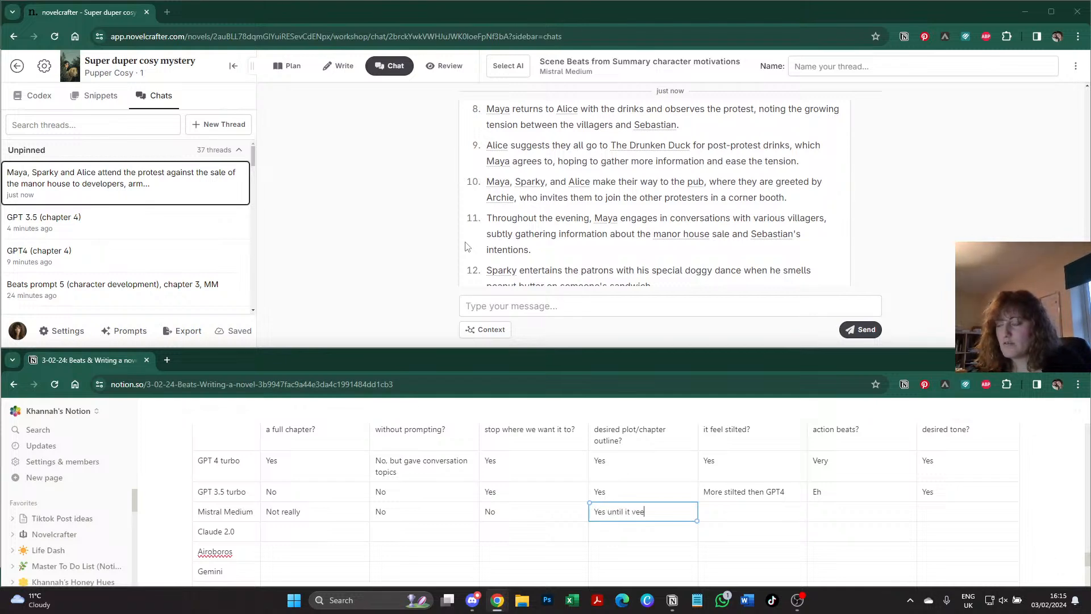
type("rs off")
- Copy GPT 3.5 turbo's "More stilted then GPT4" rating into Mistral Medium's cell for how the beats flow
scroll(465, 245, "up", 2)
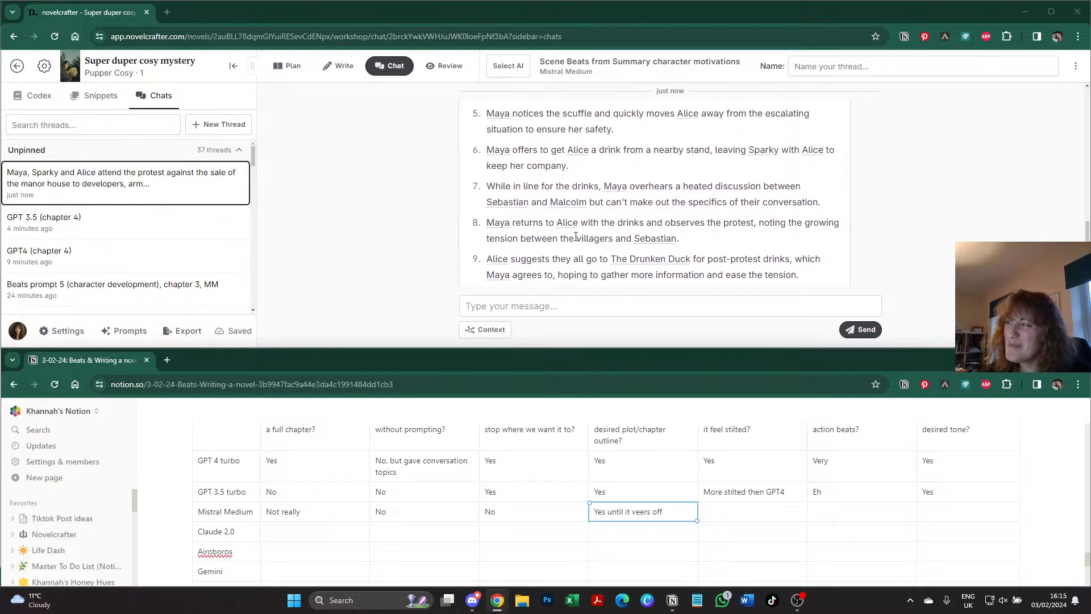
scroll(575, 236, "up", 2)
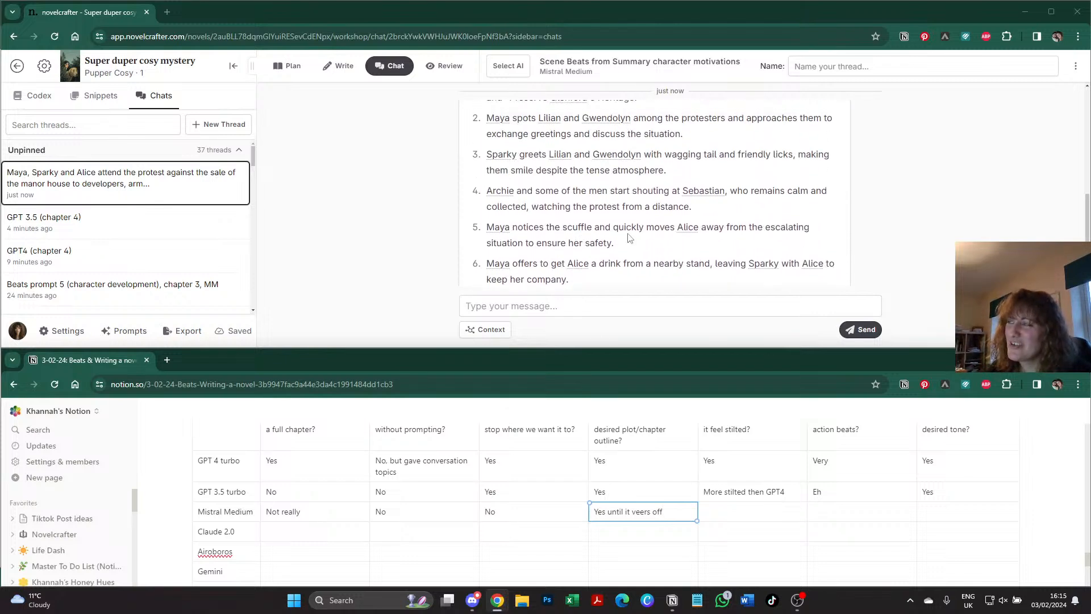
left_click(716, 512)
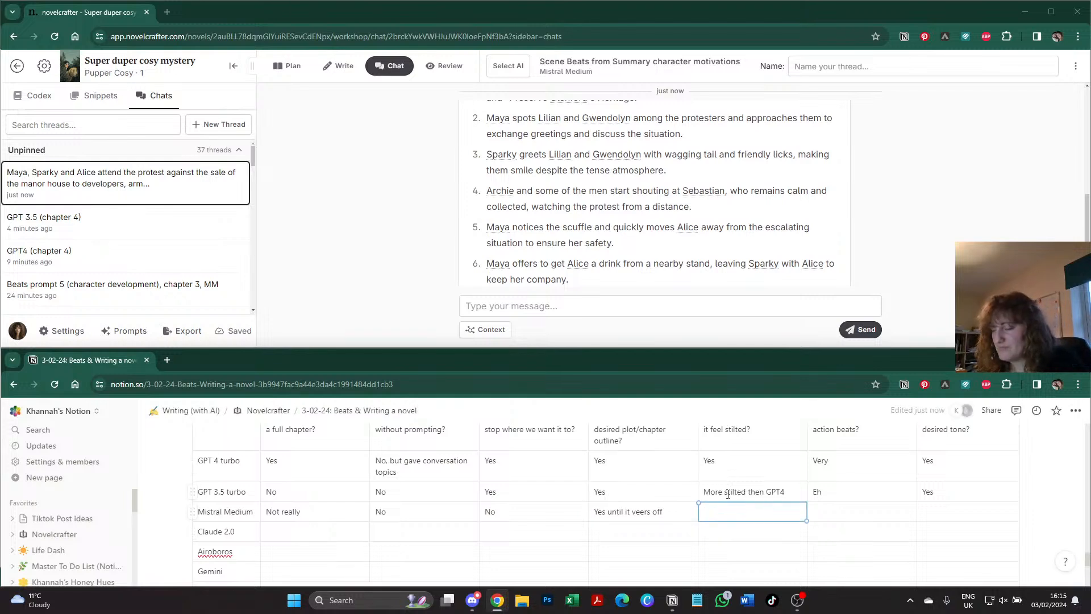
left_click(727, 492)
triple_click(757, 490)
key("ctrl+c")
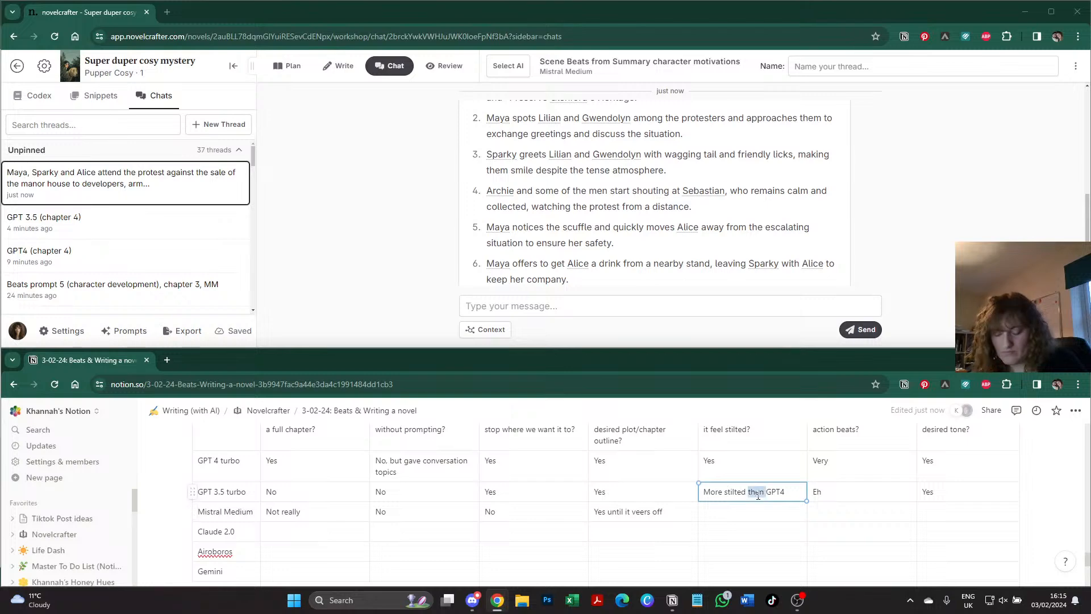
left_click(754, 511)
key("ctrl+v")
- Review Mistral Medium's scene beats against the protest summary to judge how effectively they add action beats
left_click(820, 511)
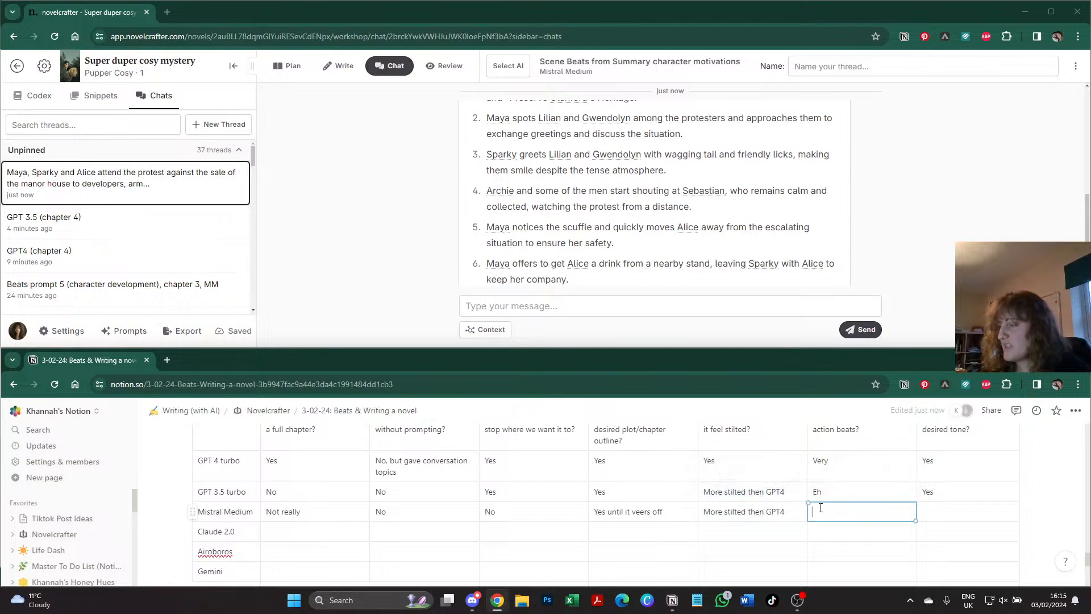
scroll(822, 507, "up", 1)
scroll(821, 507, "down", 1)
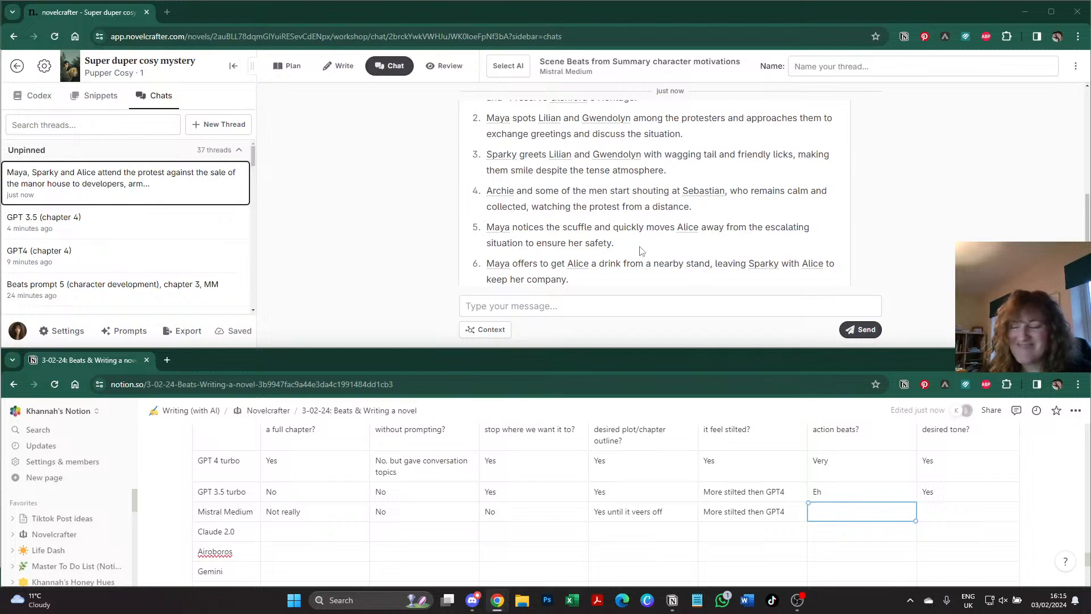
scroll(314, 511, "up", 2)
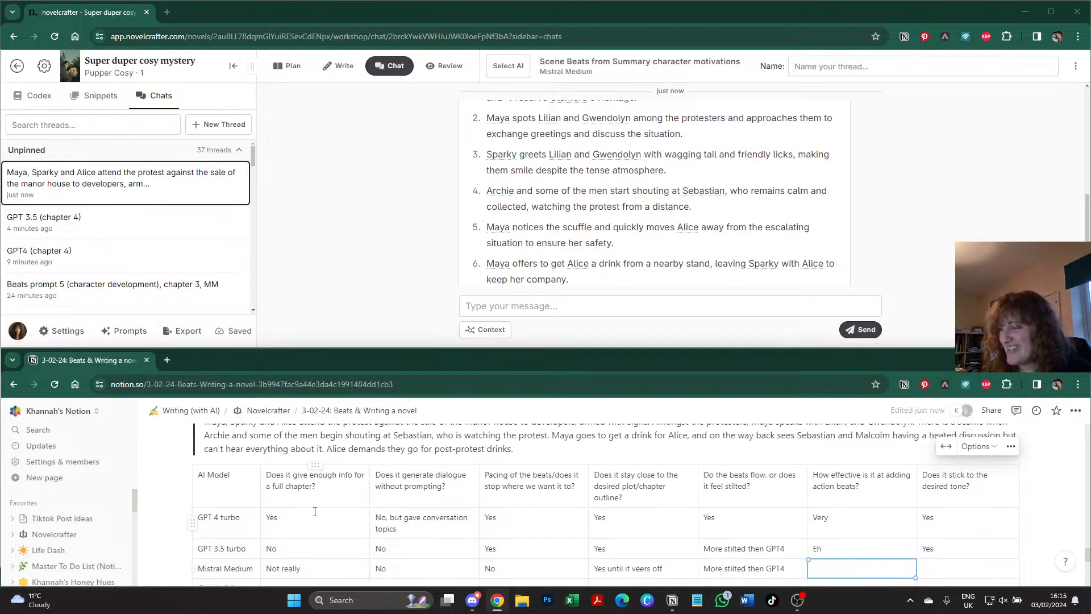
scroll(314, 510, "down", 2)
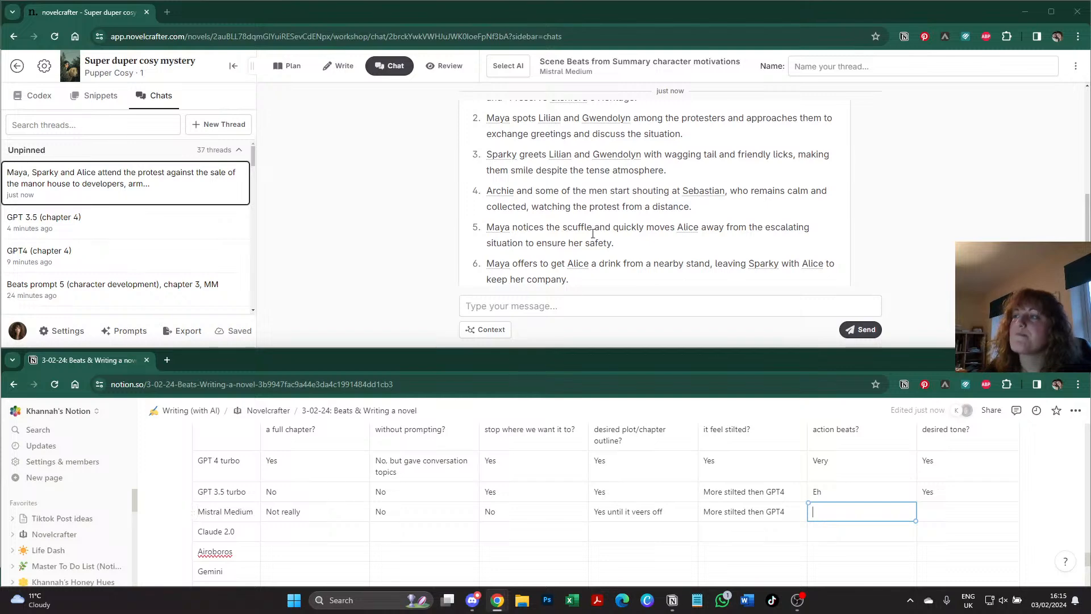
scroll(574, 188, "up", 5)
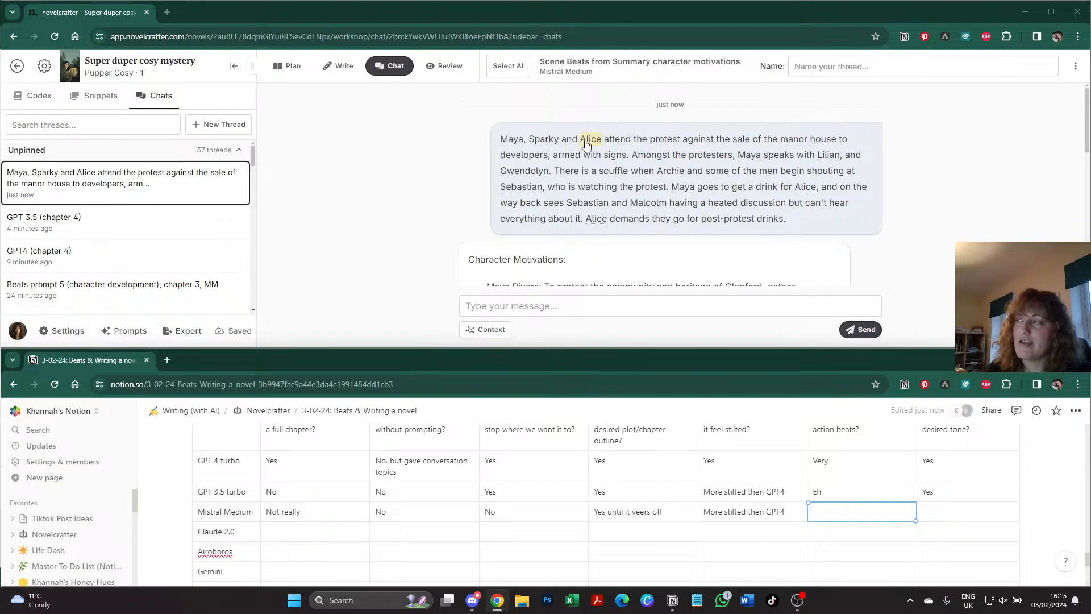
scroll(583, 174, "down", 5)
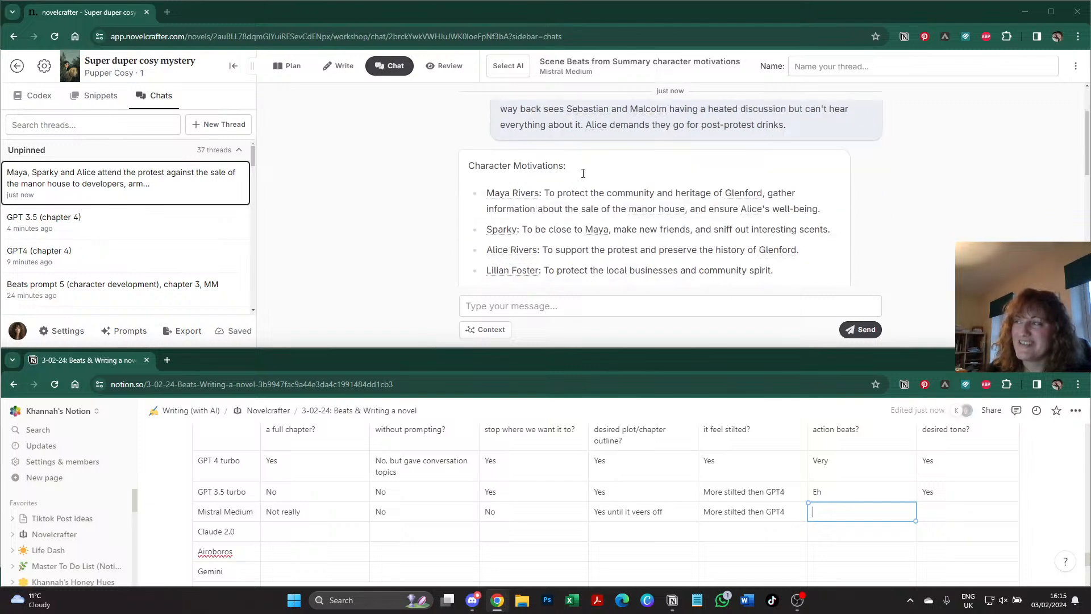
scroll(582, 174, "down", 8)
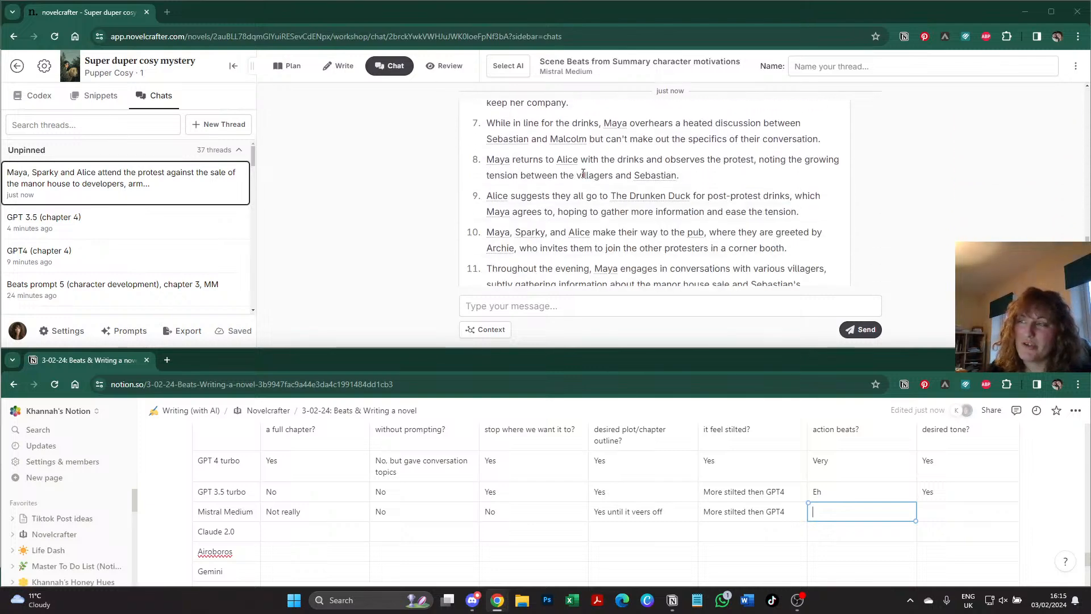
- Name the Mistral Medium chat thread "MM (Chapter 4)"
left_click(863, 67)
type("MM ")
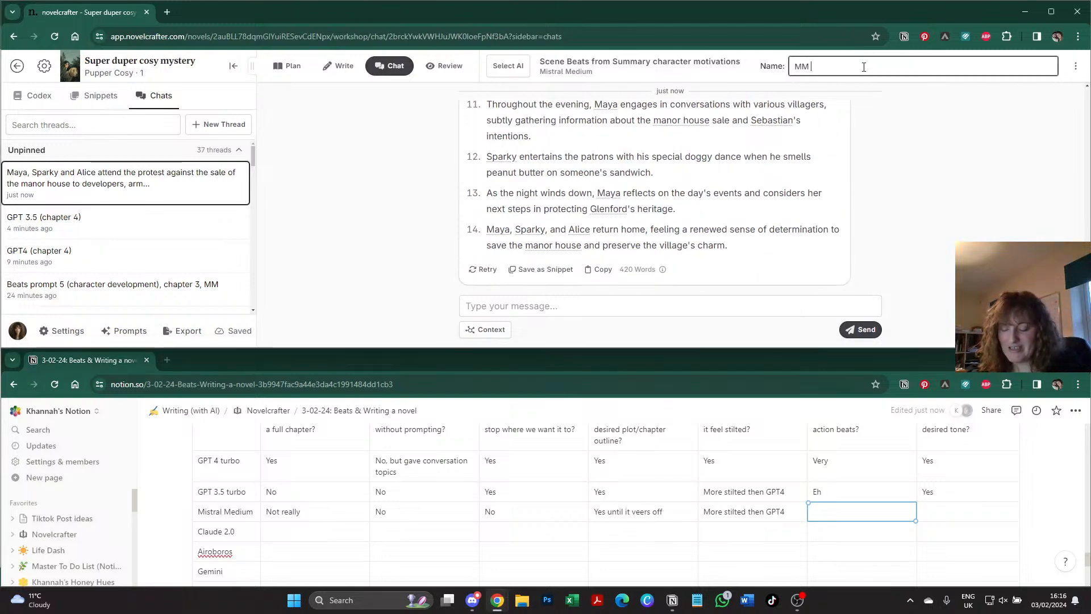
type("(Chapter 4)")
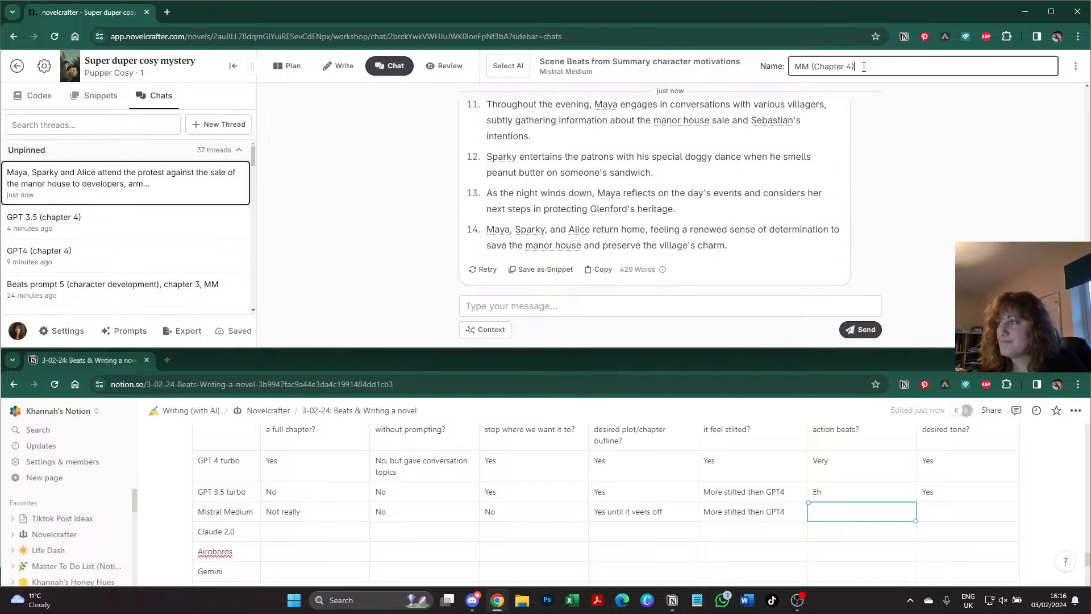
left_click(879, 146)
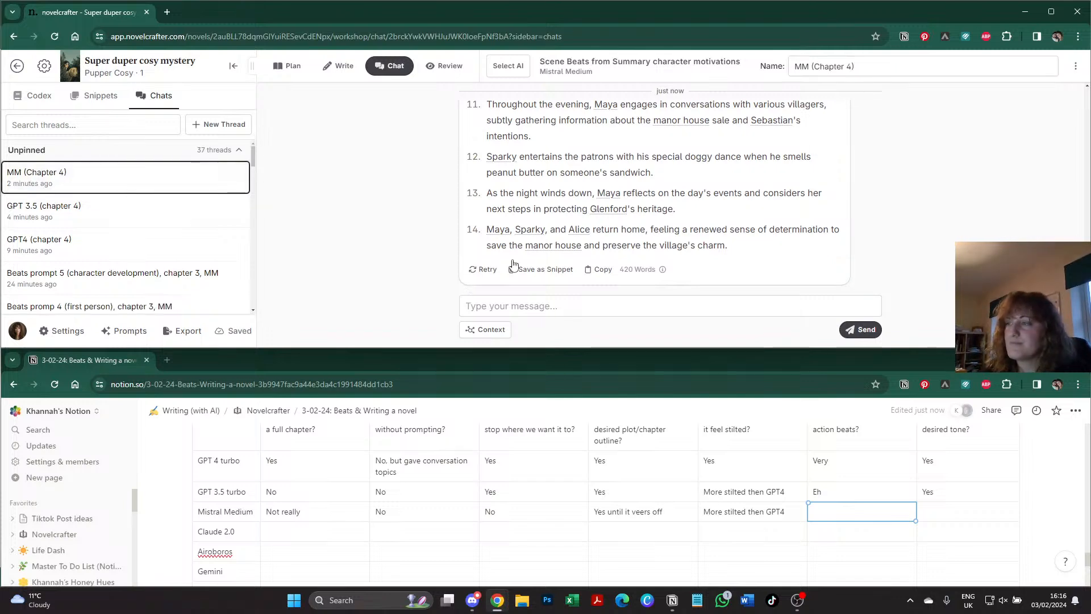
- Copy Mistral Medium's full response into the empty Mistral Medium toggle on the Notion page
left_click(596, 269)
scroll(400, 510, "down", 5)
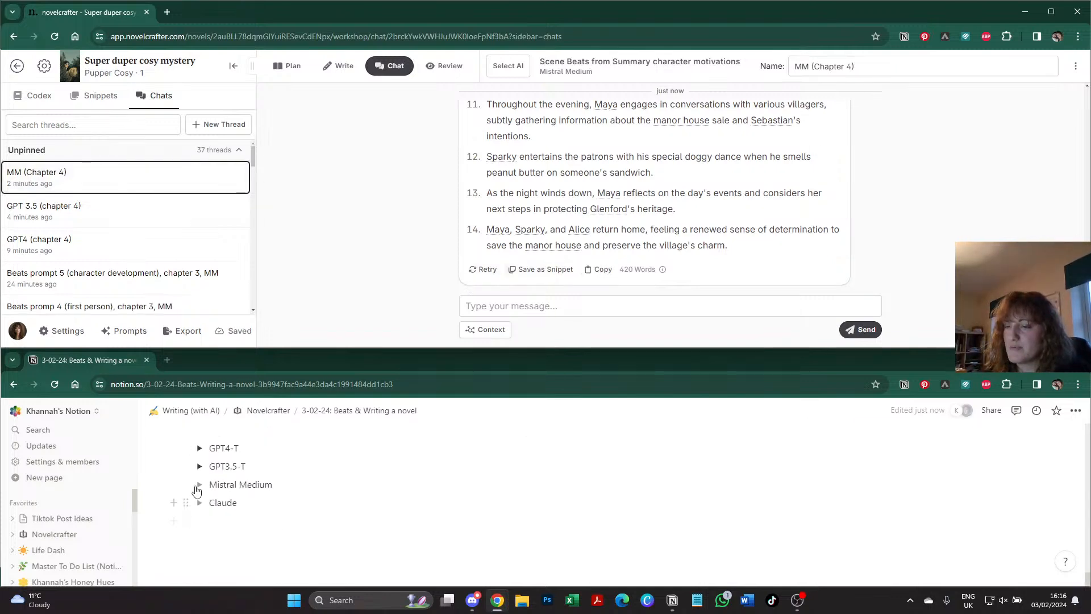
left_click(197, 487)
scroll(238, 522, "down", 5)
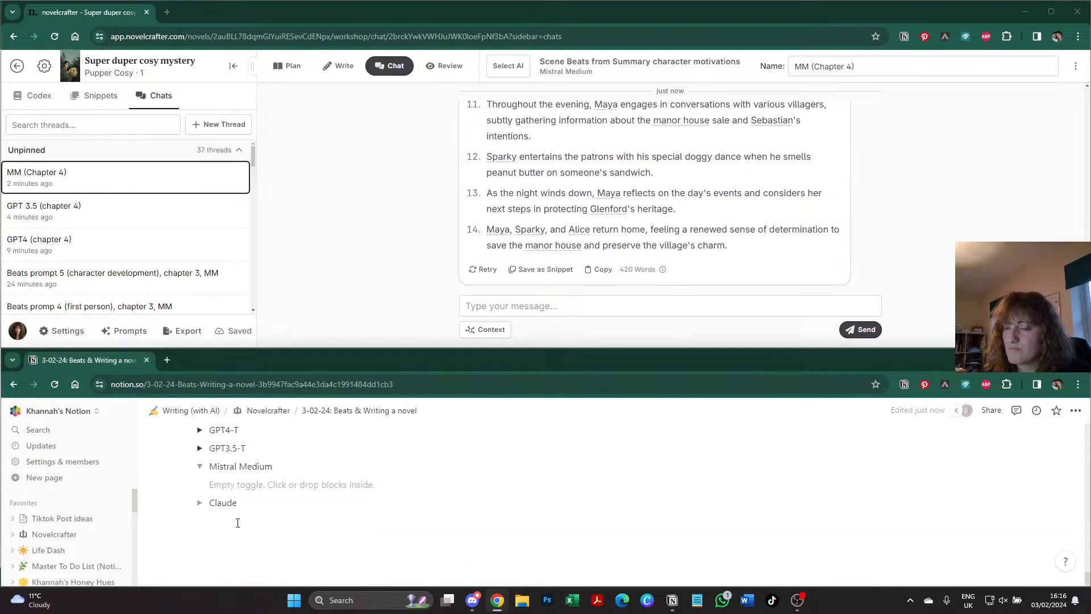
left_click(239, 483)
key("ctrl+v")
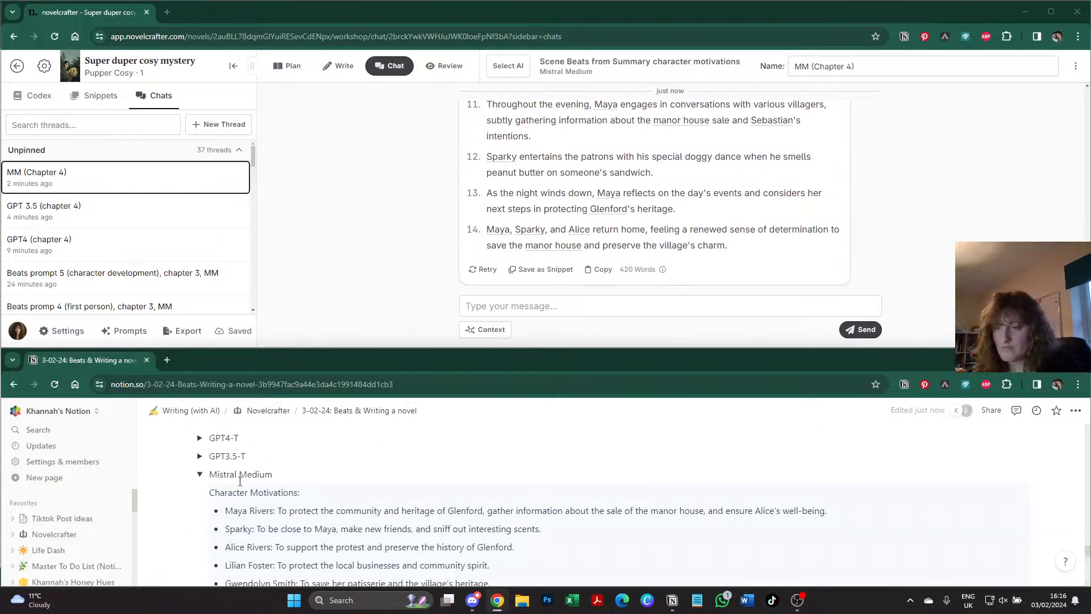
scroll(240, 481, "up", 5)
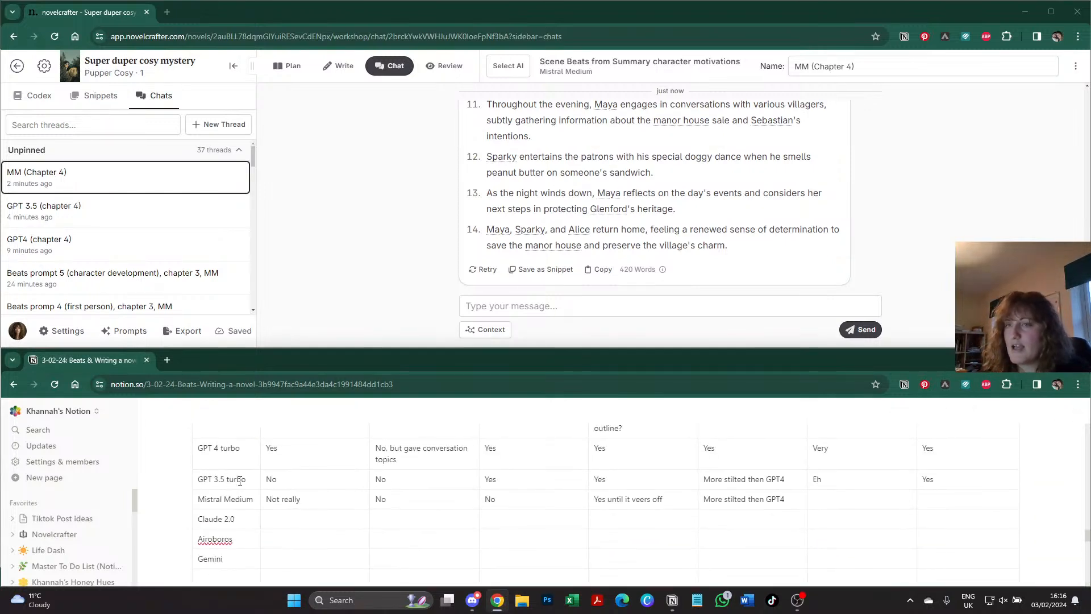
- Look through the scene beats in the "GPT4 (chapter 4)" thread for comparison, then close its preview
left_click(82, 246)
left_click(83, 246)
scroll(425, 215, "up", 3)
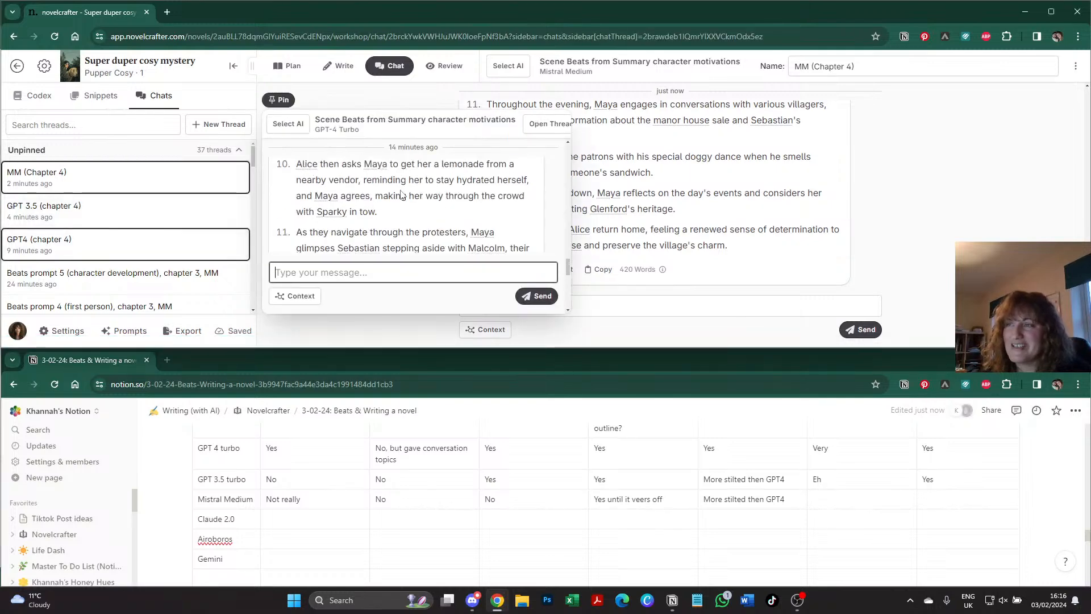
scroll(409, 196, "up", 2)
scroll(409, 195, "up", 2)
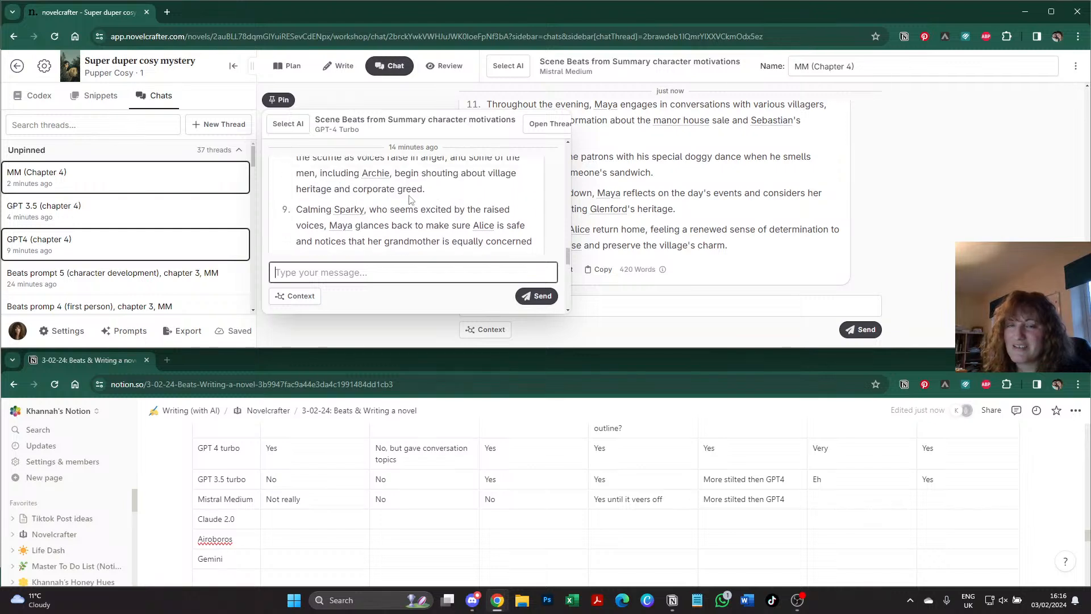
scroll(409, 199, "up", 2)
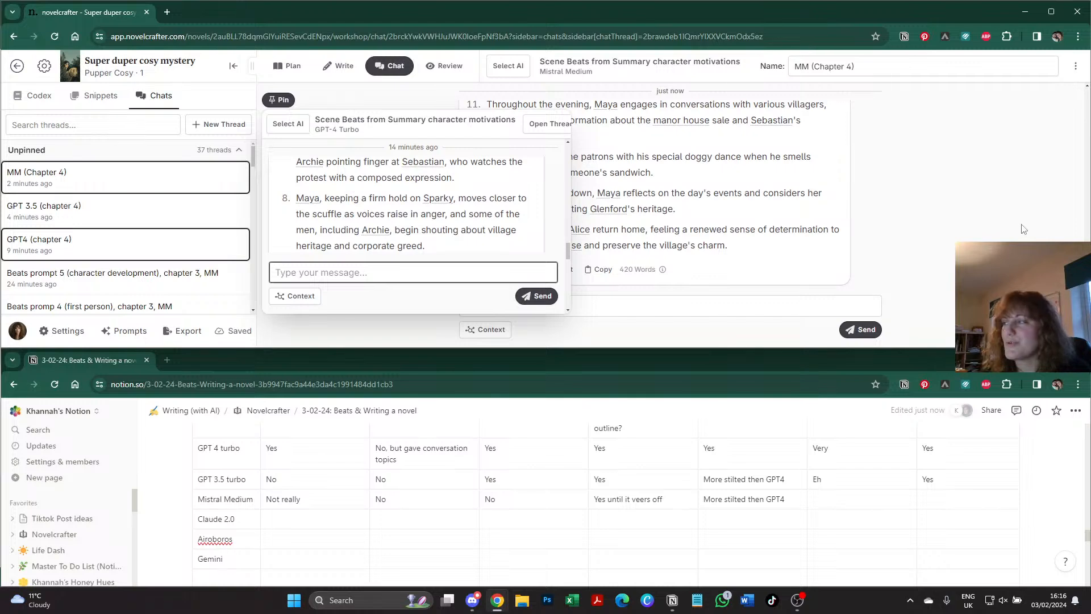
left_click(987, 209)
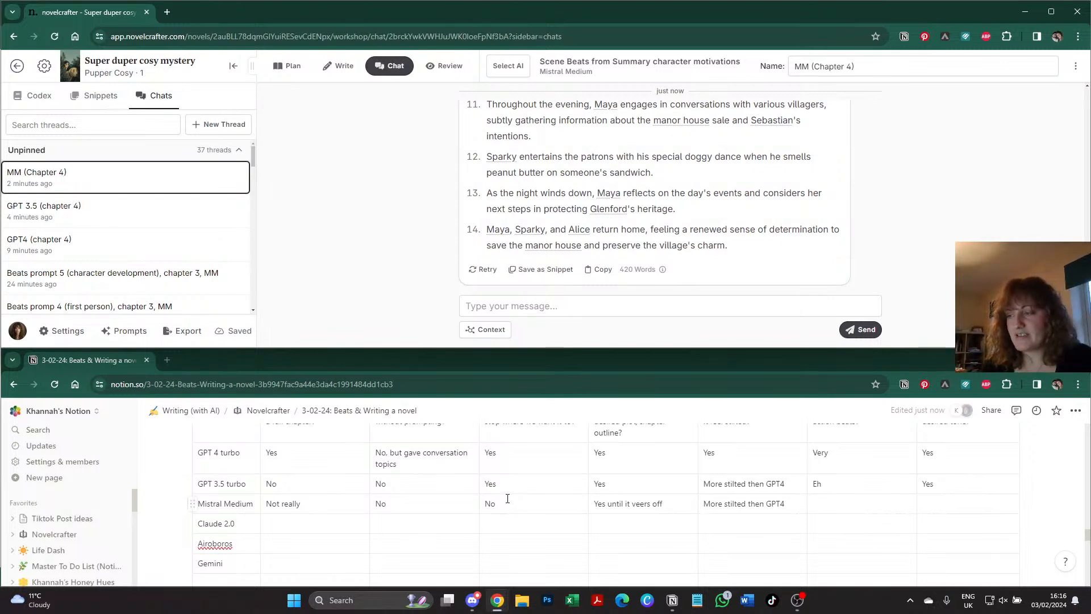
- Rate Mistral Medium "Eh" for adding action beats and "Yes" for sticking to the desired tone in the Notion table
scroll(506, 498, "up", 1)
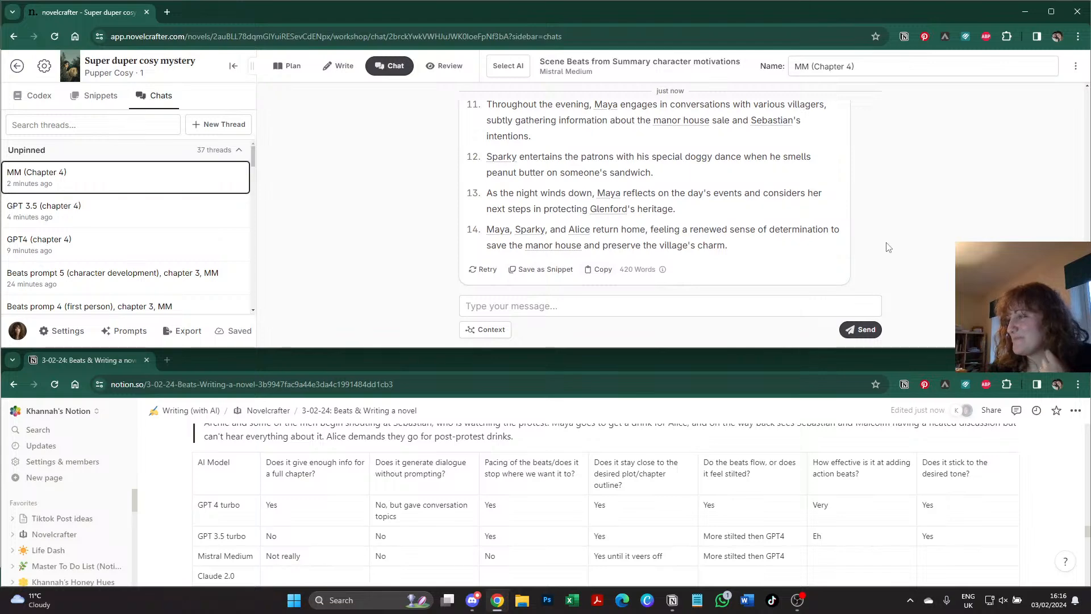
scroll(196, 511, "down", 1)
left_click(884, 492)
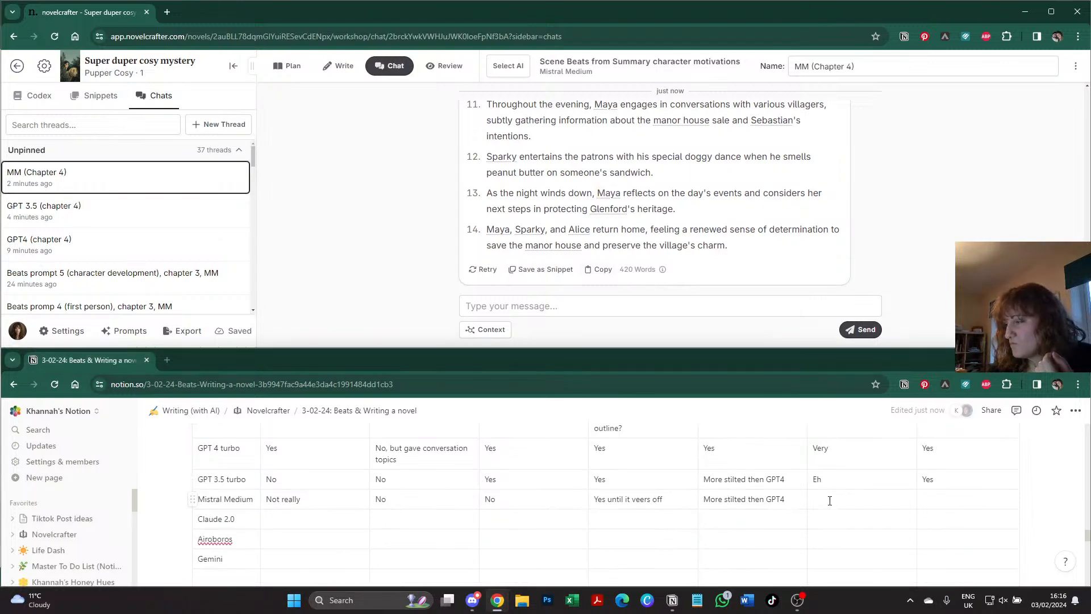
scroll(883, 488, "up", 2)
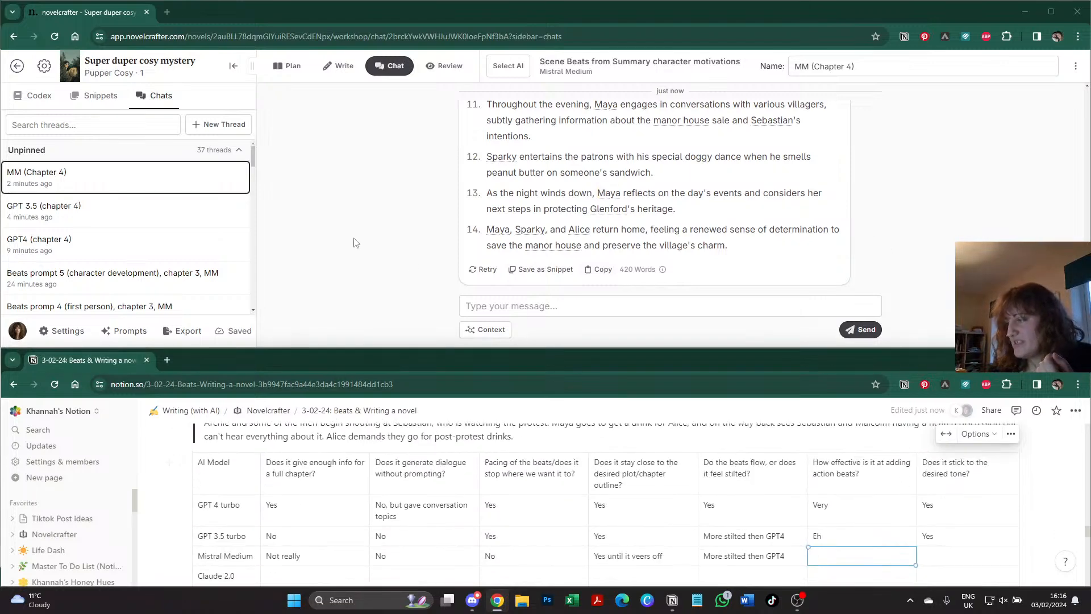
scroll(567, 228, "up", 6)
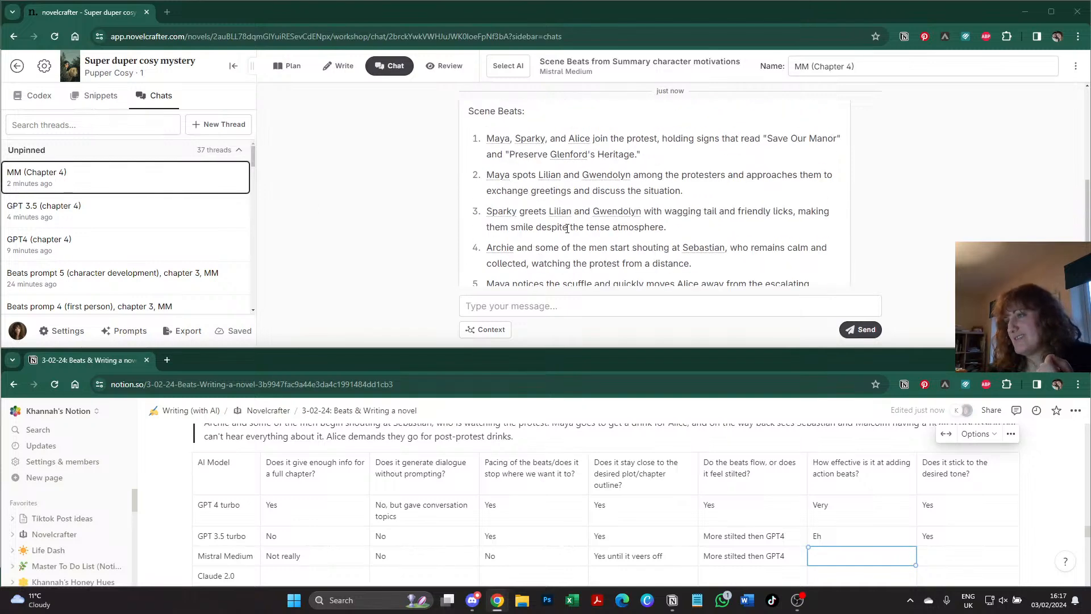
scroll(566, 229, "down", 5)
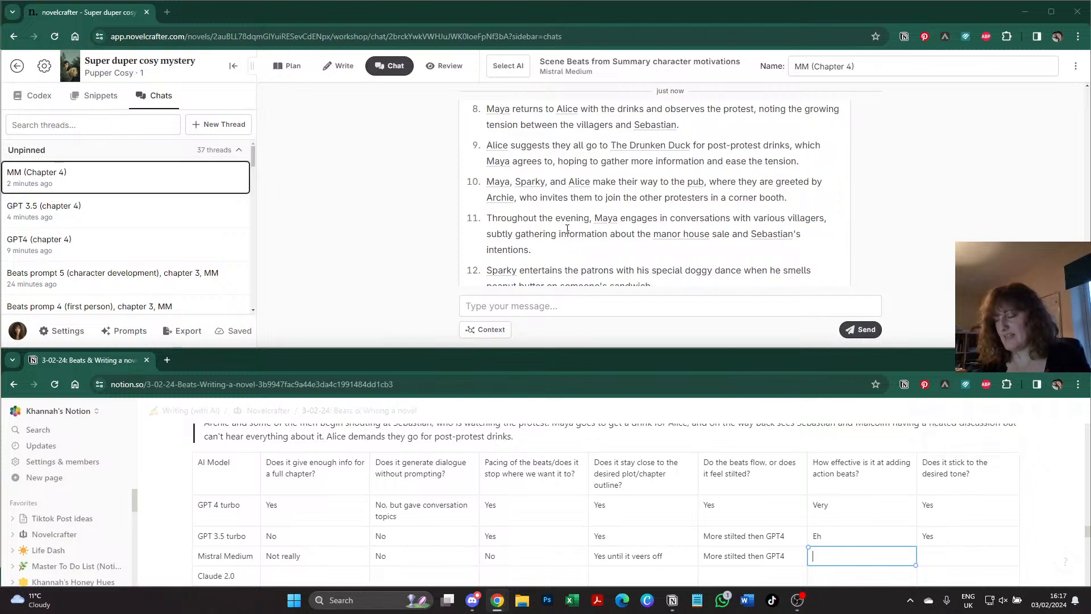
type("Eh")
key("Tab")
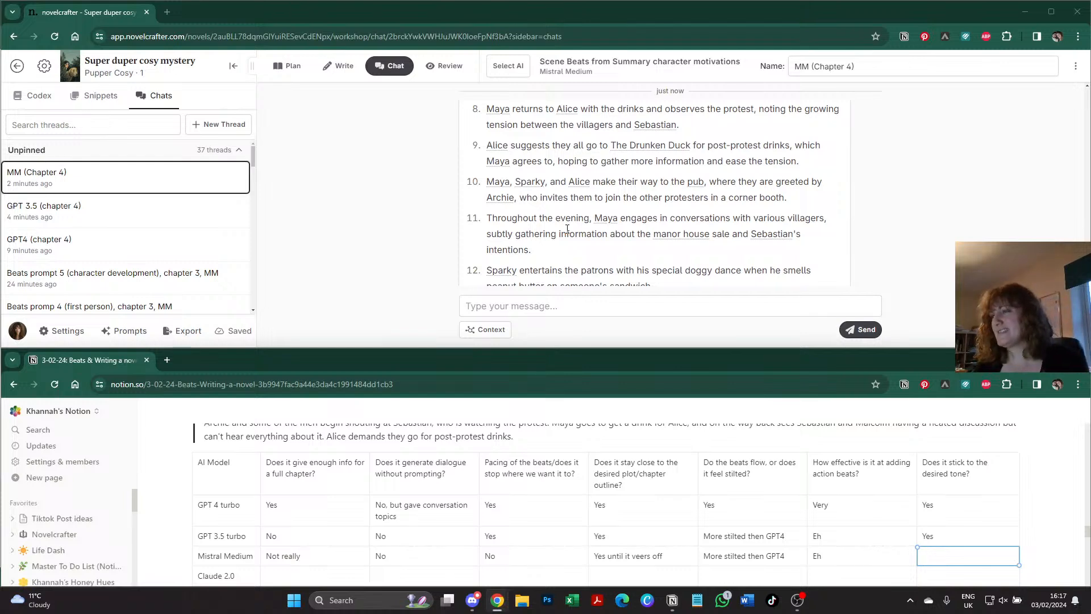
type("Yes")
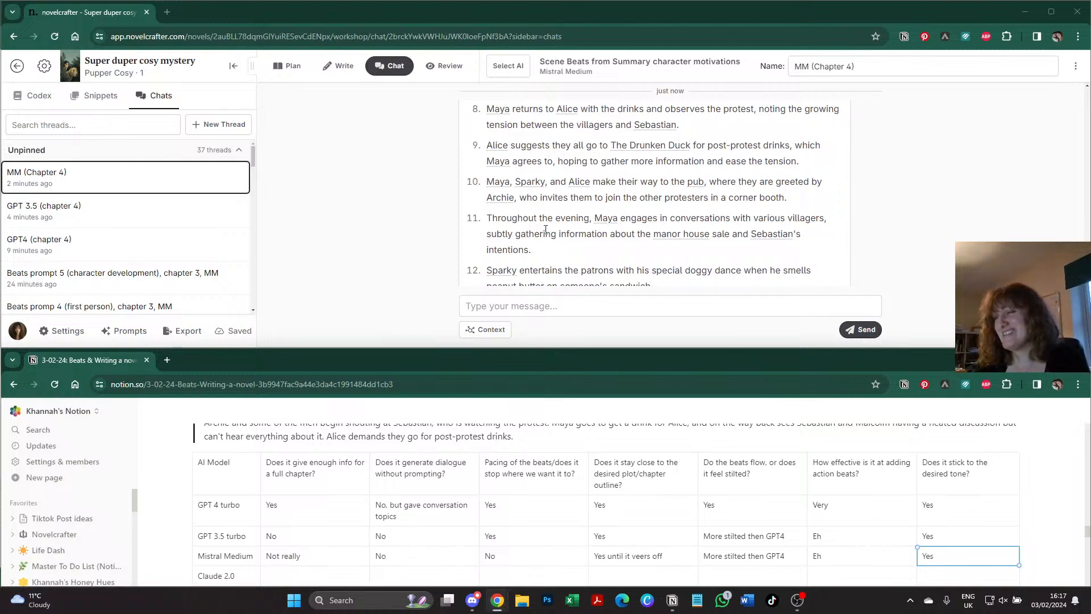
- Start a new Novelcrafter chat thread using the "Scene Beats from Summary character motivations" prompt with Claude 2
left_click(425, 225)
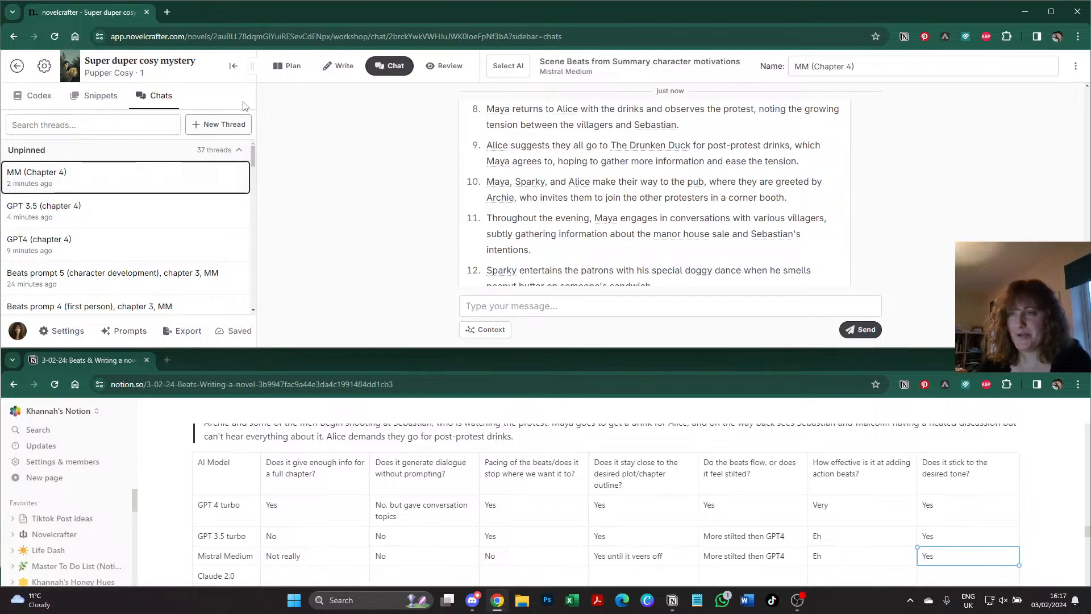
left_click(236, 124)
left_click(507, 66)
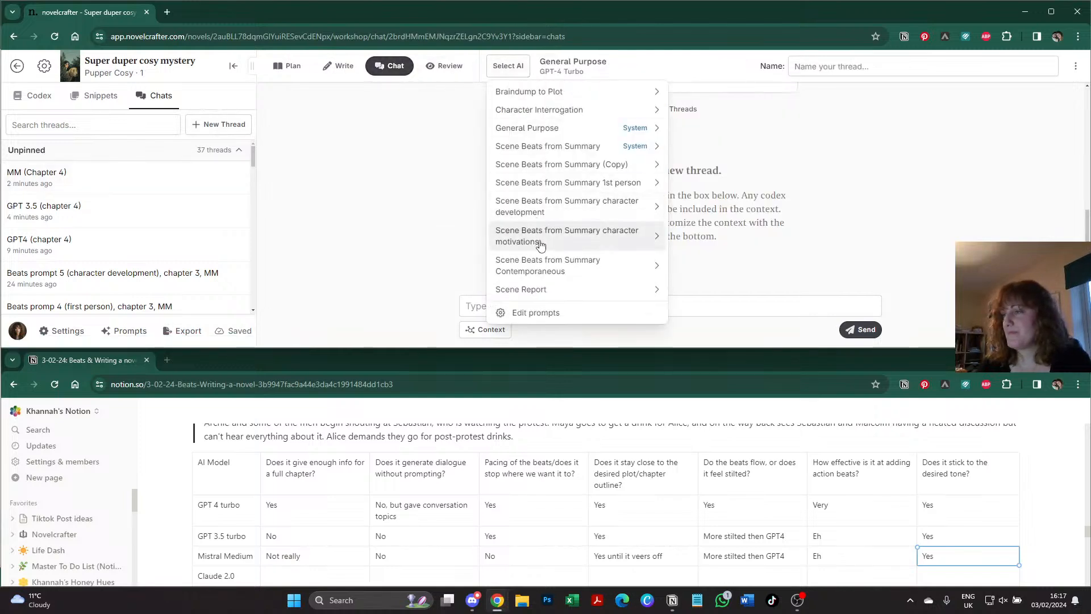
mouse_move(540, 245)
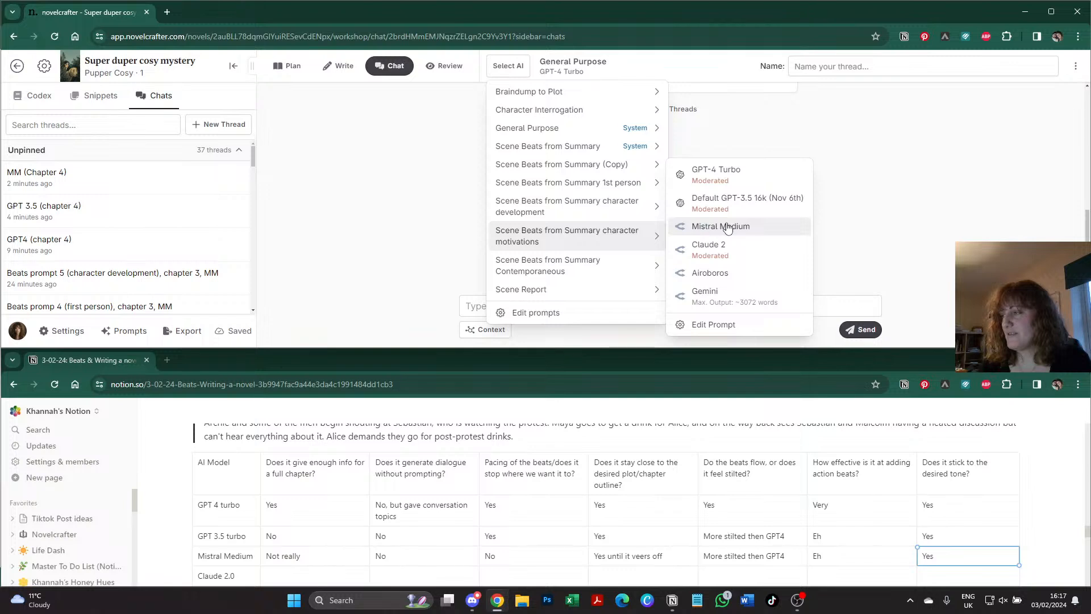
left_click(718, 253)
- Copy the protest scene summary from Notion into the new Claude 2 thread and send it
left_click(587, 309)
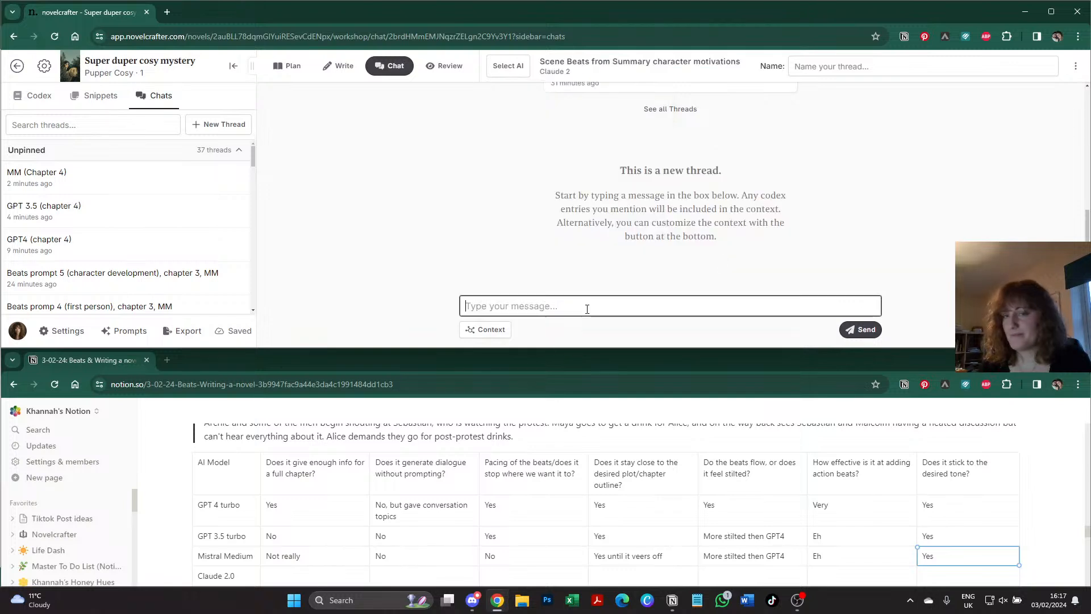
scroll(309, 476, "up", 1)
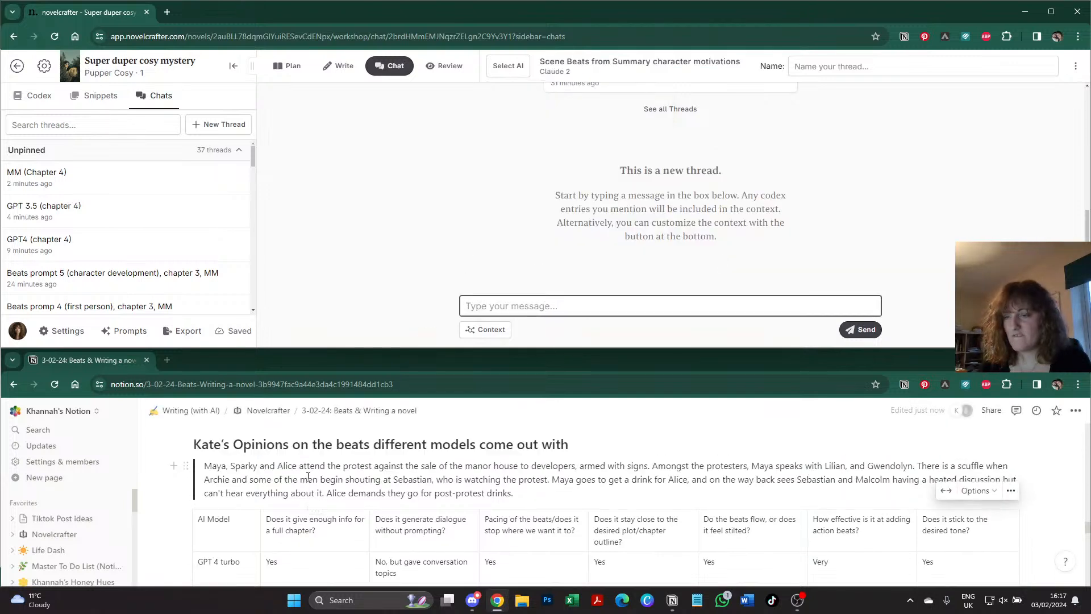
triple_click(308, 476)
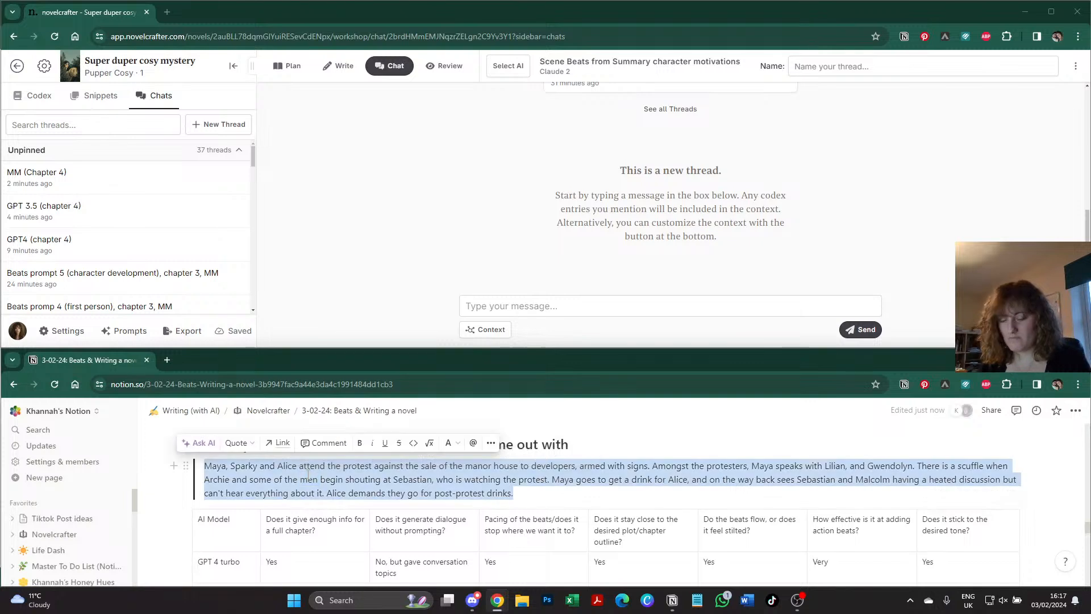
left_click(492, 310)
type("Maya, Sparky and Alice attend the protest against the sale of the manor house to developers, armed with signs. Amongst the protesters, Maya speaks with Lilian, and Gwendolyn. There is a scuffle when Archie and some of the men begin shouting at Sebastian, who is watching the protest. Maya goes to get a drink for Alice, and on the way back sees Sebastian and Malcolm having a heated discussion but can't hear everything about it. Alice demands they go for post-protest drinks.")
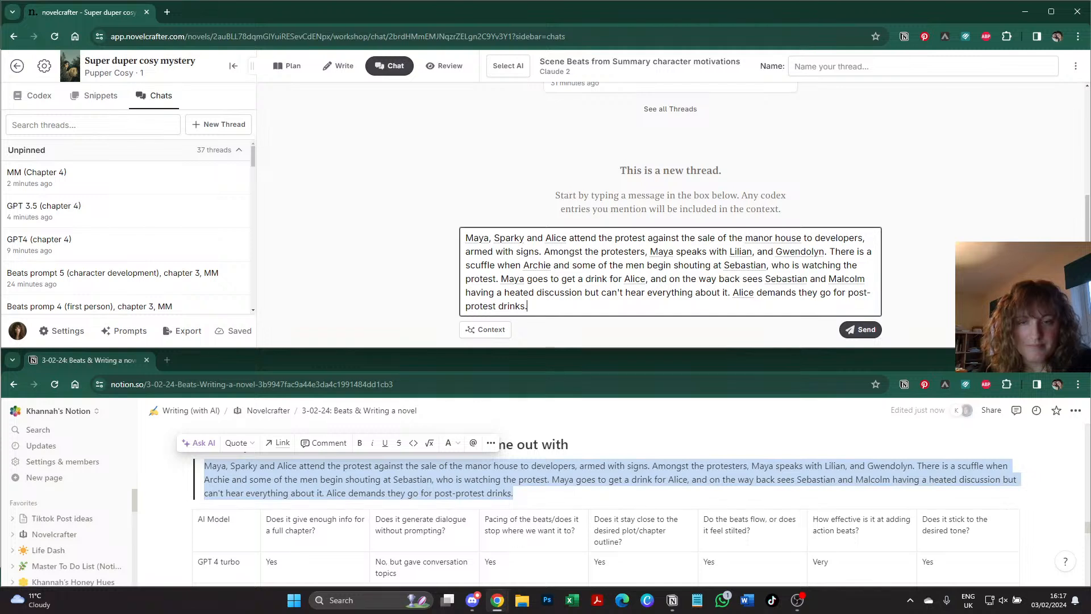
left_click(886, 304)
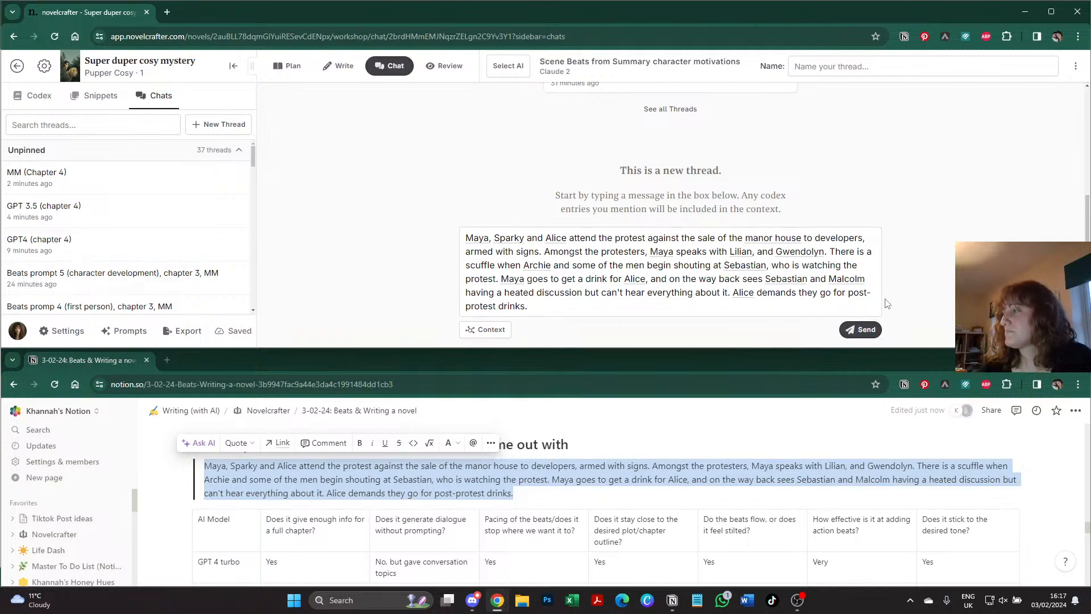
left_click(865, 329)
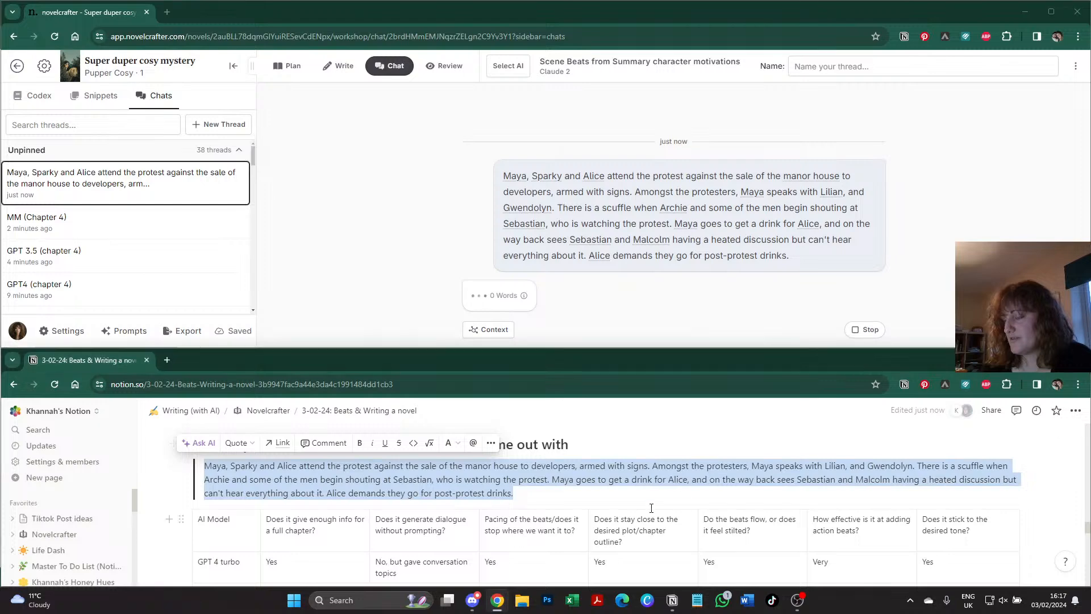
- Collapse the Mistral Medium section and expand the GPT3.5-T section in the Notion page
left_click(714, 451)
scroll(350, 523, "down", 10)
scroll(350, 523, "up", 5)
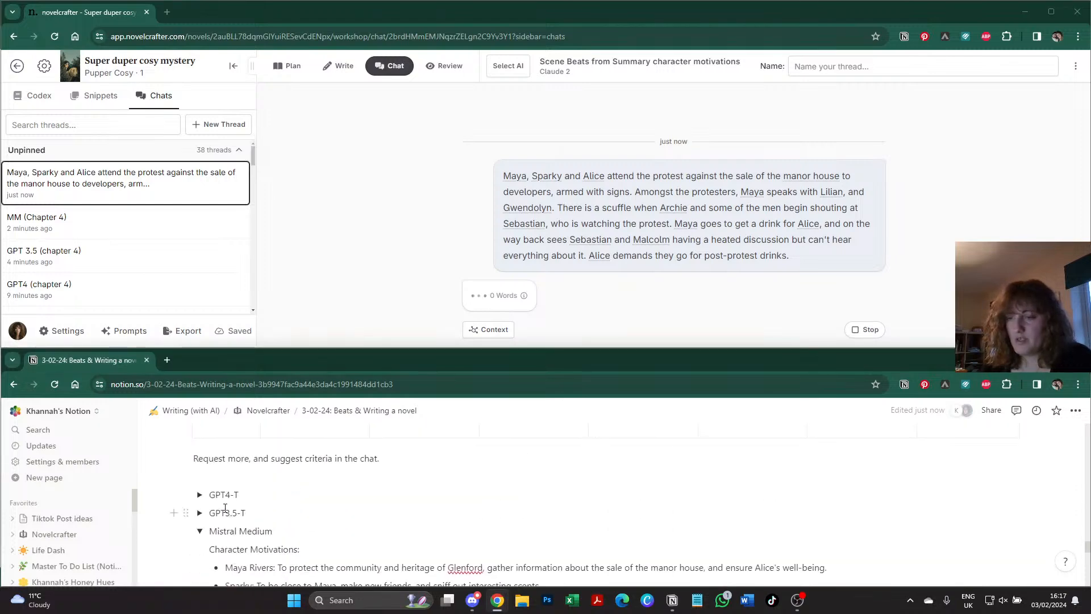
left_click(198, 528)
left_click(200, 512)
- Append "It didn't give all the character's motivations." to the verdict at the end of the GPT3.5-T section
scroll(312, 523, "down", 10)
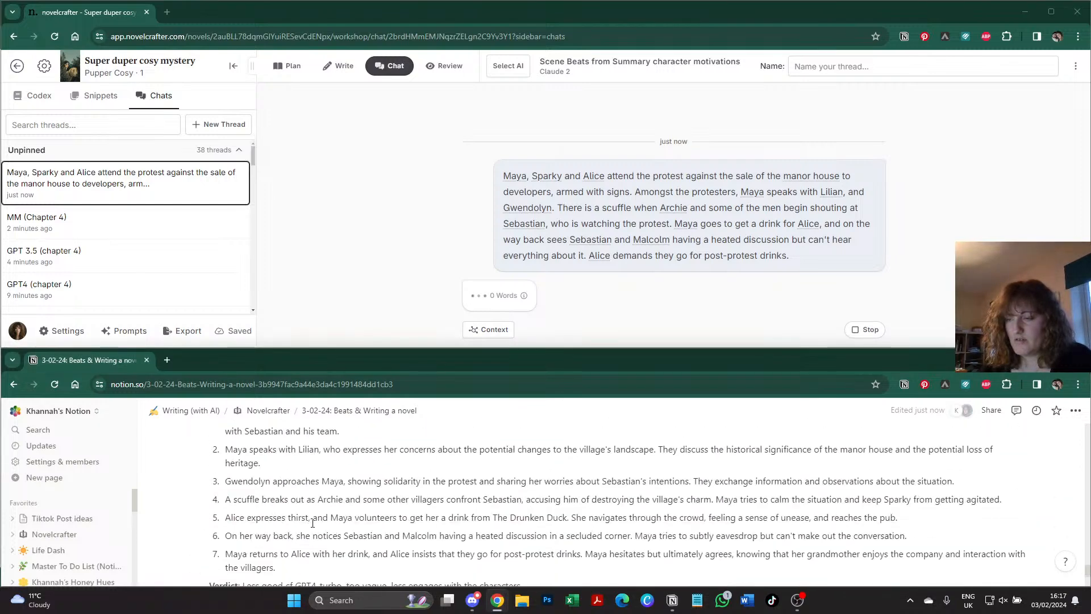
left_click(551, 469)
type("It didn't giv")
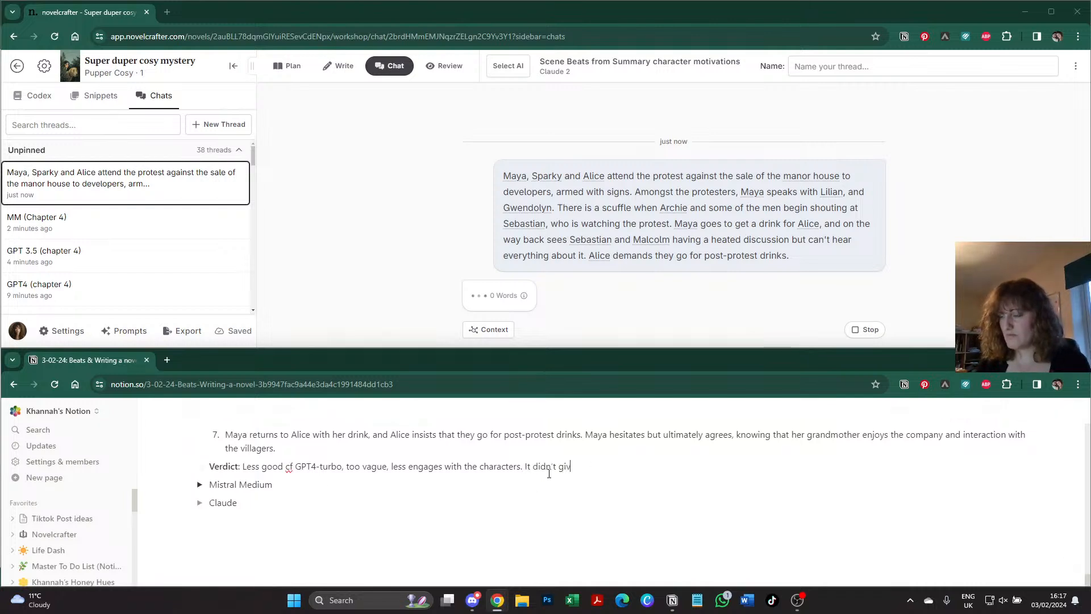
type("e all the motivation")
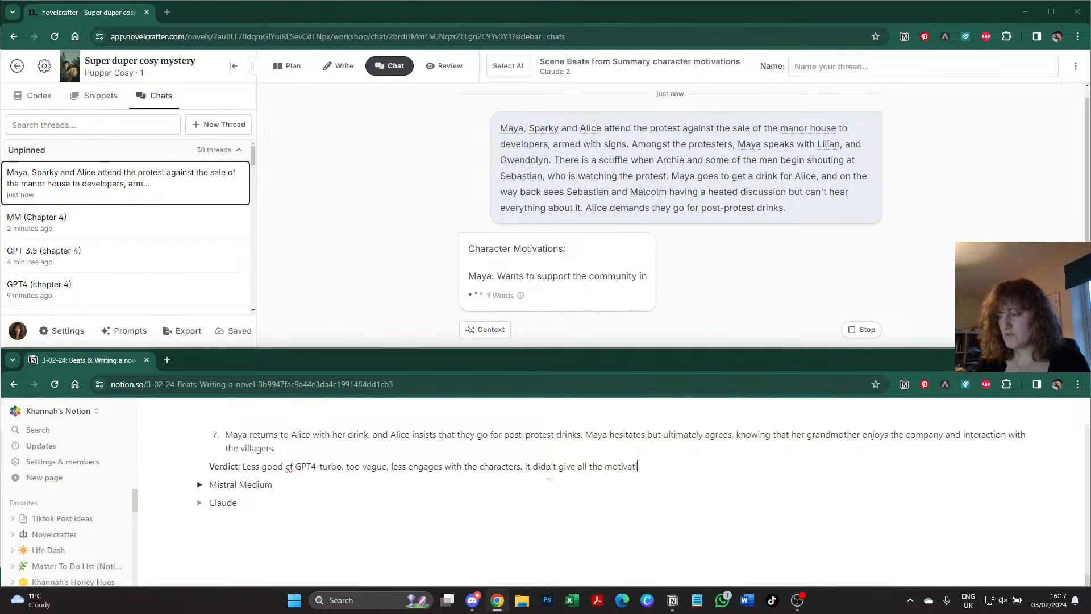
key("BackSpace")
key("BackSpace")
key("BackSpace")
key("BackSpace")
key("BackSpace")
key("BackSpace")
key("BackSpace")
key("BackSpace")
key("BackSpace")
key("BackSpace")
key("BackSpace")
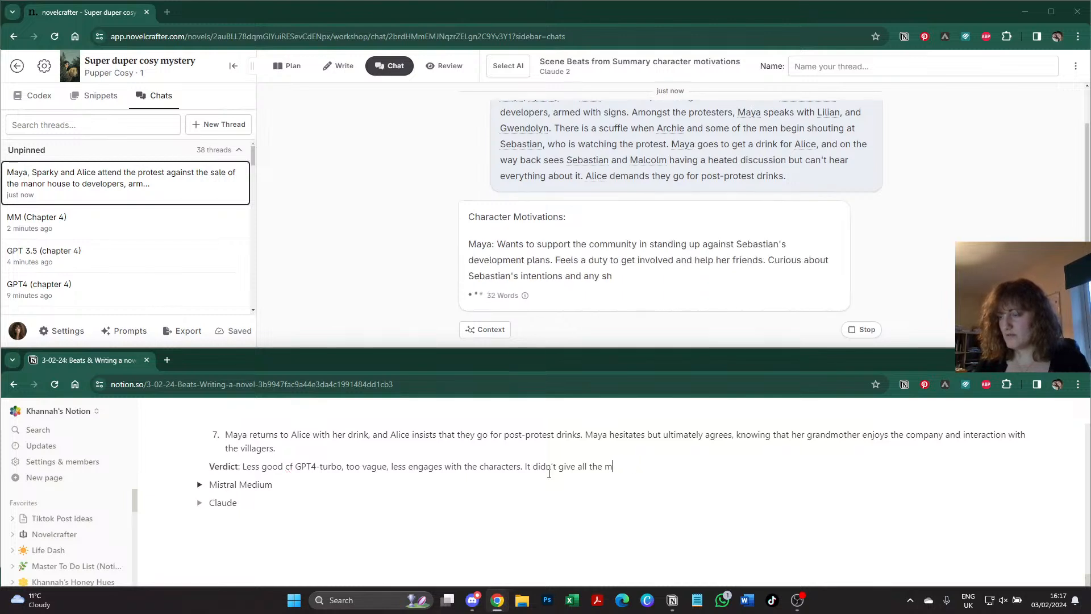
type("character's mo")
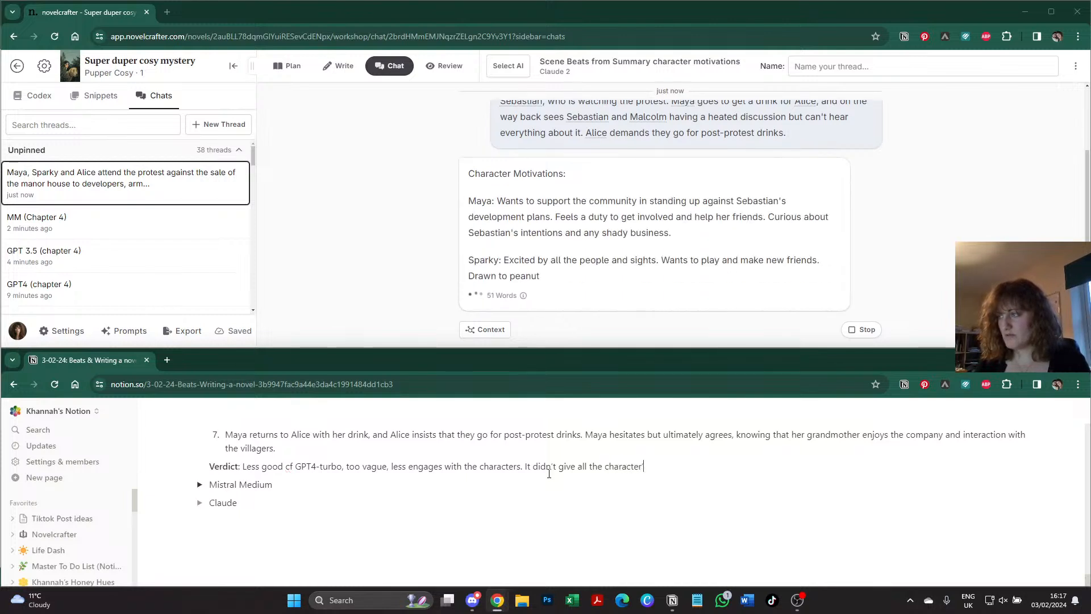
type("tivations.")
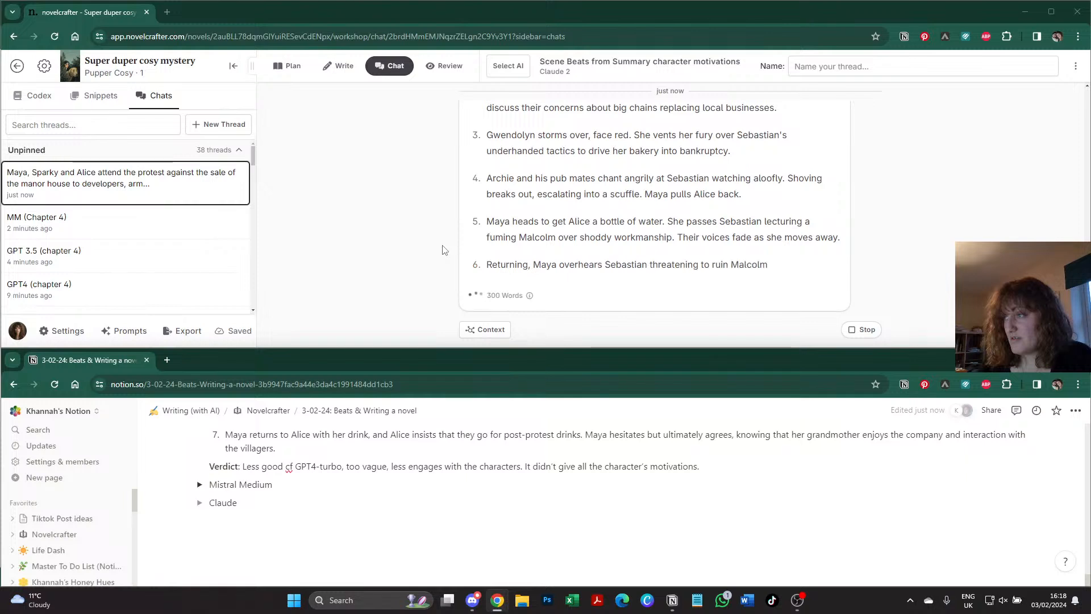
- Read through Claude 2's scene beats in the chat, checking Gwendolyn's anger, the Sebastian and Malcolm dispute and the ending against the Notion criteria
scroll(475, 202, "up", 1)
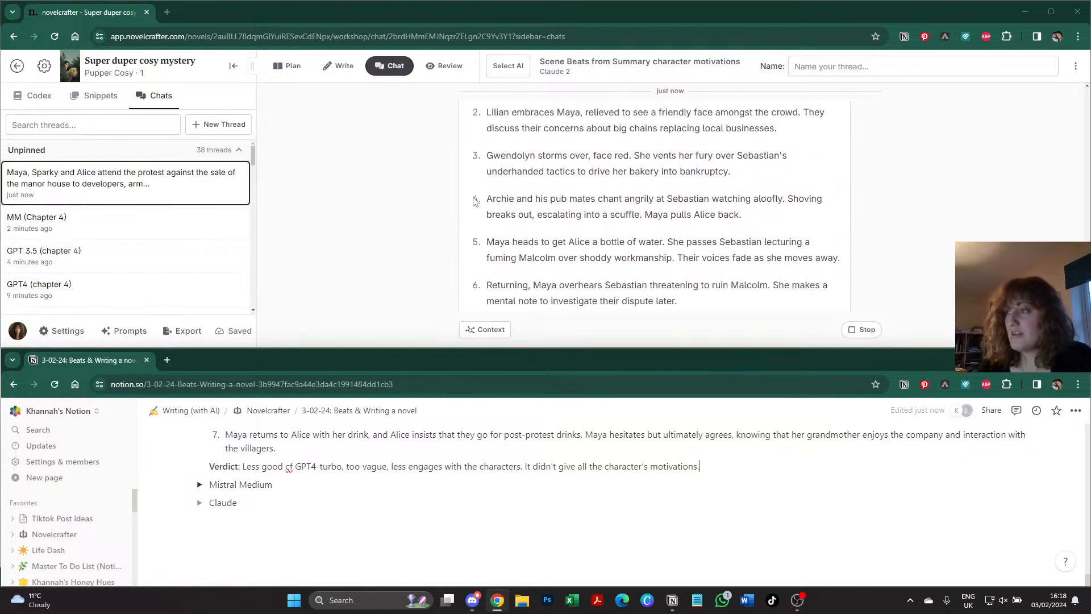
left_click(484, 156)
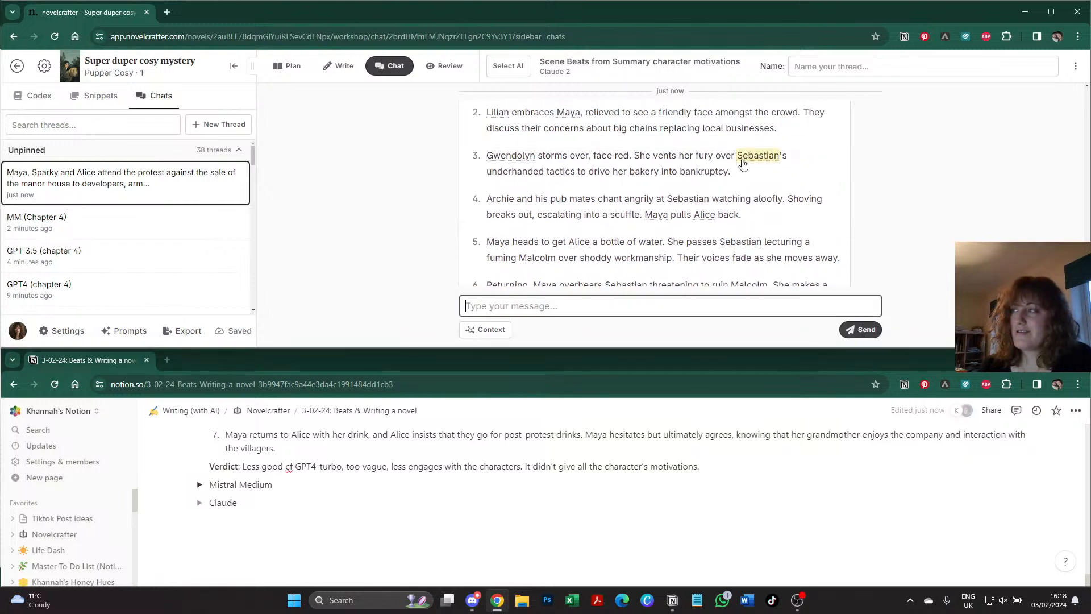
triple_click(627, 159)
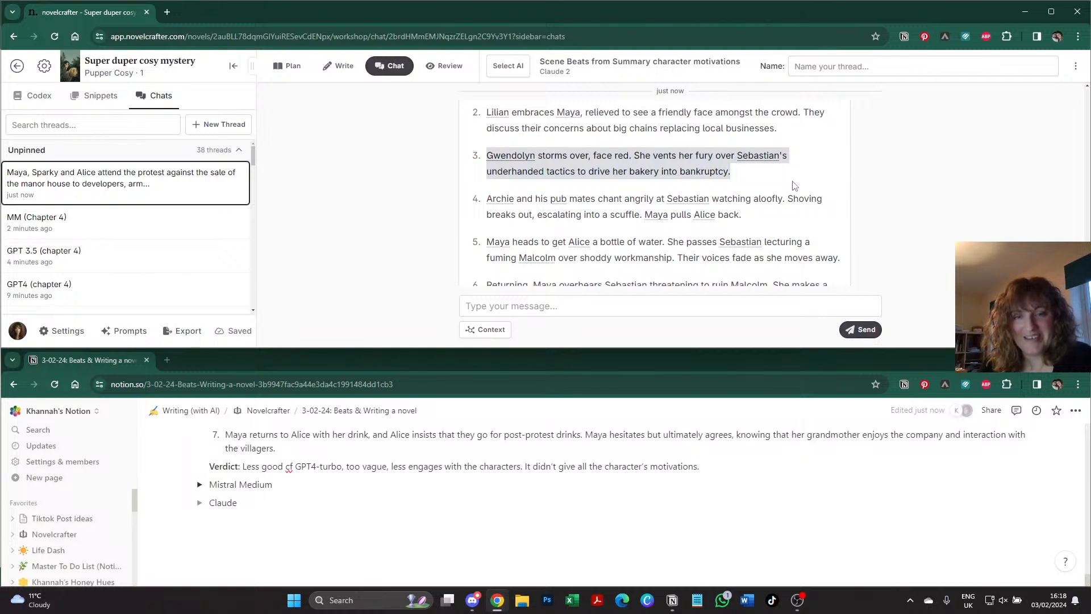
scroll(769, 187, "up", 1)
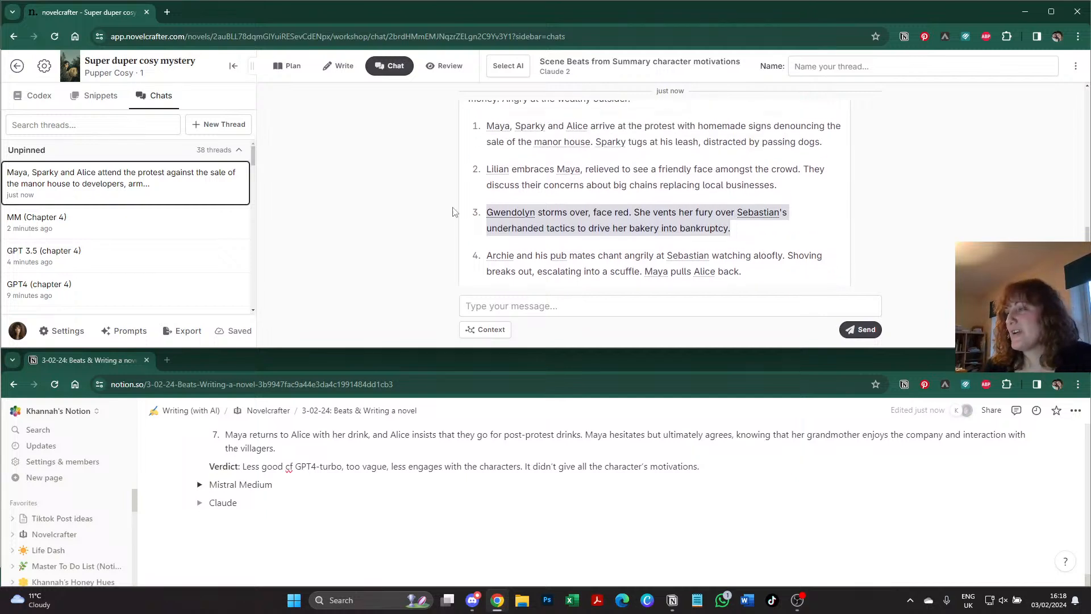
left_click(440, 208)
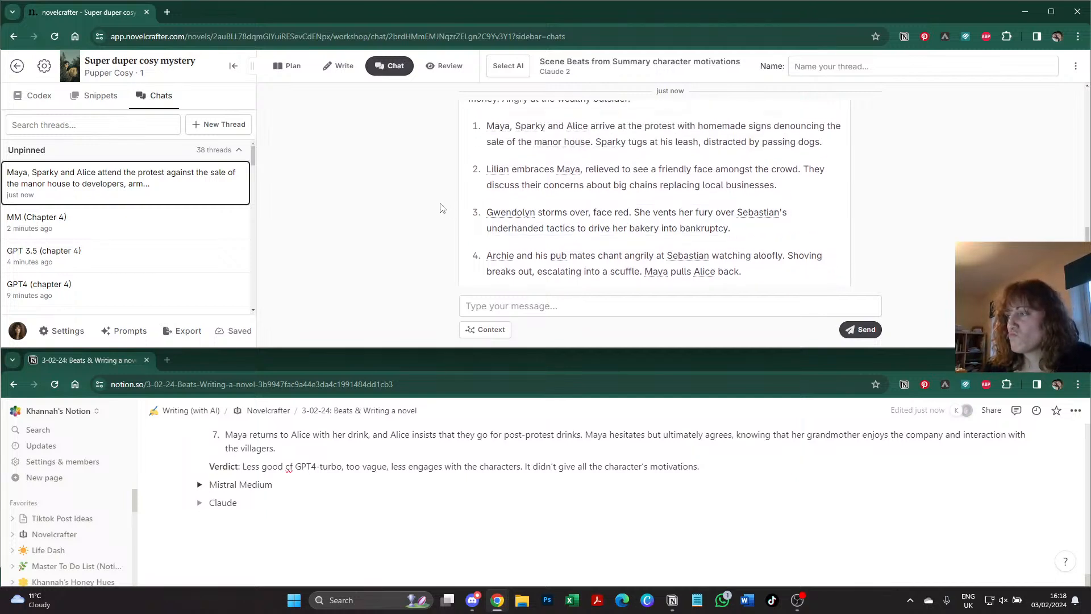
scroll(459, 170, "down", 1)
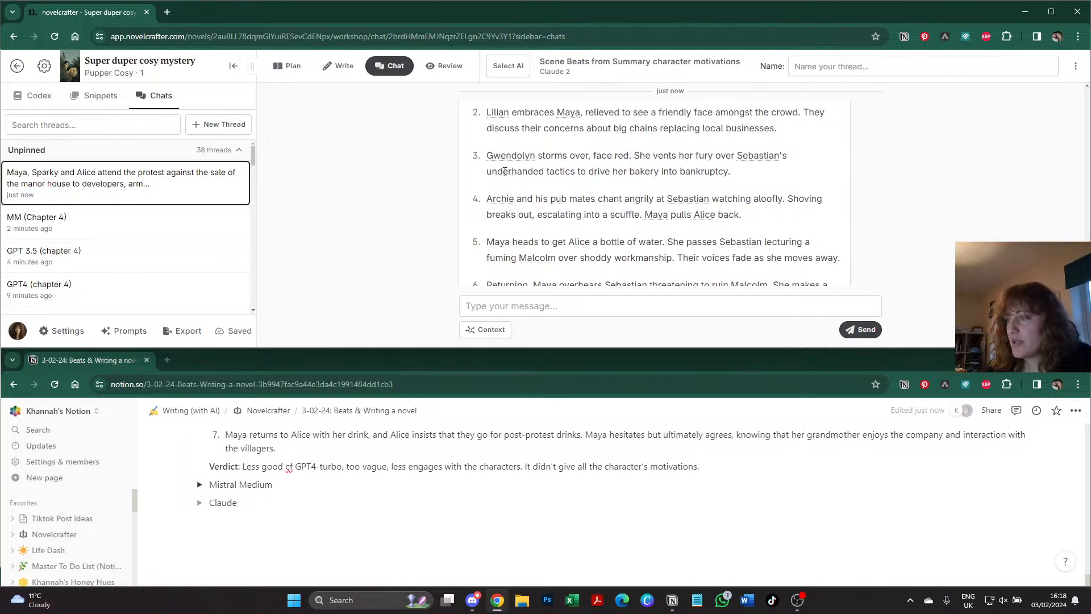
scroll(557, 431, "down", 10)
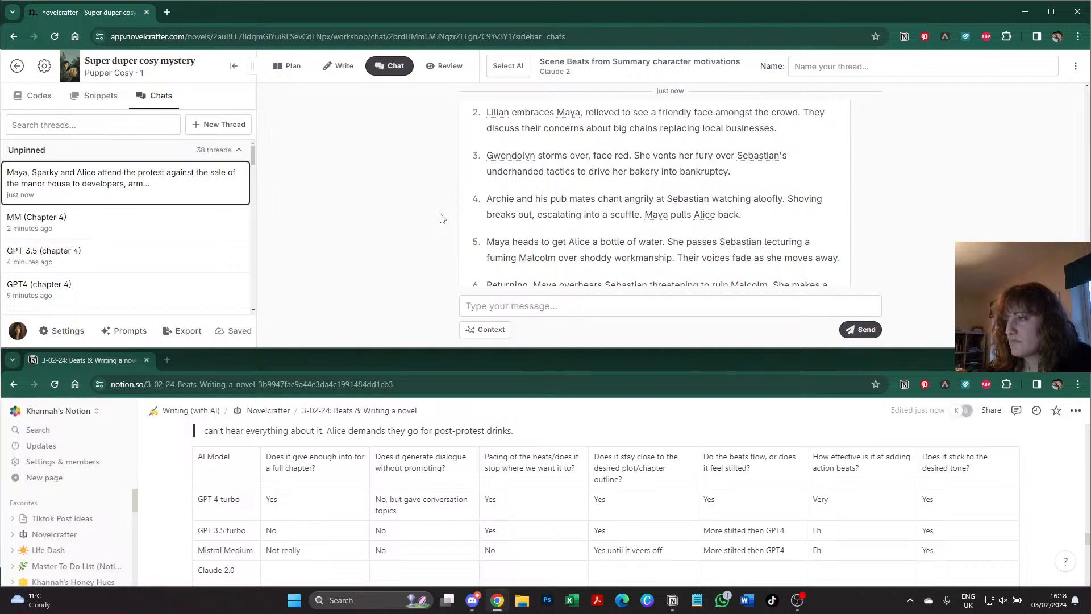
scroll(597, 200, "down", 1)
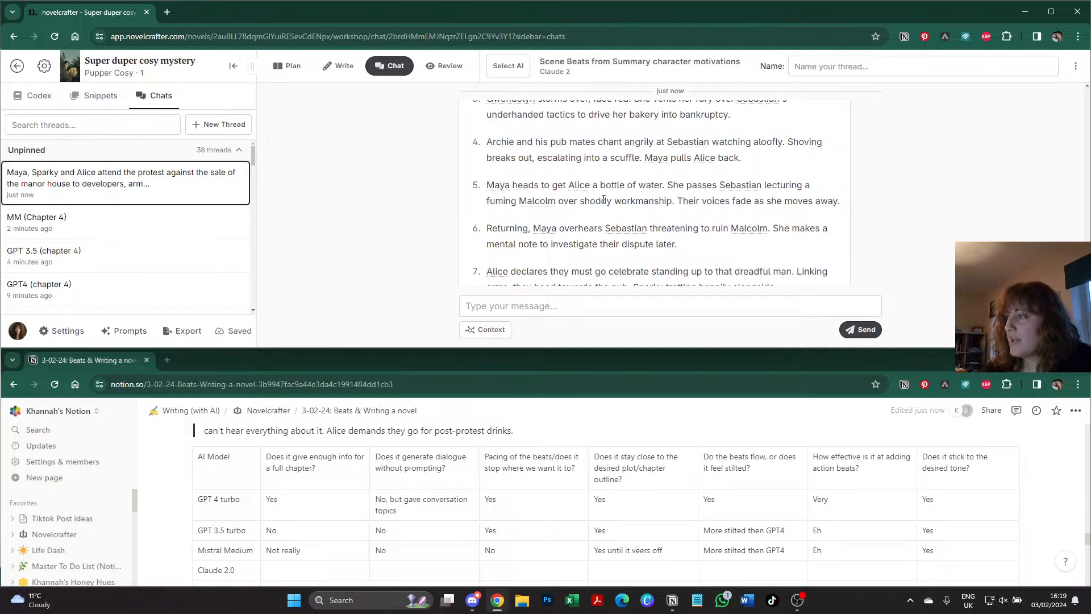
left_click_drag(767, 183, 672, 202)
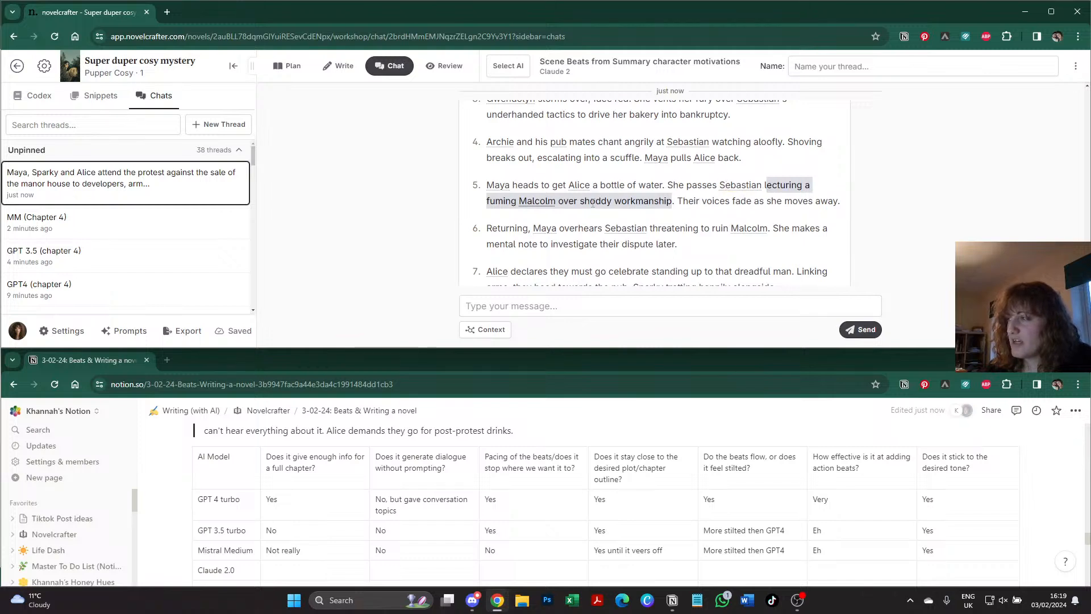
left_click(517, 196)
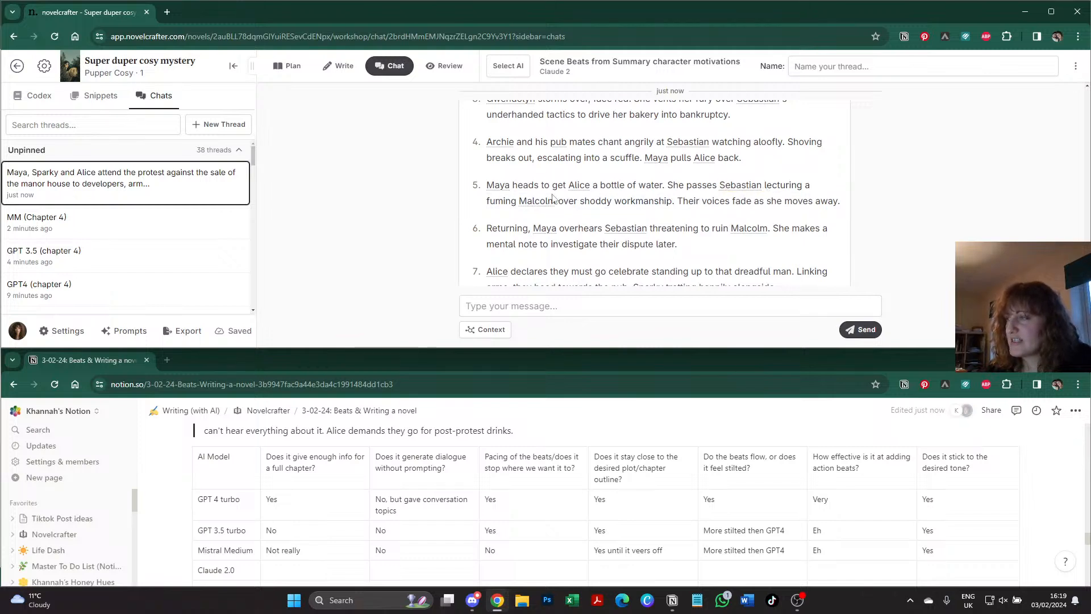
scroll(548, 246, "down", 1)
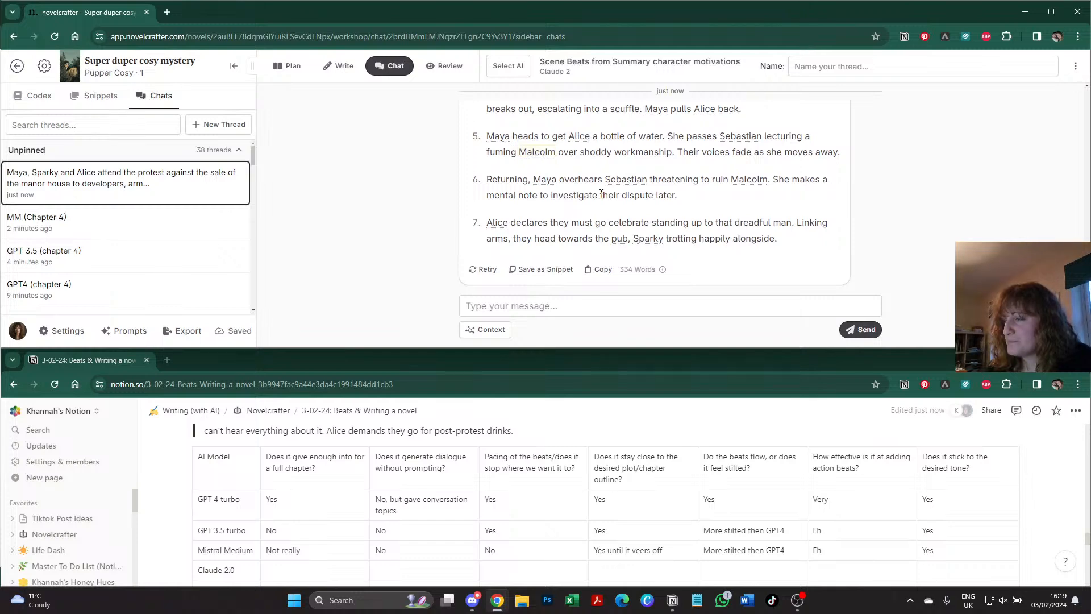
scroll(601, 194, "up", 6)
scroll(603, 196, "down", 6)
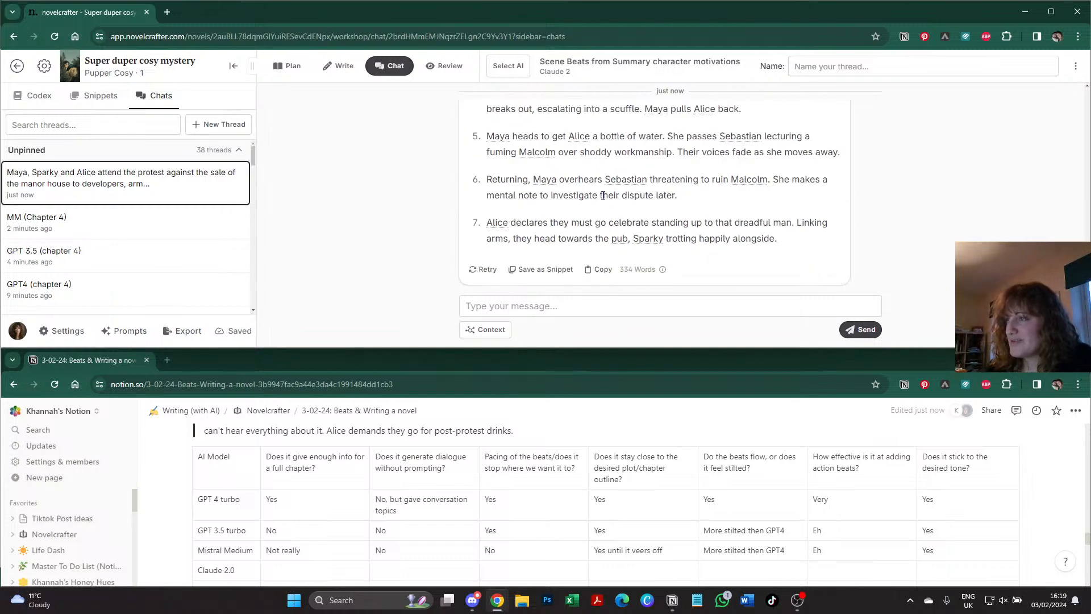
scroll(603, 195, "up", 3)
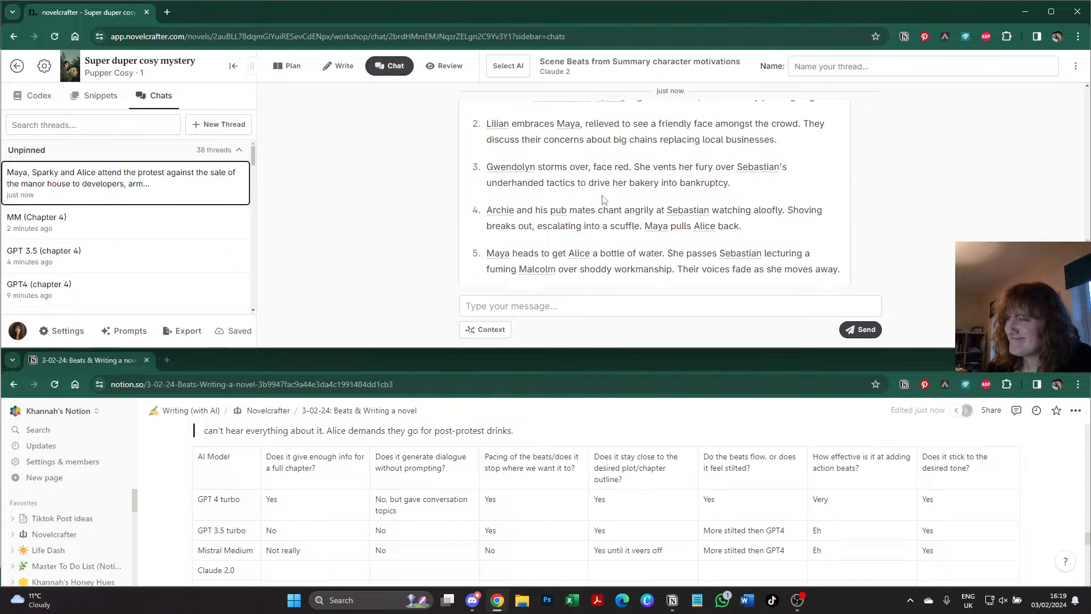
scroll(603, 196, "down", 3)
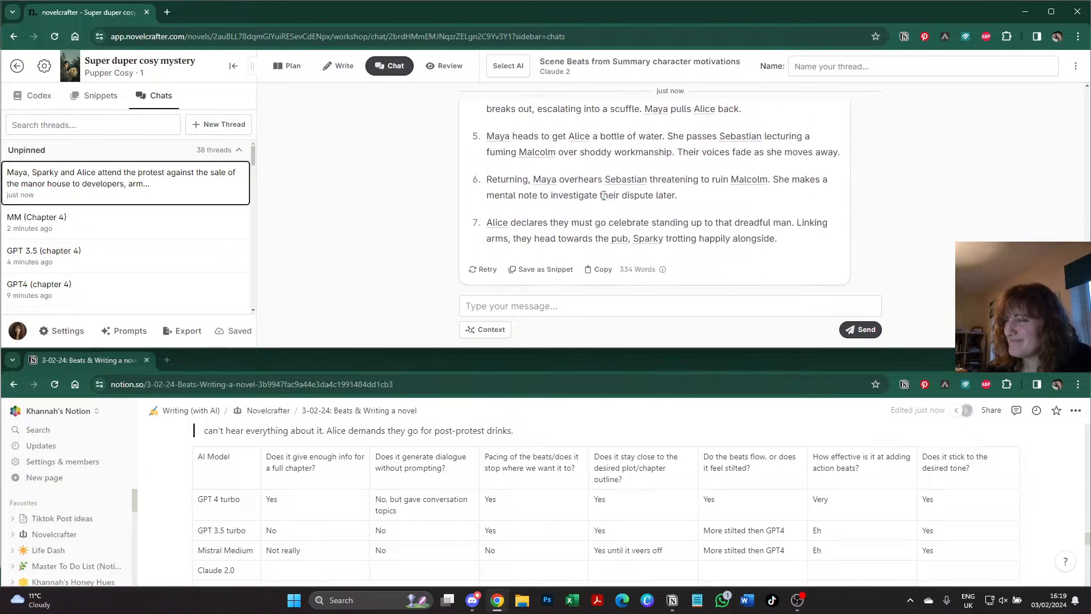
scroll(603, 196, "up", 1)
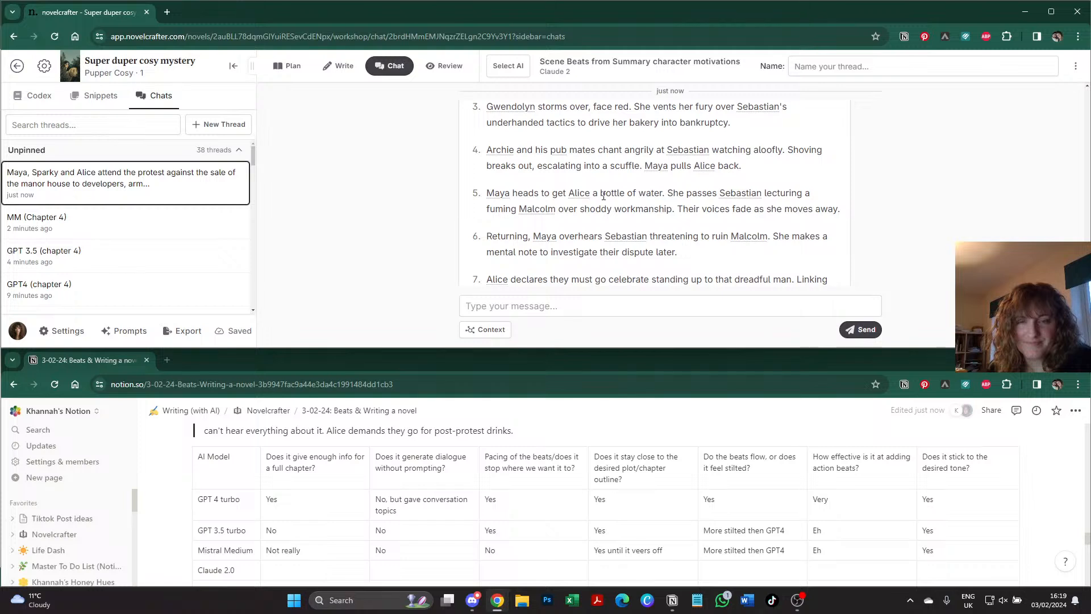
scroll(603, 195, "down", 1)
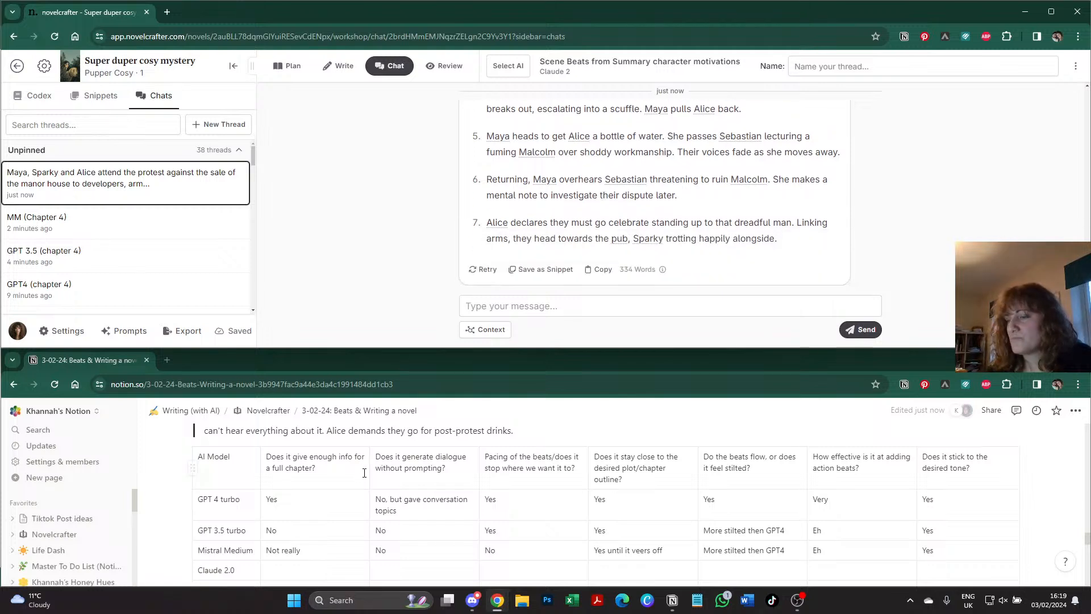
- Rate Claude 2.0 "Kinda" for giving enough info for a full chapter in the Notion table
scroll(364, 473, "down", 1)
left_click(290, 514)
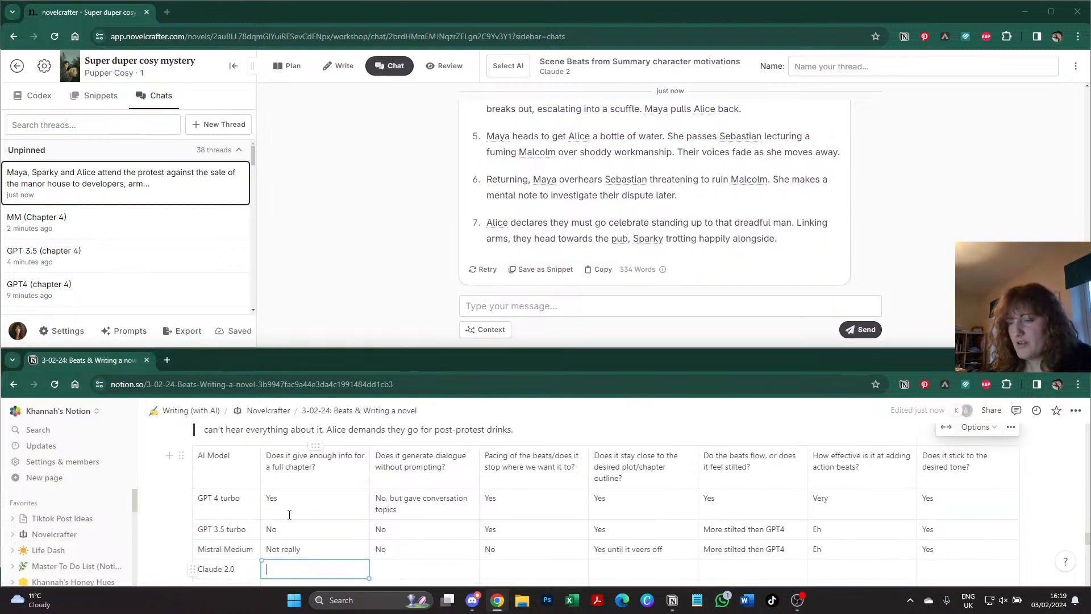
scroll(646, 228, "up", 2)
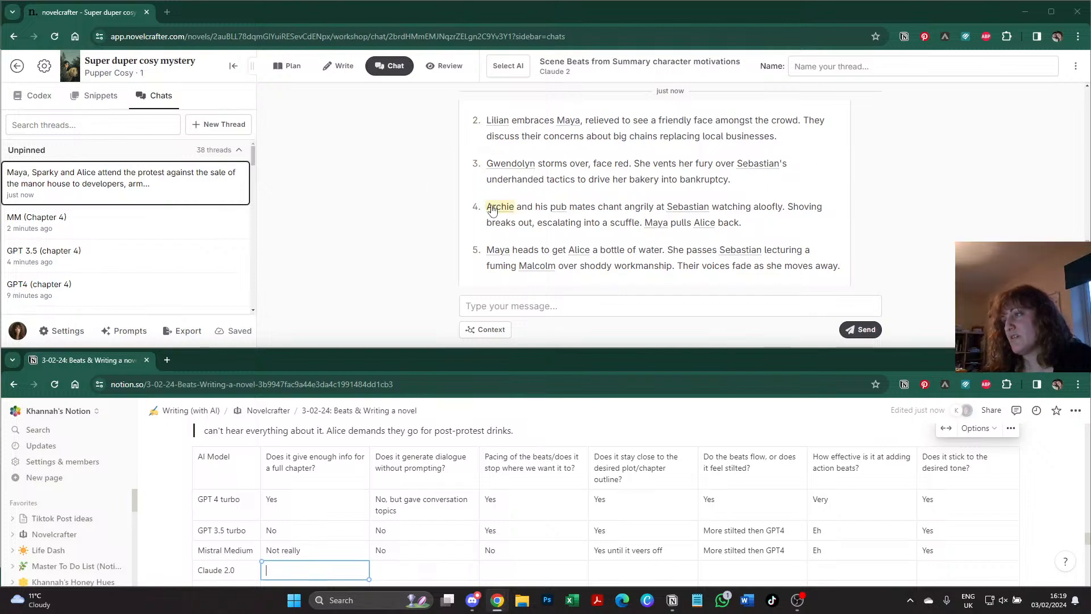
scroll(916, 179, "down", 2)
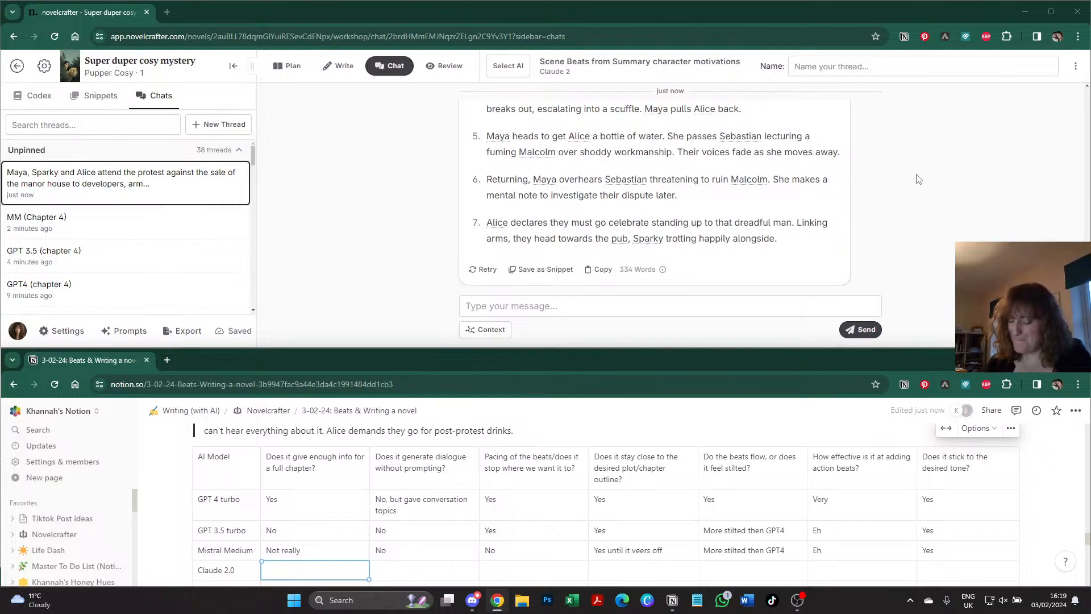
type("Kinda")
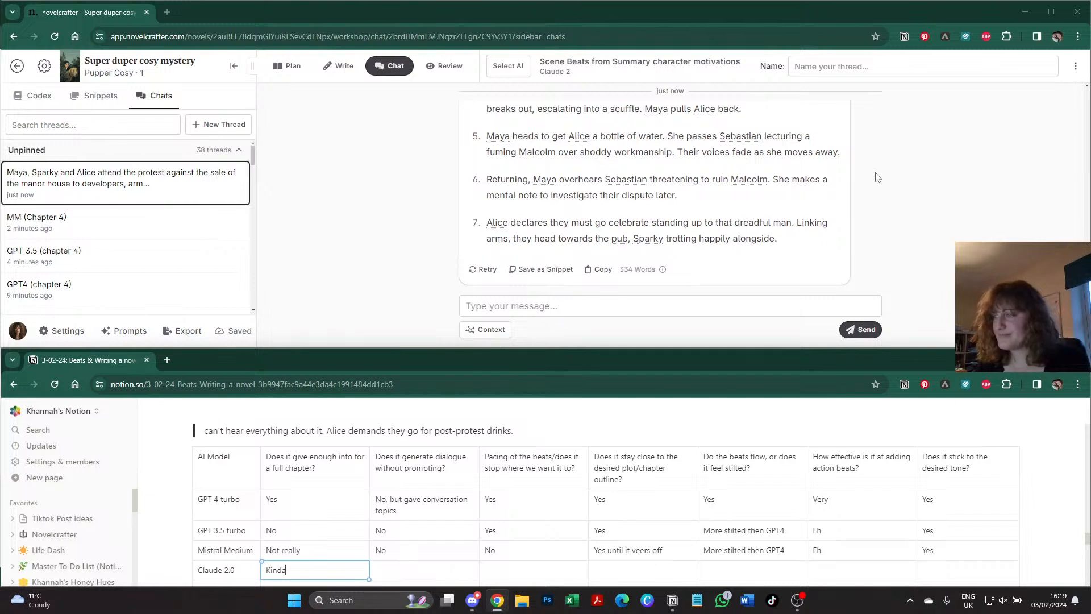
scroll(877, 178, "up", 2)
- Copy GPT 4 turbo's dialogue rating "No, but gave conversation topics" into the Claude 2.0 row
key("Tab")
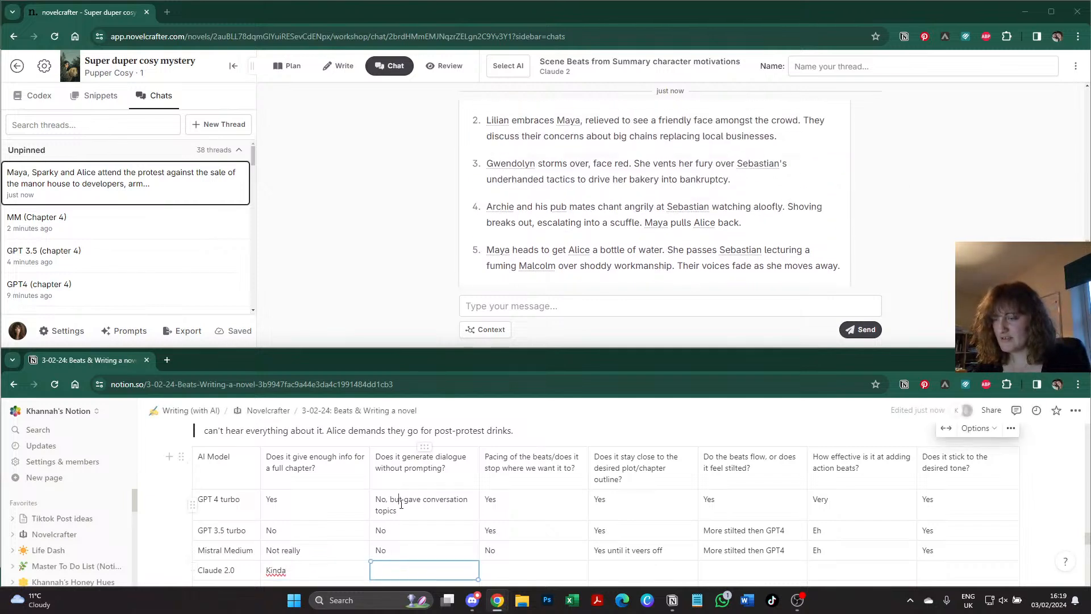
triple_click(401, 503)
key("ctrl+c")
left_click(400, 567)
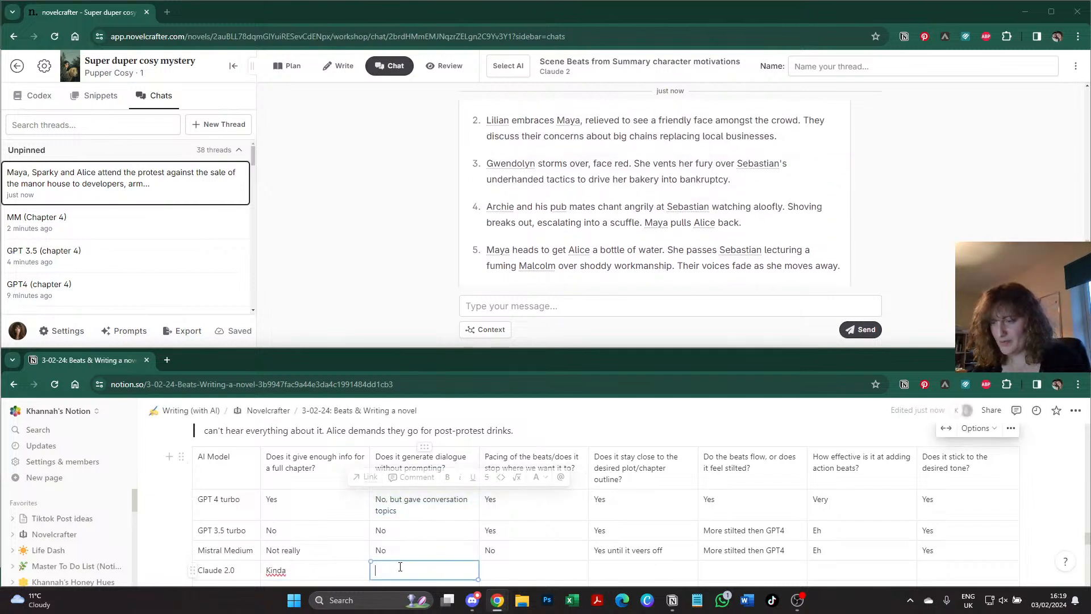
key("ctrl+v")
- Rate Claude 2.0 "Yes, but short number of beats" for pacing and "Yes" for staying close to the plot outline
left_click(507, 563)
type("Y")
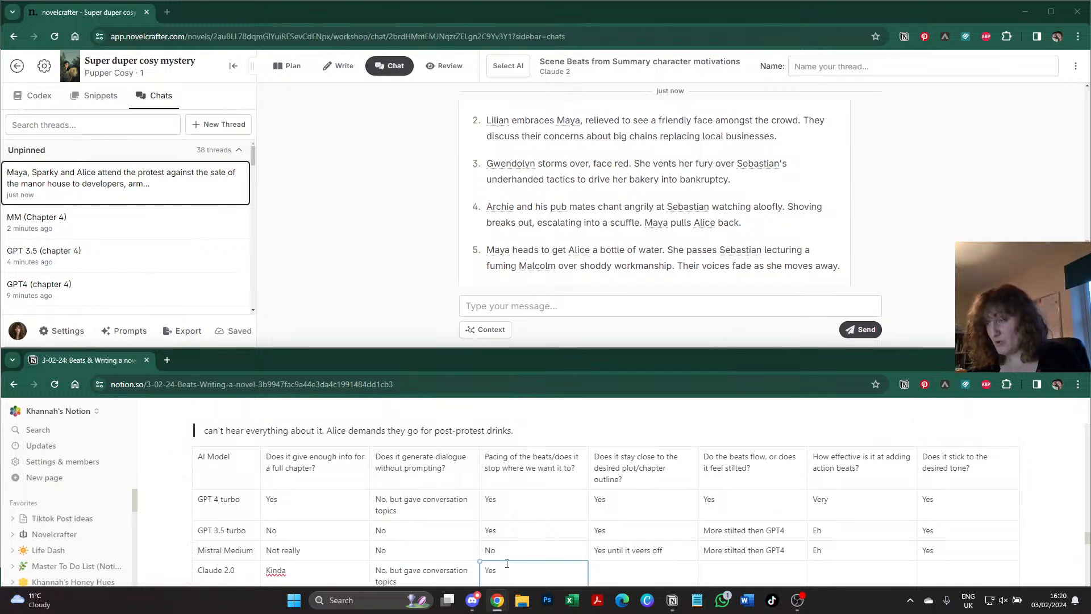
type("es, but short nu")
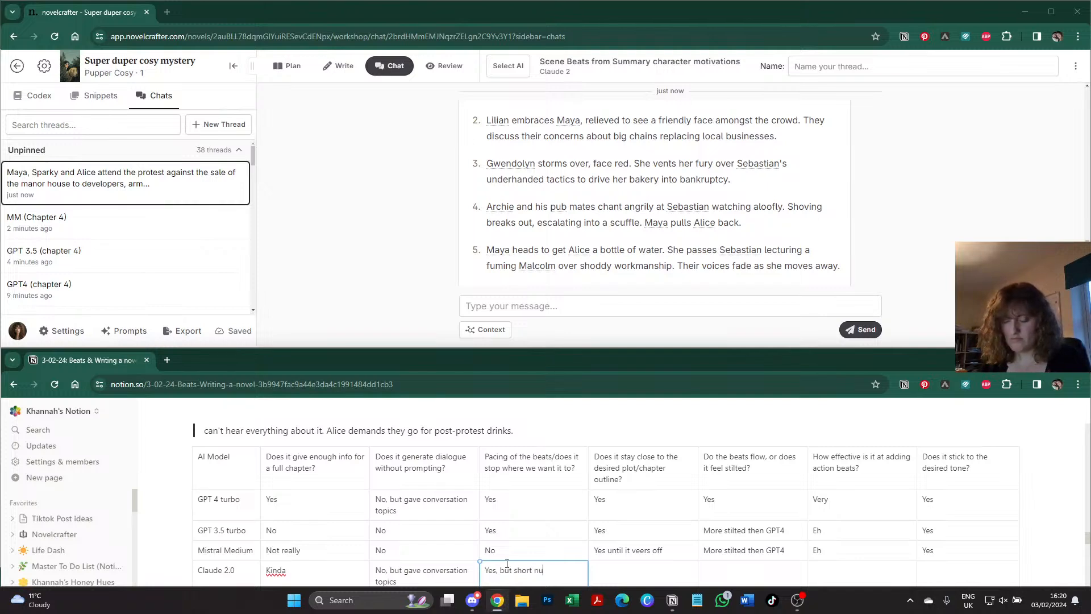
type("mber of beats")
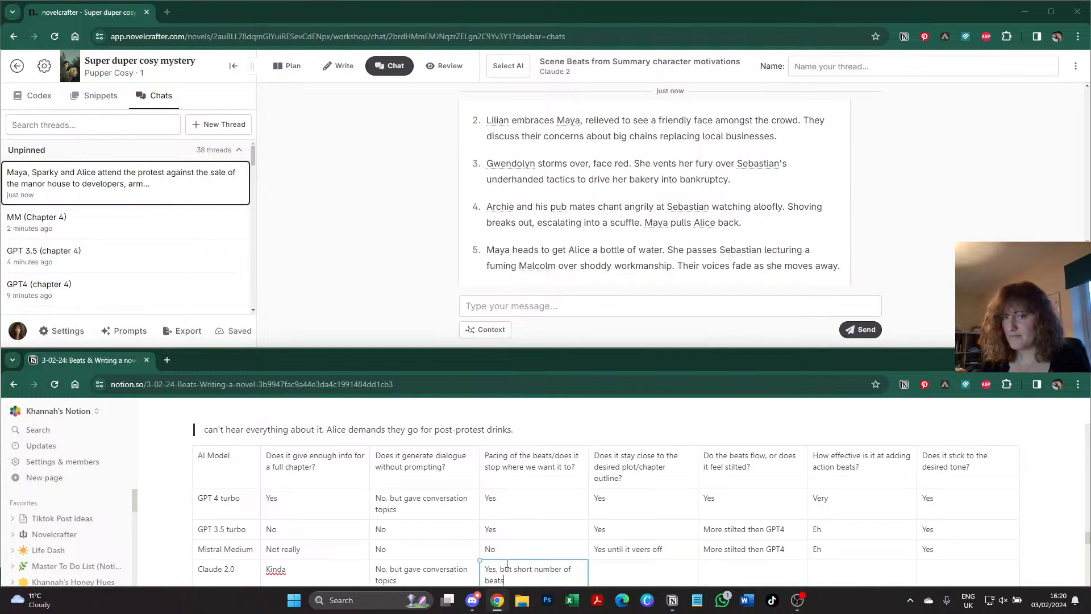
left_click(608, 575)
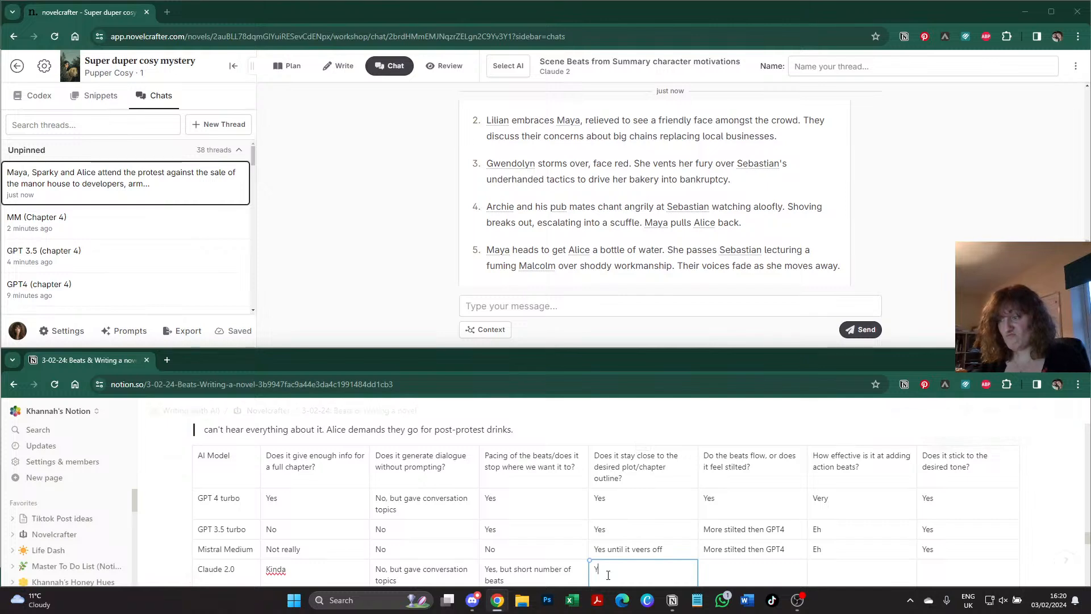
type("Yes")
- Recheck Claude 2's numbered scene beats and rate Claude 2.0 "Yes" for how well the beats flow in the Notion table
left_click(735, 578)
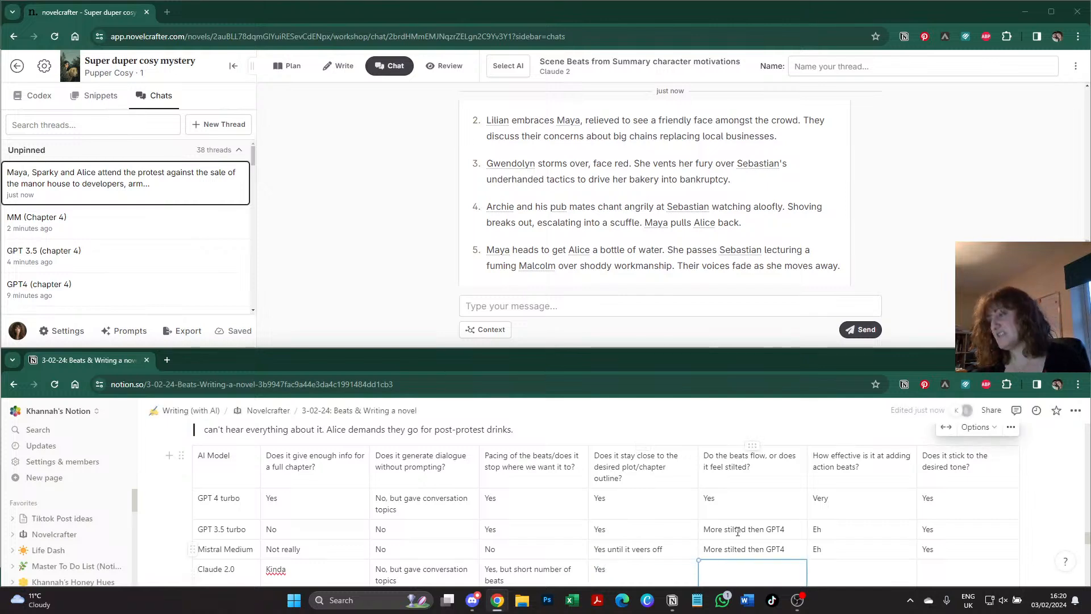
scroll(580, 241, "up", 1)
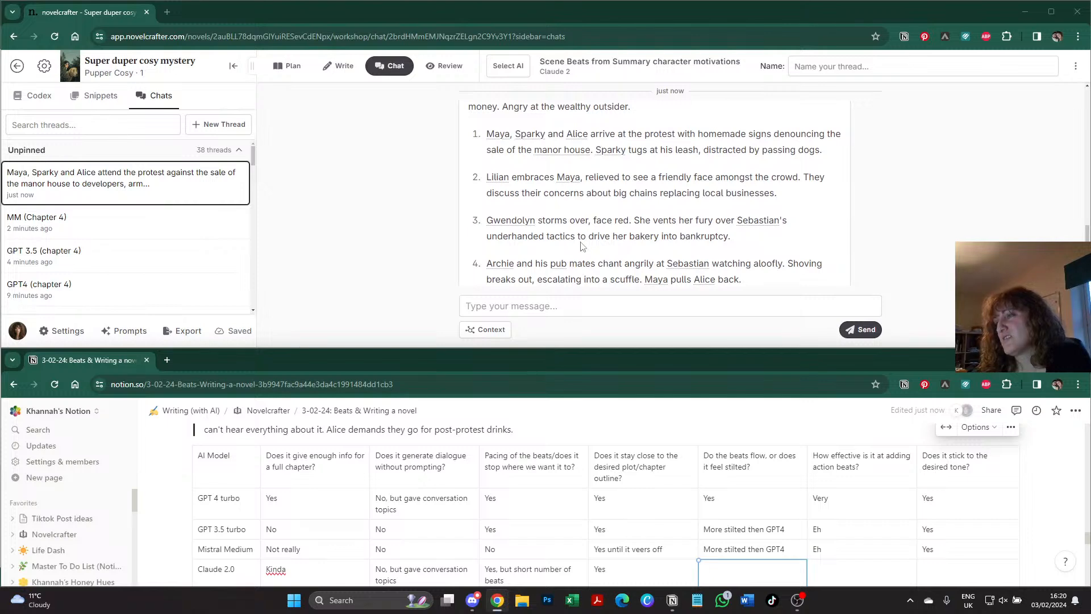
scroll(580, 246, "down", 1)
scroll(581, 246, "down", 1)
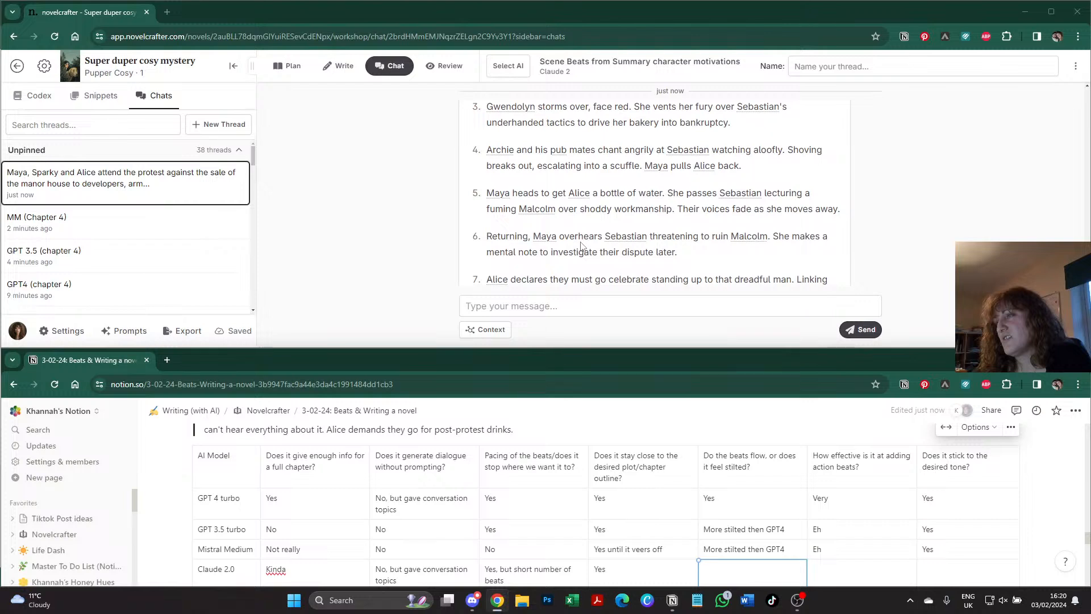
scroll(580, 246, "down", 1)
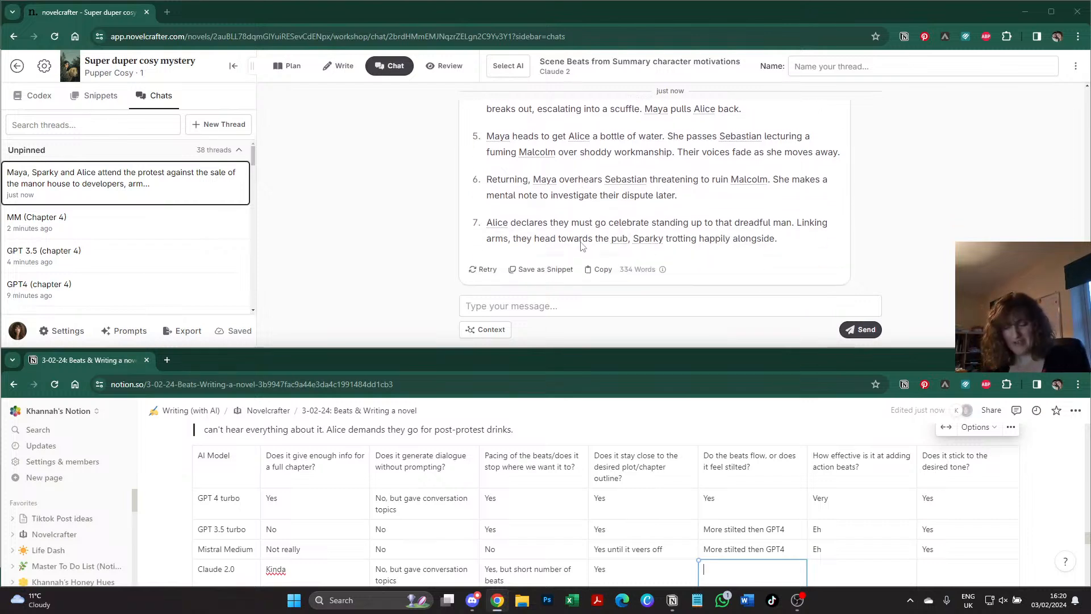
type("Yes")
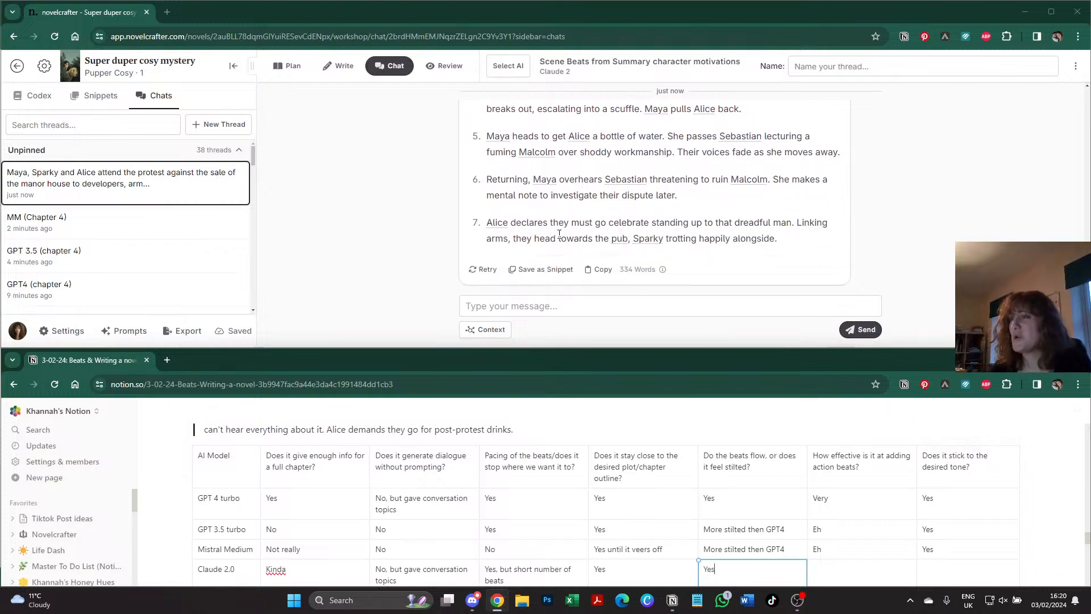
- Rate Claude 2.0 "Not very" for adding action beats and "Yes" for sticking to the desired tone
scroll(640, 189, "up", 1)
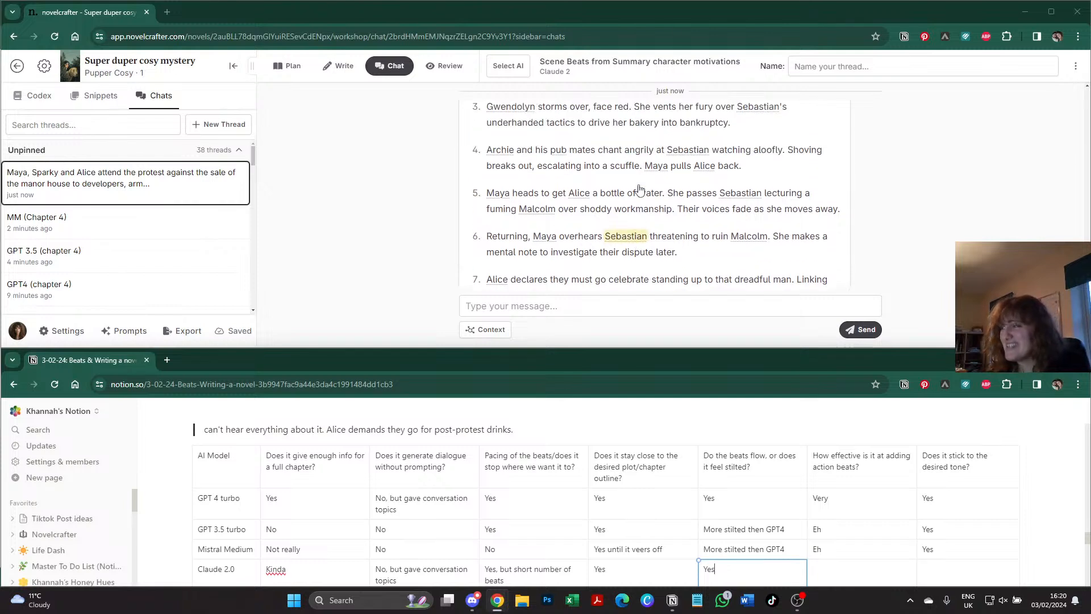
left_click(822, 570)
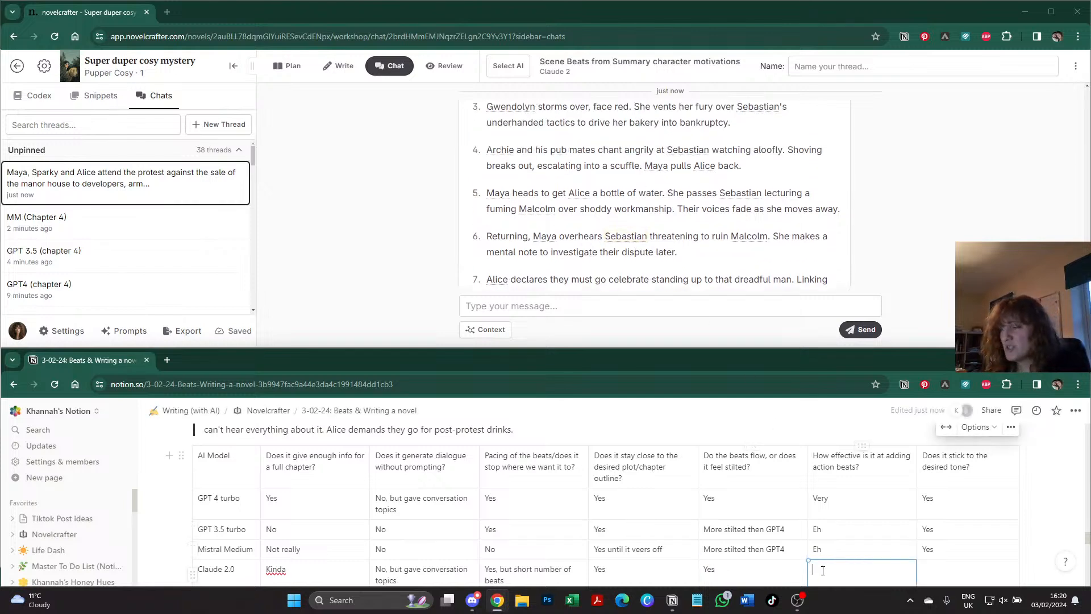
type("Not very")
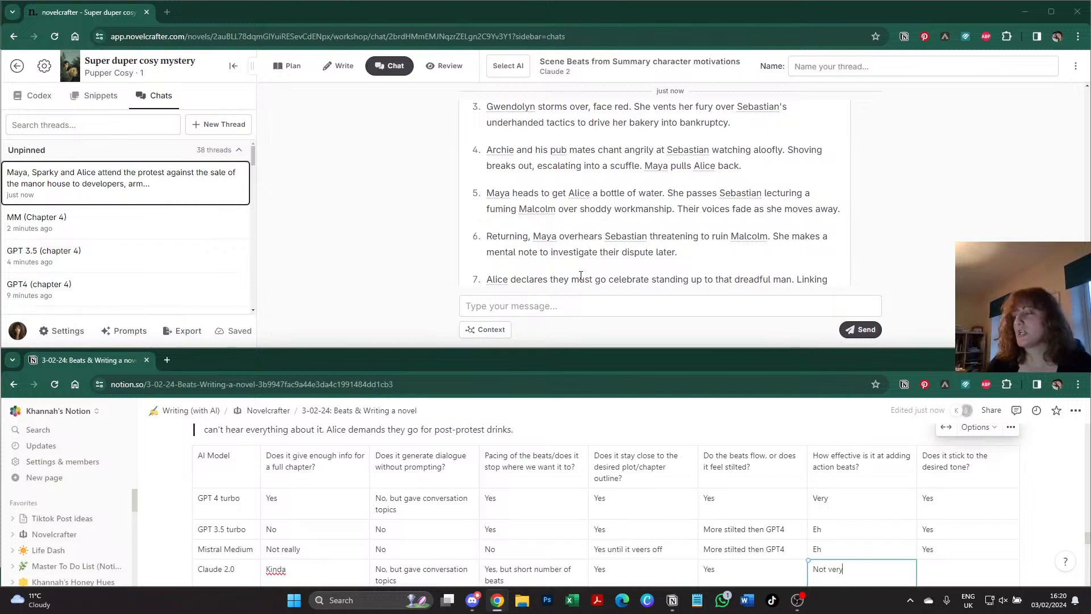
left_click(940, 567)
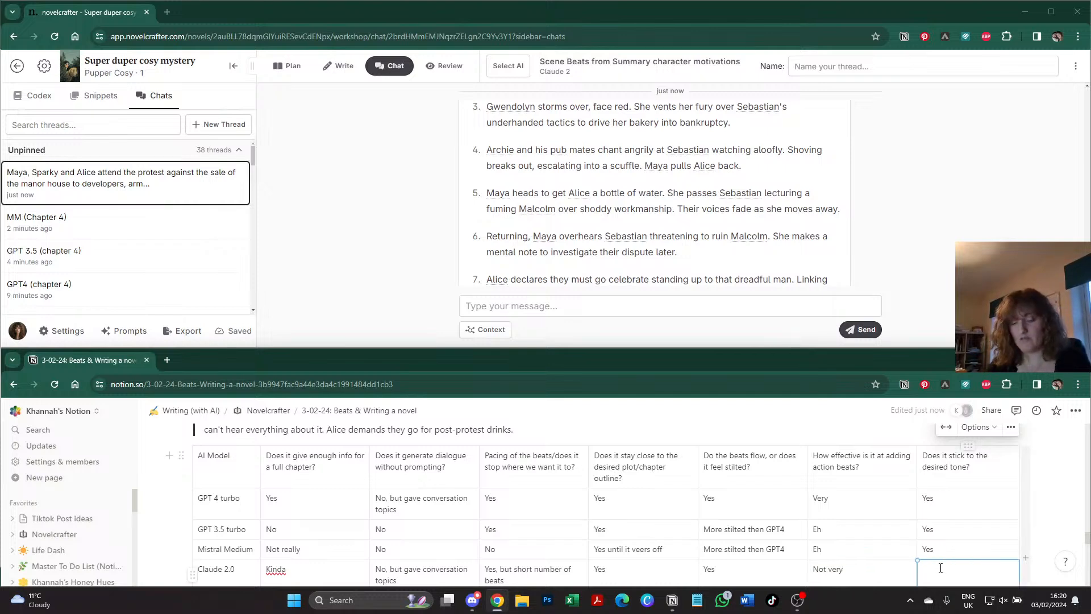
type("Yes")
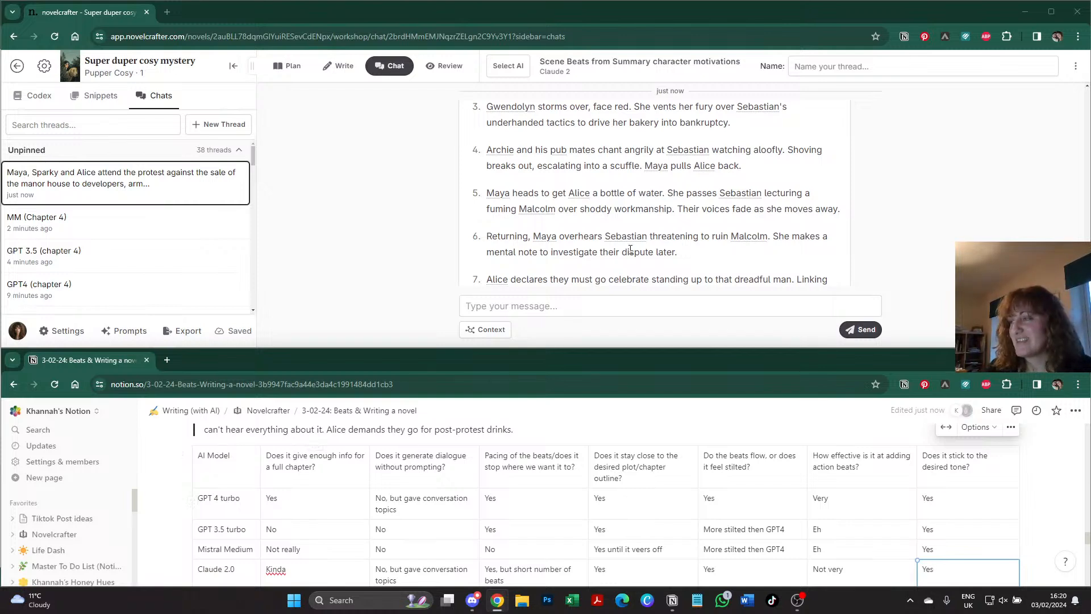
- Name the Claude 2 chat thread "Claude (Chapter 4)"
scroll(630, 248, "down", 1)
left_click(830, 67)
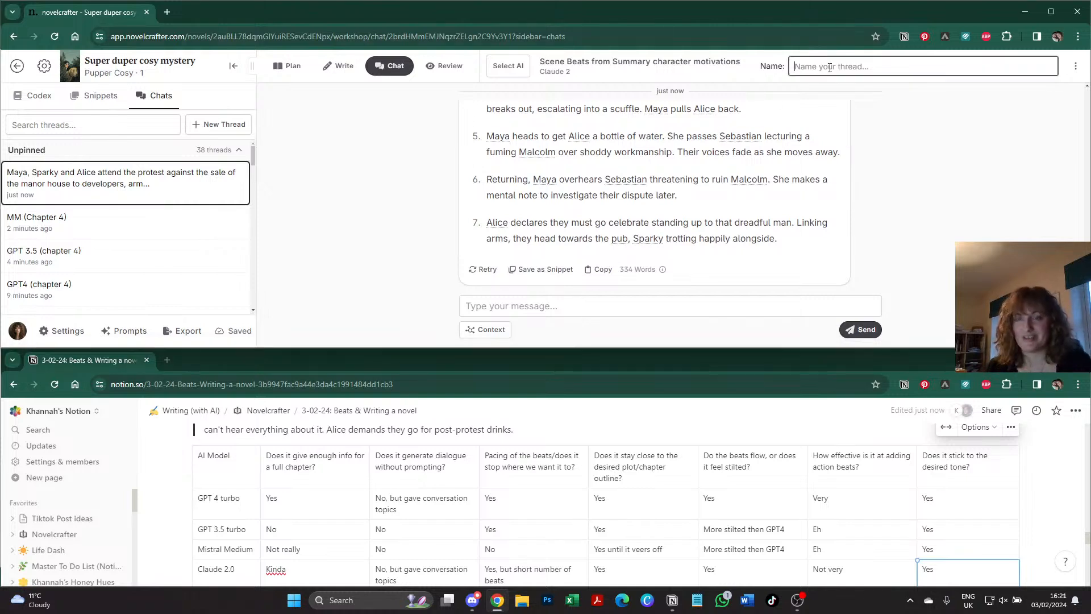
type("Claude (")
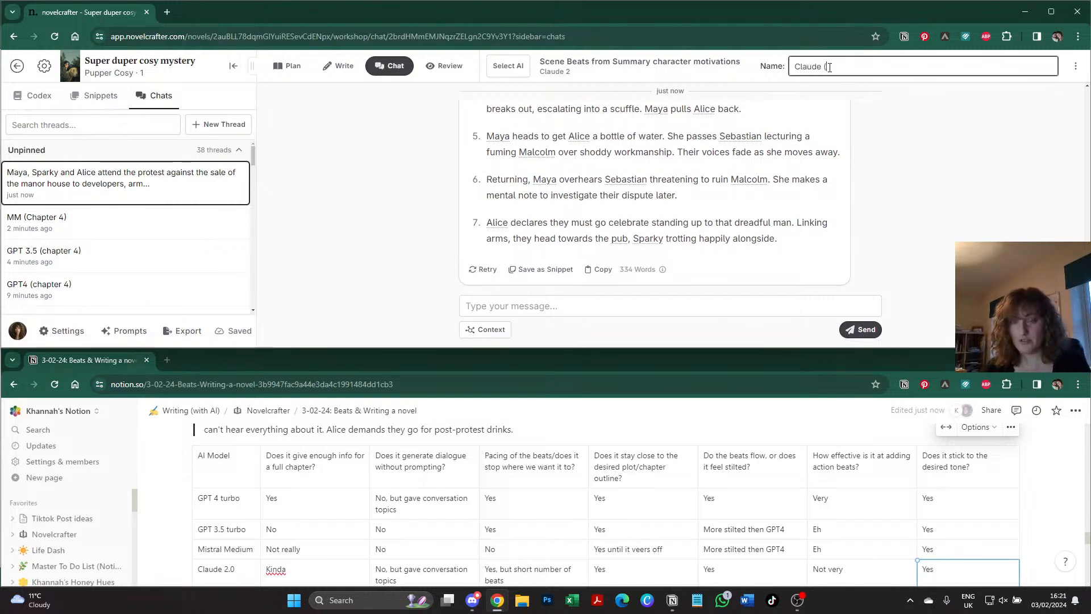
type("Chapter 4")
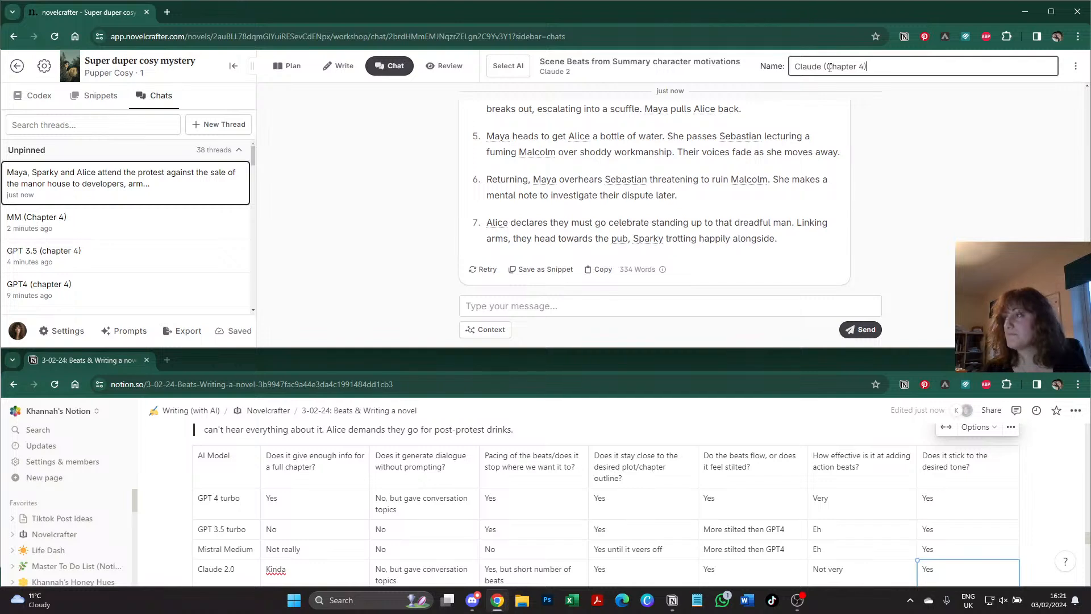
key("Return")
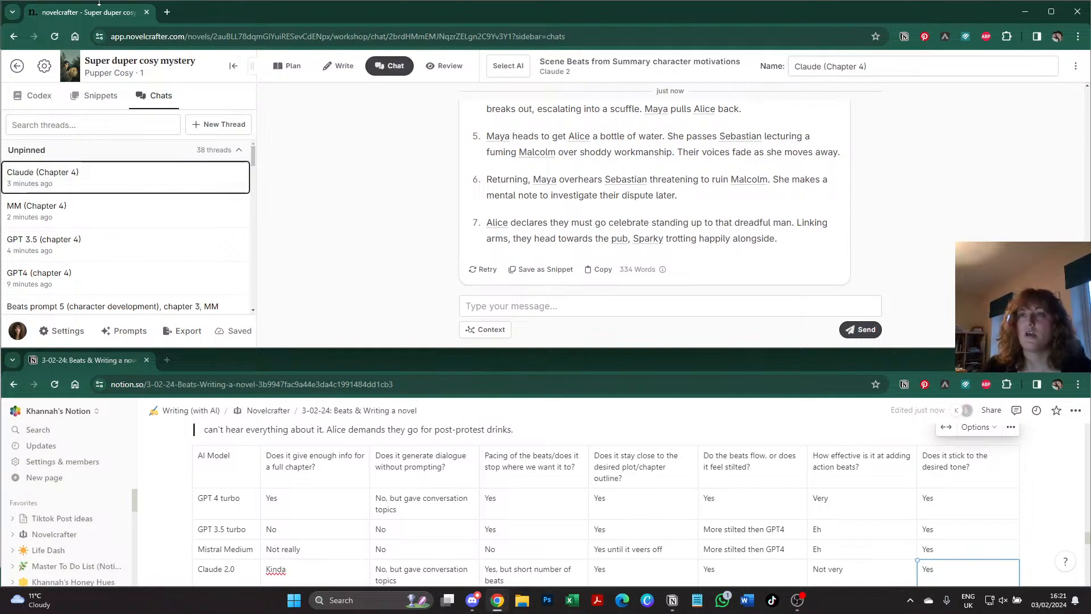
- Start a new chat thread using the Scene Beats from Summary character motivations prompt with the Airoboros model
scroll(209, 526, "down", 5)
scroll(263, 494, "up", 4)
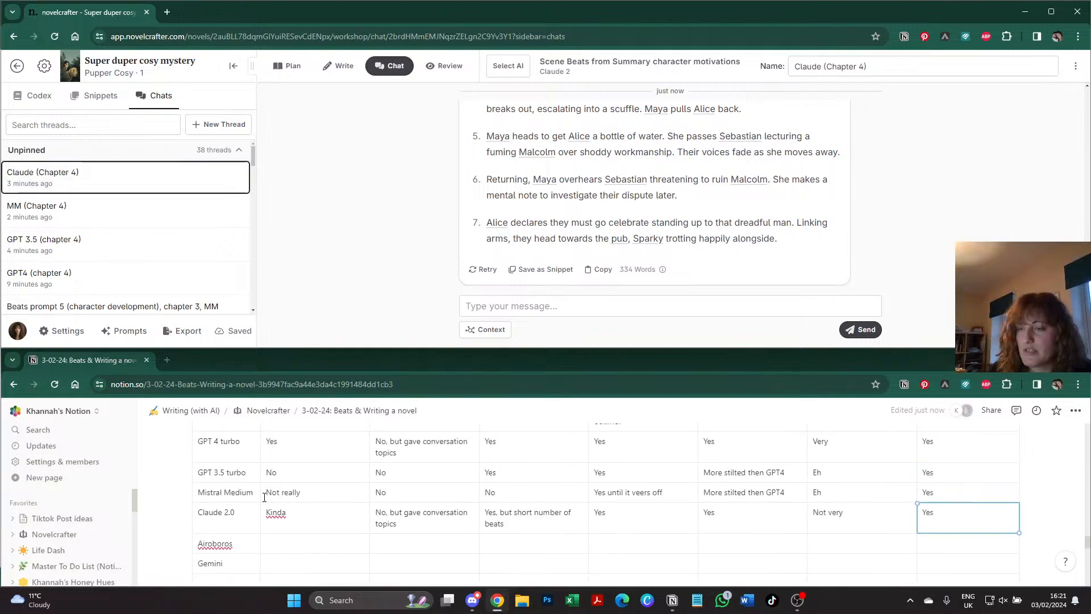
left_click(389, 66)
left_click(502, 67)
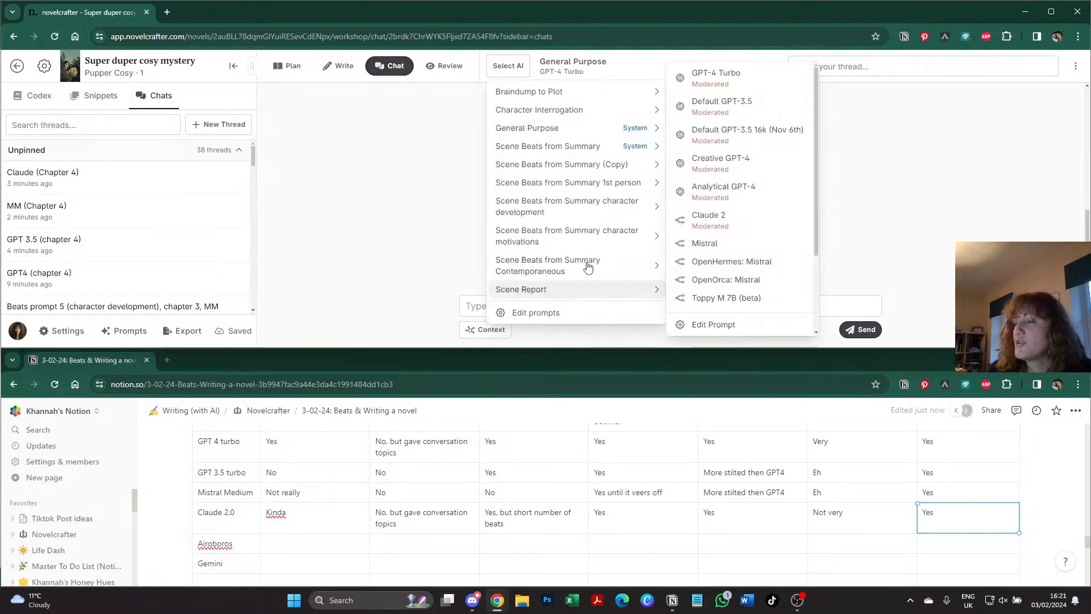
mouse_move(563, 243)
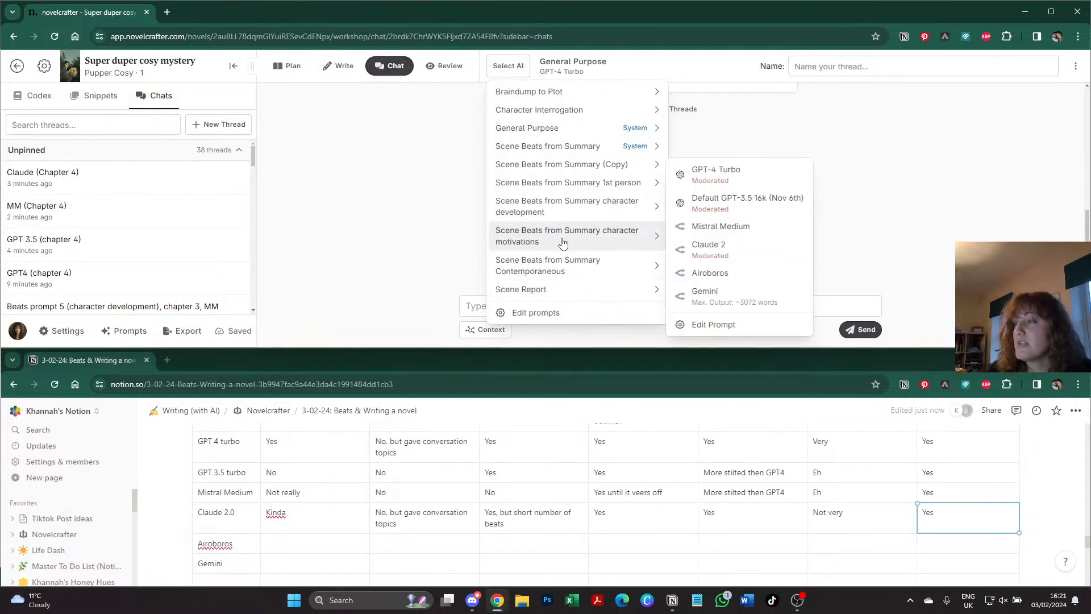
left_click(711, 273)
- Copy the protest scene summary from the Notion page into the new Airoboros thread and send it
left_click(619, 297)
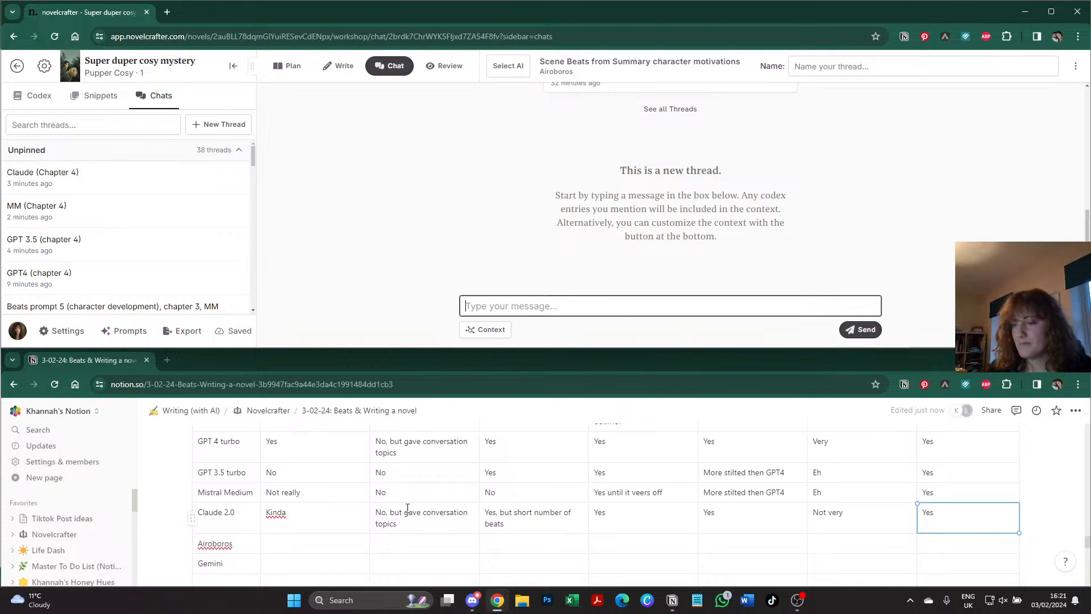
scroll(407, 508, "up", 5)
triple_click(269, 537)
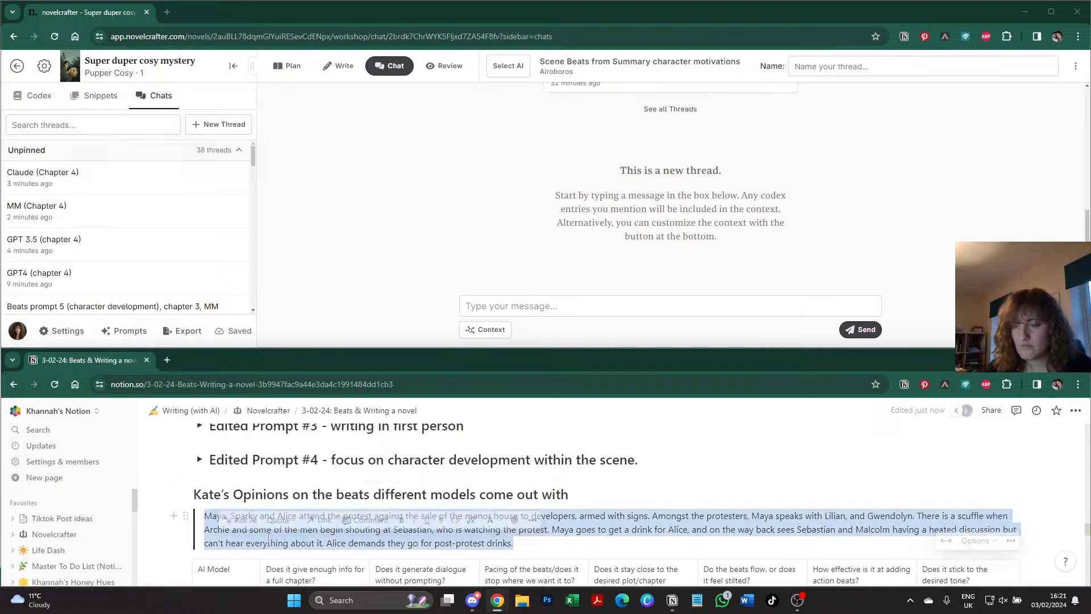
key("ctrl+c")
left_click(681, 307)
key("ctrl+v")
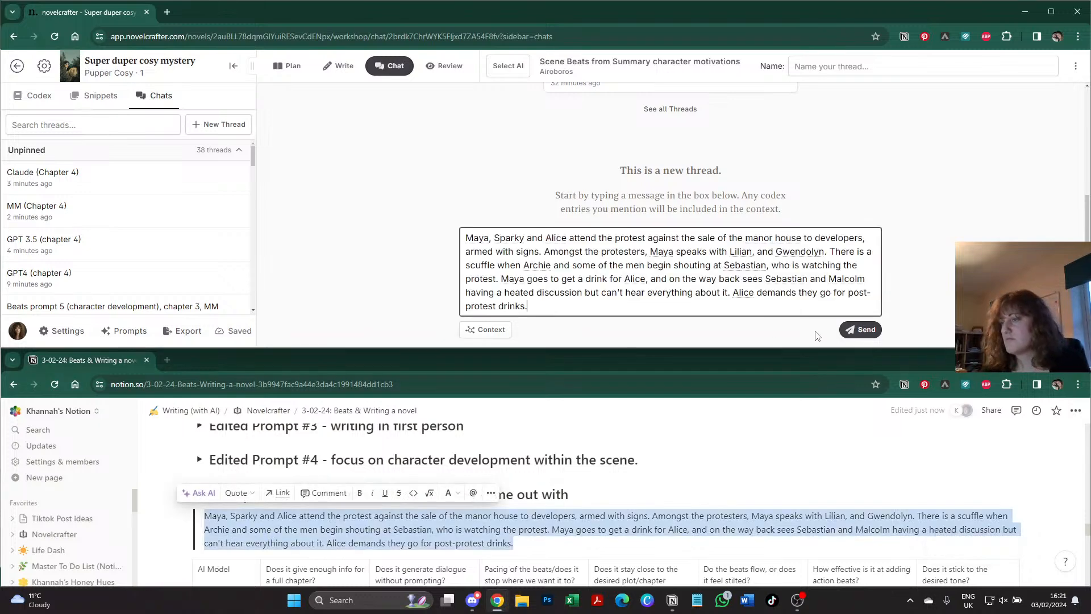
left_click(860, 329)
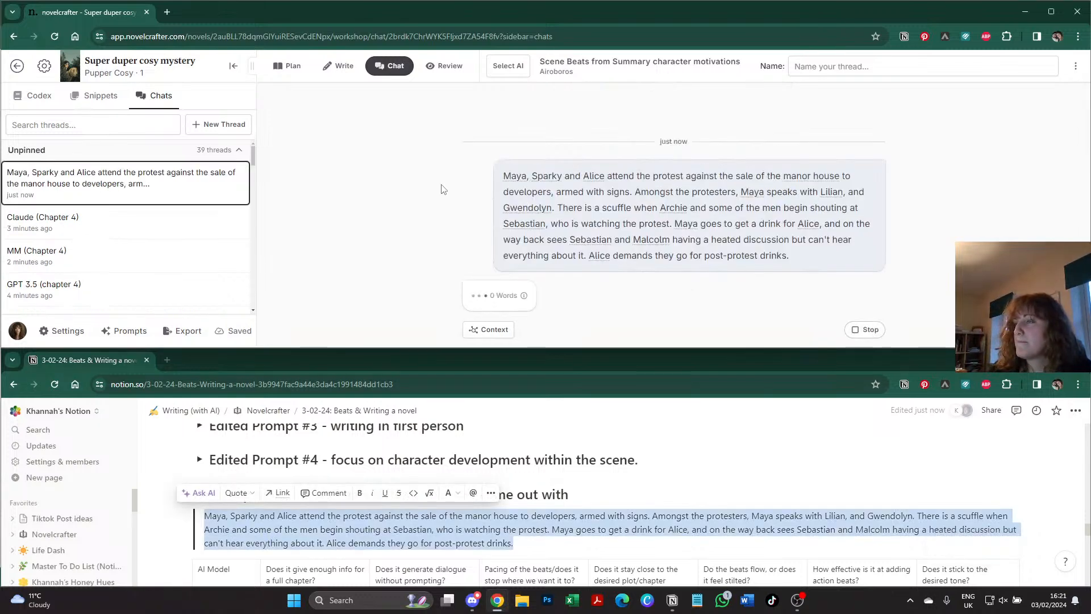
- Preview the "Claude (Chapter 4)" thread while Airoboros generates, and close the preview
left_click(54, 224)
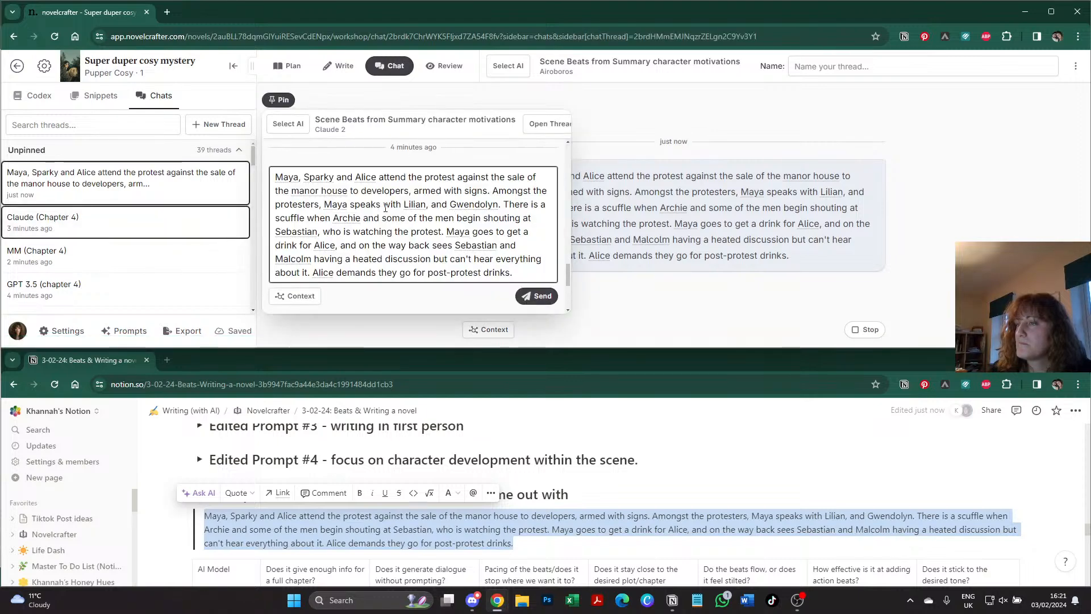
scroll(389, 208, "up", 10)
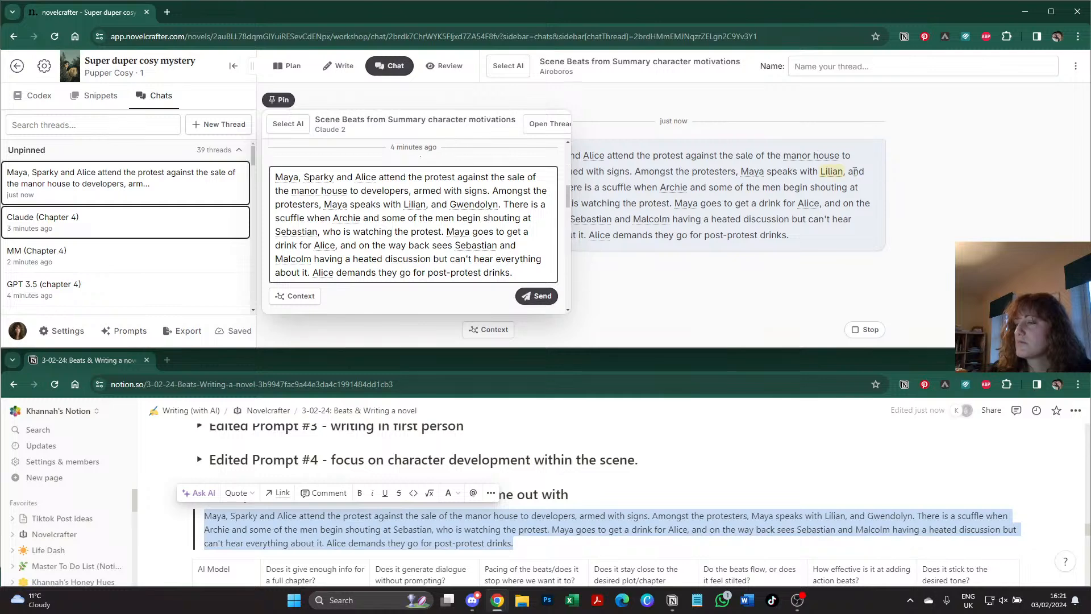
left_click(980, 191)
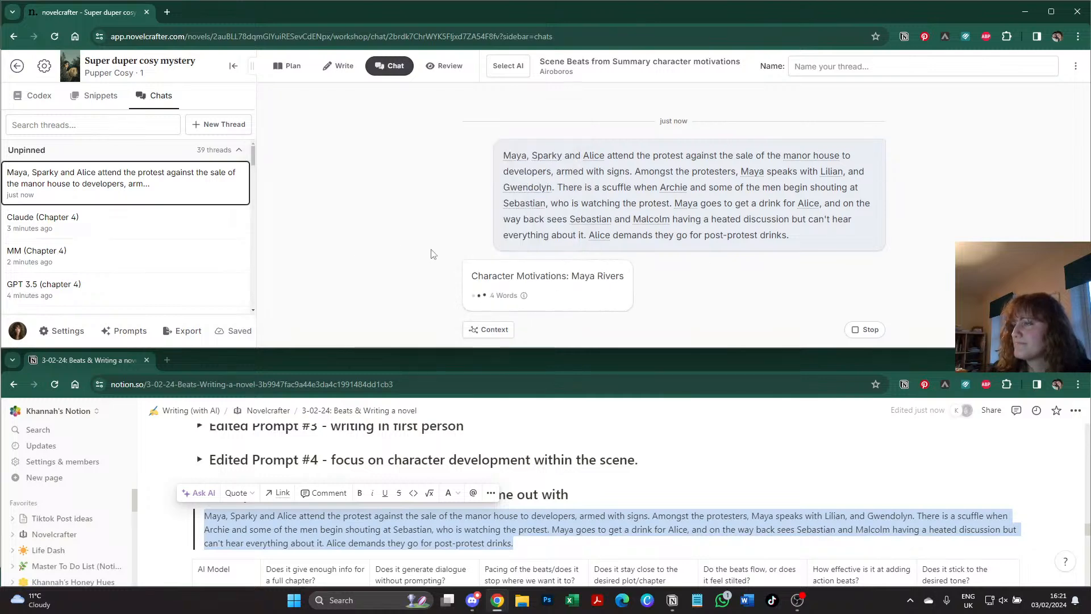
- Examine the scene beats Airoboros generates for the protest chapter, with its row ready in the model comparison table
scroll(653, 475, "down", 2)
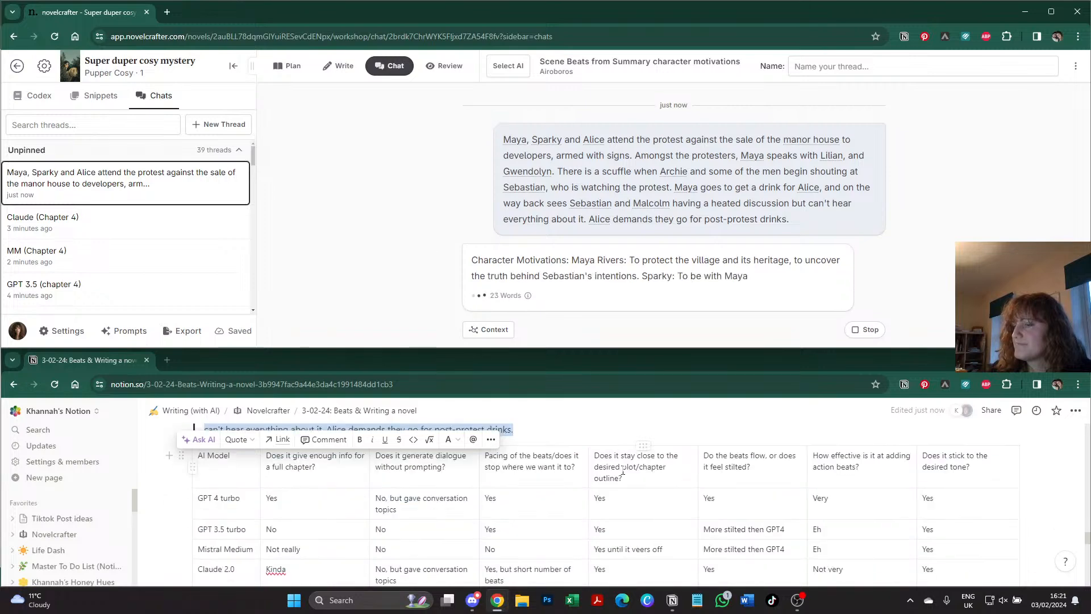
scroll(290, 493, "down", 2)
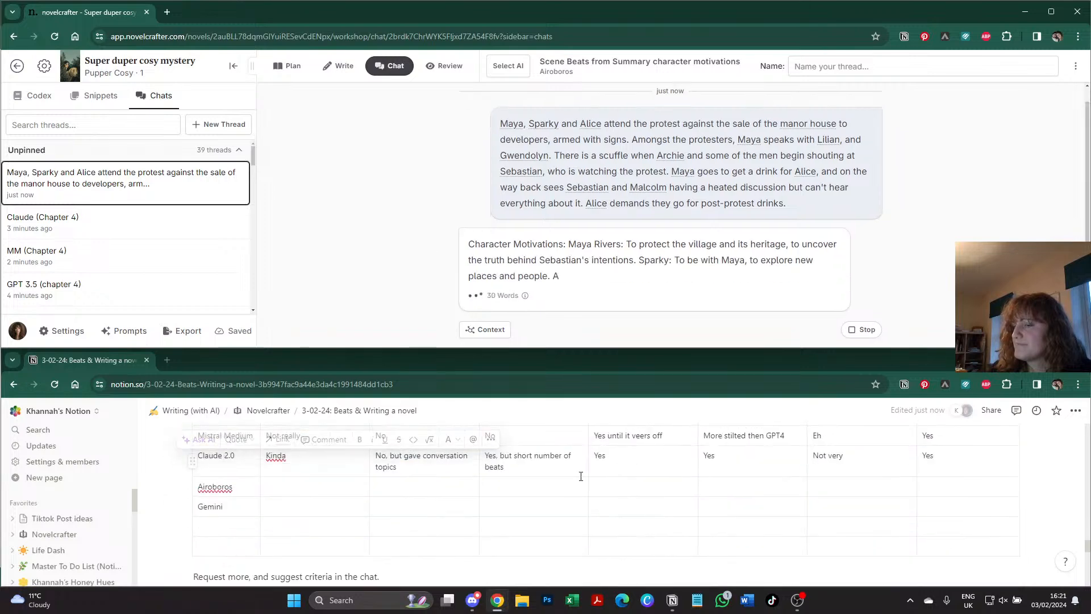
left_click(290, 493)
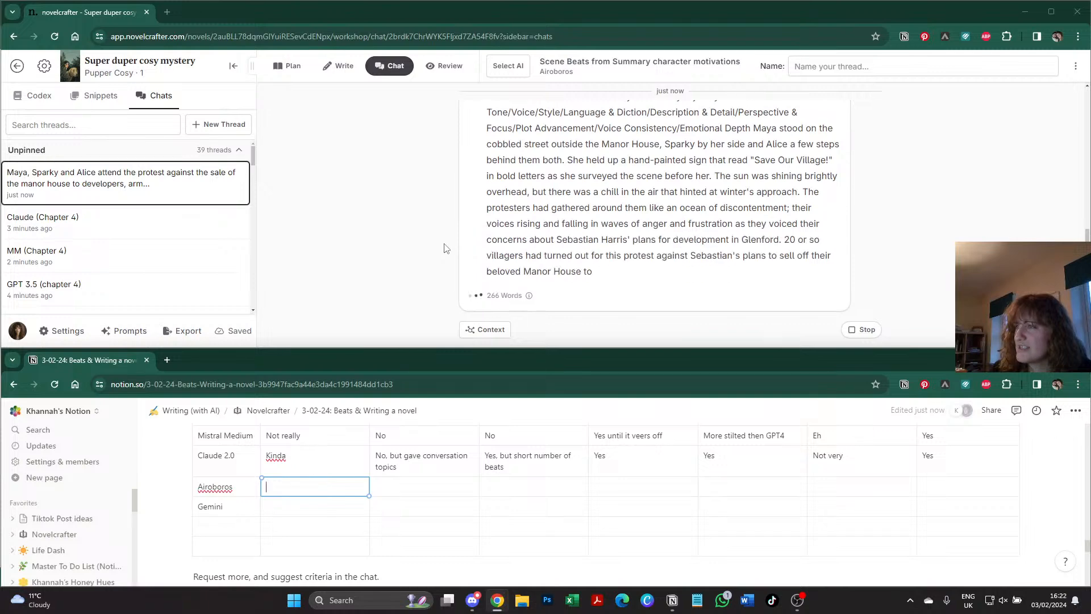
scroll(446, 248, "up", 2)
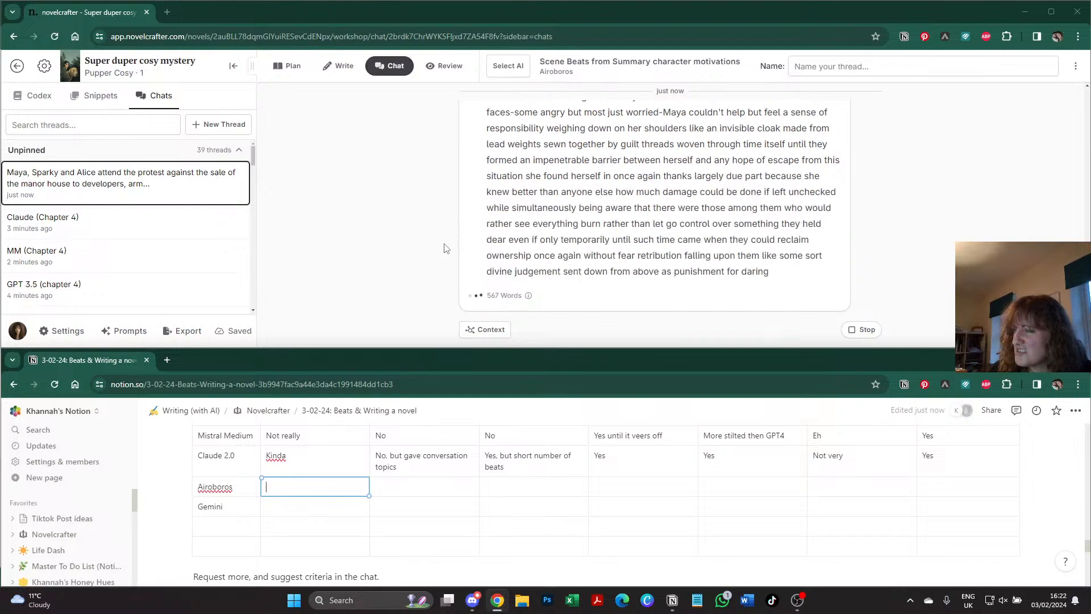
scroll(446, 248, "up", 3)
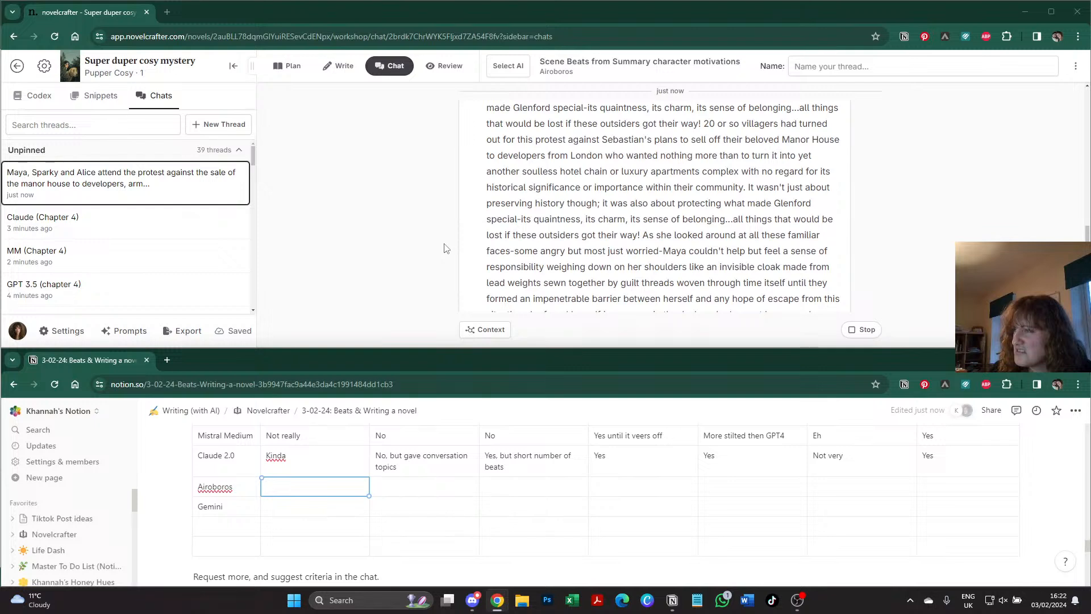
scroll(446, 248, "down", 1)
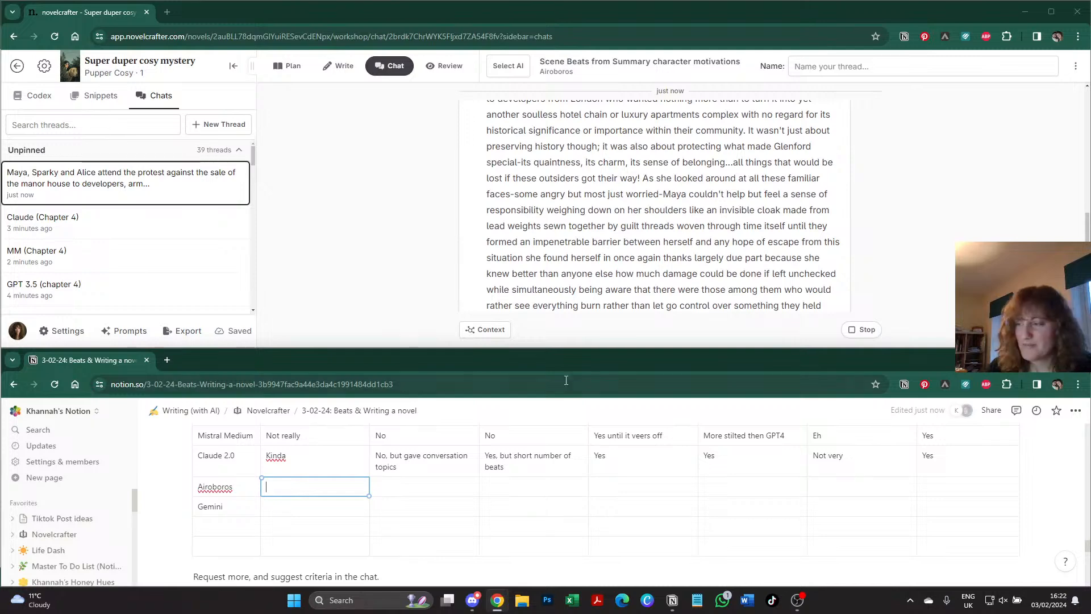
- Extend GPT 4 turbo's entry on staying close to the plot to "Yes, but adds creativity within the beats"
scroll(558, 497, "up", 5)
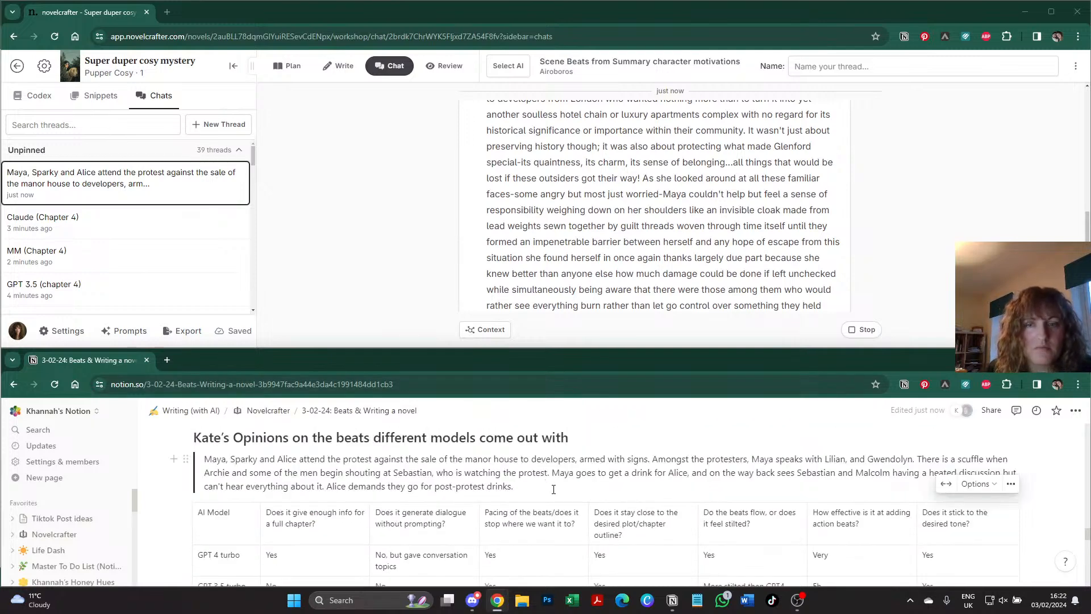
scroll(552, 489, "down", 2)
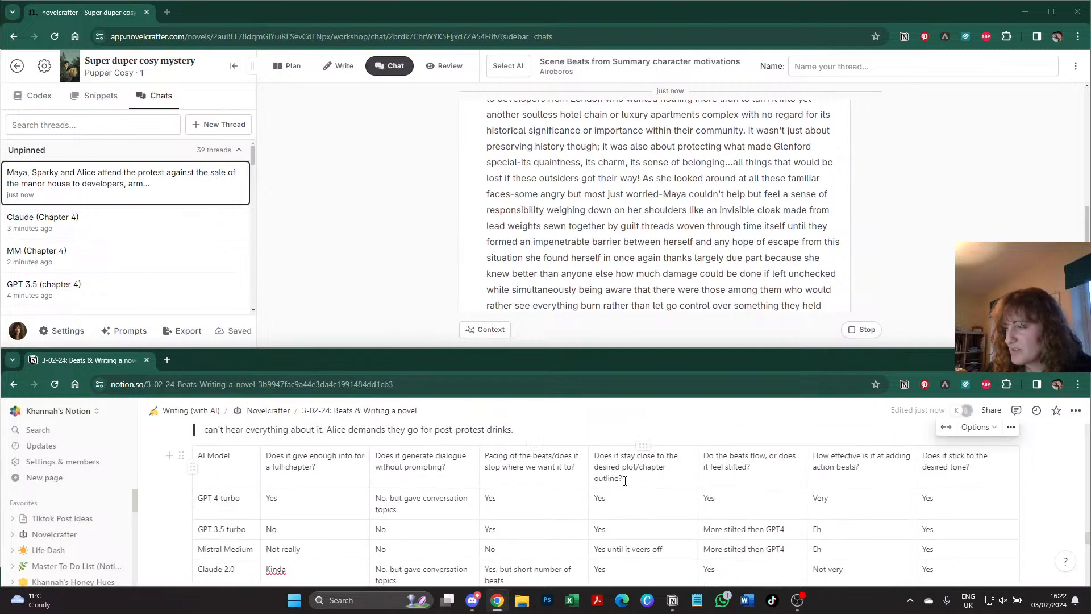
left_click(629, 498)
type(", but adds creativity")
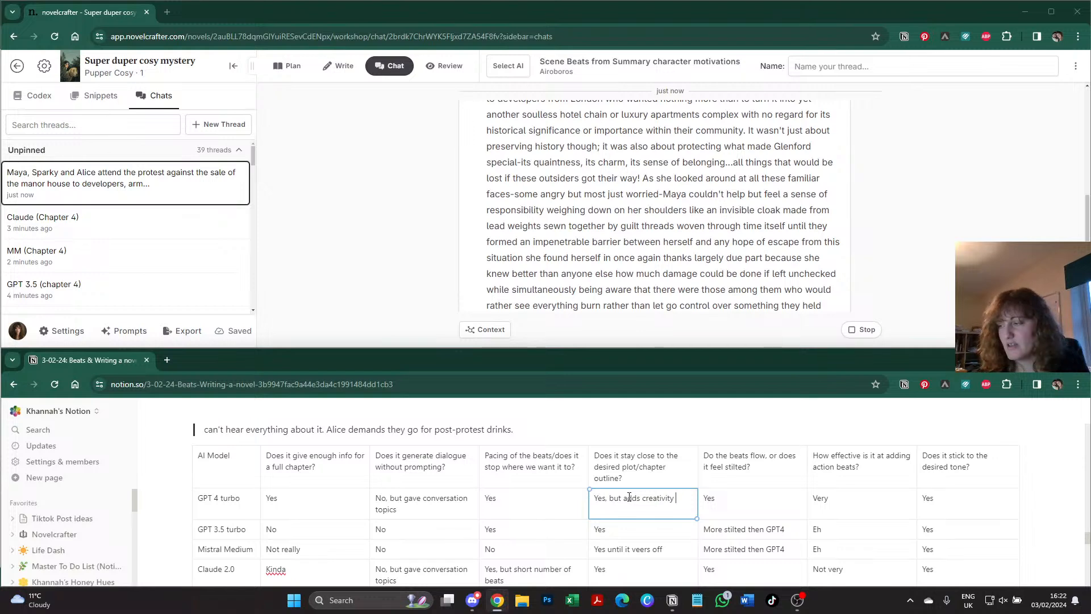
type(" within the beats")
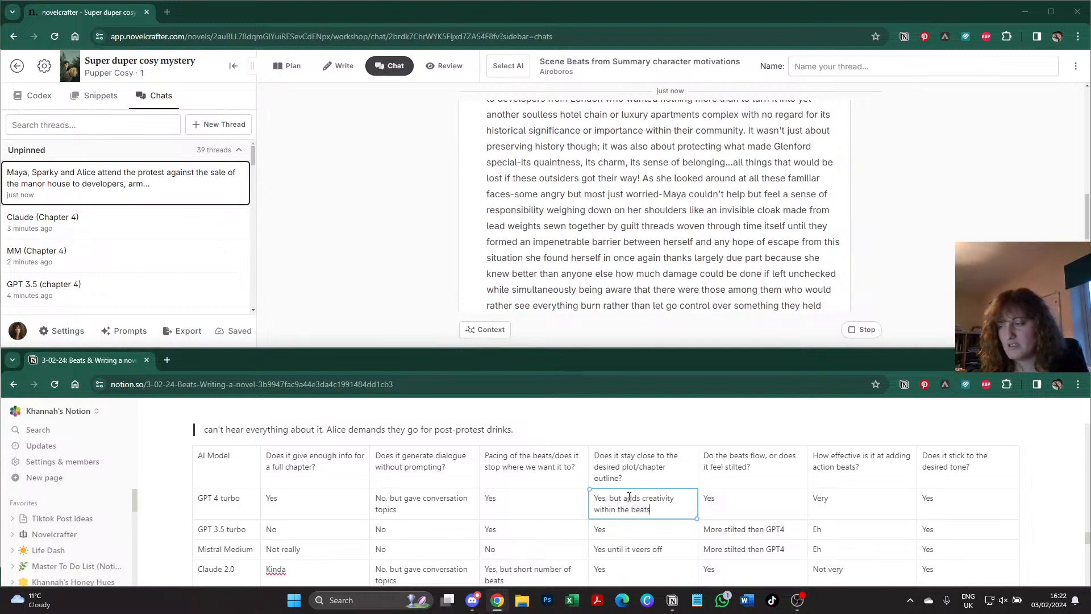
- Change Claude 2.0's entry on staying close to the plot to "Yes but no creativity."
left_click(637, 570)
type("but n")
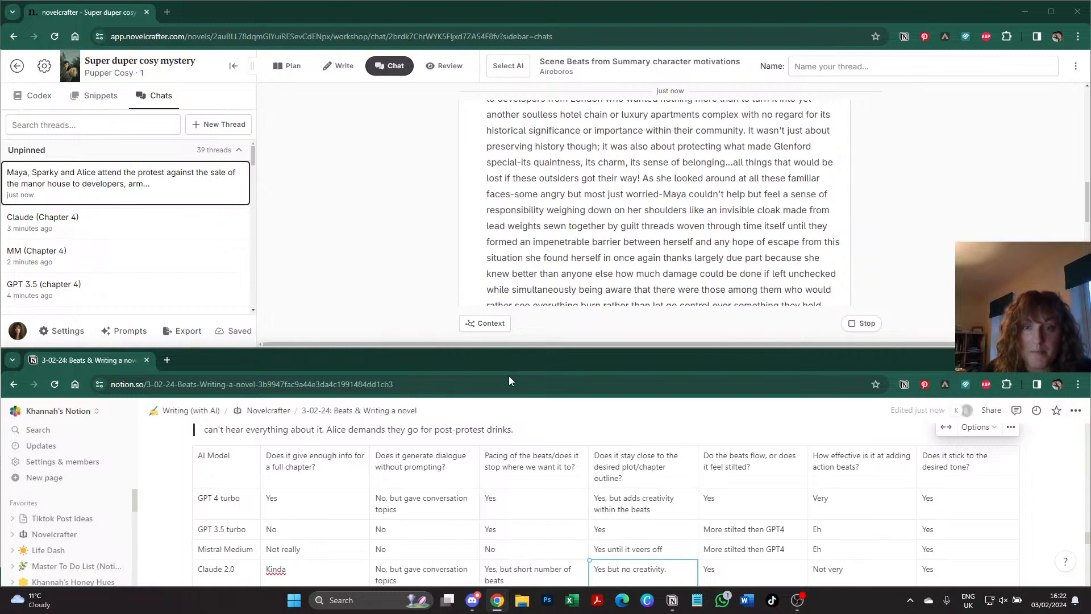
type("o creativity.")
- Add Bagel as an AI model in the empty row below Gemini in the comparison table
scroll(321, 495, "down", 2)
left_click(206, 526)
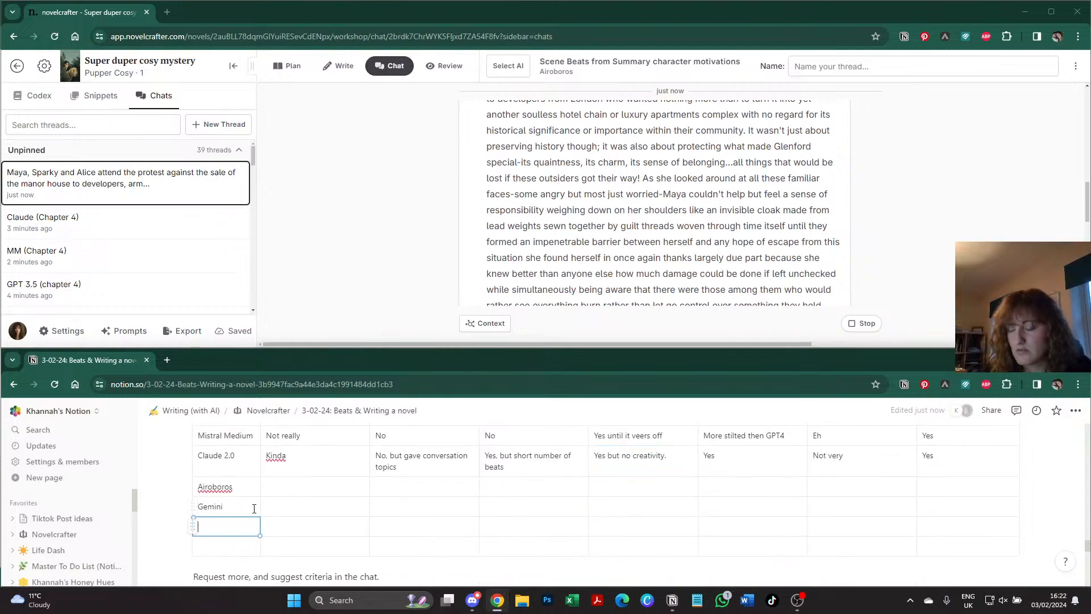
type("Bagel")
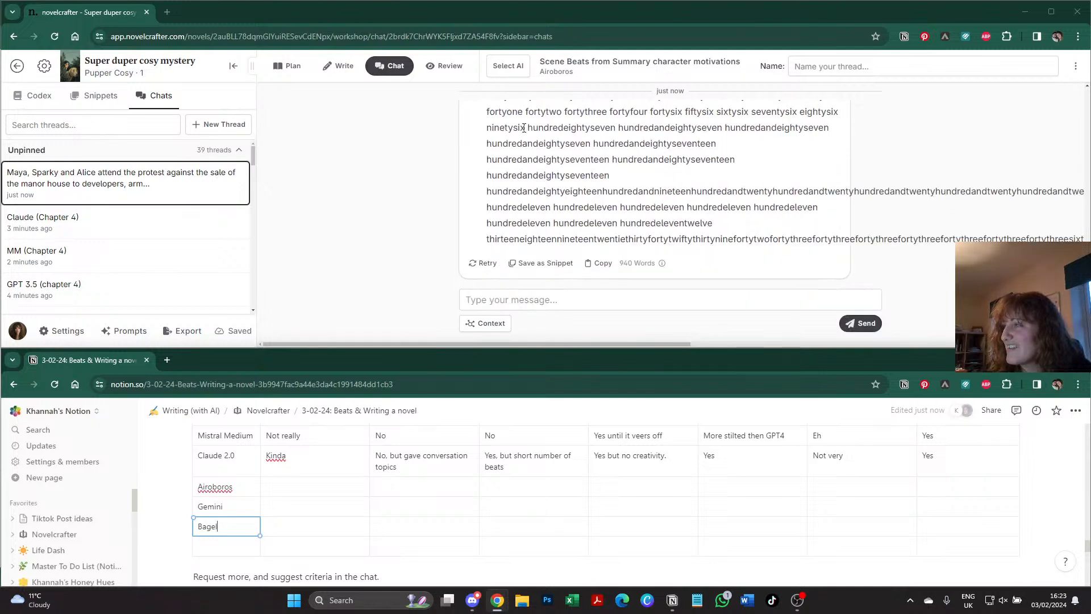
- Review the finished Airoboros response and copy the protest scene summary from the thread's opening message
scroll(523, 127, "up", 10)
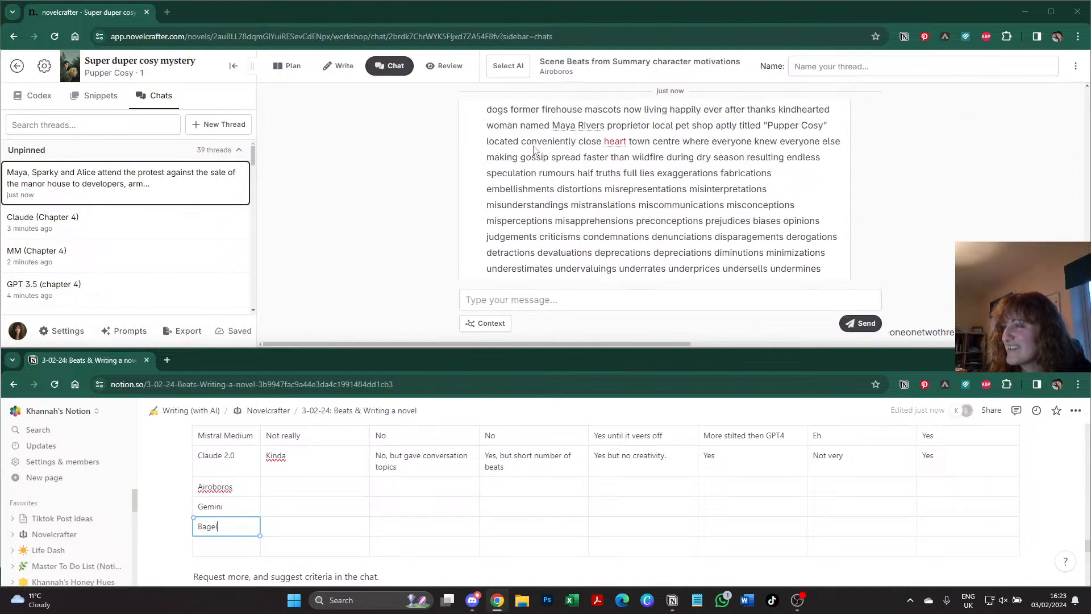
scroll(534, 149, "down", 10)
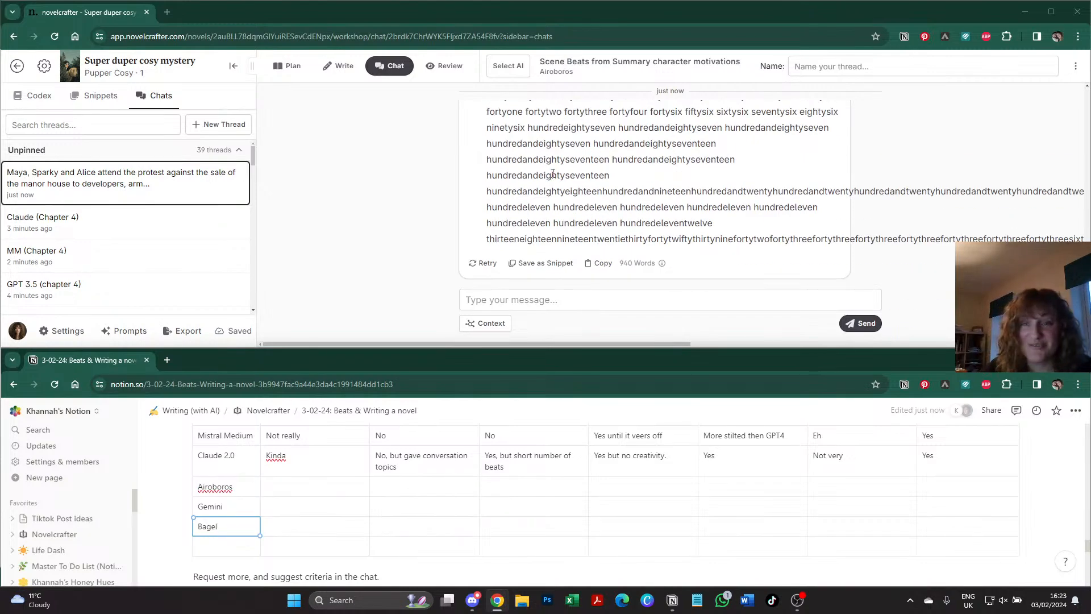
scroll(562, 171, "up", 10)
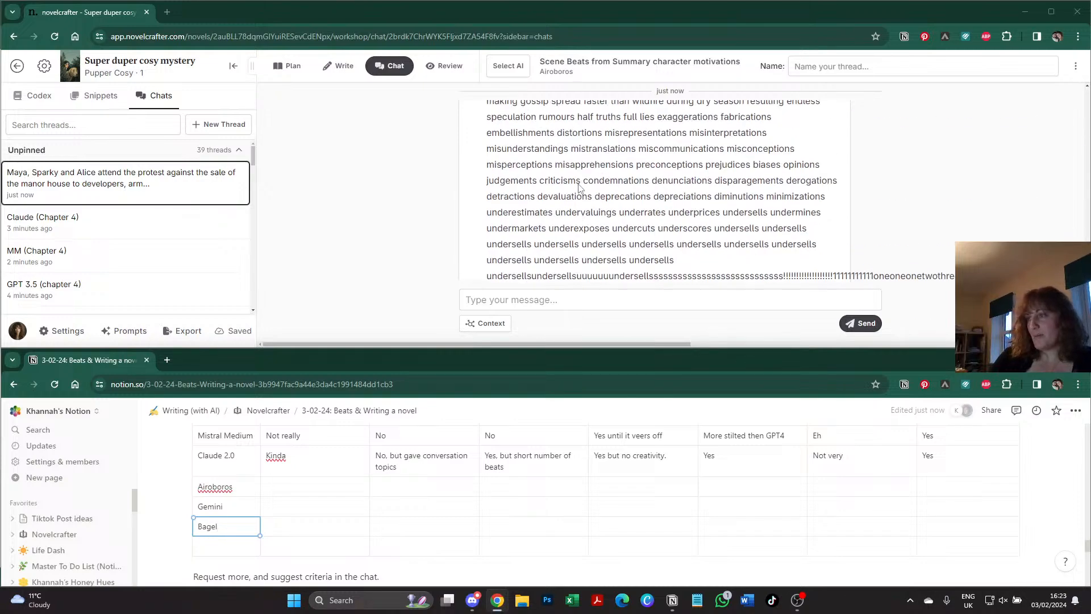
scroll(579, 186, "up", 10)
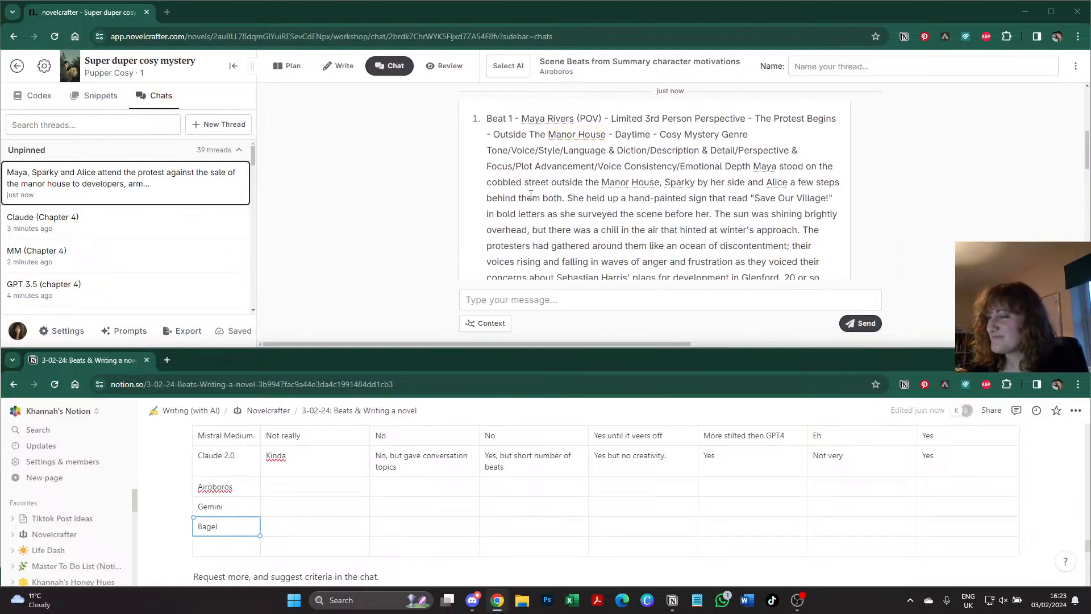
scroll(500, 194, "up", 5)
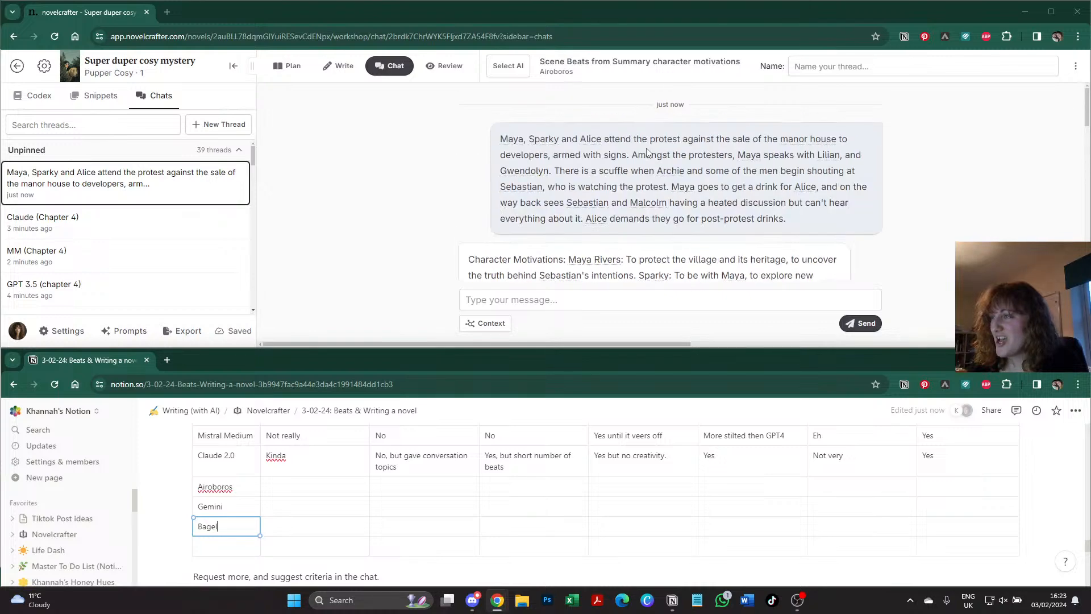
triple_click(599, 167)
key("ctrl+c")
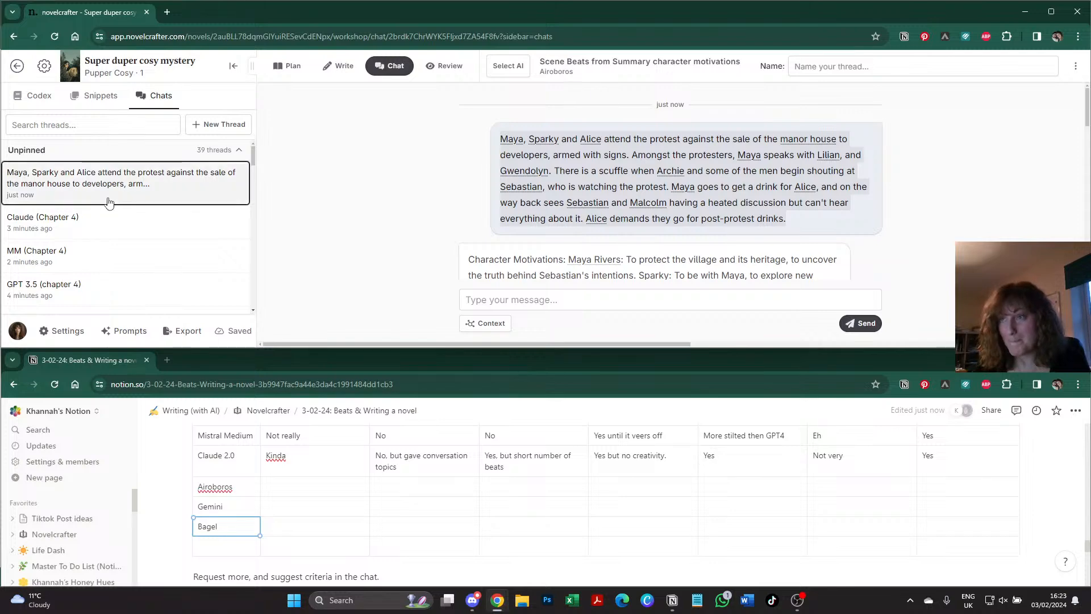
- Start a new chat thread and paste the copied protest scene summary as its message
left_click(370, 66)
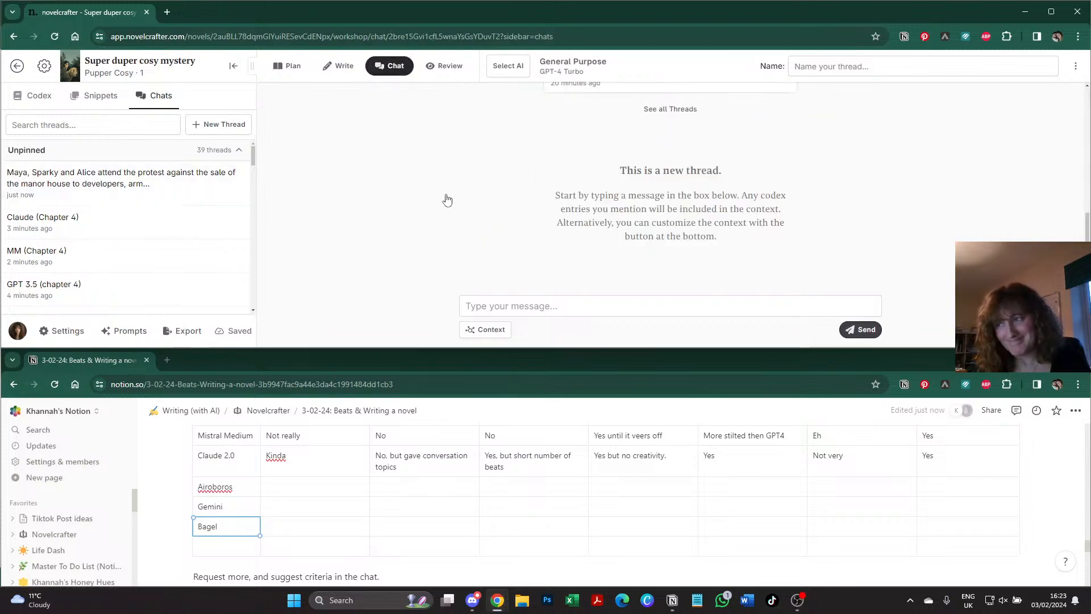
left_click(495, 300)
key("ctrl+v")
- Send the summary using the "Scene Beats from Summary character motivations" prompt with the Airoboros model
left_click(516, 74)
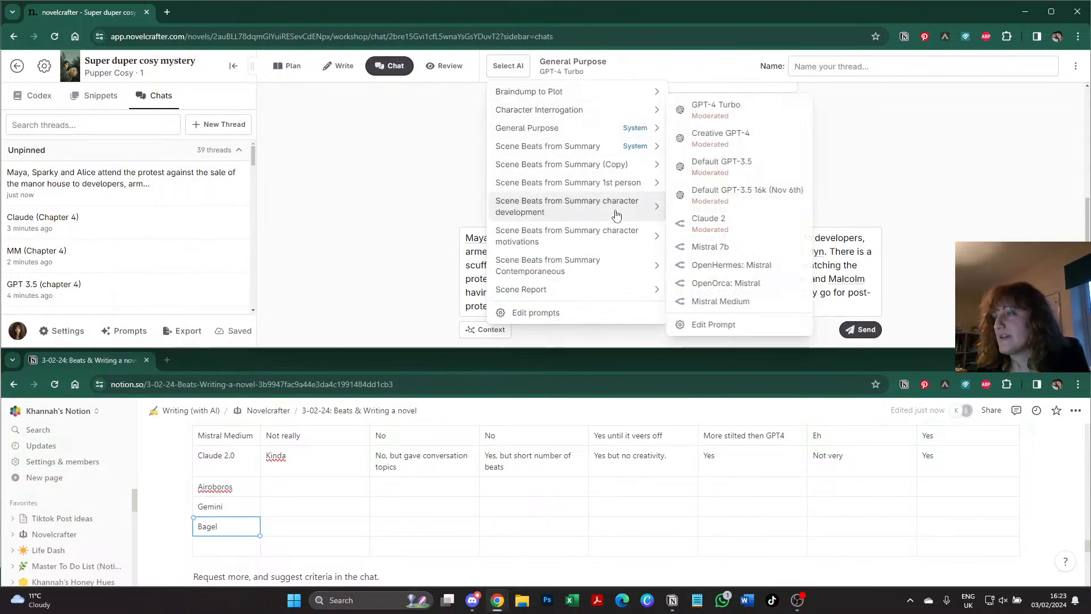
mouse_move(593, 243)
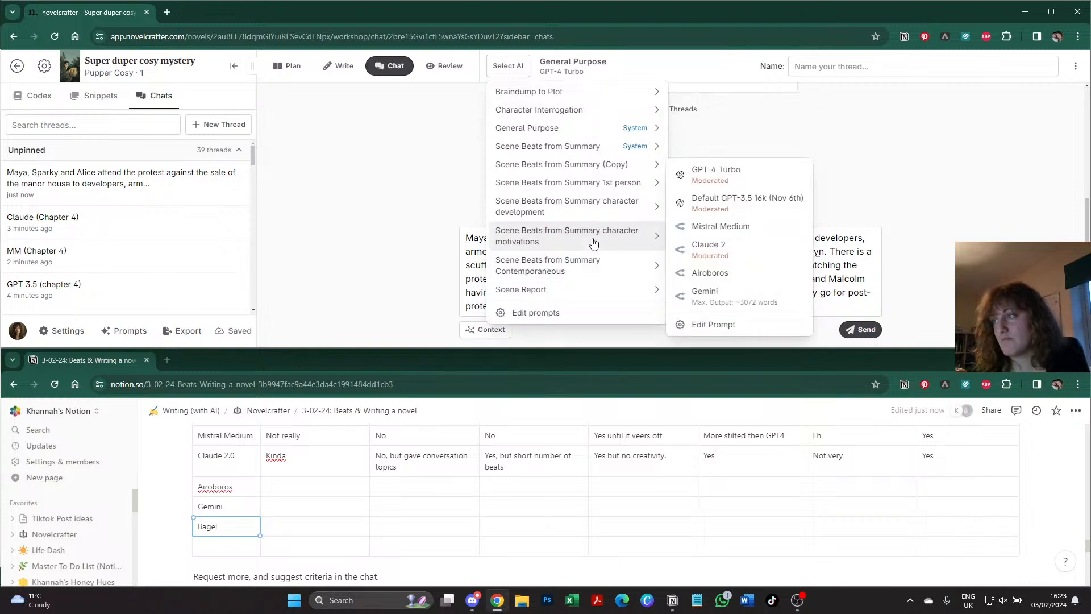
left_click(732, 274)
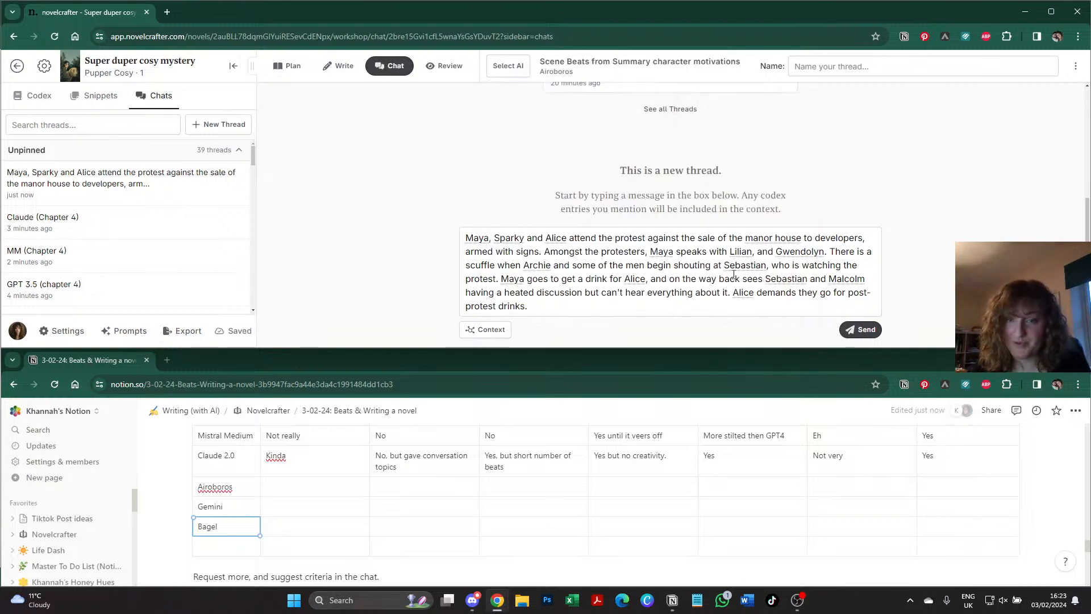
left_click(863, 331)
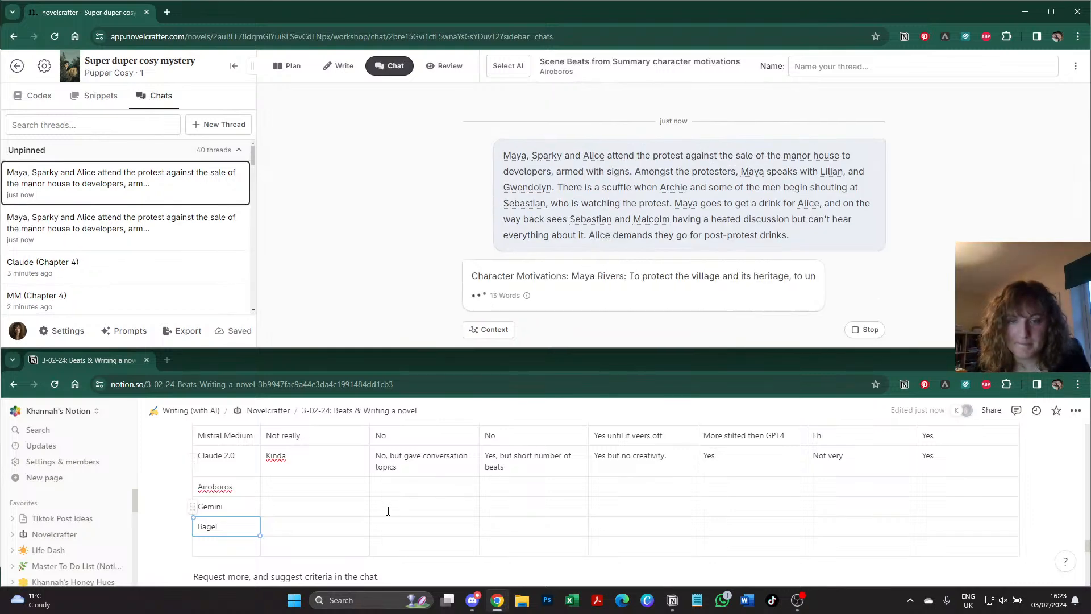
- Add Toppy as an AI model in the empty row below Bagel in the comparison table
scroll(388, 510, "down", 2)
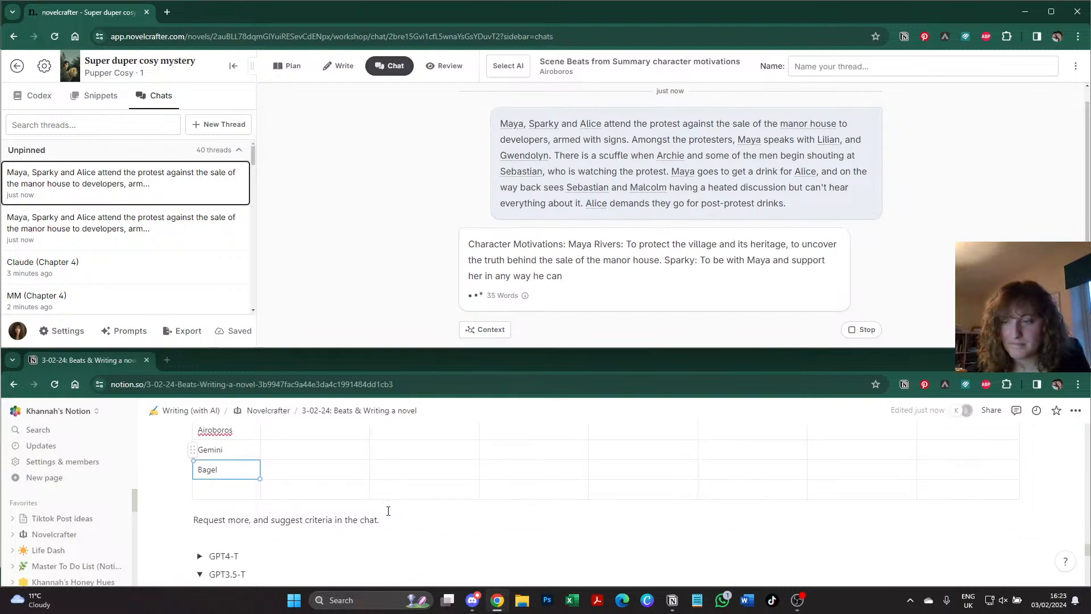
scroll(240, 463, "up", 1)
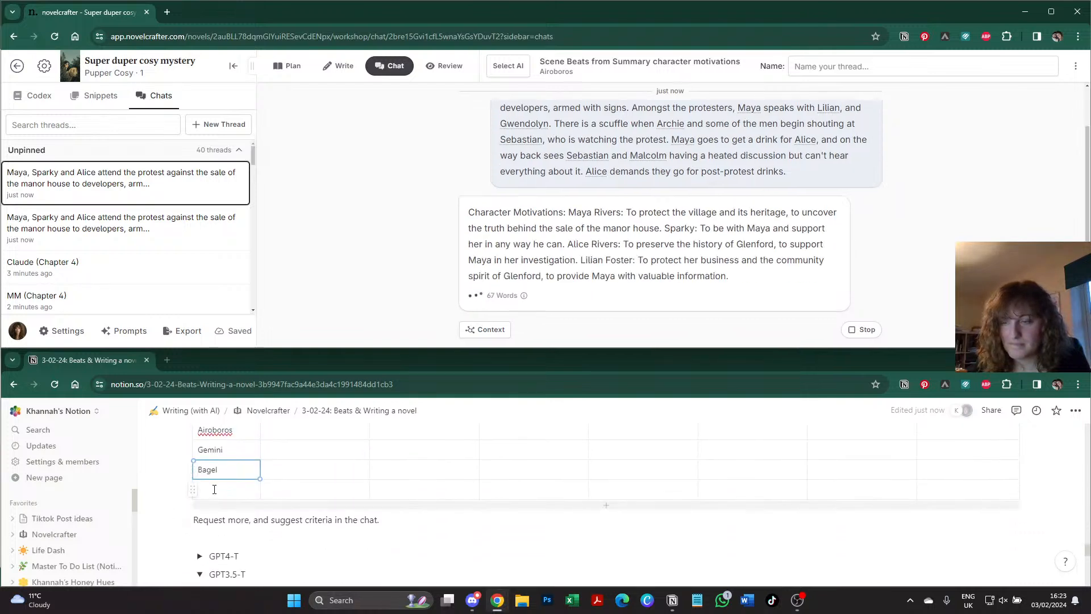
left_click(218, 491)
type("Toppy")
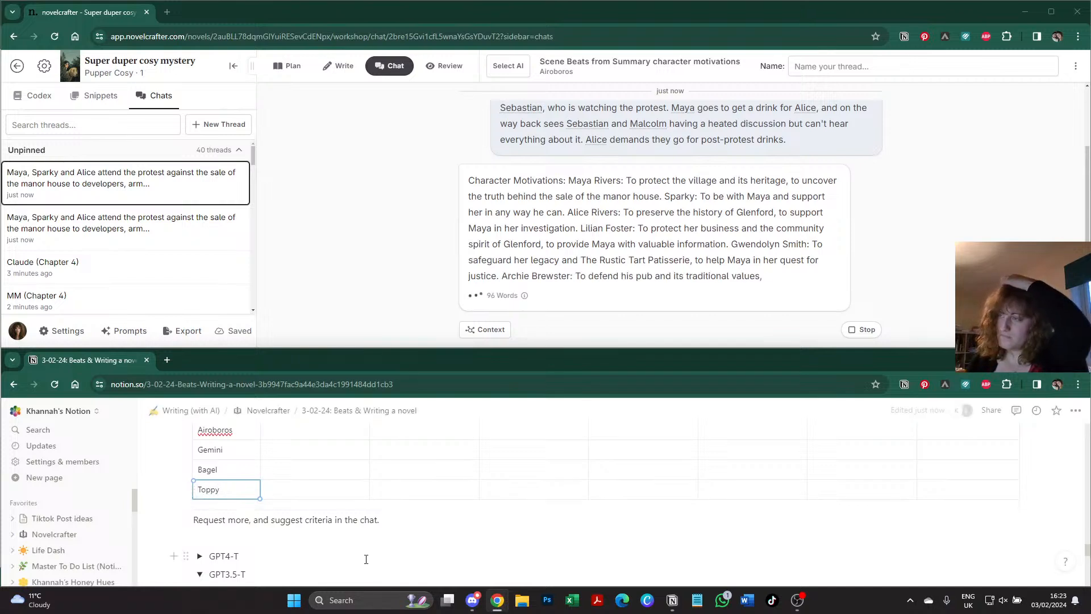
- Examine the new Airoboros response, covering the character motivations, the opening scene beat and the conversation beat
scroll(363, 545, "up", 3)
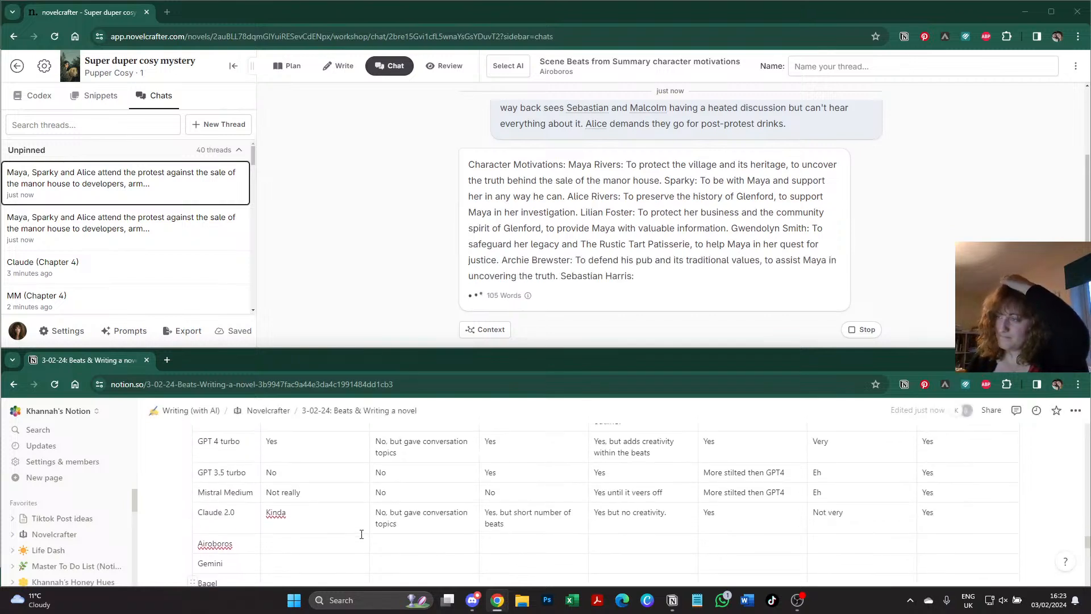
scroll(361, 534, "down", 1)
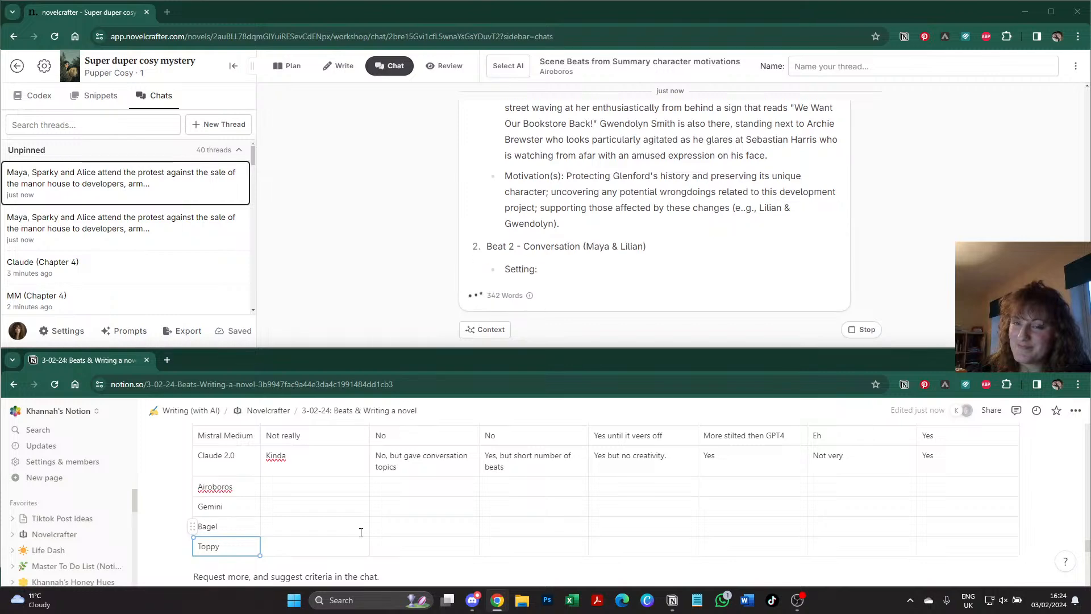
scroll(337, 227, "up", 4)
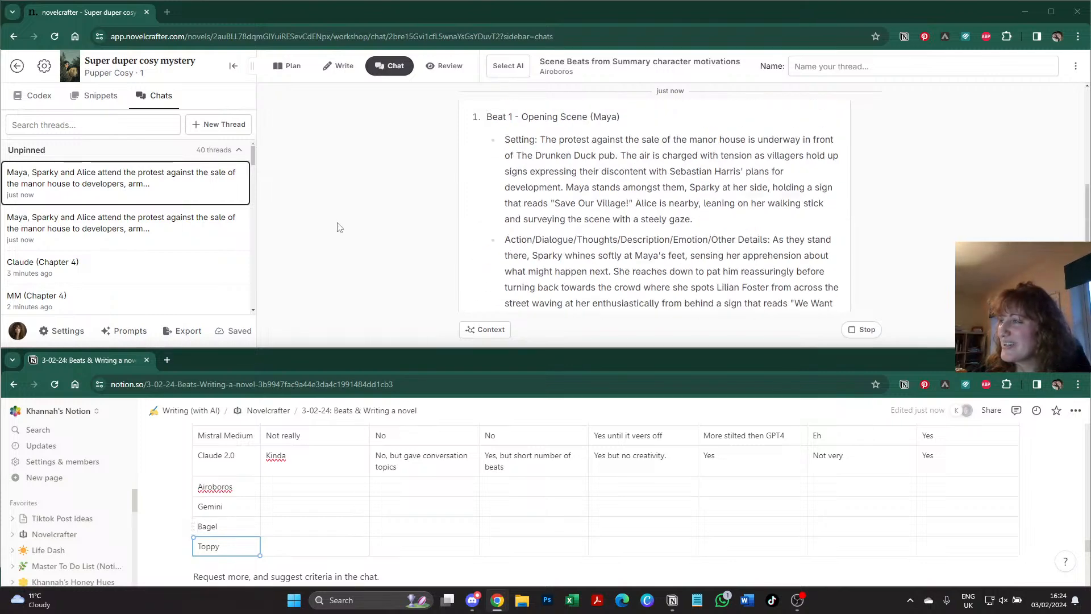
scroll(344, 225, "up", 5)
scroll(347, 222, "down", 2)
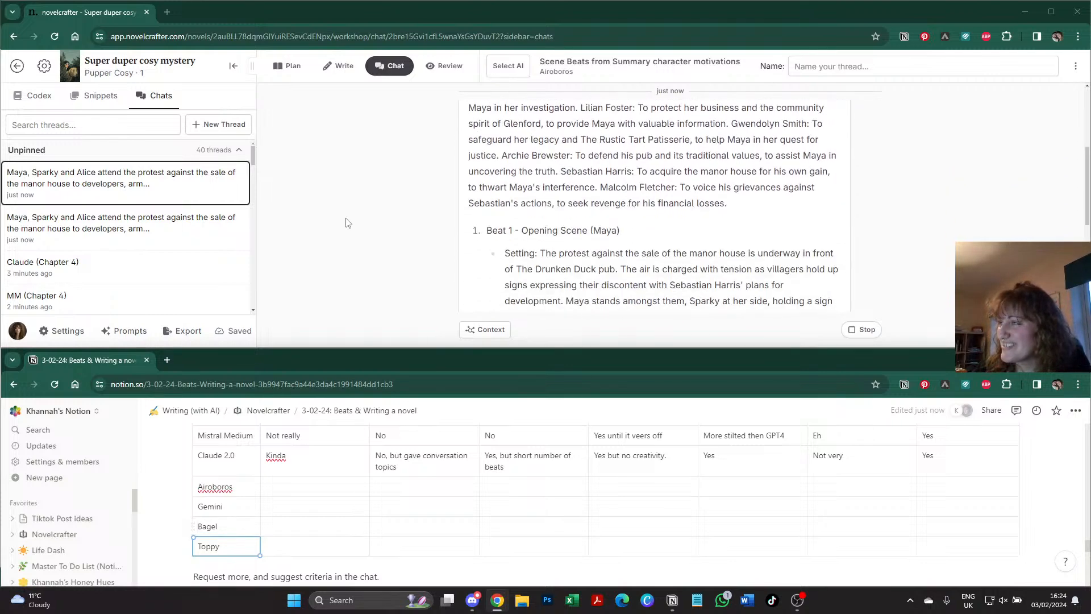
scroll(348, 222, "down", 1)
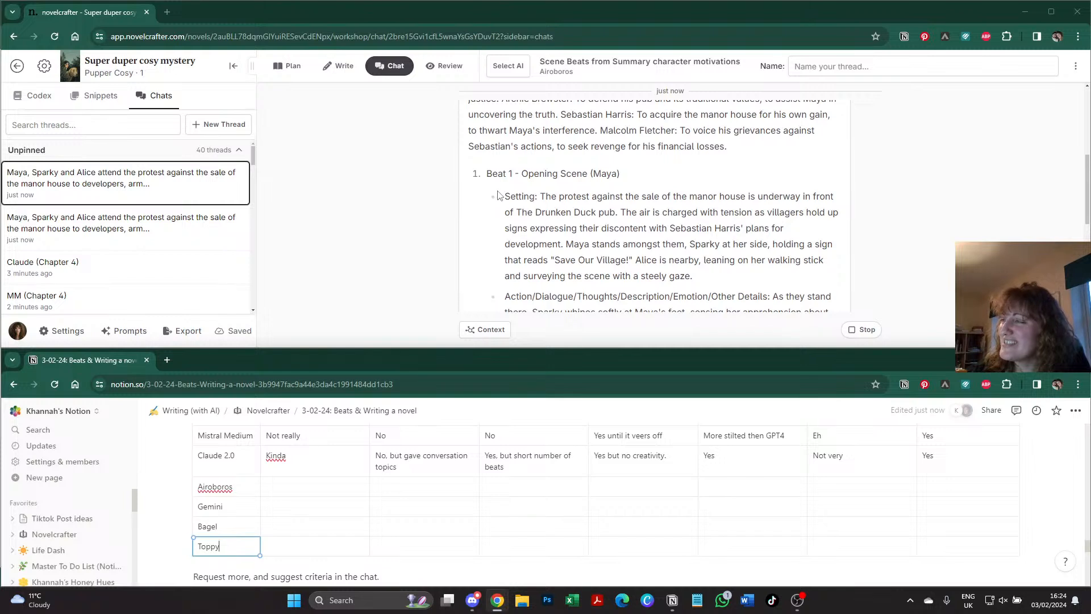
left_click_drag(497, 192, 714, 239)
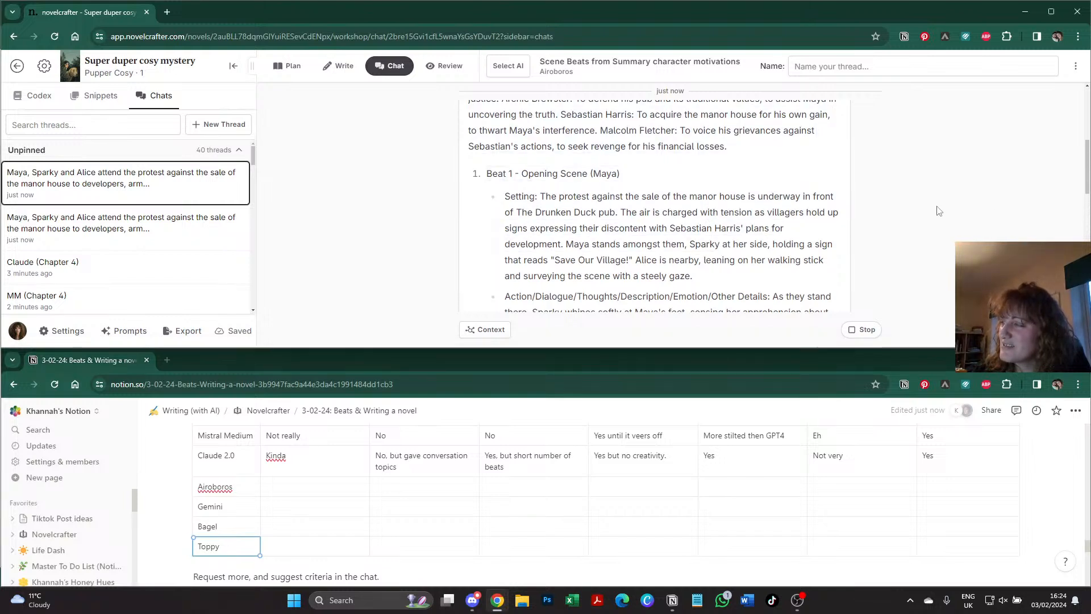
scroll(938, 210, "down", 1)
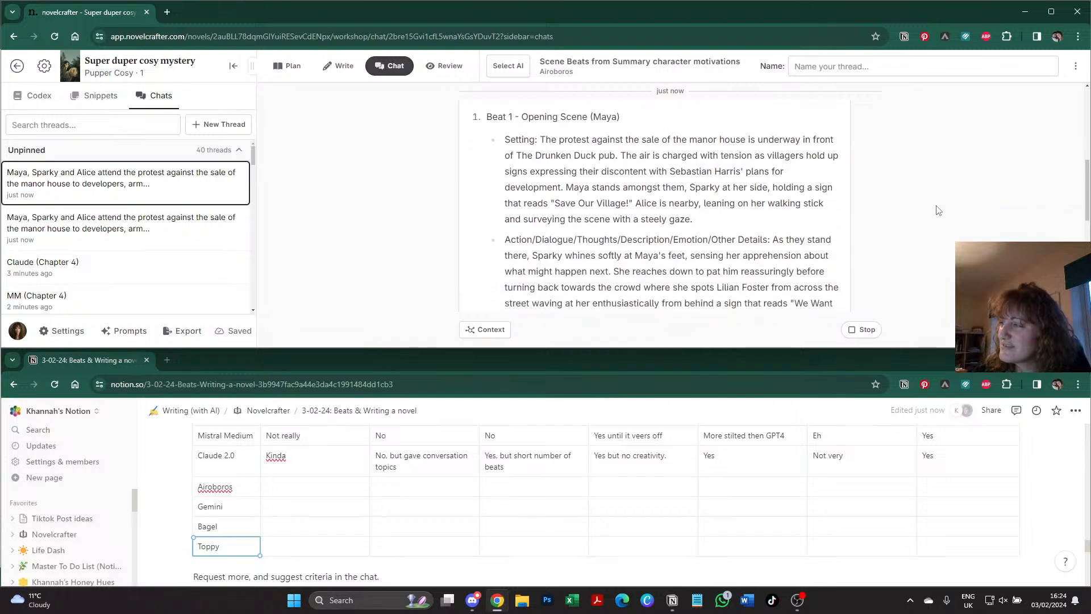
scroll(938, 210, "down", 1)
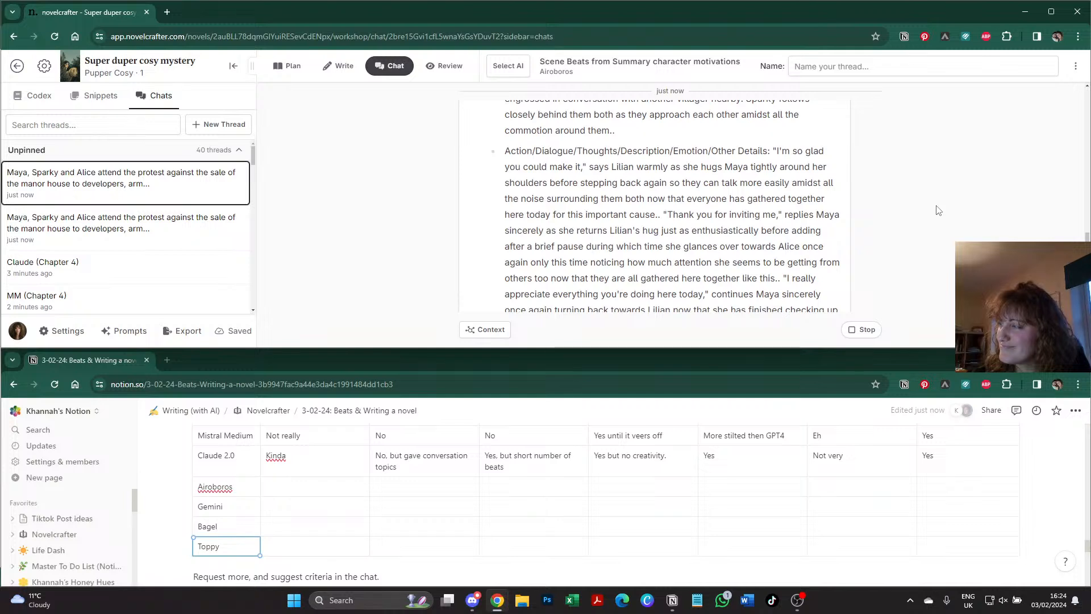
- Enter "Yes" for Airoboros in the column on generating dialogue without prompting
left_click(382, 484)
type("Yes")
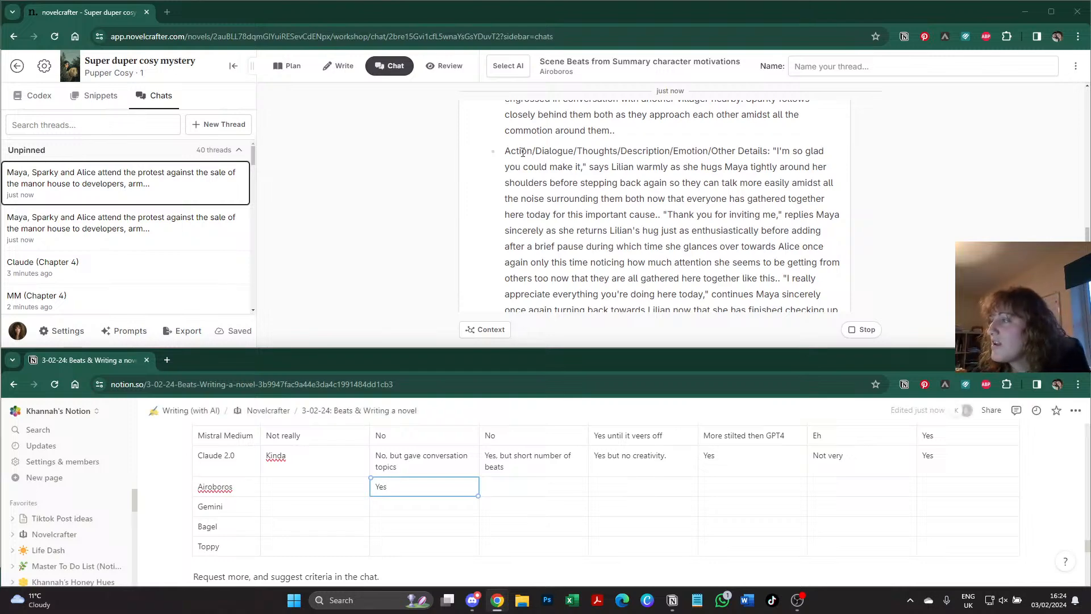
- Read on through the Airoboros response and stop its generation at the string of garbled symbols
scroll(534, 171, "down", 1)
scroll(522, 152, "down", 1)
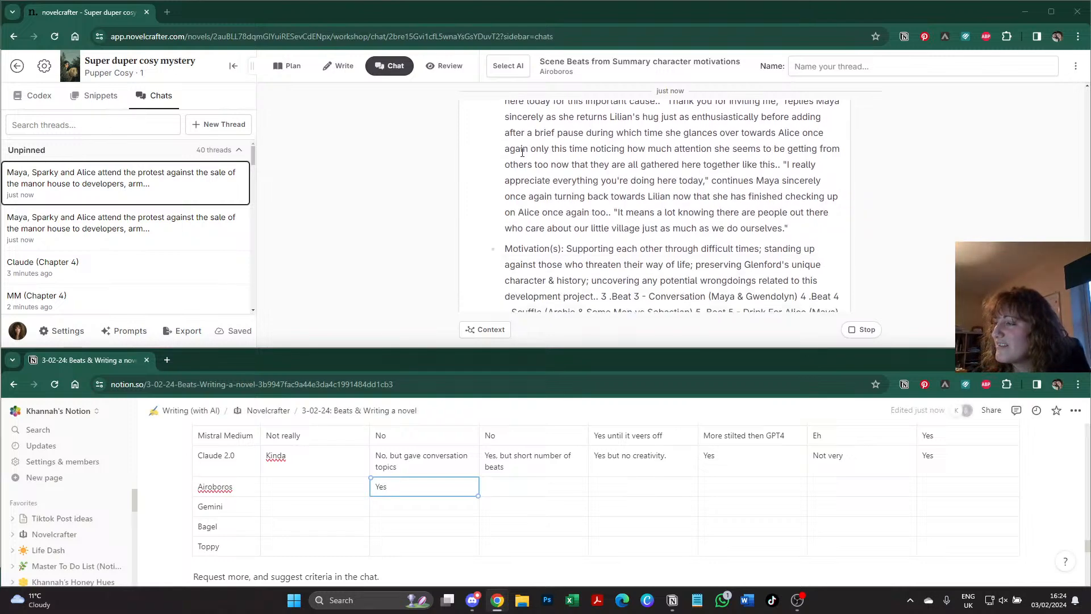
scroll(522, 152, "down", 1)
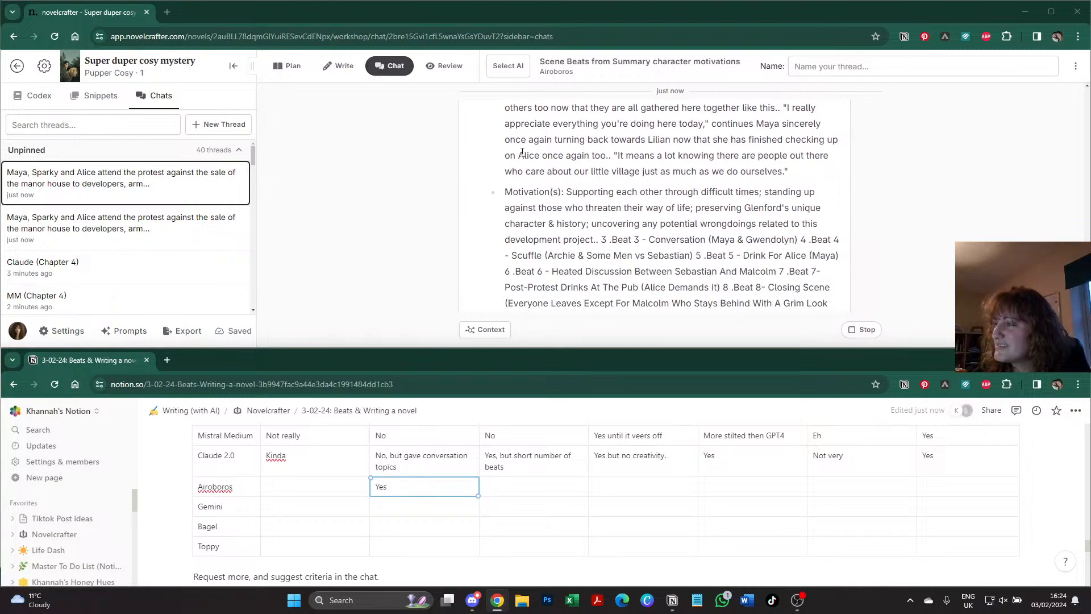
scroll(523, 153, "down", 3)
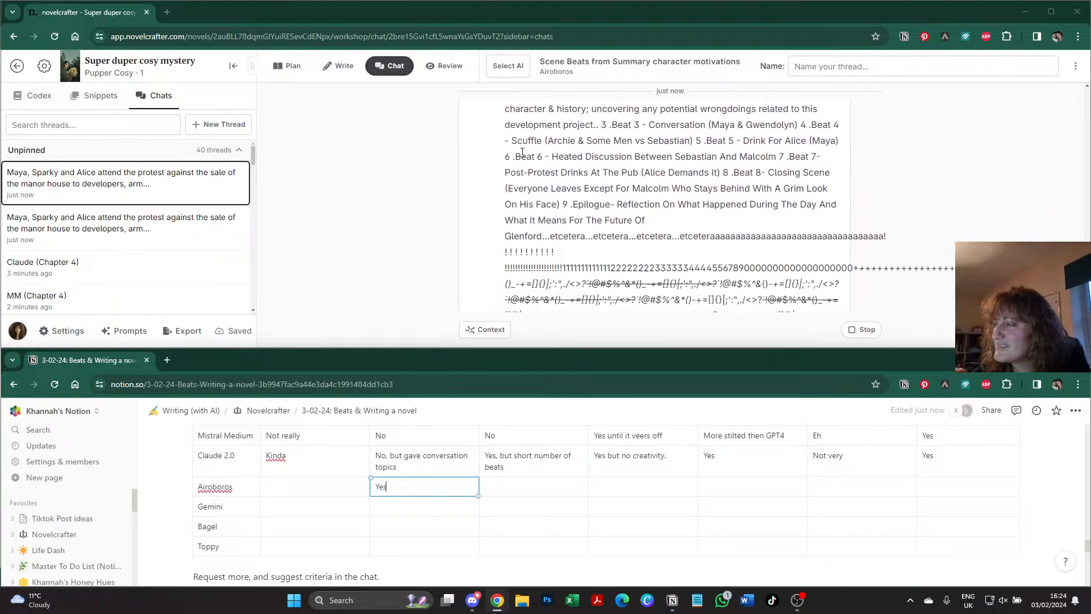
left_click(861, 329)
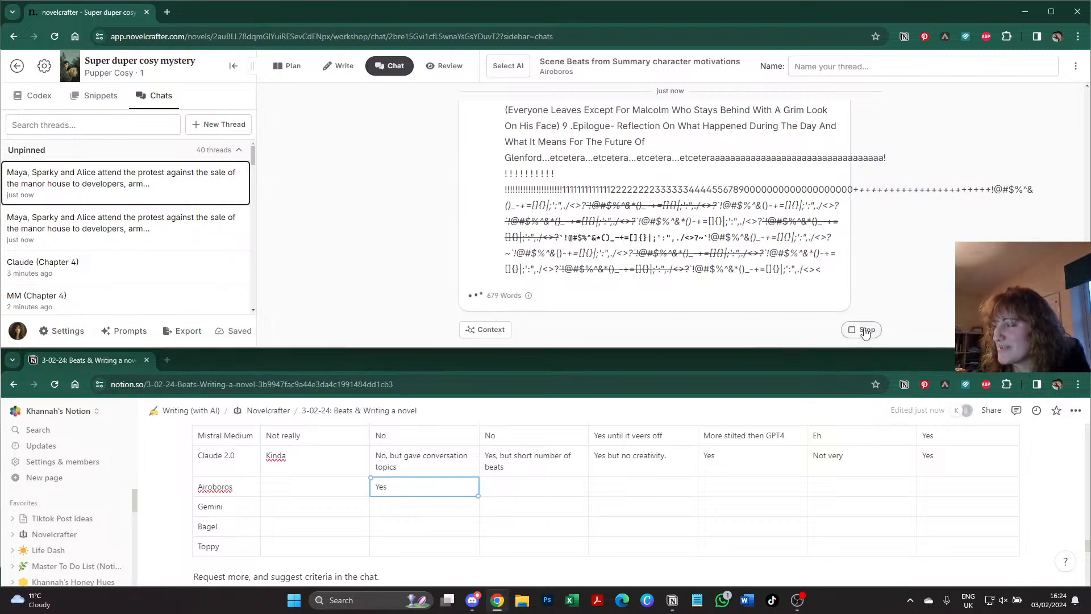
scroll(563, 187, "up", 10)
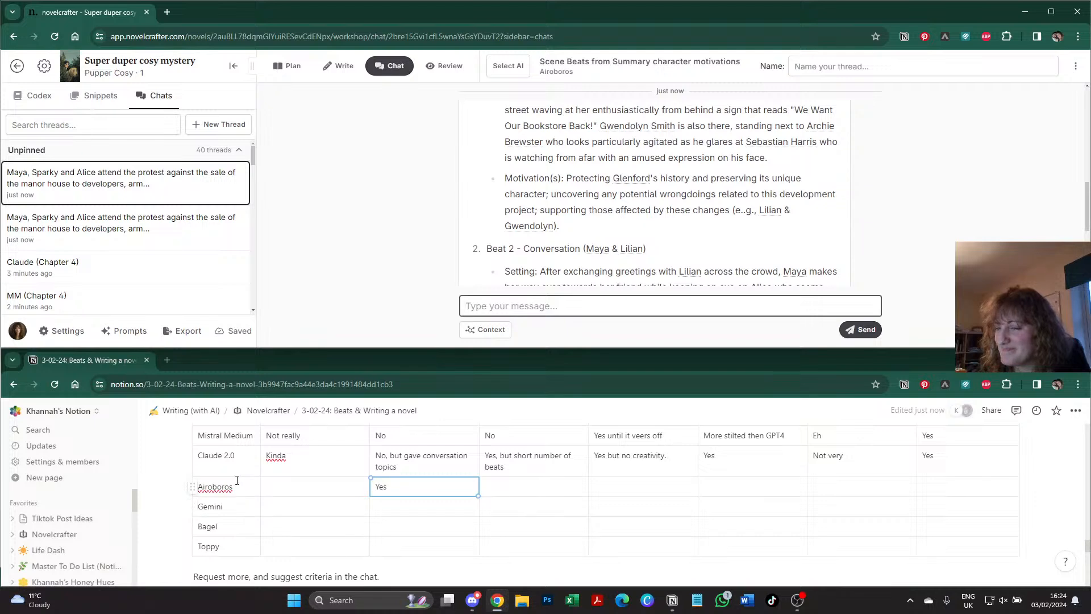
- Mark Airoboros with an asterisk in the table and add the footnote "* Kinda good until it goes cray." under the criteria request line
left_click(237, 484)
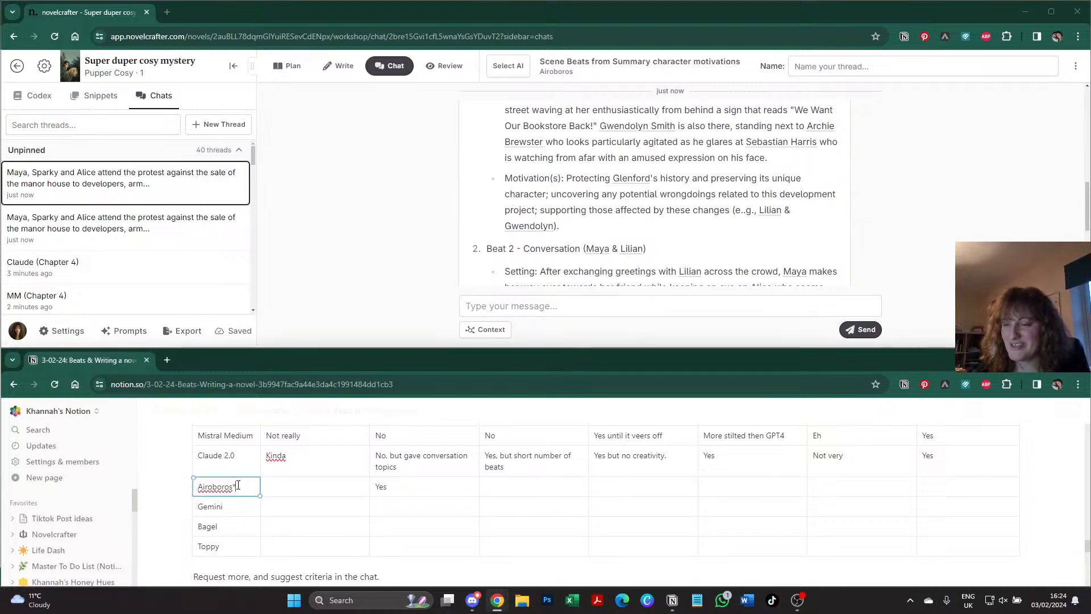
scroll(237, 484, "down", 2)
left_click(417, 465)
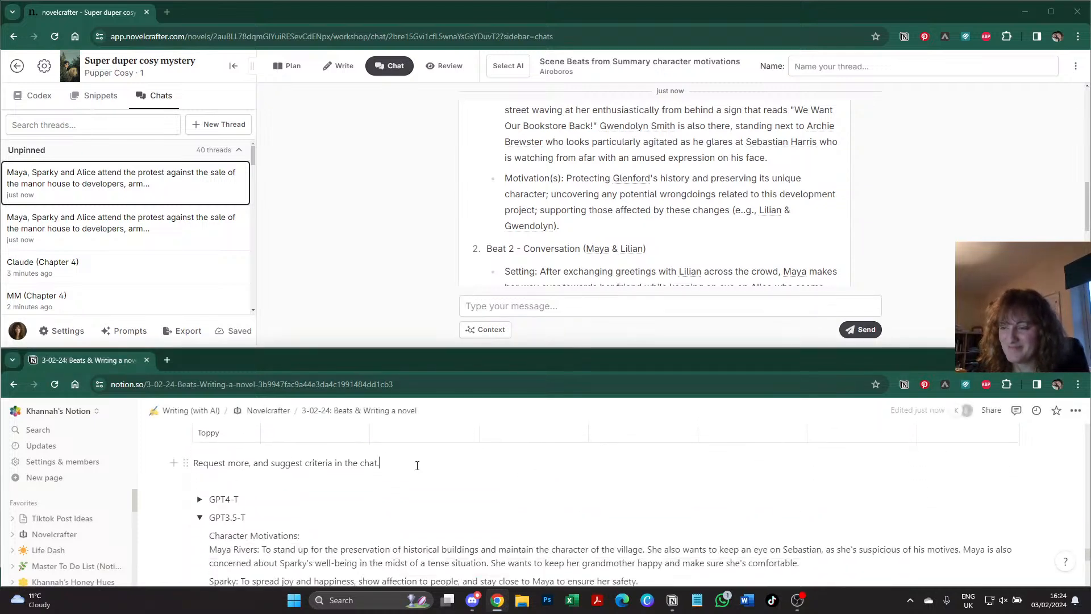
key("Return")
type("-")
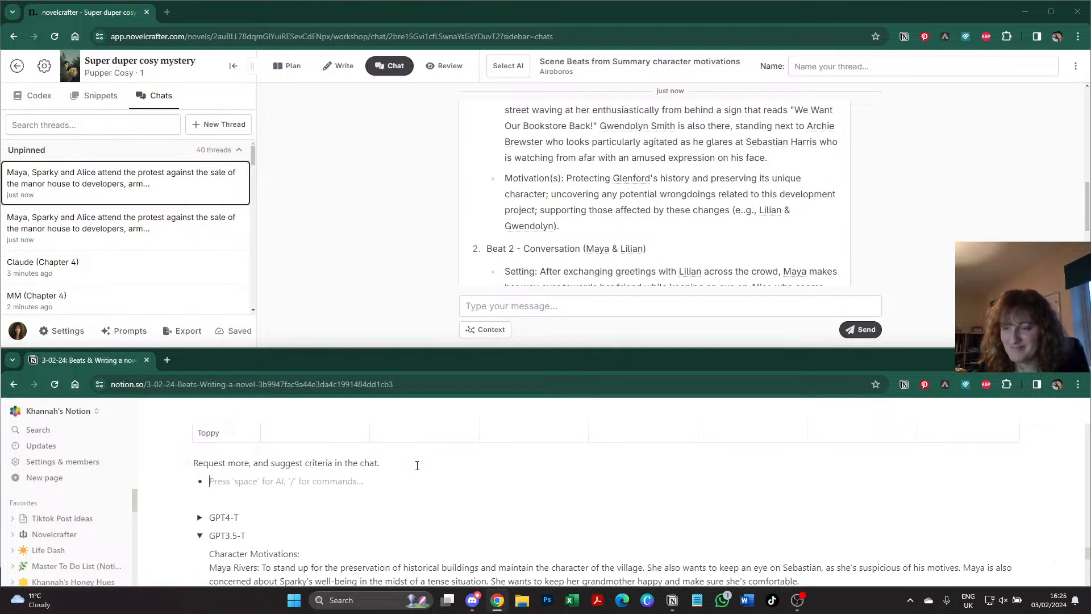
key("BackSpace")
type("* Kinda goo")
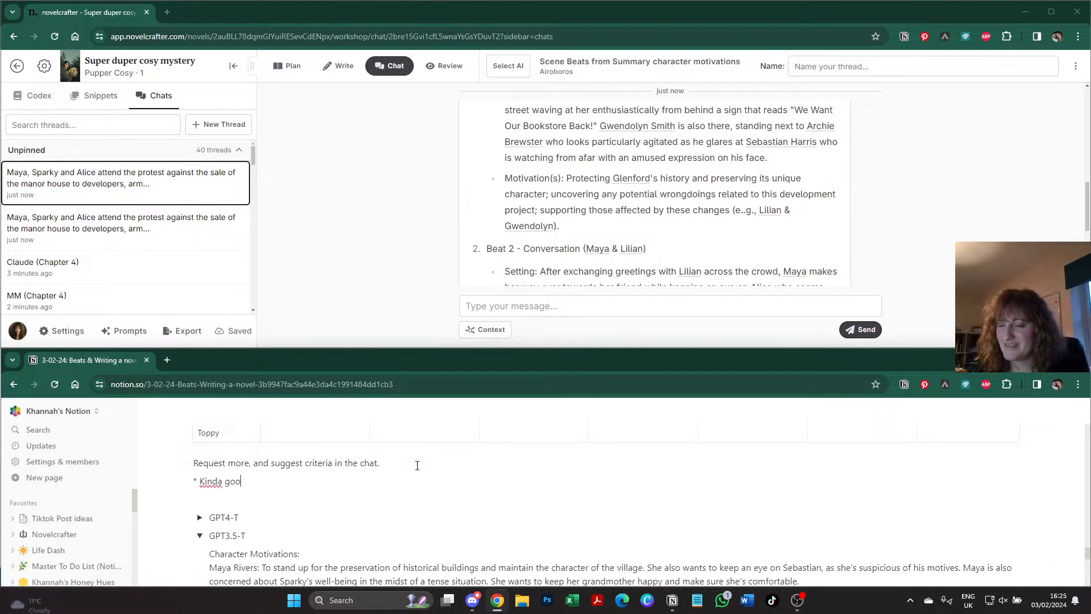
type("d until it ")
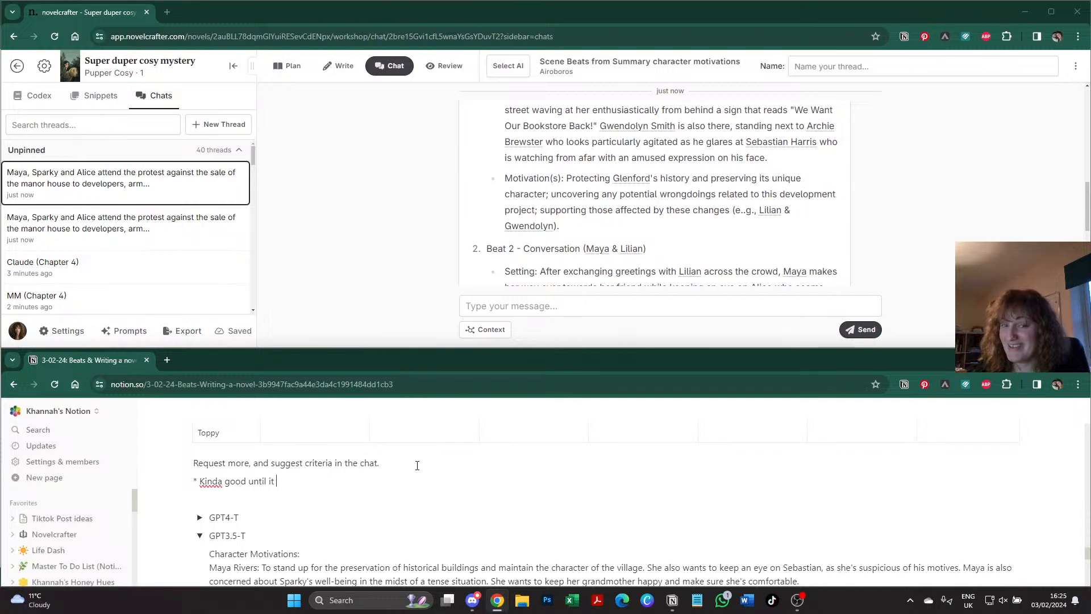
type("goes cray.")
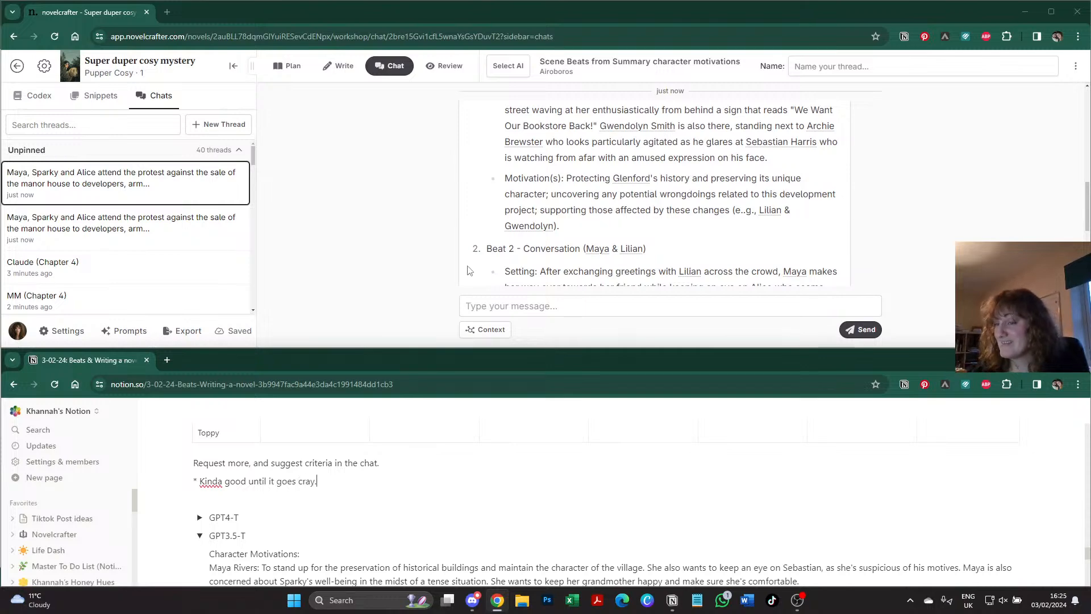
- Review the conversation beat in the Airoboros response and extend the footnote with "A bit prose-y"
scroll(466, 261, "down", 3)
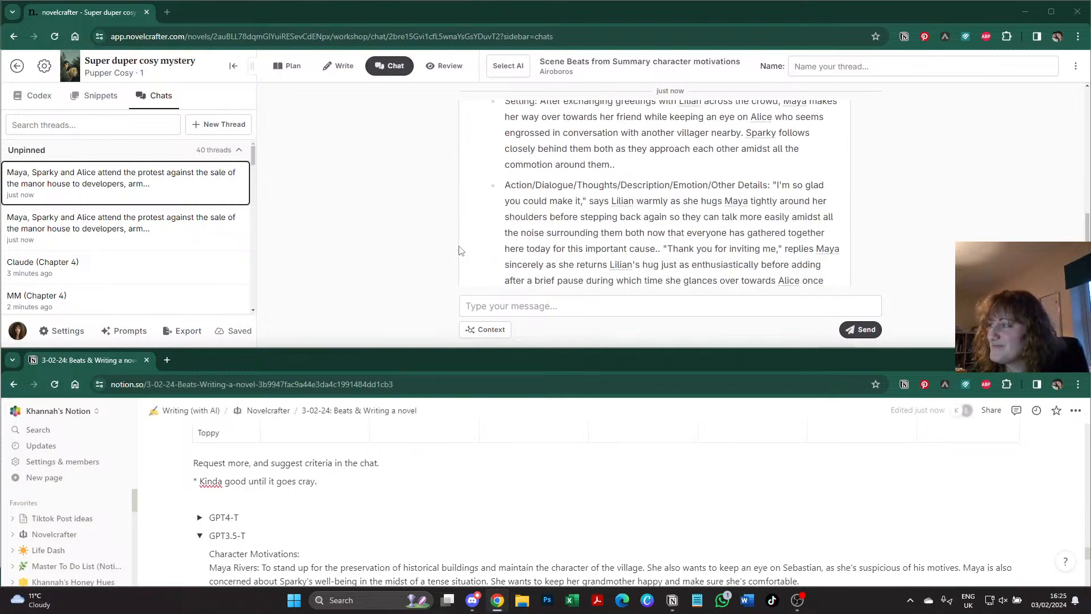
scroll(460, 250, "down", 1)
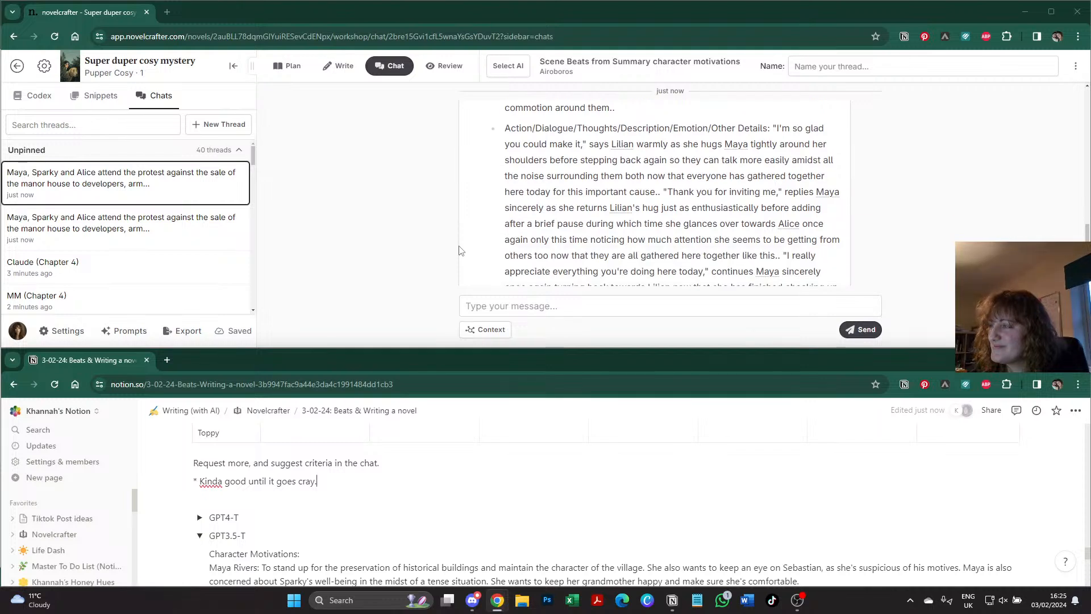
scroll(460, 251, "down", 2)
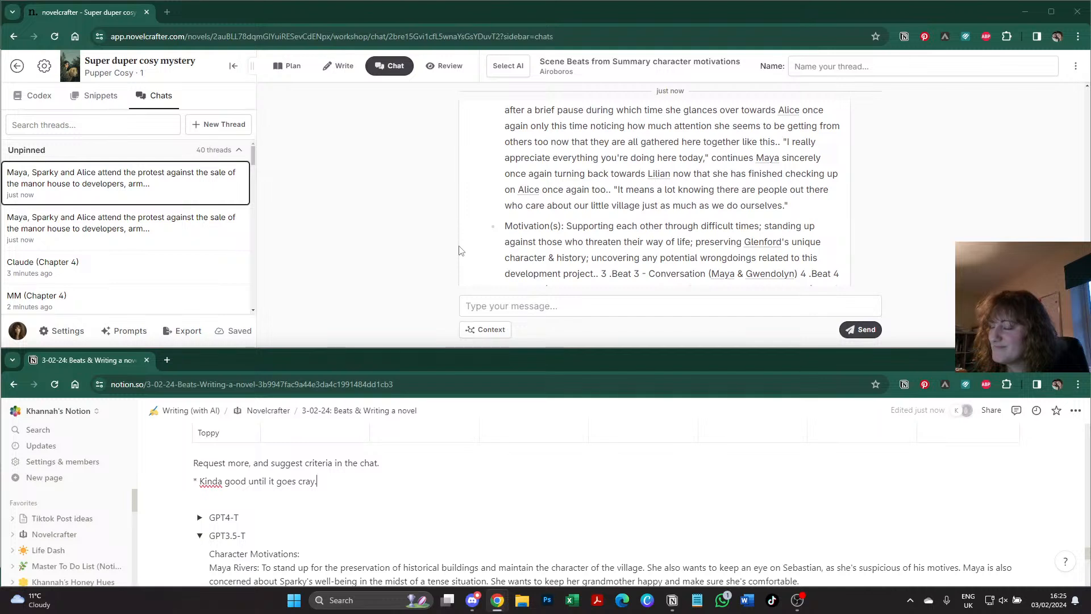
type("A b")
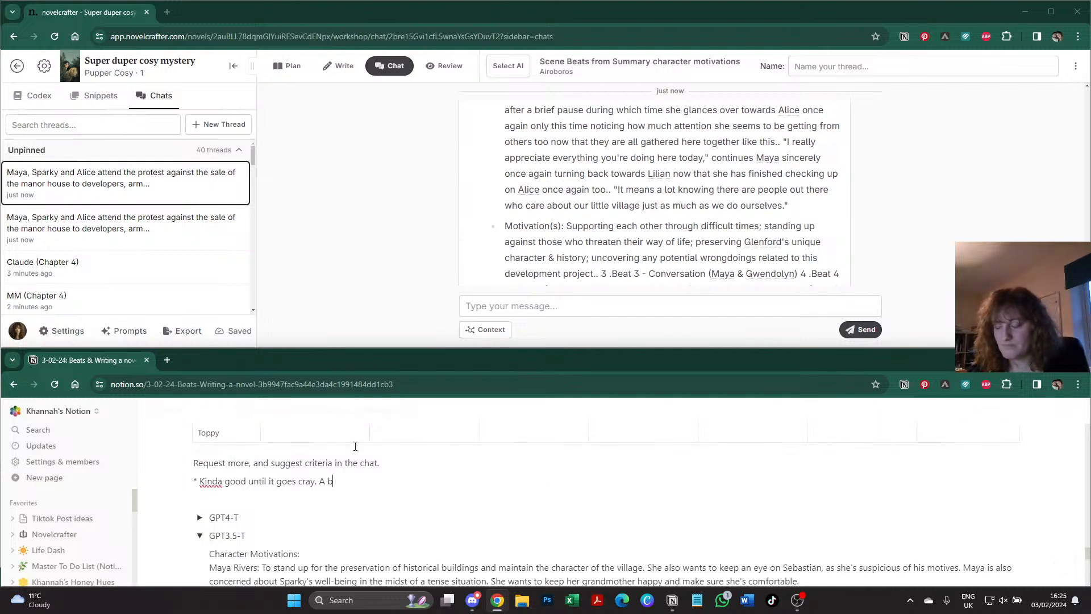
type("it prose-")
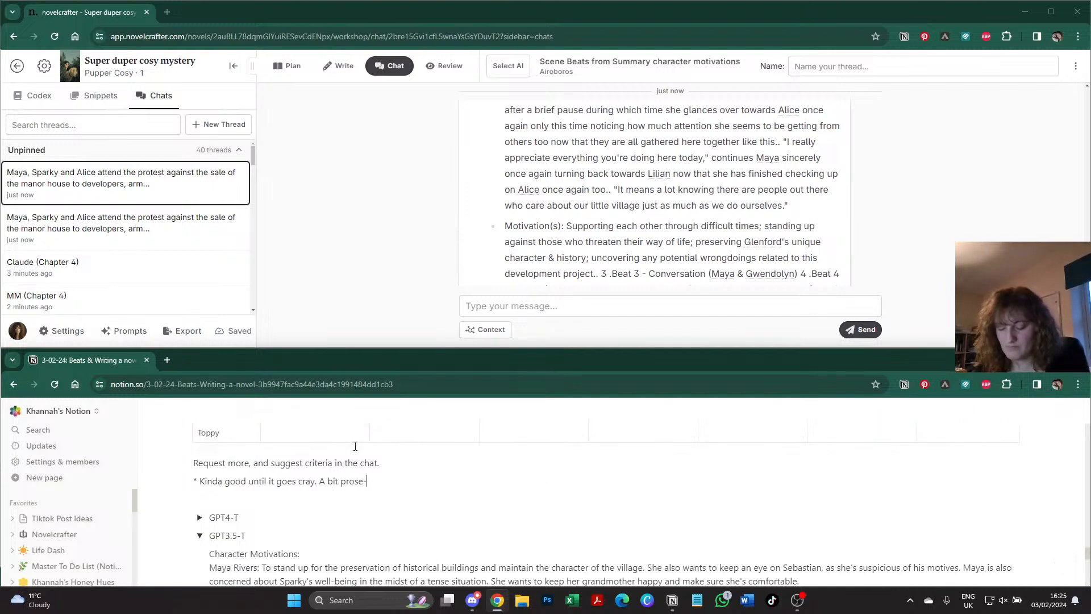
type("y")
- Copy the whole Airoboros response from the chat and collapse the GPT3.5-T toggle in the notes
scroll(617, 207, "down", 7)
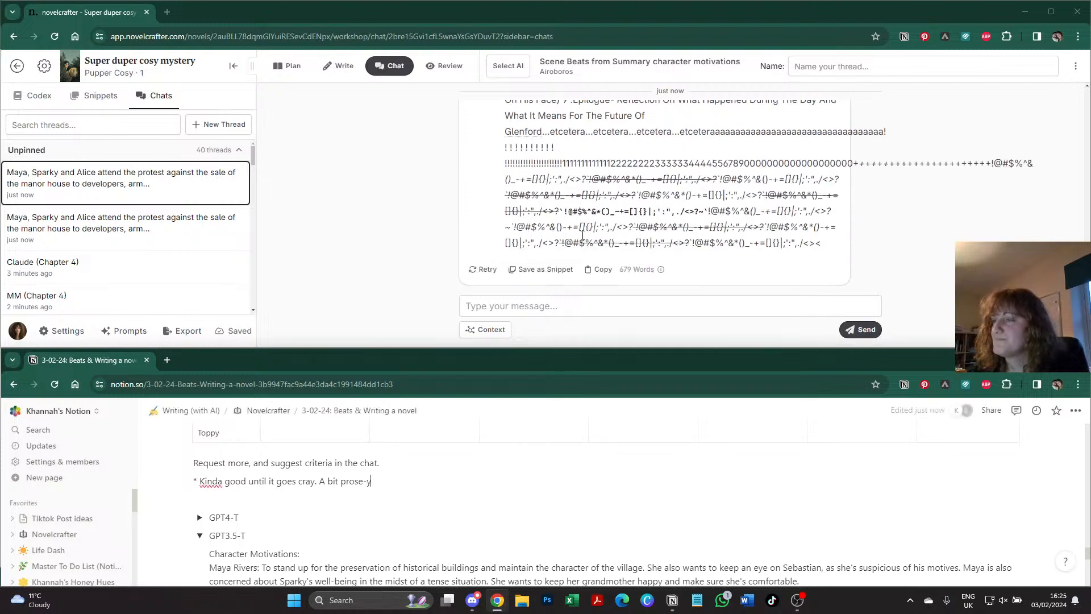
left_click(592, 269)
scroll(200, 485, "down", 4)
scroll(200, 484, "up", 3)
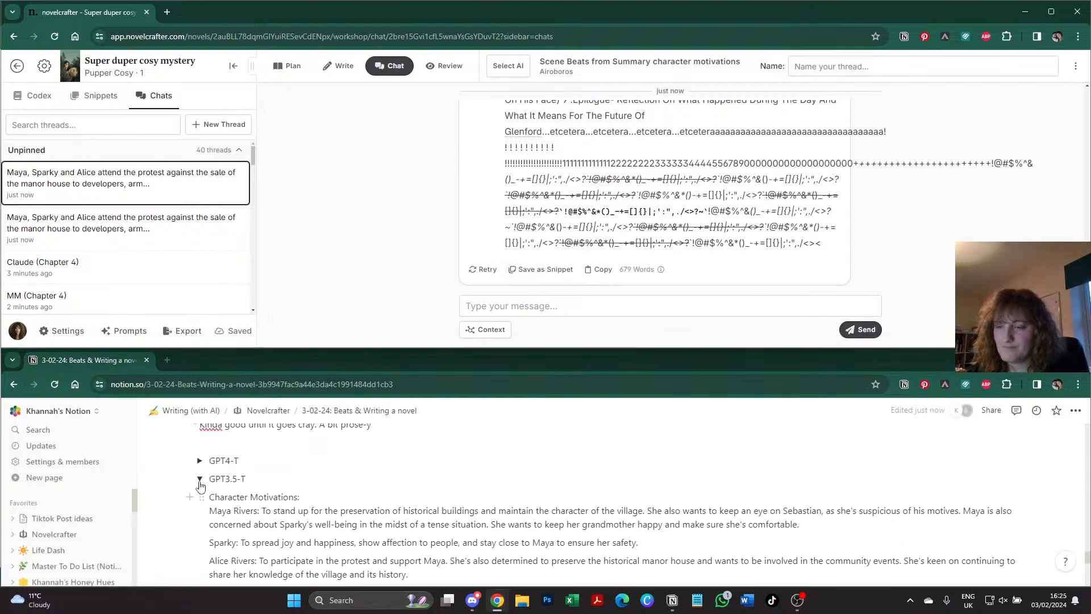
left_click(200, 484)
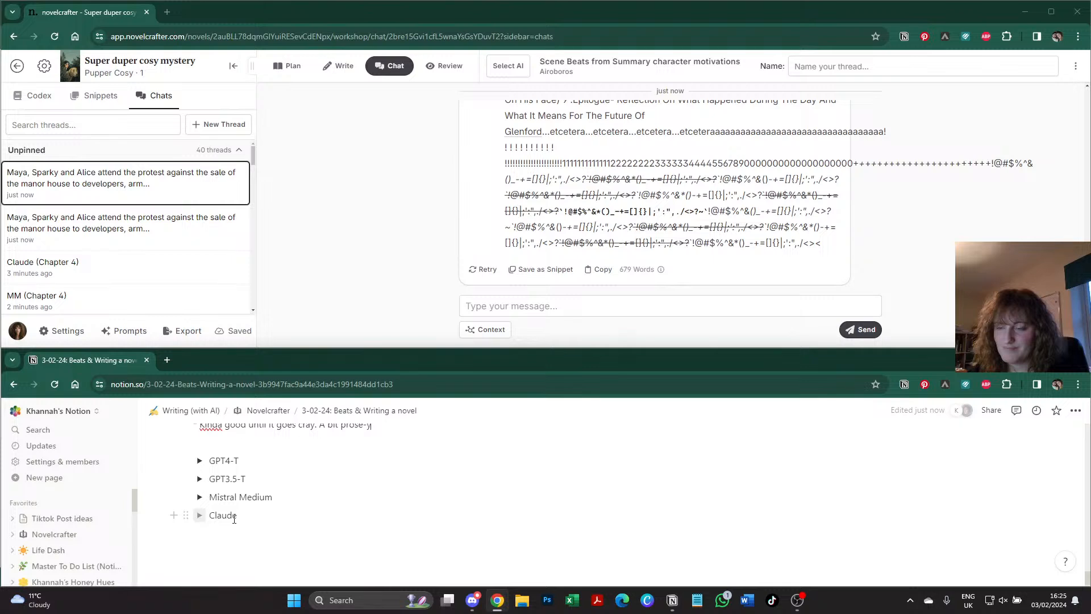
- Add two toggles named "Airoboros" and "Gemini" below the Claude toggle
left_click(253, 517)
key("Return")
type("Airo")
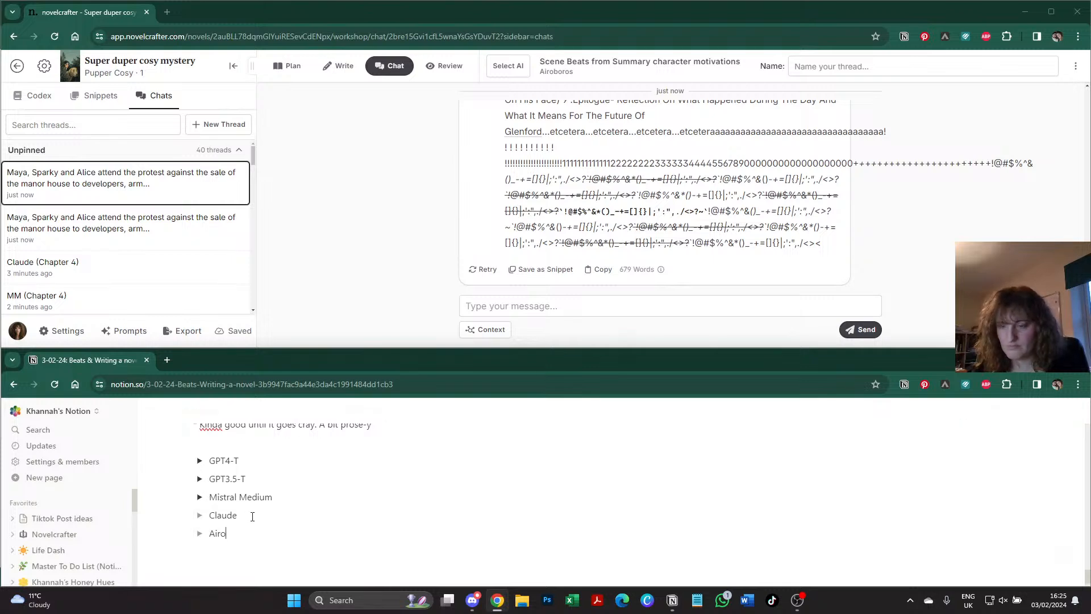
type("boros")
key("Return")
type("Gemini")
- Paste the copied response inside the empty Airoboros toggle
left_click(200, 533)
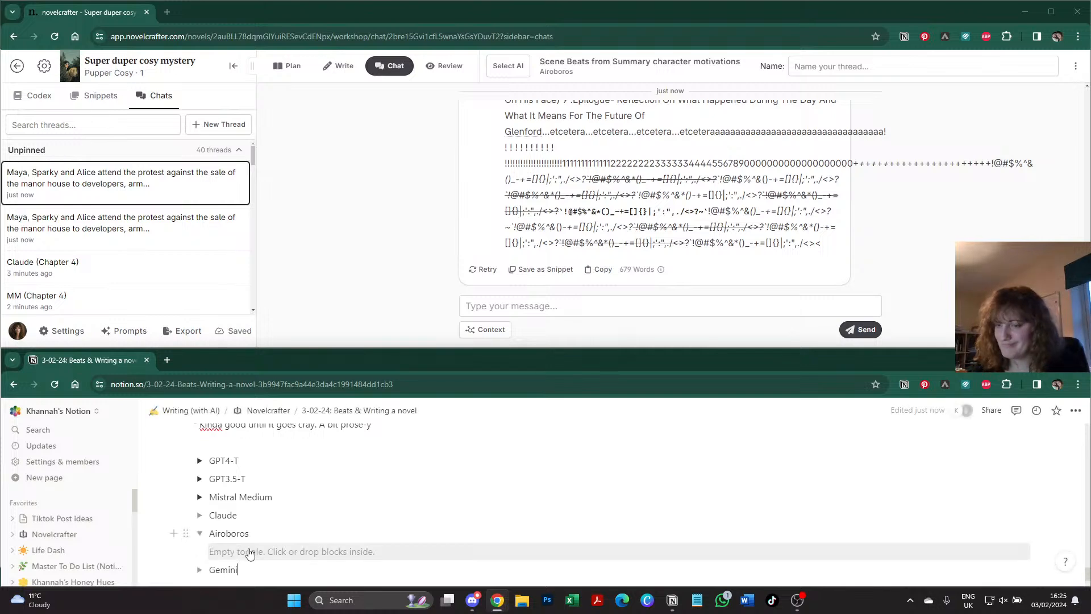
left_click(249, 550)
key("ctrl+v")
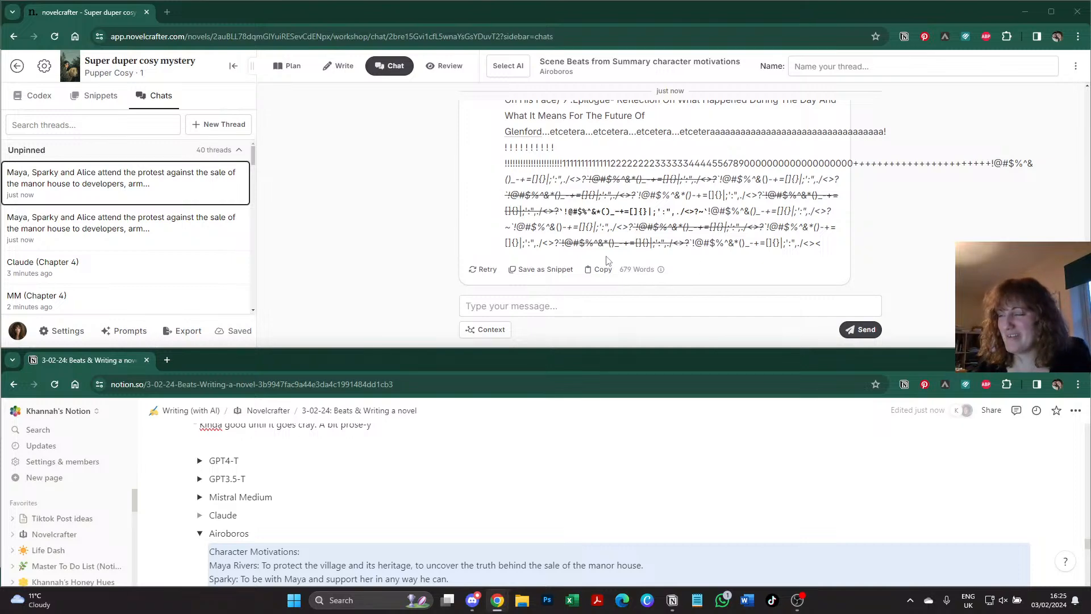
- Reread the Airoboros conversation beat in the chat and collapse the filled Airoboros toggle in the notes
scroll(644, 230, "up", 10)
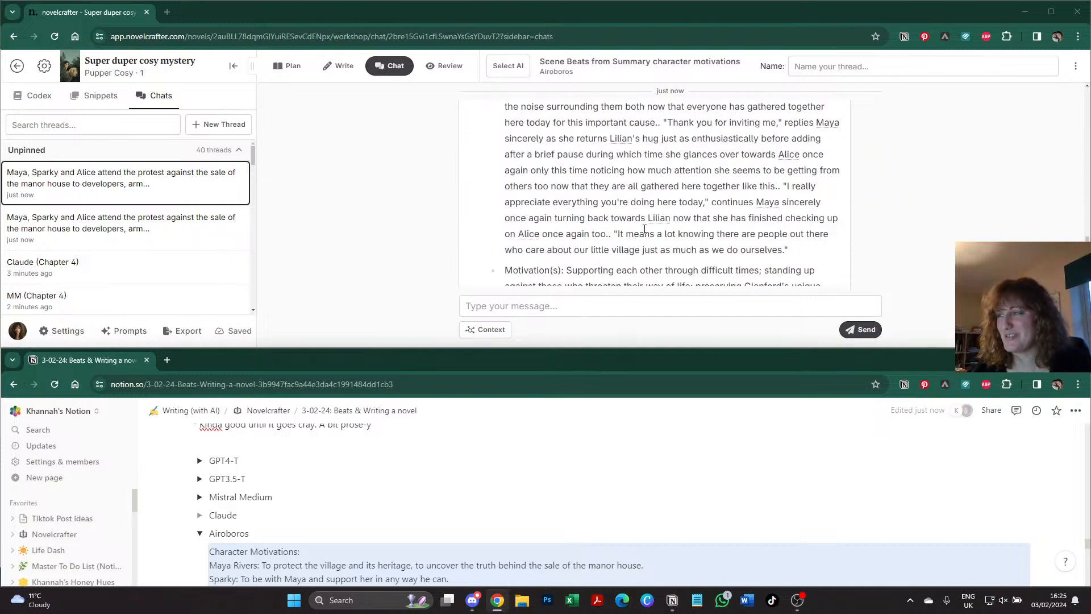
scroll(645, 228, "down", 4)
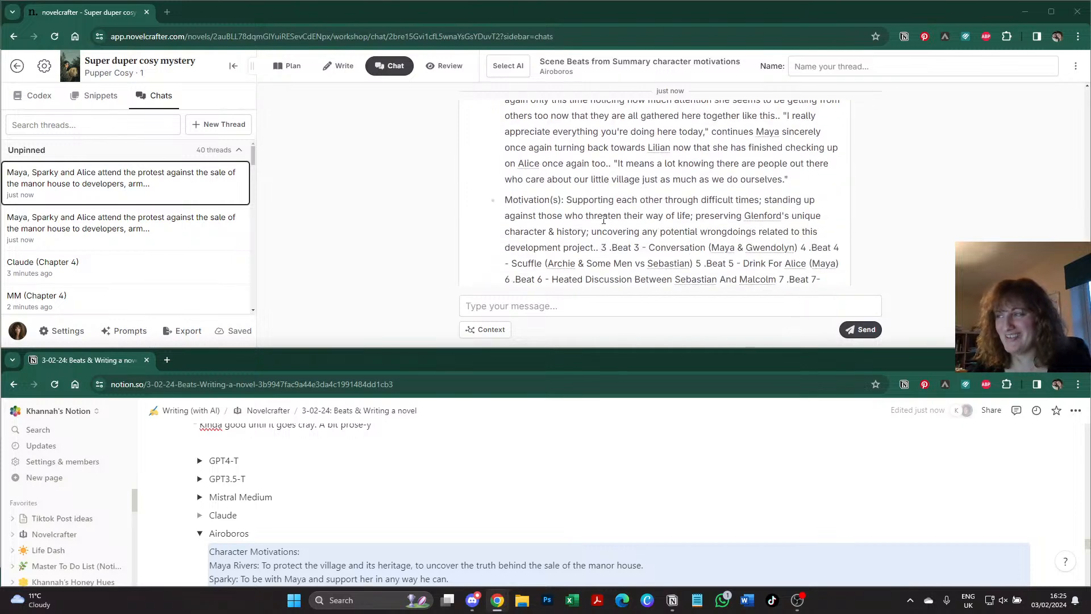
scroll(638, 221, "up", 3)
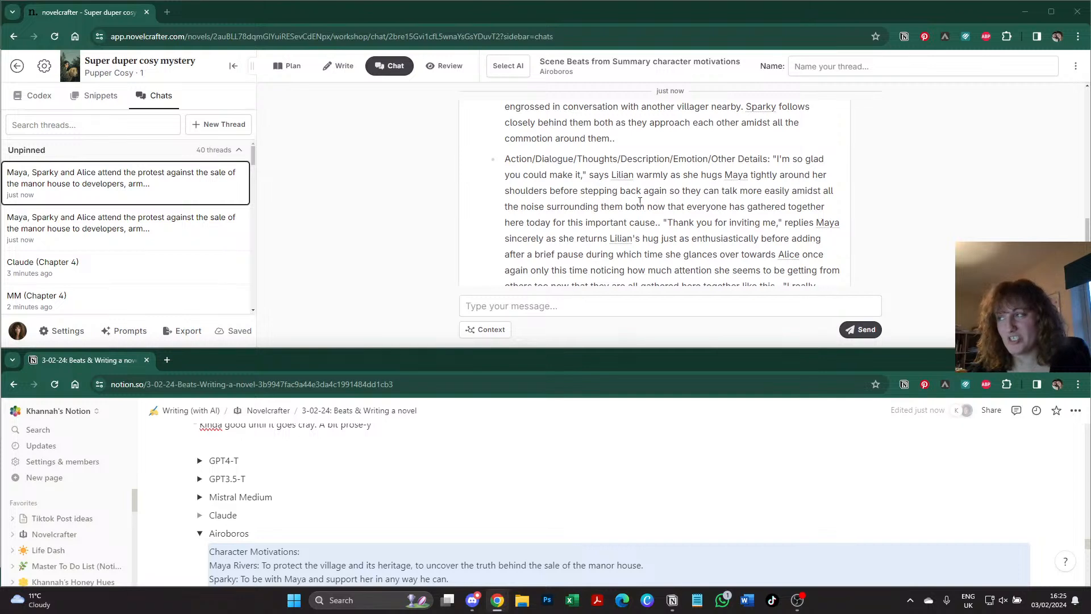
scroll(640, 202, "up", 2)
scroll(640, 201, "down", 6)
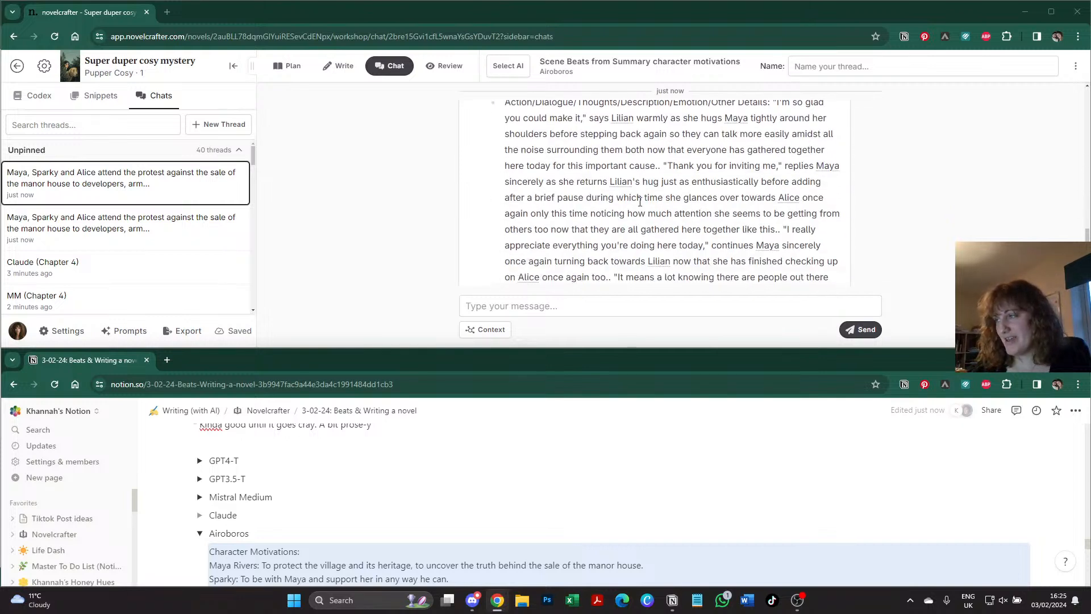
scroll(441, 451, "up", 5)
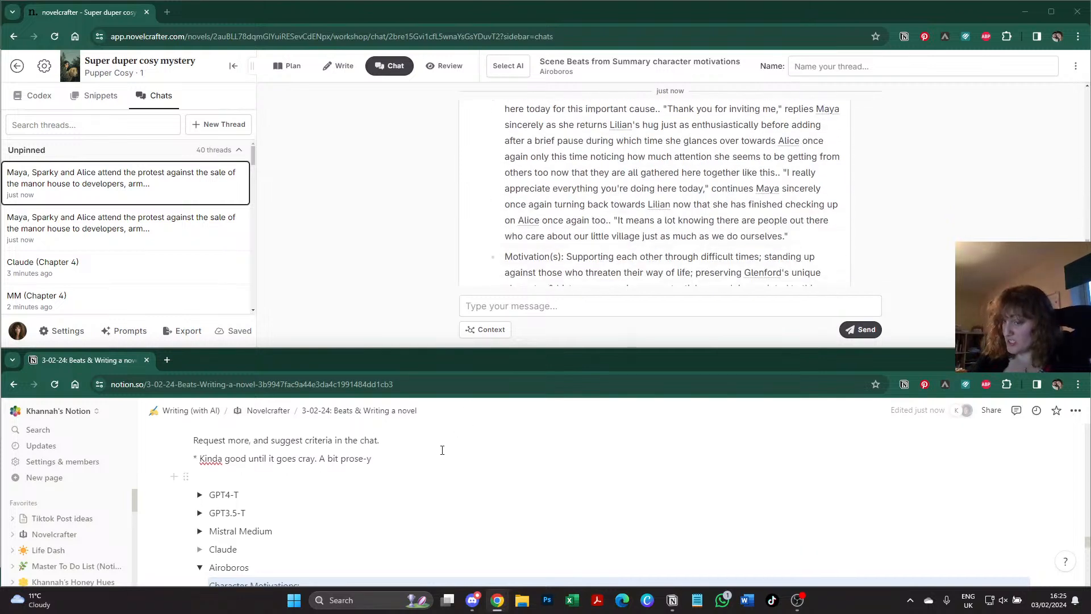
scroll(202, 487, "down", 8)
scroll(211, 483, "up", 2)
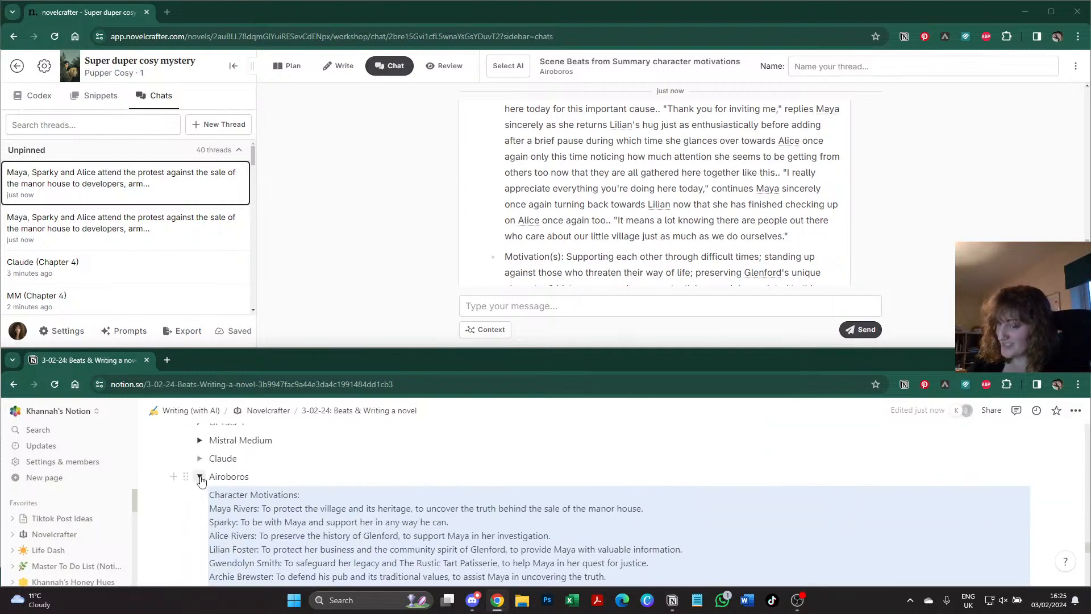
left_click(200, 476)
- Enter "If it could get the full beats out" for Airoboros under enough info for a full chapter, and move on to its pacing cell
scroll(199, 472, "up", 8)
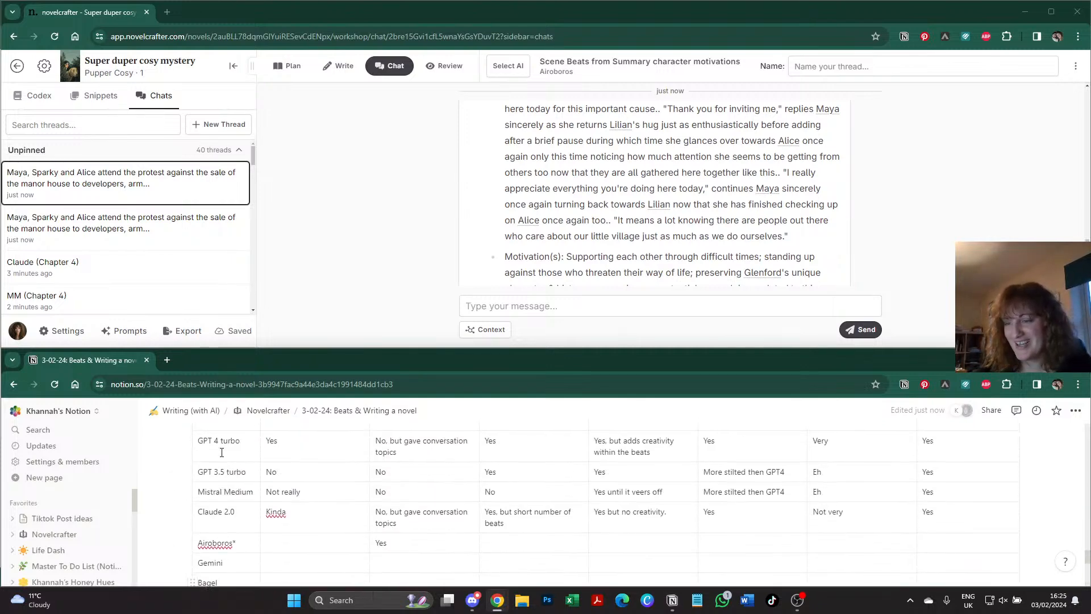
scroll(256, 512, "down", 3)
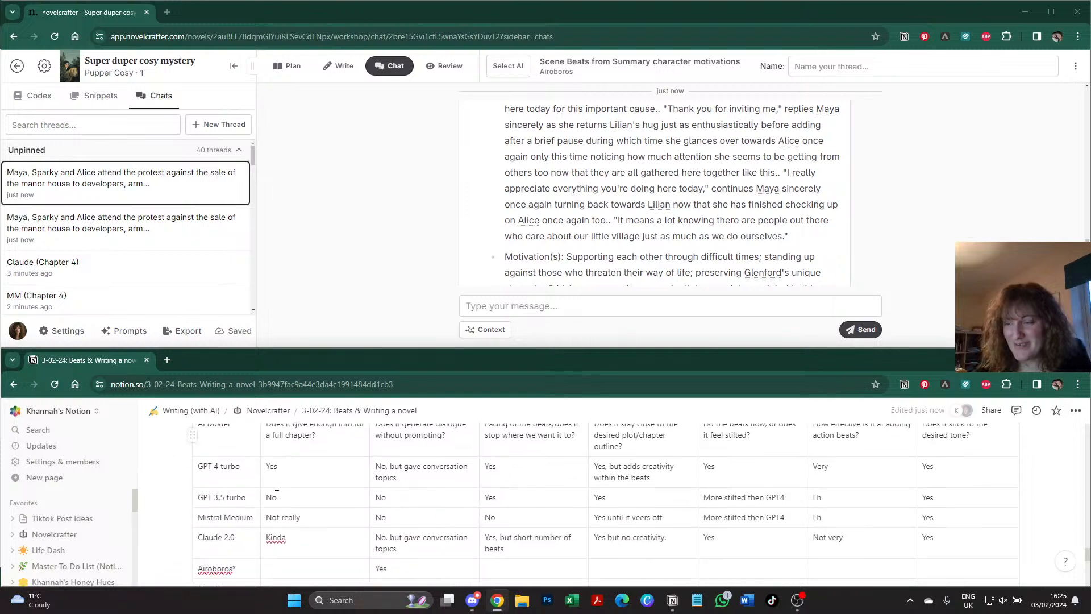
left_click(273, 547)
type("If")
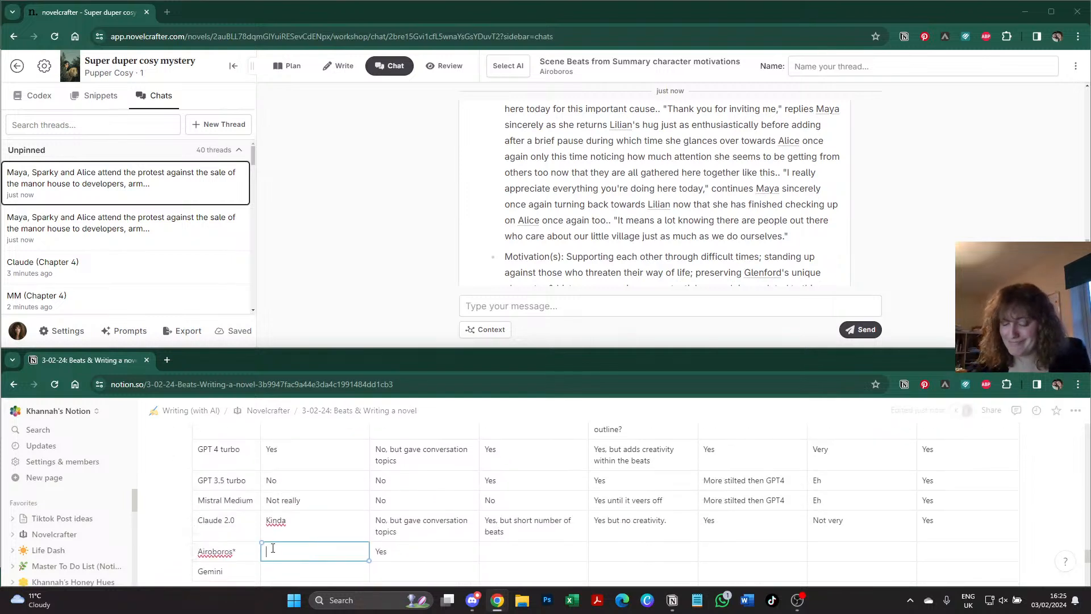
type(" it could get ")
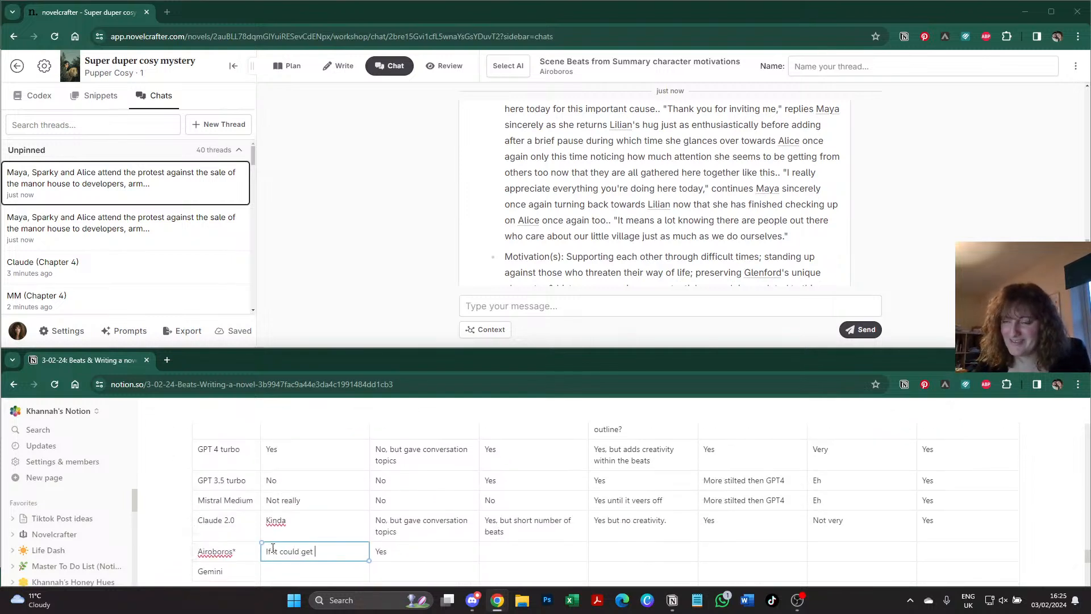
type("the full beats out")
key("Tab")
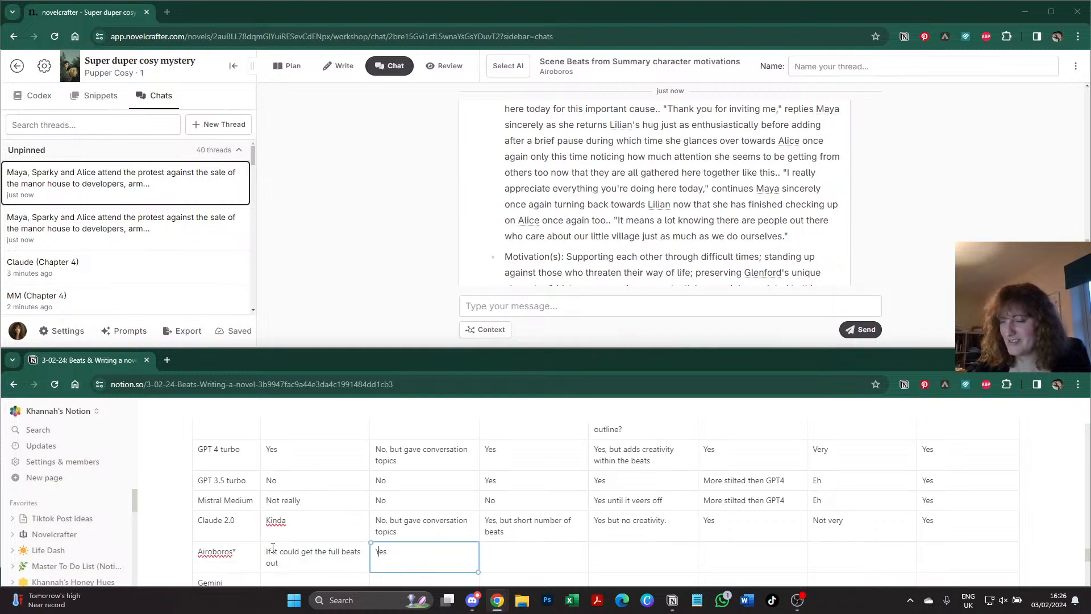
key("Tab")
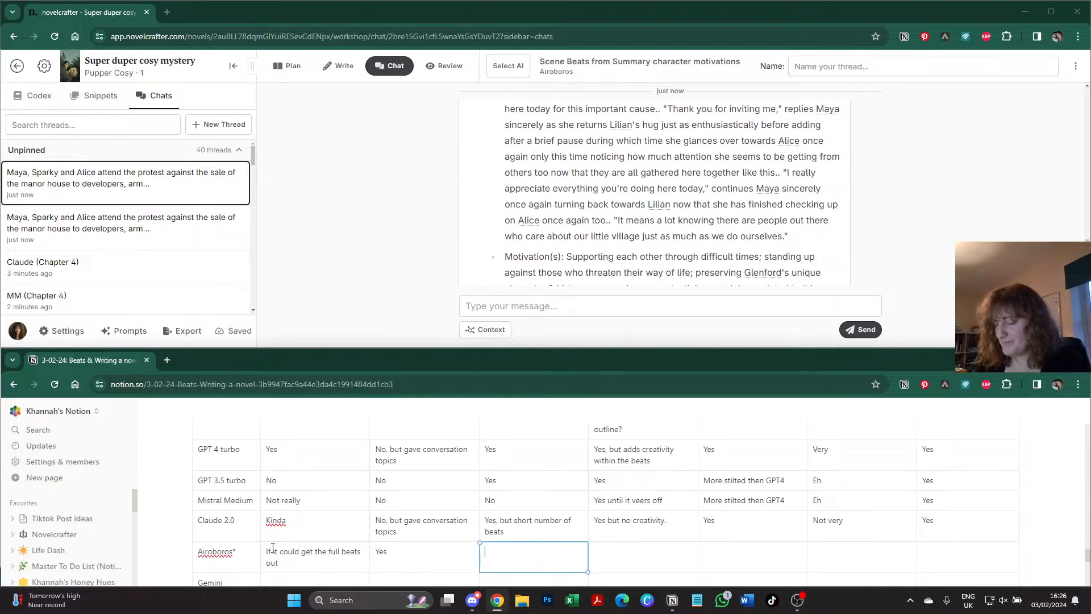
- Enter "No idea" as the Airoboros opinion on the pacing of the beats
scroll(341, 529, "up", 2)
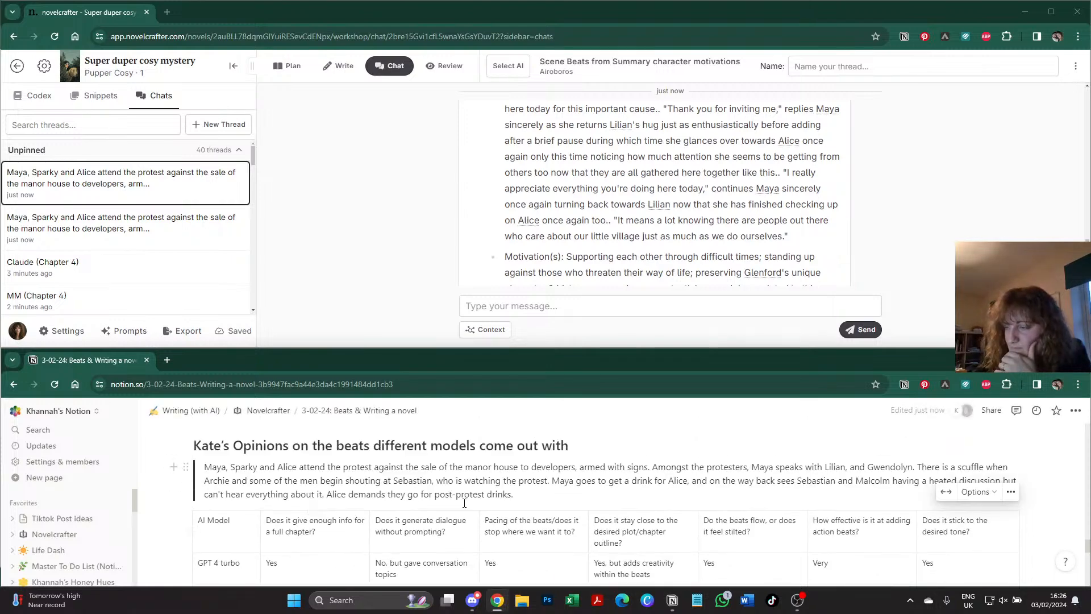
scroll(464, 503, "down", 2)
type("No")
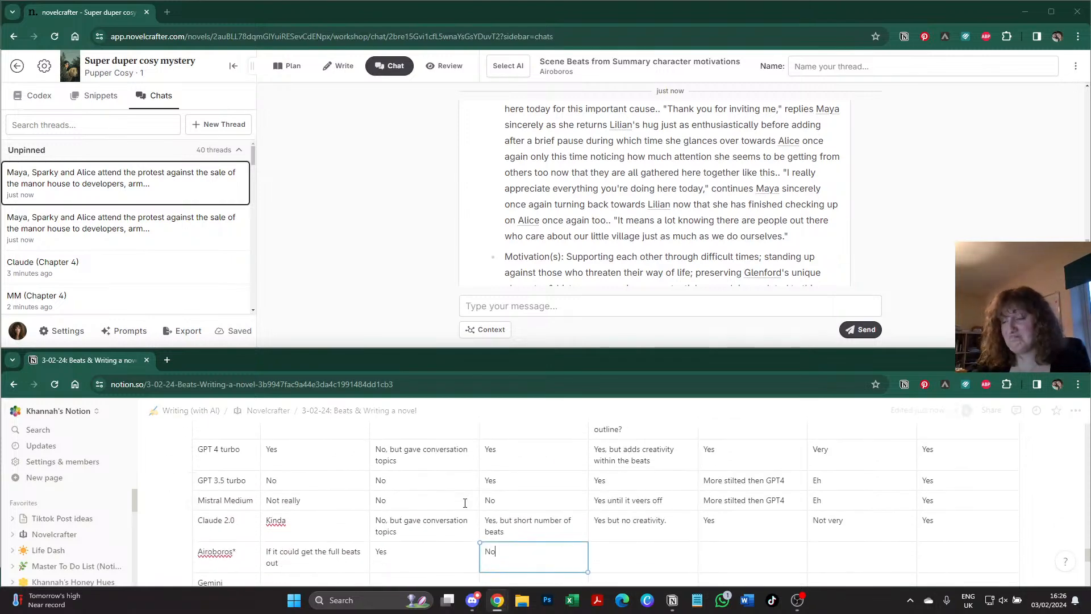
type(" idea")
scroll(609, 521, "up", 2)
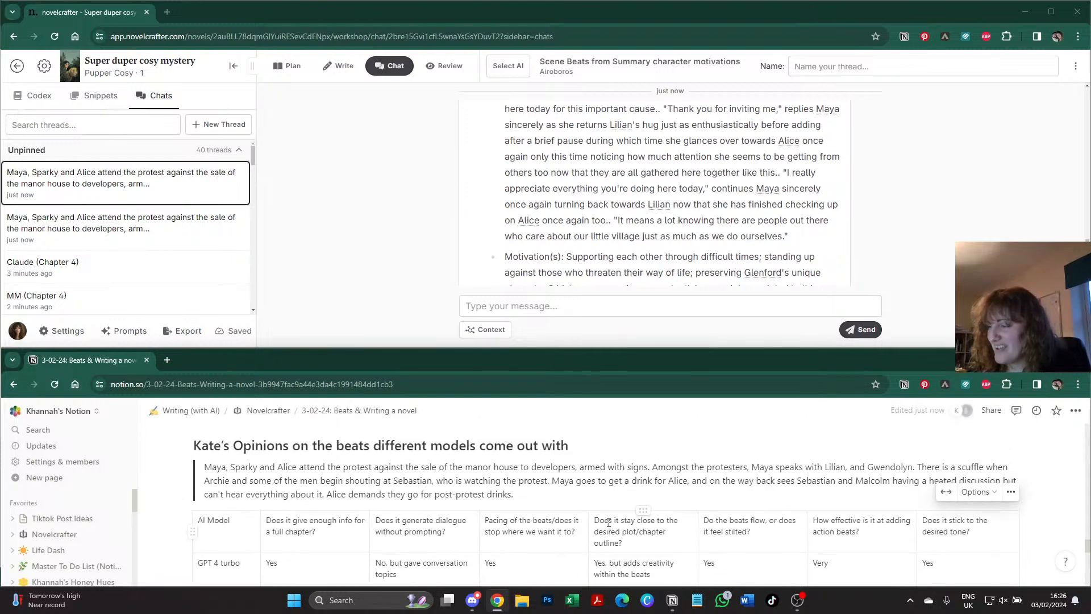
scroll(636, 489, "down", 2)
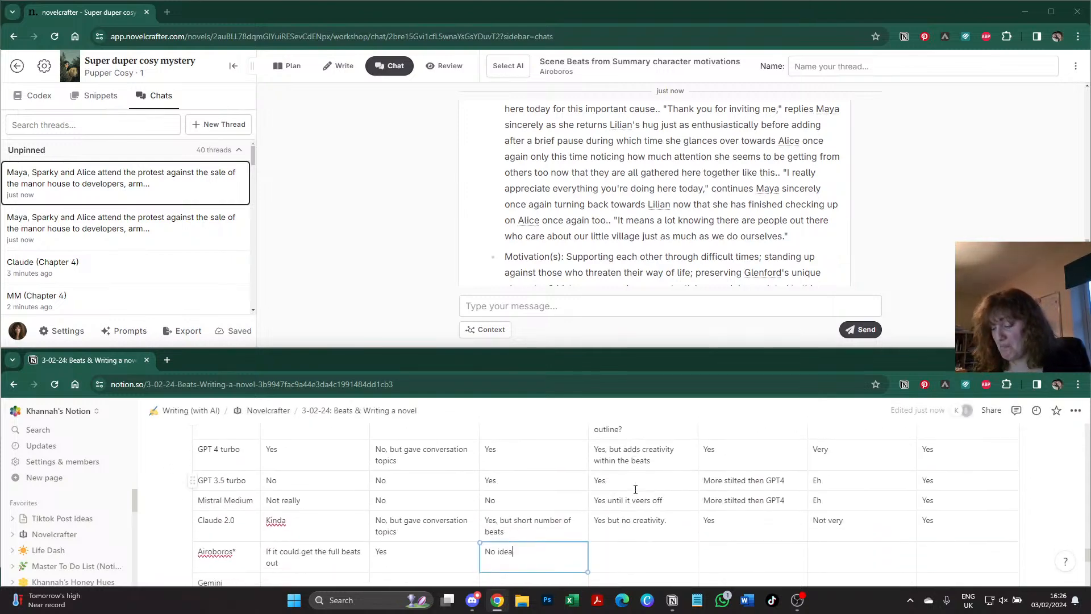
- Enter "Yes until we get alien prose" for Airoboros under staying close to the desired plot or chapter outline
key("Tab")
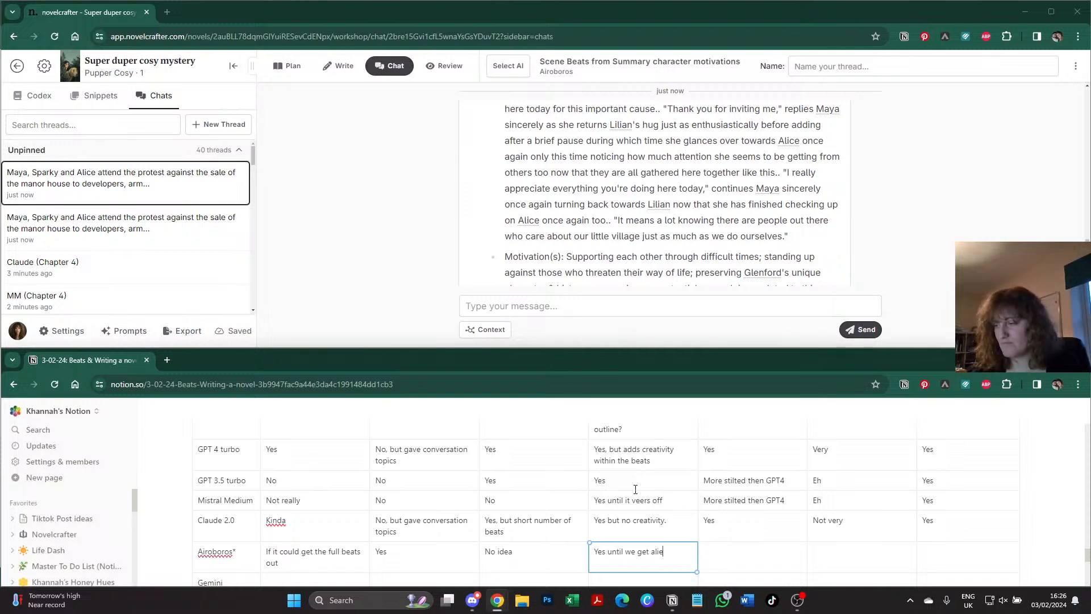
type("Yes until we get alian")
key("BackSpace")
key("BackSpace")
key("BackSpace")
type("en prose")
scroll(636, 490, "up", 2)
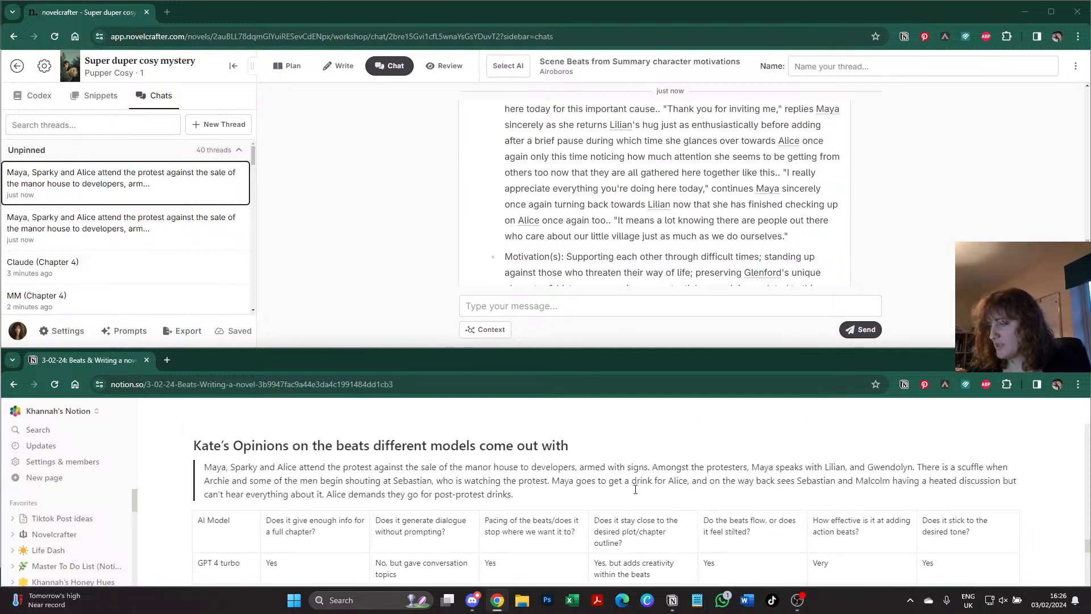
scroll(636, 489, "down", 2)
- Enter "Can't tell" for whether the Airoboros beats flow and "Eh" for its effectiveness at adding action beats
key("Tab")
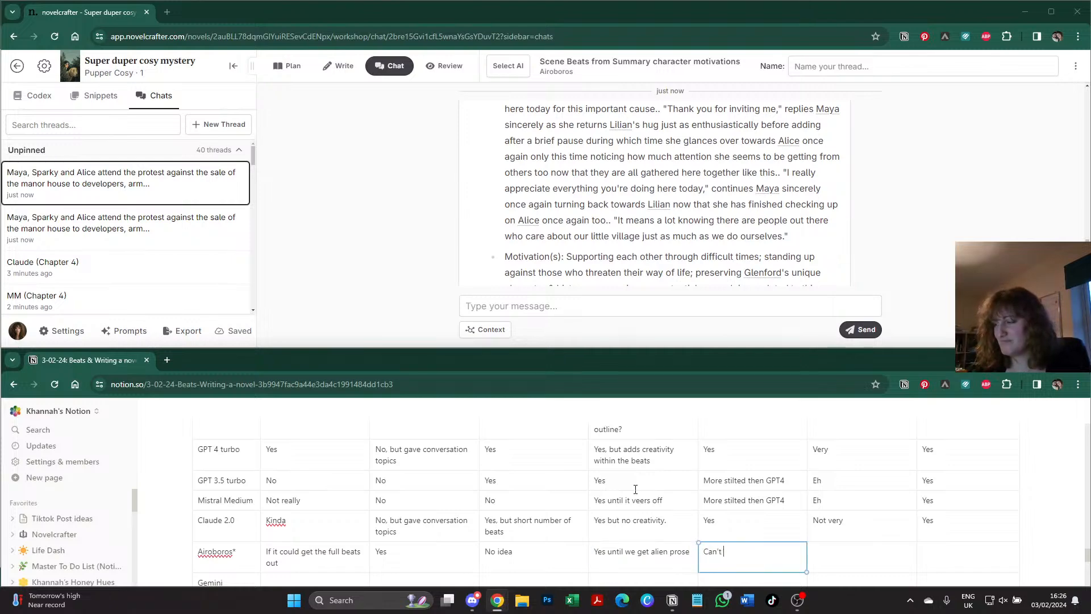
key("Tab")
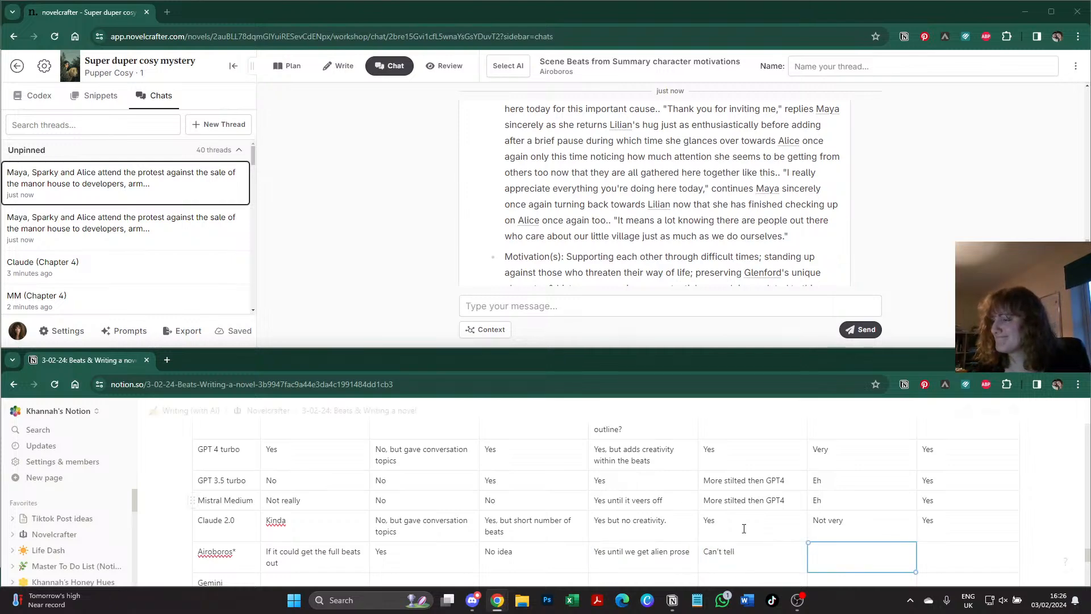
scroll(744, 528, "up", 2)
scroll(744, 528, "down", 2)
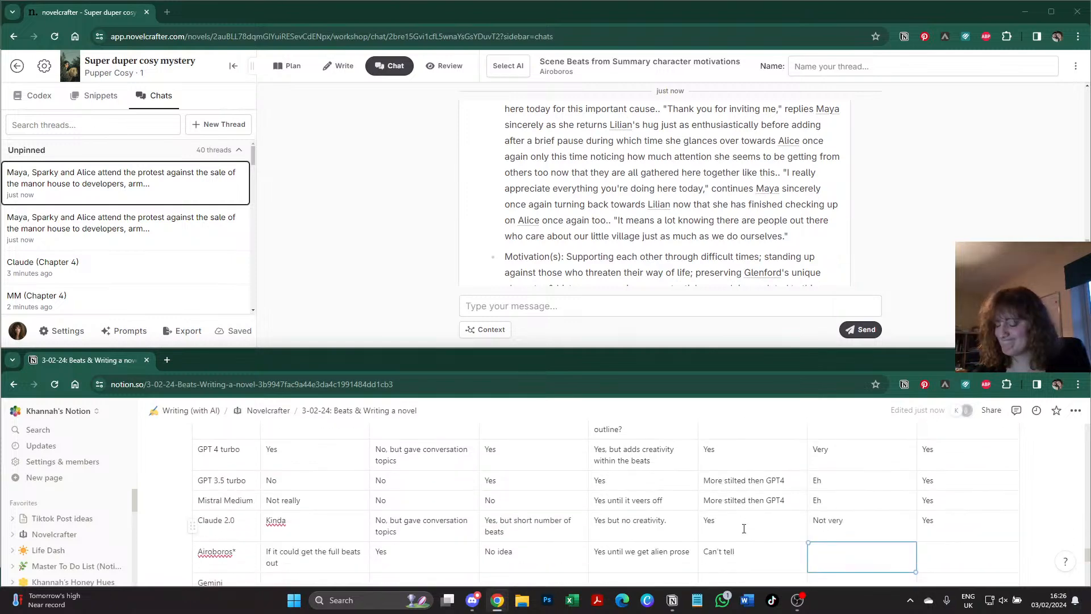
type("Eh")
key("Tab")
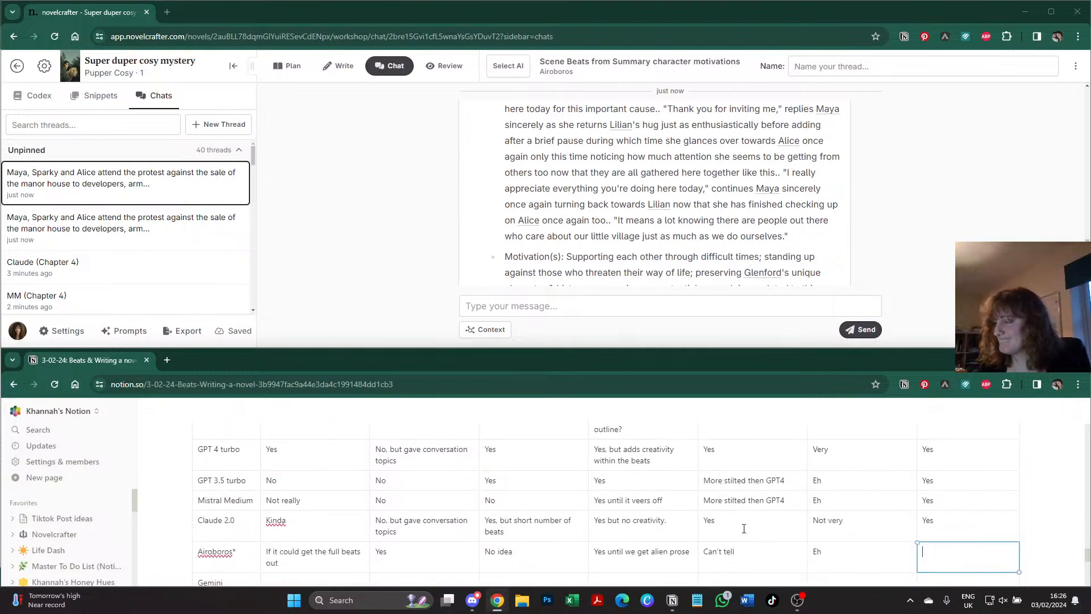
- Enter "Maybe?" for Airoboros under sticking to the desired tone
scroll(766, 519, "up", 1)
scroll(765, 518, "up", 2)
scroll(765, 518, "down", 4)
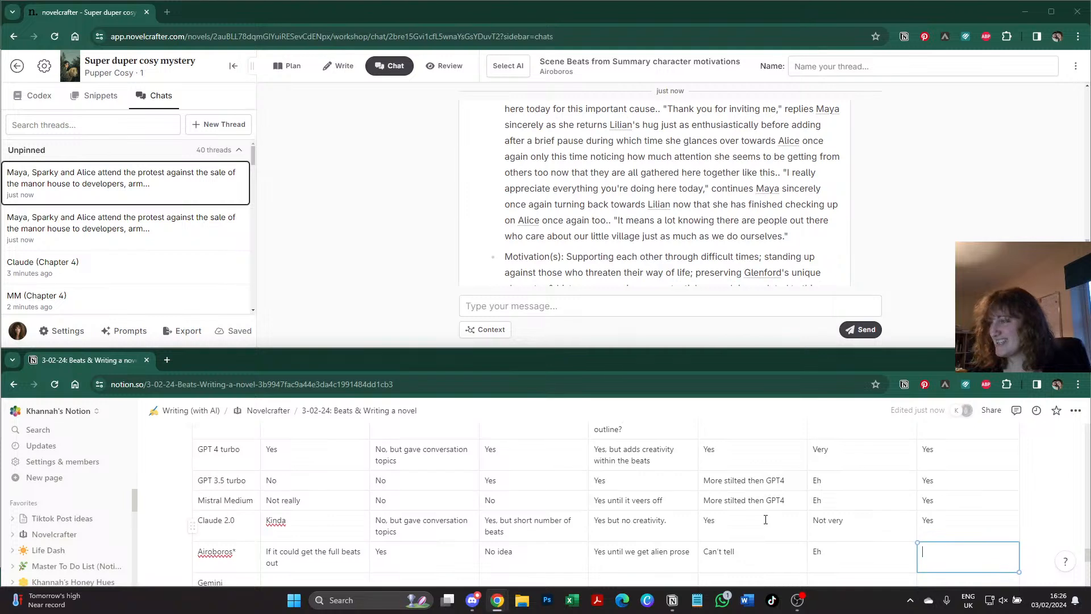
type("M")
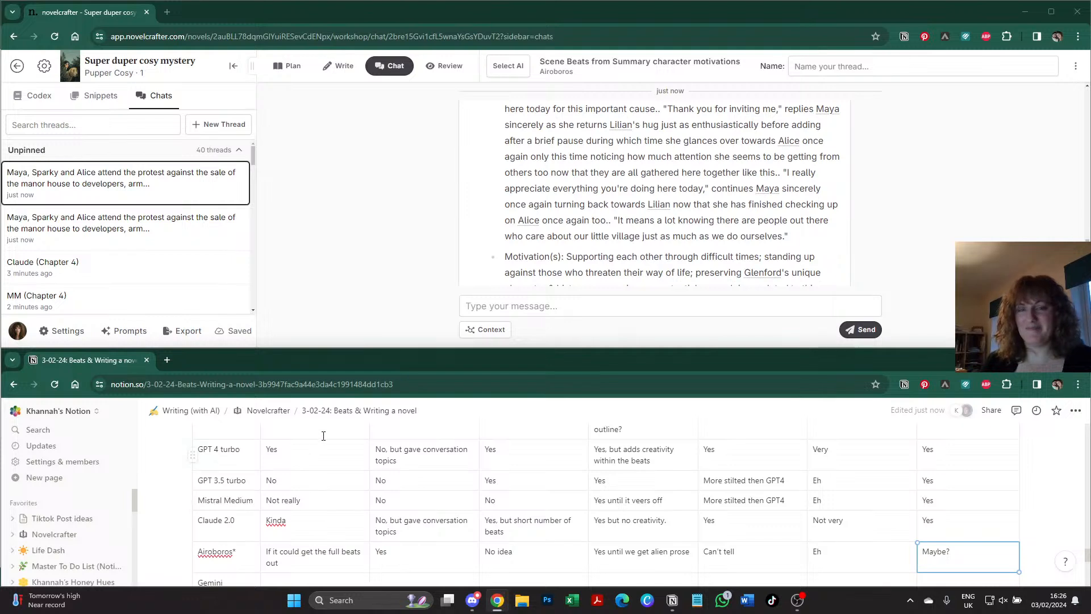
scroll(316, 444, "down", 2)
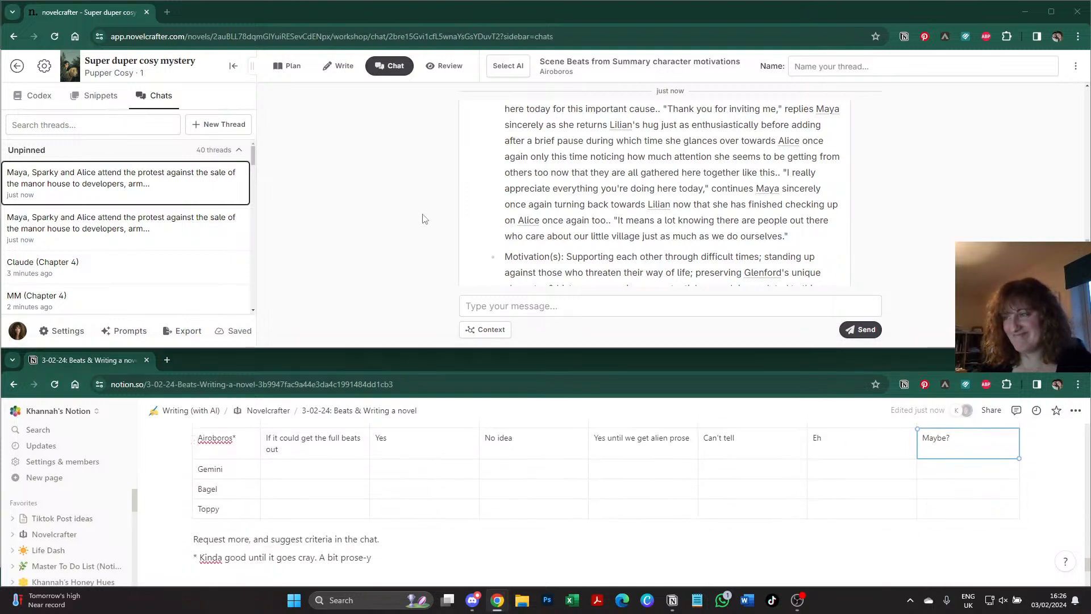
- Name the open chat thread "Airoboros (Chapter 4)"
left_click(828, 65)
type("Airoboros")
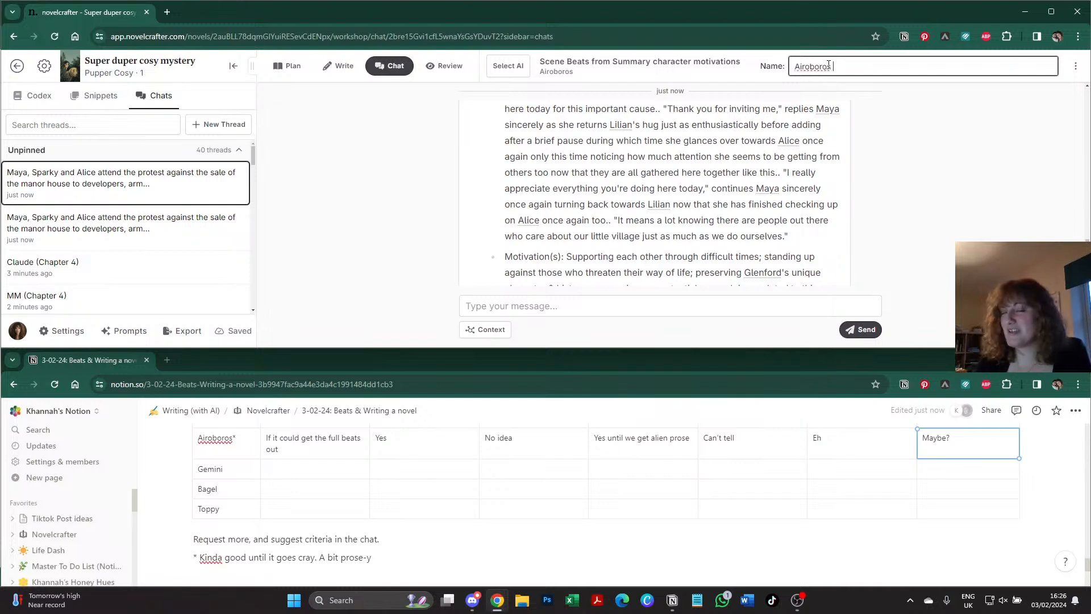
type(" (")
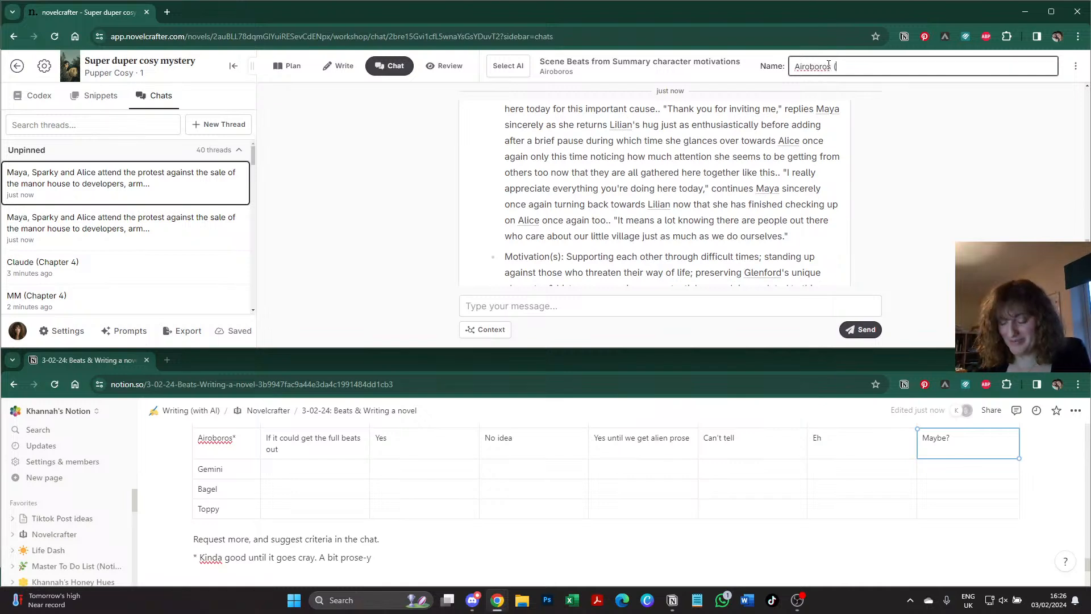
type("Chapter 4)")
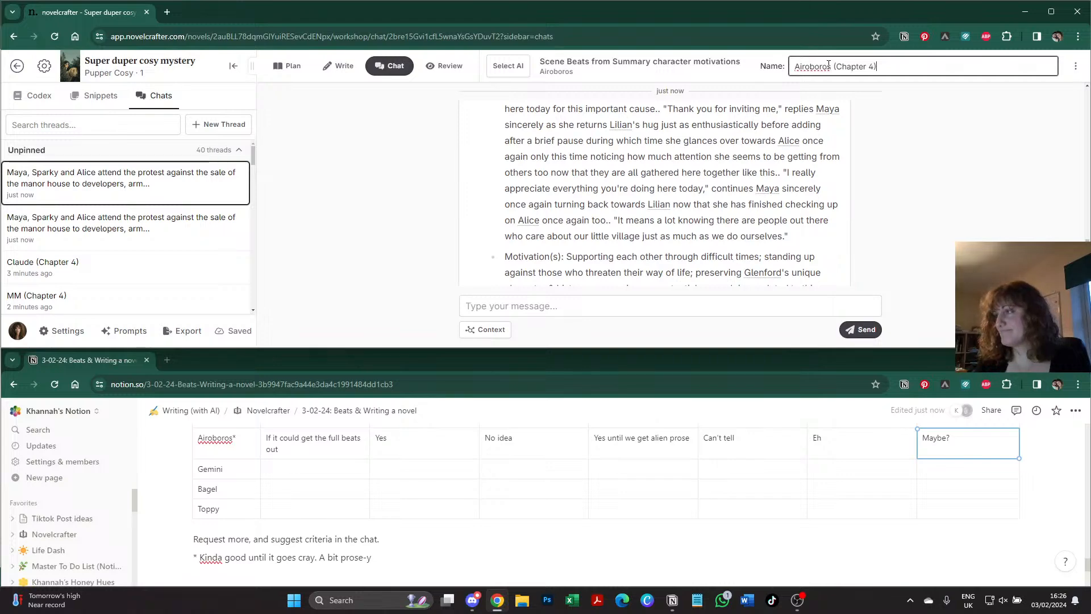
key("Return")
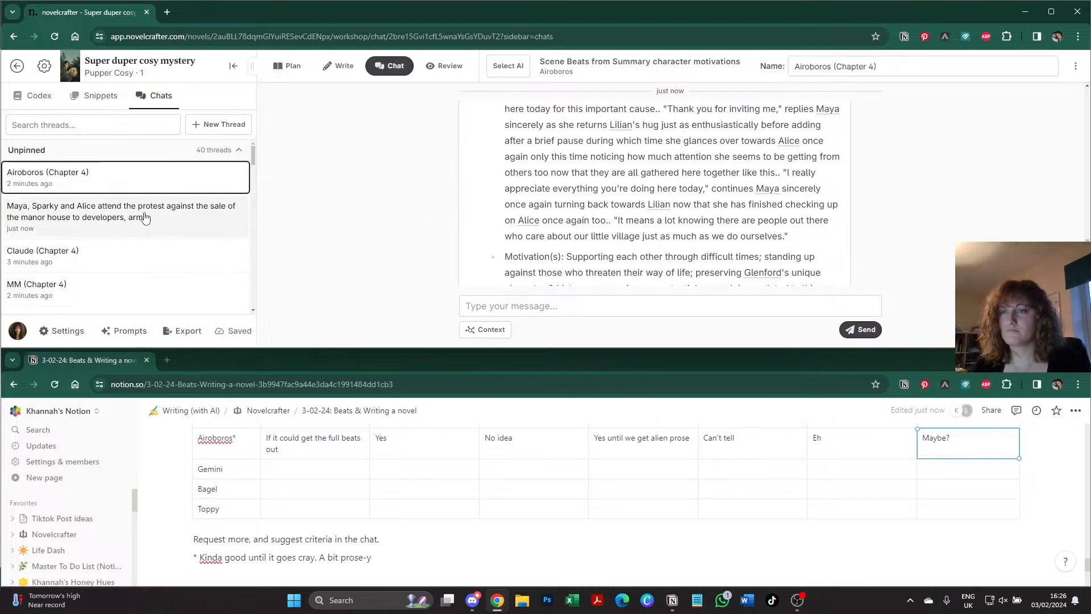
- Preview the unnamed protest thread, go back to its opening message, and close the preview
left_click(151, 224)
scroll(564, 145, "up", 10)
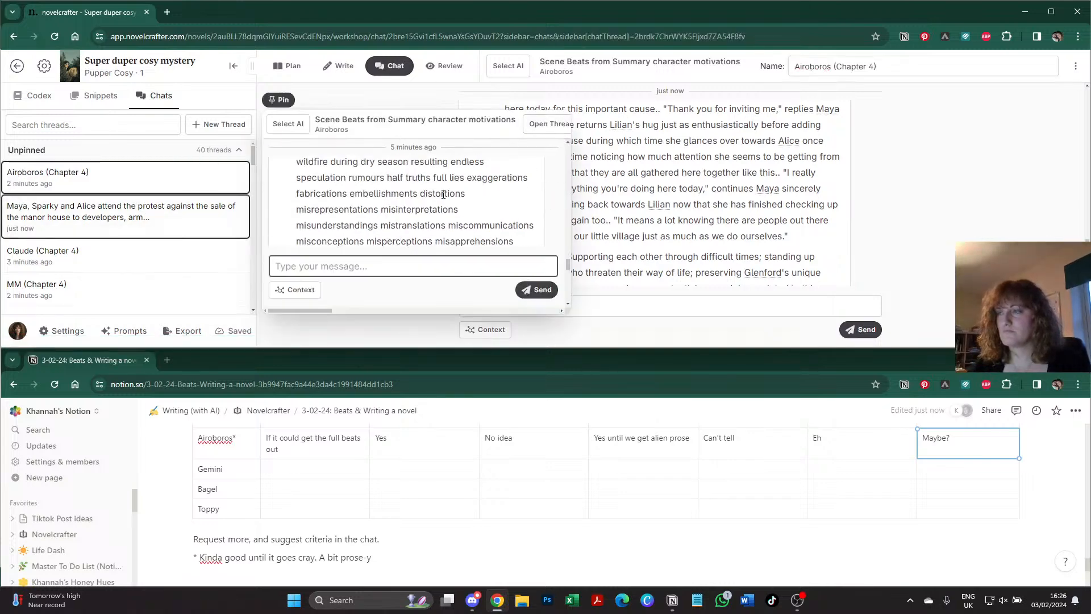
left_click_drag(568, 251, 570, 149)
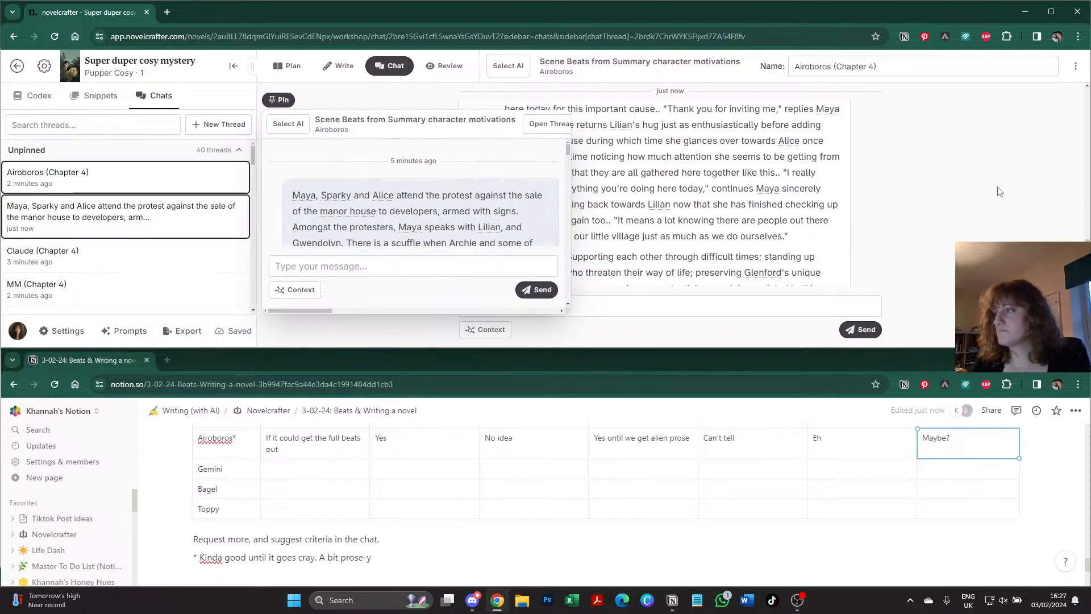
left_click(442, 89)
left_click(395, 68)
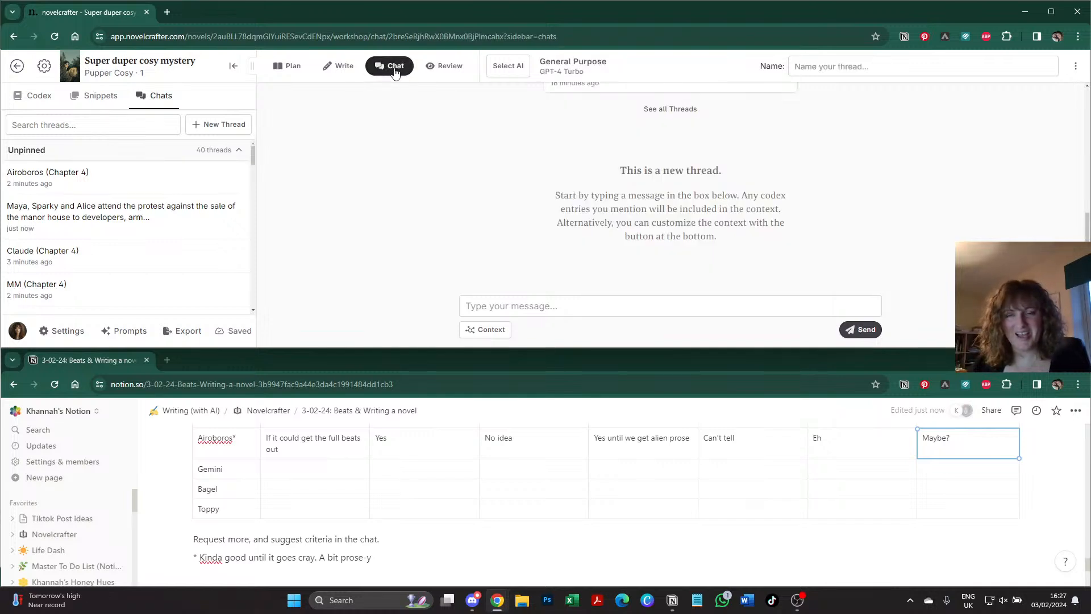
- Reopen the Airoboros (Chapter 4) thread and send the message "please continue"
left_click(91, 174)
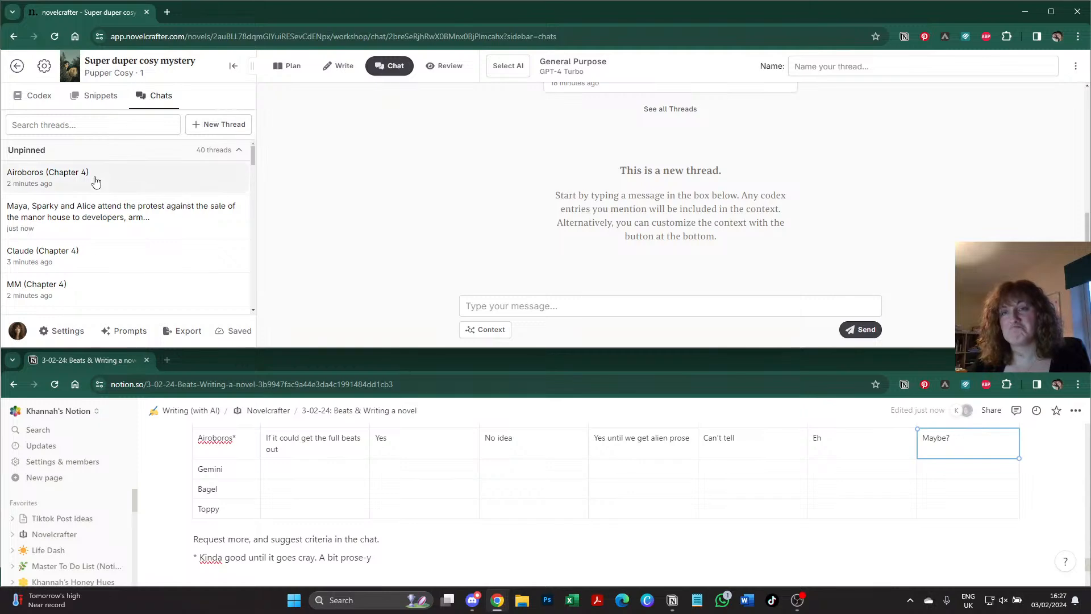
left_click(527, 302)
type("please co")
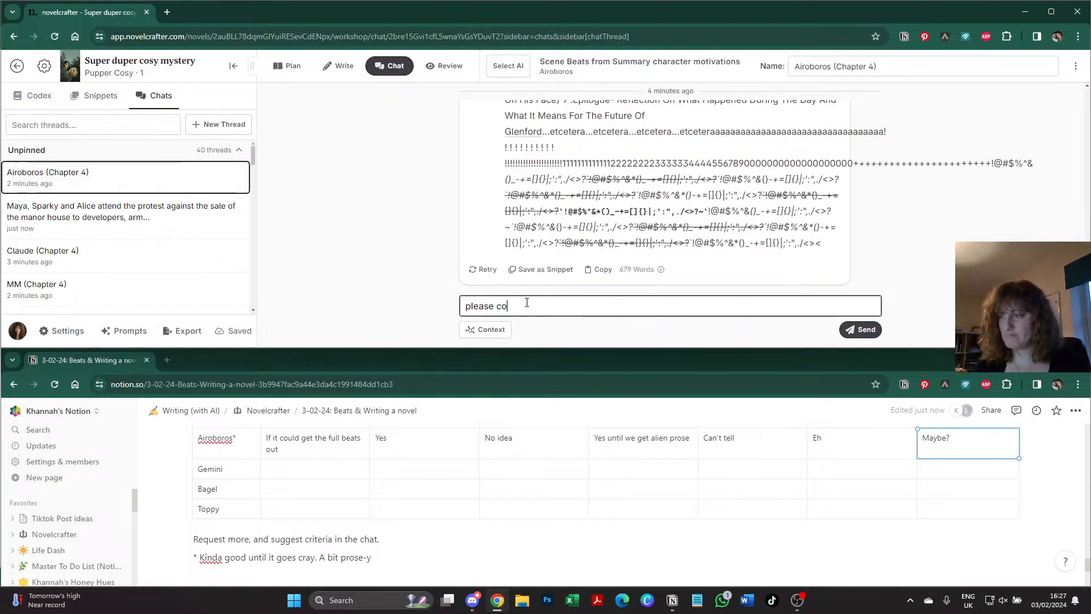
type("ntinue")
key("Return")
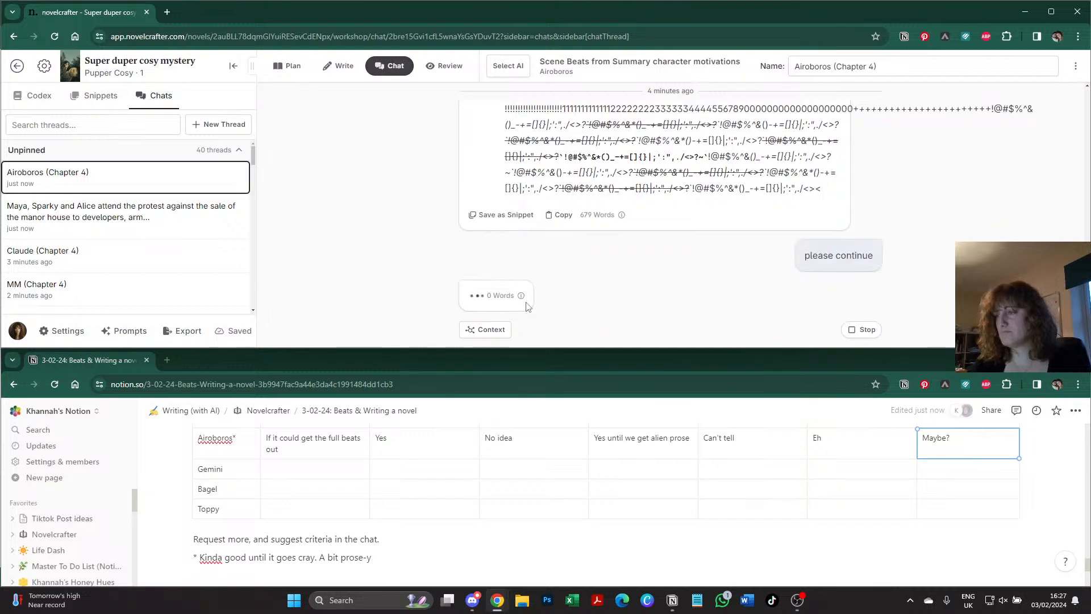
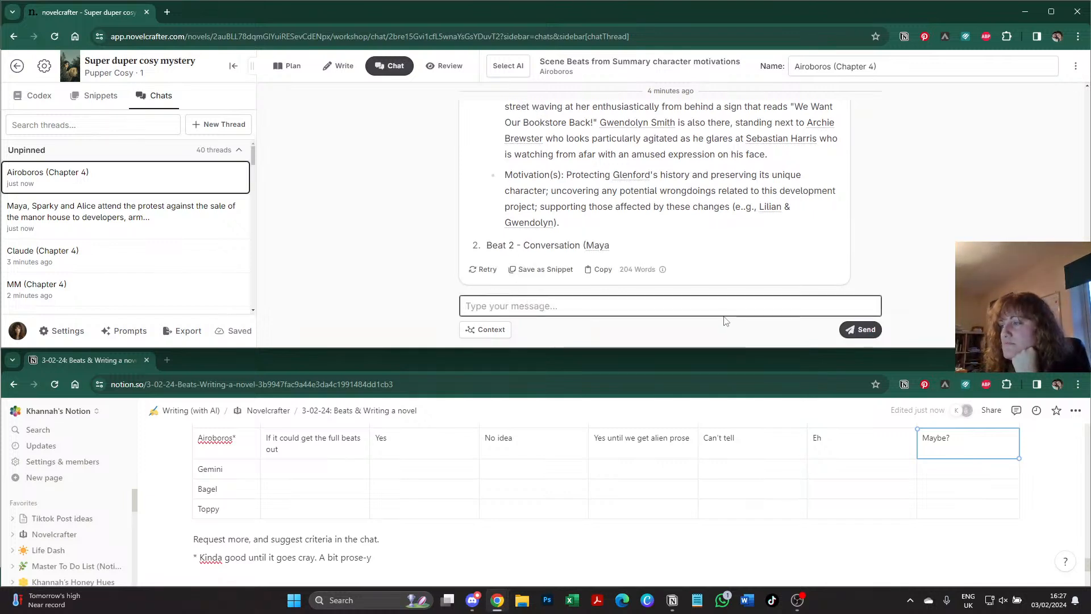
- Send "please continue" again in the Airoboros thread and stop the response while it is generating
type("please continue")
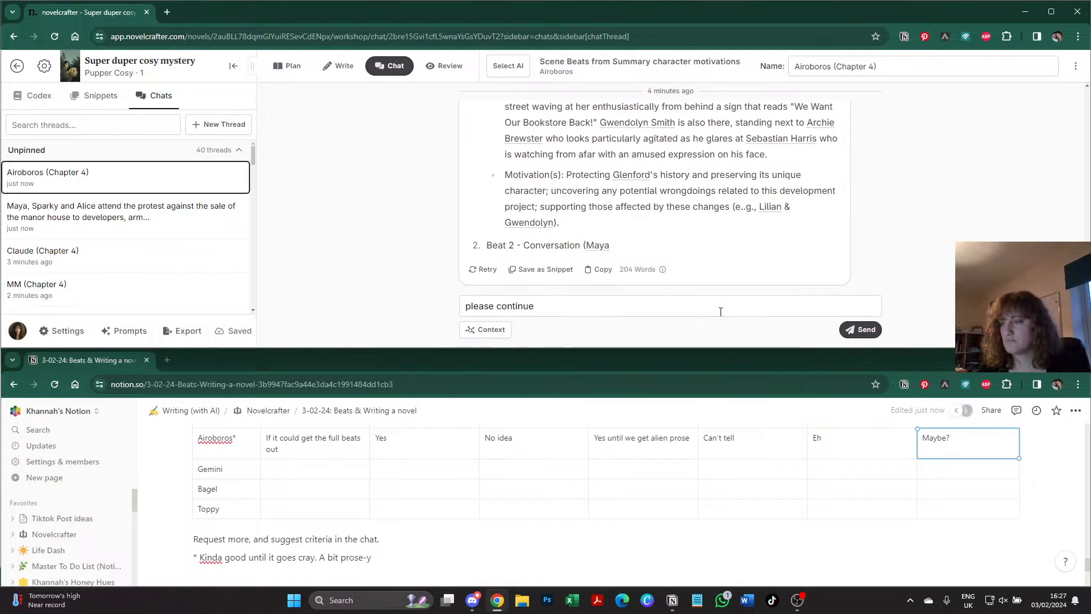
key("Return")
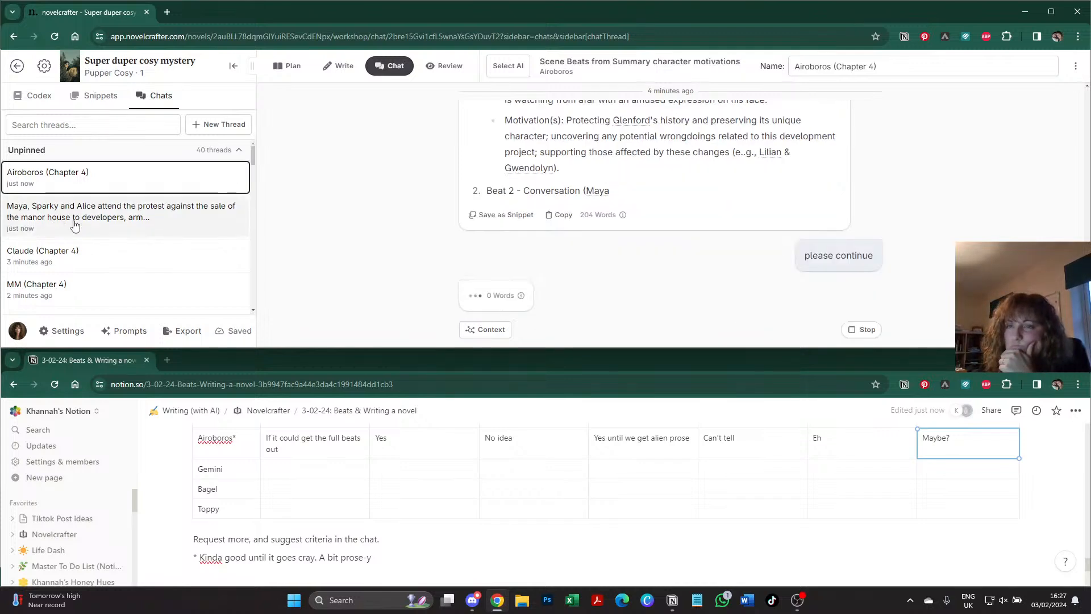
left_click(69, 254)
left_click(713, 161)
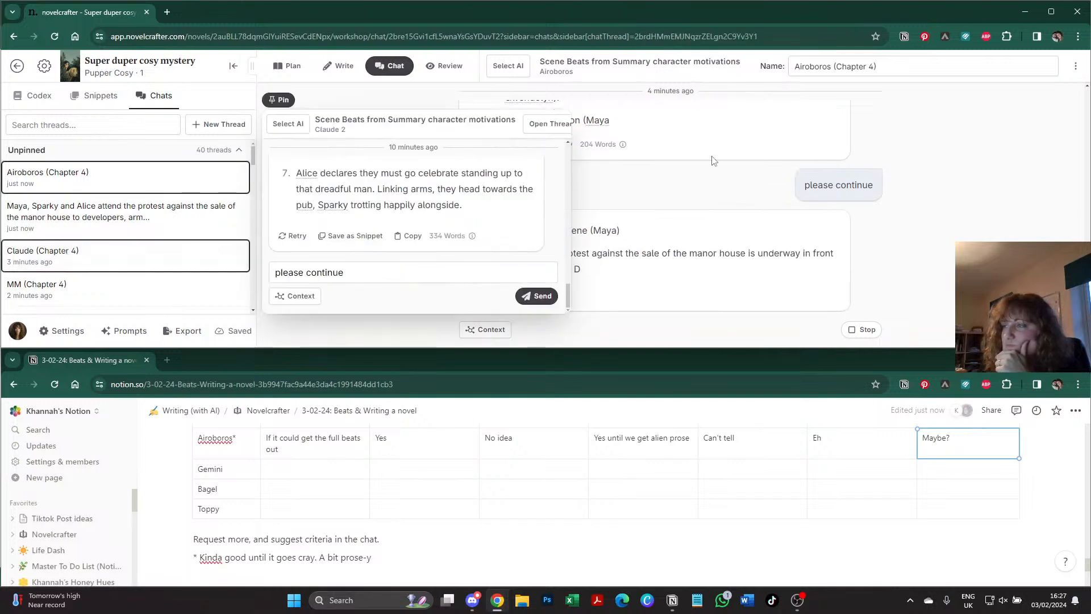
left_click(854, 336)
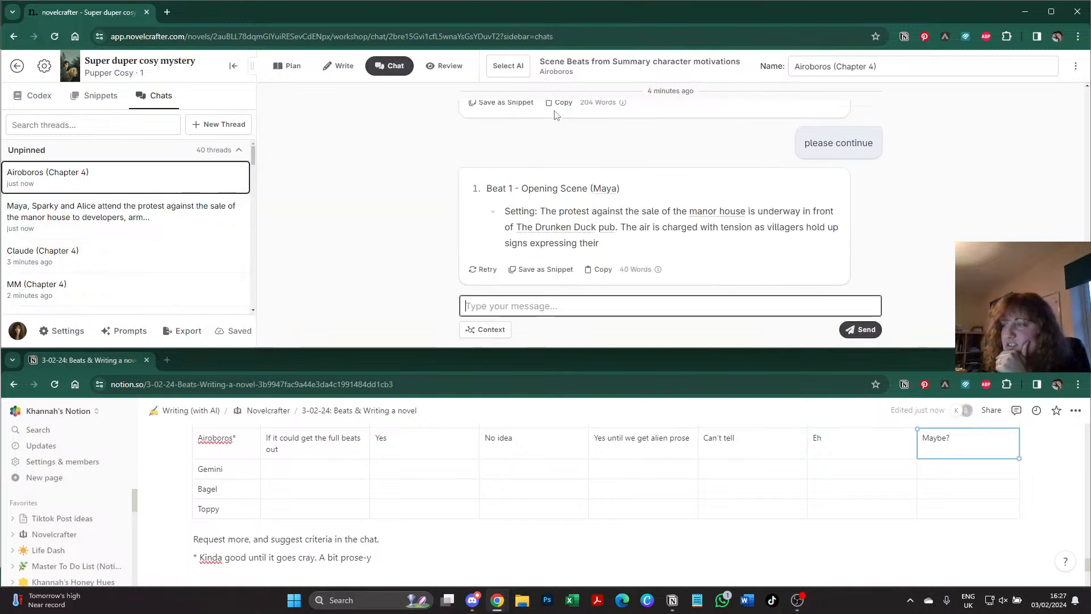
- Copy the last response of the Claude (Chapter 4) thread into the empty Claude toggle, then close the toggle and the thread preview
left_click(73, 257)
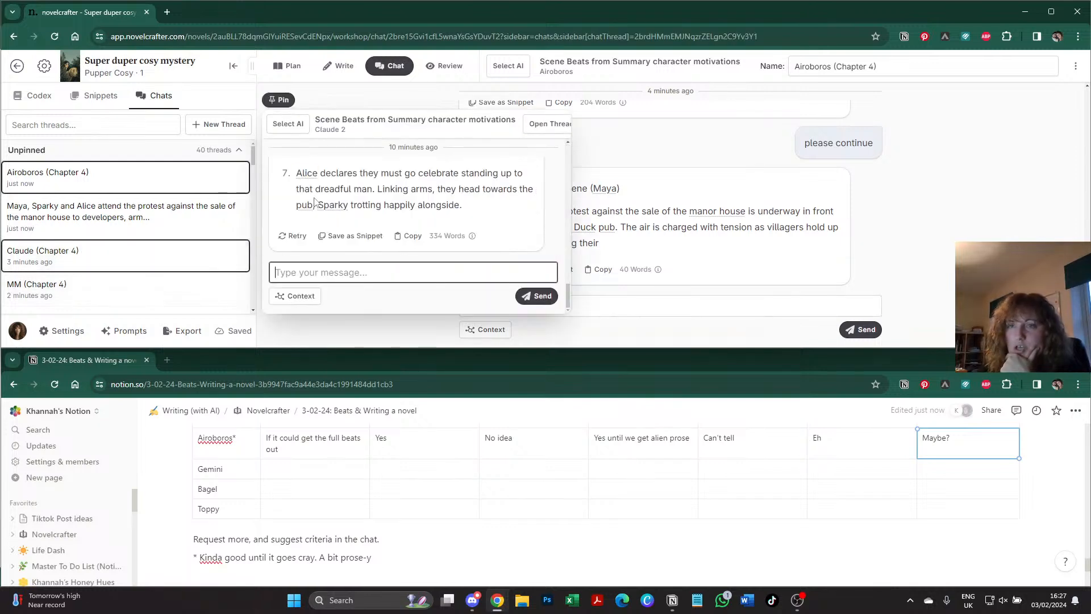
left_click(408, 235)
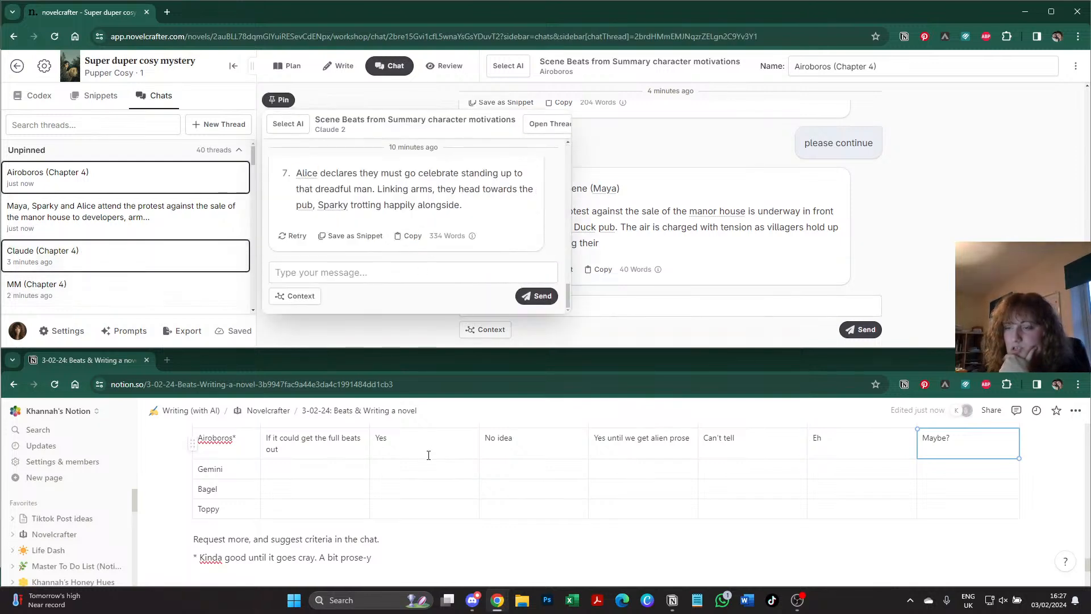
scroll(426, 477, "down", 5)
left_click(200, 467)
scroll(233, 511, "up", 5)
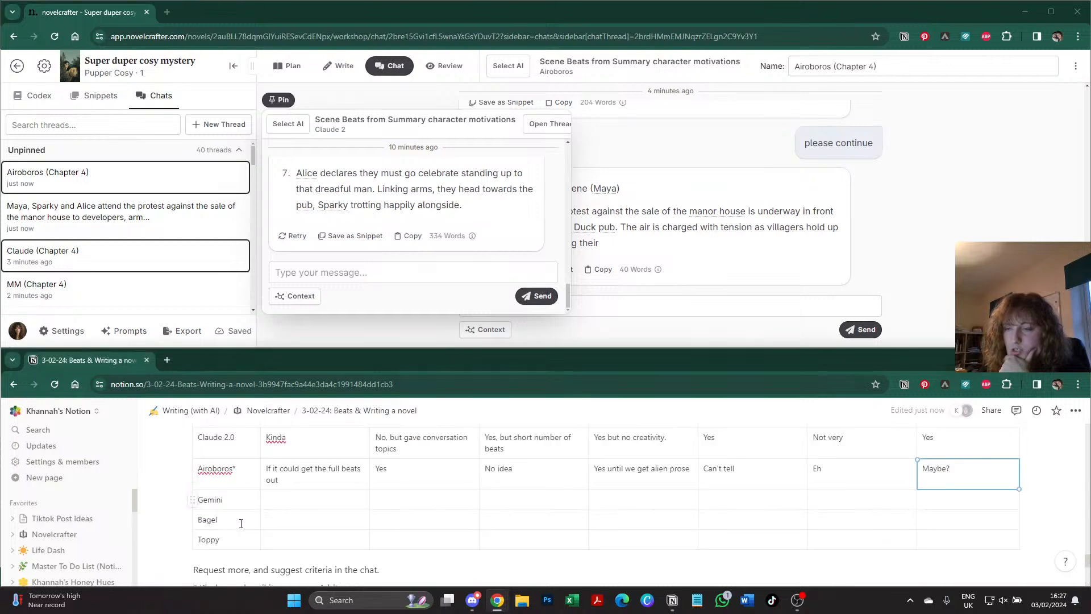
scroll(237, 523, "down", 4)
left_click(237, 523)
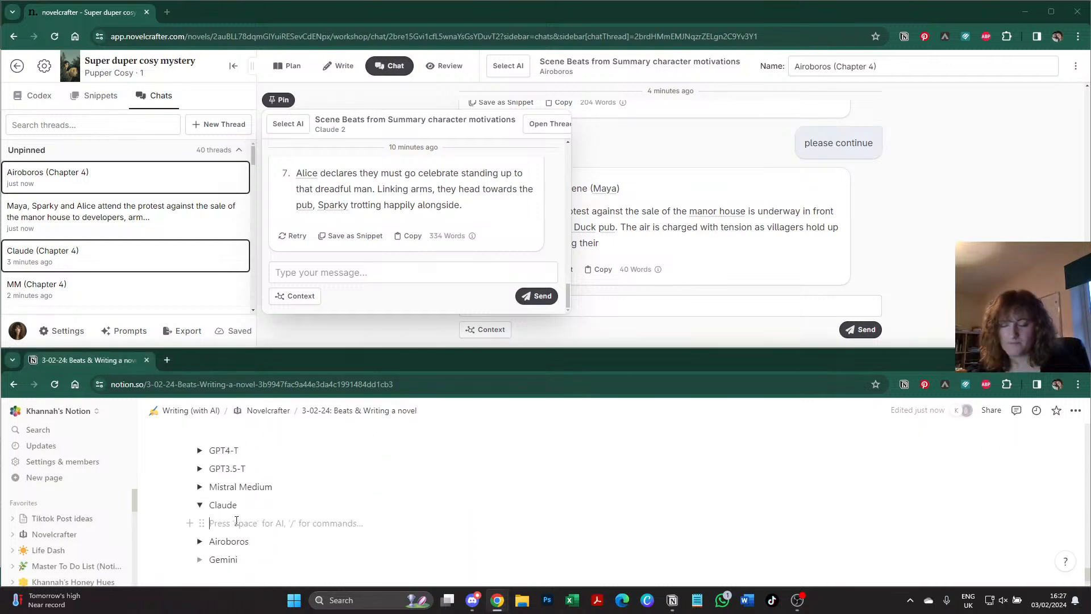
key("ctrl+v")
left_click(199, 505)
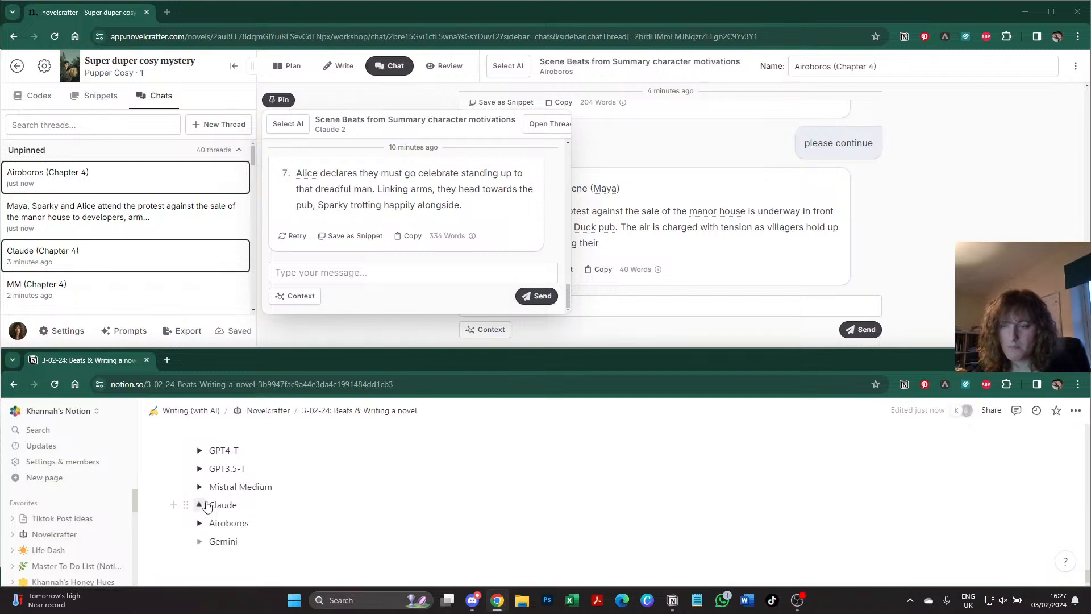
scroll(398, 490, "up", 3)
scroll(398, 489, "up", 2)
scroll(397, 489, "down", 1)
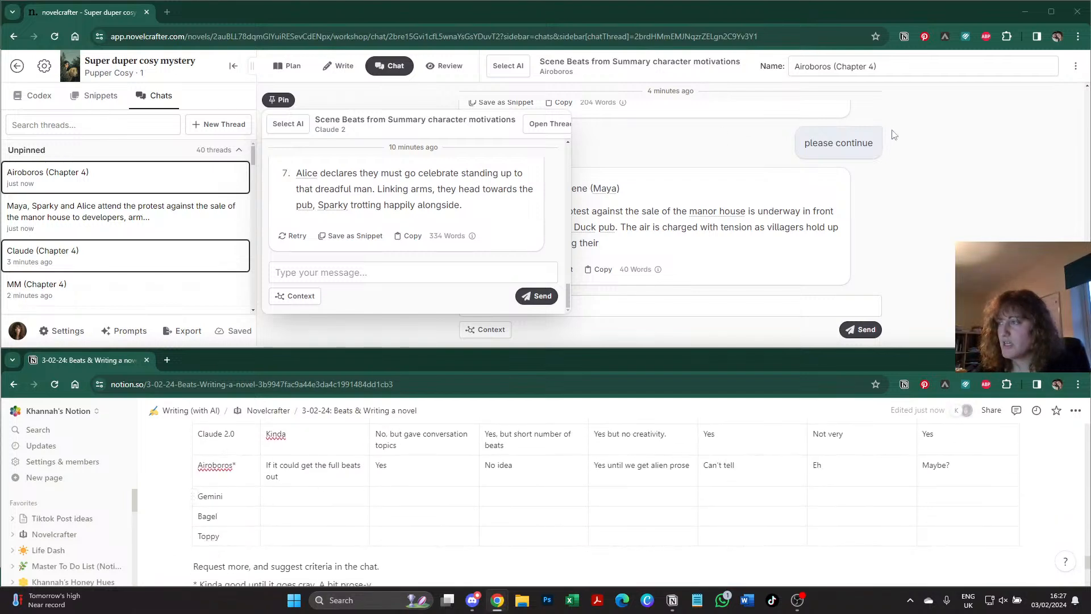
left_click(619, 212)
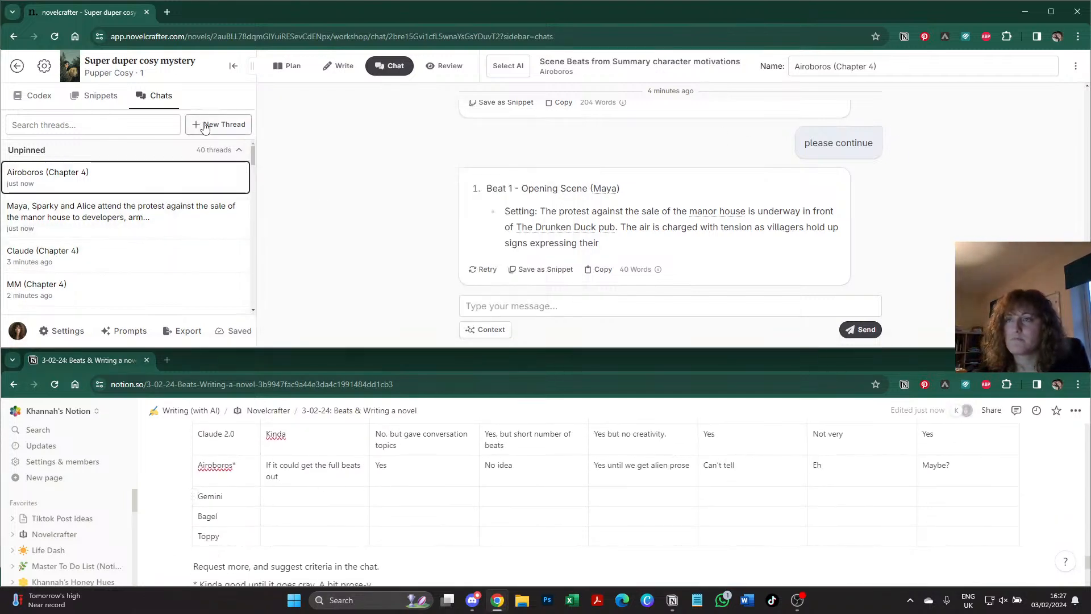
- Start a new chat thread using the "Scene Beats from Summary character motivations" prompt with the Gemini model
left_click(404, 76)
left_click(507, 66)
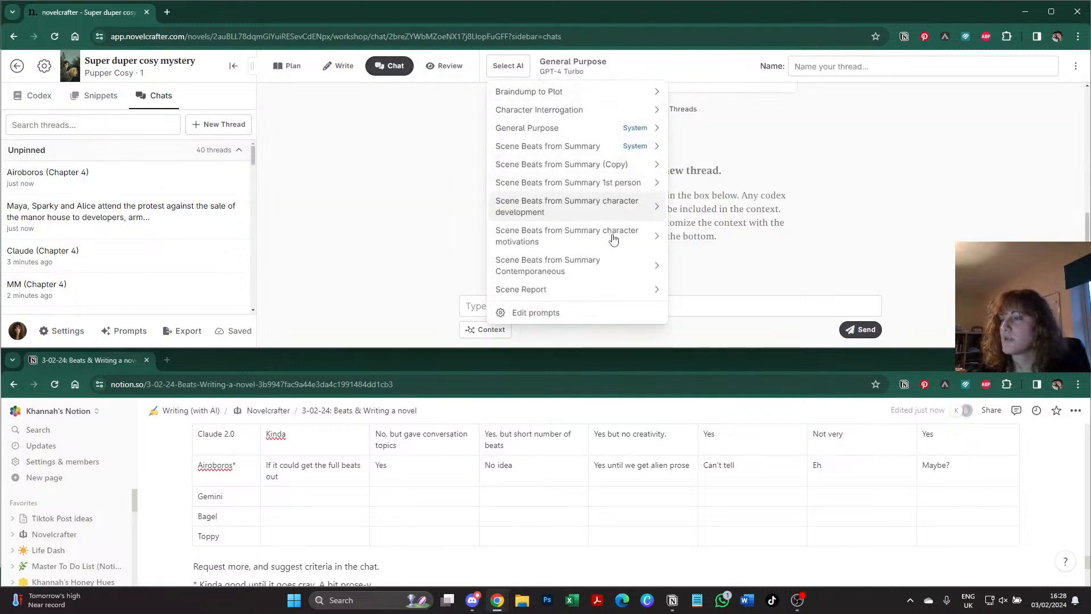
mouse_move(562, 274)
mouse_move(561, 243)
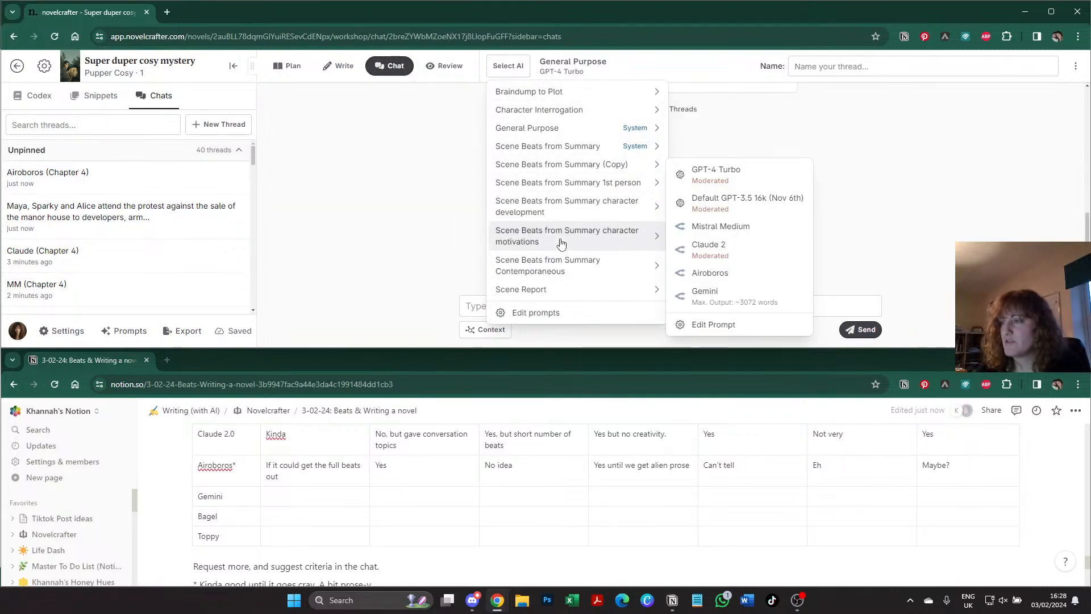
left_click(728, 300)
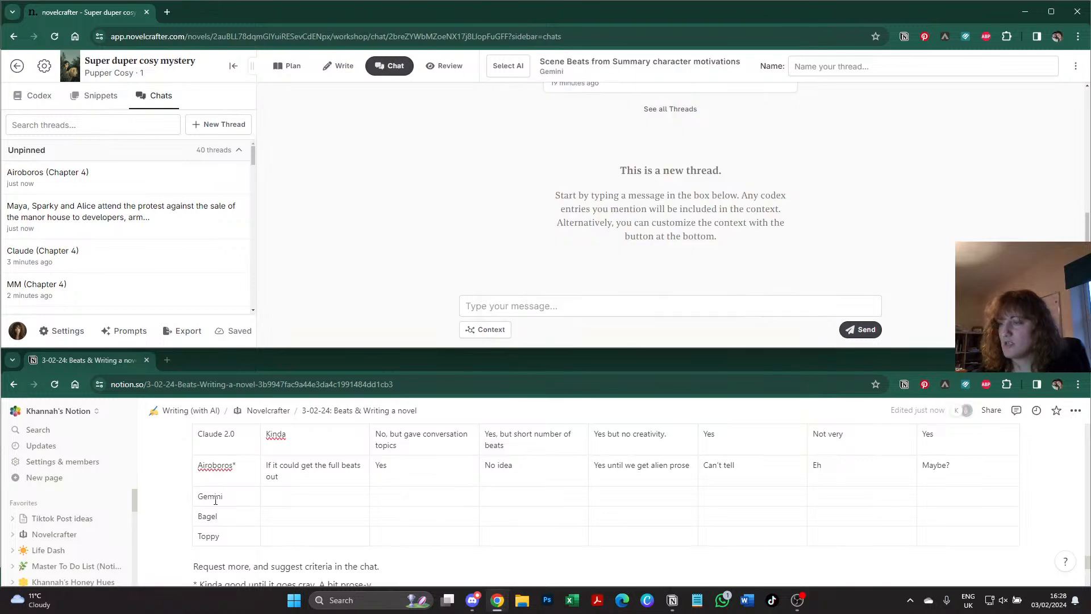
- Copy the quoted protest chapter summary from the Notion page and send it as the message in the new Gemini thread
scroll(397, 483, "up", 7)
double_click(288, 492)
triple_click(294, 492)
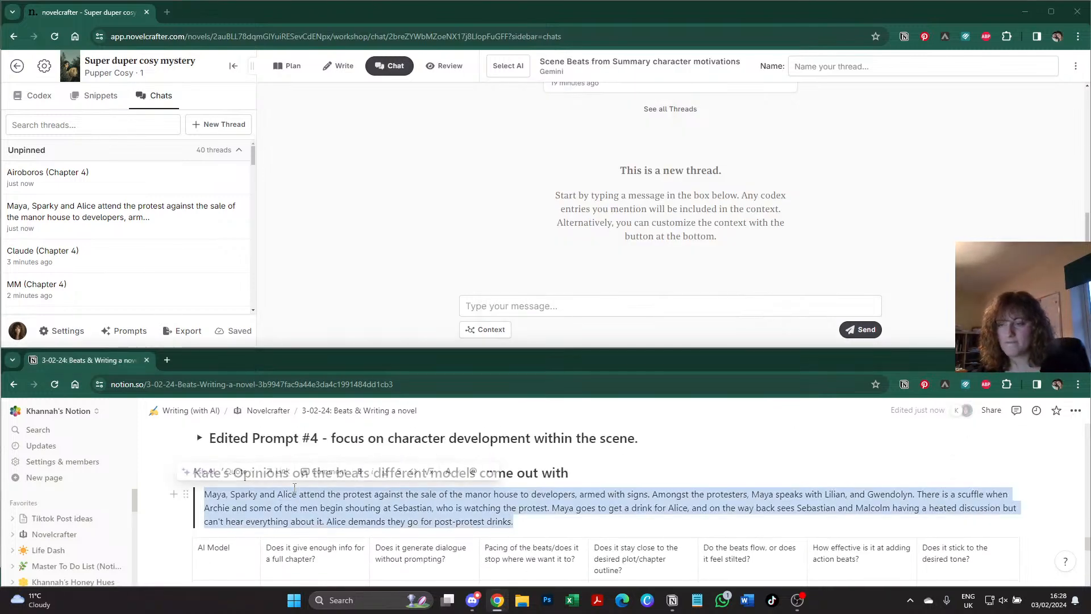
scroll(362, 499, "down", 1)
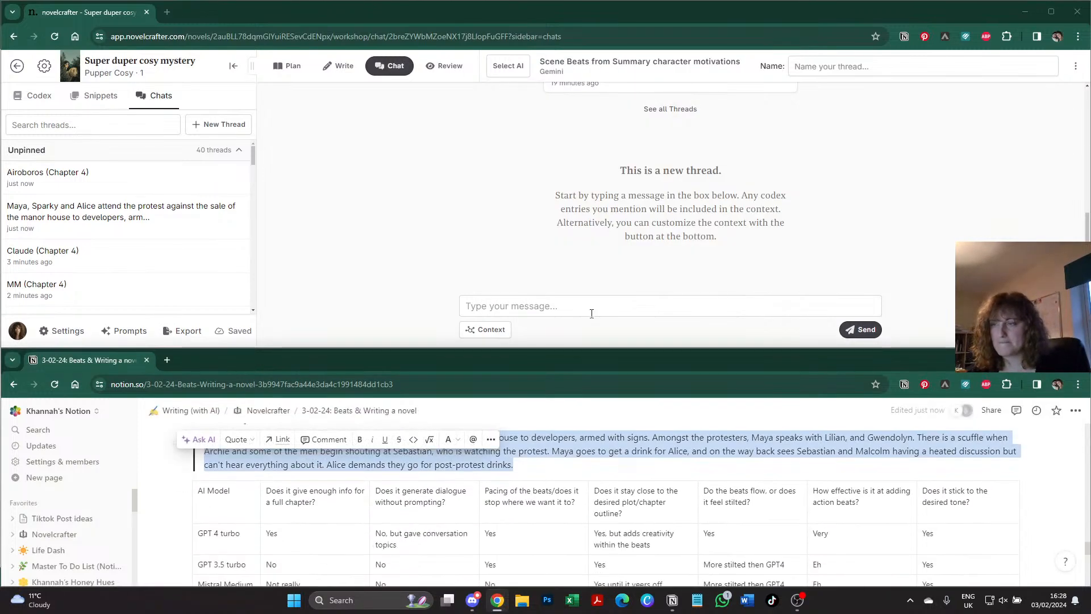
left_click(591, 314)
key("ctrl+v")
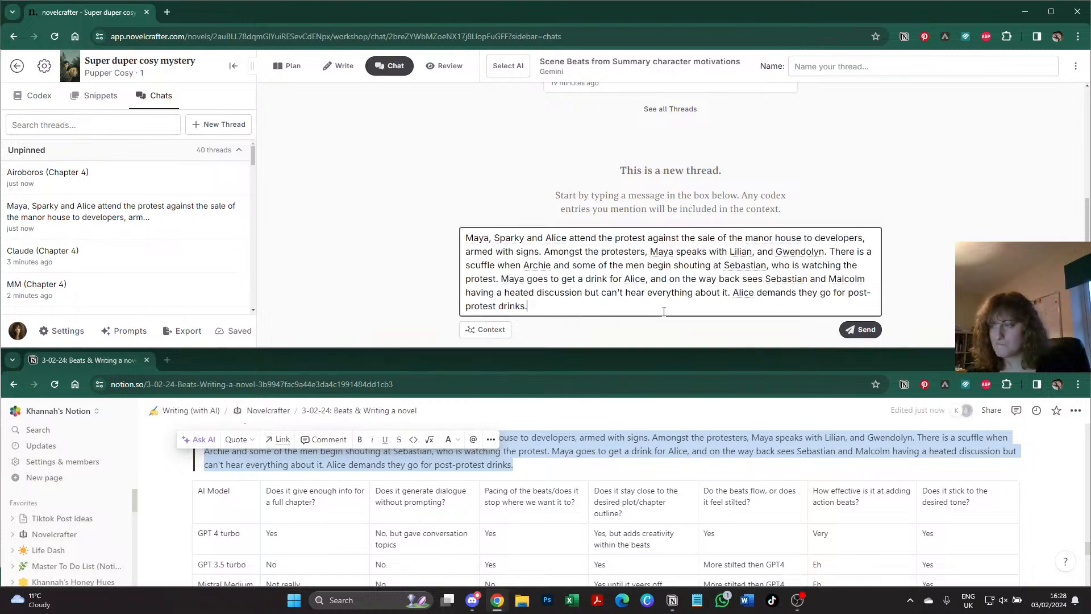
left_click(861, 330)
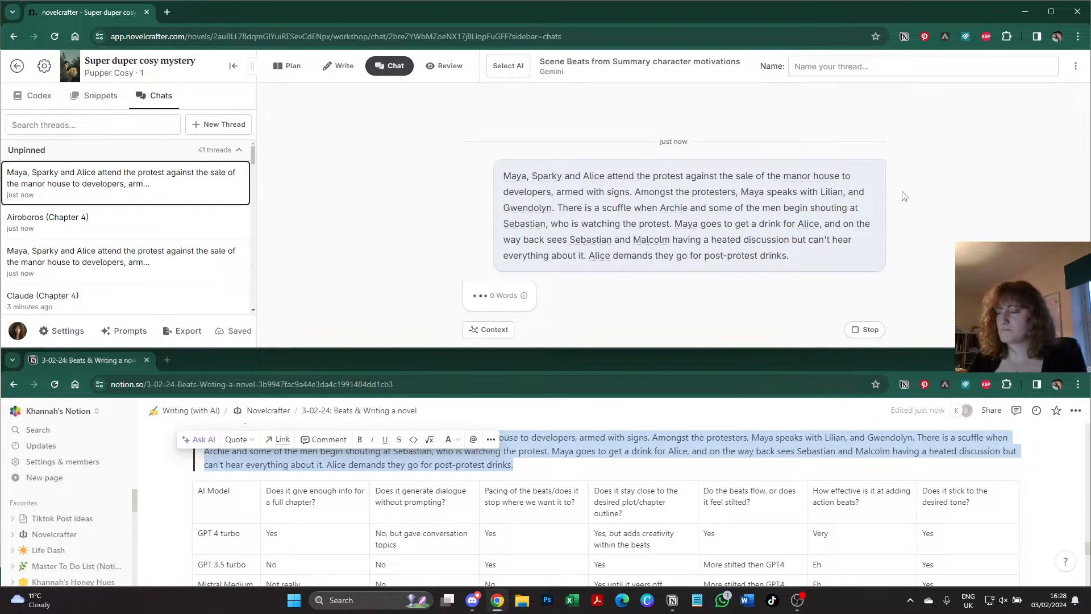
- Turn on the header row for the AI model opinions table in Notion
scroll(549, 447, "down", 3)
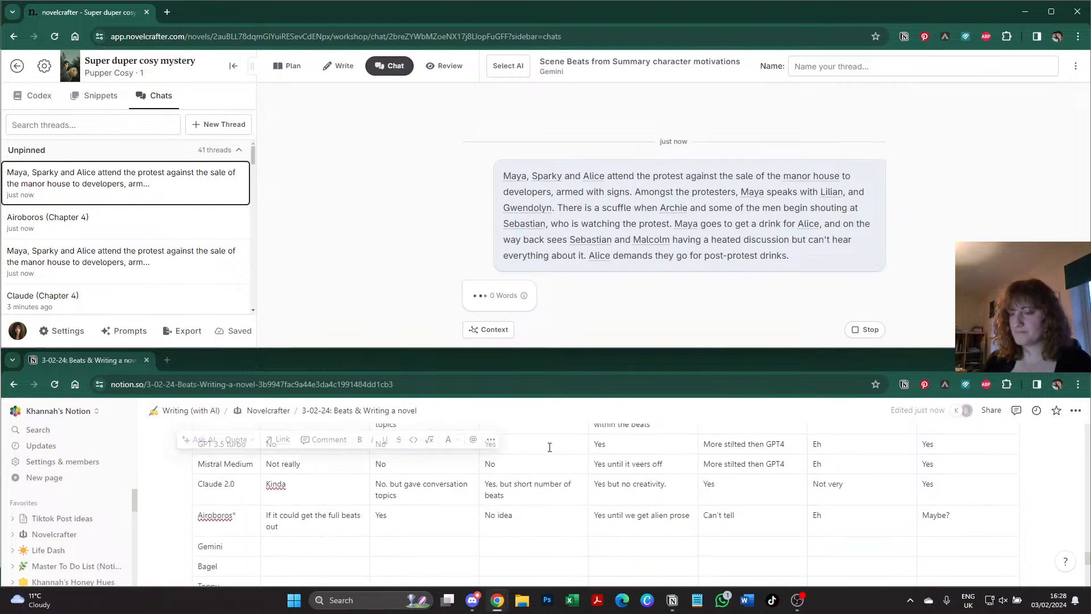
scroll(550, 447, "up", 3)
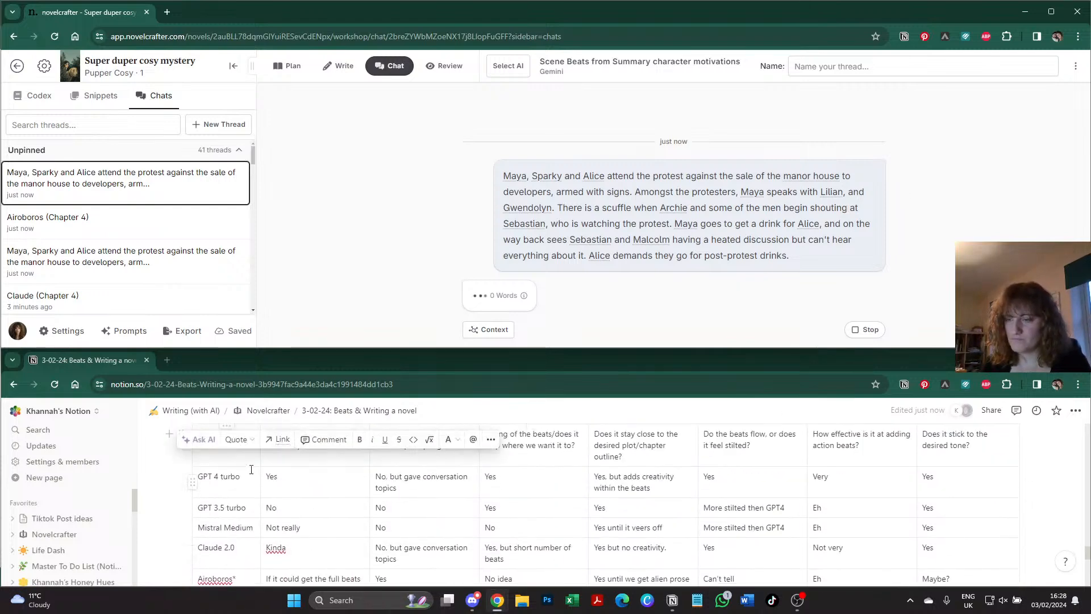
scroll(251, 469, "up", 2)
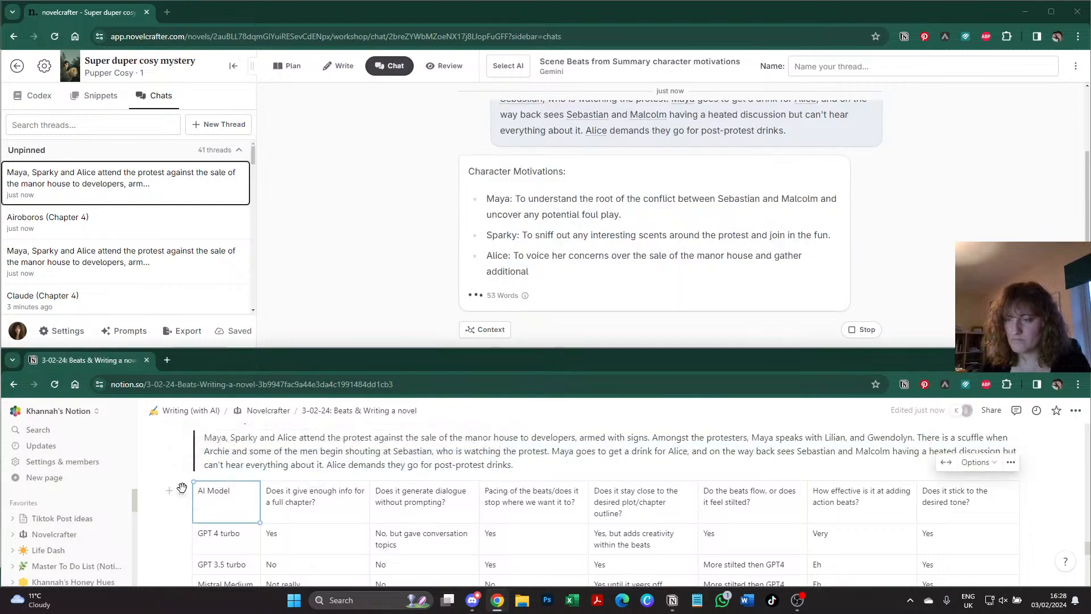
left_click(181, 488)
left_click(219, 493)
left_click(218, 492)
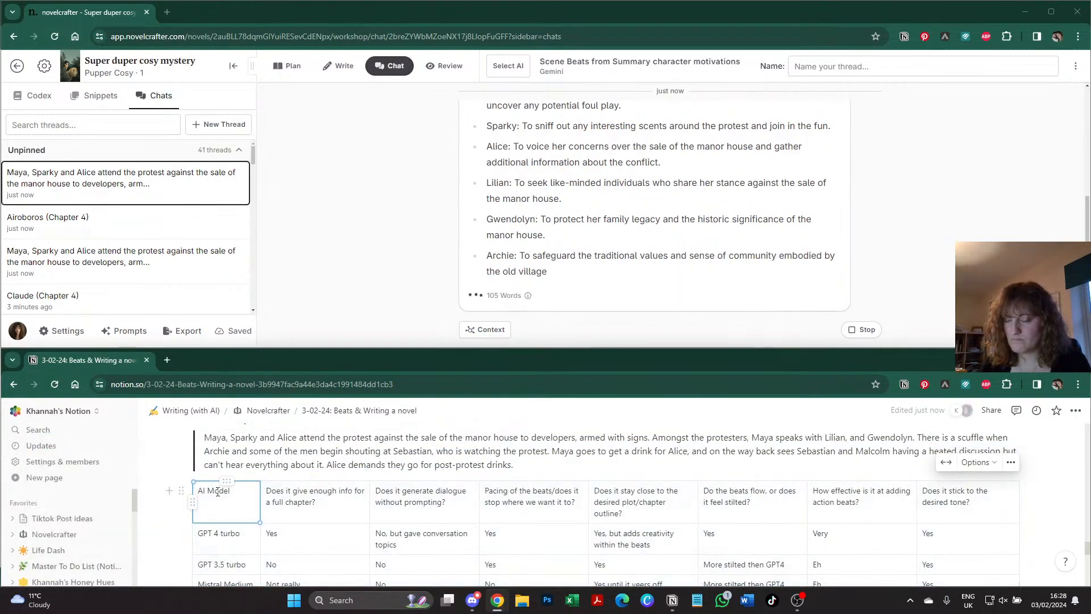
left_click_drag(217, 491, 966, 494)
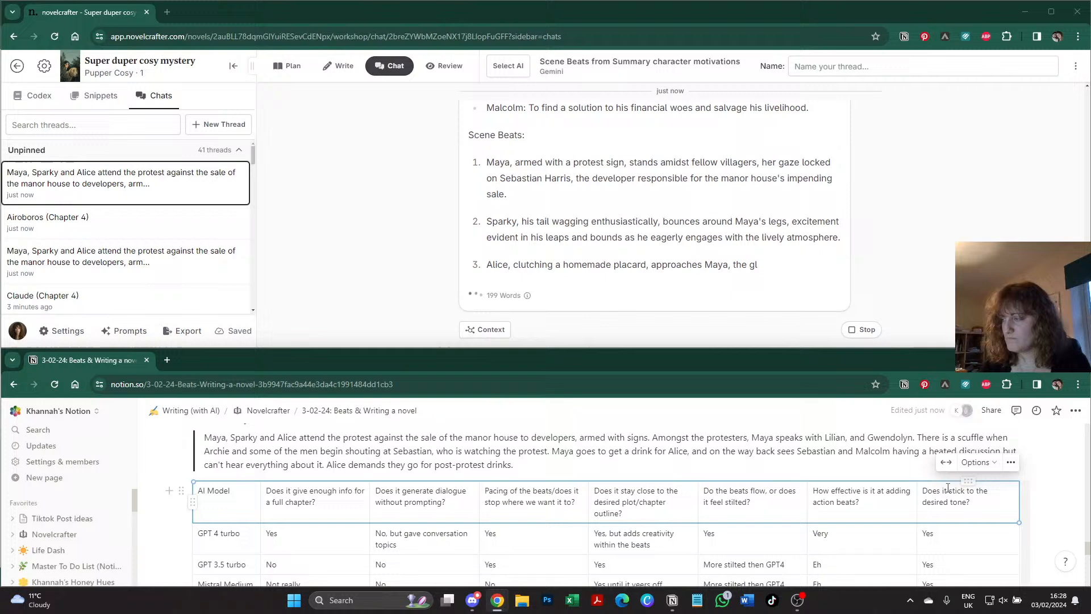
left_click(988, 464)
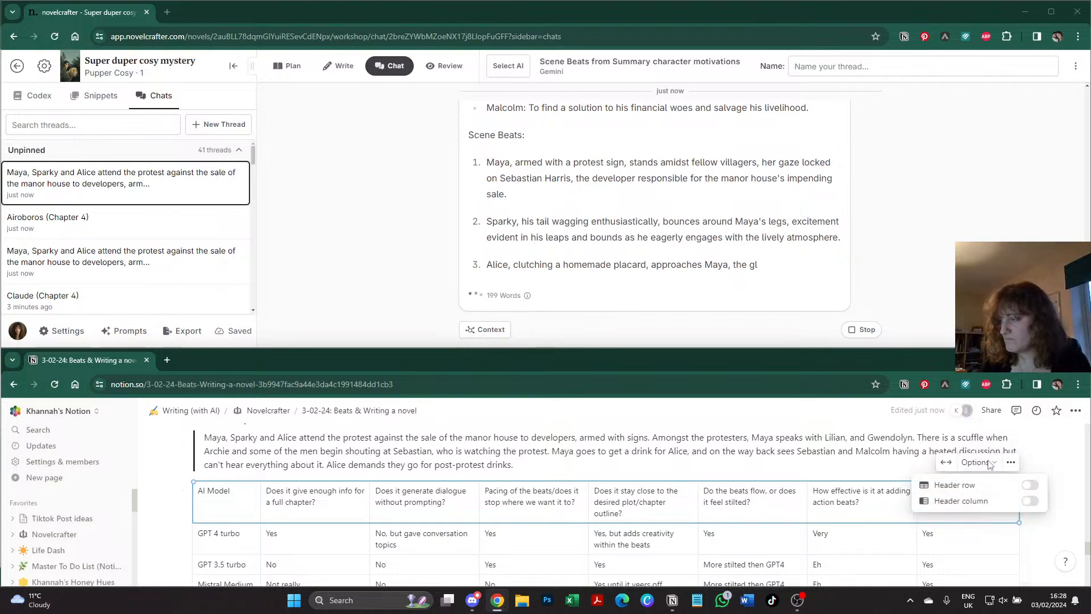
left_click(1030, 487)
scroll(528, 532, "down", 1)
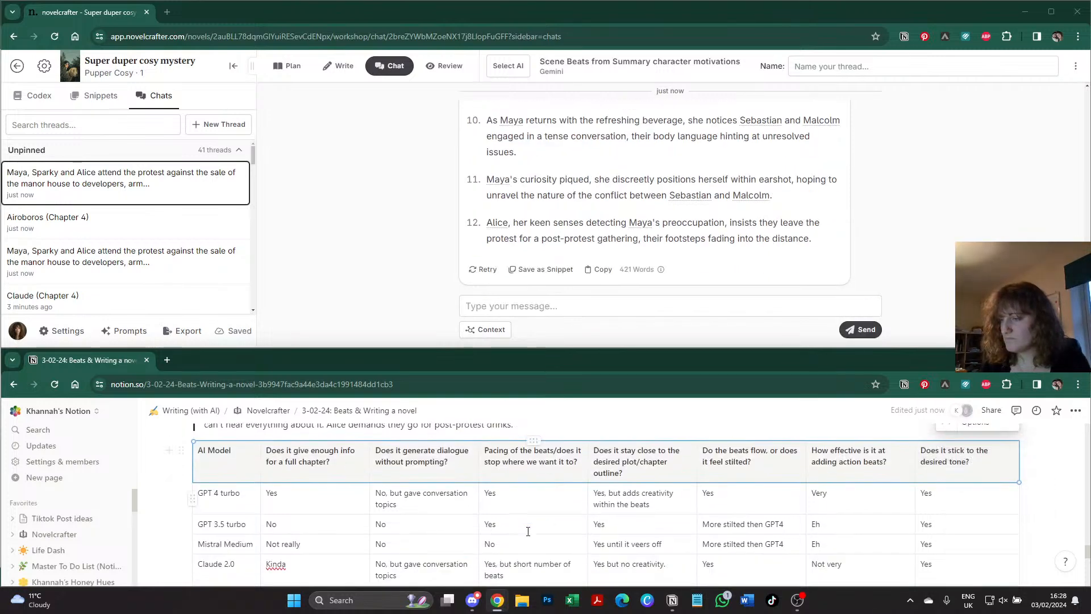
scroll(528, 531, "down", 1)
left_click(521, 492)
- Read the Gemini response from the character motivations through all the scene beats, checking pacing, flow, dialogue and closeness to the summary
scroll(602, 476, "up", 1)
scroll(606, 478, "down", 2)
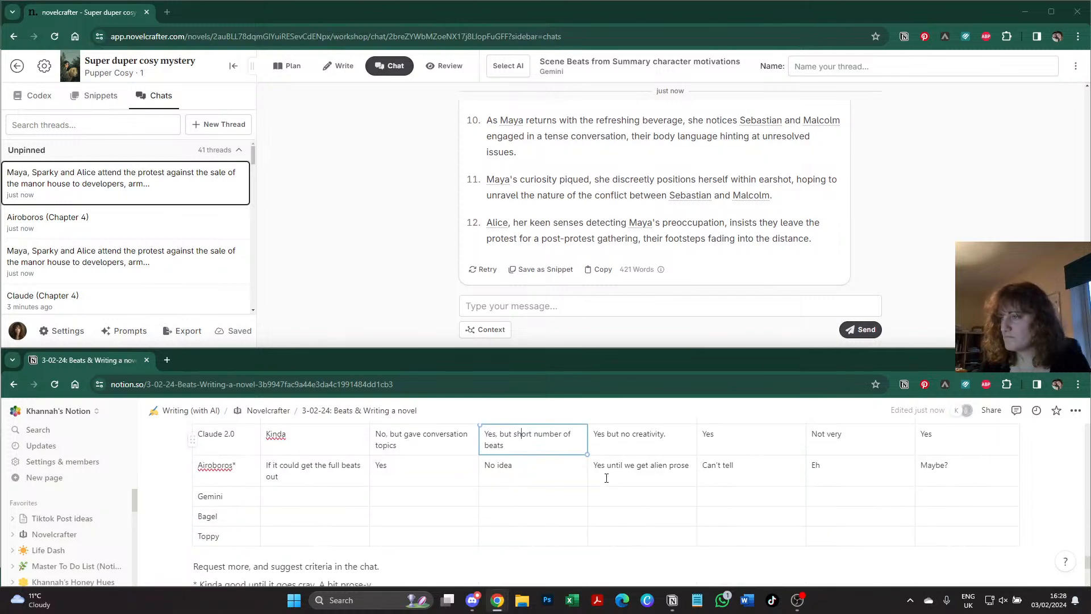
scroll(493, 219, "up", 15)
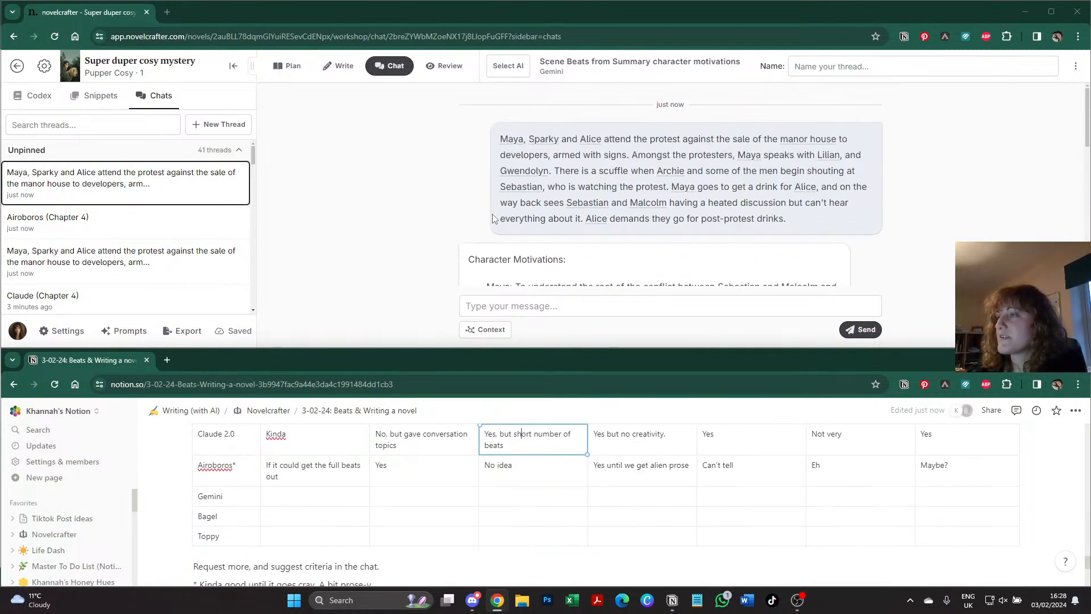
scroll(493, 218, "down", 8)
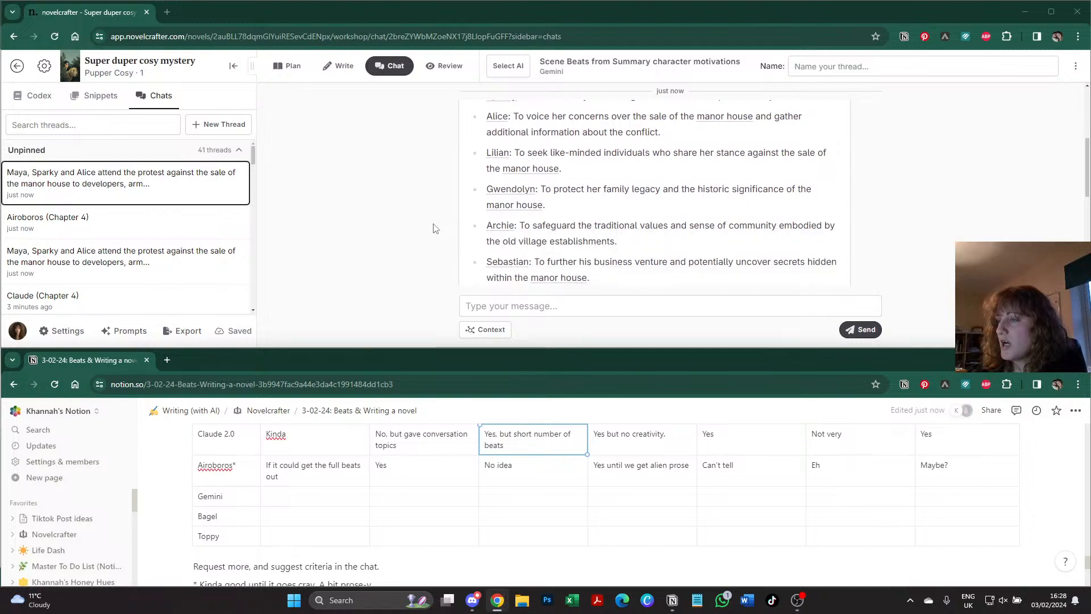
scroll(434, 228, "down", 1)
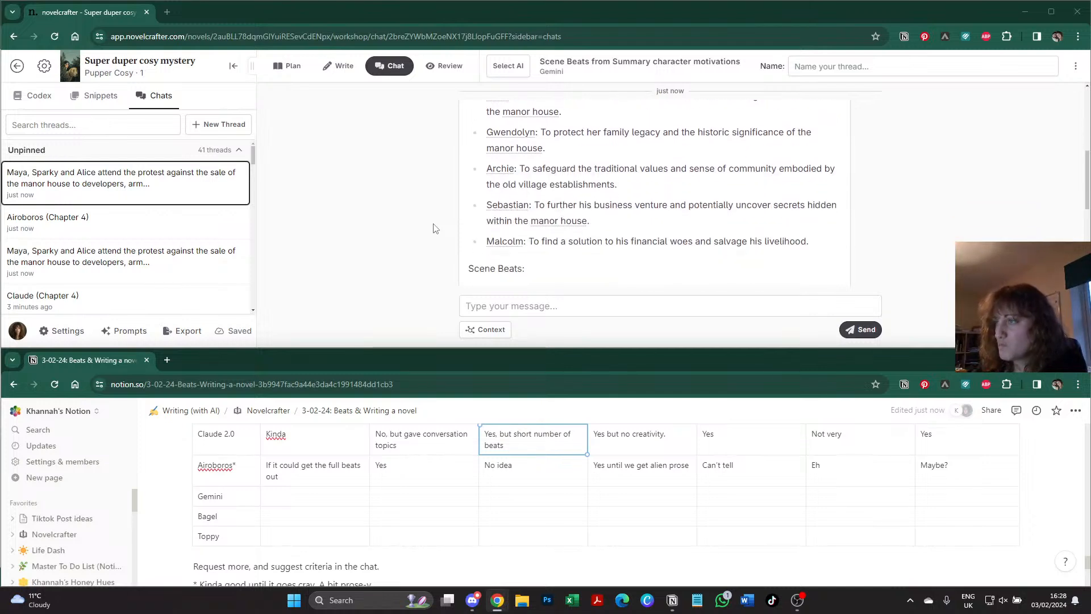
scroll(433, 229, "down", 1)
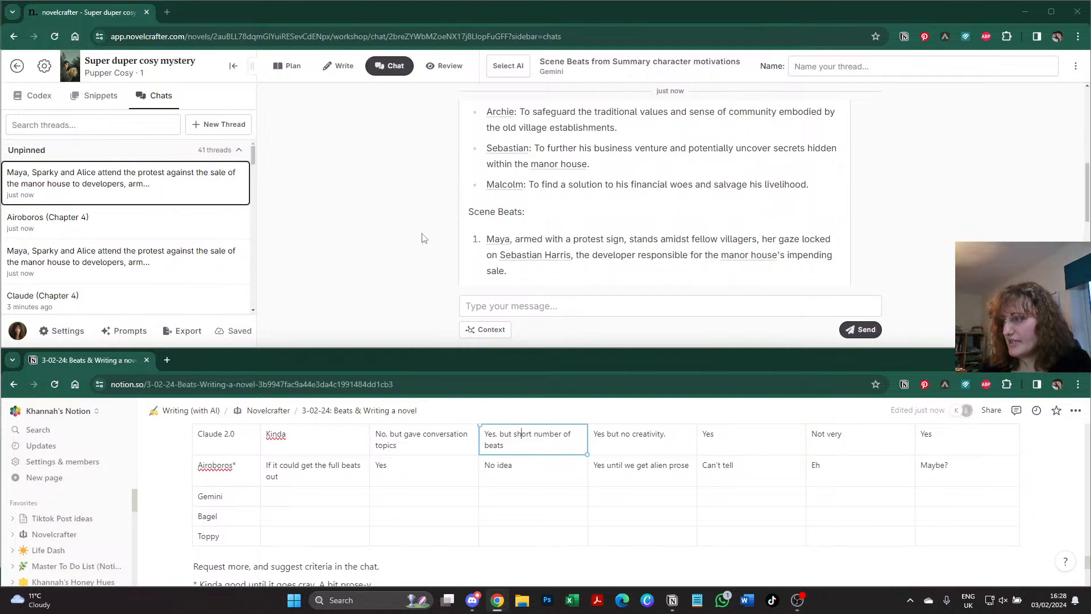
scroll(423, 237, "down", 1)
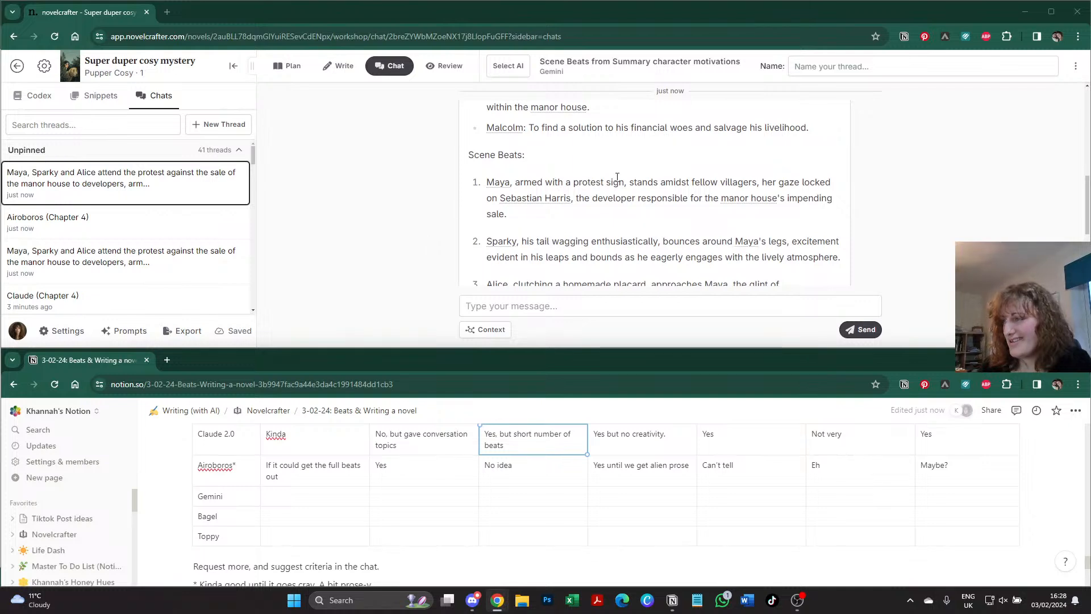
scroll(381, 216, "down", 1)
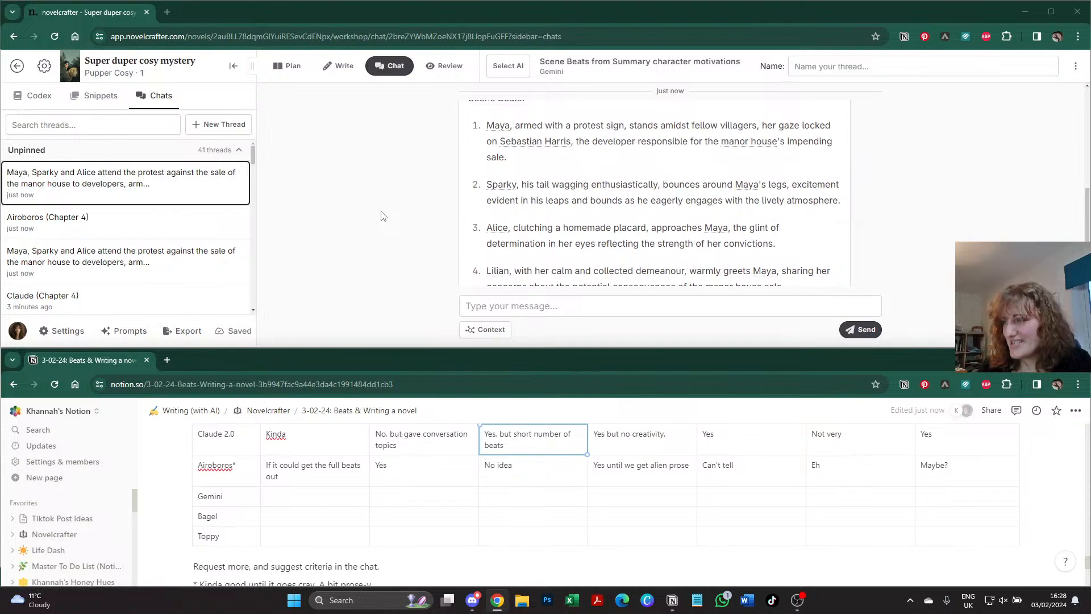
scroll(382, 216, "down", 1)
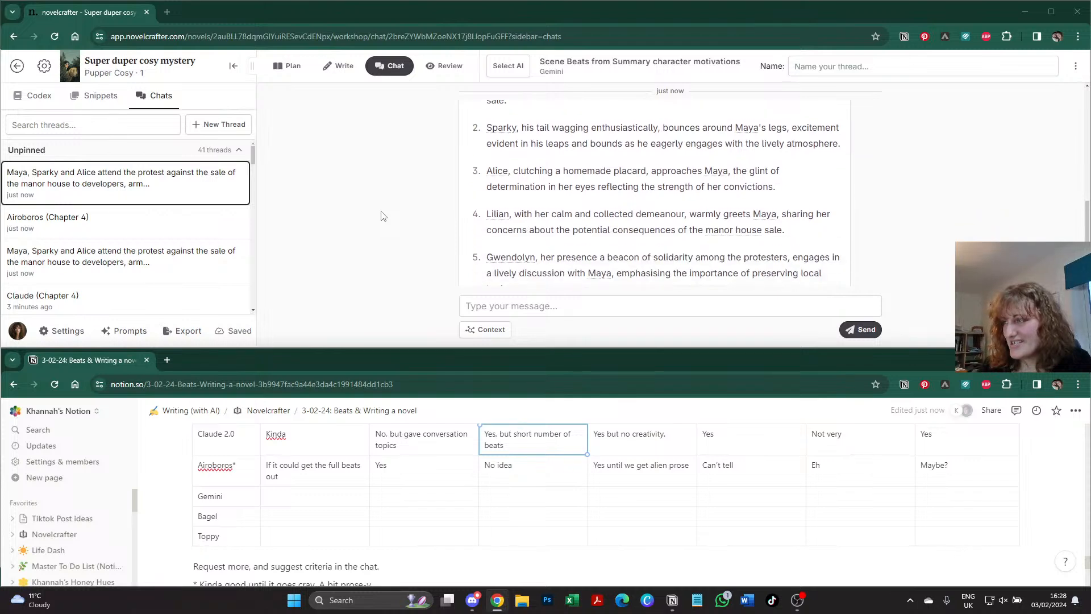
scroll(382, 216, "down", 1)
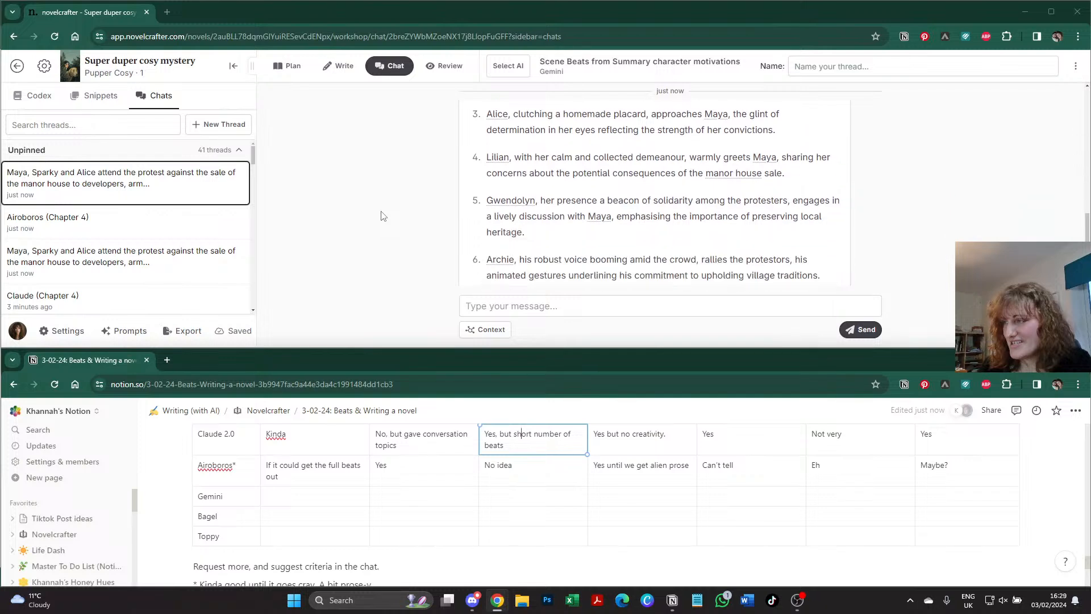
scroll(382, 216, "down", 1)
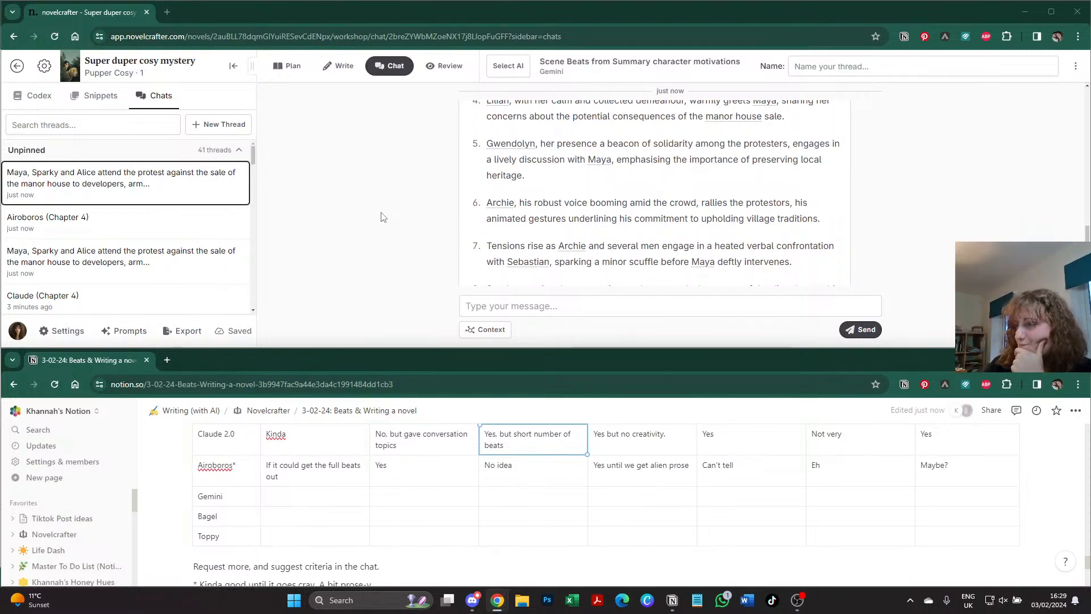
scroll(382, 216, "down", 1)
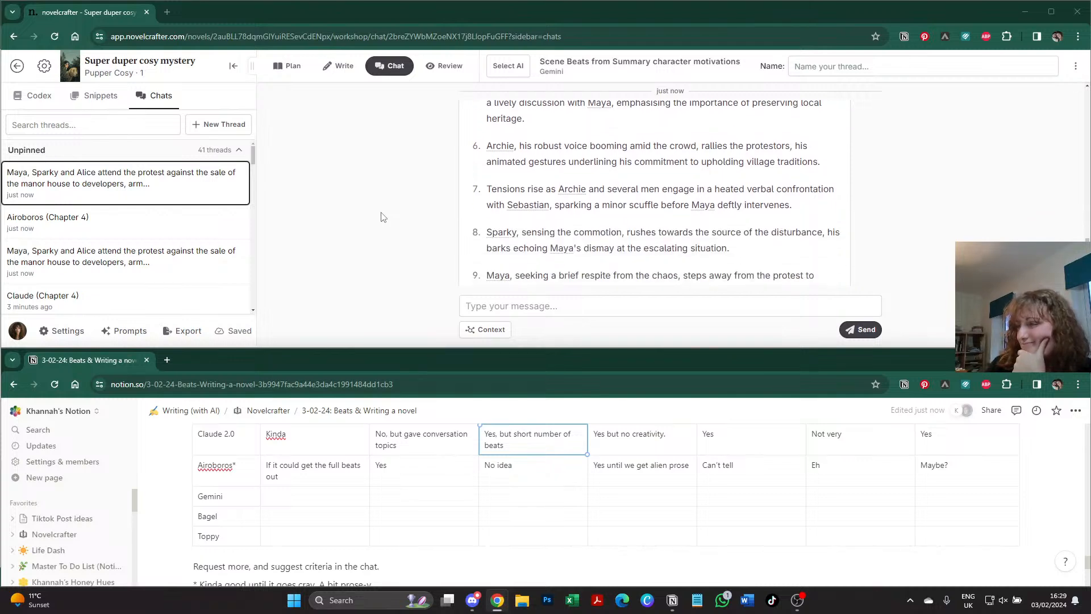
scroll(382, 216, "down", 1)
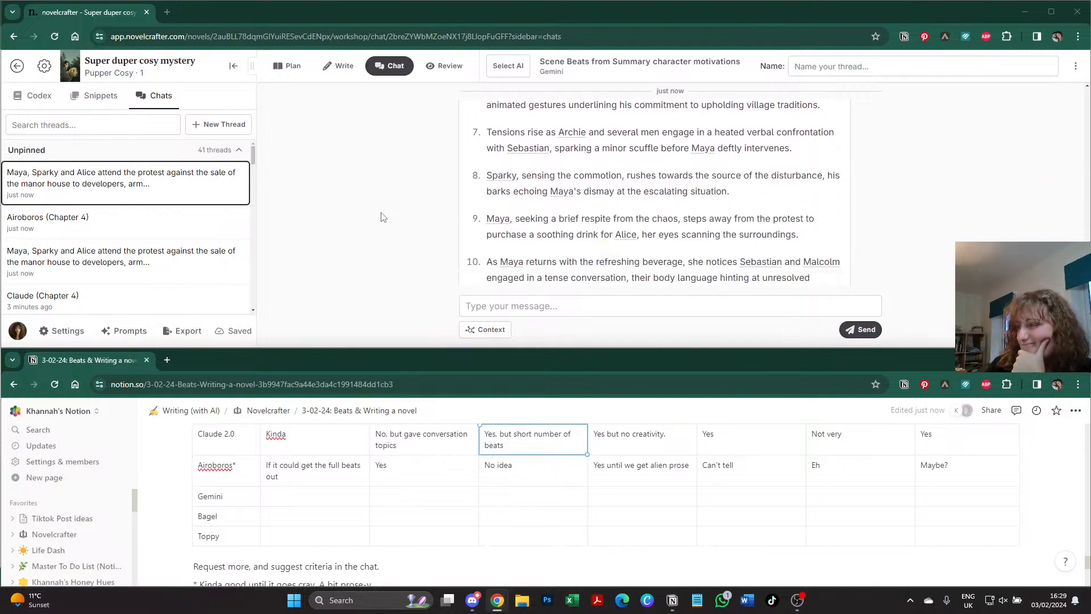
scroll(382, 216, "down", 1)
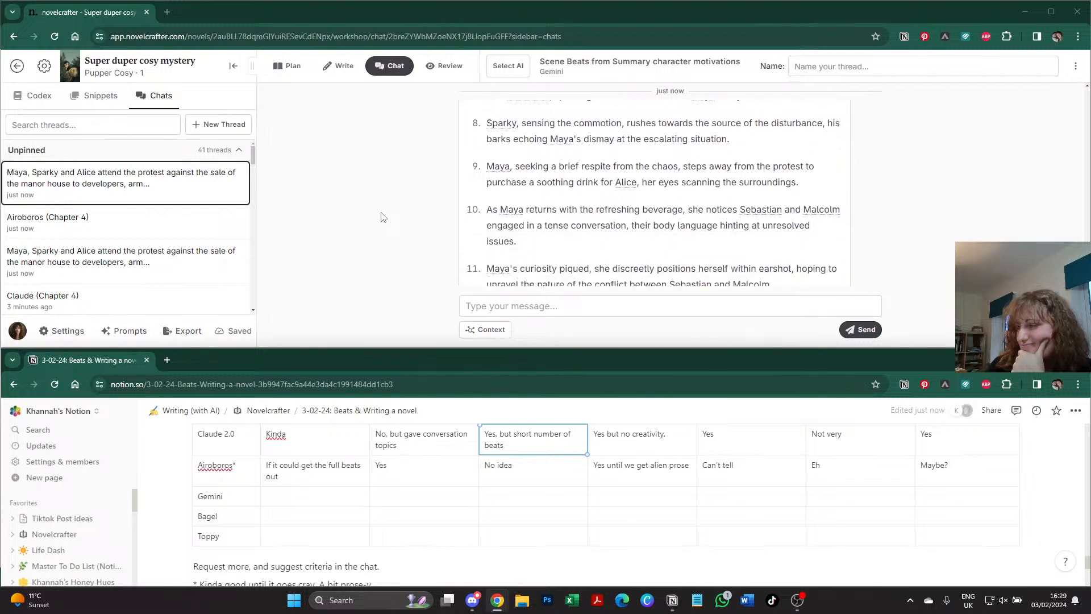
scroll(381, 216, "down", 1)
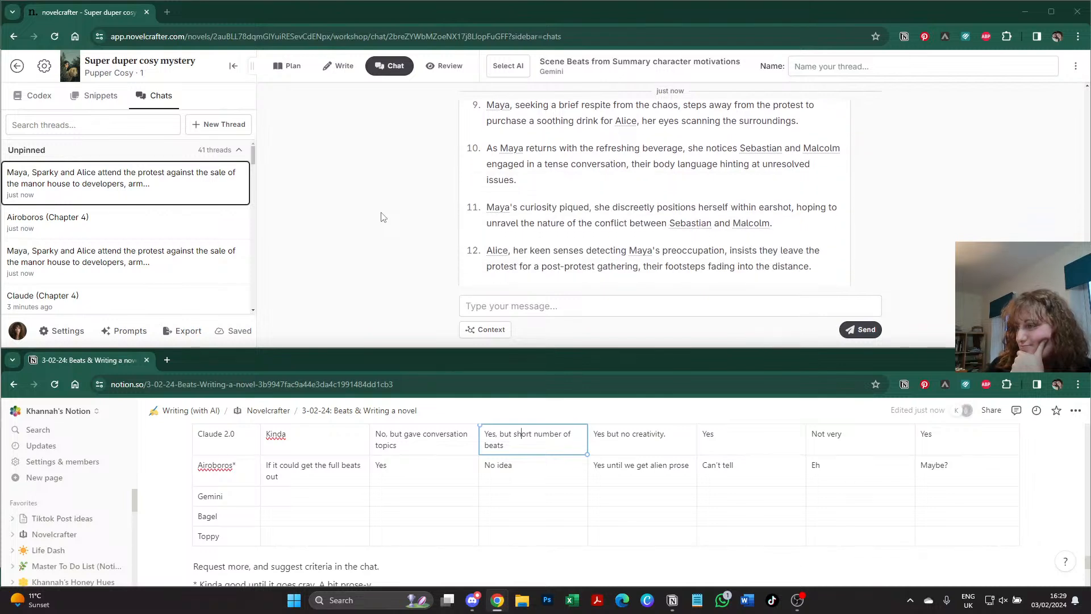
scroll(382, 217, "down", 1)
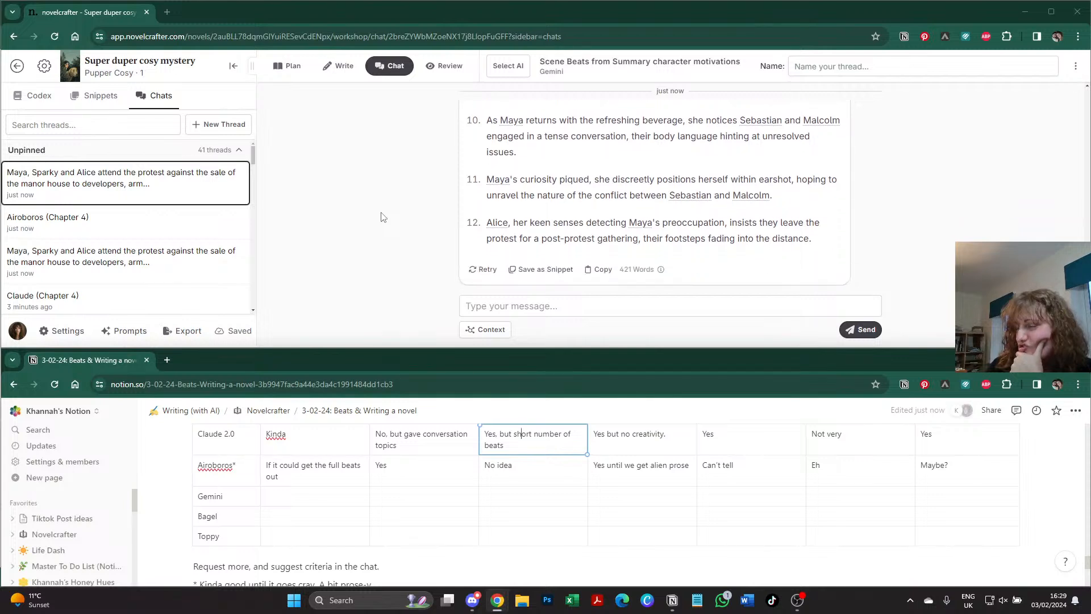
- Enter "Stilted" in the Gemini row under "Do the beats flow, or does it feel stilted?" and review the table's questions
scroll(877, 426, "up", 4)
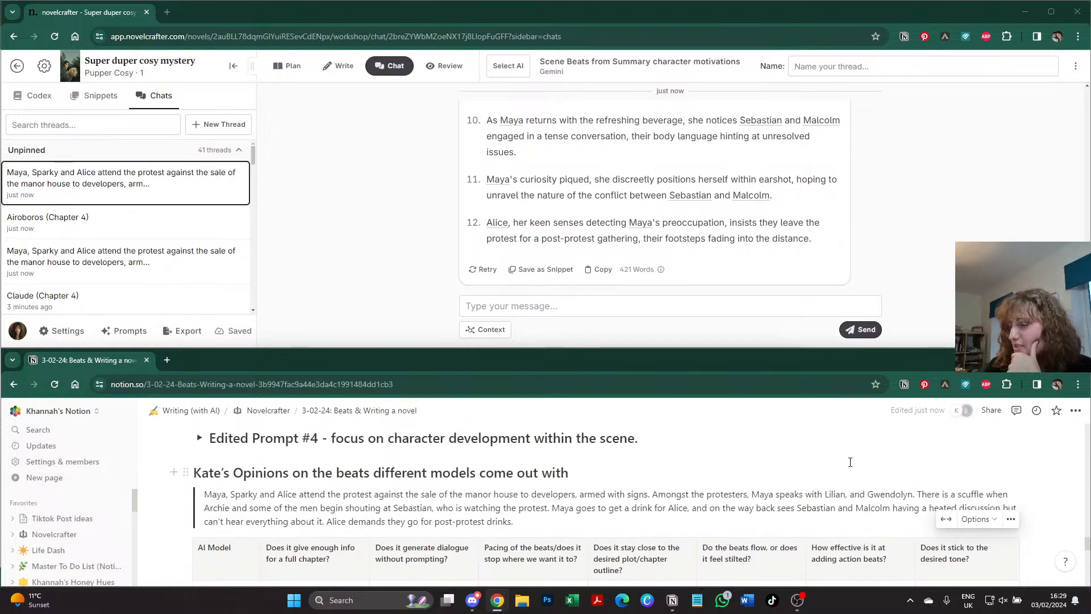
scroll(731, 503, "down", 4)
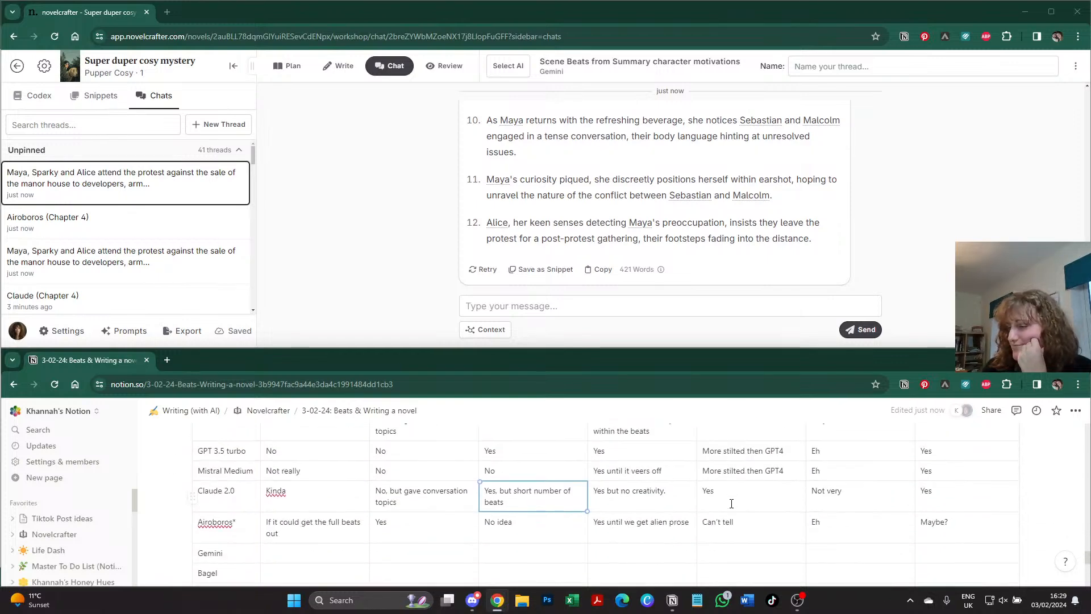
left_click(724, 548)
type("Stilted")
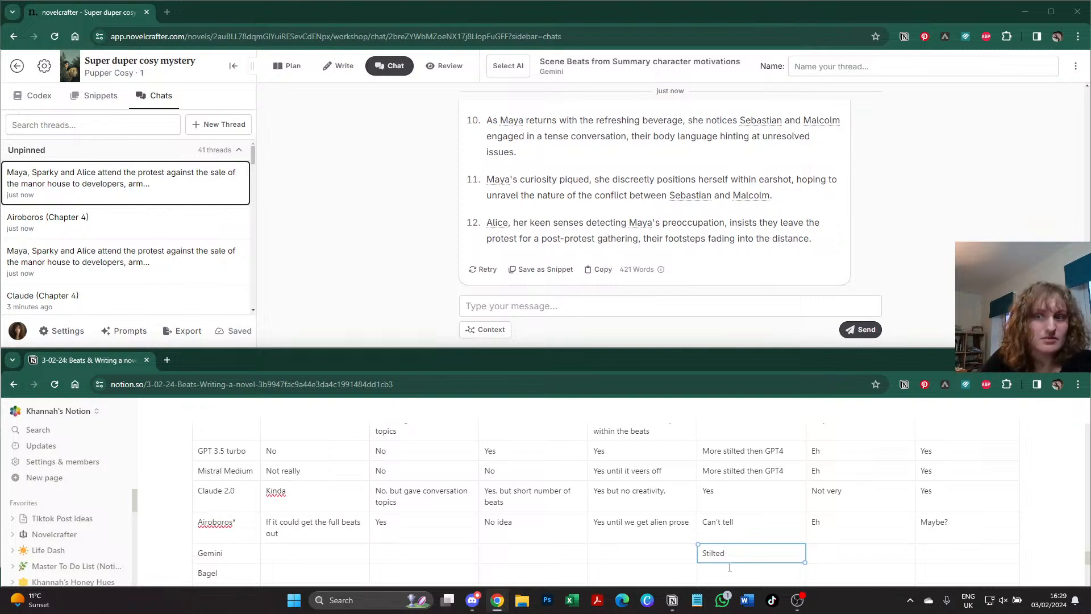
left_click(731, 571)
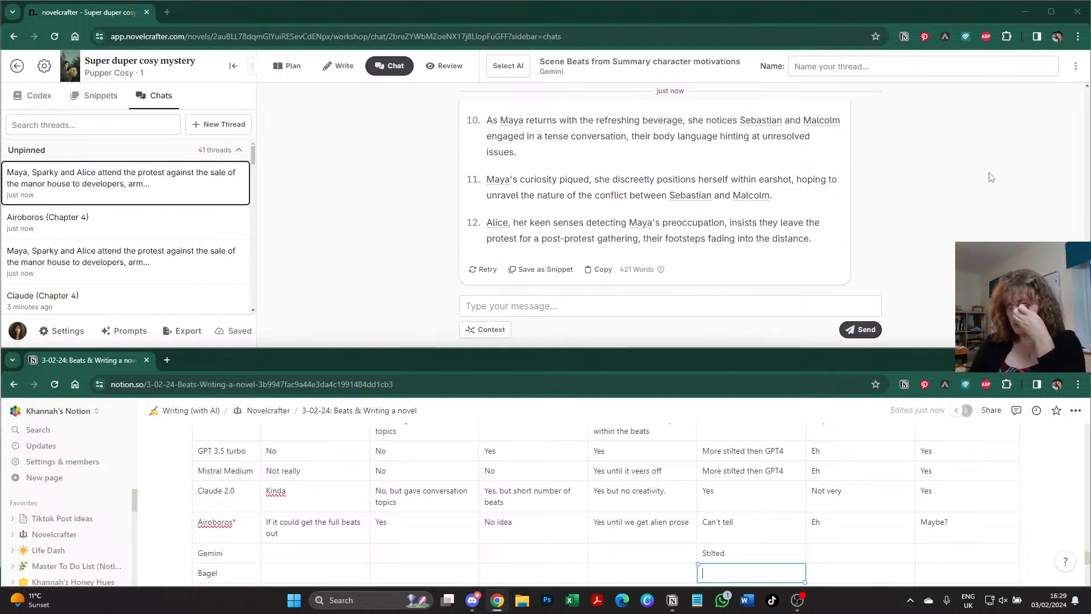
scroll(927, 207, "up", 2)
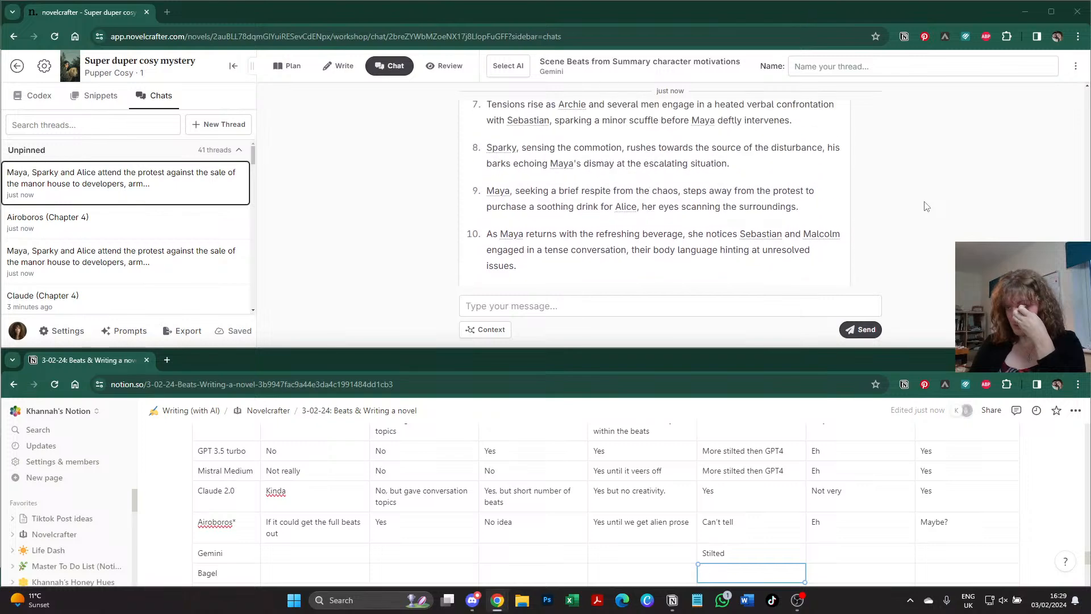
scroll(579, 458, "up", 2)
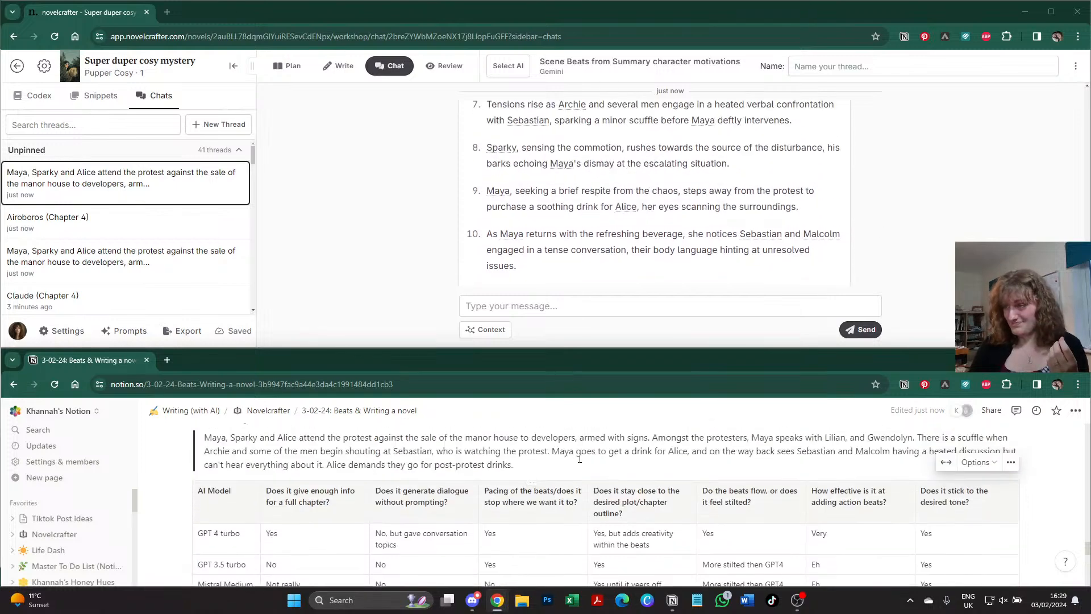
- Enter "Yes, not much creativity" in the Gemini row under "Pacing of the beats/does it stop where we want it to?"
scroll(535, 506, "down", 2)
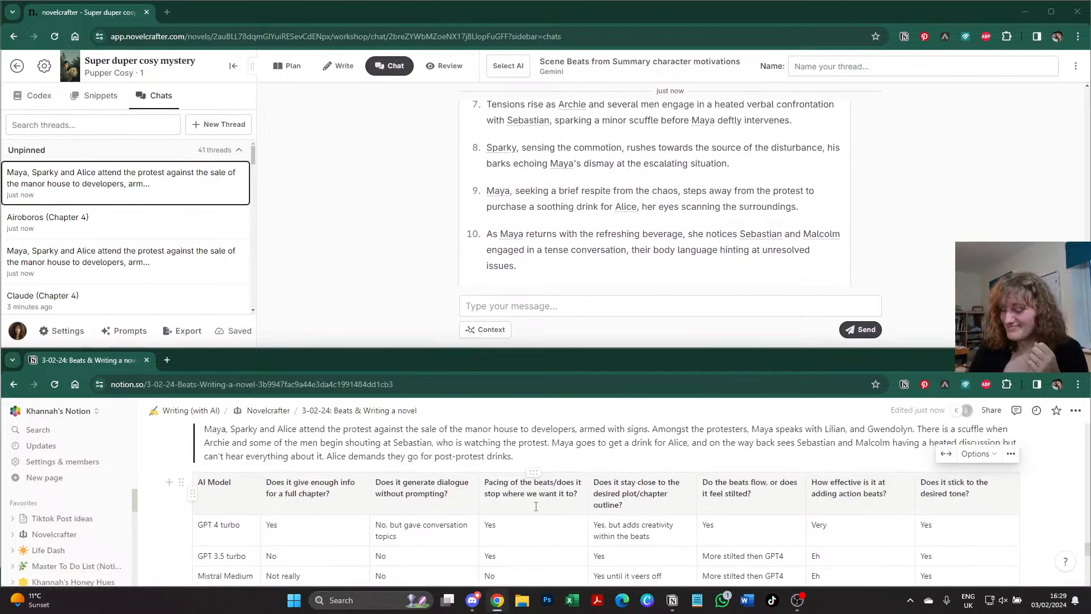
left_click(496, 546)
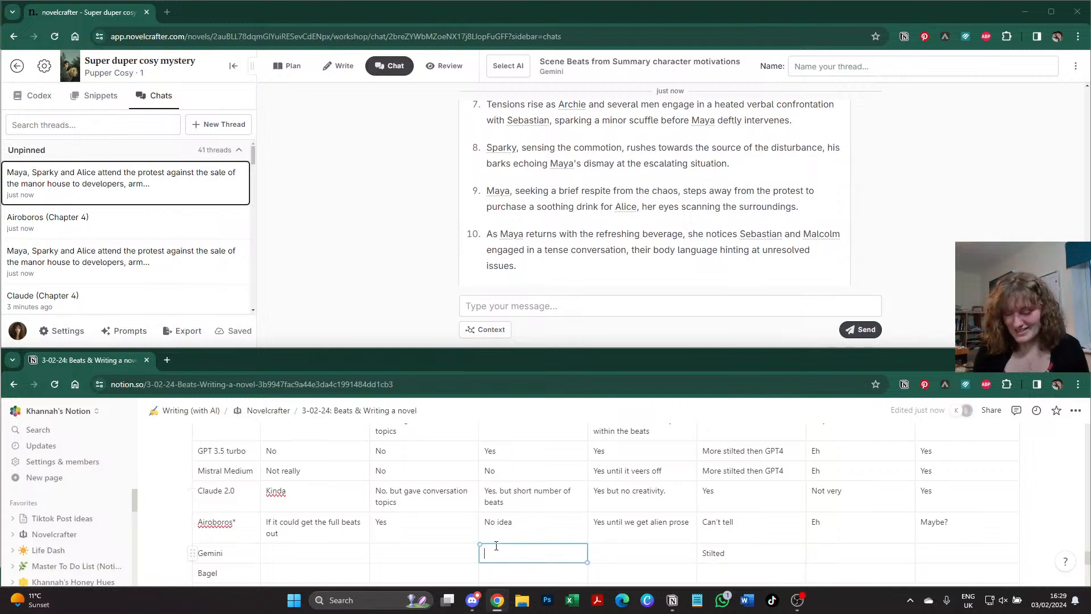
type("Yes, not much ")
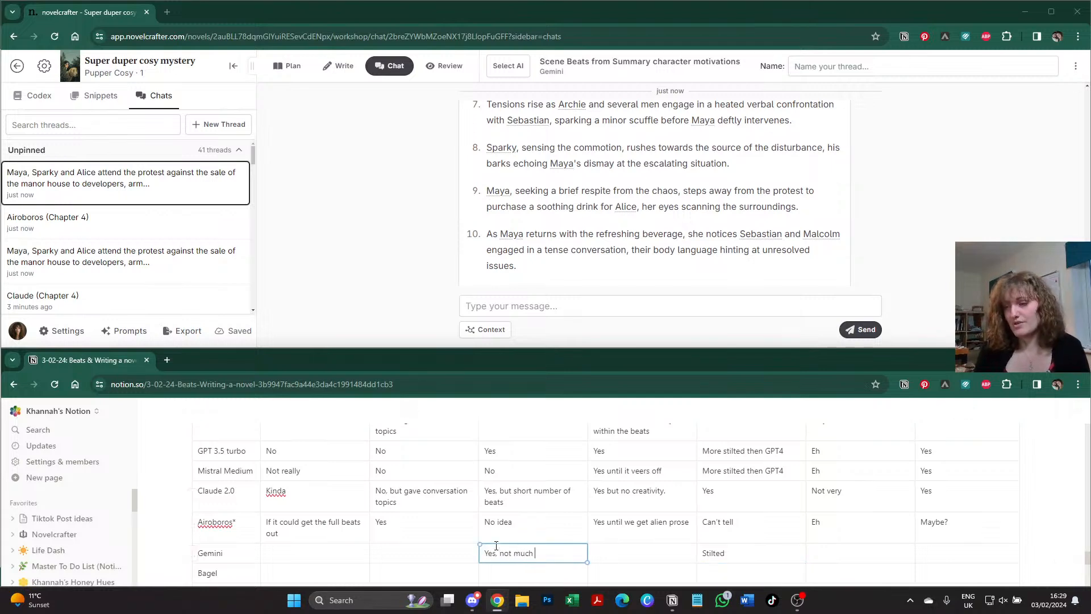
type("creativity")
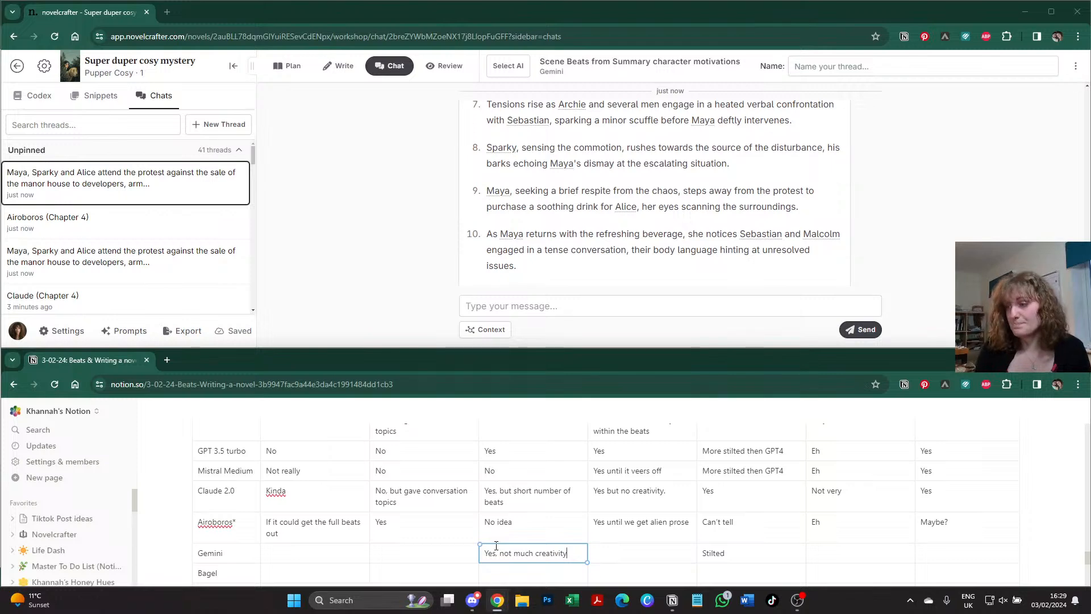
- Move the Gemini pacing text to "Does it stay close to the desired plot/chapter outline?" and set the pacing answer to "Yes"
scroll(506, 542, "up", 1)
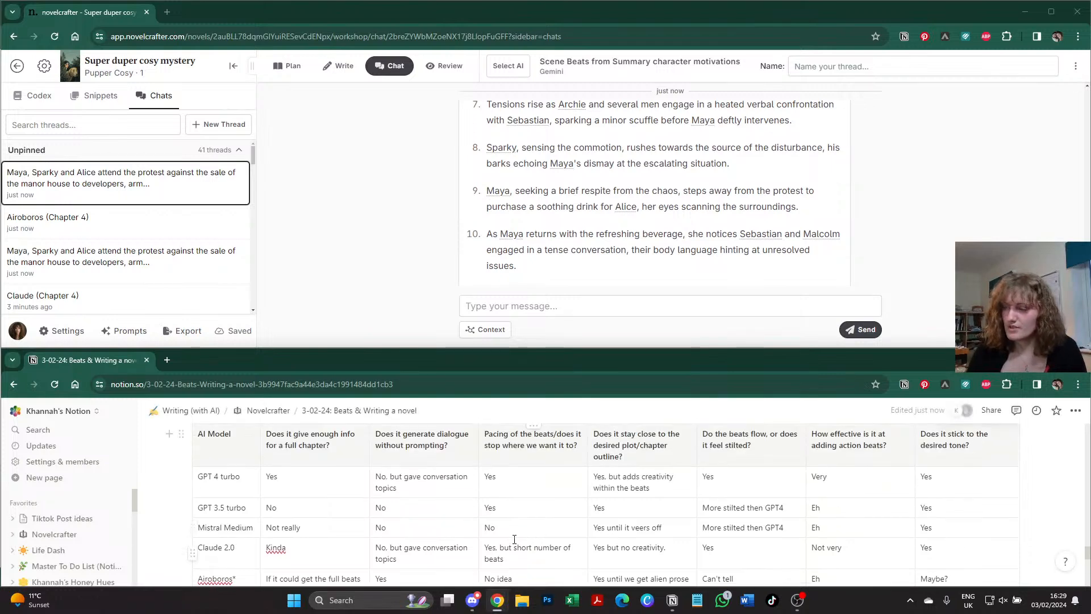
scroll(526, 531, "up", 1)
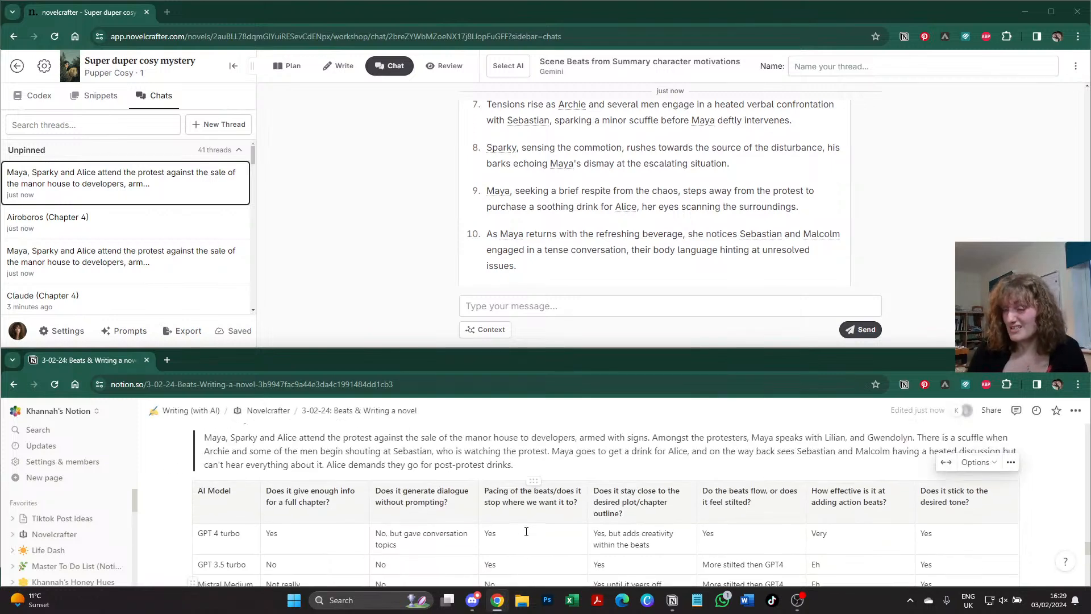
scroll(526, 531, "down", 5)
scroll(526, 512, "up", 2)
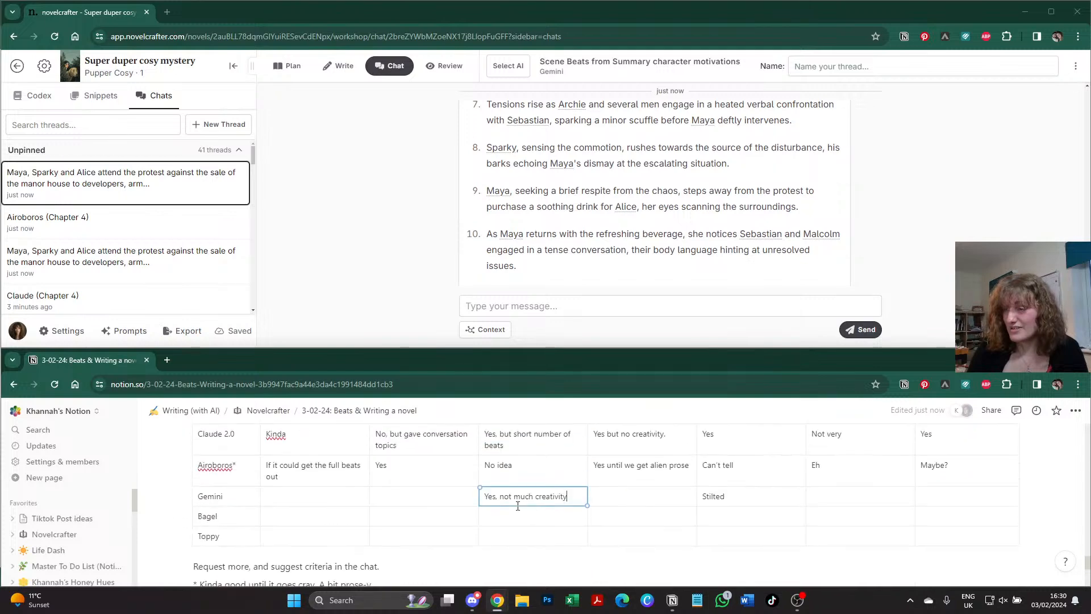
key("ctrl+a")
key("ctrl+c")
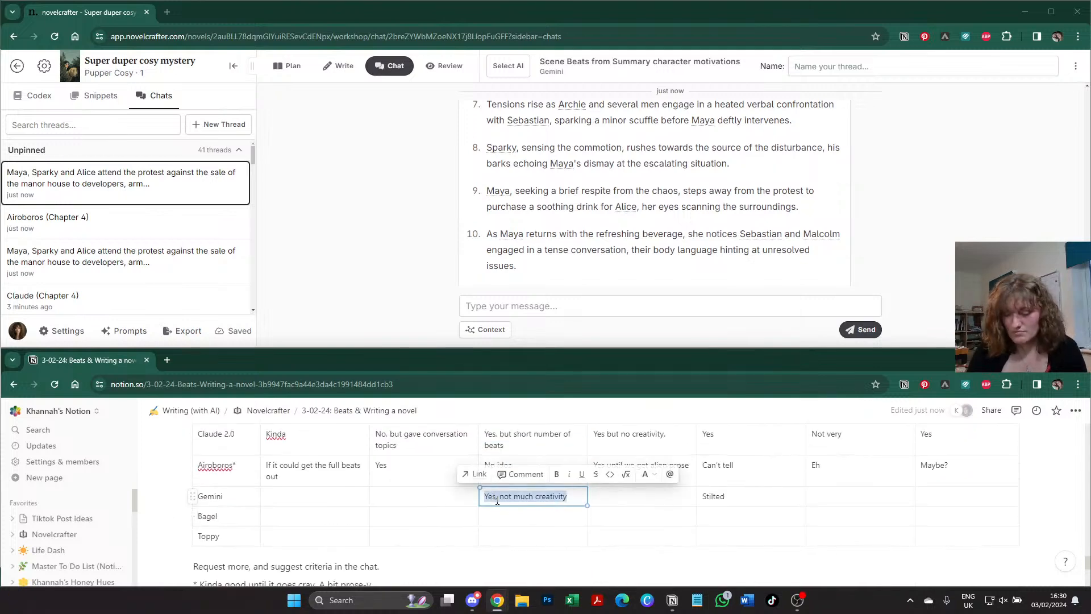
key("BackSpace")
type("Yes")
key("Tab")
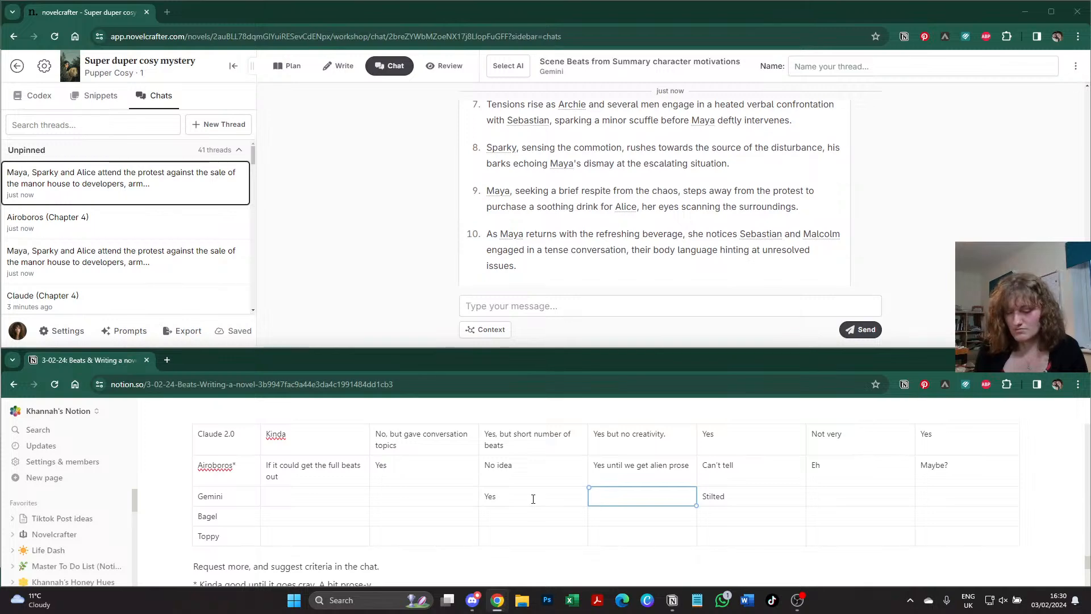
key("ctrl+v")
- Enter "Eh" in the Gemini row under "How effective is it at adding action beats?"
scroll(533, 499, "up", 3)
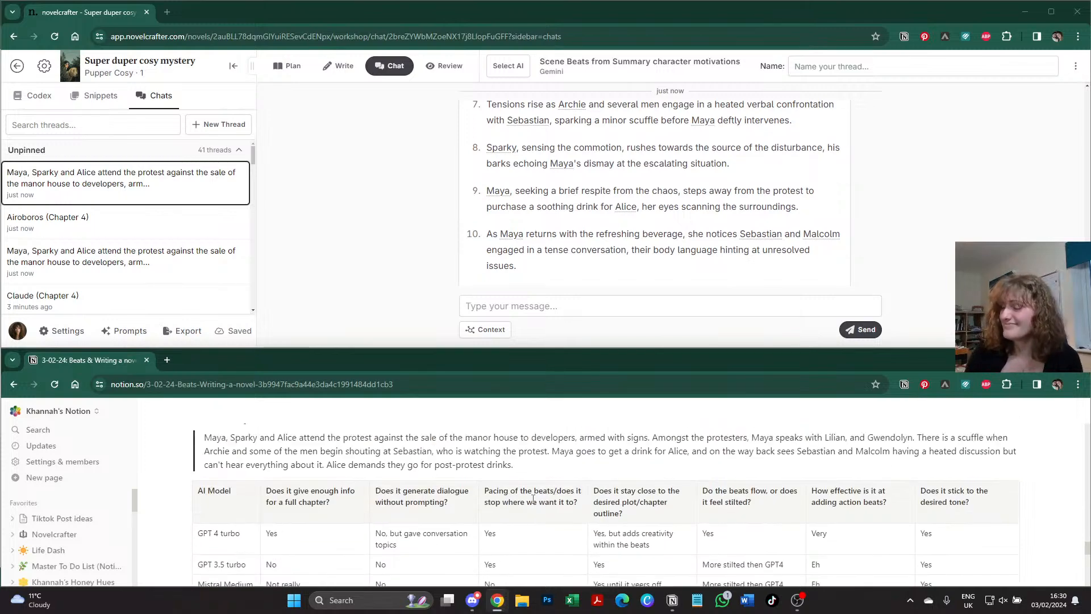
scroll(854, 551, "down", 2)
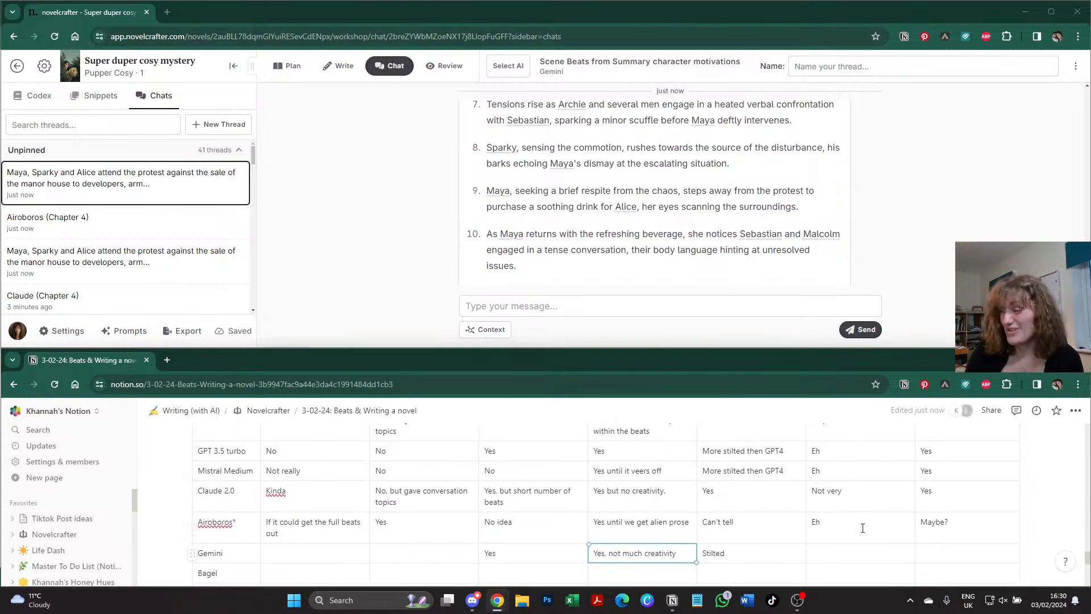
left_click(821, 551)
type("No")
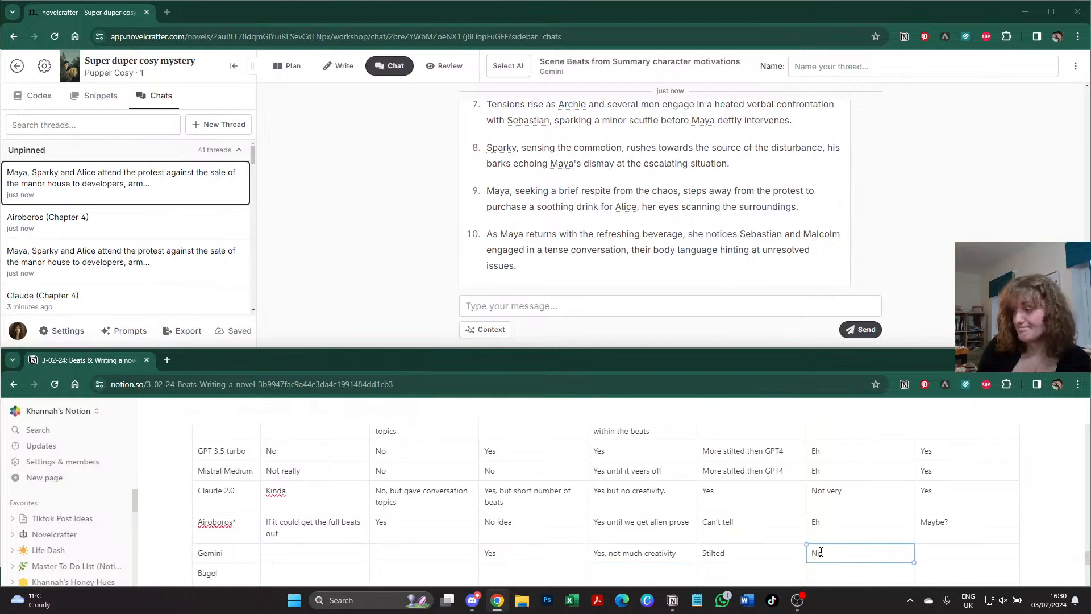
key("BackSpace")
key("BackSpace")
type("E")
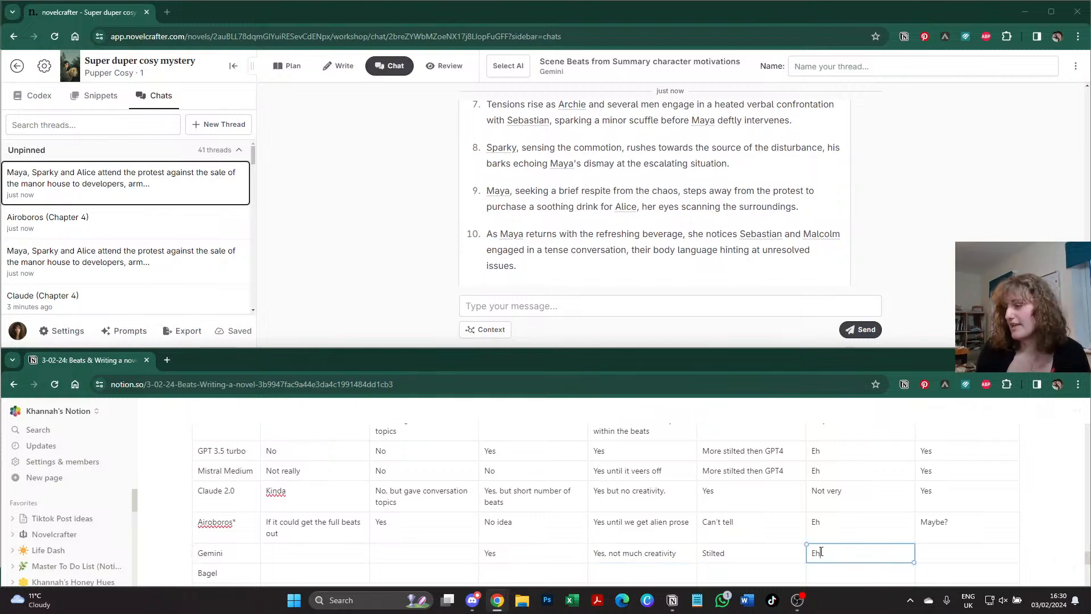
type("h")
- Enter "Kinda" in the Gemini row under "Does it stick to the desired tone?"
scroll(795, 540, "up", 4)
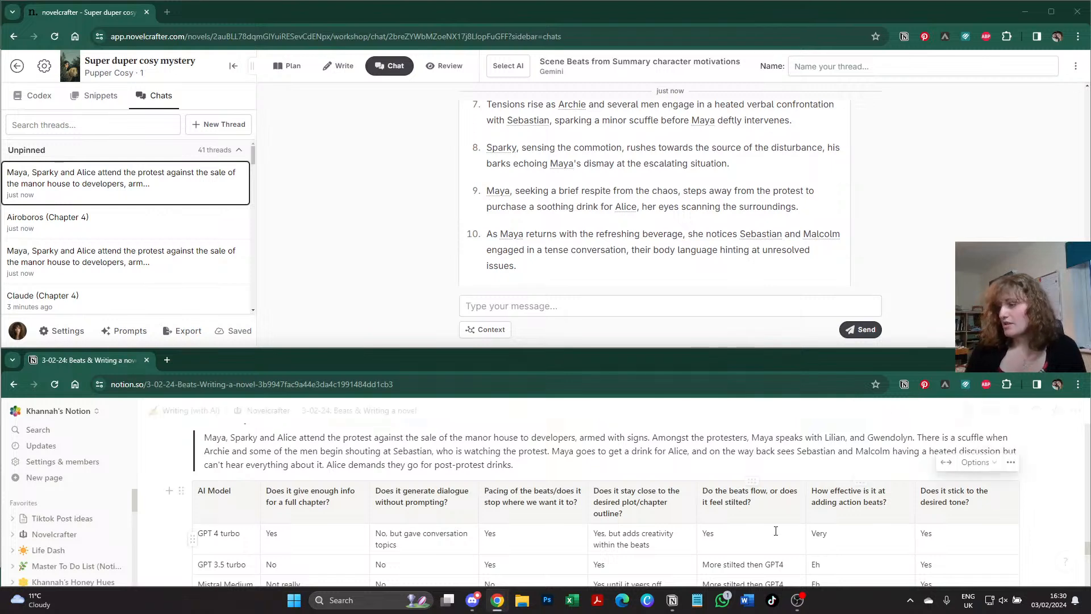
key("Tab")
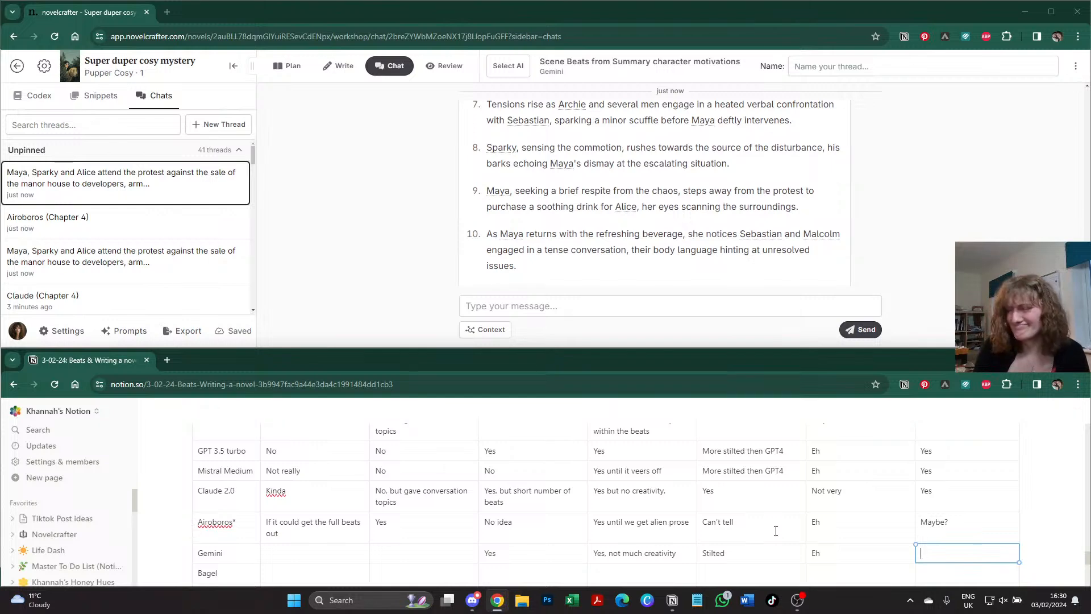
type("Kinda")
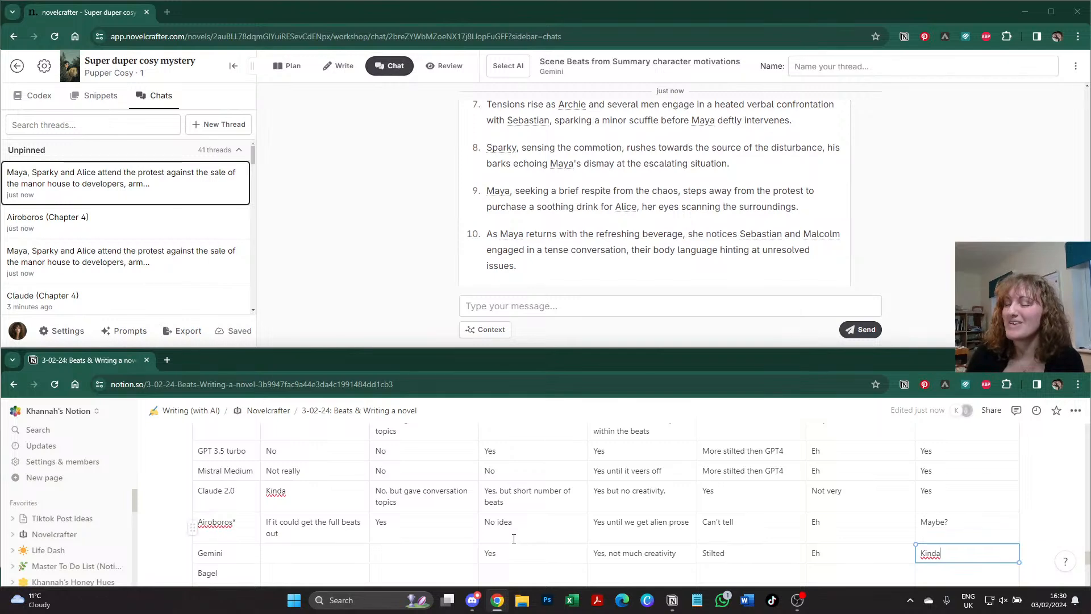
- Enter "No" in the Gemini row under "Does it generate dialogue without prompting?"
left_click(419, 553)
scroll(432, 526, "up", 2)
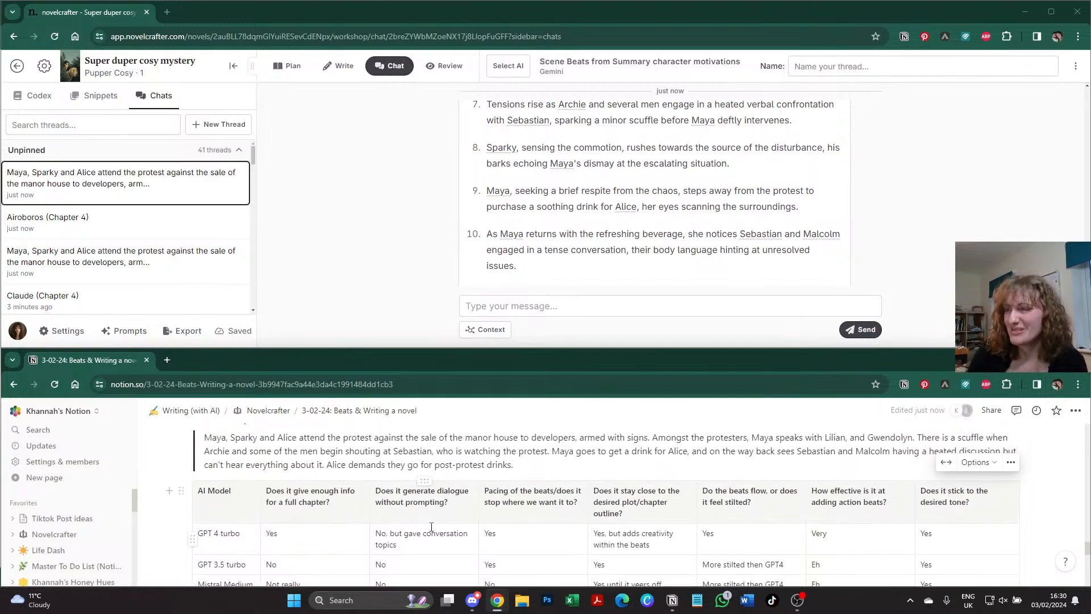
scroll(432, 526, "down", 2)
type("No")
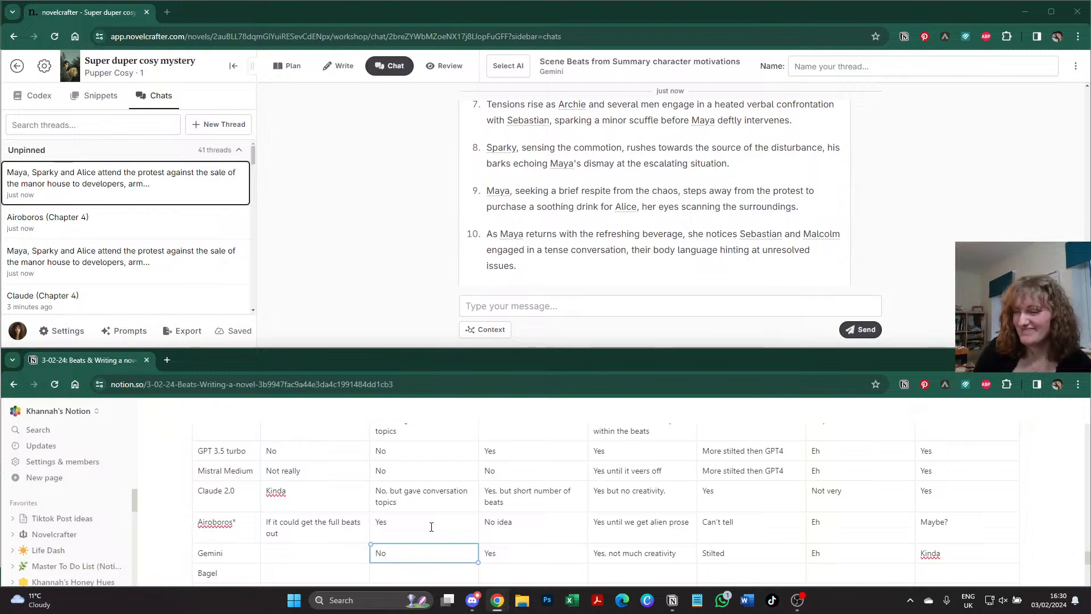
- Recheck the Gemini beats and enter "Not really" in the Gemini row under "Does it give enough info for a full chapter?"
scroll(432, 526, "up", 1)
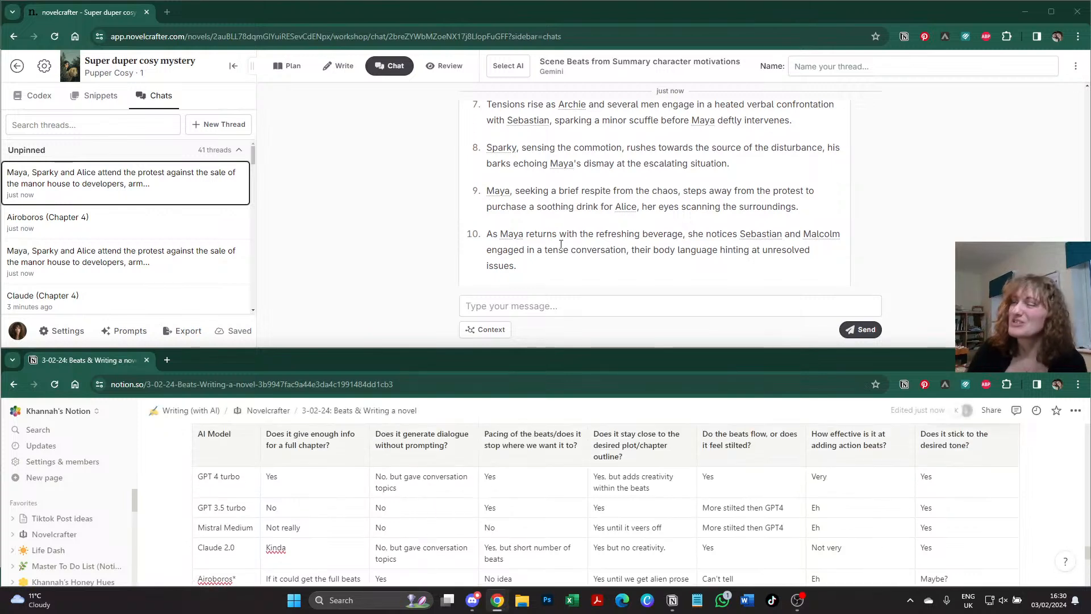
scroll(570, 245, "up", 2)
scroll(570, 245, "up", 1)
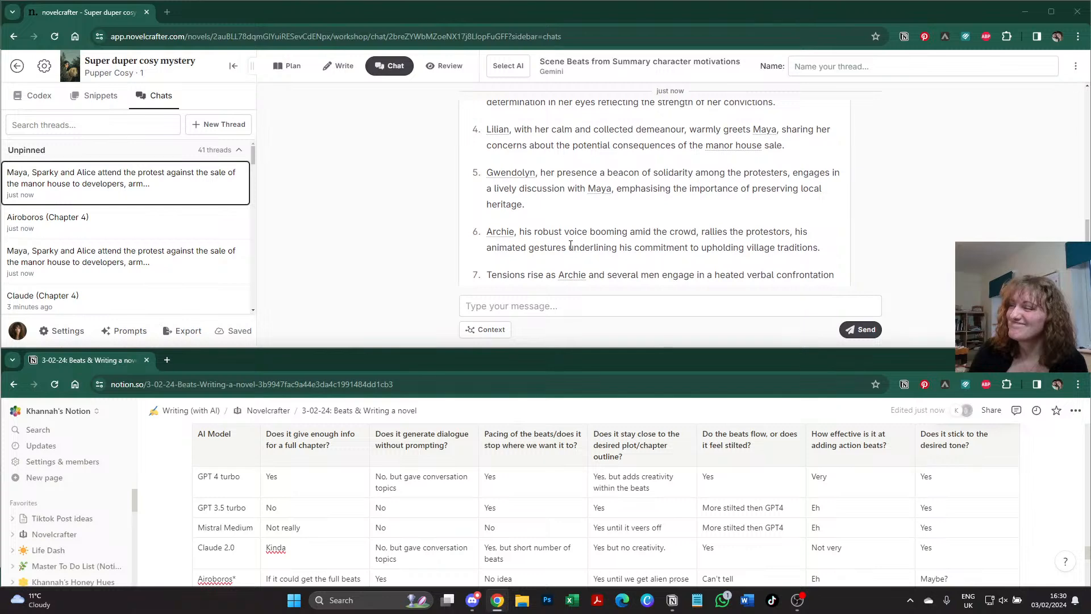
scroll(571, 245, "down", 5)
scroll(313, 511, "down", 3)
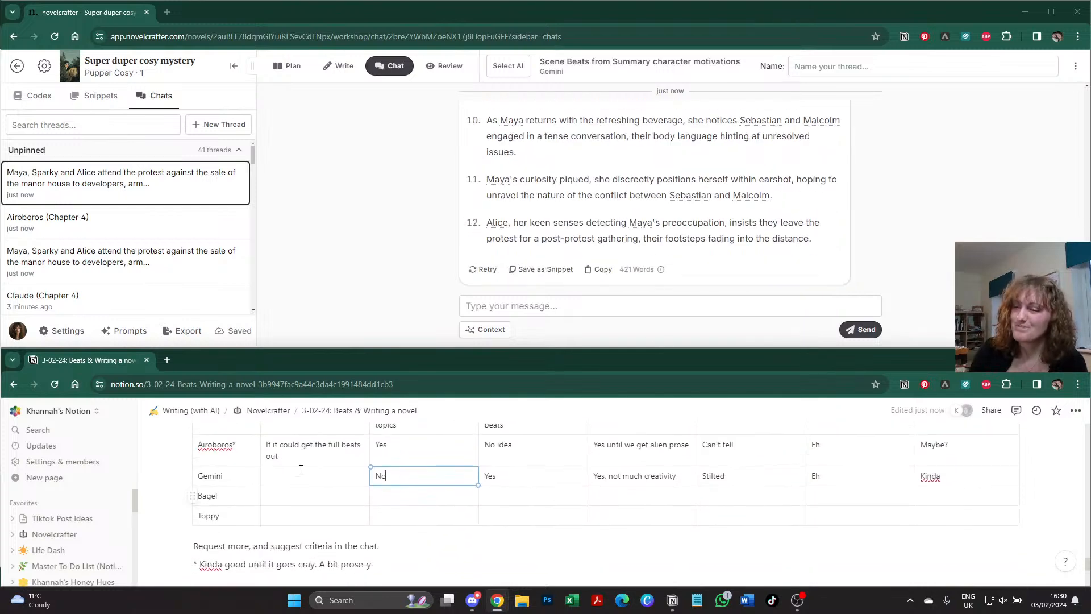
scroll(300, 469, "up", 2)
left_click(272, 557)
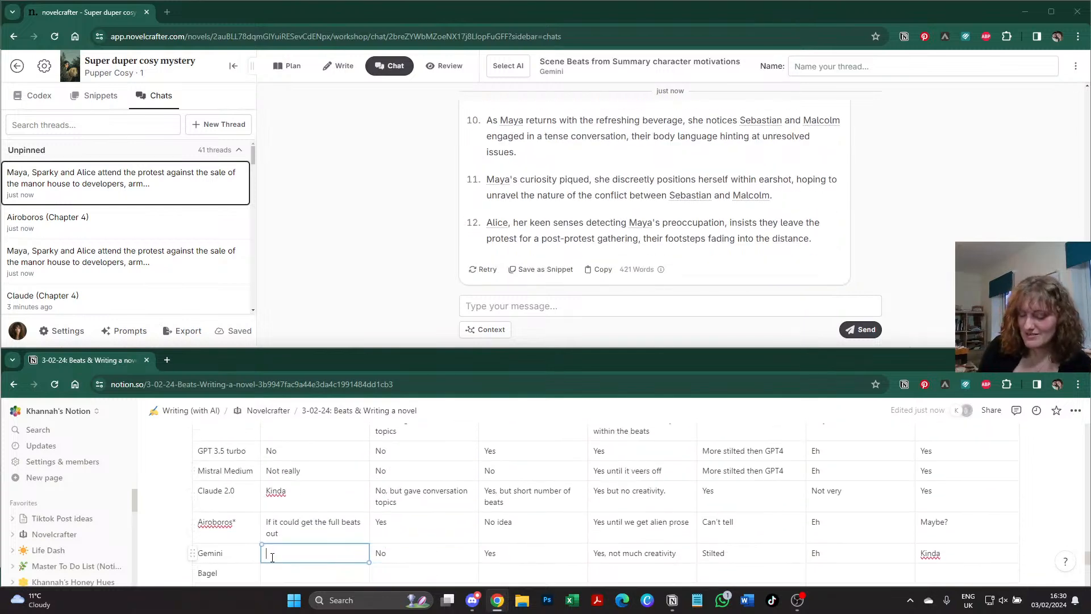
type("Not really")
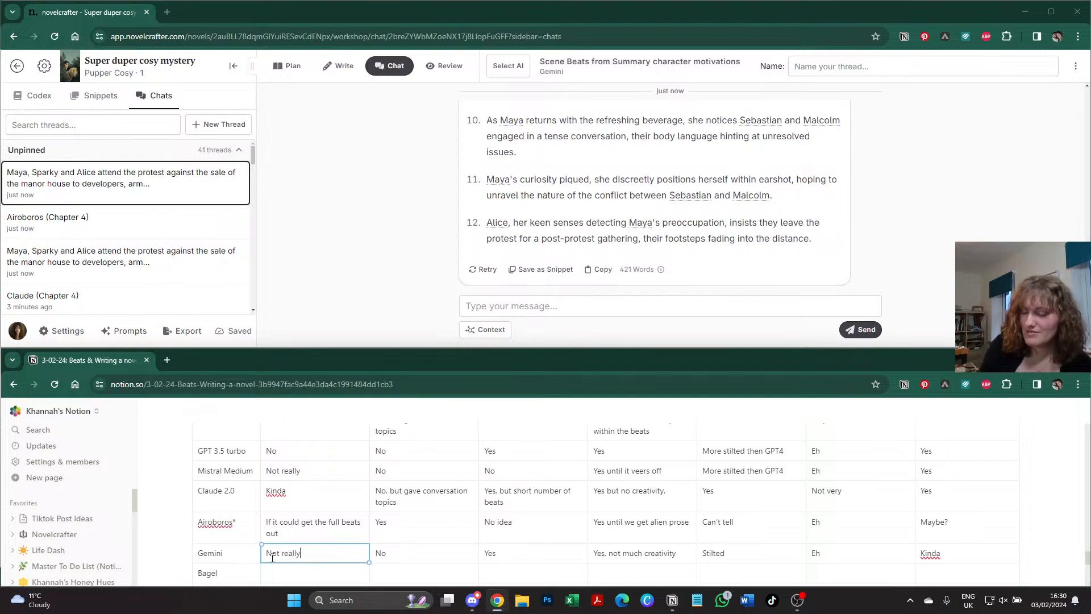
- Name the current Novelcrafter chat thread "Gemini"
scroll(273, 554, "down", 1)
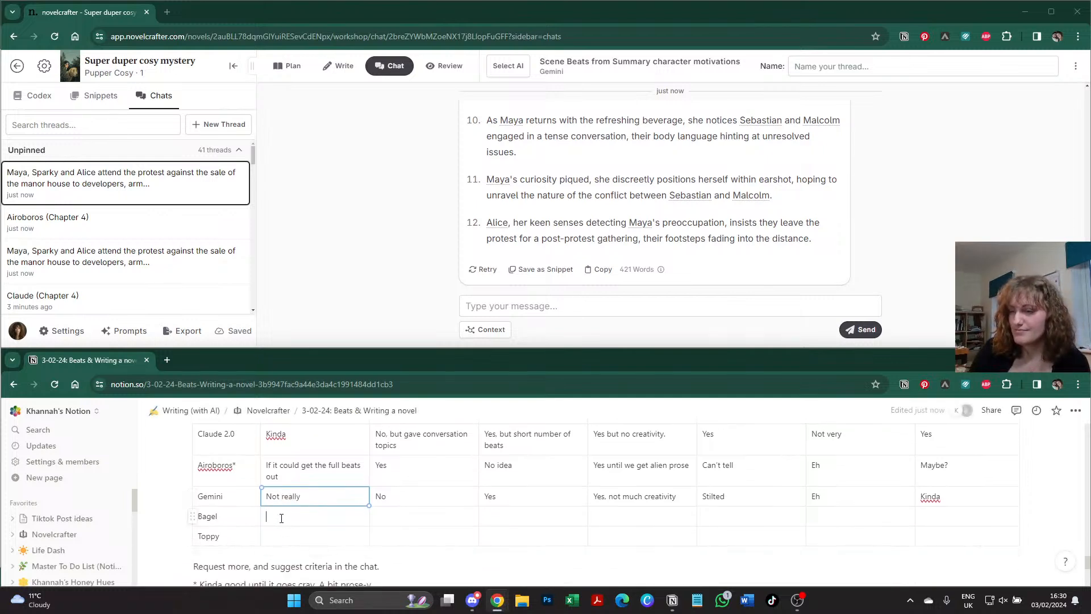
left_click(274, 516)
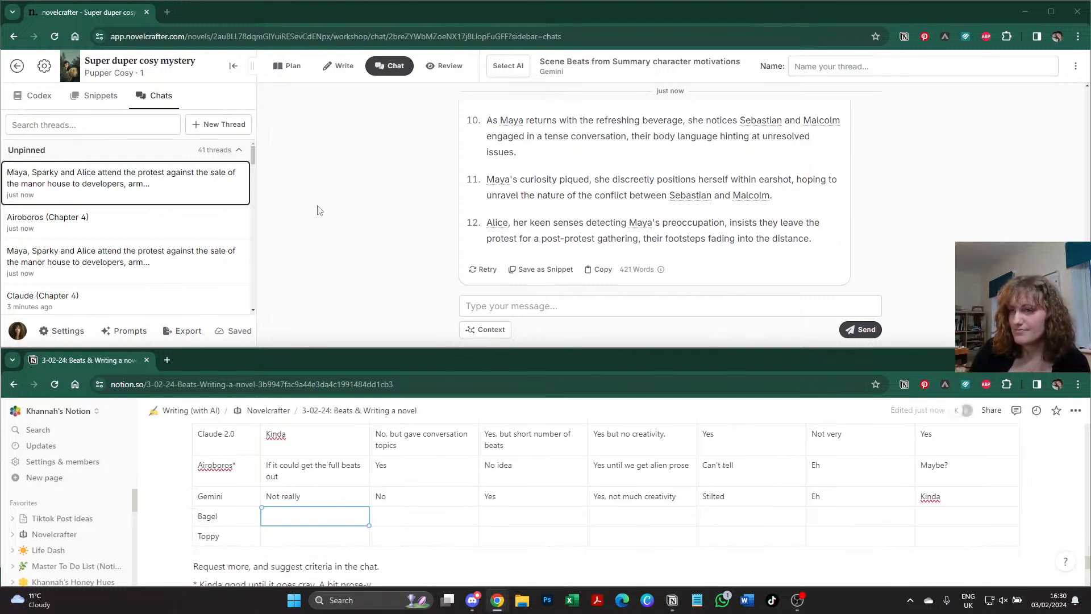
left_click(919, 71)
type("Gemini")
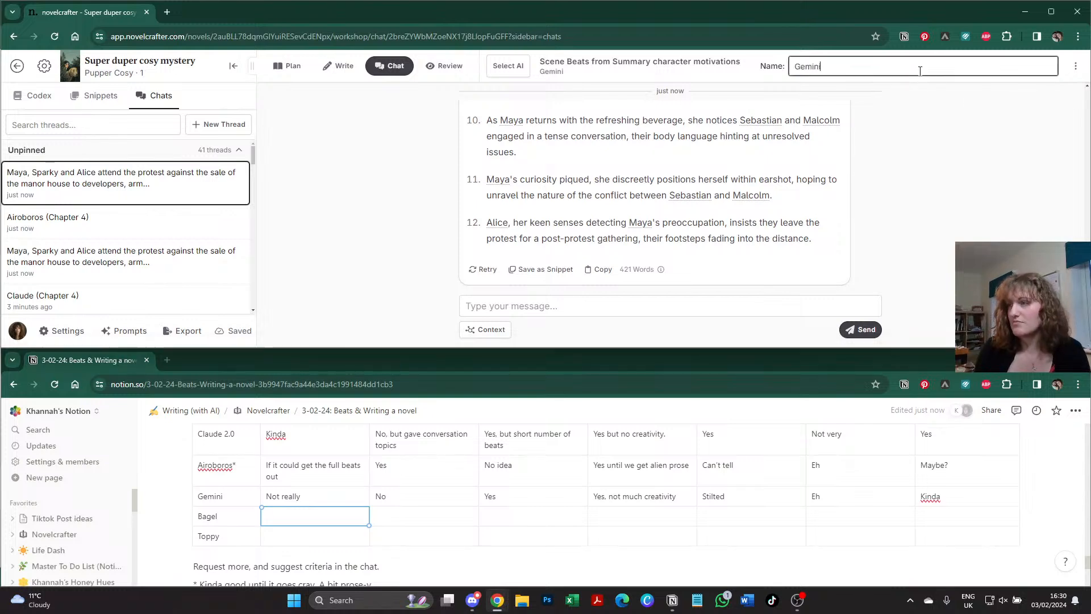
key("Return")
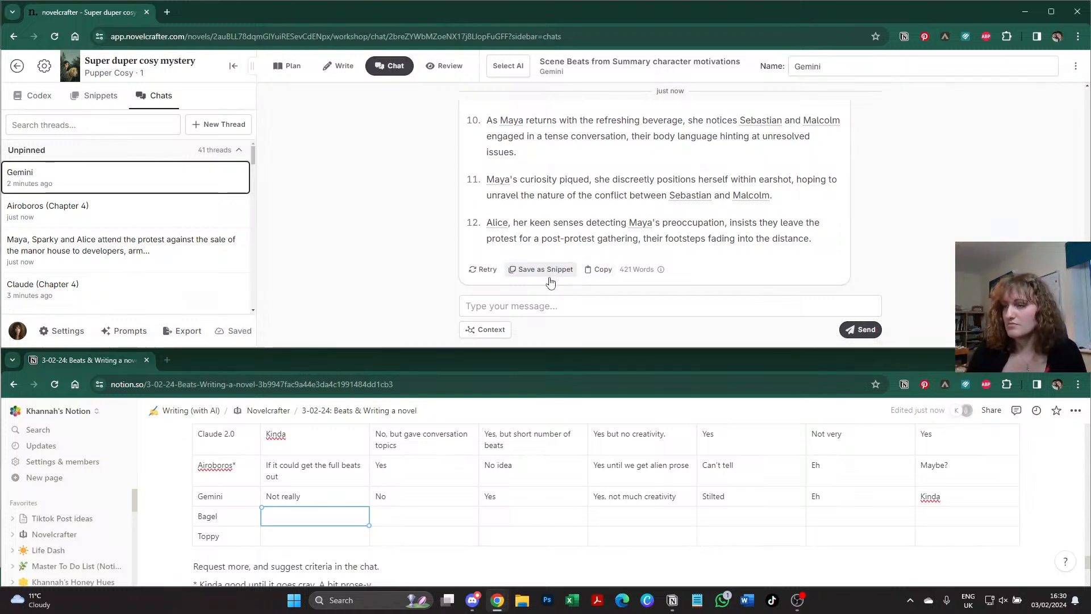
- Copy the full Gemini response into the empty Gemini toggle on the Notion page and collapse the toggle
scroll(278, 540, "down", 5)
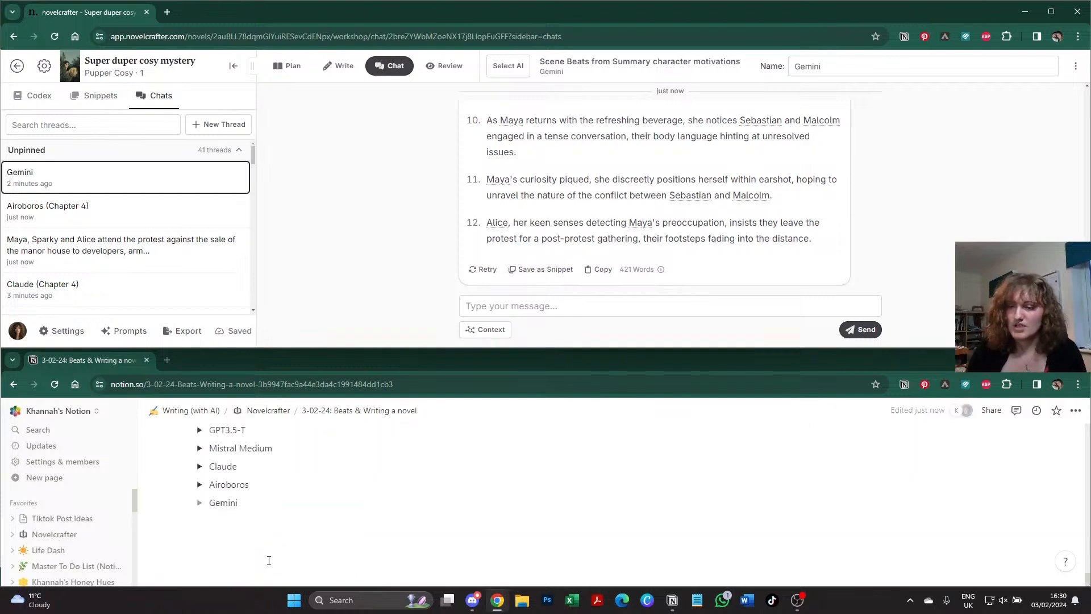
left_click(199, 502)
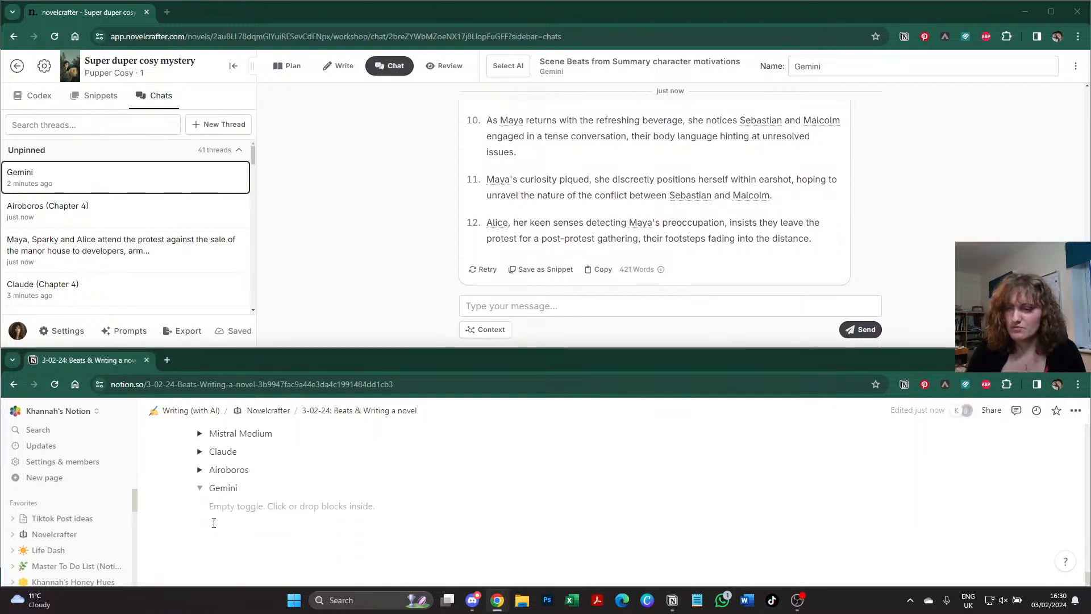
left_click(234, 504)
key("ctrl+v")
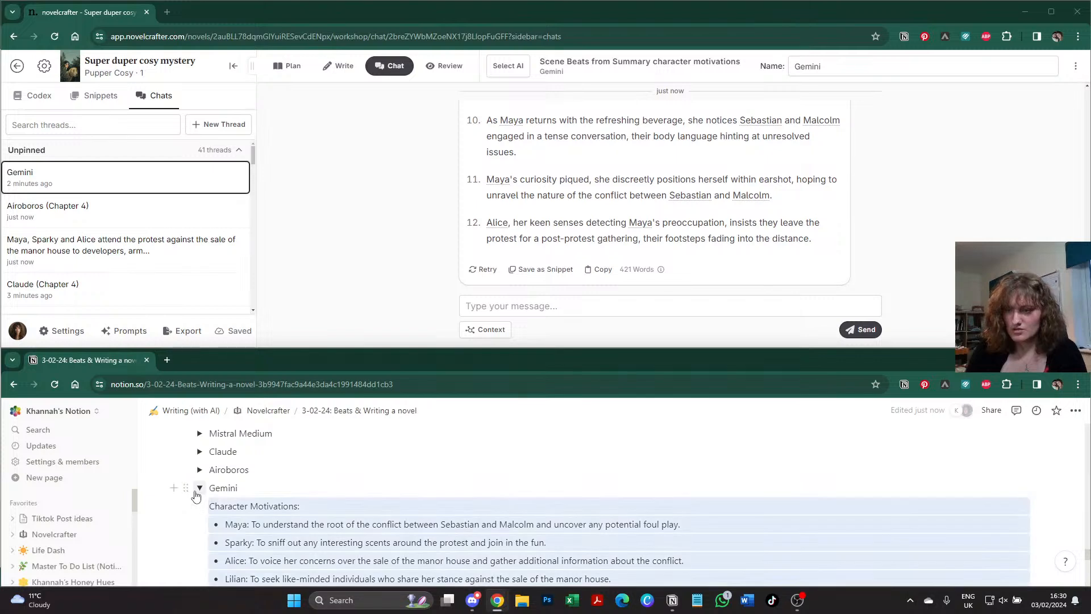
left_click(200, 488)
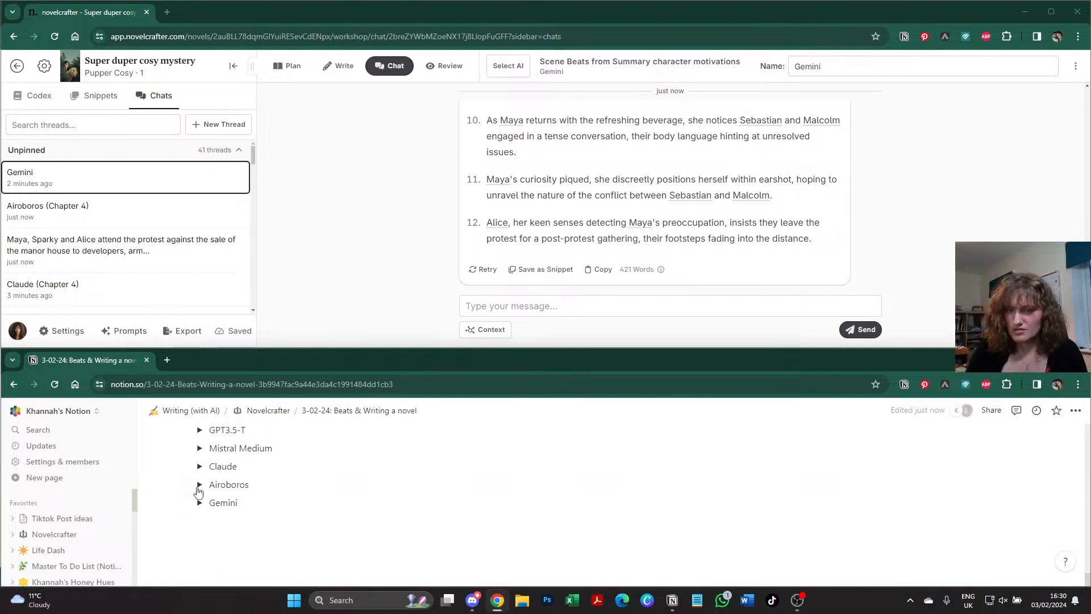
- Review the AI model opinions table alongside Gemini's scene beats in the chat
scroll(418, 512, "up", 5)
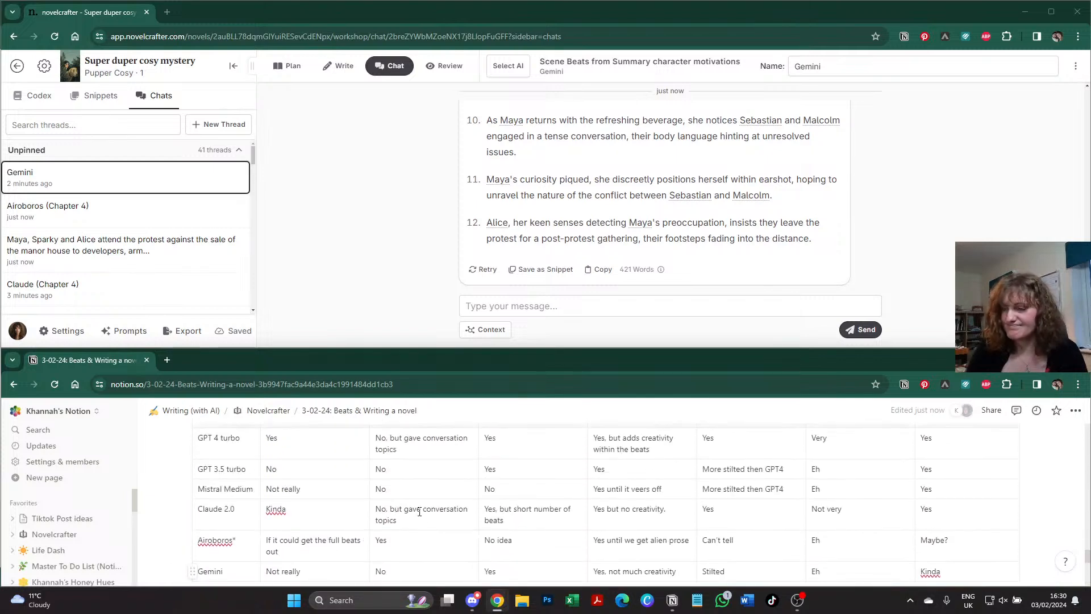
scroll(554, 224, "up", 1)
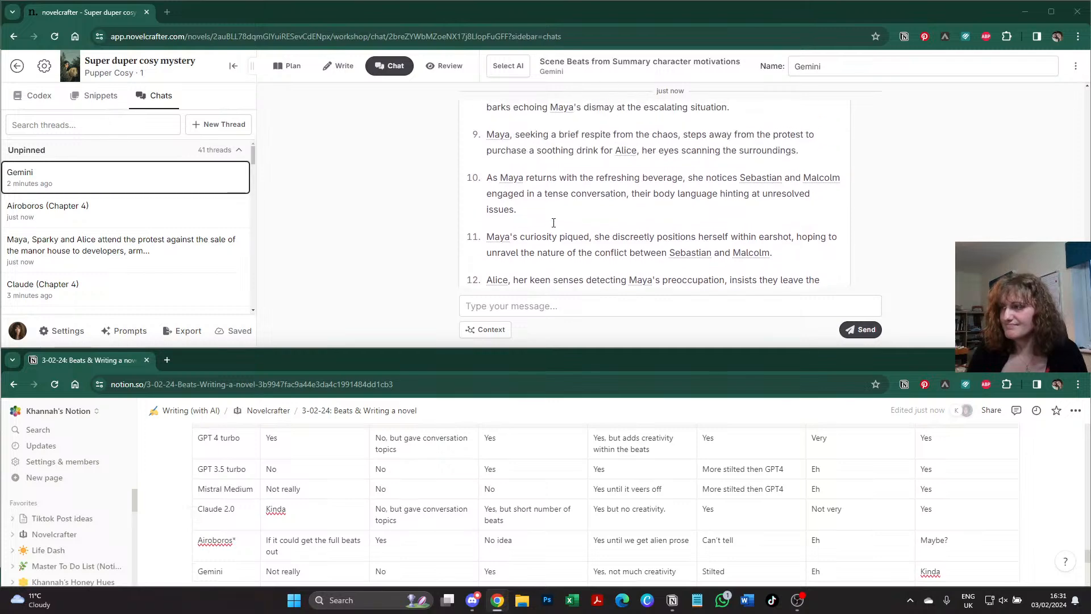
scroll(554, 223, "up", 2)
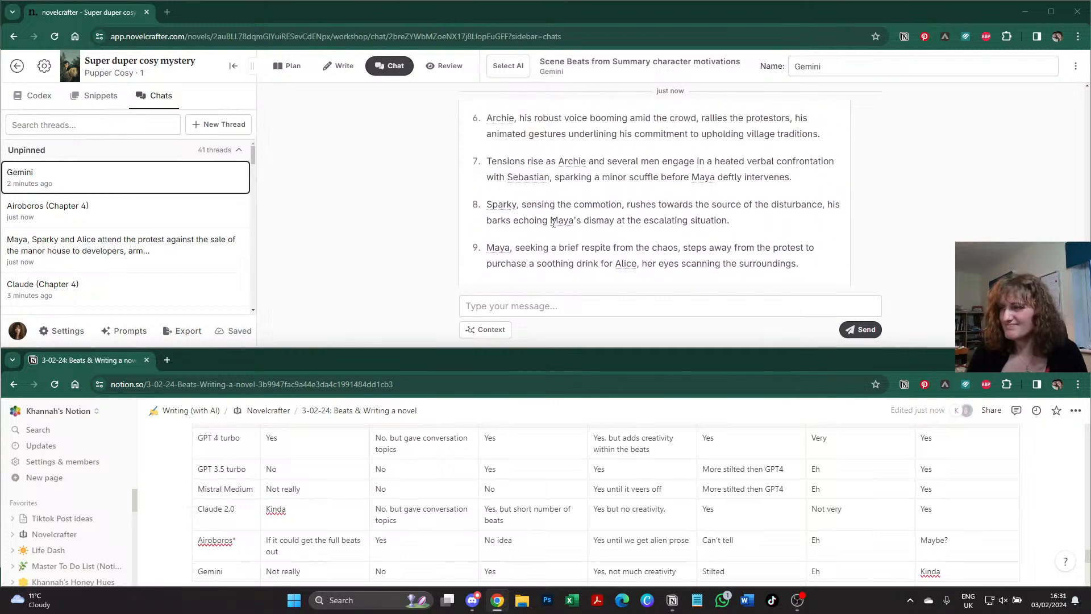
scroll(600, 567, "up", 1)
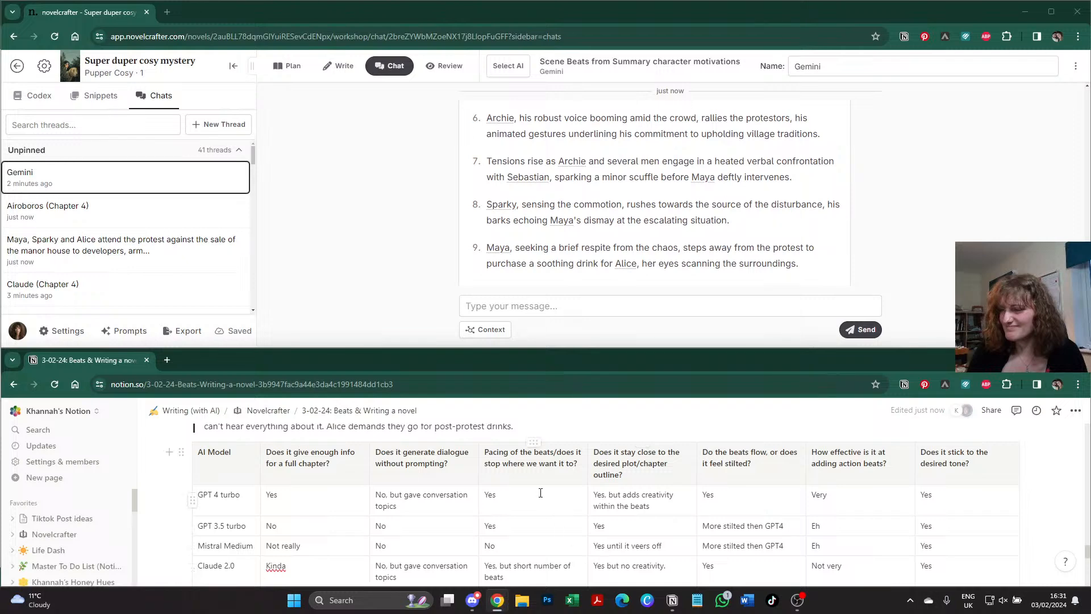
- Replace the Gemini row's entry under "Does it stay close to the desired plot/chapter outline?" with "Went off-beat"
scroll(568, 528, "down", 1)
scroll(613, 494, "up", 2)
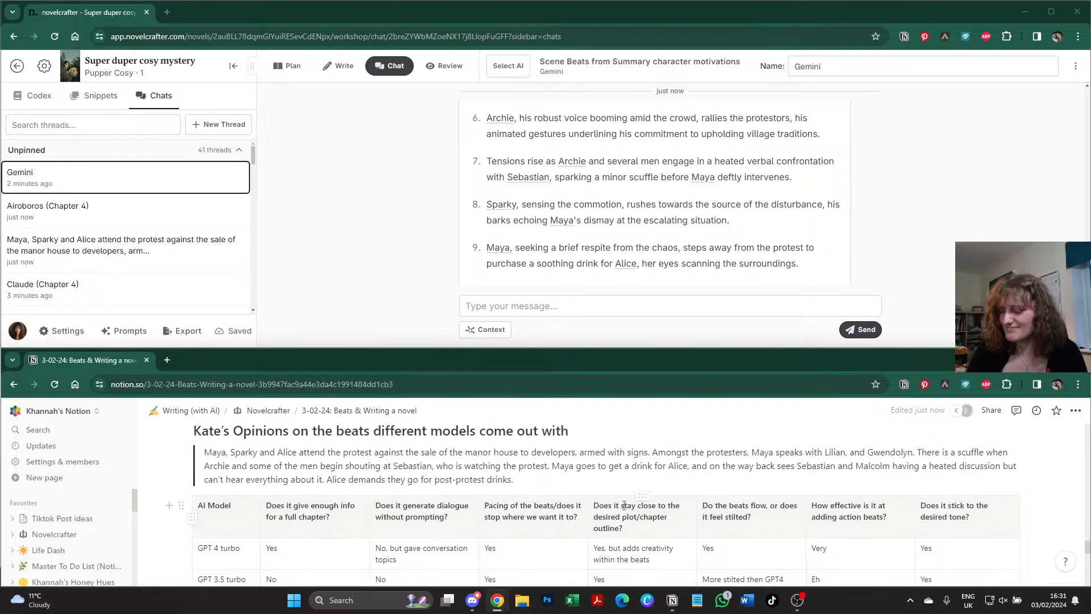
scroll(620, 500, "down", 3)
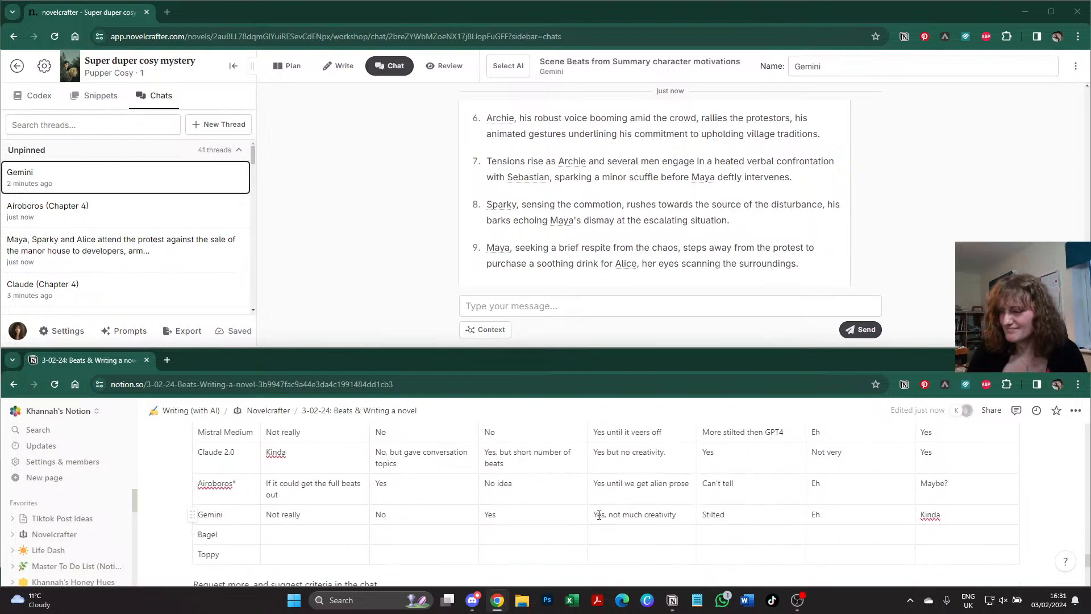
triple_click(598, 514)
type("Went")
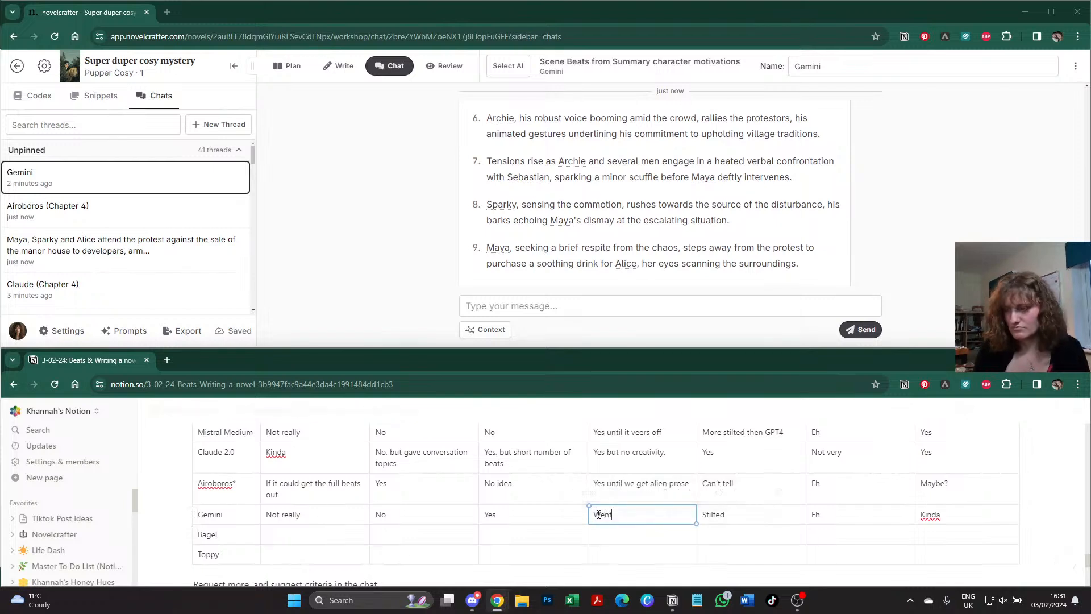
type(" off-beat")
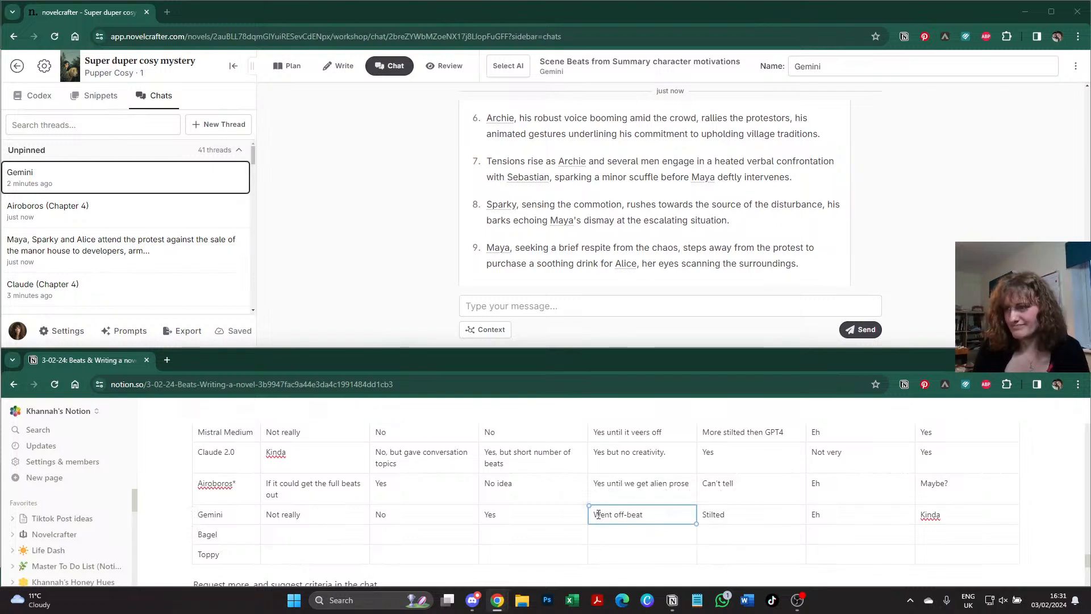
type(",")
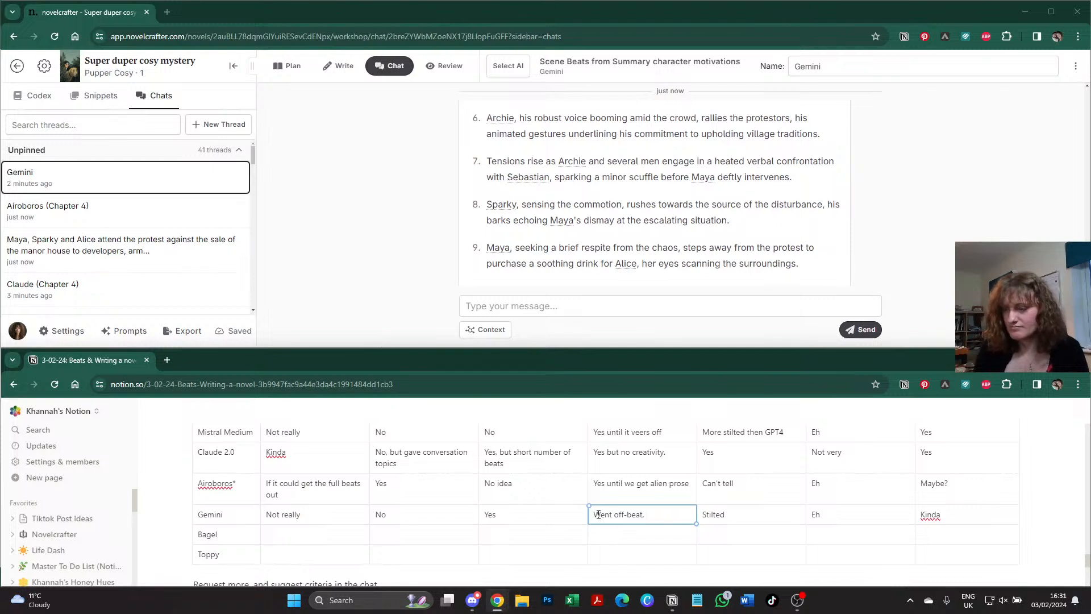
key("BackSpace")
key("BackSpace")
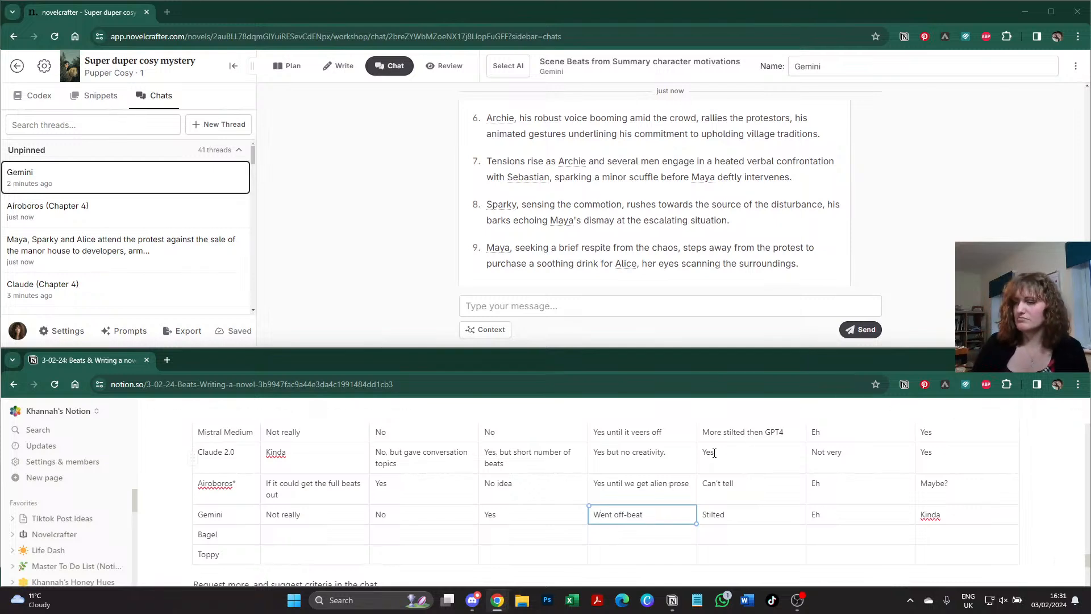
- Open the Novelcrafter prompts list and add empty toggles named "Toppy" and "Bagel" below Gemini on the Notion page
scroll(654, 520, "down", 1)
left_click(386, 230)
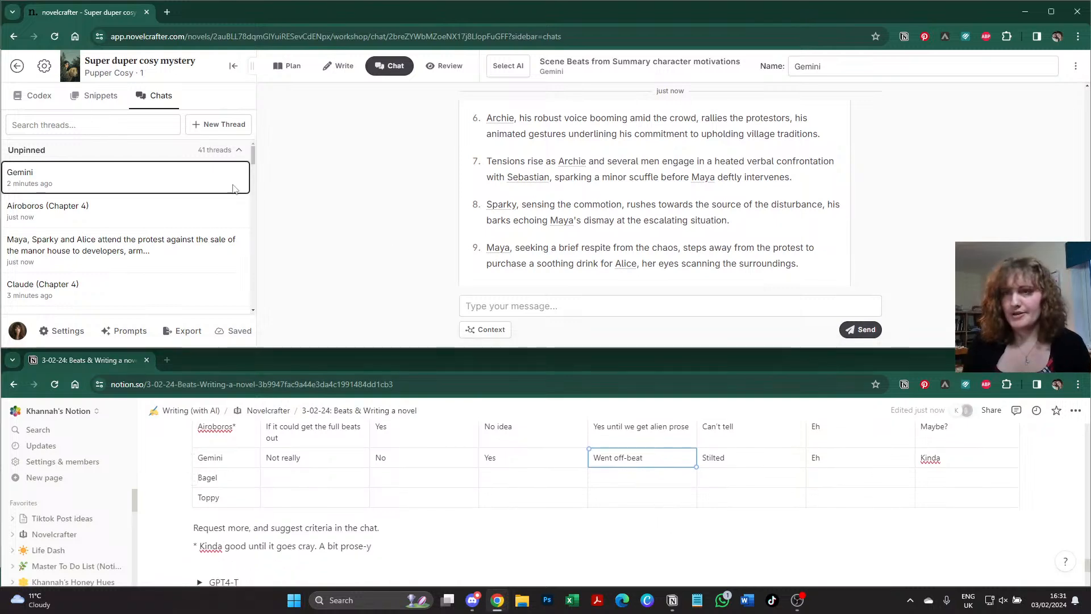
left_click(118, 330)
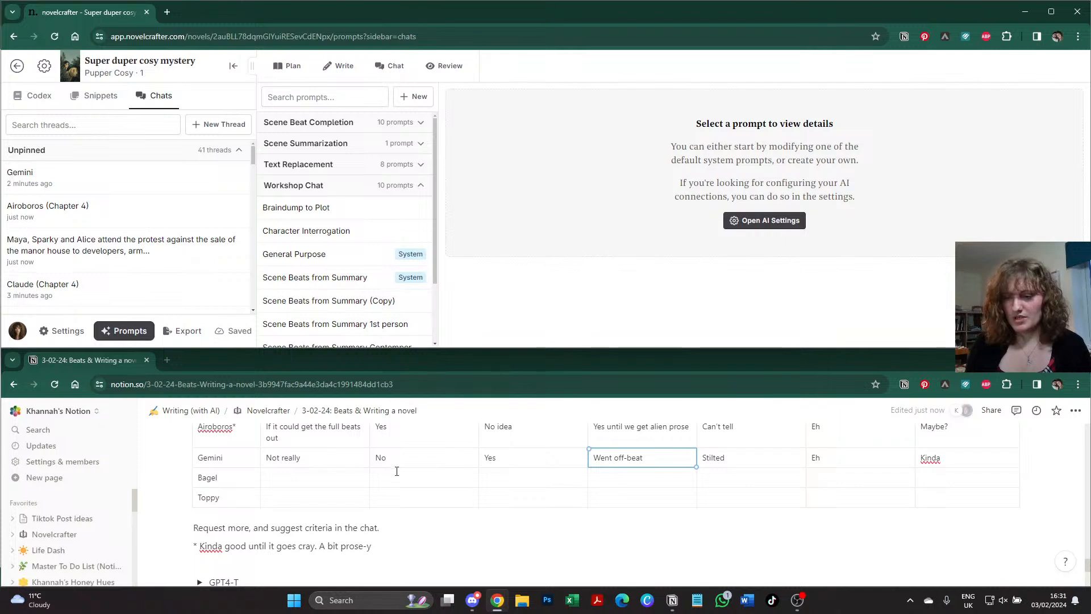
scroll(397, 471, "down", 3)
left_click(255, 503)
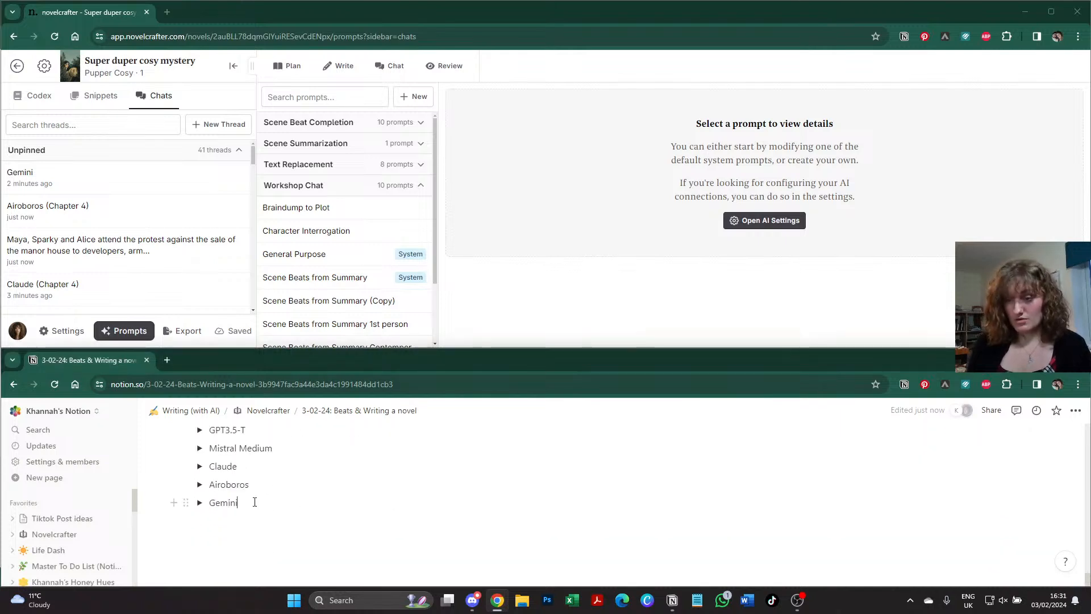
key("Return")
type("Toppy")
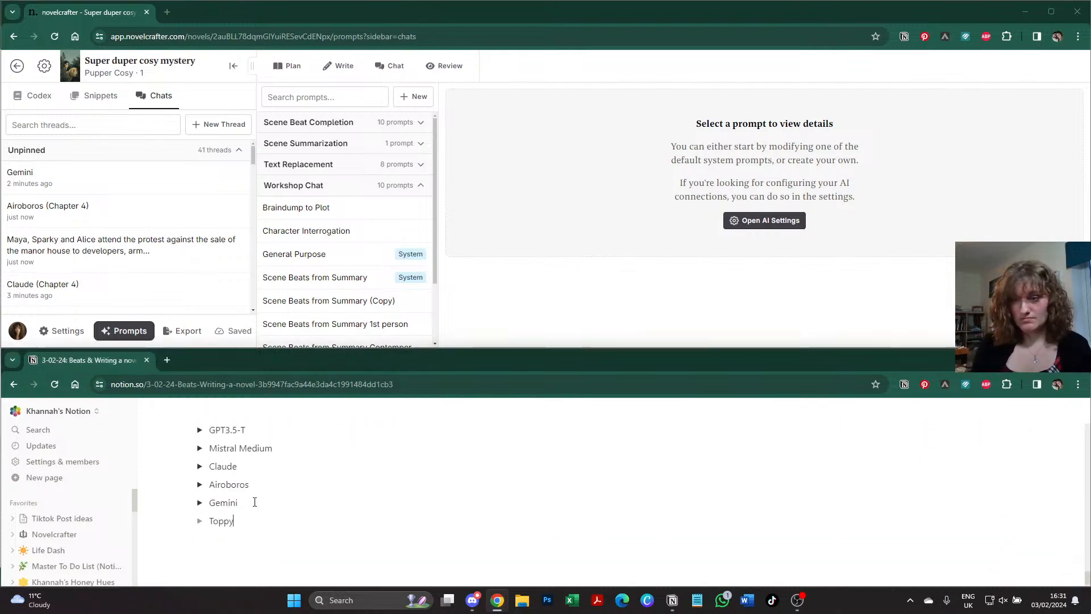
key("Return")
type("B")
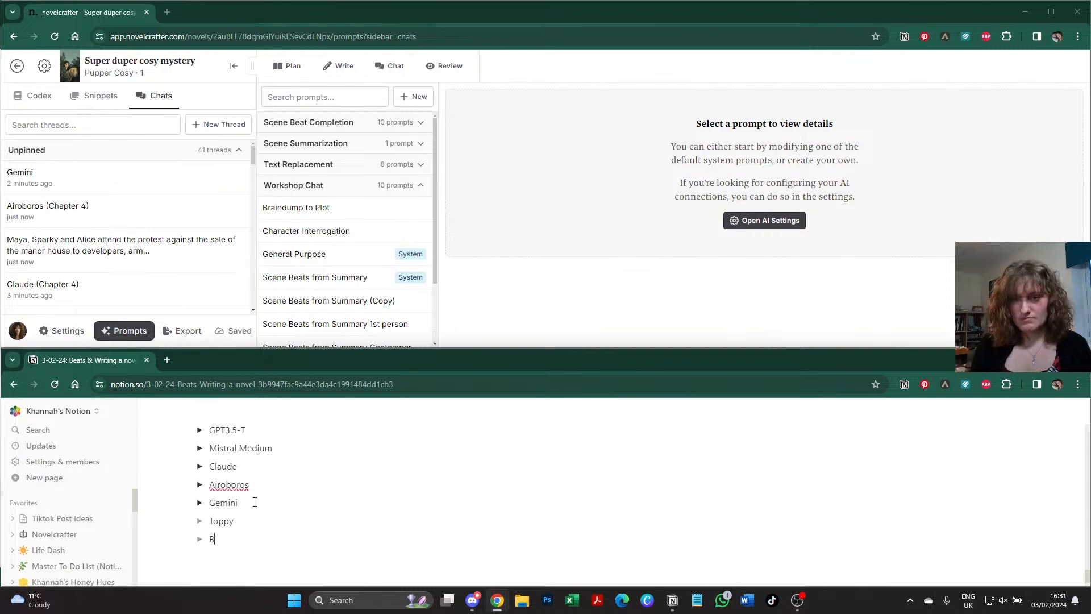
type("agel")
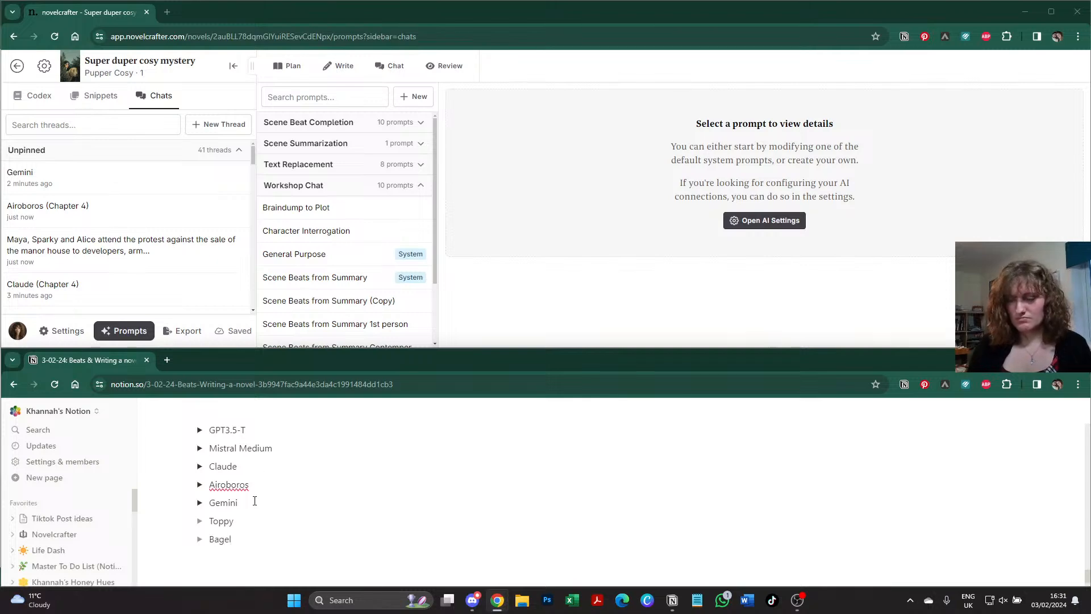
- Expand the Gemini toggle and add "Verdict: just added descriptors to the summary." beneath its last beat, with "Verdict" in bold
left_click(199, 502)
scroll(275, 503, "down", 3)
scroll(275, 503, "down", 3)
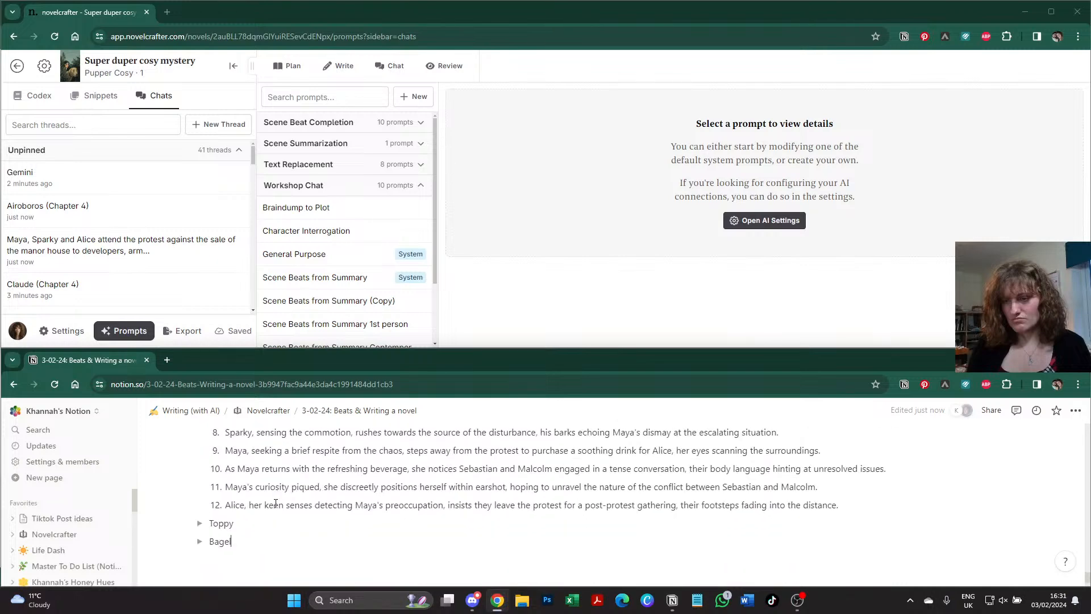
left_click(862, 510)
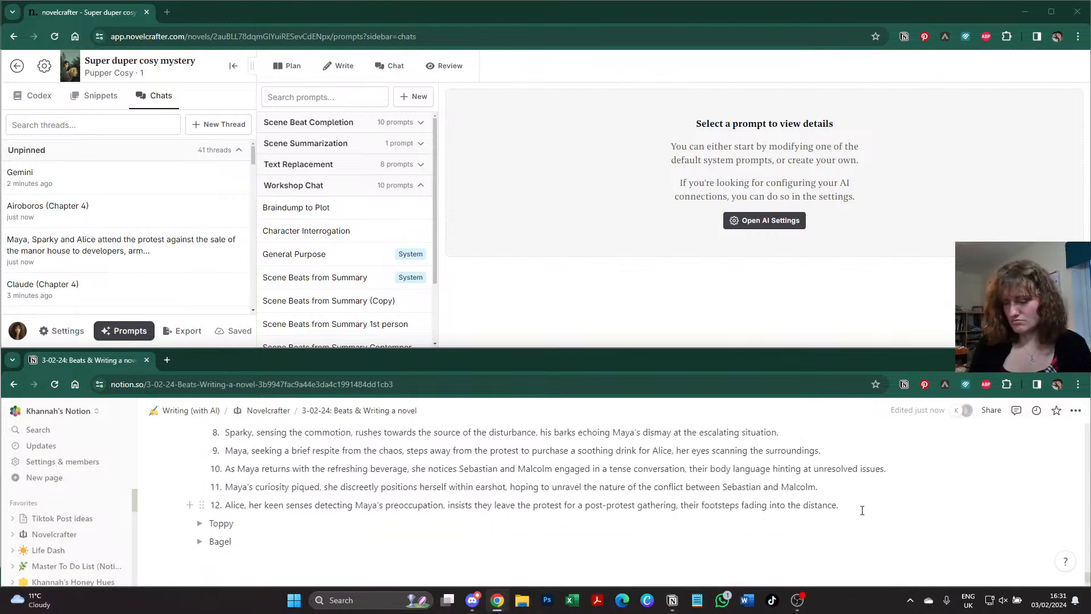
key("Return")
key("Return")
key("BackSpace")
key("BackSpace")
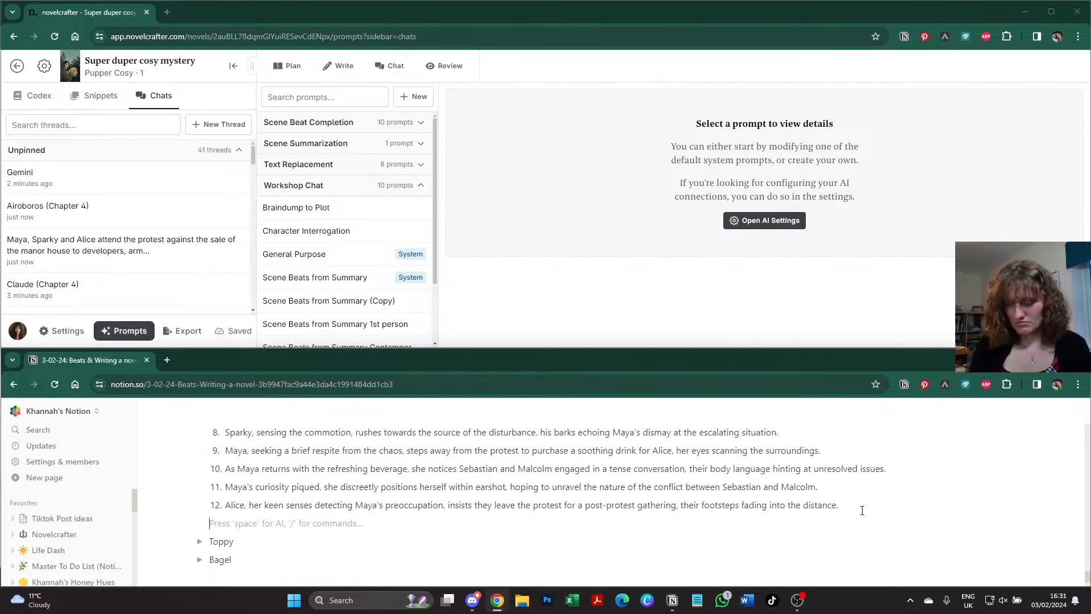
type("Verdict")
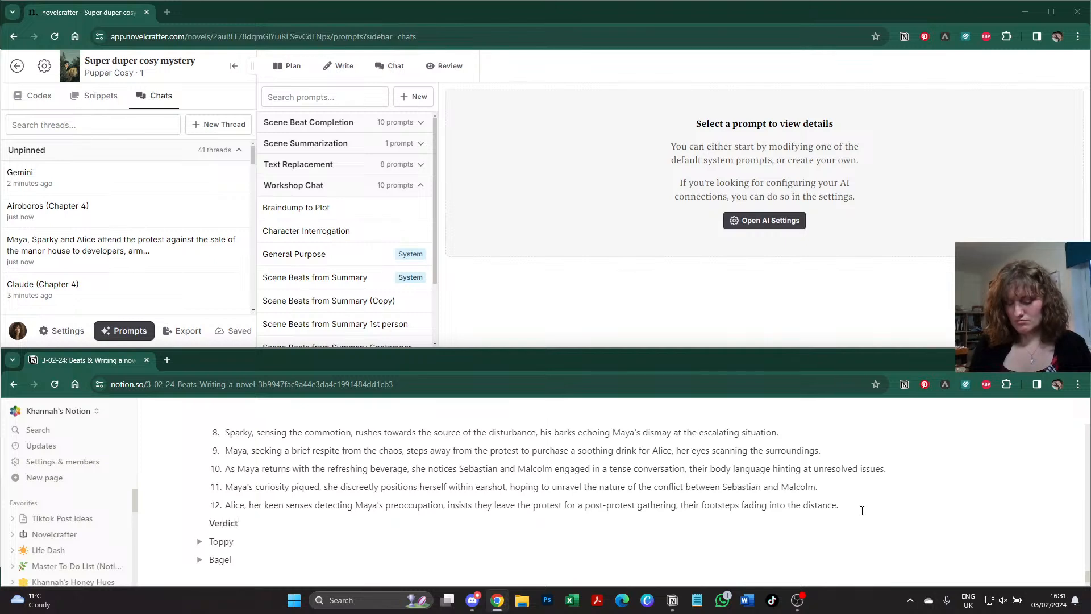
type(": just added ")
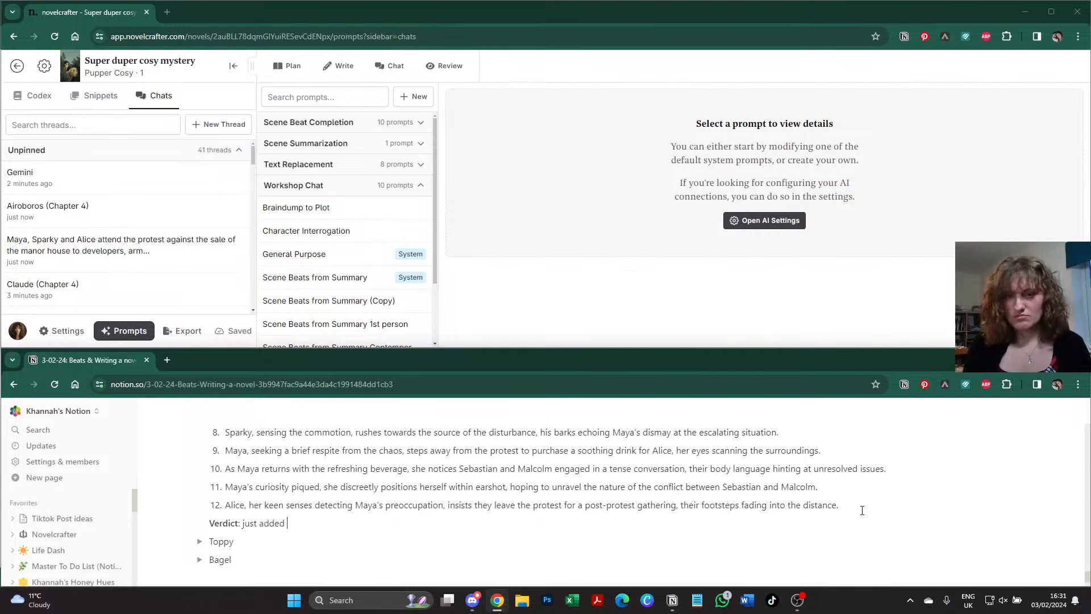
type("descriptors ")
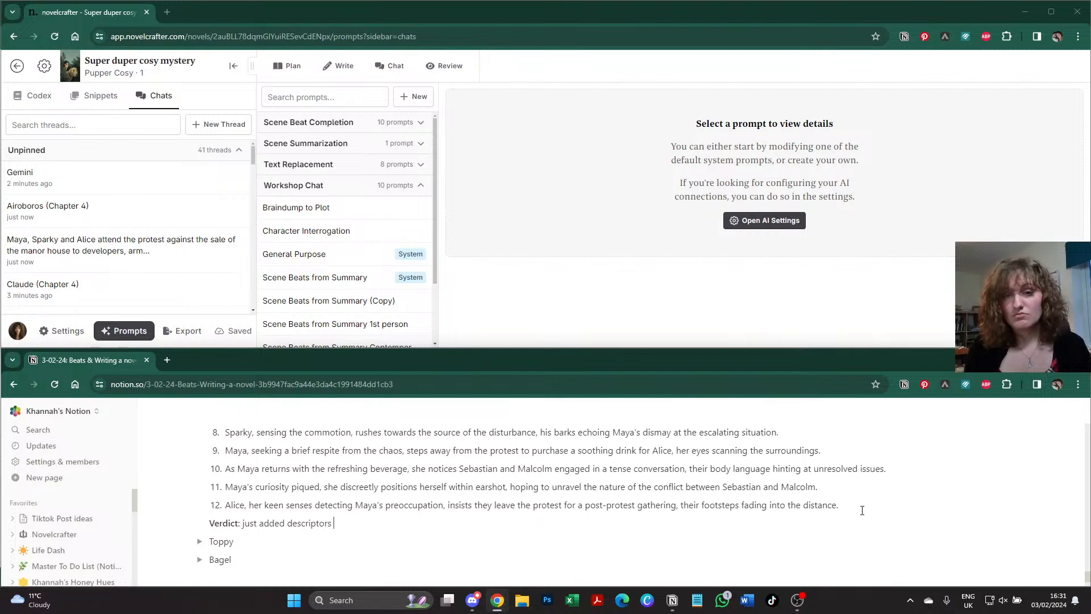
type("to the summary.")
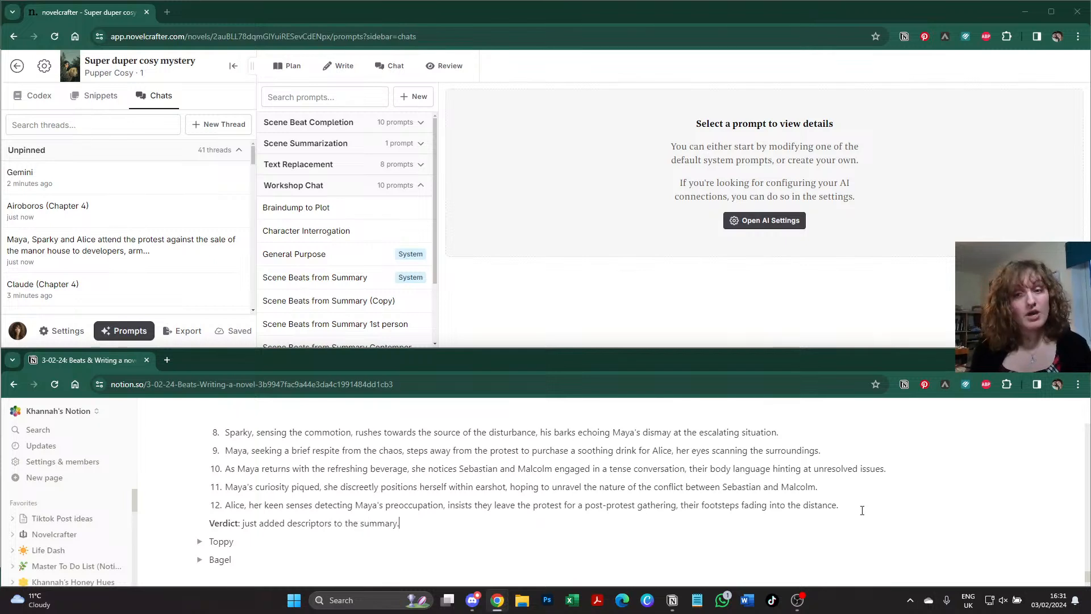
- Set the Gemini model's temperature to 0.7 in the "Scene Beats from Summary character motivations" prompt and collapse its settings
scroll(364, 271, "down", 2)
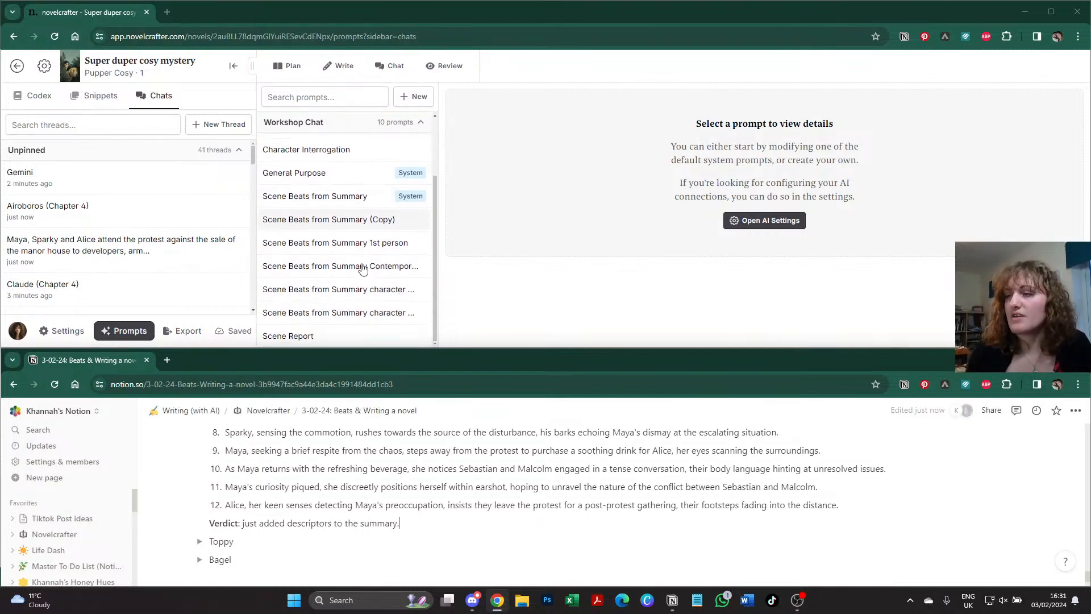
left_click(353, 289)
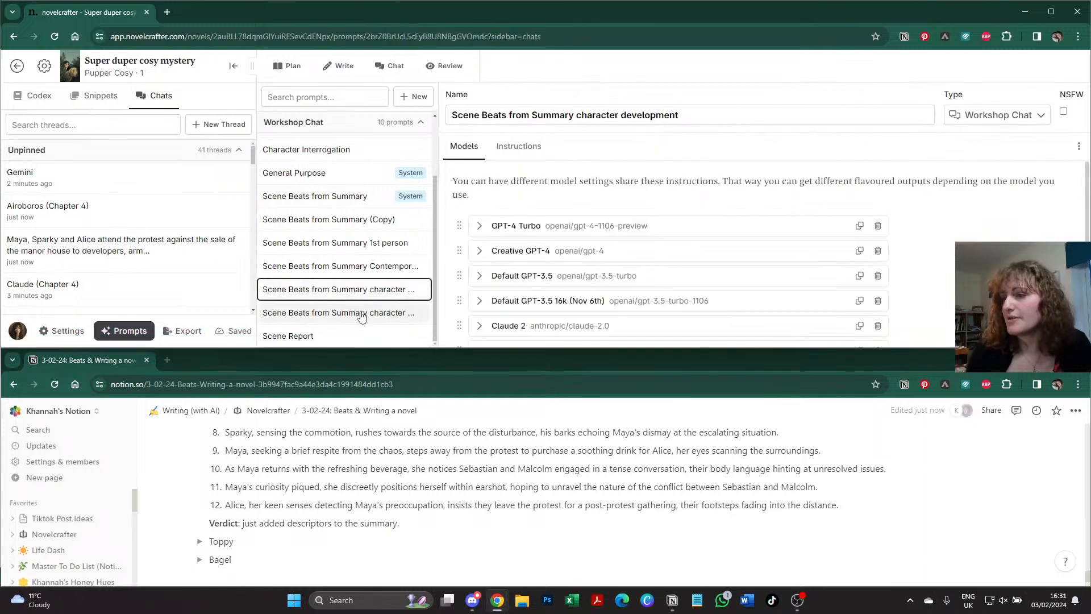
left_click(361, 313)
scroll(509, 273, "down", 1)
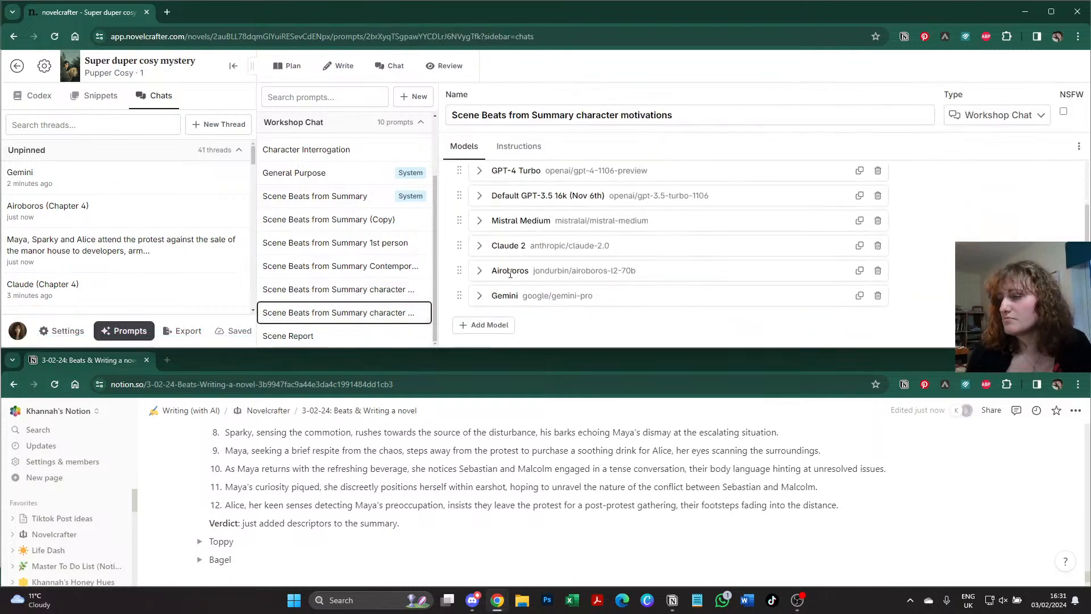
left_click(479, 296)
scroll(540, 239, "down", 1)
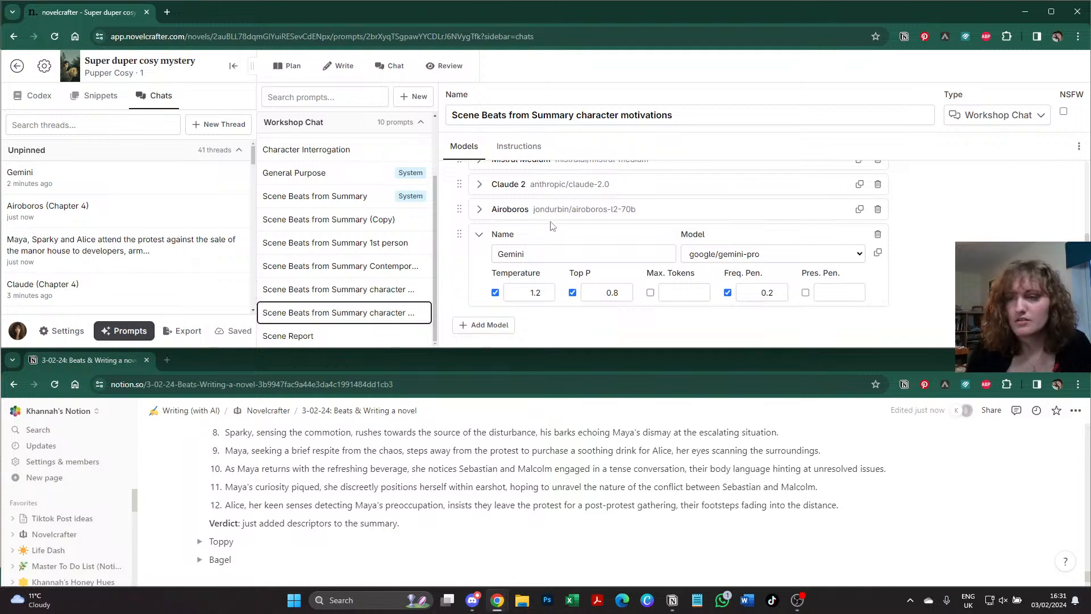
left_click(545, 296)
left_click(545, 296)
left_click(545, 296)
left_click(545, 296)
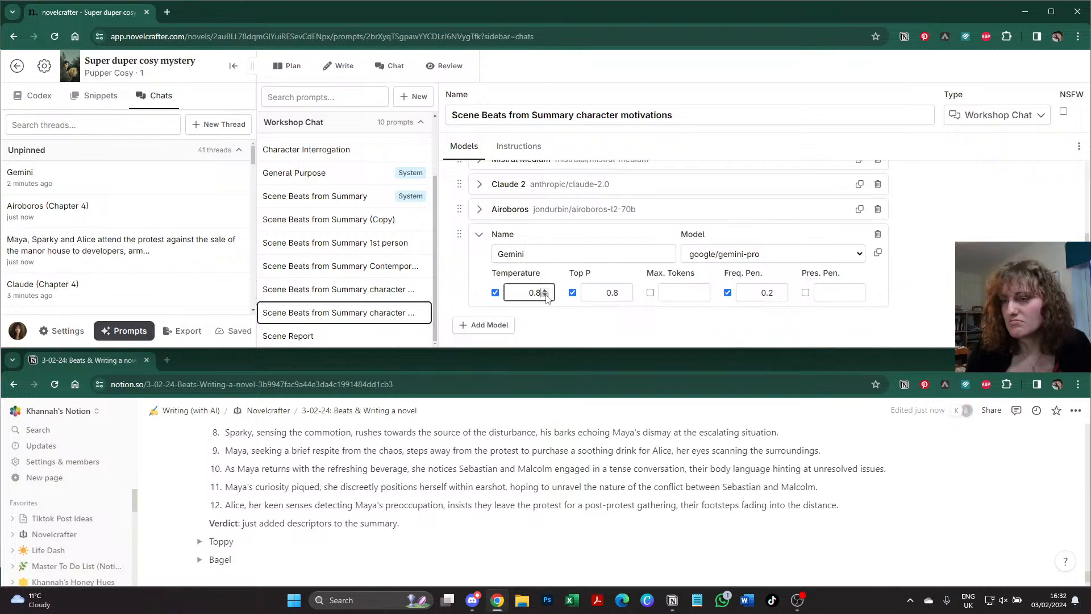
left_click(545, 295)
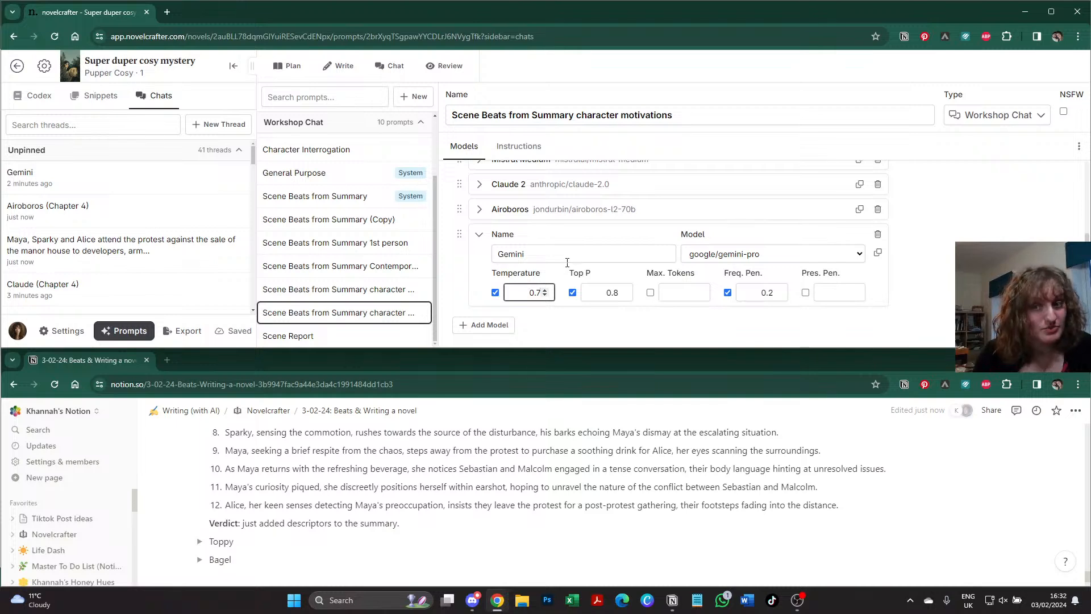
left_click(479, 235)
- Relabel the Gemini row in the Notion opinions table as "Gemini (1.2)"
scroll(146, 540, "up", 10)
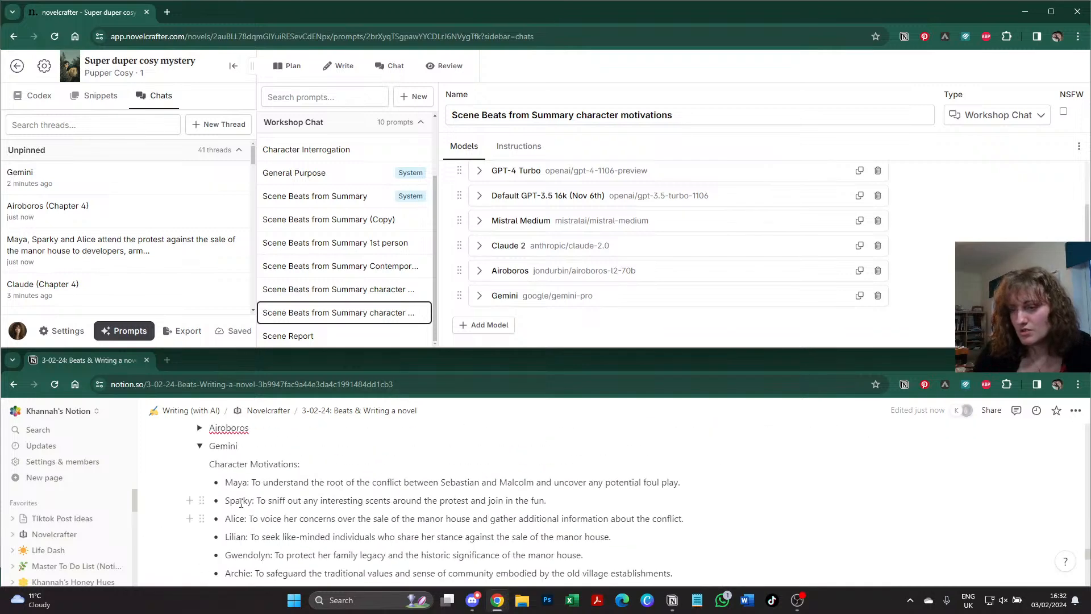
left_click(238, 490)
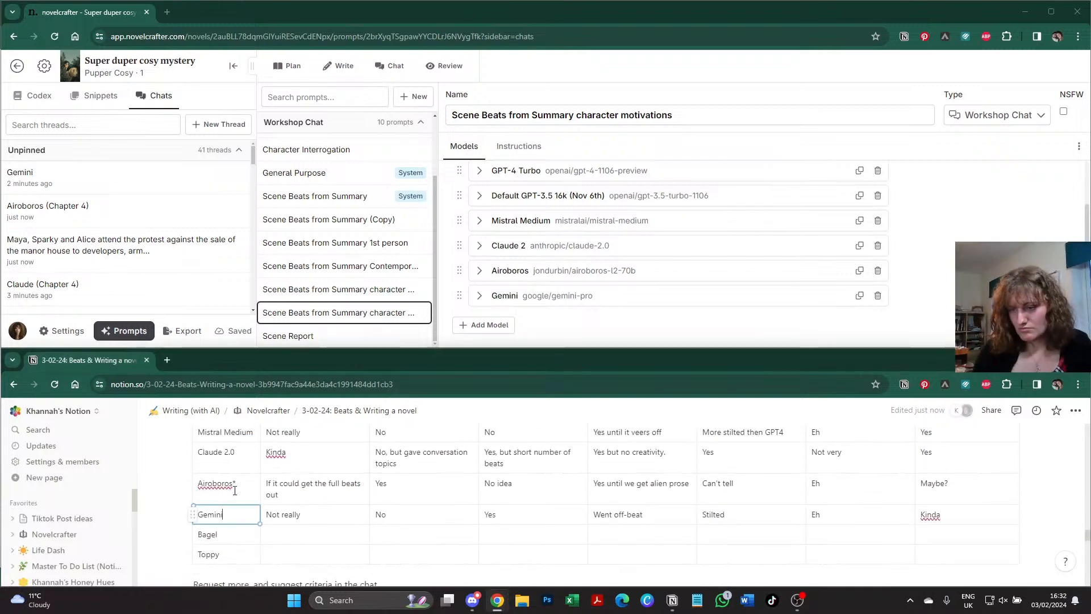
type("(1.2")
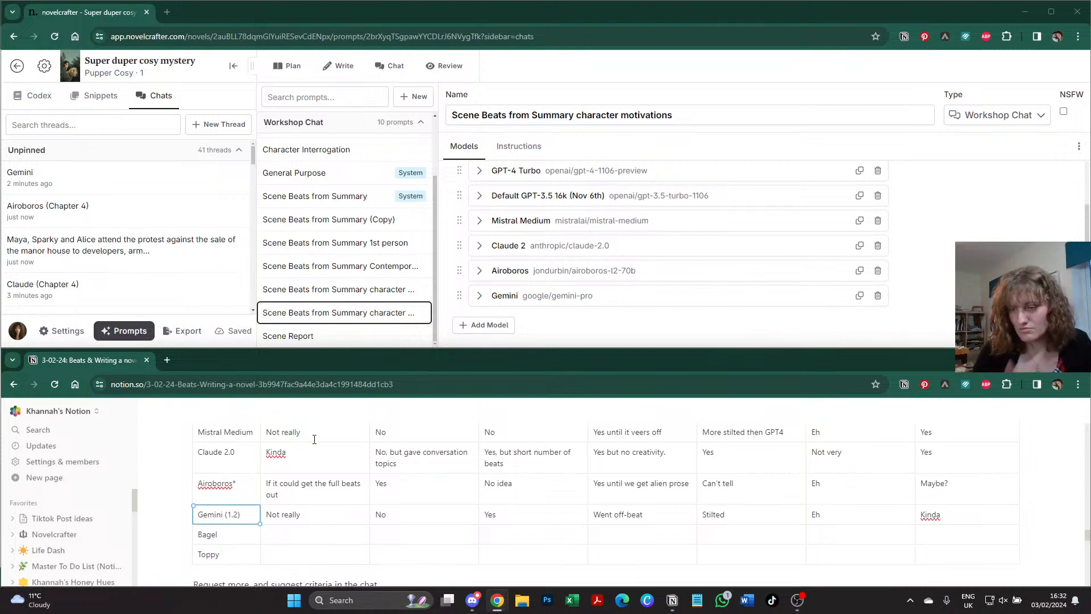
- Add a new row below Toppy in the opinions table and label it "Gemini ()"
scroll(209, 533, "down", 1)
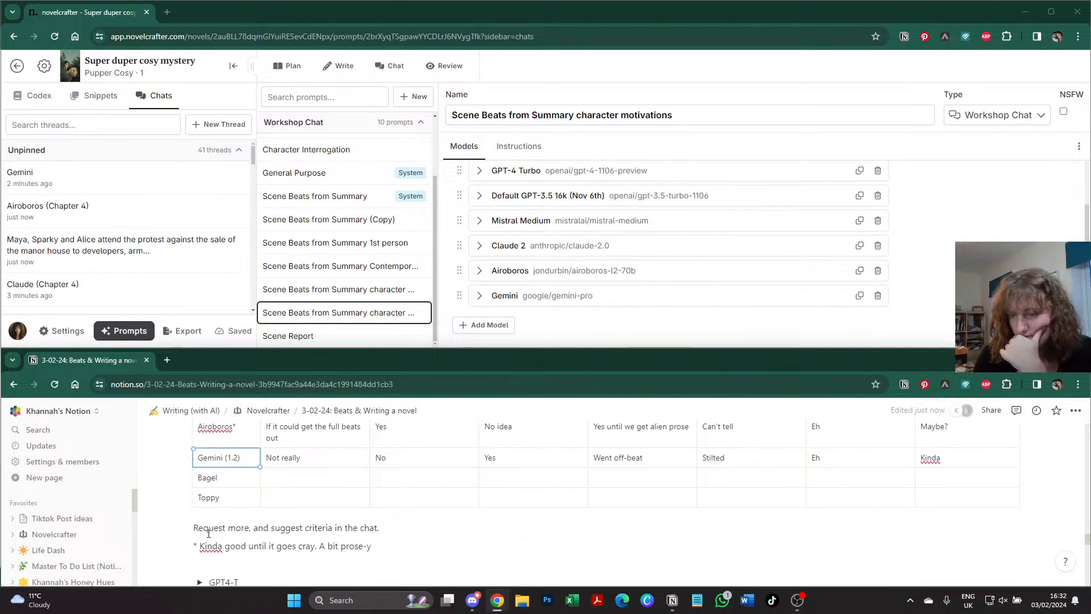
left_click(227, 513)
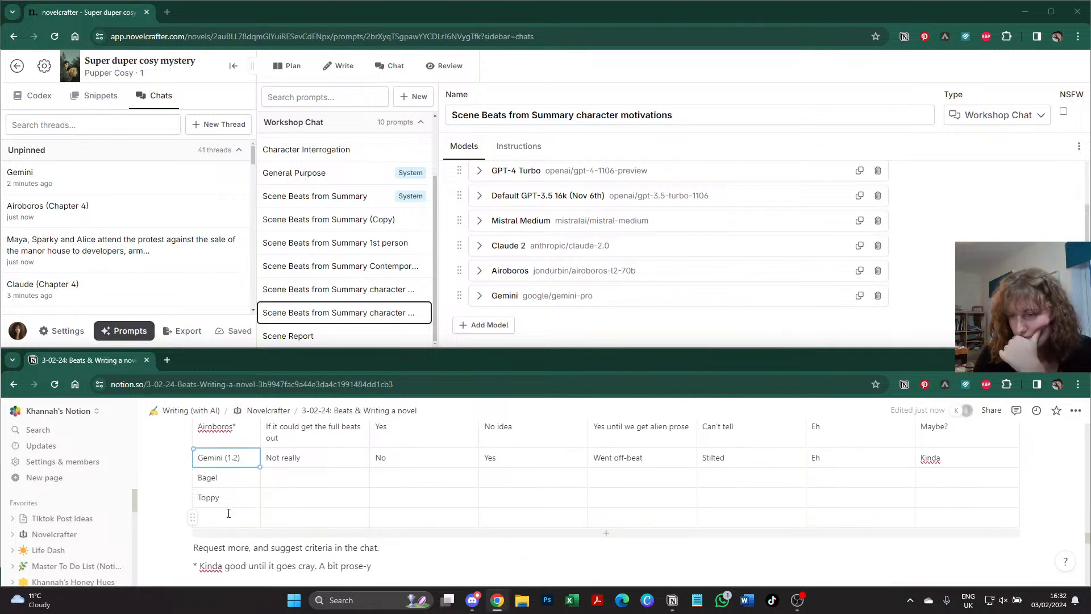
type("Gemini (")
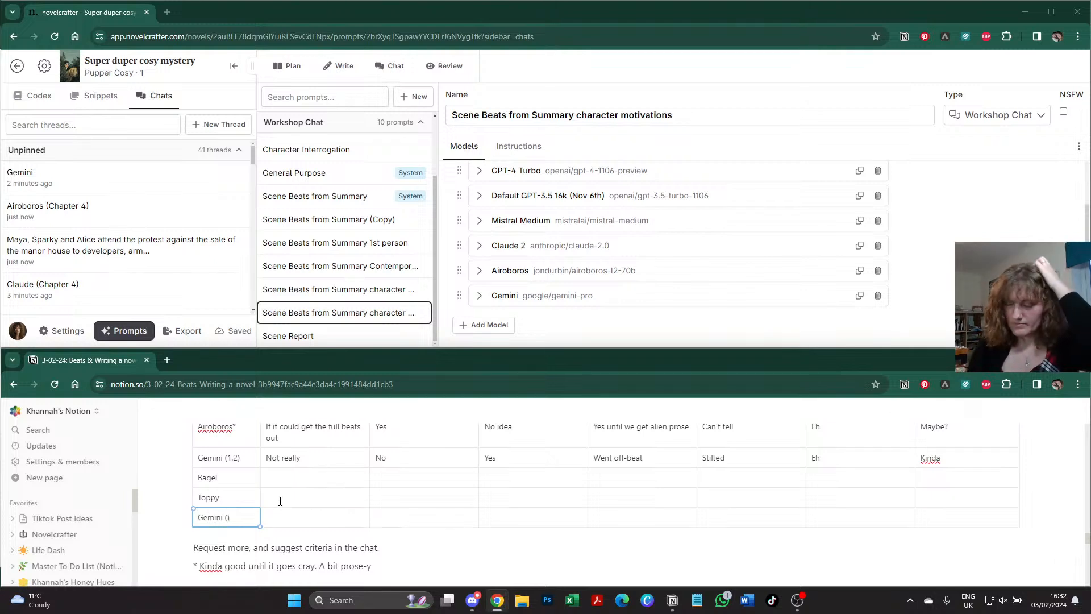
left_click(307, 479)
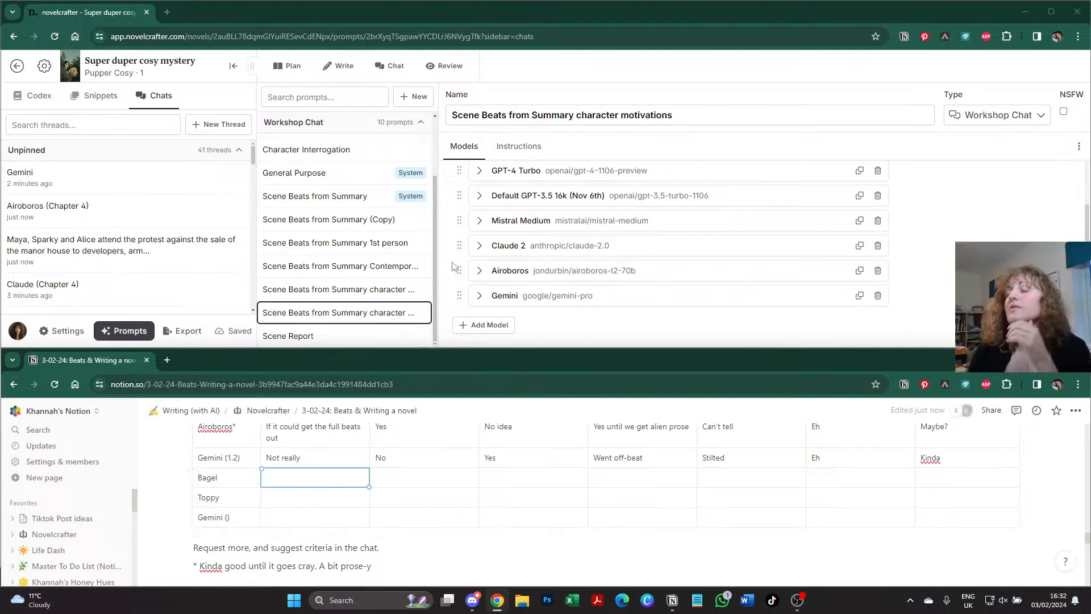
- Look up the default parameters of the Toppy M 7B (beta) model in the General Purpose system prompt
left_click(354, 196)
left_click(348, 175)
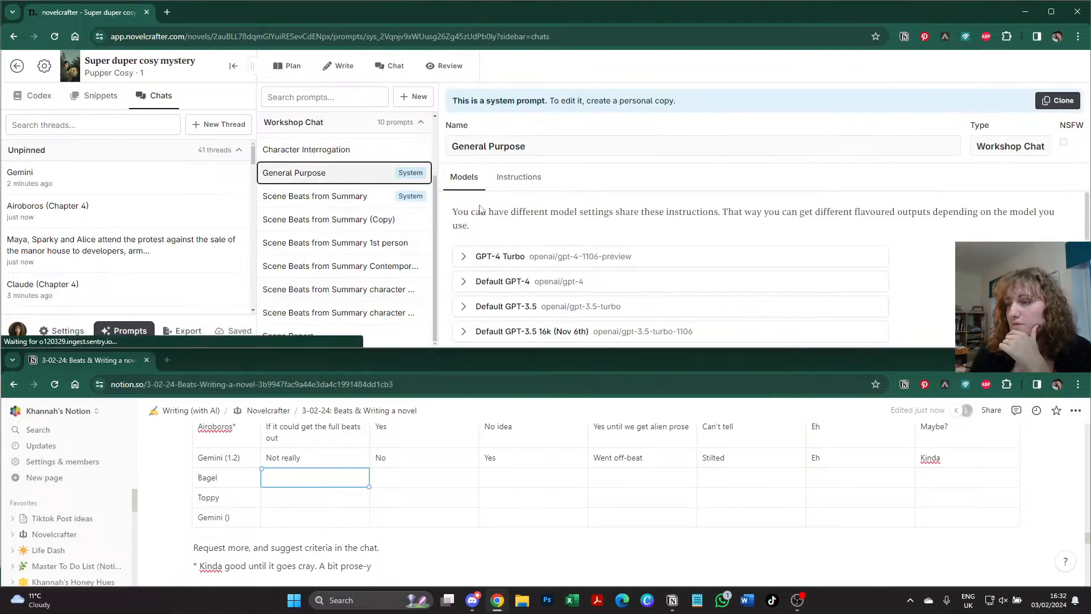
scroll(500, 254, "down", 5)
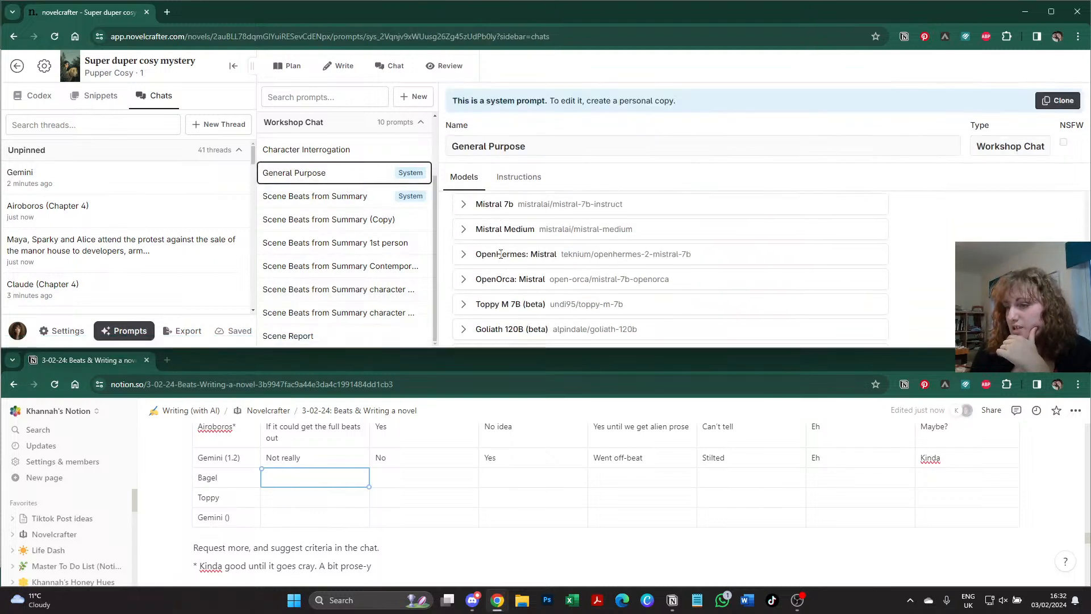
scroll(501, 254, "down", 3)
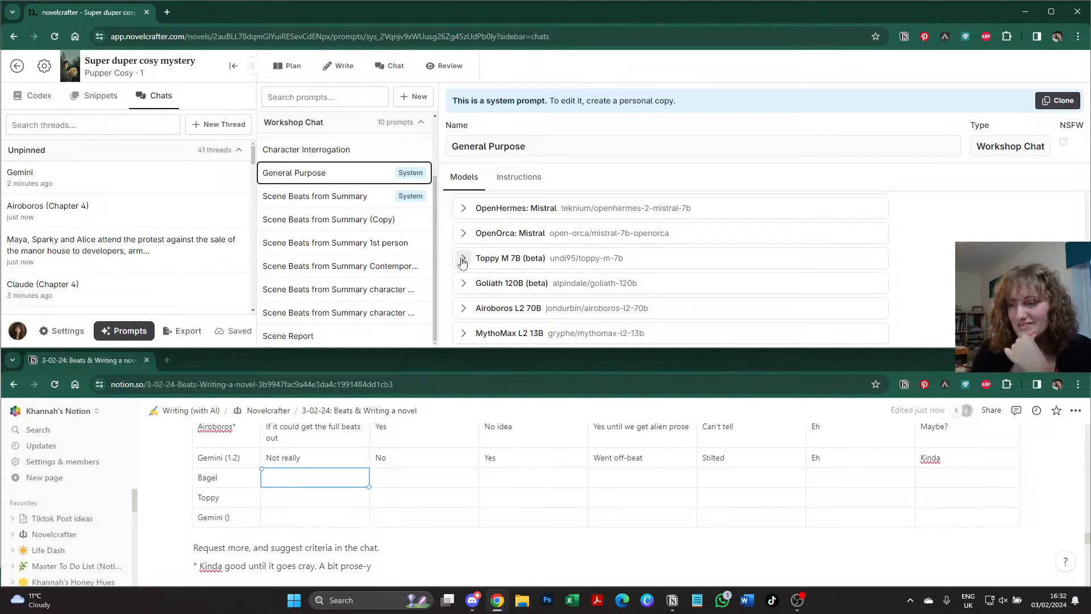
scroll(476, 290, "down", 1)
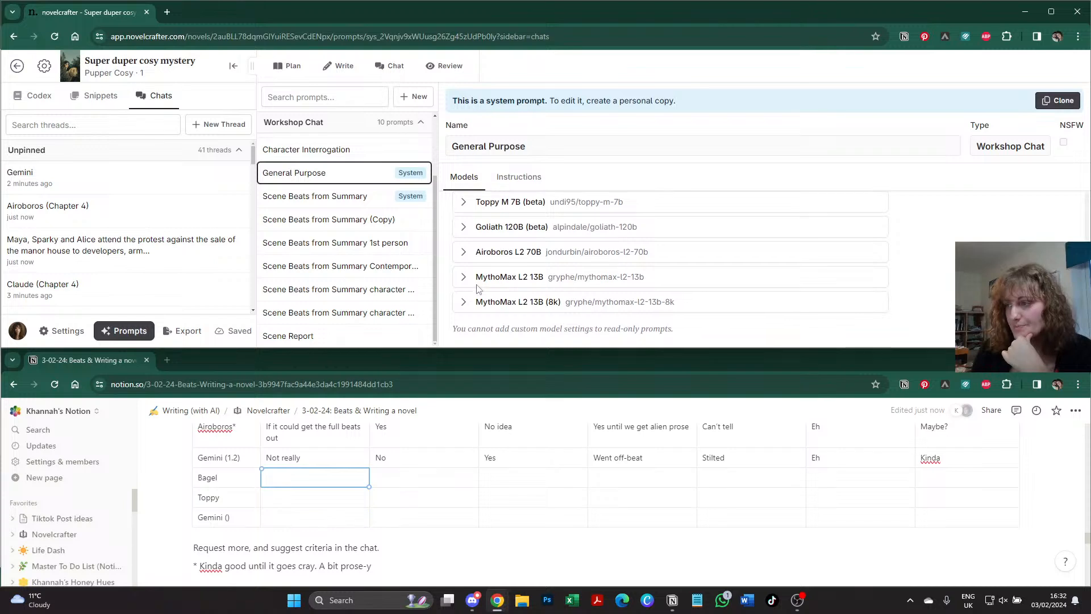
scroll(476, 289, "up", 1)
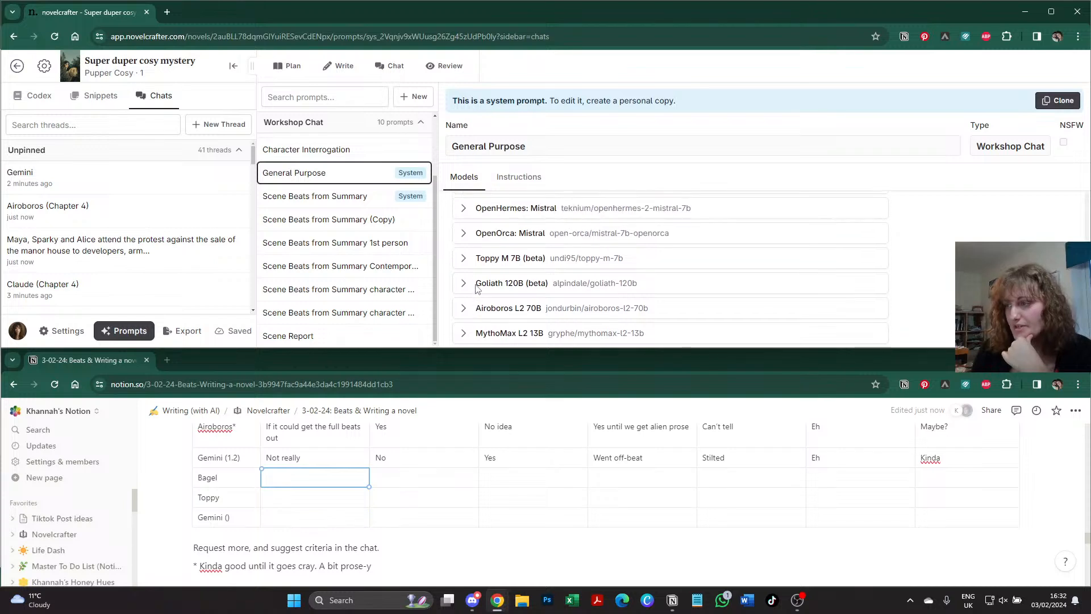
left_click(462, 259)
scroll(461, 261, "down", 1)
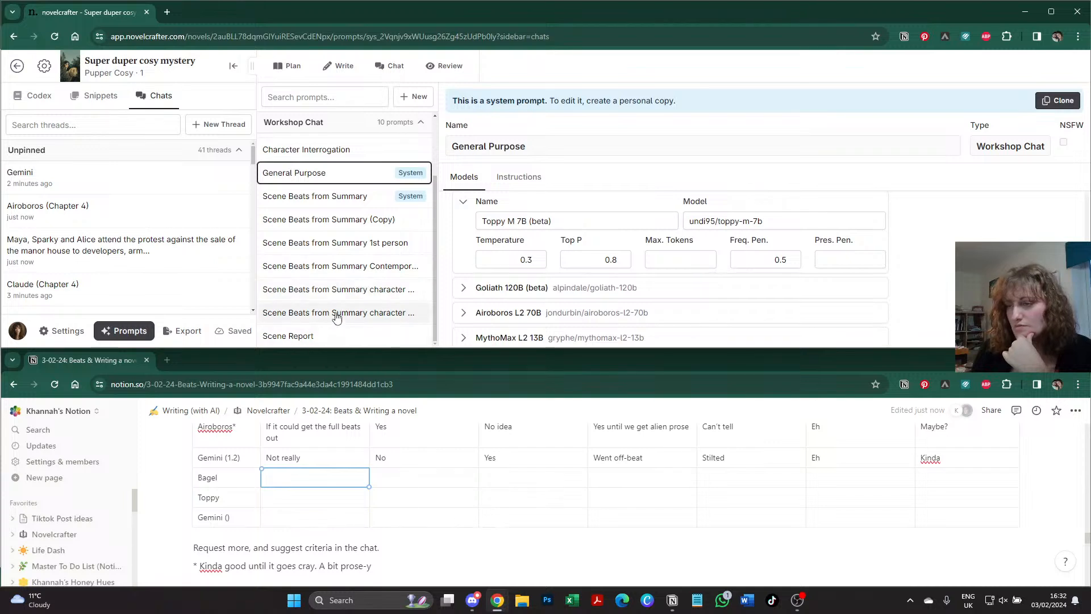
- Add a model named "Toppy 385" to the "Scene Beats from Summary character development" prompt
left_click(356, 288)
scroll(520, 267, "down", 1)
scroll(520, 267, "down", 1)
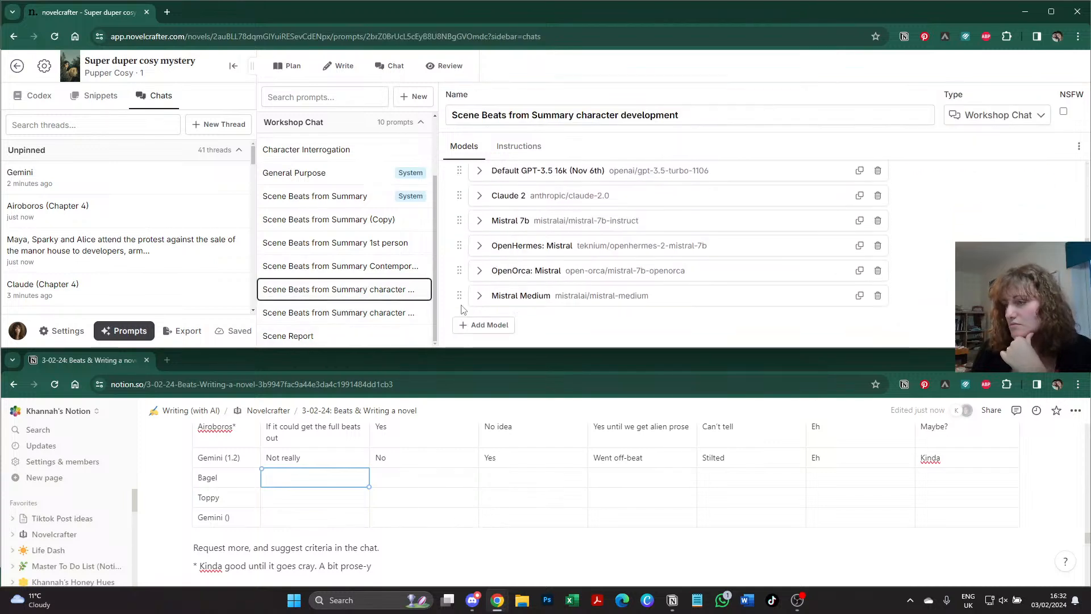
left_click(482, 328)
left_click(481, 324)
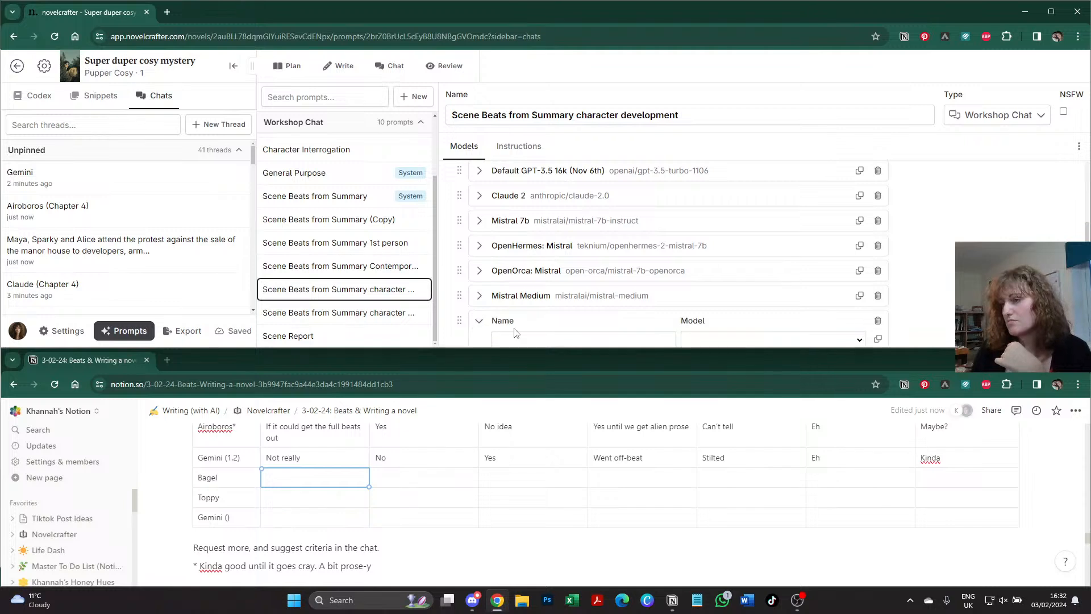
left_click(521, 337)
type("Toppy")
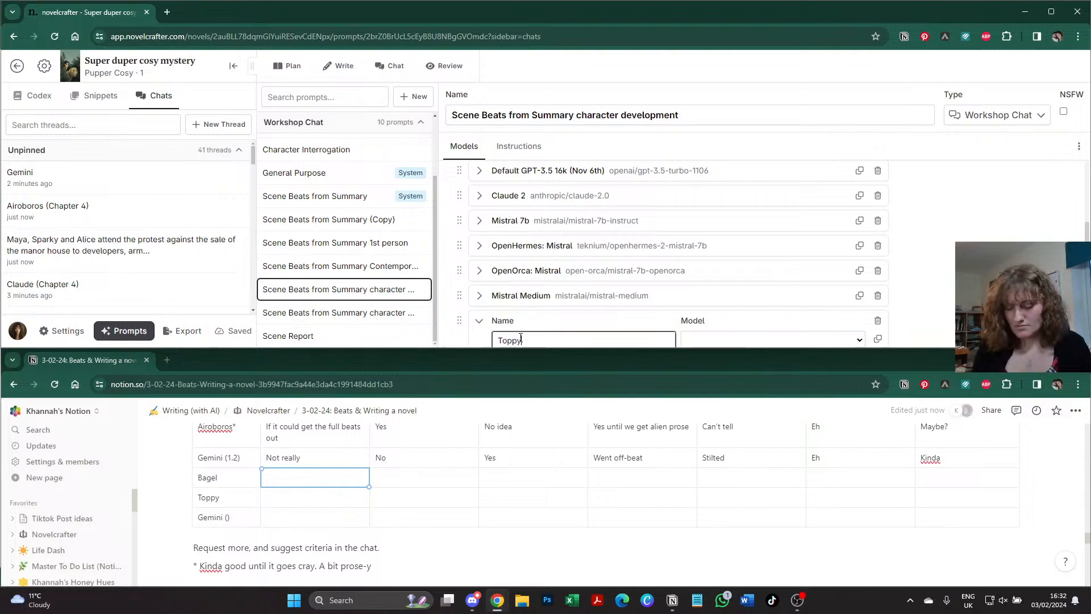
type(" 385")
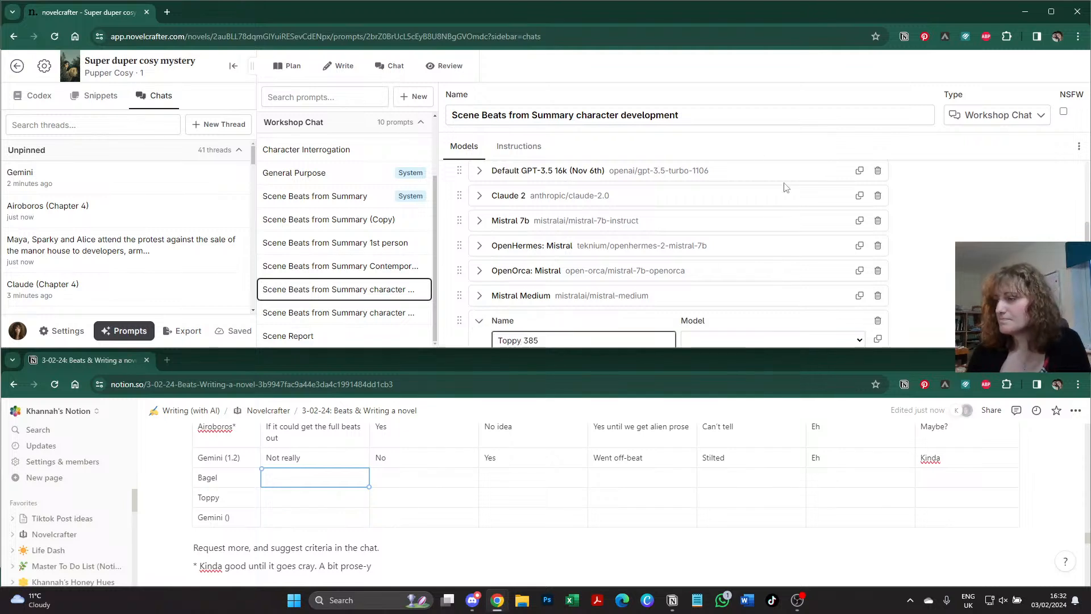
- Assign undi95/toppy-m-7b:free as the model for the new Toppy entry
scroll(1004, 213, "down", 1)
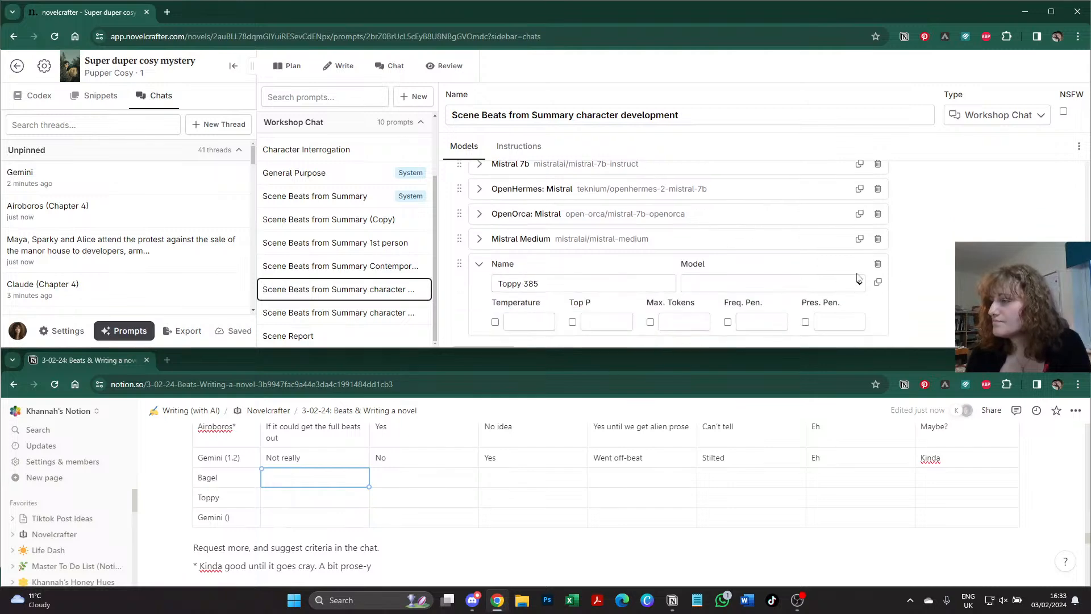
left_click(854, 283)
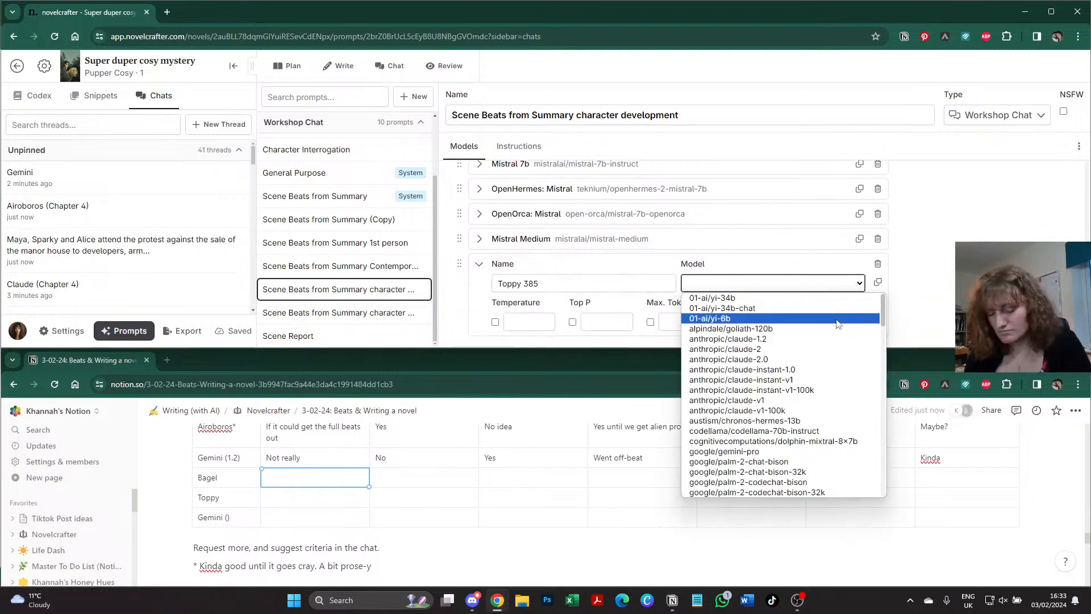
key("t")
key("o")
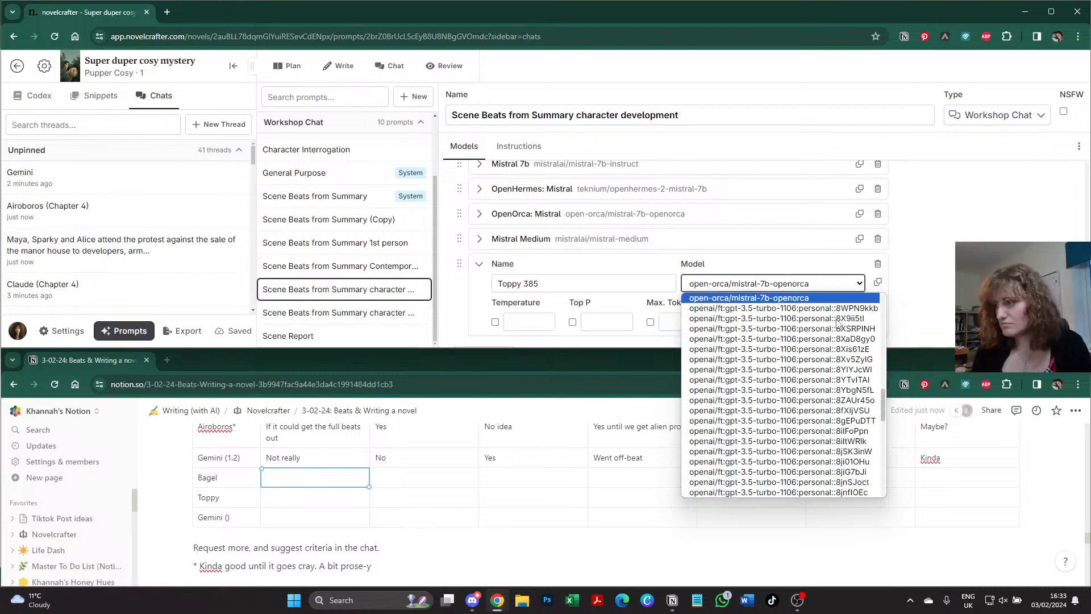
scroll(832, 333, "down", 10)
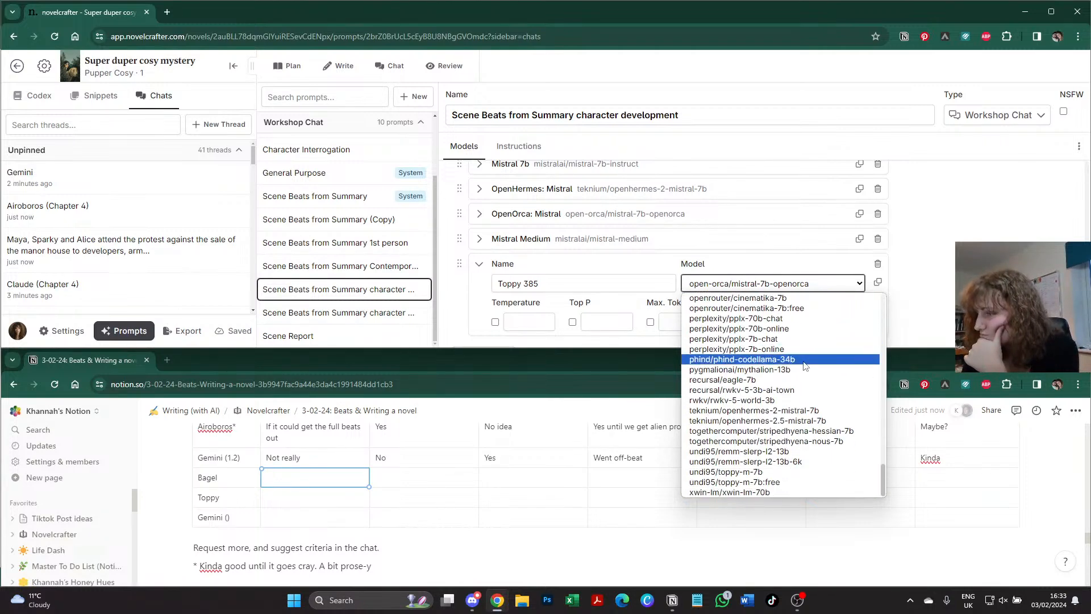
left_click(784, 483)
- Set the Toppy entry's temperature to 0.3, Top P to 0.8 and frequency penalty to 0.5
left_click(578, 282)
left_click(523, 322)
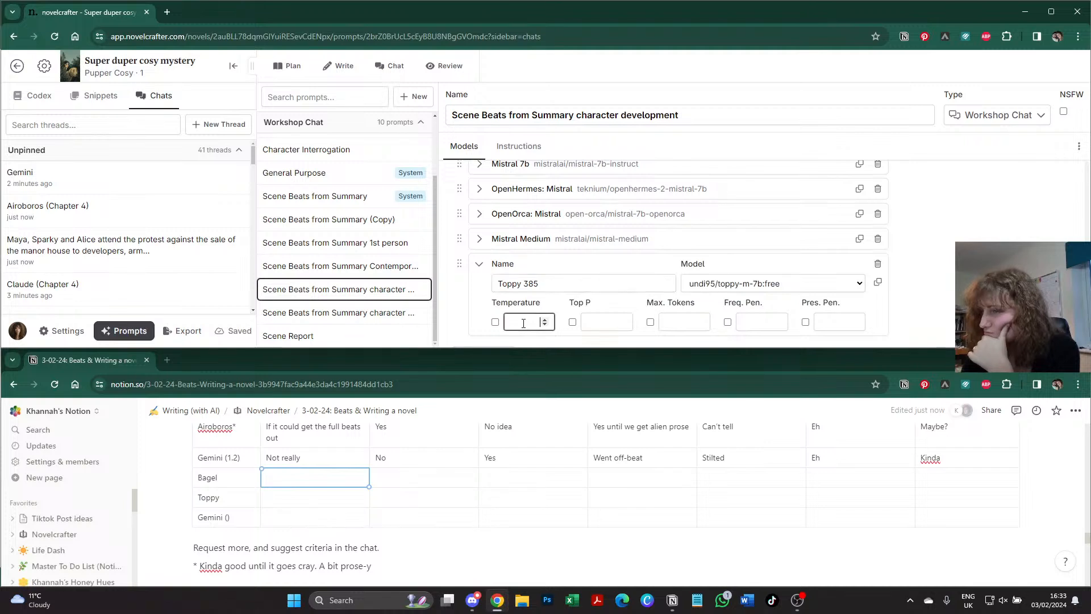
type("0.3")
key("Tab")
key("Tab")
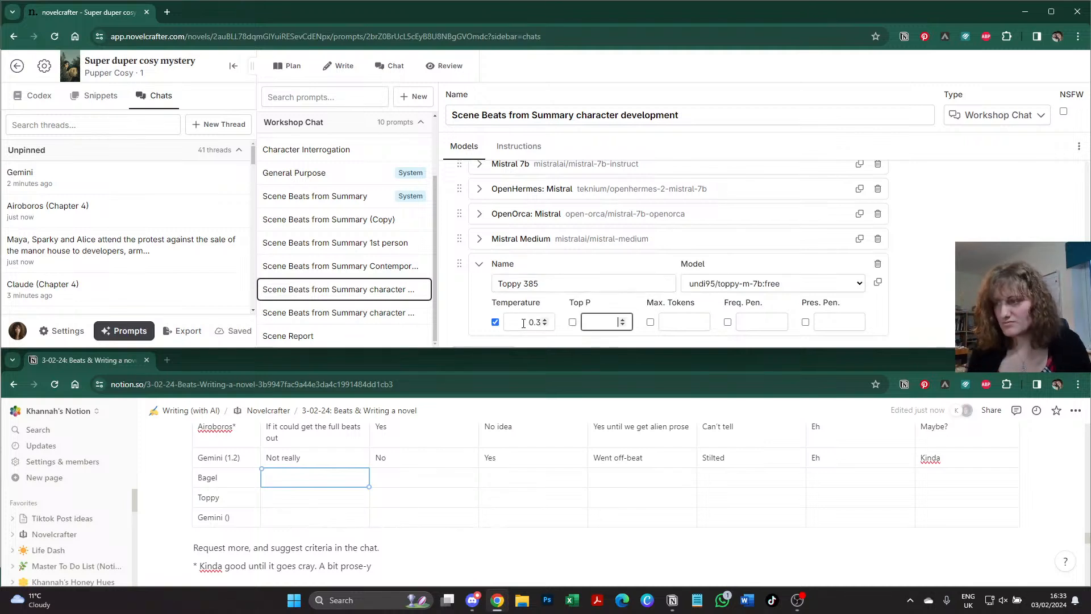
type("0.8")
key("Tab")
key("Tab")
key("Tab")
key("Tab")
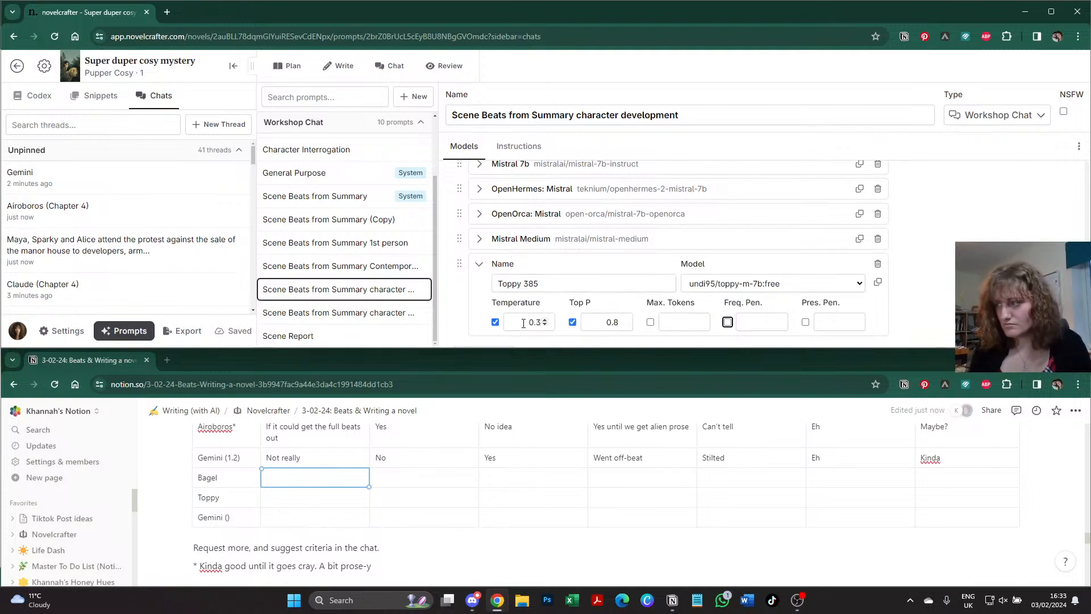
- Rename the "Toppy 385" model entry as "Toppy" and collapse its settings
triple_click(587, 284)
key("BackSpace")
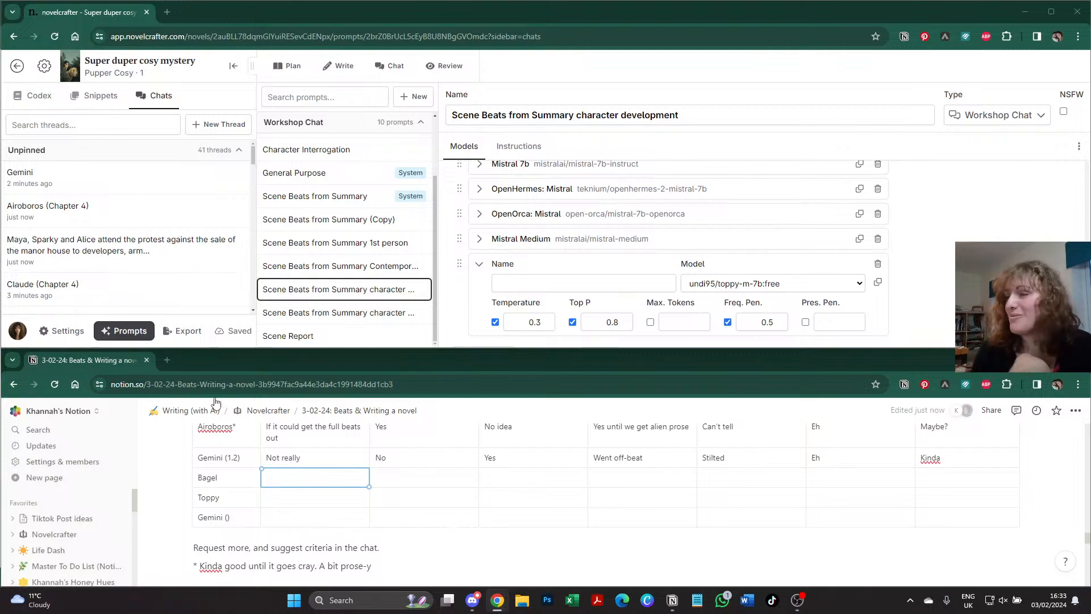
left_click(527, 276)
type("Toppy")
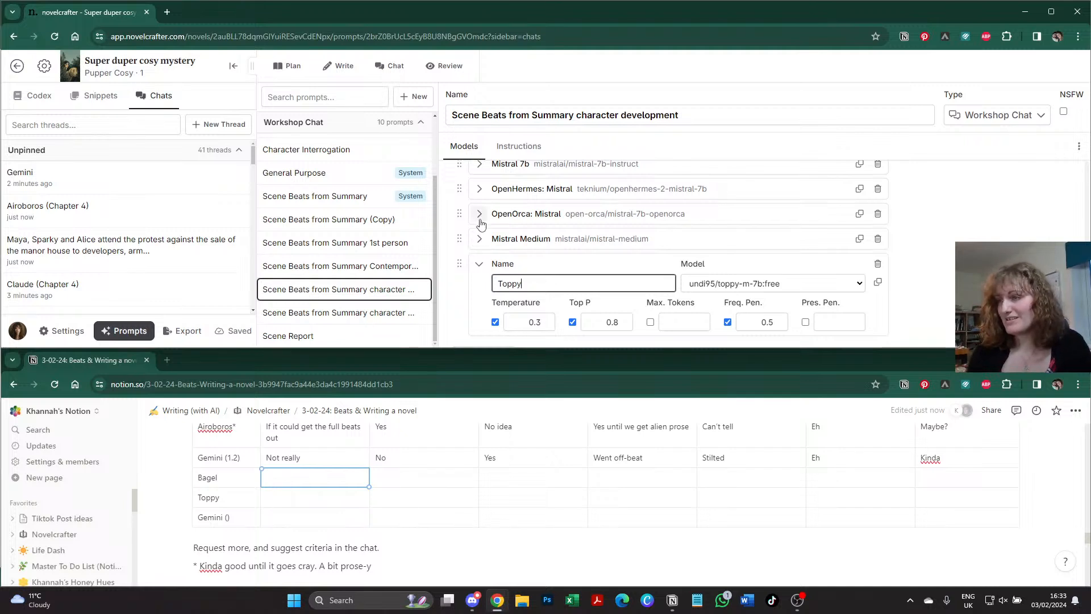
left_click(478, 265)
- Expand the Toppy entry in the character development prompt again to review its settings
scroll(477, 270, "up", 3)
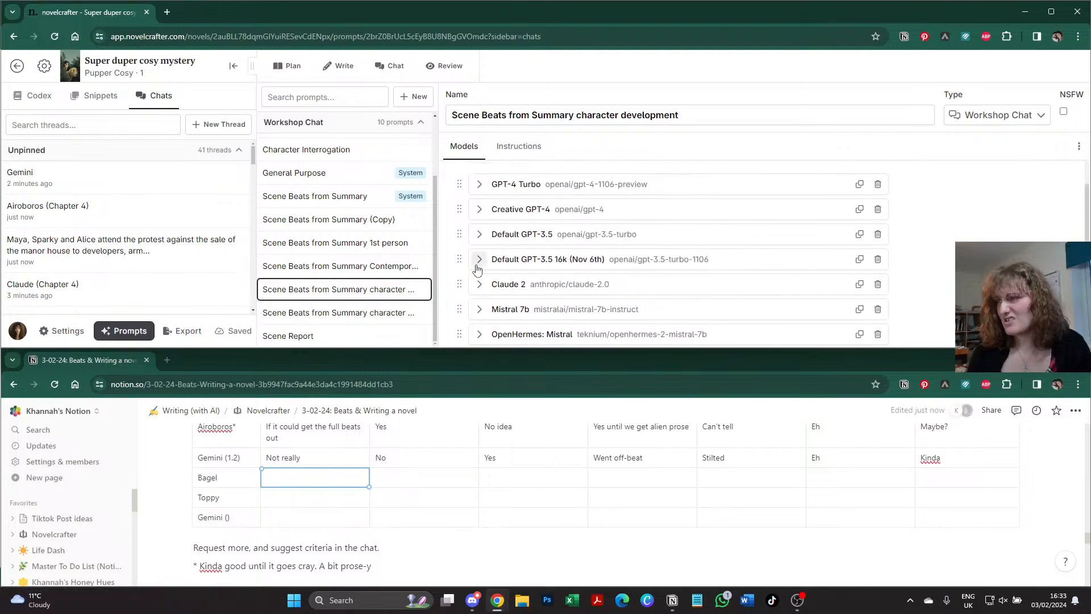
scroll(477, 269, "down", 2)
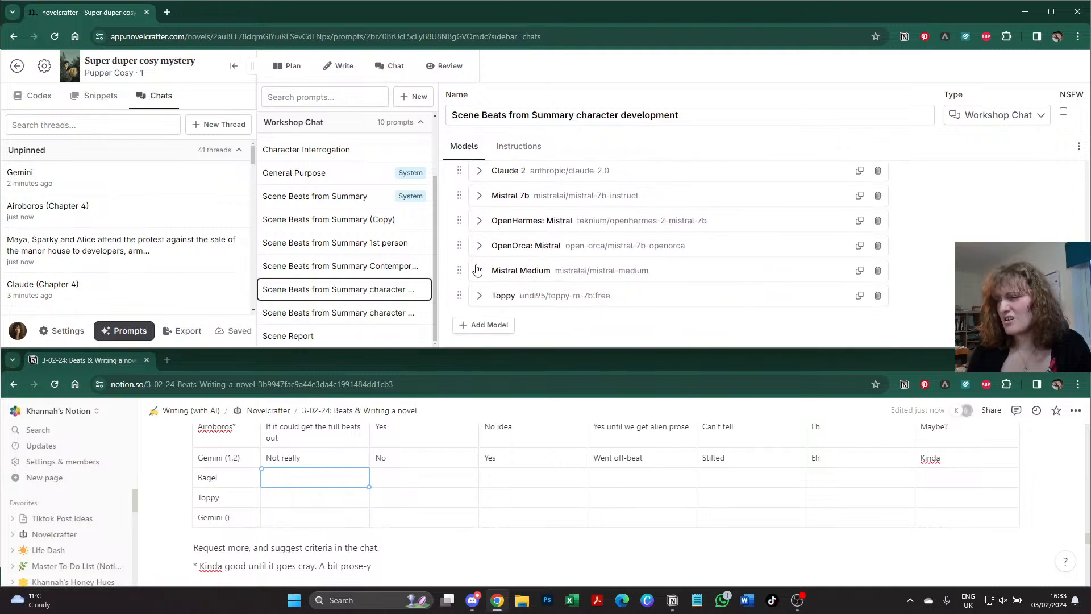
left_click(480, 295)
scroll(484, 297, "down", 1)
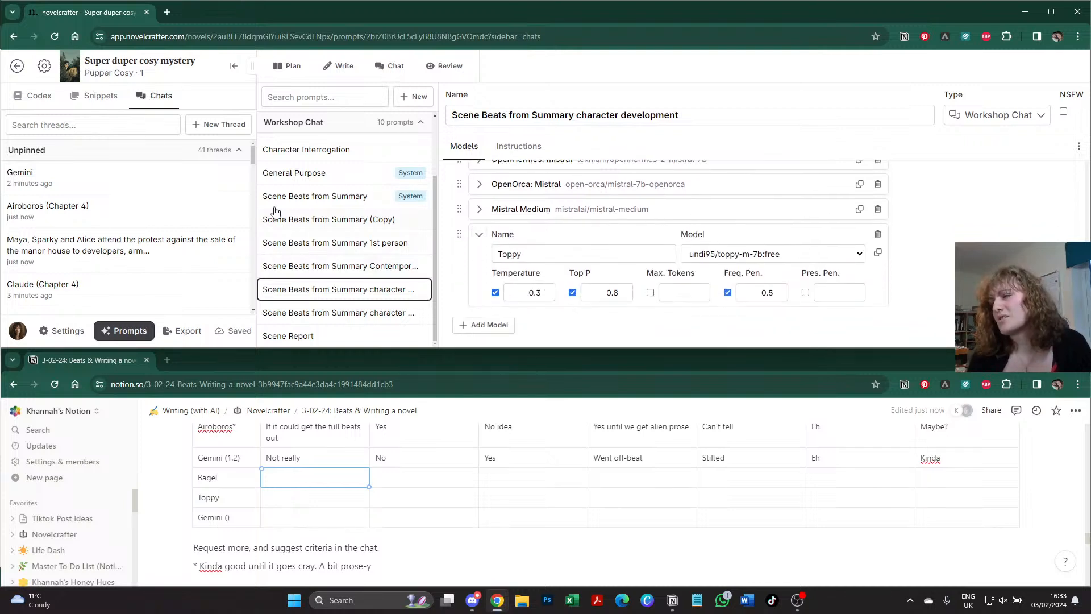
- Add a model named "Toppy" below Gemini in the "Scene Beats from Summary character motivations" prompt
left_click(333, 313)
scroll(492, 279, "down", 1)
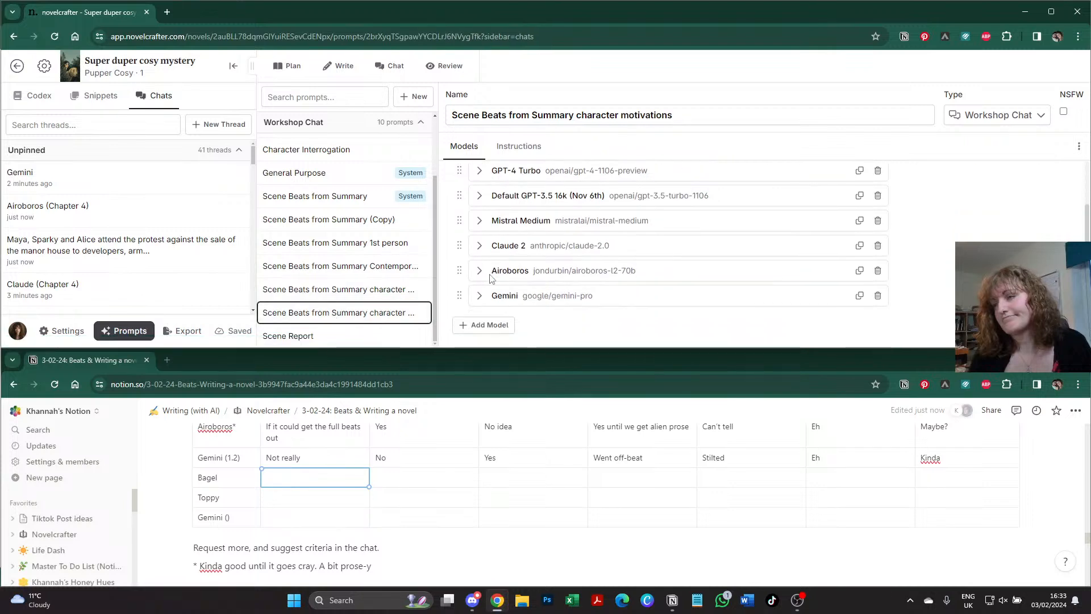
left_click(504, 325)
left_click(478, 321)
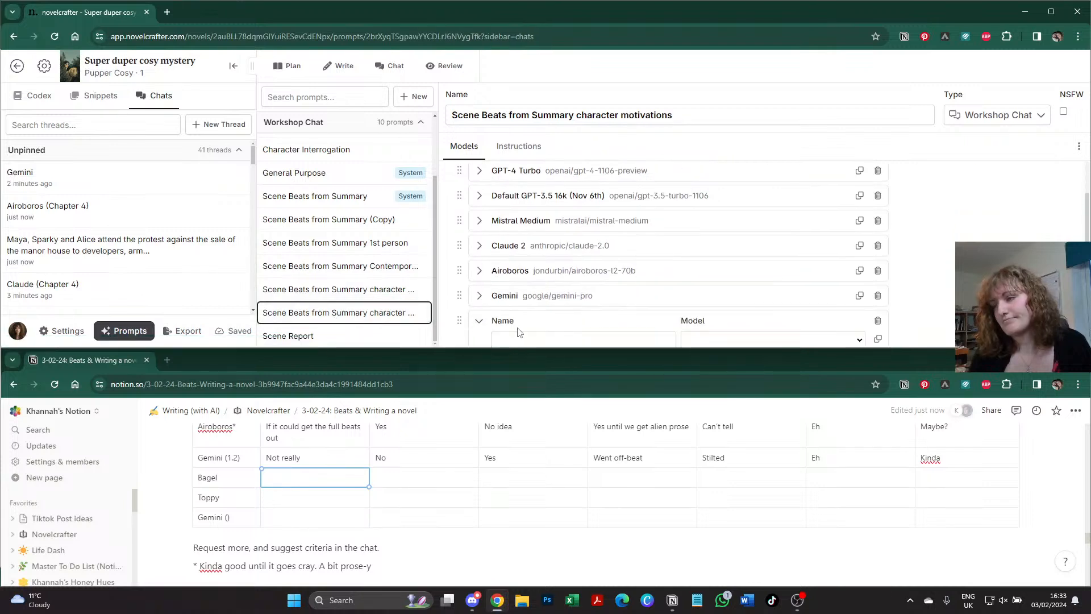
left_click(524, 338)
type("Toppy")
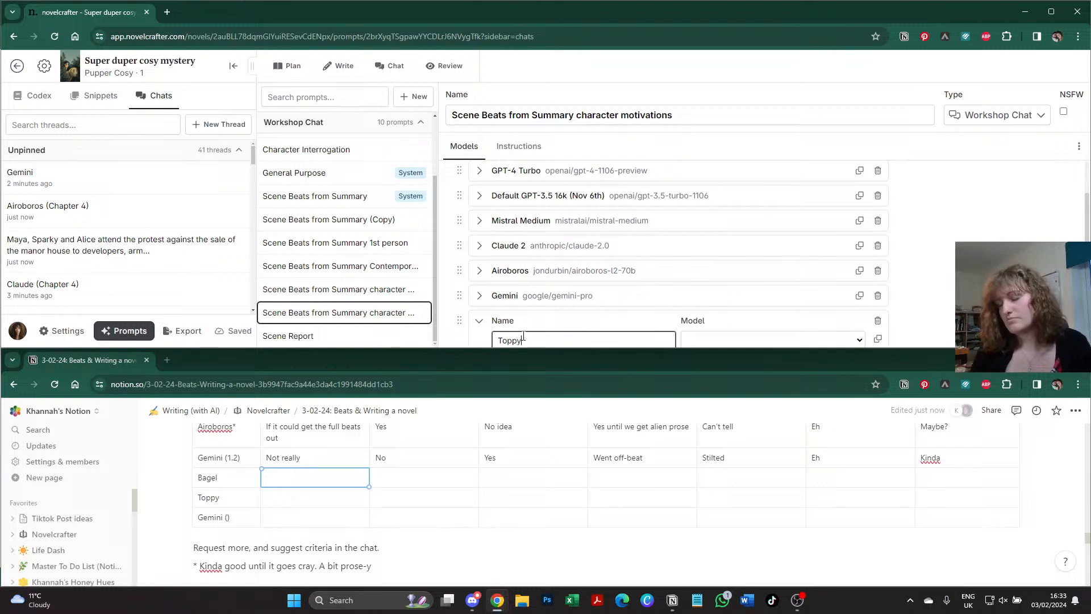
scroll(523, 336, "down", 2)
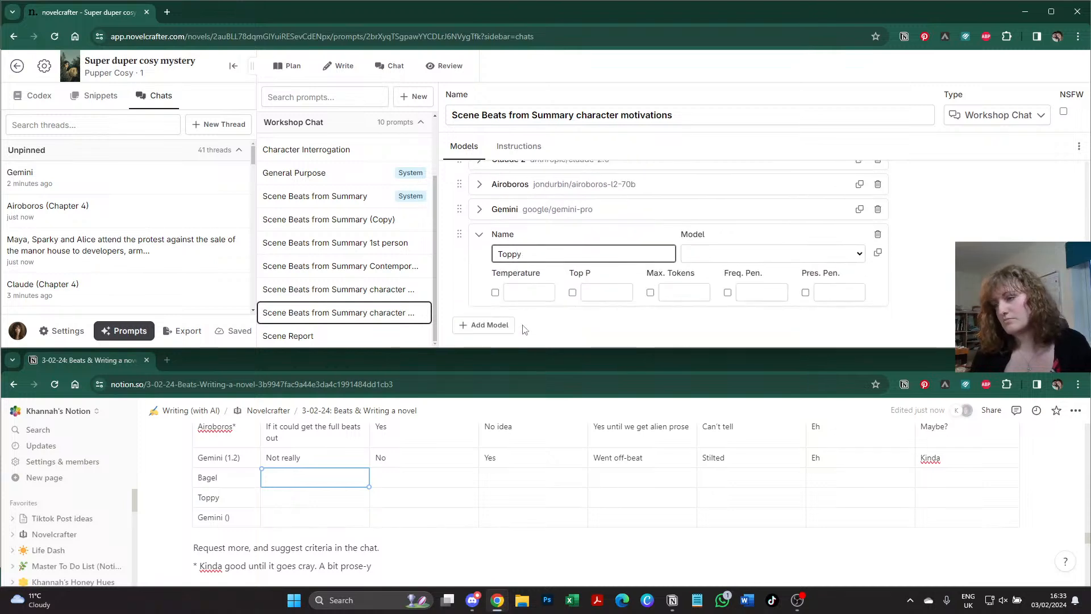
- Add another model entry named "Bagel" below Toppy in the character motivations prompt
left_click(482, 327)
left_click(479, 301)
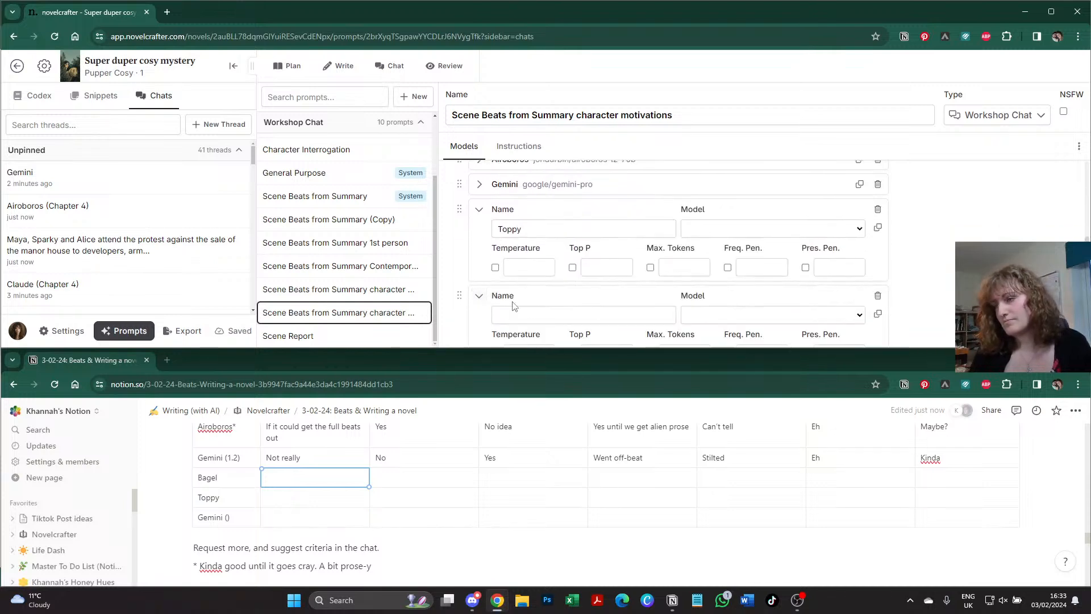
left_click(528, 311)
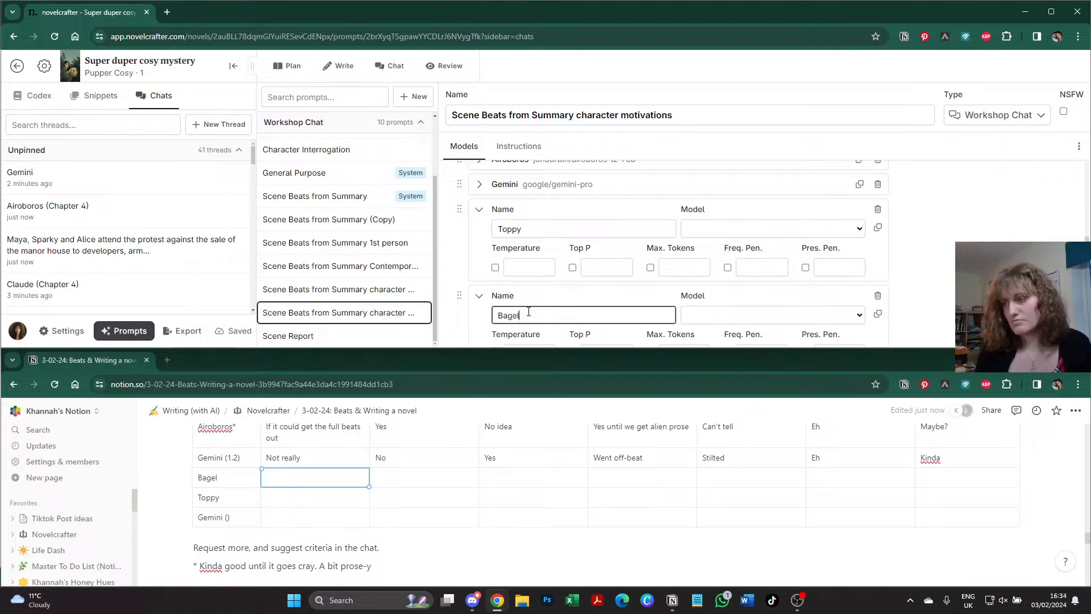
scroll(479, 199, "up", 1)
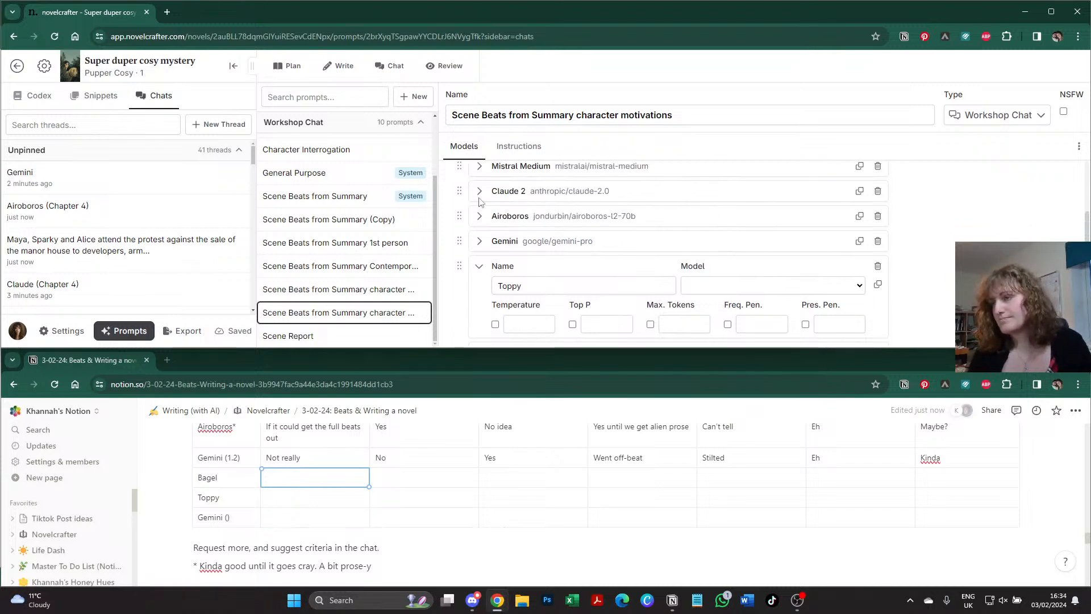
- Check Gemini's parameters, then set Toppy's temperature to 0.3 and Top P to 0.8 and enter its frequency penalty
left_click(480, 242)
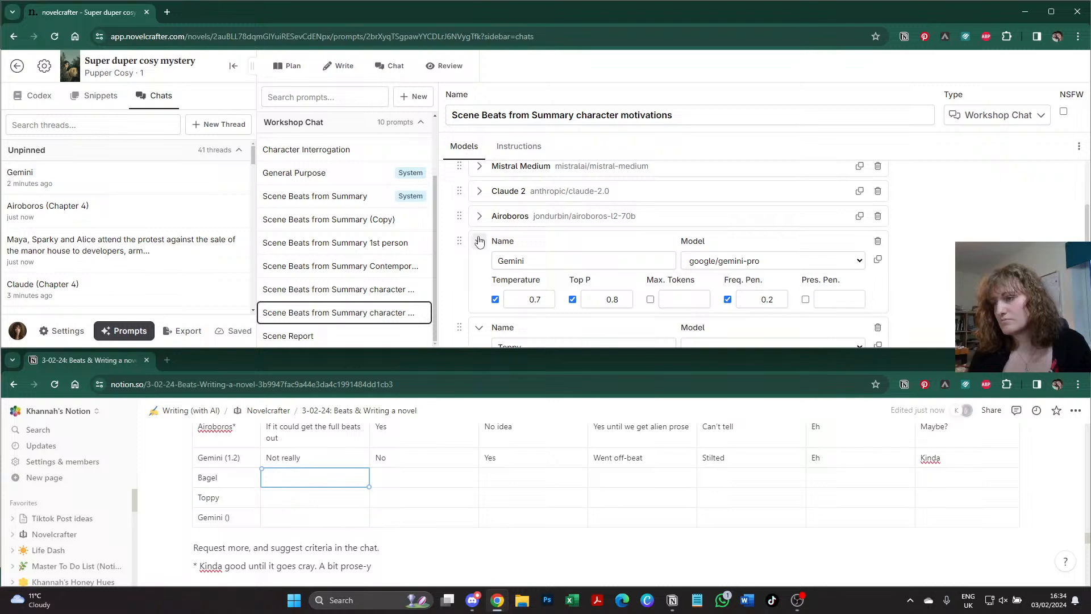
left_click(479, 240)
left_click(530, 321)
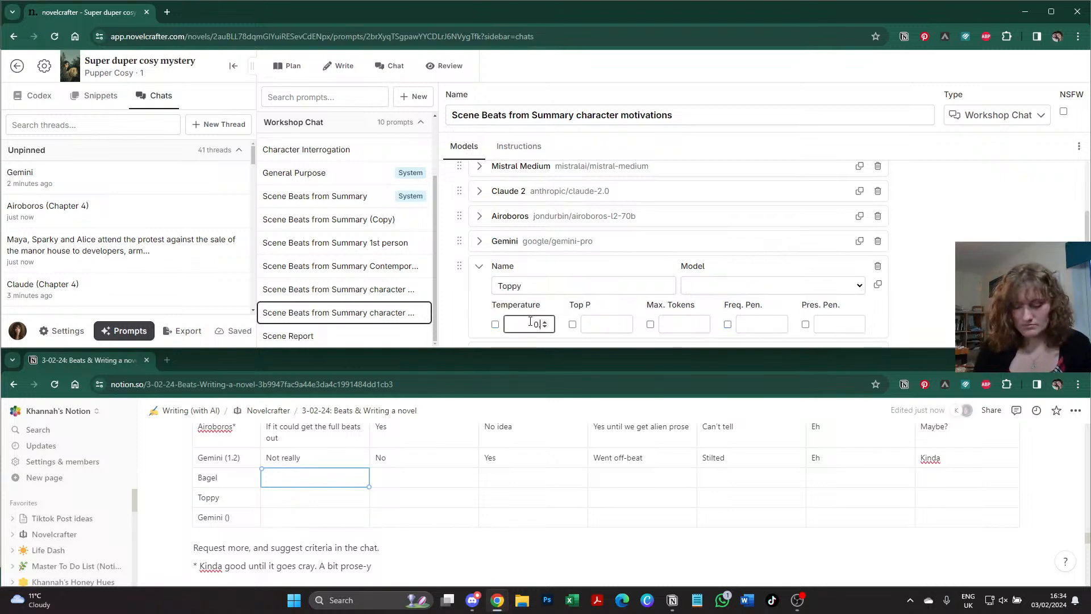
key("Tab")
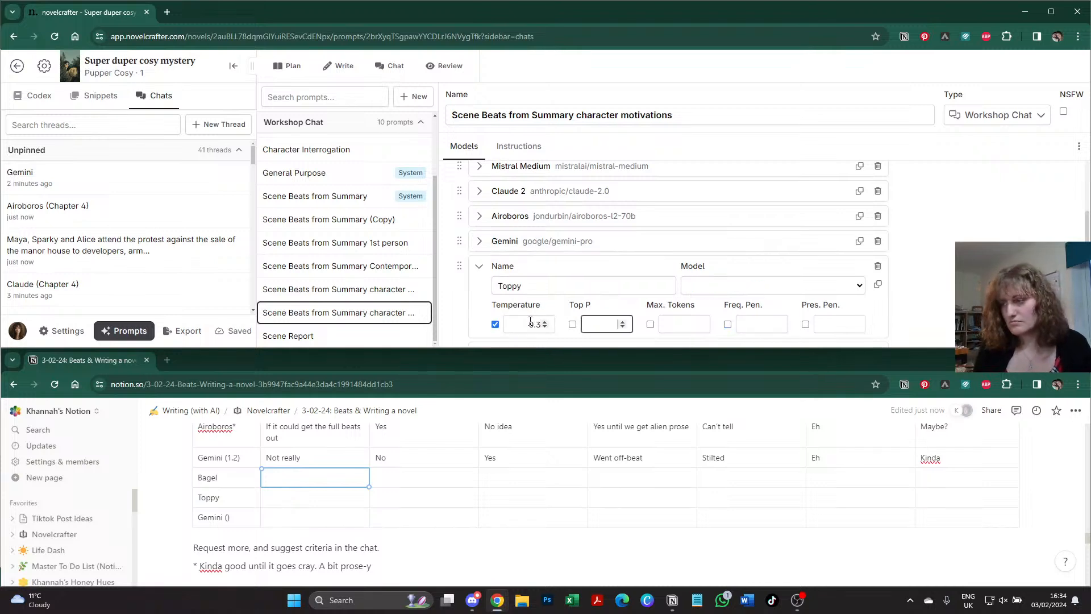
type("0.8")
key("Tab")
key("Tab")
type("0")
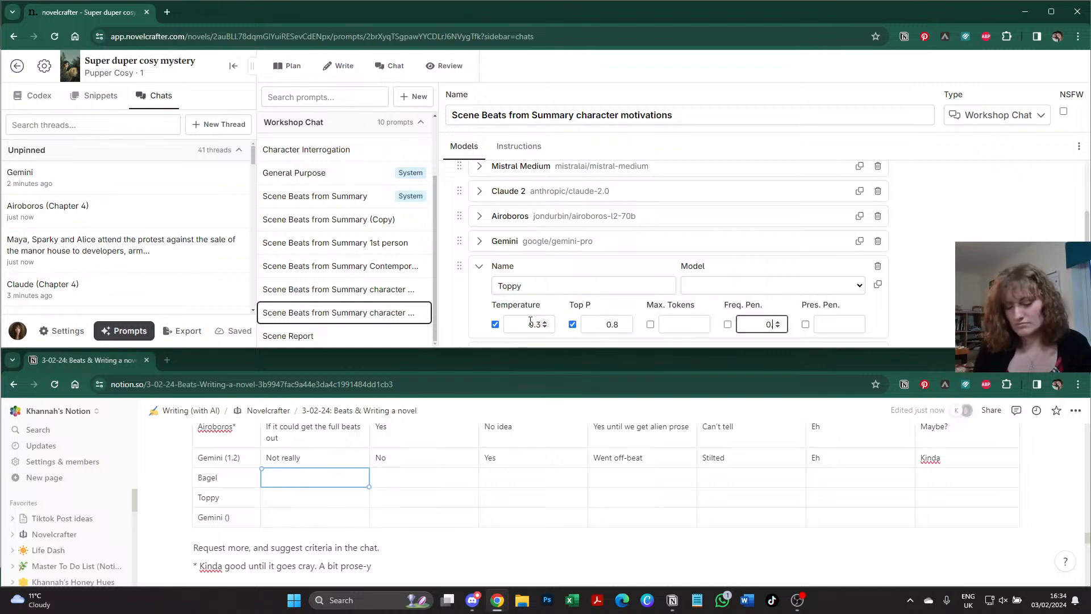
- Review the Toppy M 7B model's parameters in the General Purpose workshop chat prompt
left_click(295, 173)
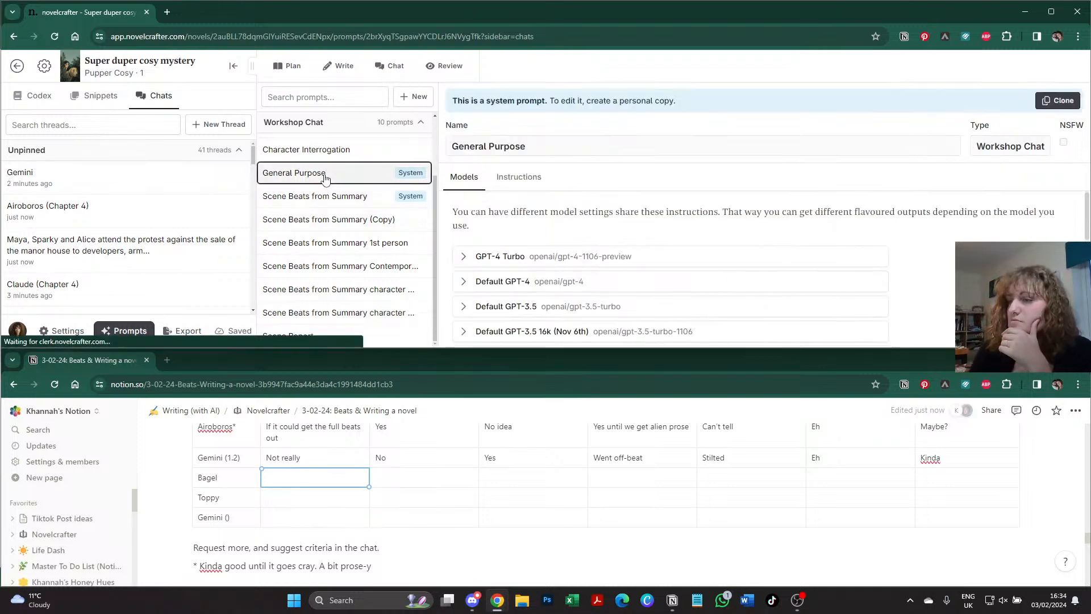
scroll(499, 269, "down", 5)
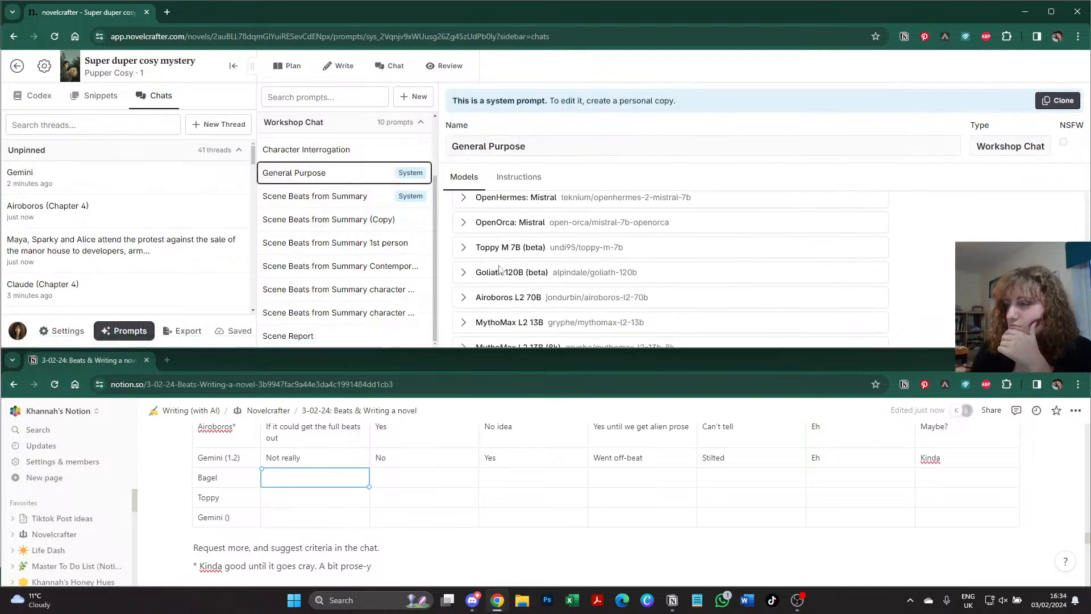
left_click(464, 248)
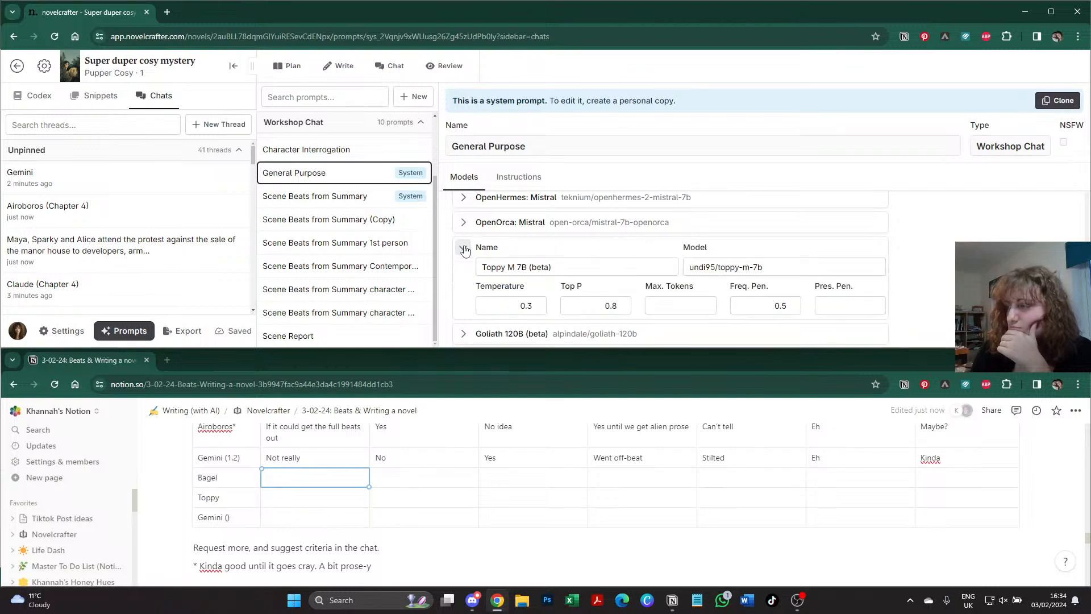
left_click(464, 248)
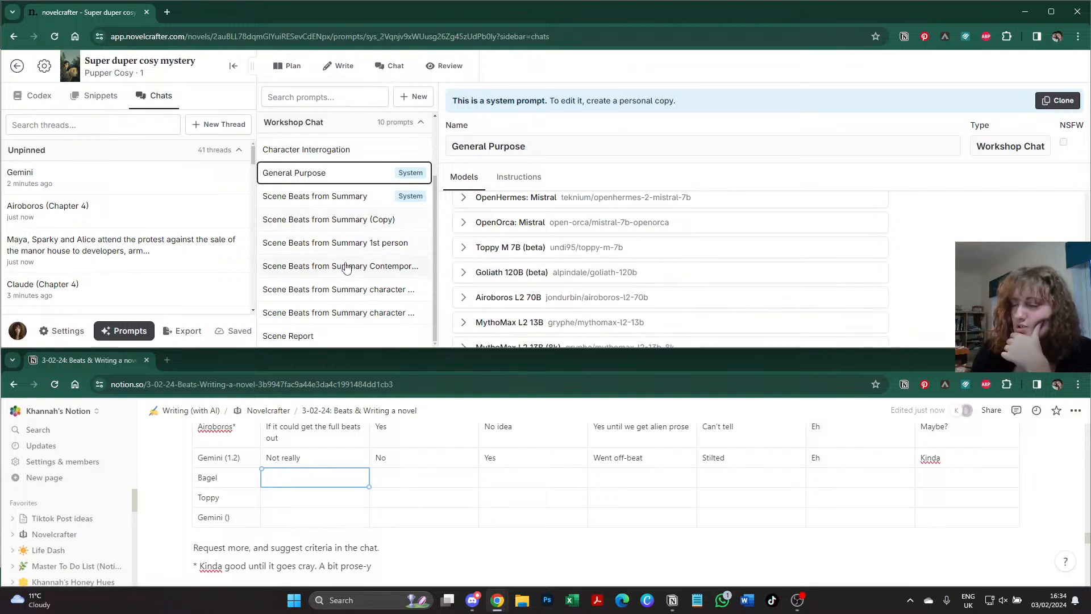
- Assign the undi95/toppy-m-7b:free model to the Toppy entry in the "Scene Beats from Summary character motivations" prompt
left_click(344, 199)
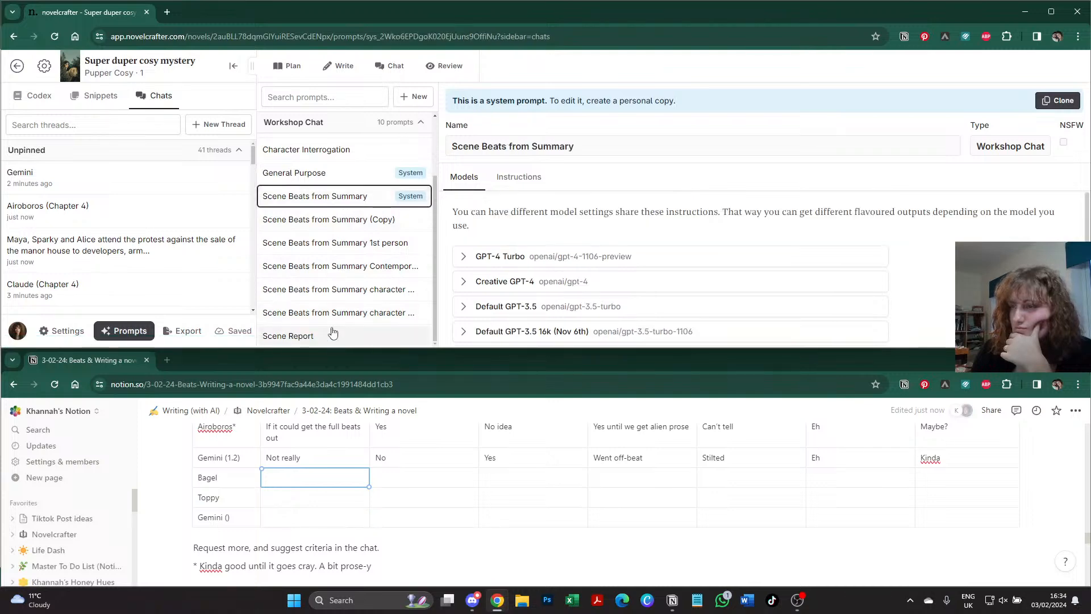
left_click(341, 313)
scroll(675, 247, "down", 2)
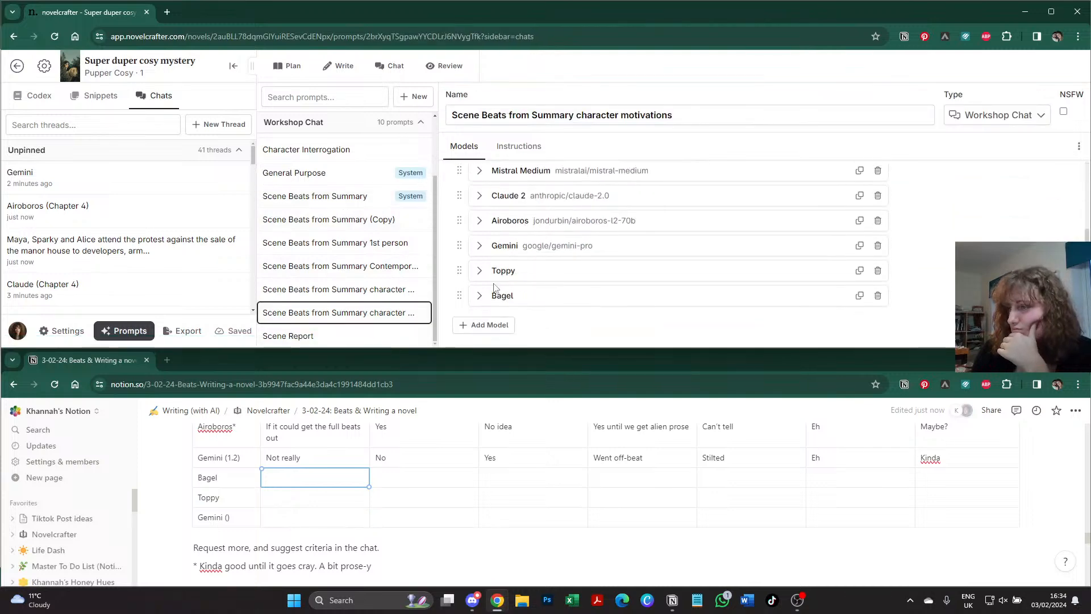
left_click(479, 271)
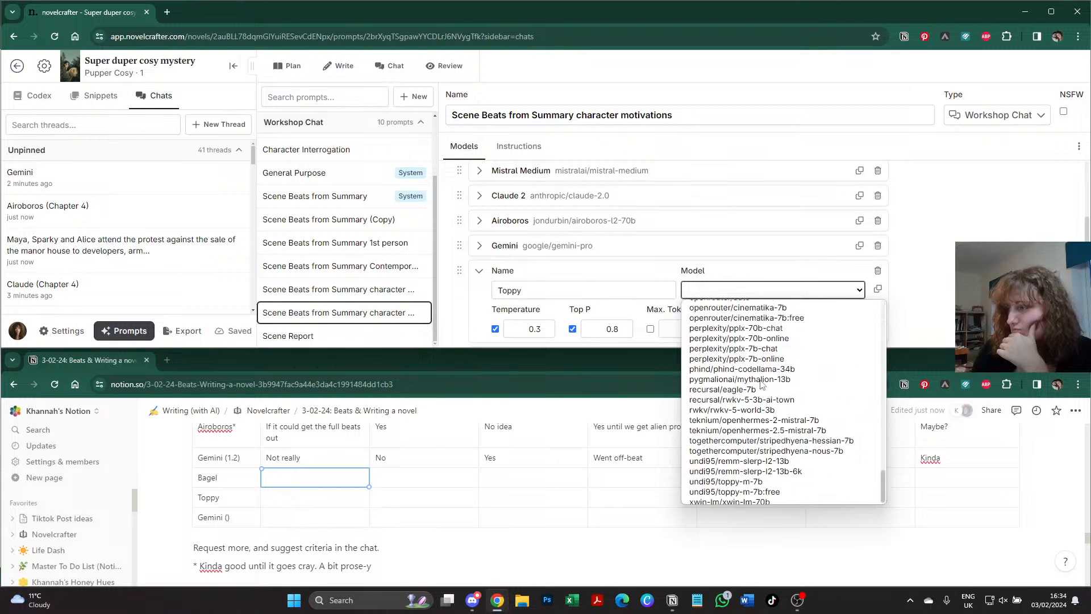
scroll(761, 384, "down", 15)
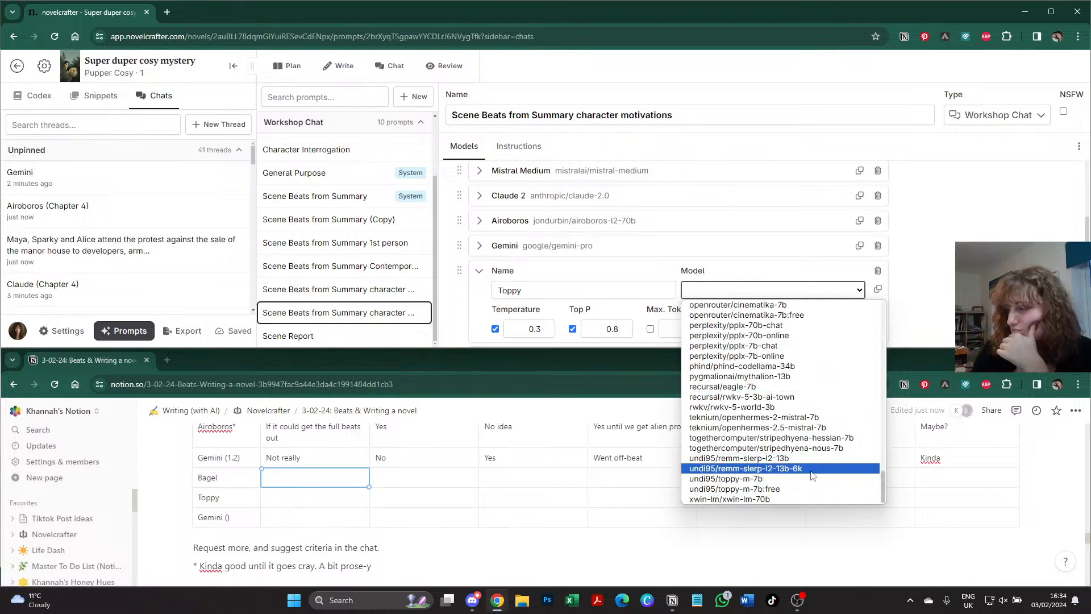
left_click(811, 489)
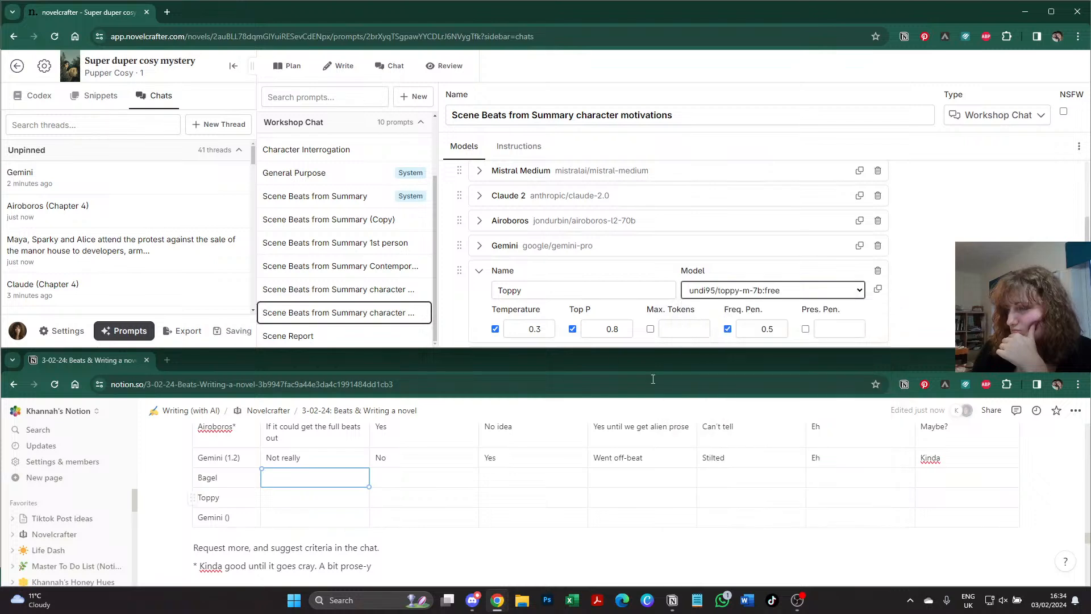
left_click(480, 271)
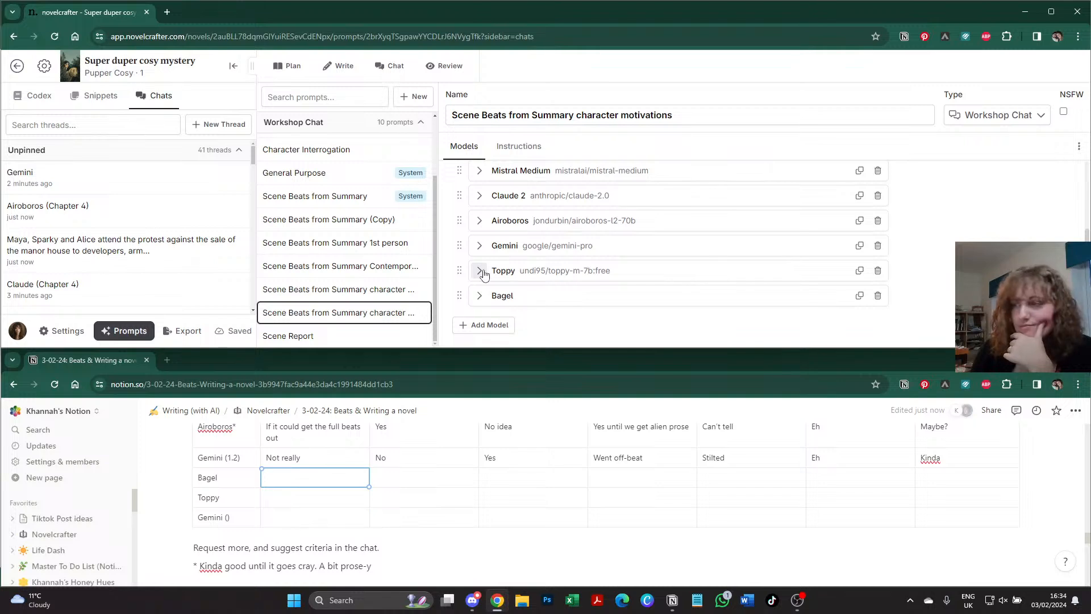
- Look for a Bagel model in the system prompts Scene Beats from Summary, General Purpose workshop chat and Default scene summarization
left_click(479, 296)
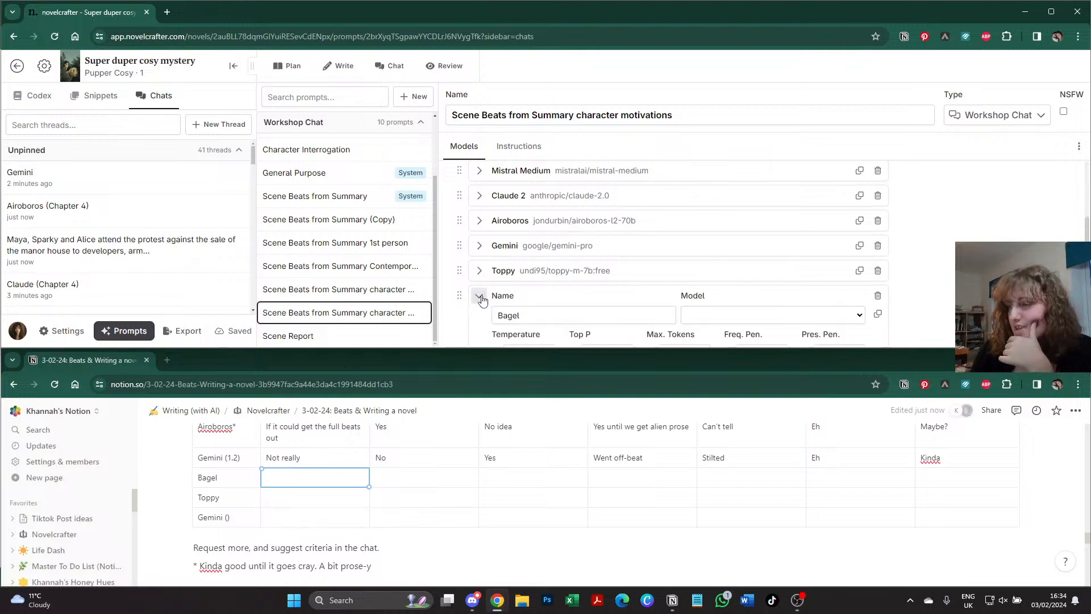
left_click(355, 196)
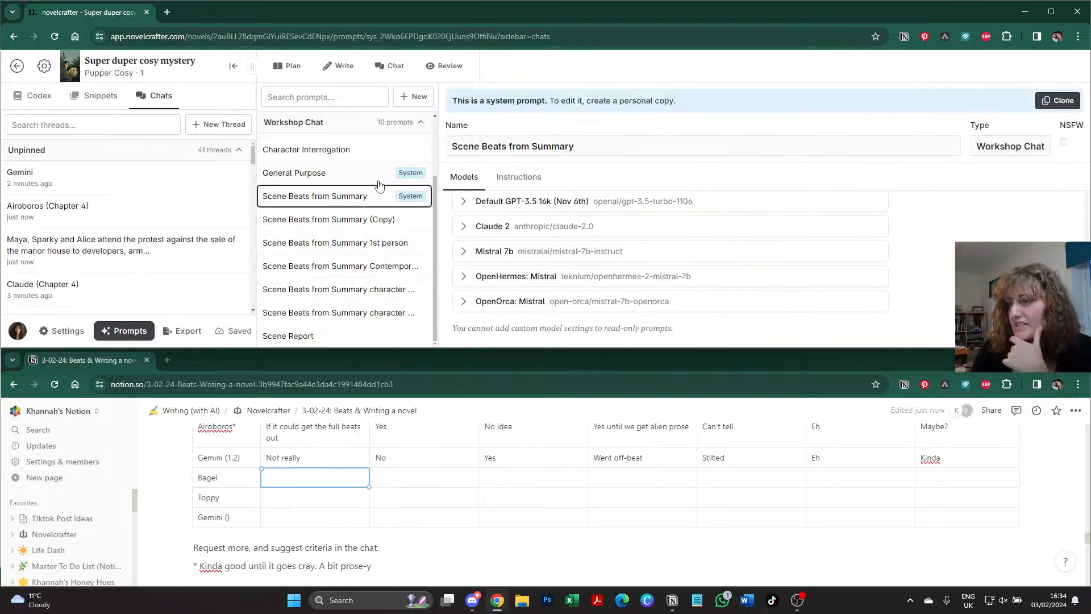
left_click(378, 180)
scroll(578, 247, "down", 10)
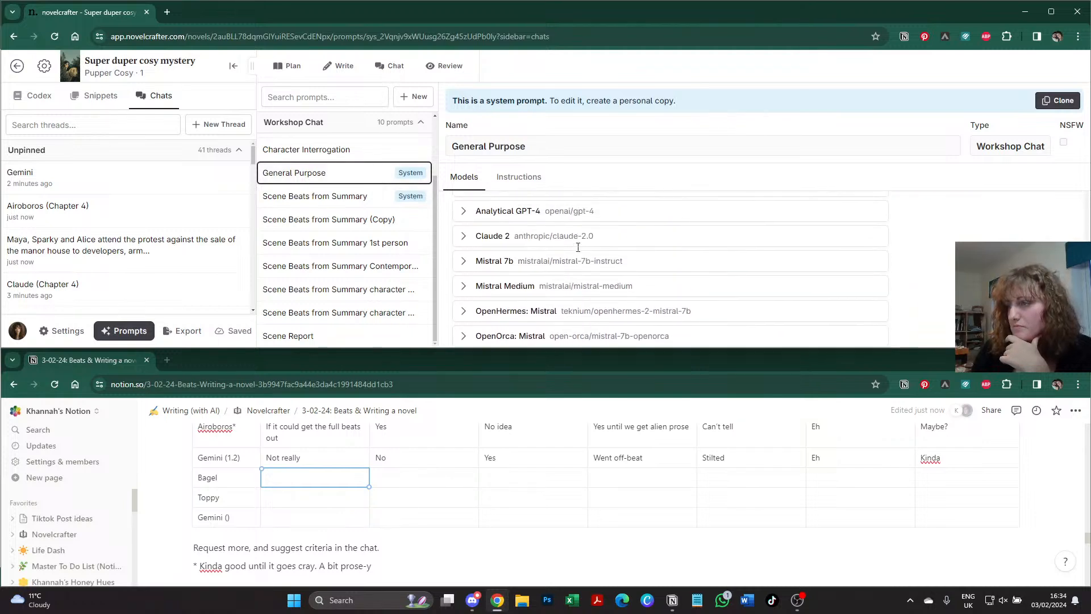
scroll(577, 247, "down", 5)
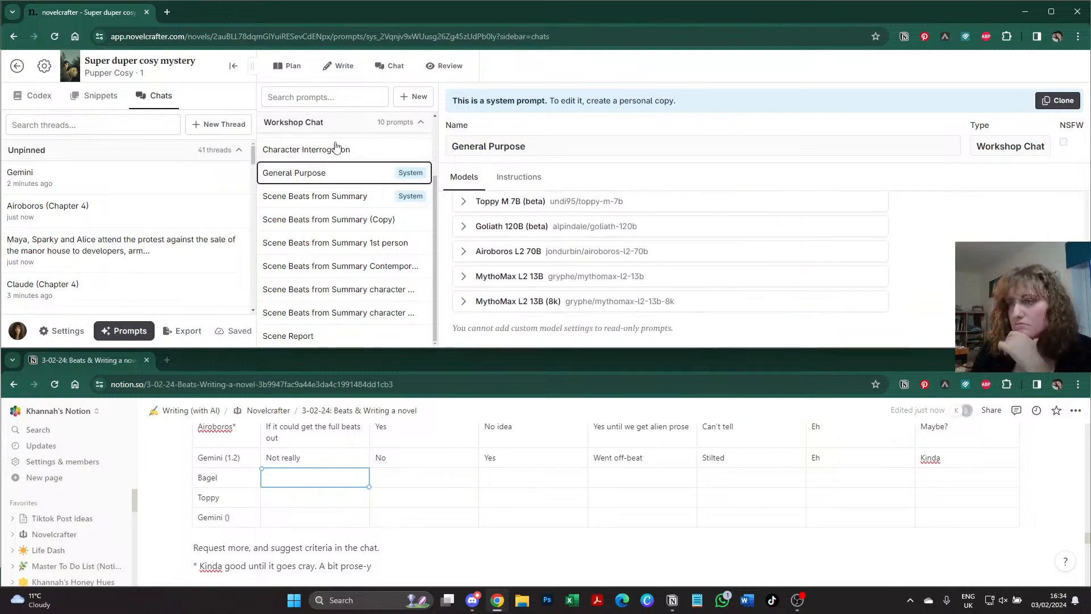
scroll(337, 146, "up", 3)
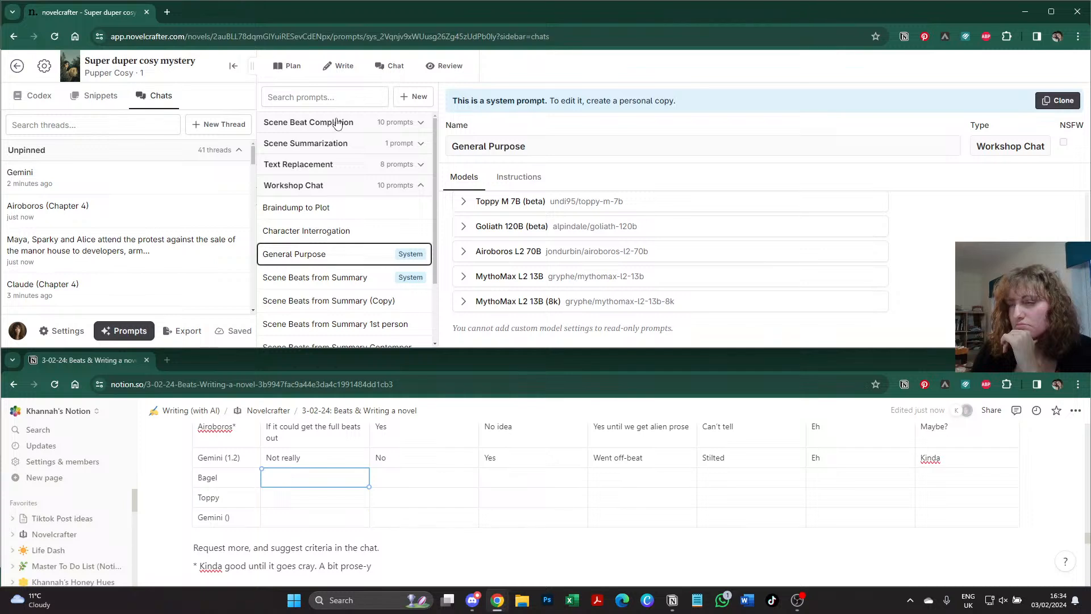
left_click(335, 143)
left_click(343, 165)
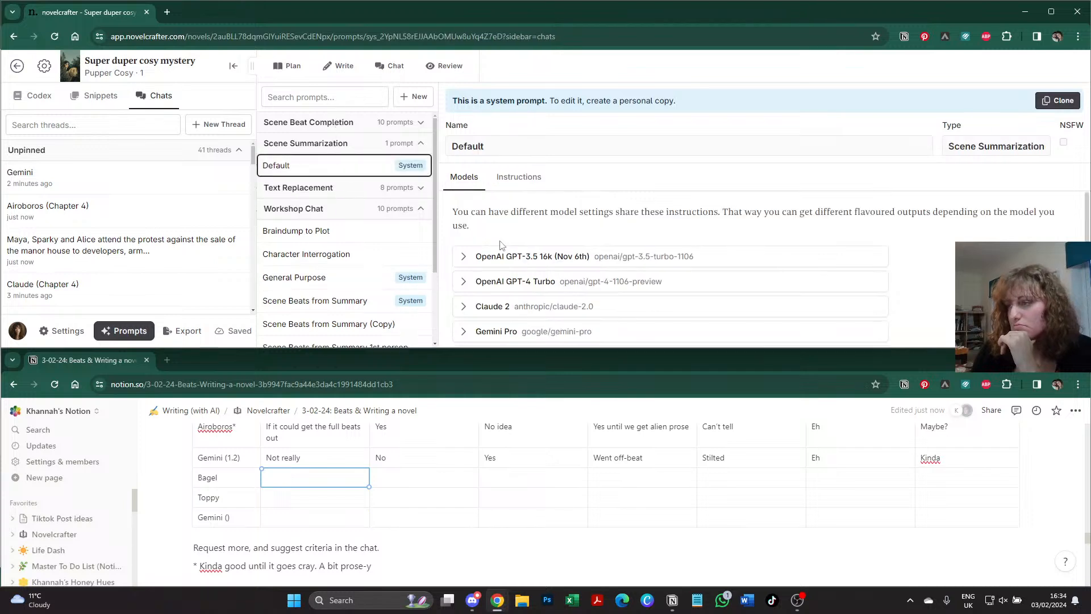
scroll(500, 245, "down", 2)
left_click(337, 146)
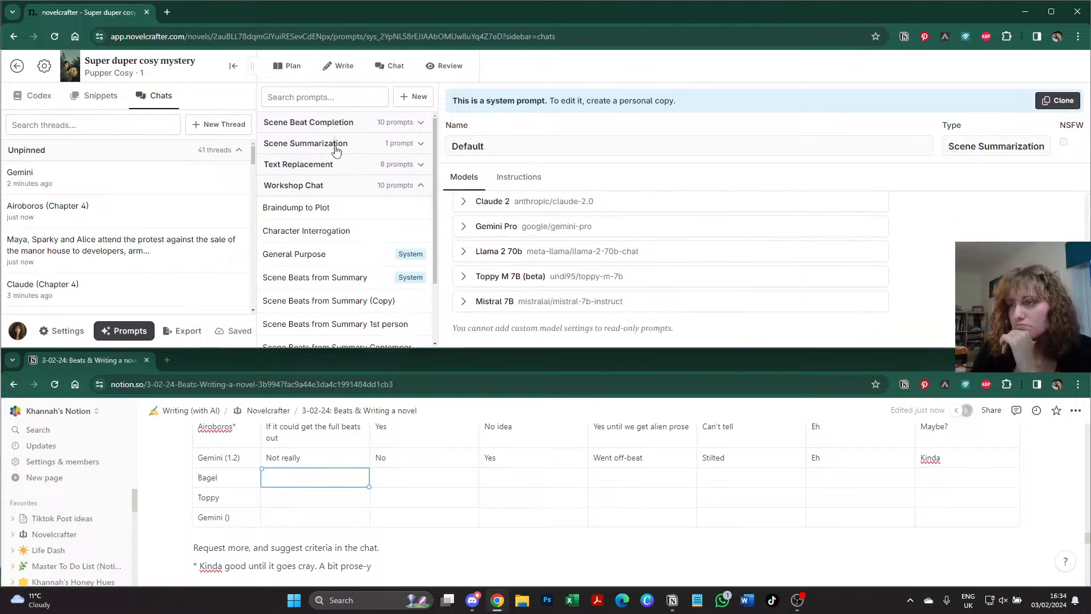
- Examine the Bagel model's parameters in the General Purpose scene beat completion prompt
left_click(345, 125)
scroll(342, 230, "down", 3)
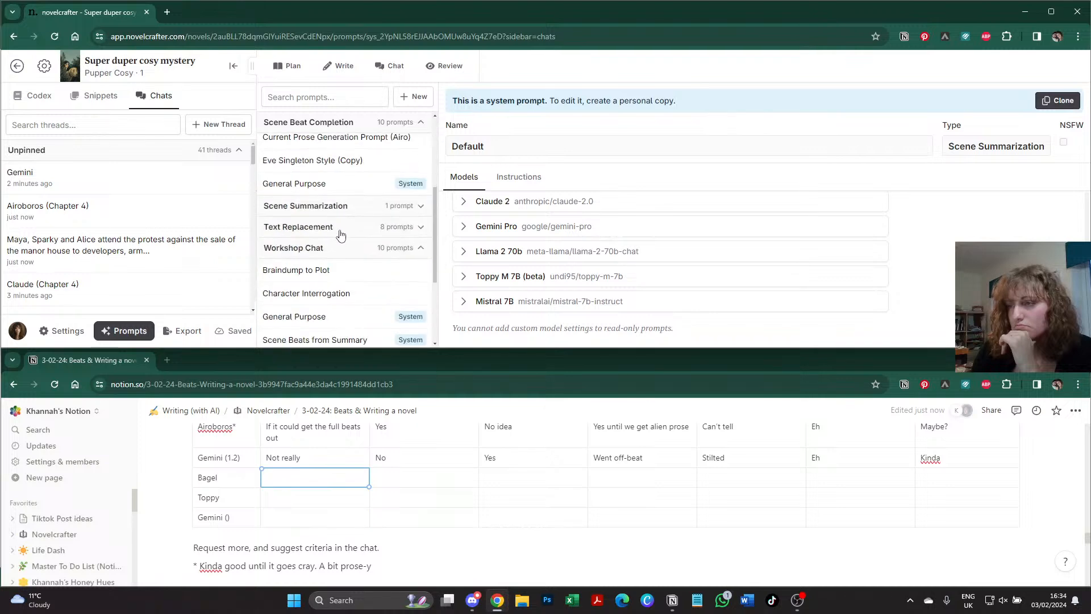
left_click(369, 184)
scroll(540, 241, "down", 3)
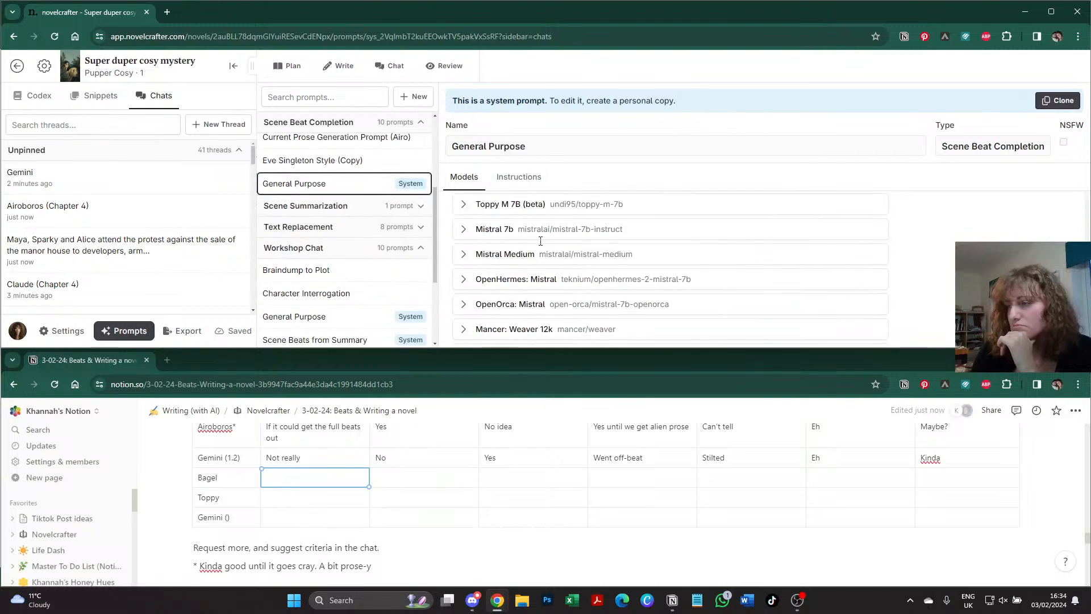
scroll(540, 241, "down", 4)
scroll(541, 244, "up", 2)
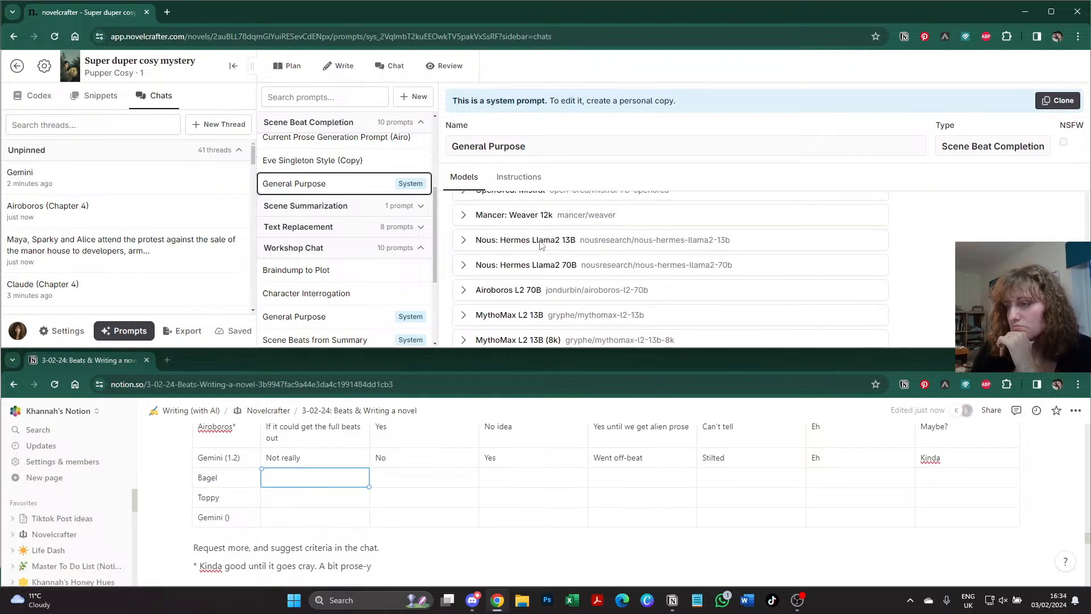
scroll(541, 245, "up", 5)
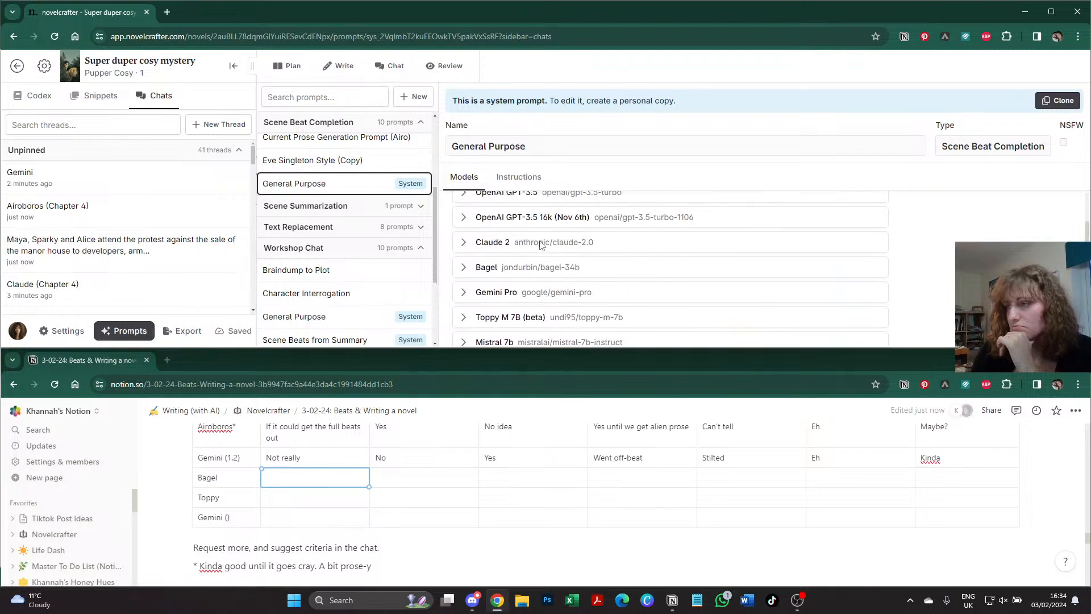
left_click(467, 270)
scroll(467, 272, "down", 1)
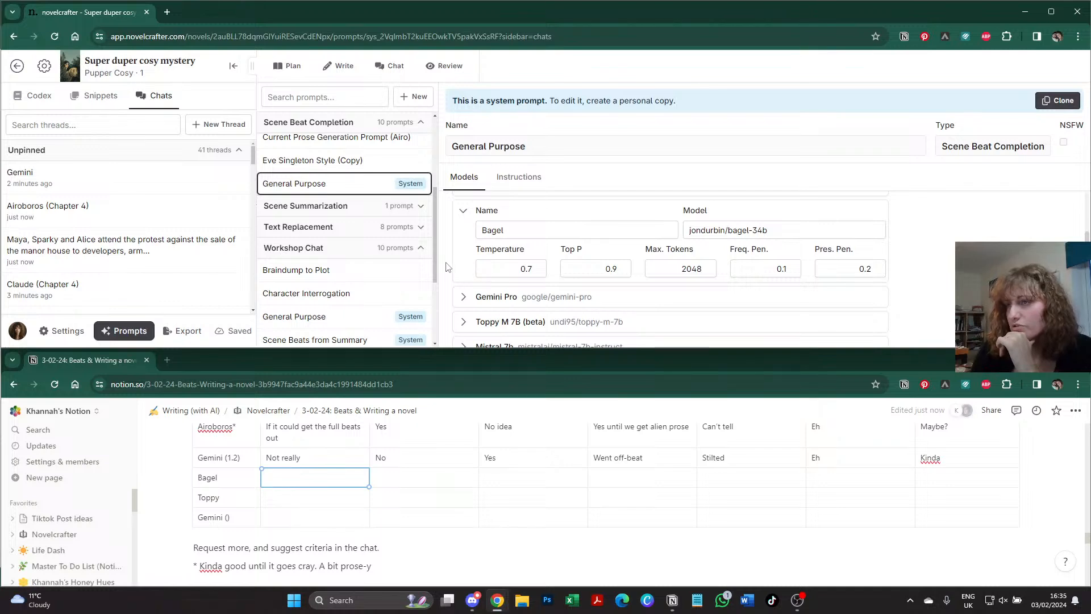
scroll(378, 181, "up", 3)
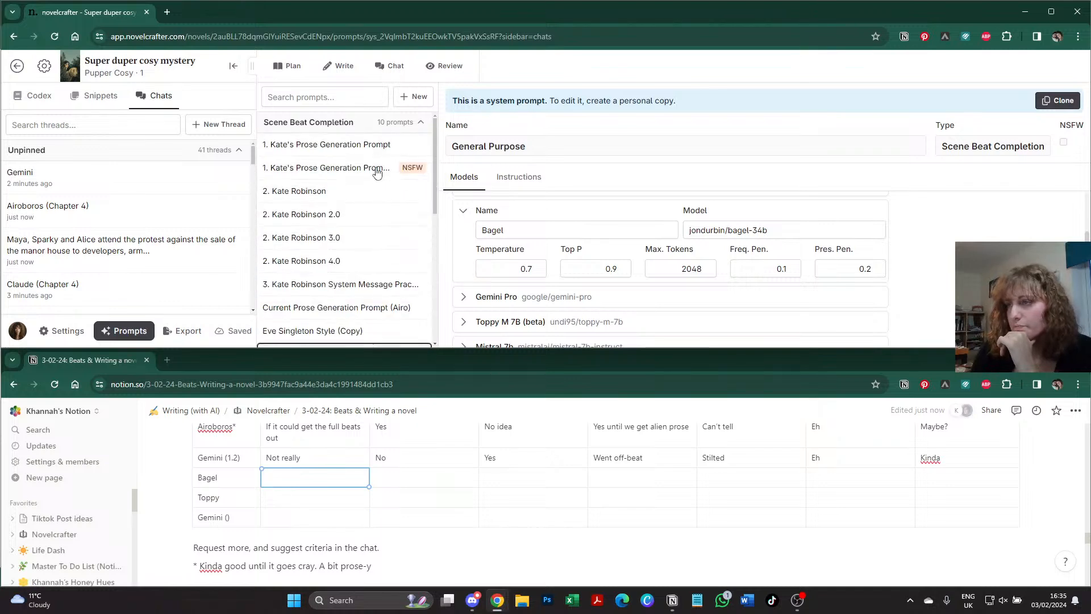
- In the character motivations prompt, set Bagel's temperature to 0.7, Top P to 0.9, frequency penalty to 0.1 and presence penalty to 0.2
left_click(418, 123)
scroll(371, 234, "down", 2)
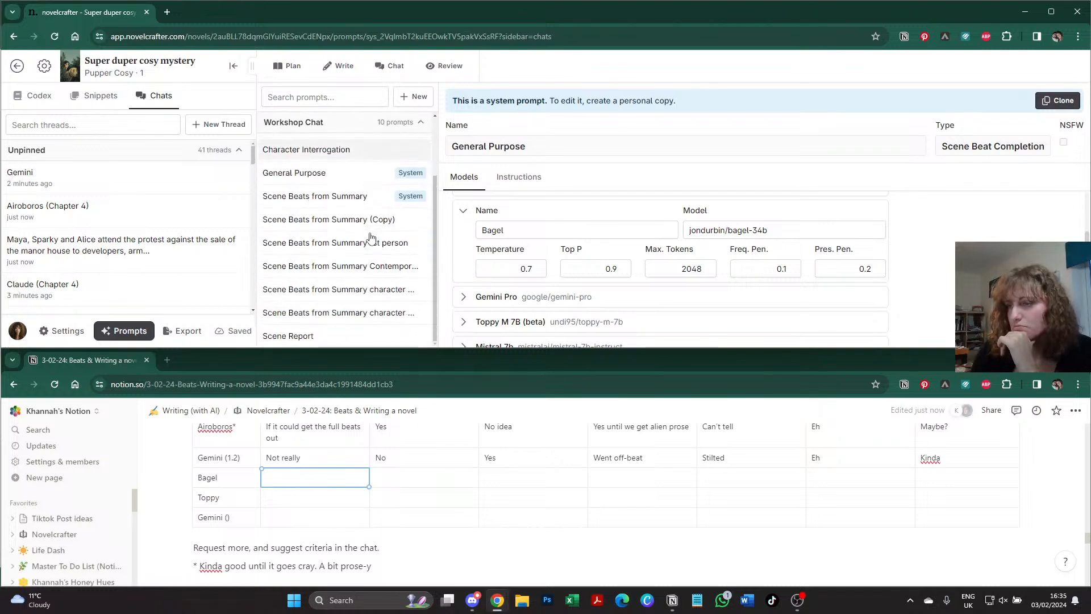
left_click(353, 317)
scroll(566, 275, "down", 2)
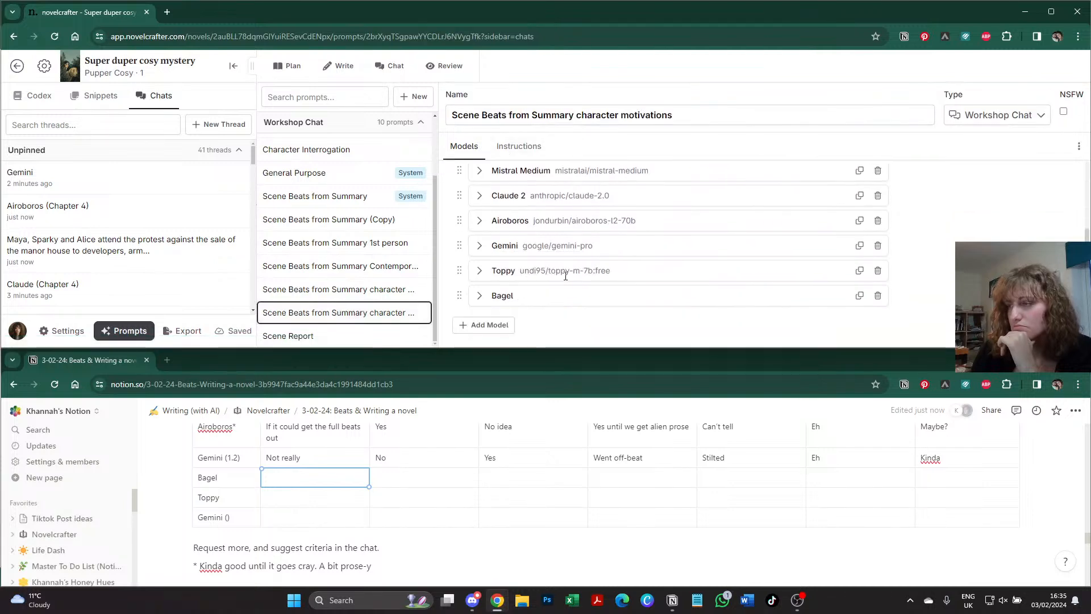
left_click(479, 295)
scroll(525, 307, "down", 2)
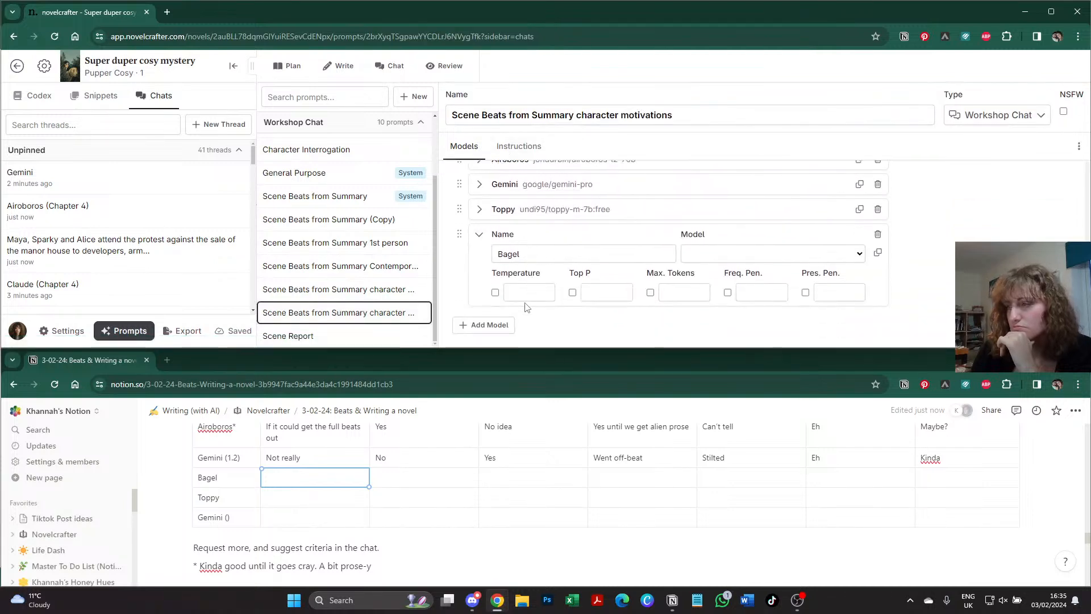
left_click(528, 293)
type("0.7")
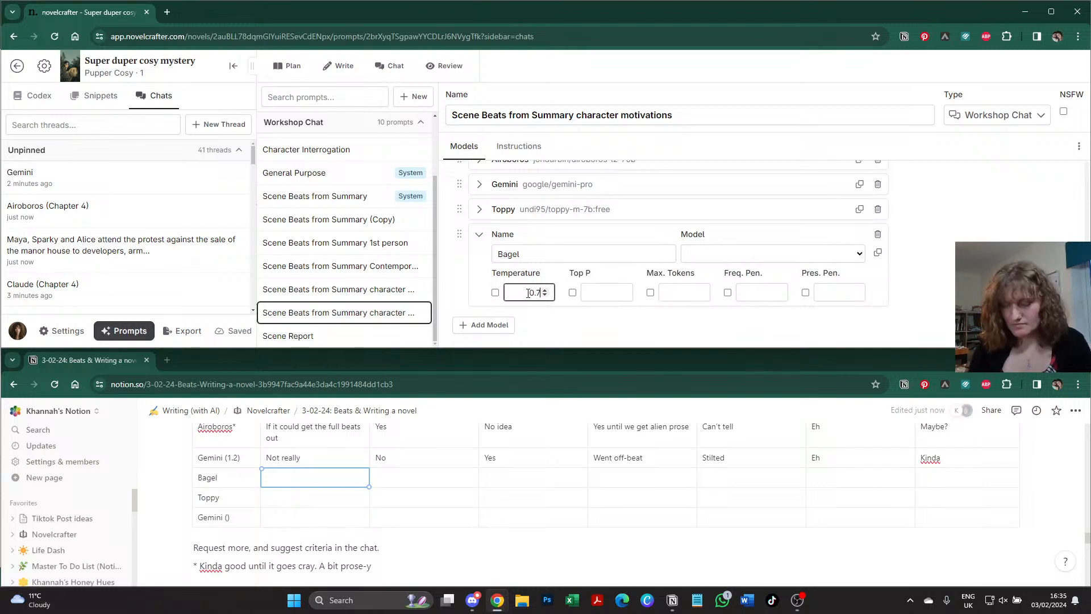
key("Tab")
type(".9")
key("Tab")
key("Tab")
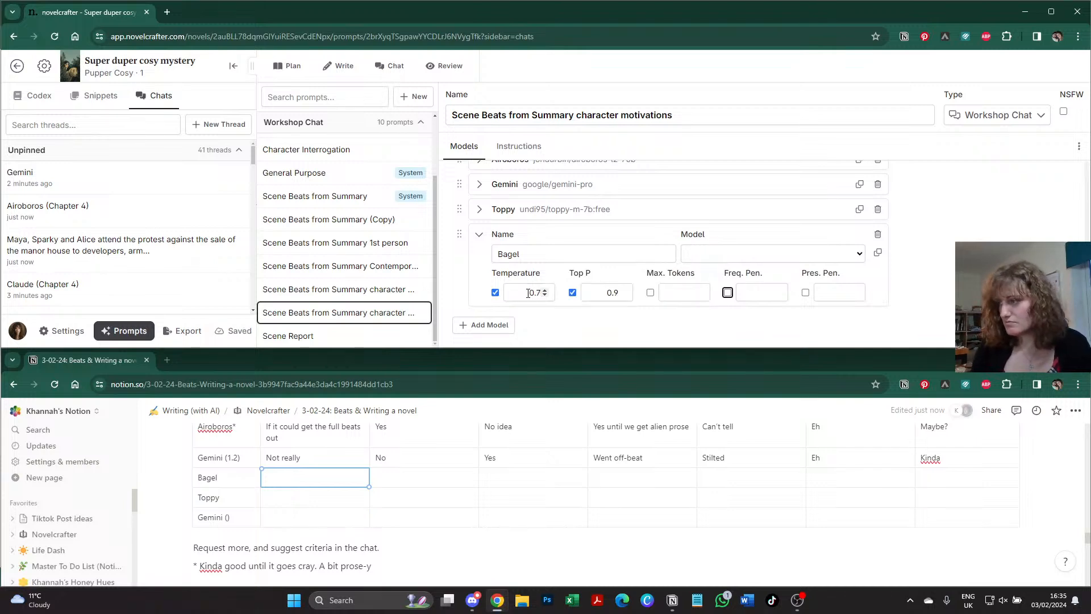
type("0.1")
key("Tab")
type("0.2")
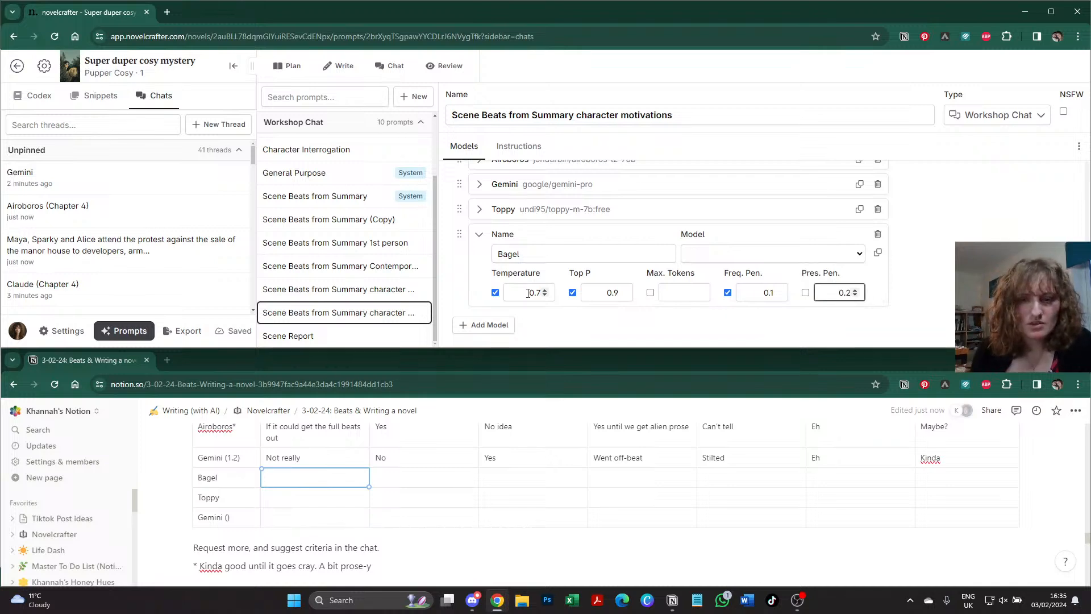
left_click(922, 270)
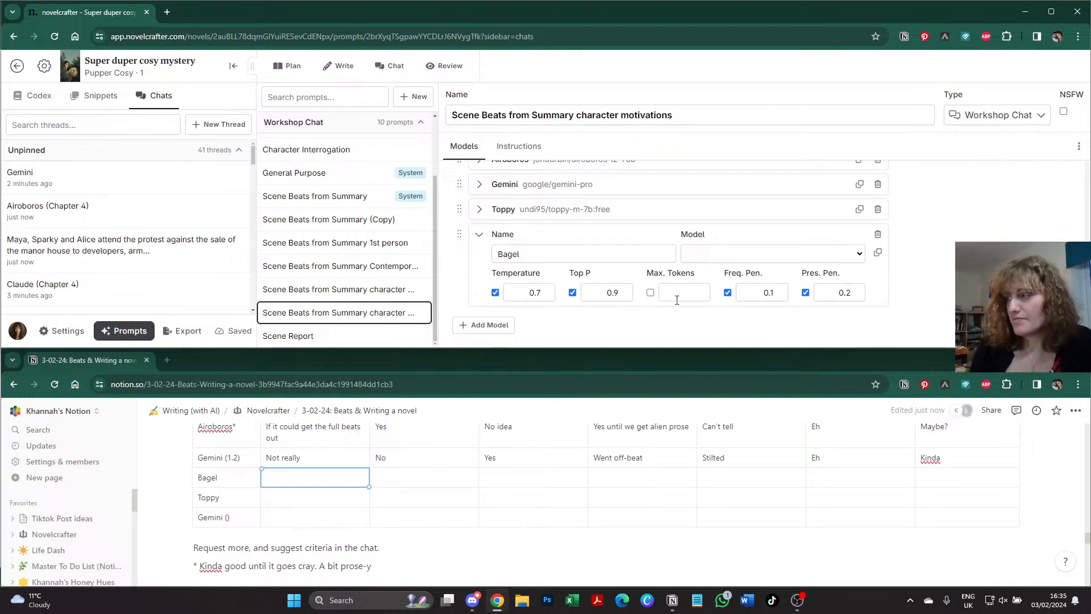
- Assign the jondurbin/bagel-34b model to the Bagel entry and collapse its settings
left_click(722, 254)
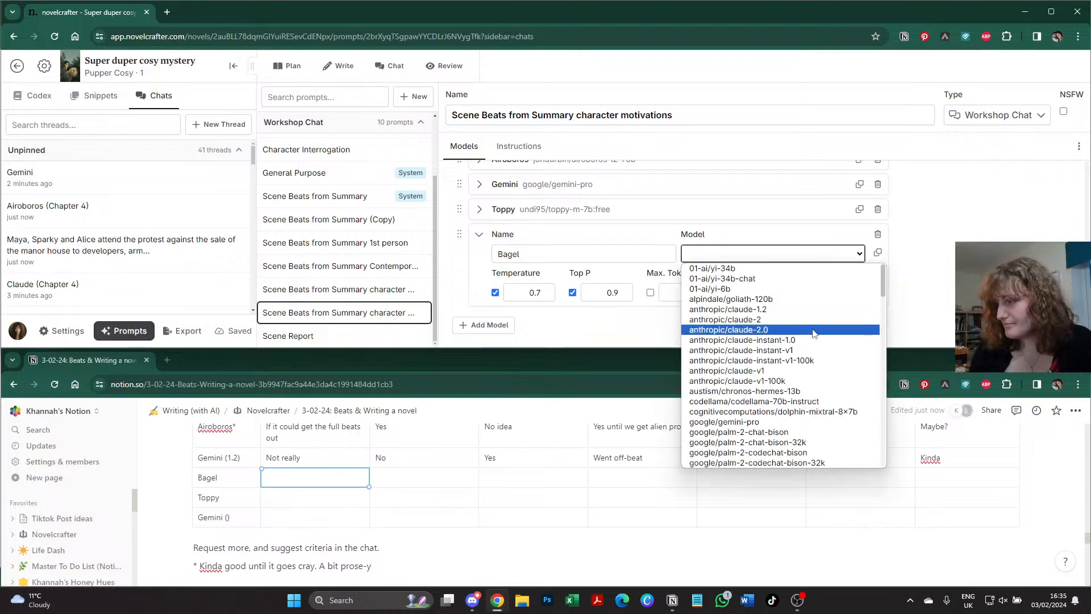
scroll(813, 332, "down", 3)
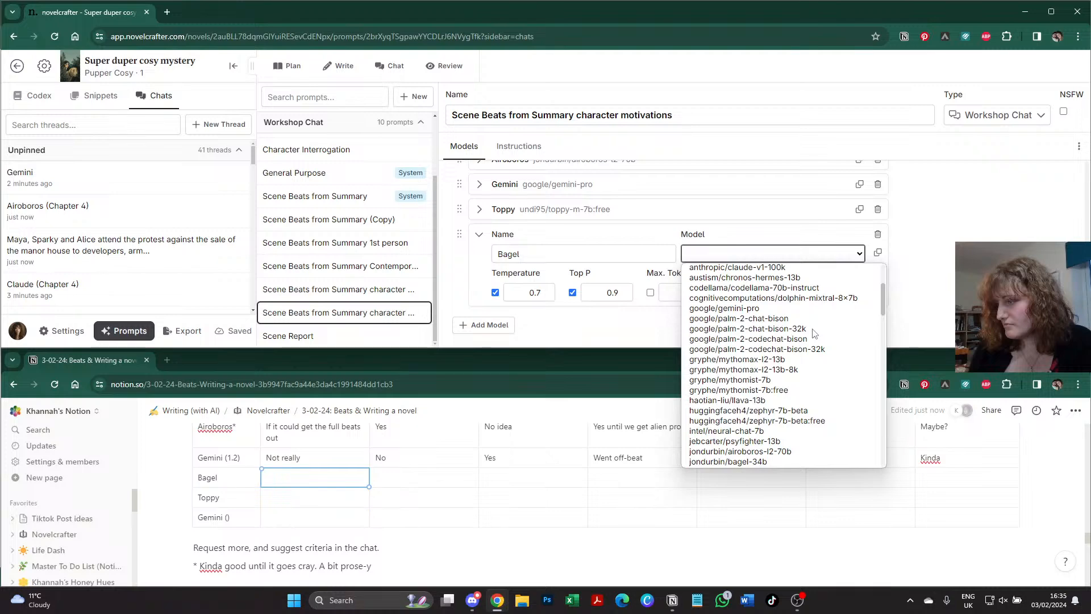
scroll(814, 332, "down", 3)
left_click(777, 348)
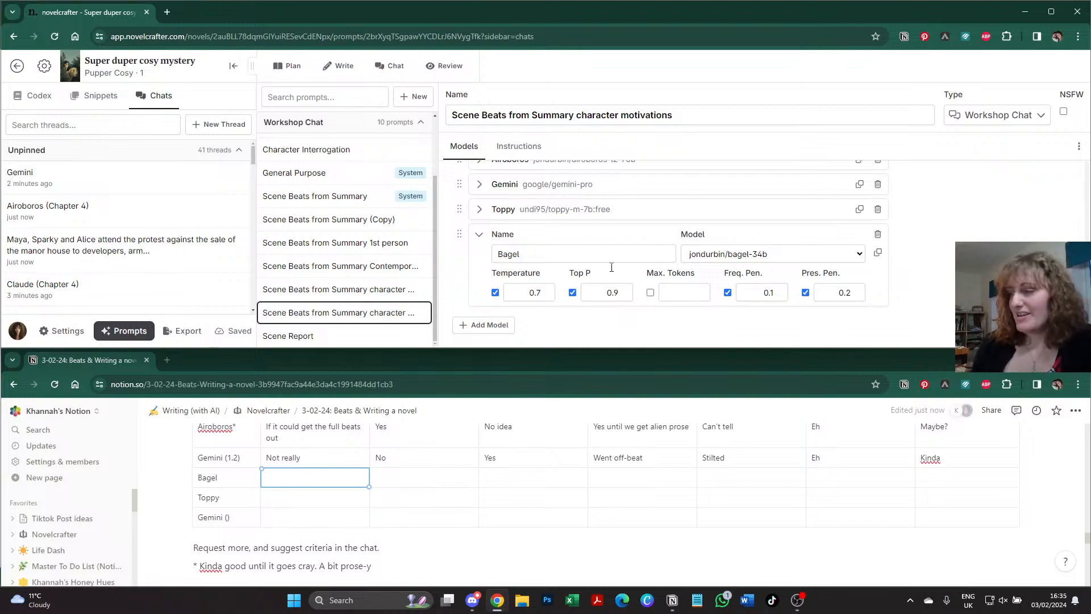
left_click(478, 234)
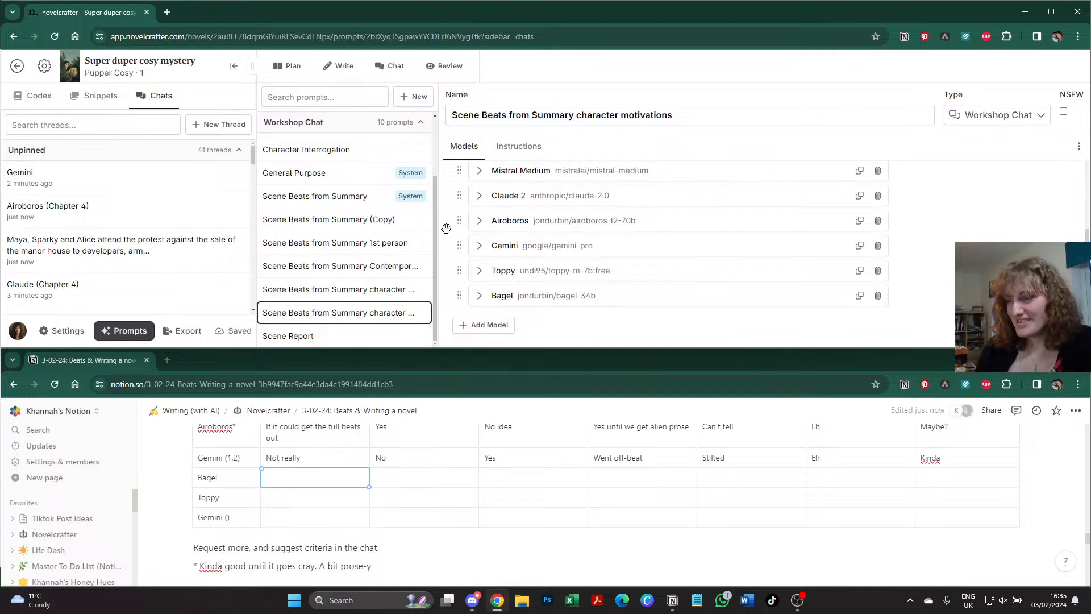
scroll(499, 307, "up", 2)
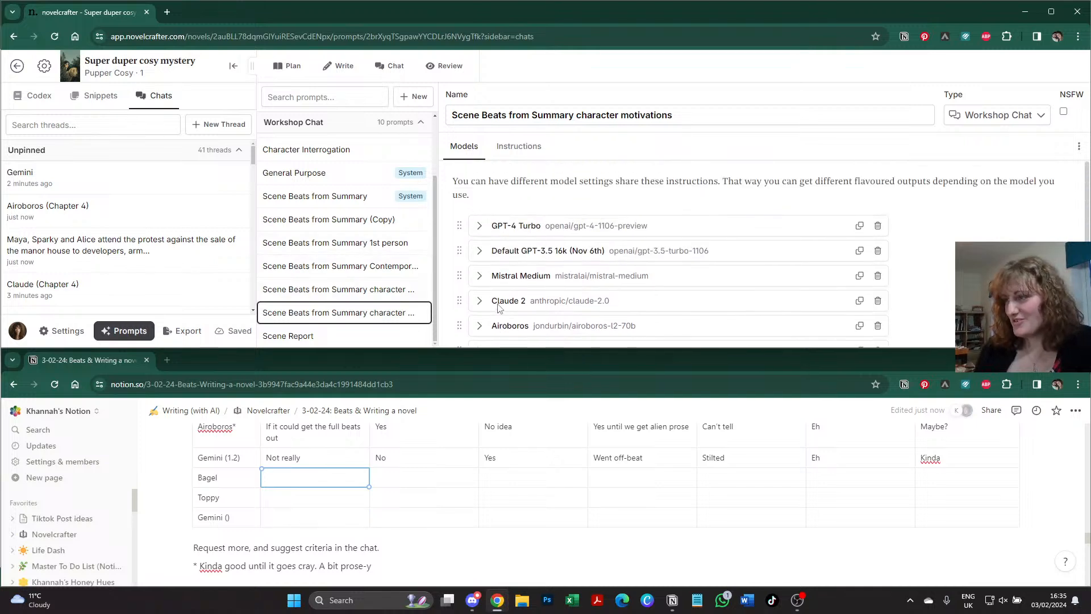
- Complete the last Gemini label in the Notion comparison table as "Gemini (0.7)"
scroll(499, 307, "down", 2)
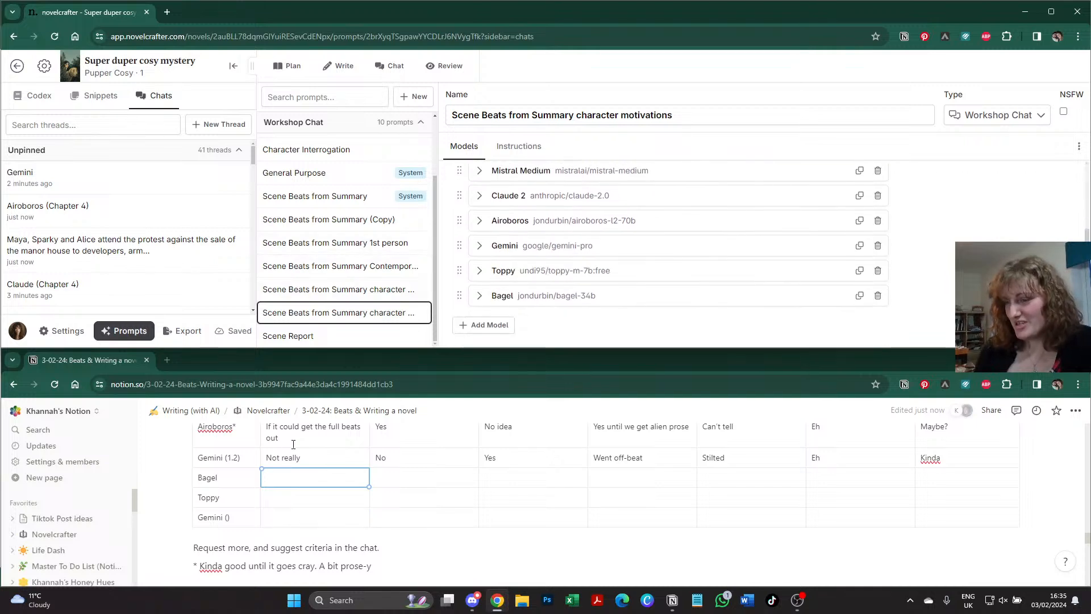
left_click(226, 518)
left_click(227, 518)
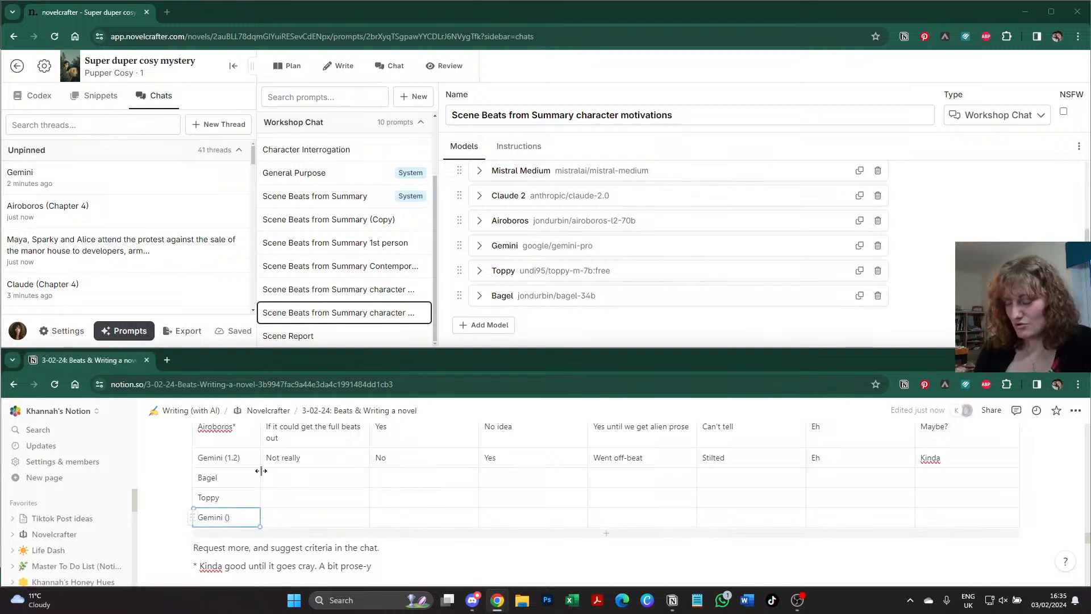
type("0.7")
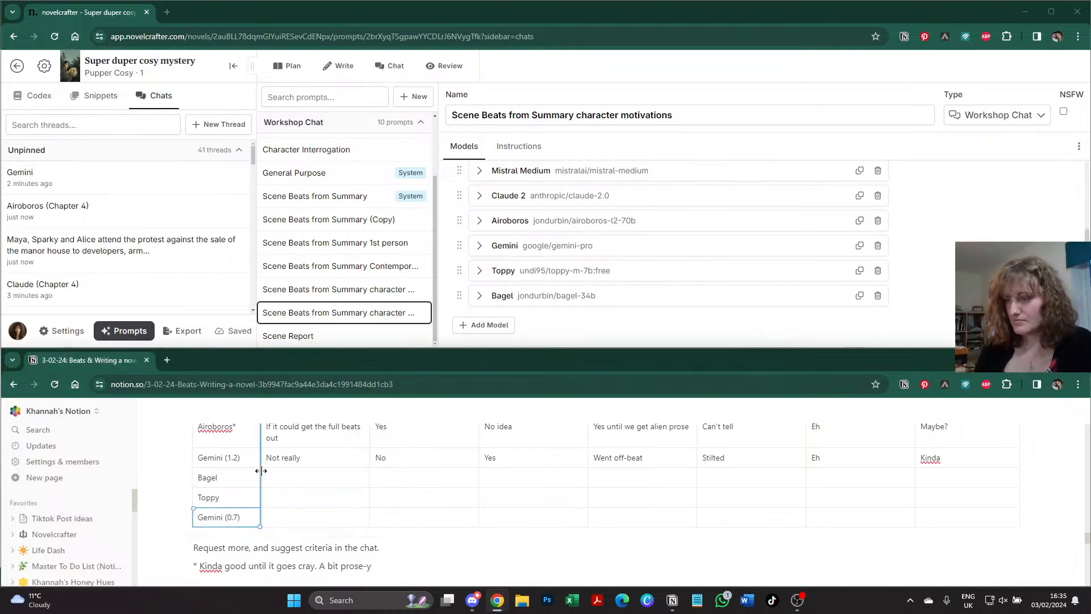
- Copy the chapter summary quote from the Notion page into the message of a new Novelcrafter chat thread
left_click(390, 66)
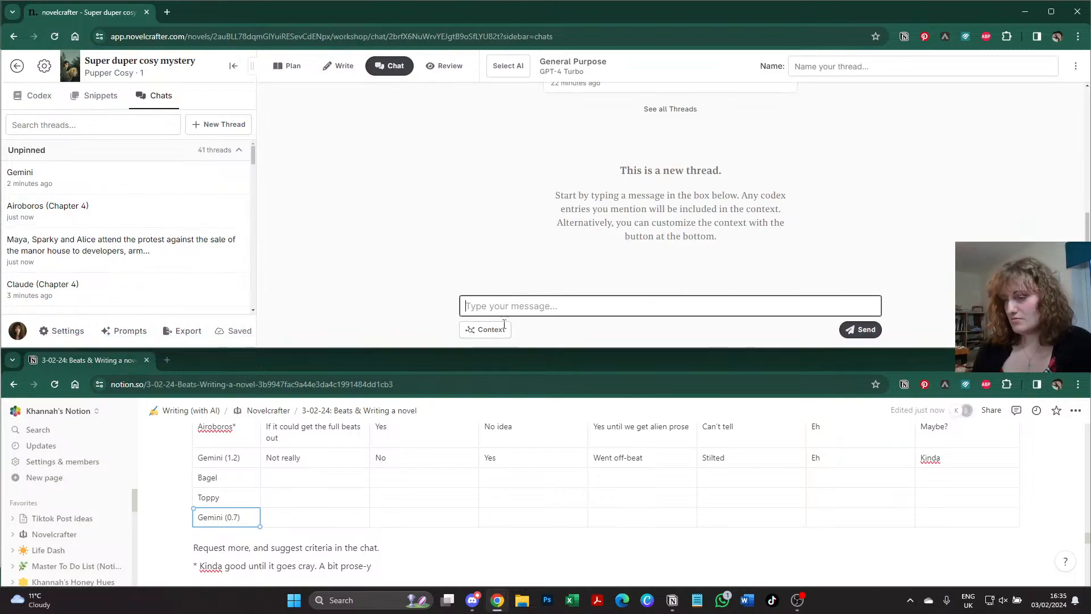
scroll(289, 475, "up", 3)
scroll(289, 476, "up", 2)
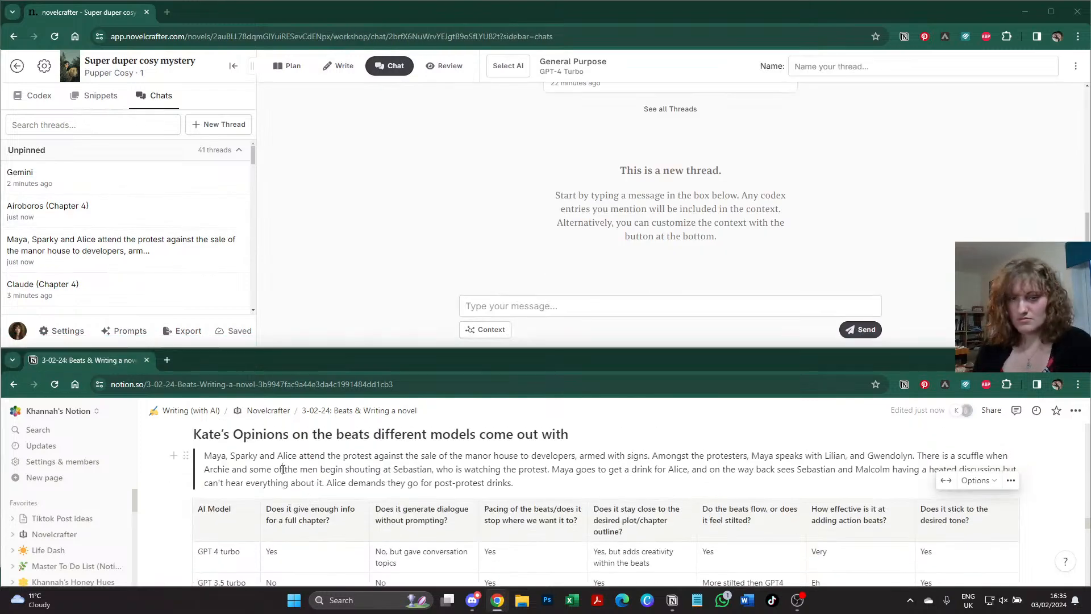
triple_click(283, 469)
key("ctrl+c")
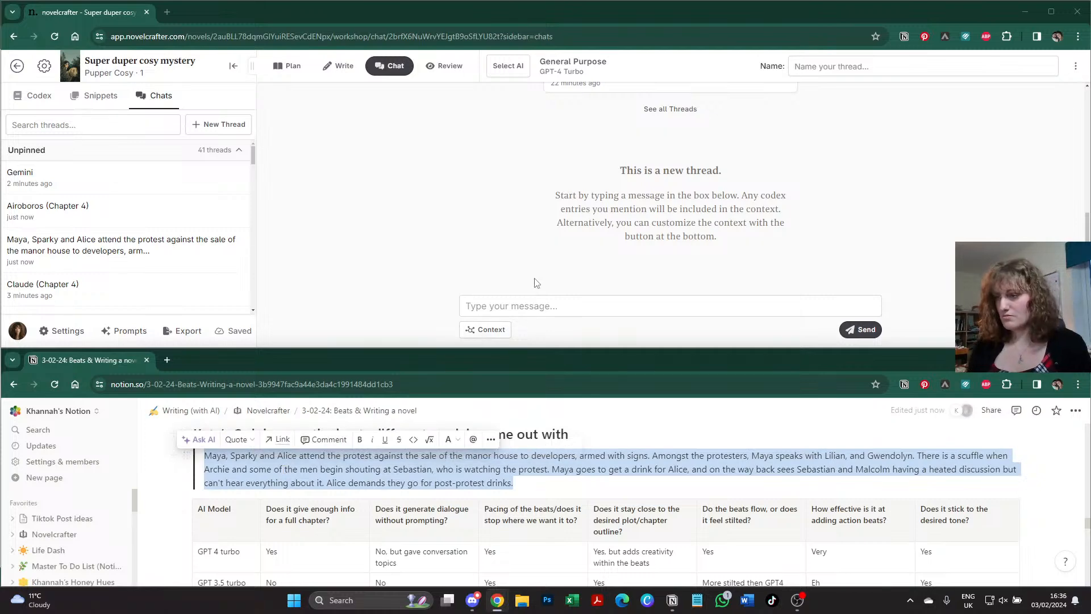
left_click(482, 307)
key("ctrl+v")
- Send the message using the Toppy model of the Scene Beats from Summary character motivations prompt
left_click(508, 66)
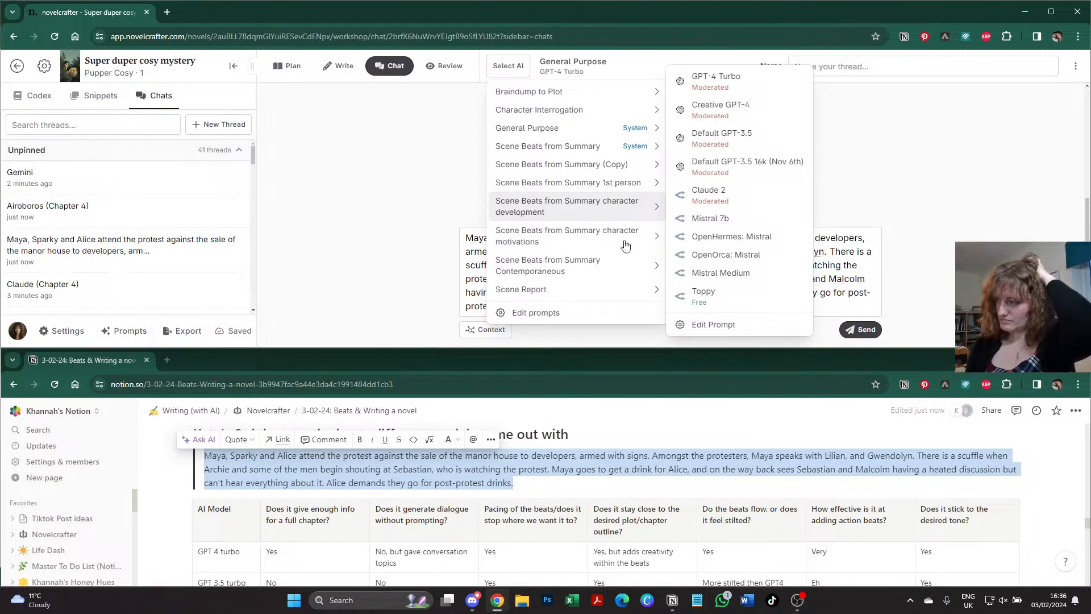
mouse_move(625, 245)
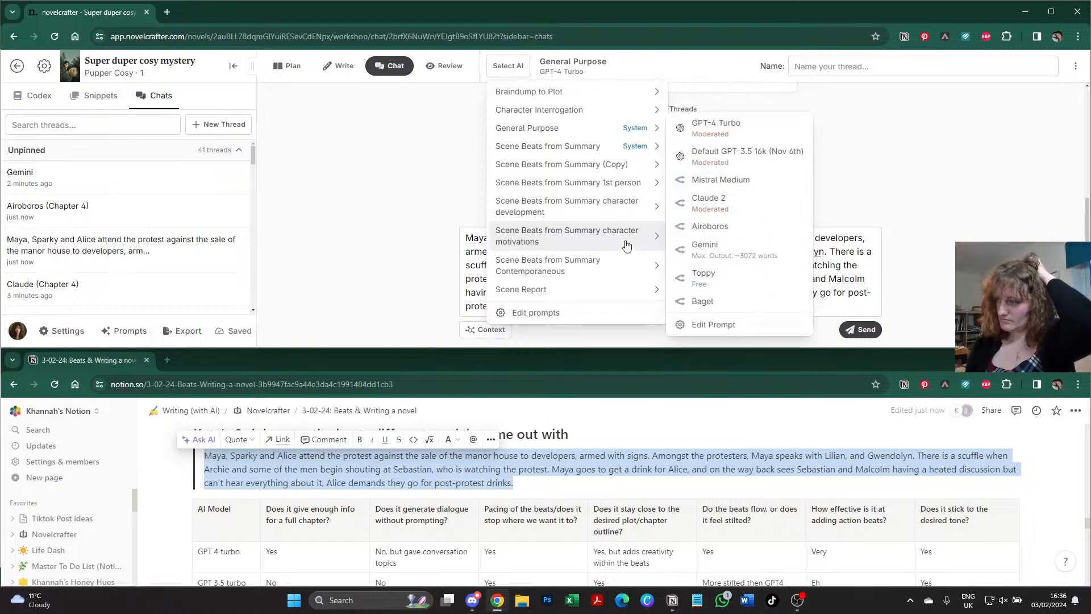
left_click(702, 277)
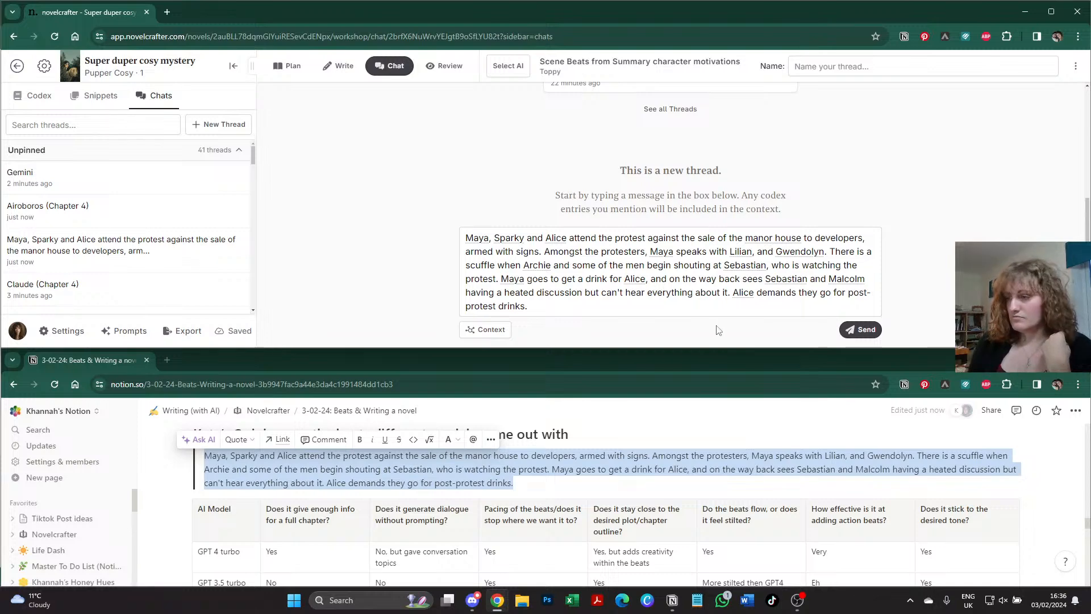
left_click(859, 329)
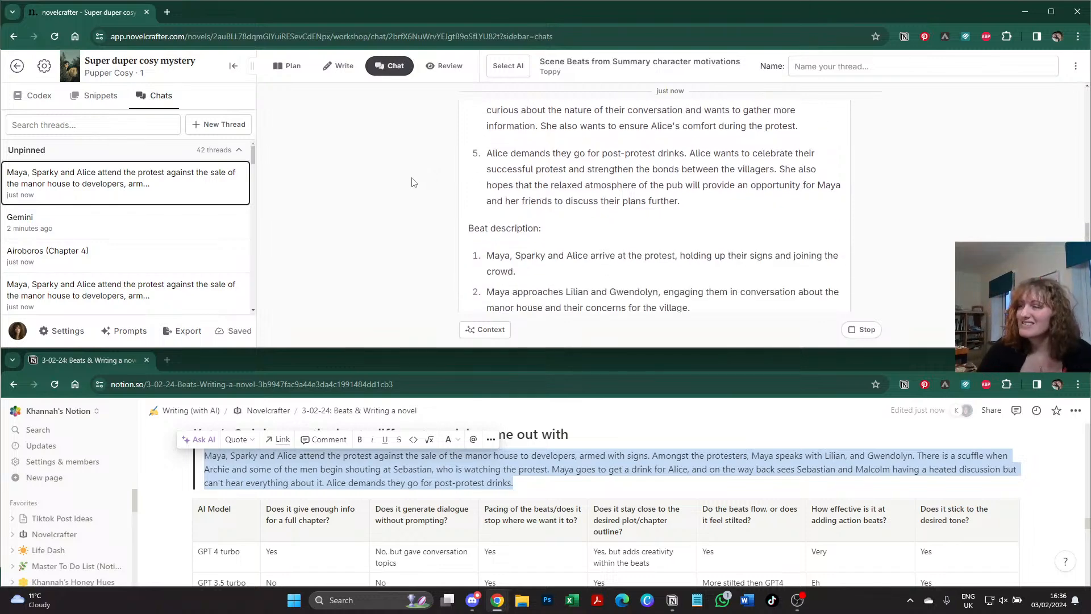
- Read Toppy's generated beats and write "Verdict: weird formatting." inside the Toppy toggle in Notion, with Verdict in bold
scroll(413, 182, "up", 5)
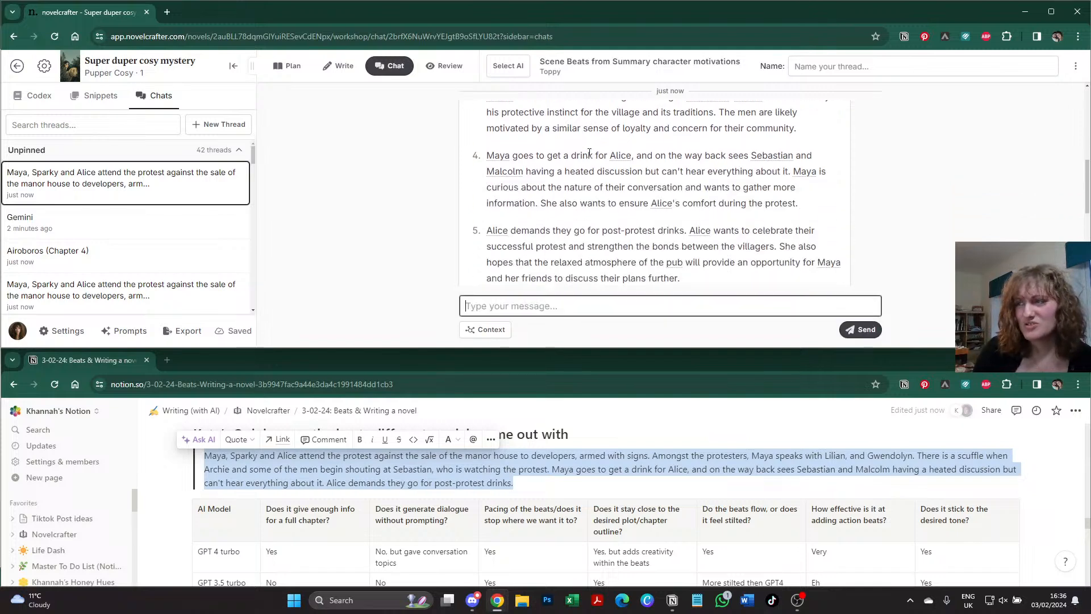
scroll(589, 153, "down", 2)
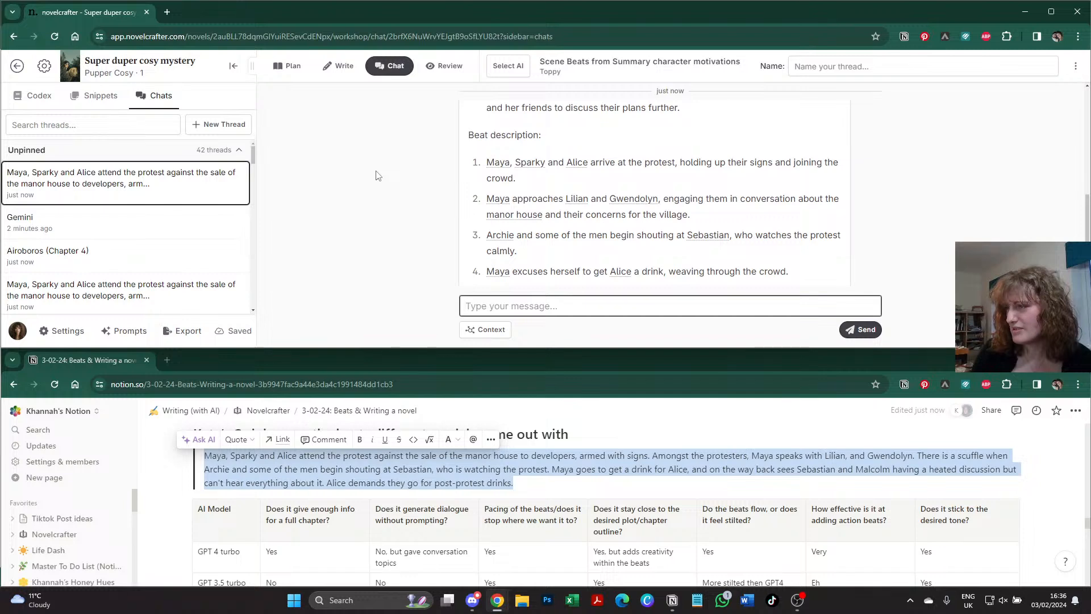
scroll(376, 175, "down", 1)
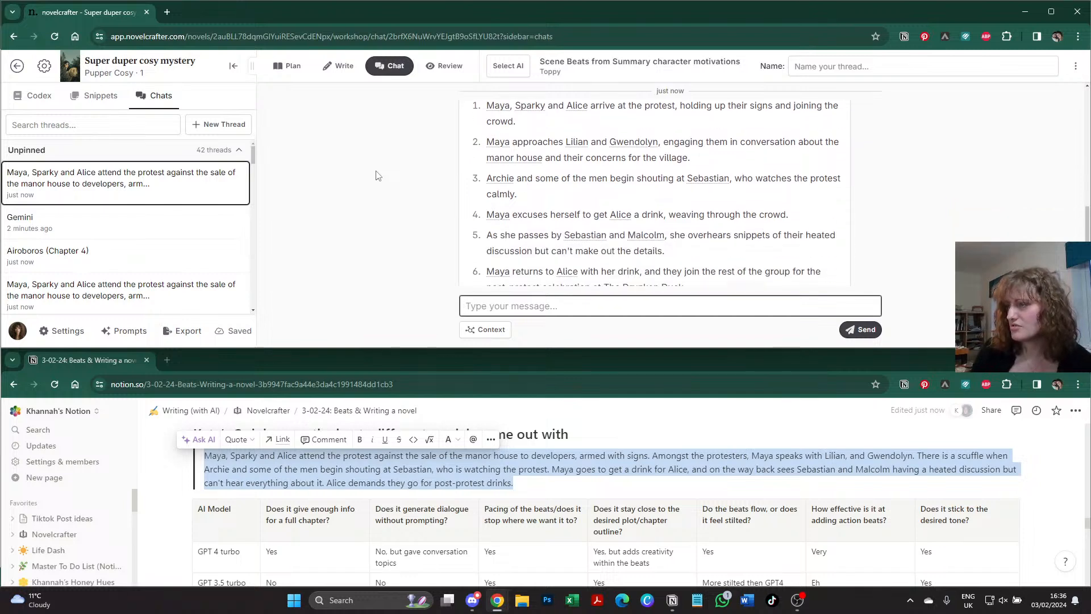
scroll(375, 175, "down", 1)
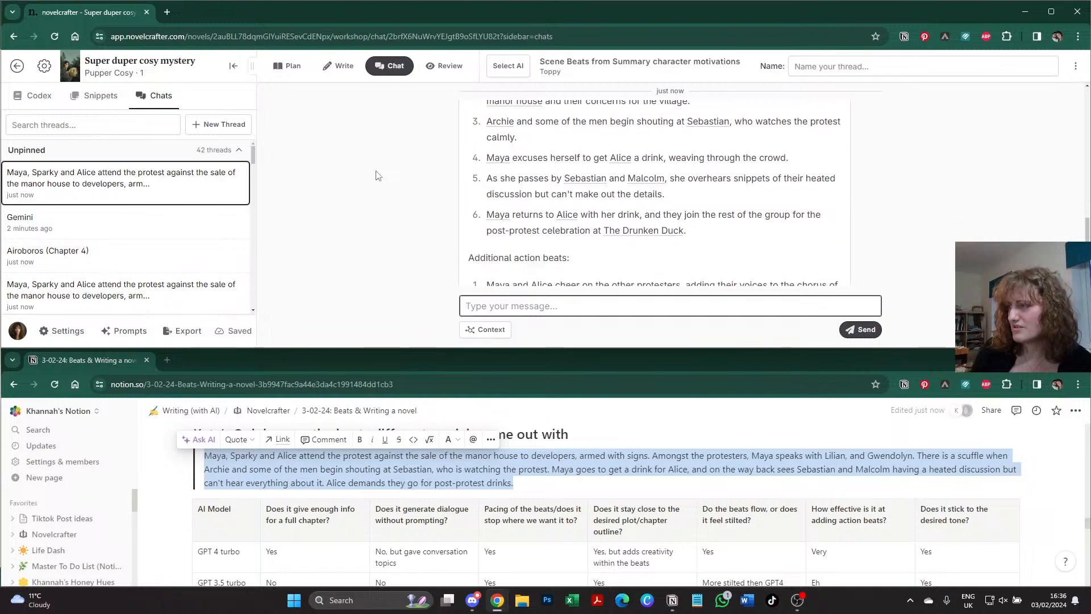
scroll(375, 175, "down", 3)
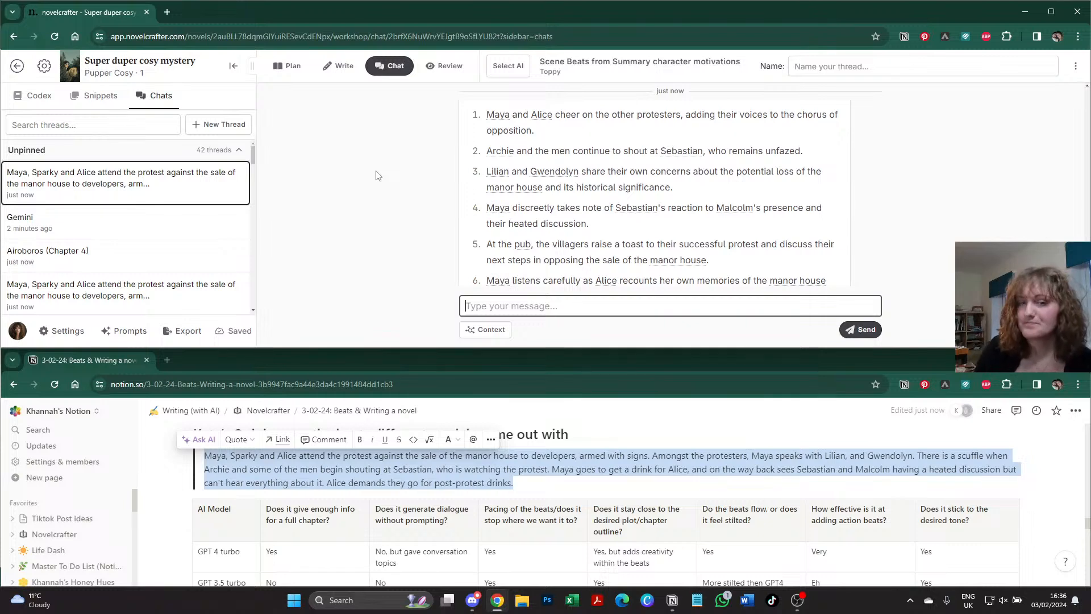
scroll(371, 447, "down", 5)
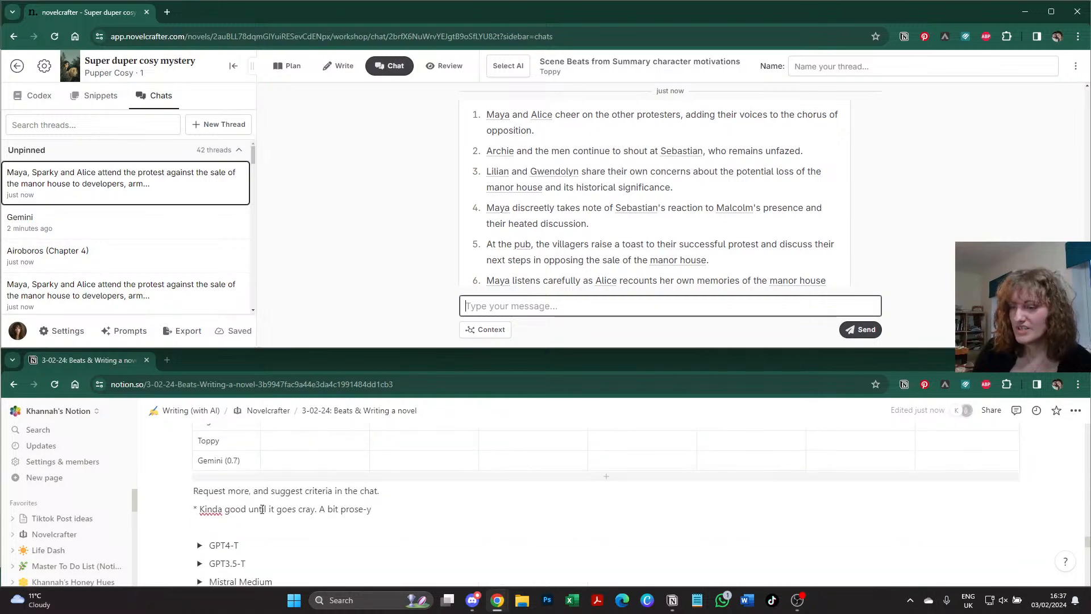
scroll(262, 509, "down", 2)
left_click(199, 523)
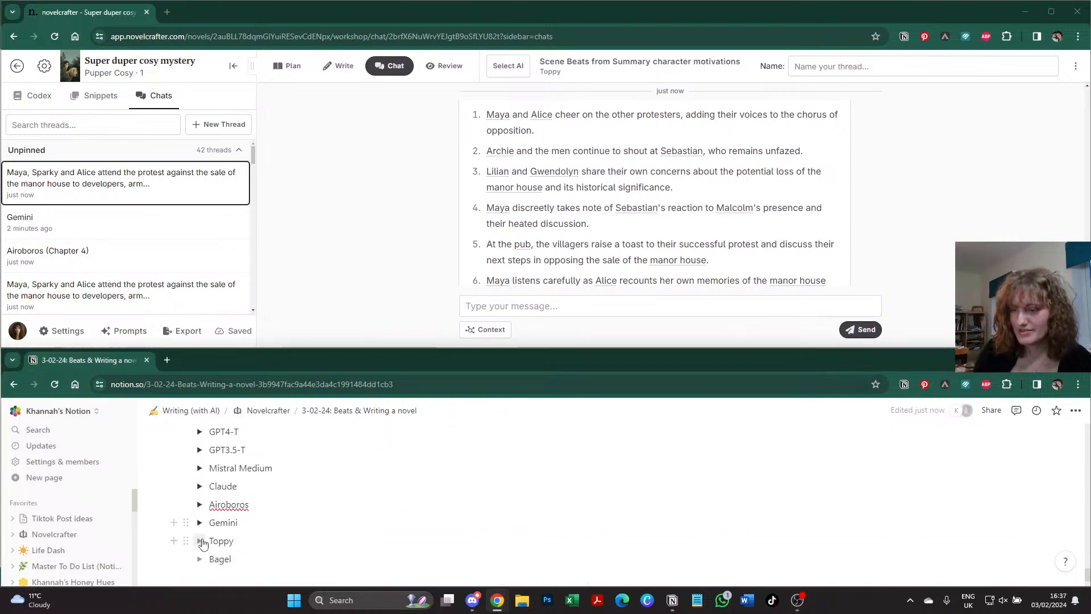
left_click(200, 541)
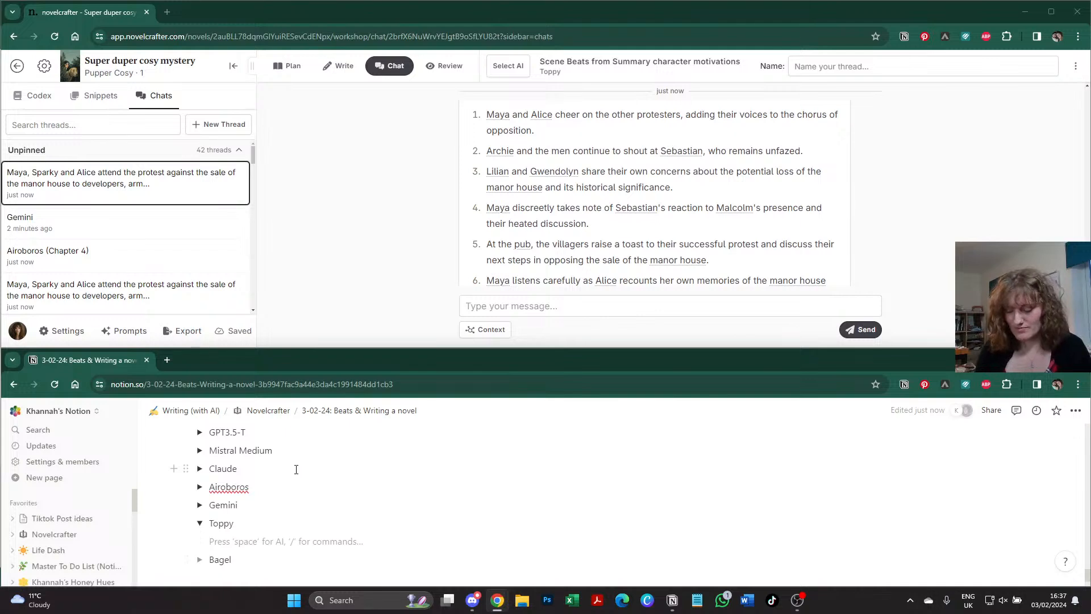
type("Verdict")
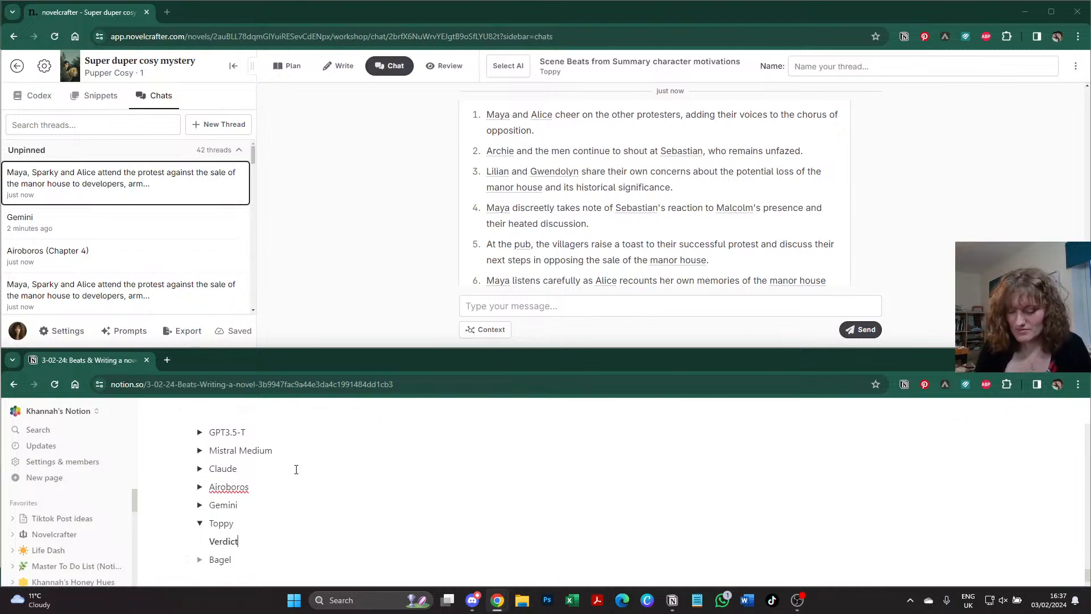
type(": weird form")
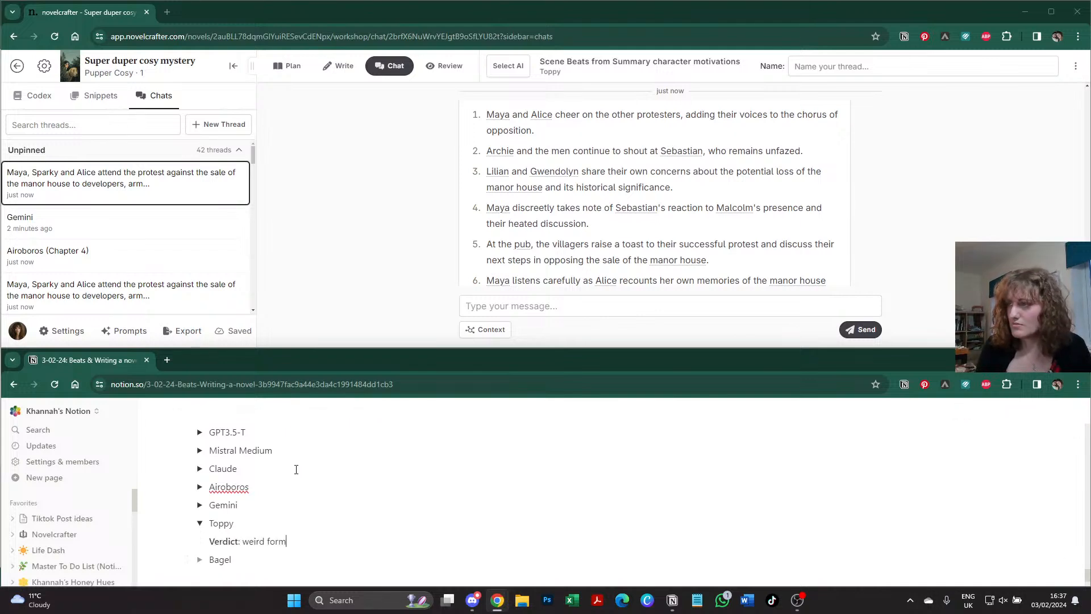
type("atting.")
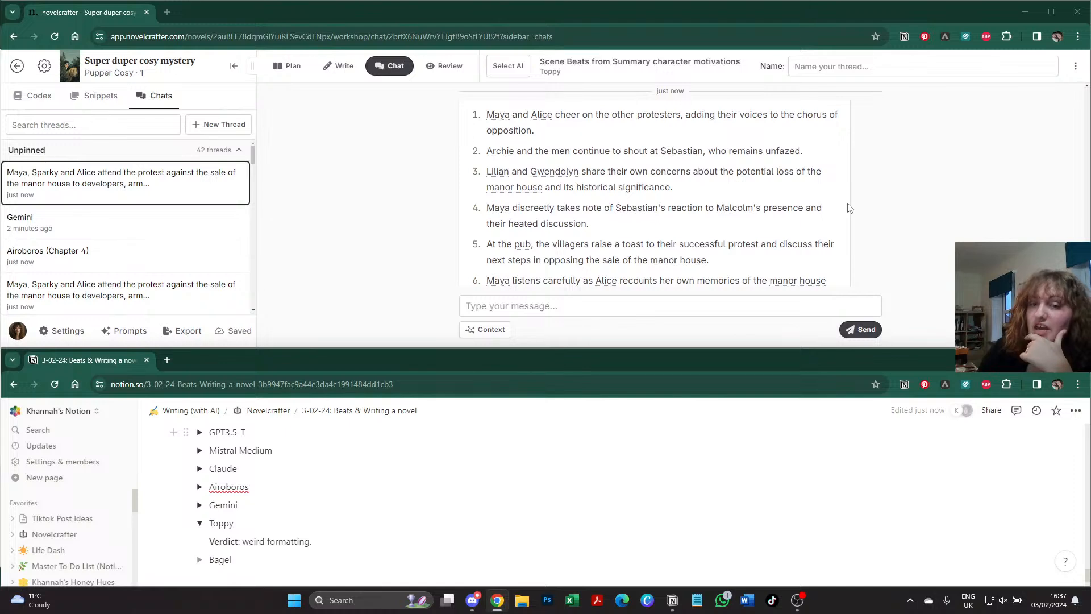
- Add a new row for the model Cinematika below Gemini (0.7) in the comparison table
scroll(273, 515, "up", 3)
left_click(215, 515)
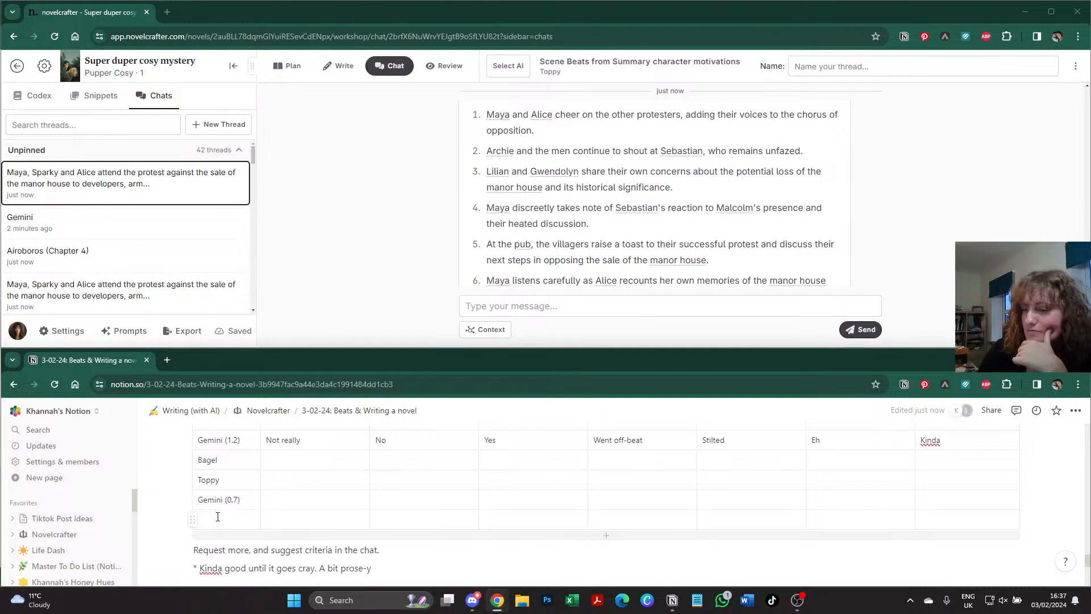
type("Cl")
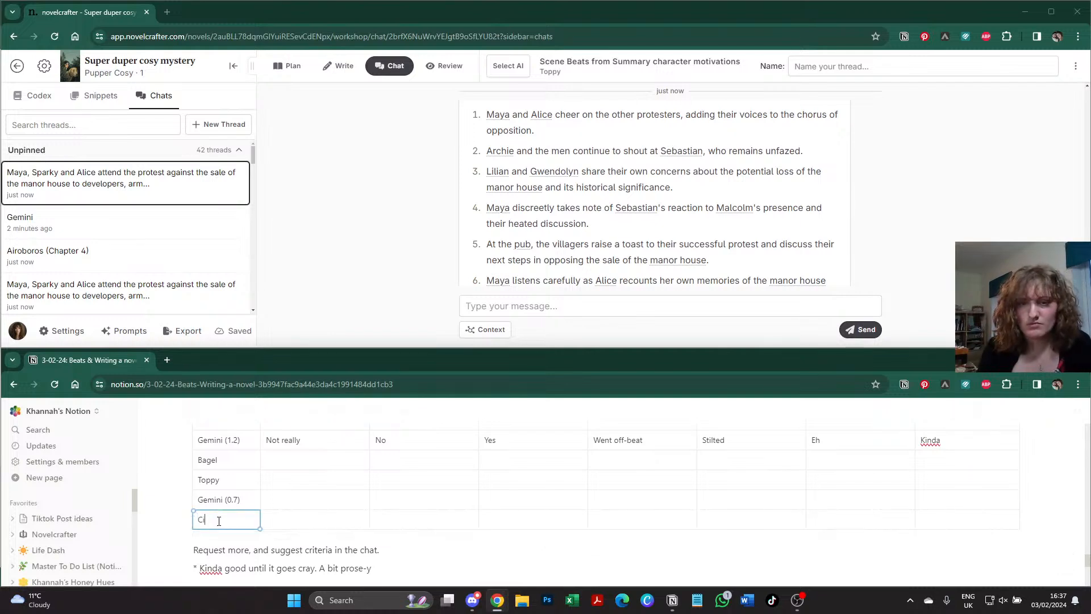
type("nematika")
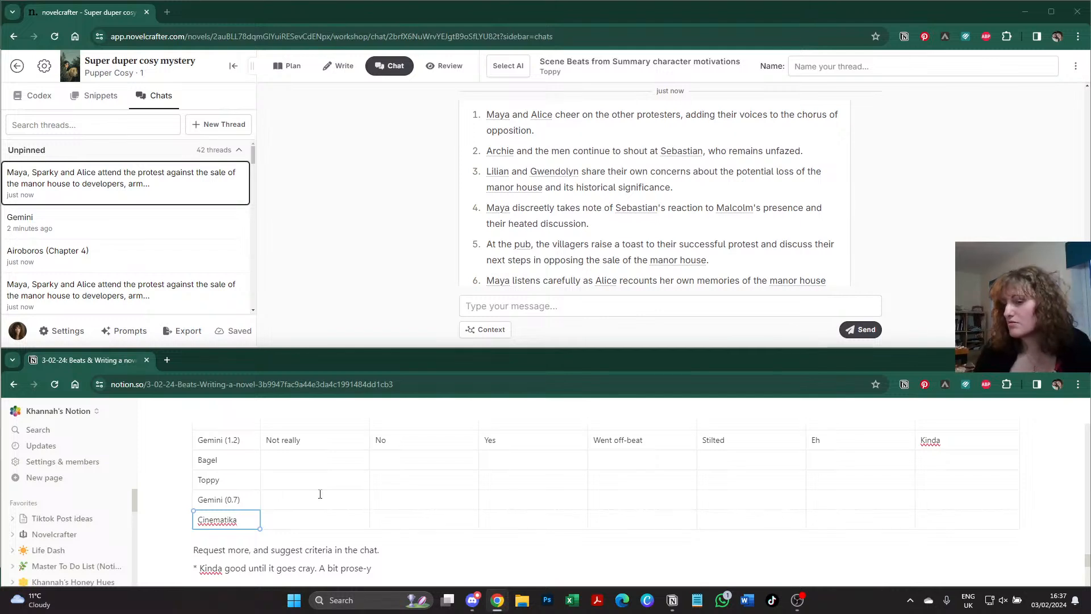
- Read the rest of Toppy's beats and check them against the comparison table's criteria
scroll(324, 495, "down", 3)
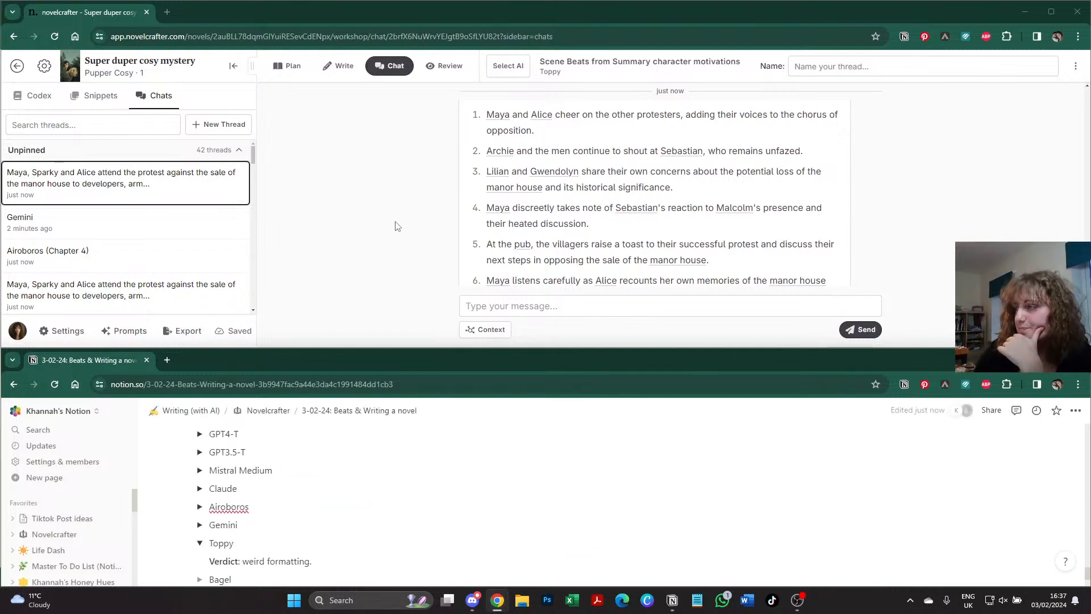
scroll(396, 226, "down", 1)
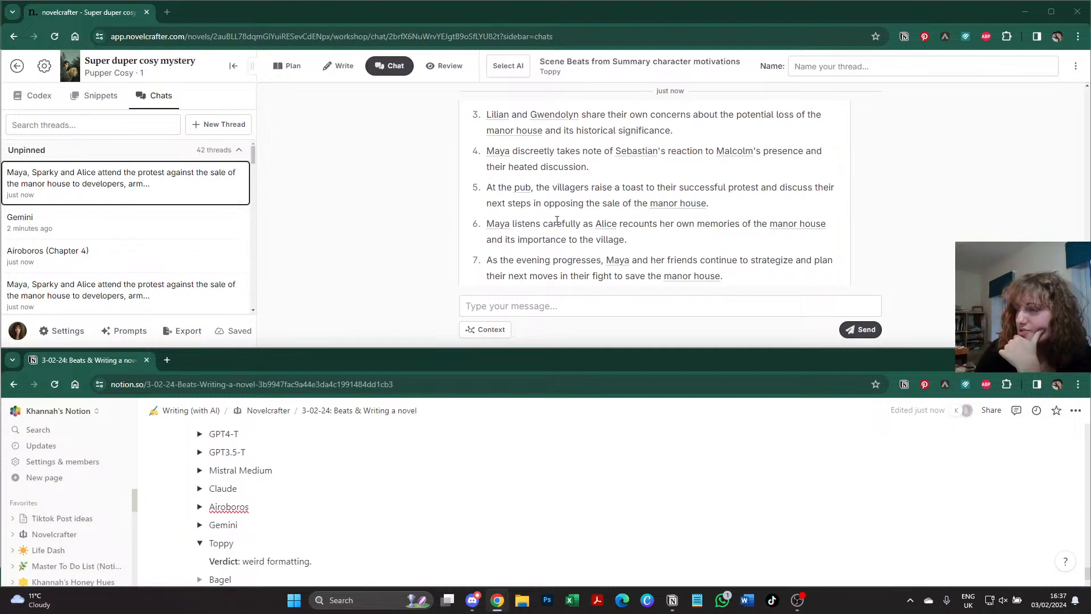
scroll(452, 235, "down", 1)
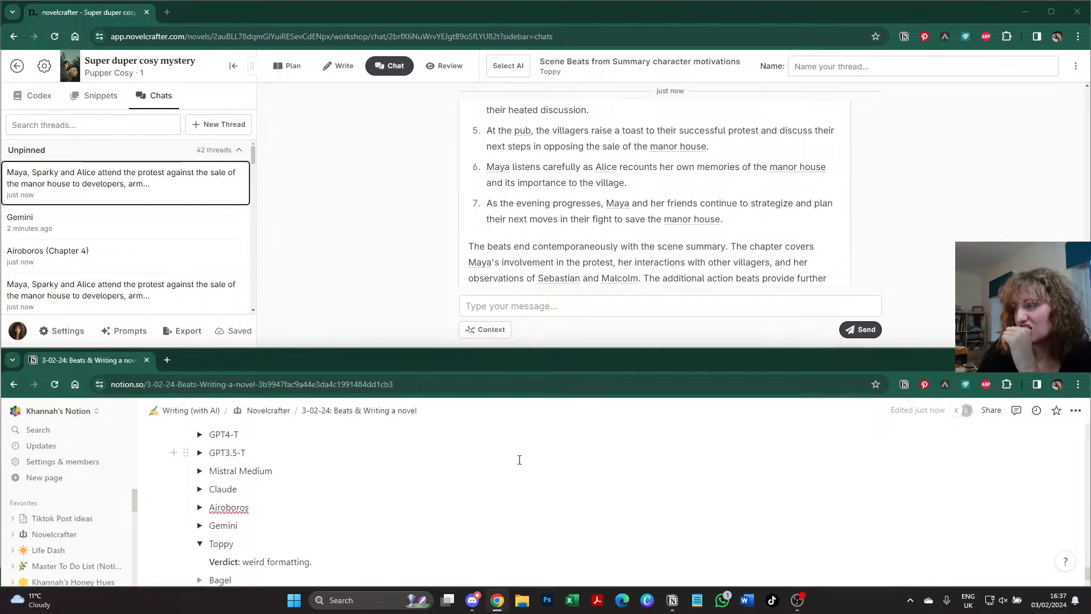
scroll(519, 458, "up", 5)
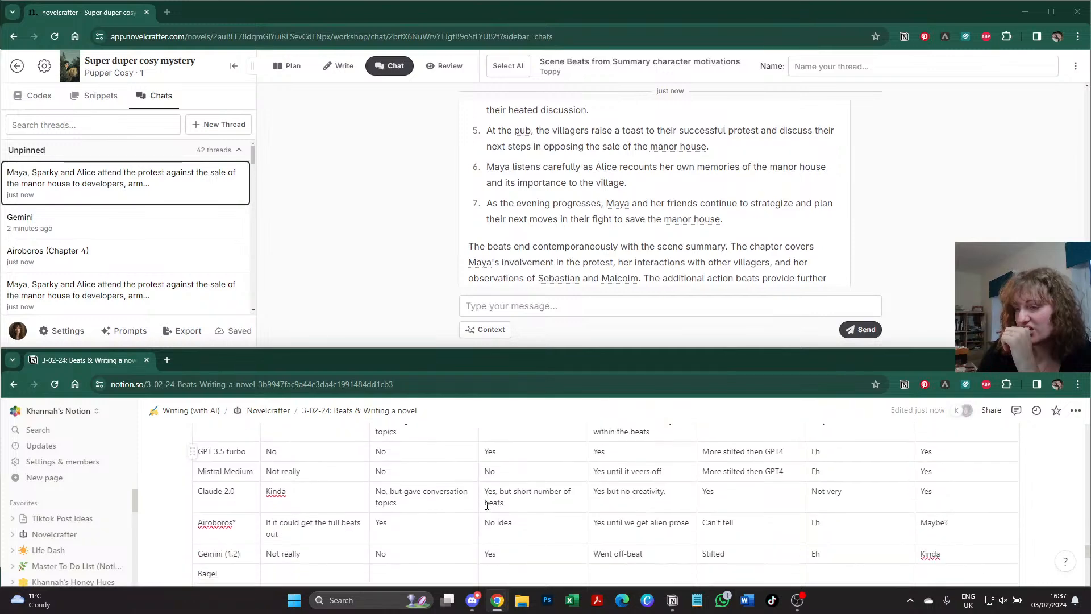
scroll(486, 506, "up", 1)
scroll(575, 178, "up", 6)
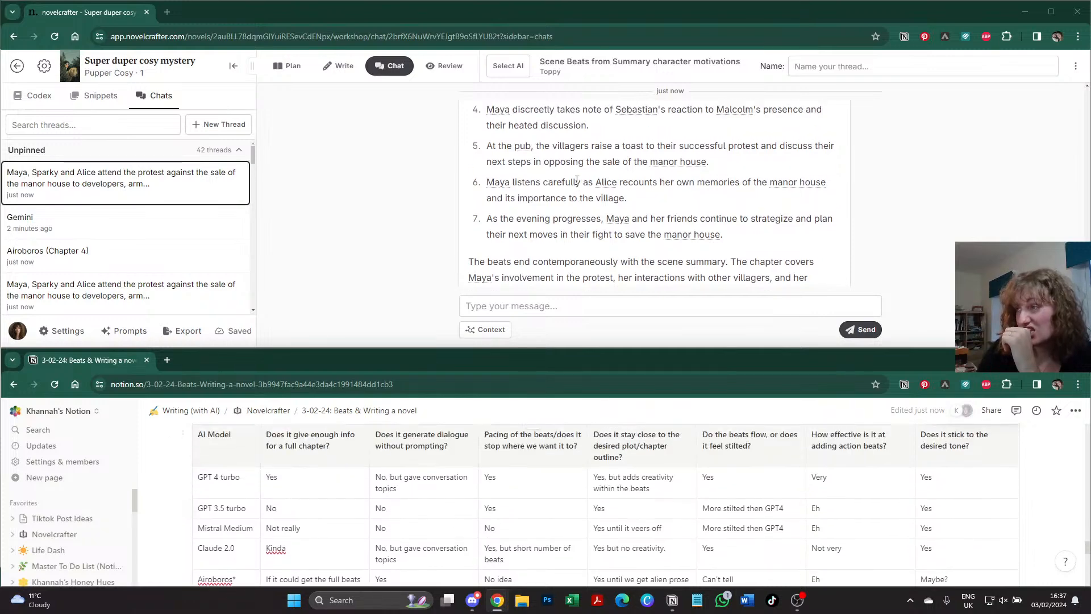
scroll(326, 514, "down", 2)
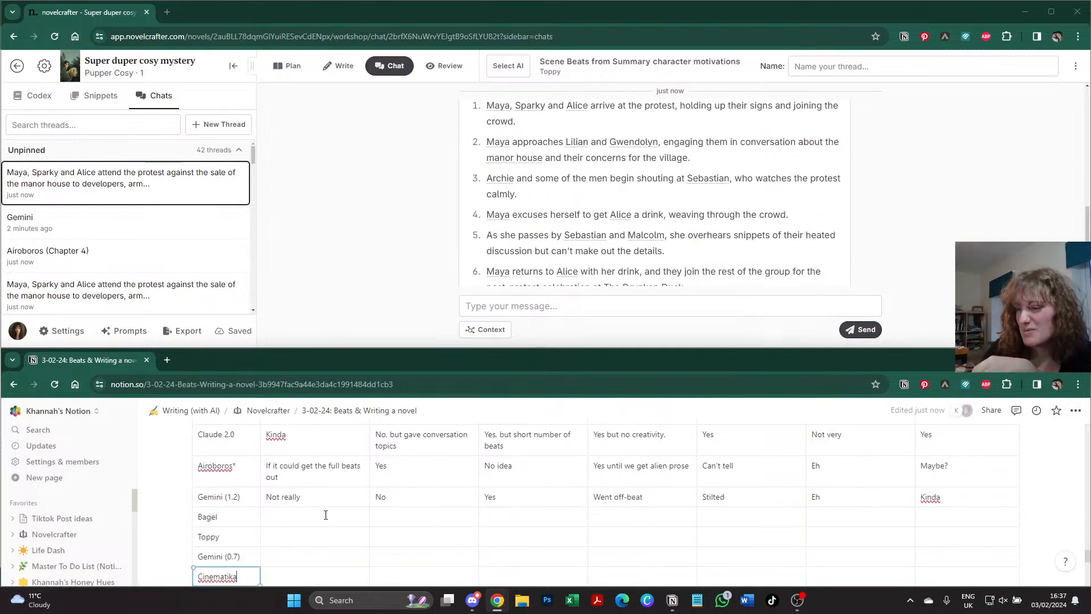
- Enter "Maybe" in Toppy's row for whether it gives enough info for a full chapter, keeping Bagel's cell empty
left_click(284, 517)
type("Mayb")
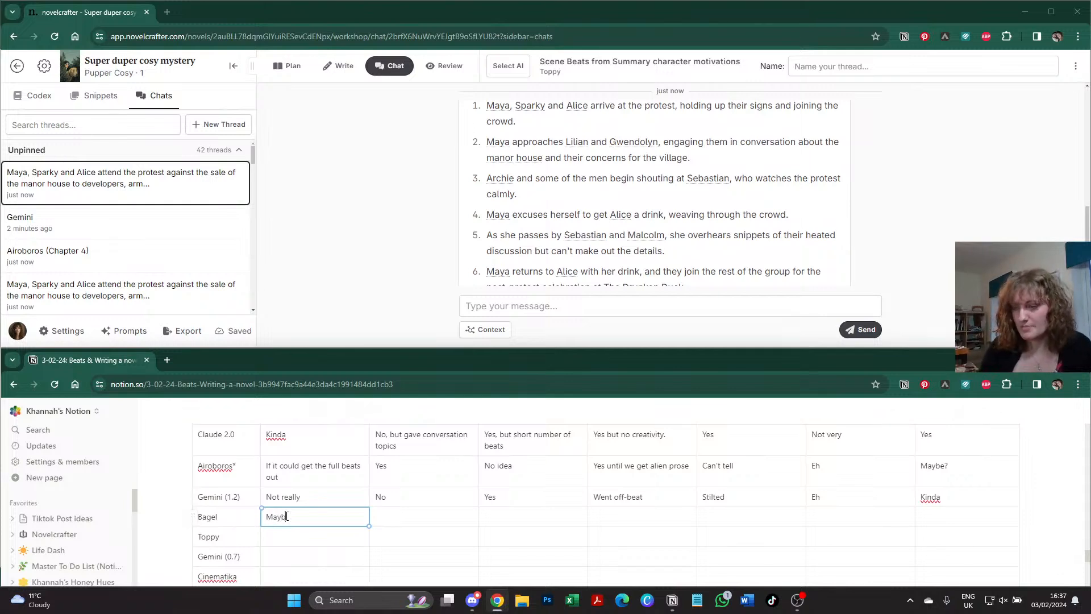
key("Down")
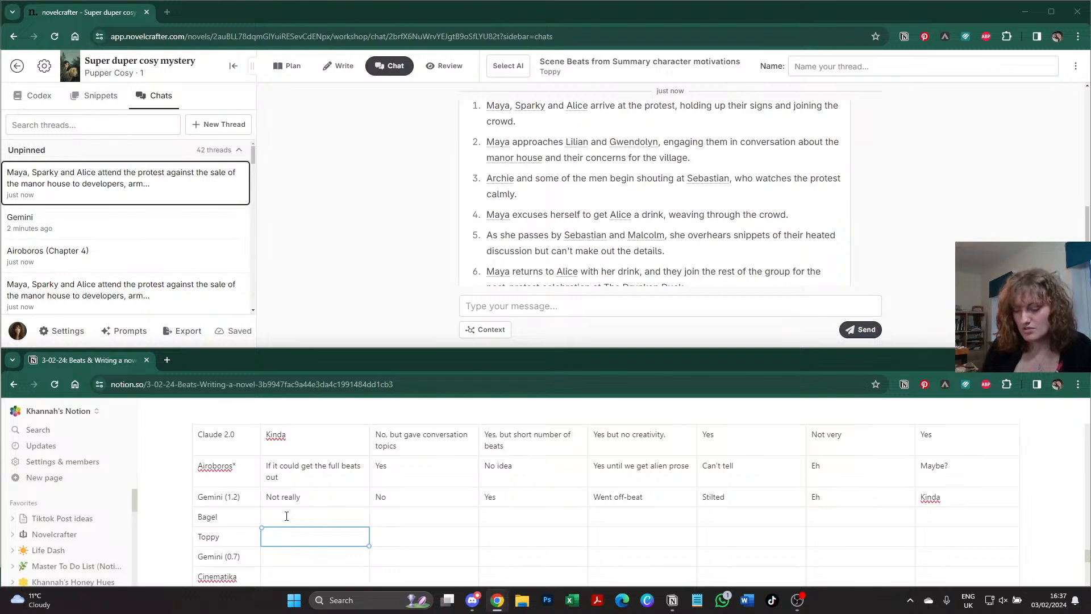
scroll(286, 516, "down", 4)
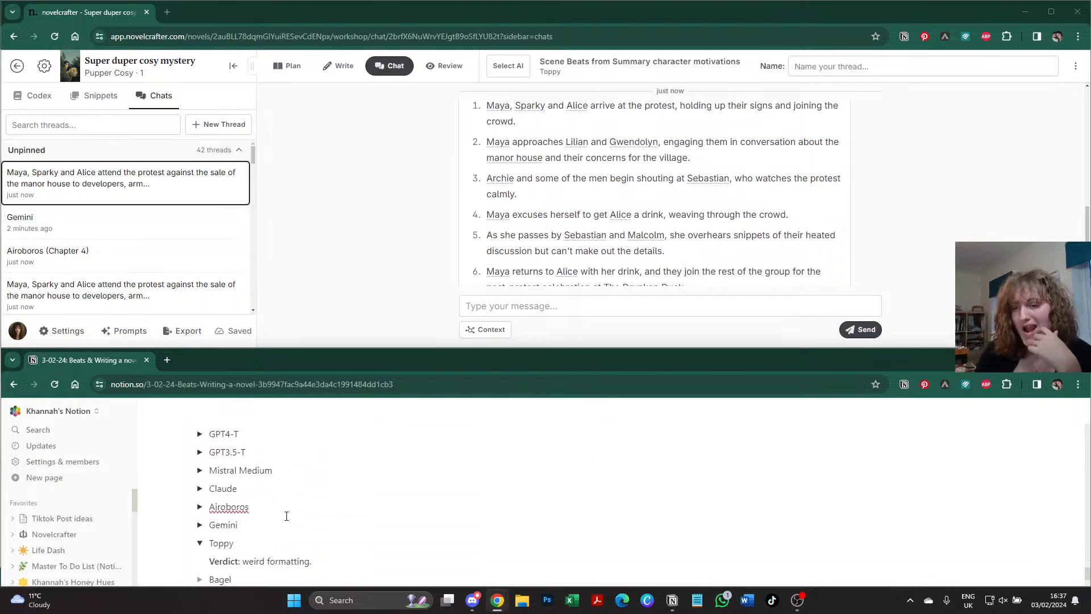
scroll(255, 533, "up", 3)
scroll(255, 529, "up", 1)
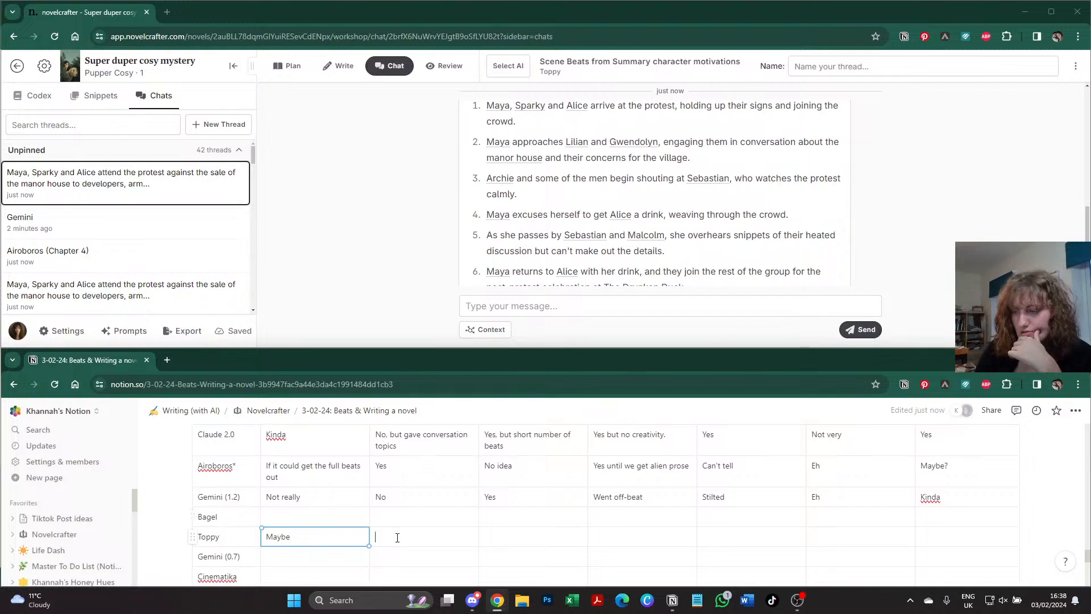
- Swap the model names Toppy and Bagel in the comparison table so Toppy sits directly below Gemini (1.2)
double_click(221, 536)
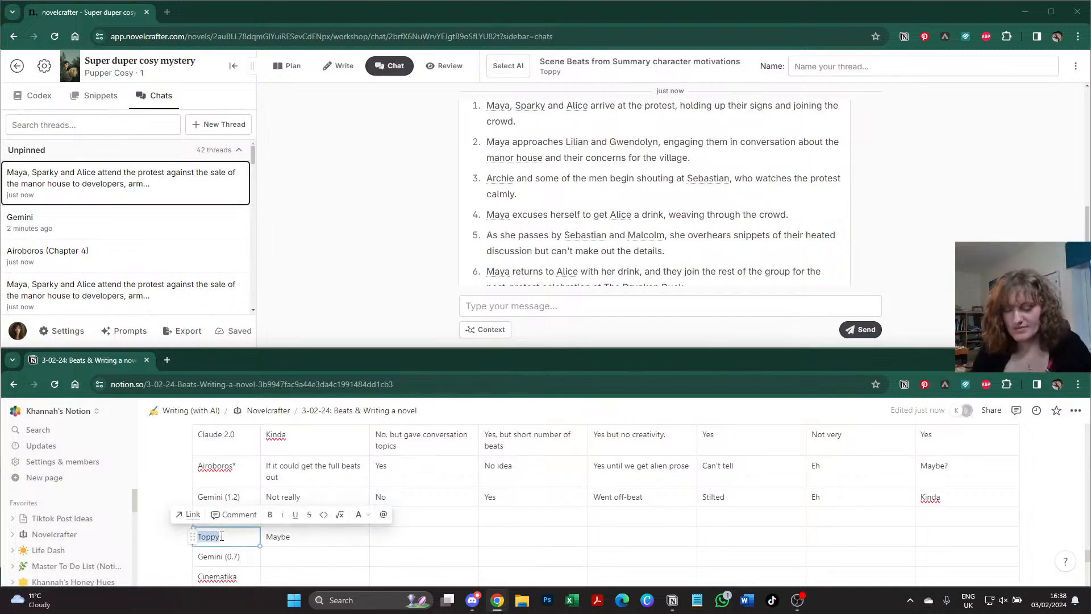
key("ctrl+x")
double_click(217, 519)
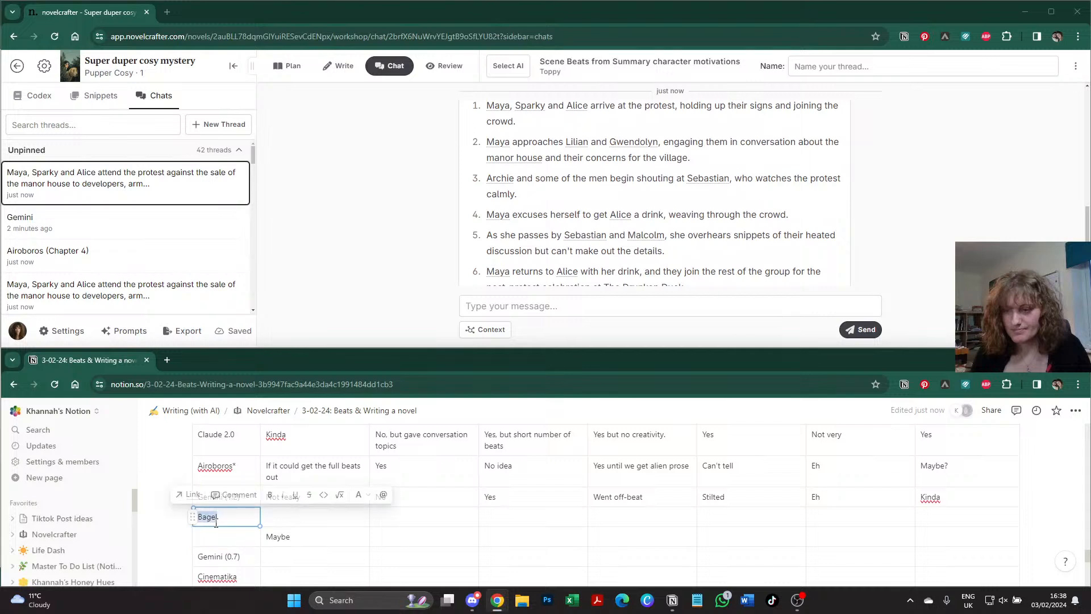
key("ctrl+v")
left_click(220, 538)
type("Bage")
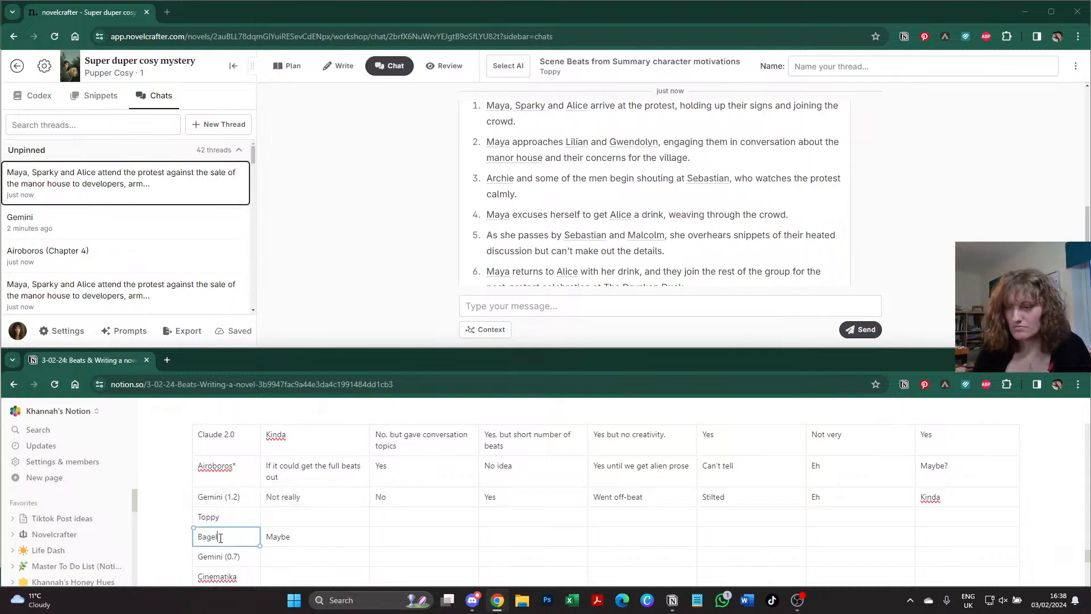
type("l")
- Move the "Maybe" rating for enough full-chapter info from Bagel's row to Toppy's row
double_click(278, 536)
key("ctrl+x")
left_click(292, 517)
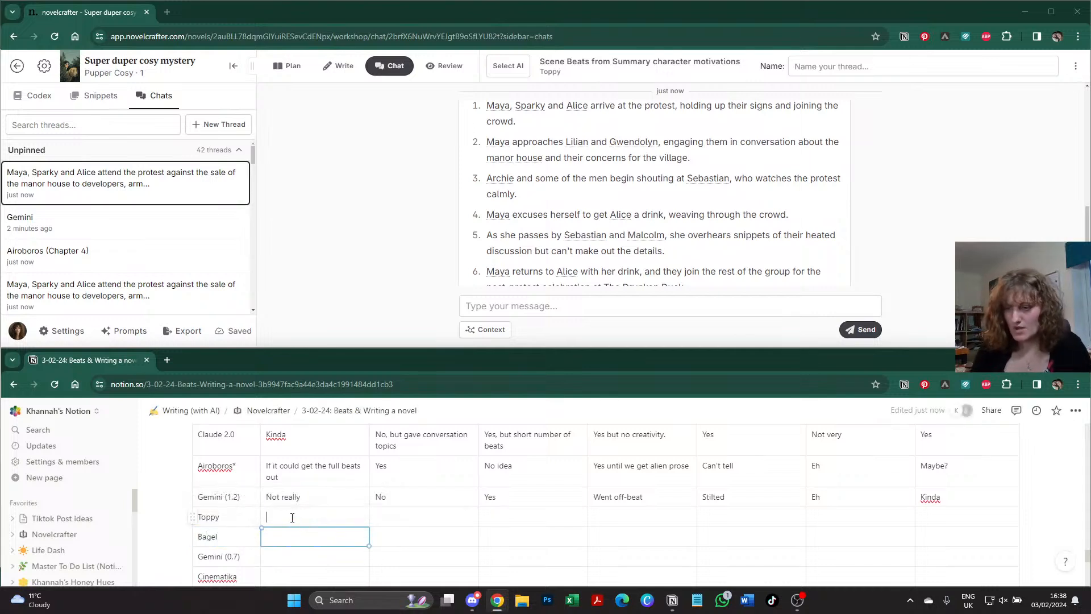
type("Maybe")
key("Tab")
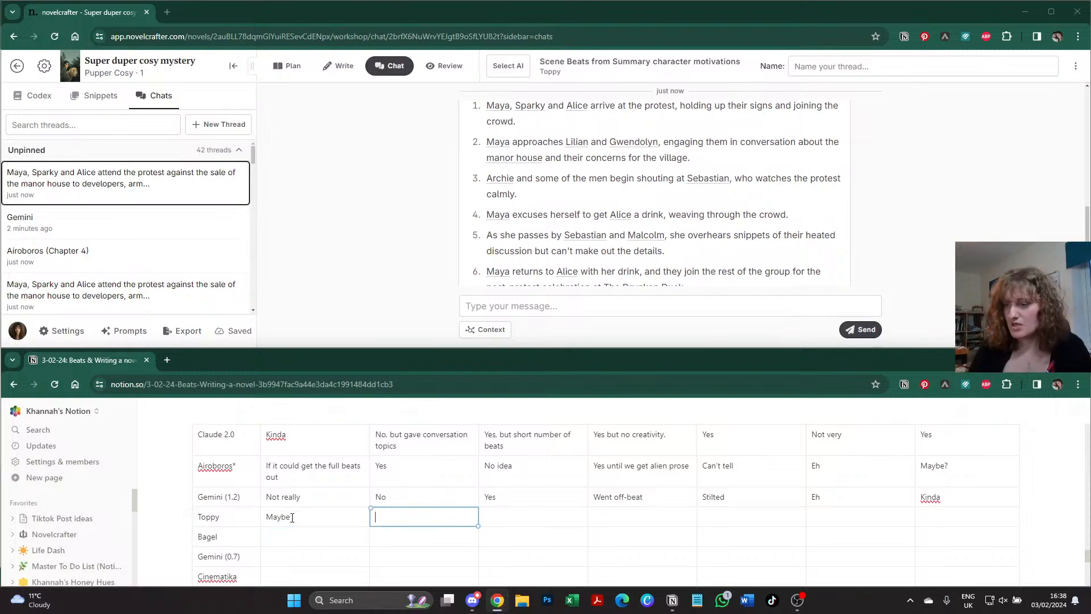
- Check the column criteria and enter "No" in Toppy's row for both unprompted dialogue and pacing of the beats
scroll(292, 517, "up", 4)
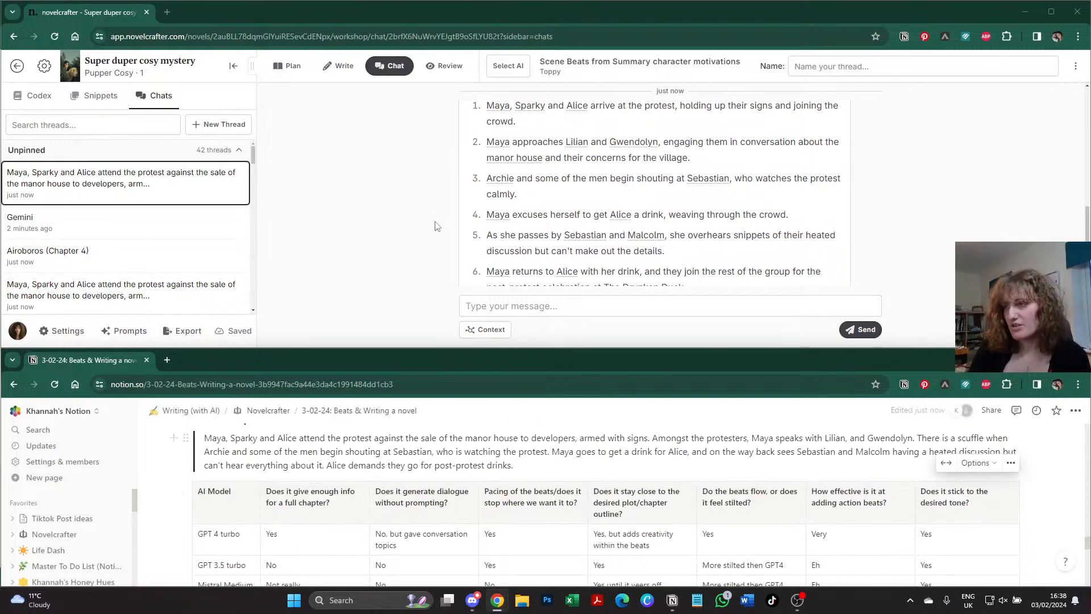
scroll(433, 232, "up", 2)
scroll(432, 232, "down", 2)
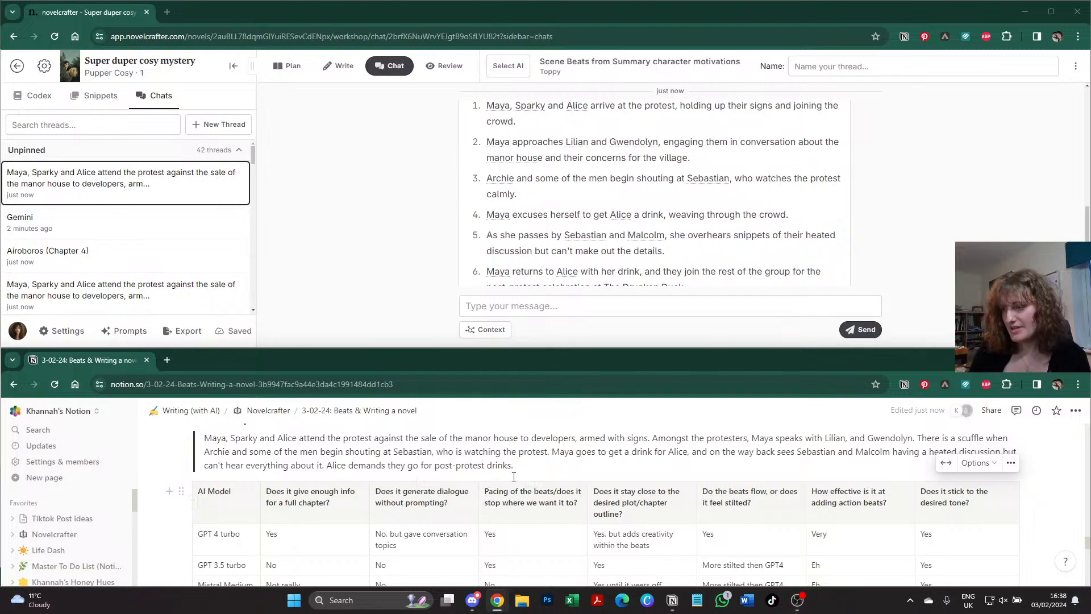
scroll(471, 512, "down", 2)
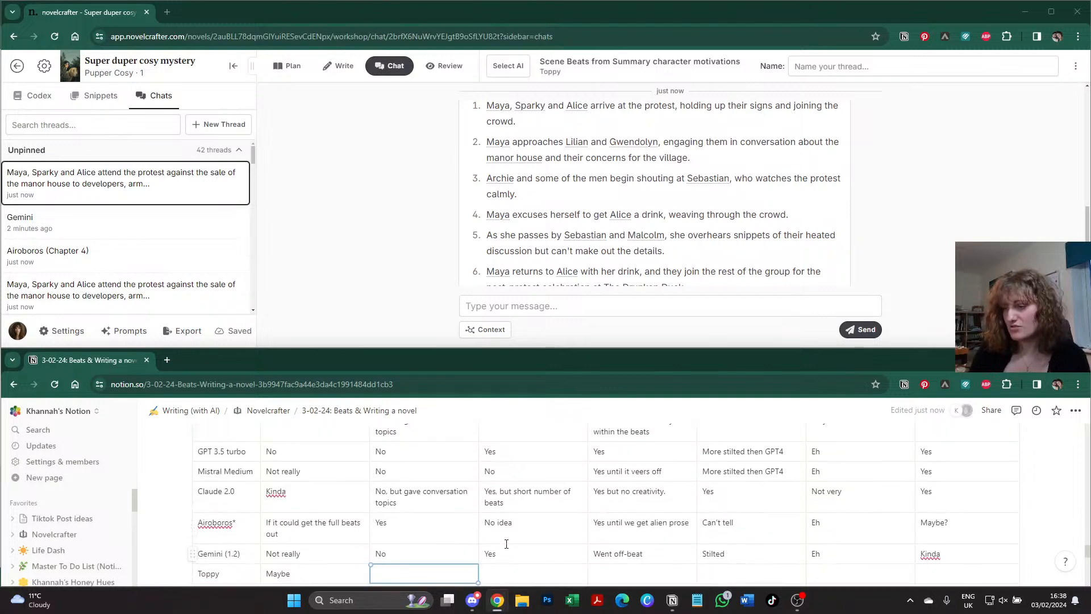
scroll(507, 544, "down", 1)
type("No")
key("Tab")
type("No")
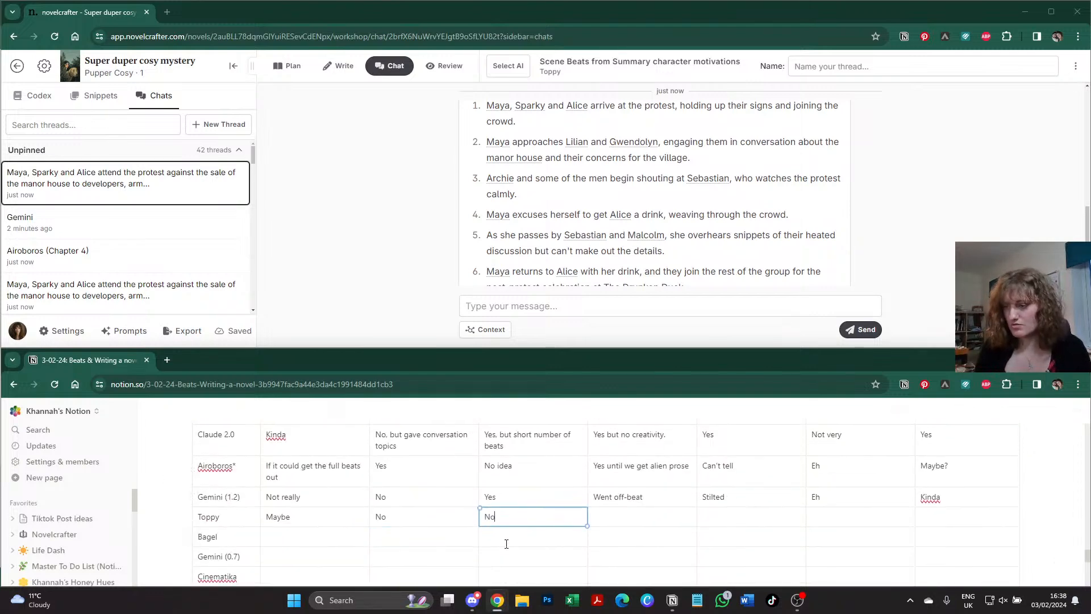
key("Tab")
scroll(506, 544, "up", 2)
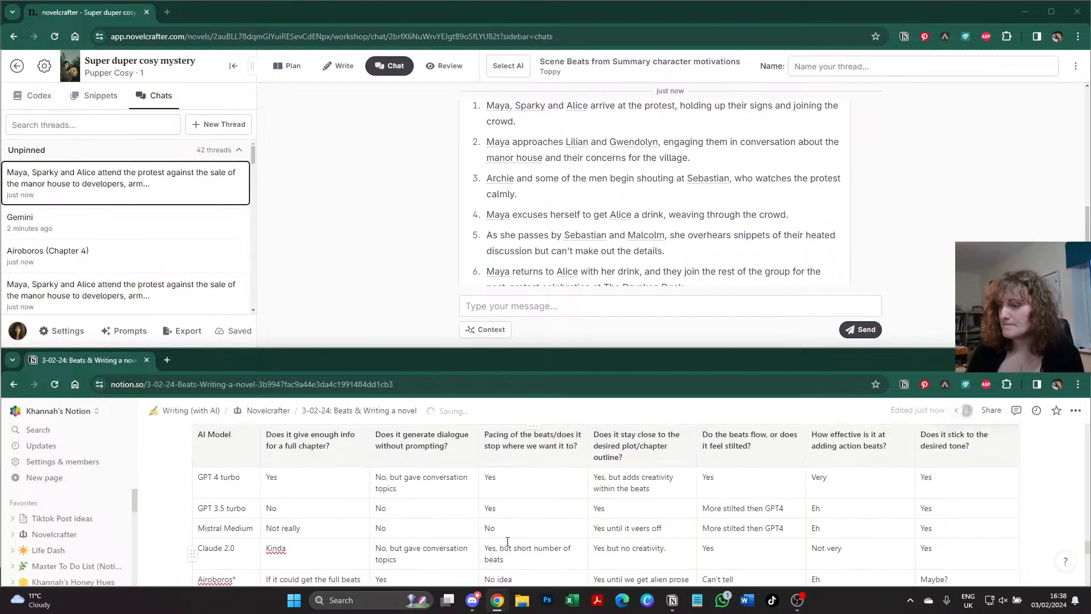
scroll(507, 541, "down", 1)
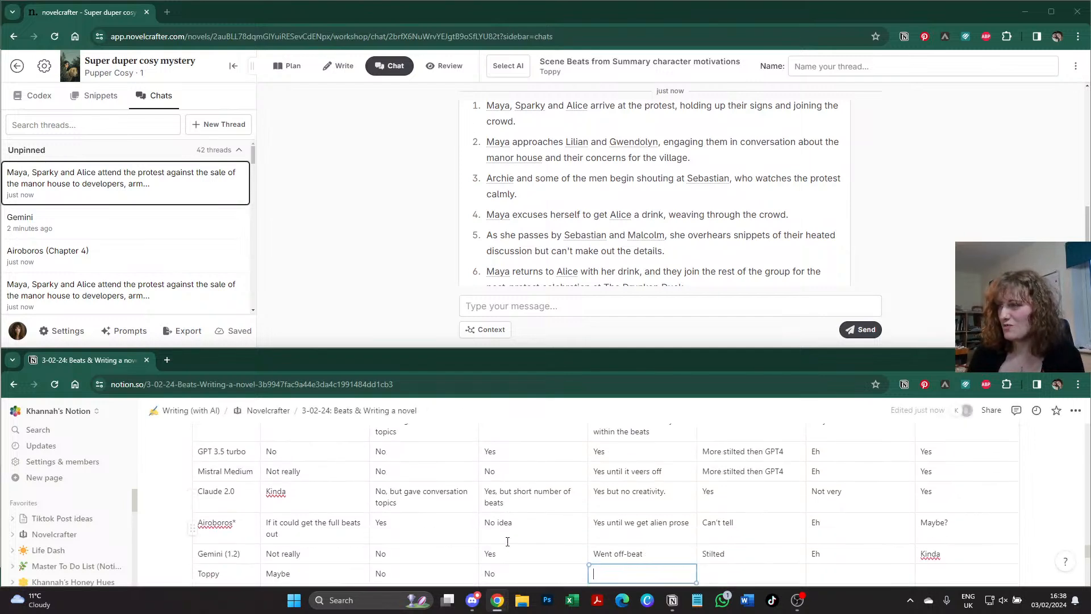
- Record in Toppy's plot/chapter outline cell: "Went off beat, but did give some additional ideas within the remit."
scroll(394, 253, "down", 2)
scroll(396, 254, "up", 2)
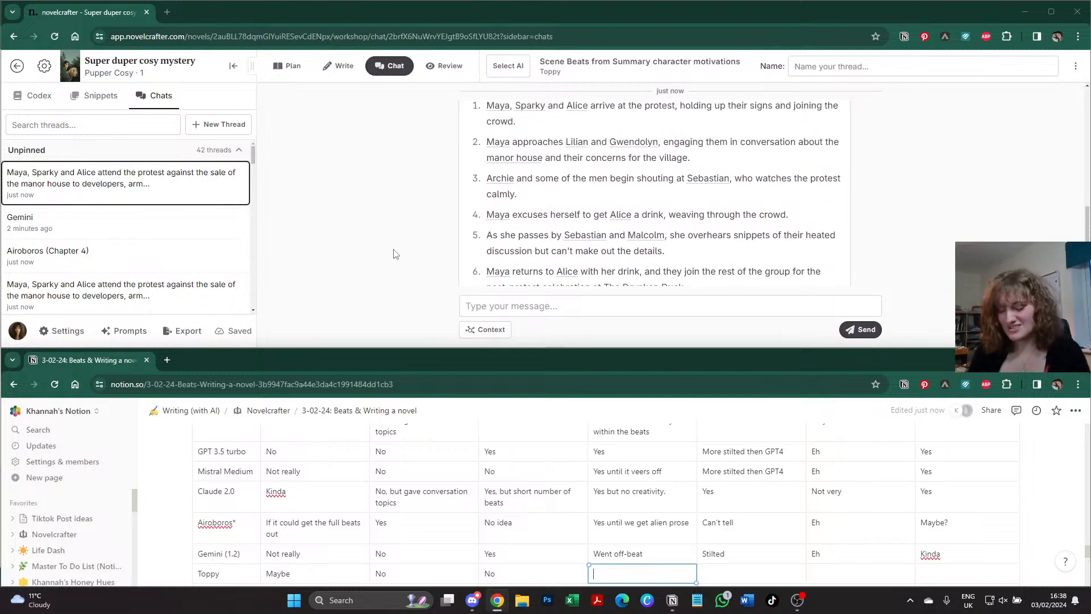
type("Went off bea")
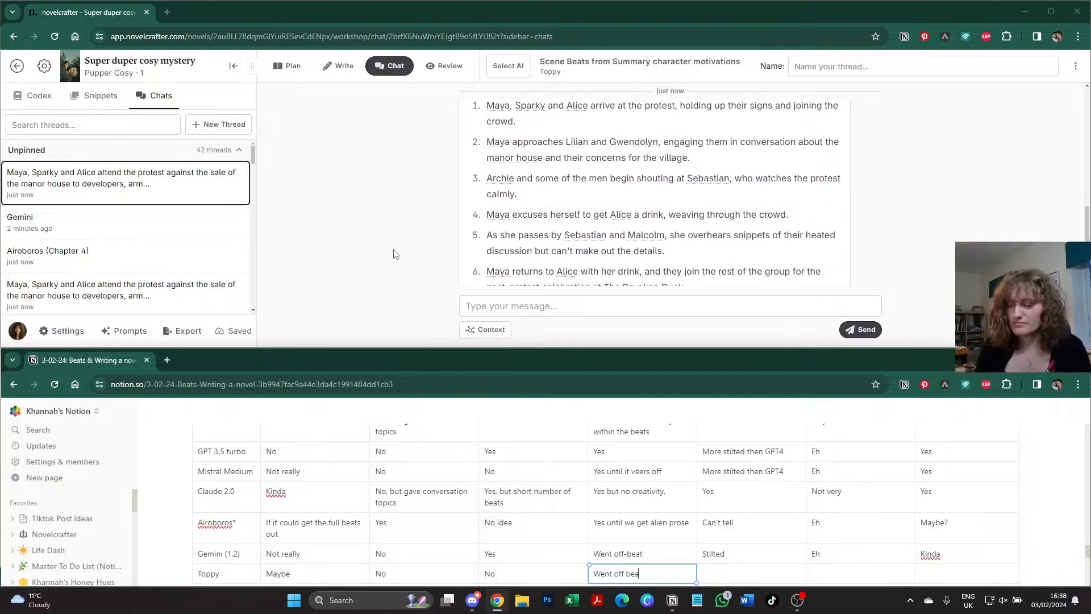
type("t, but did give s")
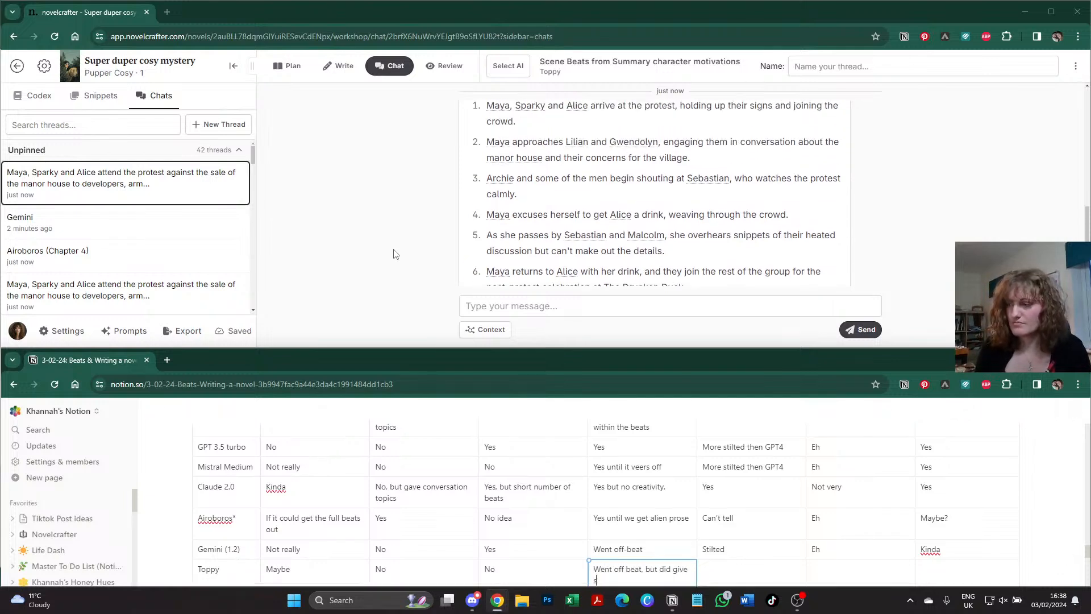
type("ome additional ide")
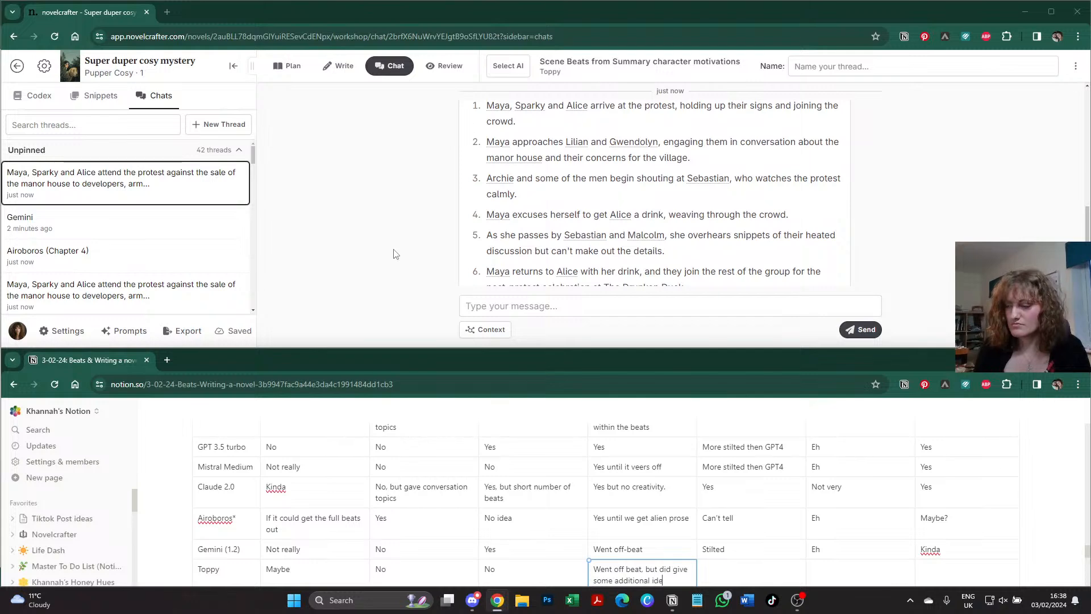
type("as within the remit.")
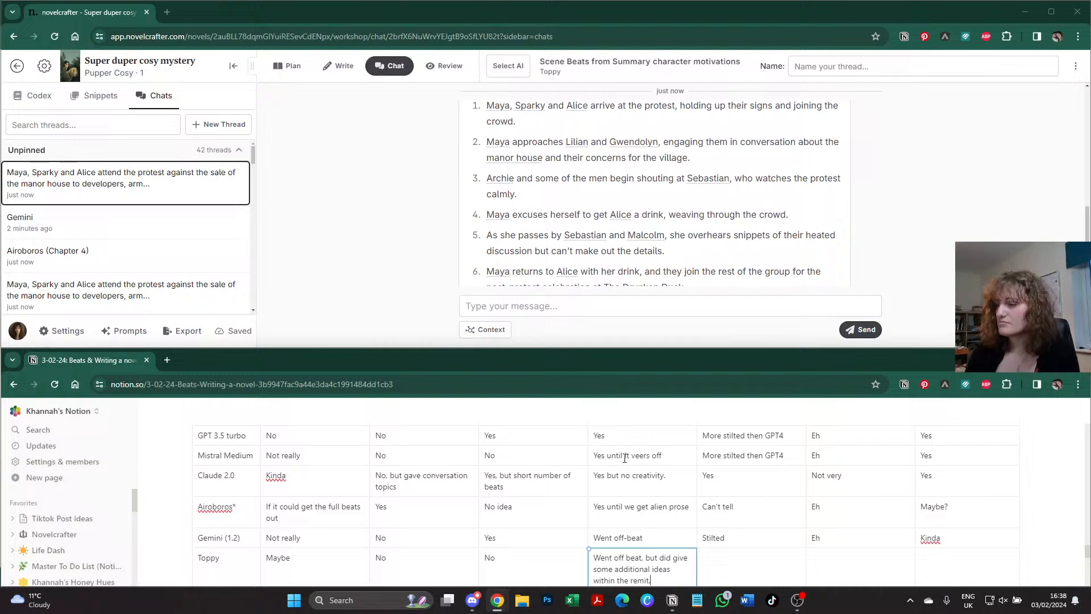
- Fill in Toppy's row with "Stilted" for beat flow and "It did it" for action beat effectiveness
scroll(574, 409, "up", 3)
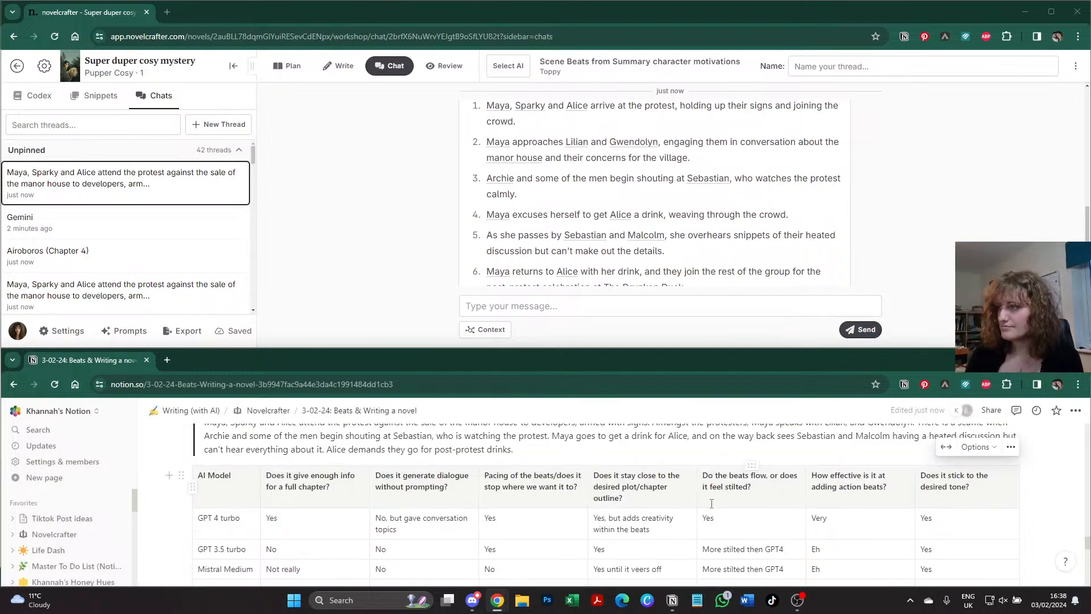
scroll(711, 503, "down", 2)
left_click(714, 563)
type("Stilted")
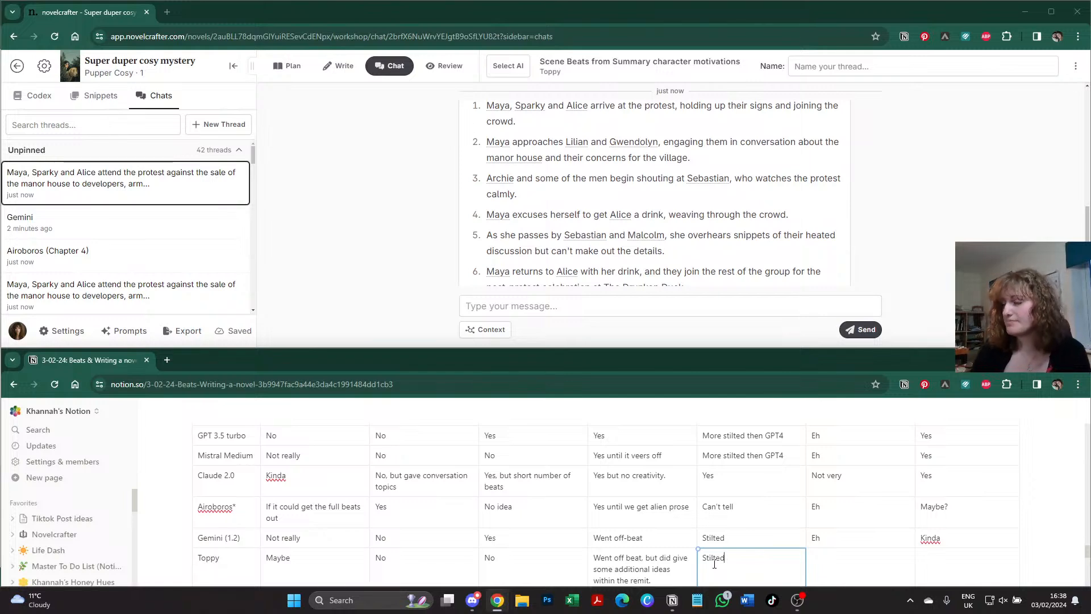
scroll(717, 546, "up", 2)
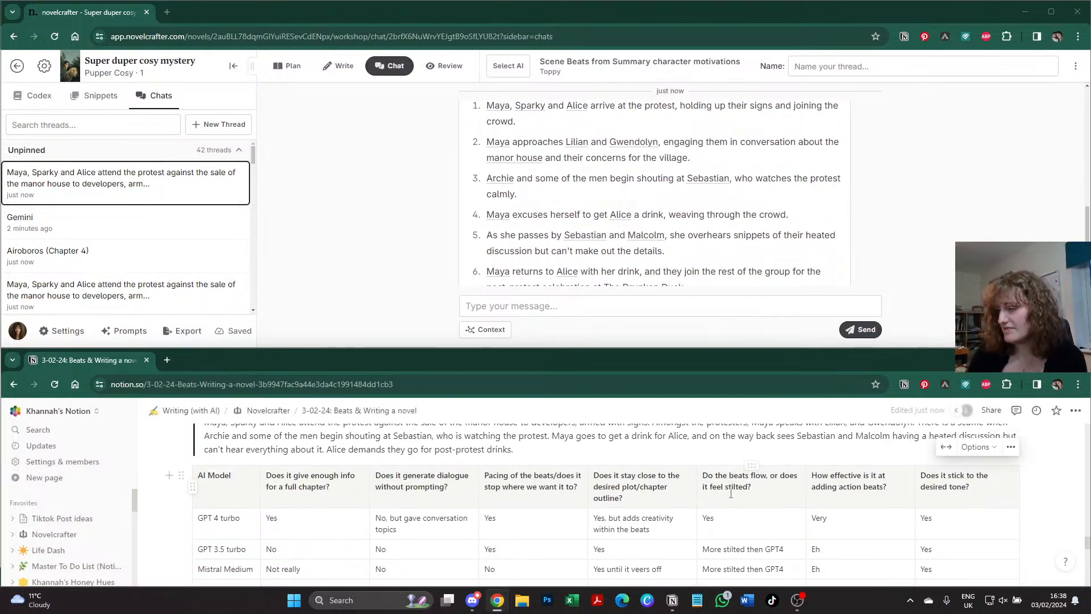
scroll(733, 496, "down", 2)
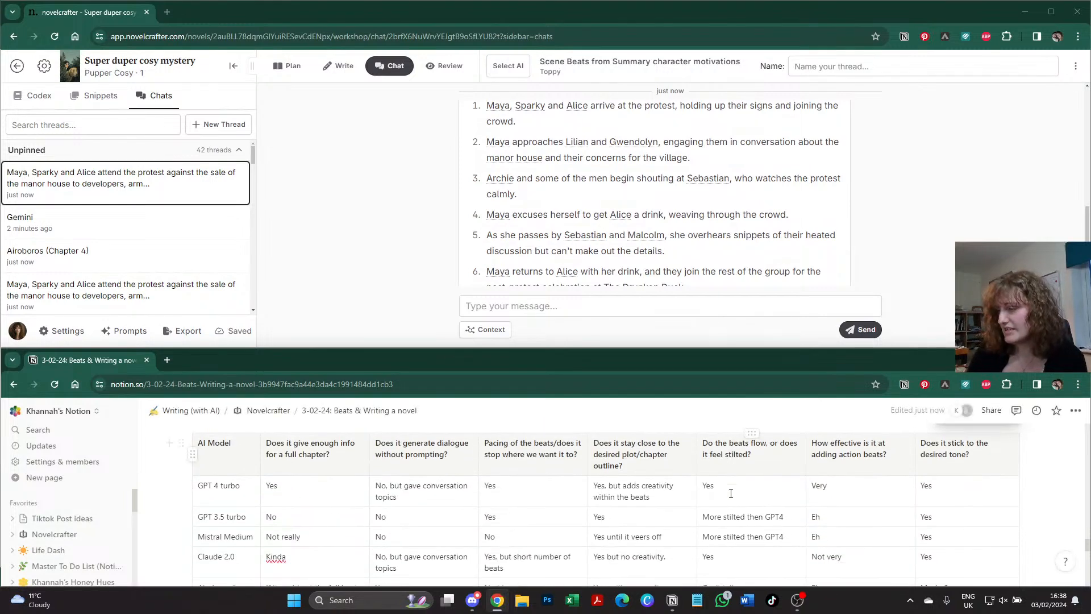
left_click(837, 572)
type("It did")
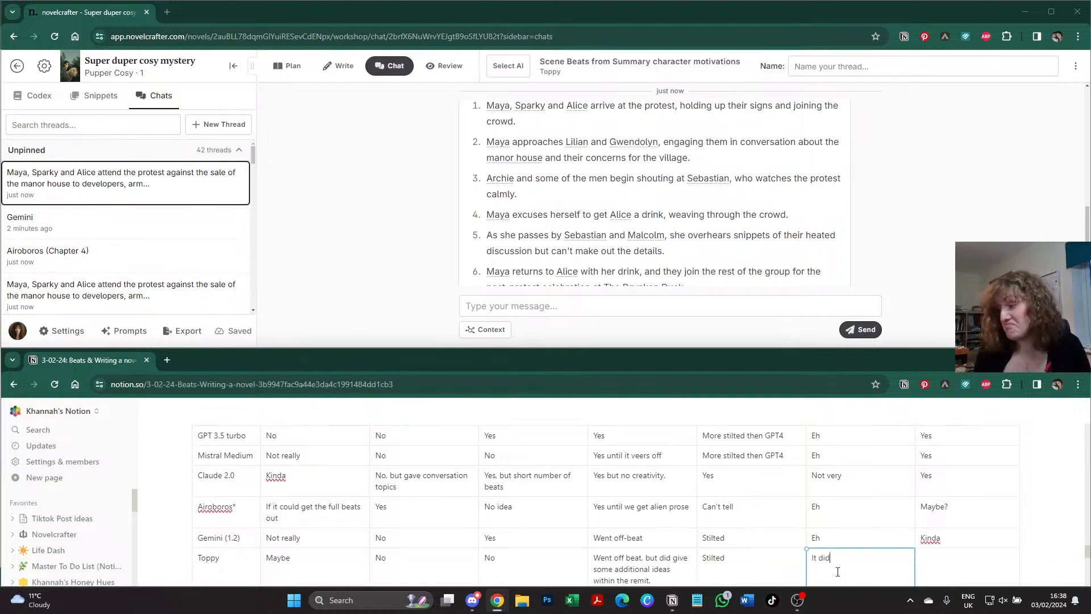
type(" it")
- Review Toppy's generated beats and enter "Yes but boring" in its desired tone cell
scroll(840, 568, "up", 2)
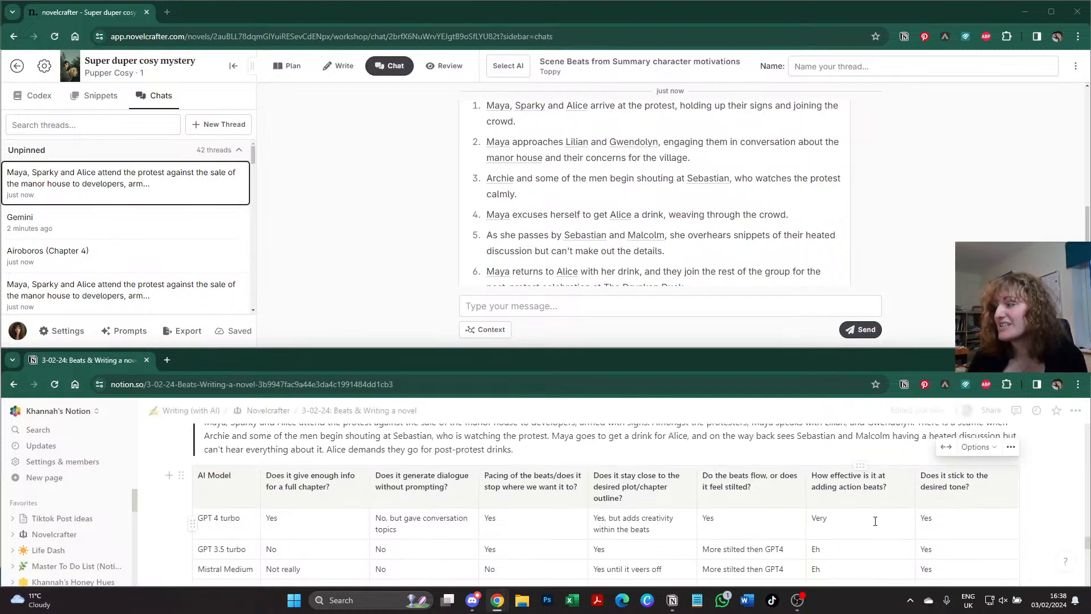
scroll(875, 521, "down", 3)
left_click(943, 509)
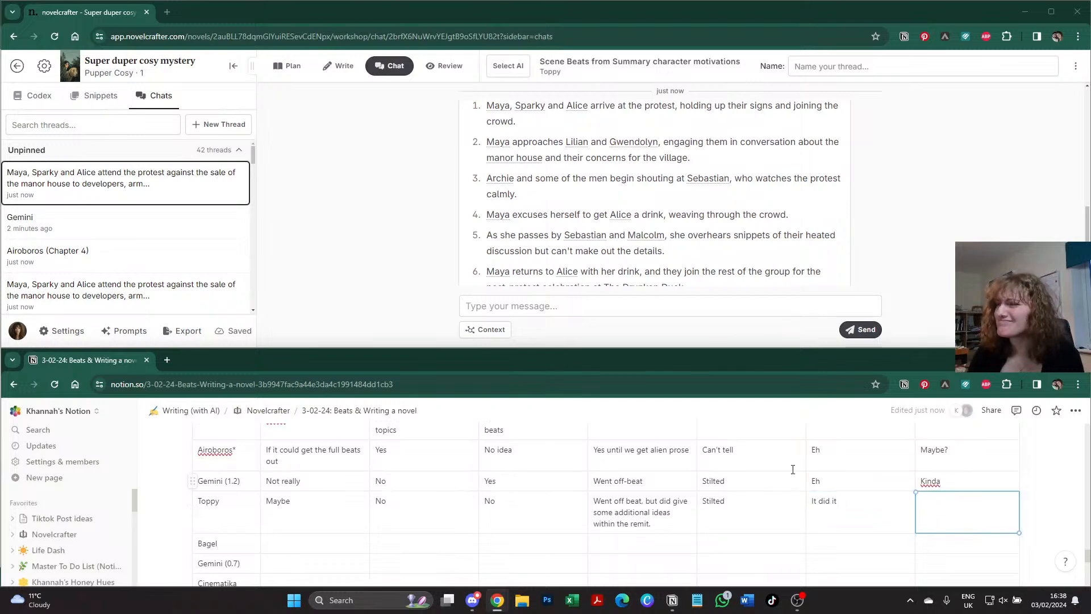
scroll(834, 282, "down", 3)
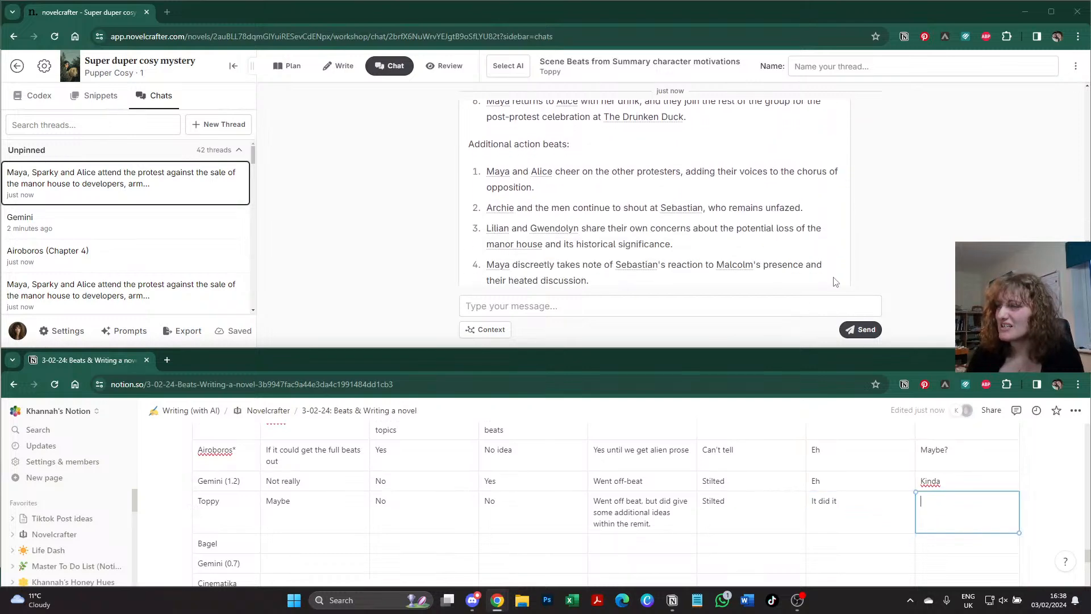
scroll(834, 281, "down", 2)
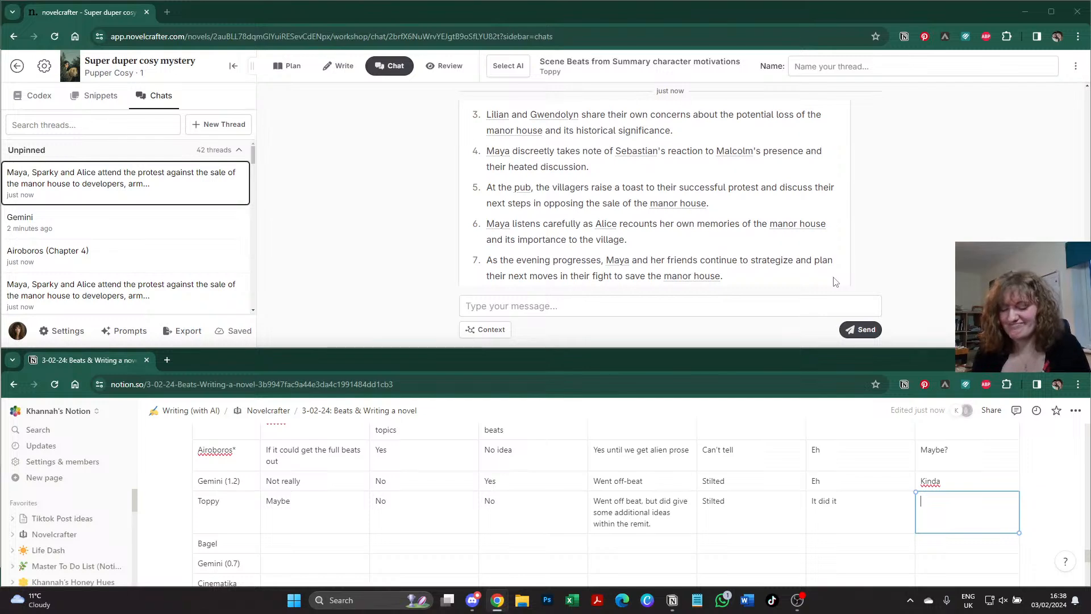
type("Yes but boring")
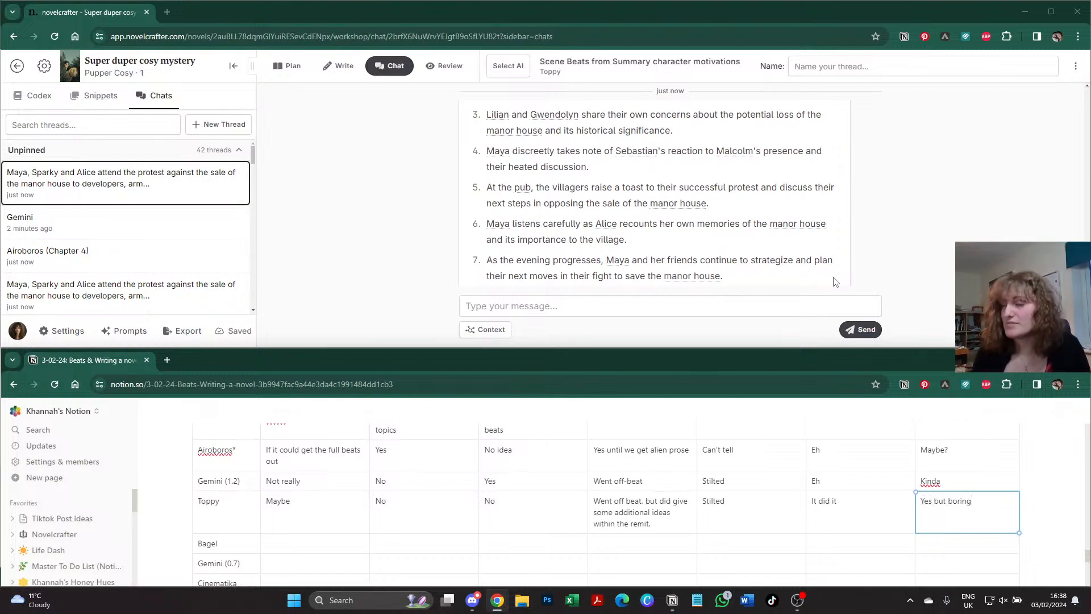
- Copy Toppy's full chat response into the notes below the verdict in the Toppy toggle, and collapse the toggle
scroll(637, 221, "down", 2)
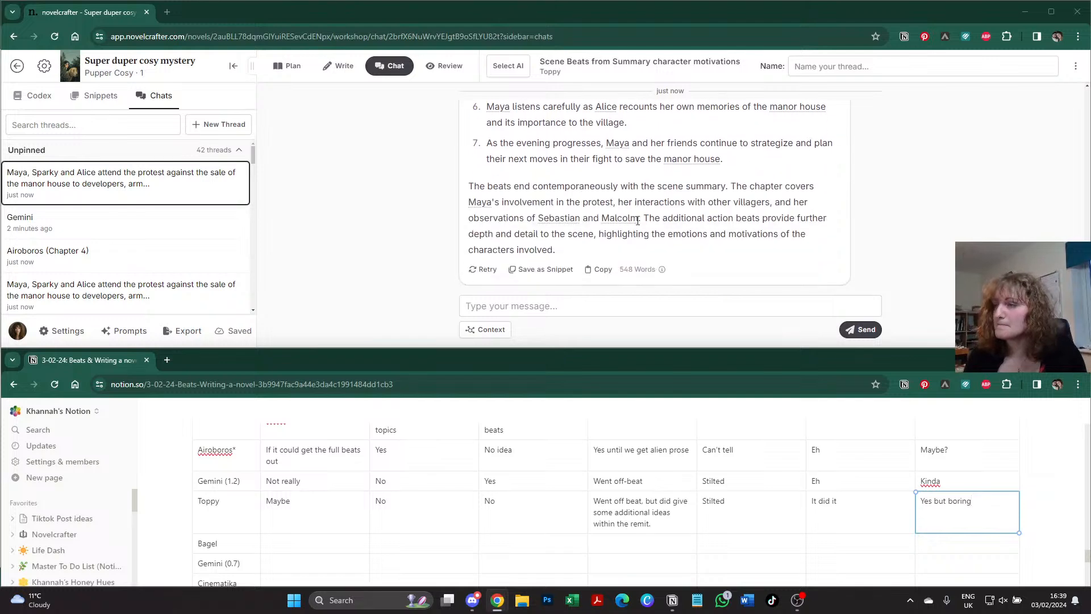
left_click(603, 269)
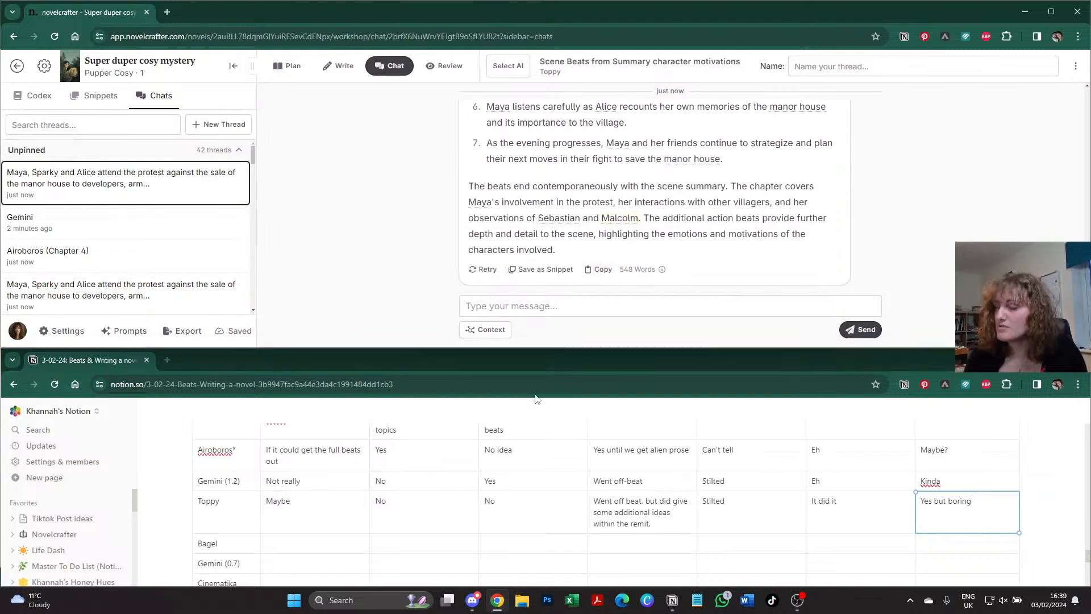
scroll(511, 510, "up", 5)
scroll(333, 514, "down", 1)
scroll(334, 515, "down", 1)
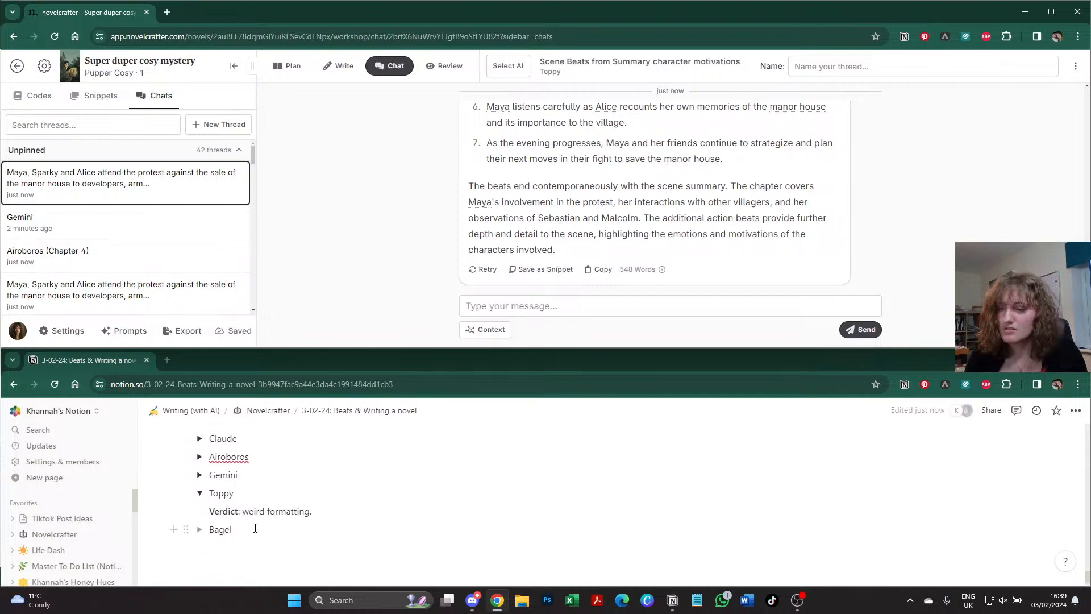
left_click(333, 510)
key("Return")
key("ctrl+v")
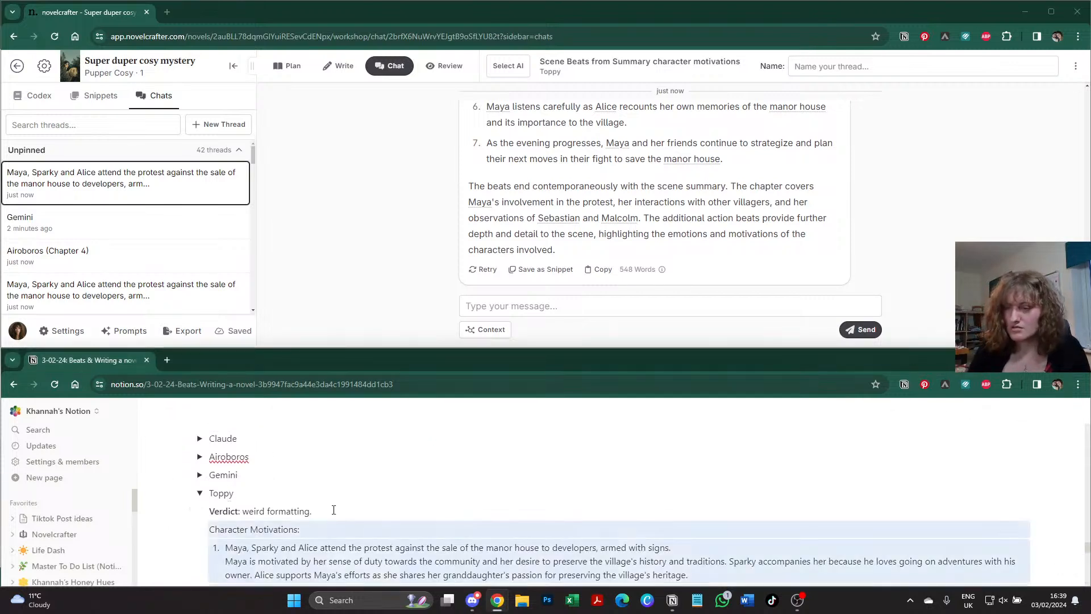
left_click(199, 492)
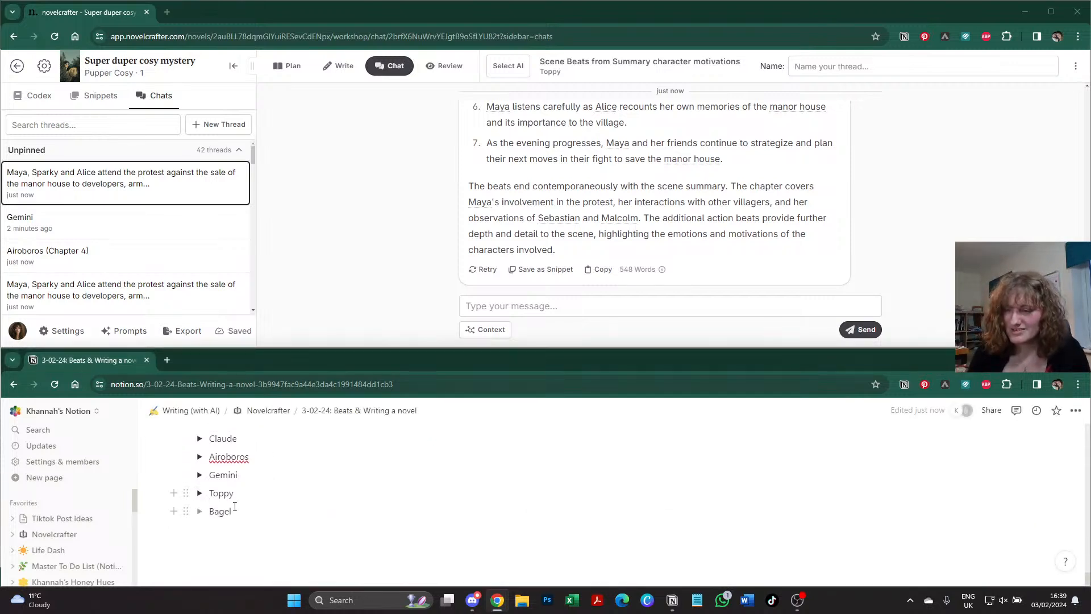
- Add two toggles named "Gemini 2" and "Cinematika" below Bagel in the model list
left_click(245, 510)
key("Return")
type("Gemini")
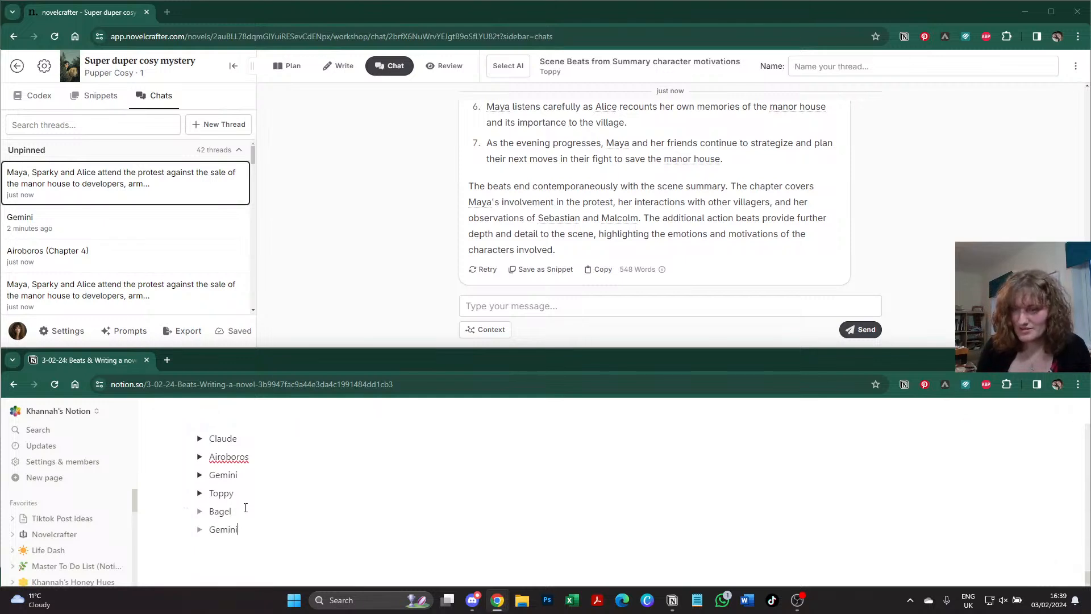
type(" 2")
key("Return")
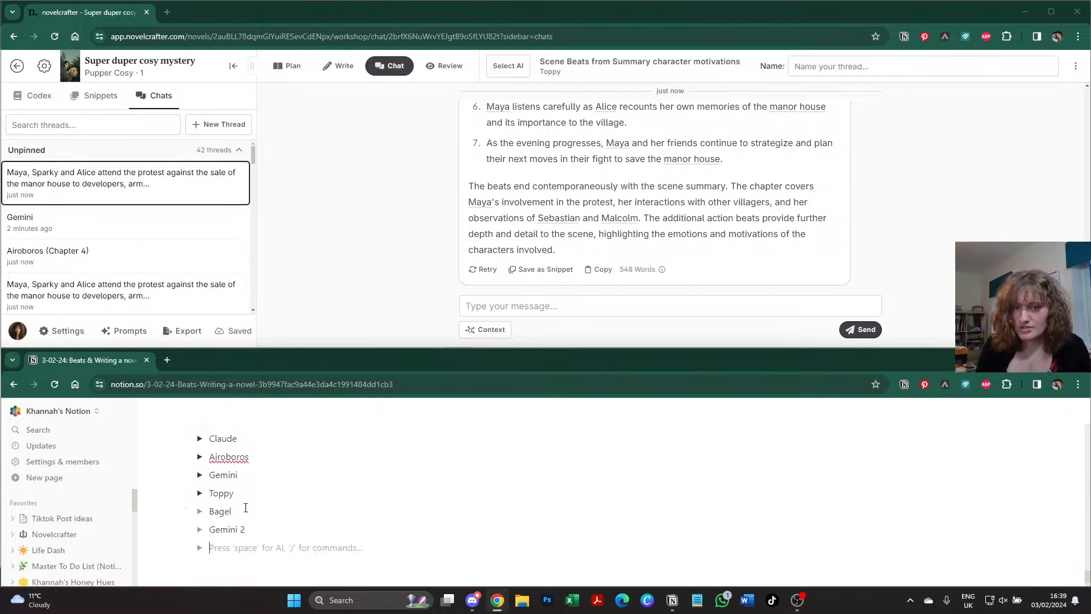
type("Cinematika")
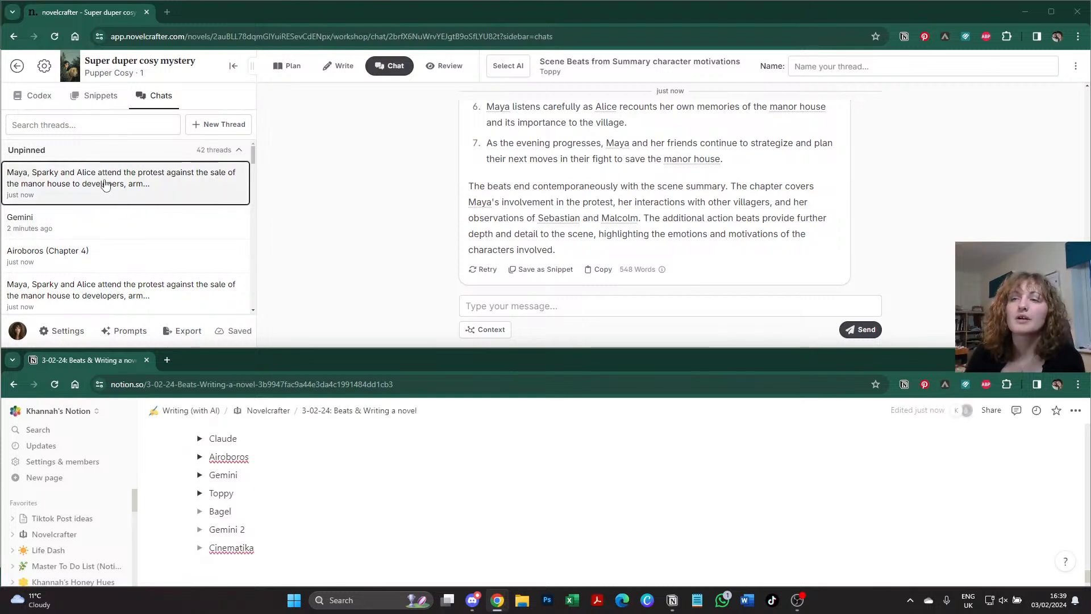
- Name the current chat thread "Toppy"
left_click(830, 72)
type("Toppy (CHapter 4")
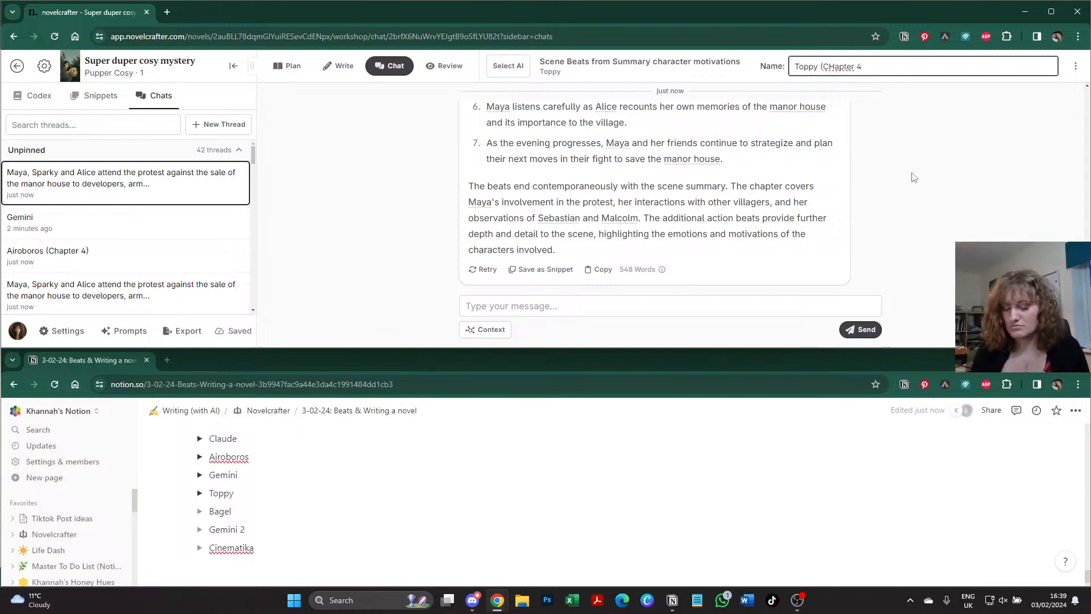
key("ctrl+a")
type("Top")
key("Return")
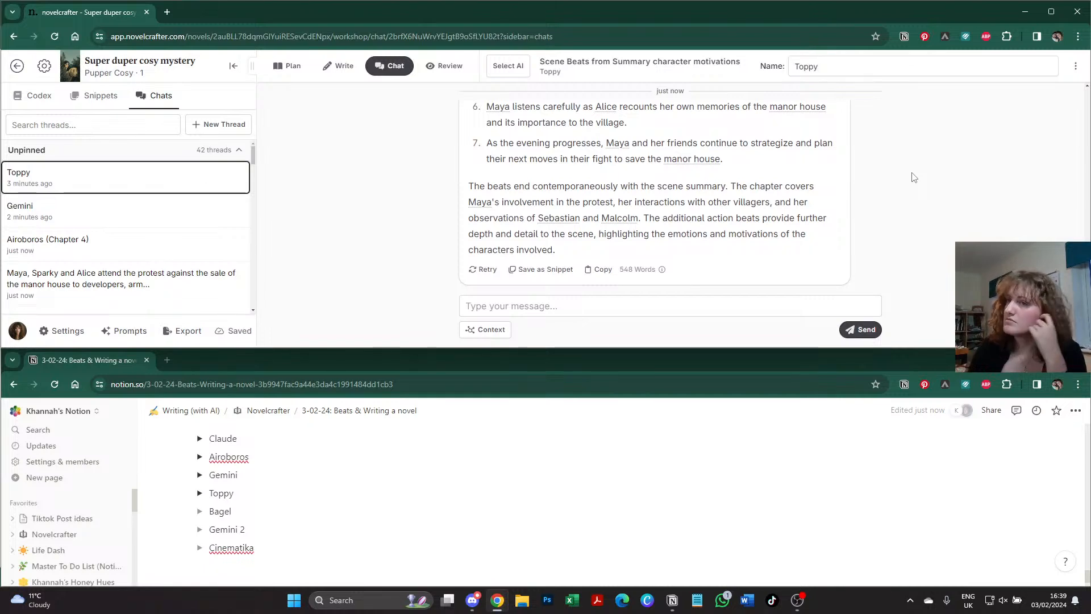
- Start a new chat thread using the "Scene Beats from Summary character motivations" prompt with the Bagel model
left_click(392, 74)
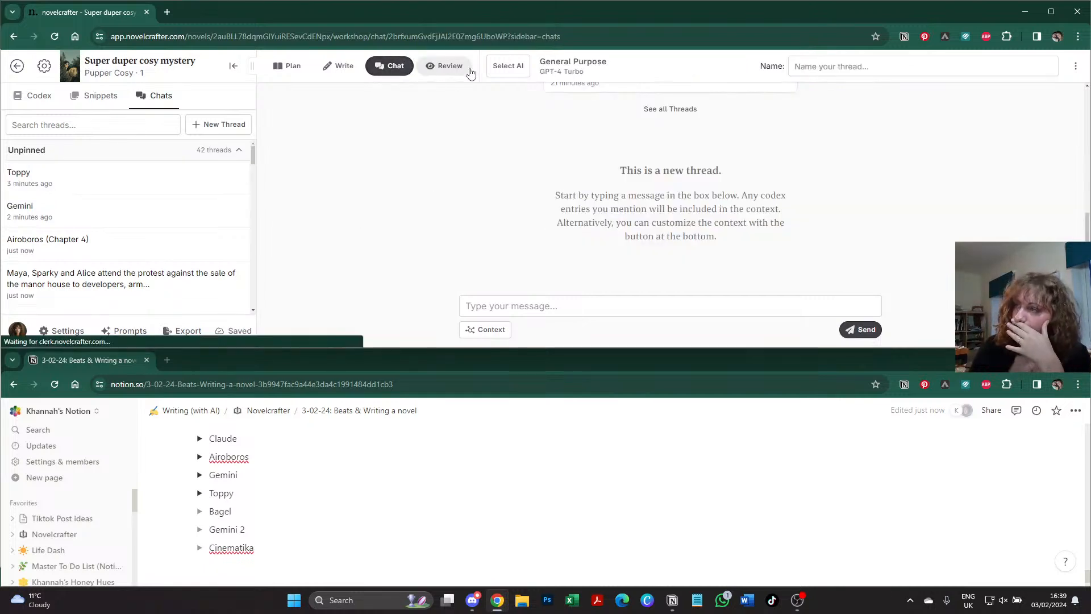
left_click(507, 66)
mouse_move(578, 266)
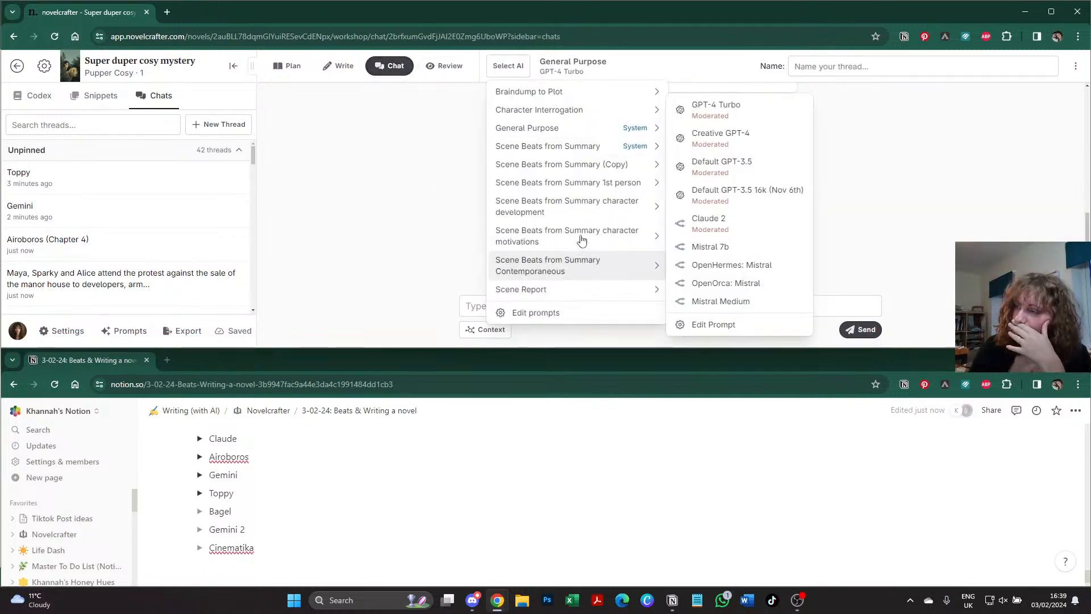
mouse_move(579, 237)
left_click(702, 301)
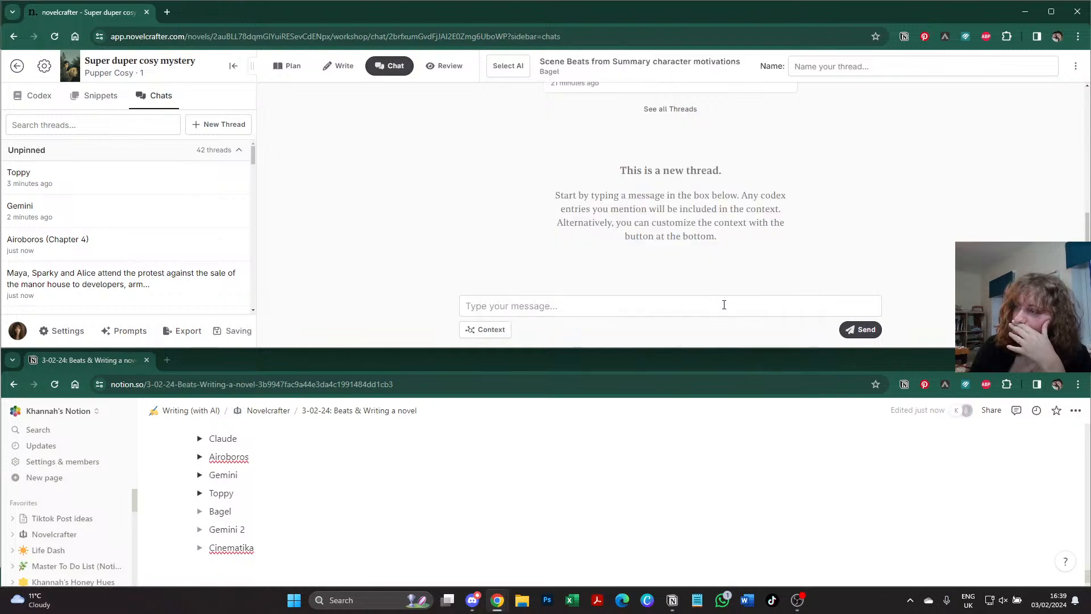
- Copy the quoted protest scene summary above the comparison table and send it as the message in the Bagel thread
scroll(422, 456, "up", 8)
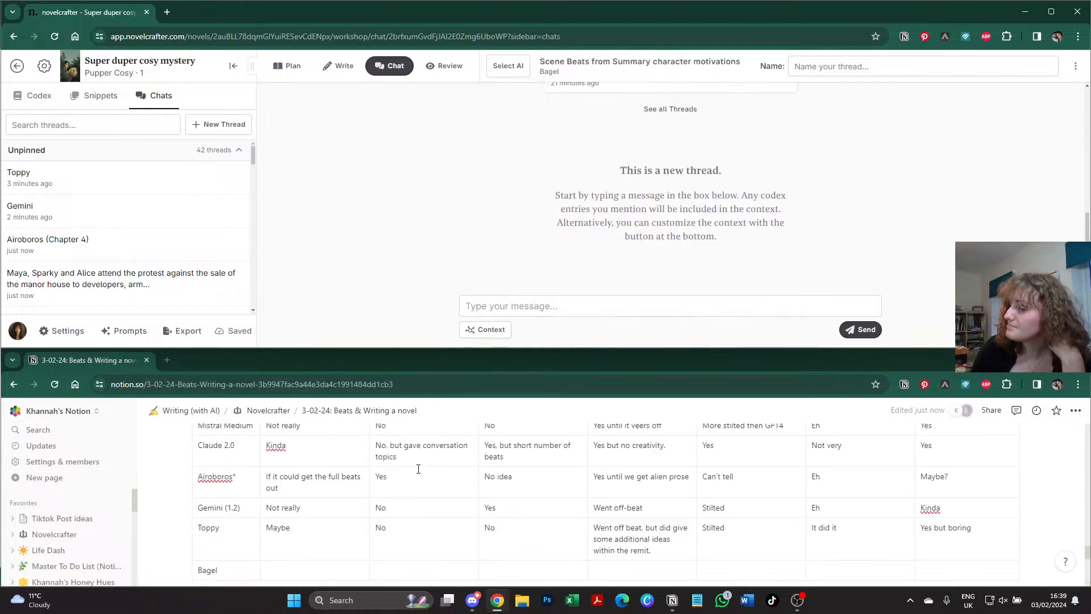
triple_click(387, 492)
key("ctrl+c")
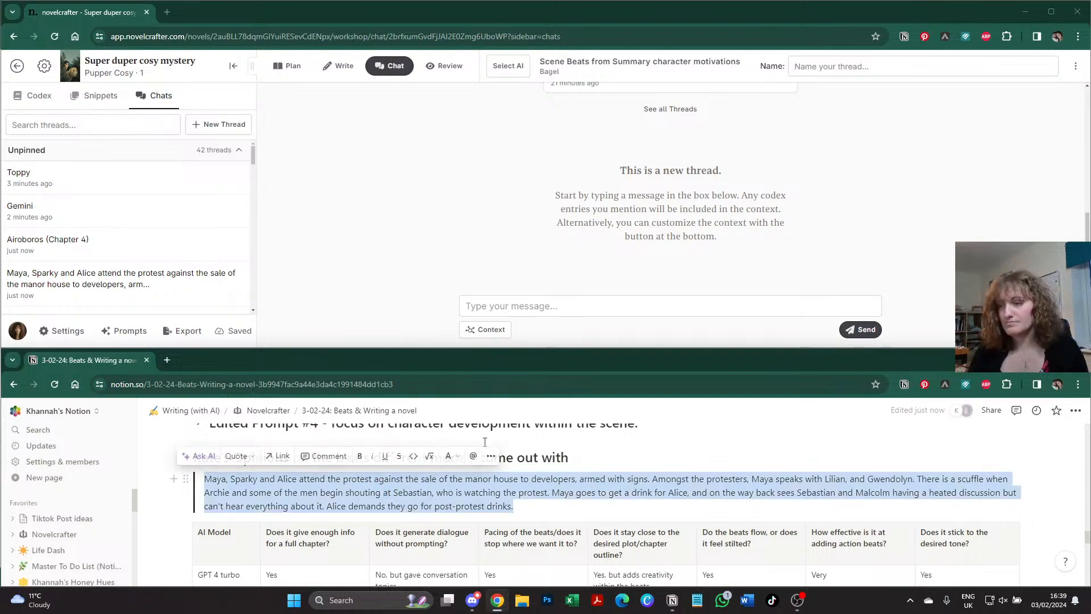
left_click(553, 306)
key("ctrl+v")
left_click(851, 332)
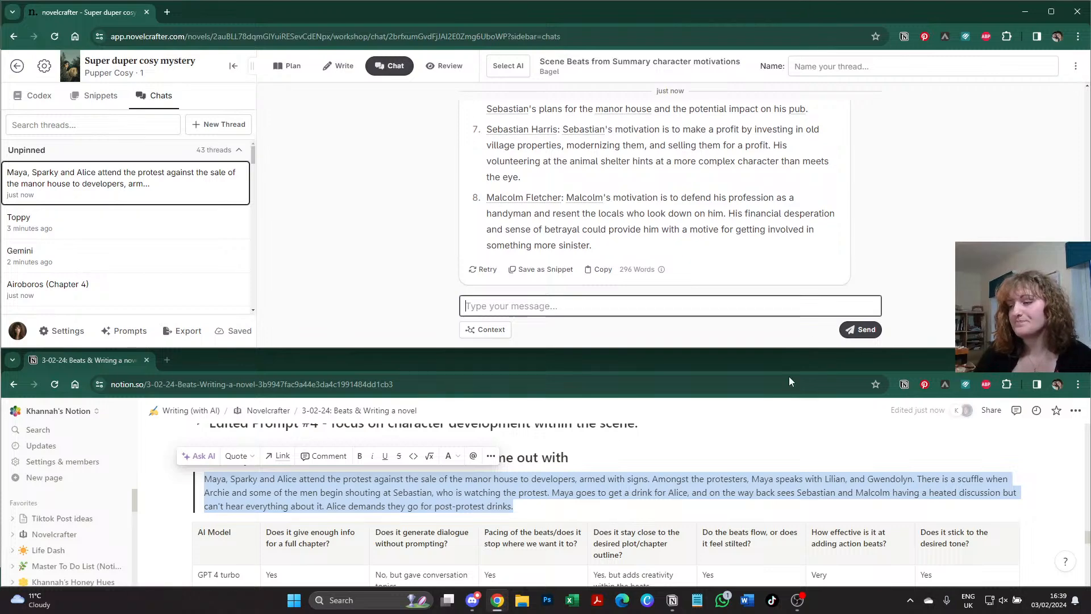
- Add "It did give a reason to move onto the next chapter." to the Toppy verdict and collapse that toggle
scroll(407, 538, "down", 10)
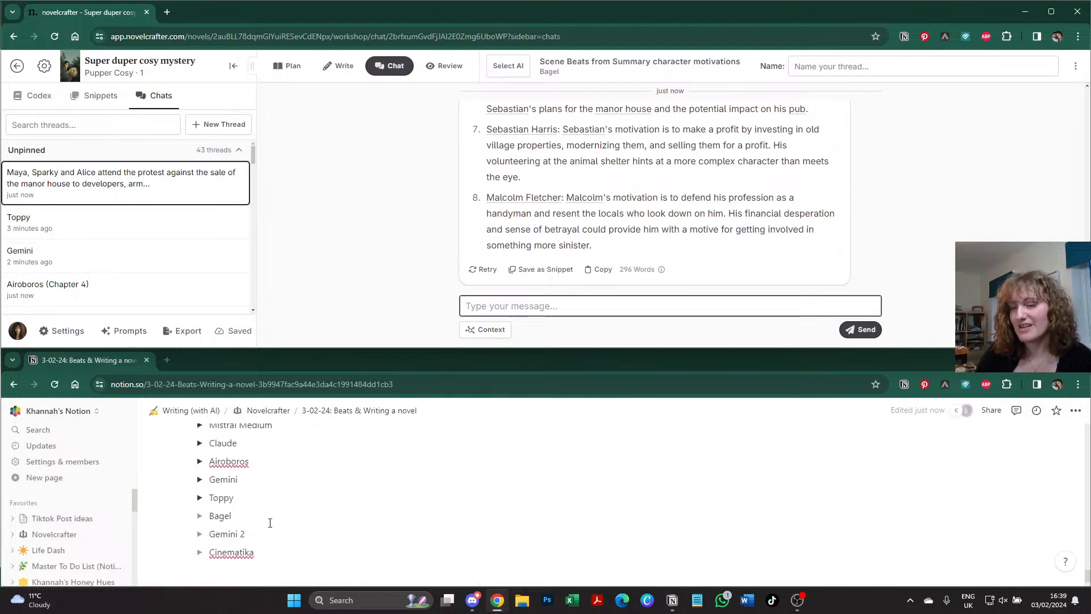
left_click(200, 497)
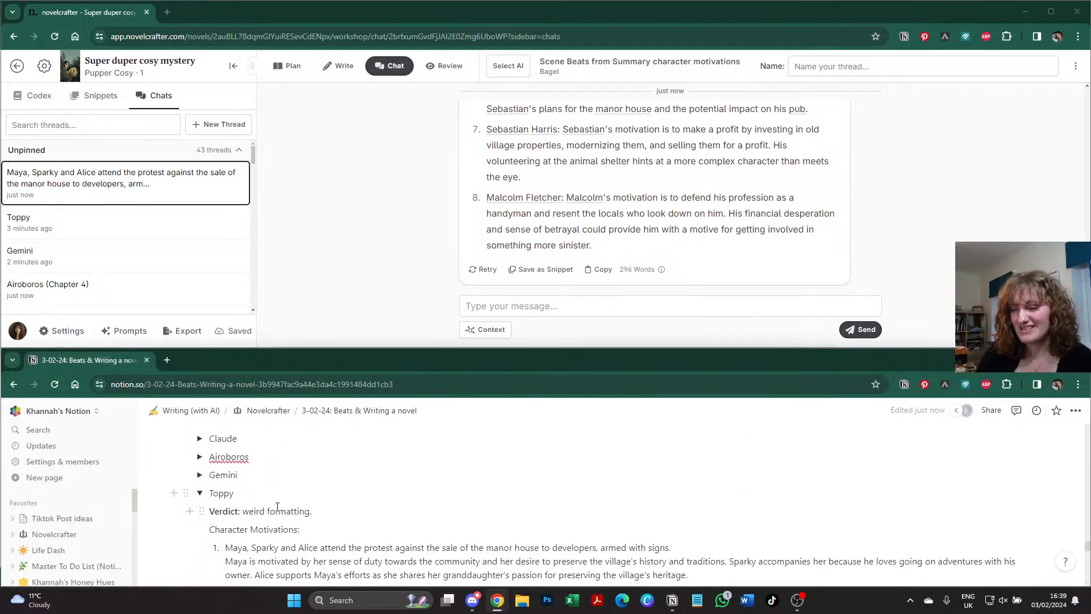
left_click(319, 511)
type("It did give a reason to")
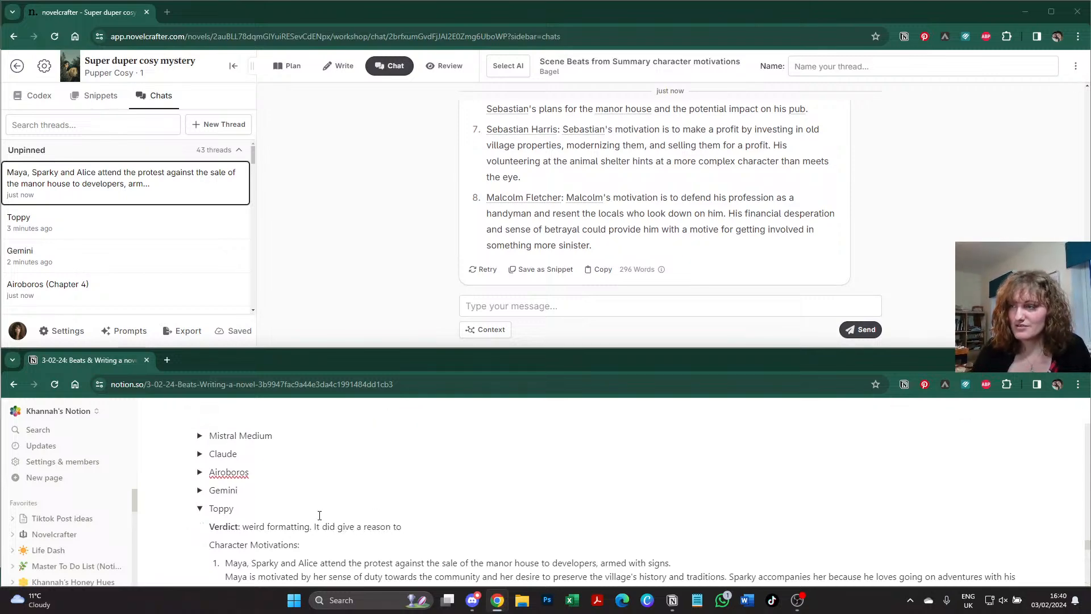
scroll(319, 514, "down", 8)
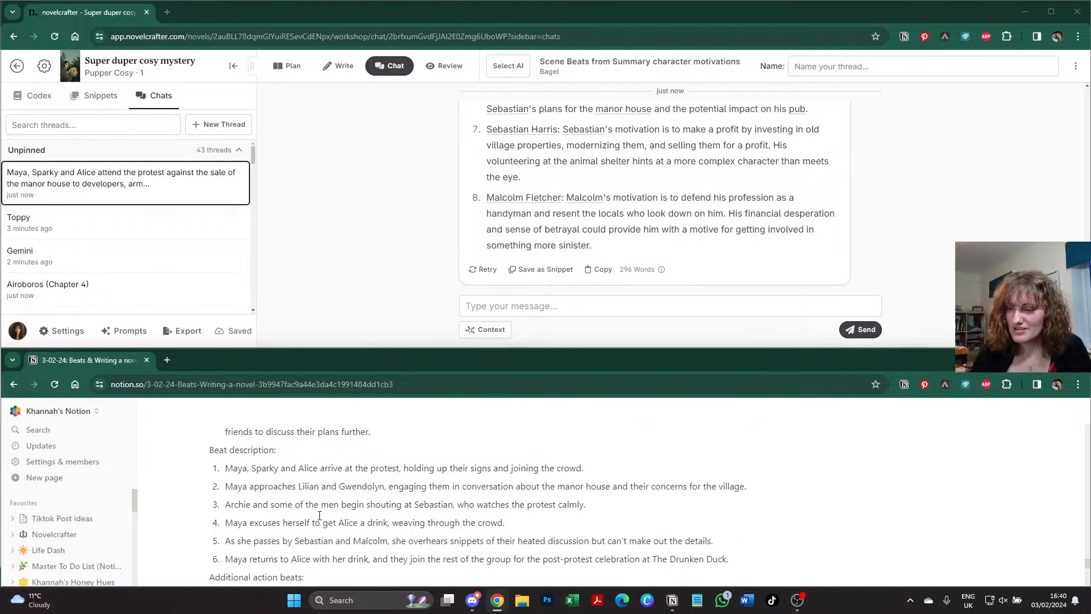
scroll(319, 515, "down", 3)
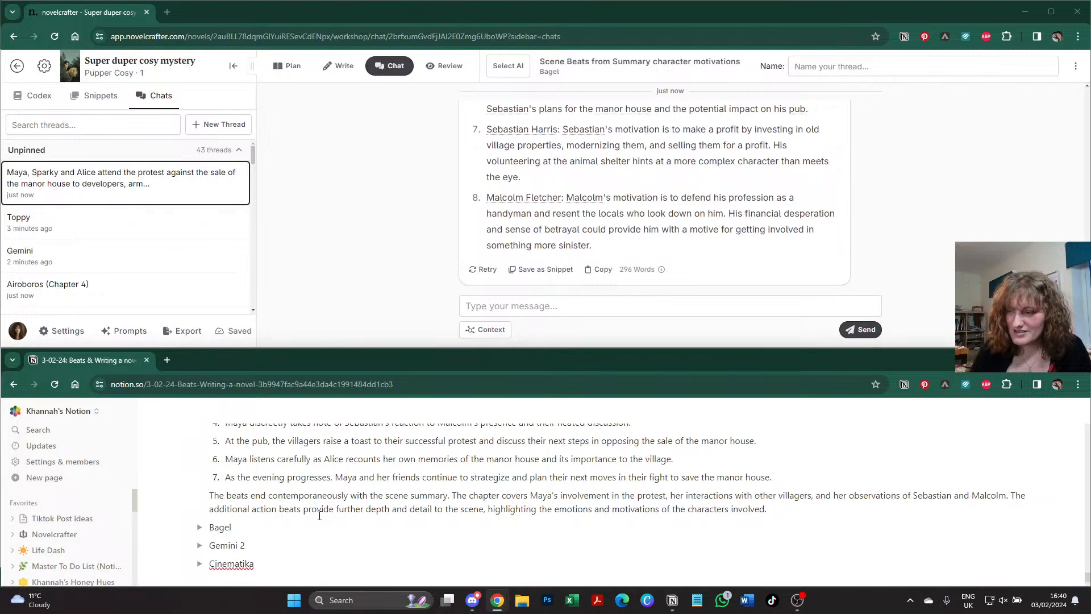
scroll(319, 515, "up", 4)
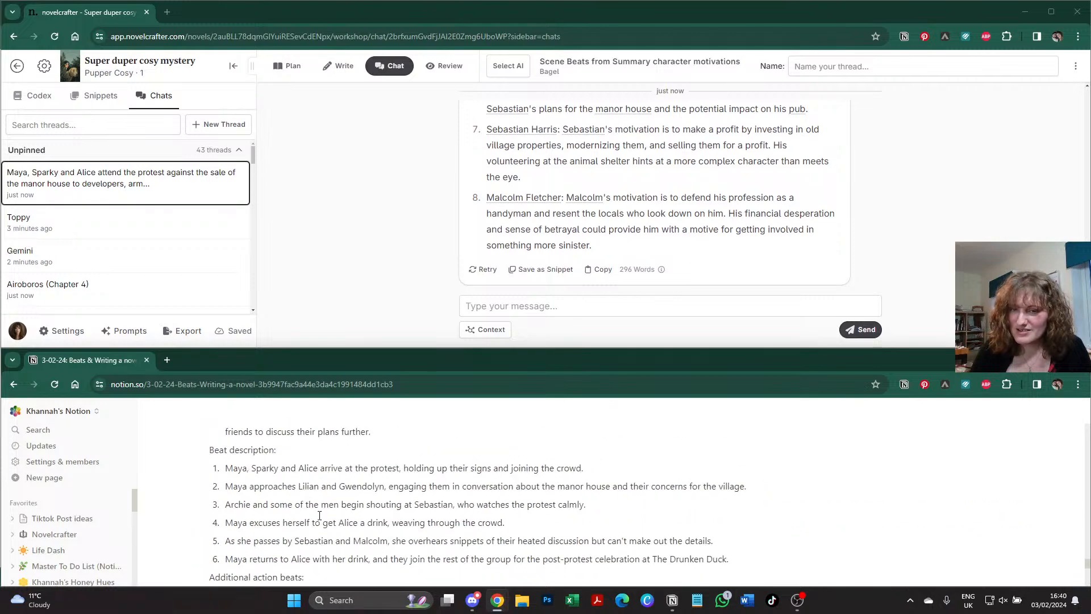
scroll(319, 515, "up", 6)
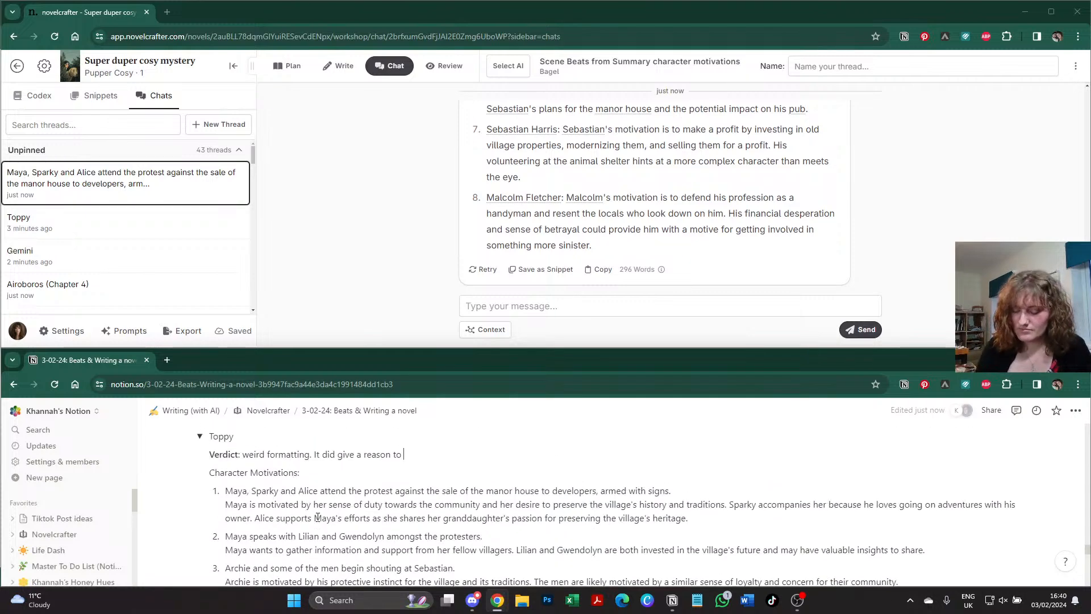
type("move onto the ")
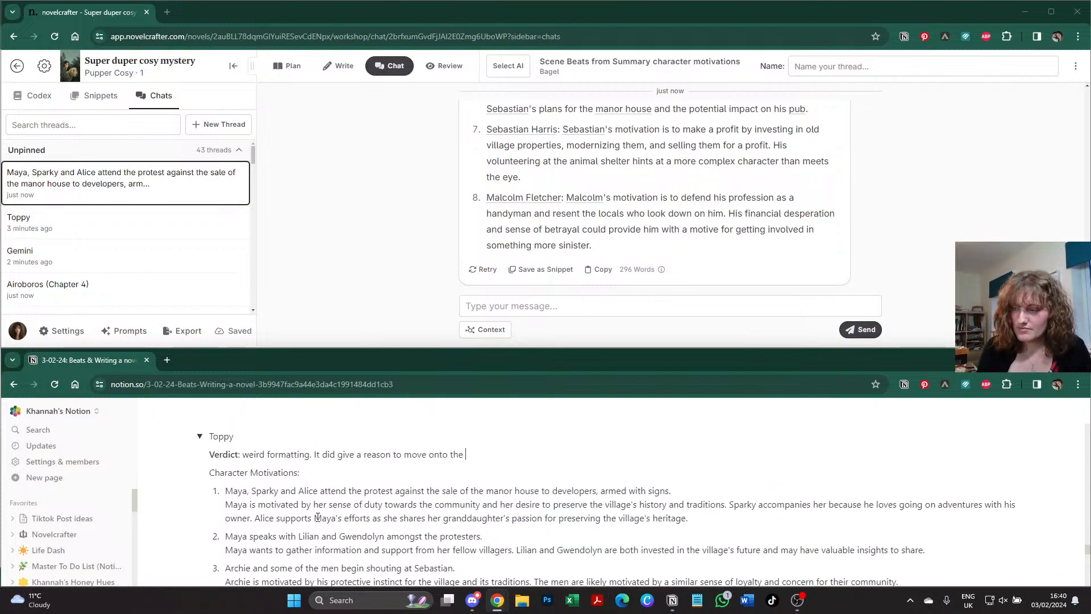
type("nec")
type("t ")
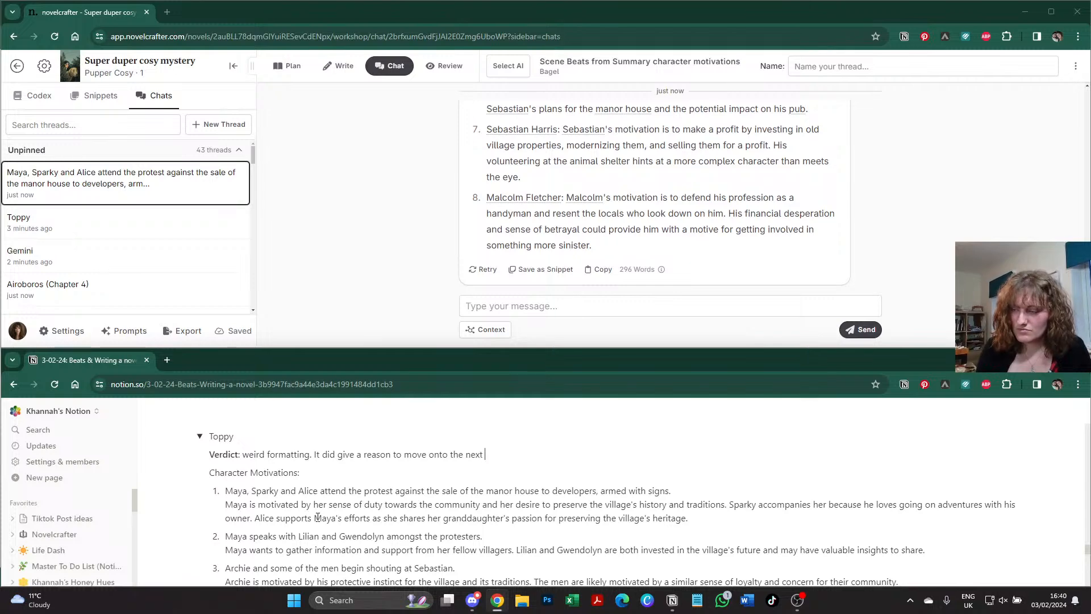
type("chapter.")
scroll(346, 489, "down", 10)
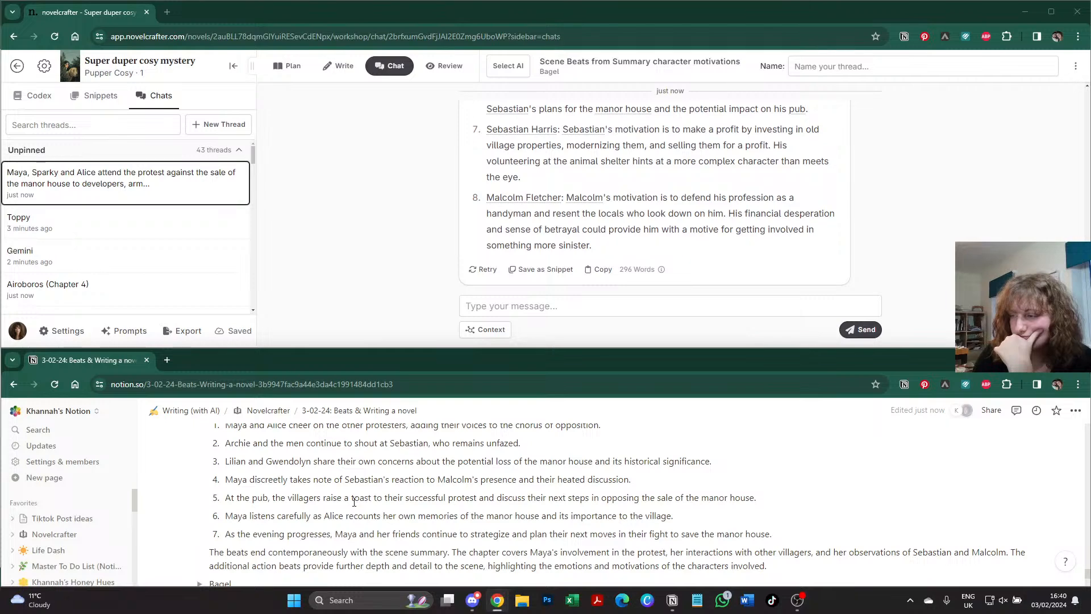
scroll(354, 501, "up", 10)
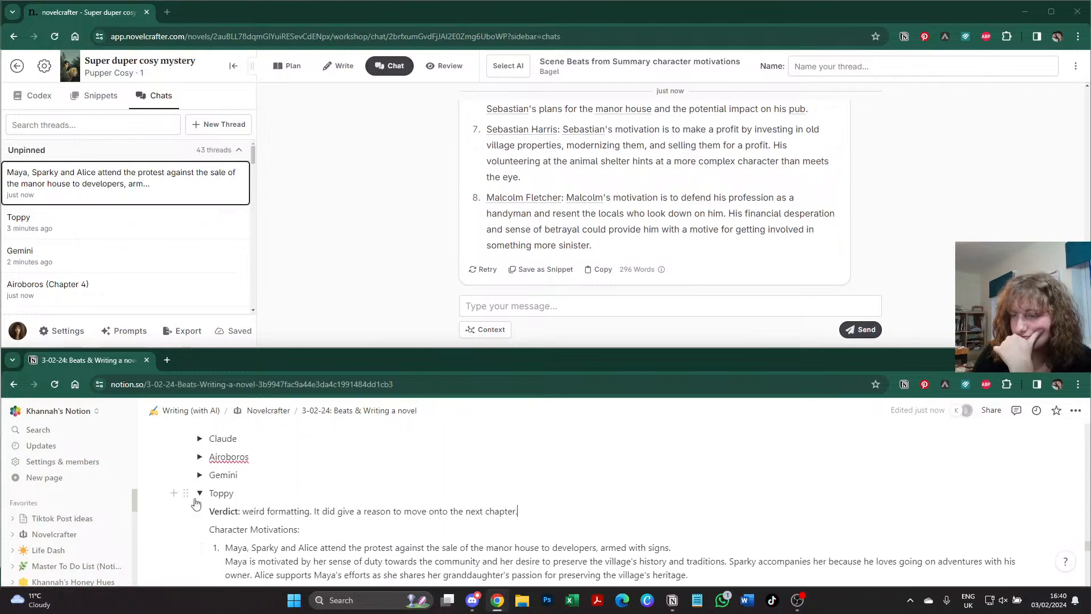
left_click(198, 495)
- Send the message "Now please write the beats." in the Bagel chat thread
scroll(425, 239, "up", 10)
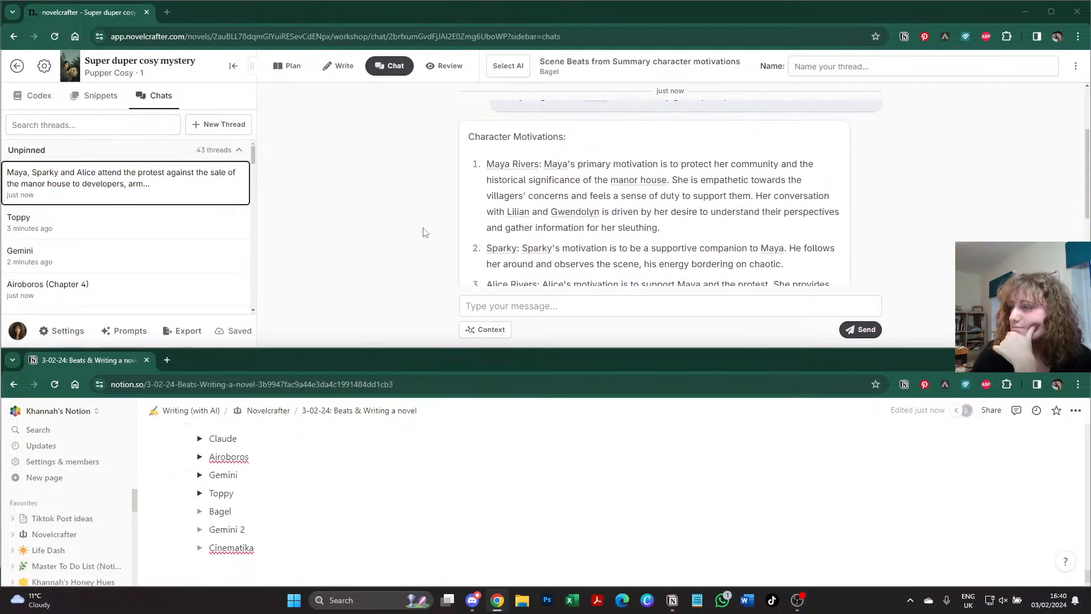
scroll(425, 232, "up", 2)
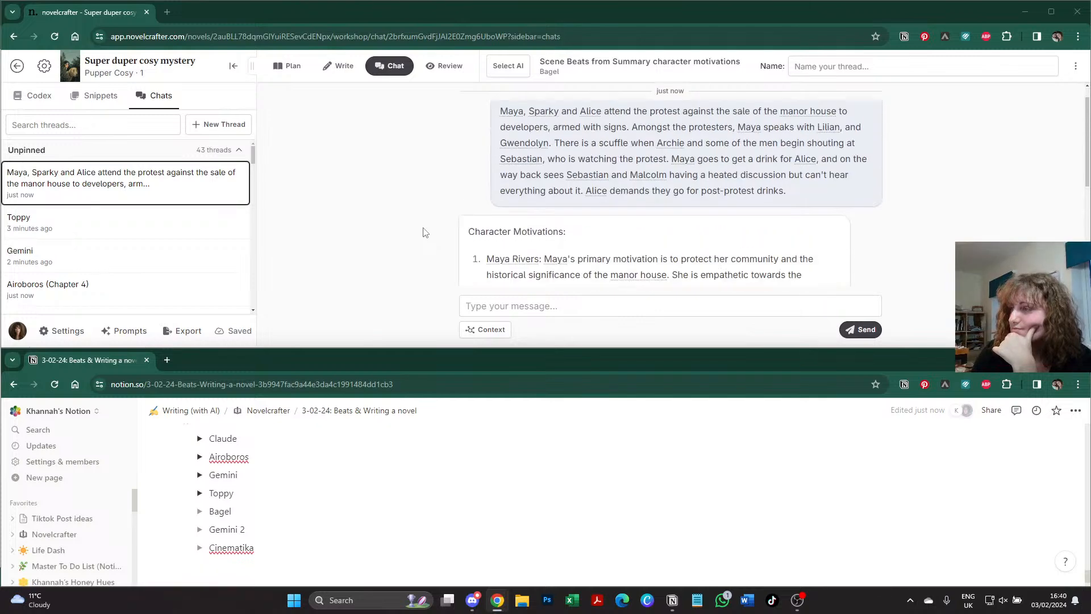
scroll(425, 232, "down", 10)
left_click(558, 304)
type("N")
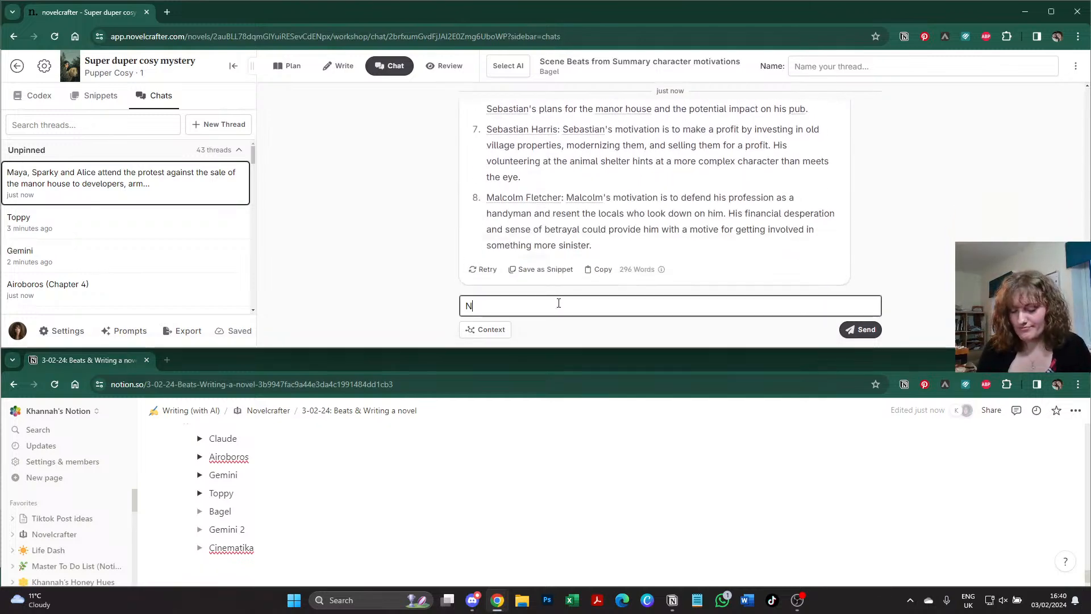
type("ow please write th")
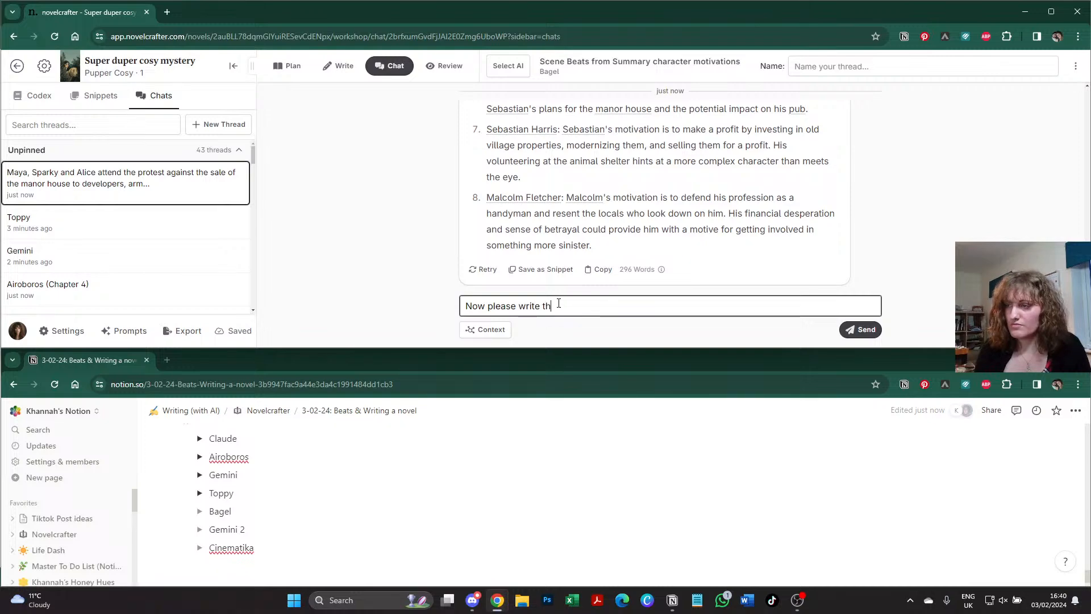
type("e beats.")
key("Return")
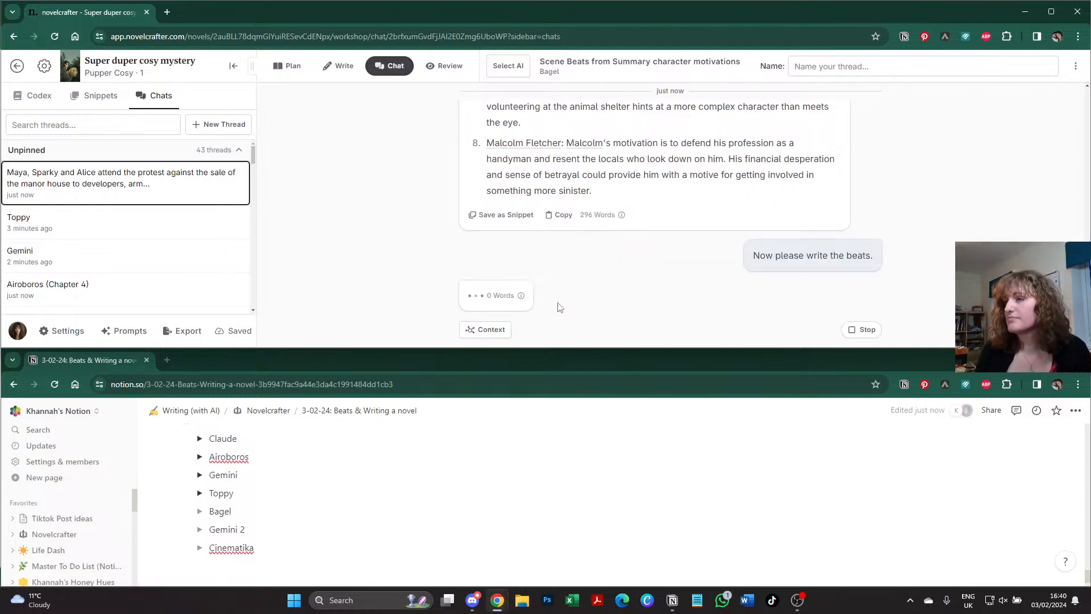
- Read the character motivations and the generated beats in the Bagel thread and compare them with the scene summary
scroll(463, 220, "up", 10)
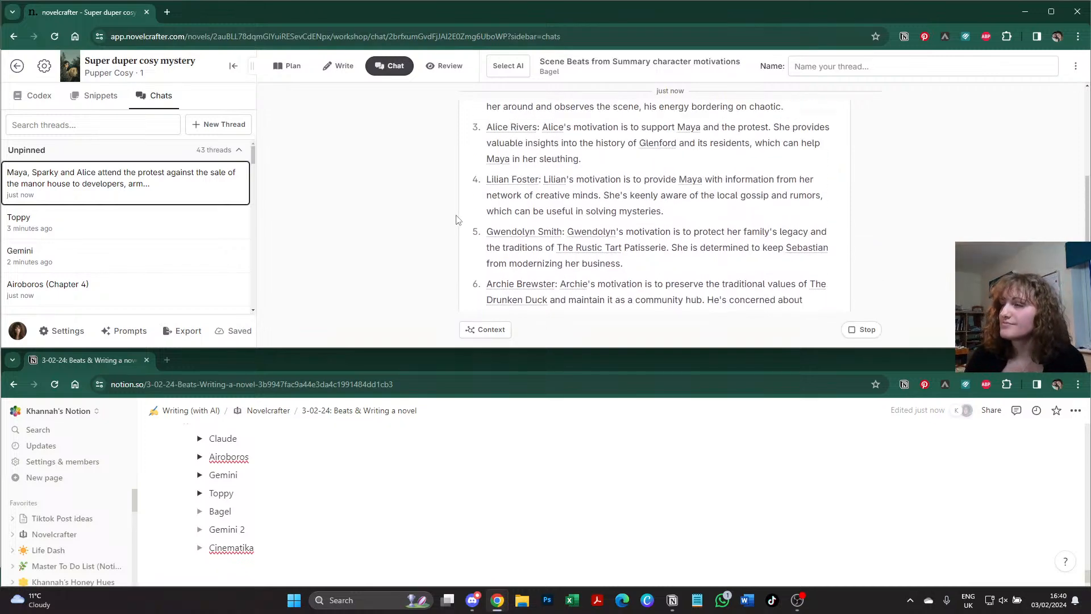
scroll(456, 220, "up", 1)
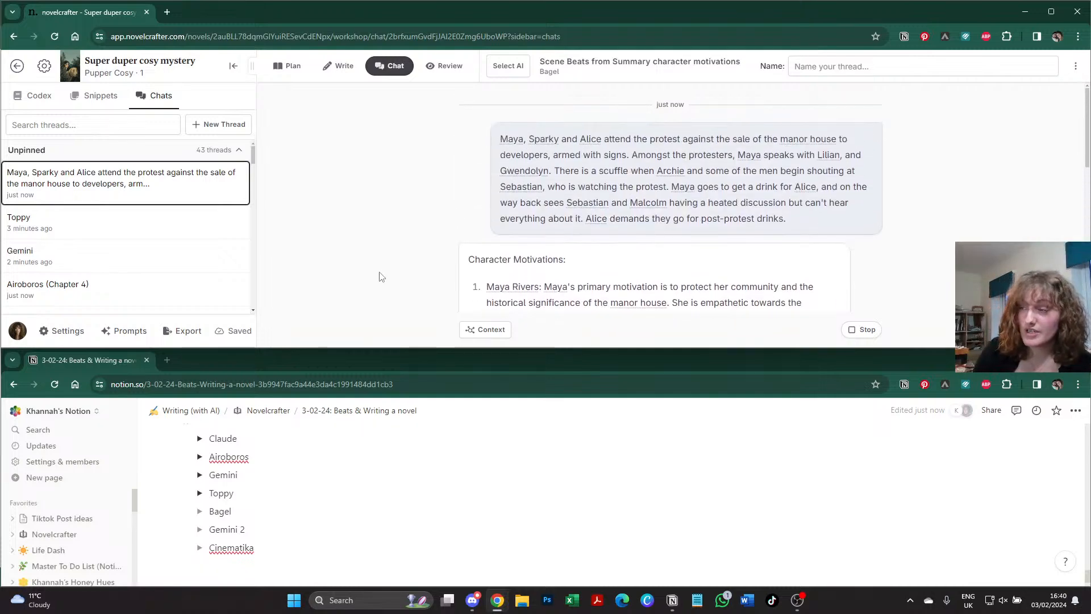
scroll(415, 252, "down", 6)
scroll(414, 253, "down", 5)
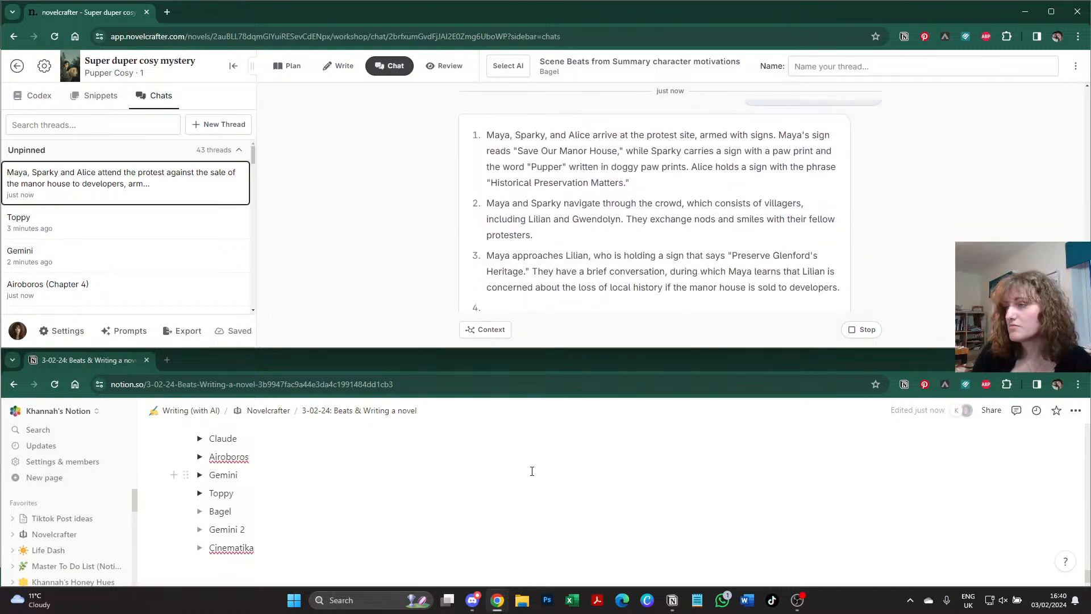
scroll(531, 470, "up", 5)
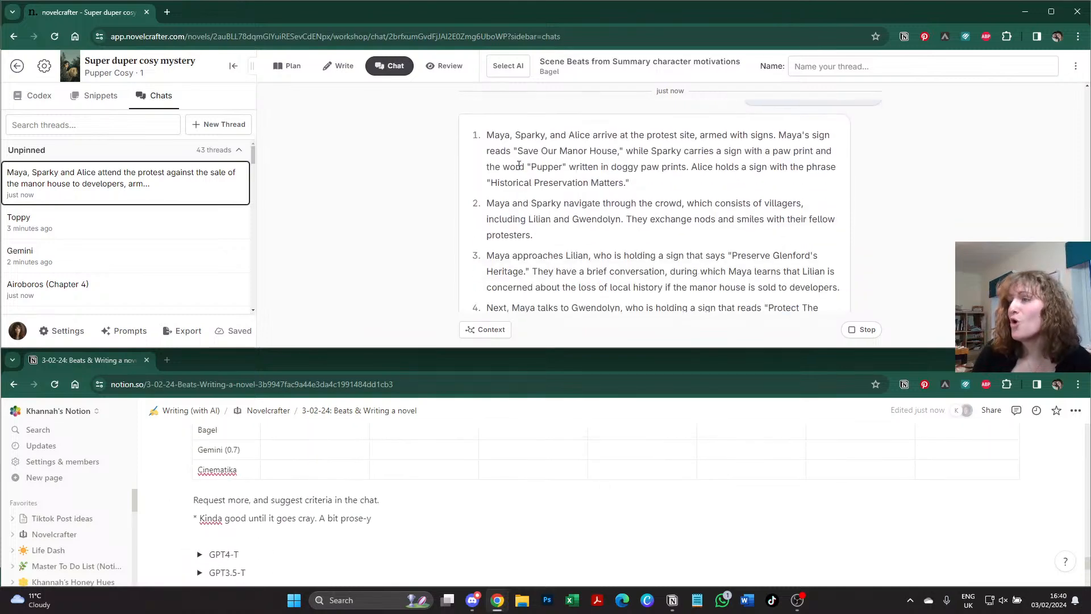
scroll(518, 164, "up", 1)
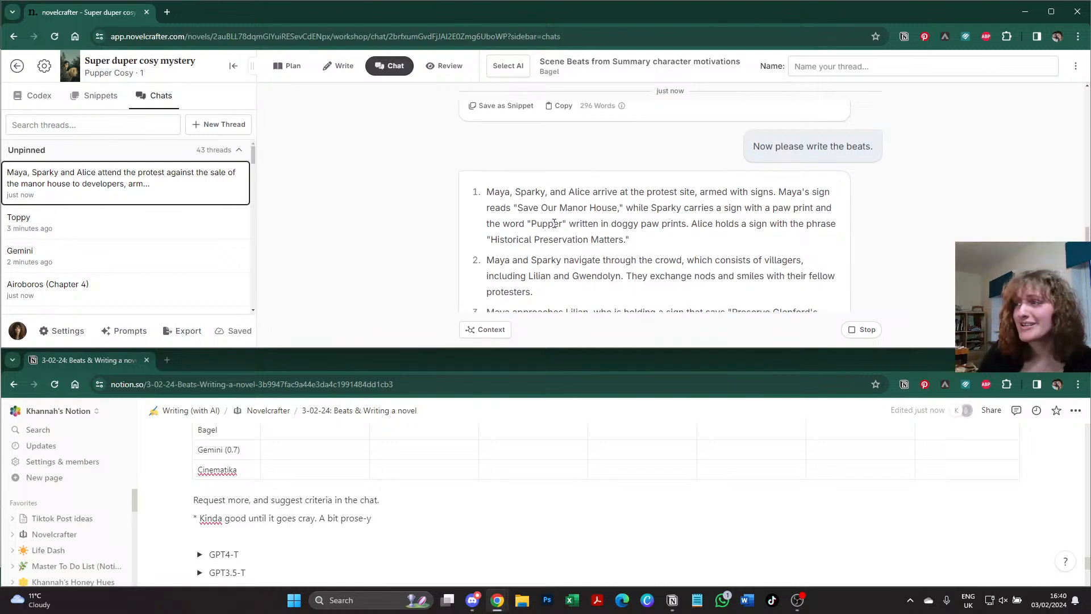
scroll(549, 227, "down", 1)
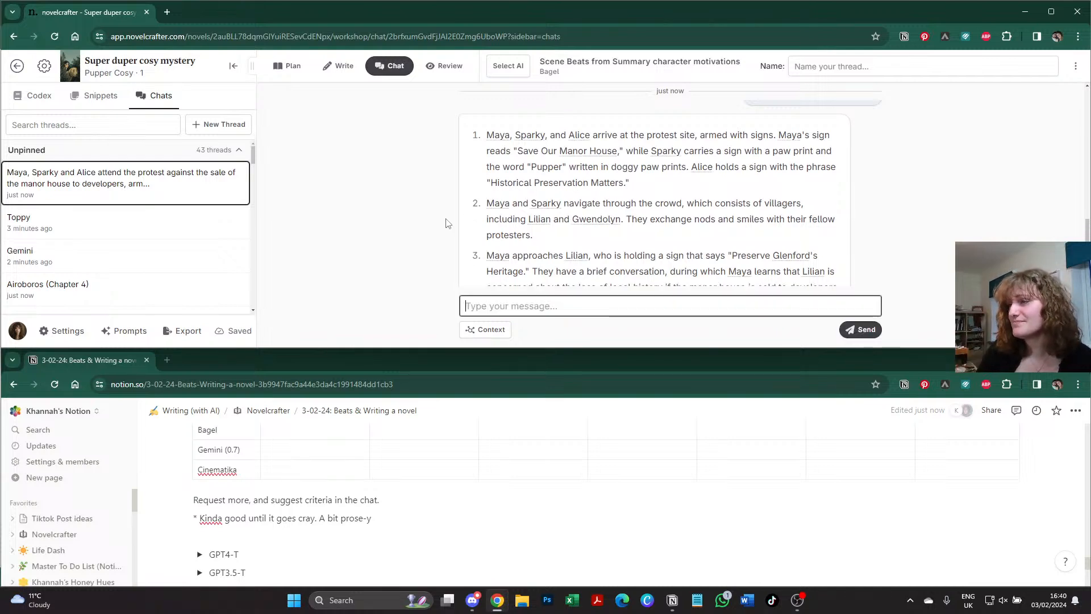
scroll(430, 226, "down", 1)
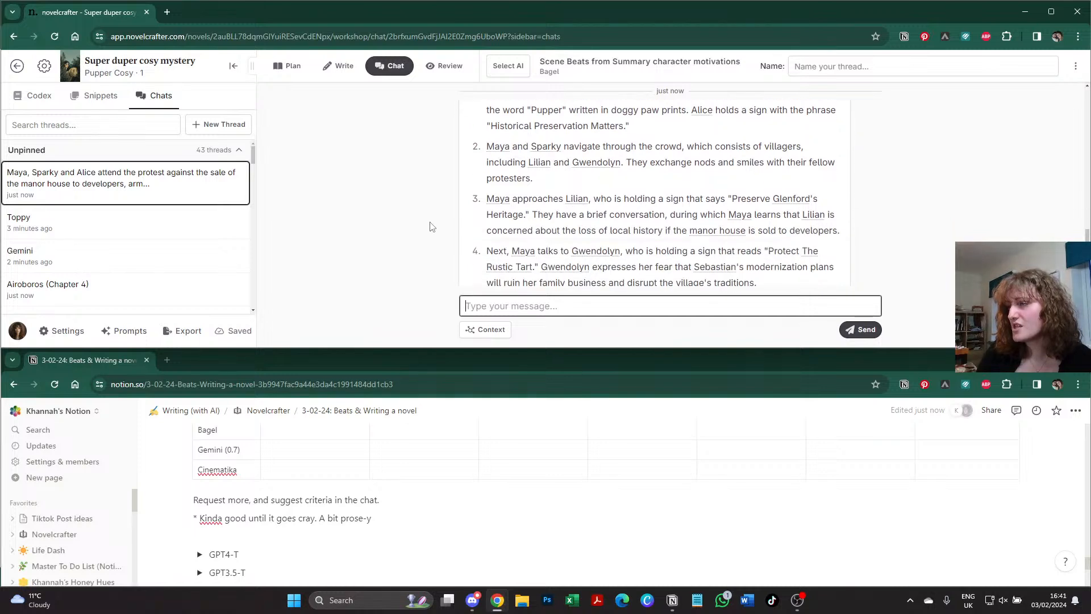
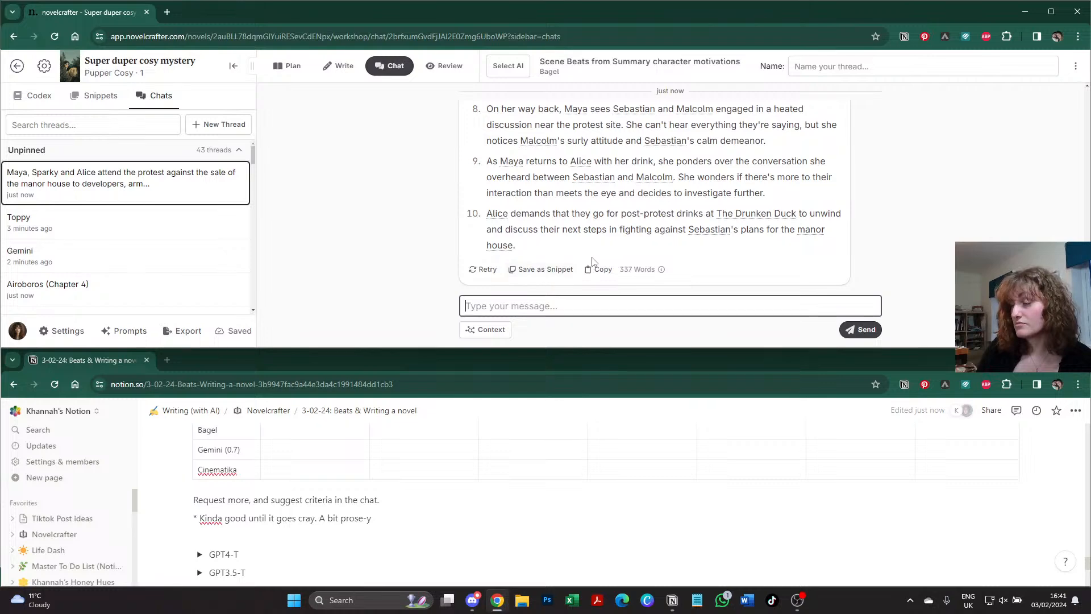
- Copy Bagel's character motivations reply into the empty Bagel toggle in the Notion page, and copy its beats reply to the clipboard
scroll(390, 468, "down", 4)
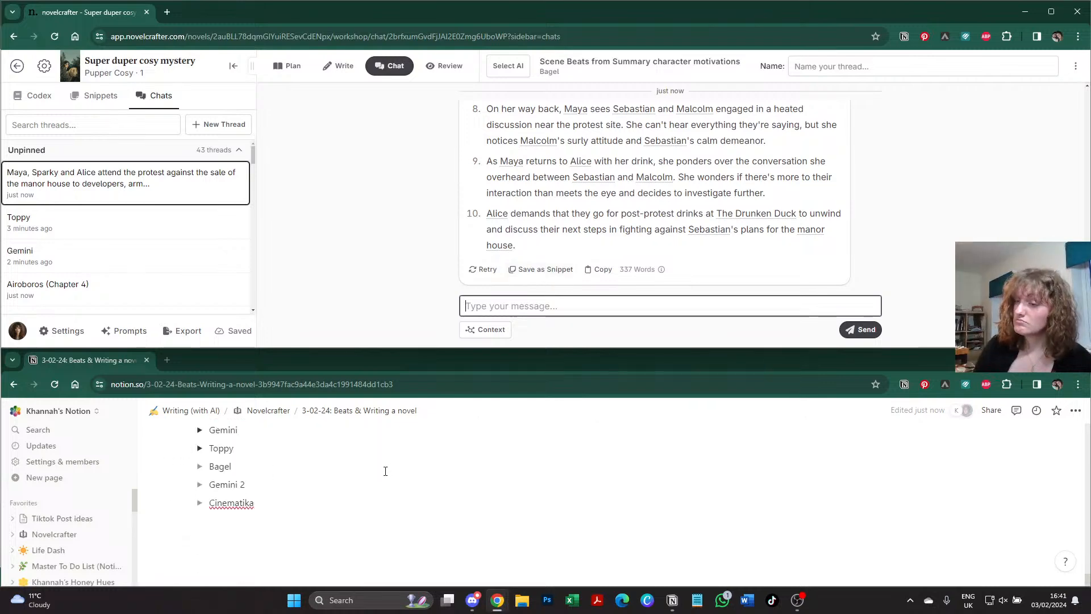
left_click(199, 466)
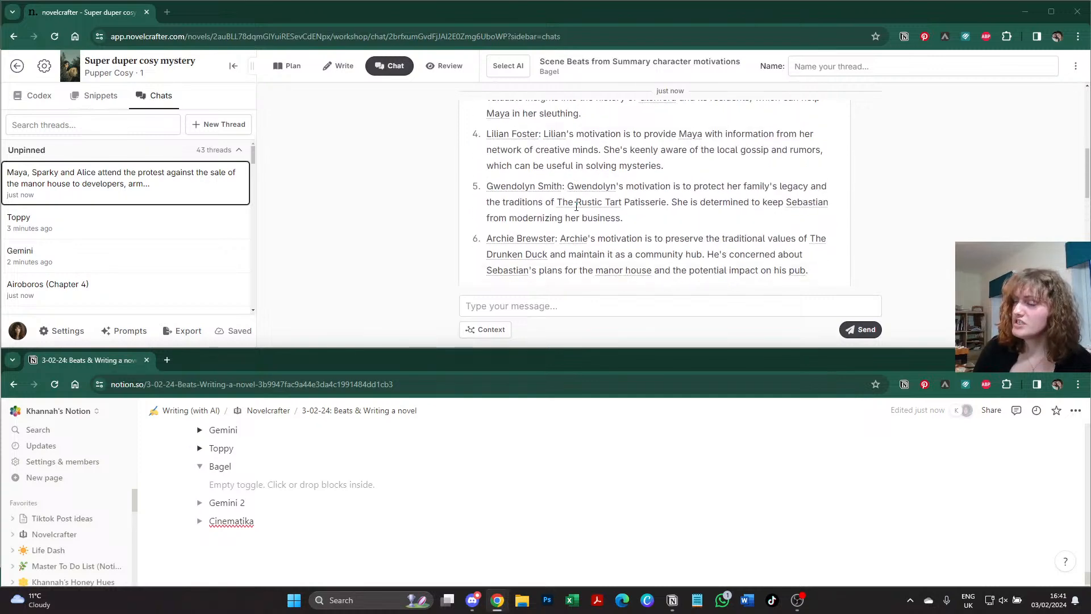
left_click(560, 168)
left_click(252, 486)
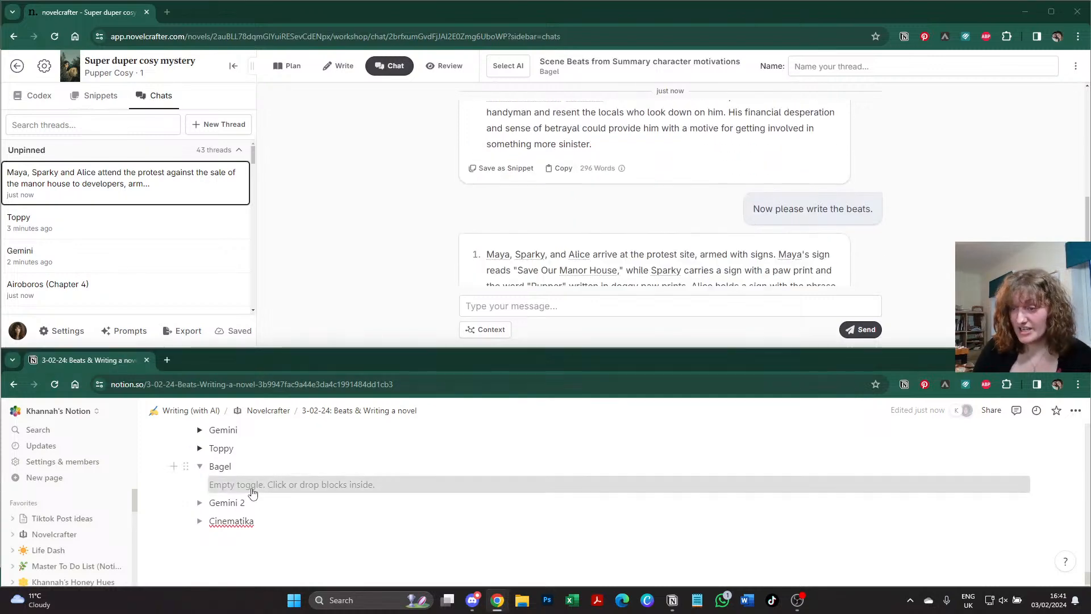
key("ctrl+v")
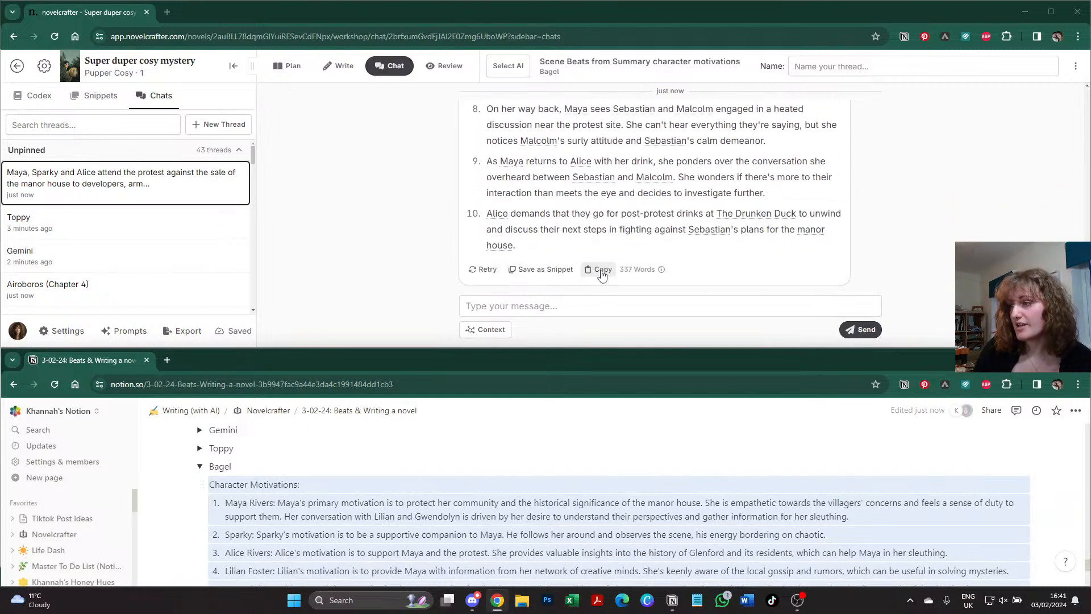
left_click(597, 269)
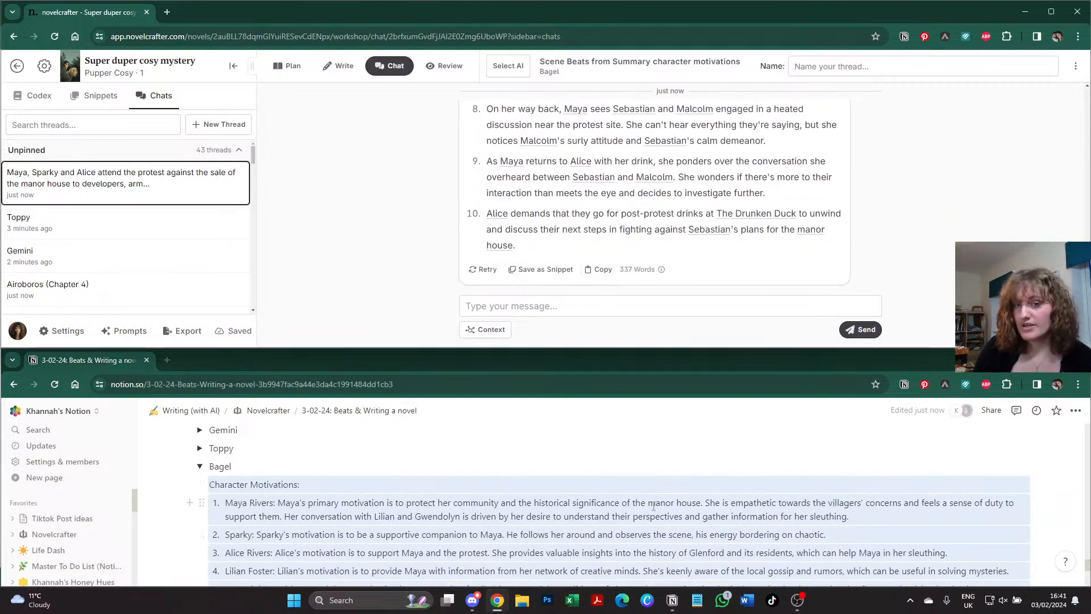
- Try to paste the copied beats directly below the eighth character motivation in the Bagel toggle, and undo the paste
scroll(654, 505, "down", 3)
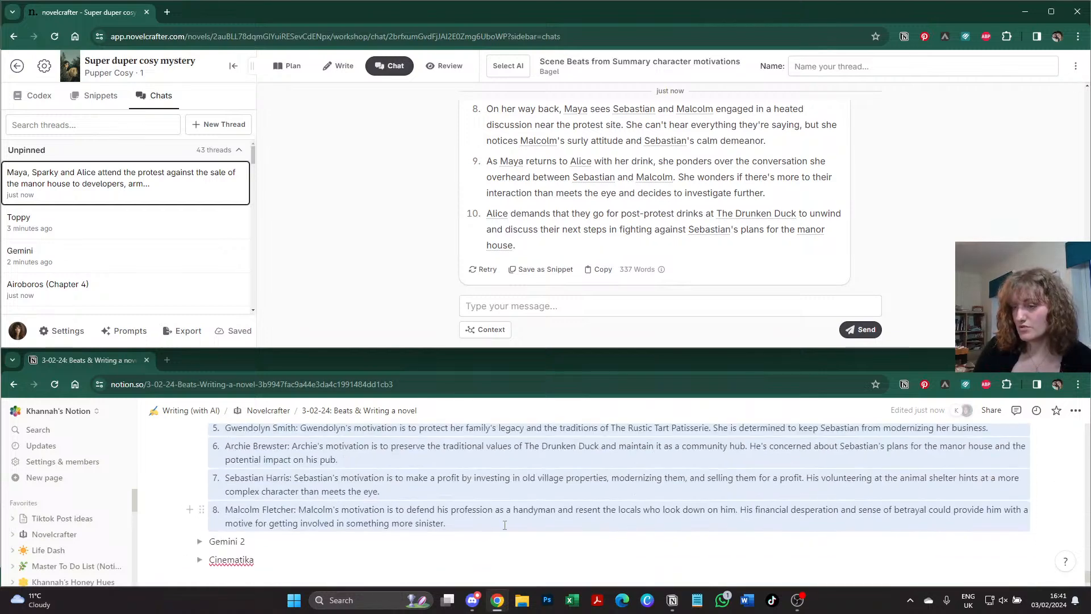
left_click(504, 525)
key("Return")
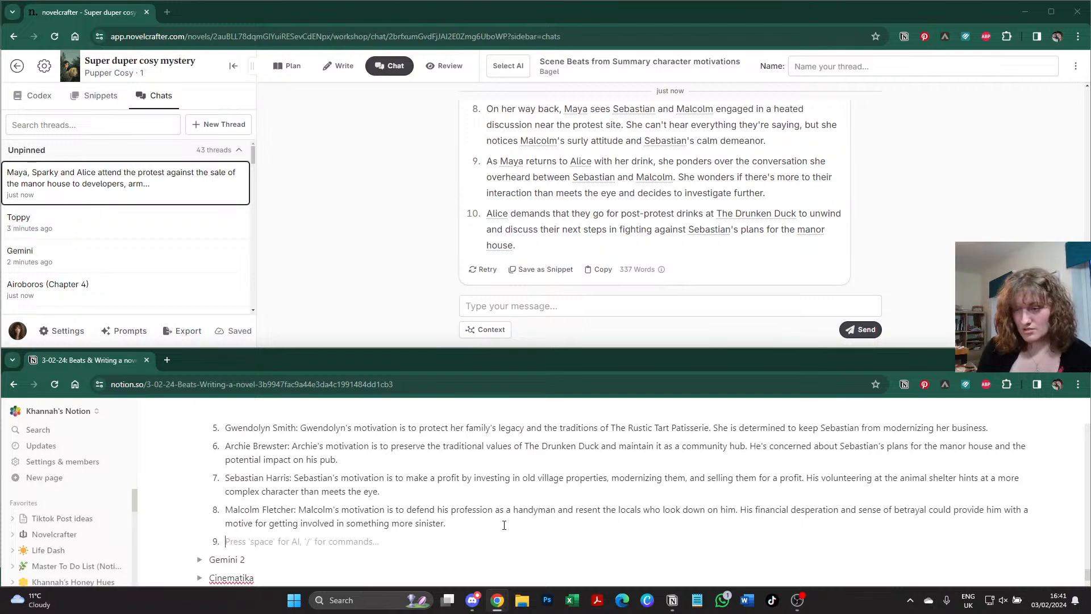
key("BackSpace")
key("ctrl+v")
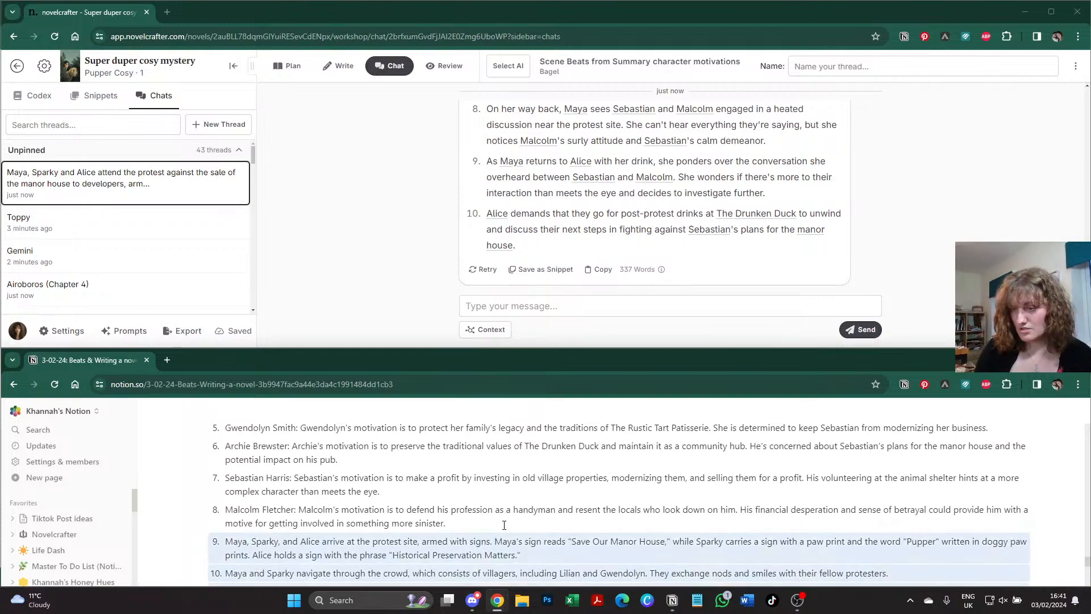
key("ctrl+z")
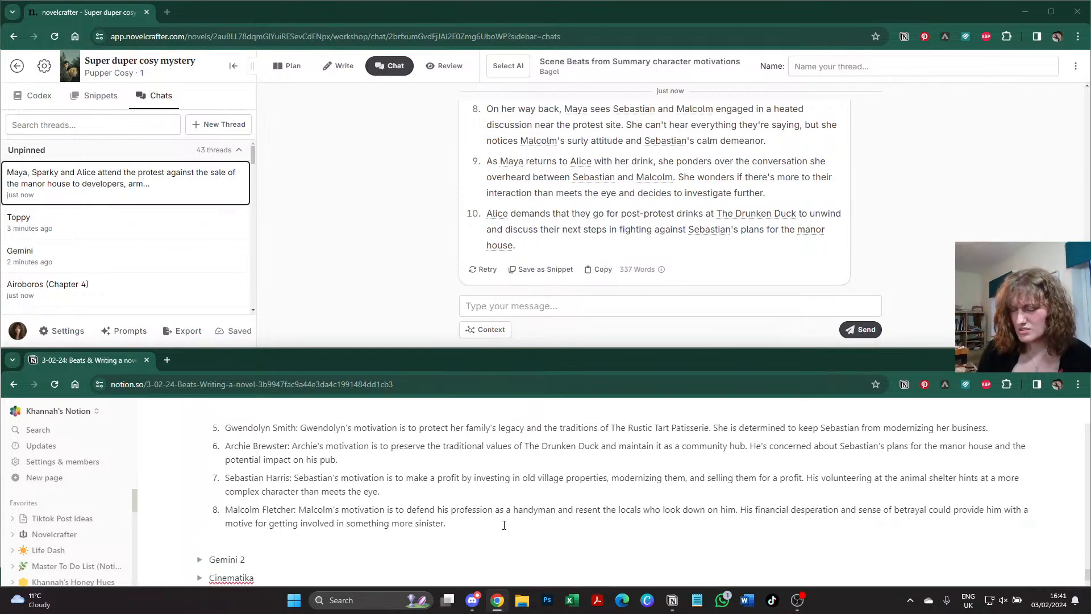
- Paste the copied beats below the character motivations in the Bagel toggle, separated by a new line, and collapse the toggle
left_click(447, 534)
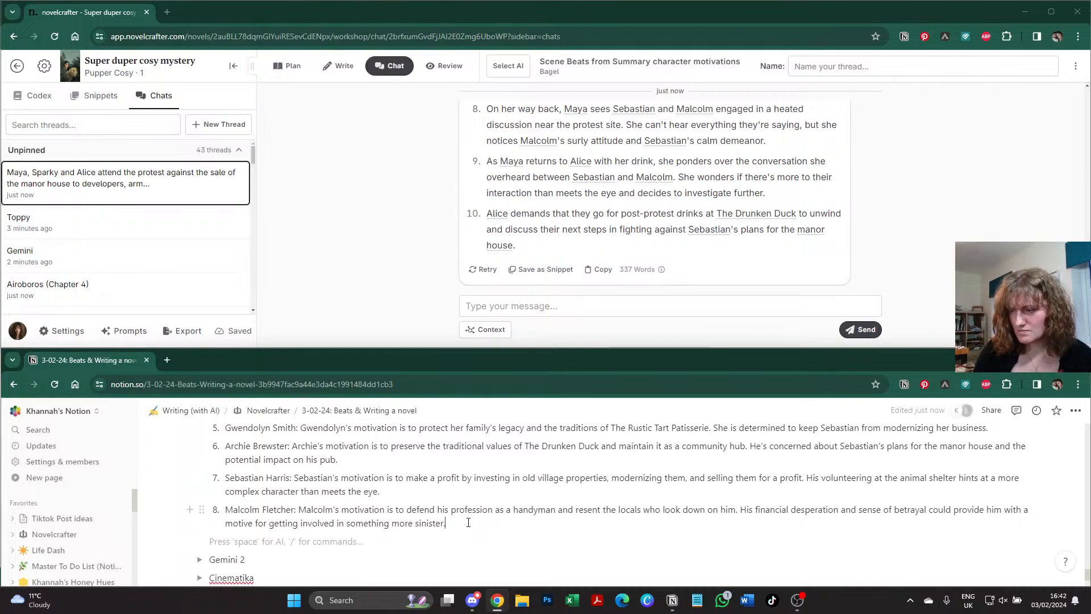
key("Return")
key("Return")
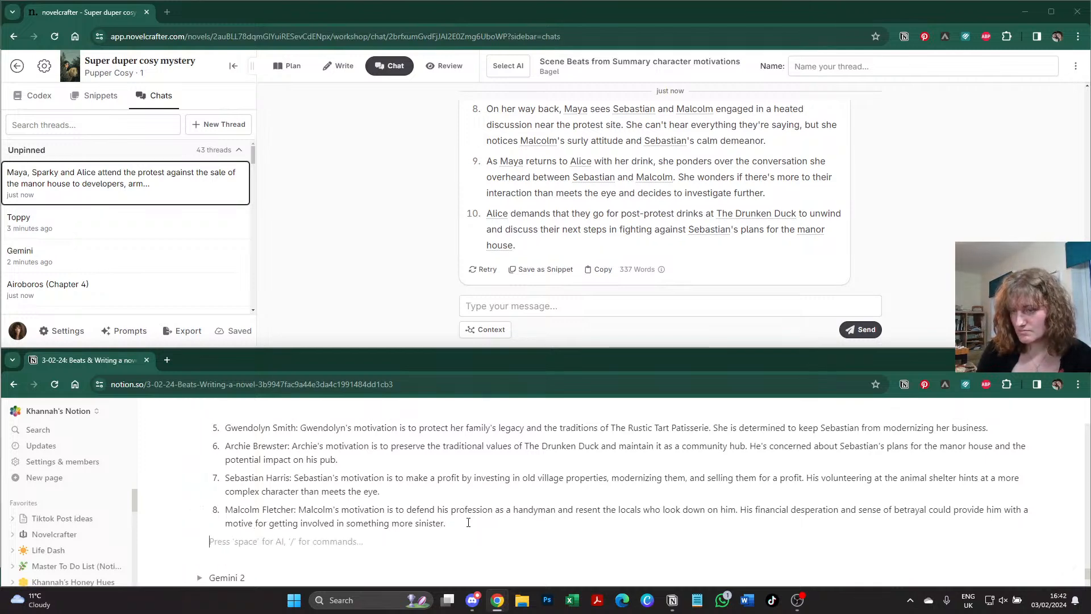
key("ctrl+v")
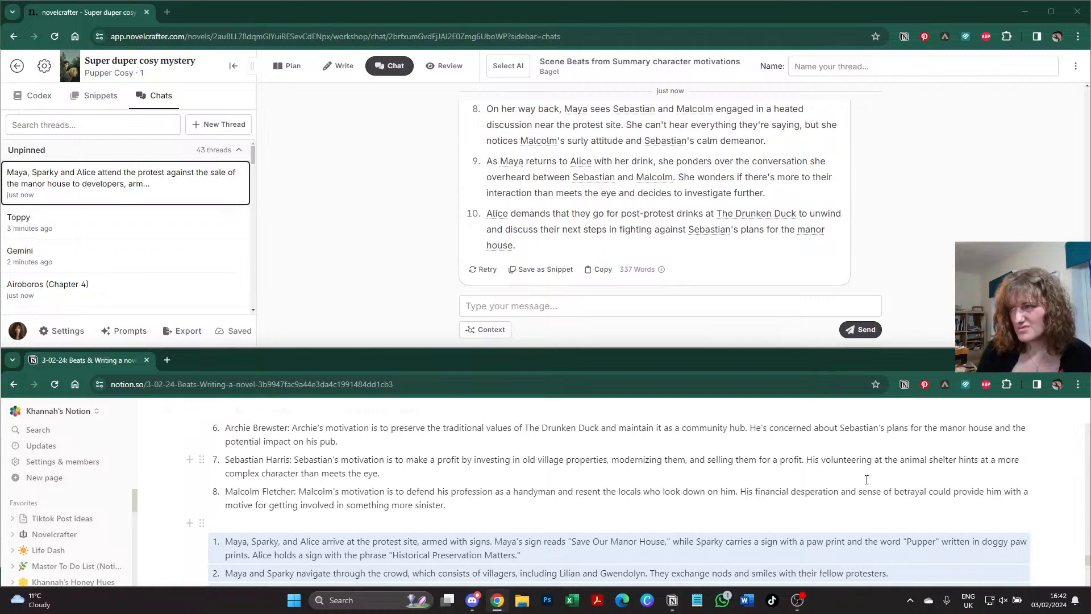
scroll(297, 459, "up", 4)
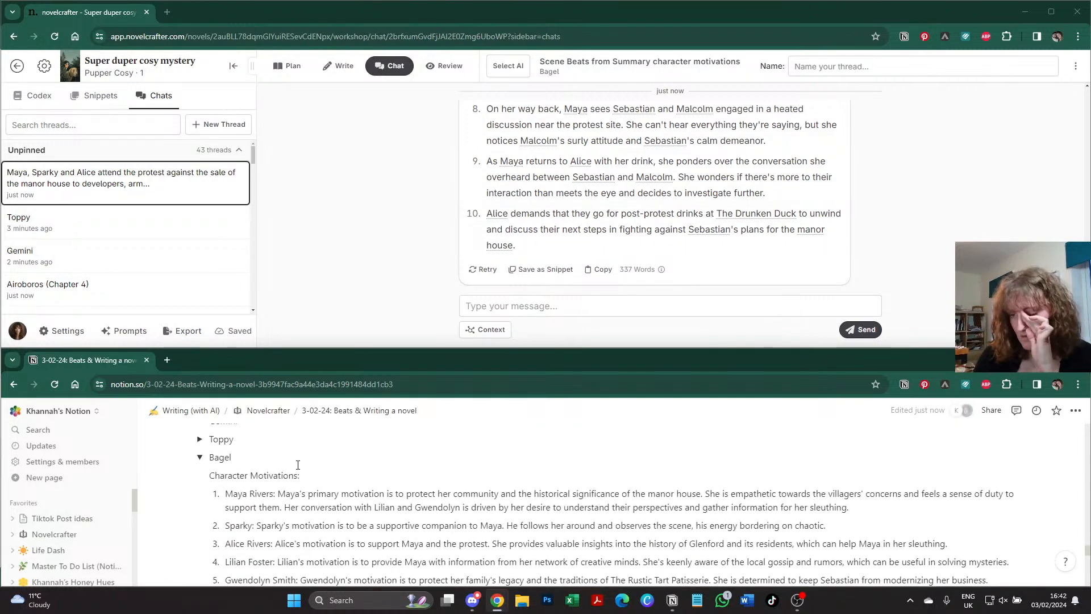
left_click(200, 463)
- Review Bagel's beats and enter "Maybe" in its table row for whether it gives enough info for a full chapter
scroll(224, 467, "up", 10)
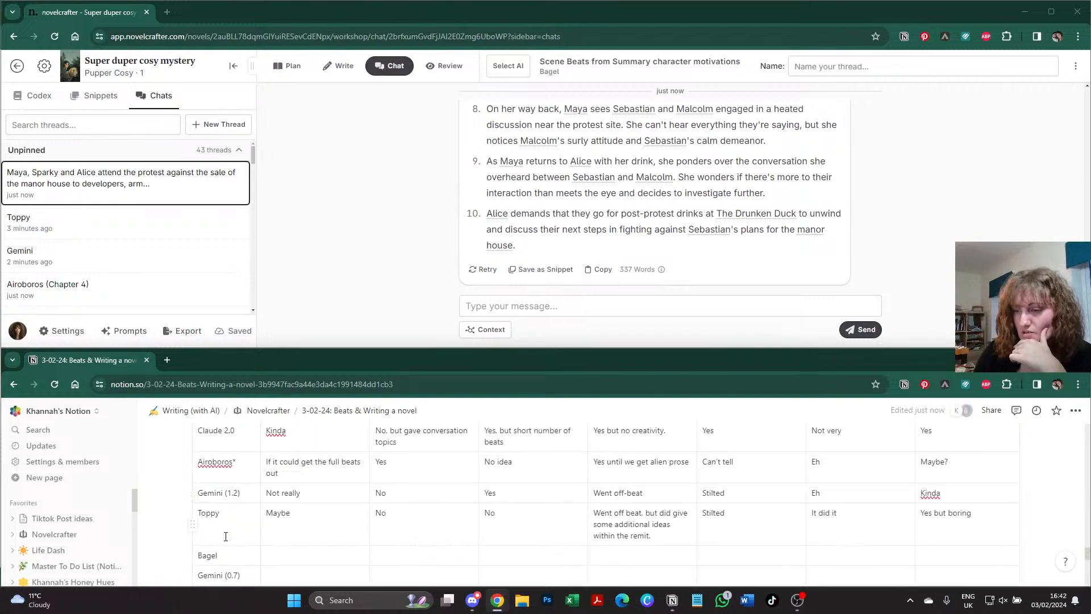
scroll(225, 536, "down", 1)
left_click(226, 483)
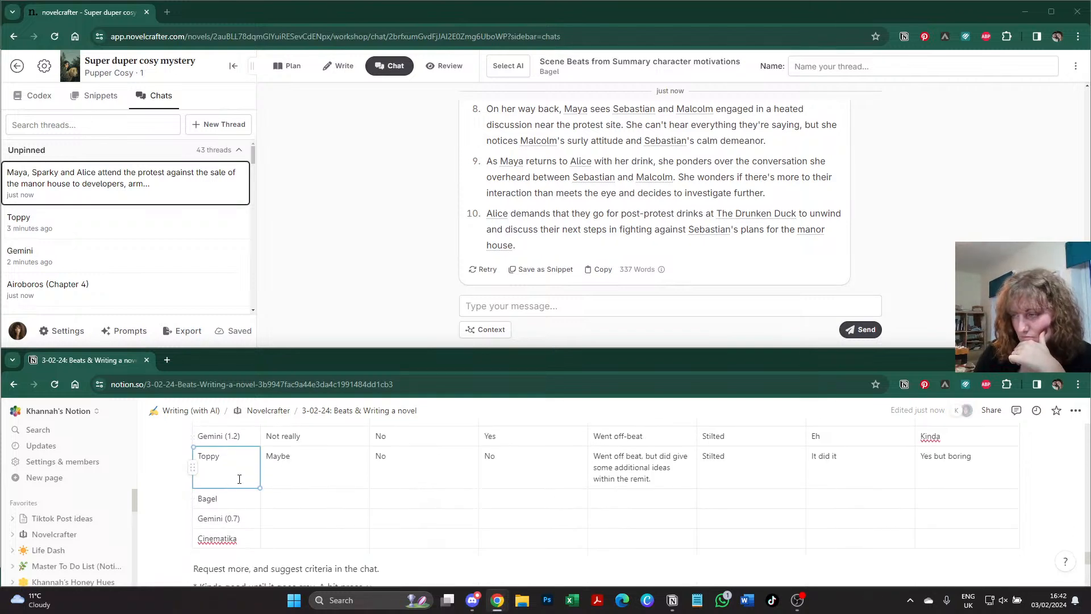
left_click(275, 506)
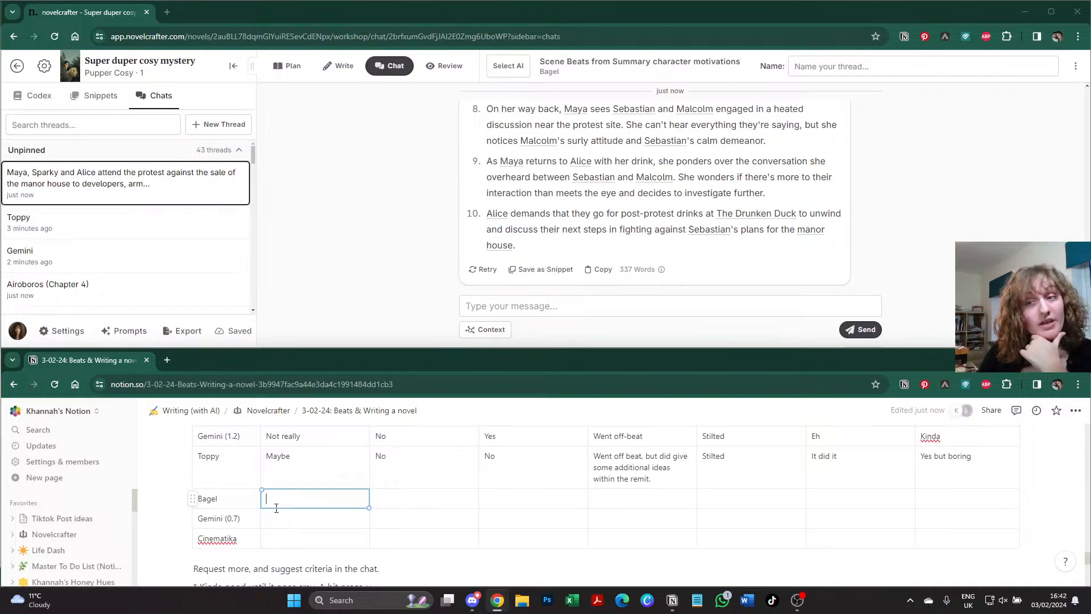
scroll(705, 239, "up", 5)
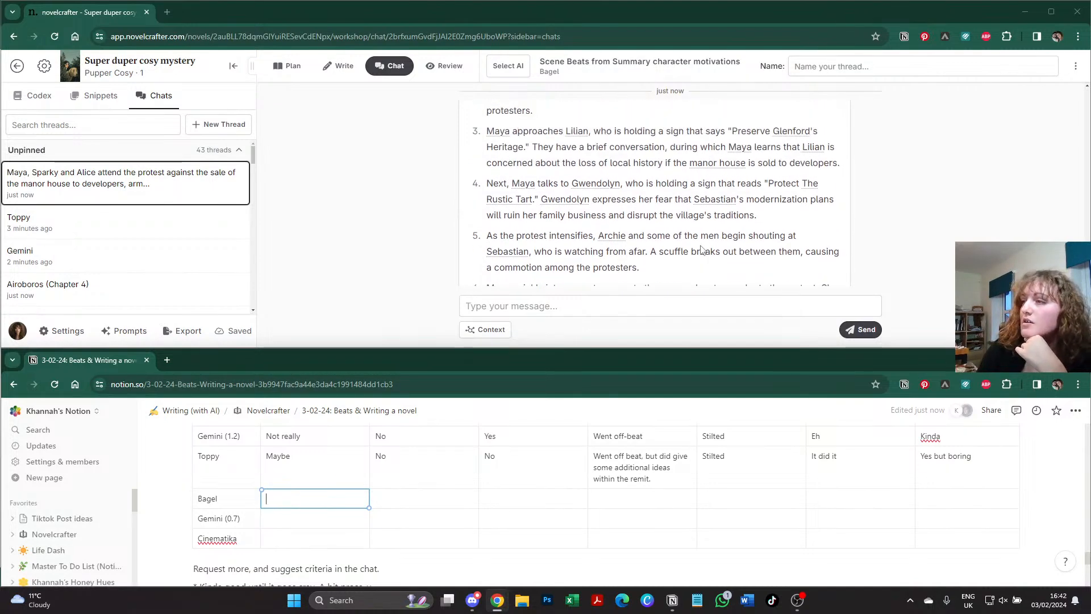
scroll(702, 250, "up", 3)
scroll(364, 494, "up", 5)
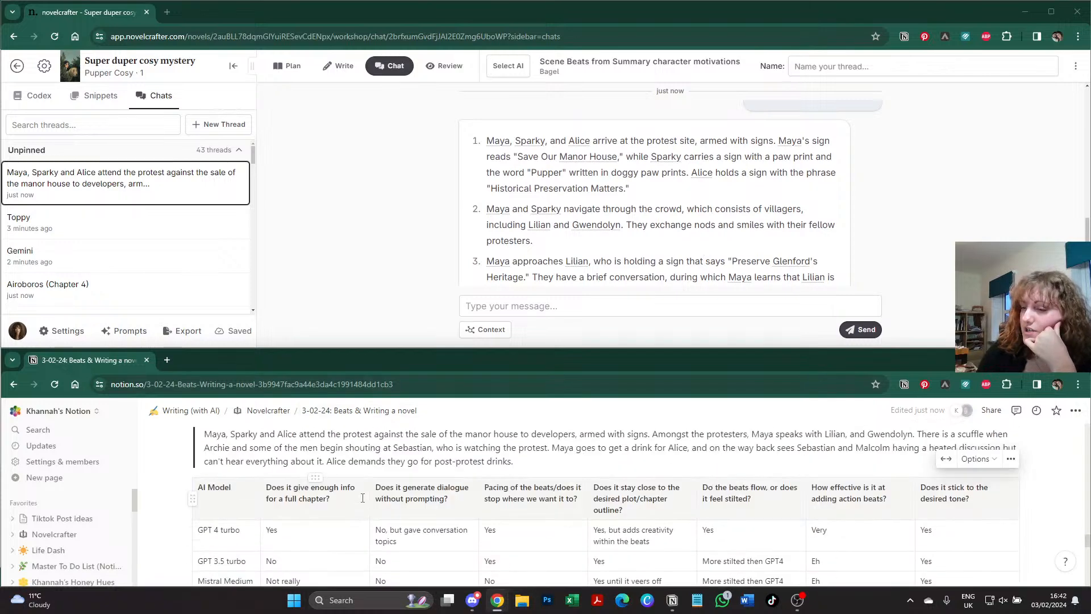
scroll(533, 209, "down", 3)
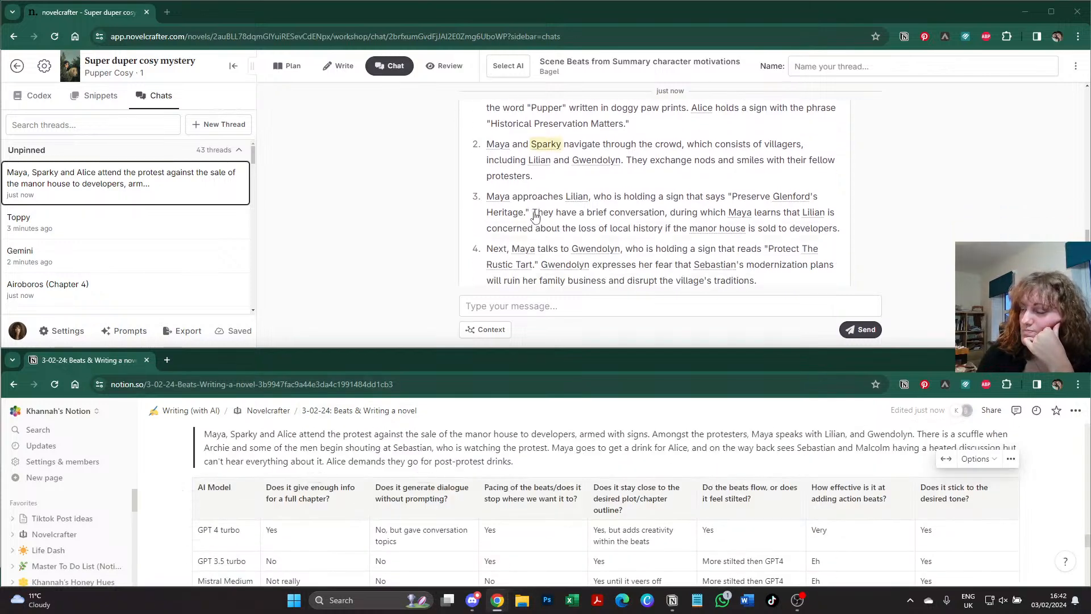
scroll(419, 490, "down", 10)
left_click(310, 498)
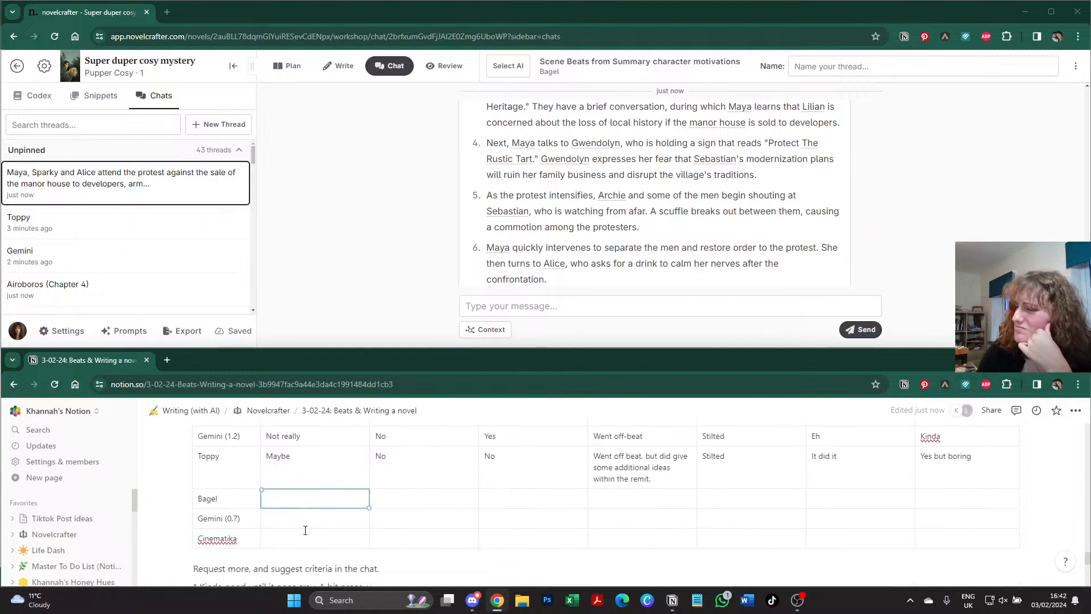
type("Maybe")
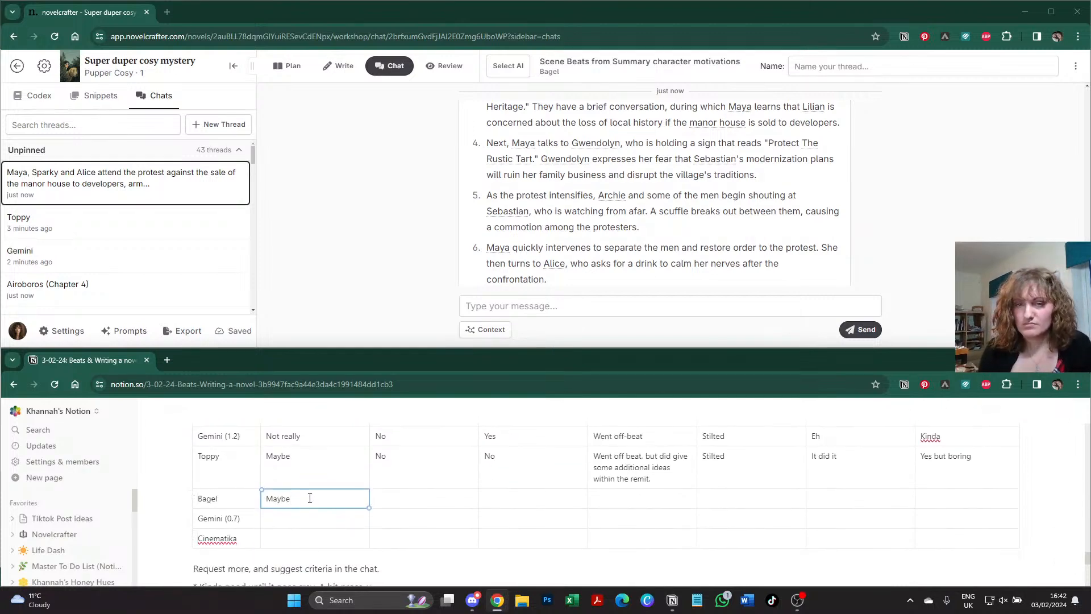
- Check Bagel's beats for dialogue and enter "No, but gave conversation topics" in its column for generating dialogue without prompting
key("Tab")
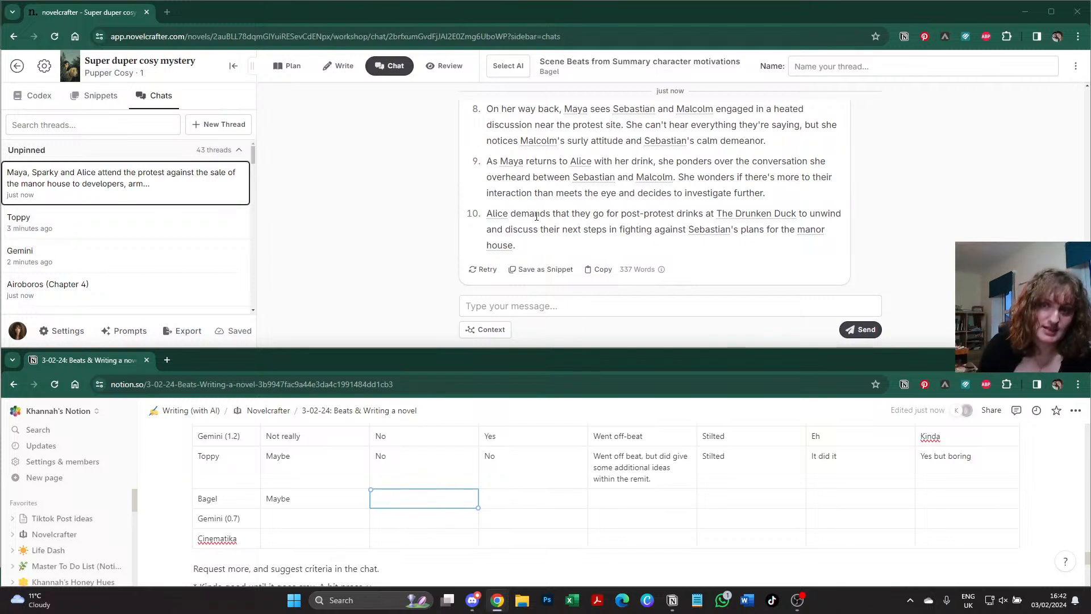
scroll(384, 209, "up", 2)
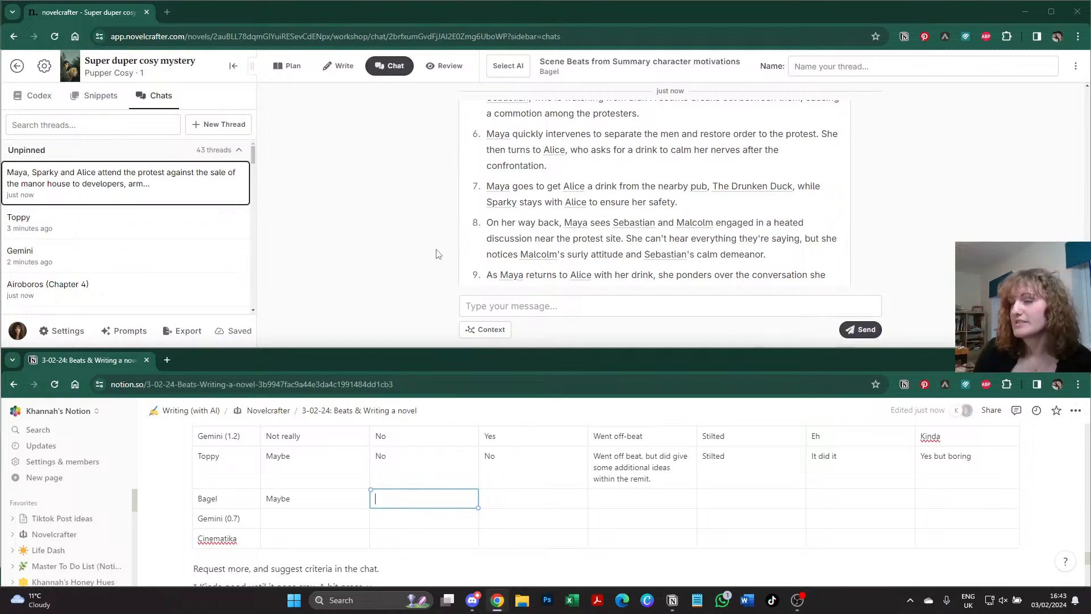
scroll(515, 538, "up", 5)
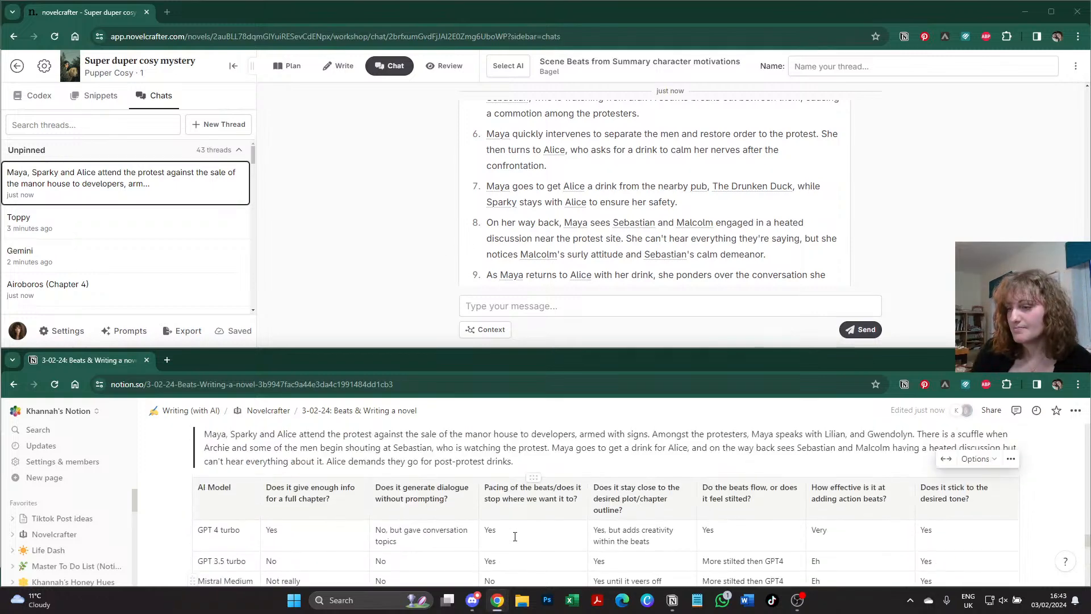
scroll(581, 276, "up", 3)
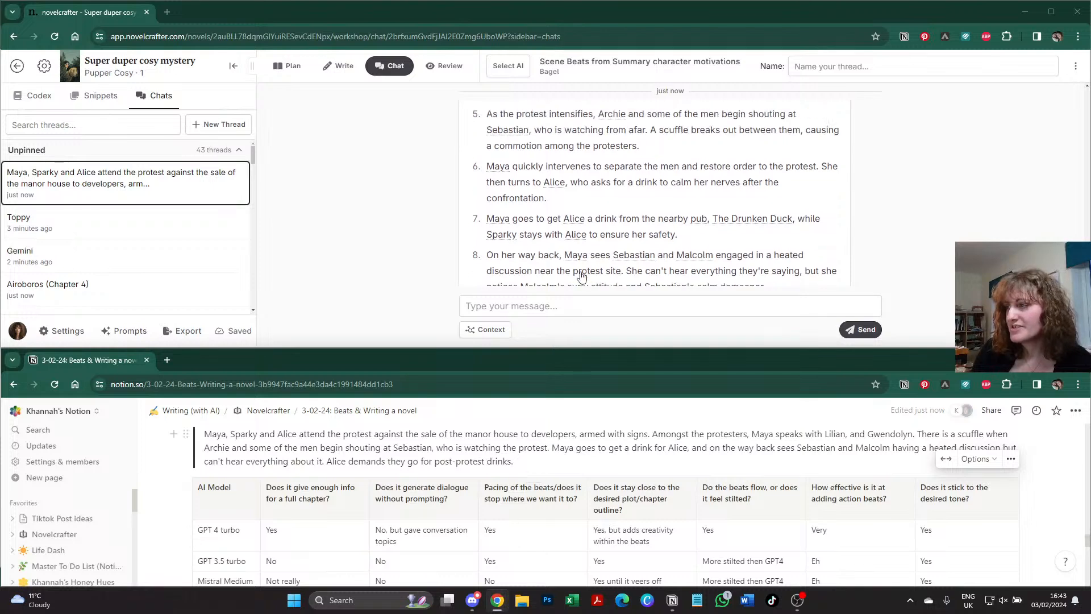
scroll(582, 276, "up", 1)
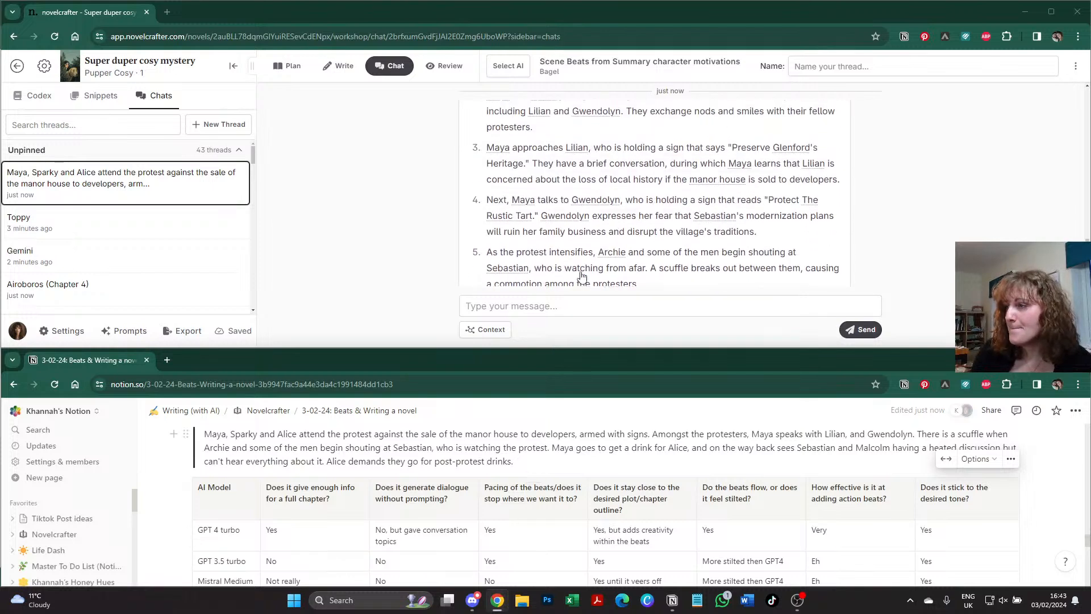
scroll(582, 277, "down", 1)
scroll(428, 521, "down", 3)
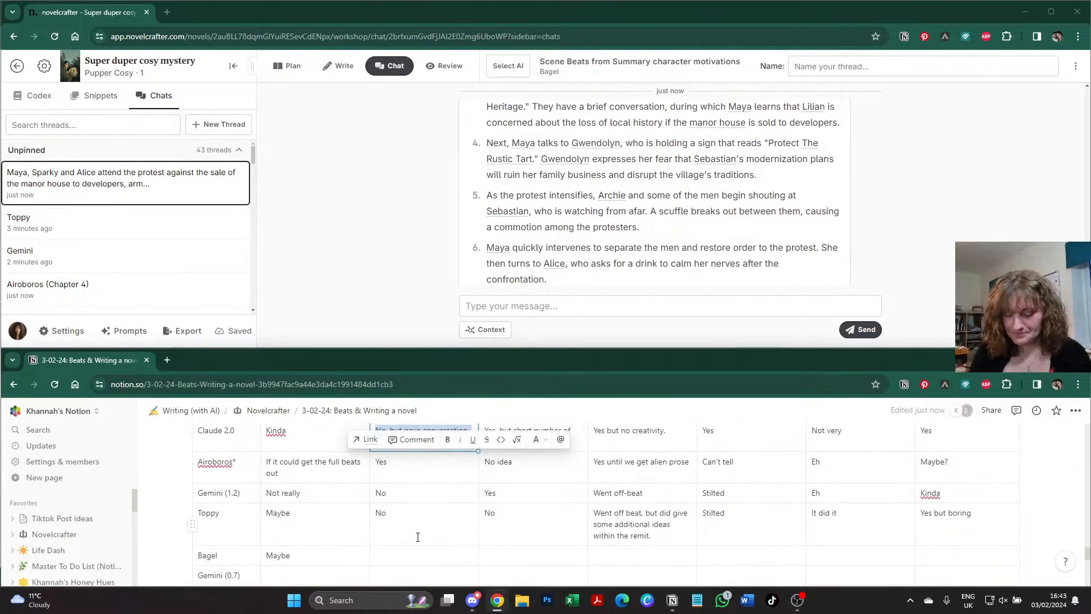
left_click(388, 552)
type("No, but gave conversation topics")
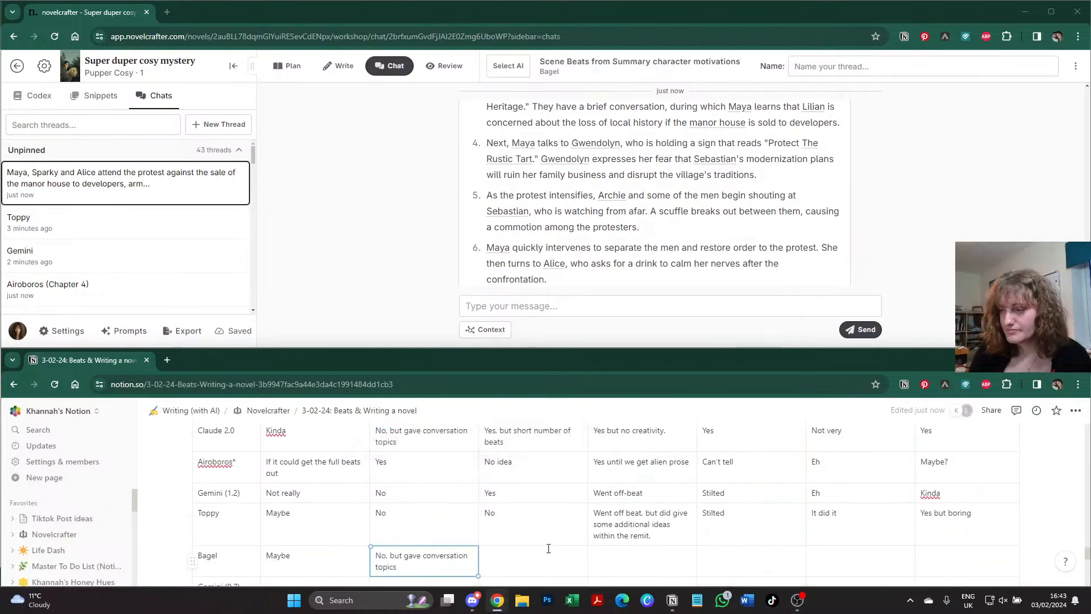
- Enter "Yes" in Bagel's row for the pacing of the beats and stopping where wanted
scroll(549, 548, "up", 3)
scroll(548, 548, "down", 5)
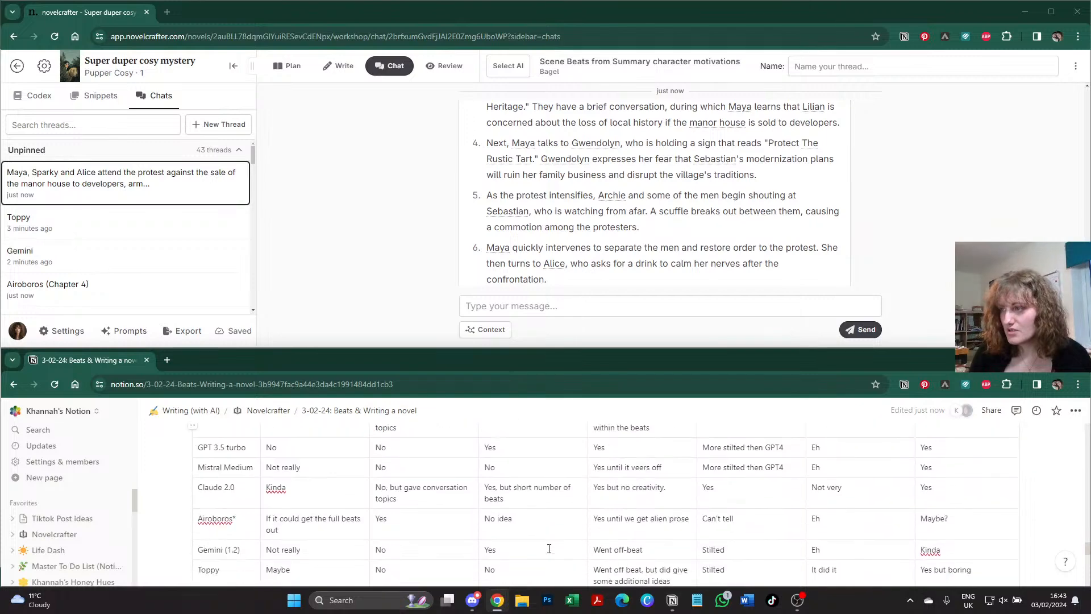
left_click(522, 505)
type("Yes")
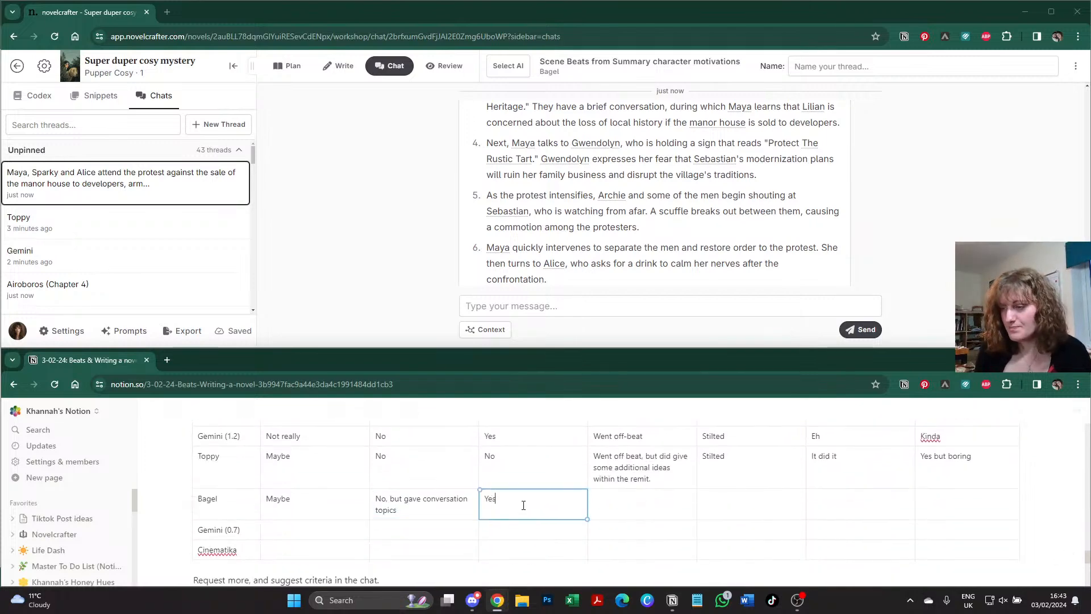
key("Tab")
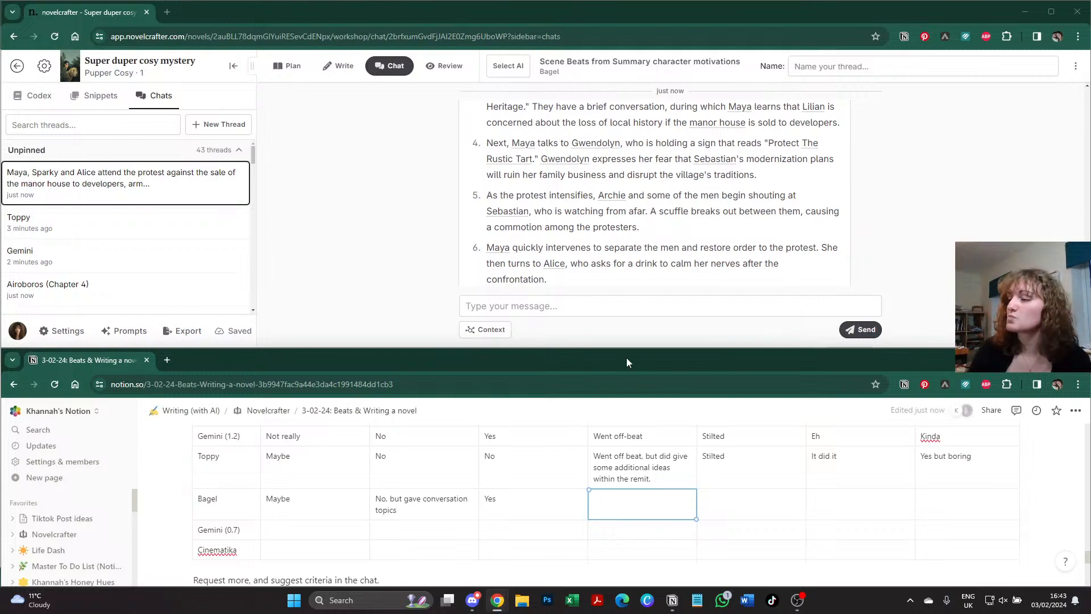
- Extend the opinions heading above the scene summary and comparison table with "using prompt #2"
scroll(636, 505, "up", 8)
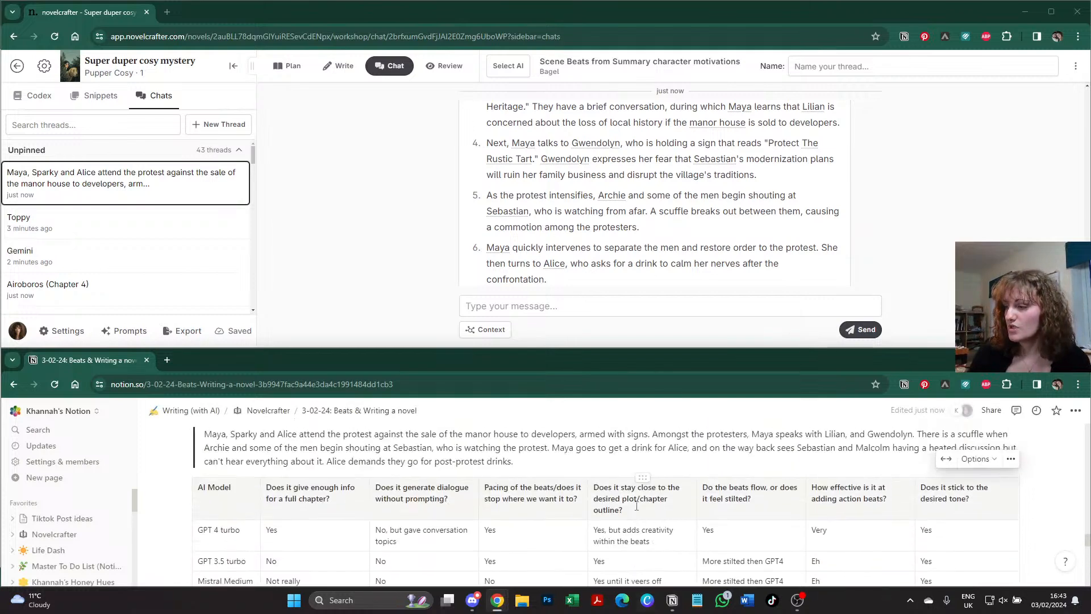
scroll(644, 477, "up", 1)
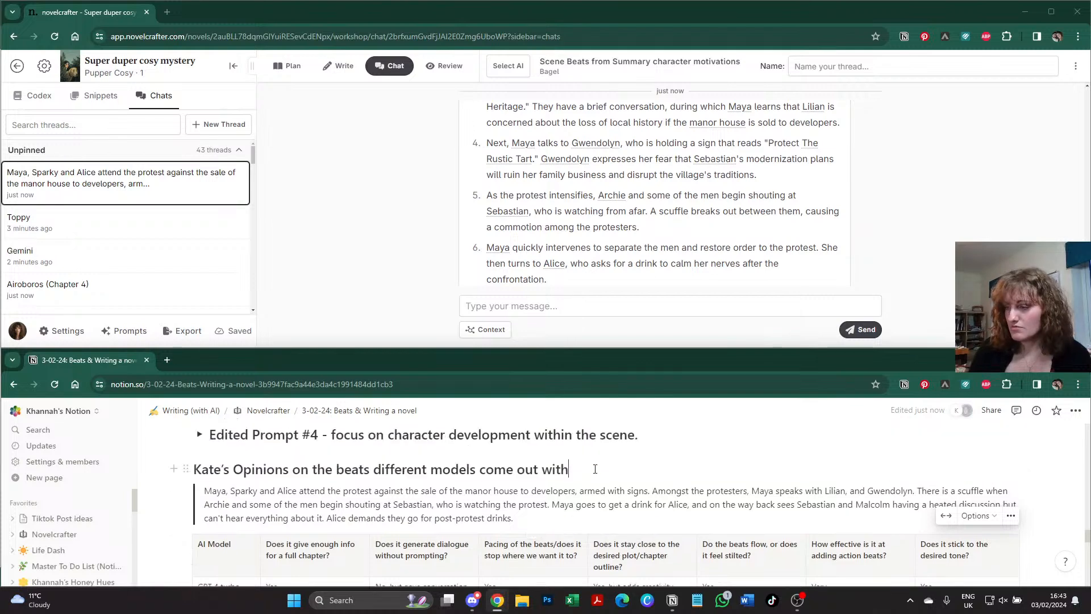
type("using prom")
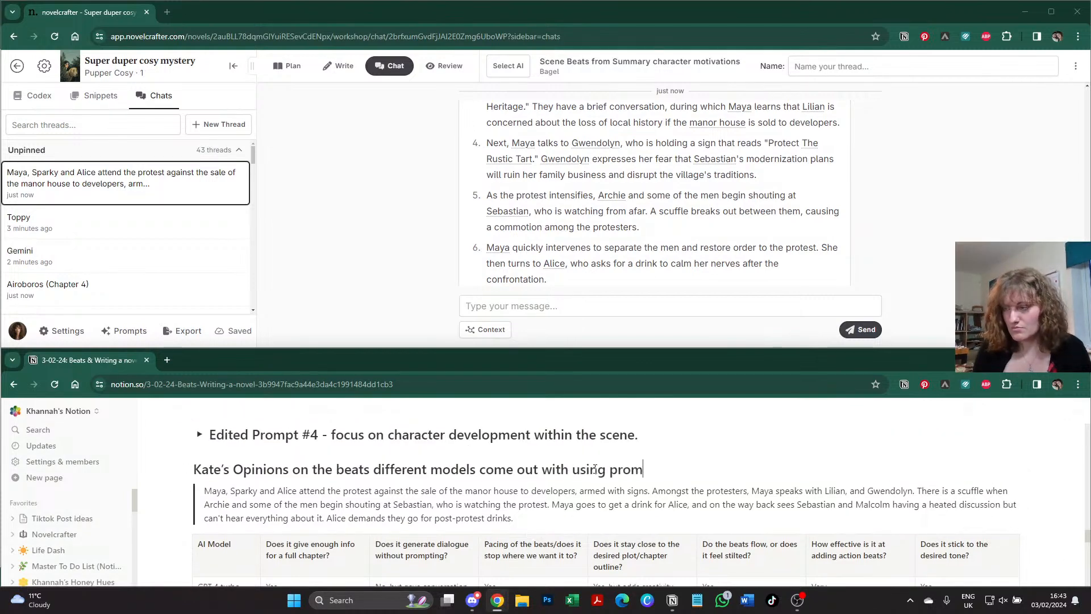
type("pt #2")
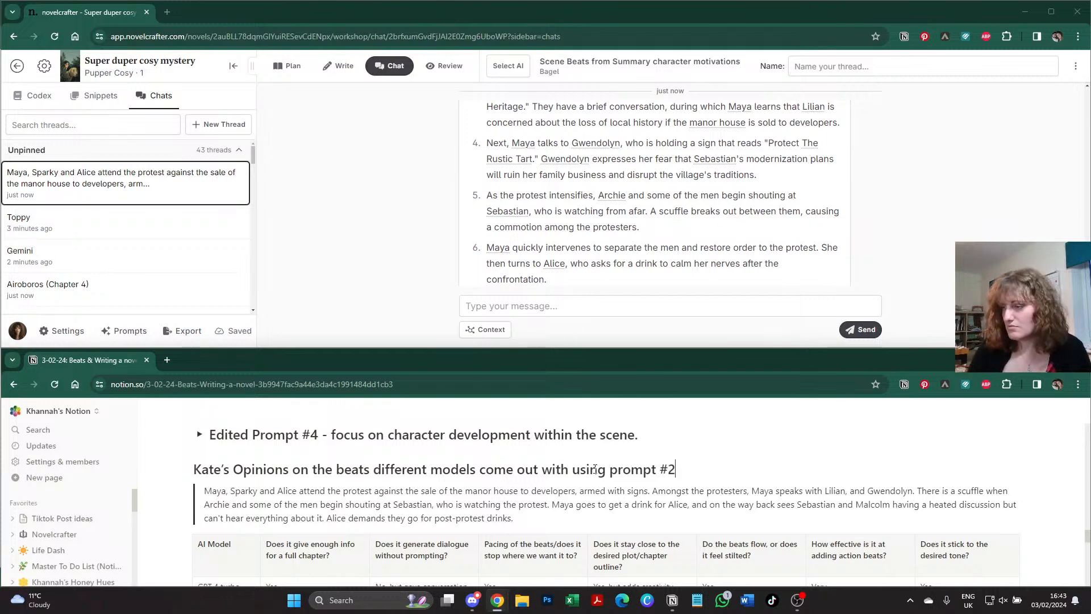
- Copy GPT 4 turbo's rating "Yes, but adds creativity within the beats" into Bagel's cell for staying close to the desired plot
scroll(701, 518, "down", 2)
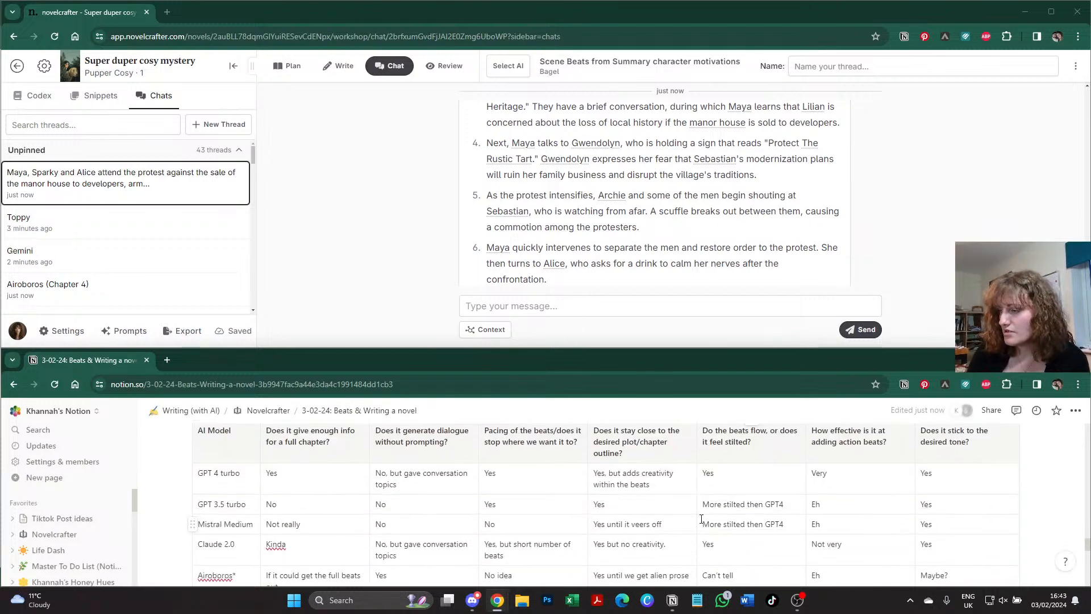
scroll(701, 519, "down", 3)
scroll(642, 490, "up", 3)
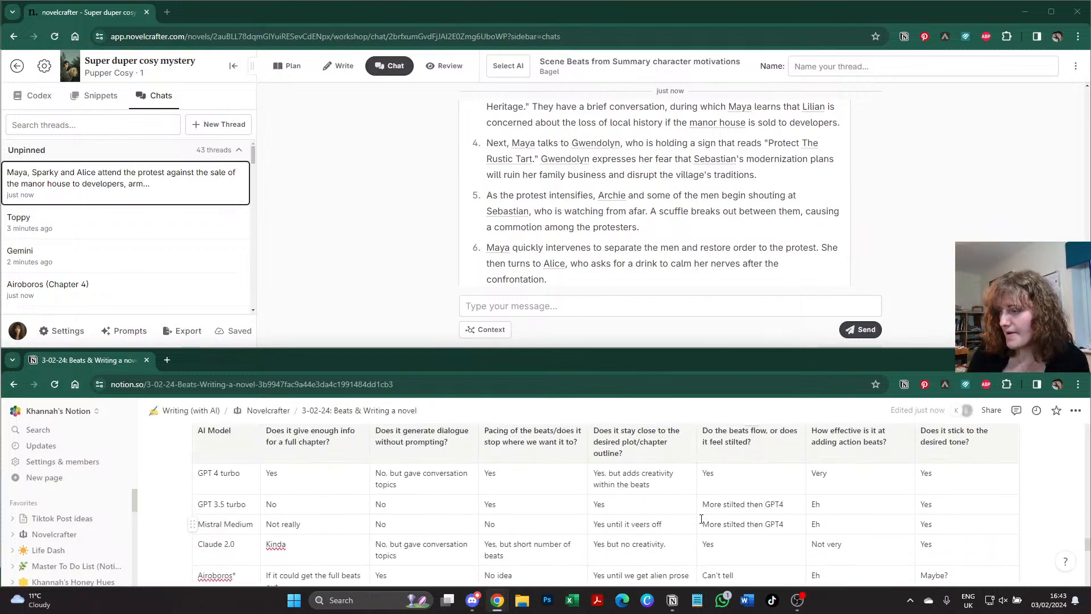
triple_click(642, 488)
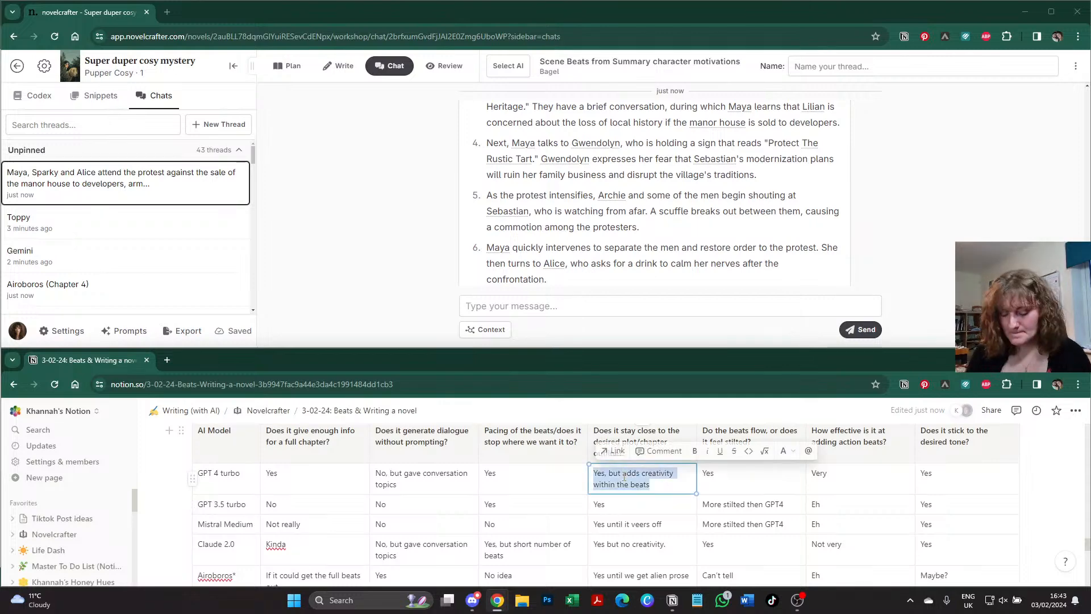
key("ctrl+c")
scroll(646, 519, "down", 2)
left_click(624, 558)
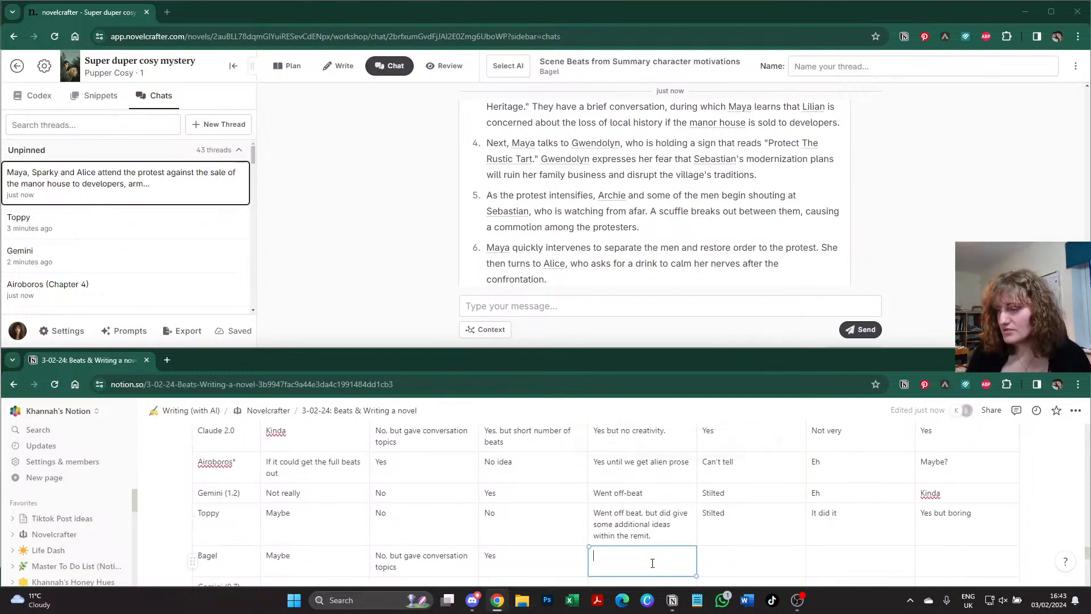
key("ctrl+v")
- Enter "Yes" in Bagel's row for whether the beats flow or feel stilted
scroll(736, 545, "up", 3)
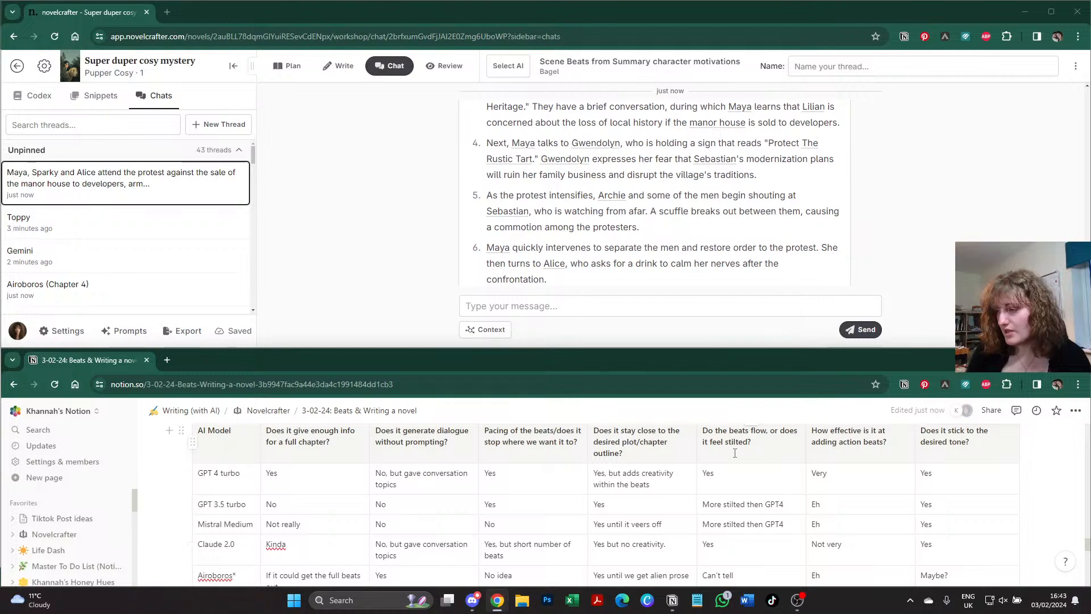
scroll(710, 489, "down", 3)
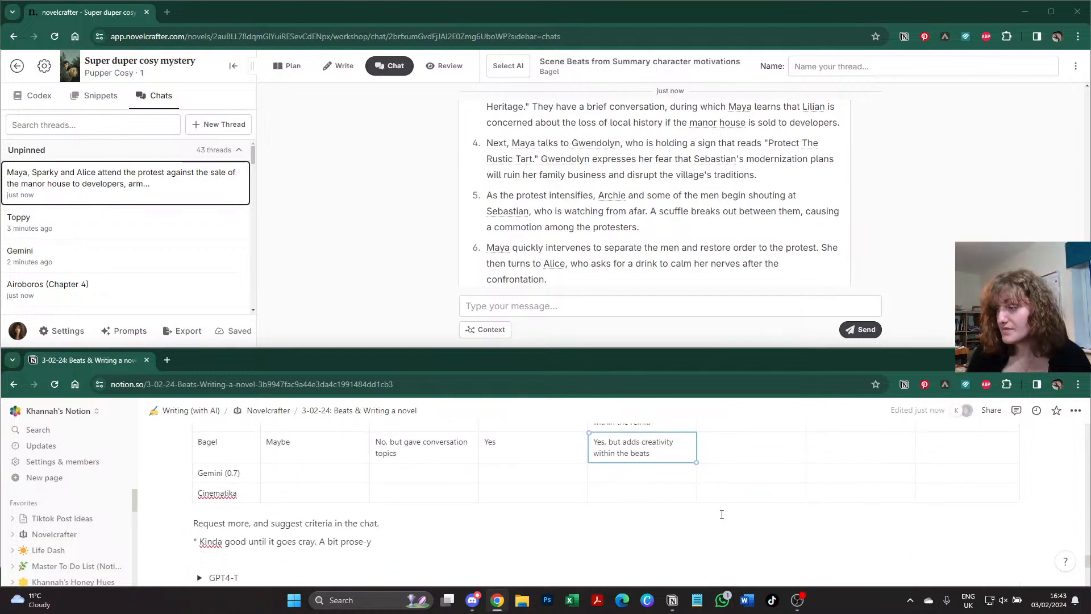
left_click(741, 443)
type("Flow")
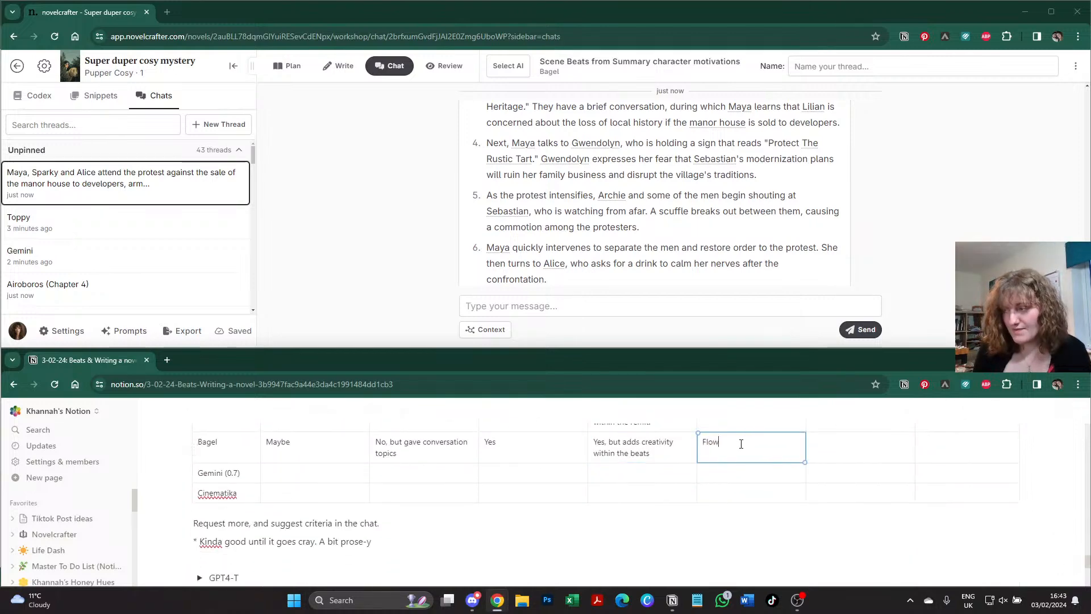
scroll(777, 476, "up", 2)
scroll(777, 476, "up", 3)
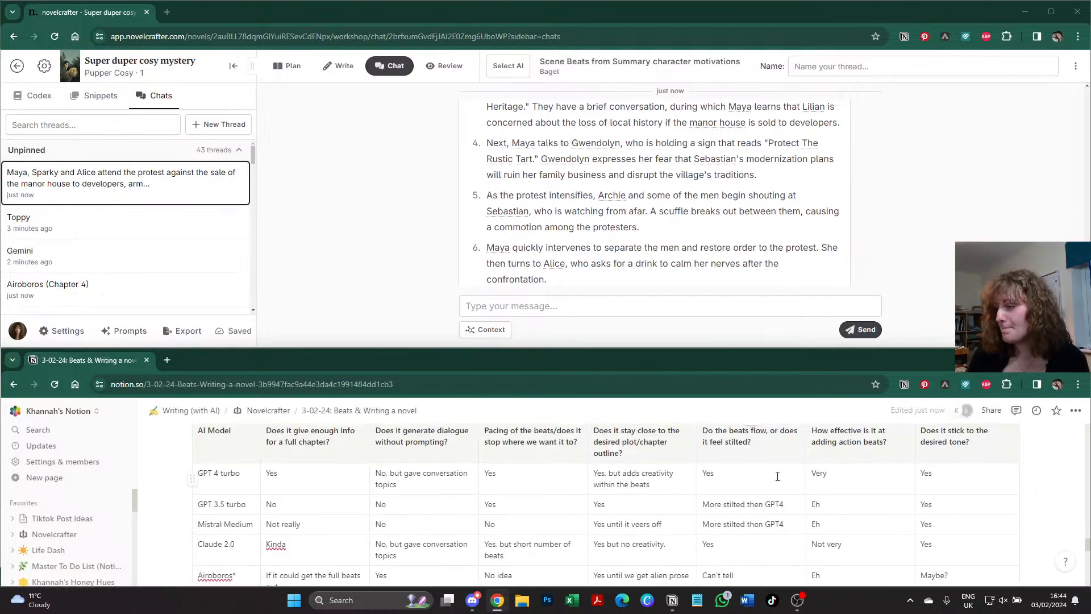
scroll(777, 483, "down", 5)
key("BackSpace")
key("BackSpace")
key("BackSpace")
key("BackSpace")
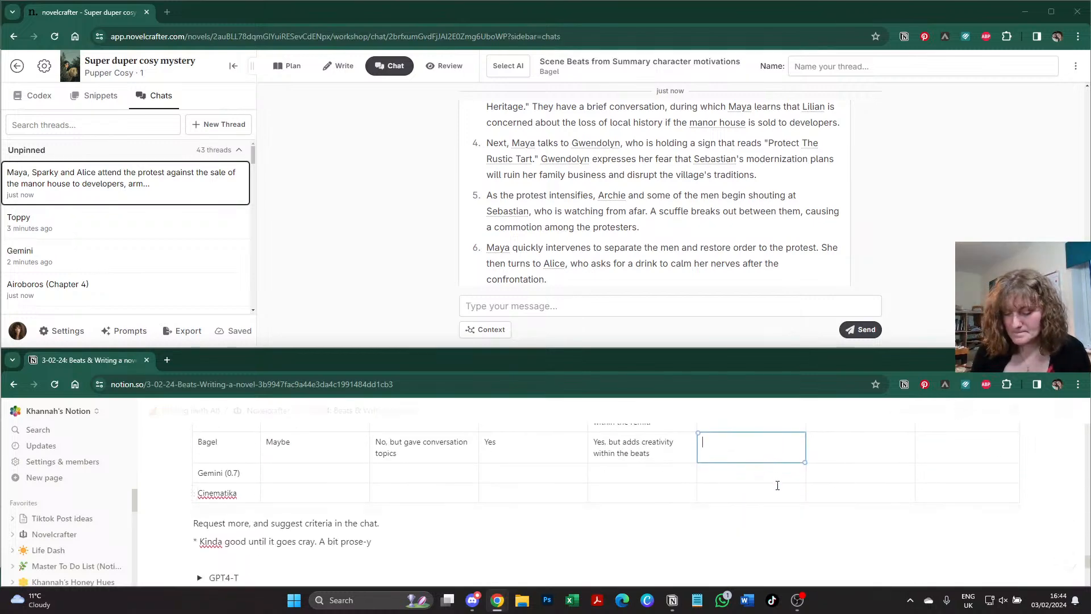
type("Yes")
- Rate Bagel "Quite" for effectiveness at adding action beats and "Yes" for sticking to the desired tone
scroll(763, 495, "up", 2)
scroll(762, 499, "up", 6)
scroll(808, 519, "down", 2)
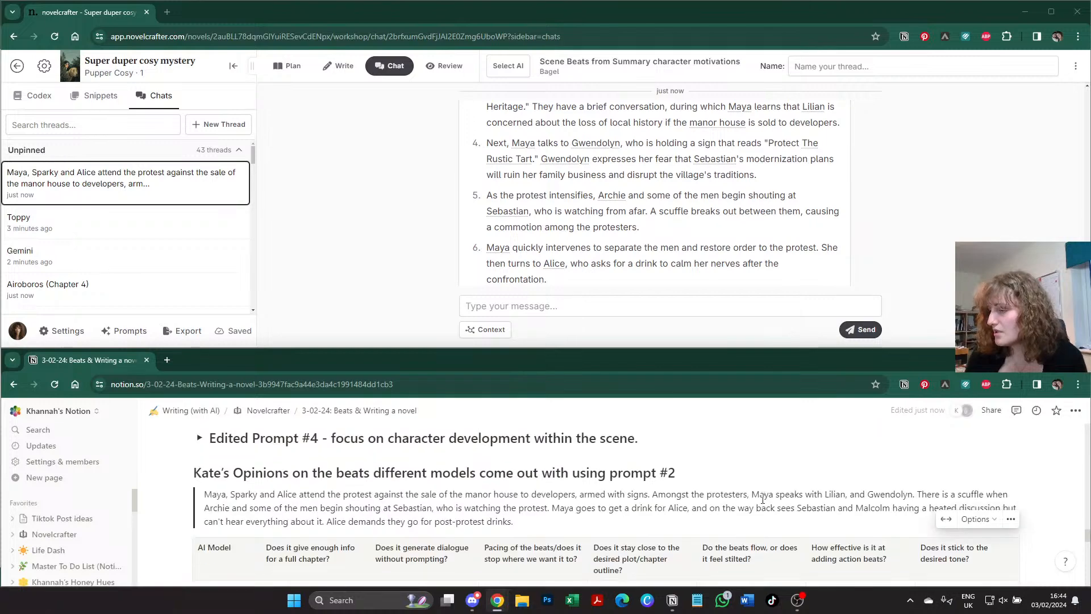
scroll(808, 518, "down", 3)
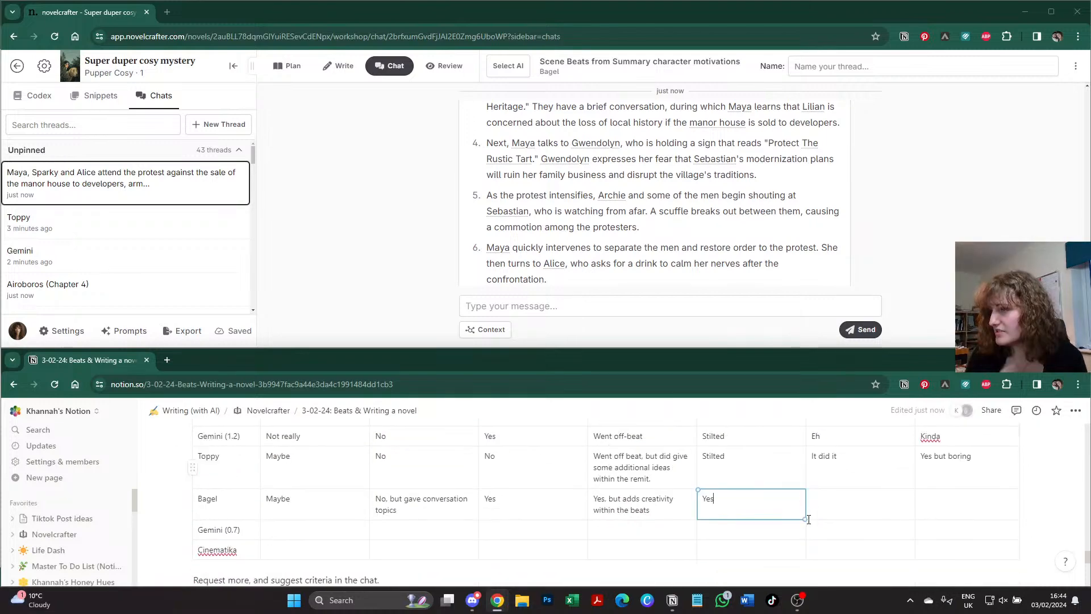
key("Tab")
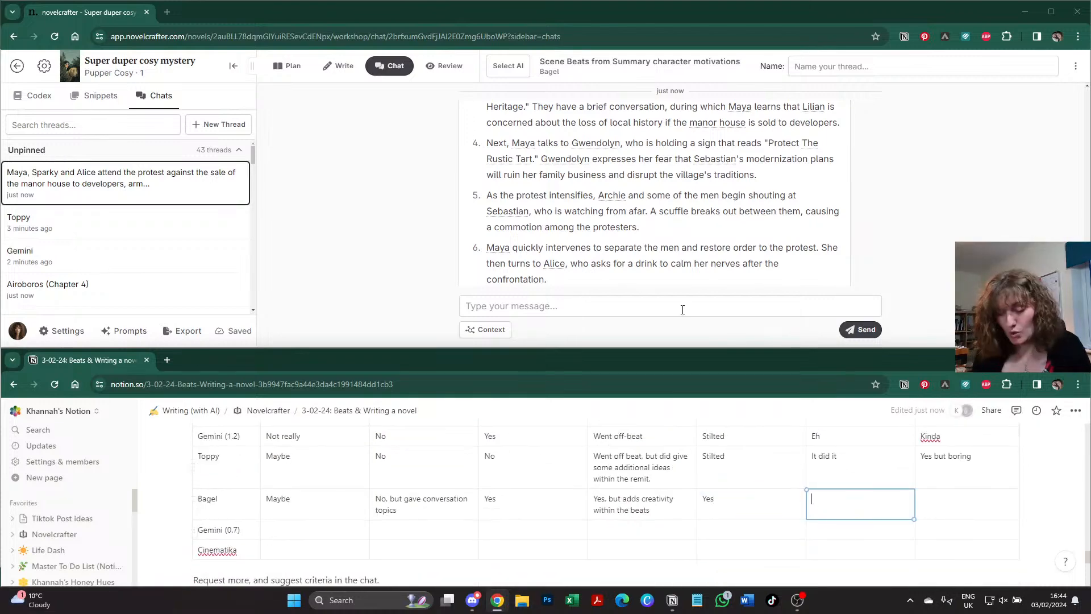
type("Quite")
key("Tab")
type("Yes")
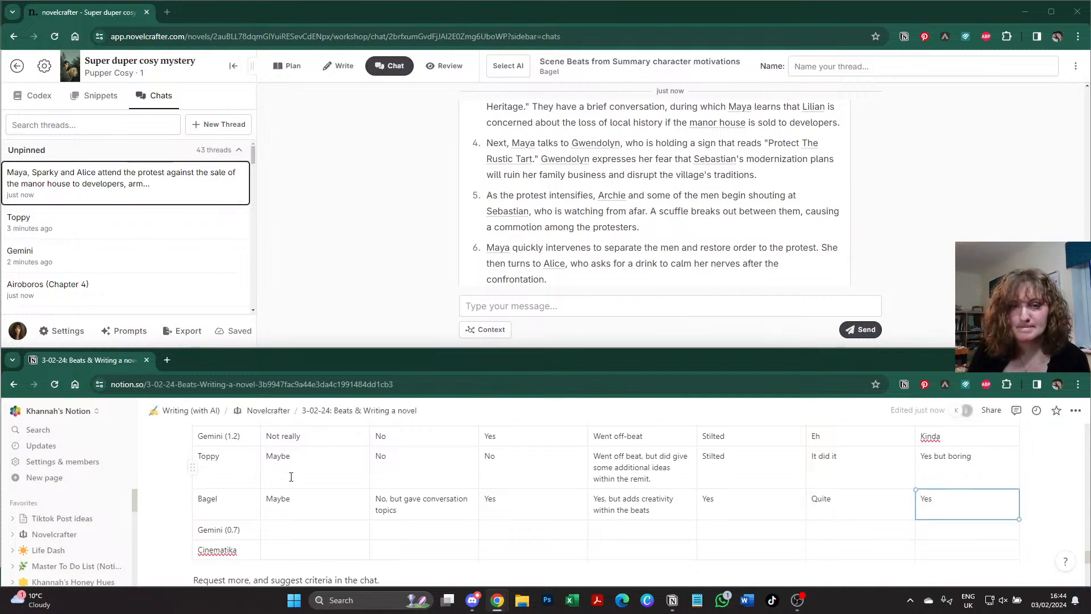
- Name the current Novelcrafter chat thread "Bagel"
scroll(291, 476, "down", 3)
scroll(295, 476, "up", 3)
scroll(310, 475, "down", 6)
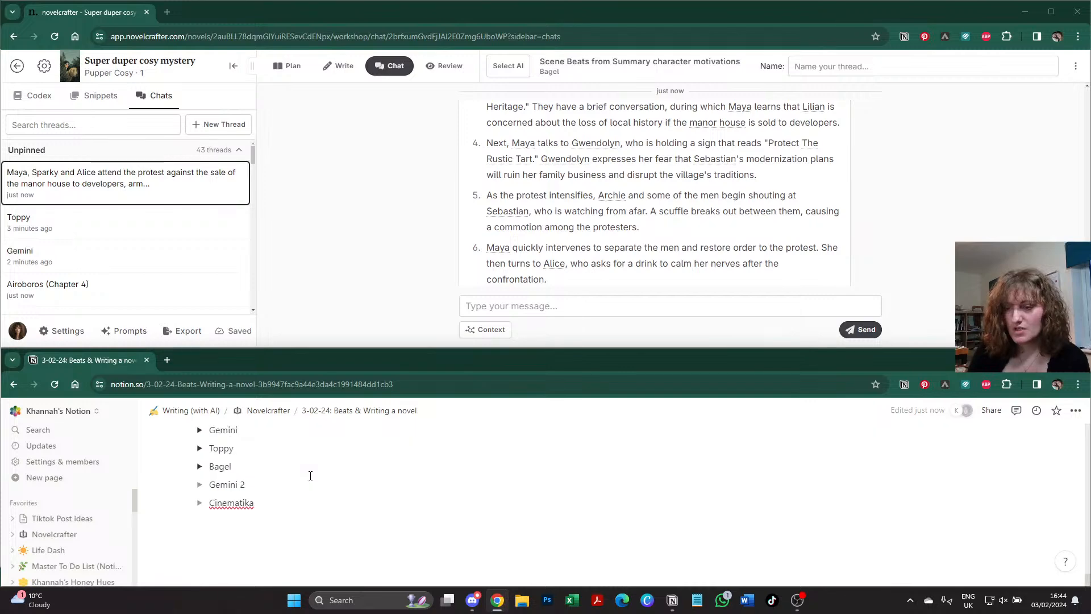
scroll(311, 476, "up", 3)
scroll(617, 198, "down", 4)
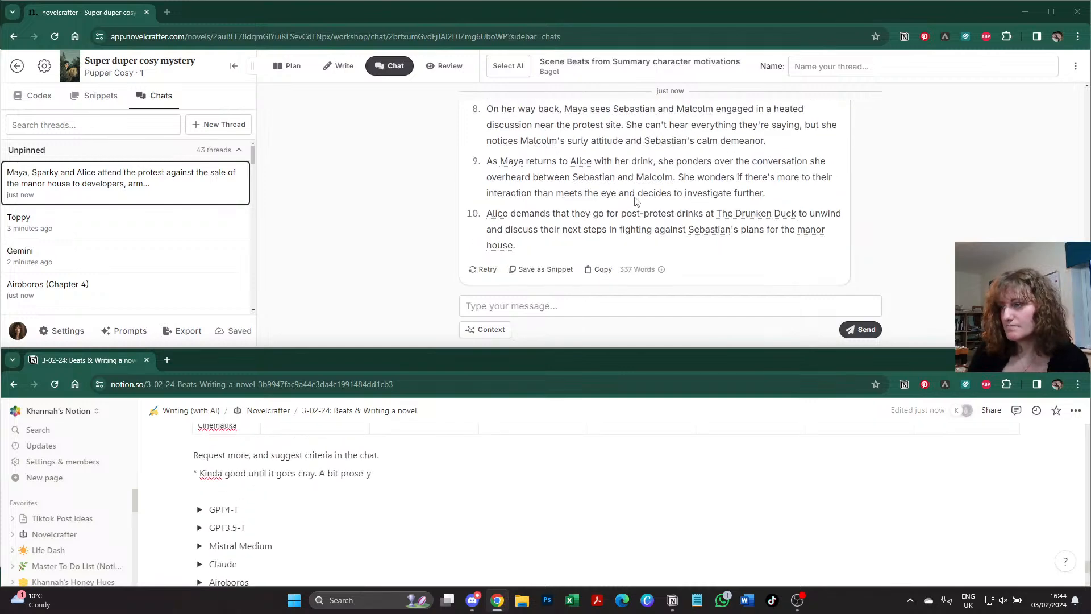
scroll(648, 188, "up", 10)
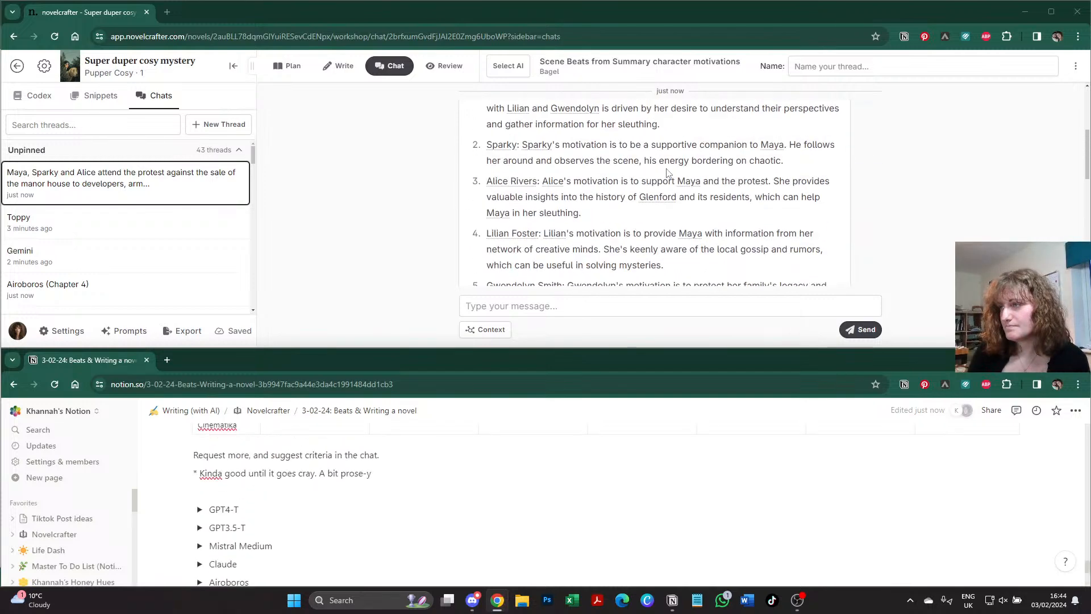
scroll(666, 172, "down", 10)
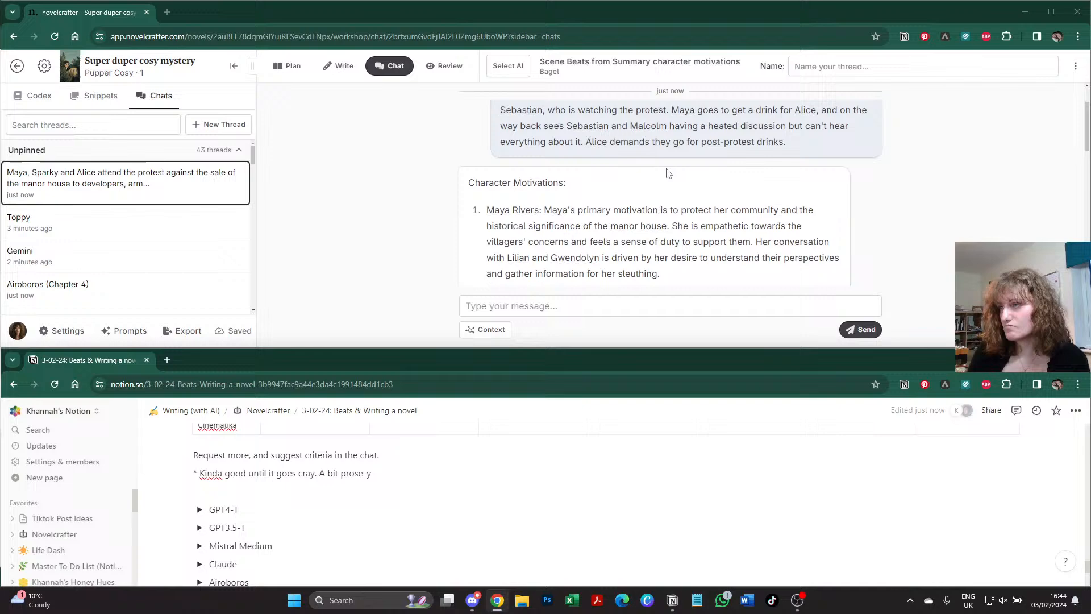
left_click(835, 66)
type("Bagel")
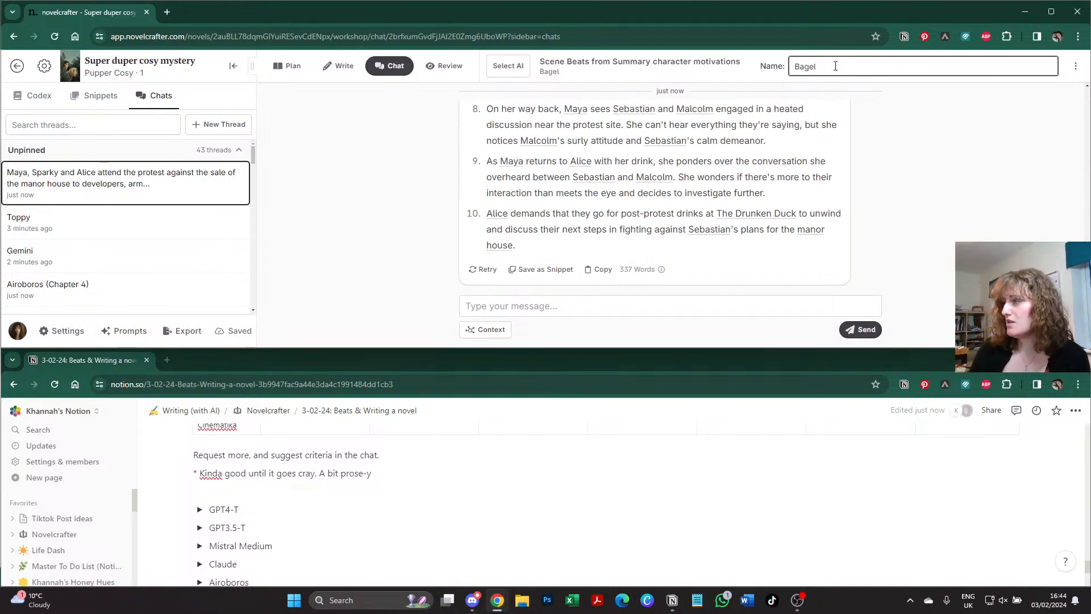
key("Return")
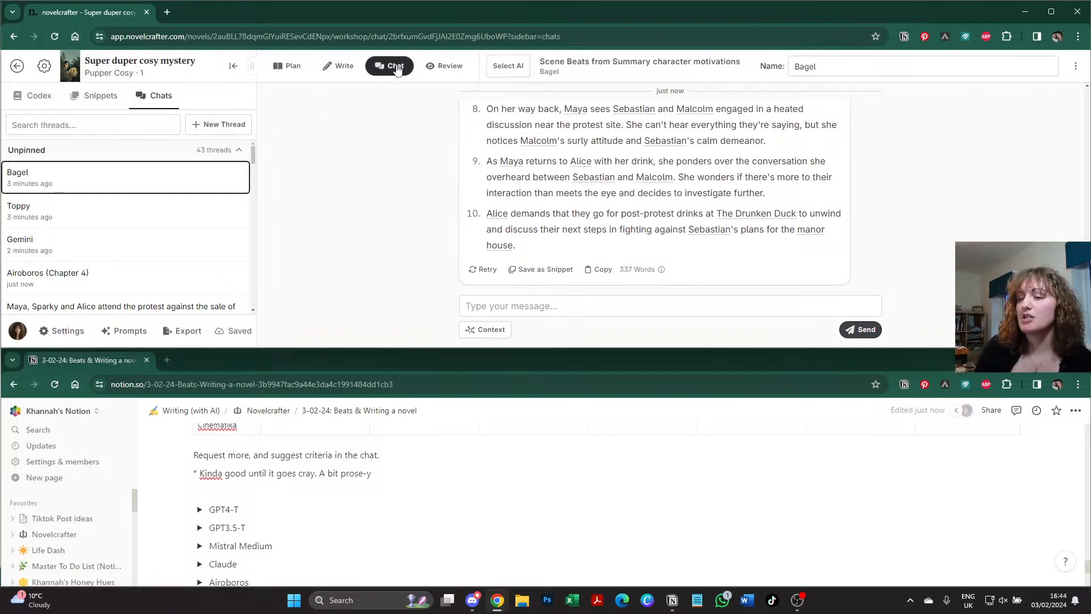
- Copy the quoted scene summary above the Notion comparison table into the message of a new Novelcrafter chat thread
scroll(318, 486, "up", 5)
scroll(320, 490, "down", 3)
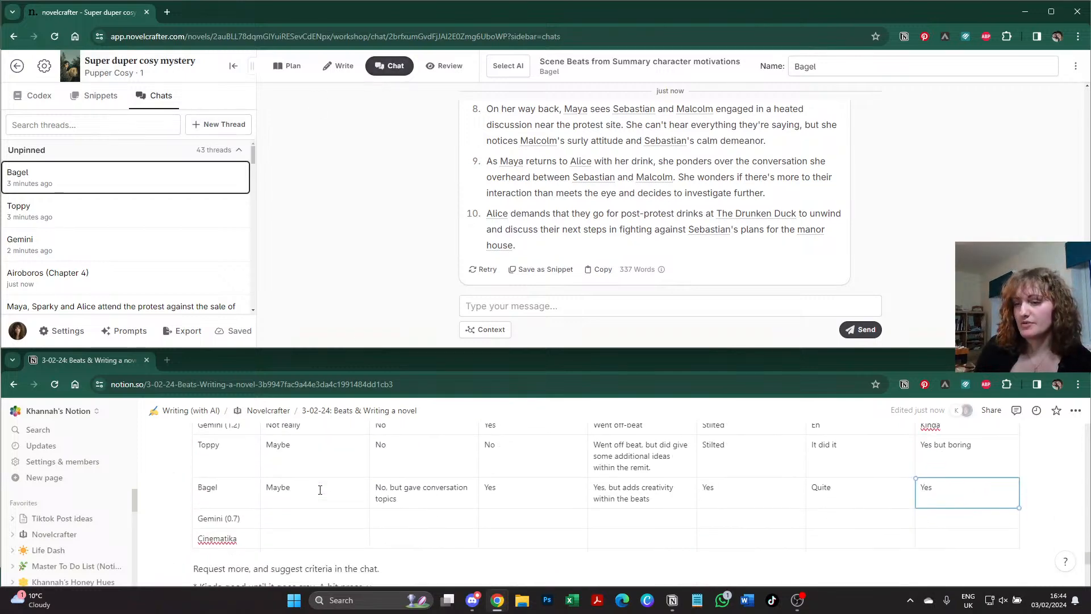
scroll(320, 490, "up", 5)
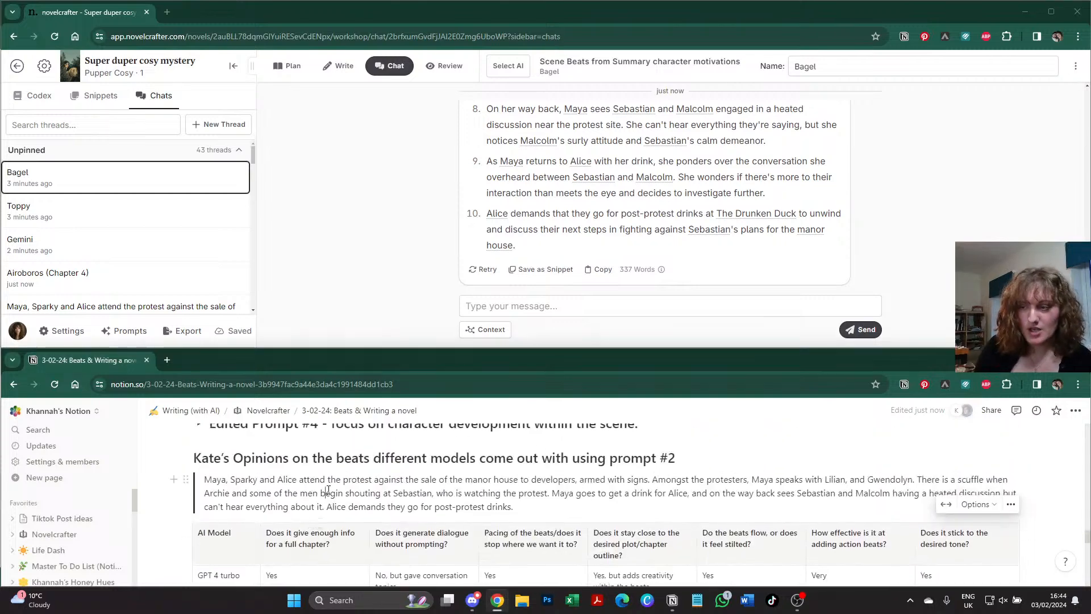
triple_click(328, 490)
key("ctrl+c")
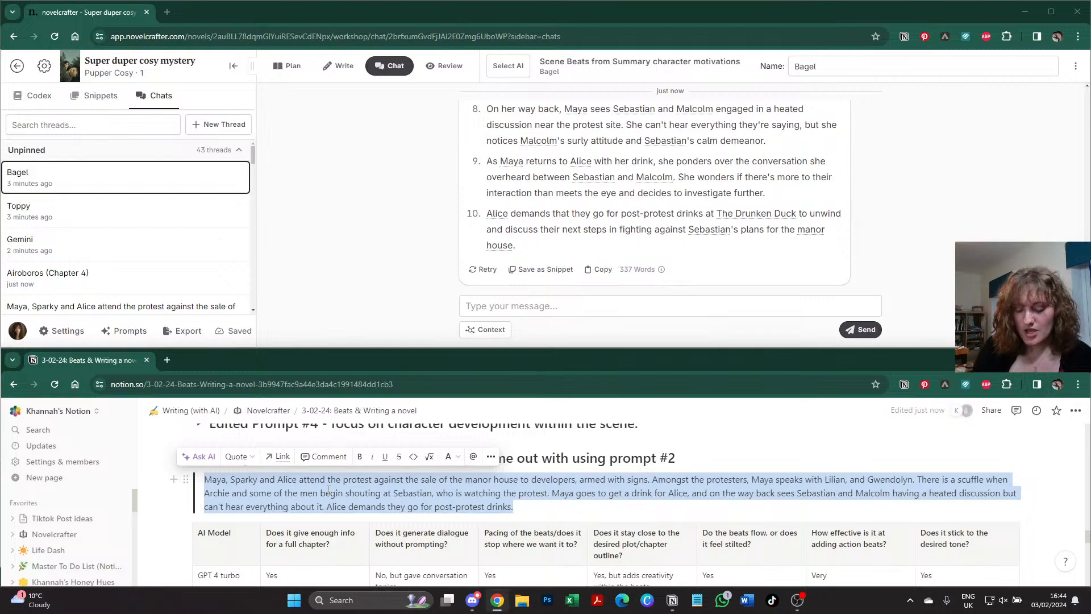
scroll(329, 490, "down", 5)
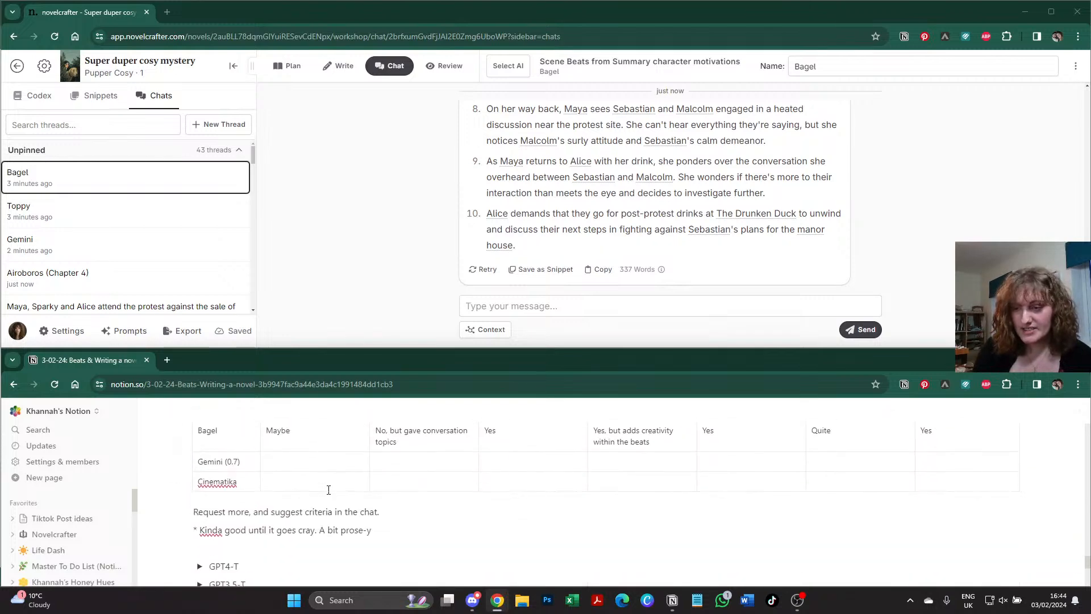
scroll(328, 490, "up", 5)
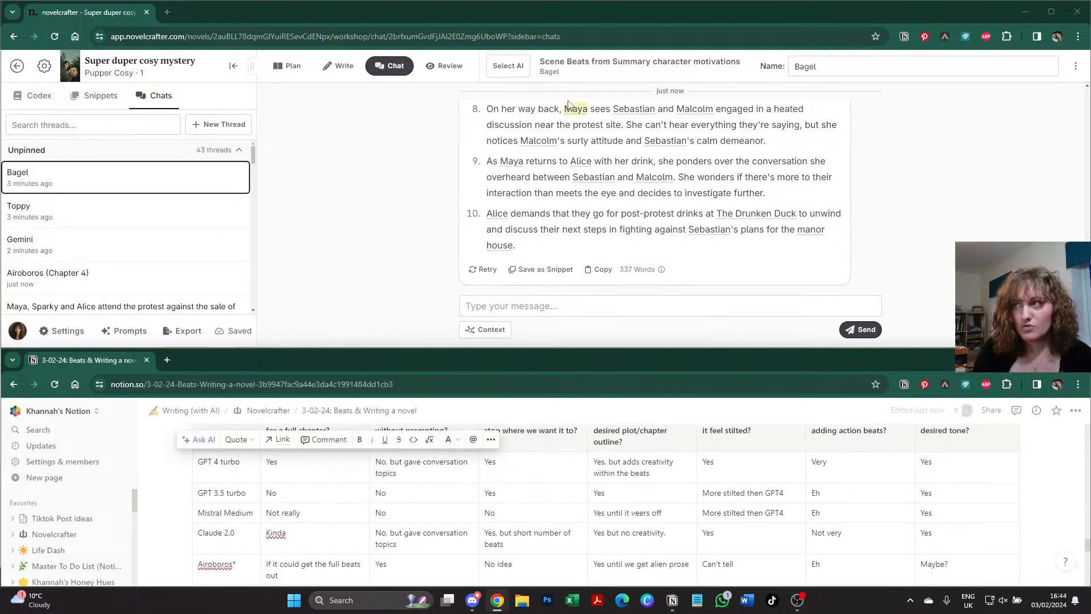
left_click(397, 67)
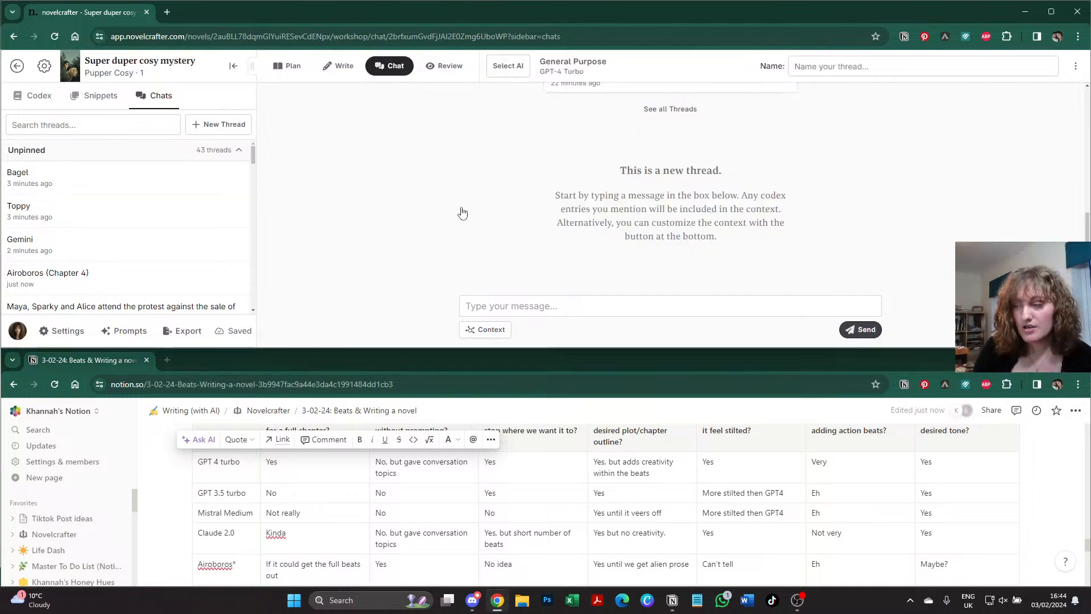
left_click(481, 304)
key("ctrl+v")
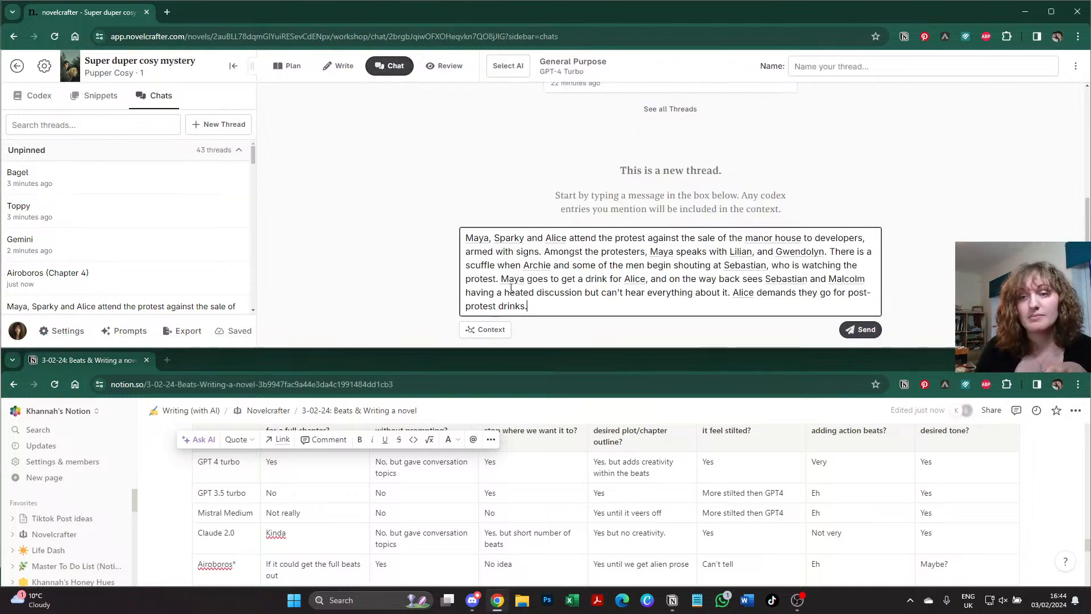
- Send the summary using the "Scene Beats from Summary character motivations" prompt with the Gemini model
left_click(499, 65)
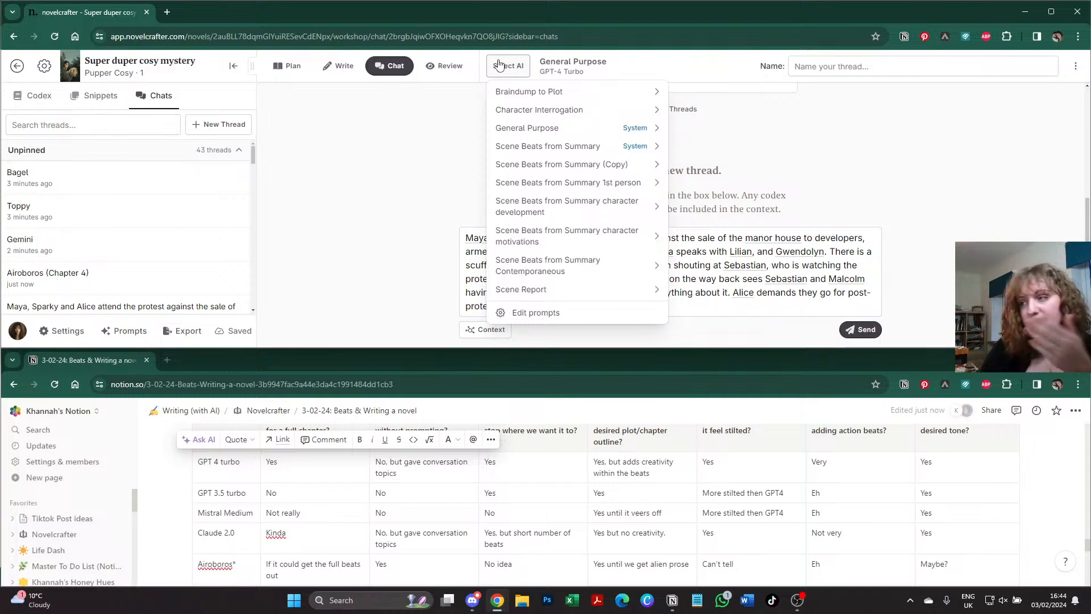
mouse_move(602, 236)
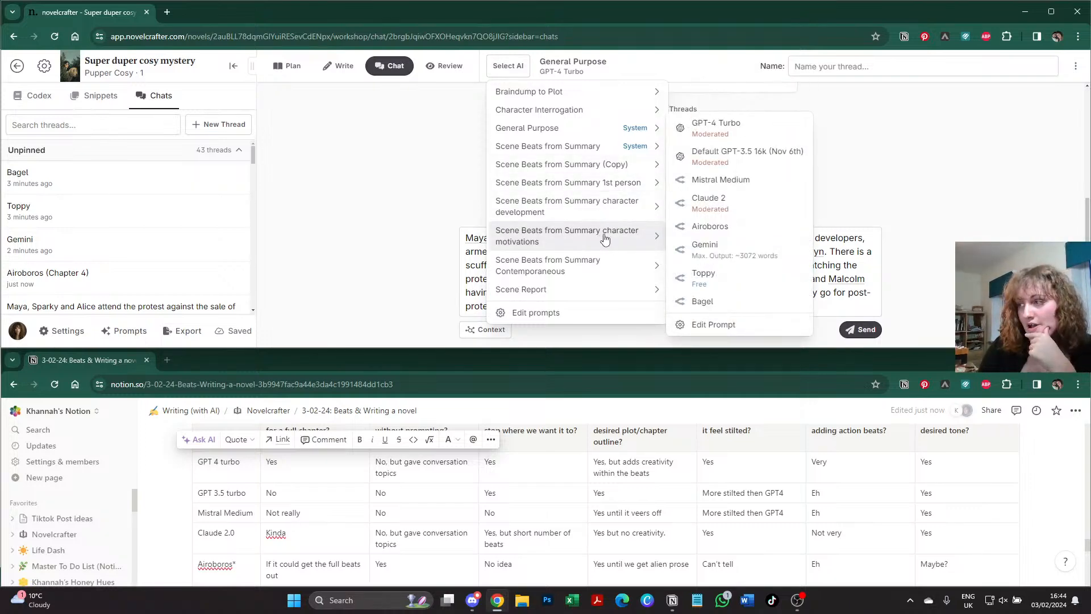
left_click(715, 259)
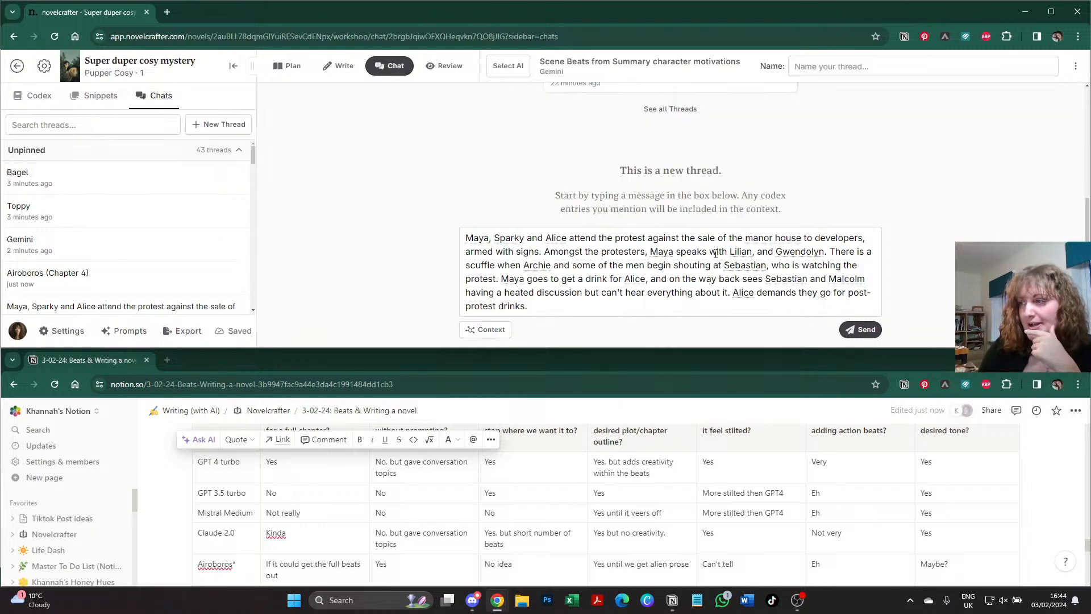
left_click(863, 330)
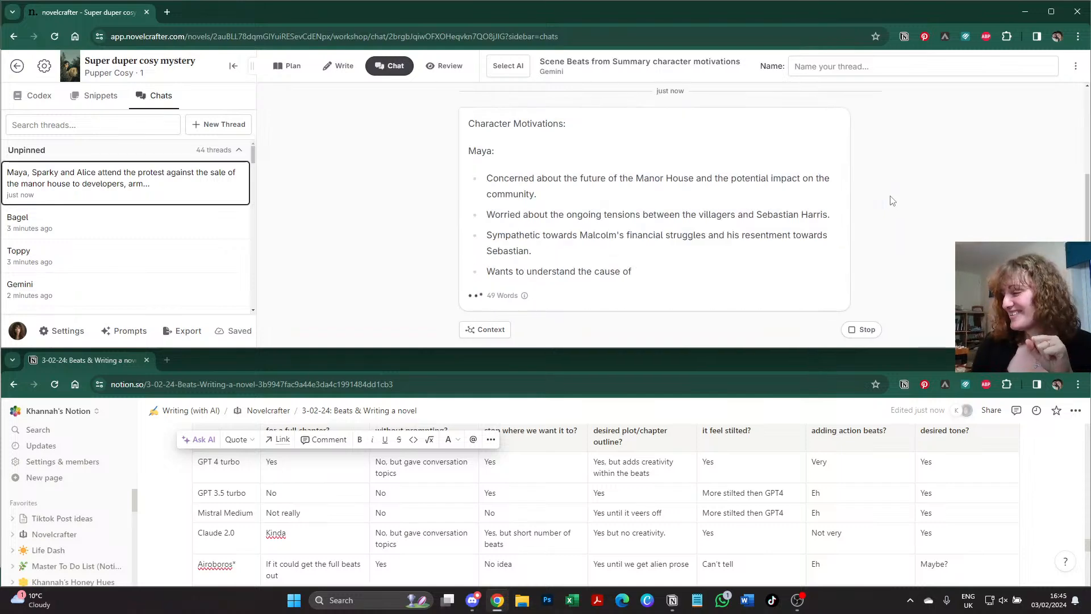
- Read through the Gemini response, examining the character motivations and the numbered scene beats
scroll(892, 202, "up", 5)
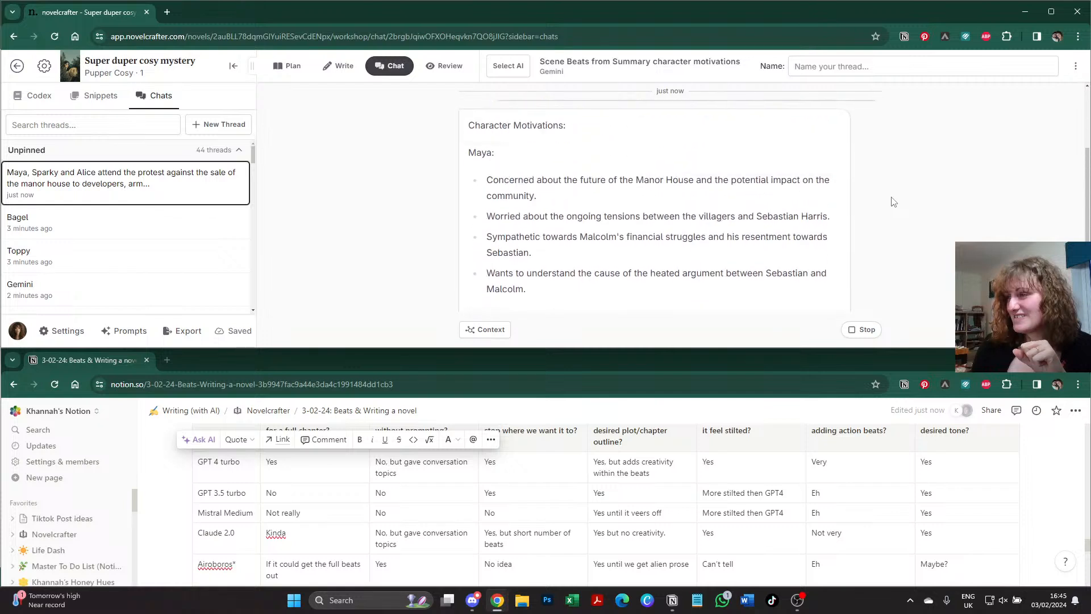
scroll(894, 202, "down", 1)
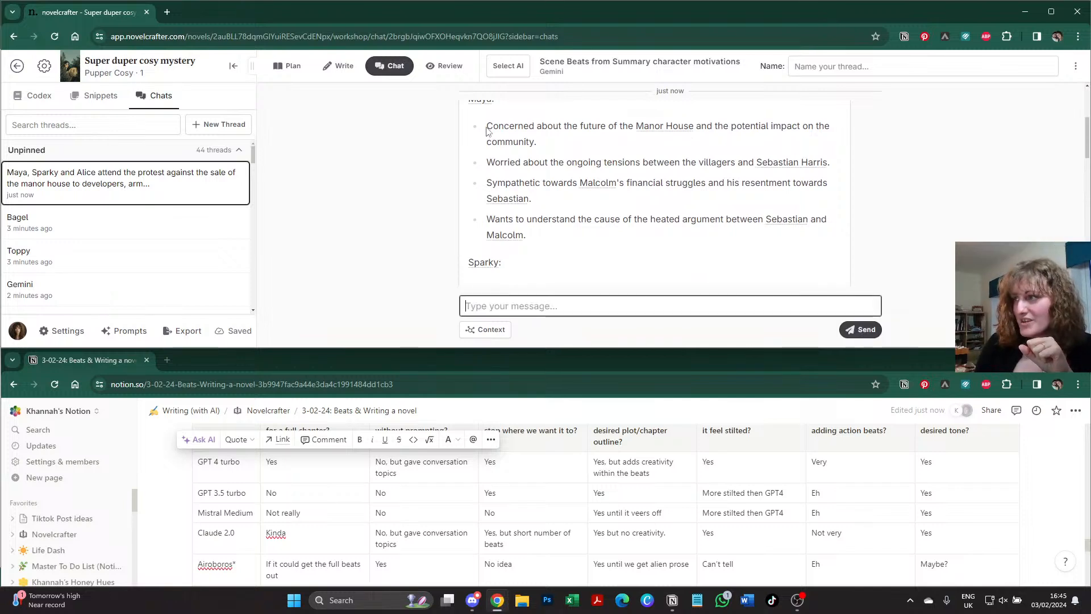
left_click_drag(487, 130, 593, 250)
left_click(592, 250)
scroll(591, 248, "down", 3)
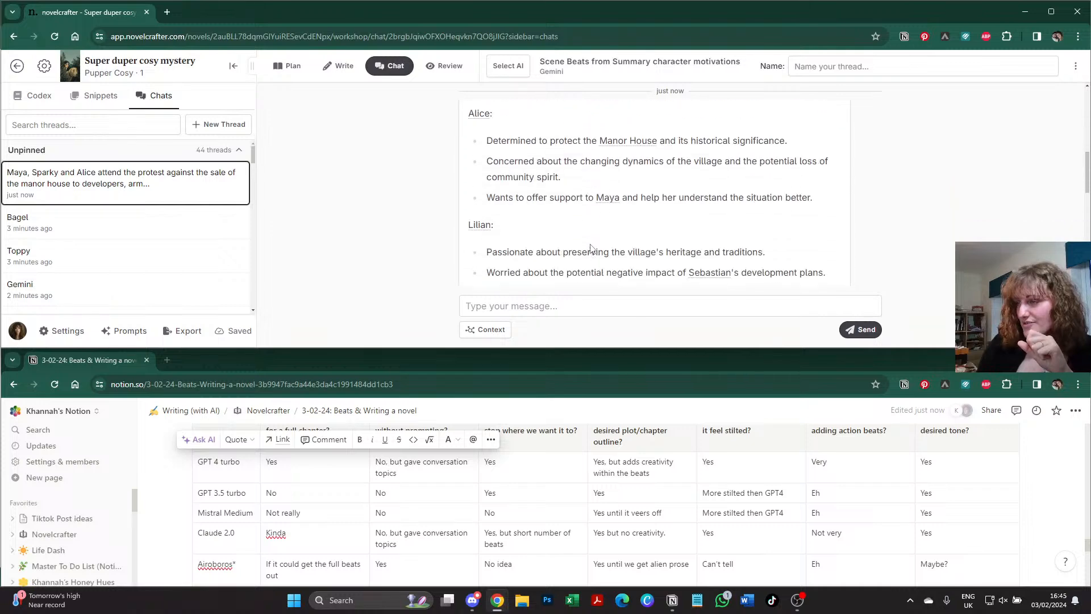
scroll(591, 247, "down", 6)
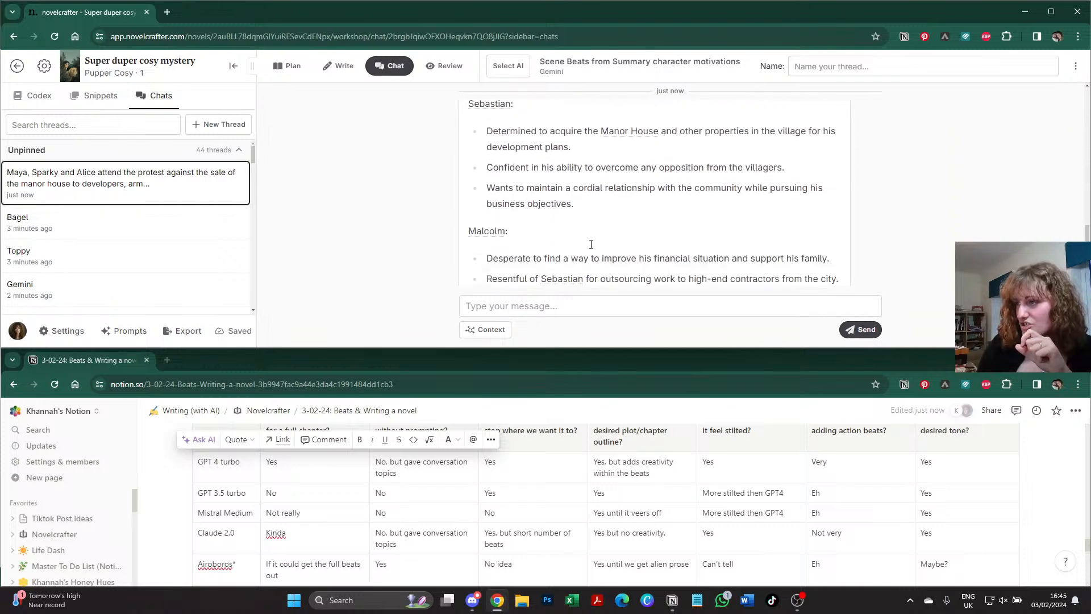
scroll(591, 244, "down", 8)
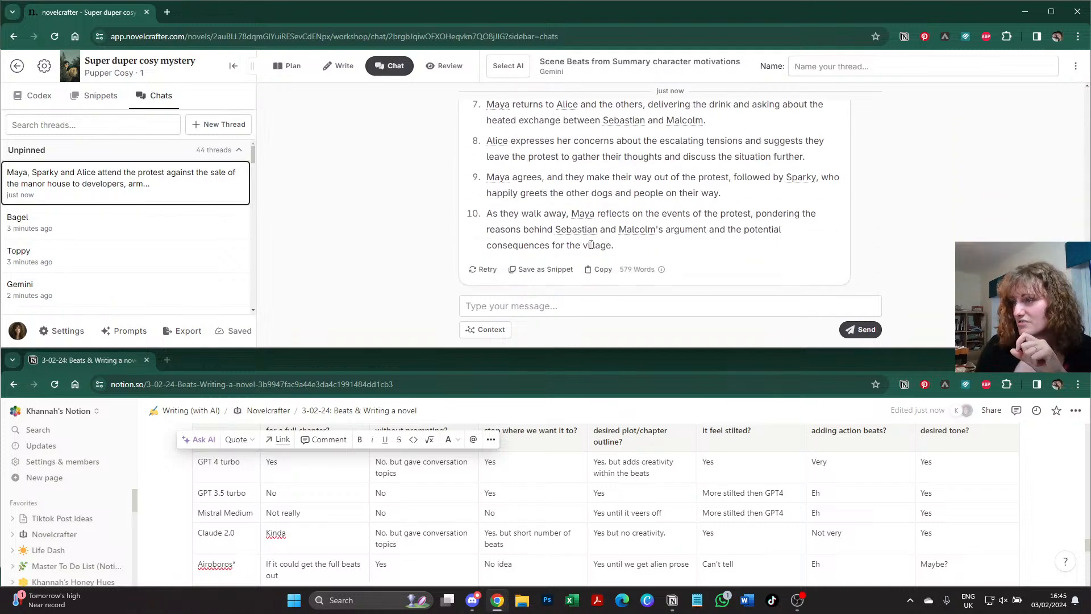
scroll(591, 239, "up", 10)
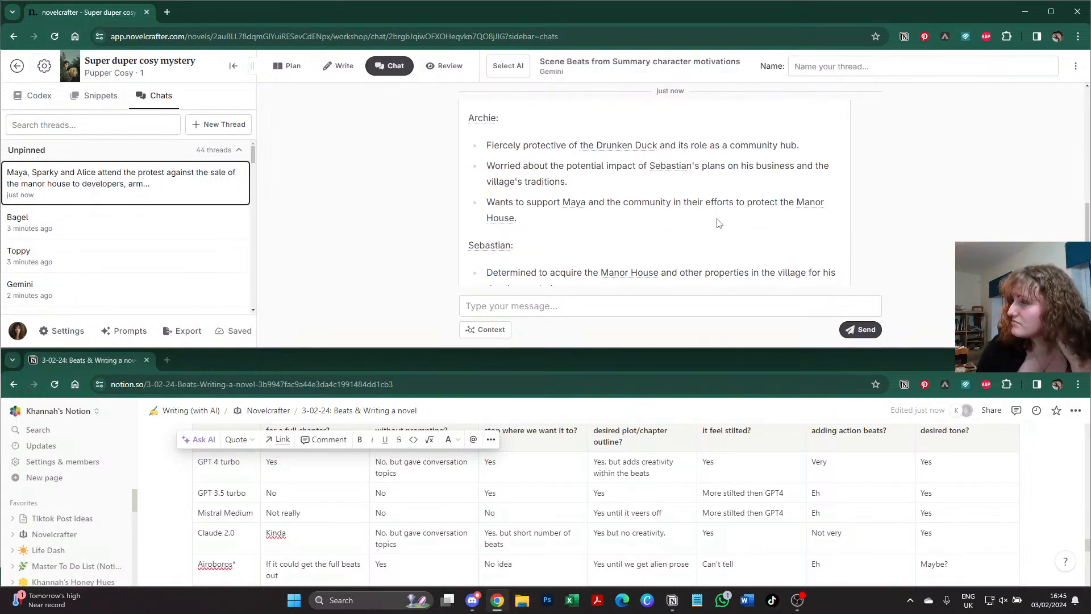
scroll(719, 224, "down", 2)
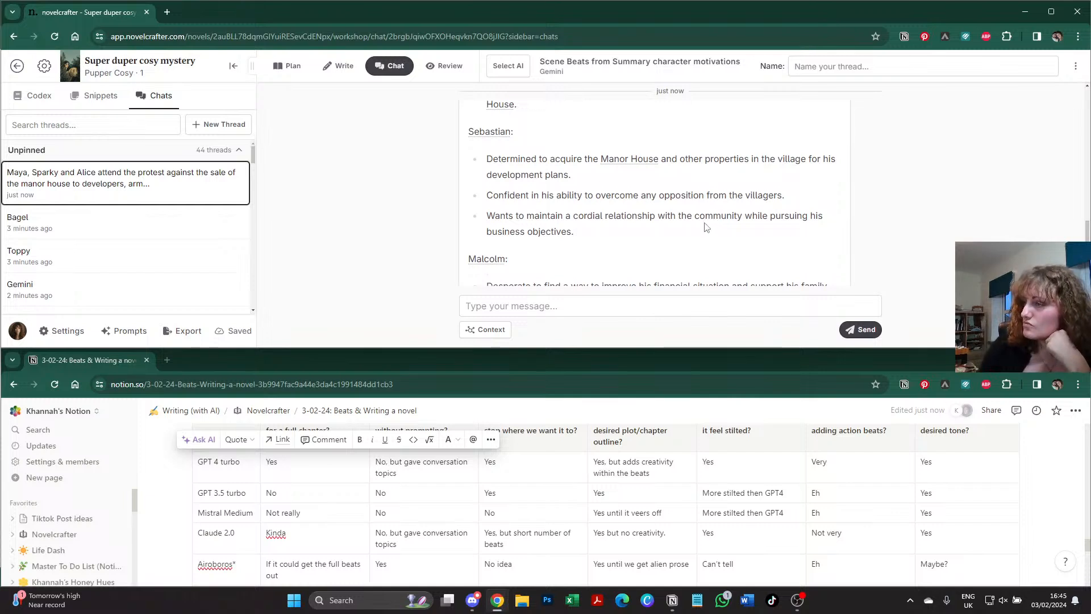
scroll(704, 227, "down", 2)
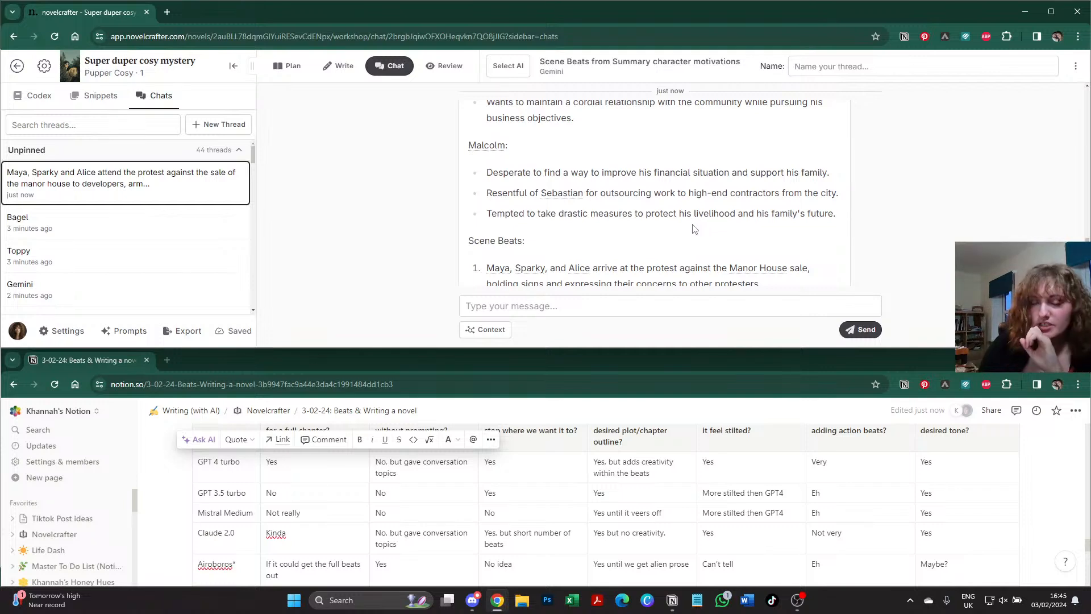
scroll(694, 229, "down", 2)
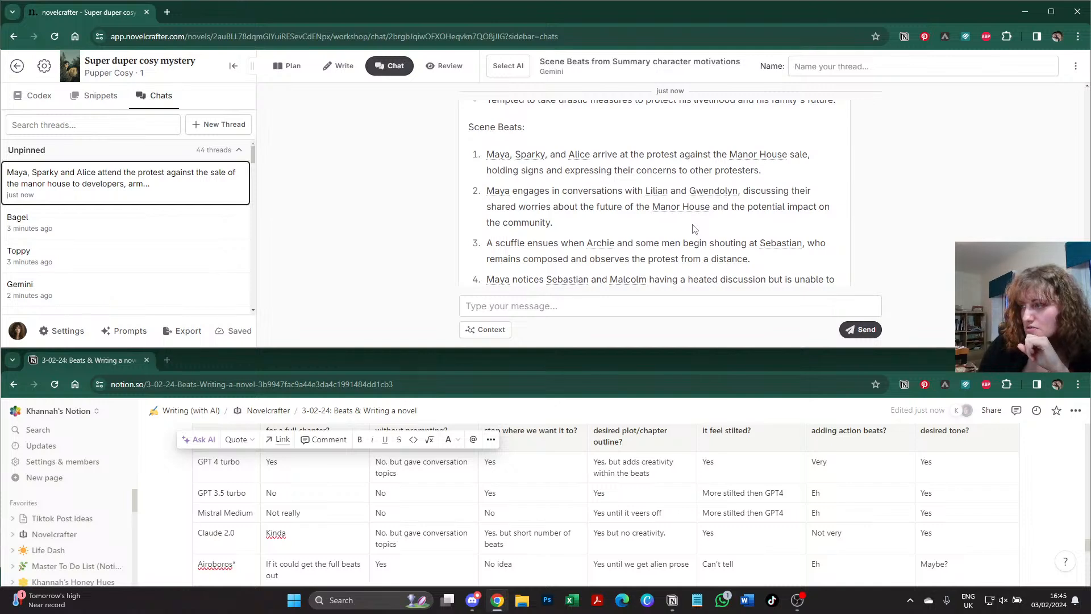
scroll(692, 229, "down", 1)
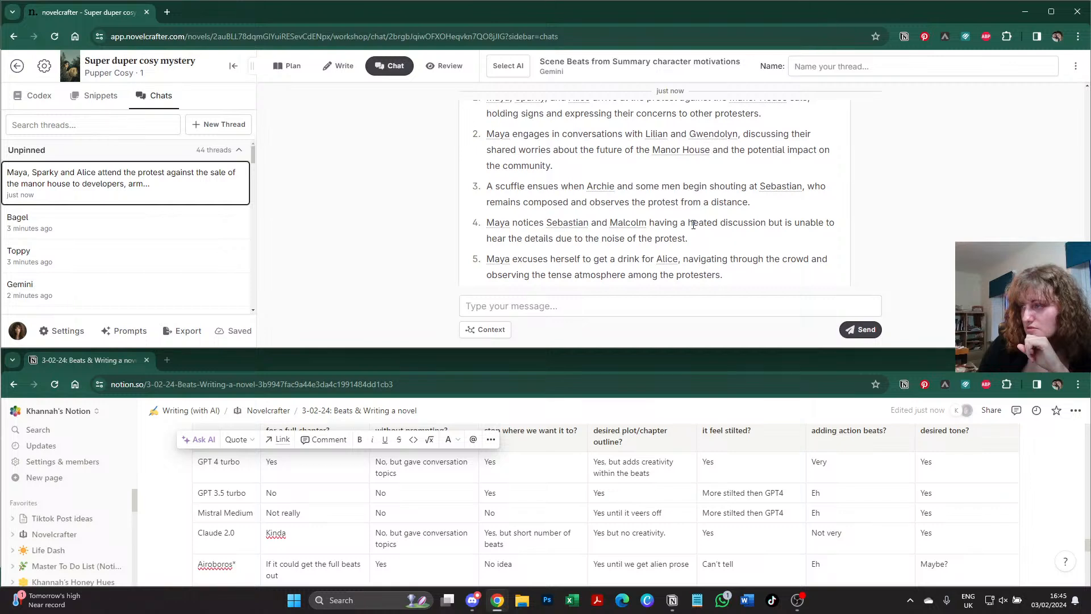
scroll(692, 225, "down", 1)
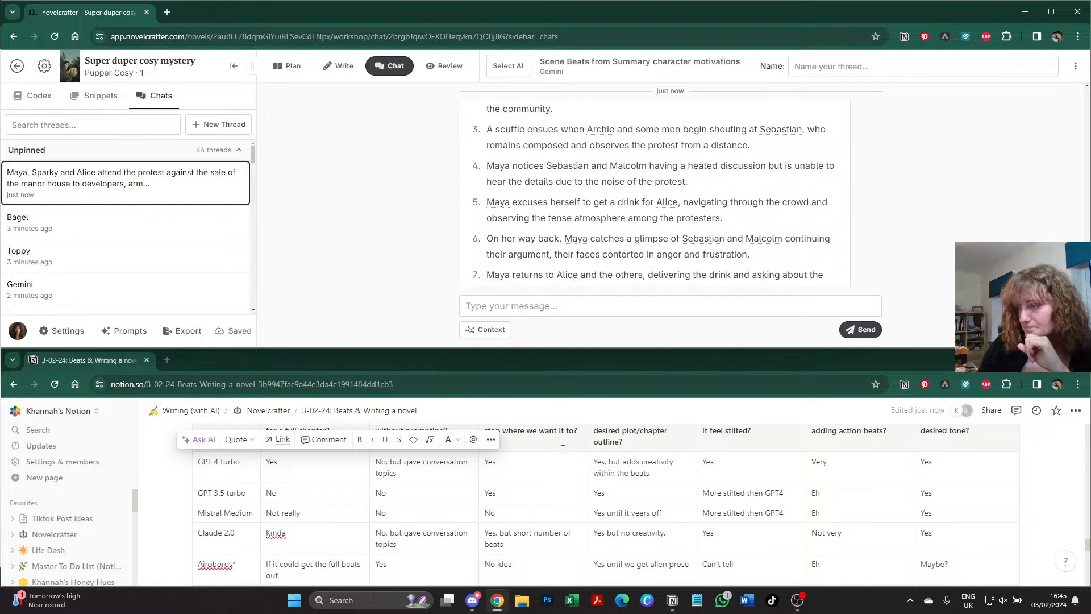
- Enter "Feels a bit rushed" for the Gemini (0.7) row under staying close to the desired plot/chapter outline
scroll(620, 489, "down", 1)
scroll(621, 489, "up", 1)
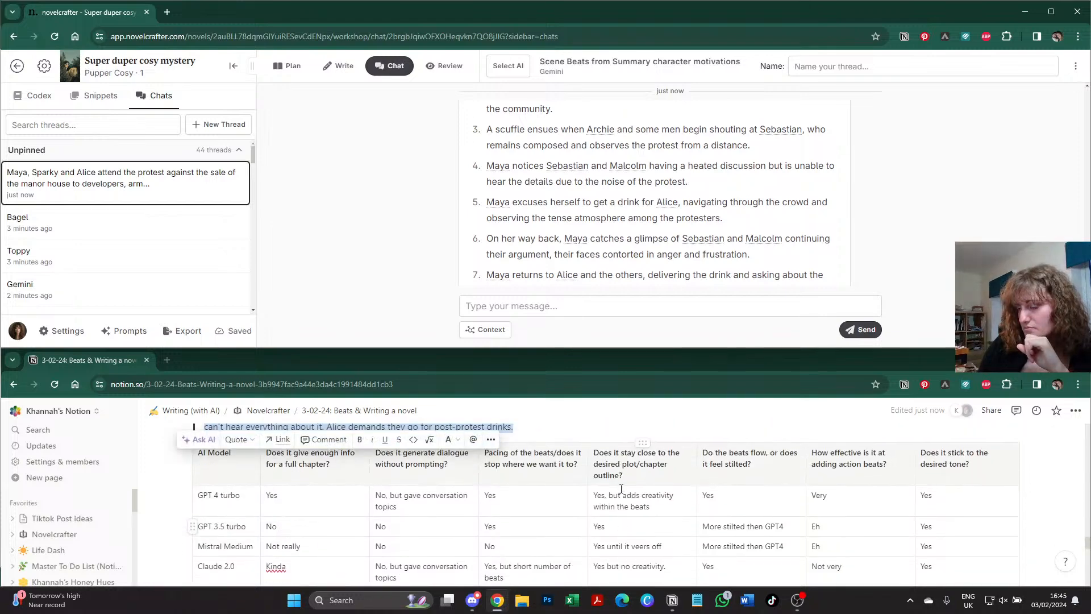
scroll(621, 497, "down", 4)
left_click(610, 518)
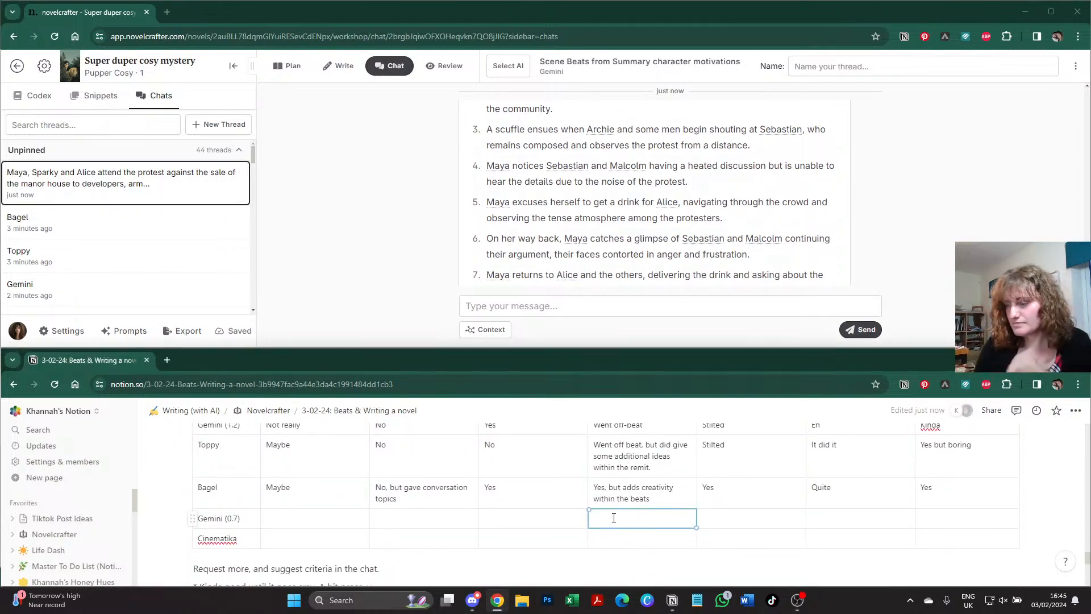
type("Feels a bit")
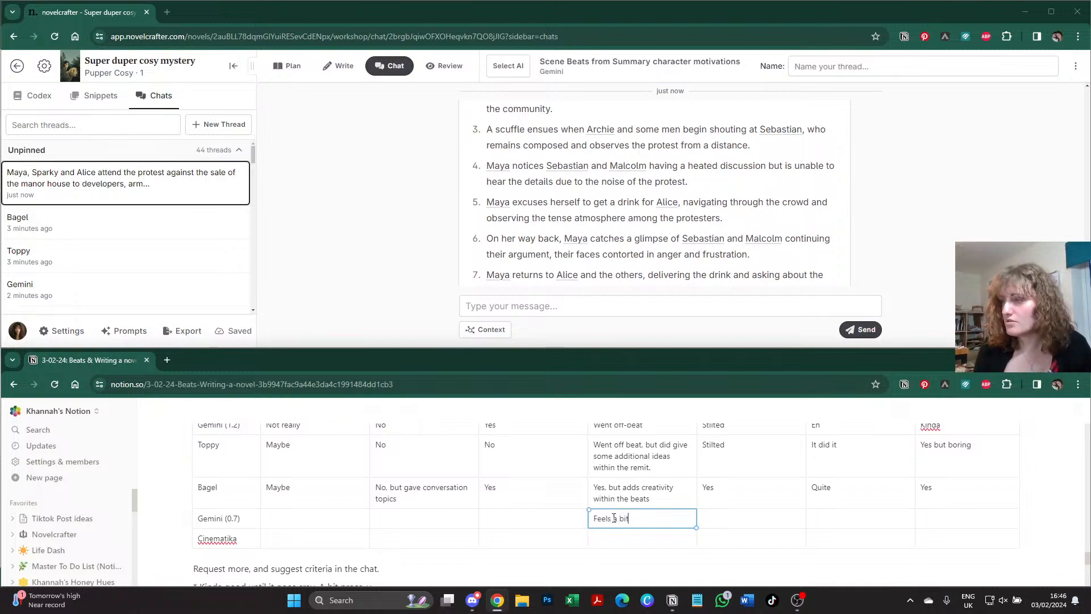
type(" rushed")
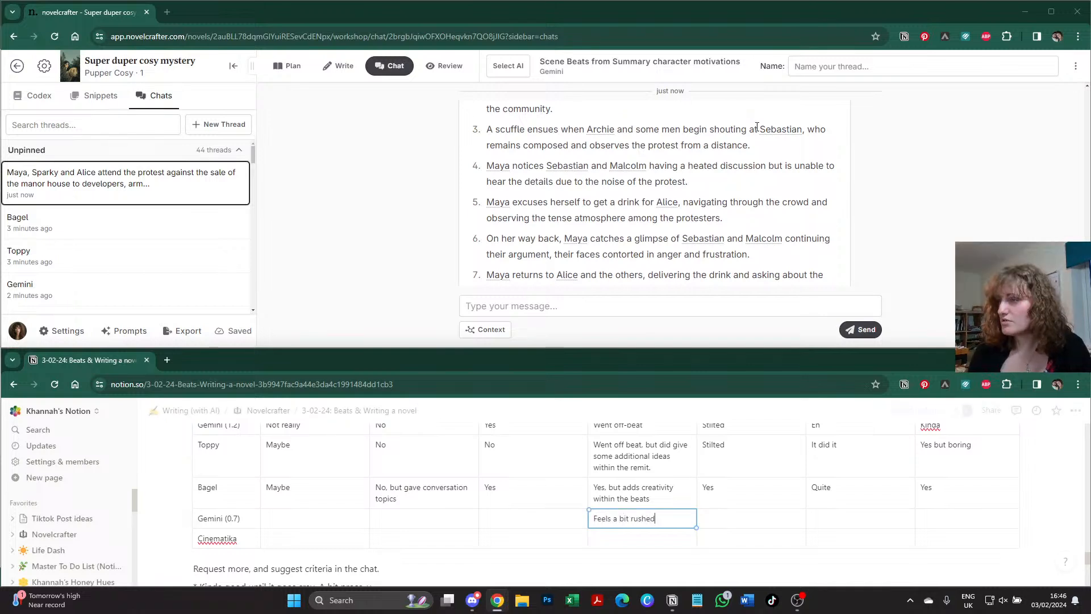
- Review the remaining Gemini scene beats and rate Gemini (0.7) "Maybe" for giving enough info for a full chapter
scroll(831, 179, "down", 1)
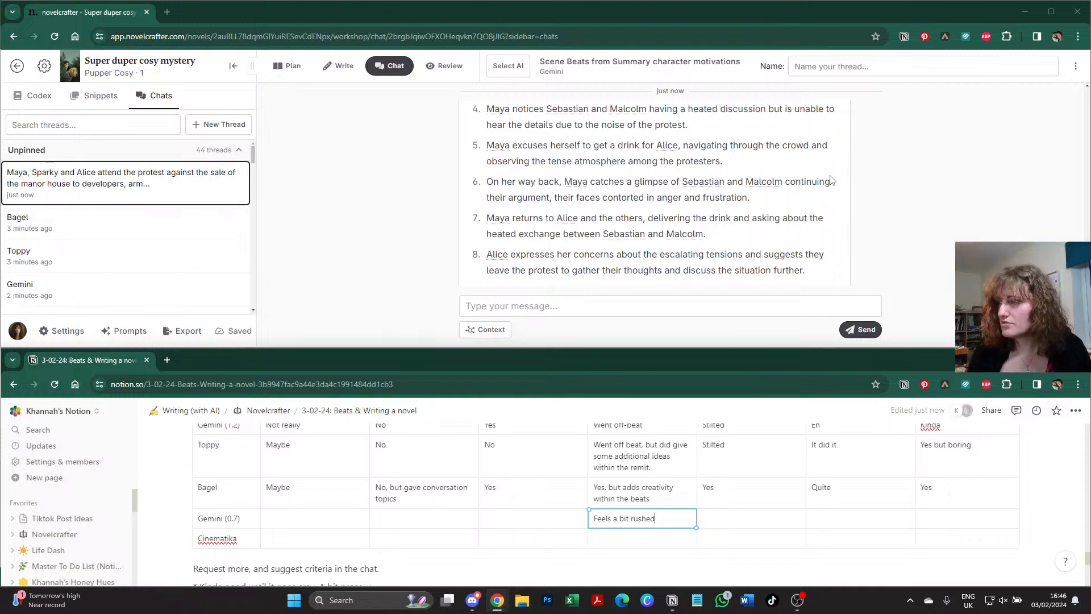
scroll(831, 180, "down", 1)
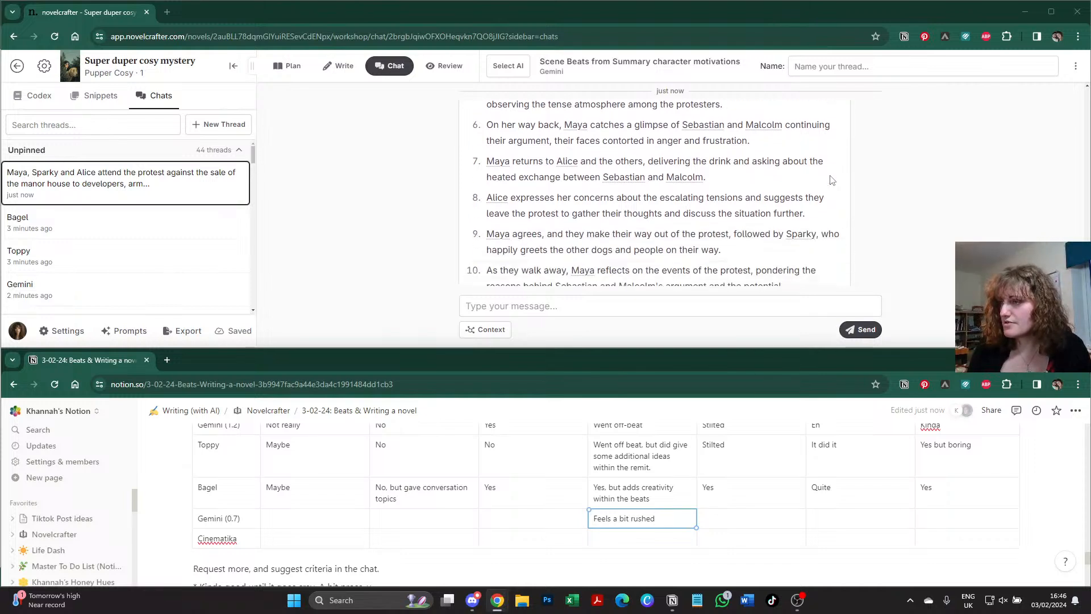
scroll(831, 180, "down", 1)
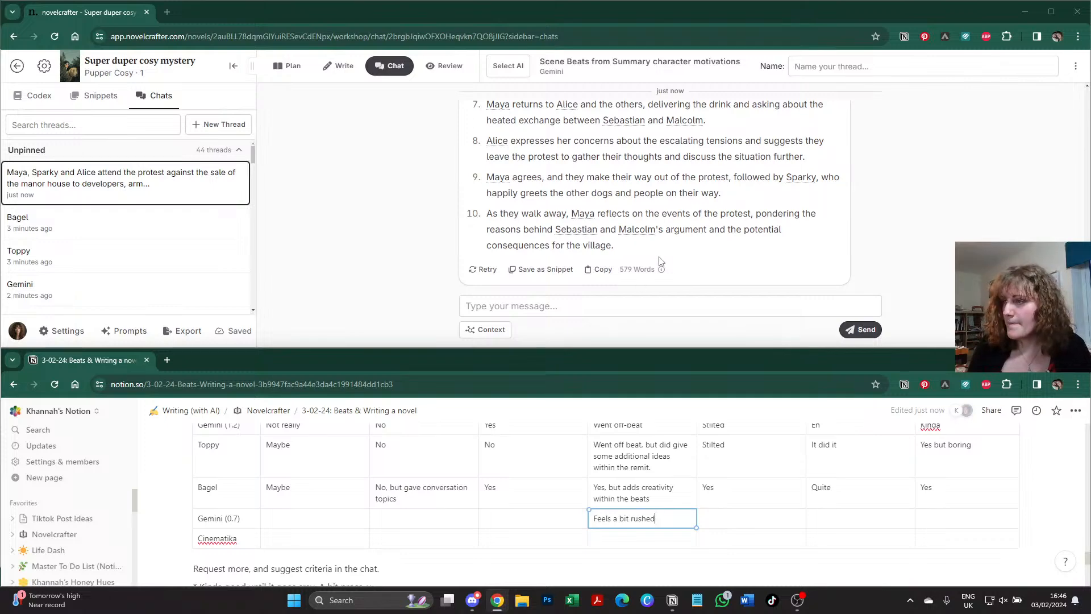
scroll(661, 259, "up", 5)
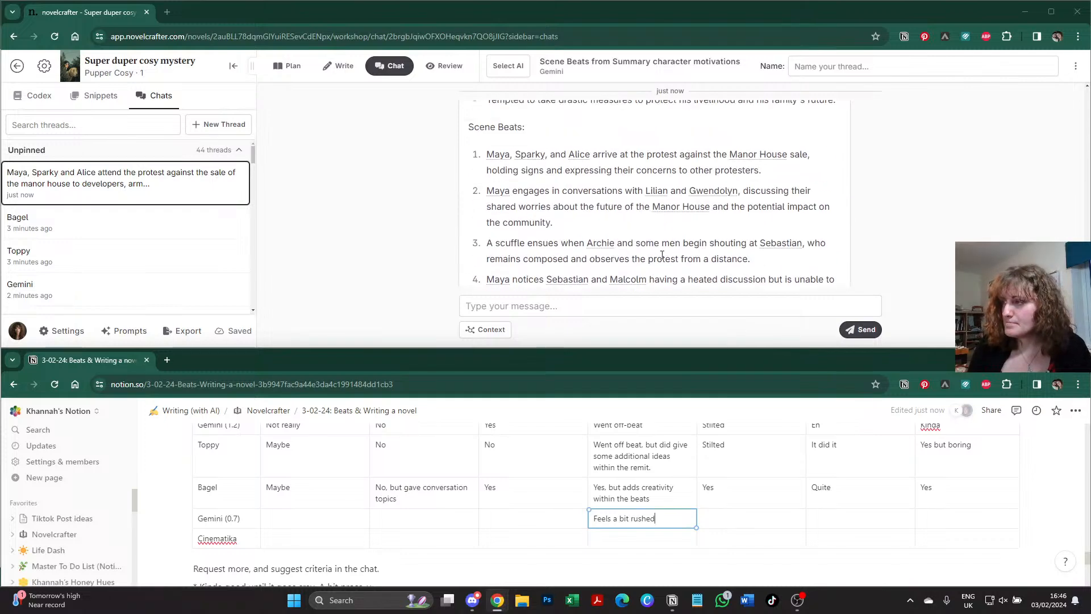
scroll(662, 255, "down", 1)
scroll(662, 255, "down", 2)
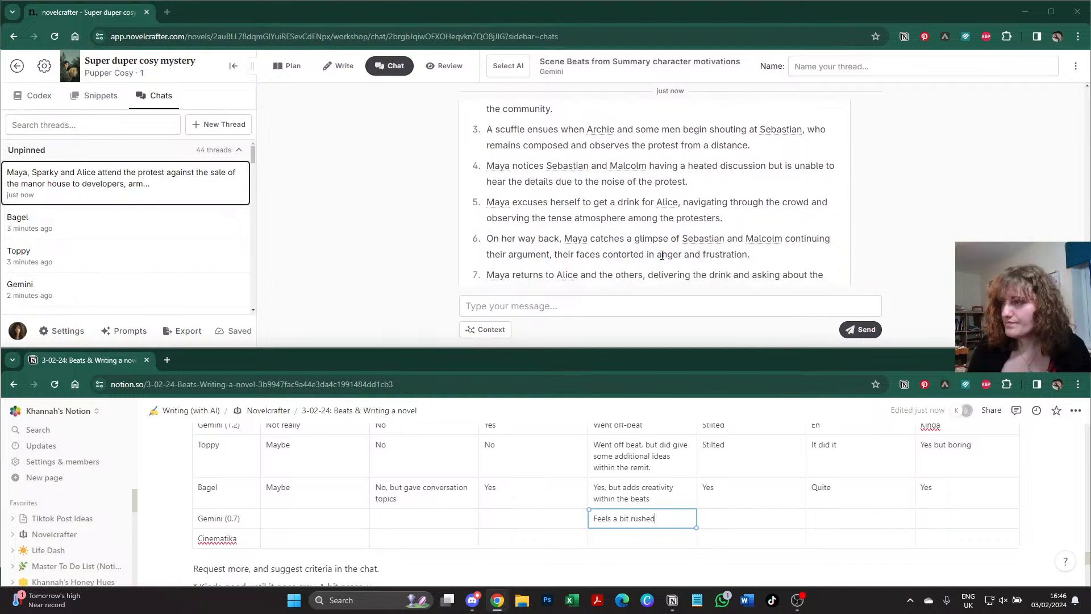
left_click(287, 513)
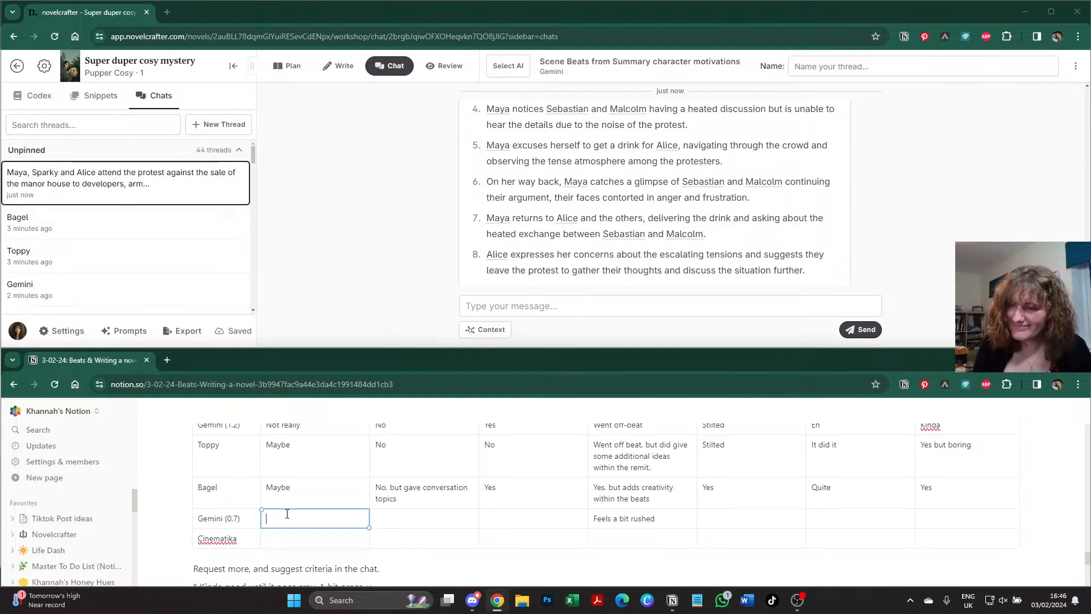
type("May")
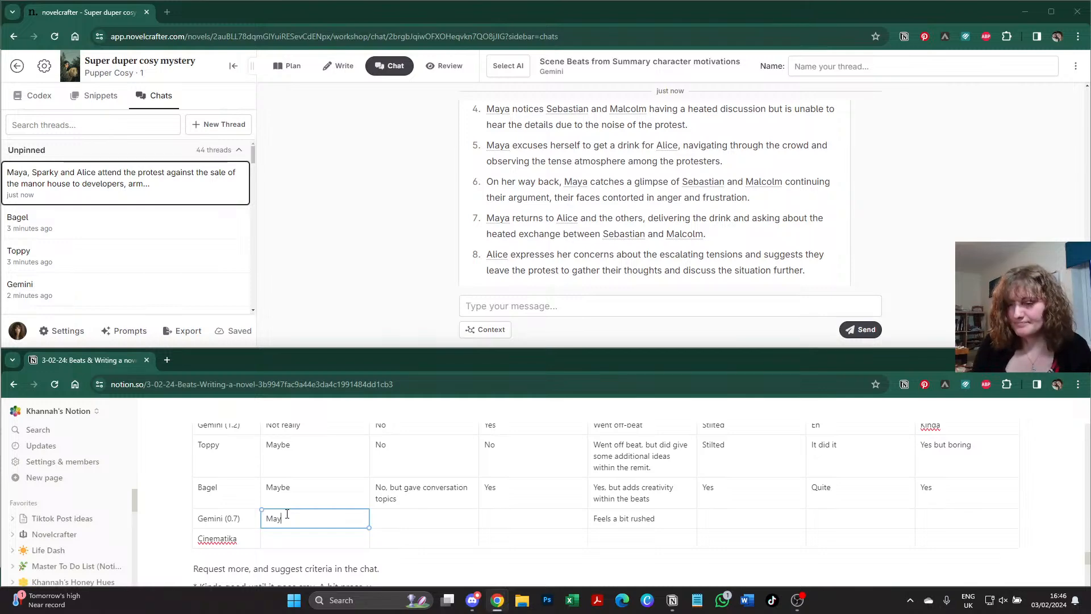
type("be")
- Copy GPT 4 turbo's dialogue rating into the Gemini (0.7) row and edit it to "No, but gave limited conversation topics"
scroll(318, 488, "up", 5)
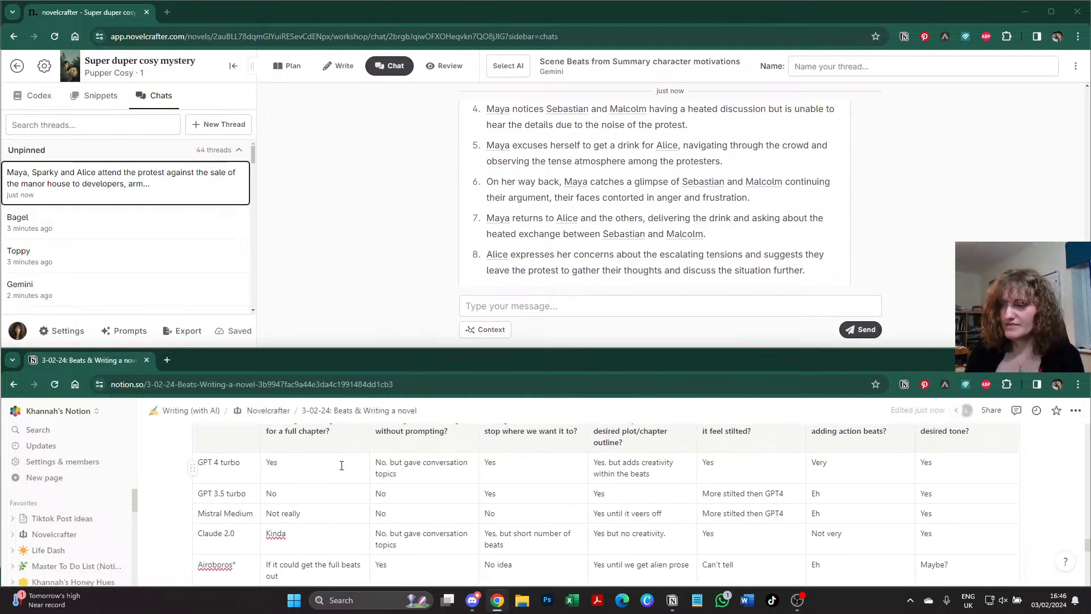
scroll(341, 466, "up", 2)
scroll(577, 250, "up", 2)
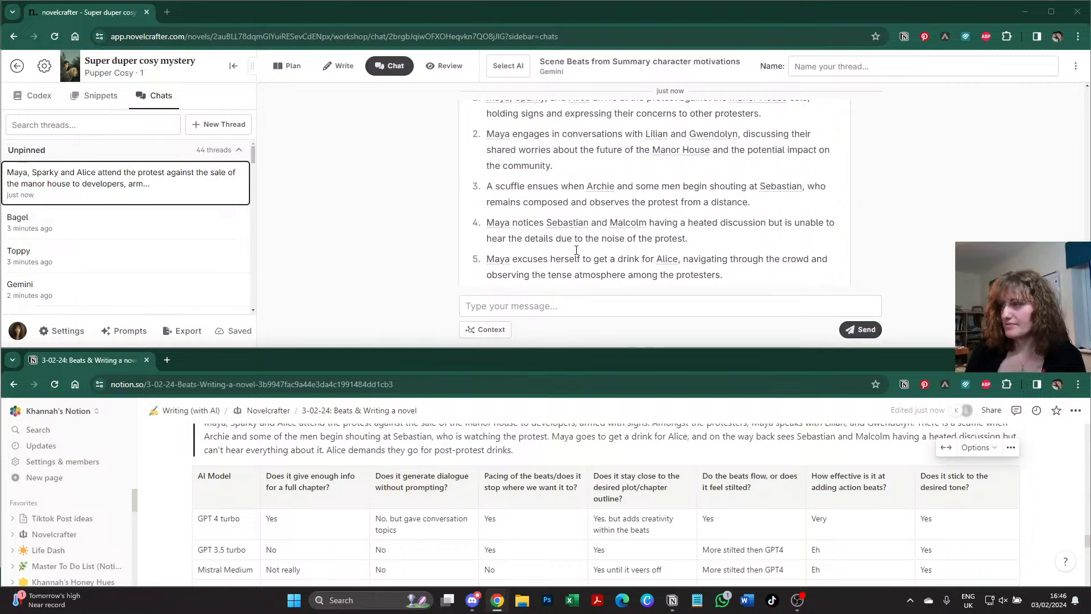
scroll(576, 250, "down", 2)
scroll(576, 250, "up", 2)
scroll(576, 250, "down", 4)
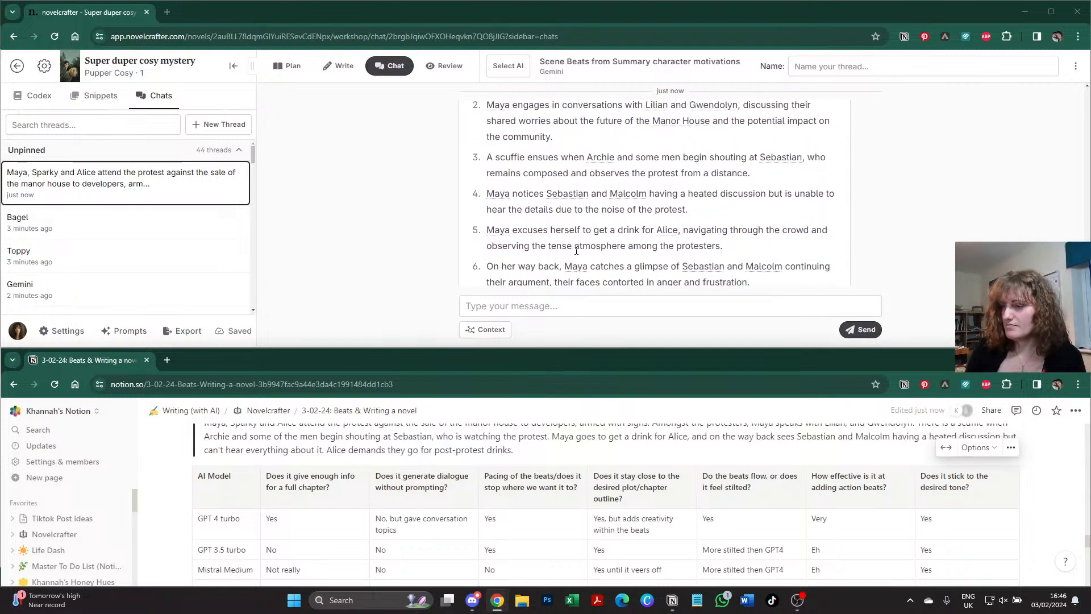
triple_click(380, 522)
key("ctrl+c")
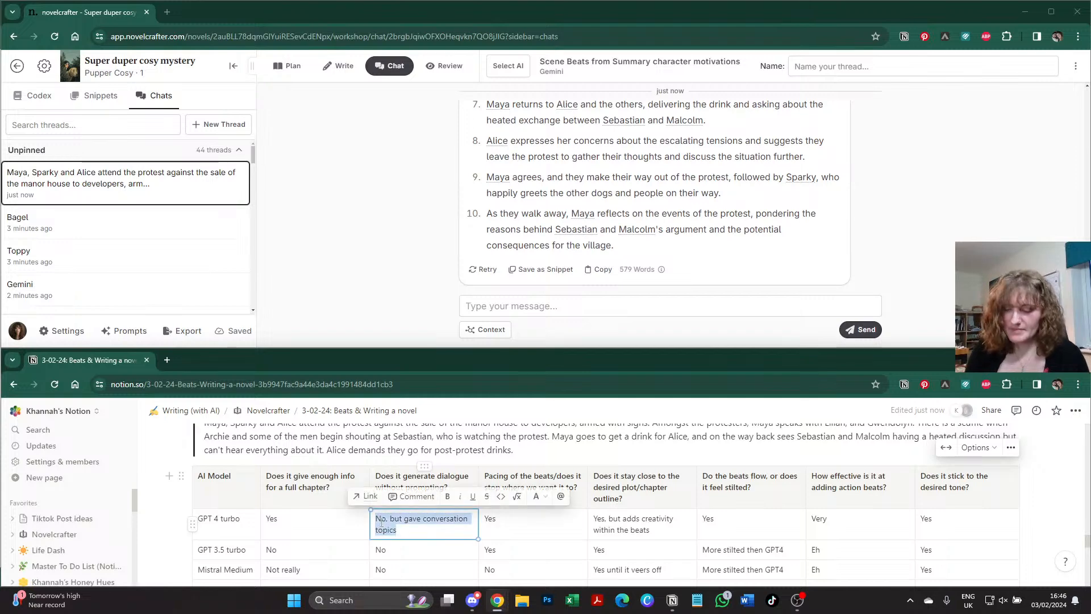
scroll(382, 519, "down", 5)
scroll(399, 469, "up", 5)
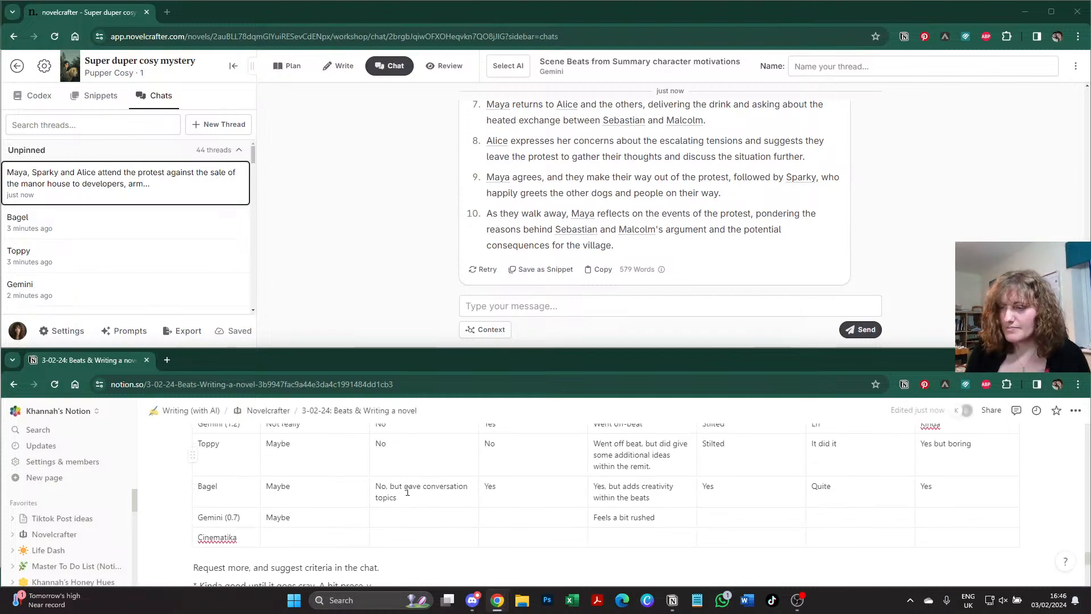
left_click(396, 522)
key("ctrl+v")
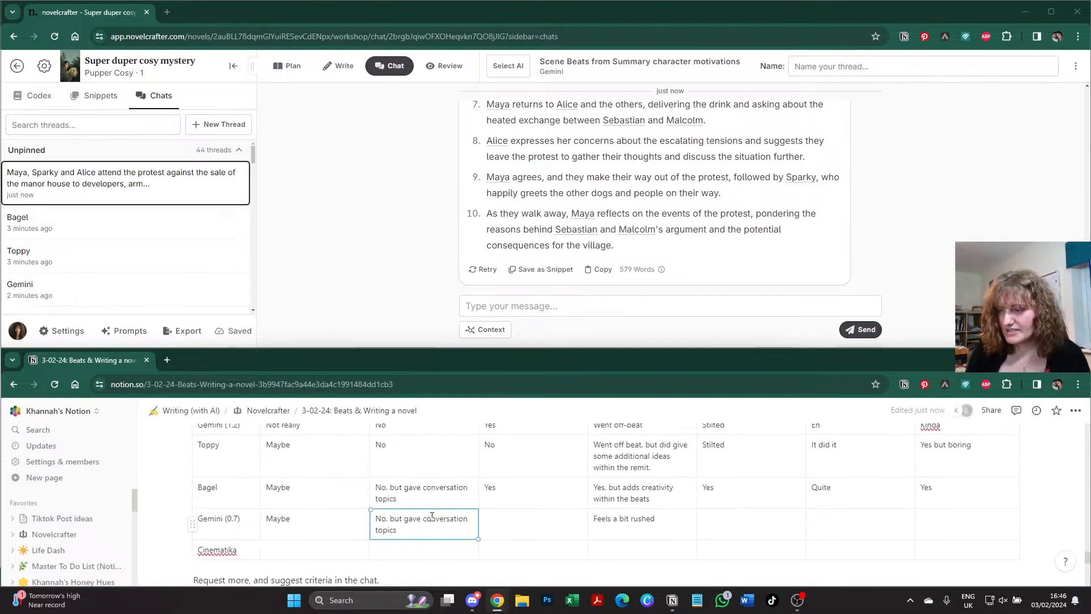
left_click(427, 519)
type("limited")
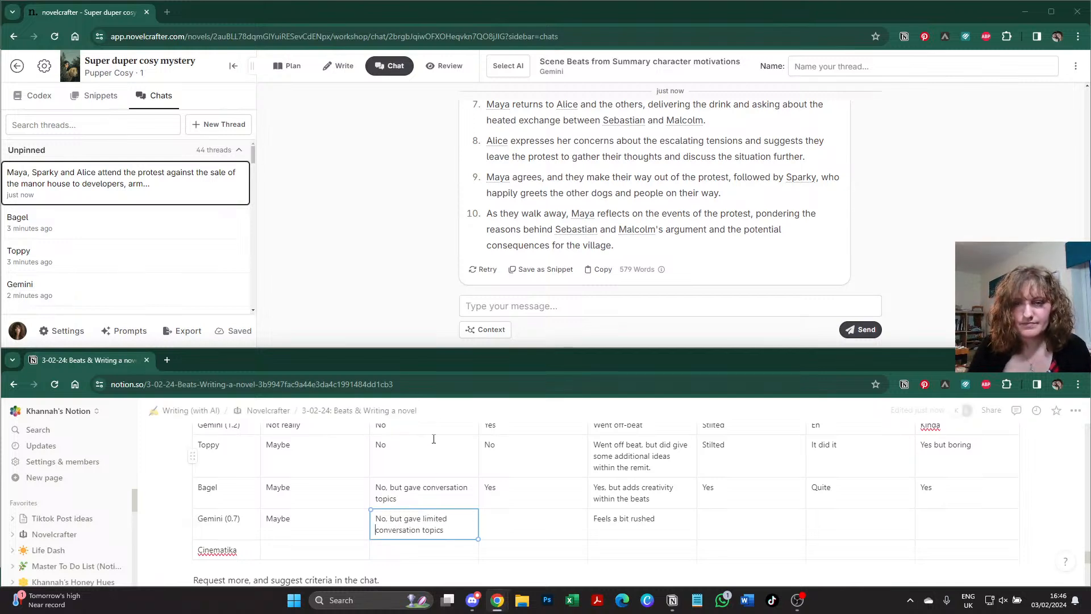
- Mark the Gemini (0.7) model name with "**" and add the footnote "** Motivations better than beats" below the existing one
left_click(242, 517)
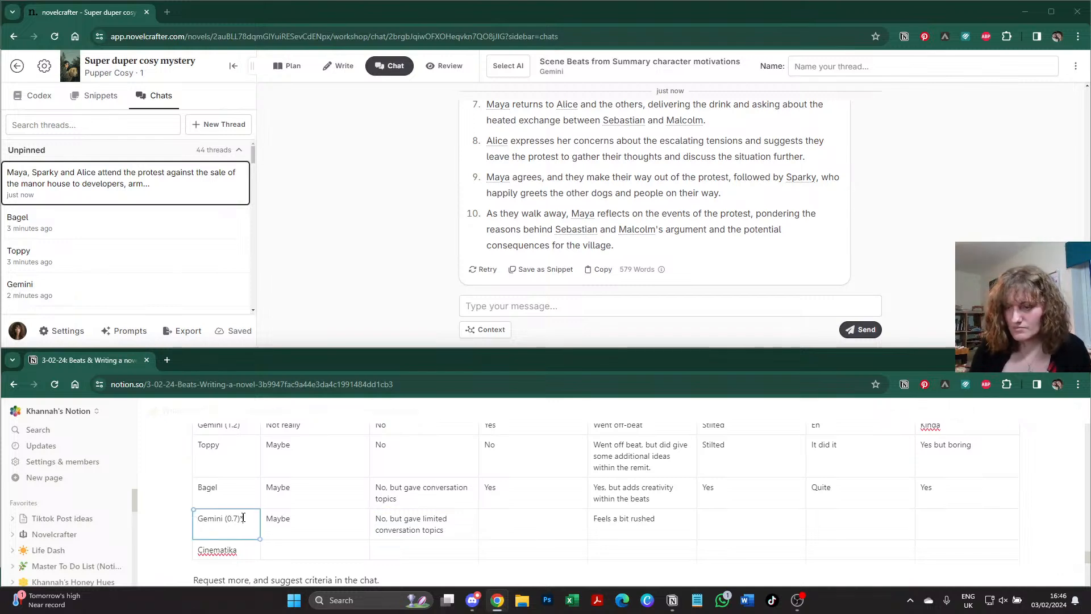
scroll(243, 517, "down", 2)
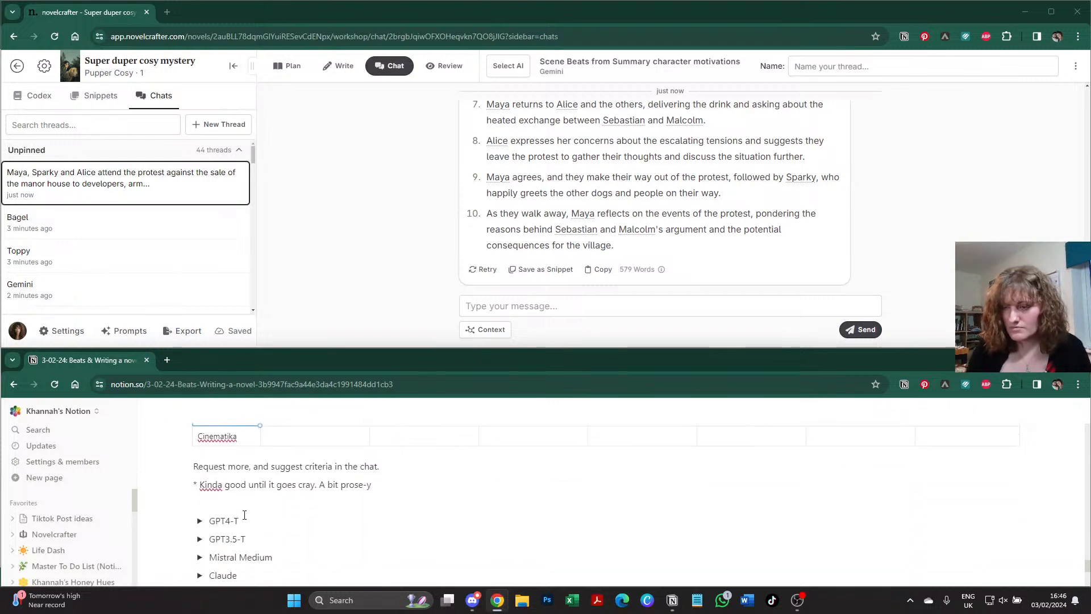
left_click(398, 491)
key("Return")
type("**")
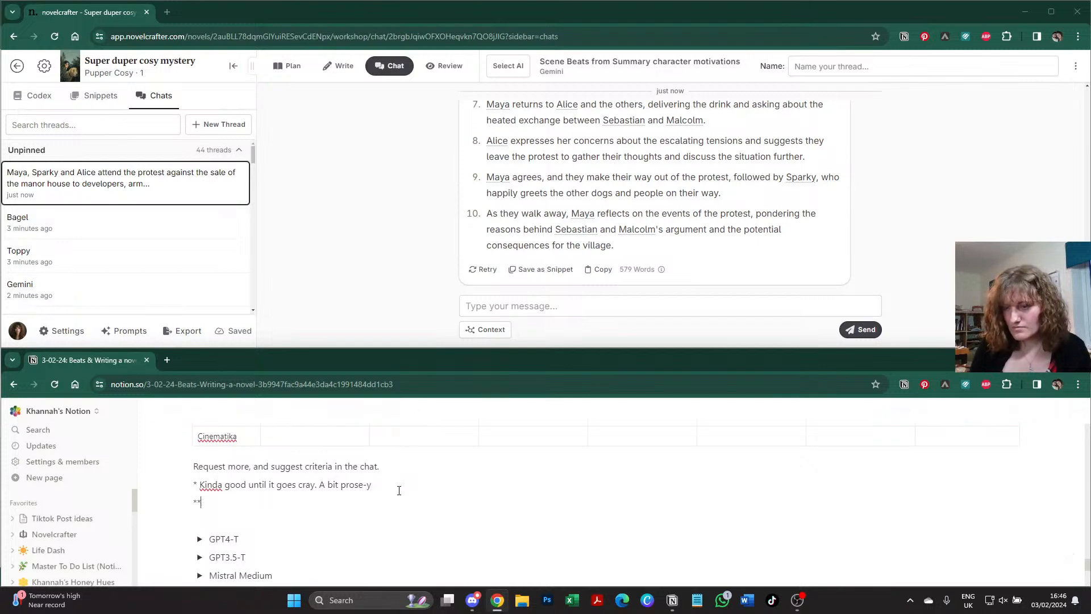
type(" Motivatio")
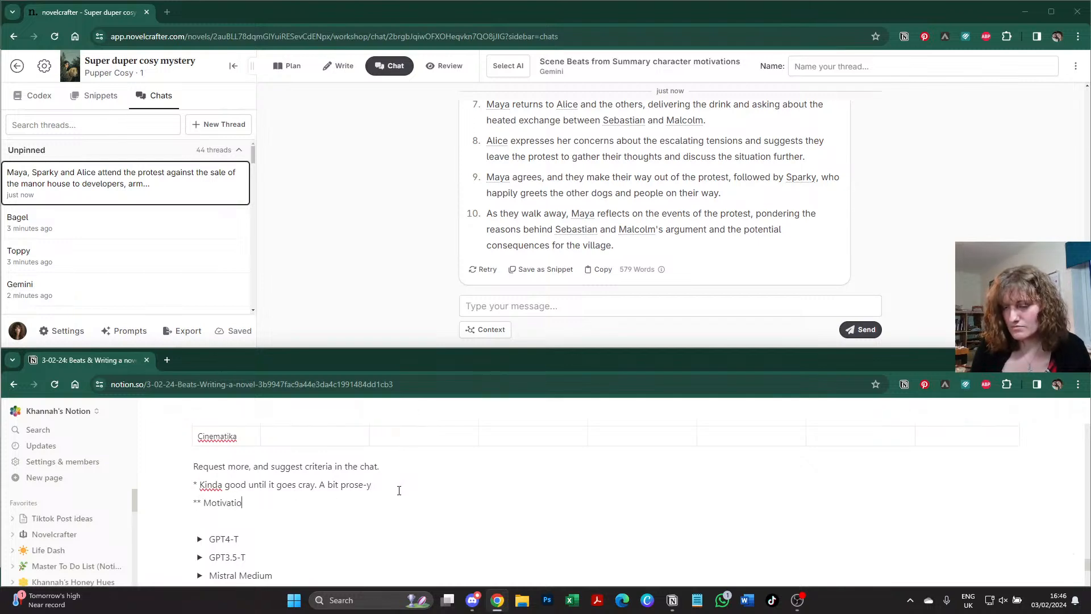
type("ns better than beats")
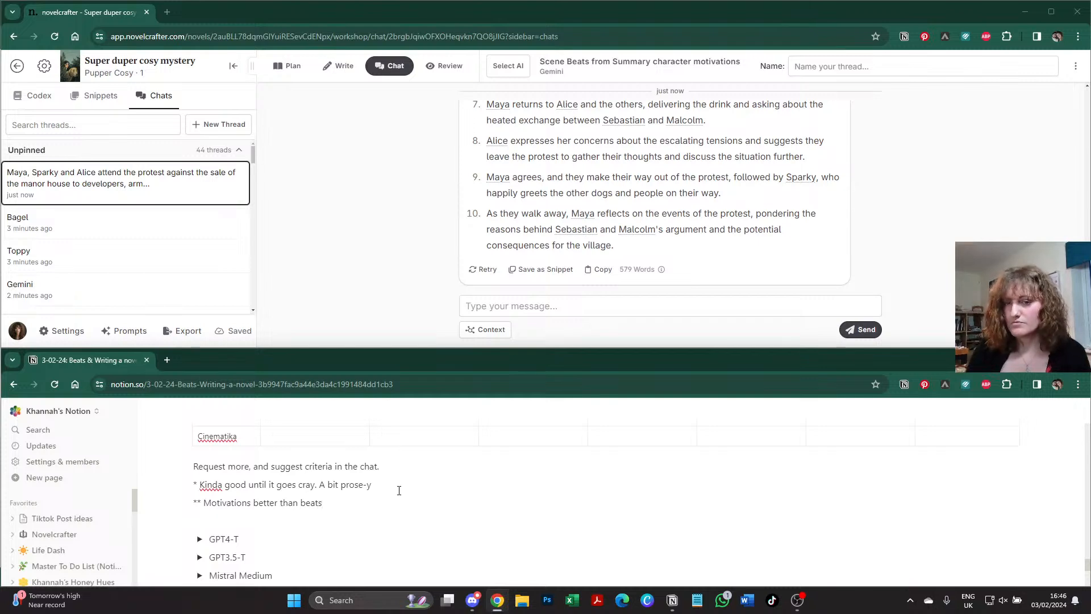
scroll(398, 491, "up", 3)
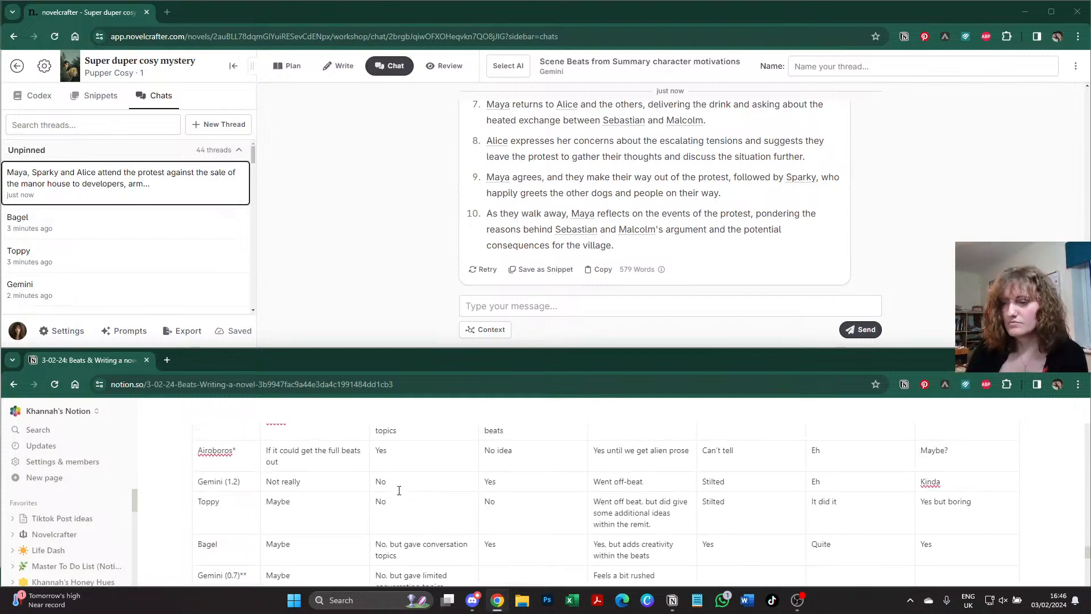
- Check the ending of Gemini's scene beats against the chapter summary and rate Gemini (0.7) "Yes" for pacing in Notion
scroll(391, 187, "up", 2)
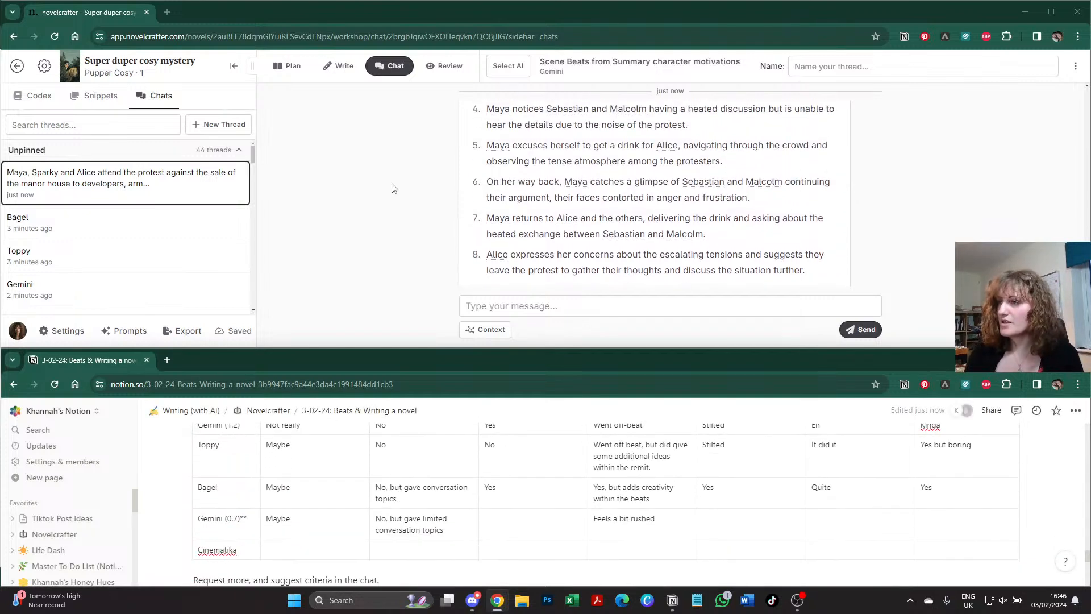
scroll(395, 211, "down", 2)
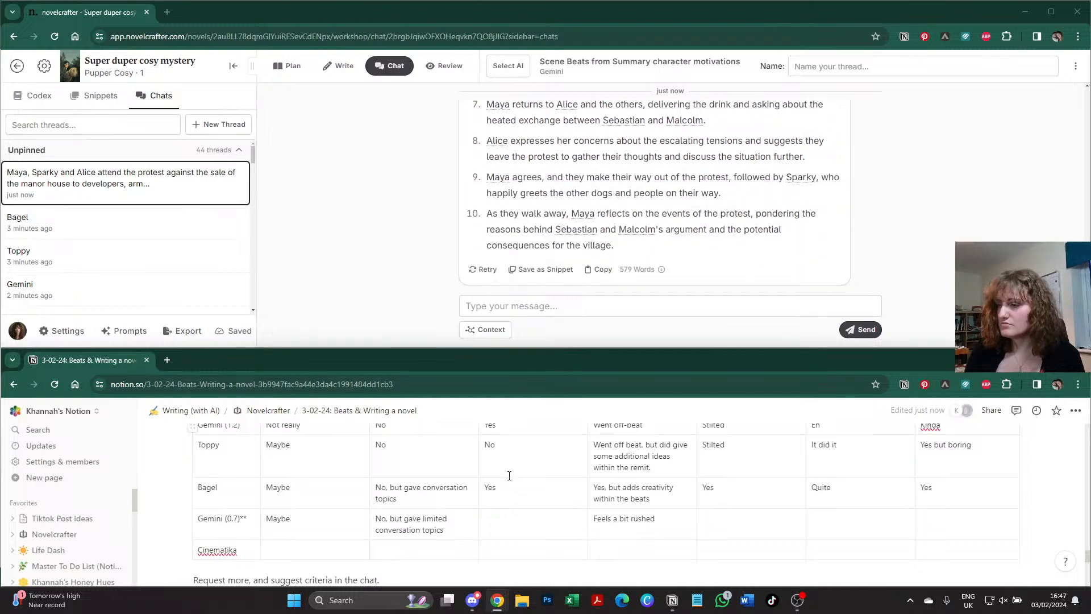
scroll(508, 423, "up", 5)
scroll(509, 488, "down", 5)
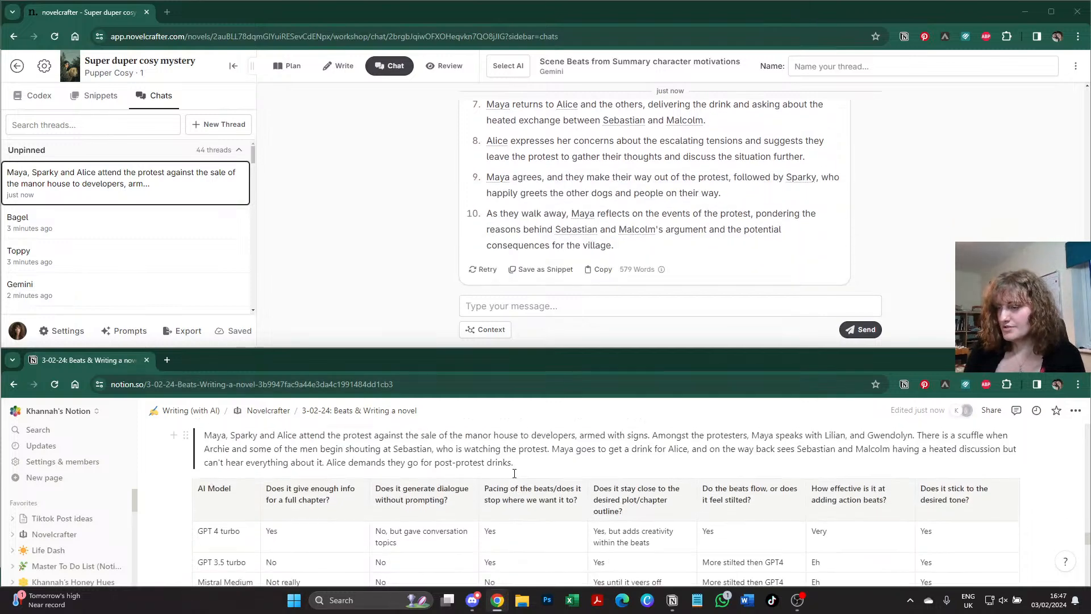
left_click(513, 526)
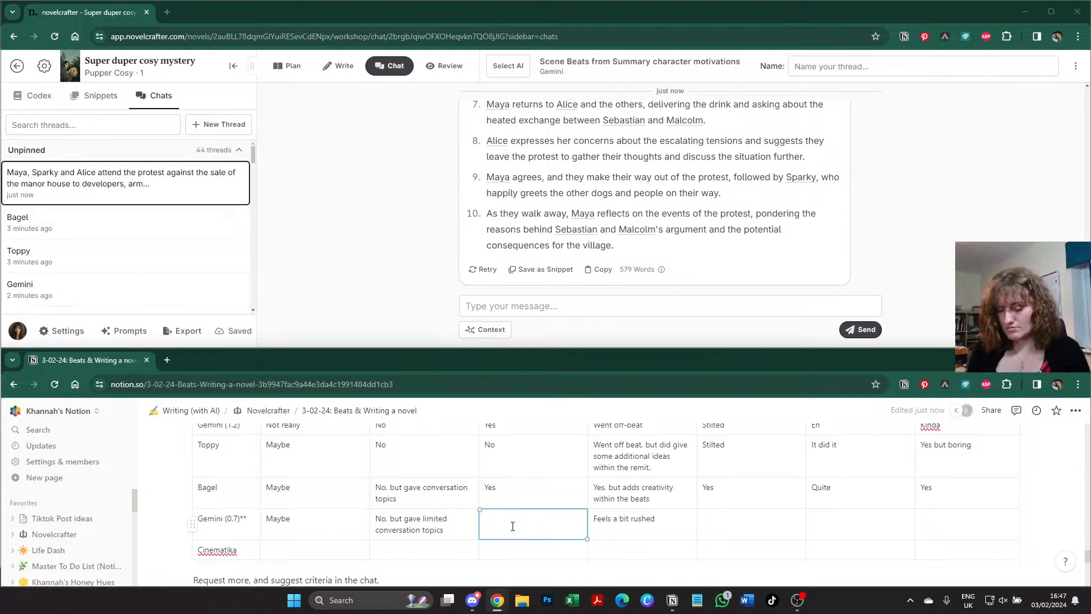
type("No")
- For Gemini (0.7), enter "A bit" under beat flow or stiltedness and "Not very" under effectiveness at adding action beats
scroll(512, 526, "up", 2)
scroll(512, 526, "up", 2)
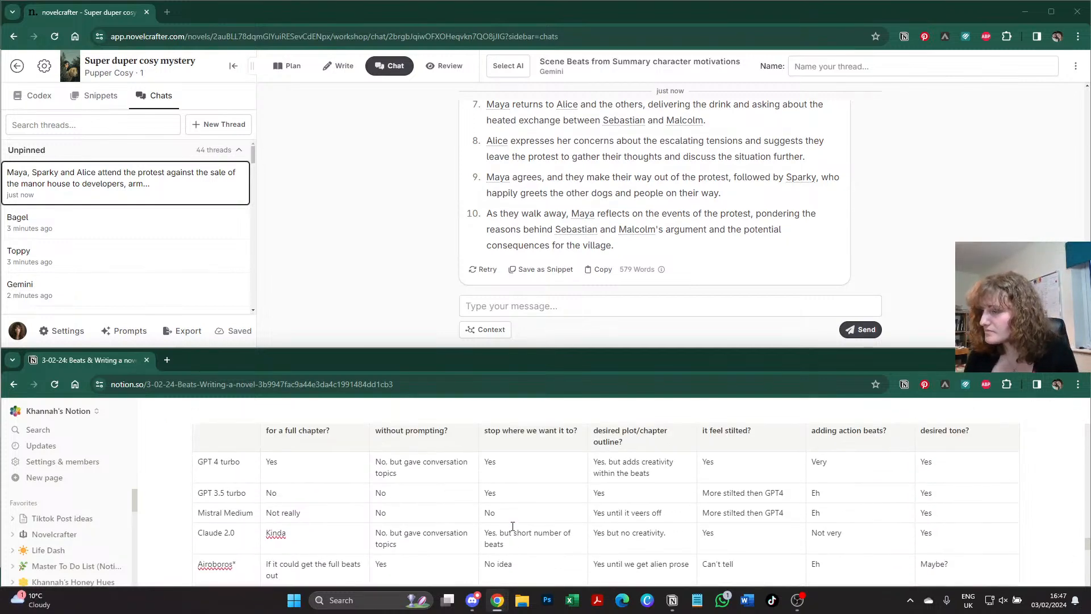
scroll(480, 142, "up", 2)
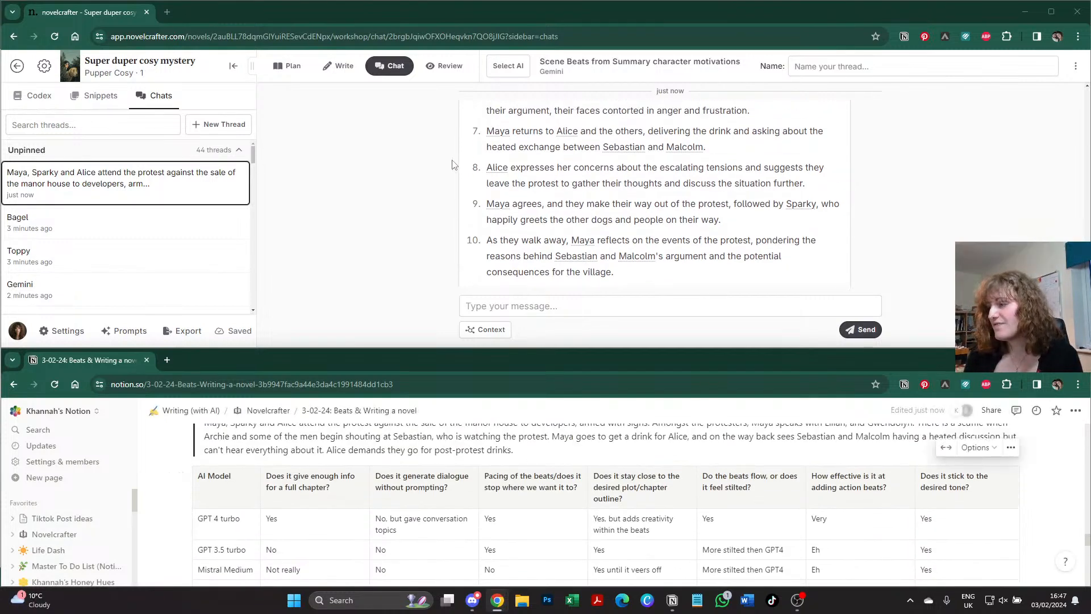
scroll(480, 142, "down", 2)
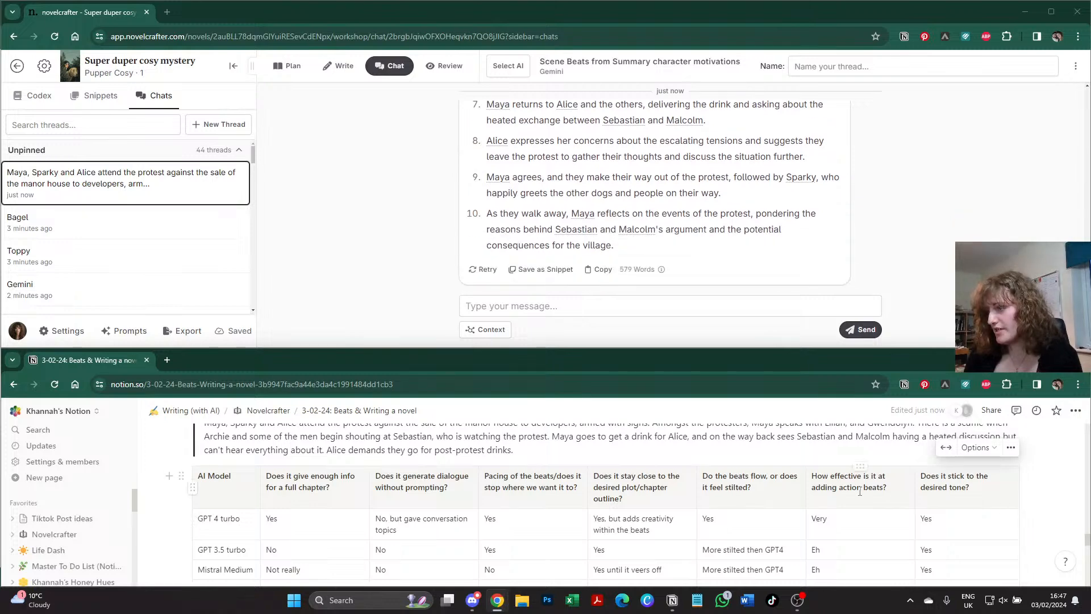
scroll(859, 492, "down", 5)
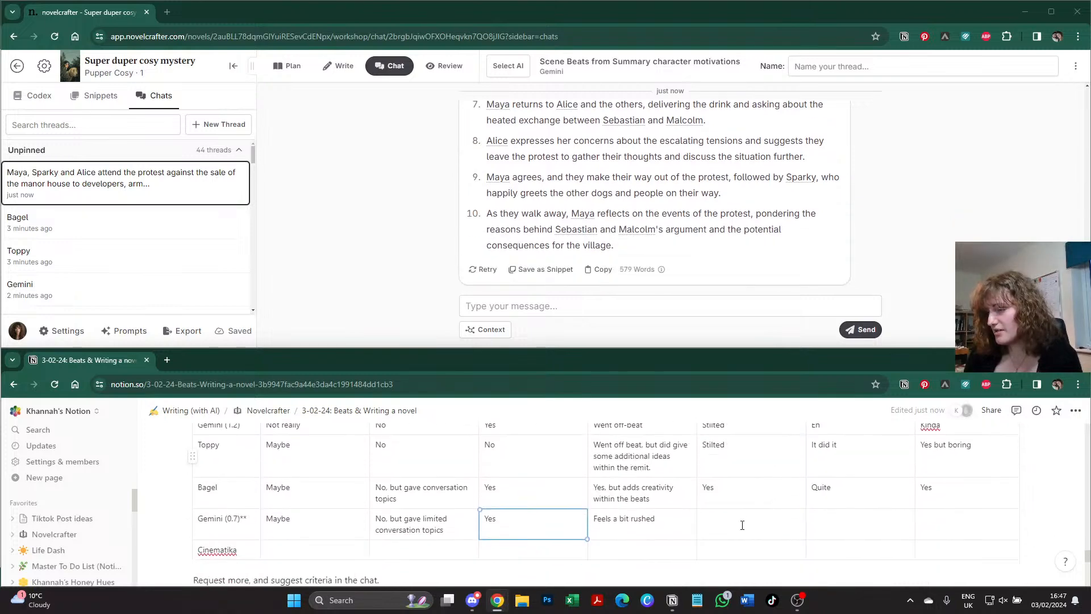
left_click(742, 517)
type("A bit")
key("Tab")
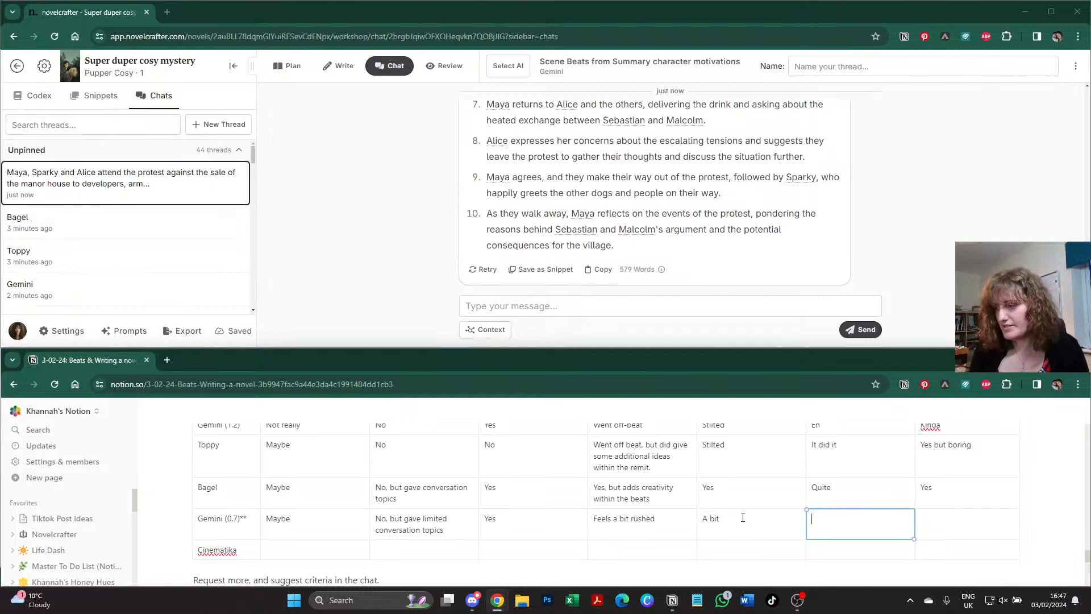
key("Tab")
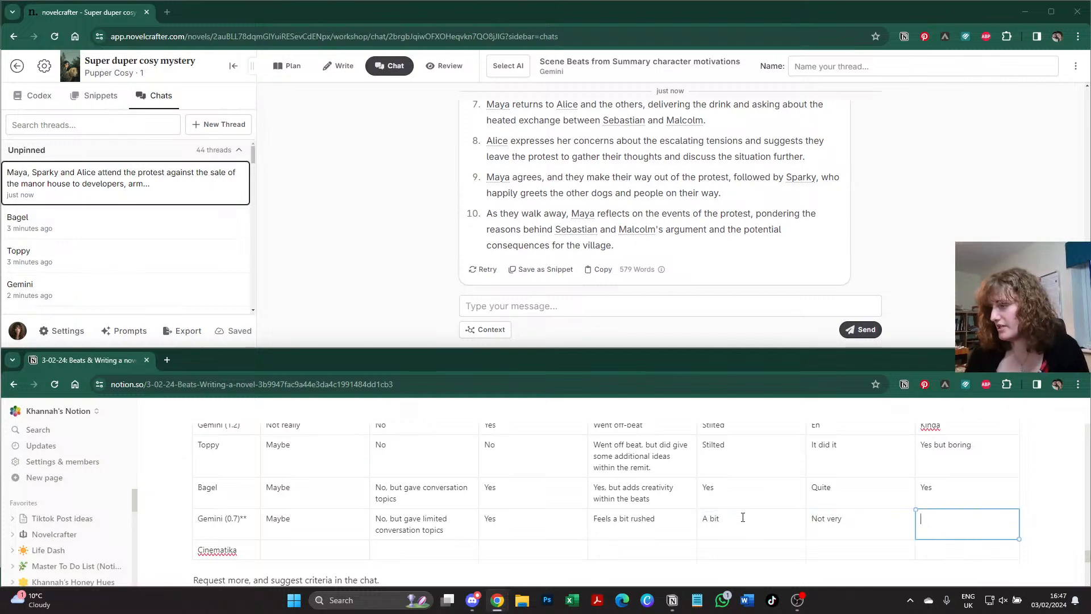
- Rate Gemini (0.7) "I guess" for sticking to the desired tone
scroll(750, 521, "up", 5)
scroll(760, 525, "down", 6)
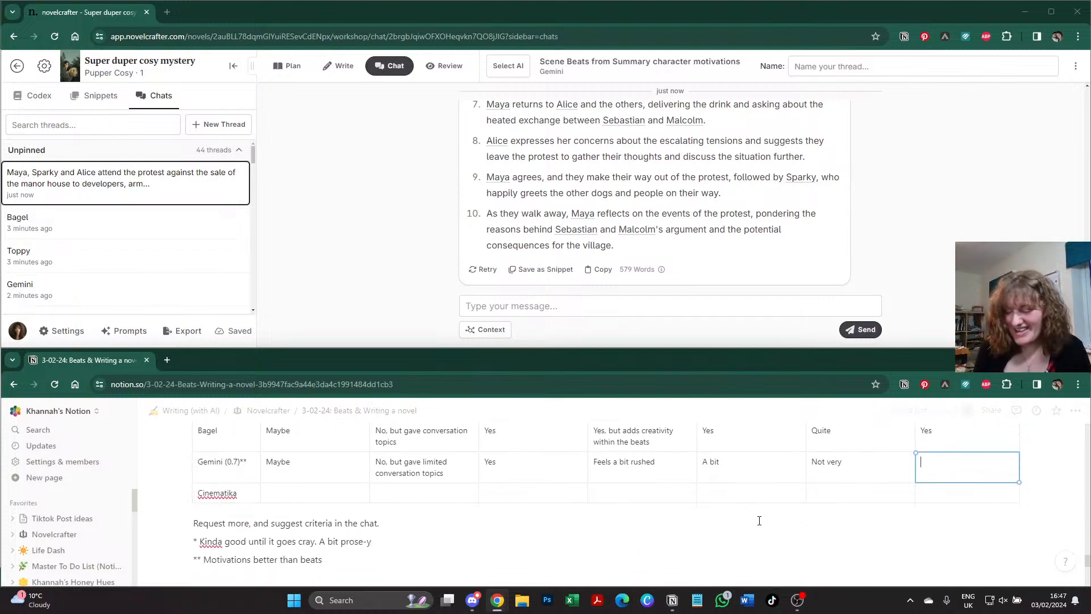
type("I guess")
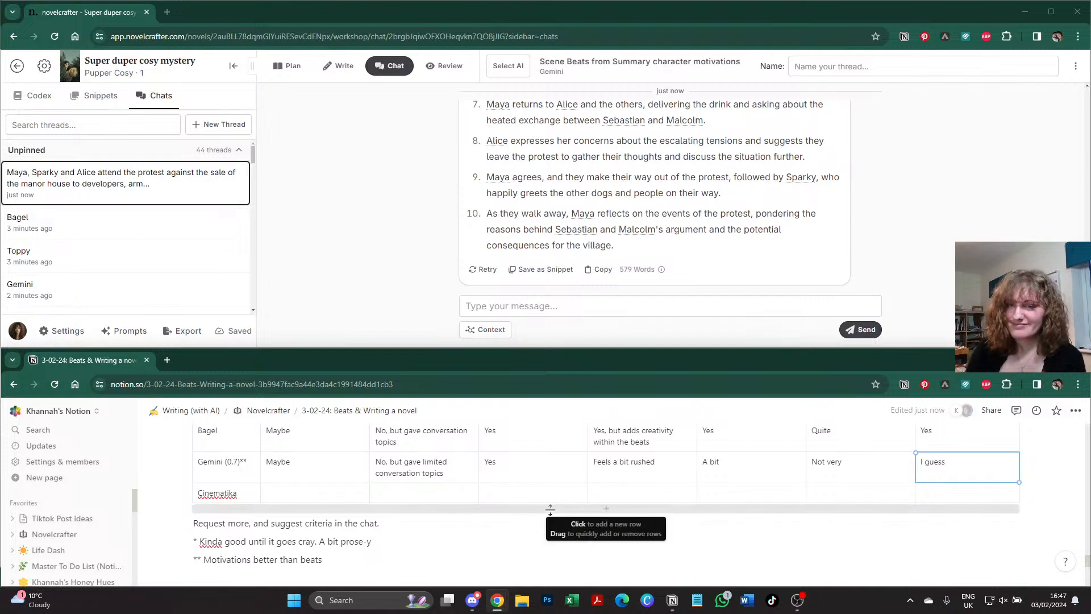
scroll(551, 510, "down", 1)
scroll(318, 495, "up", 1)
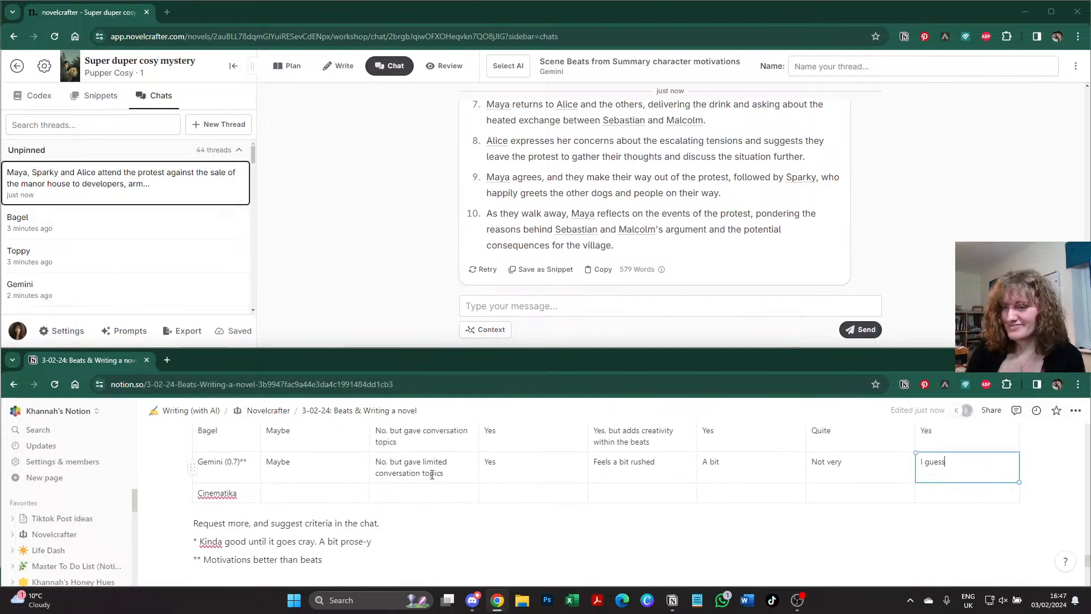
- In Novelcrafter, open the model list of the workshop chat prompt "Scene Beats from Summary character motivations"
left_click(307, 494)
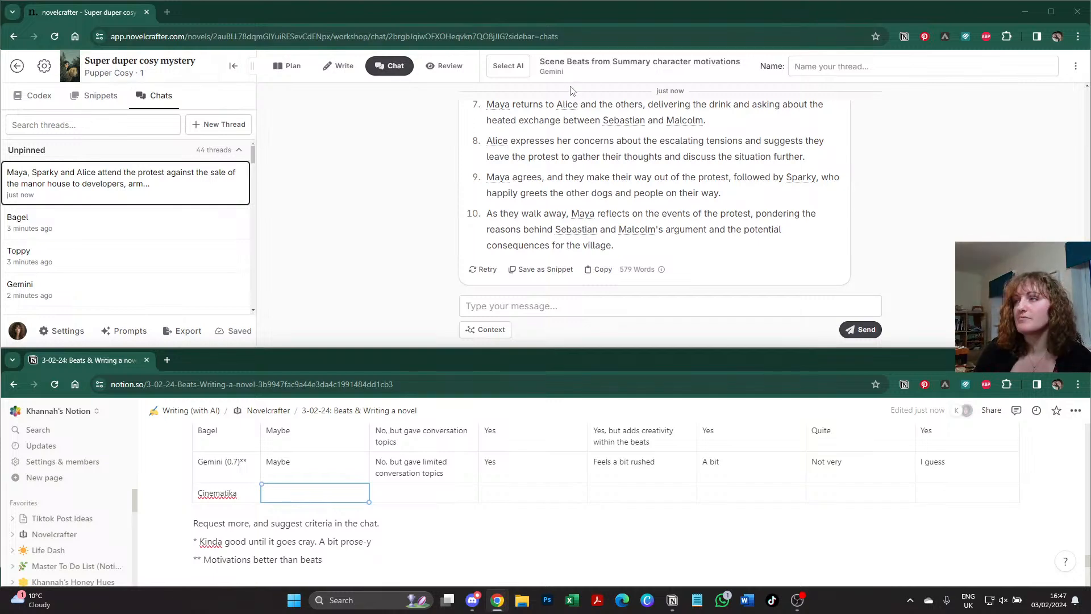
left_click(124, 335)
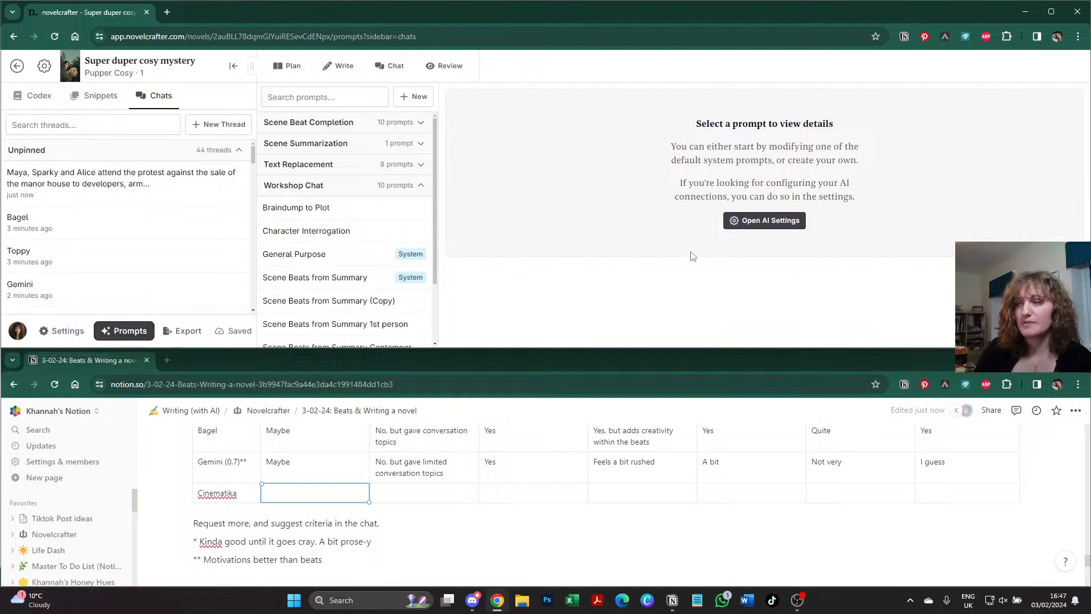
scroll(293, 304, "down", 2)
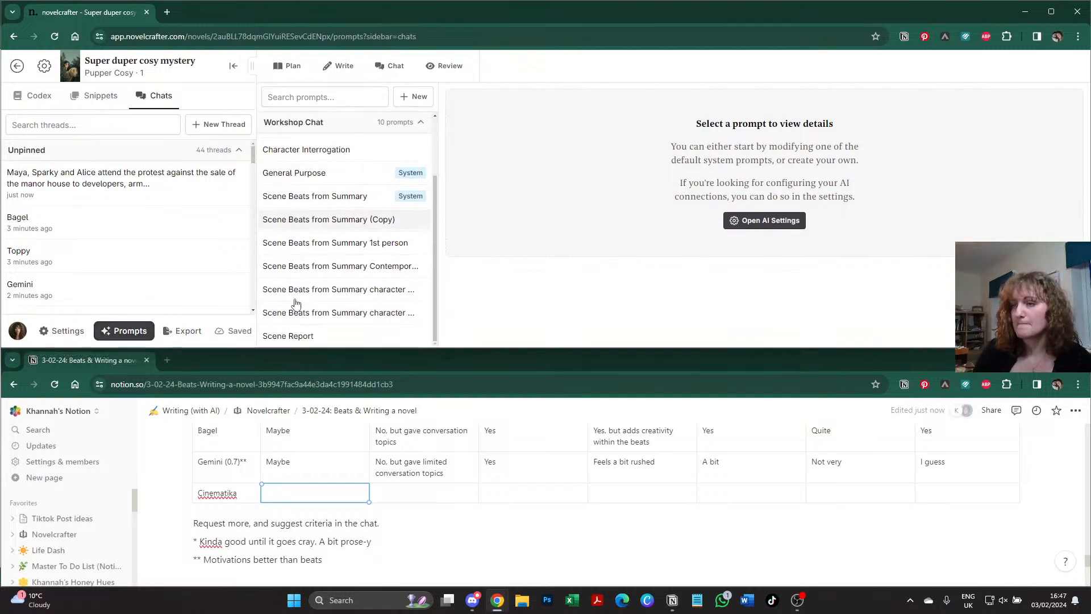
left_click(376, 291)
left_click(376, 314)
scroll(498, 273, "down", 2)
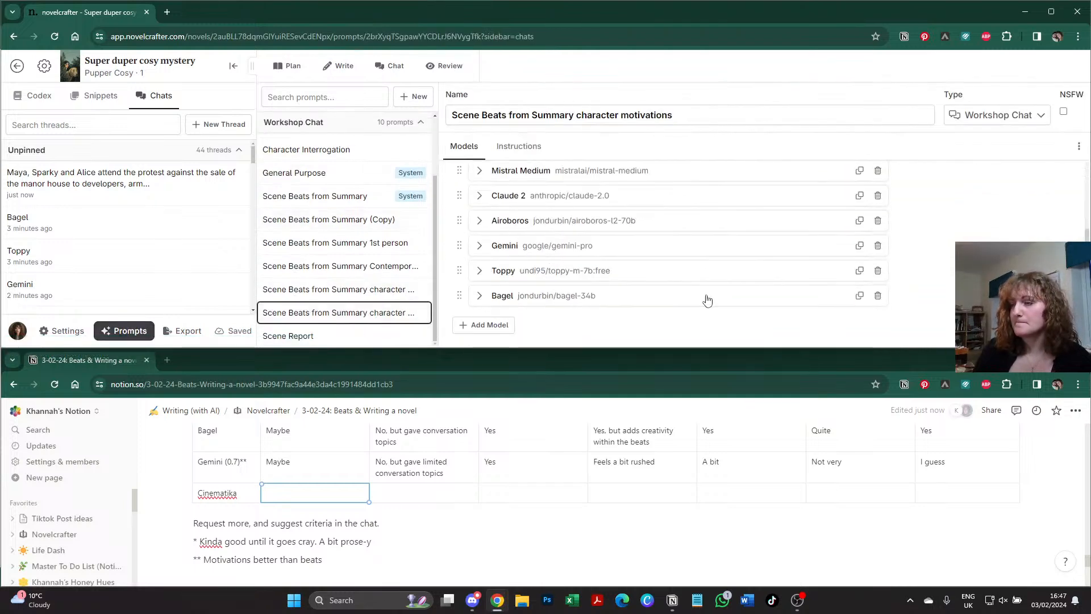
- Add a model entry named "Cinematika" below Bagel in the prompt's model list
left_click(483, 322)
left_click(483, 322)
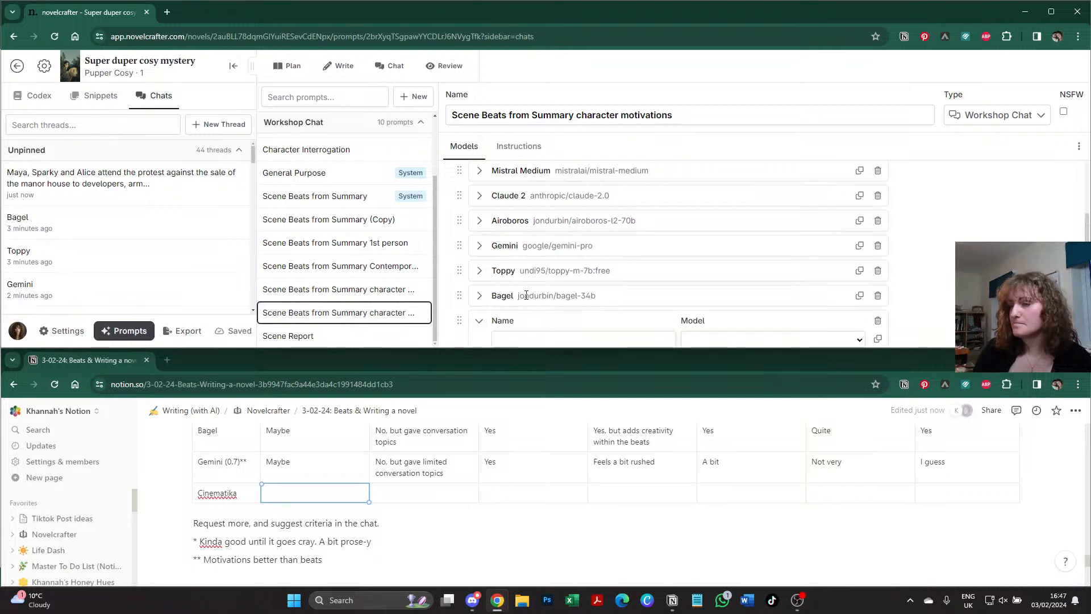
scroll(512, 273, "down", 2)
left_click(541, 252)
type("C")
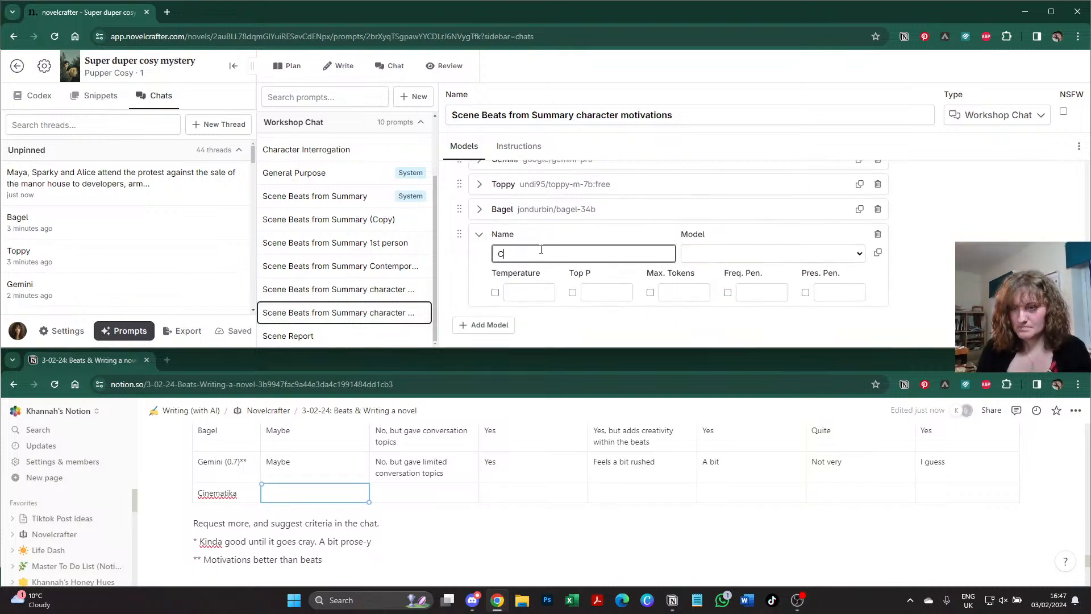
type("inematika")
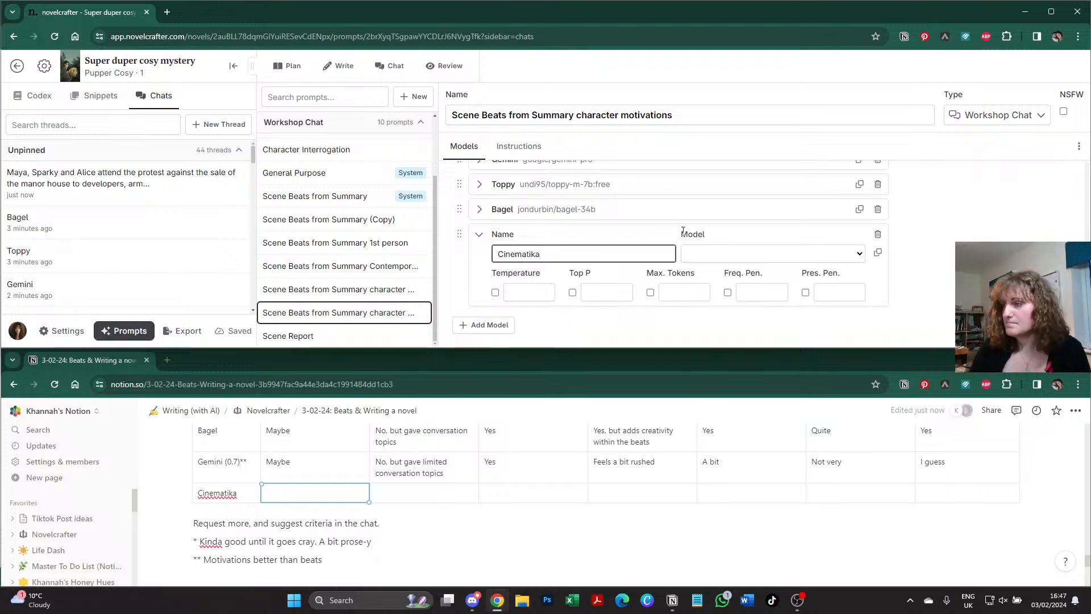
- Assign openrouter/cinematika-7b:free to the Cinematika entry and set its temperature to 0.7
left_click(705, 253)
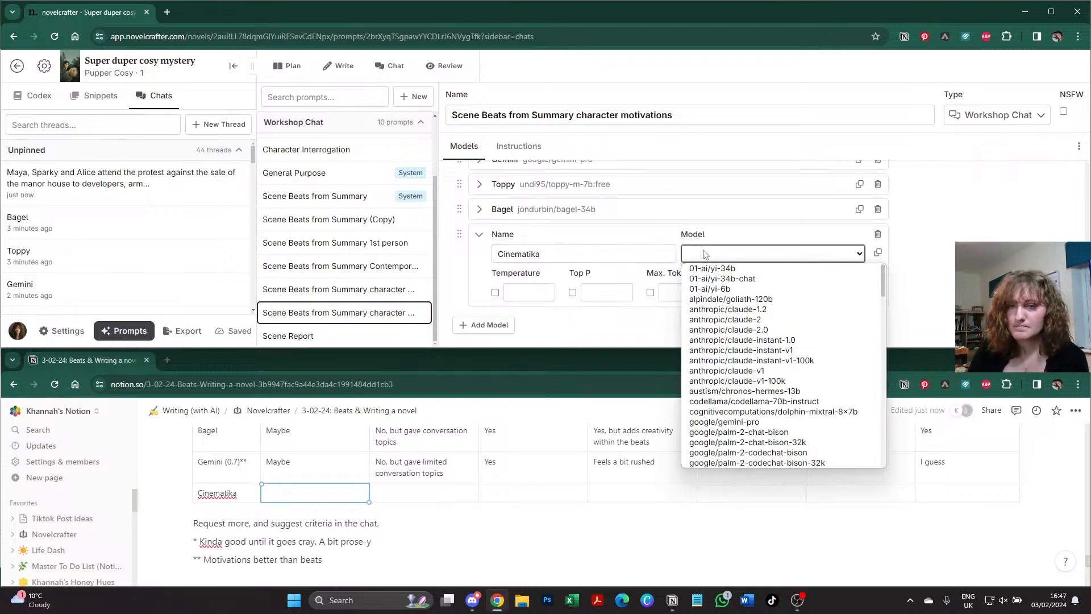
scroll(789, 365, "down", 15)
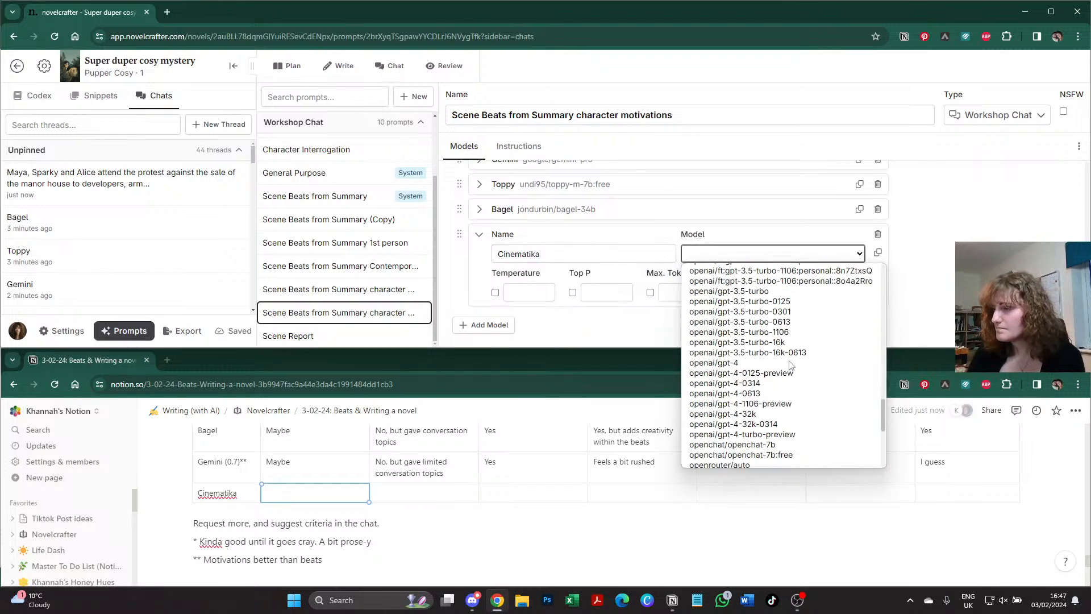
scroll(790, 365, "up", 4)
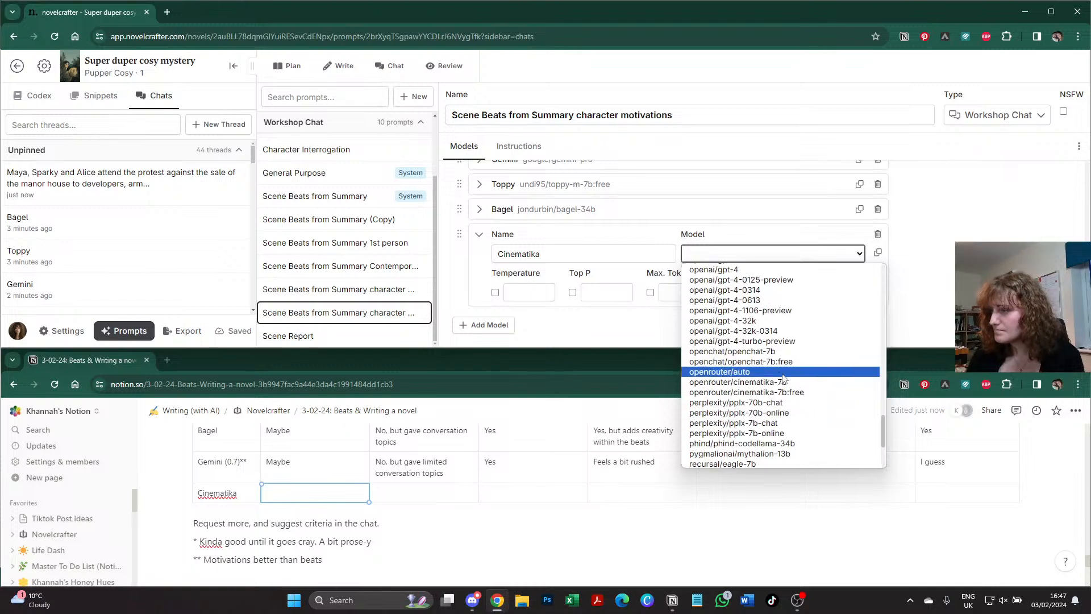
left_click(814, 392)
left_click(540, 292)
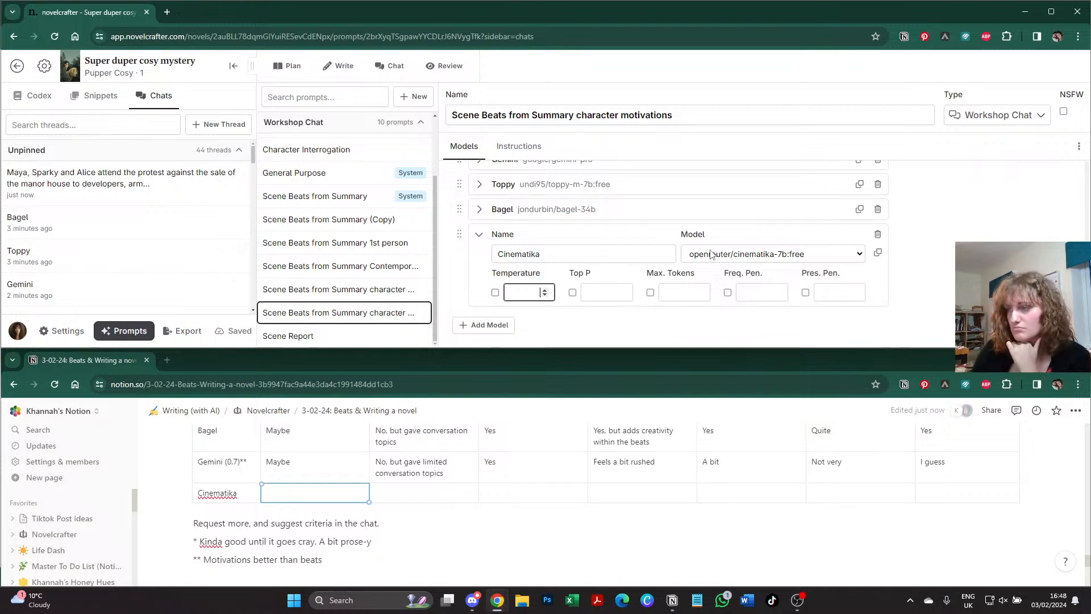
type("0.7")
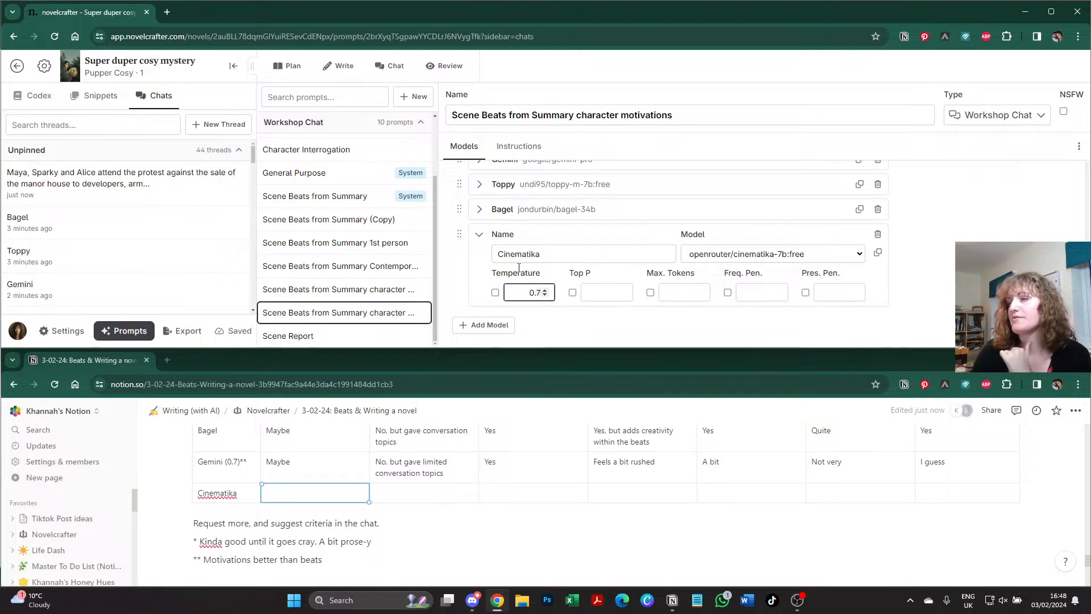
left_click(468, 262)
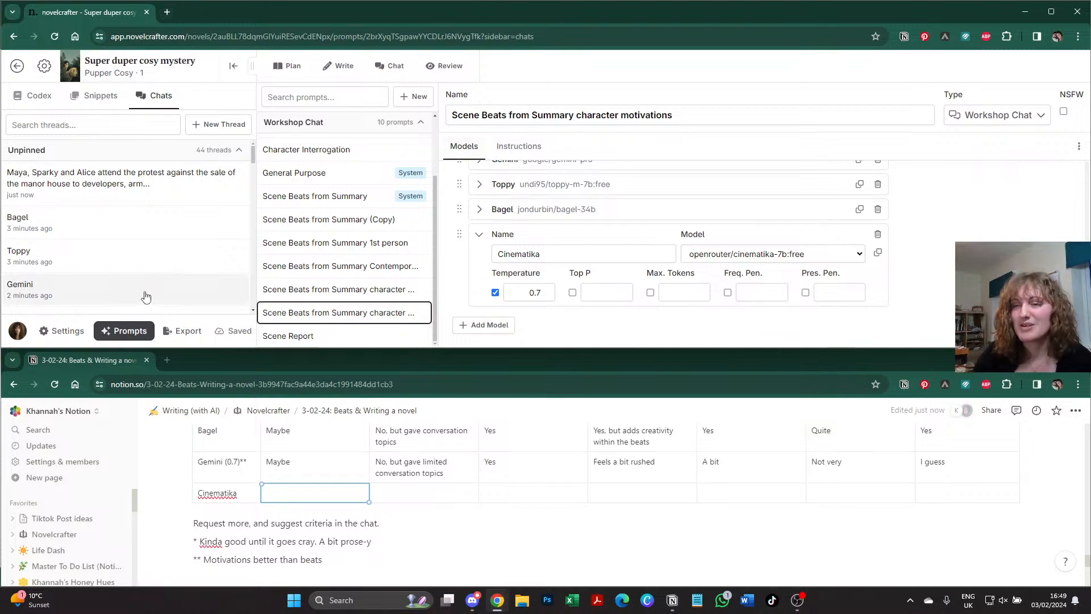
- In Notion, go up to the Novelcrafter page and open "16-Dec-2023: Prompting 101"
left_click(271, 415)
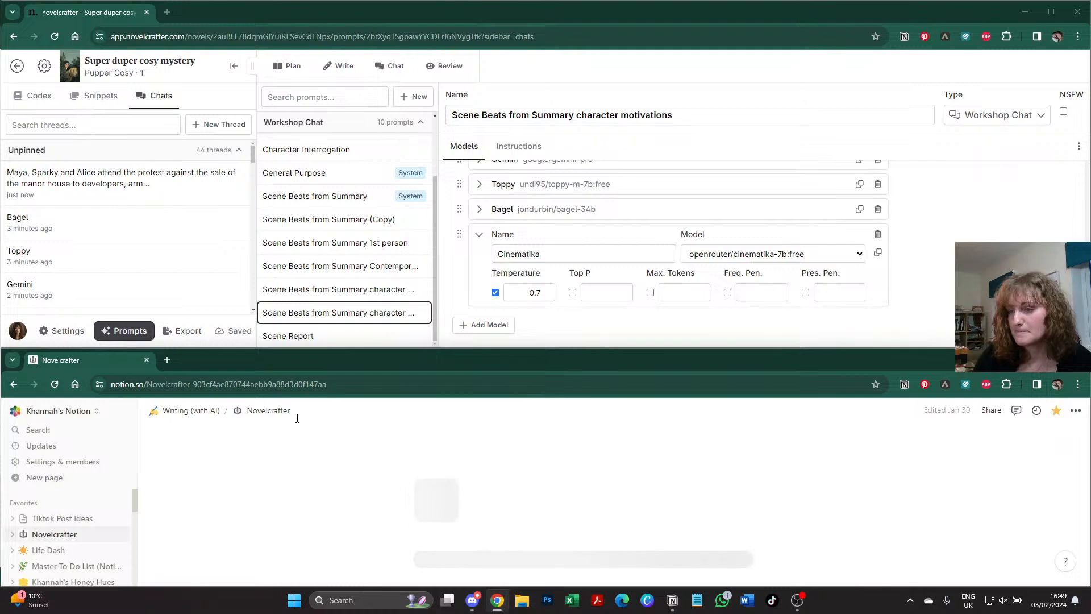
scroll(372, 488, "down", 10)
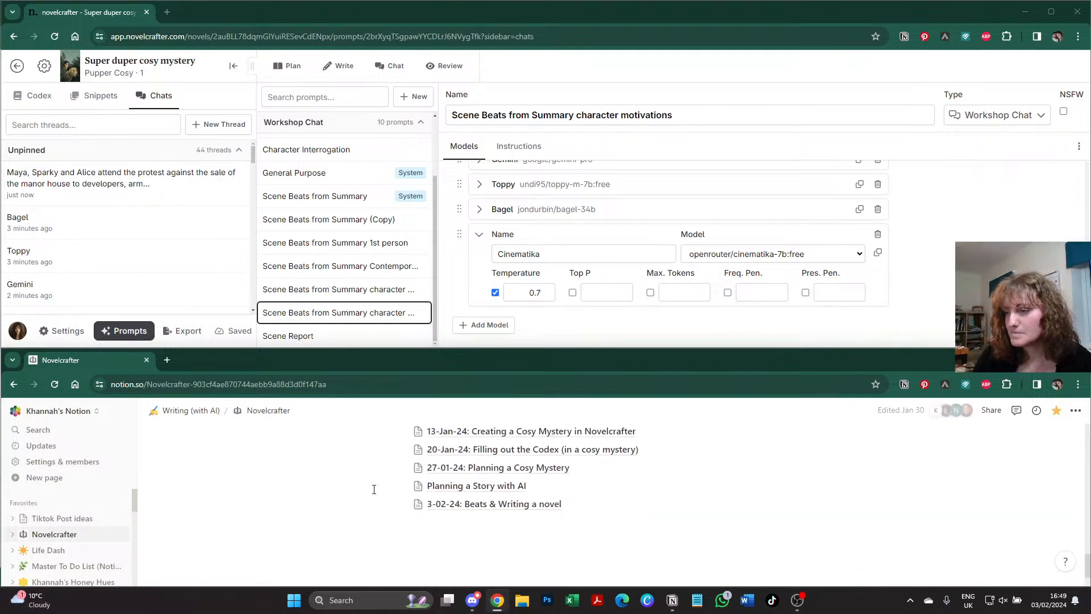
scroll(374, 488, "up", 3)
left_click(514, 492)
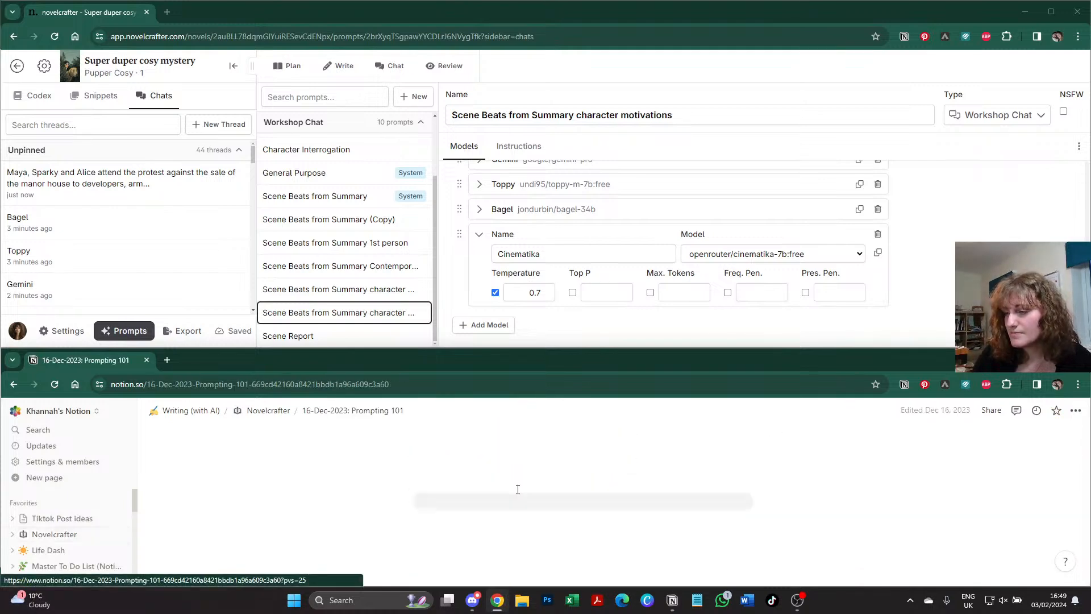
- Look through the Prompting 101 class notes for the Model Parameters section
scroll(477, 542, "down", 1)
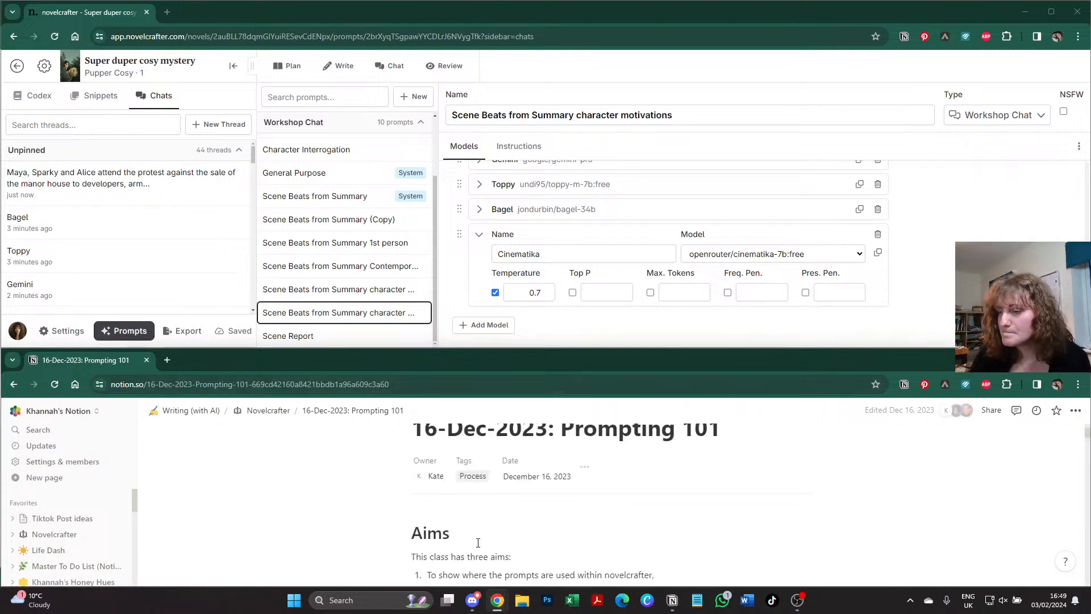
scroll(477, 542, "down", 10)
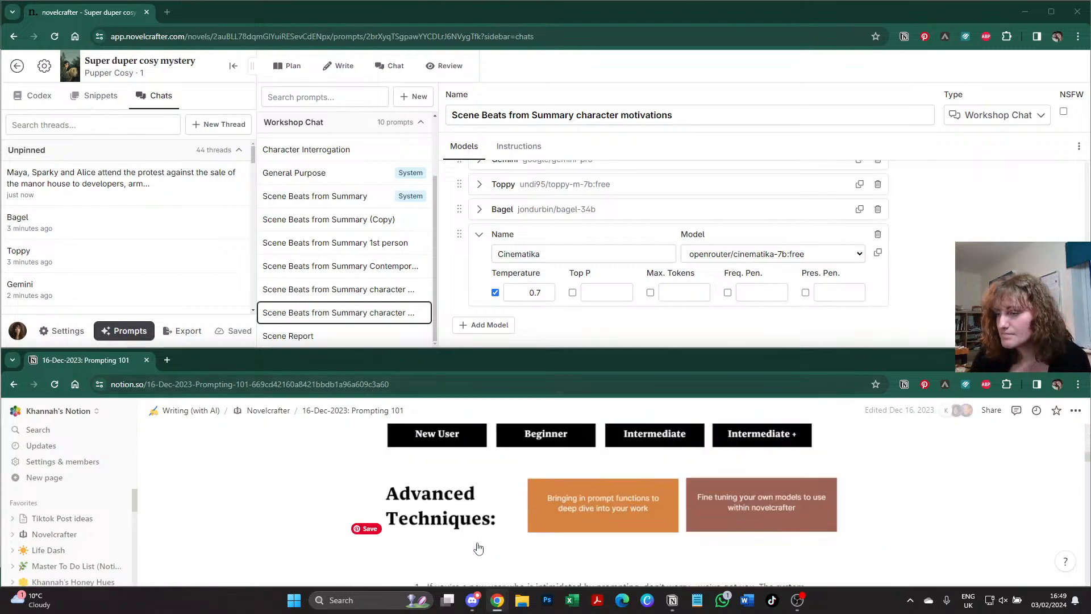
scroll(478, 546, "down", 10)
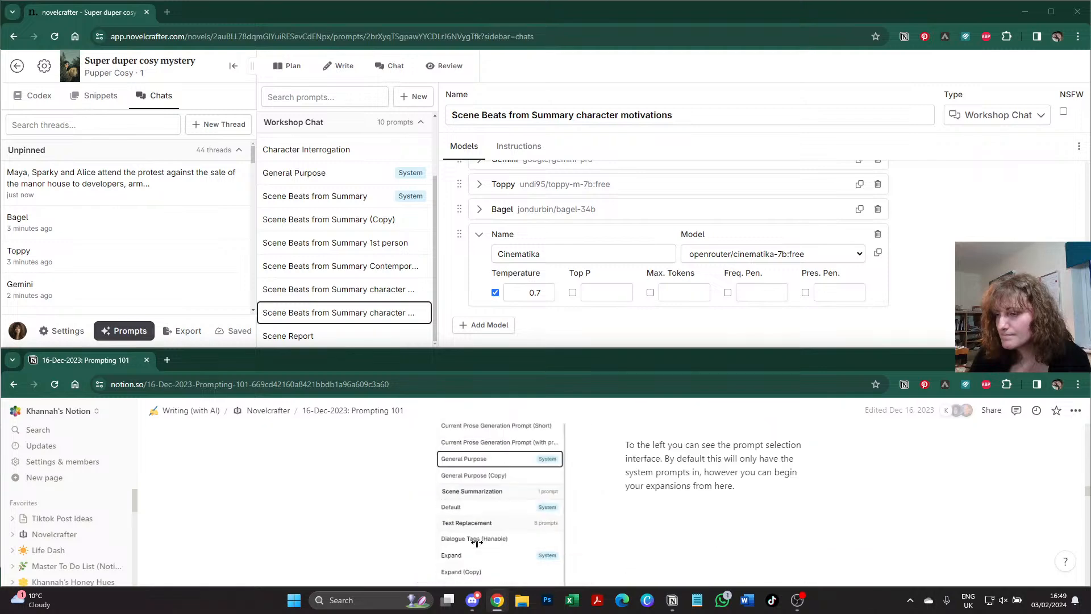
scroll(477, 543, "down", 10)
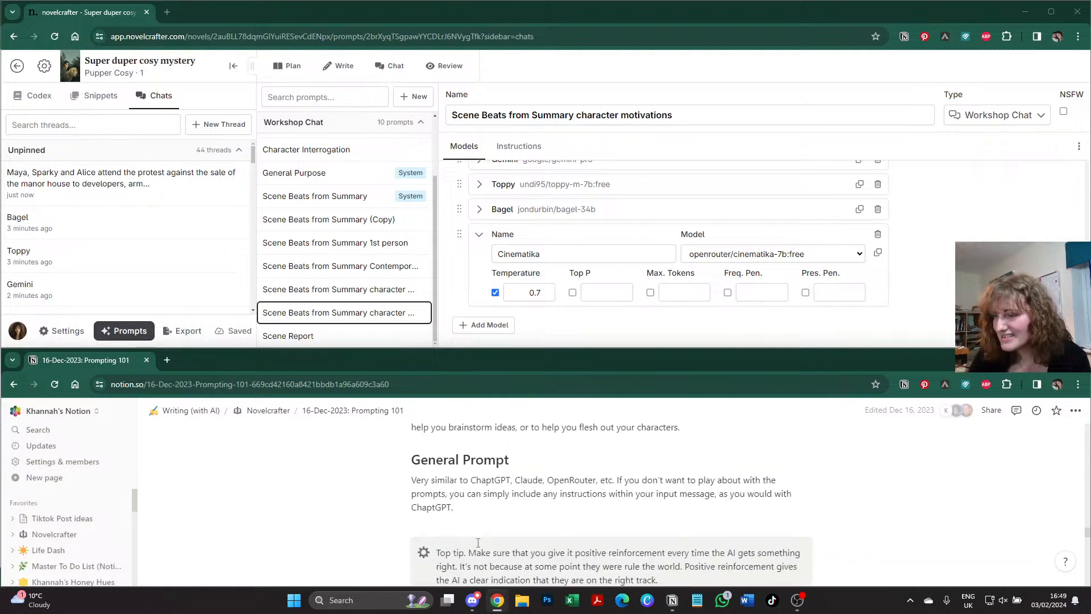
scroll(478, 543, "down", 10)
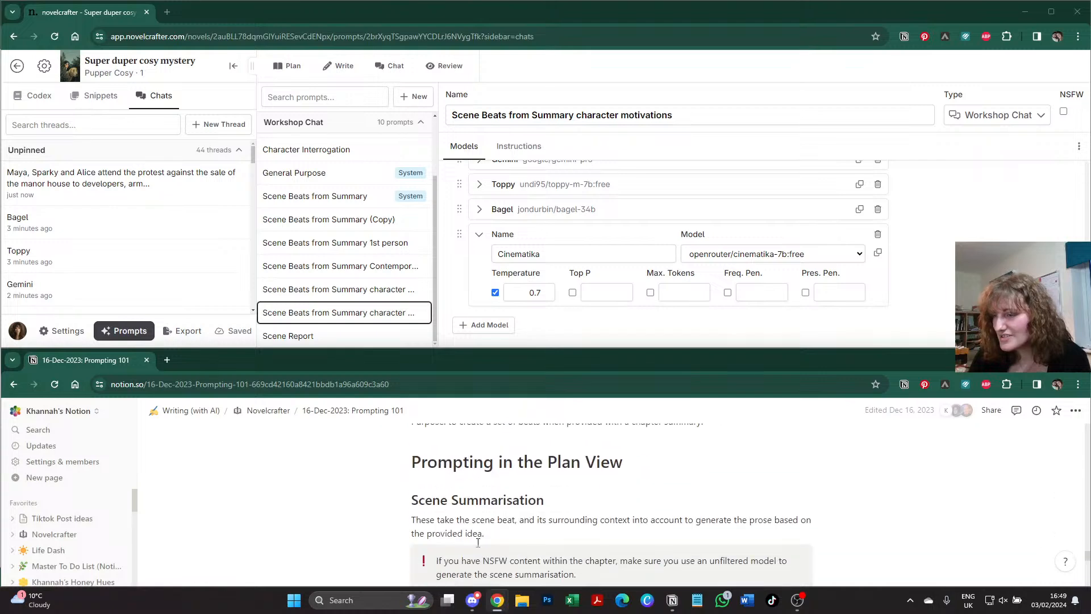
scroll(478, 542, "down", 10)
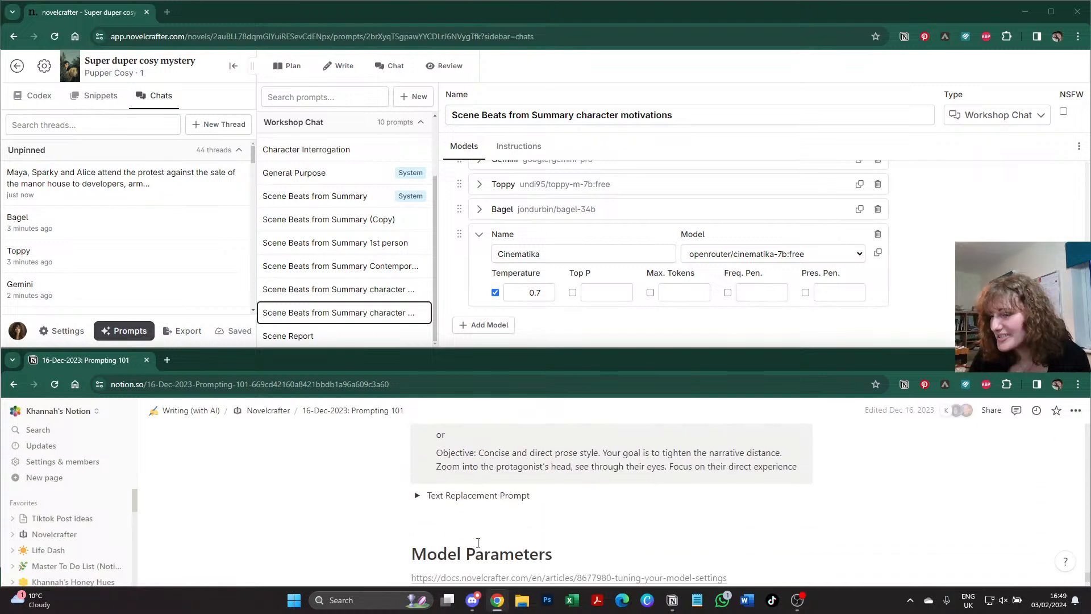
- Copy the address of the tuning-your-model-settings article linked under Model Parameters
scroll(478, 542, "down", 1)
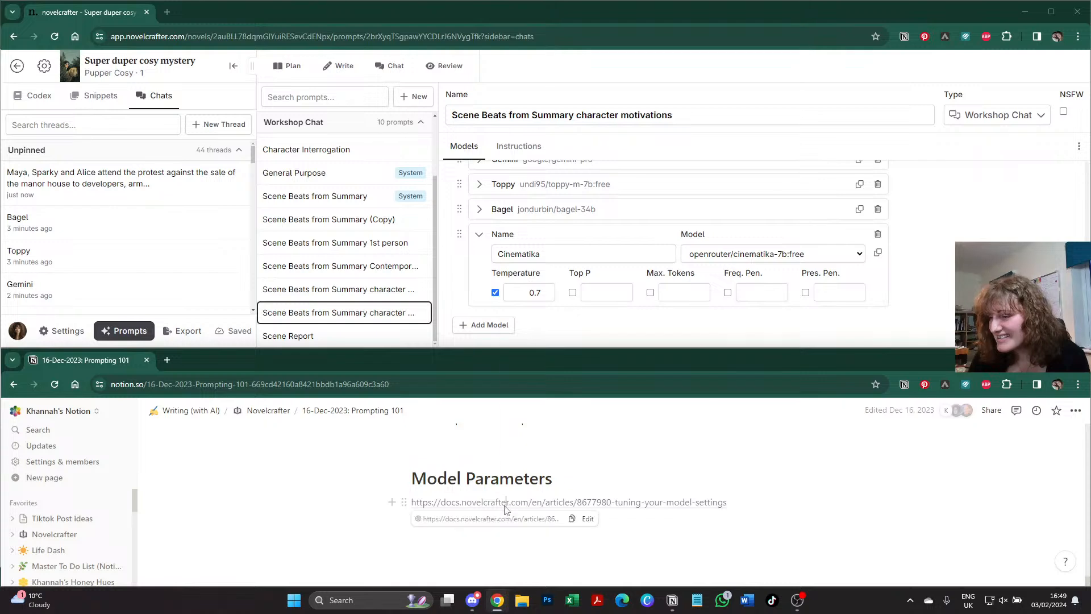
right_click(505, 509)
left_click(570, 243)
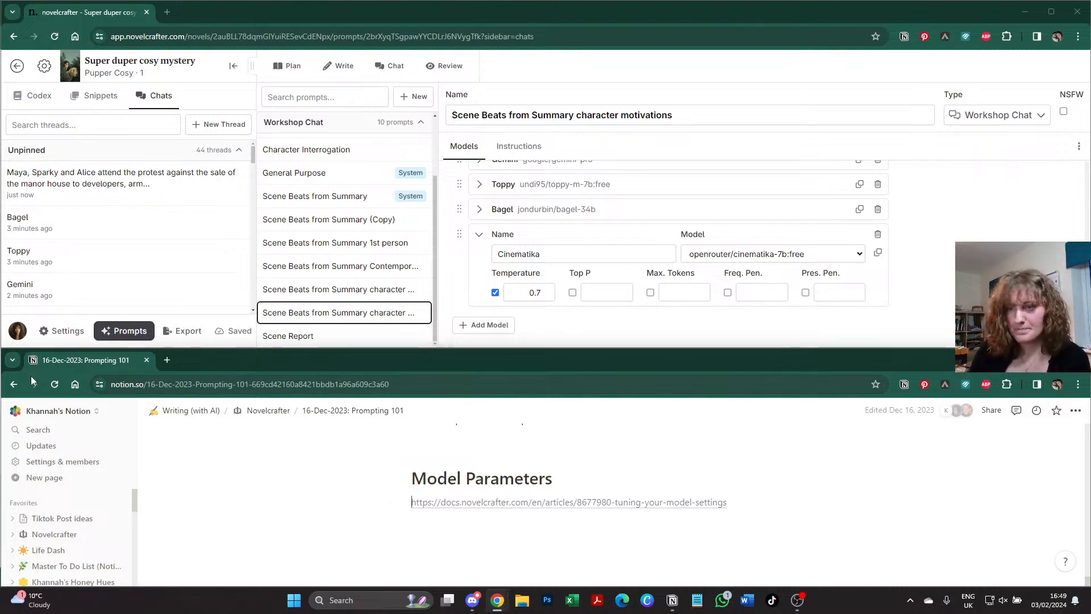
- Return to the "3-02-24: Beats & Writing a novel" page in Notion and find the list of model toggles below the table
left_click(14, 384)
left_click(10, 387)
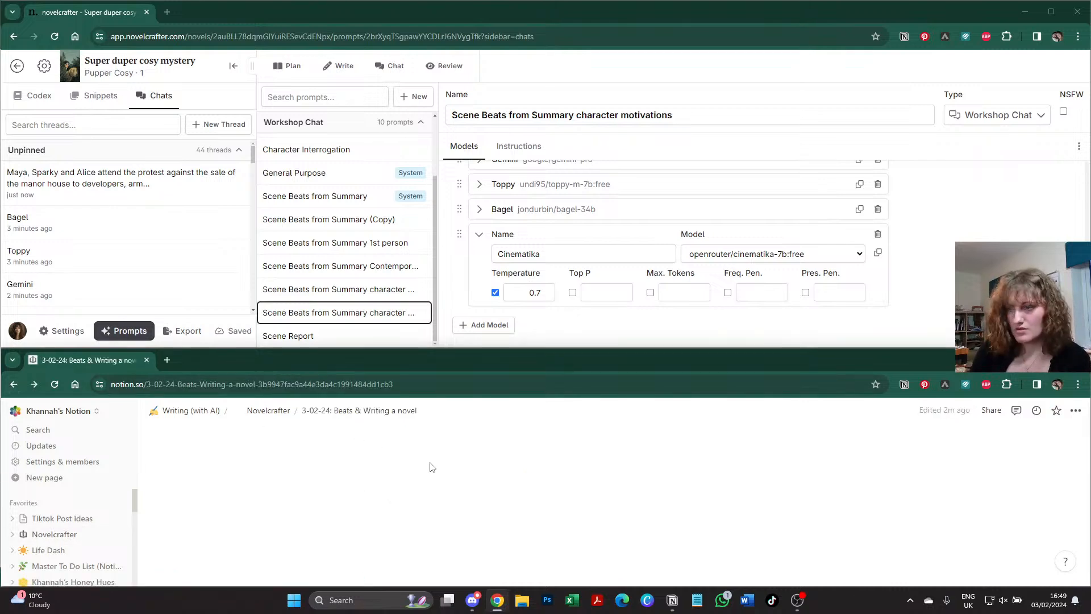
scroll(504, 480, "down", 2)
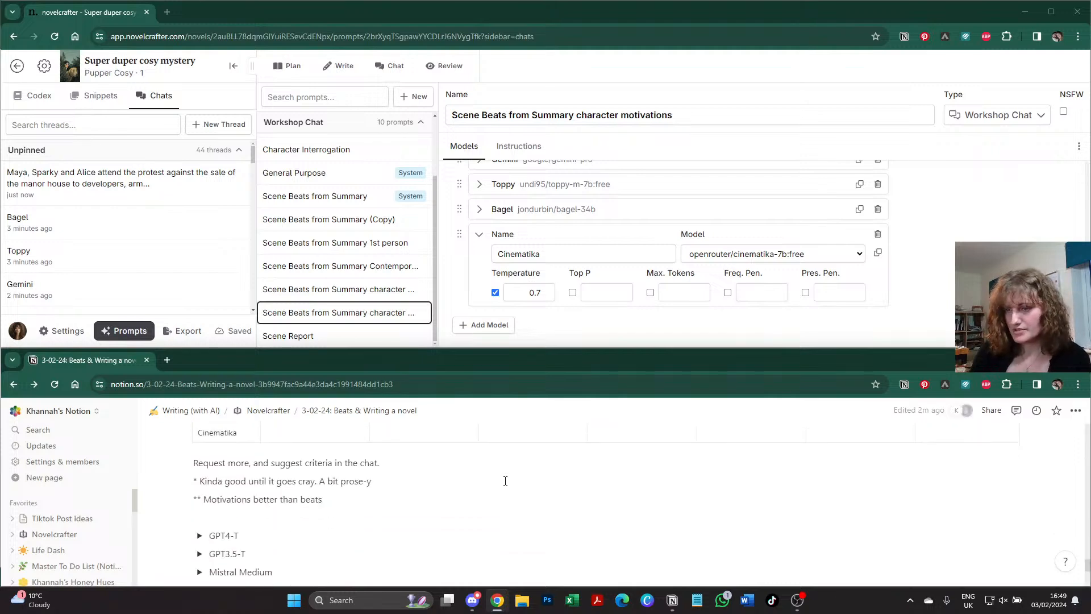
scroll(505, 481, "down", 2)
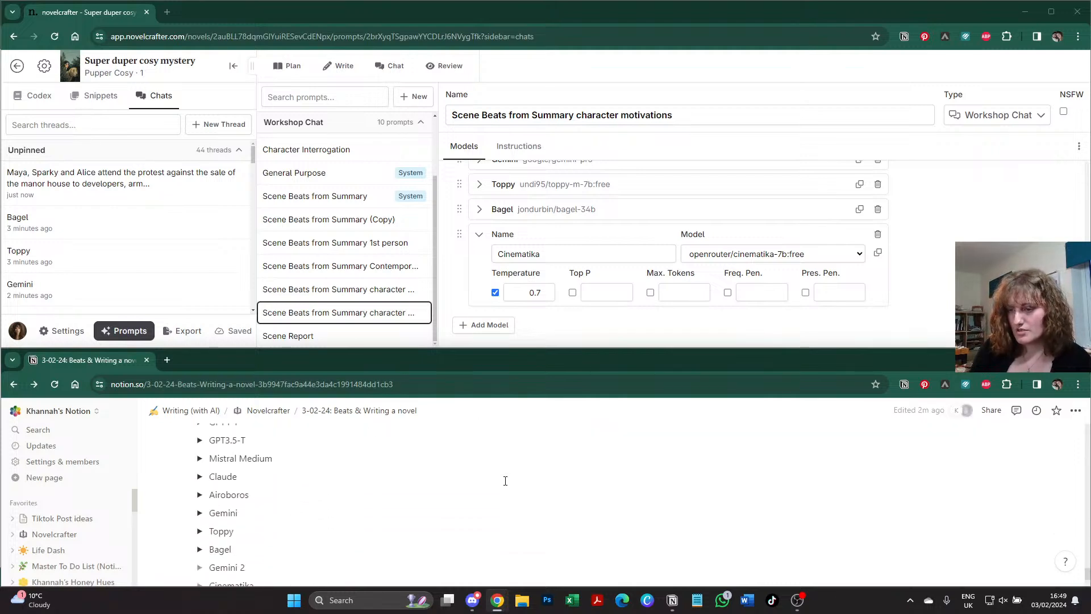
scroll(505, 481, "down", 2)
scroll(506, 472, "up", 2)
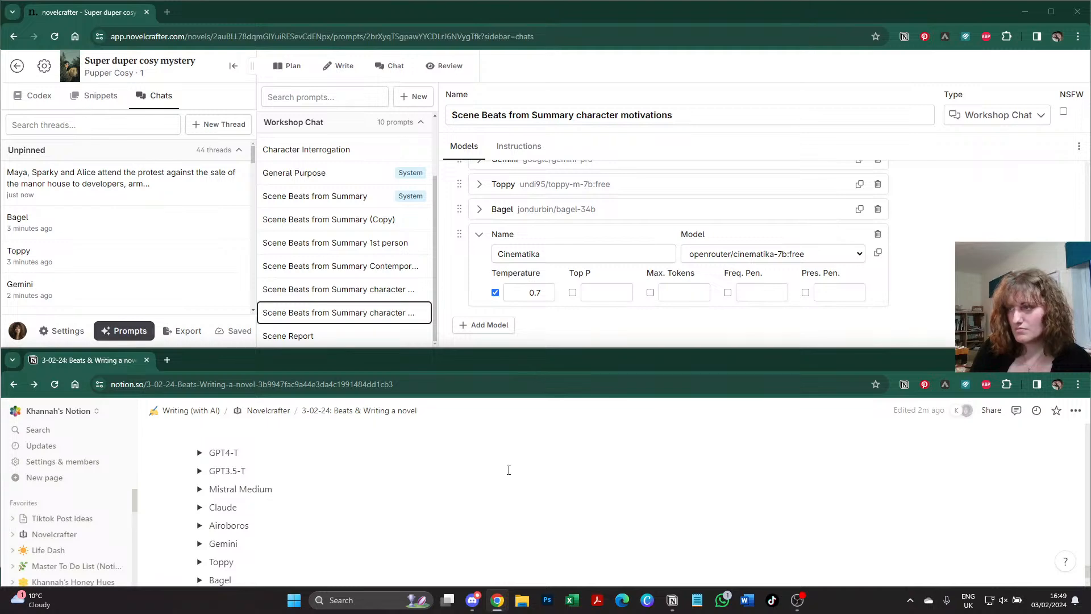
- In Novelcrafter, open the newest unnamed chat thread and name it "Gemini 2"
left_click(395, 69)
left_click(125, 179)
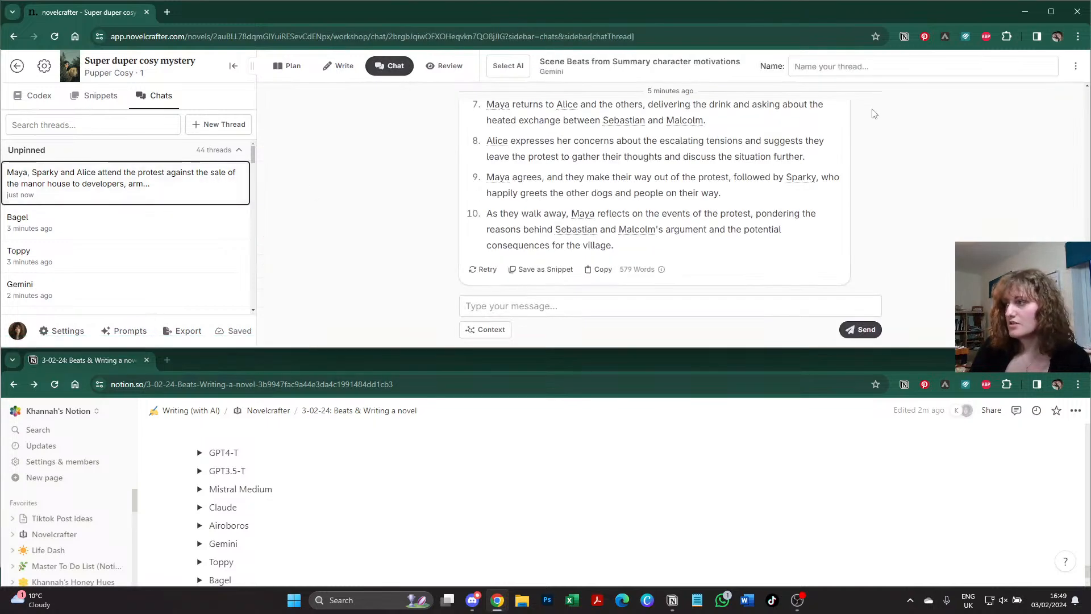
left_click(862, 73)
type("Gemini 2")
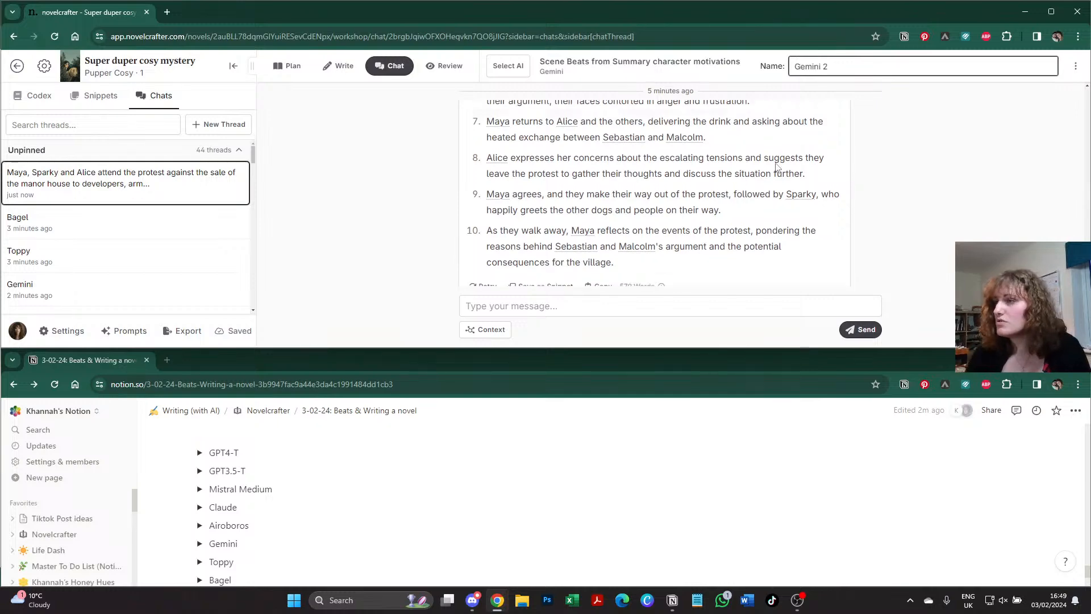
- Copy the Gemini 2 thread's response into the "Gemini 2" toggle in the Notion notes and collapse the toggle
scroll(778, 170, "up", 5)
scroll(743, 134, "down", 5)
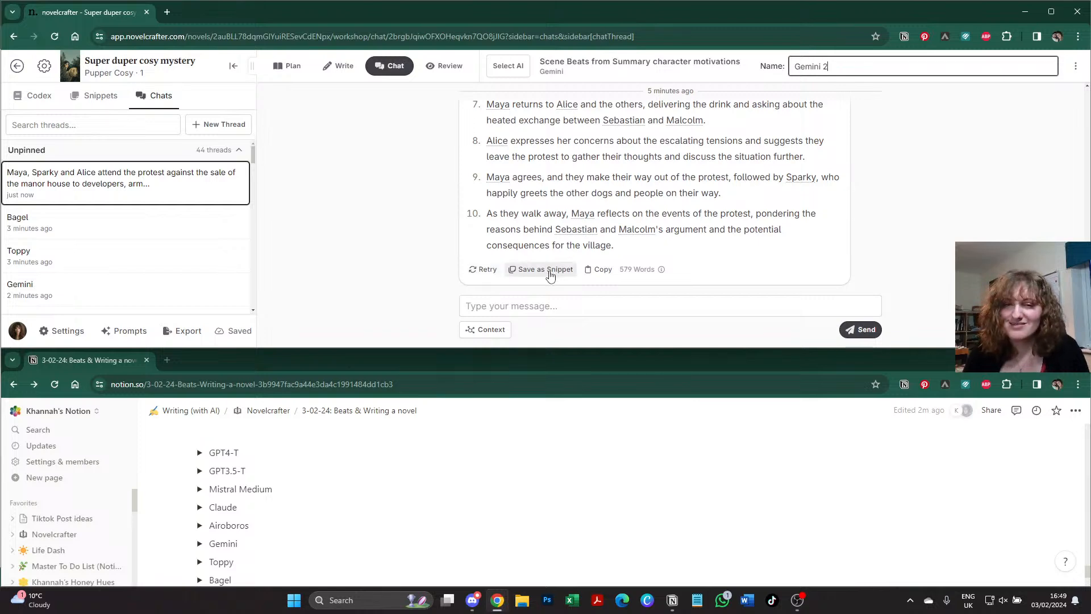
left_click(599, 269)
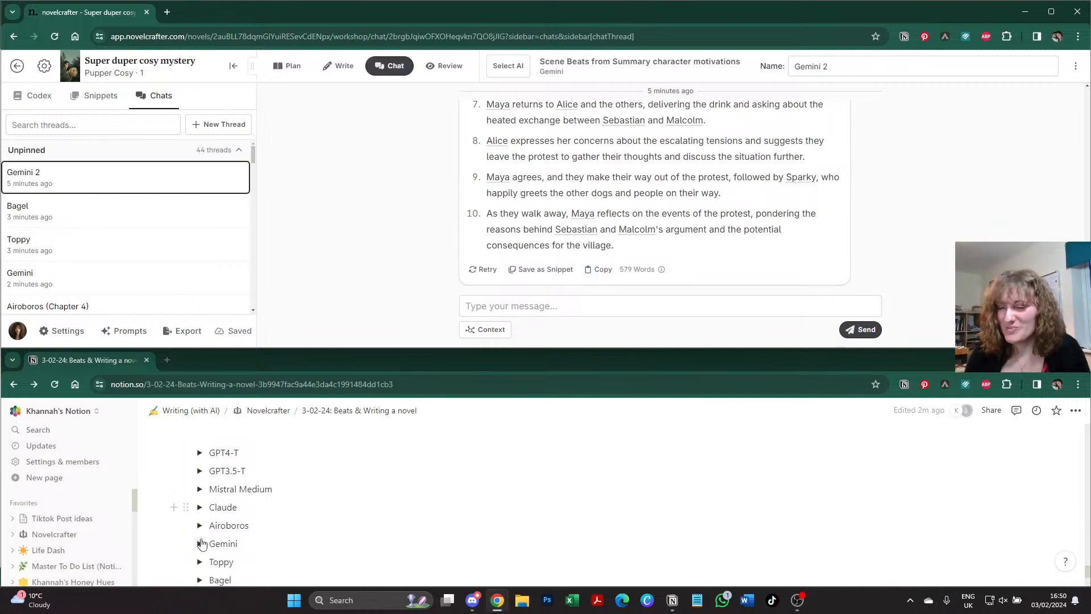
scroll(205, 542, "down", 1)
left_click(199, 541)
left_click(255, 560)
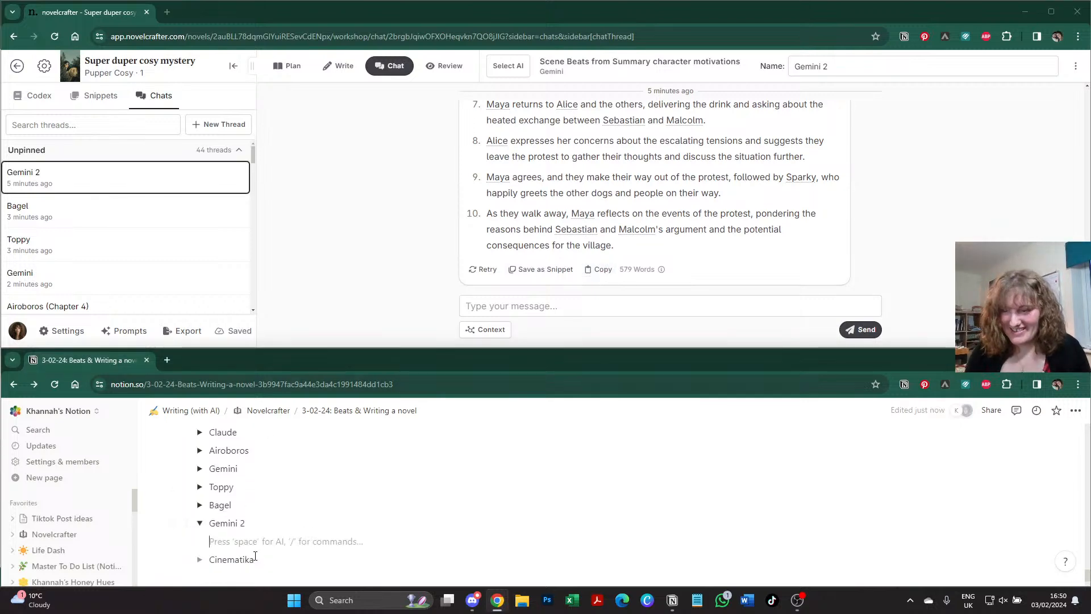
key("ctrl+v")
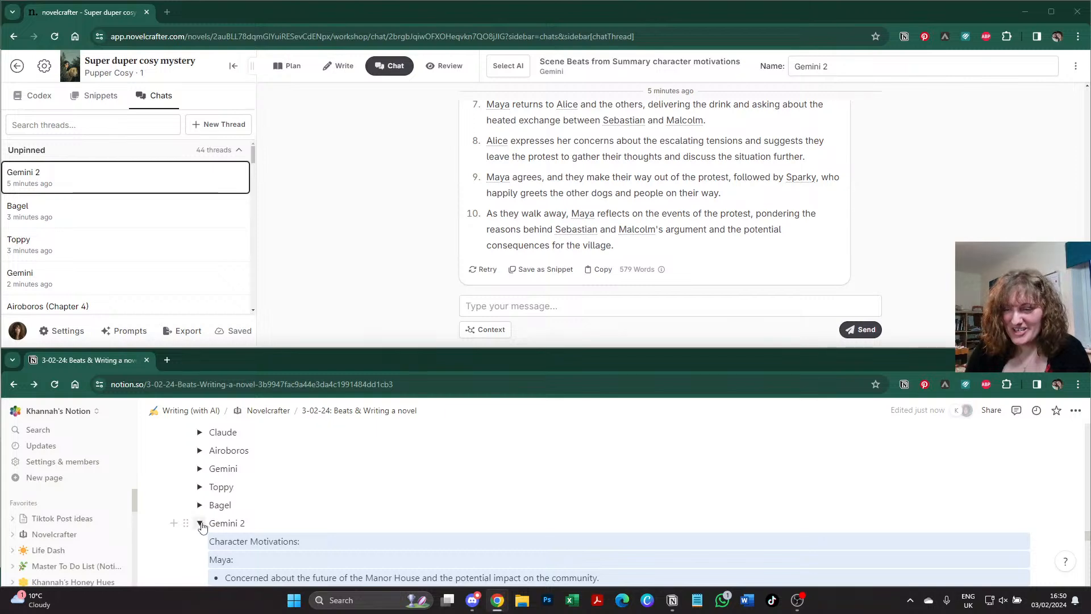
left_click(199, 523)
scroll(303, 536, "down", 1)
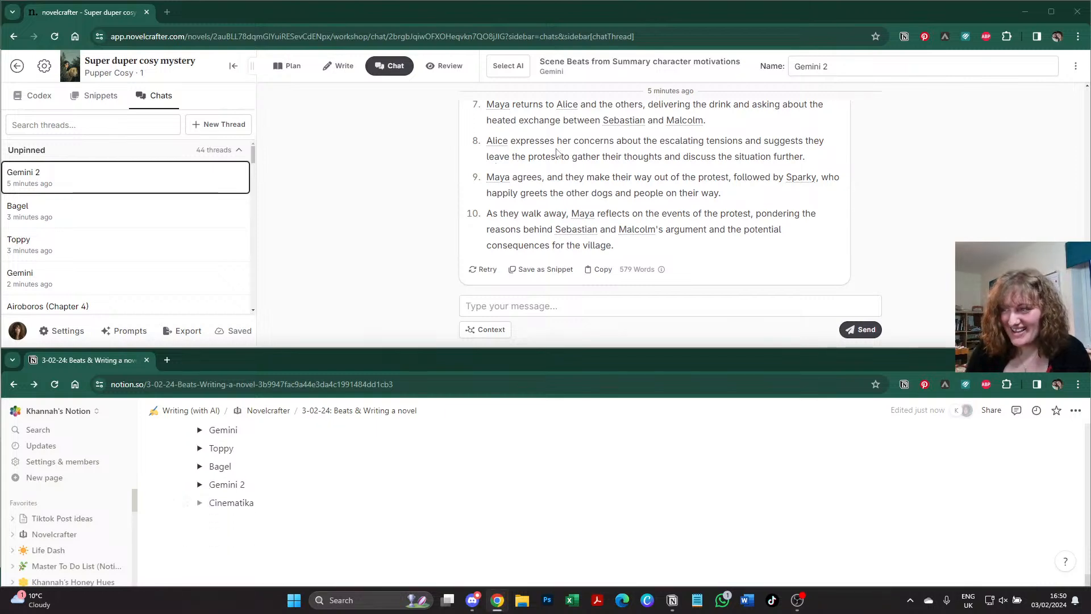
- Start a new chat thread using the "Scene Beats from Summary character motivations" prompt with the Cinematika model
left_click(390, 66)
left_click(539, 307)
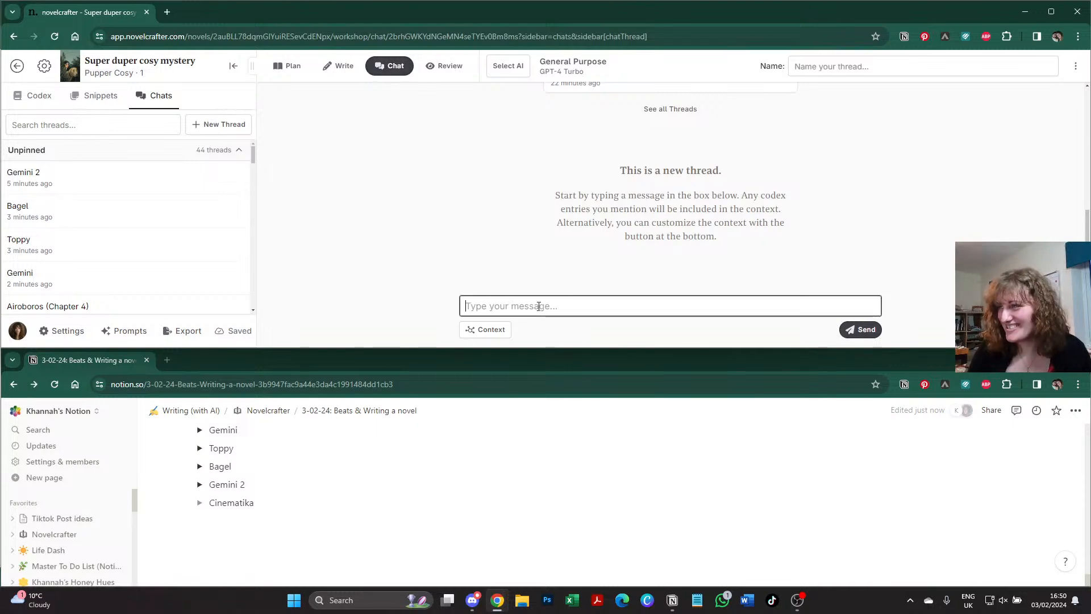
left_click(508, 66)
mouse_move(596, 248)
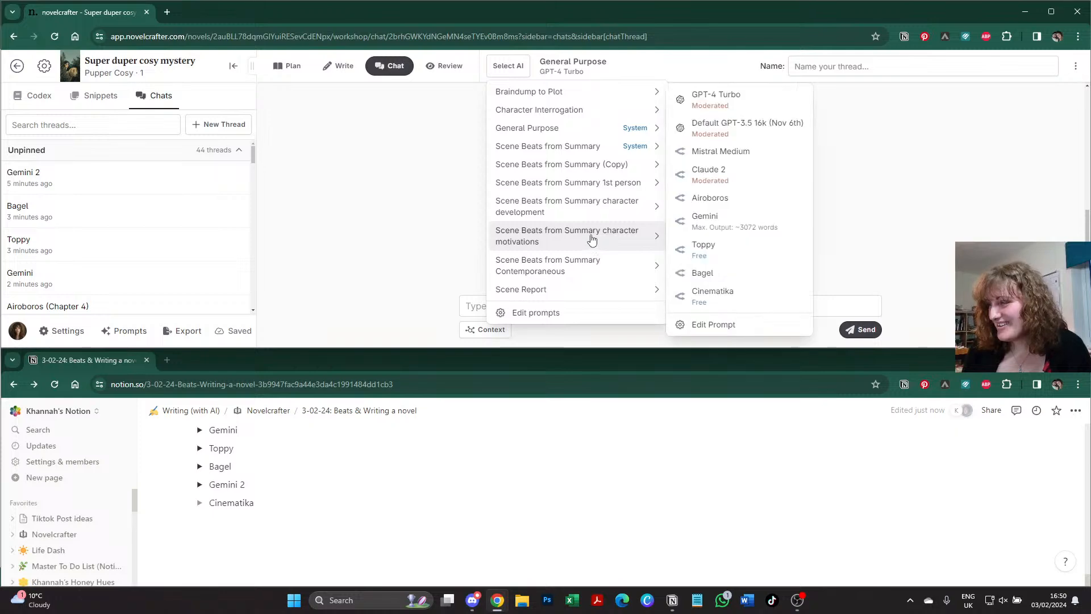
left_click(710, 292)
- Copy the manor house protest chapter summary from the Notion page and send it as the message in the new Cinematika thread
scroll(394, 514, "down", 5)
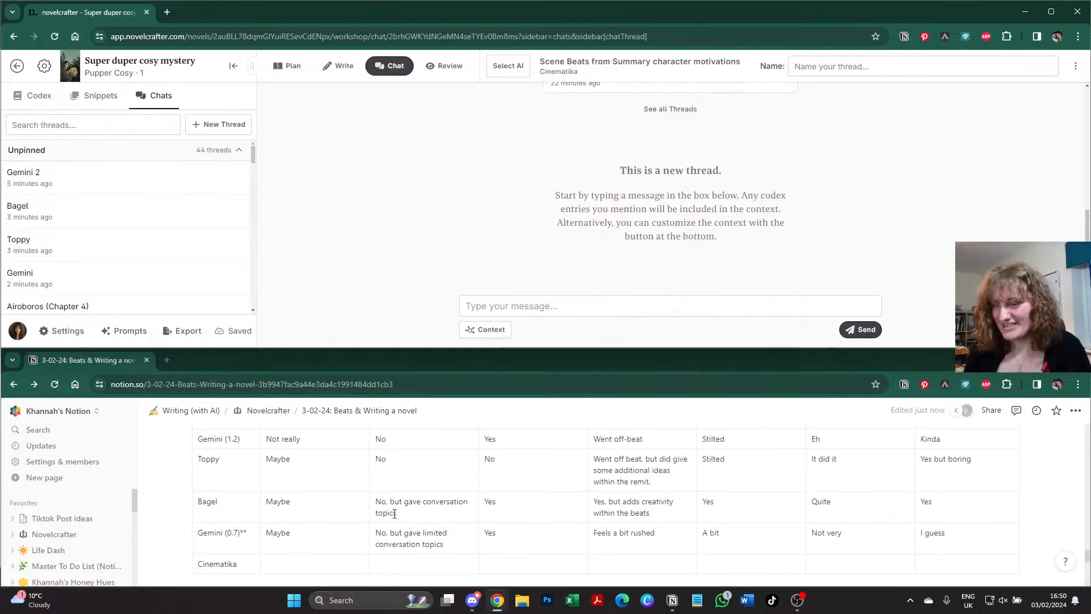
scroll(394, 513, "up", 5)
scroll(394, 513, "up", 3)
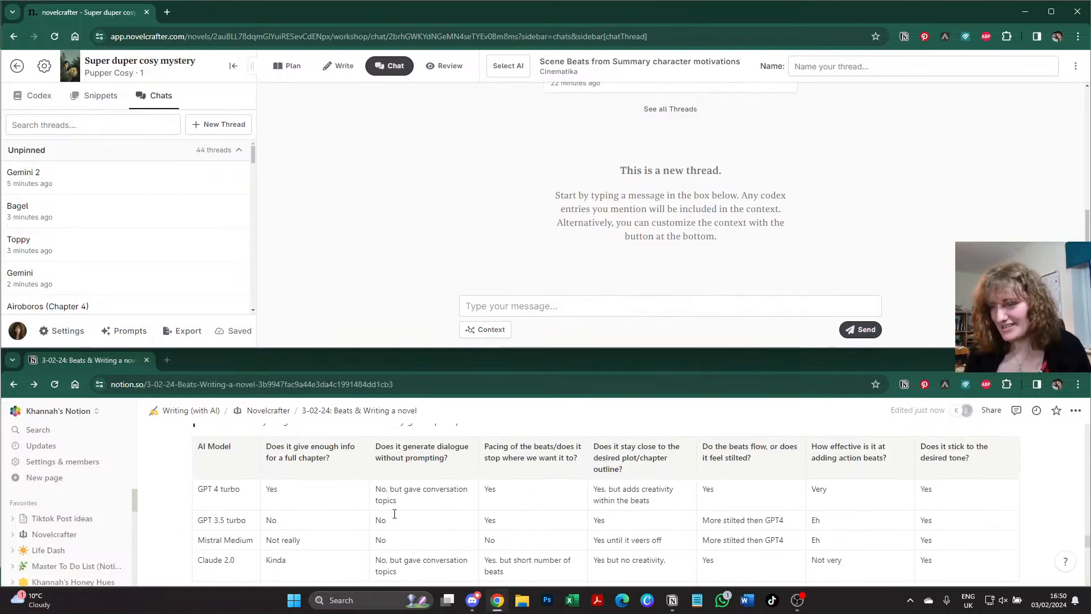
triple_click(394, 514)
key("ctrl+c")
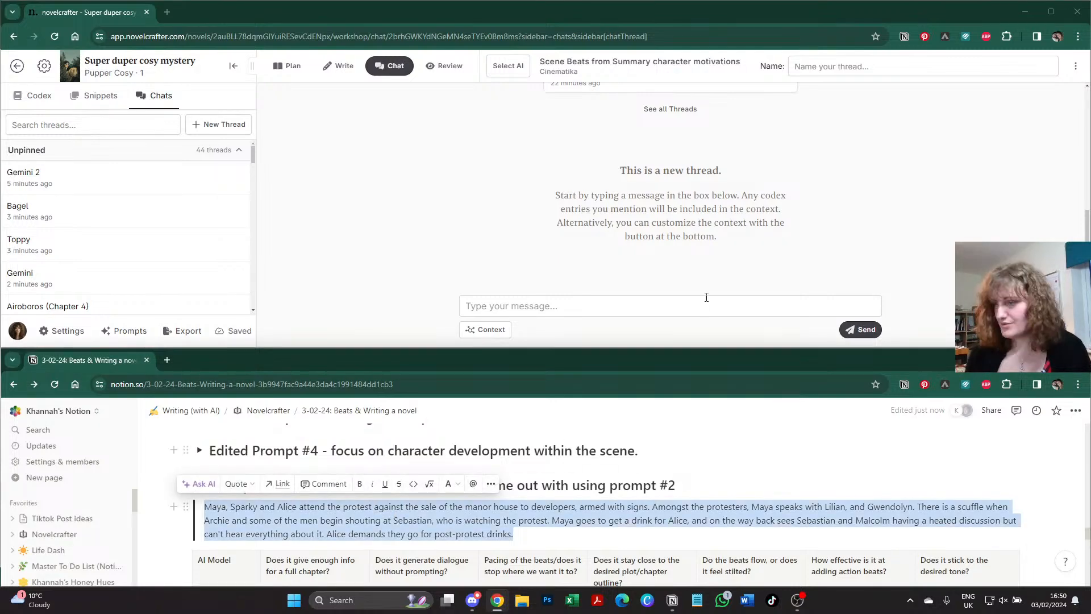
left_click(730, 307)
key("ctrl+v")
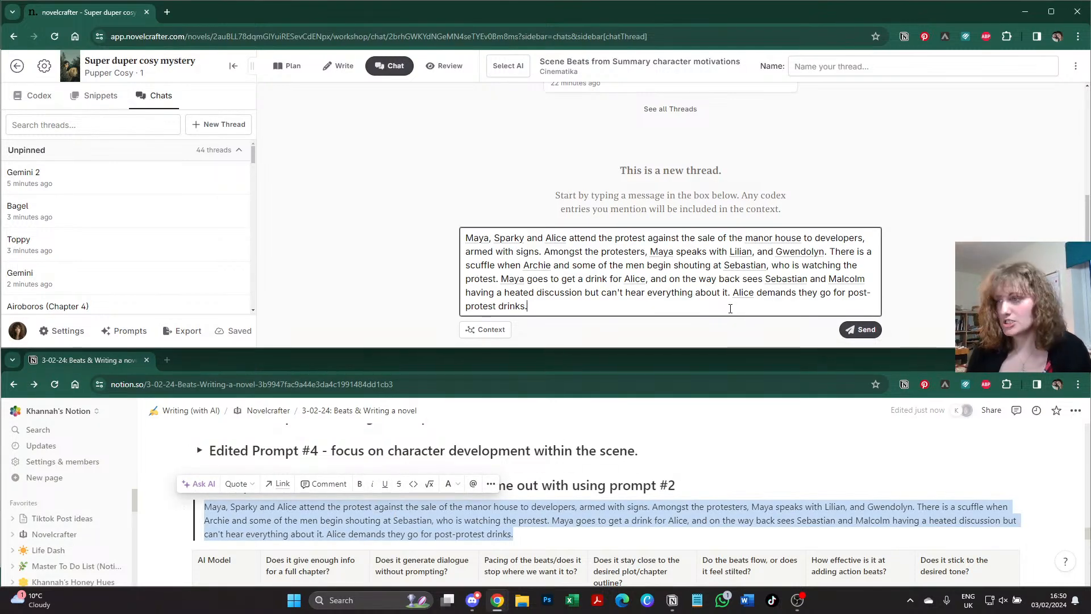
left_click(861, 330)
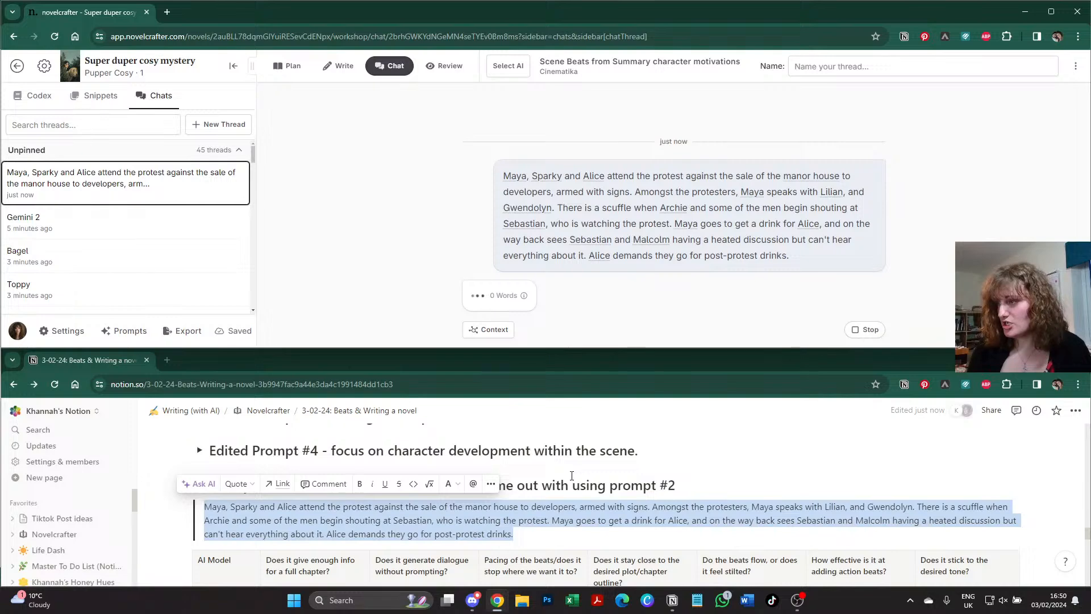
- Read through Cinematika's generated scene outline, checking its format, dialogue and how closely it follows the chapter summary
scroll(573, 483, "down", 8)
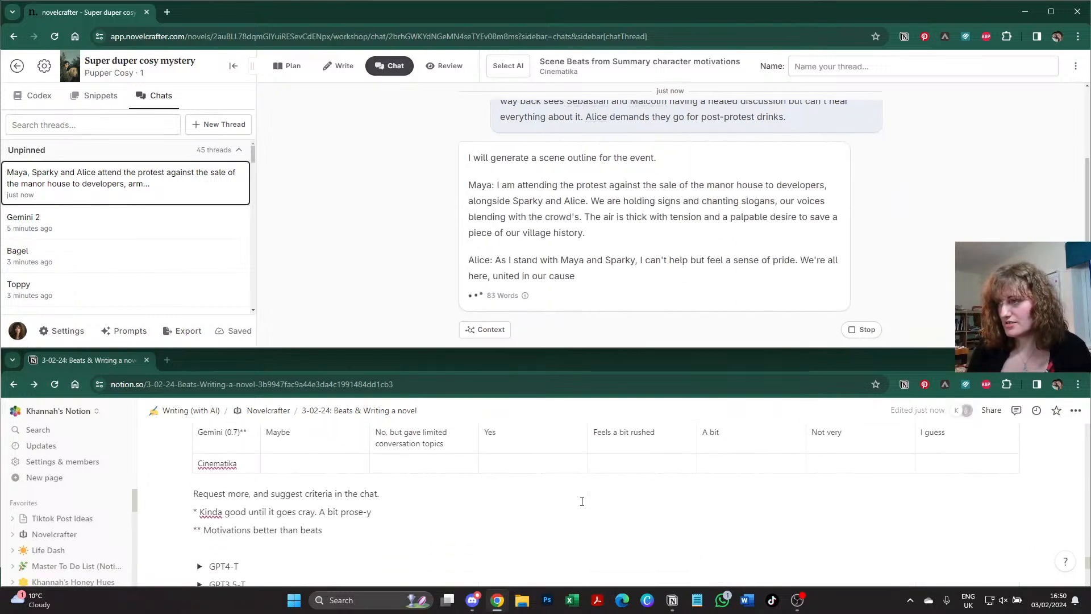
scroll(581, 501, "down", 1)
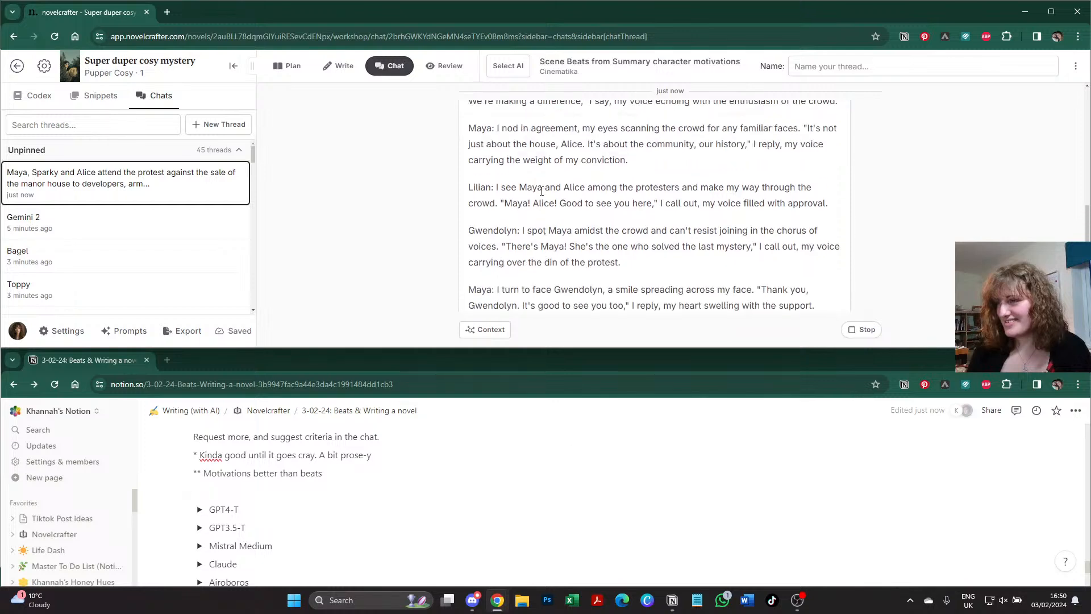
scroll(541, 192, "up", 3)
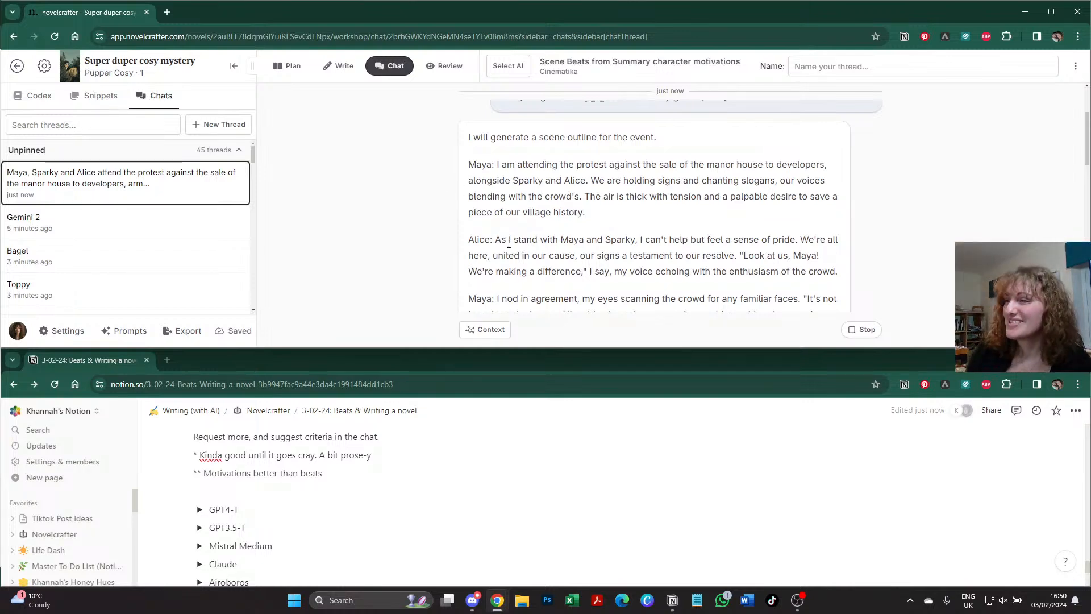
scroll(439, 216, "down", 1)
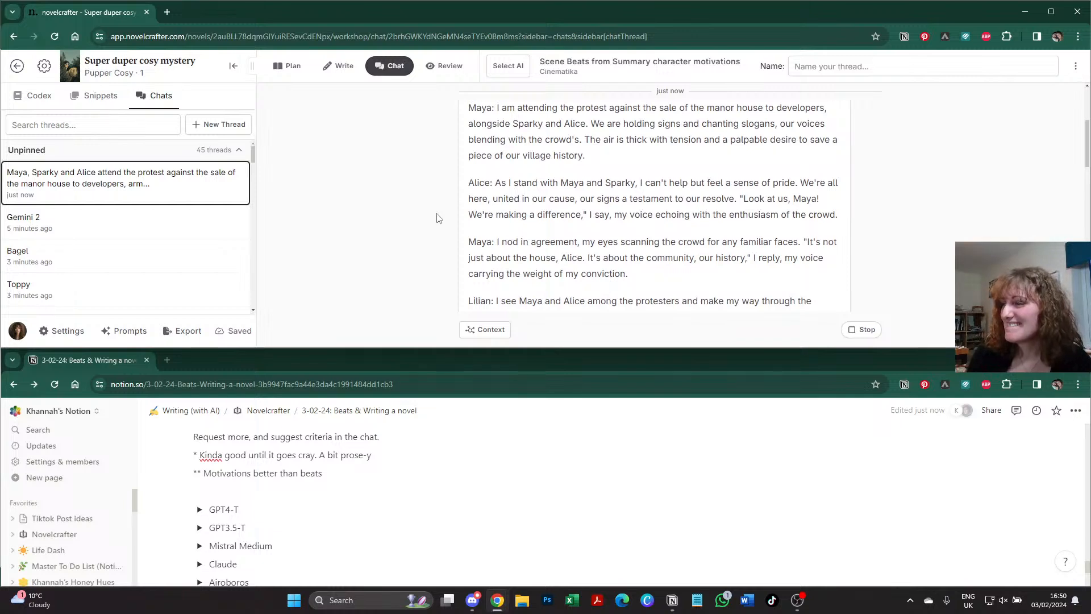
scroll(438, 218, "up", 1)
scroll(439, 219, "down", 2)
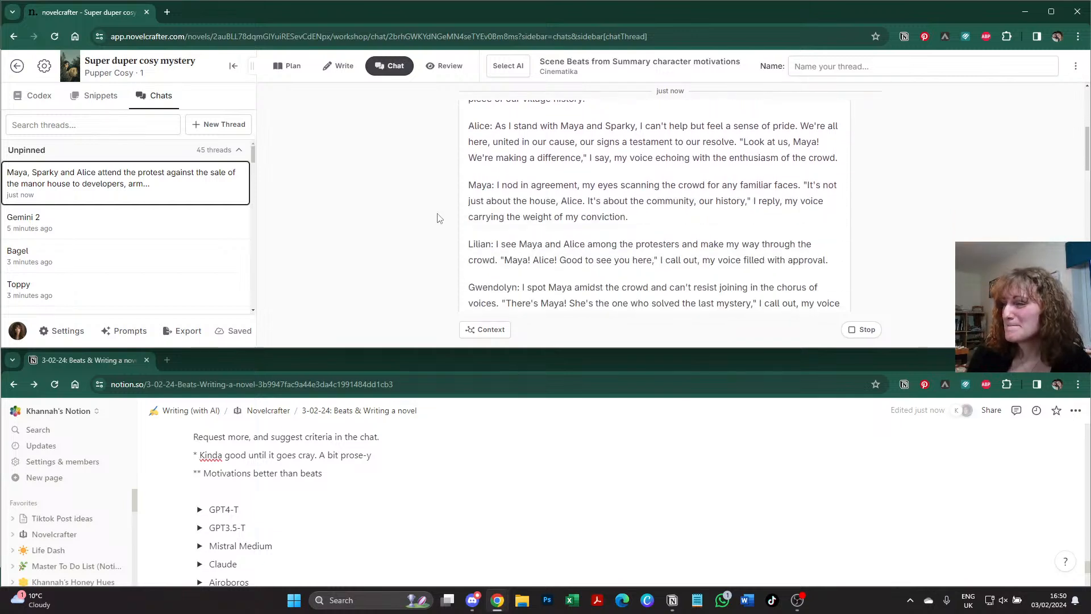
scroll(438, 218, "down", 1)
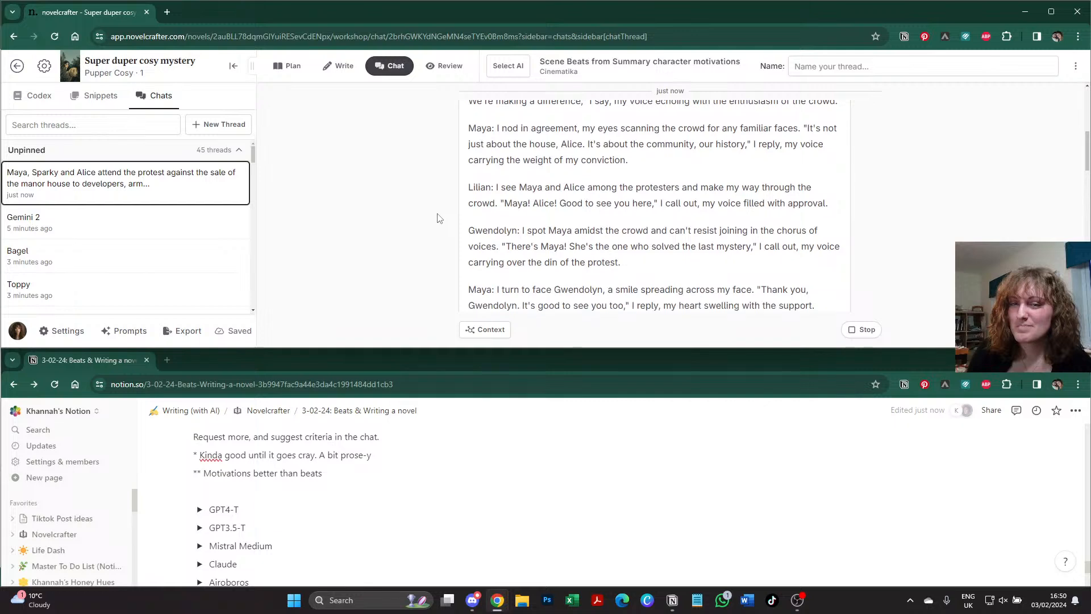
scroll(438, 218, "down", 1)
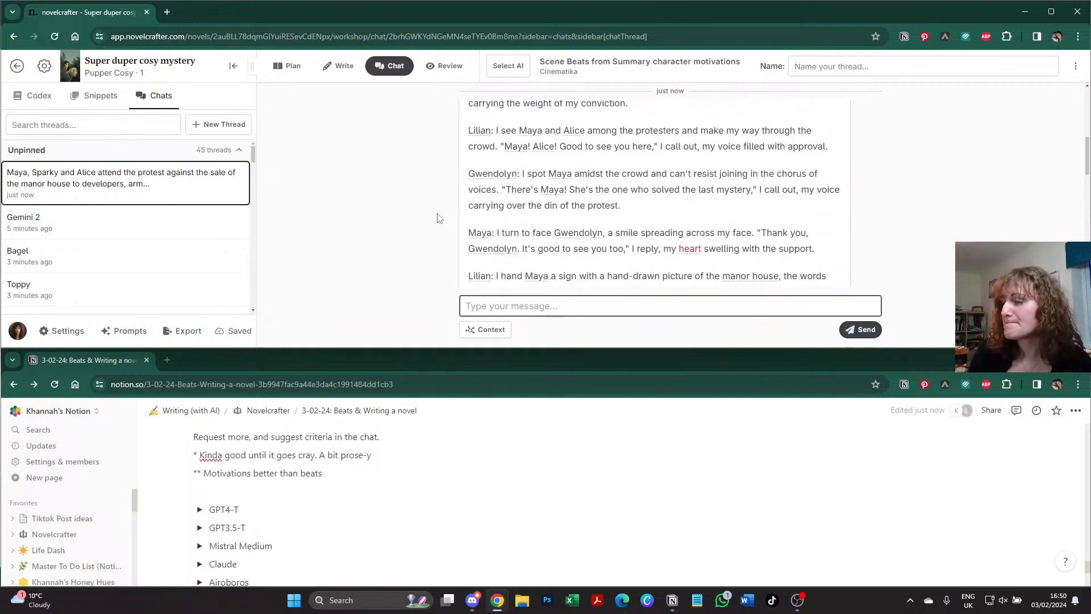
scroll(439, 218, "down", 1)
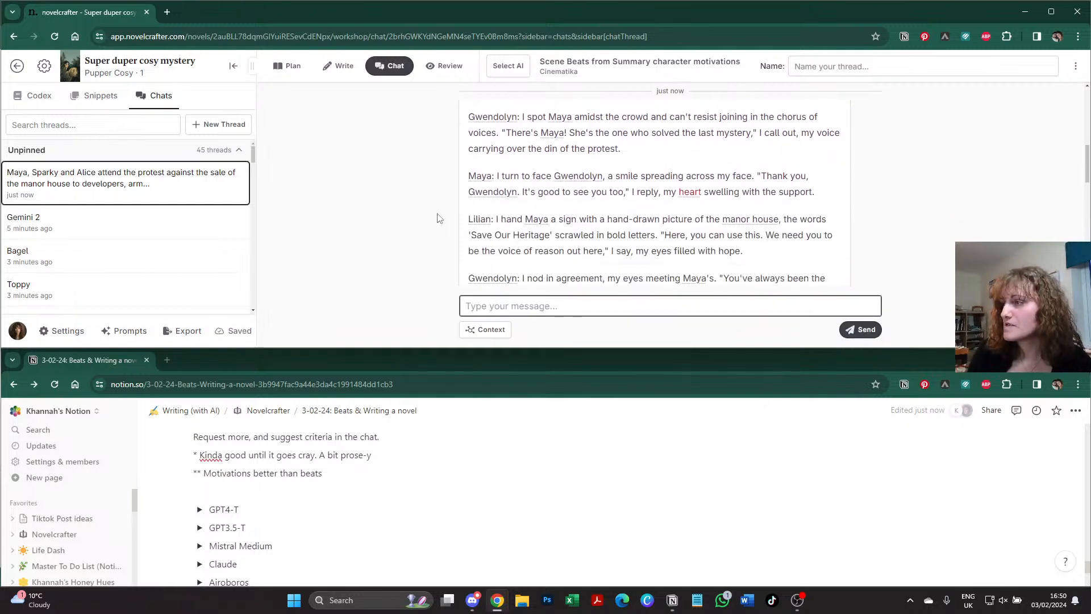
scroll(439, 219, "down", 1)
scroll(437, 217, "down", 1)
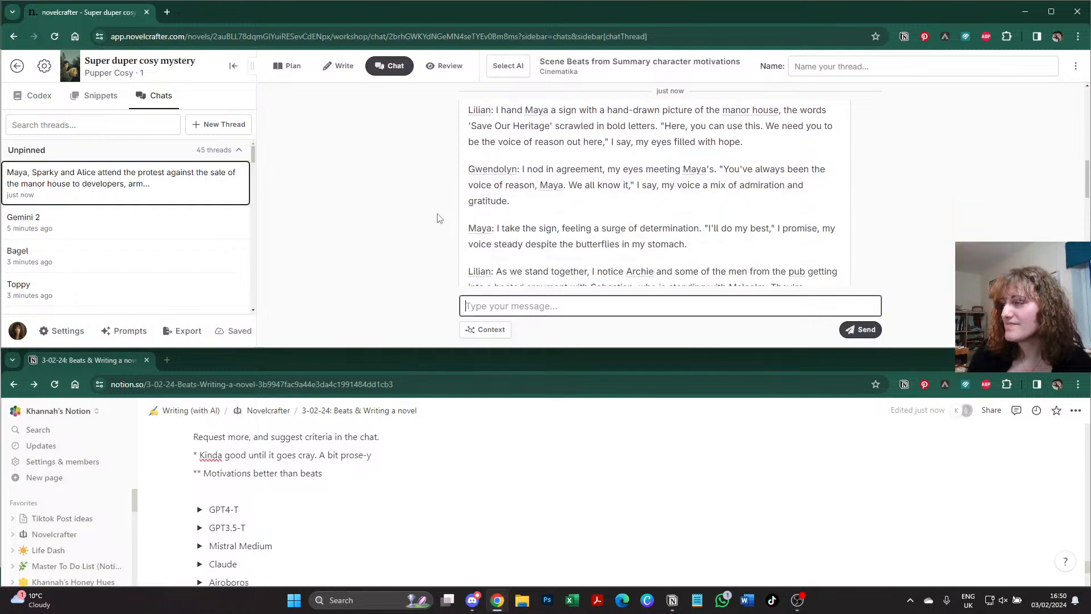
scroll(439, 218, "down", 1)
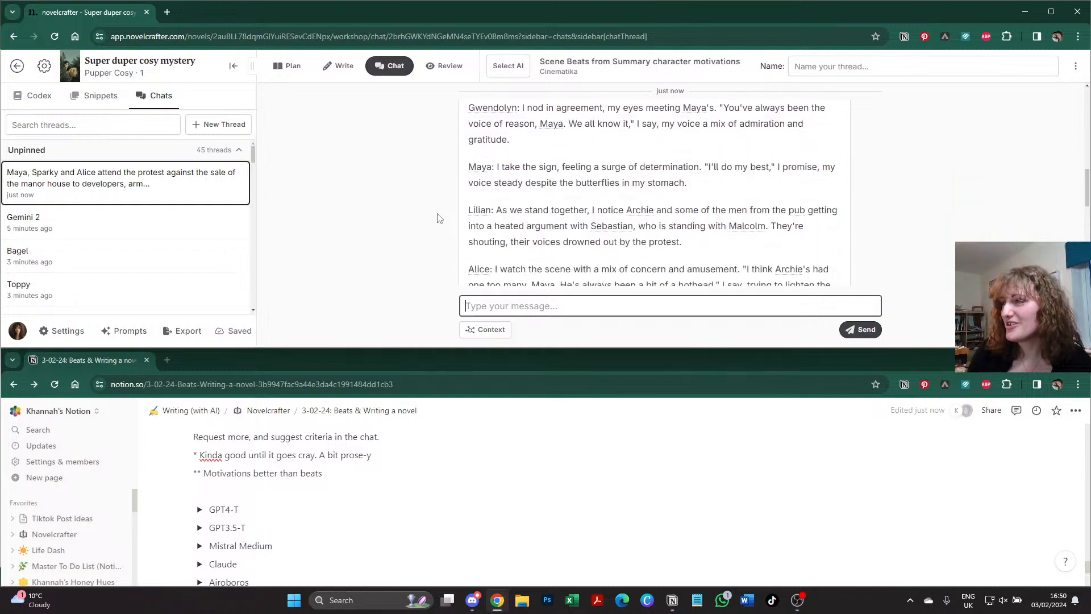
scroll(439, 218, "down", 1)
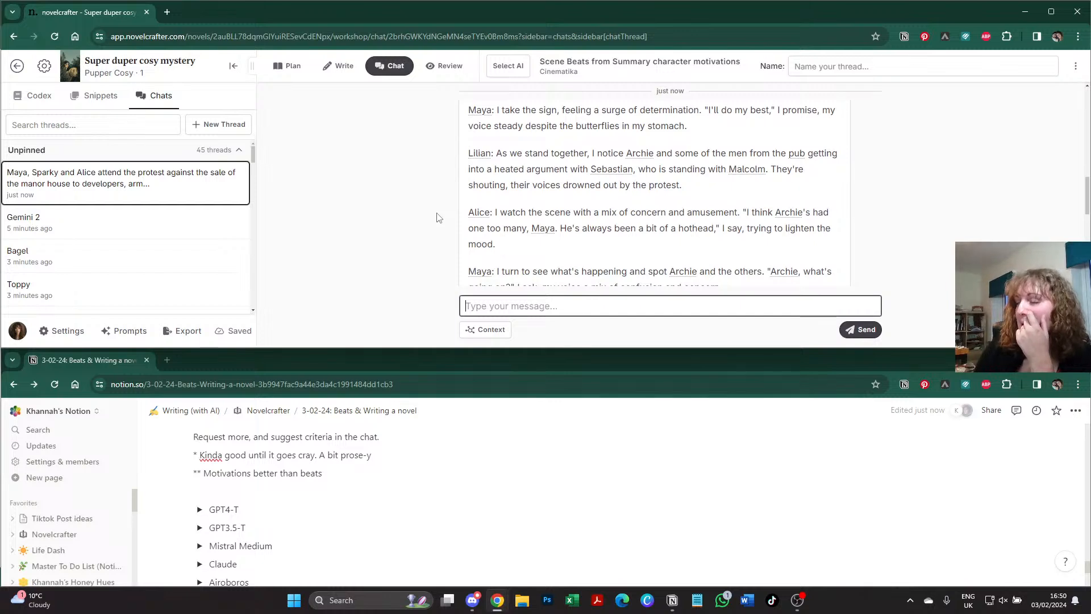
scroll(439, 219, "down", 1)
scroll(439, 218, "down", 1)
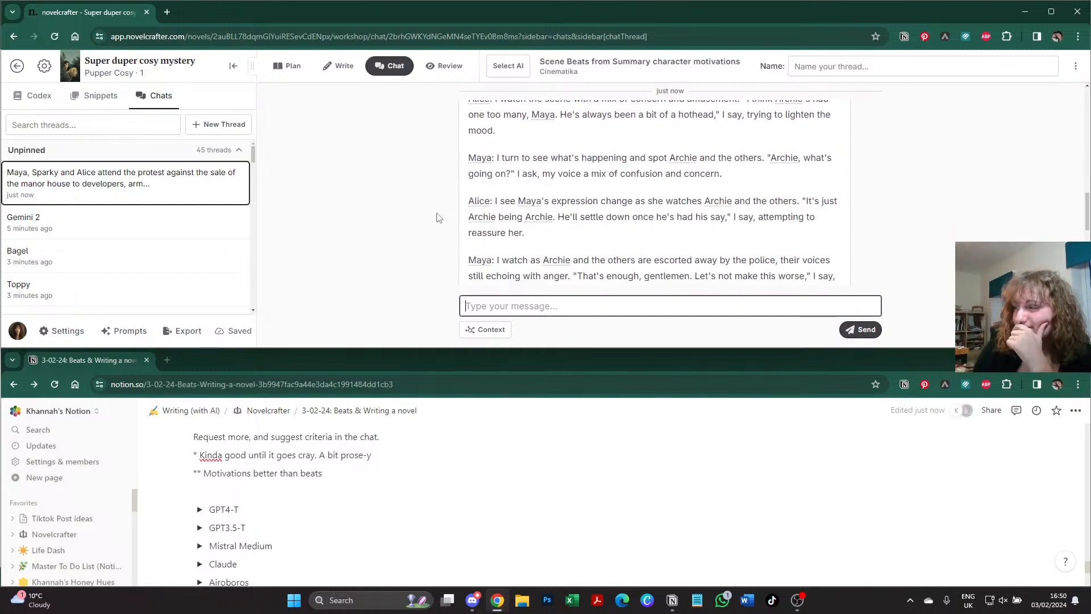
scroll(438, 218, "down", 4)
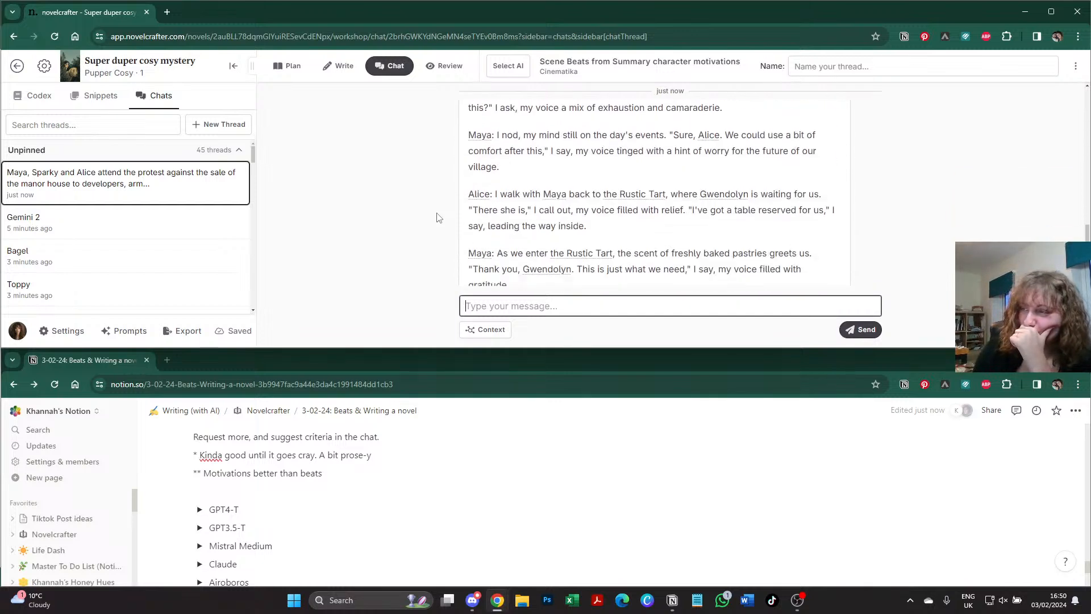
scroll(438, 218, "down", 3)
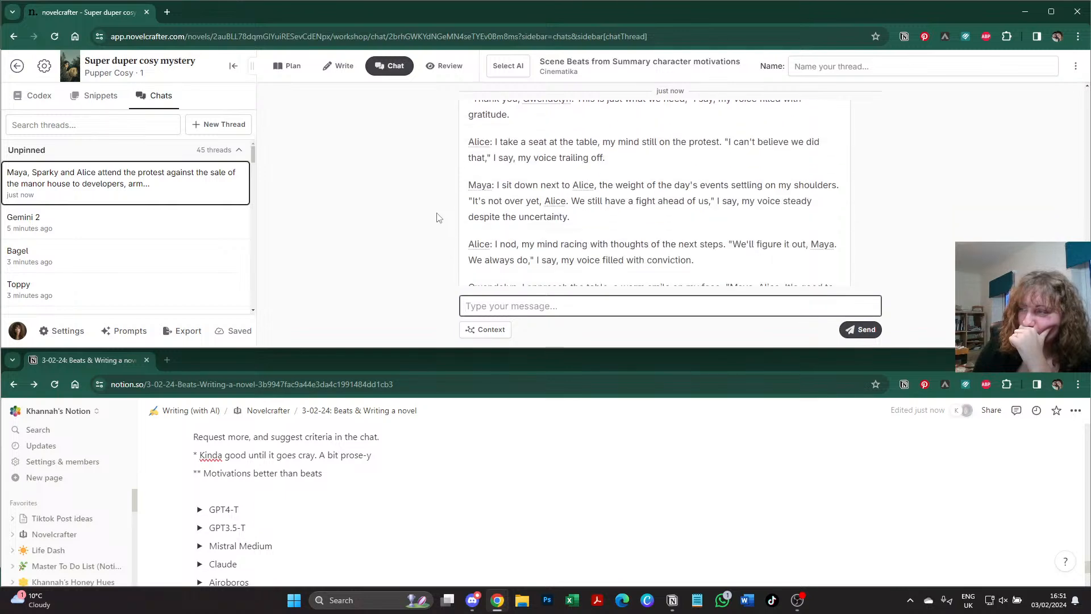
scroll(439, 218, "up", 2)
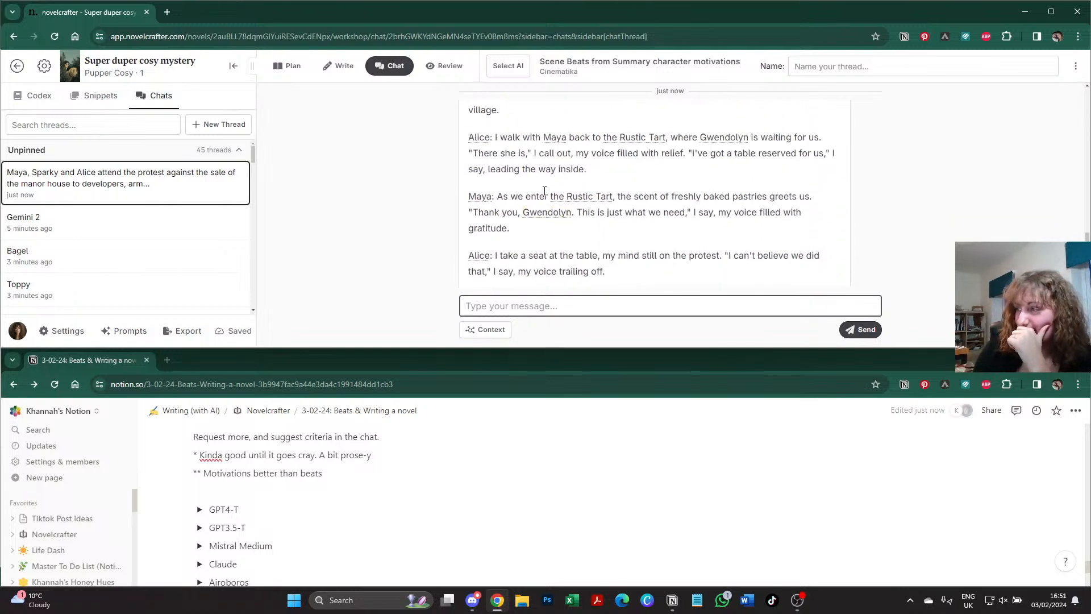
- Copy Cinematika's full response into the "Cinematika" toggle in the Notion notes and collapse the toggle
scroll(435, 233, "down", 1)
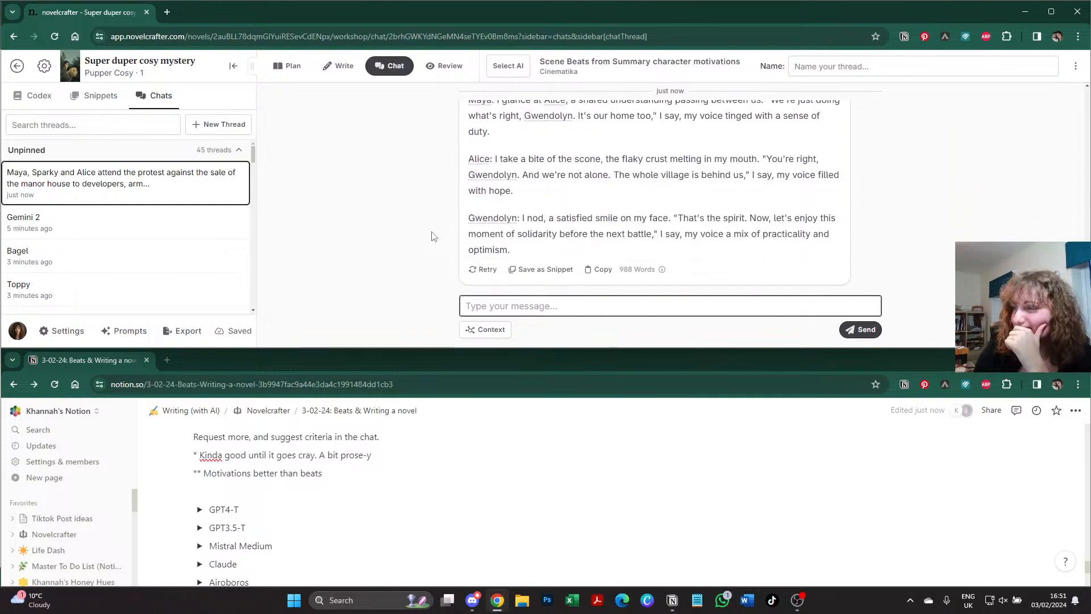
left_click(600, 269)
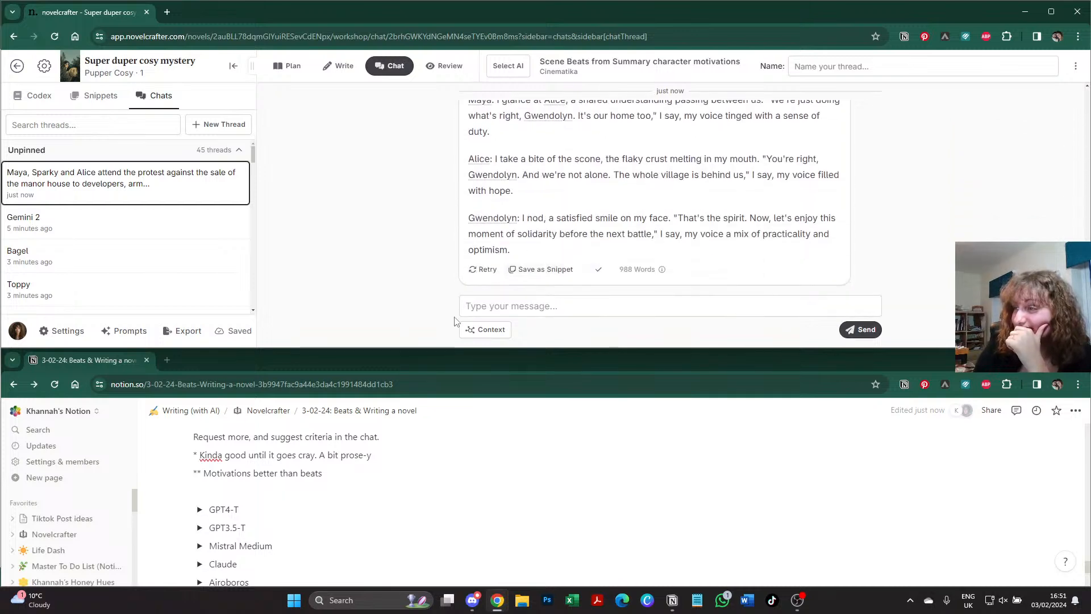
scroll(382, 483, "down", 3)
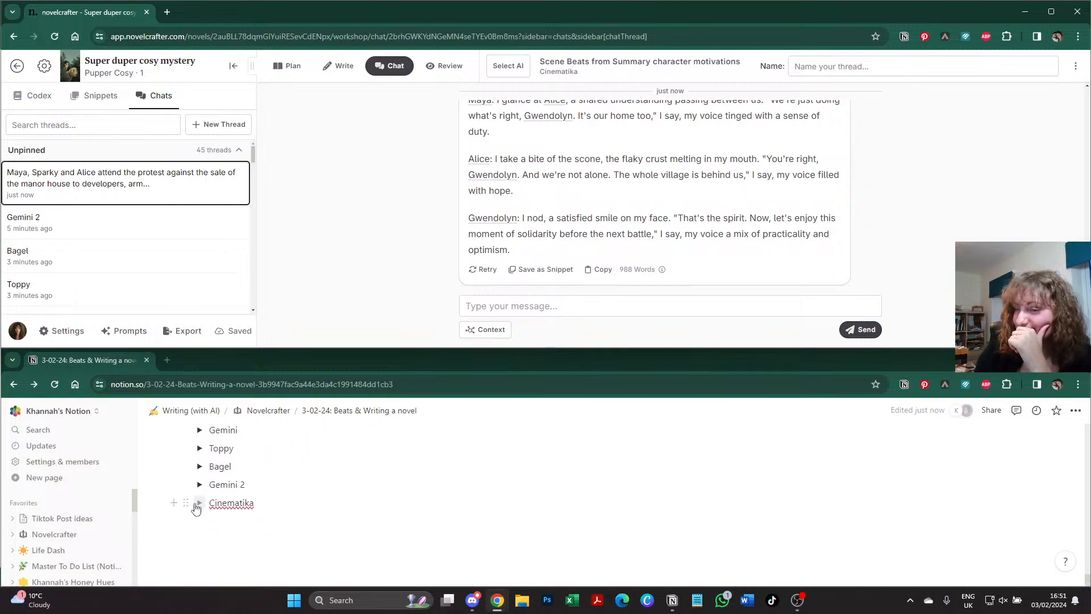
left_click(200, 502)
left_click(232, 531)
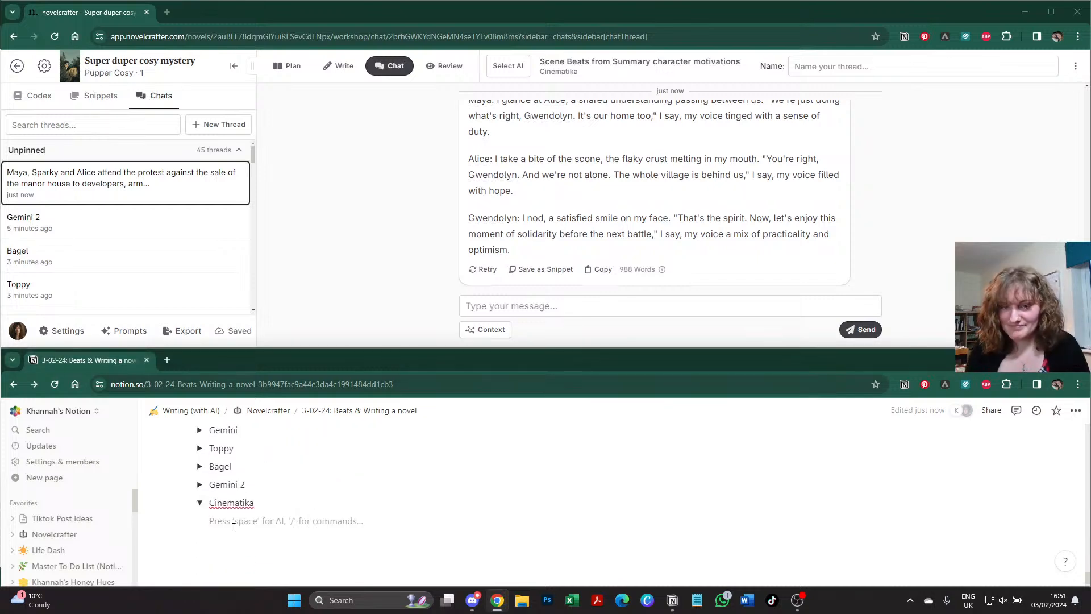
key("ctrl+v")
left_click(199, 502)
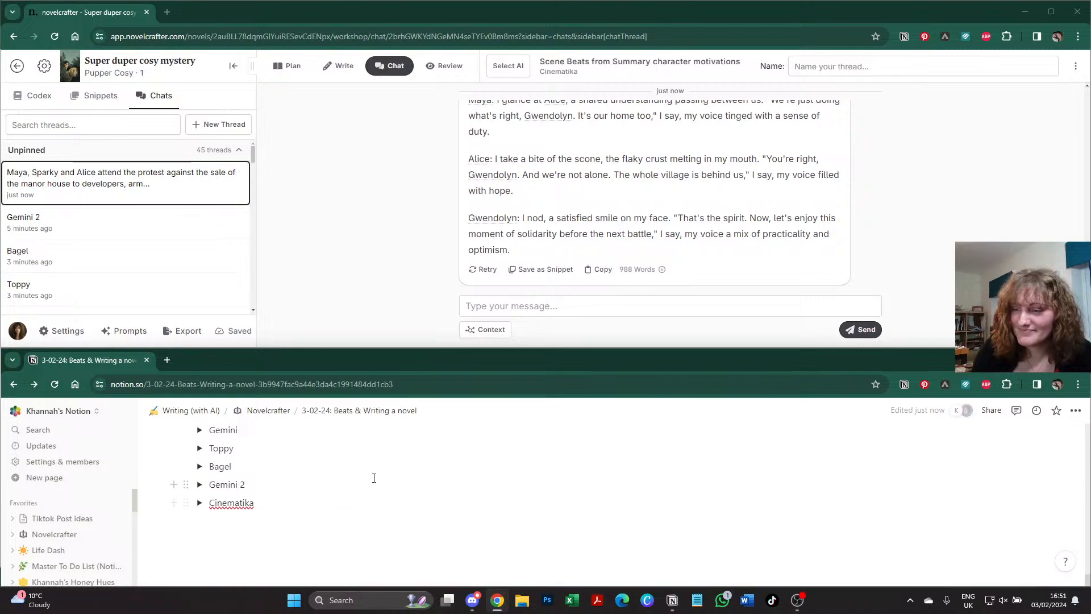
- Review Cinematika's response from its ending back to the protest scene, alongside the chapter summary and rating criteria in the Notion table
scroll(374, 478, "up", 3)
scroll(374, 478, "up", 3)
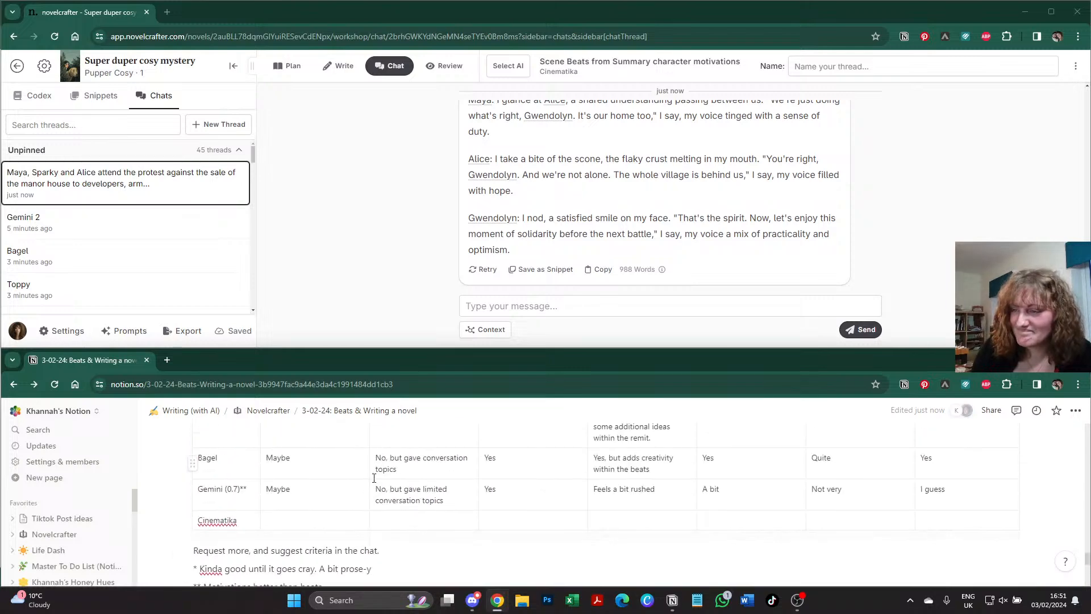
scroll(561, 235, "up", 5)
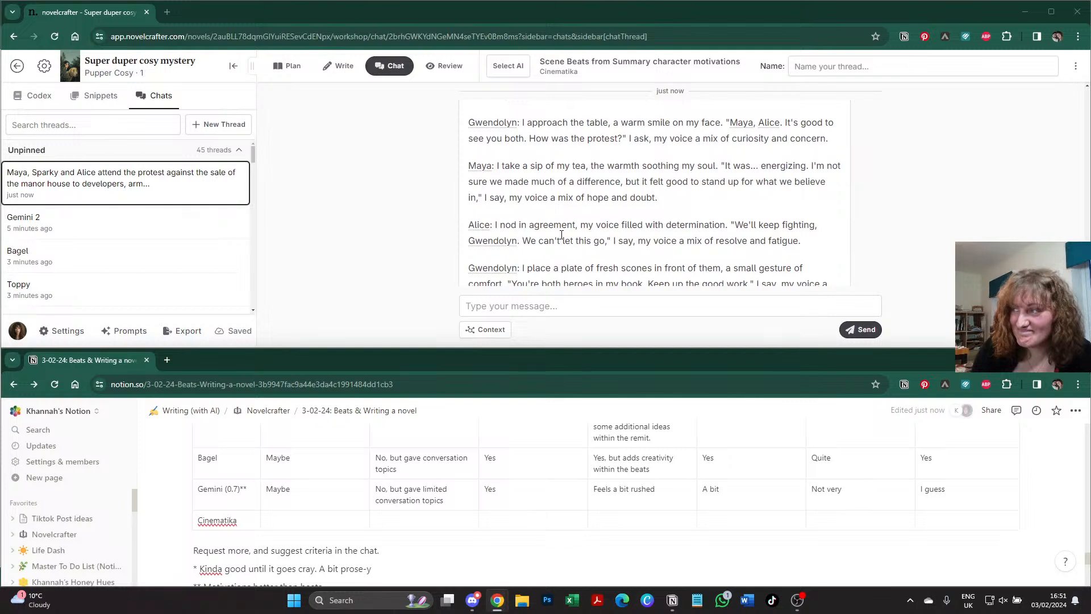
scroll(561, 235, "up", 6)
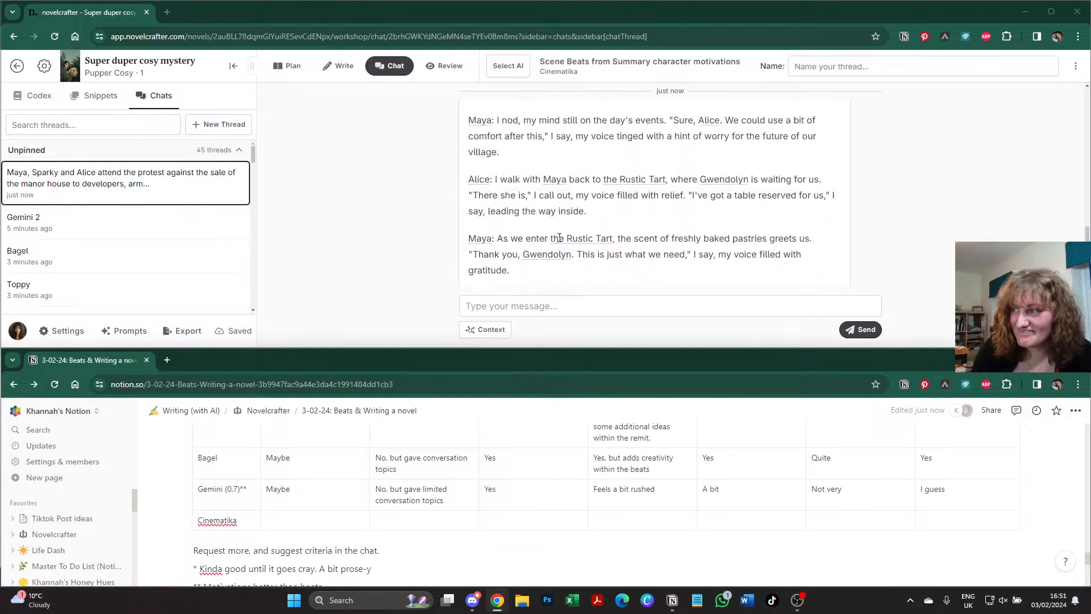
scroll(559, 237, "up", 5)
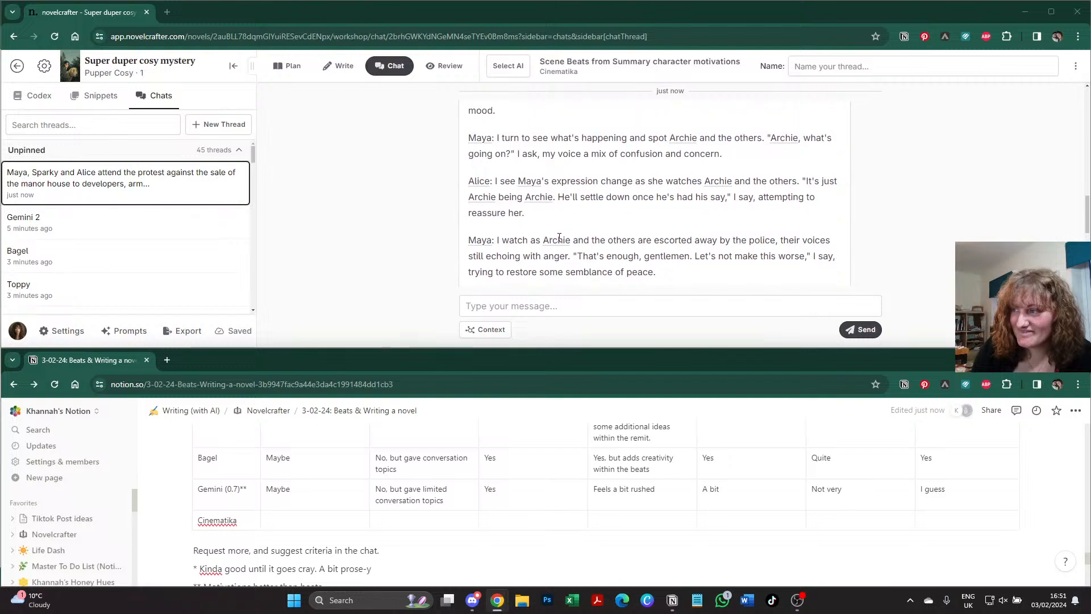
scroll(559, 238, "up", 5)
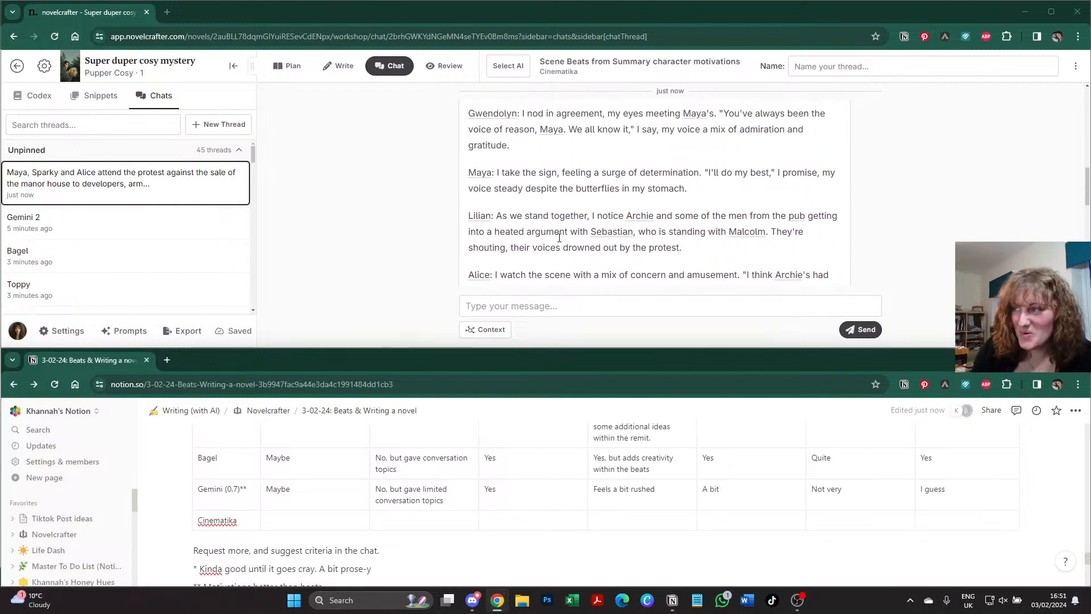
scroll(559, 237, "up", 2)
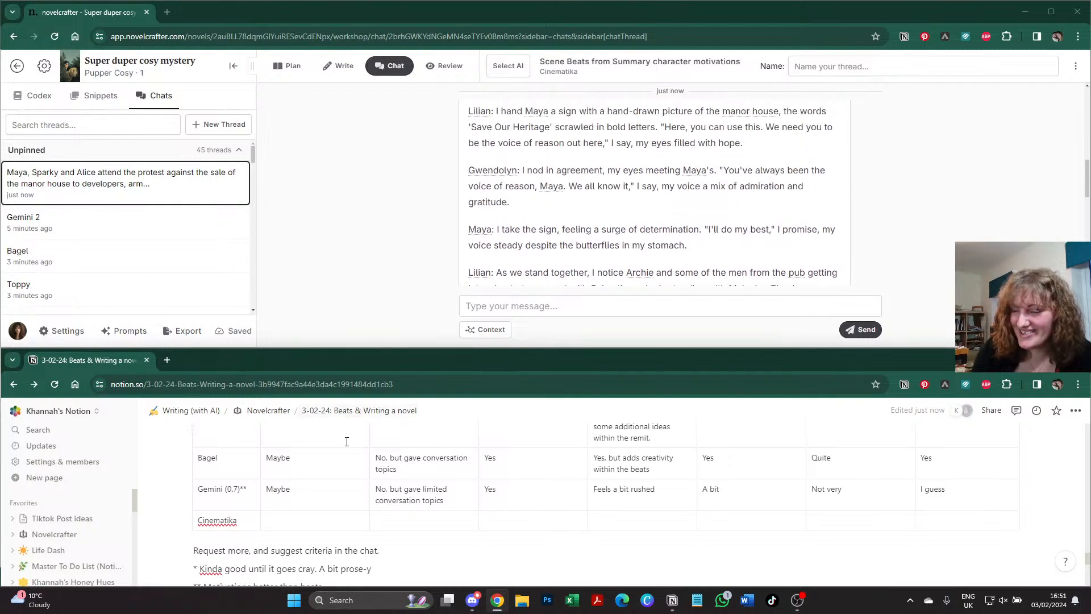
scroll(346, 442, "down", 1)
scroll(345, 511, "up", 1)
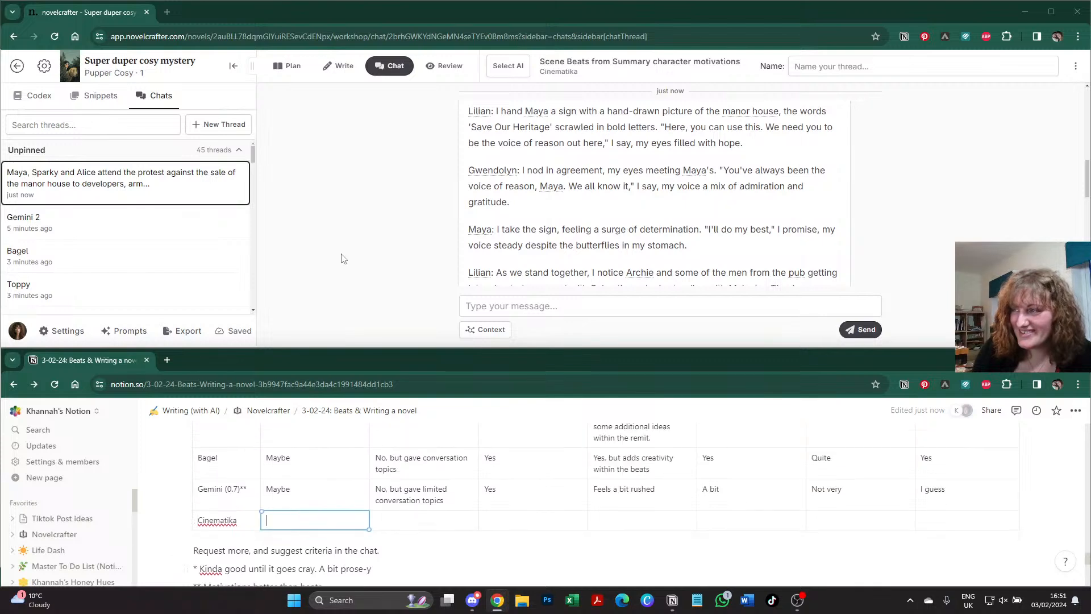
scroll(341, 481, "up", 3)
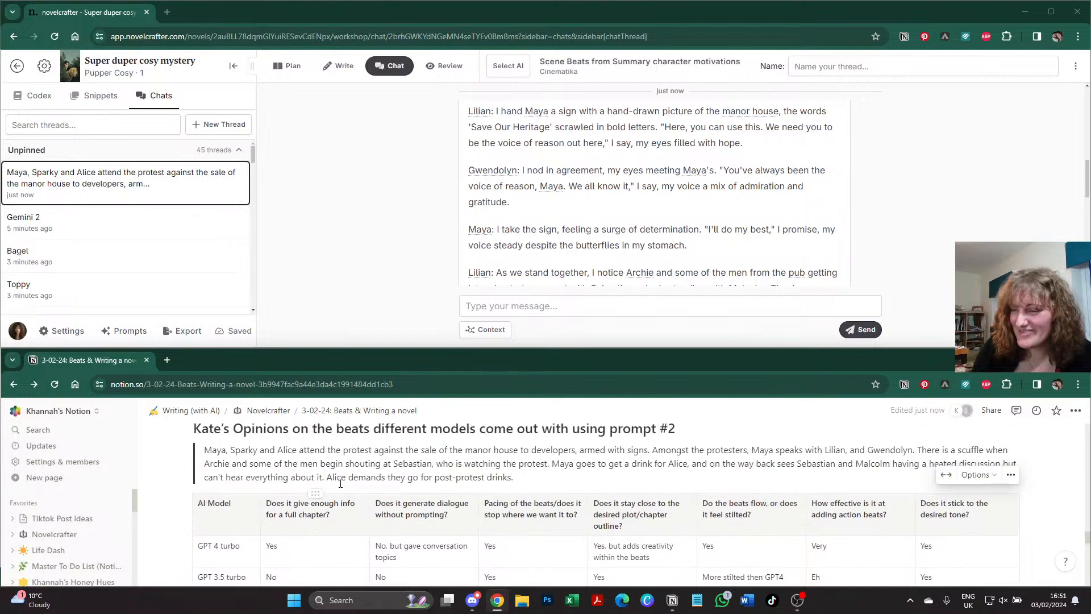
scroll(343, 480, "down", 1)
scroll(344, 478, "down", 1)
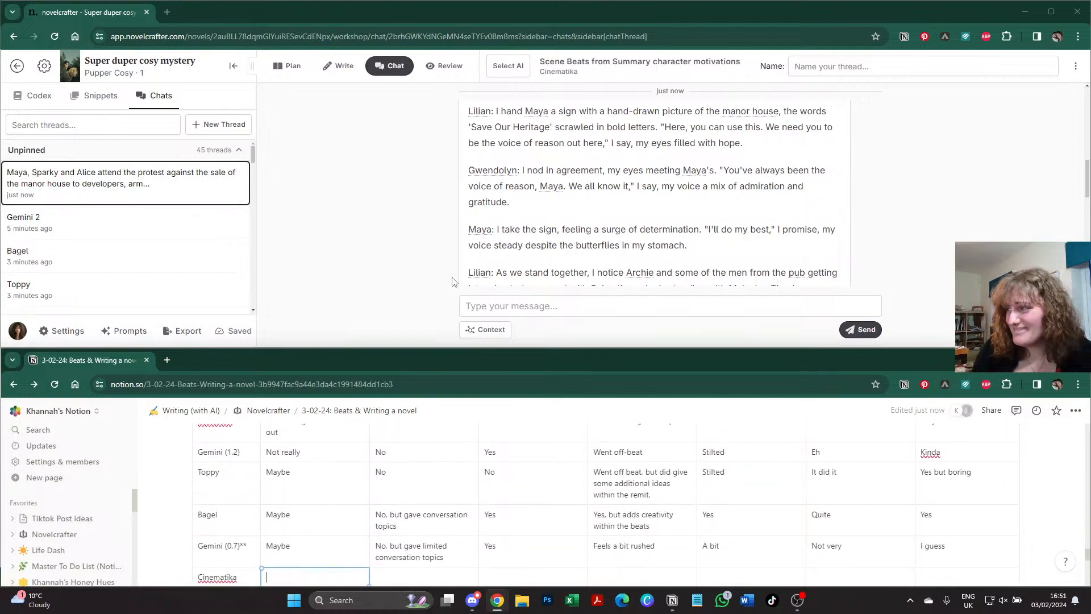
- Reread Cinematika's beats from the pub men's argument through the police escort to the Rustic Tart conversation, comparing them with the rating table
scroll(455, 281, "down", 1)
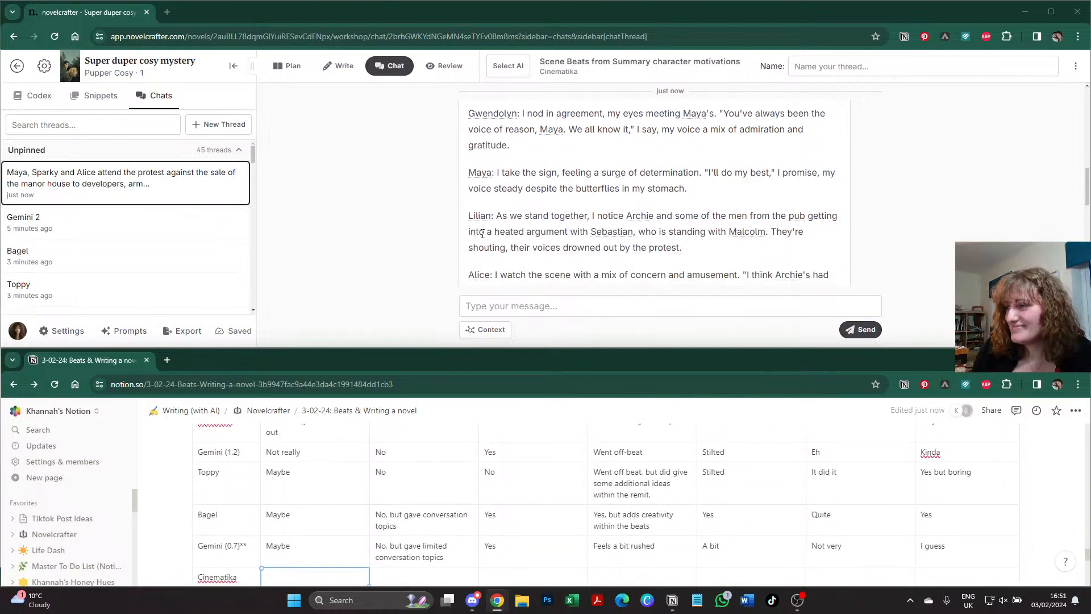
scroll(430, 243, "down", 1)
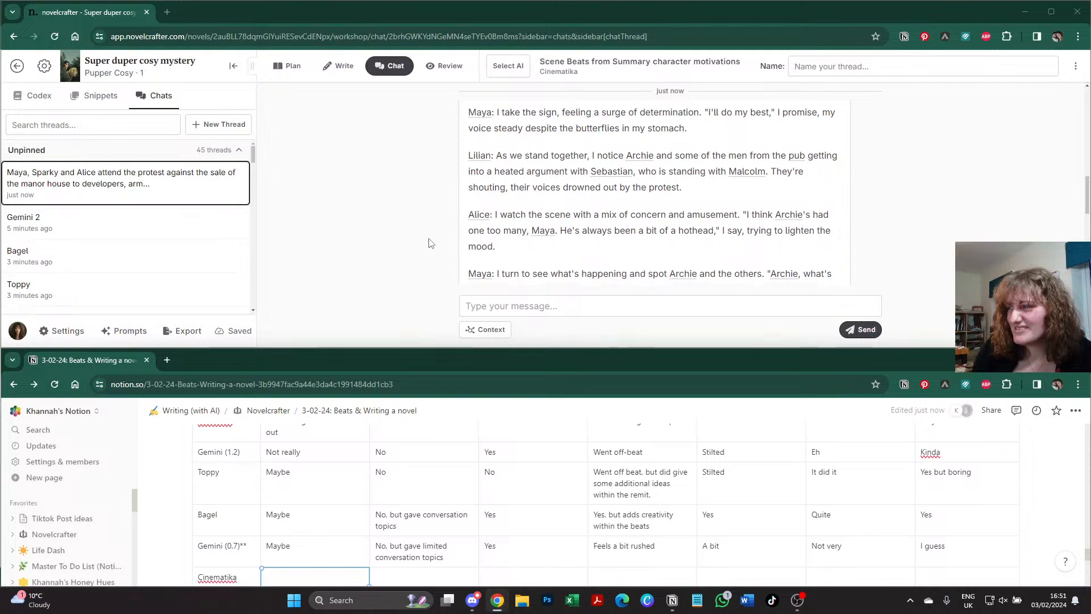
scroll(430, 244, "down", 1)
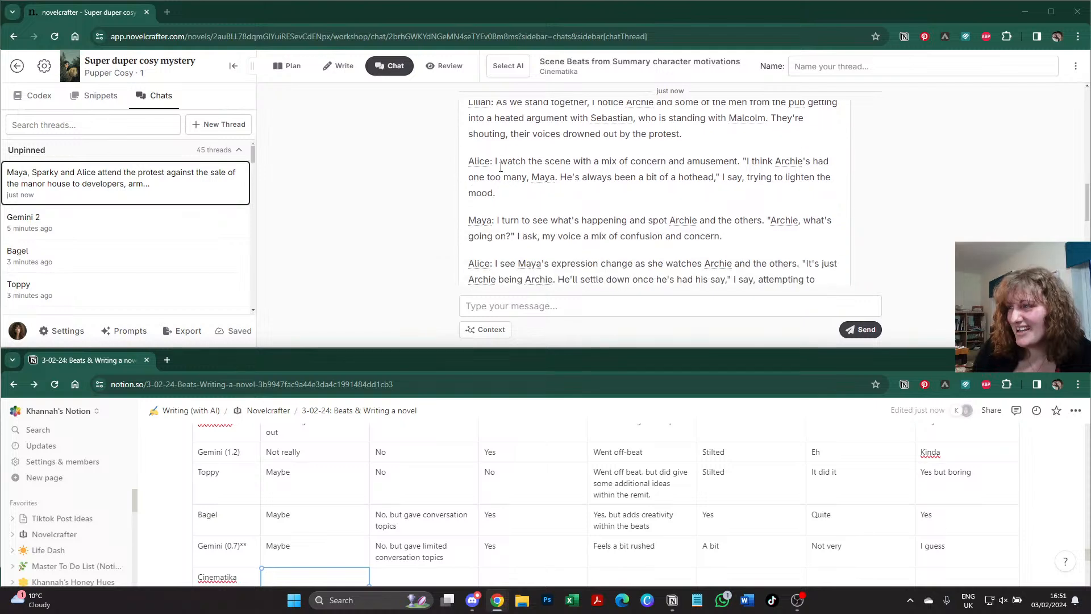
left_click_drag(499, 161, 432, 211)
left_click(430, 211)
scroll(430, 211, "down", 2)
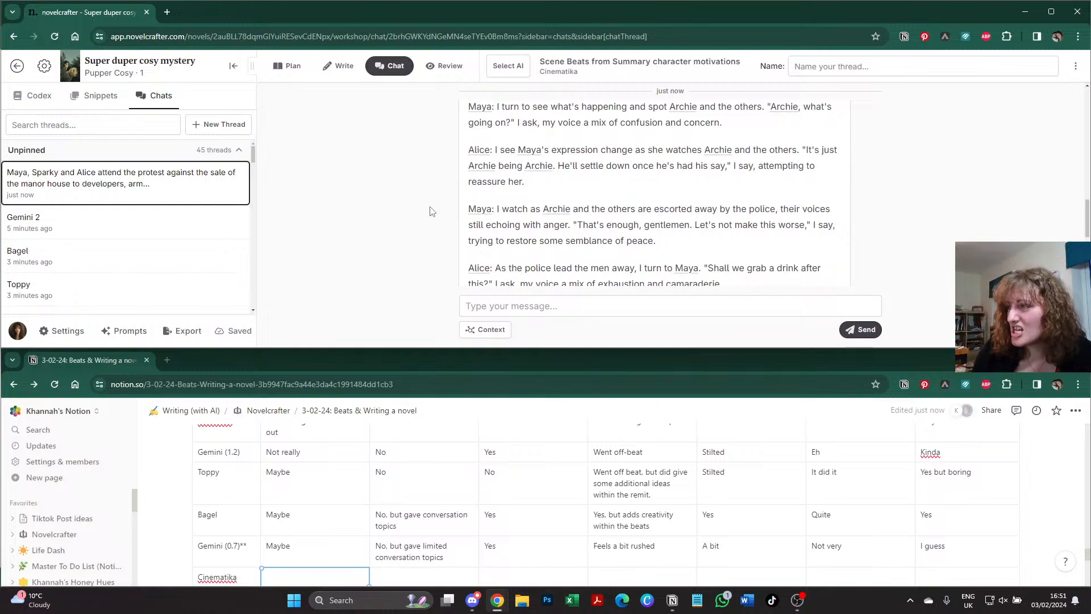
scroll(430, 211, "down", 1)
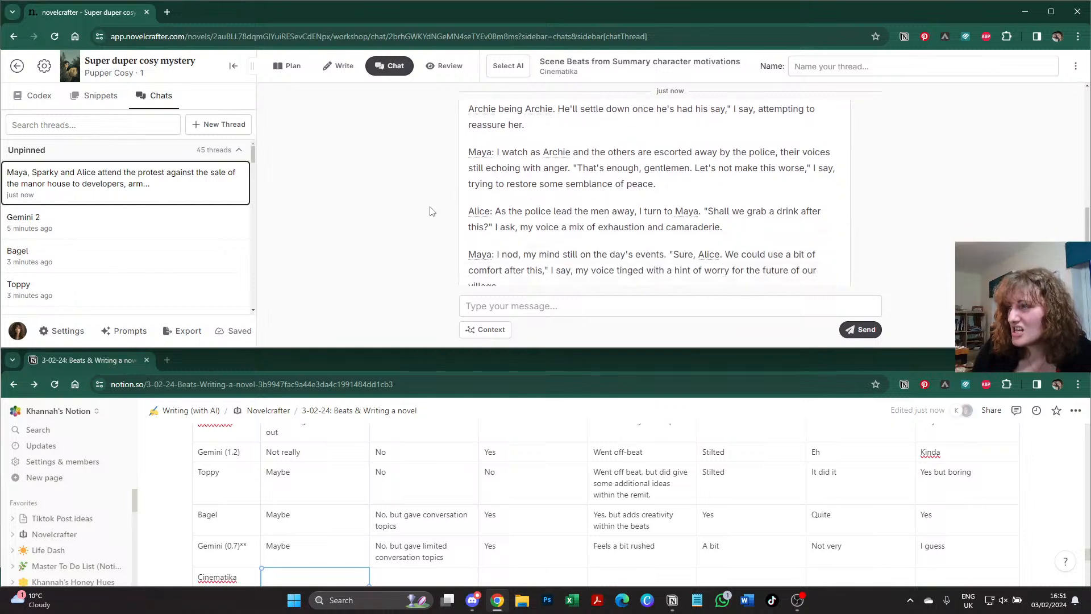
scroll(430, 212, "down", 1)
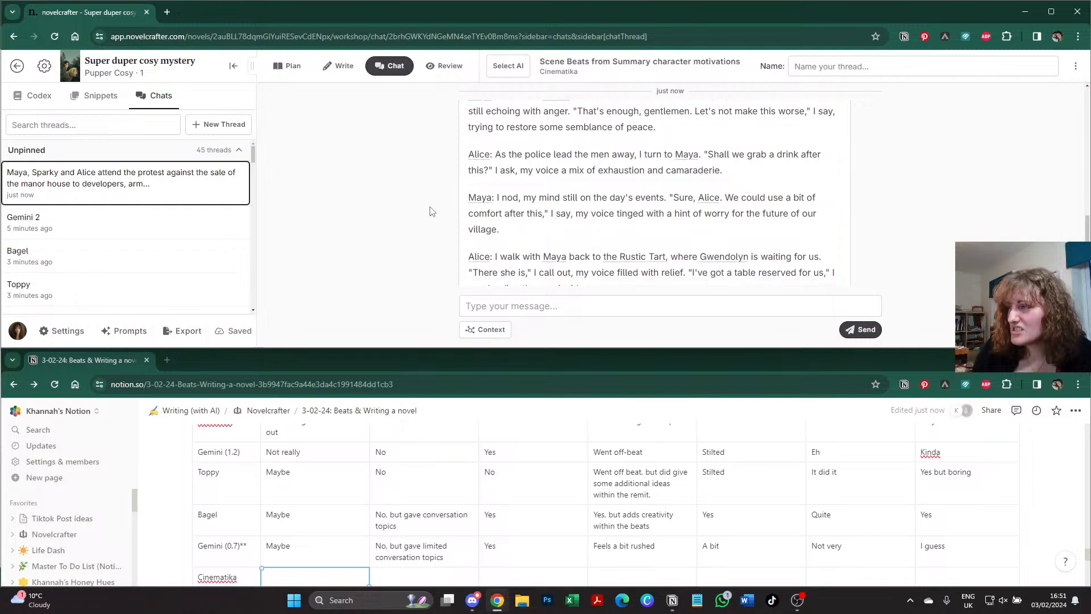
left_click_drag(469, 109, 623, 127)
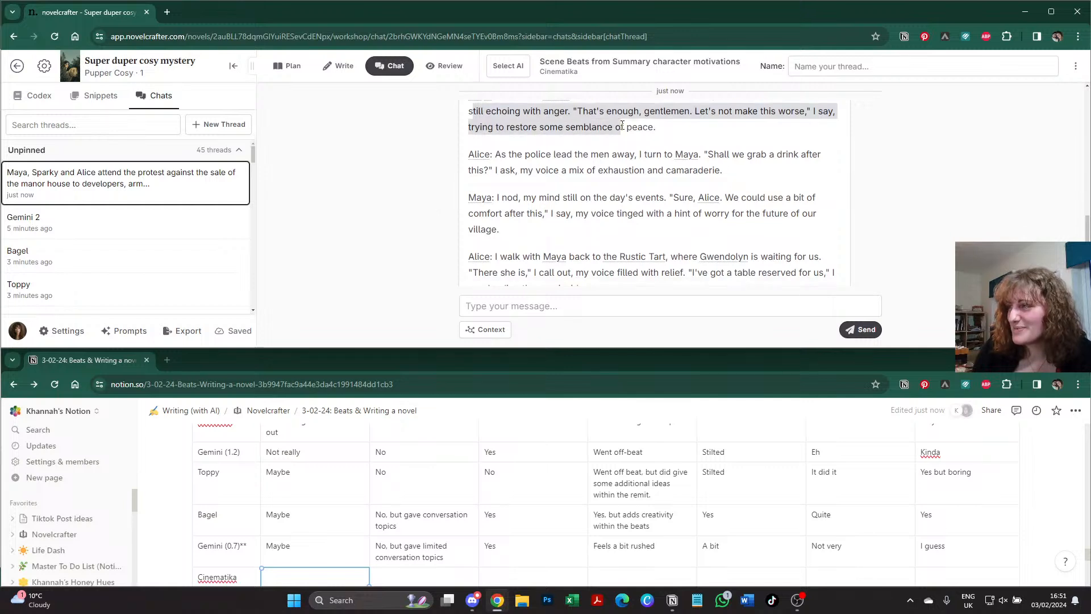
left_click(459, 159)
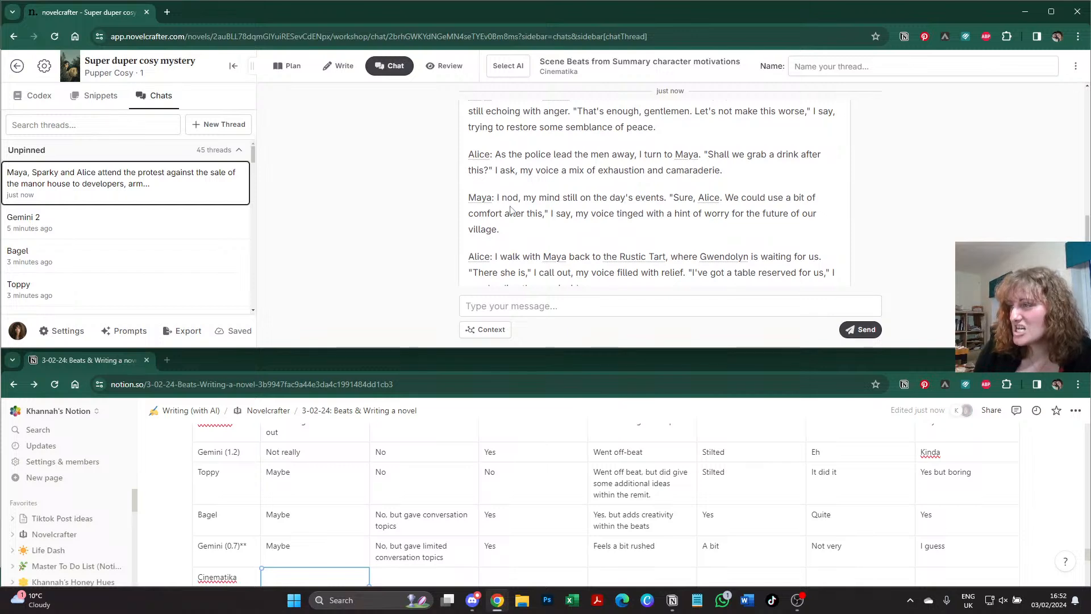
scroll(537, 200, "down", 1)
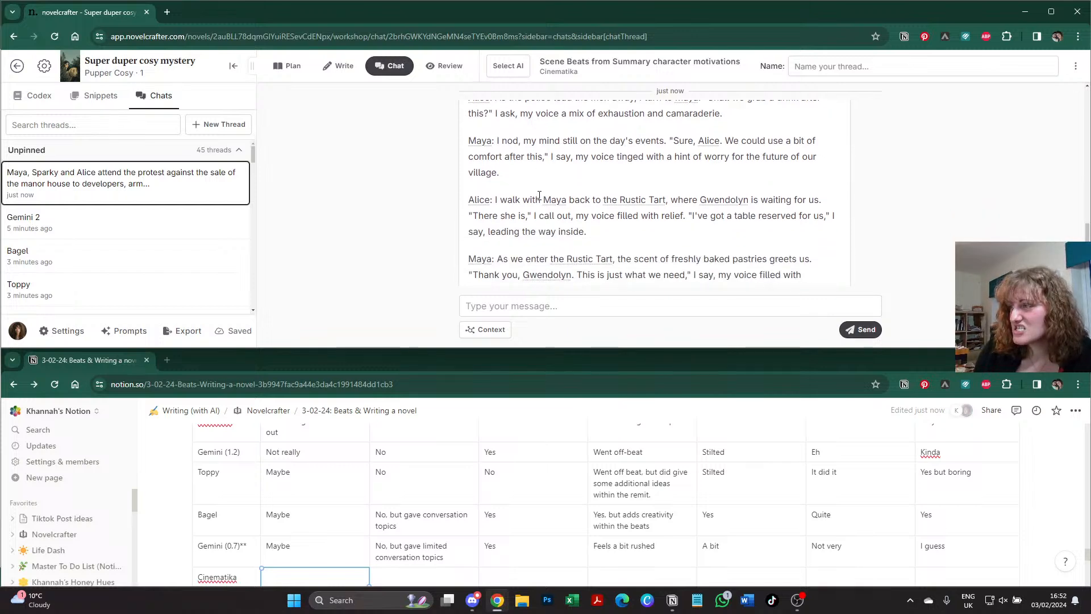
scroll(539, 195, "down", 1)
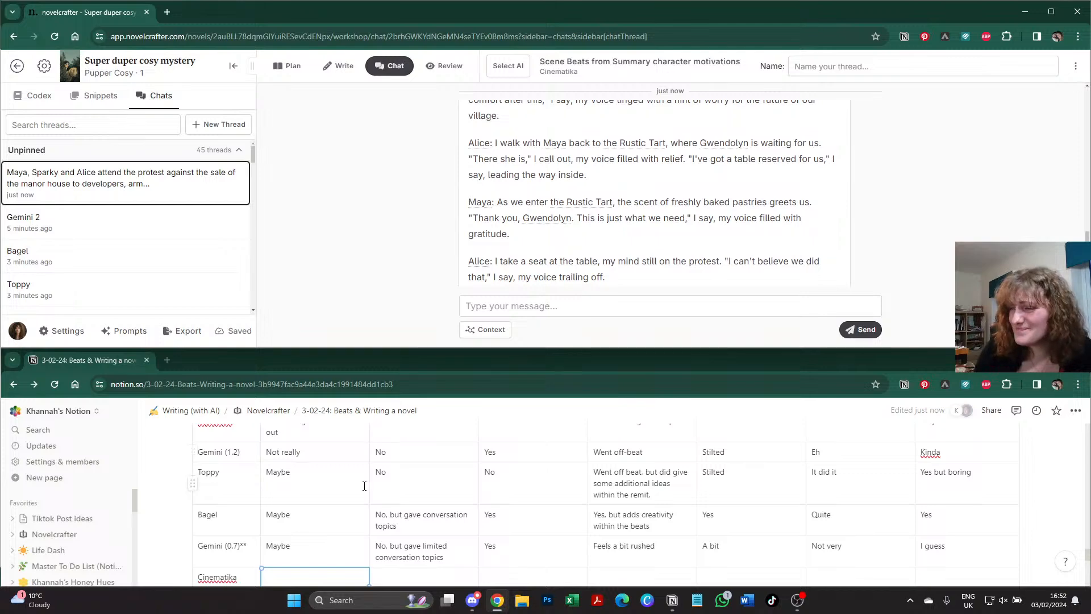
scroll(393, 477, "up", 2)
scroll(393, 469, "up", 2)
scroll(394, 470, "down", 5)
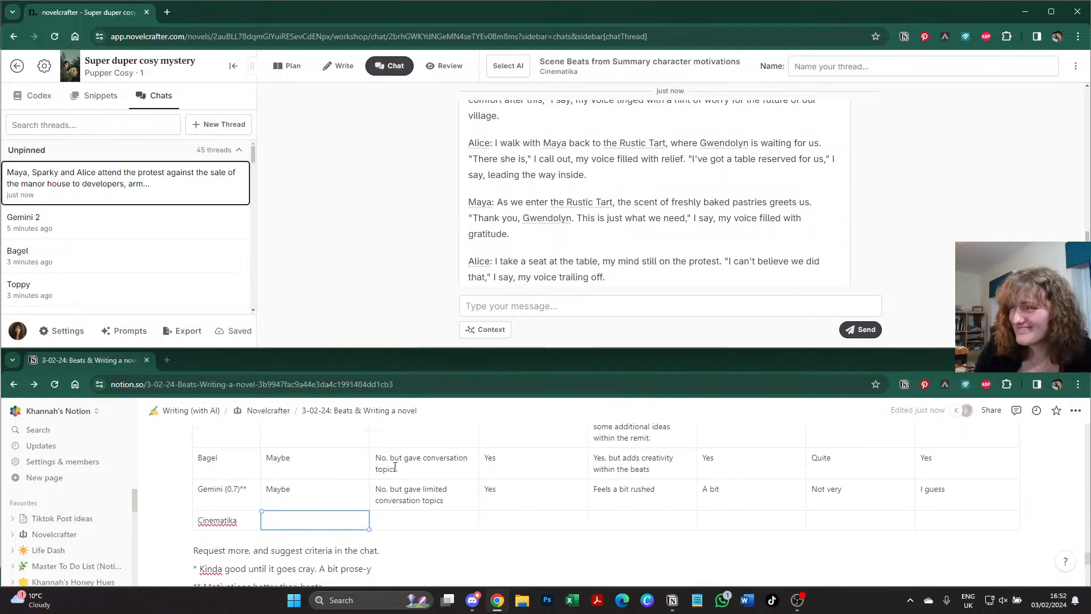
scroll(474, 250, "down", 1)
scroll(474, 250, "down", 2)
scroll(473, 250, "down", 1)
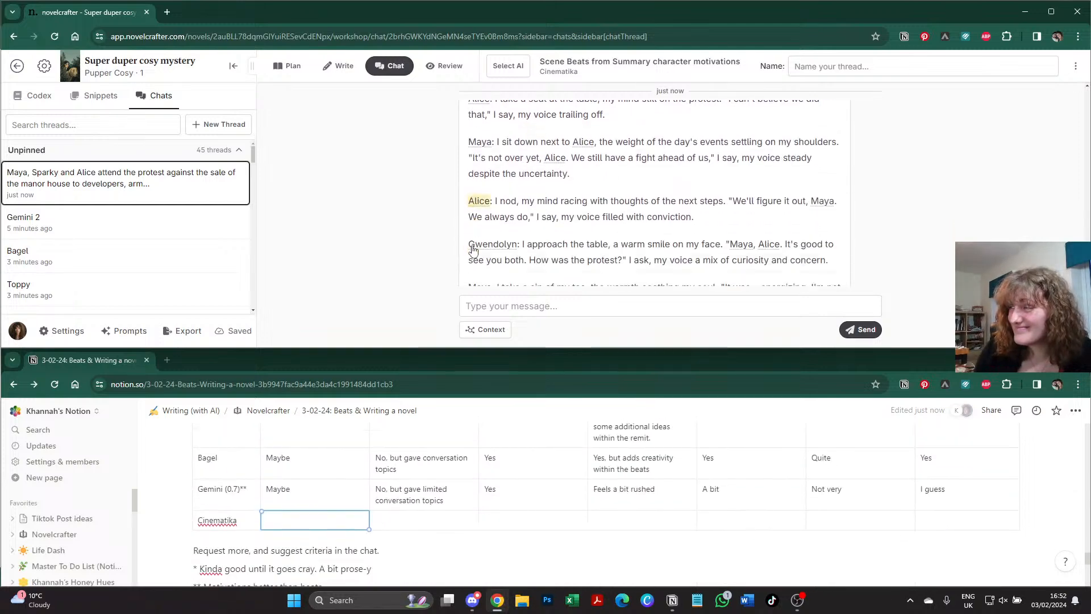
scroll(473, 250, "down", 1)
- In the Cinematika row, enter "No" for enough info for a full chapter and "Yes" for generating dialogue without prompting
left_click(295, 513)
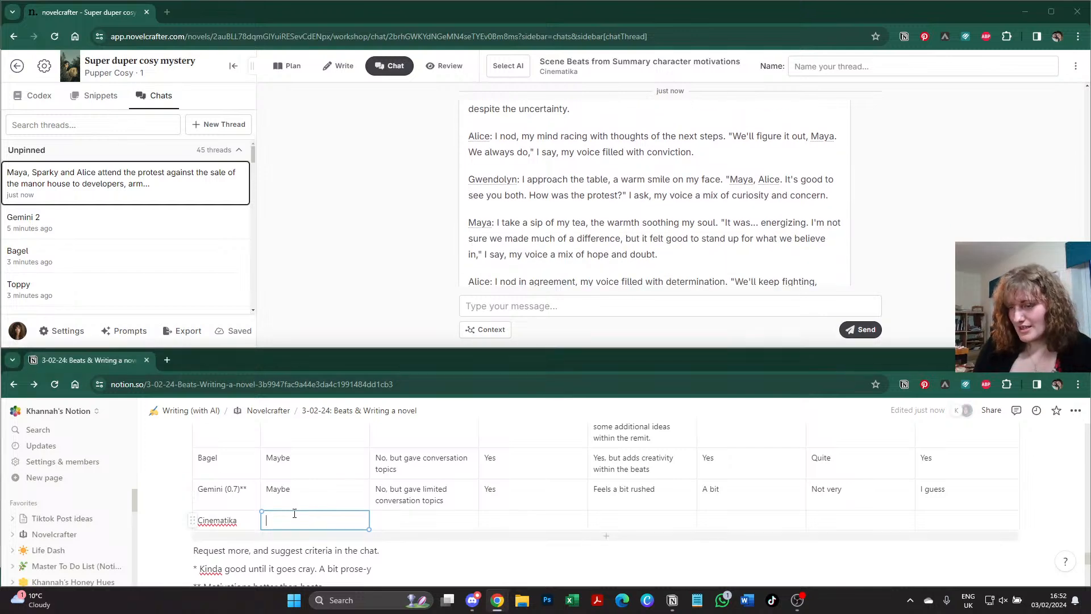
type("No")
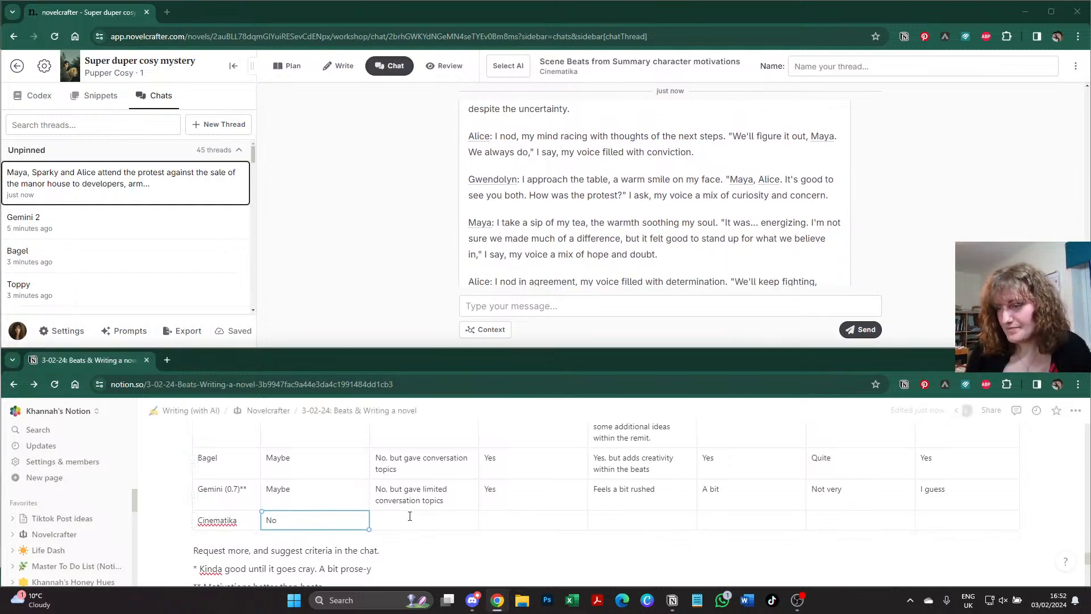
scroll(416, 513, "up", 2)
scroll(417, 513, "up", 2)
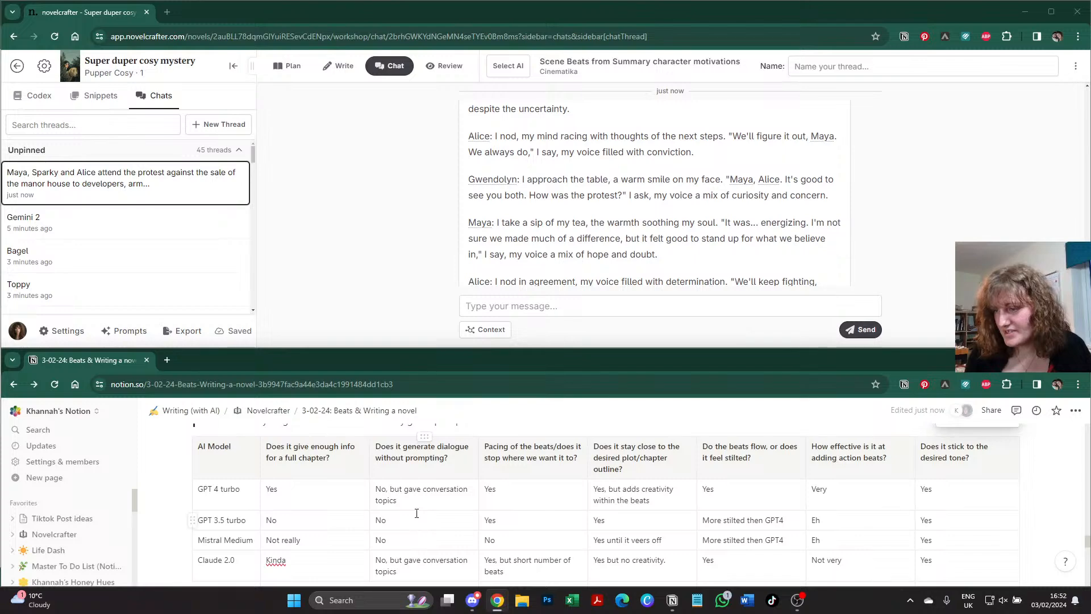
scroll(417, 513, "down", 5)
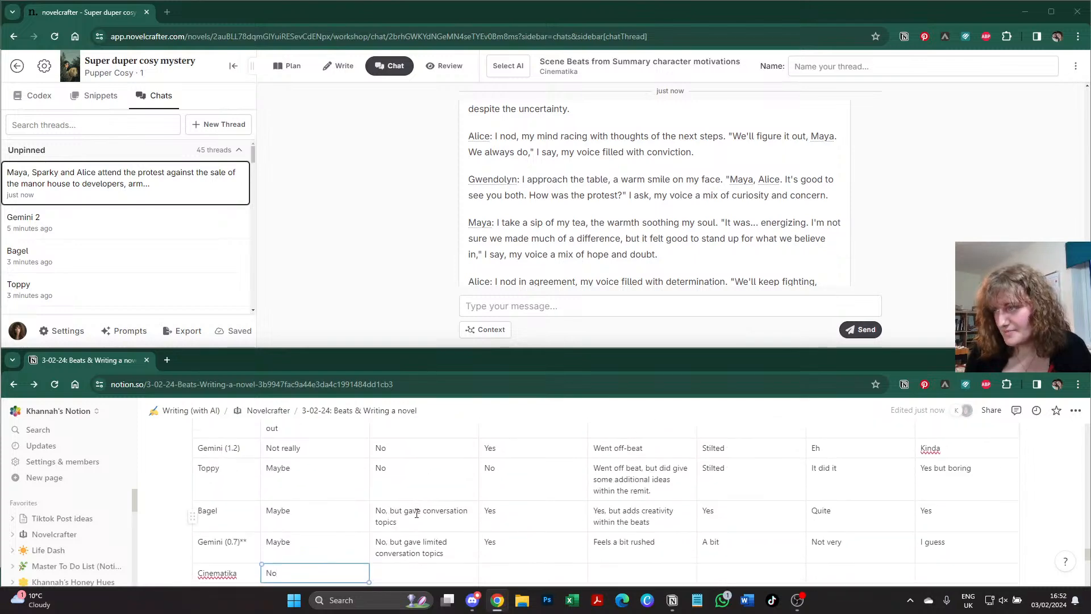
left_click(416, 517)
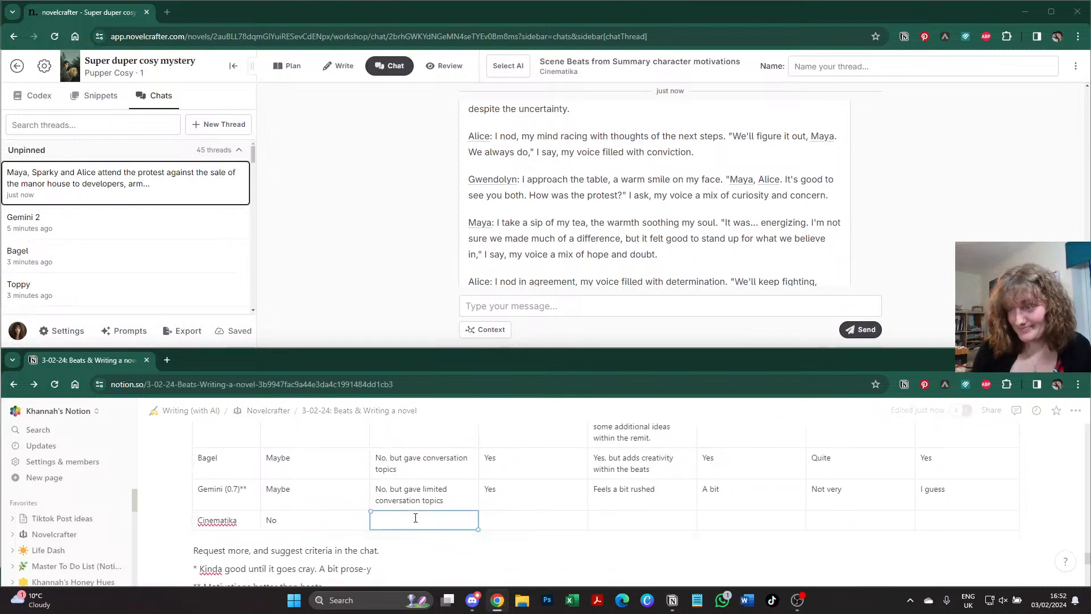
type("Yes")
- Check the rating criteria and enter "No" for the pacing of the beats in the Cinematika row
scroll(423, 457, "up", 2)
scroll(423, 458, "up", 4)
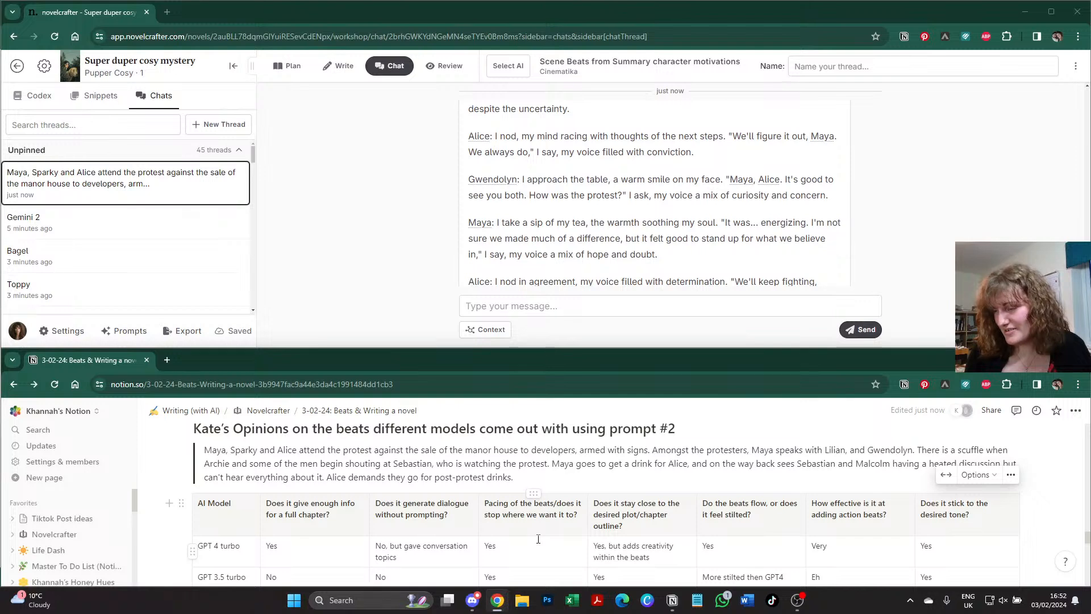
scroll(538, 539, "down", 1)
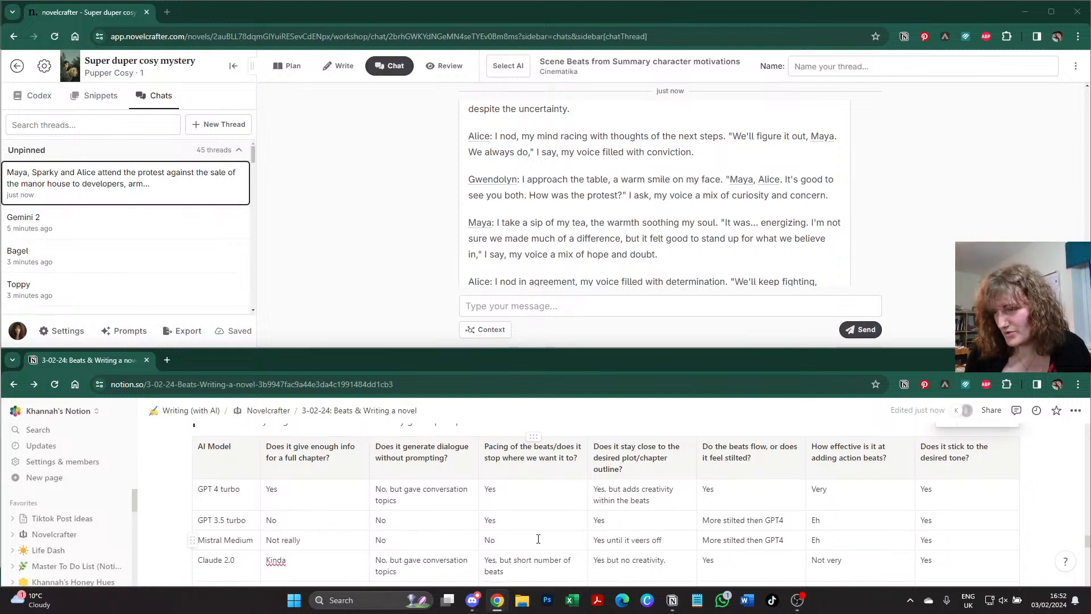
scroll(467, 302, "down", 3)
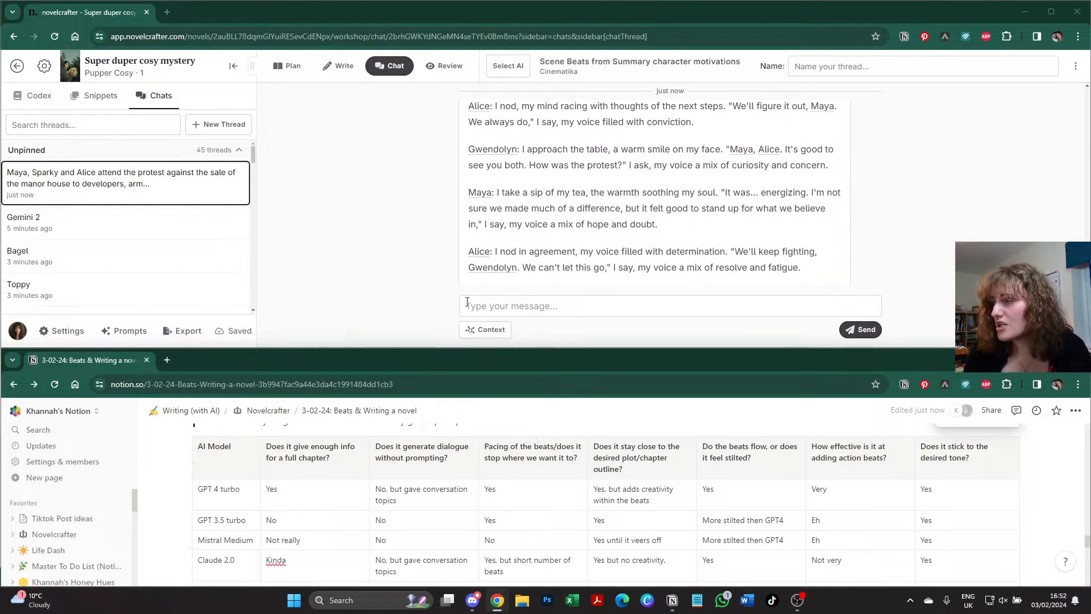
scroll(502, 487, "down", 4)
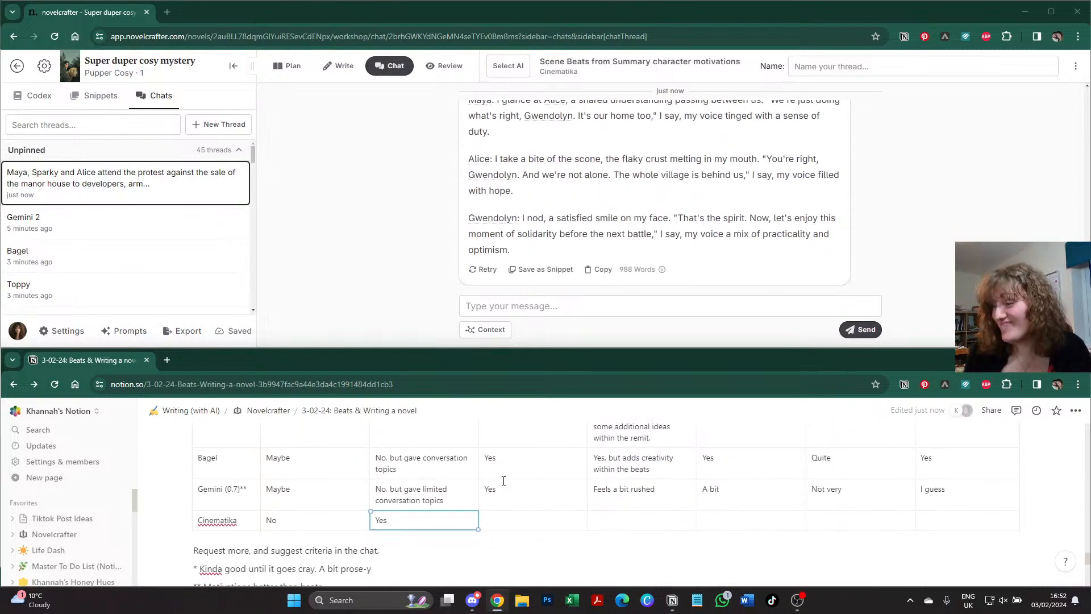
left_click(495, 469)
type("No")
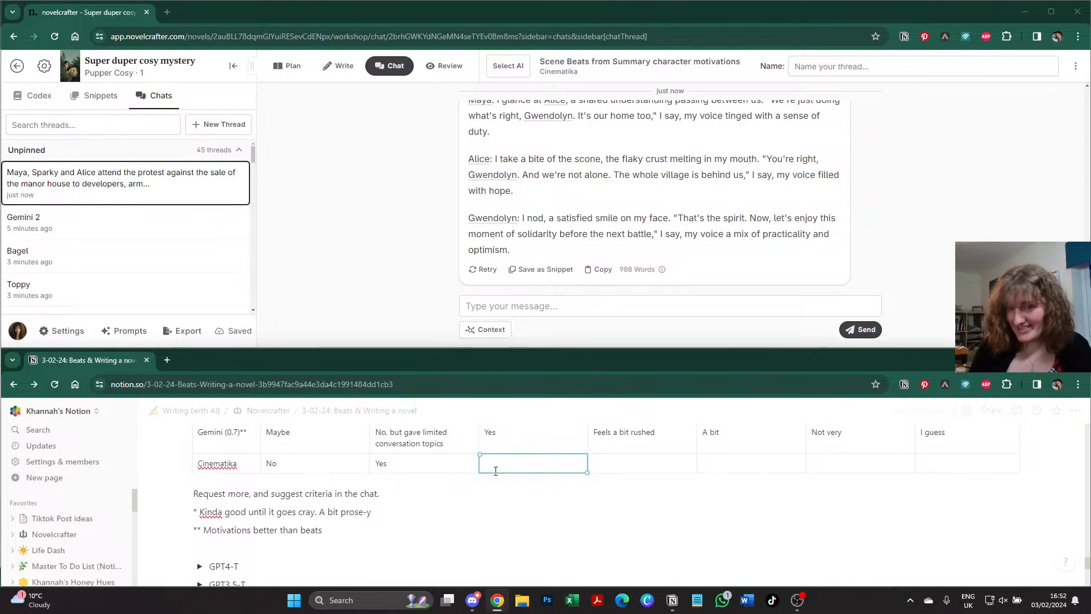
- Enter "No" in the Cinematika row for staying close to the desired plot/chapter outline
scroll(496, 470, "up", 10)
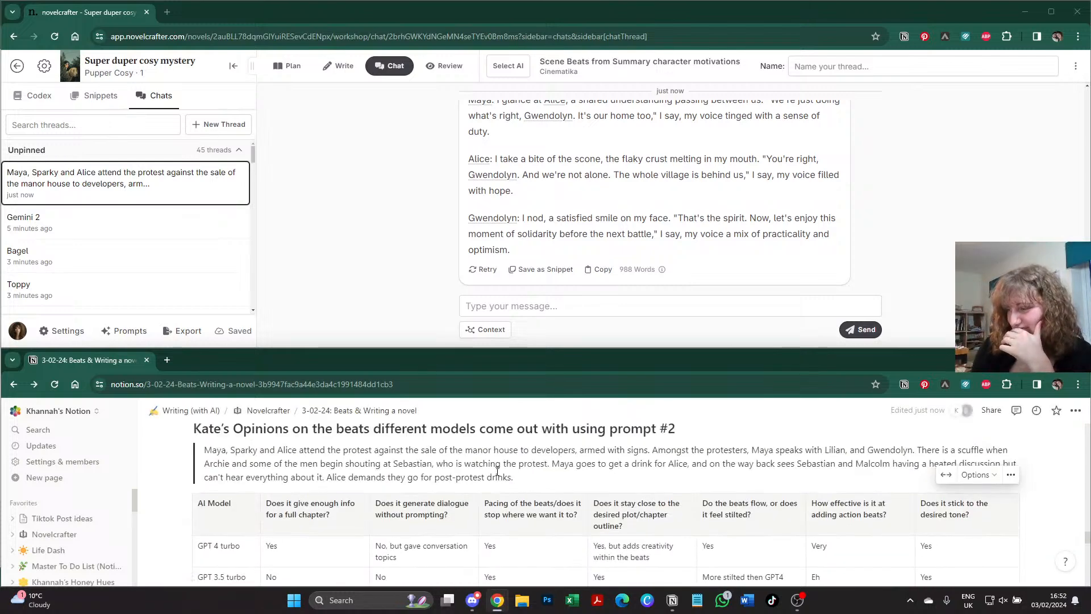
scroll(497, 470, "down", 12)
scroll(497, 470, "up", 3)
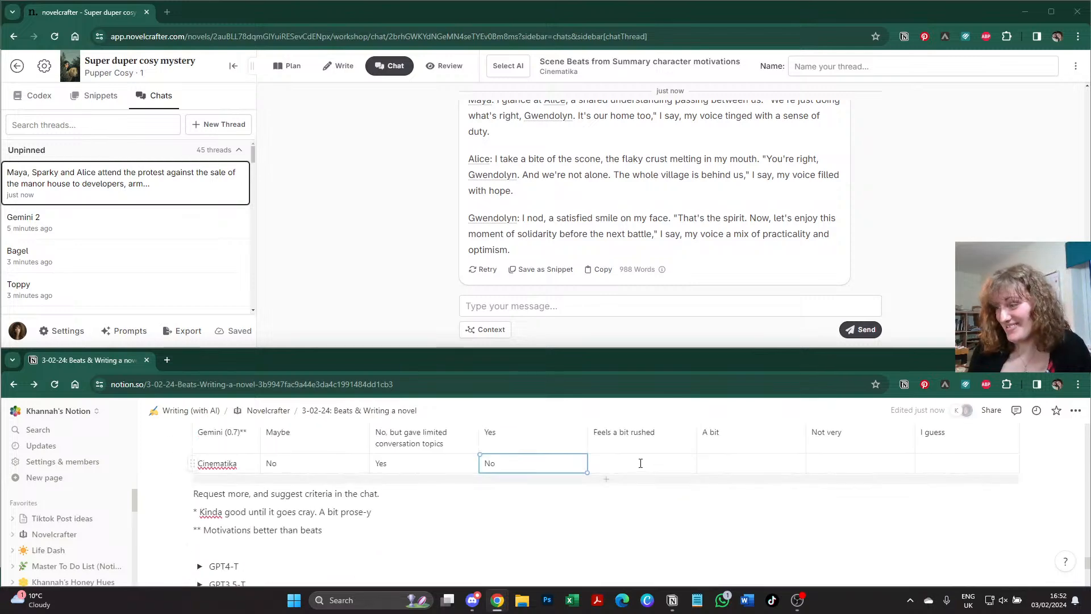
left_click(640, 463)
type("No")
- Enter "Kinda" in the Cinematika row for whether the beats flow or feel stilted
scroll(639, 463, "up", 3)
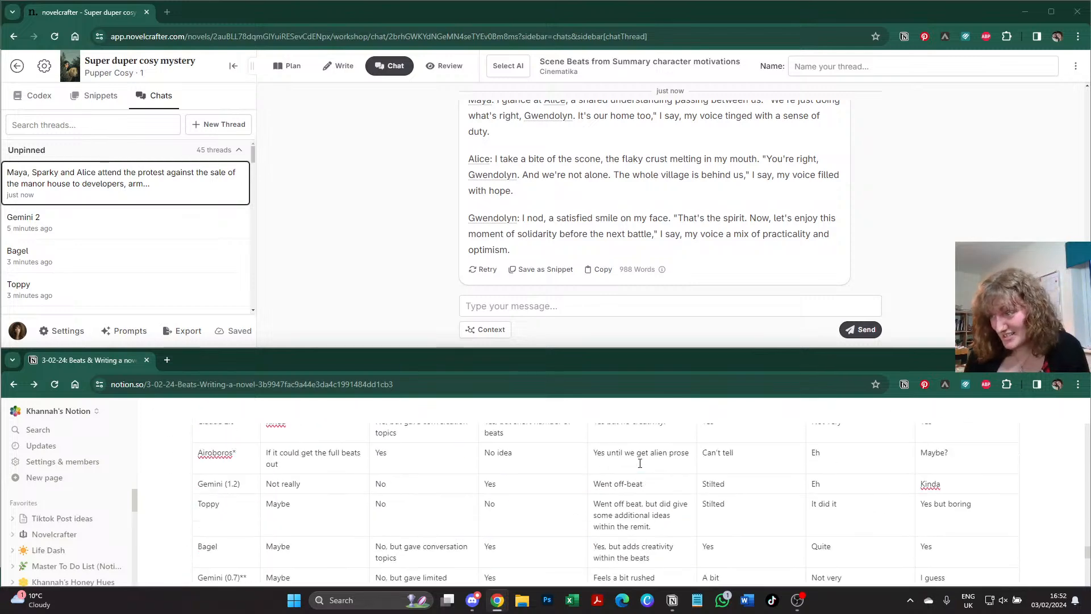
scroll(639, 463, "up", 7)
scroll(642, 457, "down", 1)
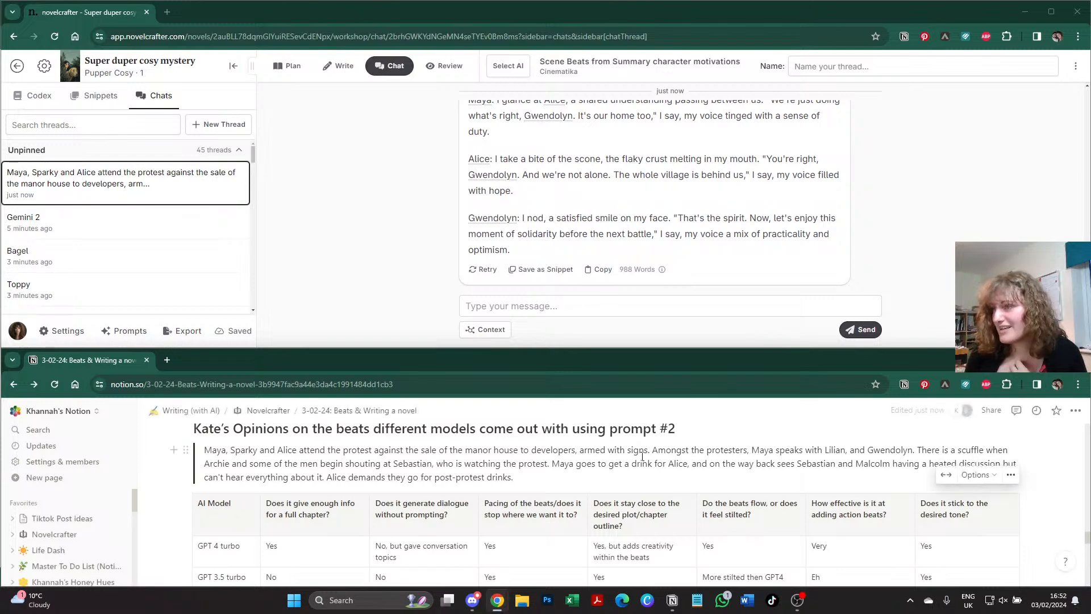
scroll(642, 456, "down", 7)
left_click(739, 518)
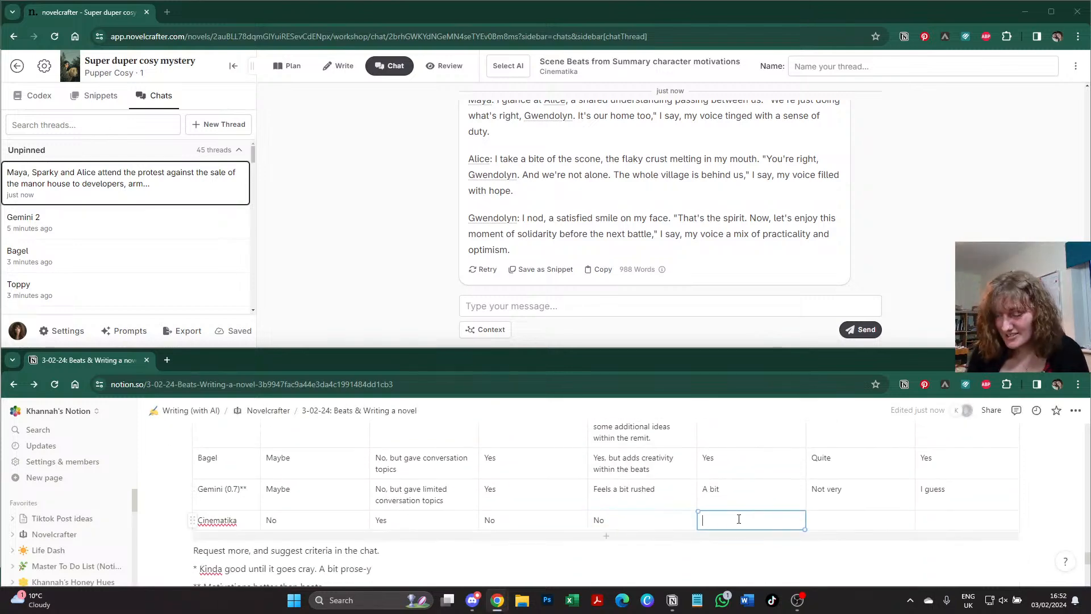
type("Kinda")
- Complete the Cinematika row with "Kinda" for effectiveness at adding action beats and "Kinda" for sticking to the desired tone
scroll(738, 519, "up", 8)
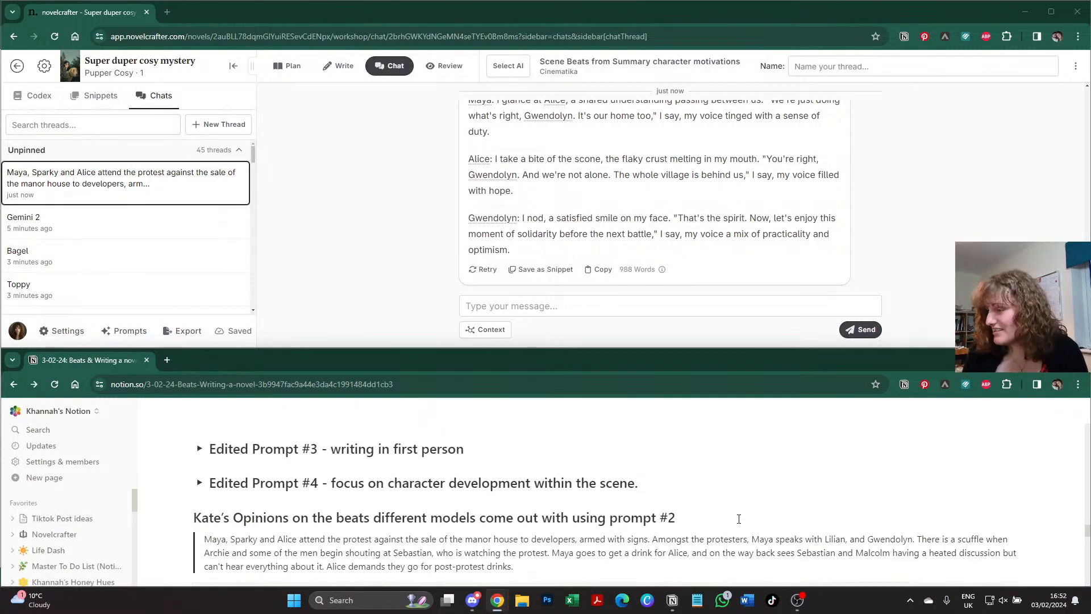
scroll(739, 518, "down", 4)
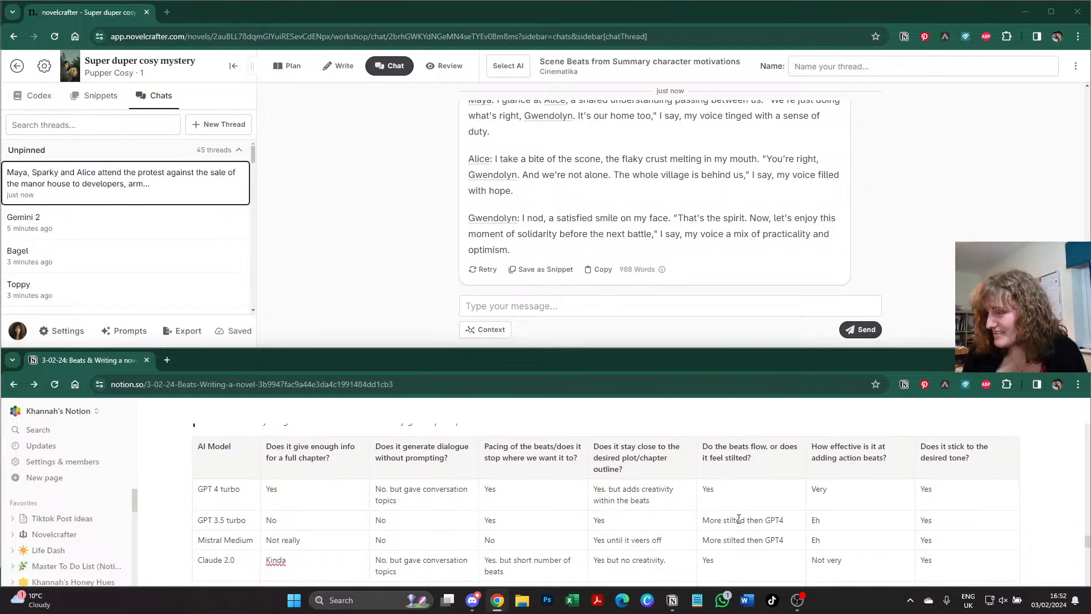
scroll(739, 519, "down", 5)
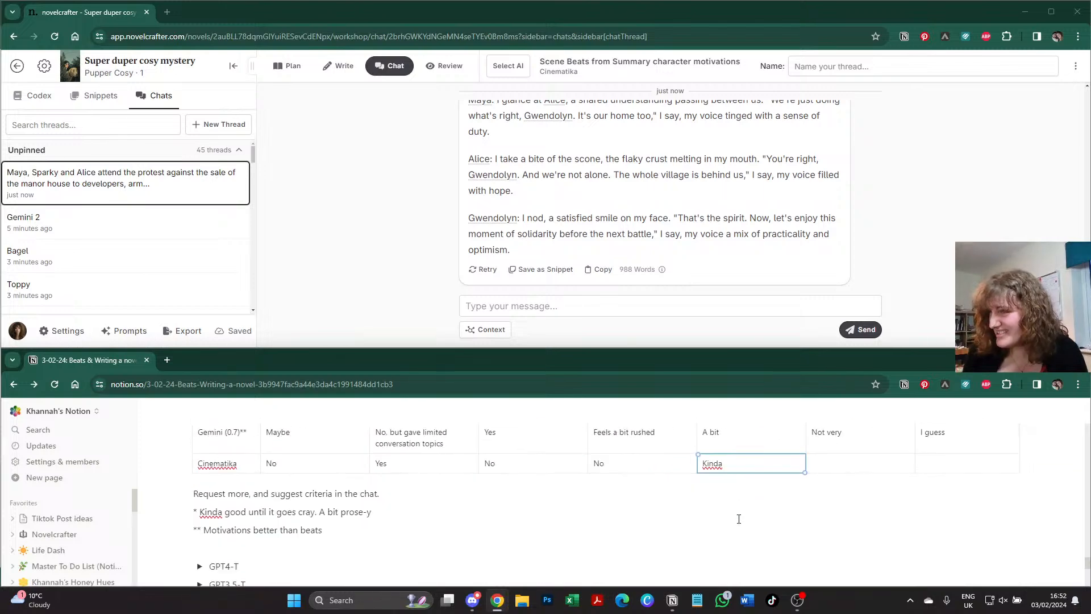
left_click(875, 462)
type("Kinda")
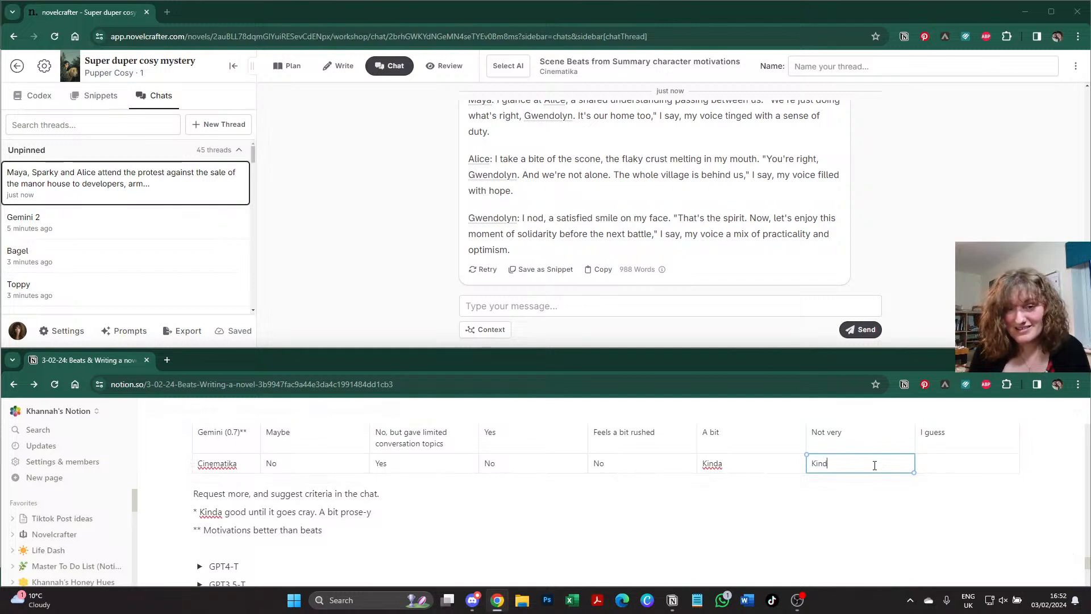
key("Tab")
type("Kinda")
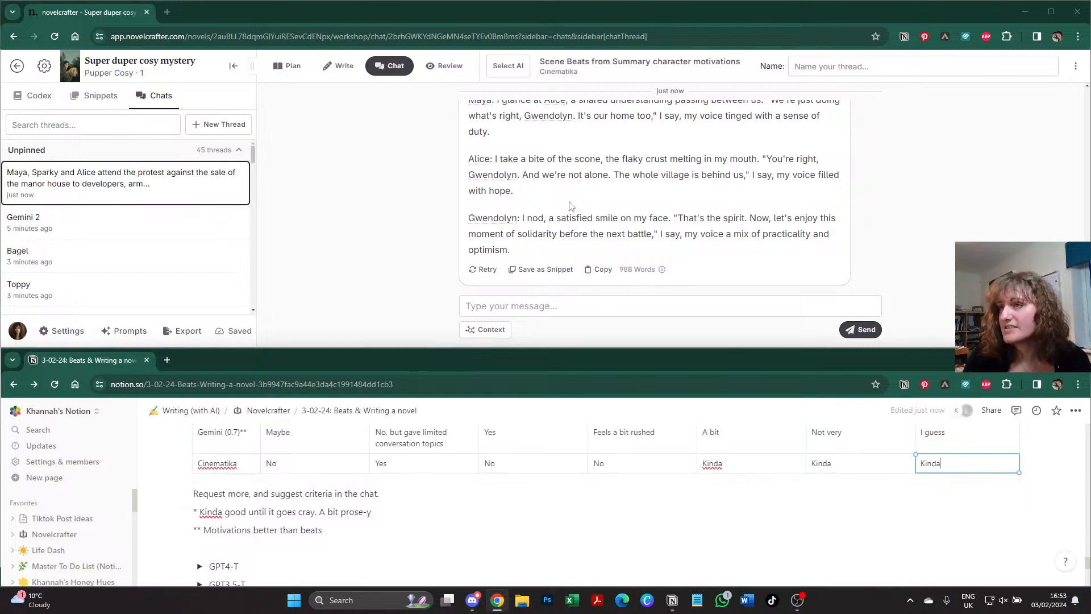
- Merge the Notion notes into the Novelcrafter browser window as a second tab, maximize the window and look over the full ratings table
left_click_drag(53, 368, 205, 12)
left_click(1053, 12)
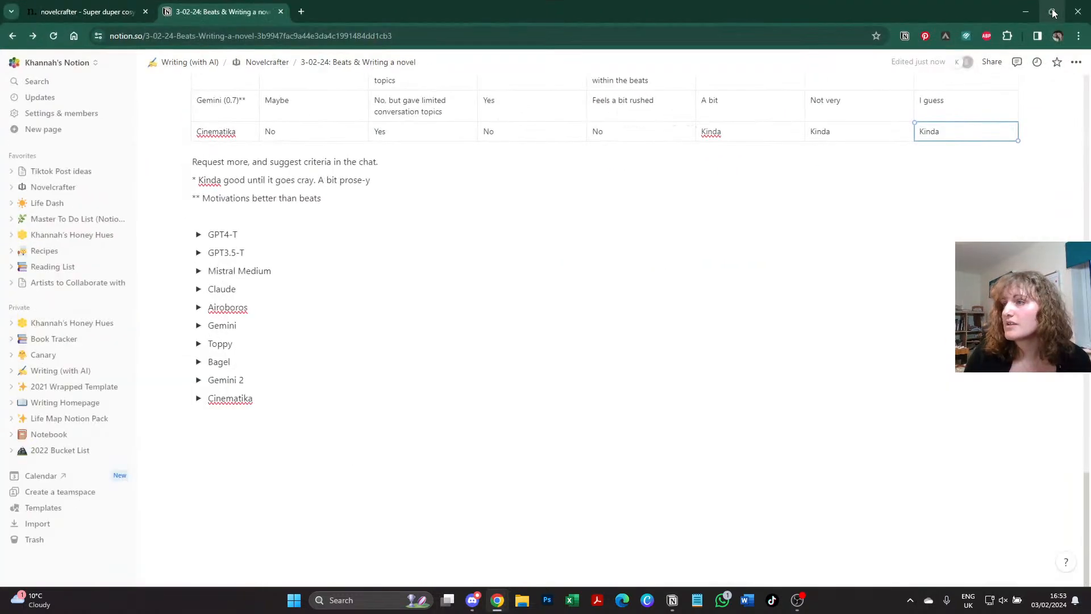
scroll(634, 265, "up", 6)
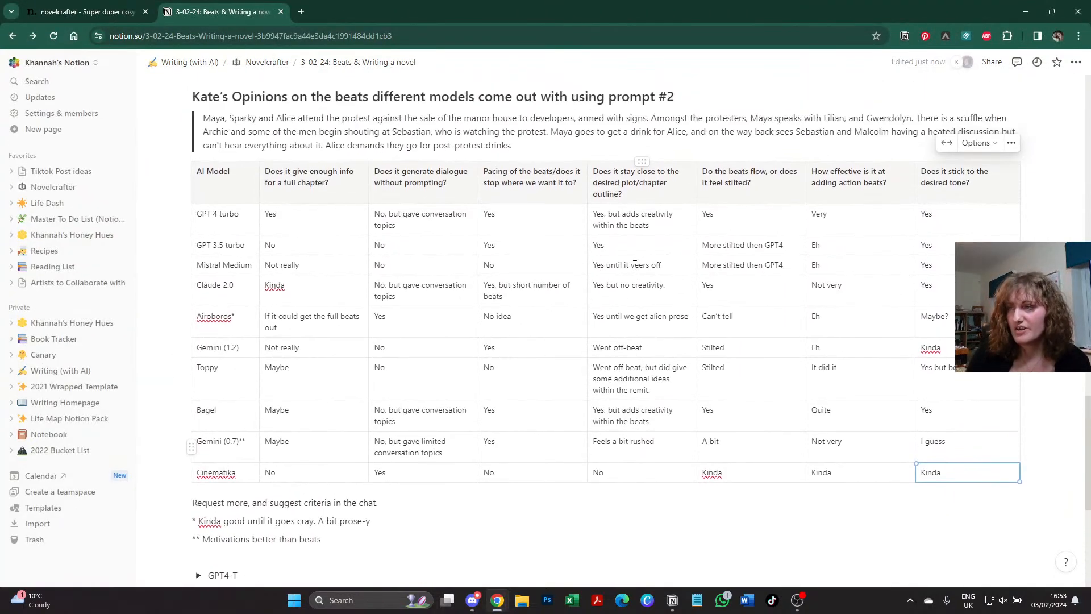
scroll(321, 477, "down", 6)
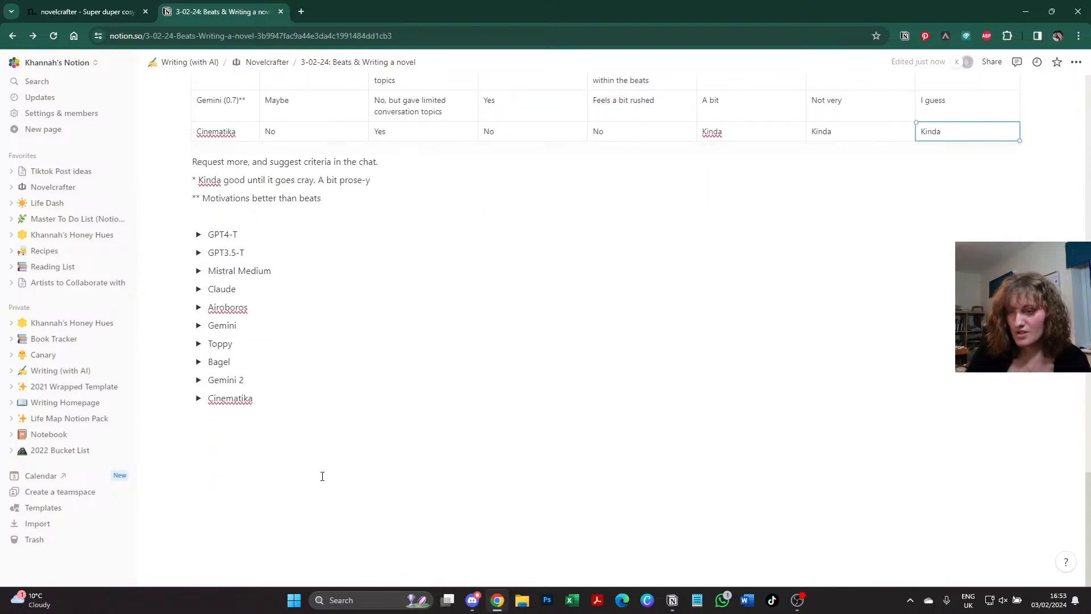
- Expand the "Cinematika" toggle to check its saved response, collapse it and return to the ratings table
left_click(198, 399)
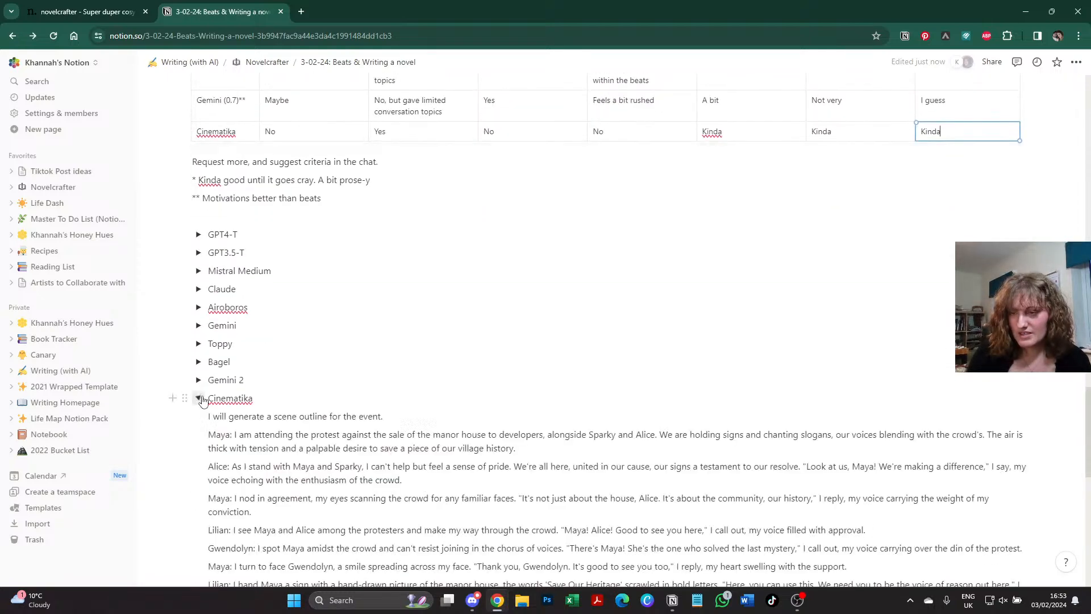
scroll(202, 401, "down", 1)
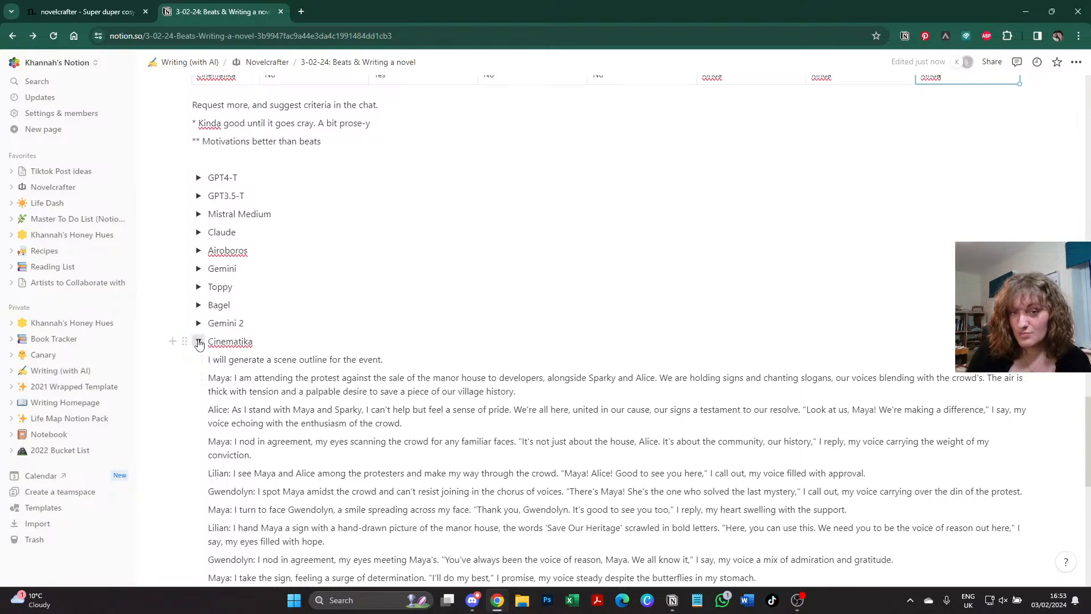
left_click(199, 341)
scroll(244, 357, "up", 6)
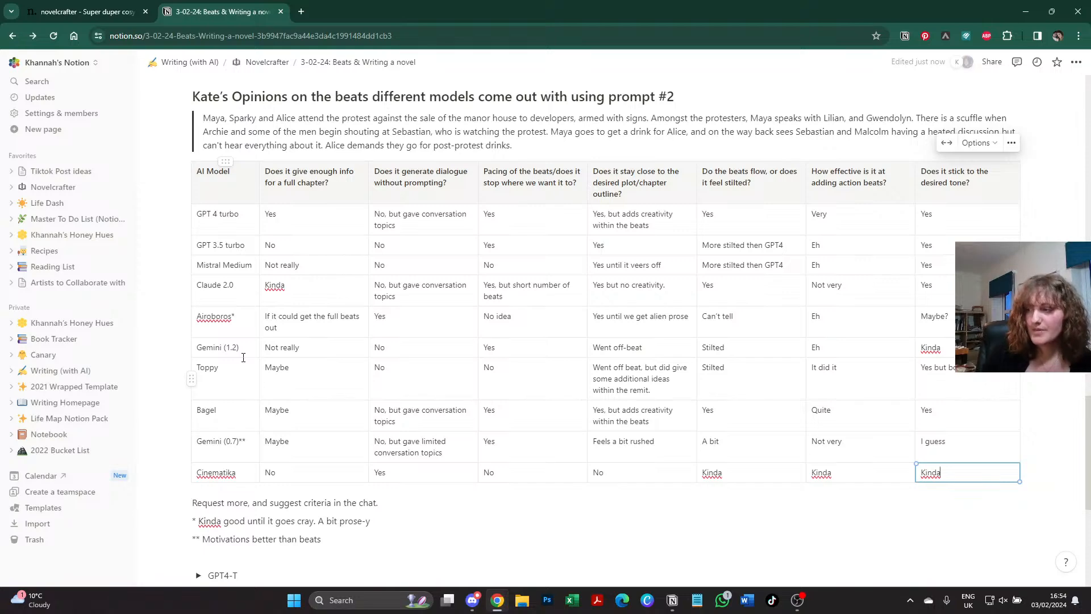
- Switch to Novelcrafter and open the "MM (Chapter 4)" chat as the full main thread
left_click(96, 12)
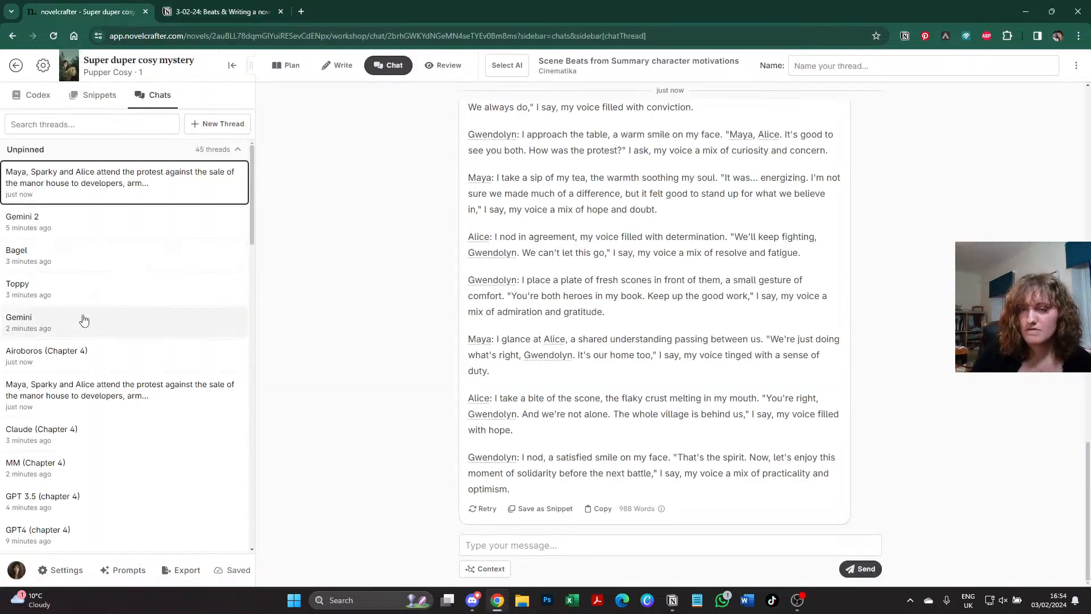
left_click(141, 474)
scroll(402, 311, "up", 1)
scroll(401, 311, "up", 3)
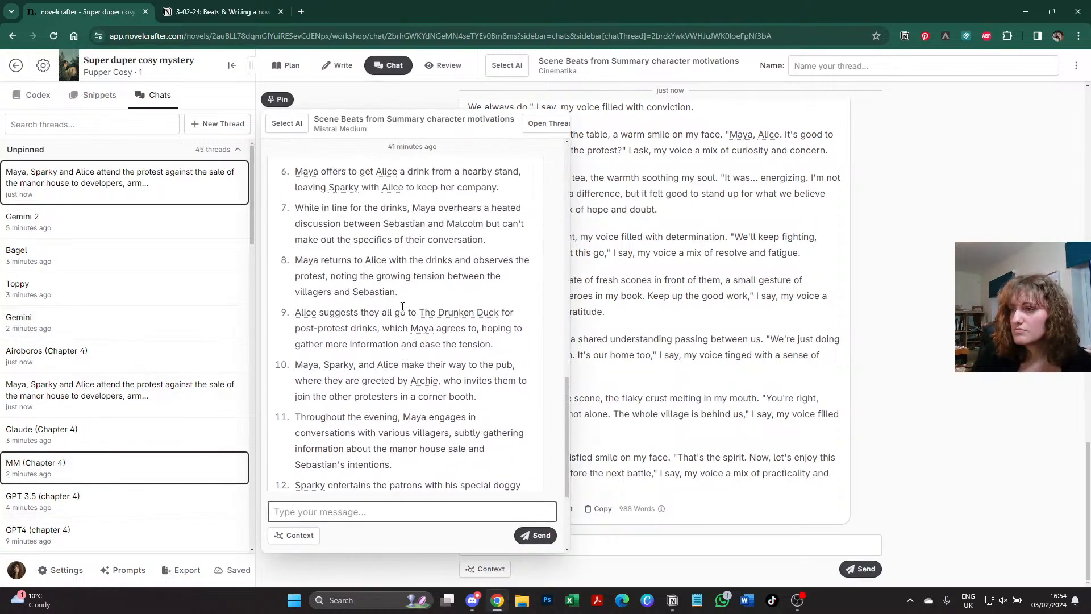
left_click(533, 124)
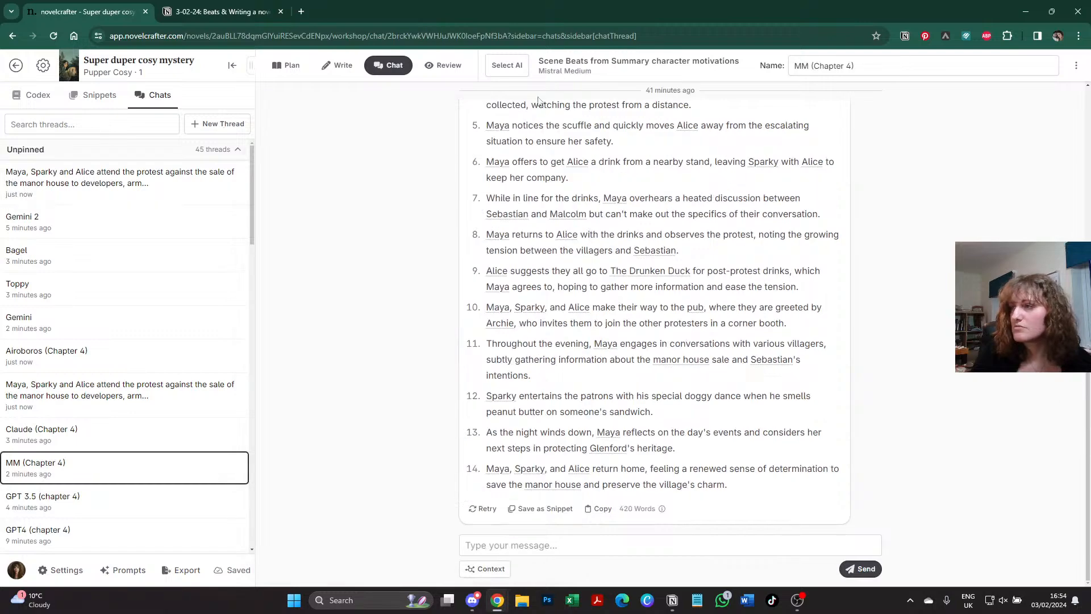
- Set the thread to "Scene Beats from Summary character motivations" with the Bagel model and send "please expand on these beats"
left_click(509, 71)
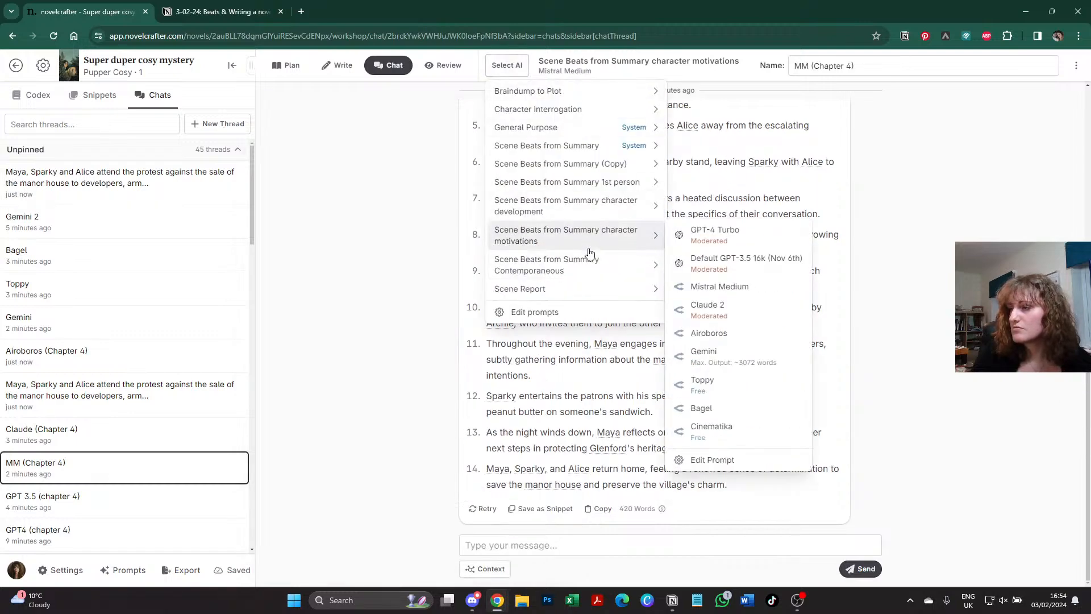
mouse_move(589, 242)
left_click(721, 410)
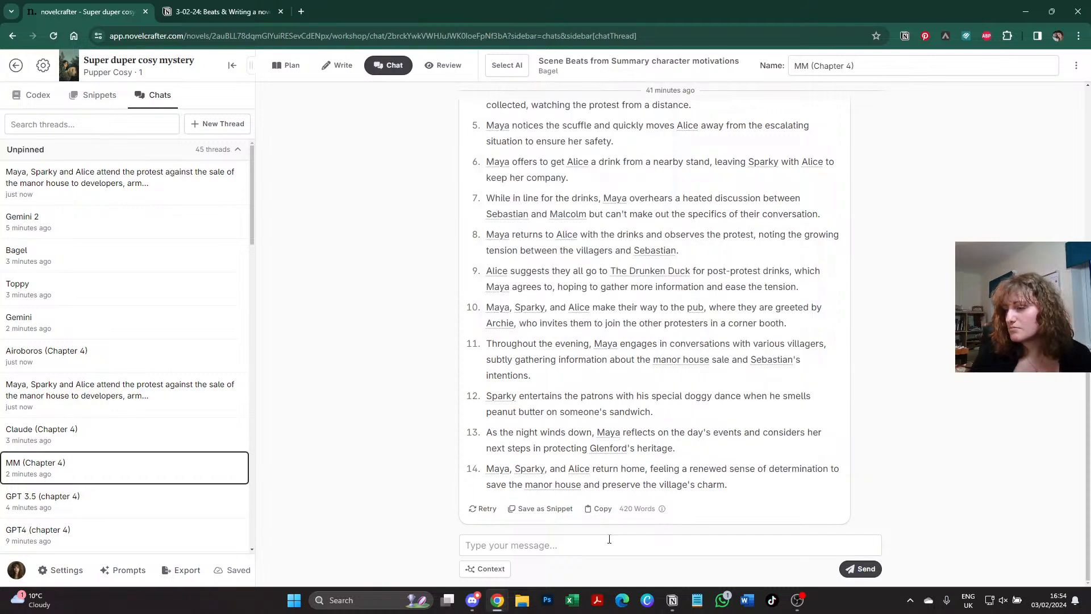
left_click(609, 539)
type("please ex")
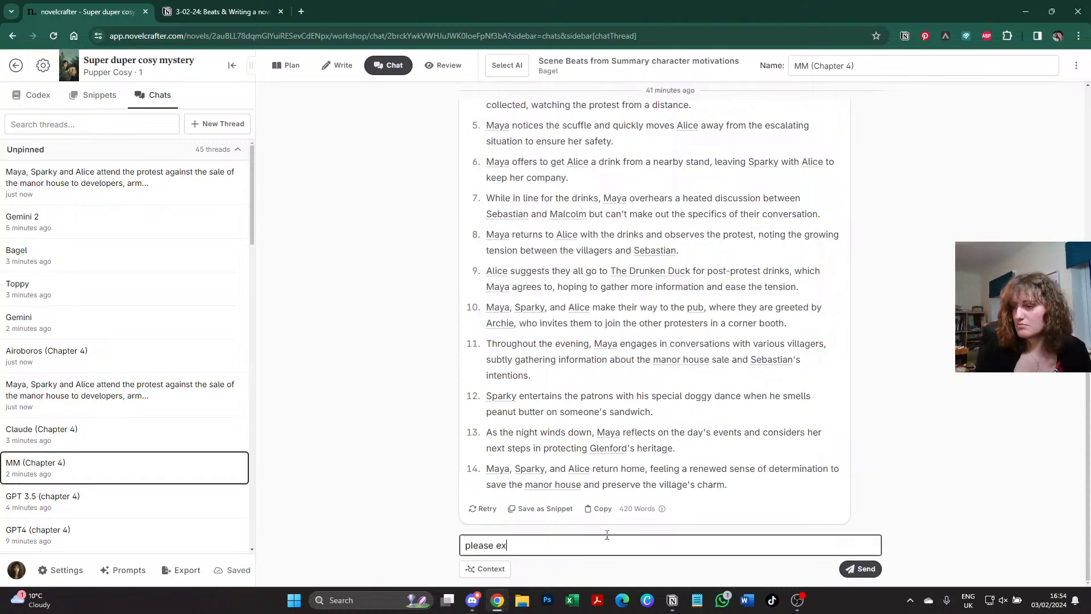
type("pand on ")
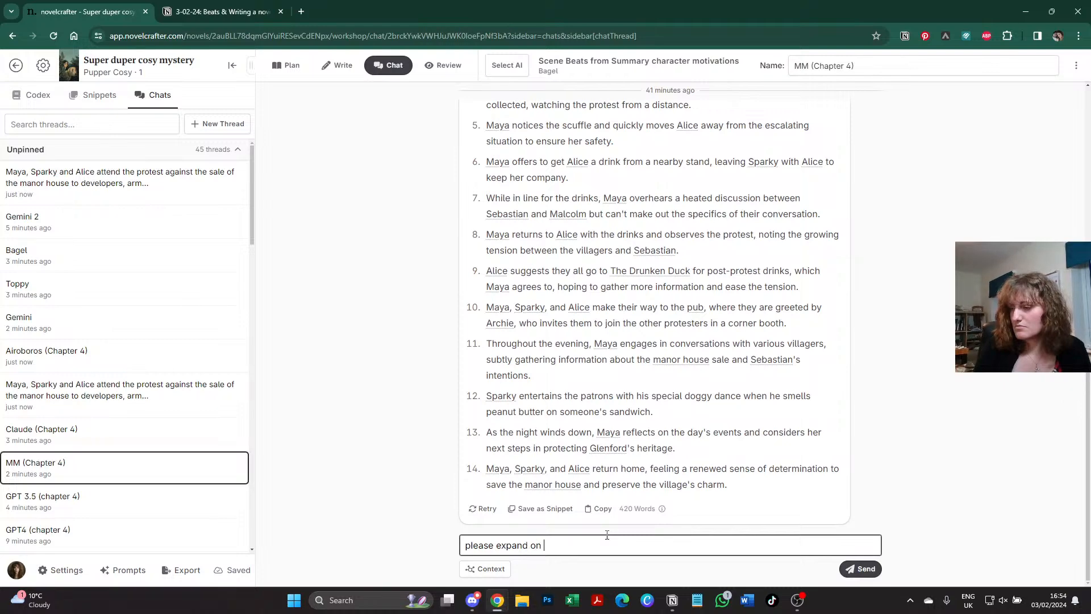
type("these beats")
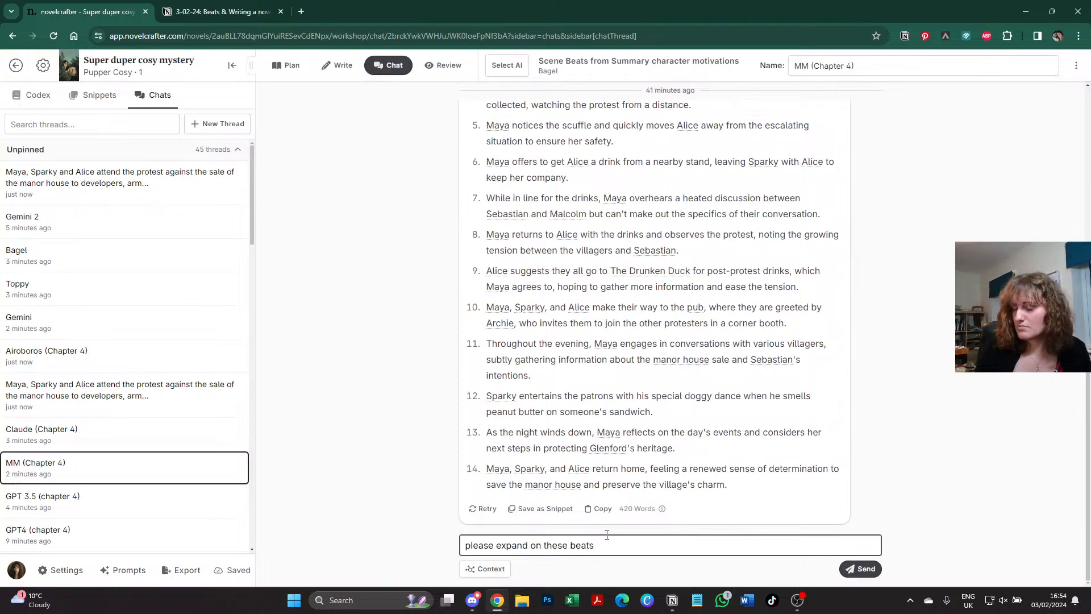
key("Return")
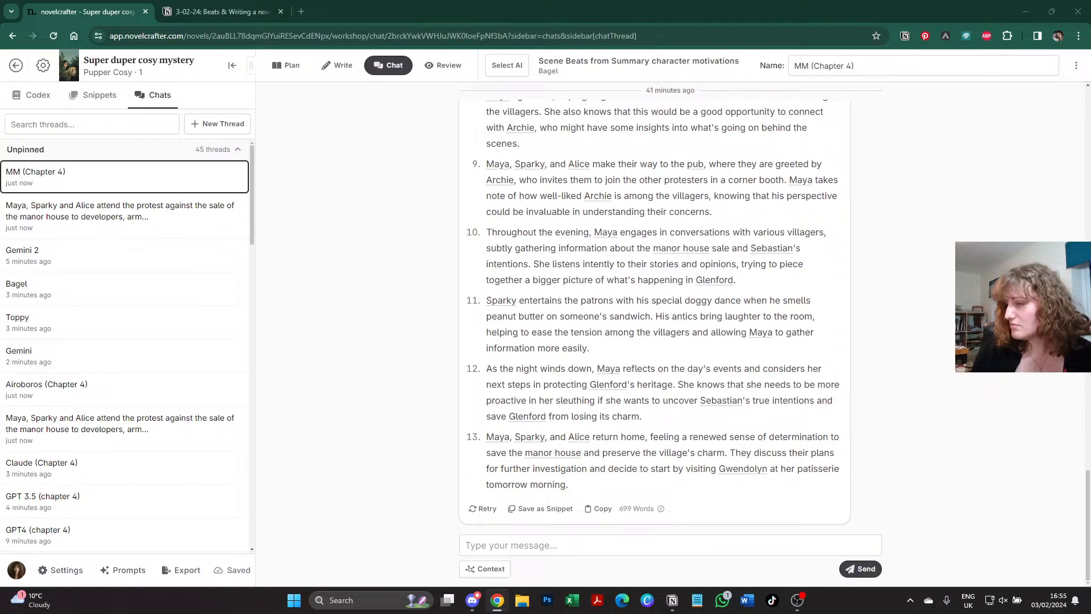
- Review Bagel's expanded scene beats and character motivations against the original Mistral Medium beats in the thread
scroll(286, 373, "up", 6)
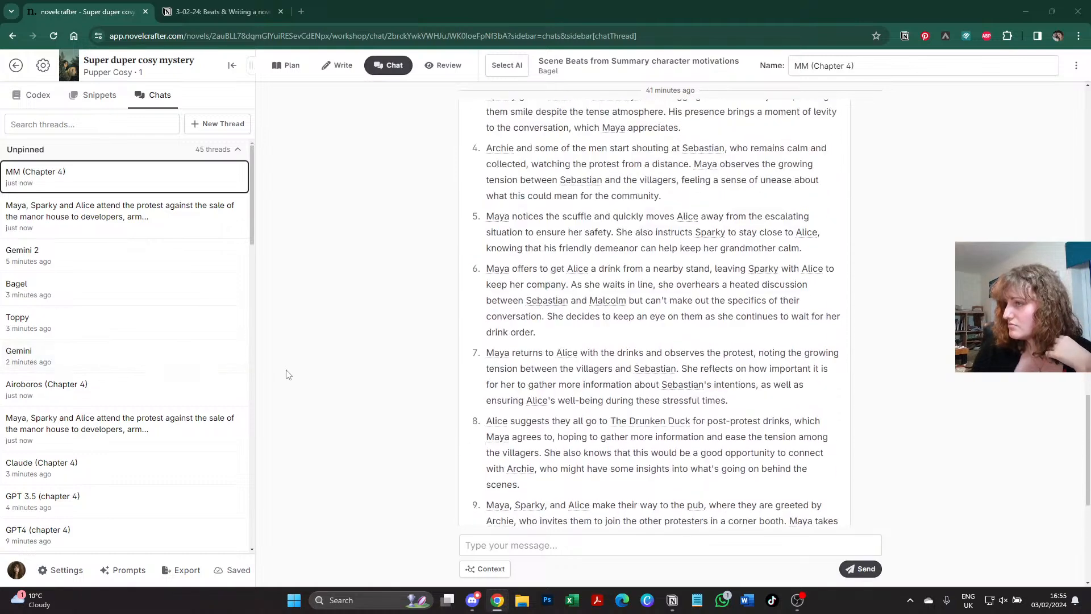
scroll(286, 373, "up", 2)
scroll(285, 373, "up", 1)
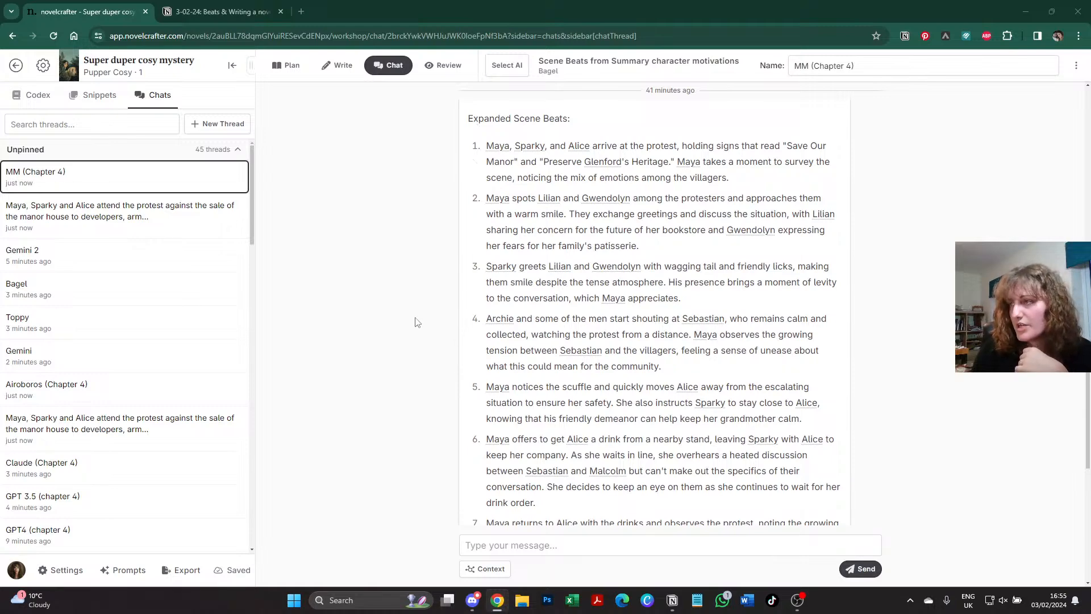
scroll(415, 322, "up", 15)
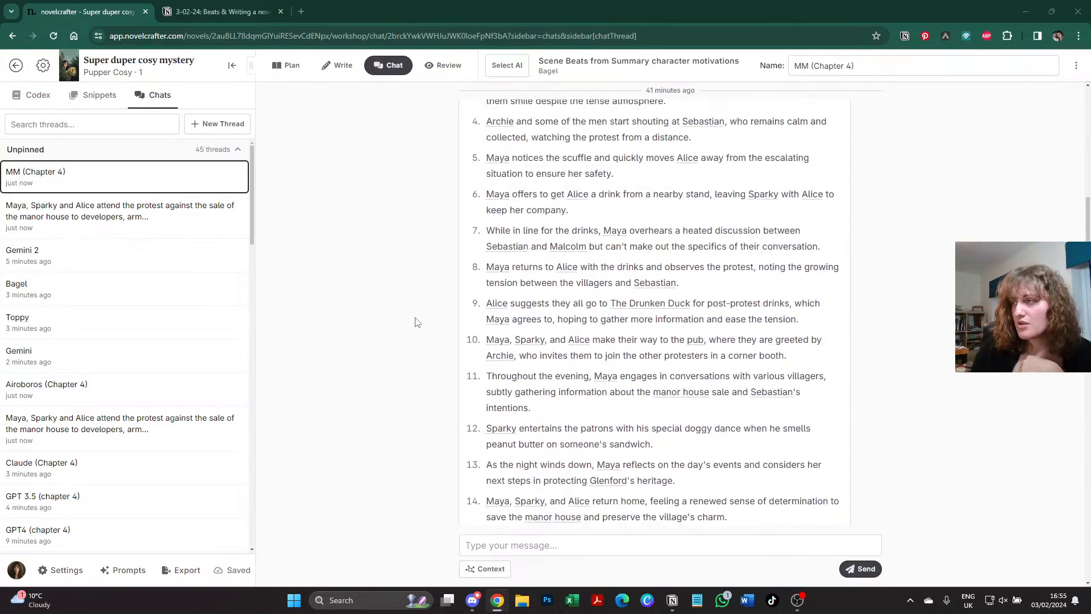
scroll(415, 322, "up", 1)
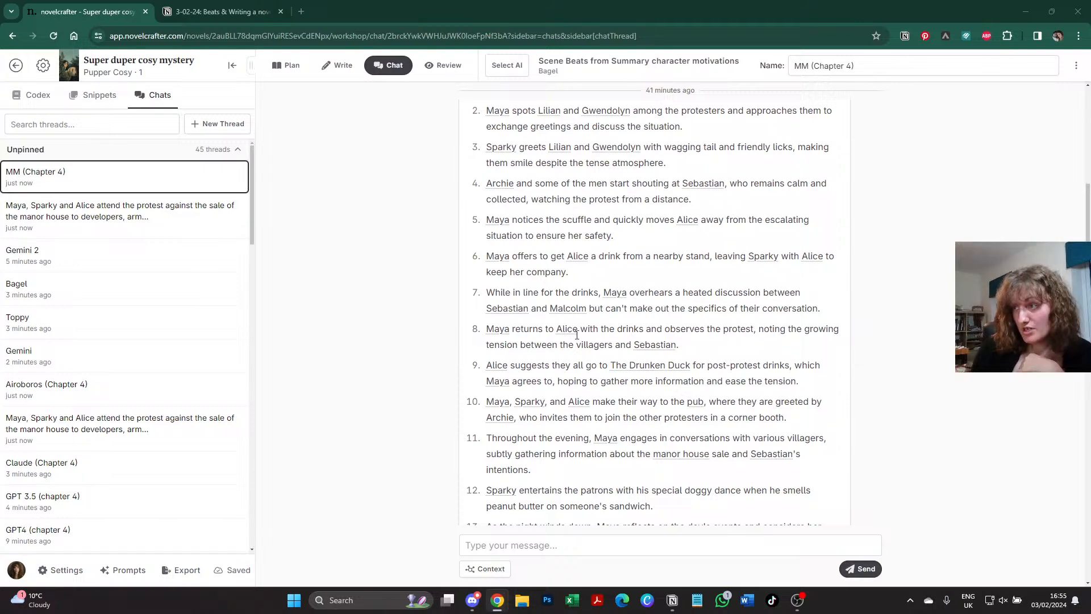
scroll(534, 320, "down", 15)
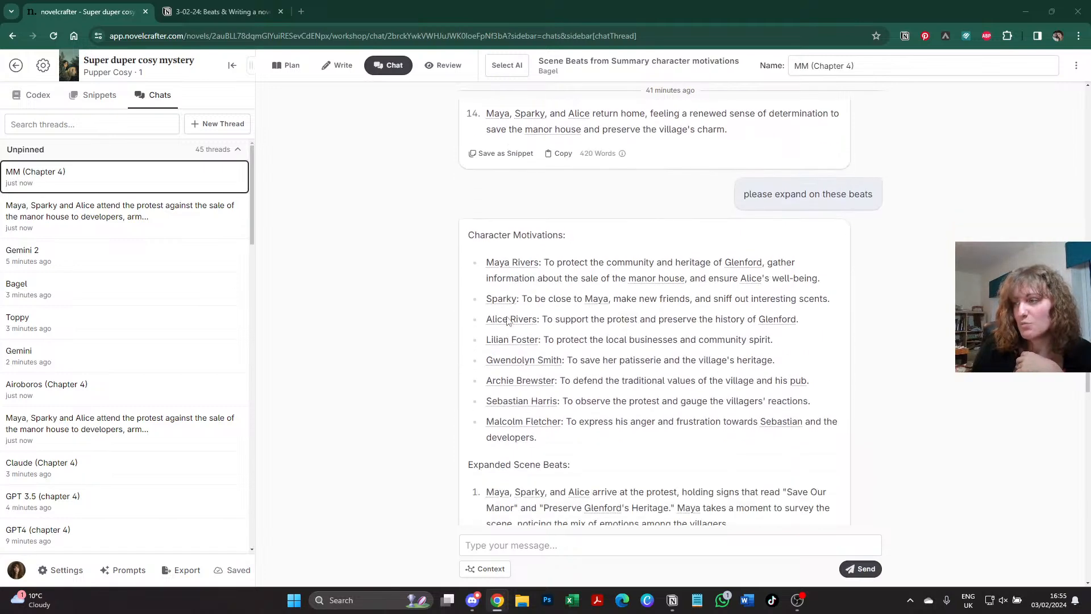
- Read through the rest of Bagel's expanded scene beats down to the final beat
scroll(438, 355, "down", 3)
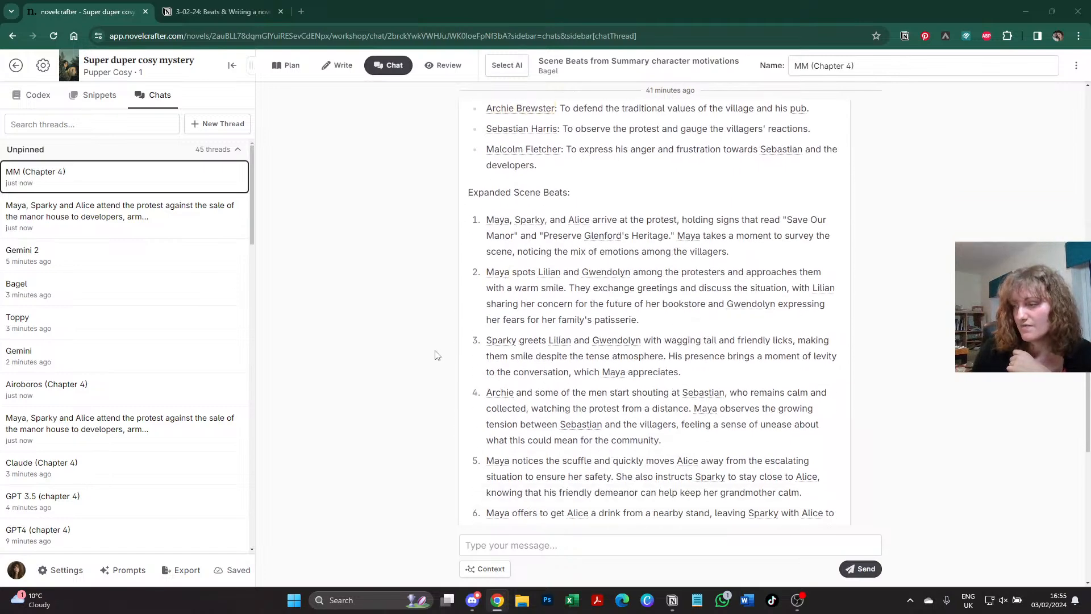
scroll(500, 420, "down", 6)
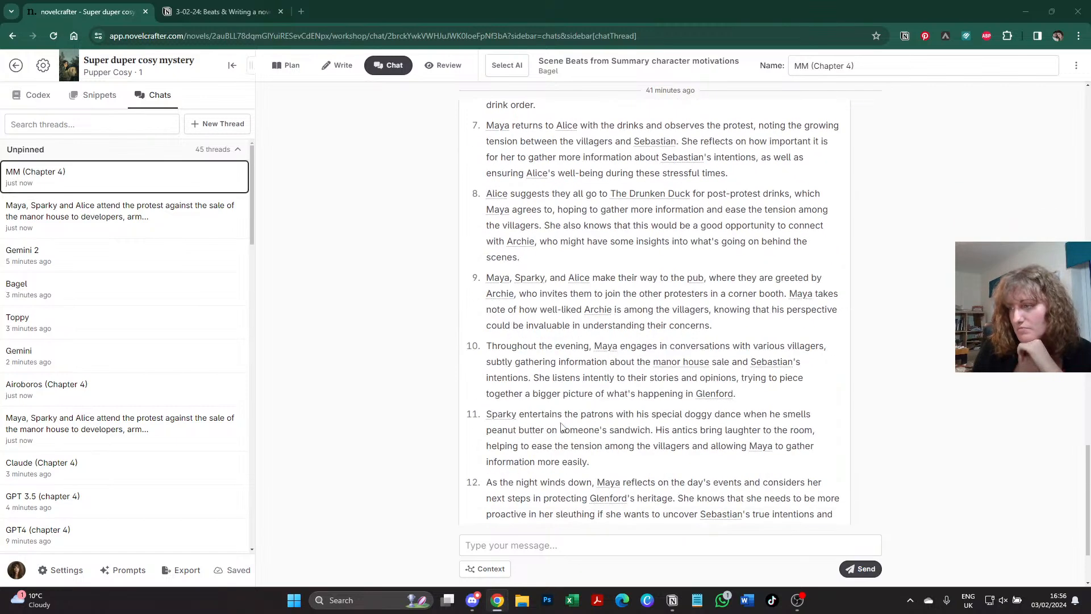
scroll(503, 420, "down", 2)
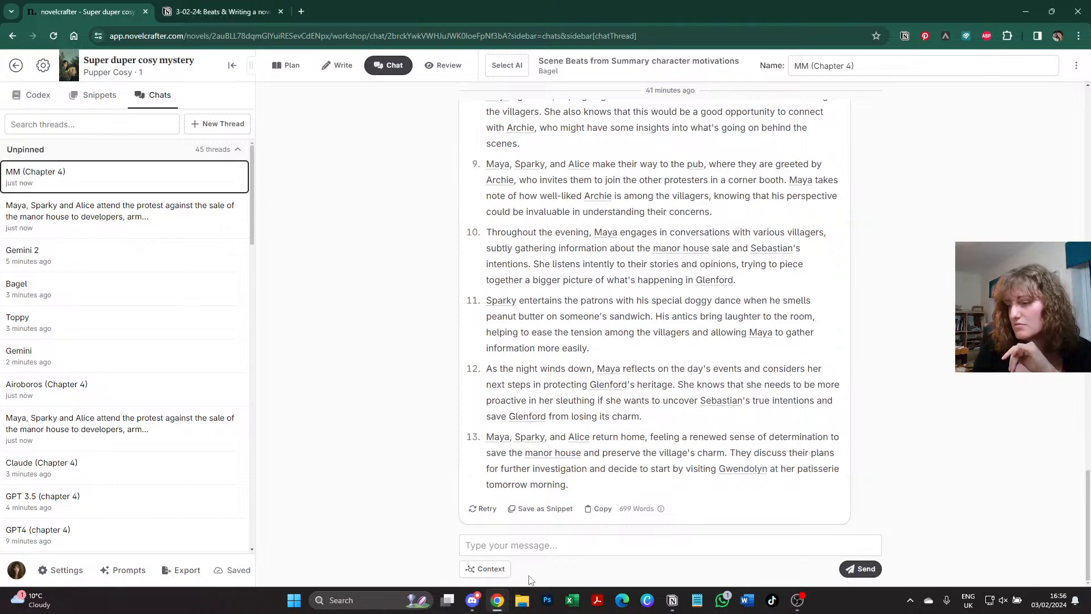
- Switch to the Notion page and add a toggle titled "Expanding MM's beats with bagel" below the Cinematika toggle
left_click(233, 11)
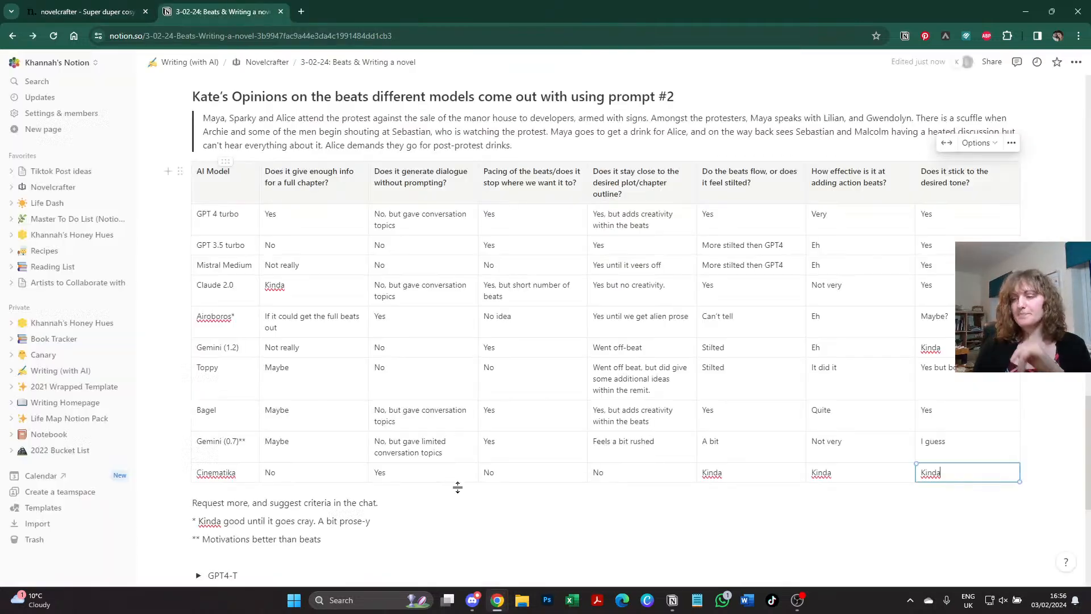
scroll(292, 493, "down", 5)
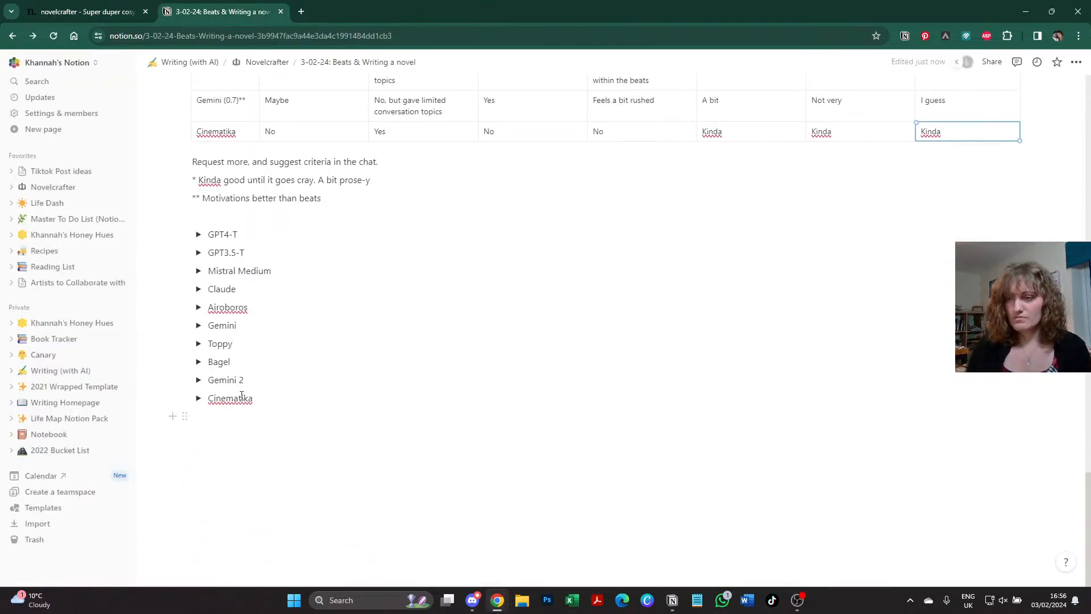
left_click(243, 421)
key("Return")
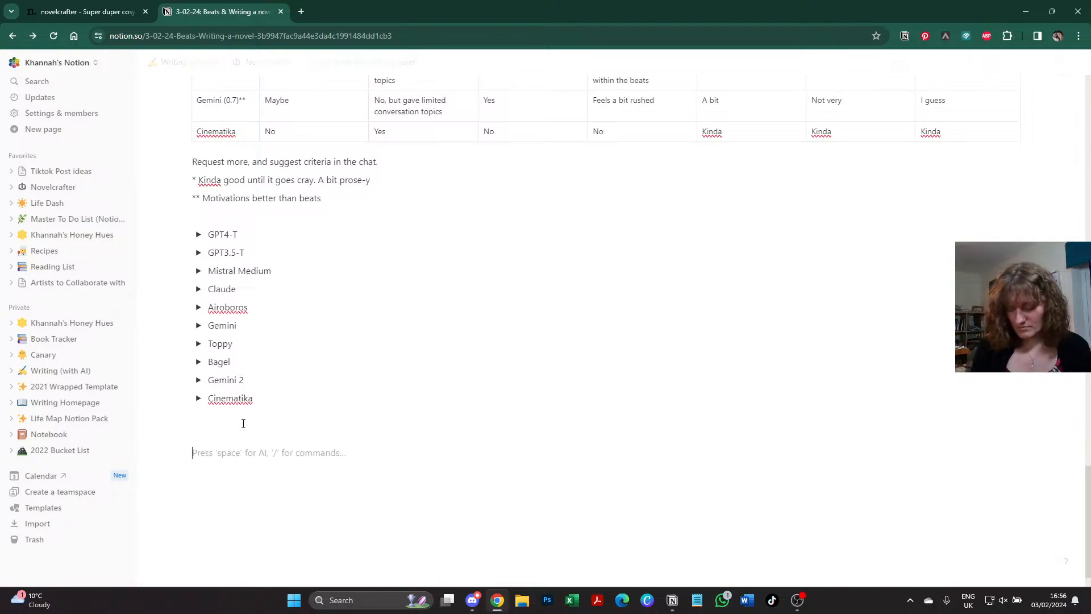
type("Ea")
key("BackSpace")
key("BackSpace")
key("BackSpace")
key("BackSpace")
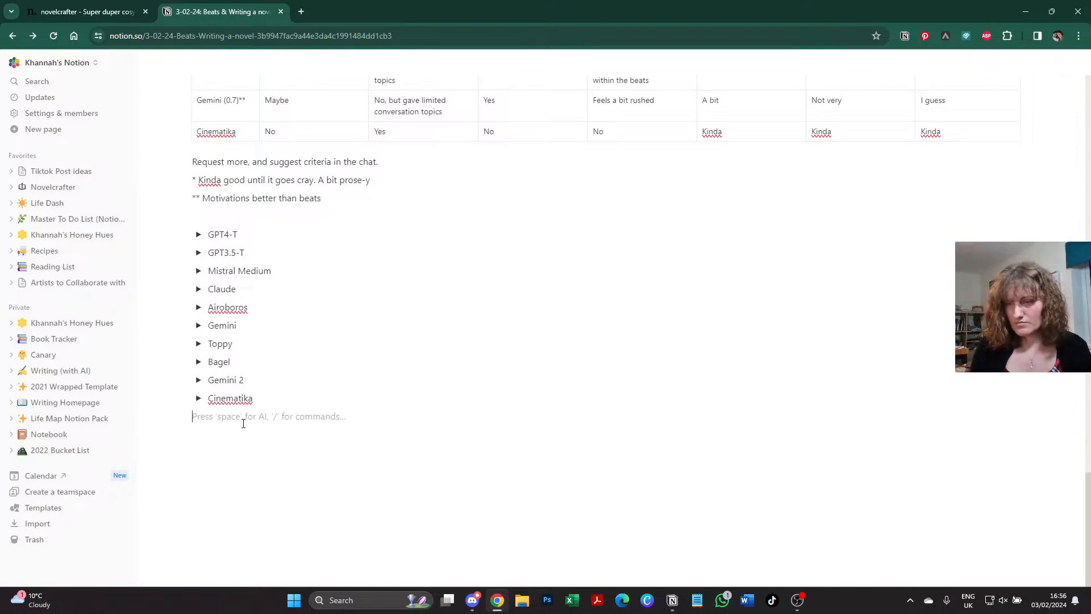
key("Return")
type("Expanding AI")
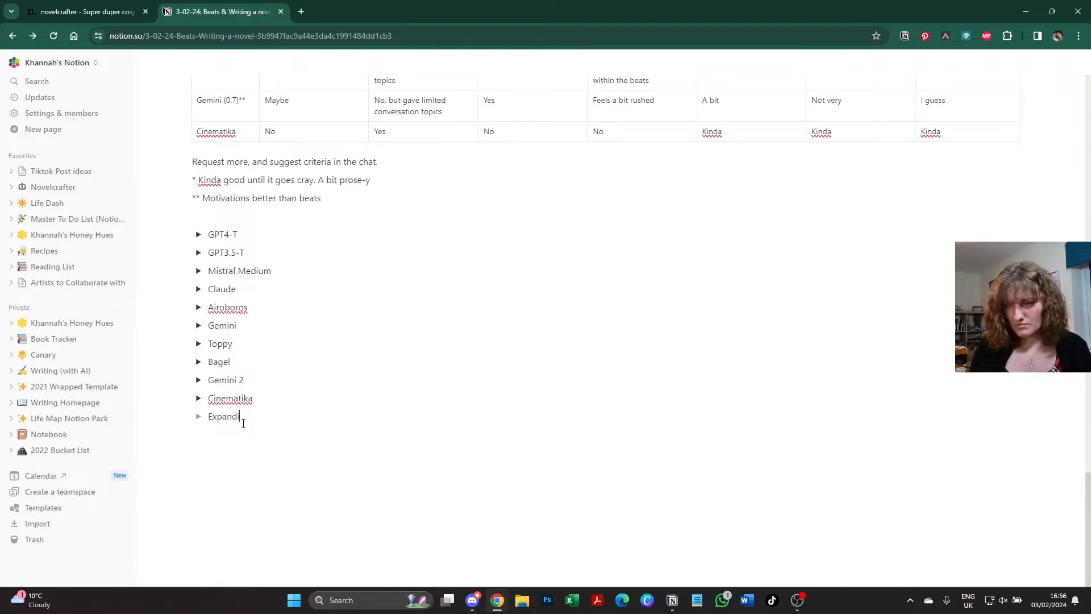
key("BackSpace")
key("BackSpace")
type("MM's beats with ")
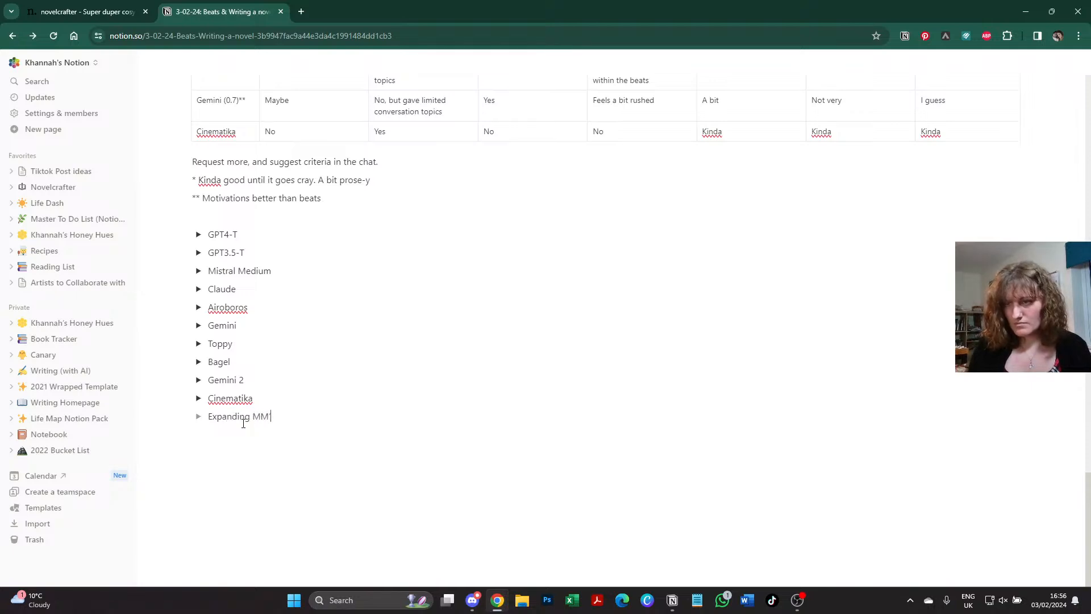
type("bagel")
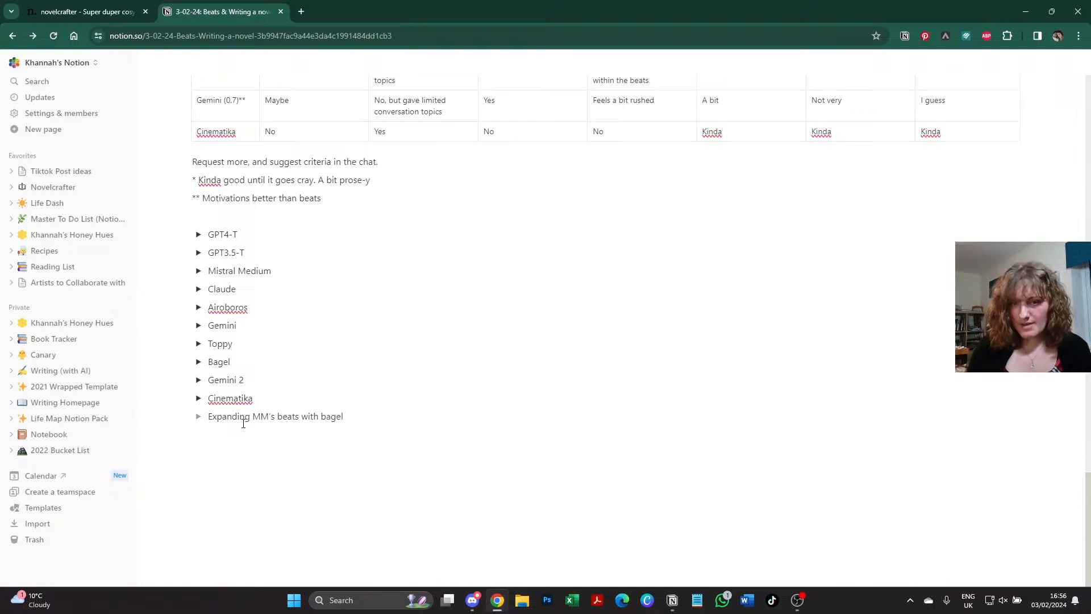
- Paste Bagel's full expanded response inside the "Expanding MM's beats with bagel" toggle and collapse it
left_click(199, 416)
left_click(248, 425)
key("ctrl+v")
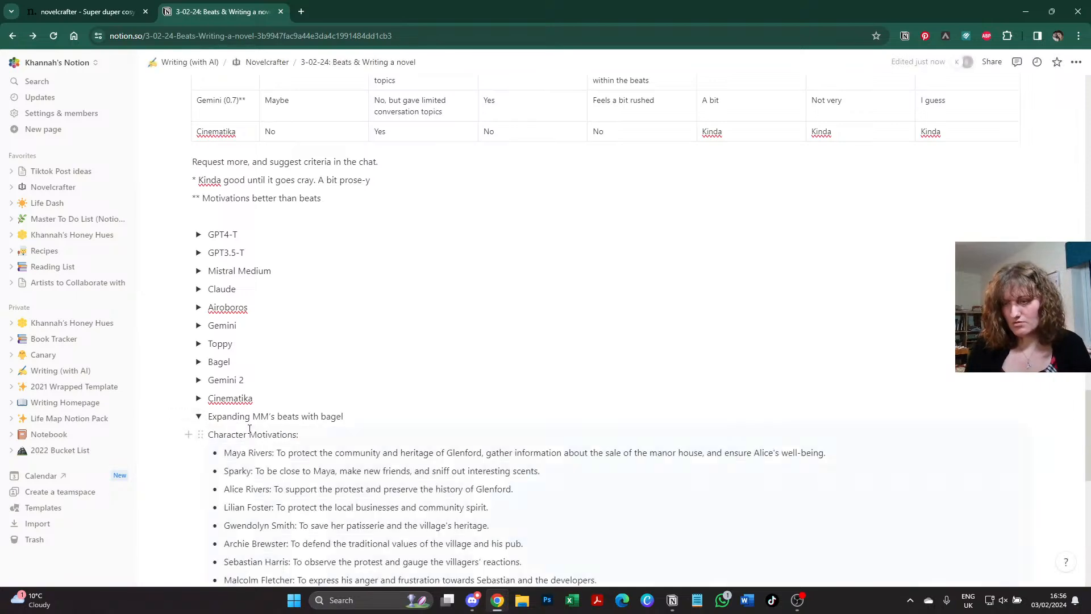
left_click(196, 417)
left_click(212, 466)
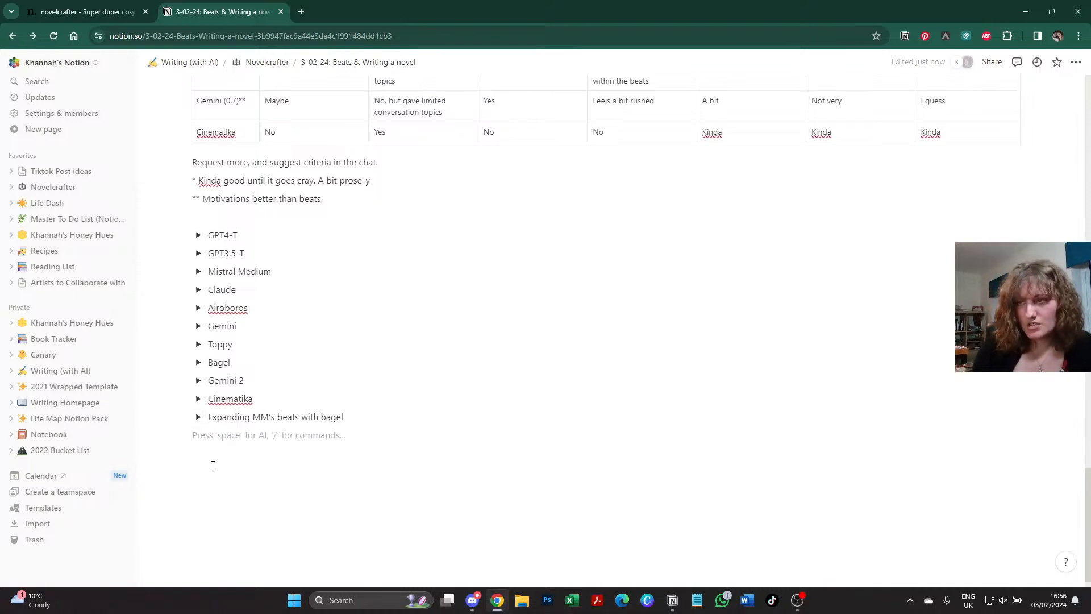
- Look over the model ratings table and the list of saved response toggles beneath it
scroll(212, 465, "up", 5)
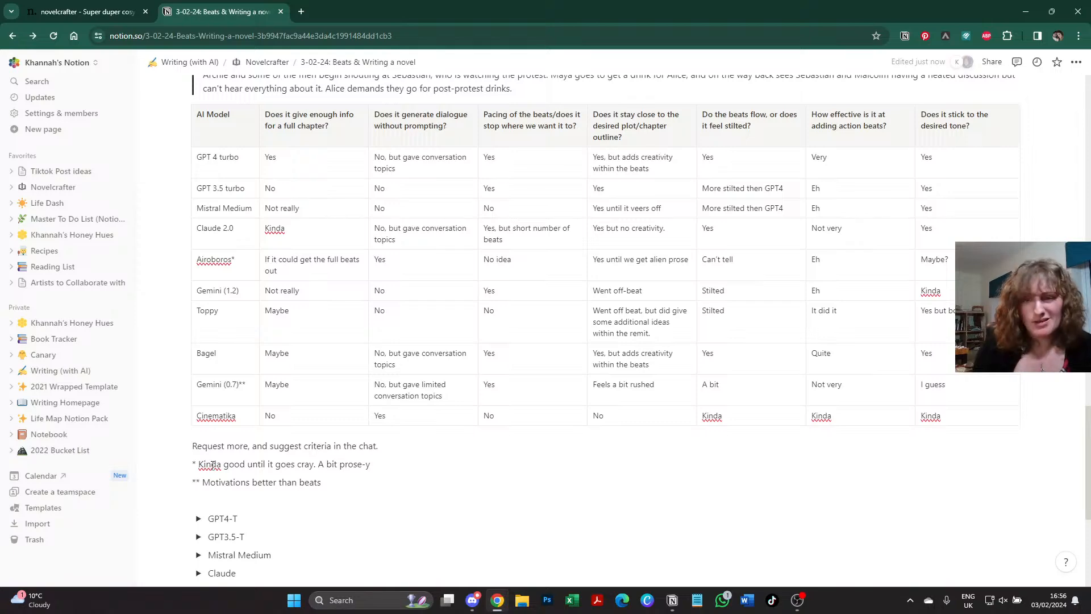
scroll(212, 465, "down", 1)
scroll(271, 461, "down", 2)
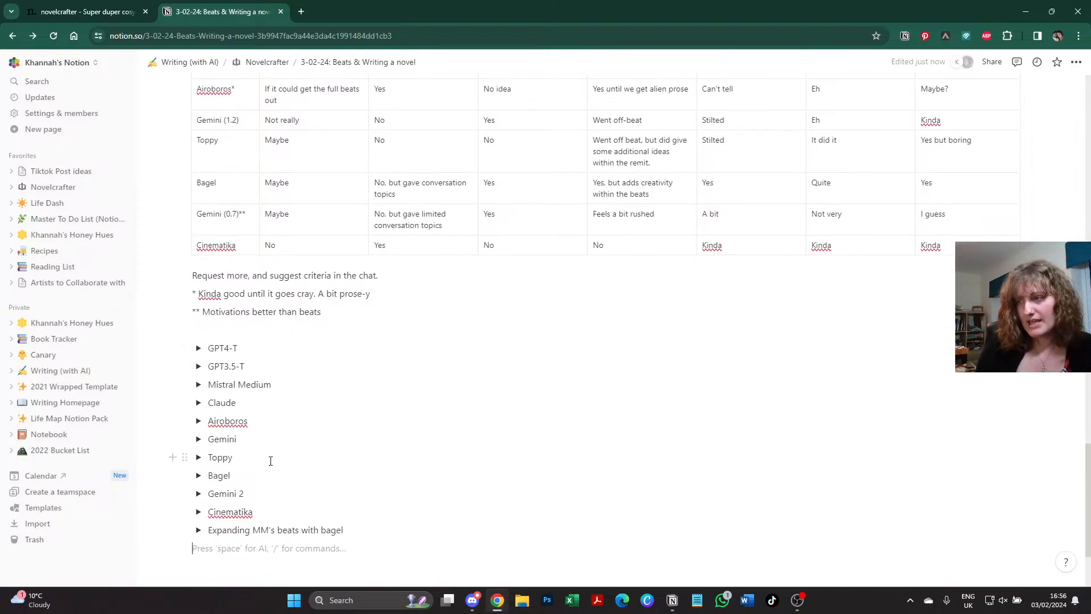
scroll(270, 460, "up", 2)
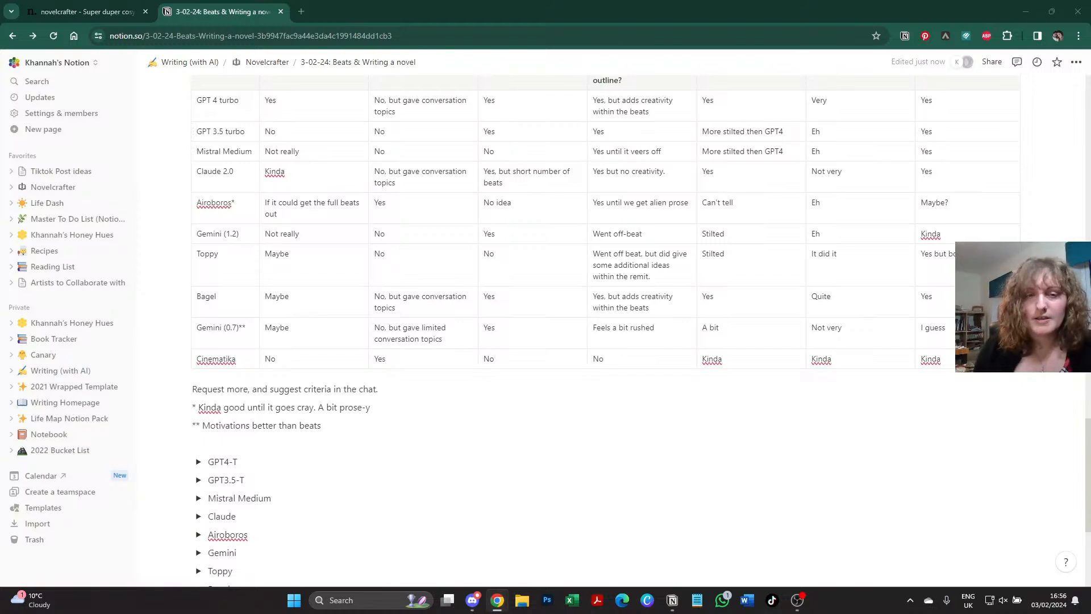
- Bring up the OpenRouter activity log at full size, compare the models' token use, costs and speeds, and return to Notion
left_click_drag(47, 122, 566, 136)
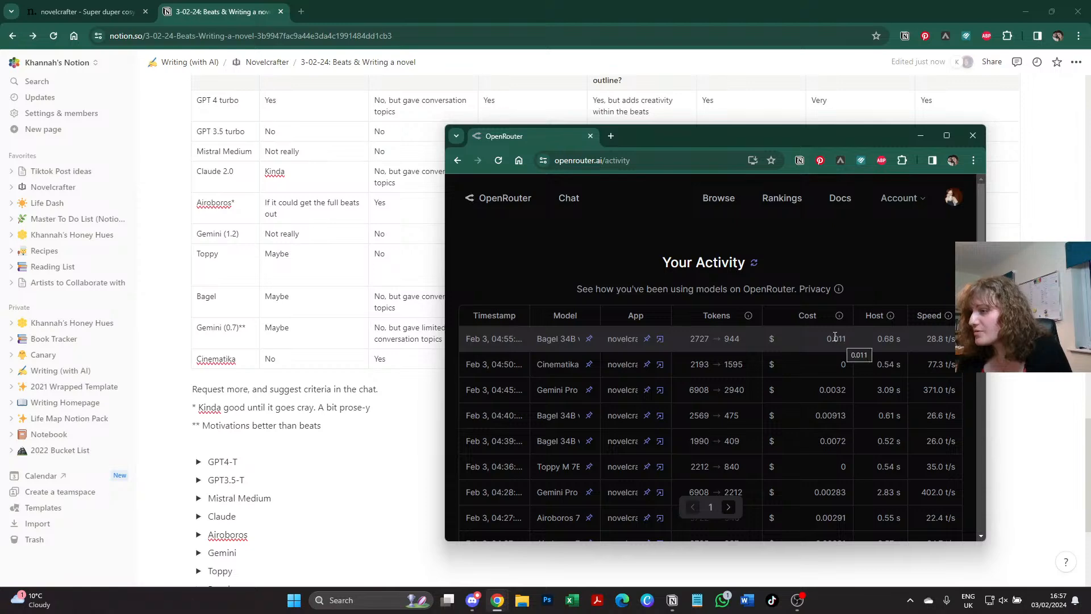
scroll(901, 261, "down", 1)
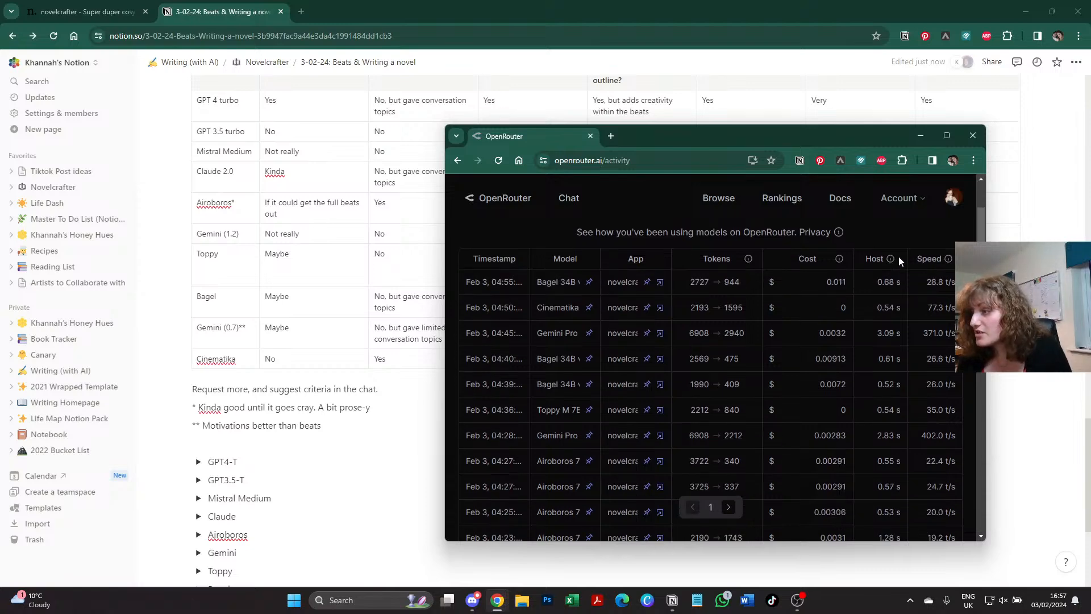
left_click(946, 135)
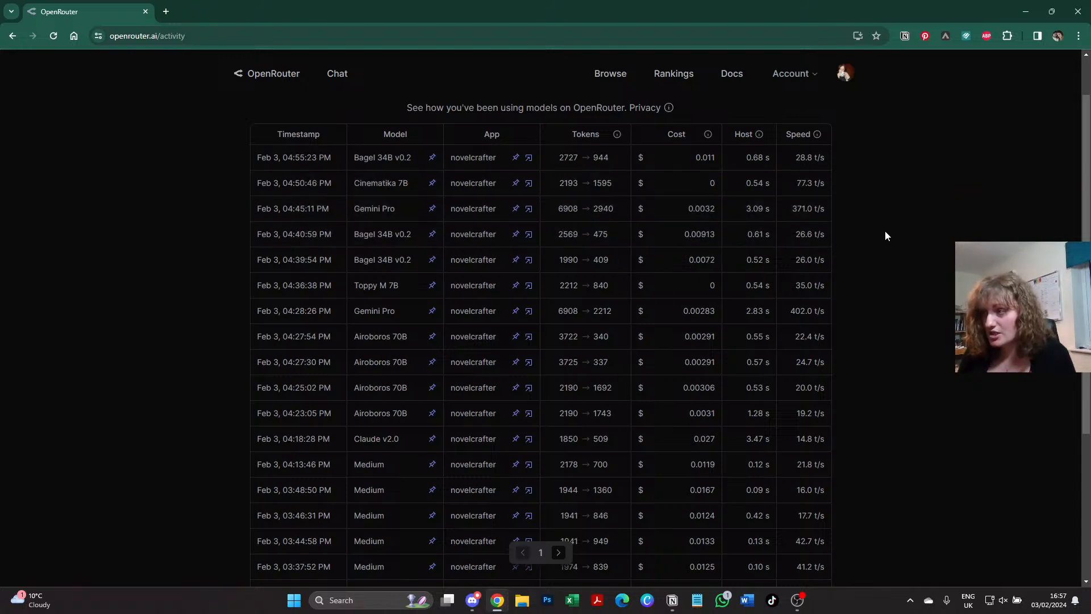
scroll(885, 235, "down", 1)
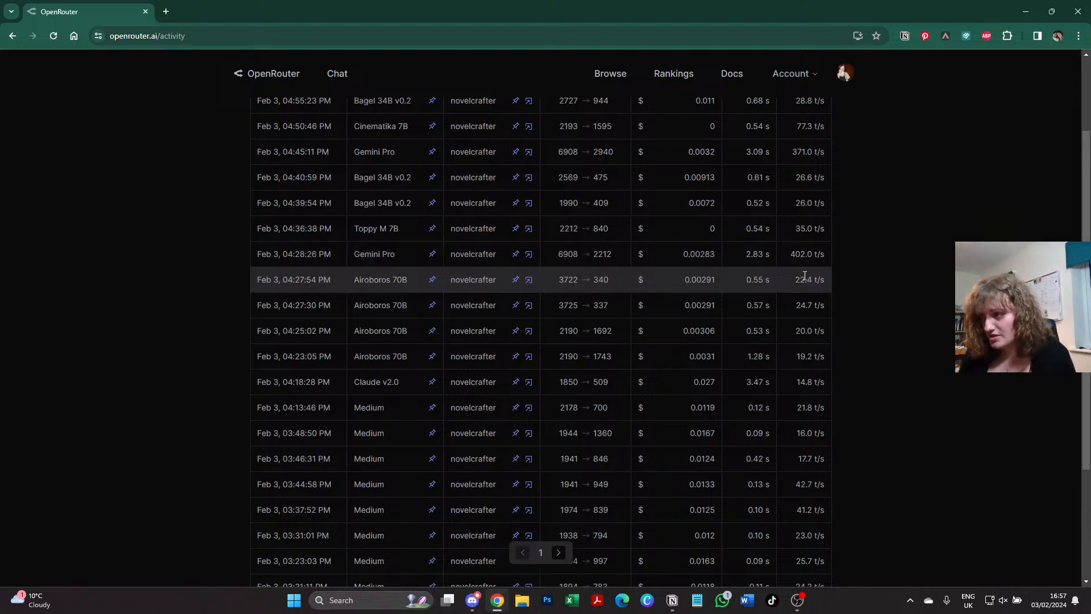
scroll(801, 272, "down", 1)
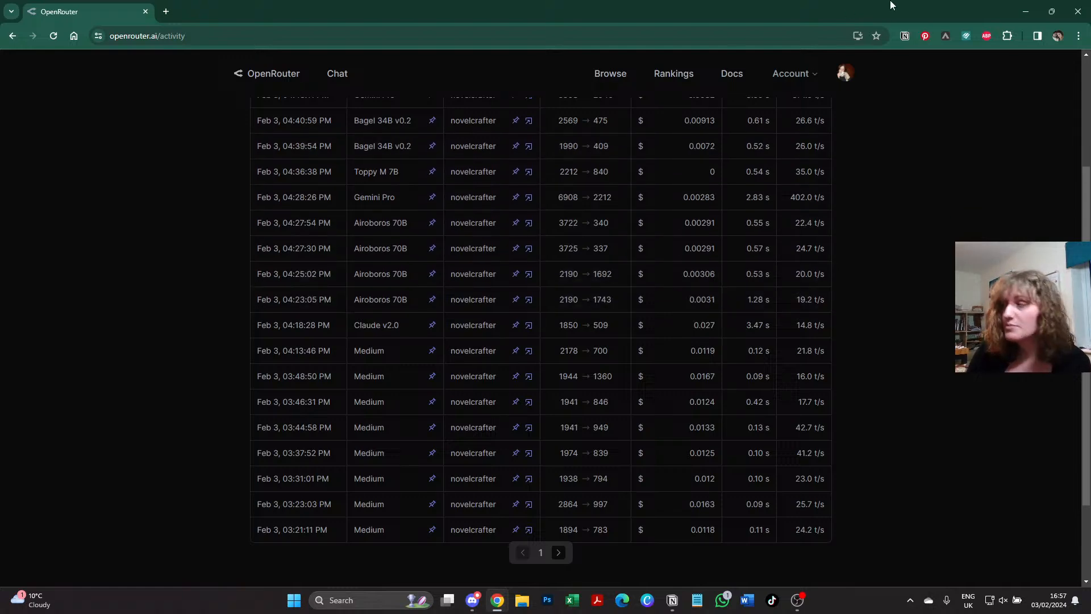
left_click(1026, 13)
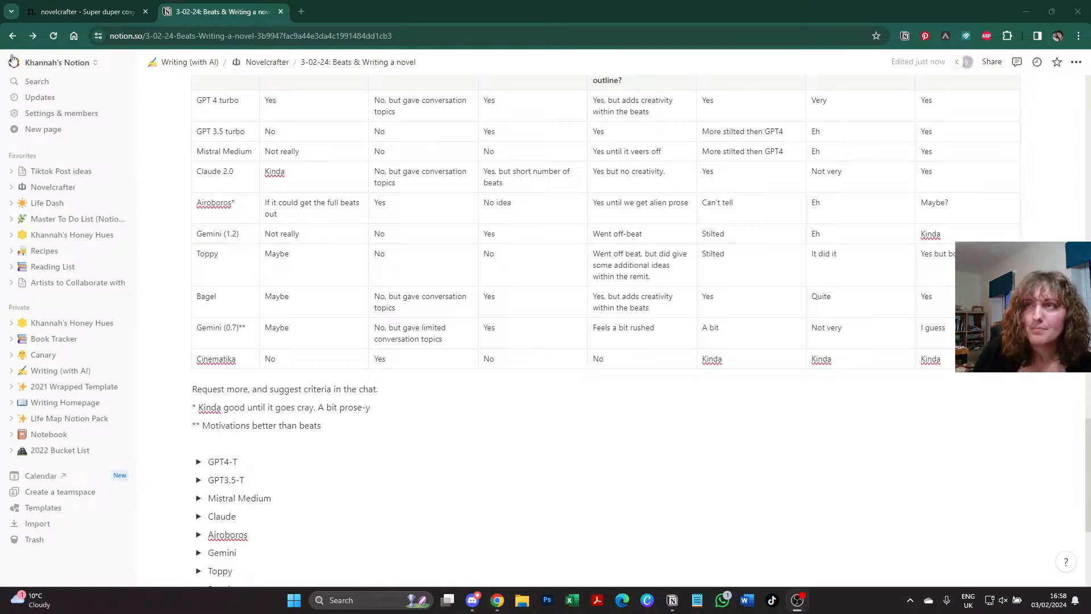
- Switch to Novelcrafter, preview the "GPT4 (chapter 4)" thread's scene beats, close it and look through the chat threads
left_click(63, 16)
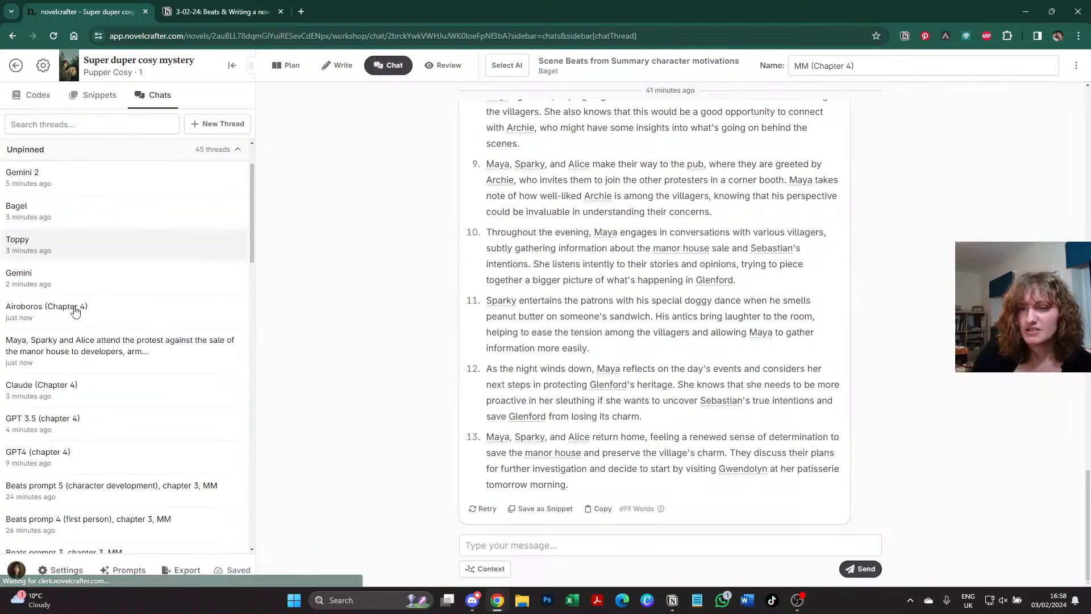
scroll(75, 310, "down", 1)
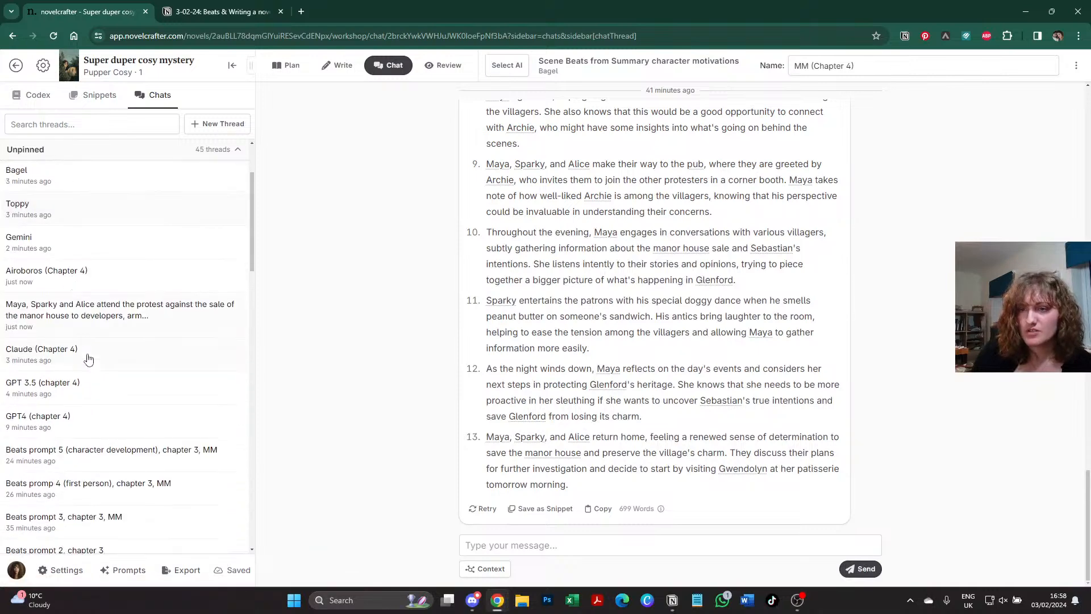
left_click(91, 421)
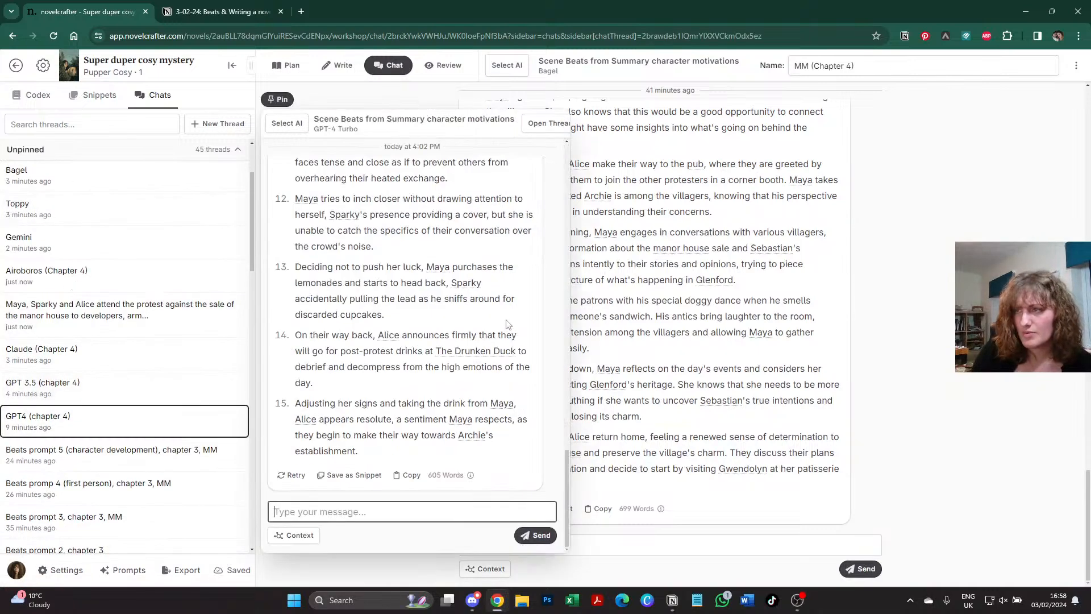
scroll(508, 324, "up", 5)
scroll(451, 337, "down", 5)
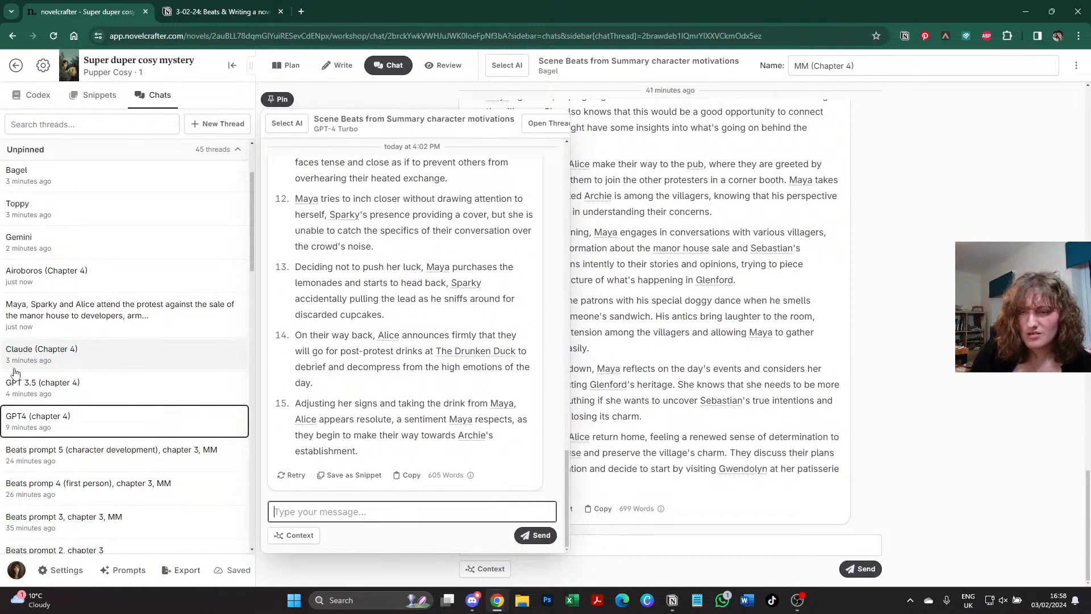
left_click(907, 304)
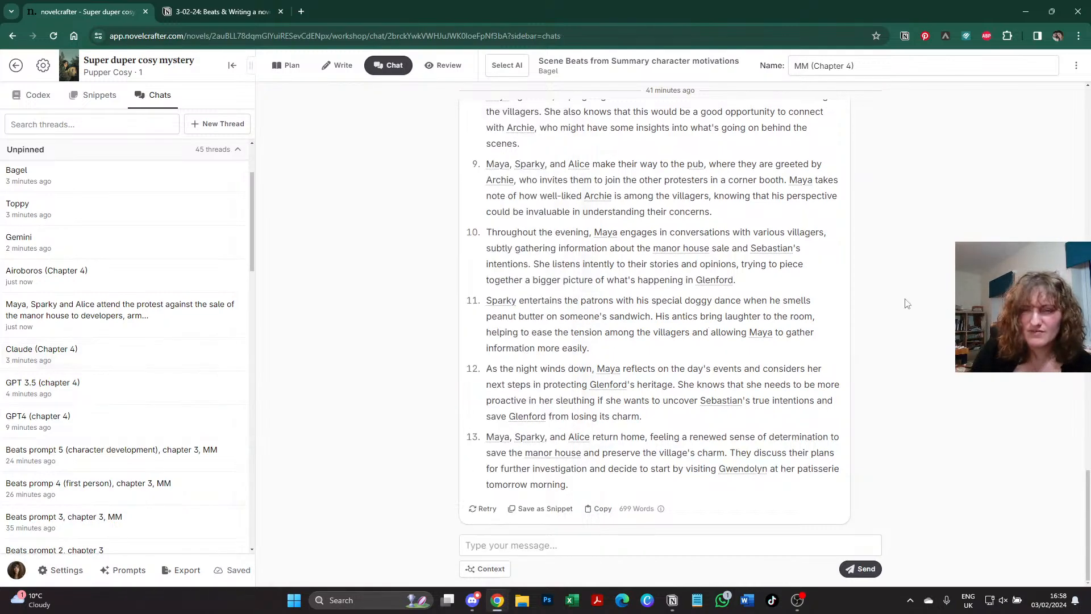
scroll(142, 352, "down", 3)
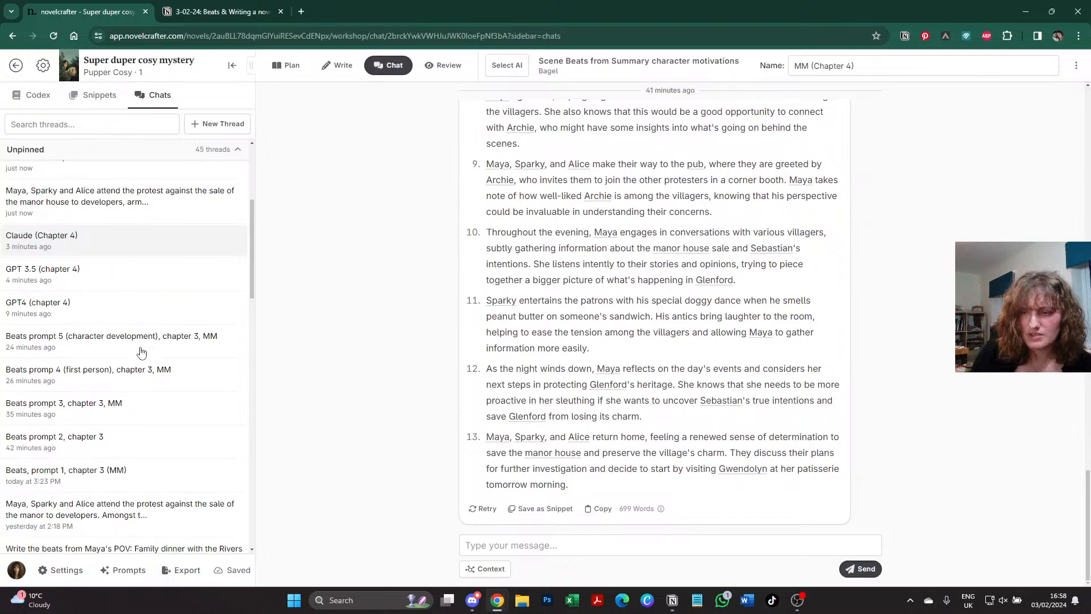
scroll(142, 353, "up", 5)
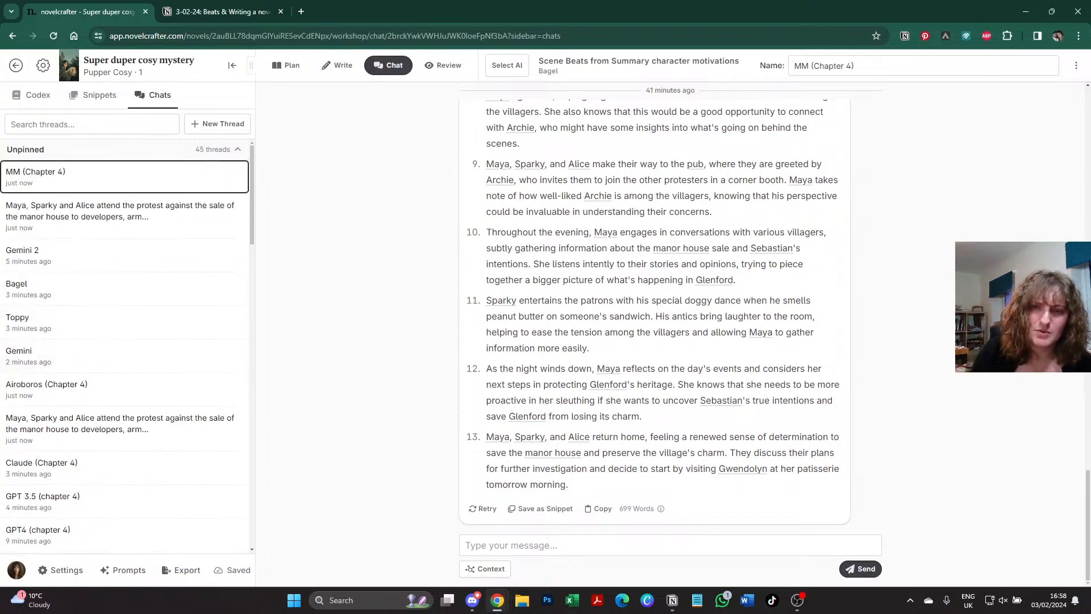